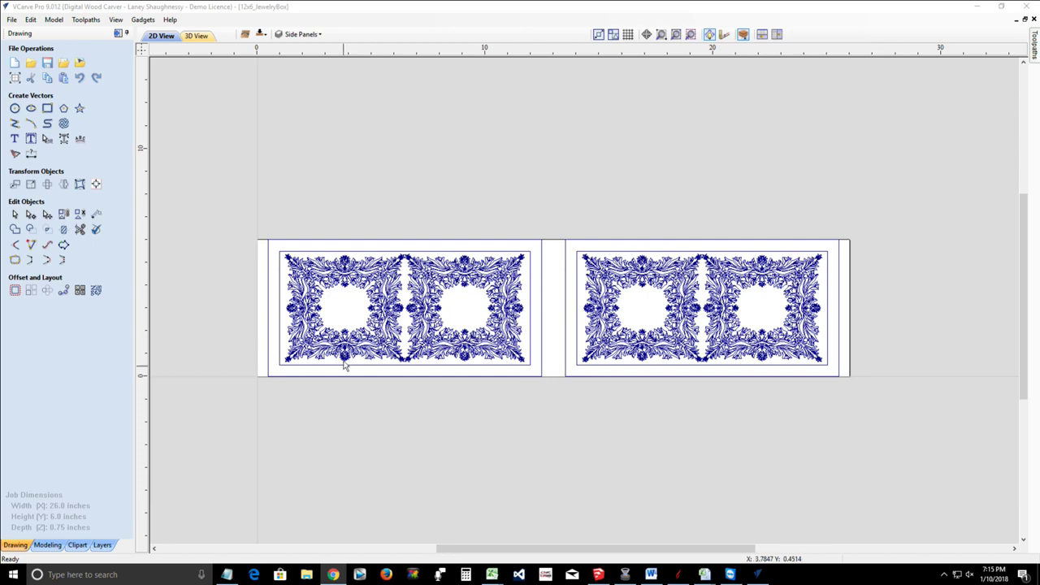
# Step: Open the job setup settings and close them without making changes
pyautogui.scroll(2, 384, 301)
pyautogui.scroll(-3, 384, 301)
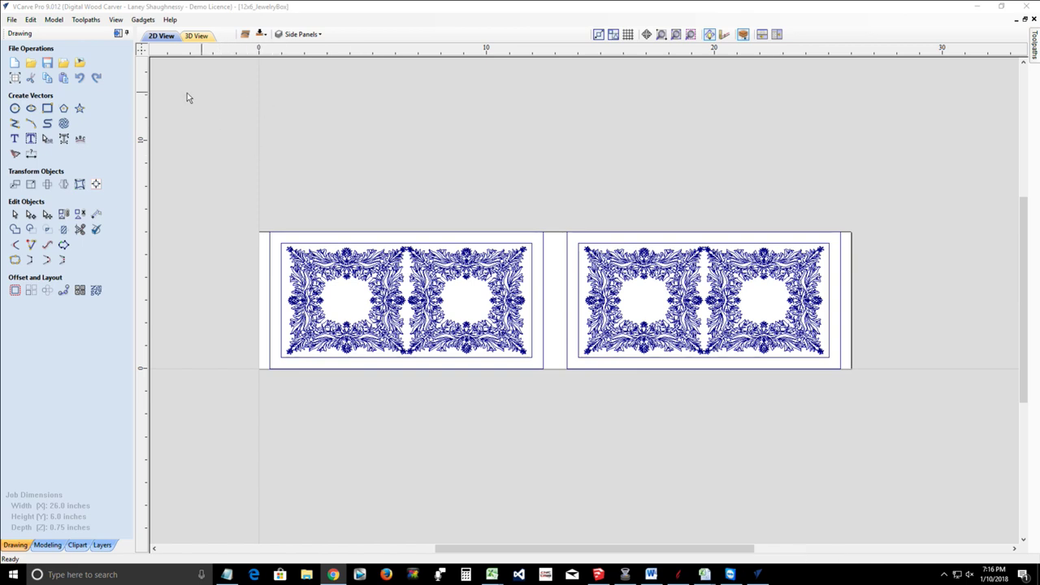
pyautogui.click(14, 78)
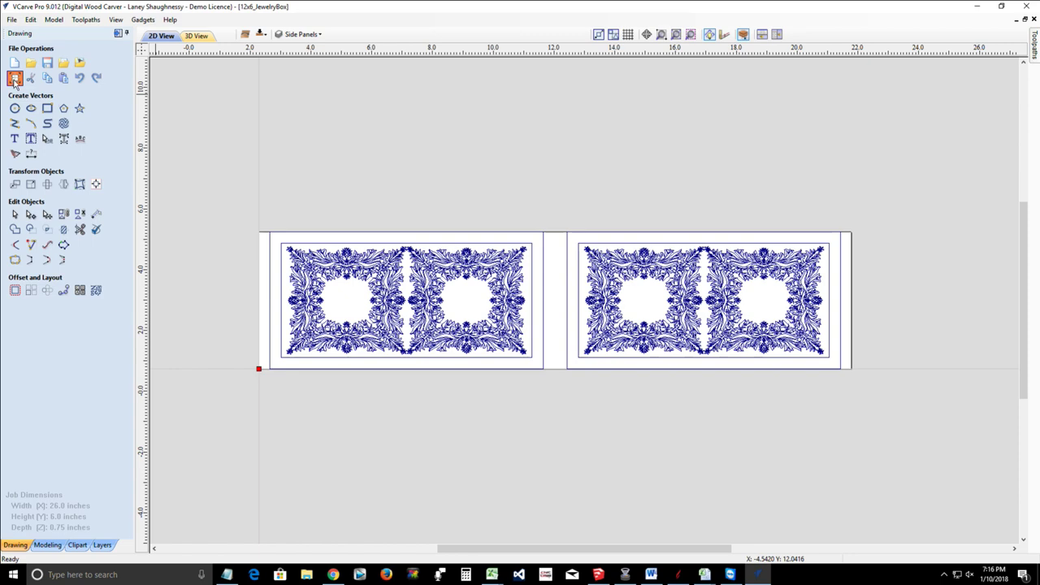
pyautogui.click(14, 78)
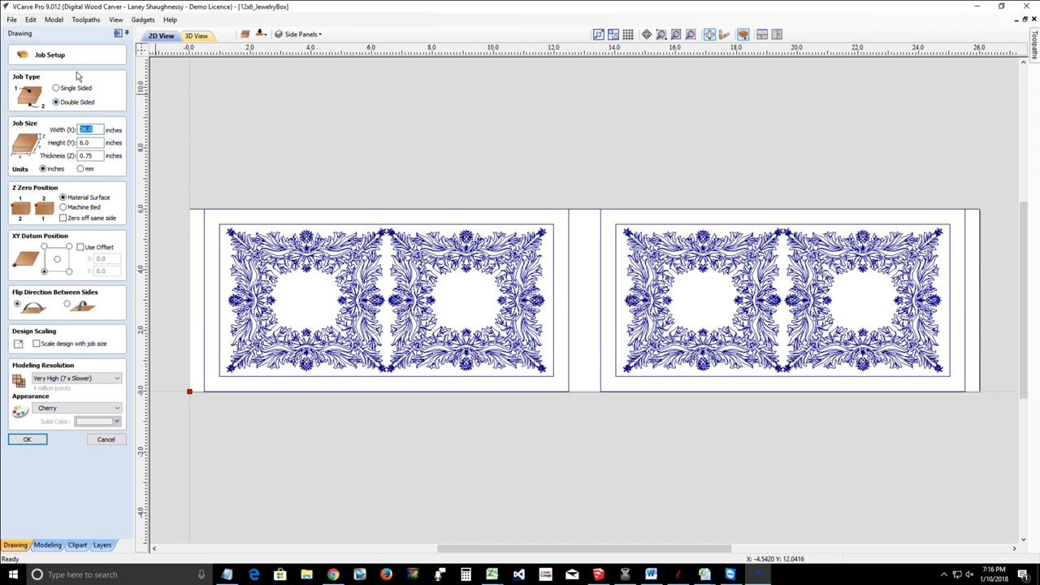
pyautogui.click(104, 441)
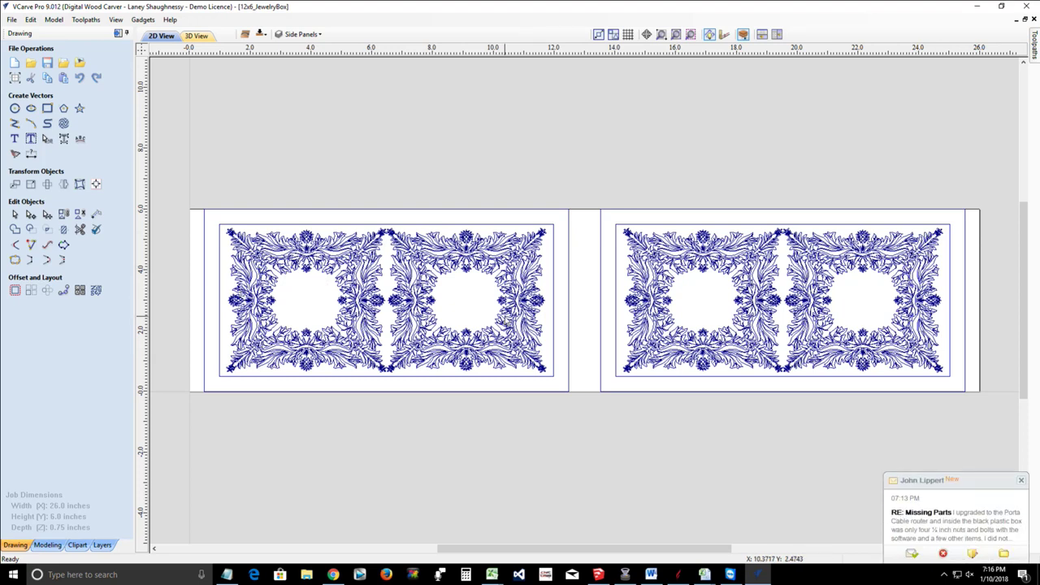
# Step: Switch to the bottom side, show Back Rabbet Vectors, and select the bottom rabbet rectangle
pyautogui.click(1021, 480)
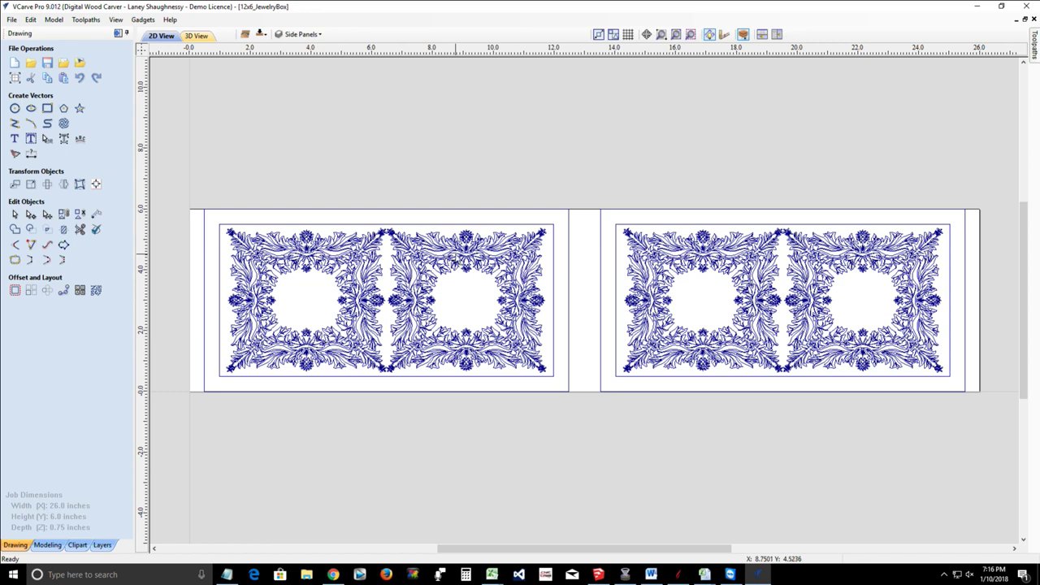
pyautogui.click(261, 36)
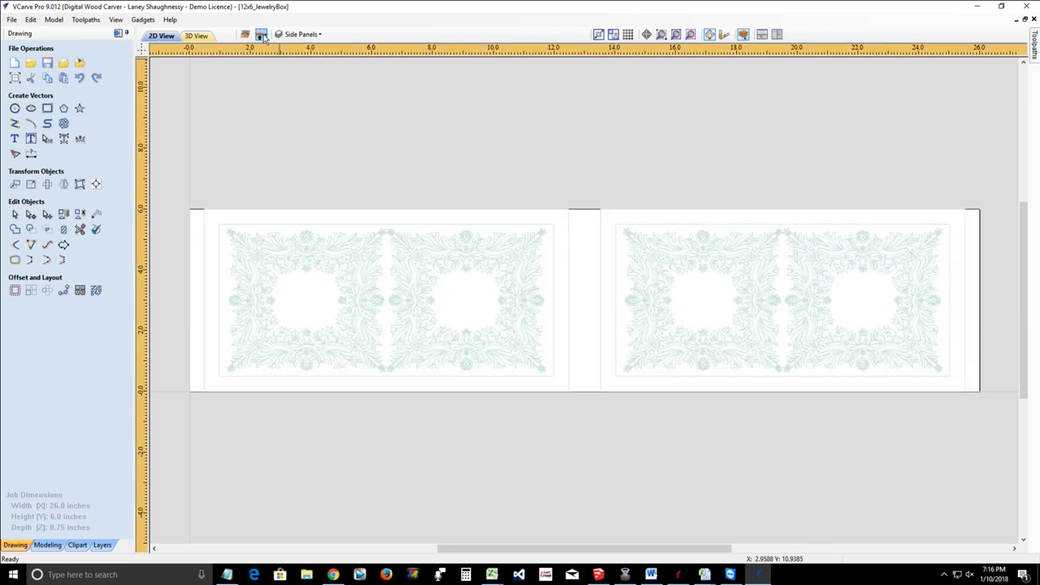
pyautogui.click(309, 35)
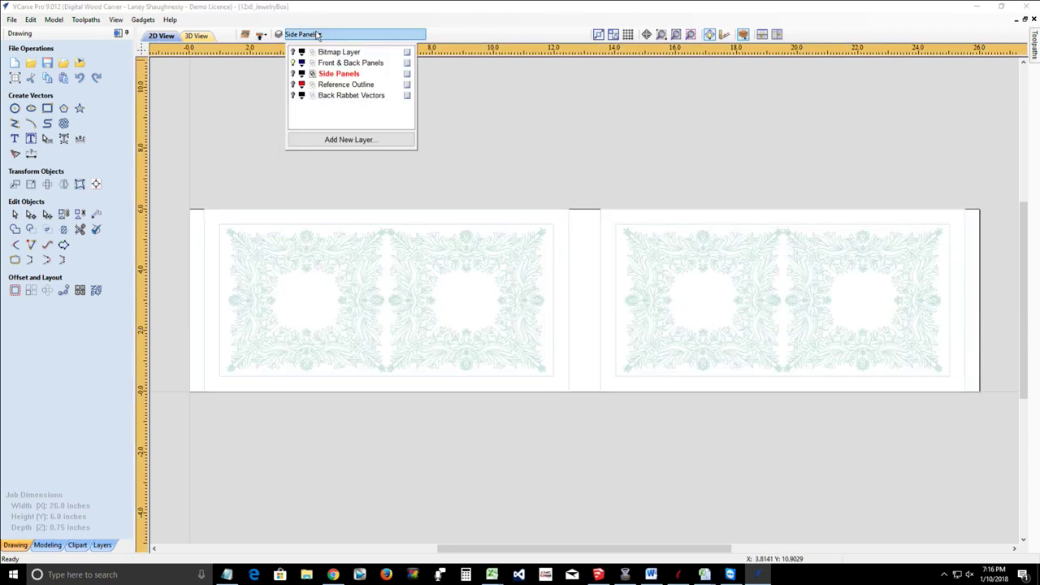
pyautogui.click(293, 95)
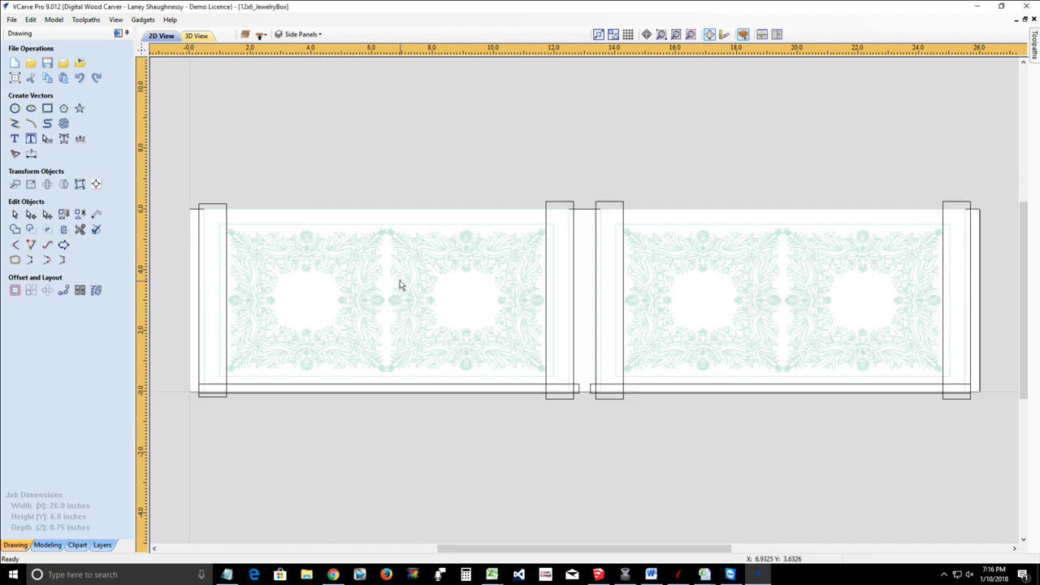
pyautogui.scroll(3, 399, 289)
pyautogui.scroll(-4, 399, 291)
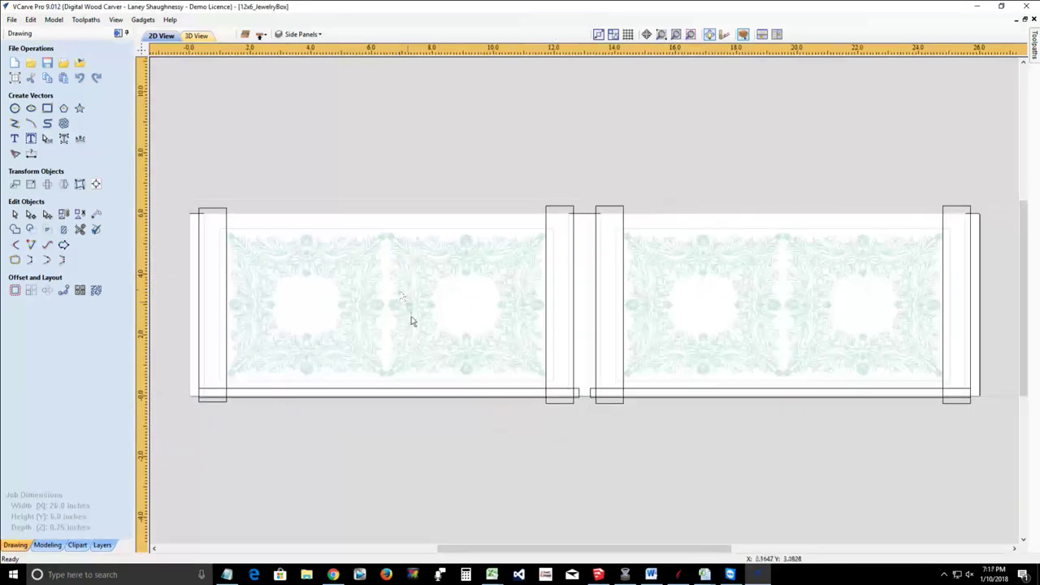
pyautogui.click(402, 392)
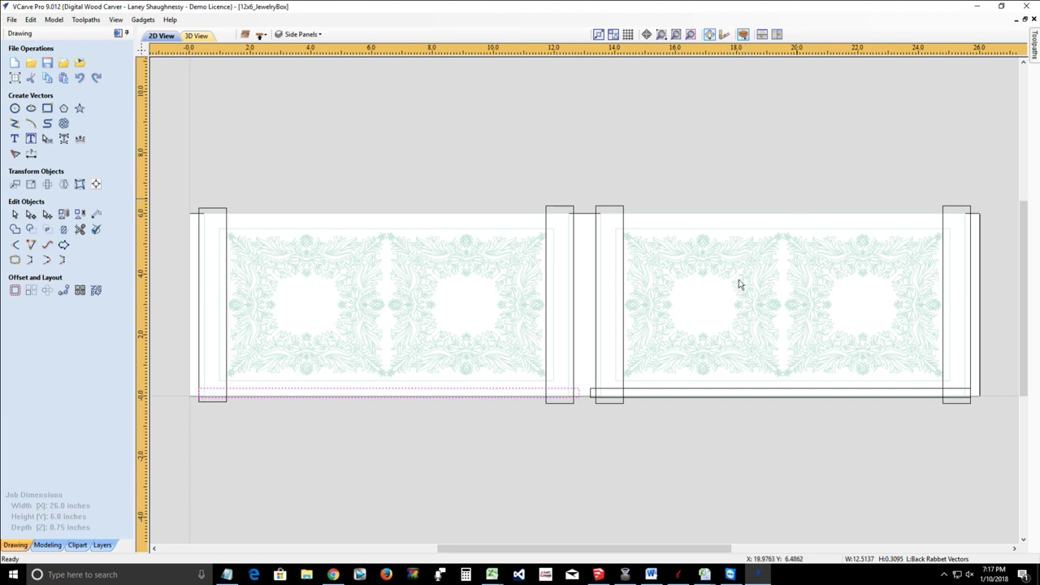
# Step: Draw a 0.4-inch circle above the right panel on the Side Panels layer
pyautogui.click(14, 109)
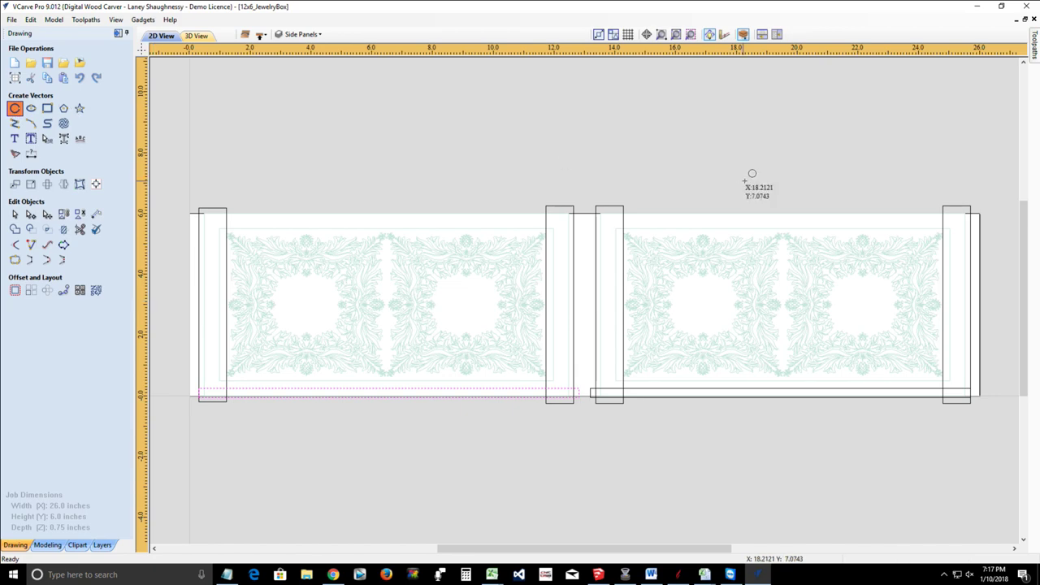
pyautogui.moveTo(747, 186); pyautogui.dragTo(747, 186)
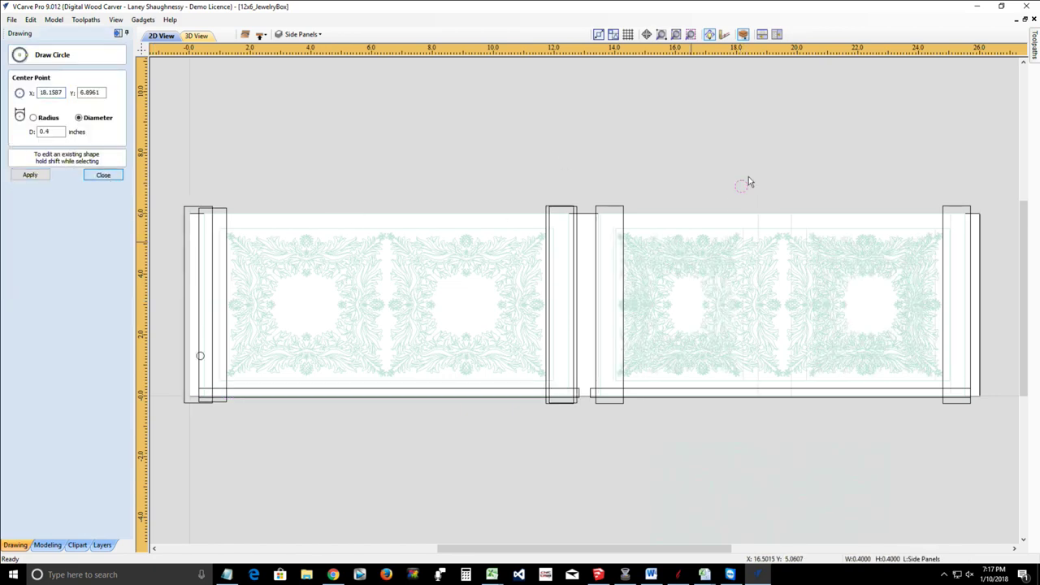
pyautogui.scroll(2, 741, 184)
pyautogui.press('Escape')
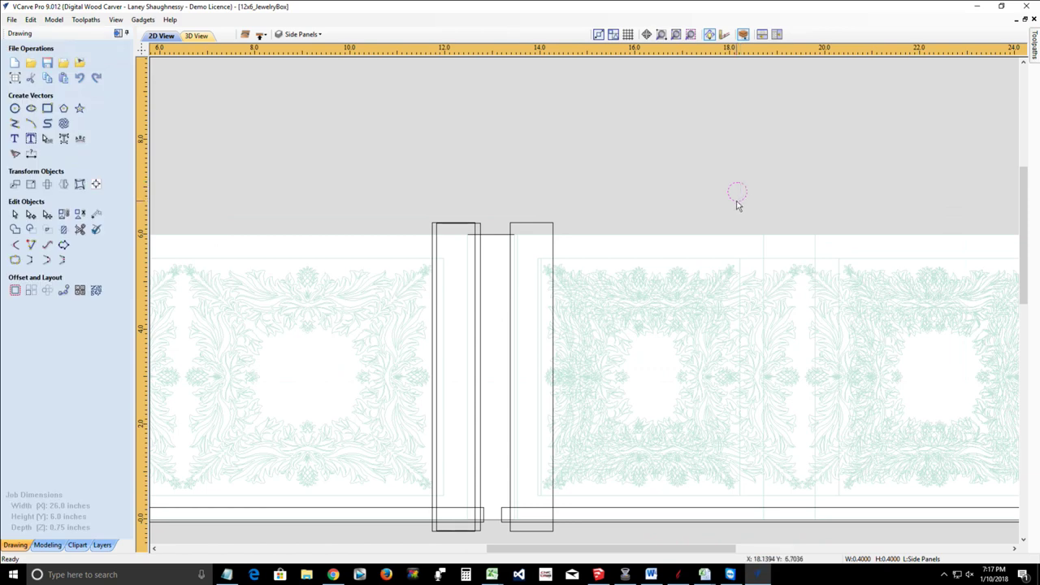
# Step: Nudge the small circle down and left to sit at the right panel's top edge
pyautogui.click(739, 196)
pyautogui.press('Down')
pyautogui.press('Down')
pyautogui.press('Down')
pyautogui.press('Down')
pyautogui.press('Down')
pyautogui.press('Down')
pyautogui.press('Down')
pyautogui.press('Down')
pyautogui.press('Left')
pyautogui.press('Down')
pyautogui.press('Left')
pyautogui.press('Left')
pyautogui.press('Left')
pyautogui.press('Left')
pyautogui.press('Left')
pyautogui.press('Left')
pyautogui.press('Left')
pyautogui.press('Left')
pyautogui.press('Left')
pyautogui.press('Left')
pyautogui.press('Left')
pyautogui.press('Left')
pyautogui.press('Left')
pyautogui.moveTo(708, 237); pyautogui.dragTo(715, 235)
pyautogui.hotkey('alt', 'Tab')
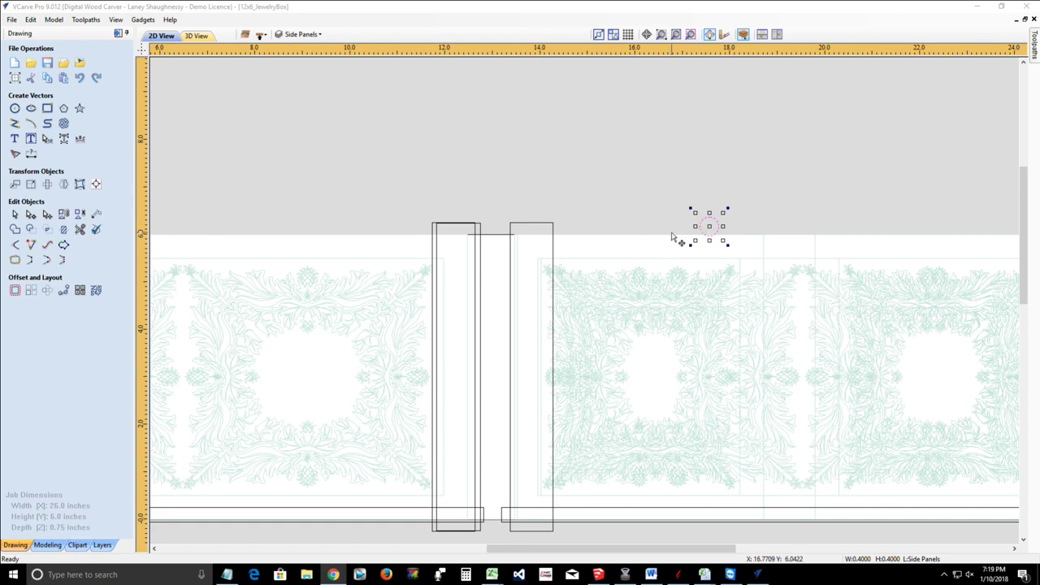
pyautogui.scroll(-1, 706, 221)
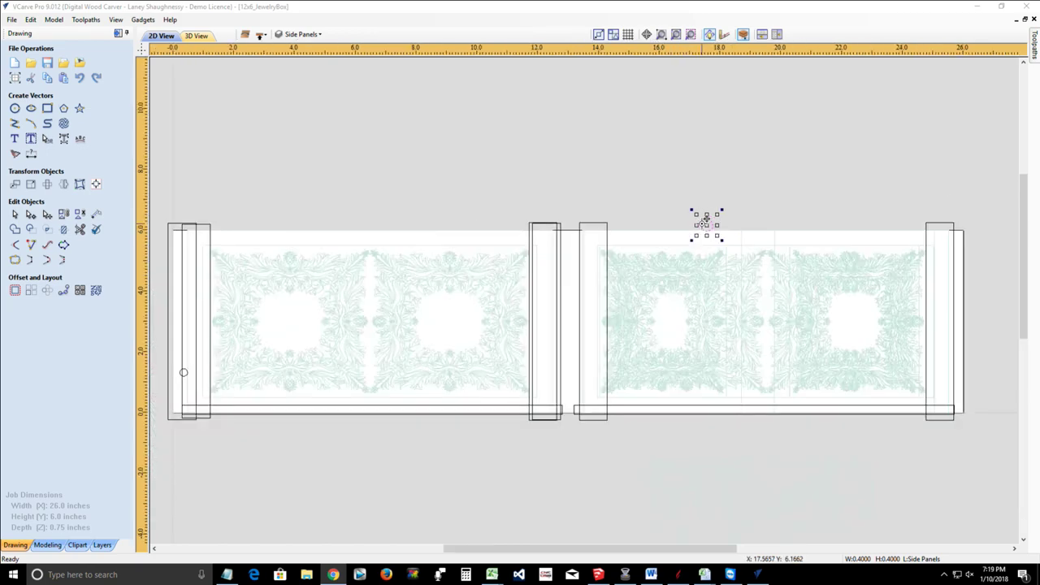
pyautogui.scroll(1, 706, 221)
pyautogui.scroll(1, 706, 221)
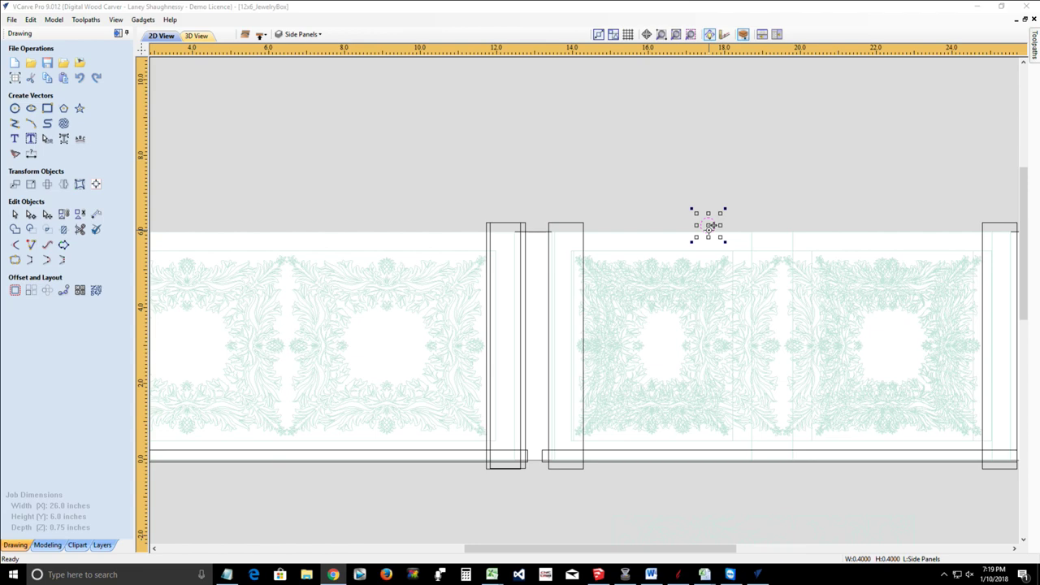
pyautogui.scroll(-1, 695, 239)
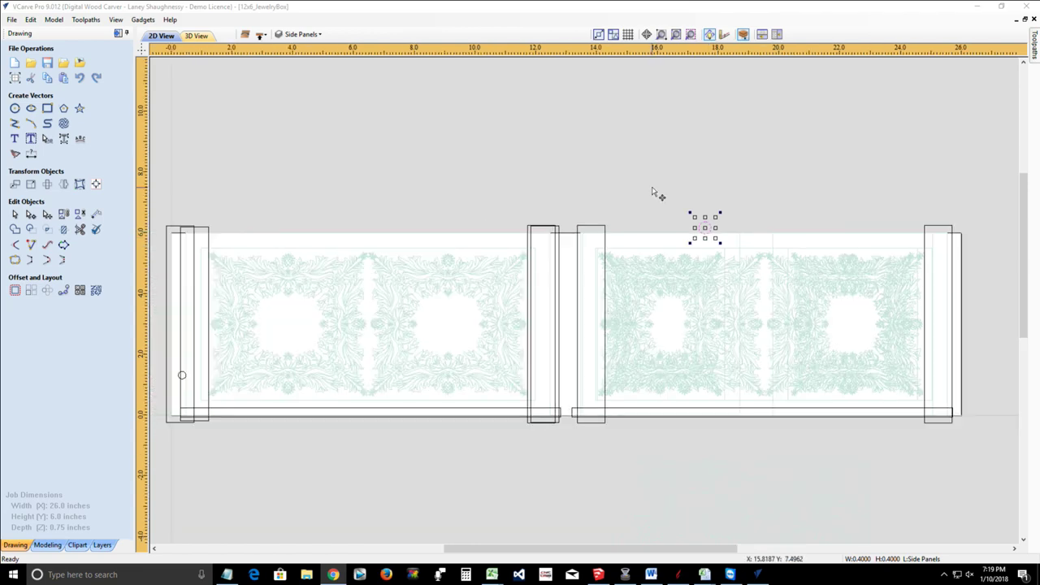
pyautogui.click(673, 218)
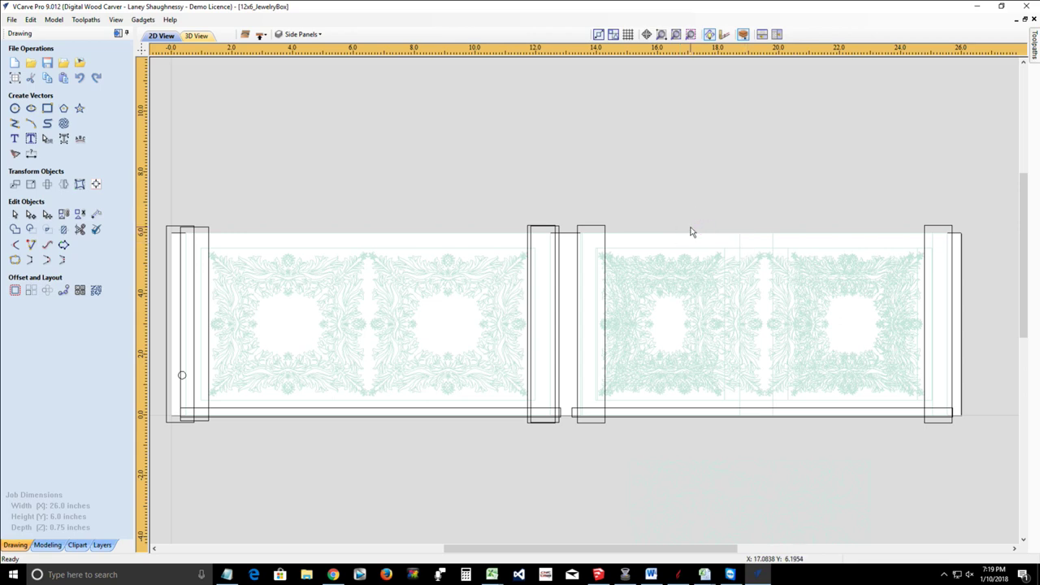
# Step: Return to the top side and hide the Back Rabbet Vectors and Side Panels layers
pyautogui.click(260, 34)
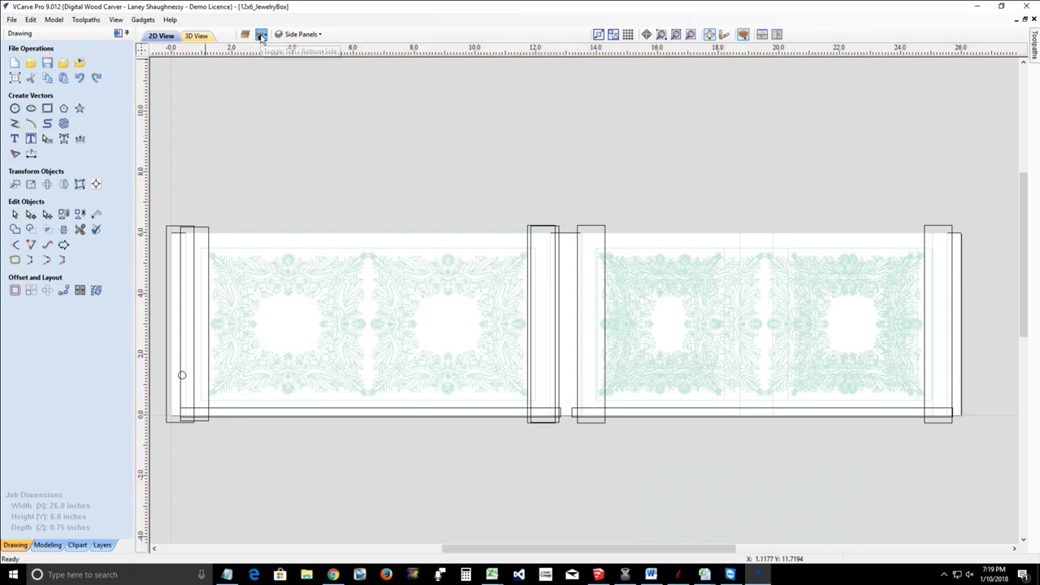
pyautogui.click(290, 35)
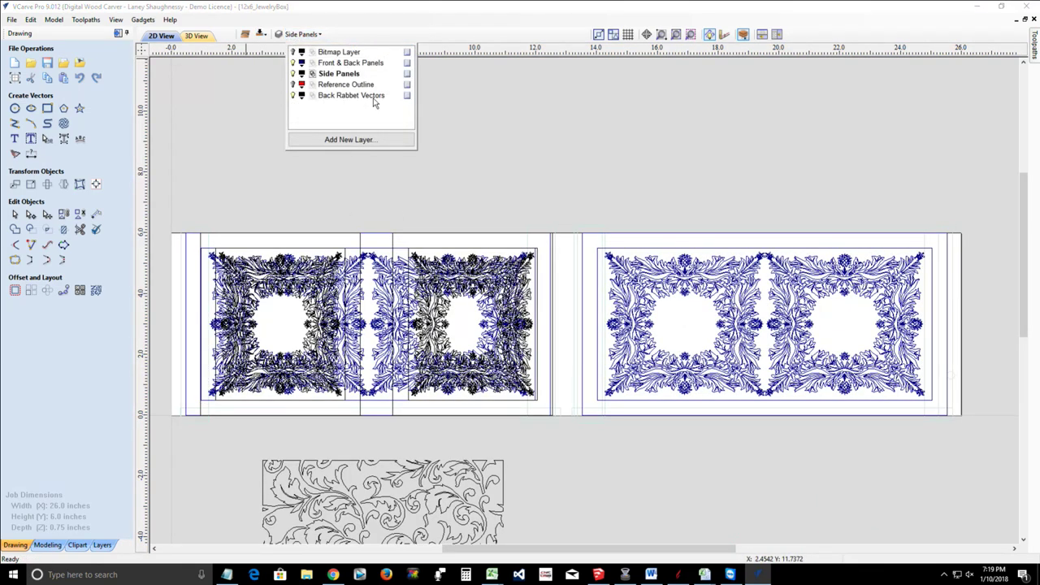
pyautogui.click(294, 95)
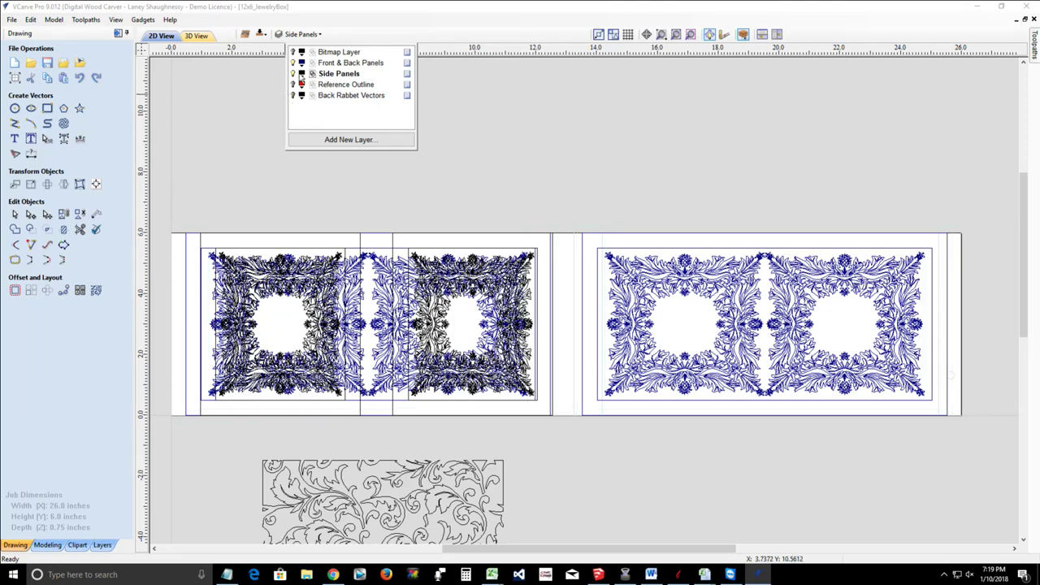
pyautogui.click(292, 73)
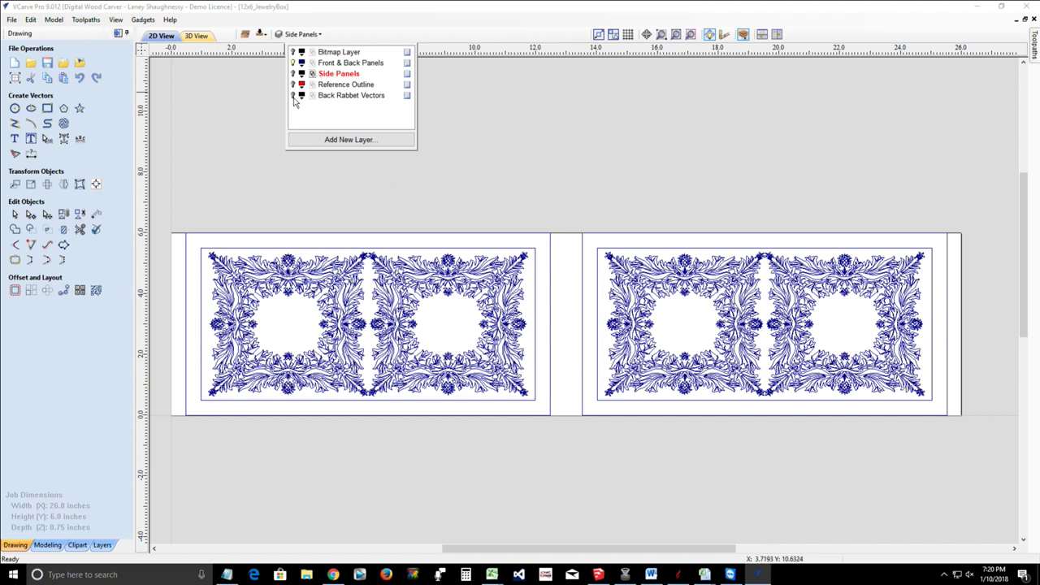
# Step: Hide the Front & Back Panels layer and turn the Side Panels layer back on
pyautogui.click(293, 72)
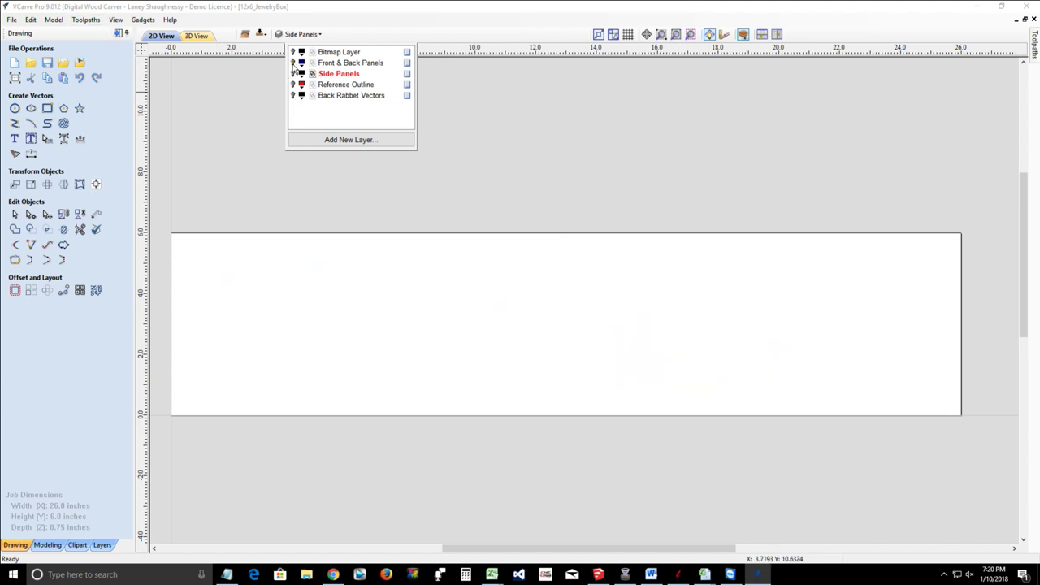
pyautogui.click(293, 73)
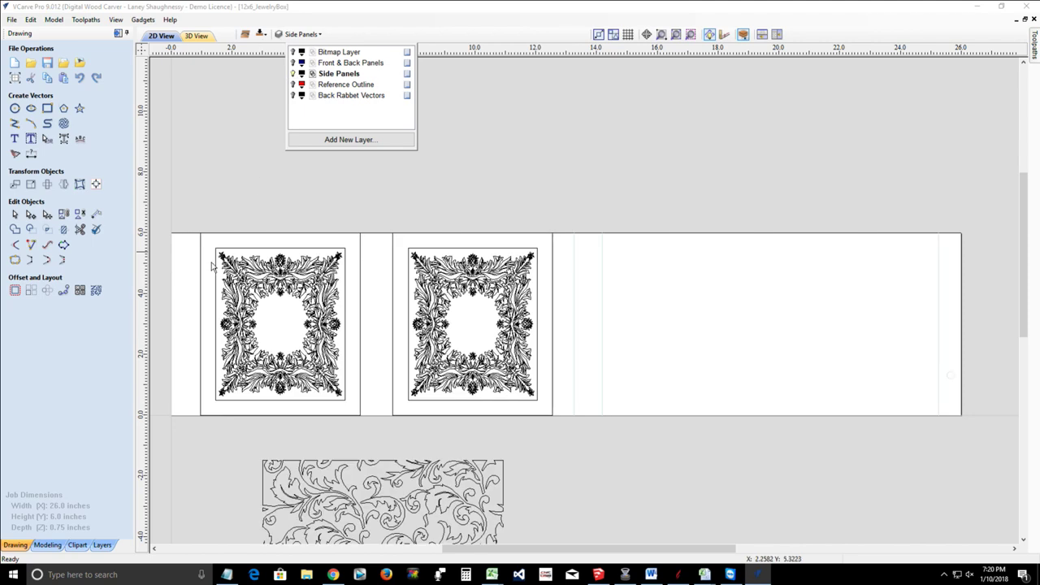
pyautogui.click(555, 268)
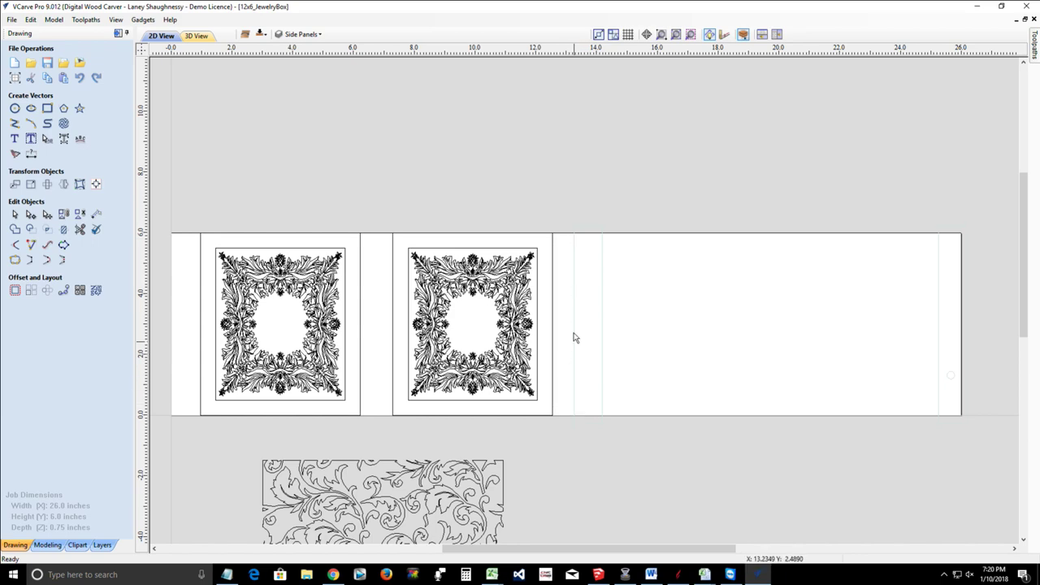
pyautogui.scroll(2, 574, 337)
pyautogui.scroll(1, 573, 333)
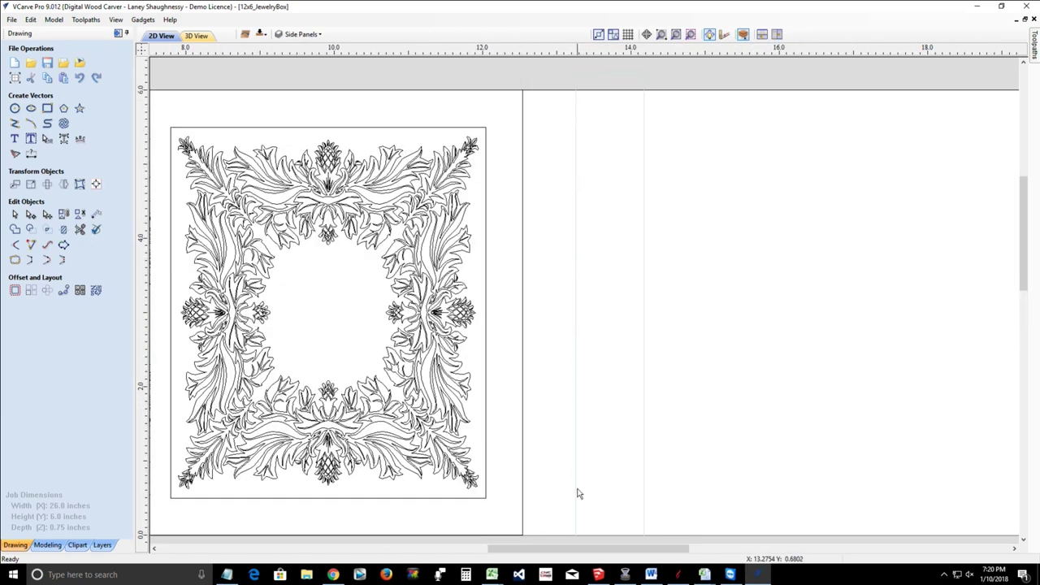
pyautogui.scroll(-4, 577, 528)
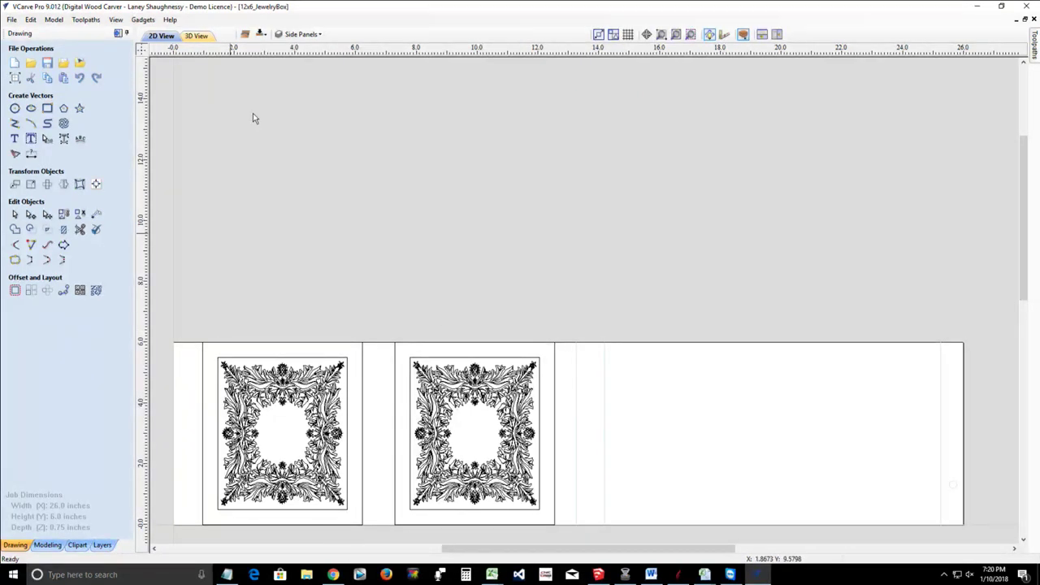
# Step: Make the Reference Outline layer visible, then switch to the job's bottom side
pyautogui.click(303, 35)
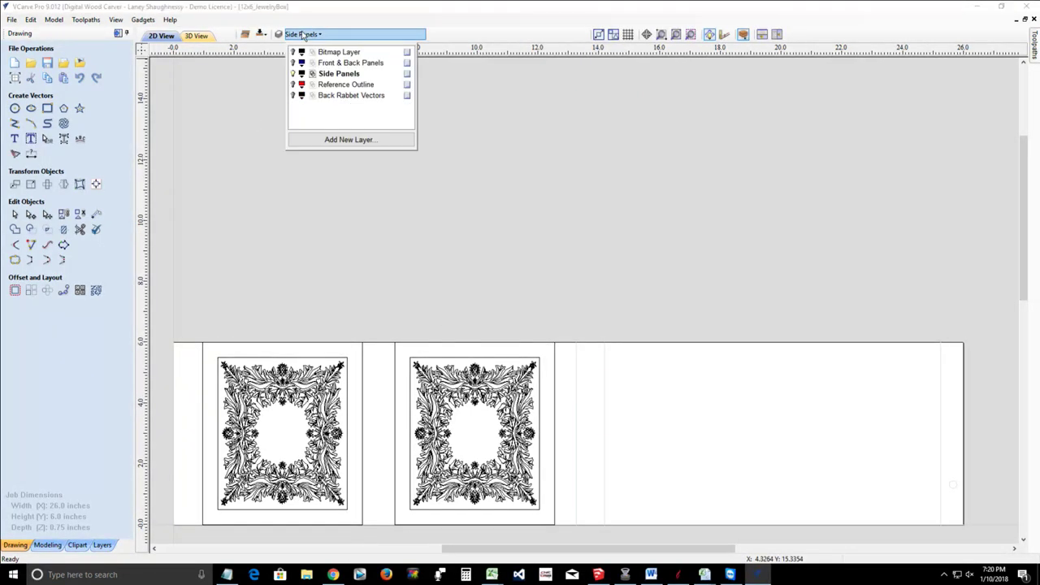
pyautogui.click(293, 86)
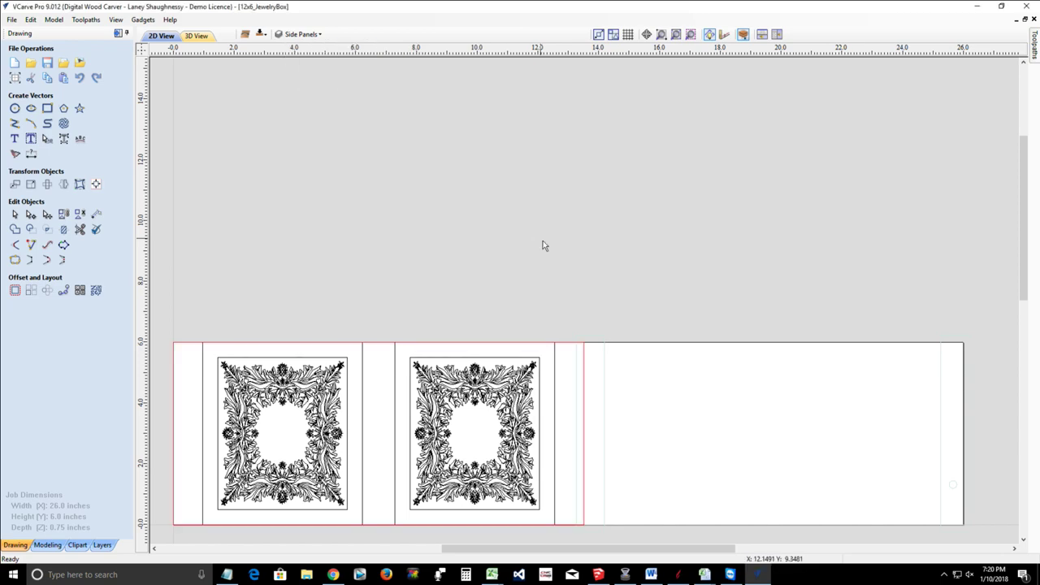
pyautogui.scroll(3, 602, 494)
pyautogui.scroll(-3, 600, 490)
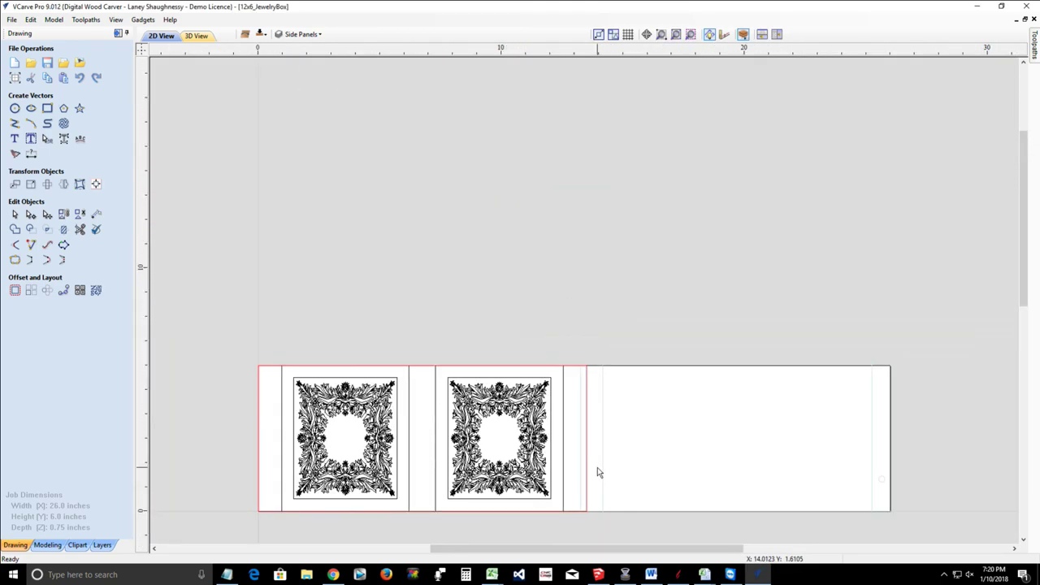
pyautogui.scroll(1, 500, 534)
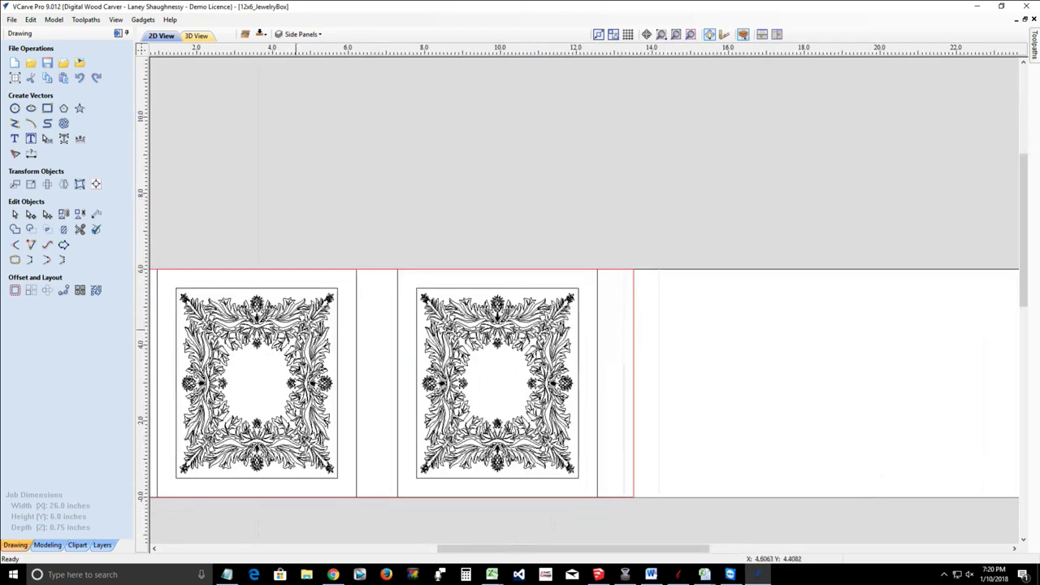
pyautogui.scroll(-2, 455, 382)
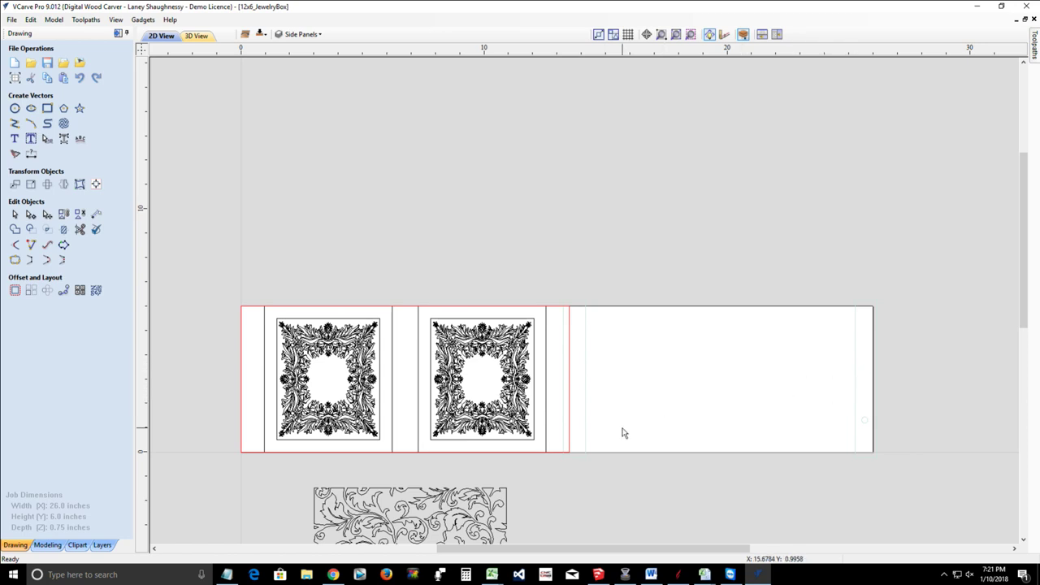
pyautogui.click(262, 35)
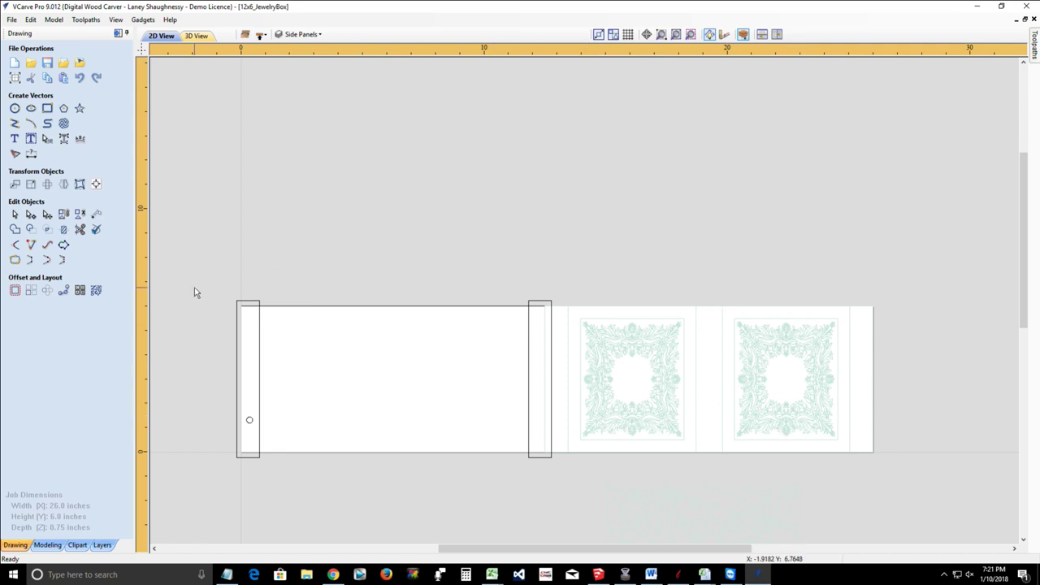
# Step: Box-select the left-end outlines and toggle the Reference Outline layer's visibility
pyautogui.moveTo(195, 289); pyautogui.dragTo(579, 465)
pyautogui.click(315, 39)
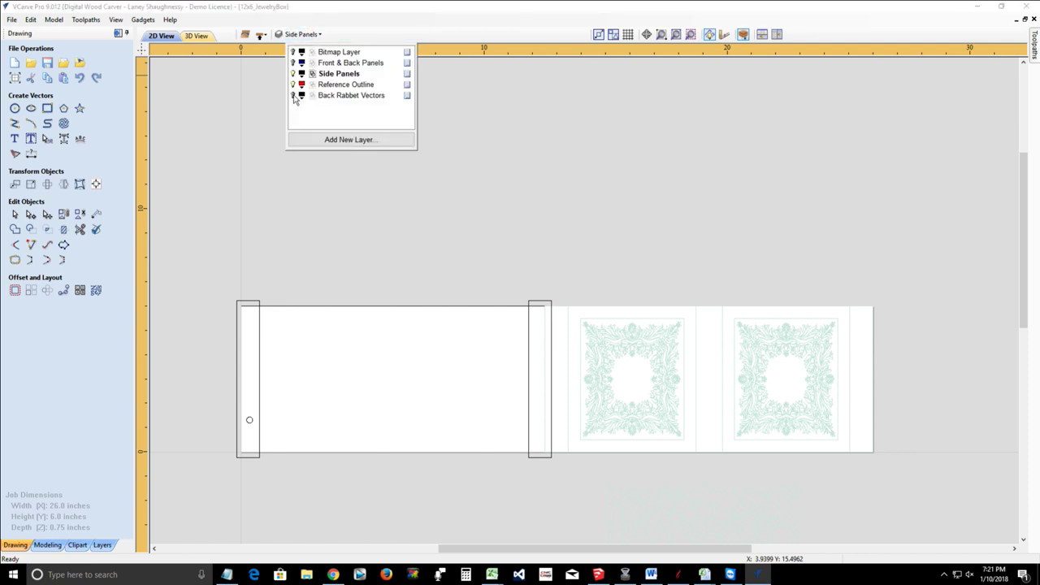
pyautogui.click(292, 86)
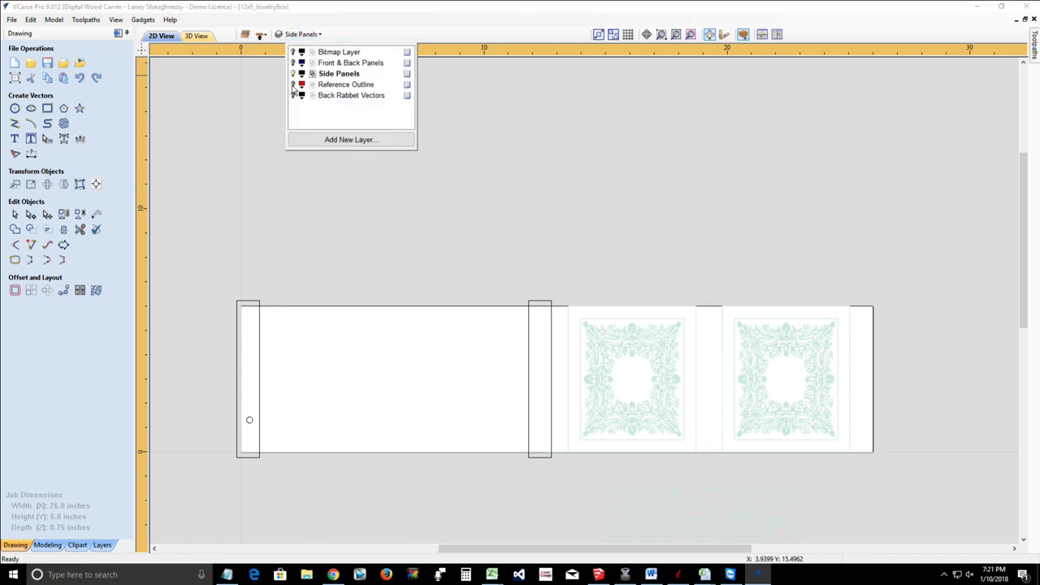
pyautogui.click(292, 88)
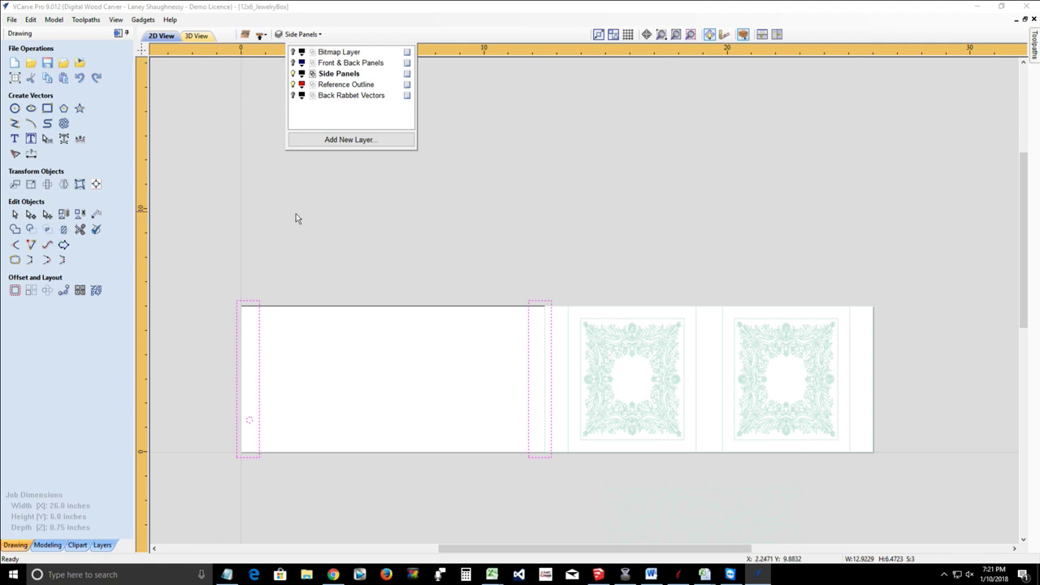
# Step: Move the left and right side rectangles onto the Reference Outline layer
pyautogui.click(298, 185)
pyautogui.click(299, 189)
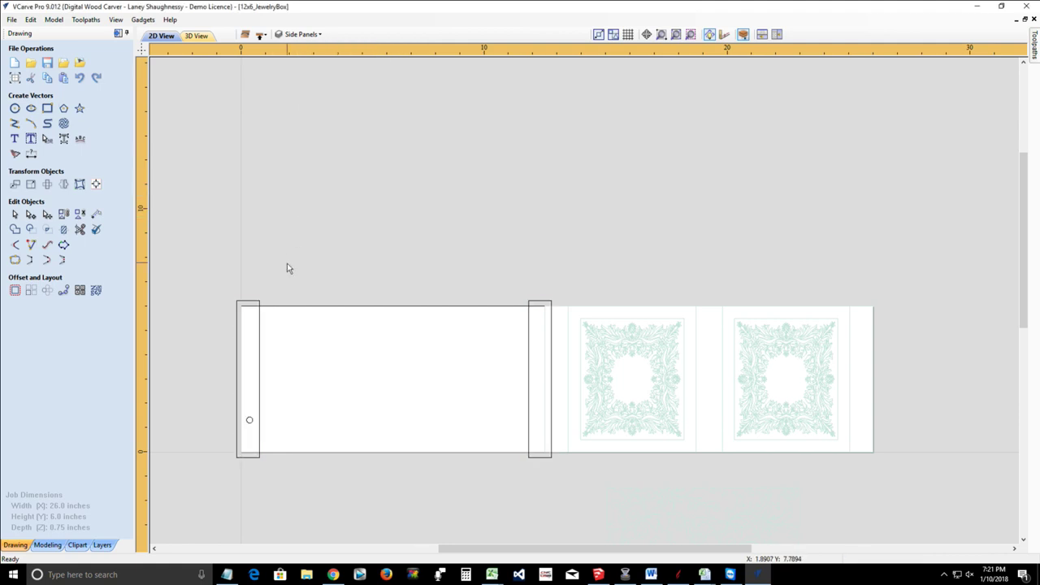
pyautogui.click(242, 306)
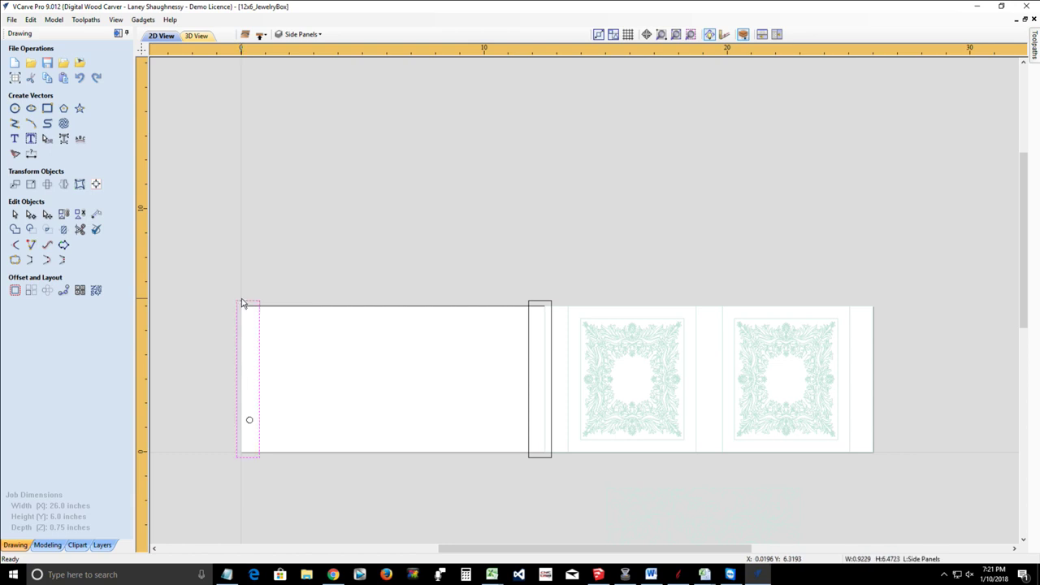
pyautogui.keyDown('shift'); pyautogui.click(532, 307); pyautogui.keyUp('shift')
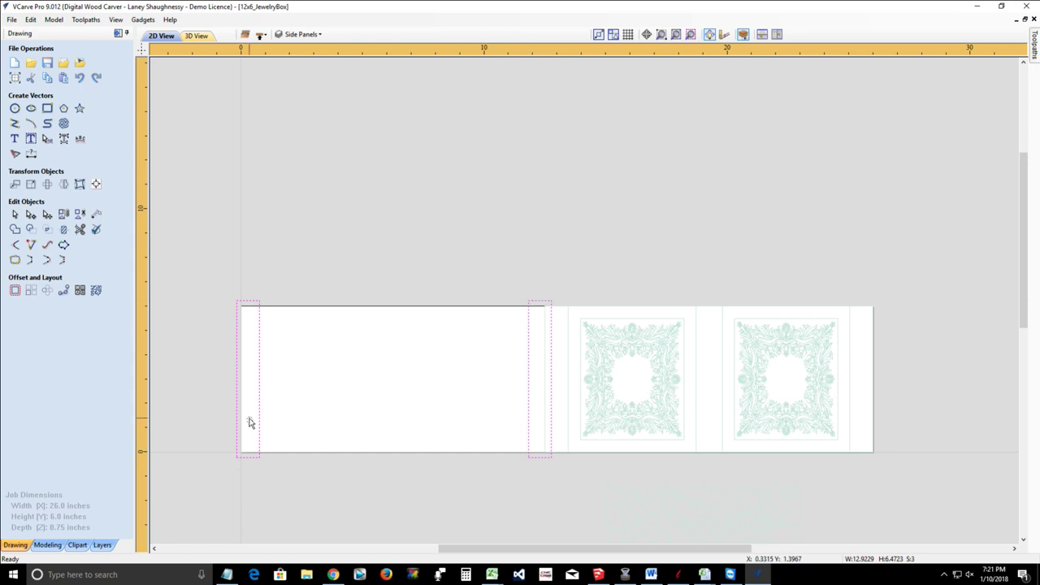
pyautogui.rightClick(249, 422)
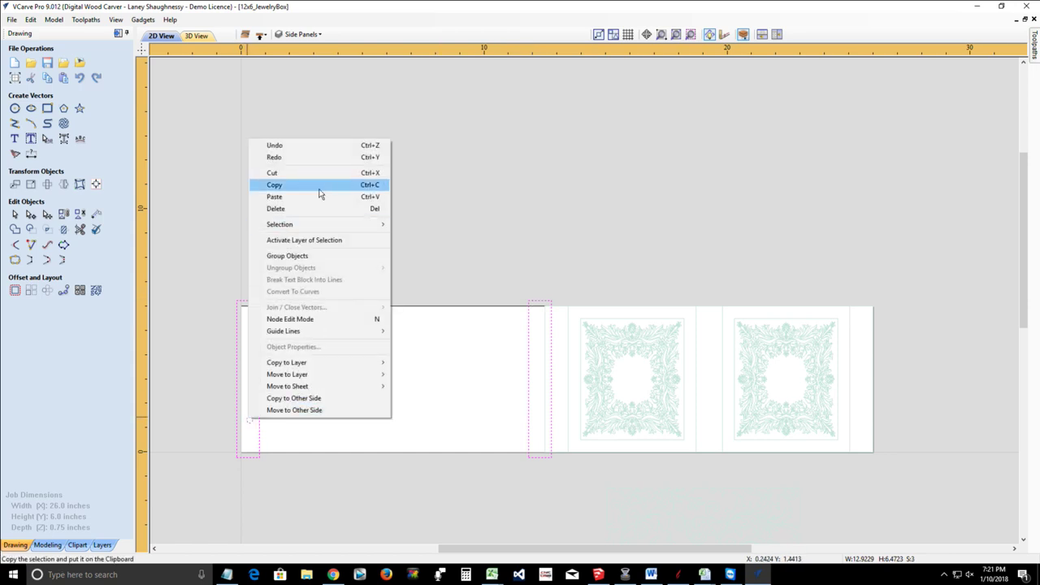
pyautogui.moveTo(326, 375)
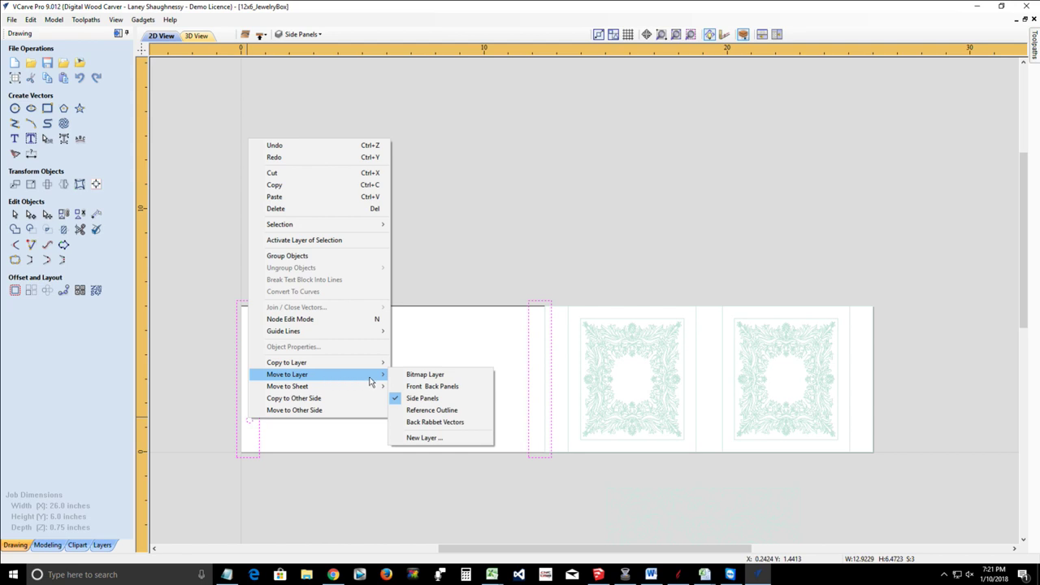
pyautogui.click(410, 411)
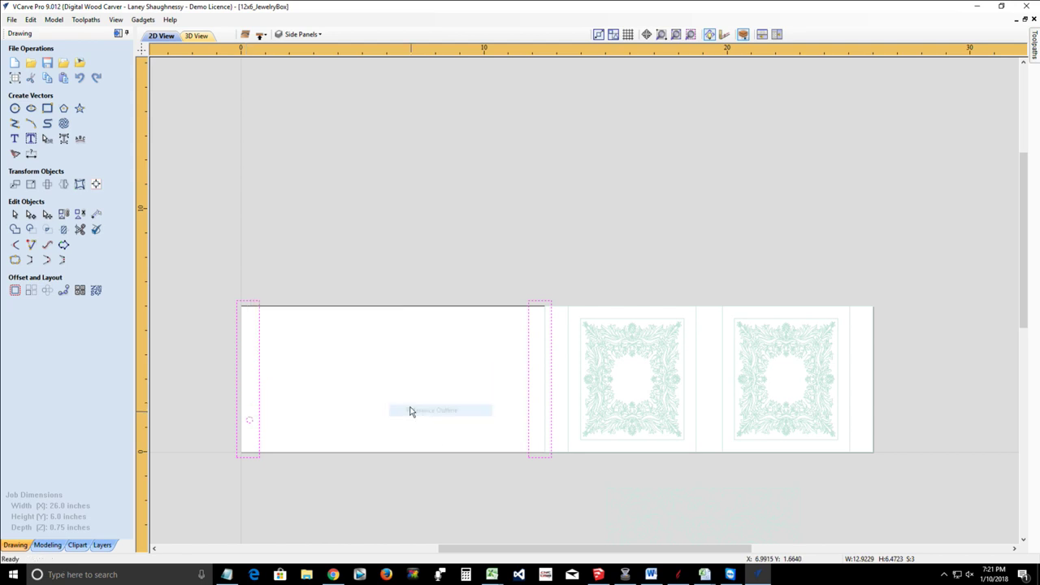
# Step: Turn off the Reference Outline layer and open Job Setup for the 26 x 6 x 0.75 in job
pyautogui.click(300, 35)
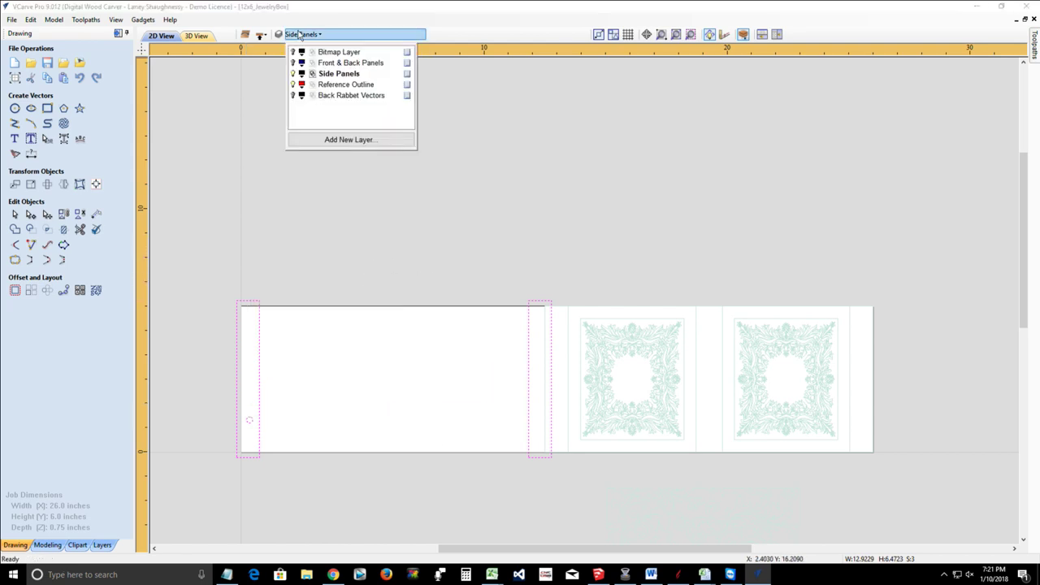
pyautogui.click(293, 84)
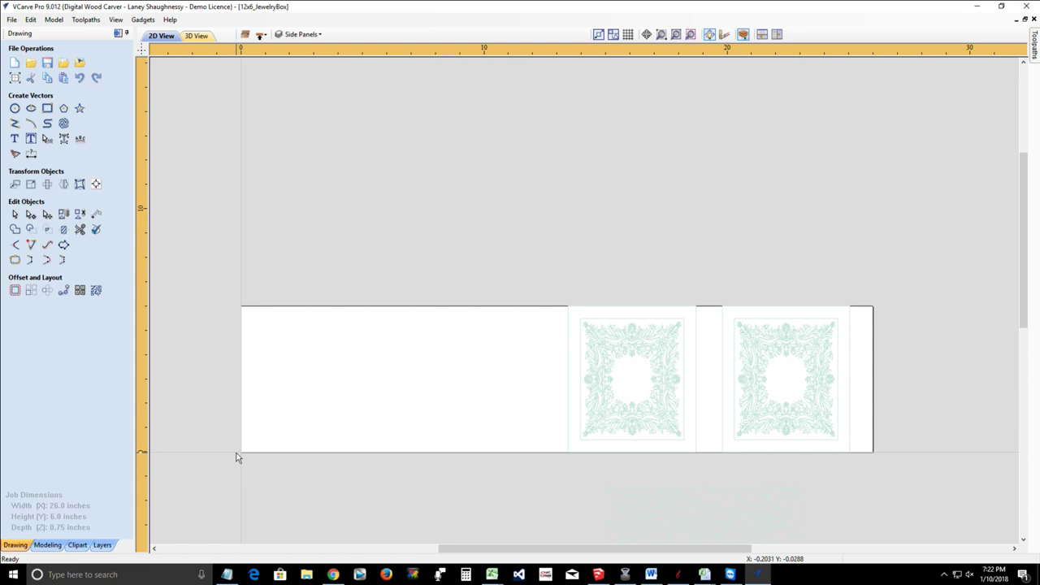
pyautogui.click(15, 78)
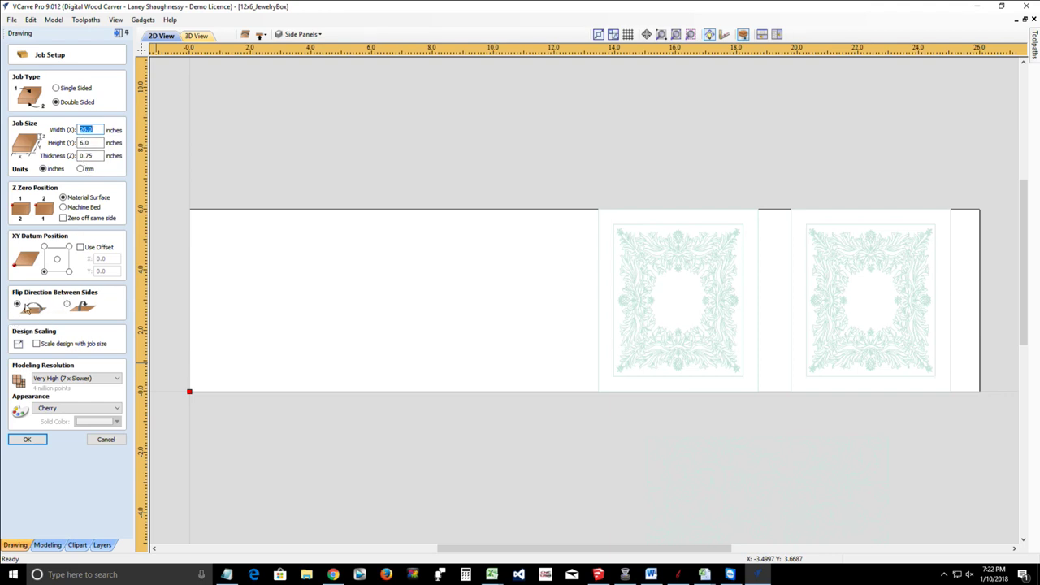
# Step: Set Flip Direction Between Sides to the second option and apply the job setup
pyautogui.click(67, 306)
pyautogui.click(22, 440)
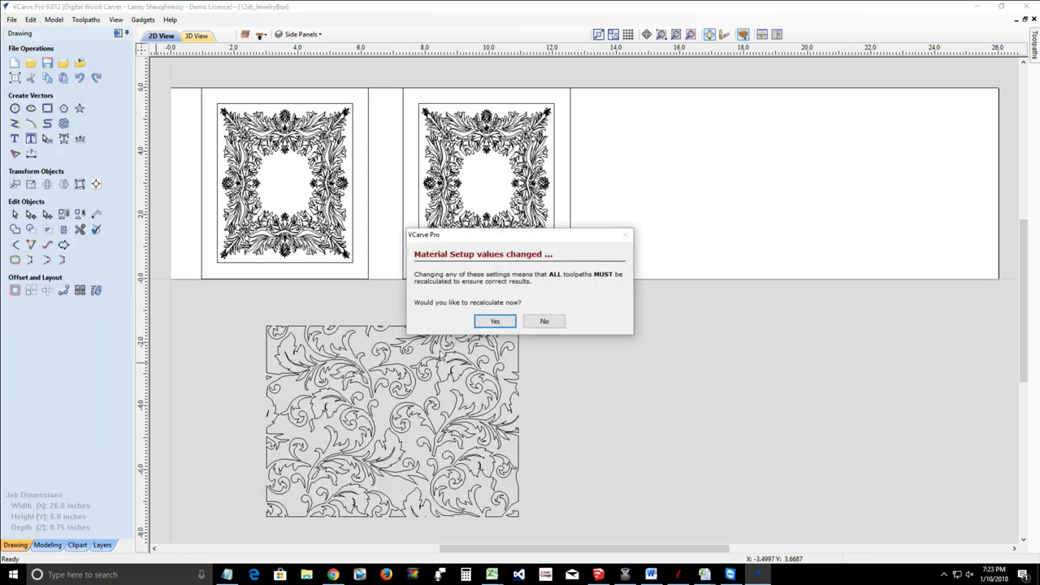
# Step: Confirm recalculating all toolpaths and dismiss the success message
pyautogui.click(494, 321)
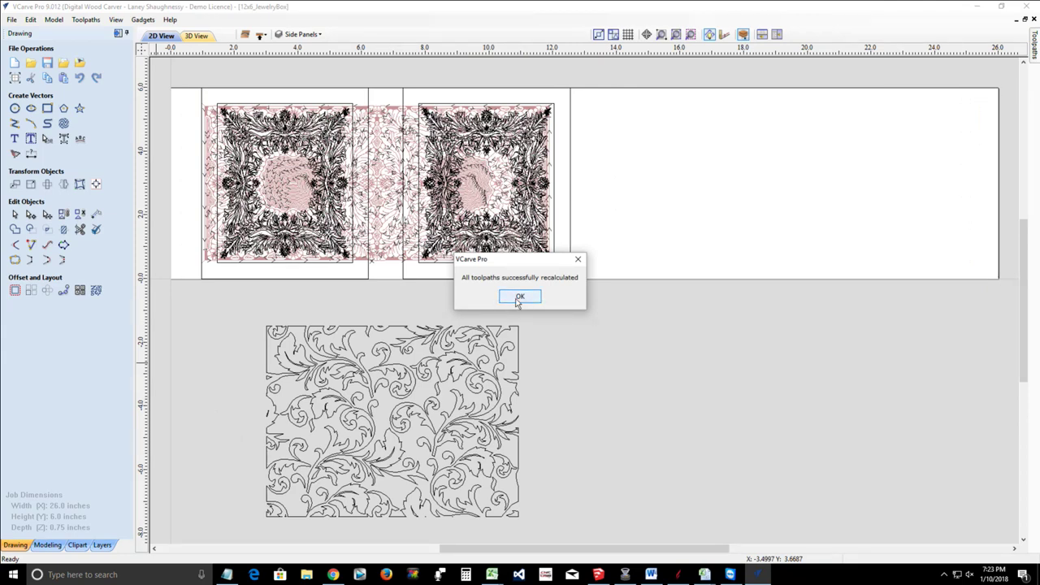
pyautogui.click(519, 297)
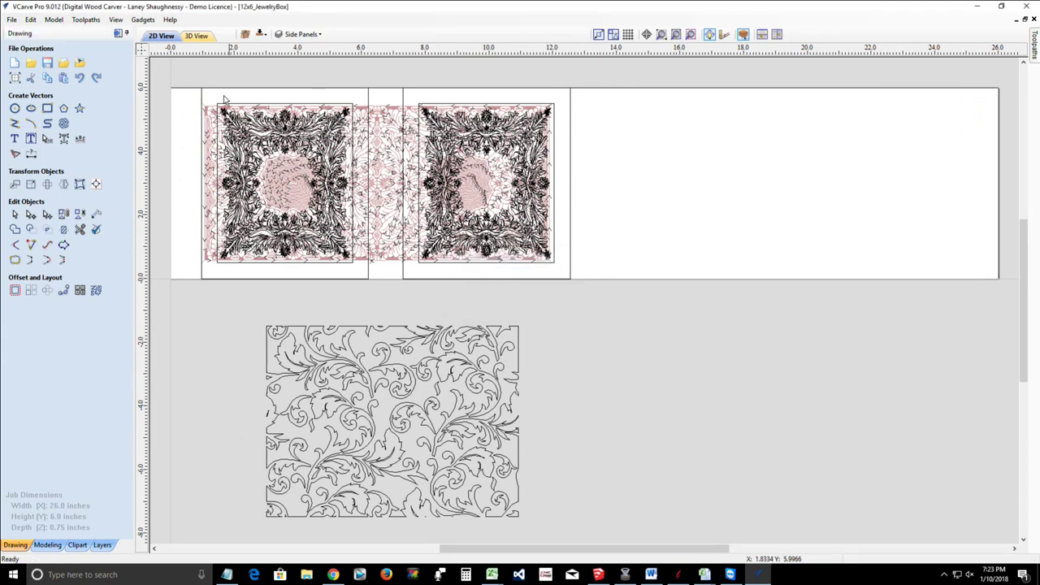
# Step: Uncheck Toolpaths (Top) previews, then turn the Reference Outline layer back on
pyautogui.click(118, 33)
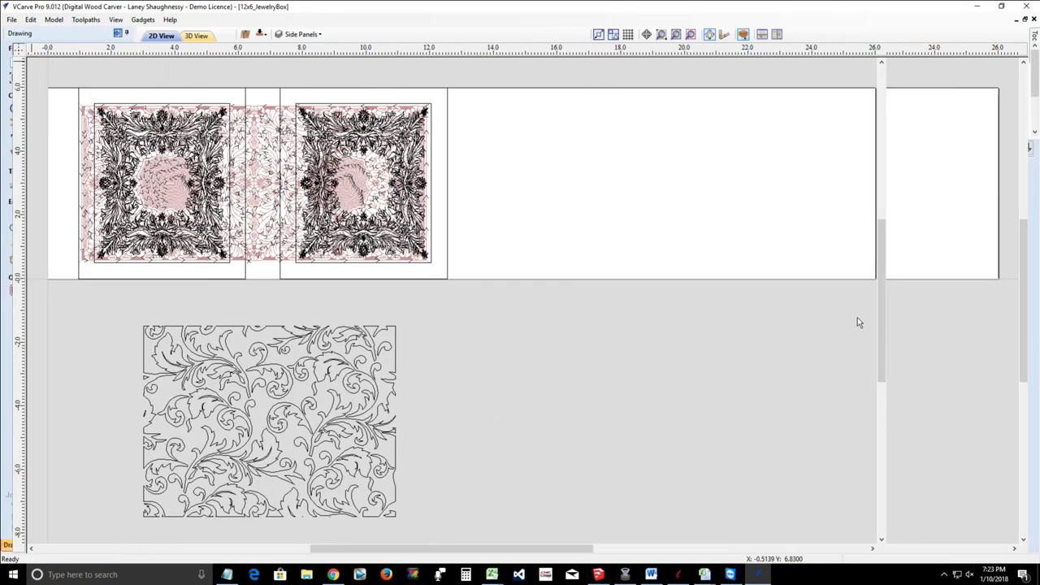
pyautogui.press('F12')
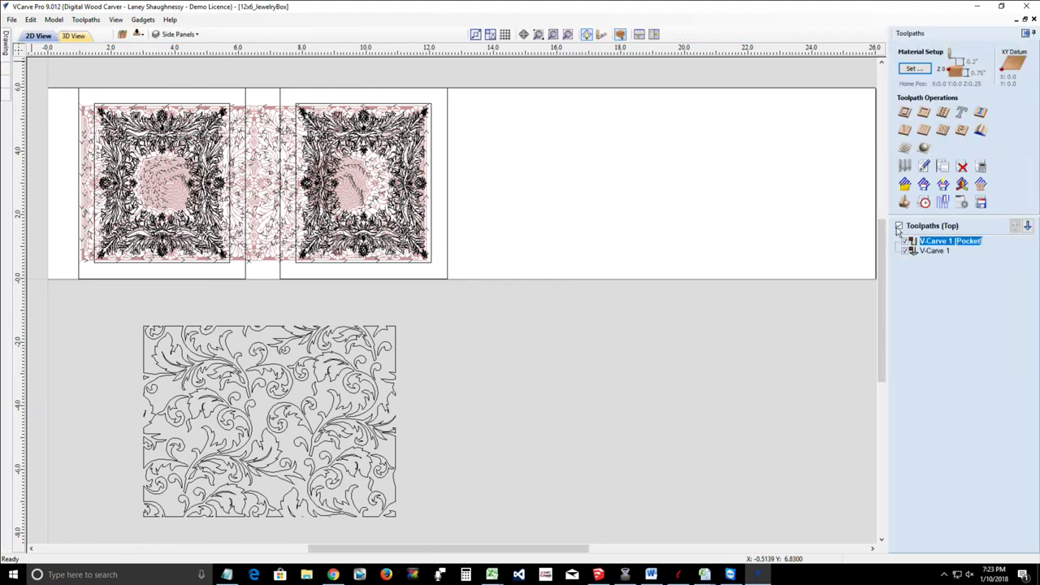
pyautogui.click(899, 225)
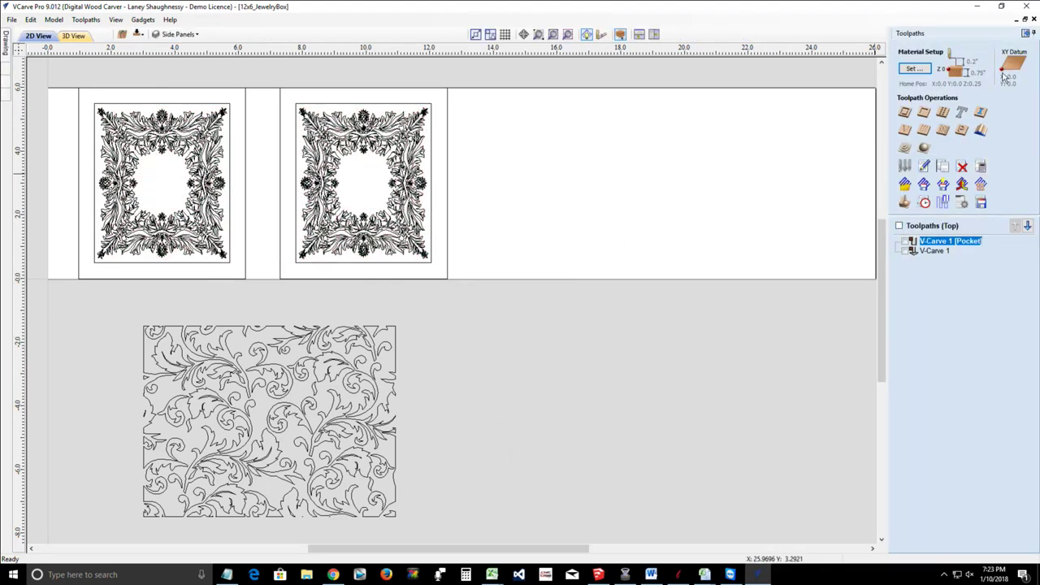
pyautogui.click(1033, 33)
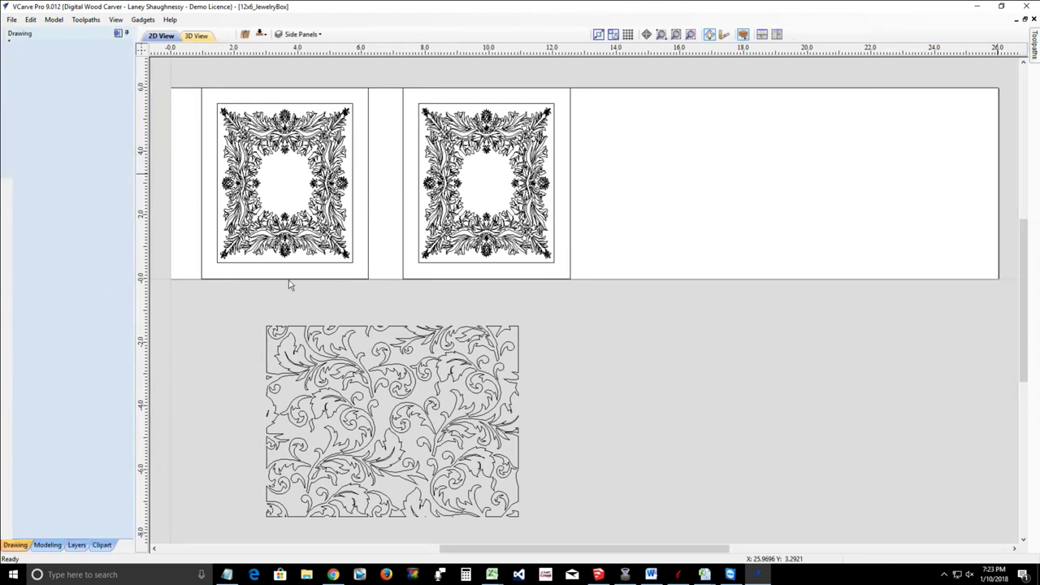
pyautogui.click(285, 36)
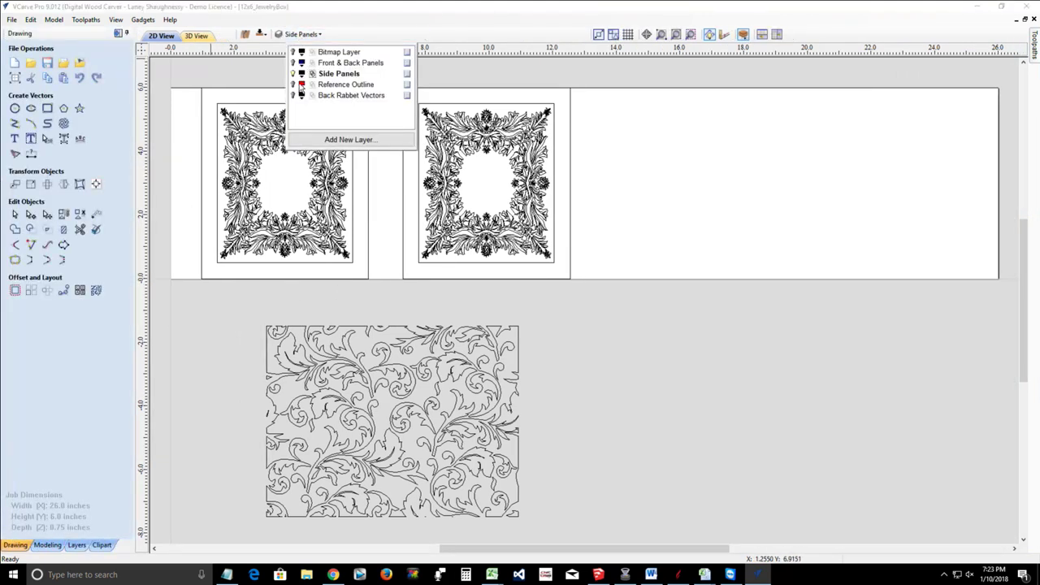
pyautogui.click(294, 84)
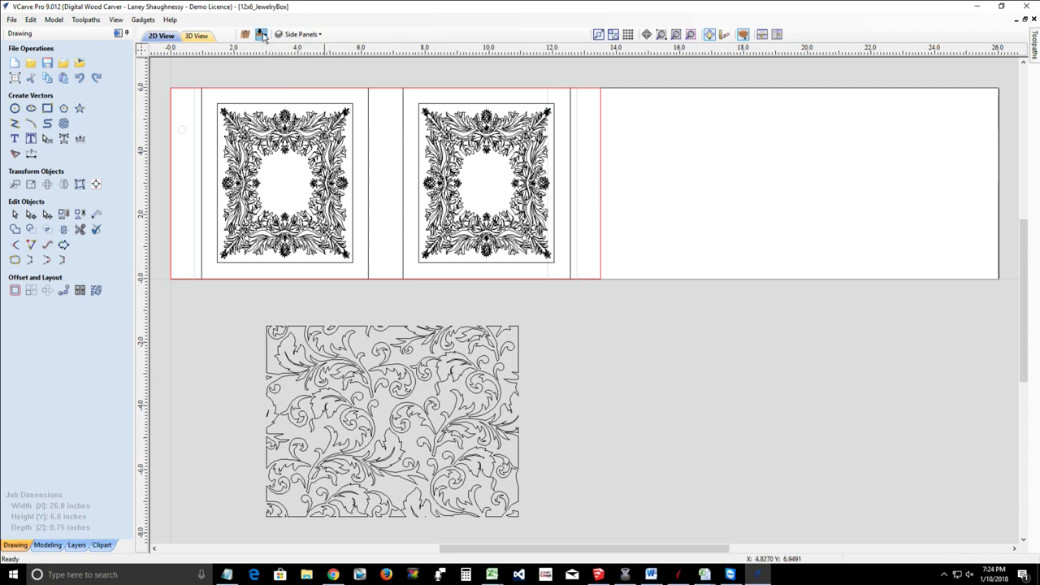
# Step: Switch to the bottom side and hide the Toolpaths (Bottom) previews
pyautogui.click(261, 35)
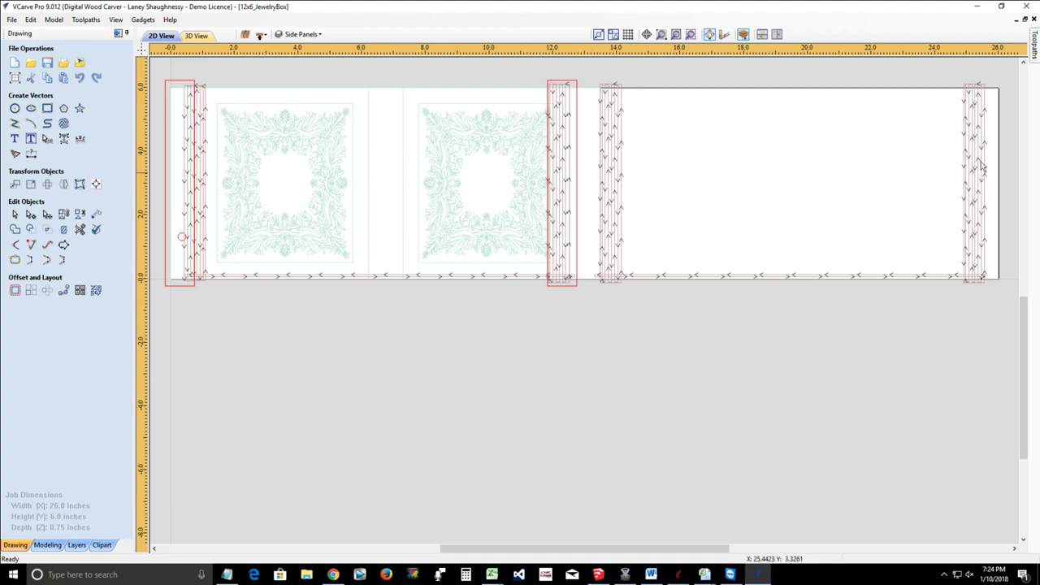
pyautogui.click(1034, 47)
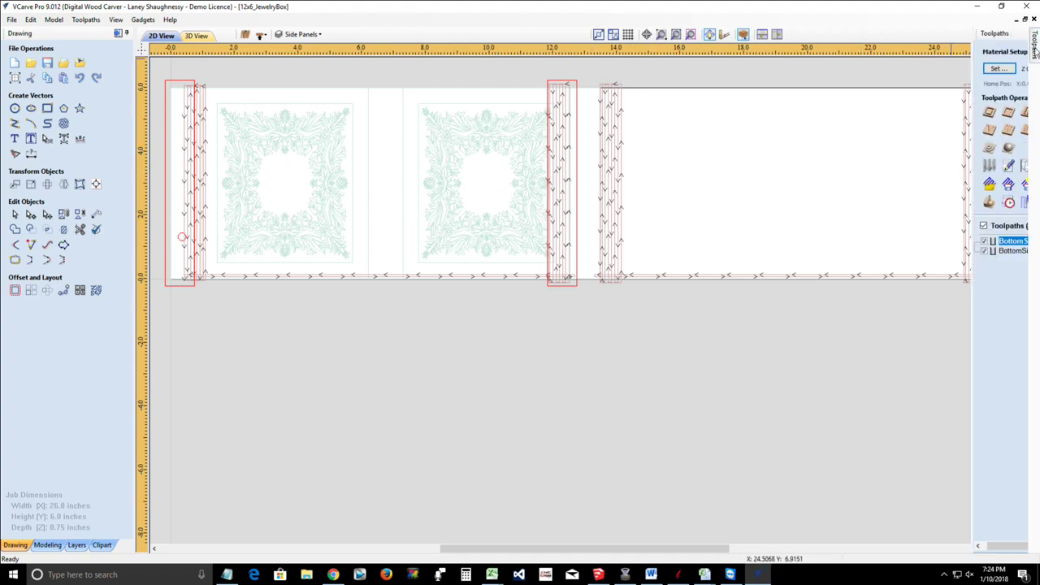
pyautogui.click(888, 227)
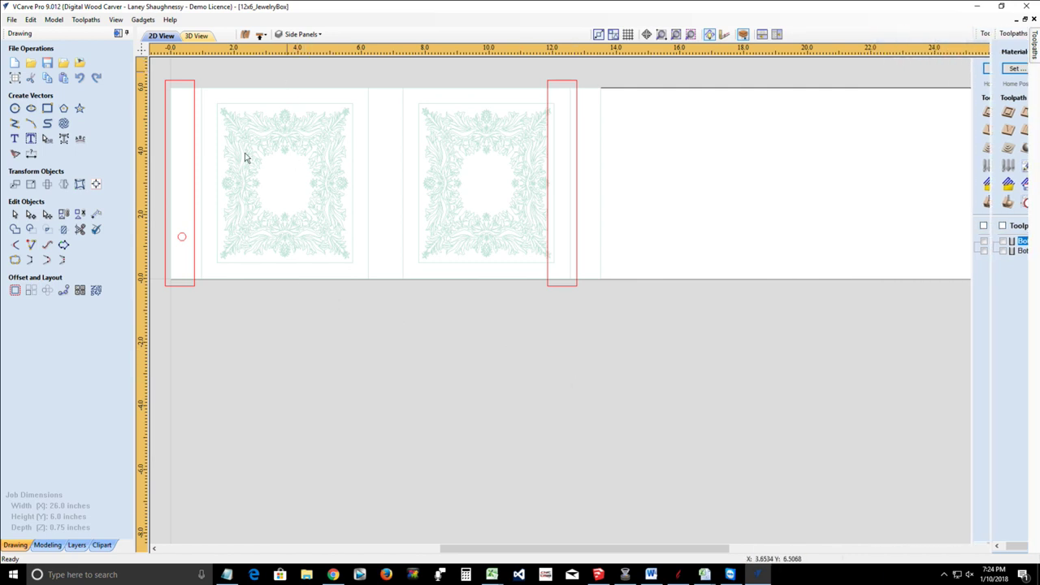
# Step: Turn off the Reference Outline layer in the layer list
pyautogui.click(302, 34)
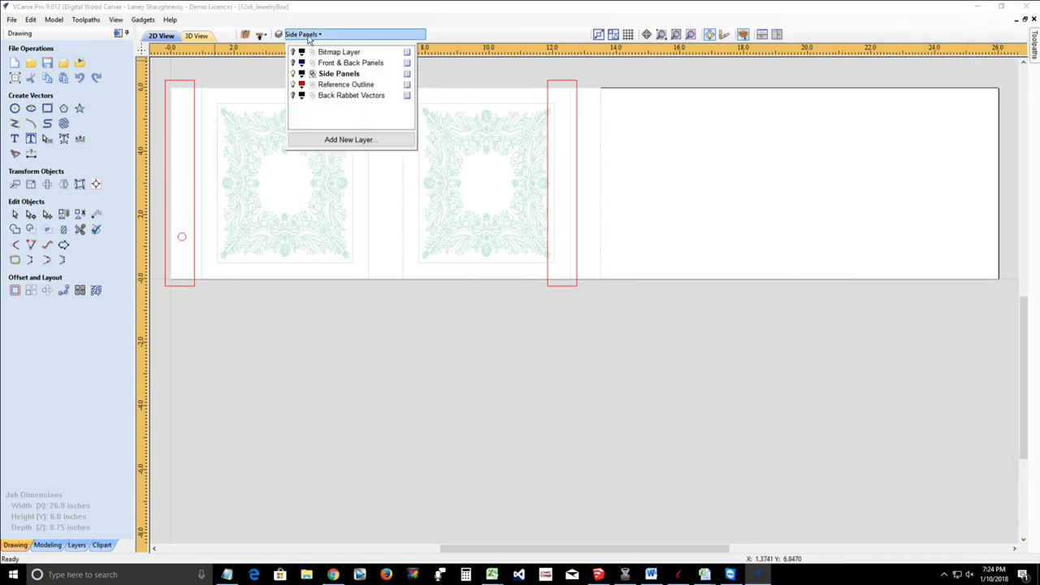
pyautogui.click(292, 85)
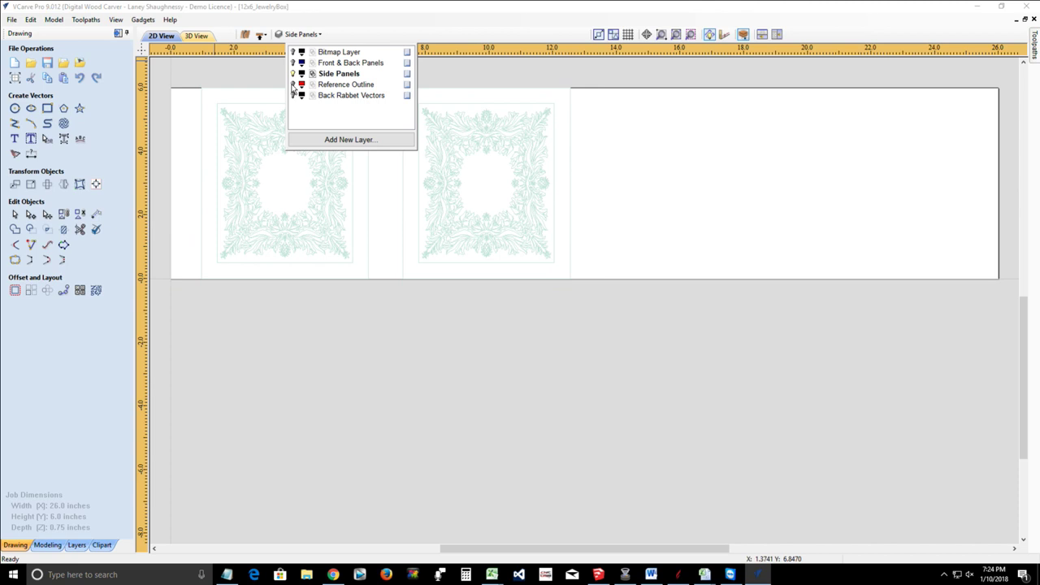
pyautogui.click(313, 351)
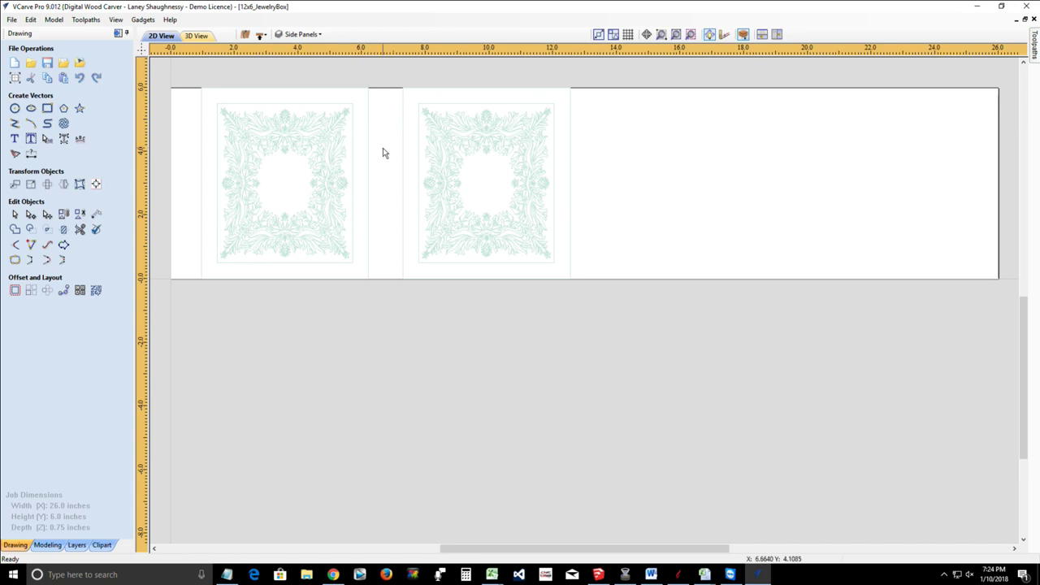
pyautogui.click(297, 35)
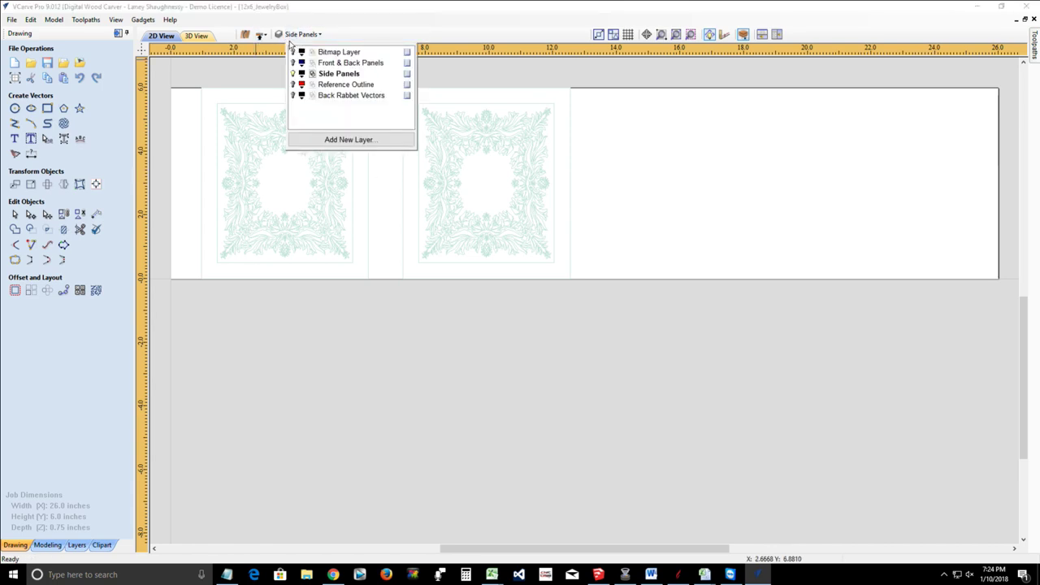
pyautogui.click(260, 37)
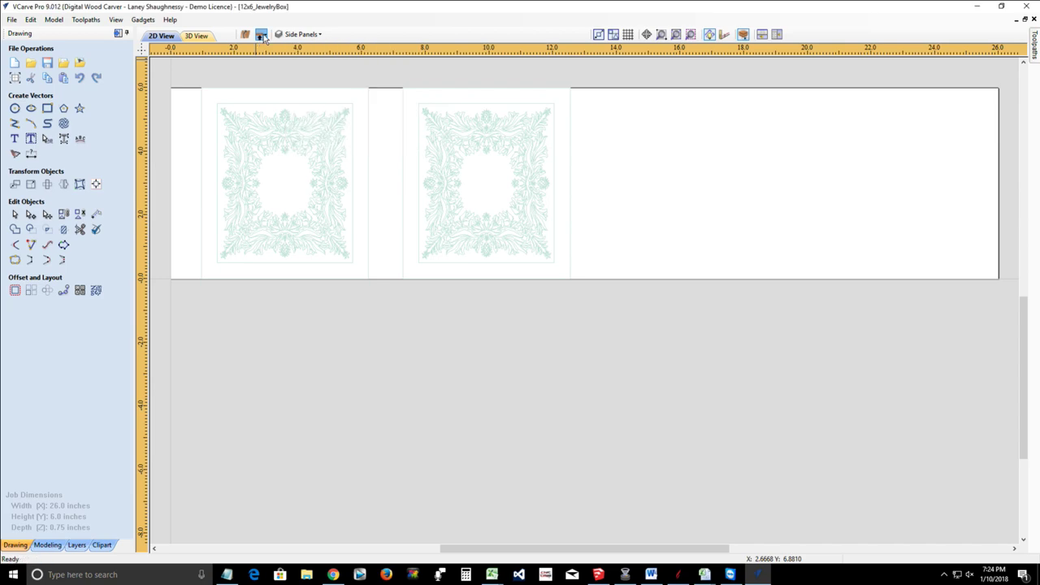
pyautogui.click(261, 37)
pyautogui.click(298, 36)
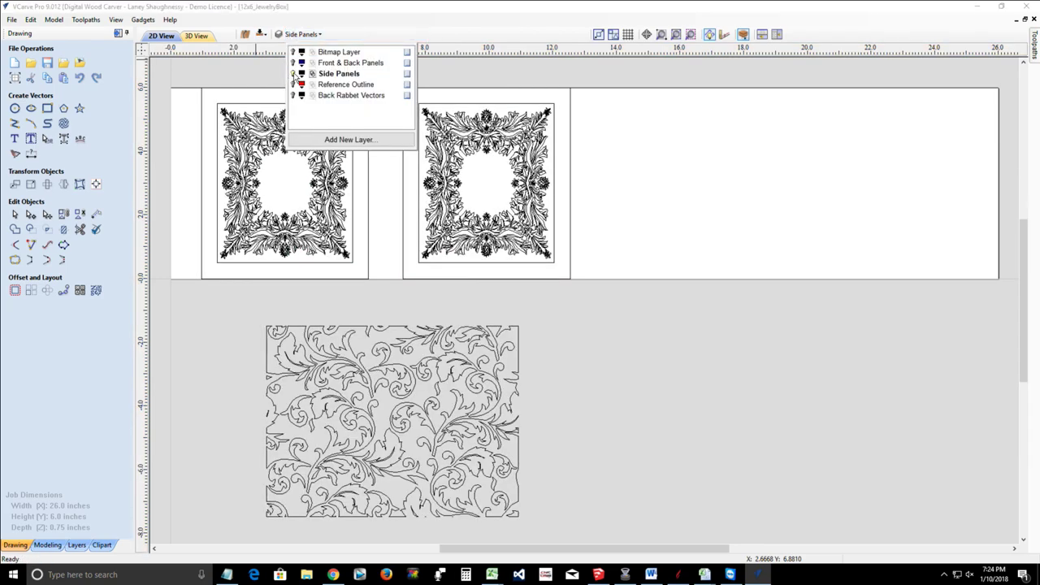
pyautogui.click(294, 73)
pyautogui.click(294, 63)
pyautogui.click(316, 346)
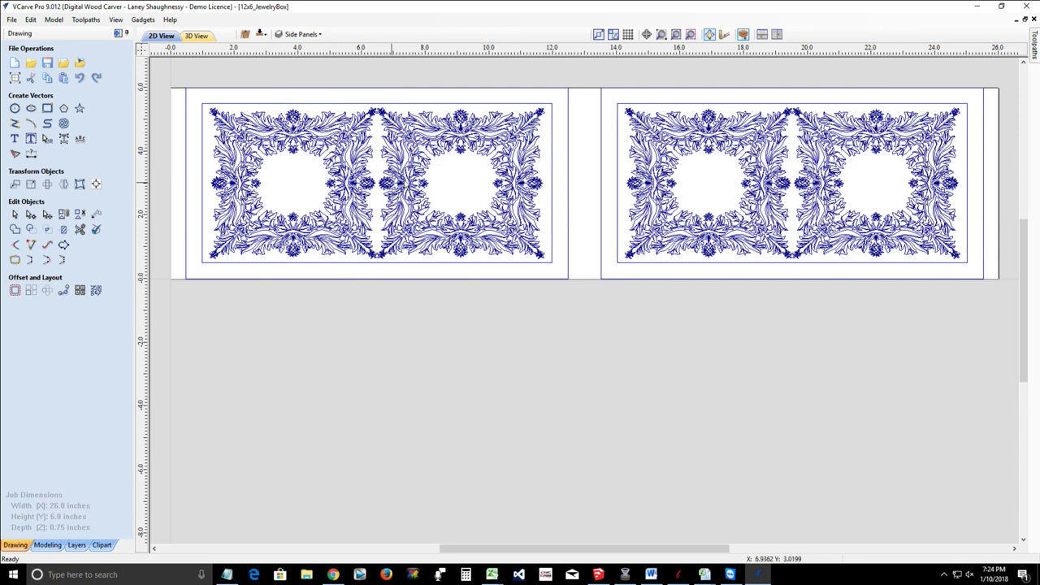
pyautogui.click(396, 167)
pyautogui.scroll(3, 396, 167)
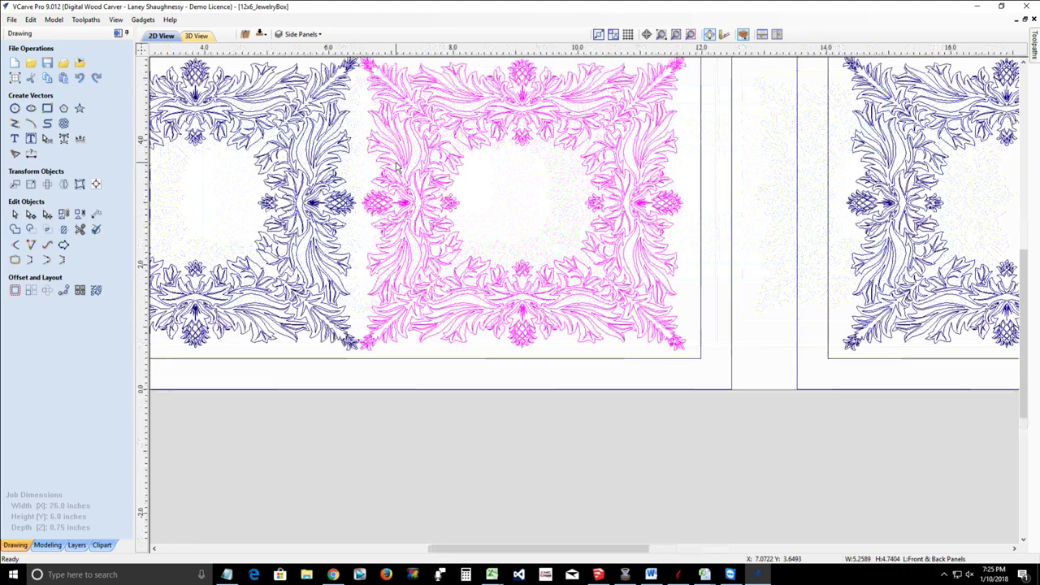
pyautogui.scroll(-5, 455, 230)
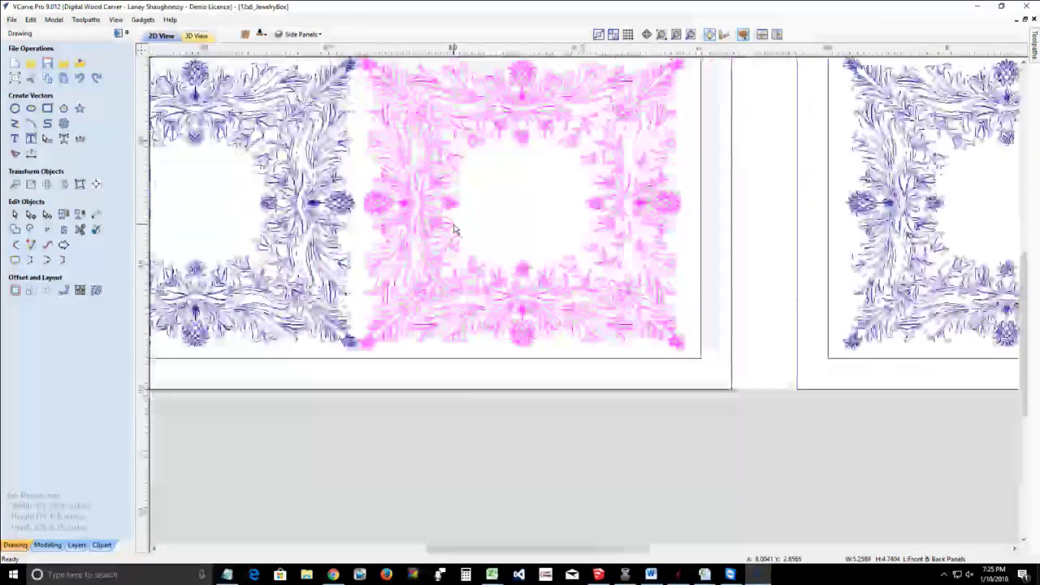
pyautogui.scroll(1, 454, 229)
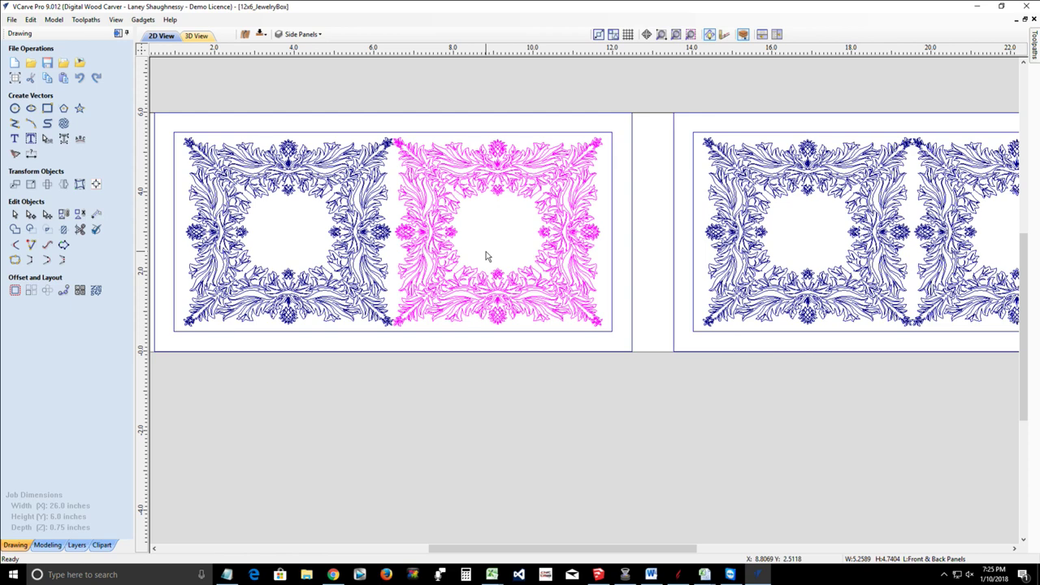
pyautogui.scroll(-2, 483, 370)
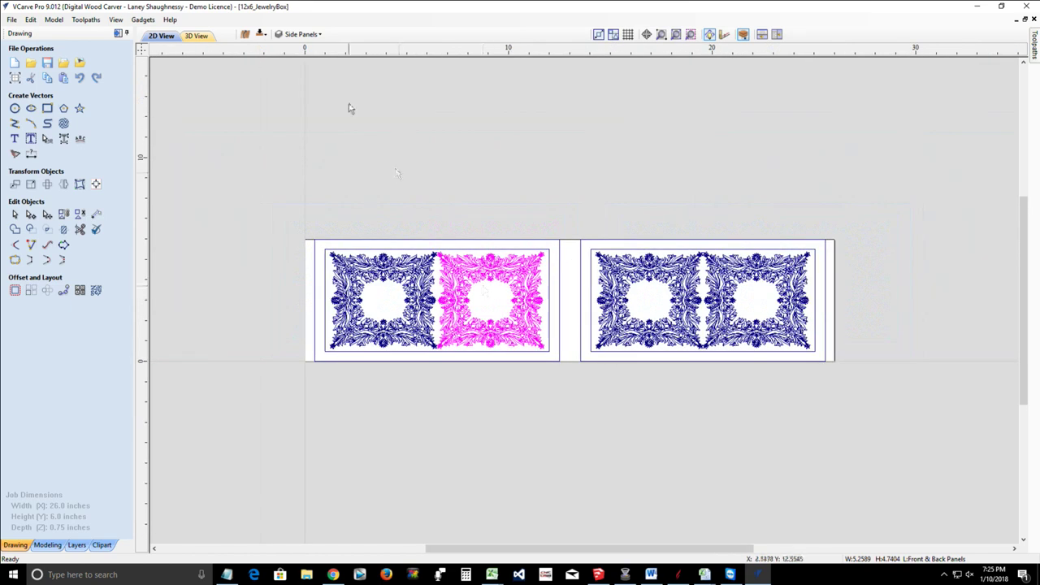
# Step: Show only the Side Panels layer and move the scroll pattern to Front & Back Panels
pyautogui.click(319, 33)
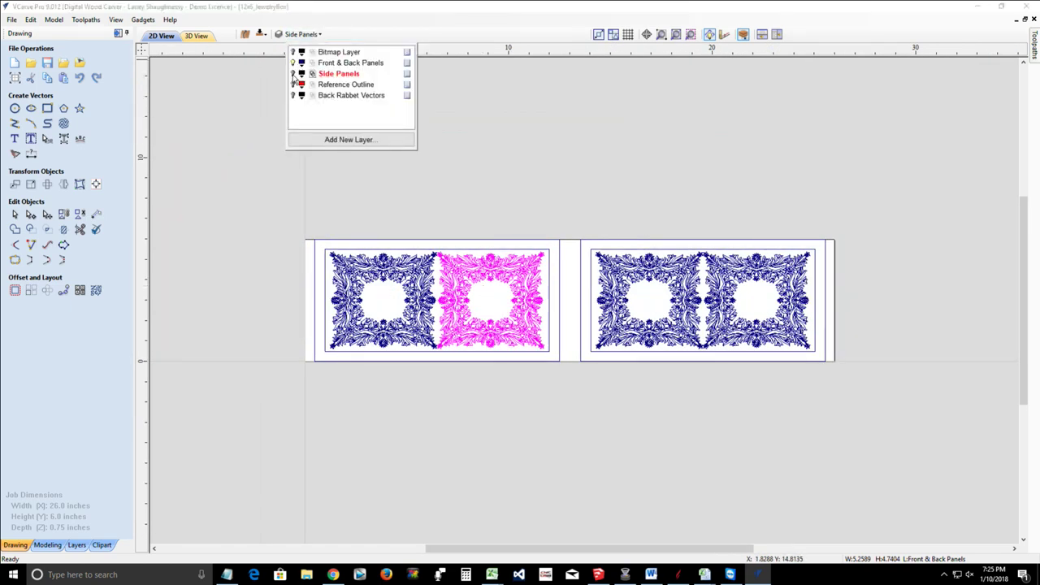
pyautogui.click(293, 63)
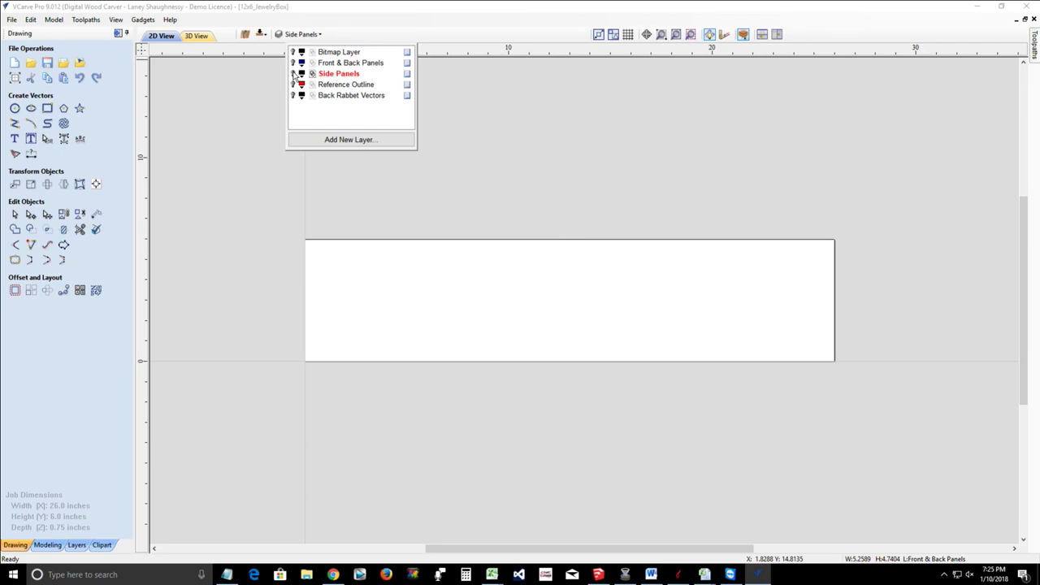
pyautogui.click(294, 73)
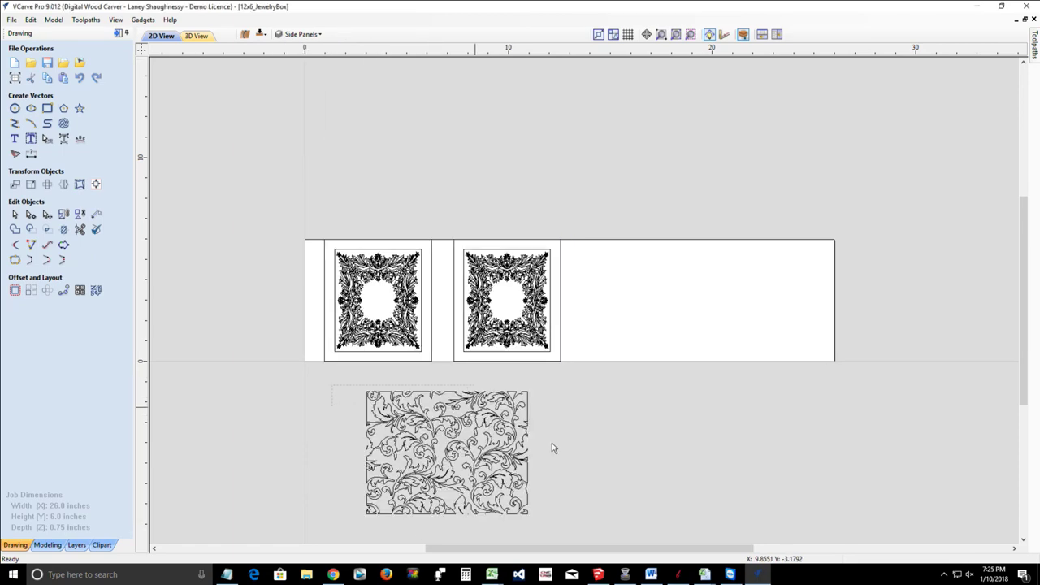
pyautogui.click(538, 520)
pyautogui.rightClick(449, 462)
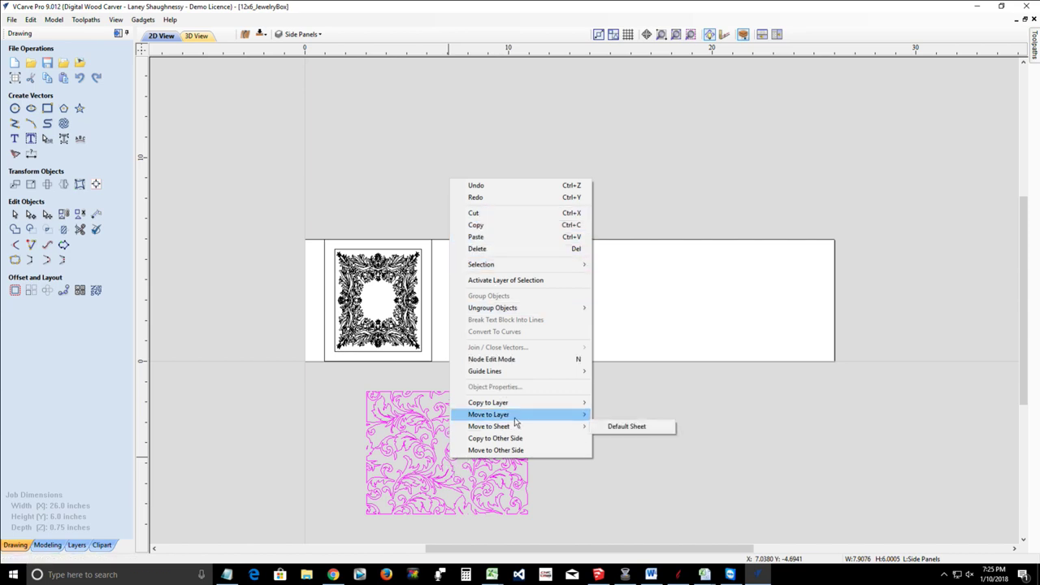
pyautogui.moveTo(518, 415)
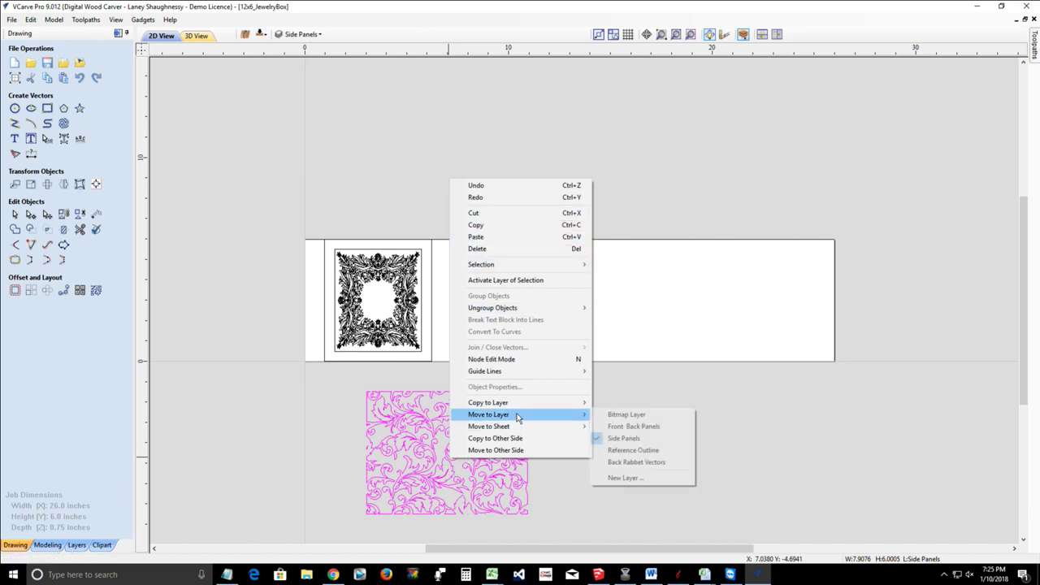
pyautogui.click(628, 426)
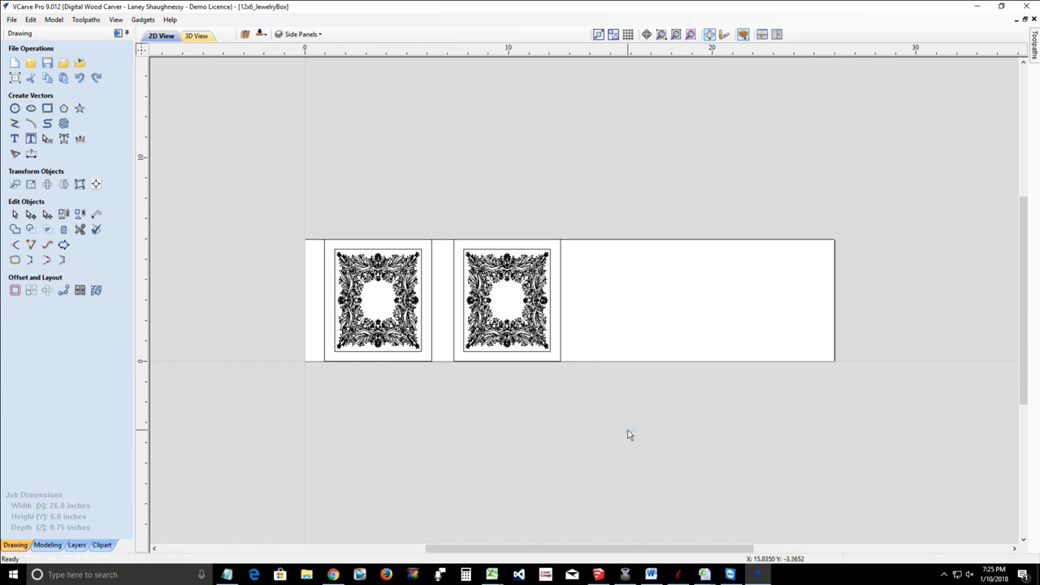
# Step: Hide the Side Panels layer and show Front & Back Panels again
pyautogui.click(302, 34)
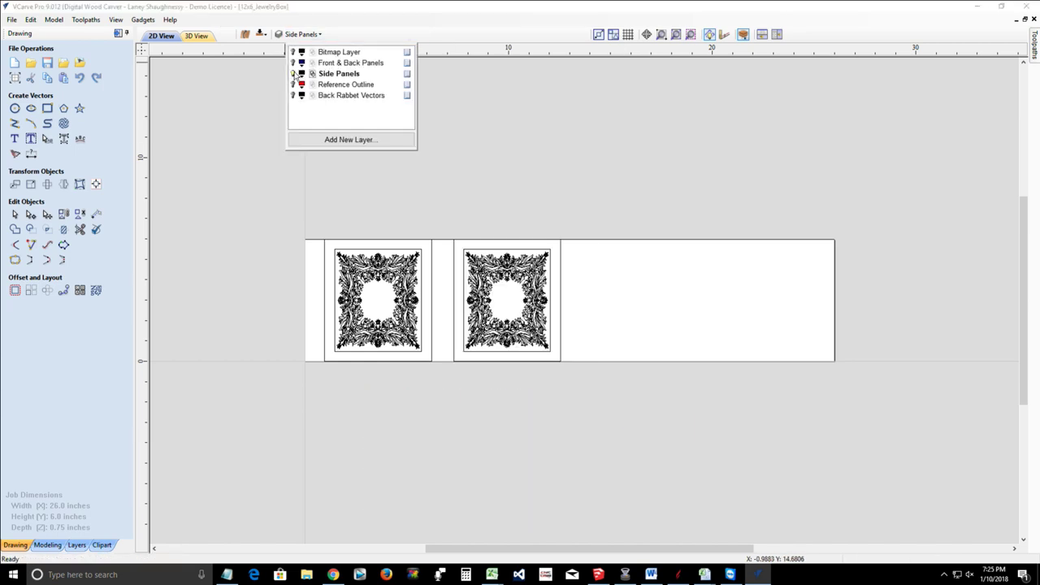
pyautogui.click(294, 73)
pyautogui.click(293, 63)
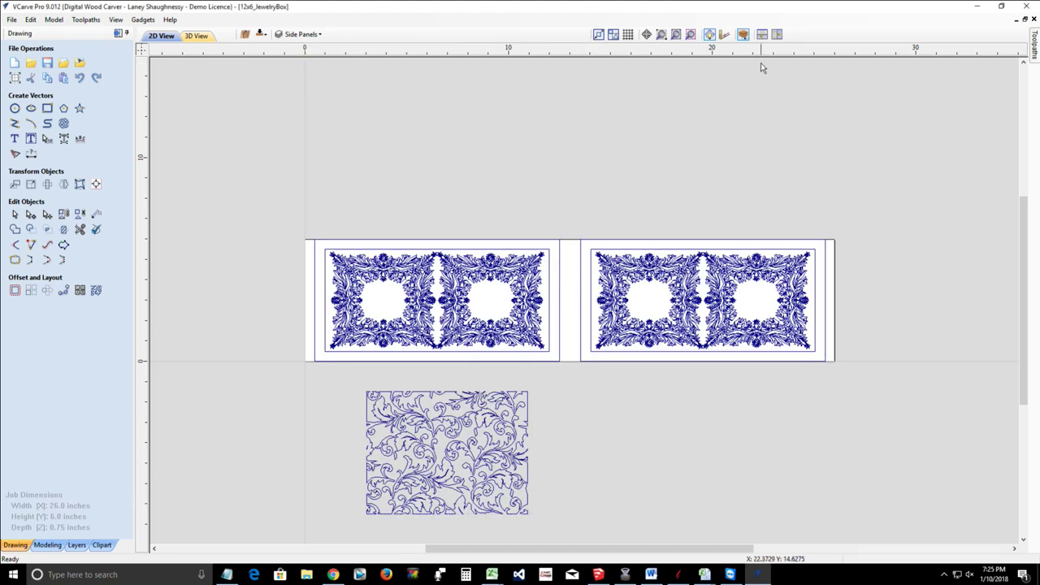
# Step: Zoom to the selected scroll pattern and inspect it up close
pyautogui.click(480, 400)
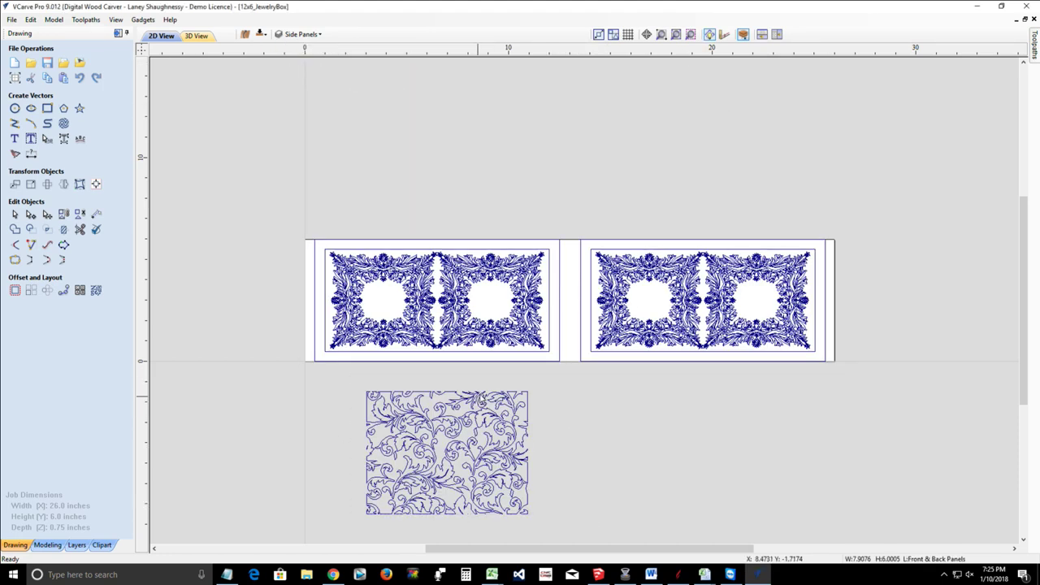
pyautogui.click(690, 35)
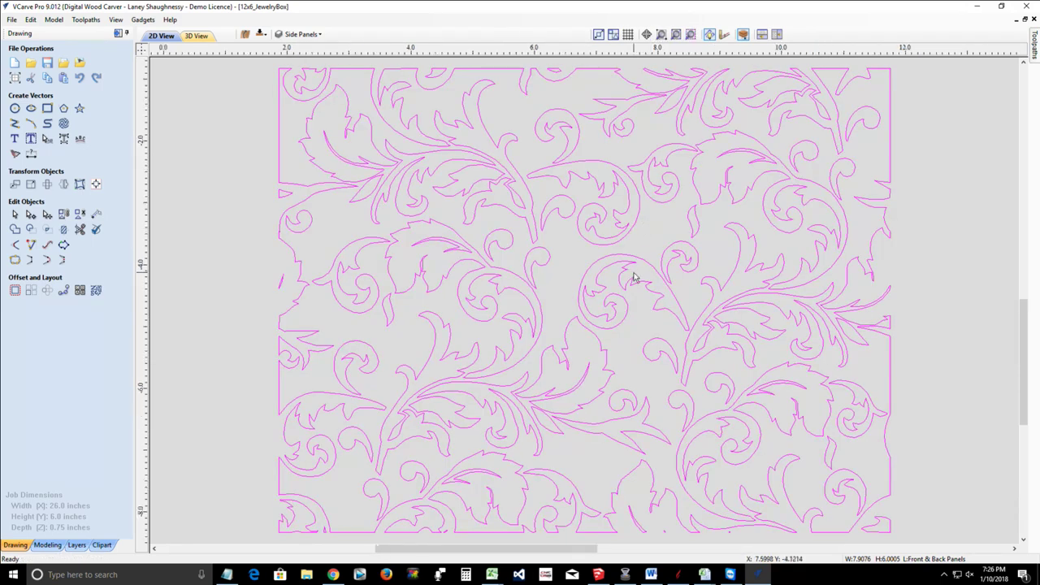
pyautogui.scroll(-1, 636, 278)
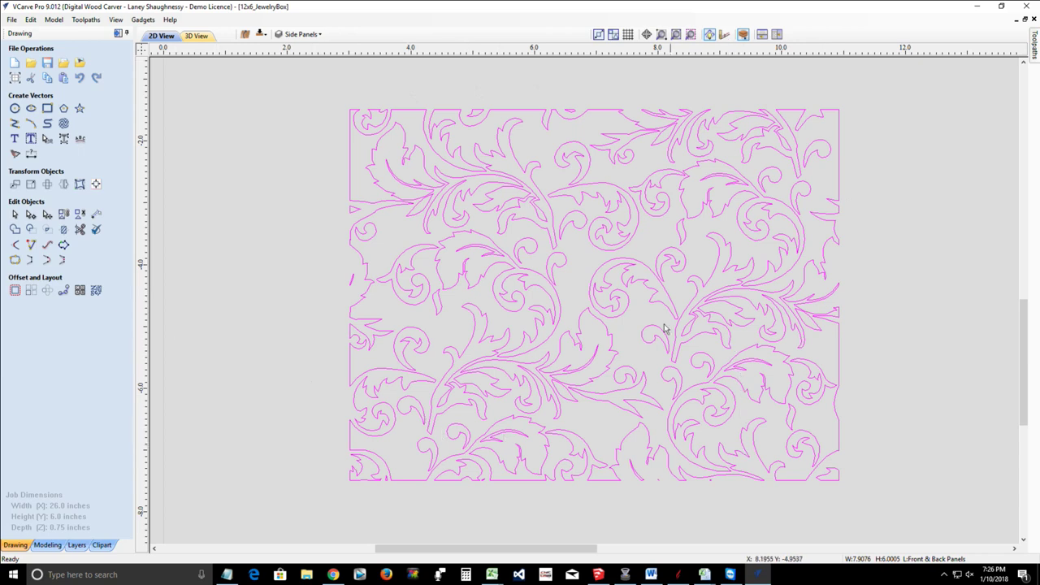
pyautogui.scroll(-1, 648, 328)
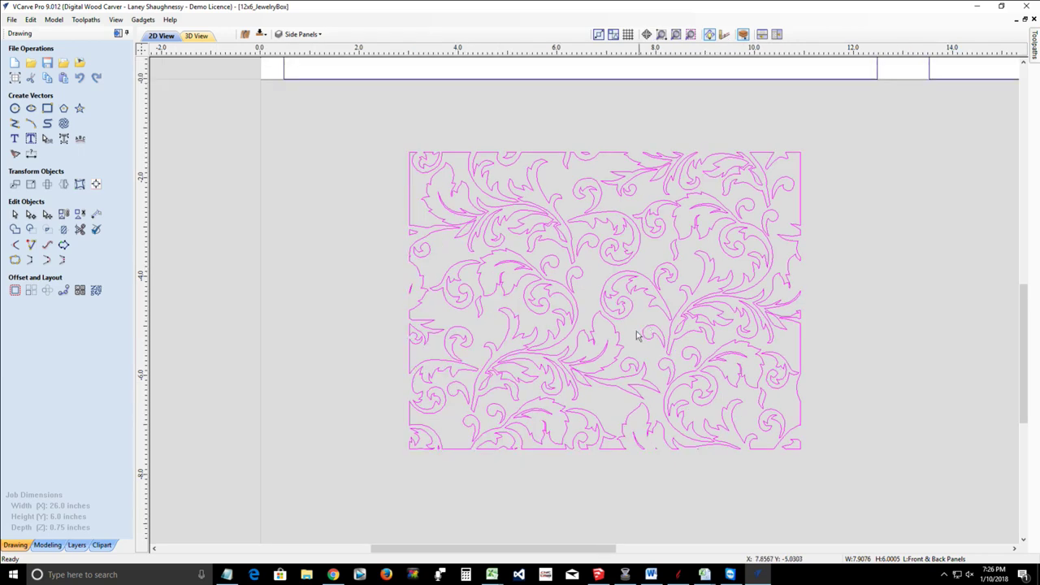
pyautogui.click(646, 319)
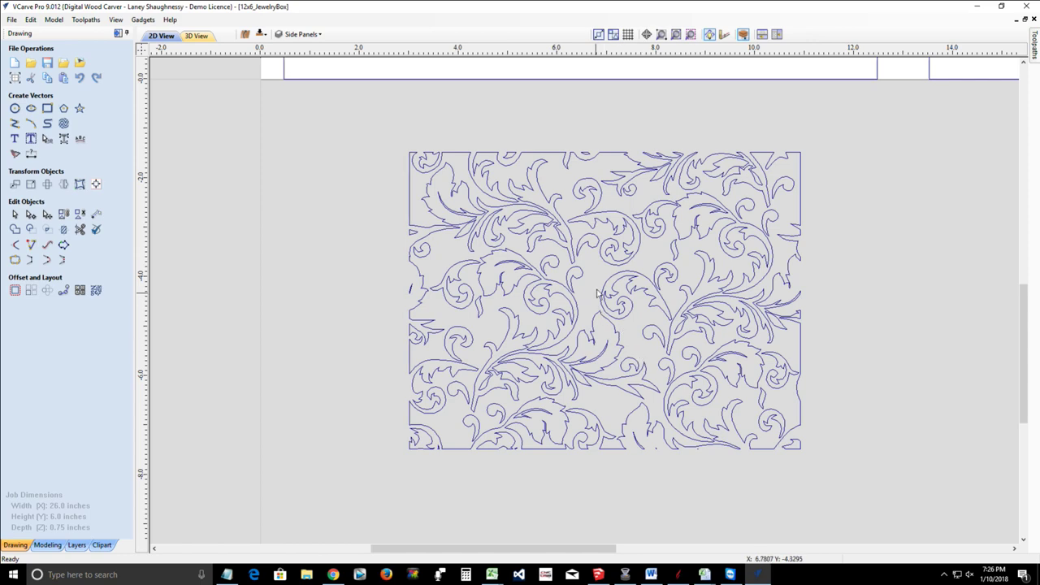
pyautogui.scroll(-1, 645, 281)
pyautogui.scroll(-3, 646, 280)
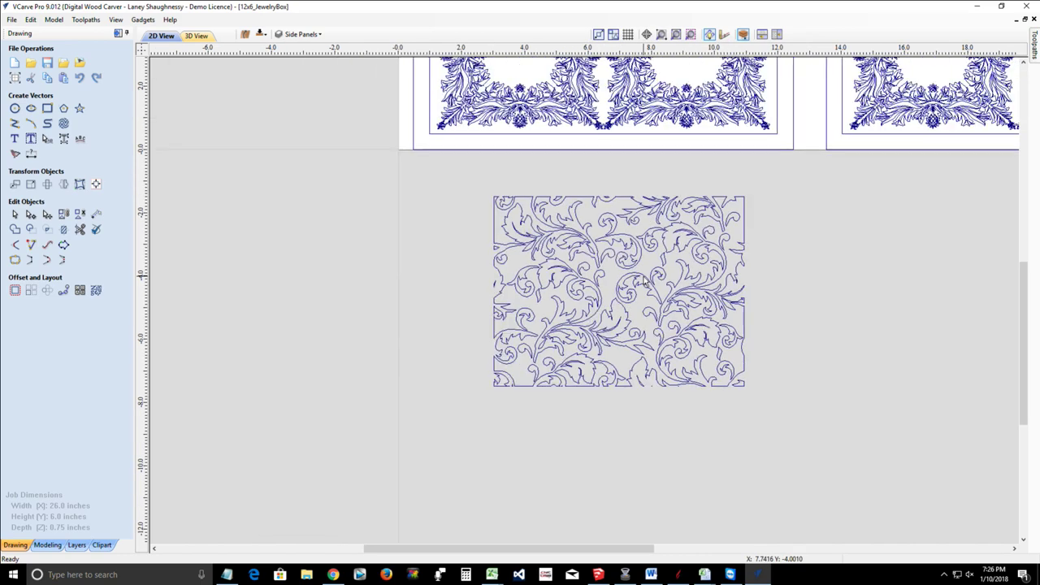
pyautogui.scroll(2, 634, 155)
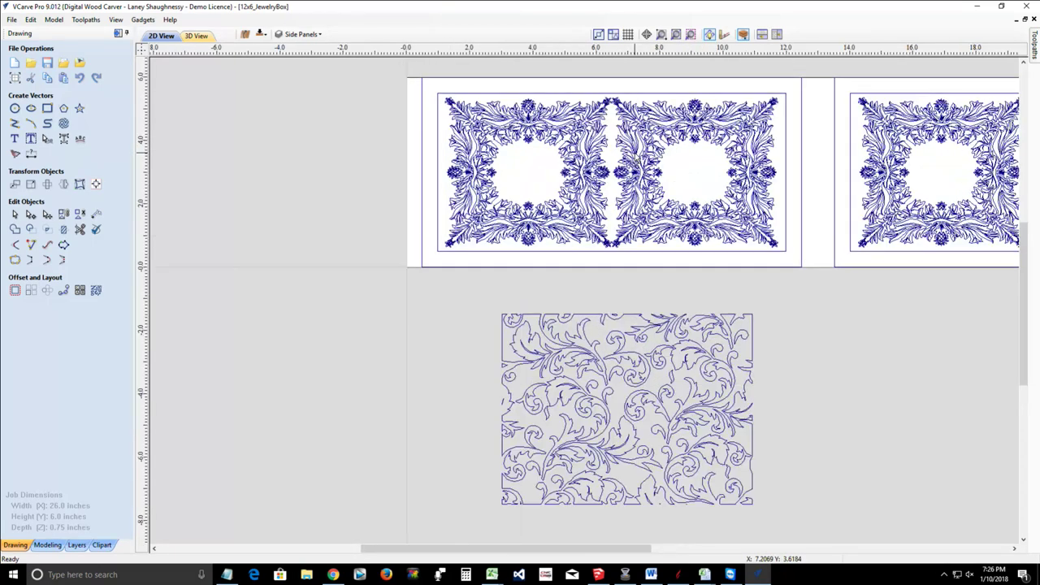
pyautogui.scroll(1, 633, 155)
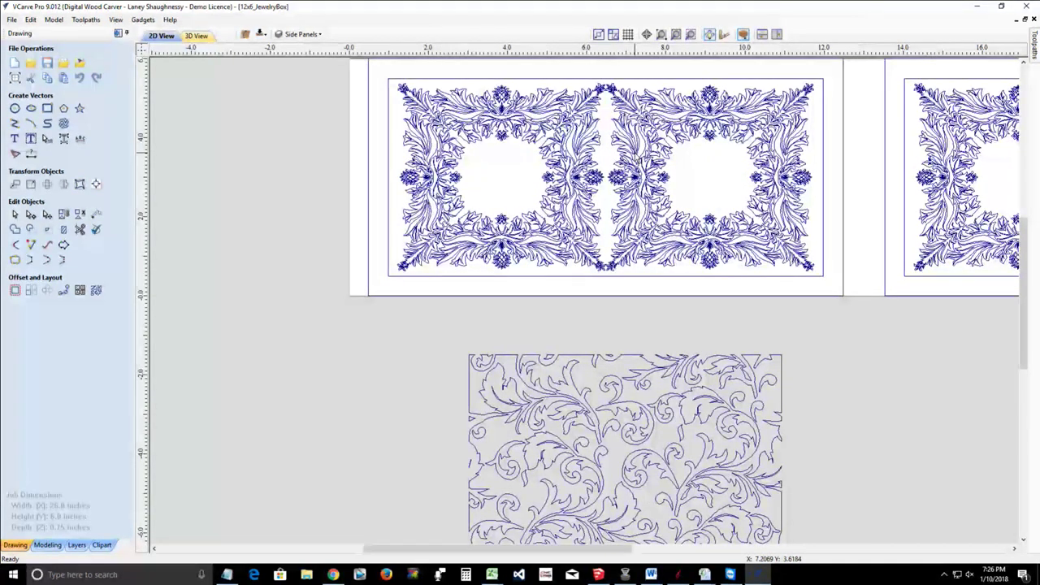
pyautogui.scroll(-1, 633, 155)
pyautogui.scroll(-1, 634, 155)
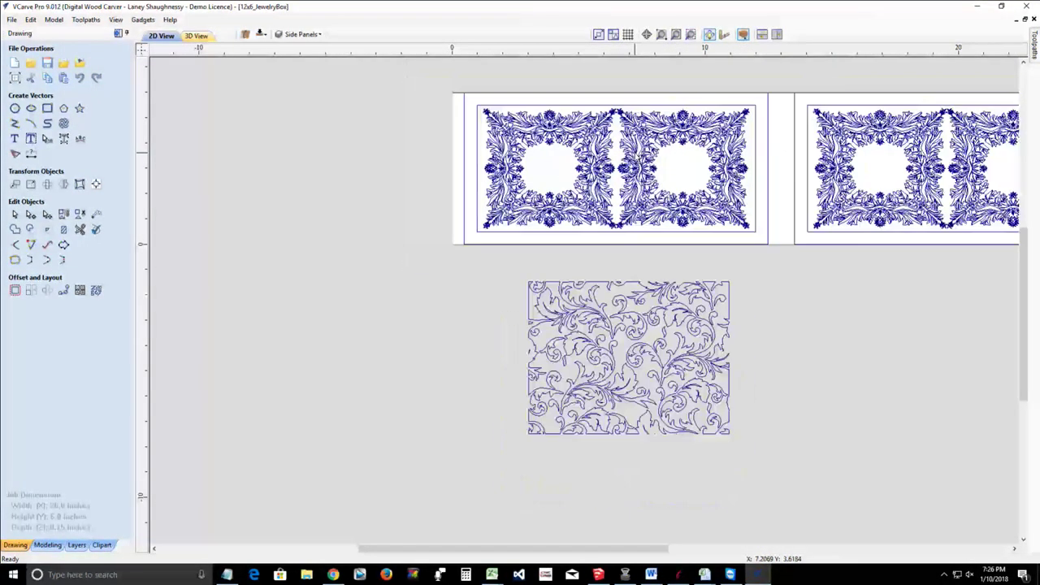
pyautogui.scroll(2, 616, 336)
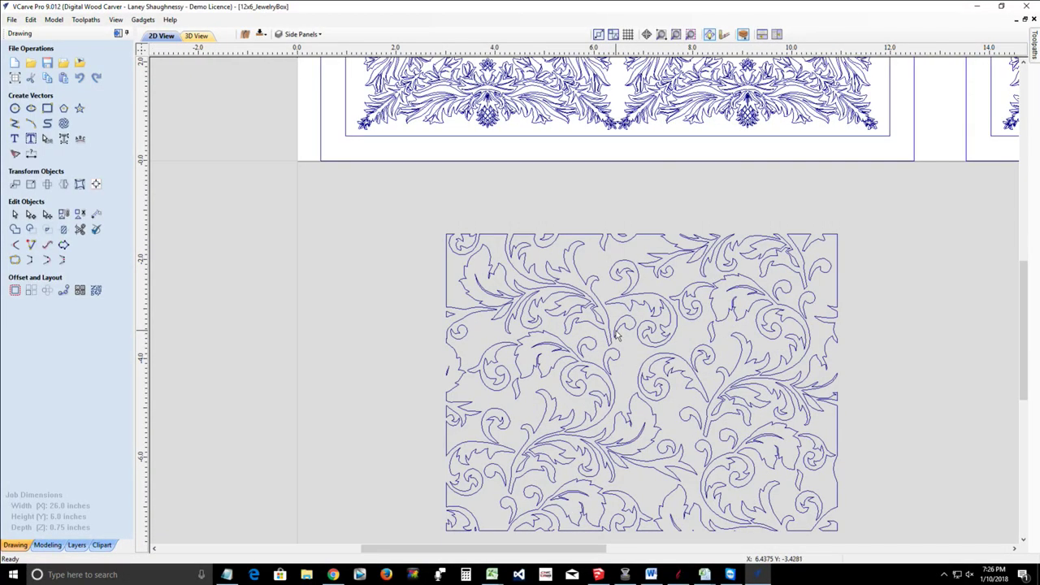
# Step: Reselect the whole scroll pattern, pan around it, and bring up the layer list
pyautogui.click(618, 332)
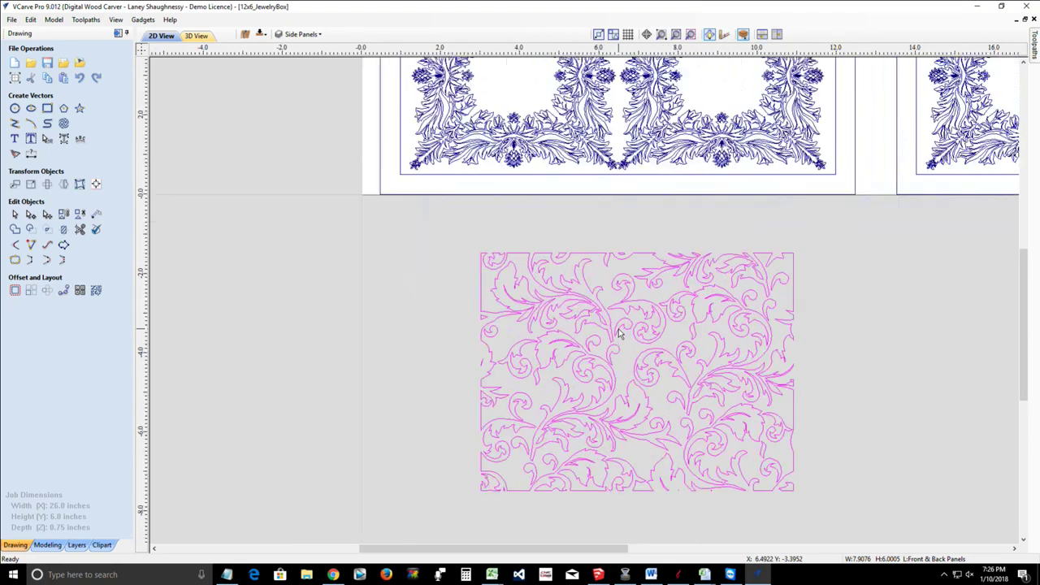
pyautogui.scroll(-1, 615, 340)
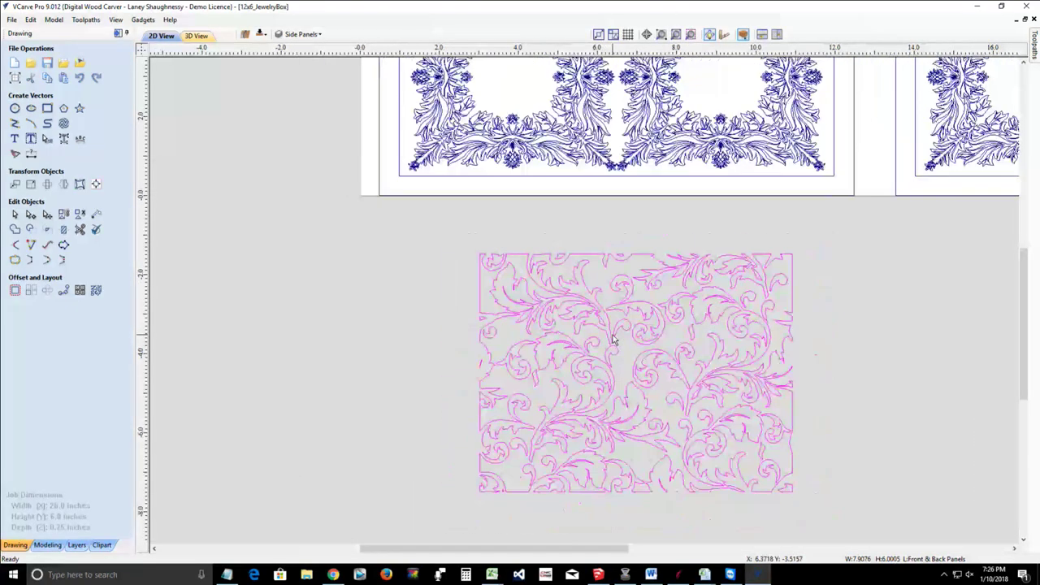
pyautogui.scroll(-1, 615, 339)
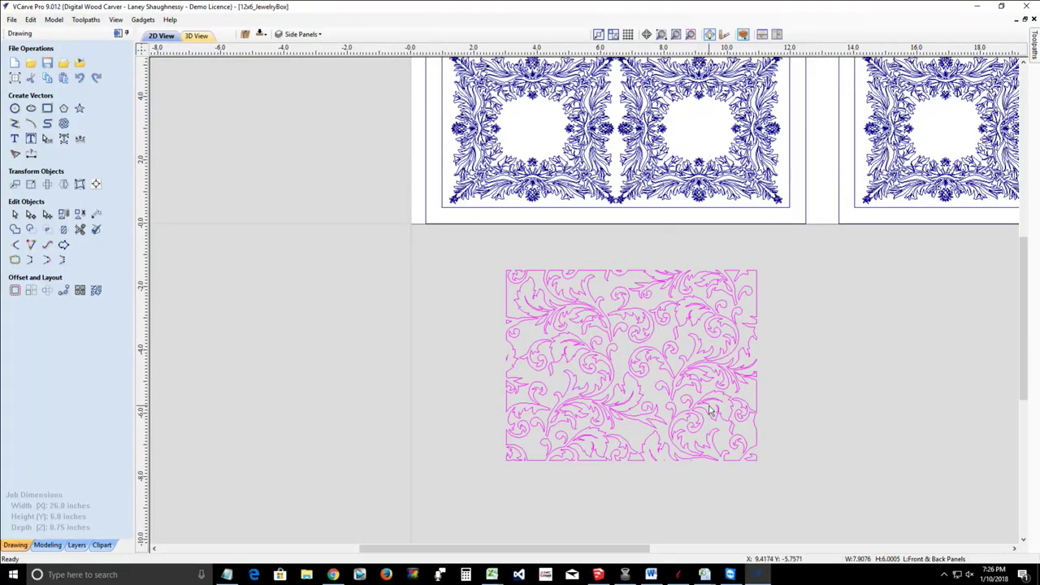
pyautogui.moveTo(587, 550); pyautogui.dragTo(617, 550)
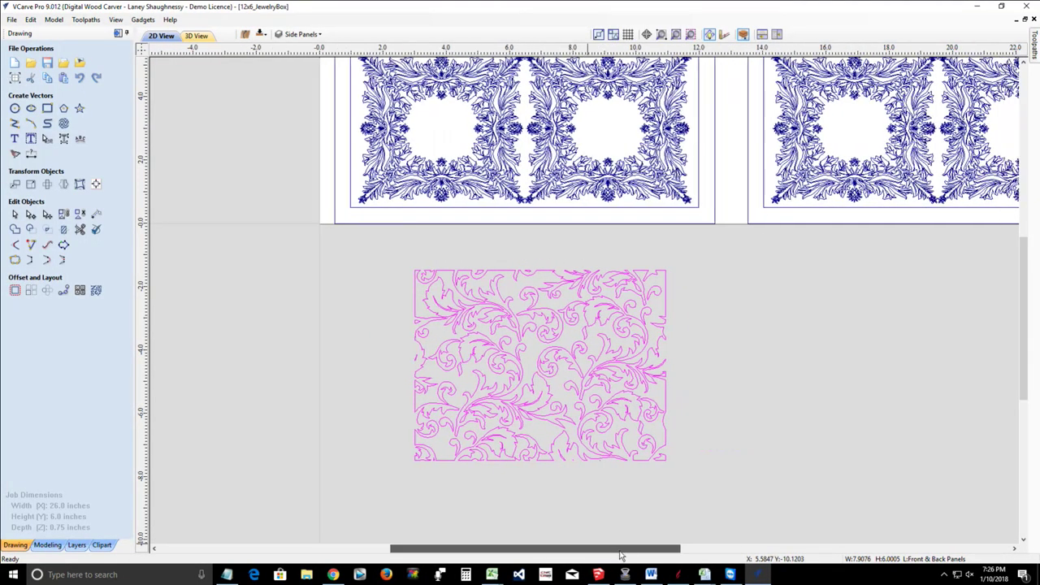
pyautogui.moveTo(1021, 341); pyautogui.dragTo(1023, 314)
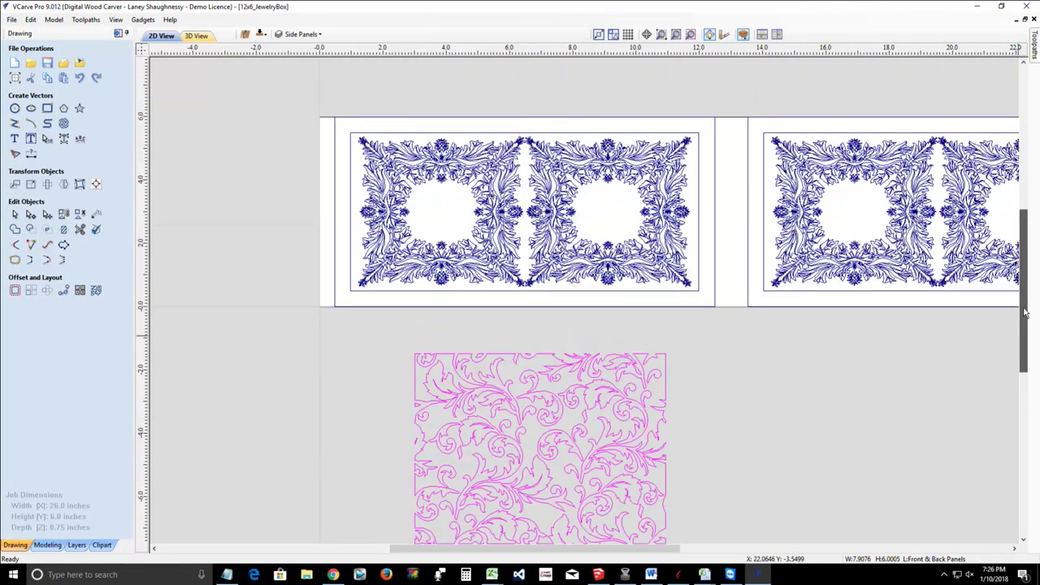
pyautogui.moveTo(614, 550); pyautogui.dragTo(682, 550)
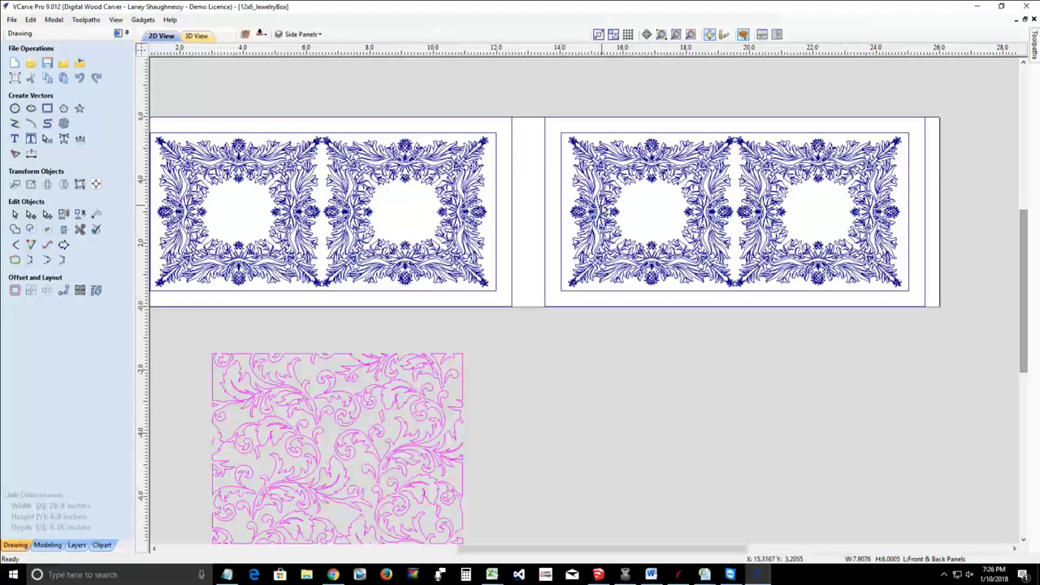
pyautogui.click(313, 35)
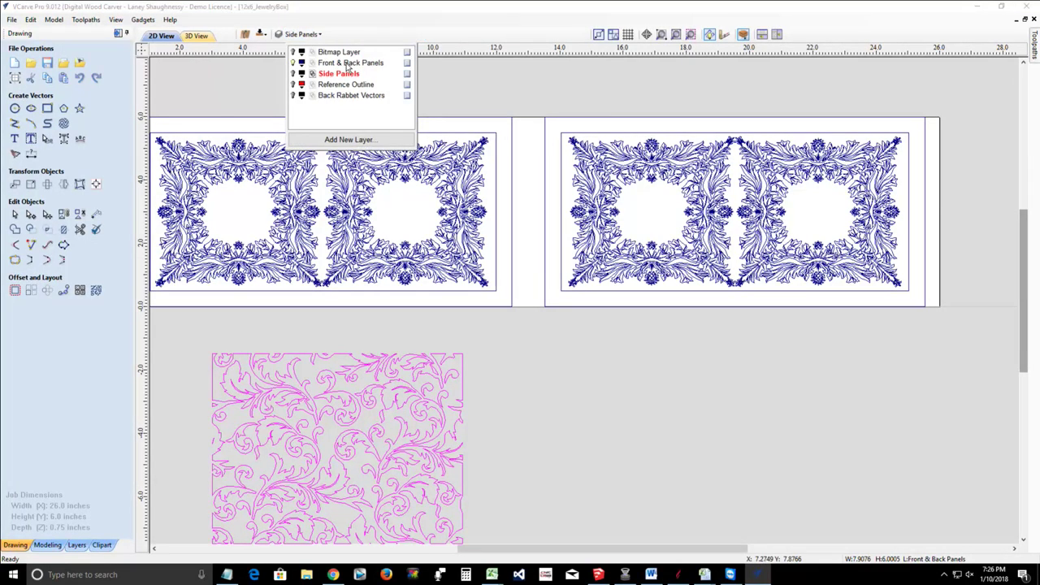
# Step: Make Front & Back Panels the active layer and open its layer options
pyautogui.click(347, 65)
pyautogui.rightClick(330, 66)
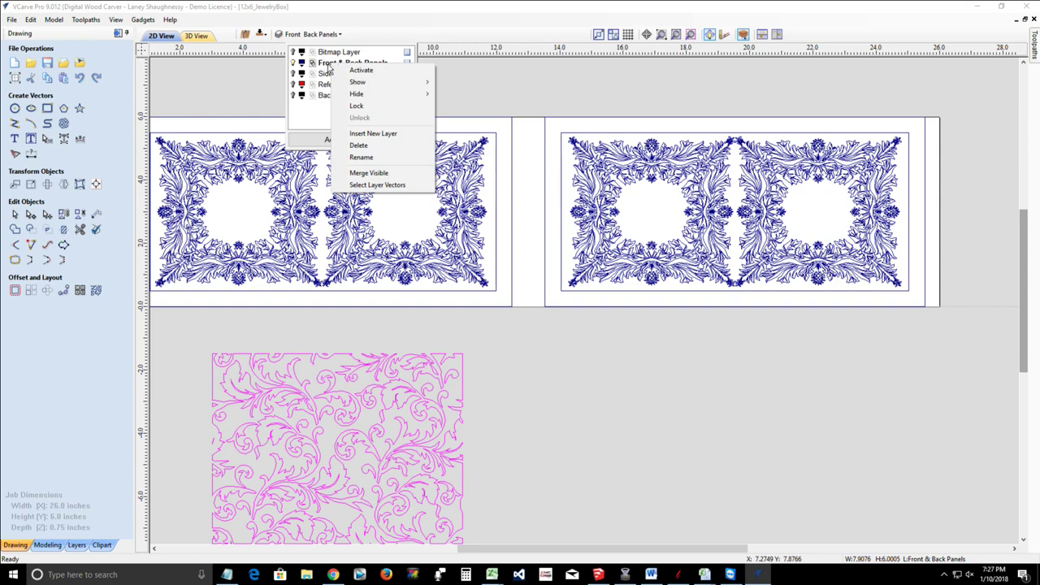
pyautogui.click(328, 67)
pyautogui.click(339, 64)
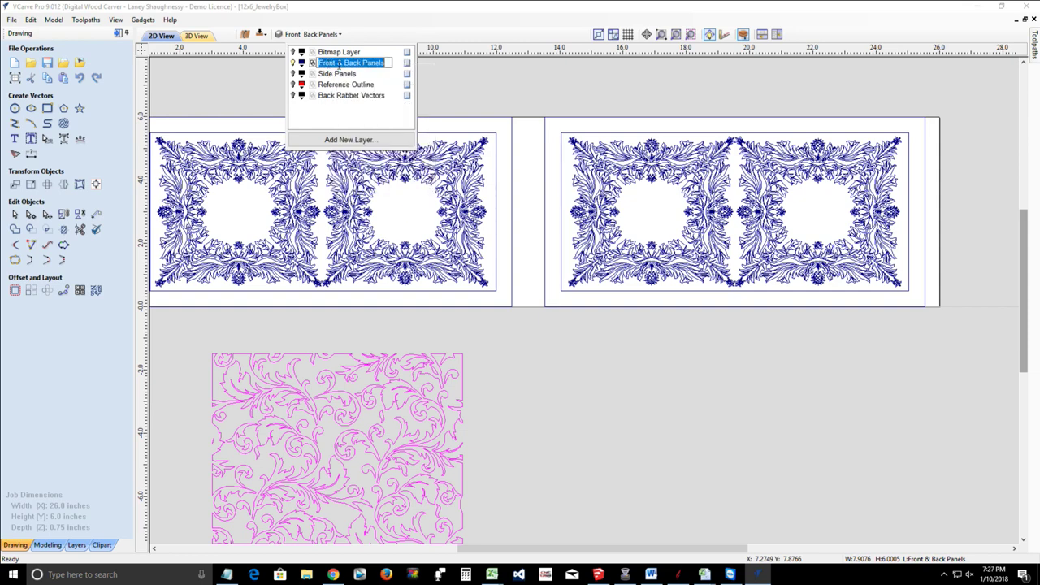
# Step: Add a layer named 'Front & Back _Alt2' and make it the active layer
pyautogui.click(345, 140)
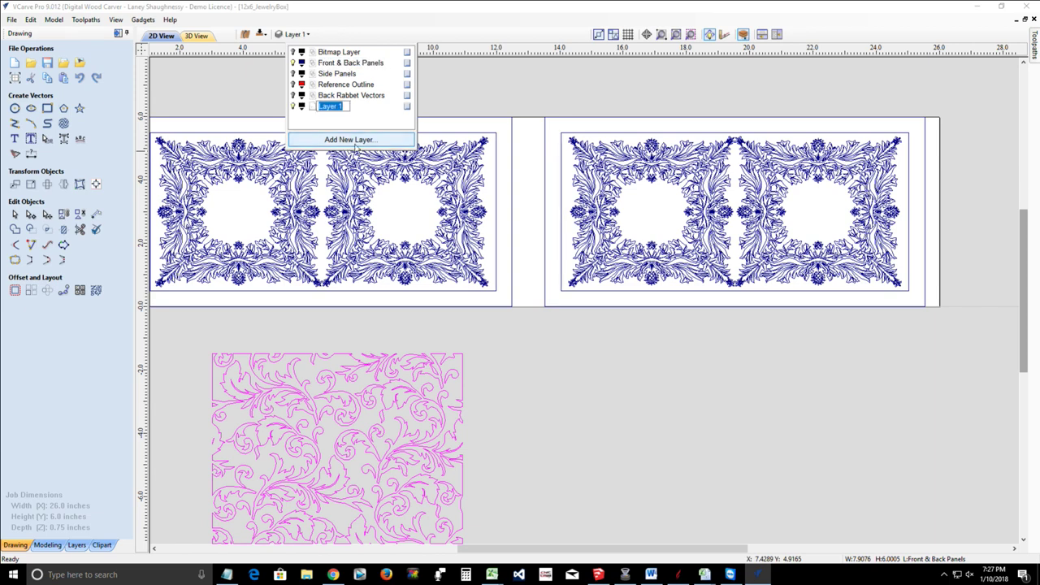
pyautogui.write('Front & Back _Alt2')
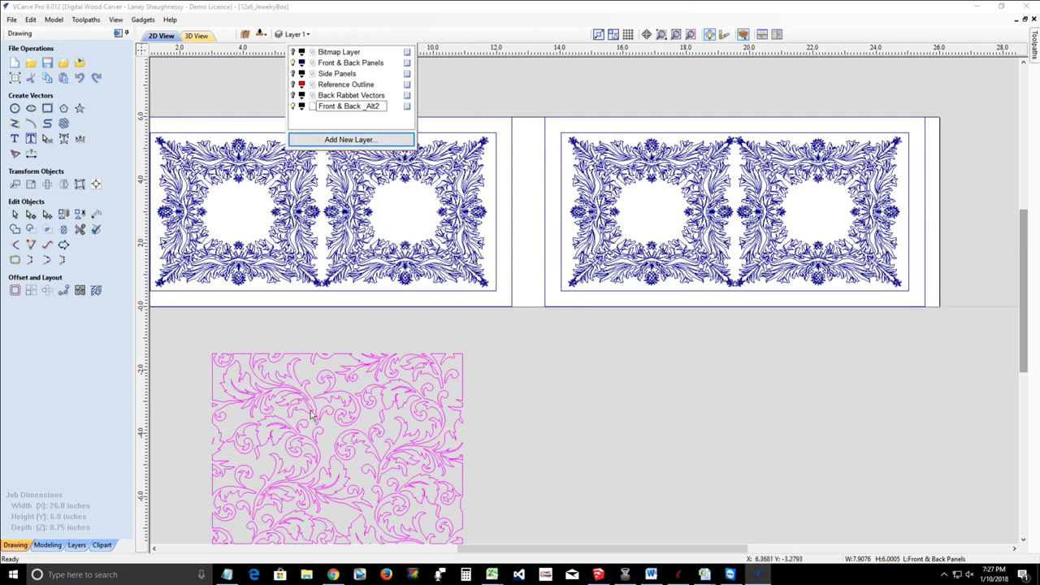
pyautogui.click(336, 128)
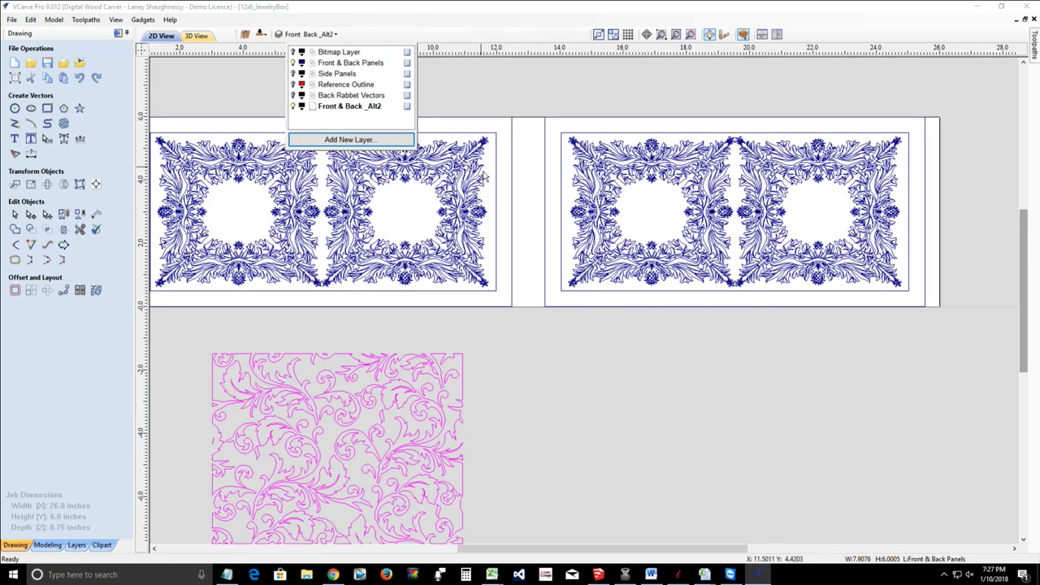
pyautogui.click(351, 106)
pyautogui.click(219, 91)
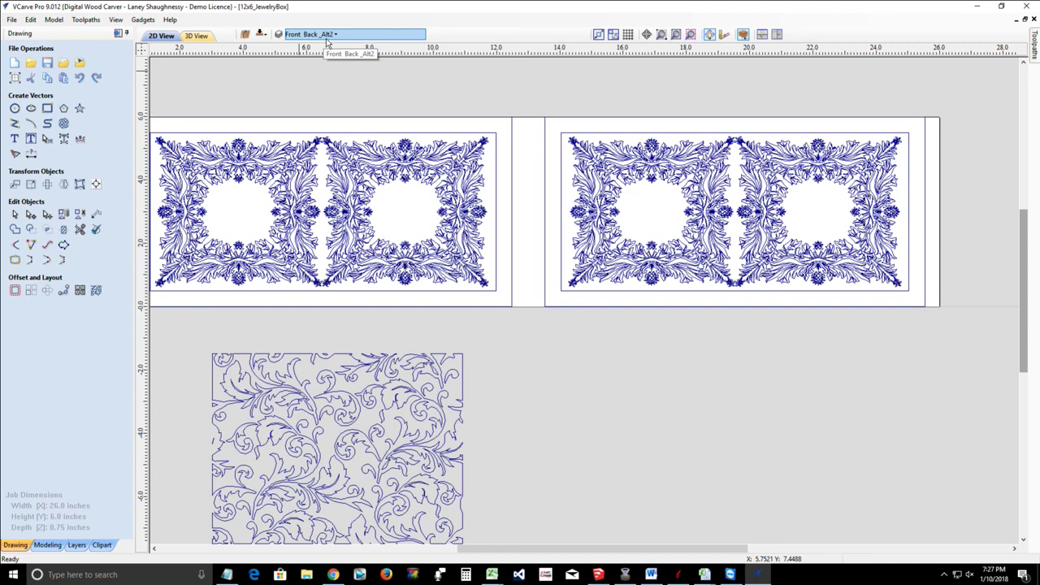
# Step: Copy both panels' outer borders and ornamental patterns to the Front & Back _Alt2 layer
pyautogui.click(498, 224)
pyautogui.keyDown('shift'); pyautogui.click(512, 226); pyautogui.keyUp('shift')
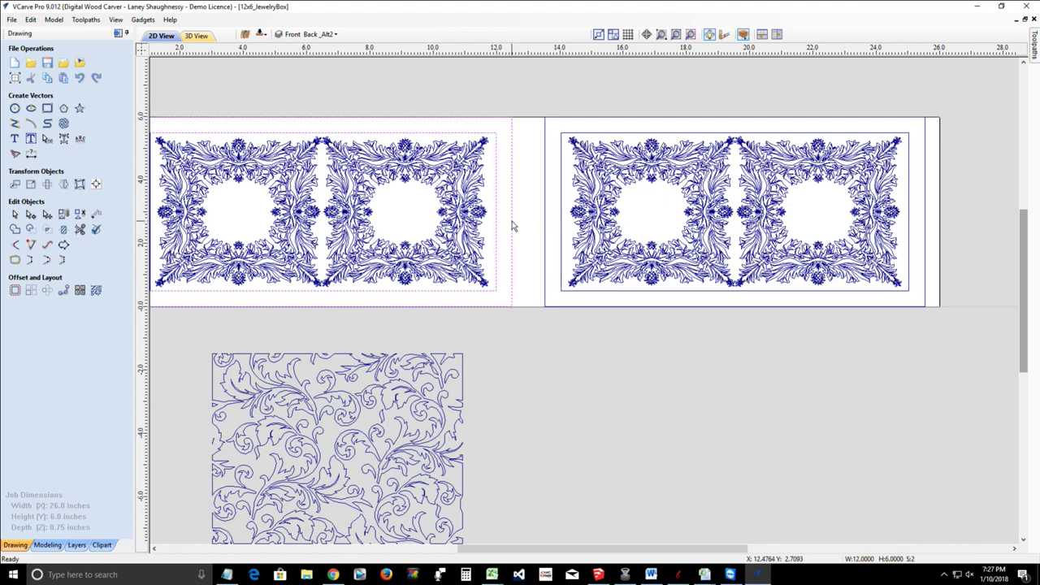
pyautogui.keyDown('shift'); pyautogui.click(545, 228); pyautogui.keyUp('shift')
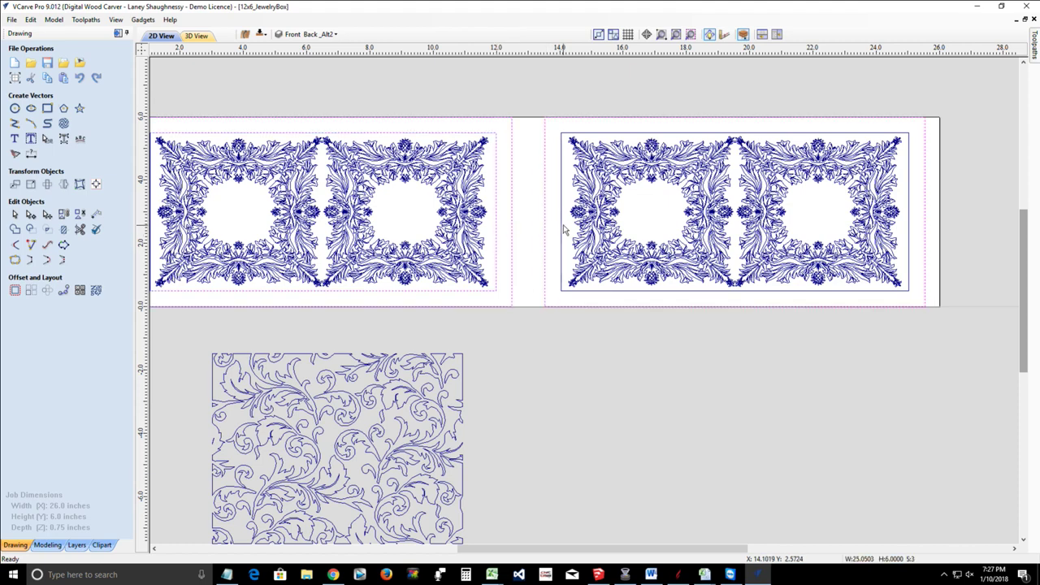
pyautogui.keyDown('shift'); pyautogui.click(561, 230); pyautogui.keyUp('shift')
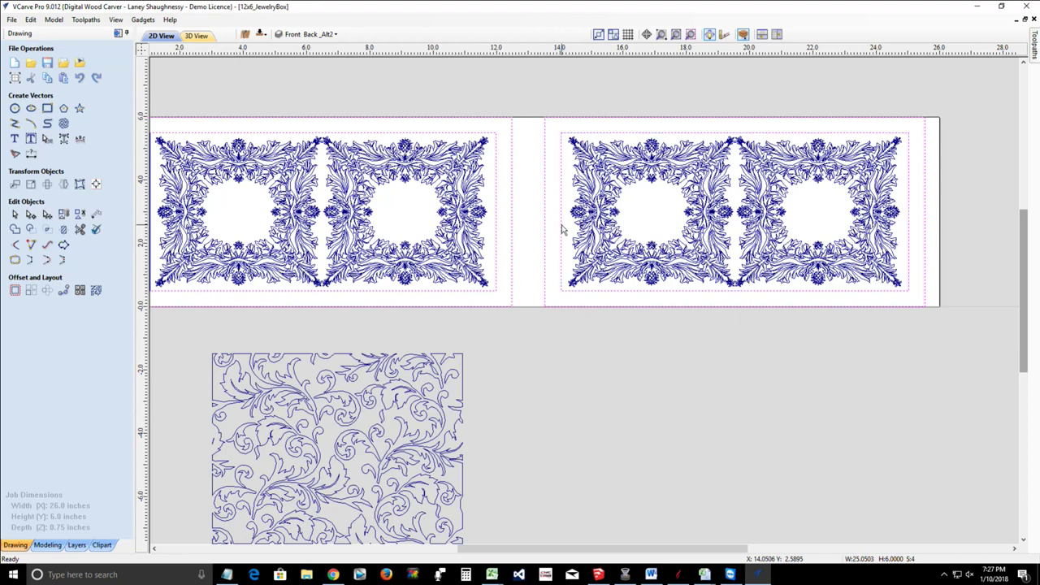
pyautogui.rightClick(562, 230)
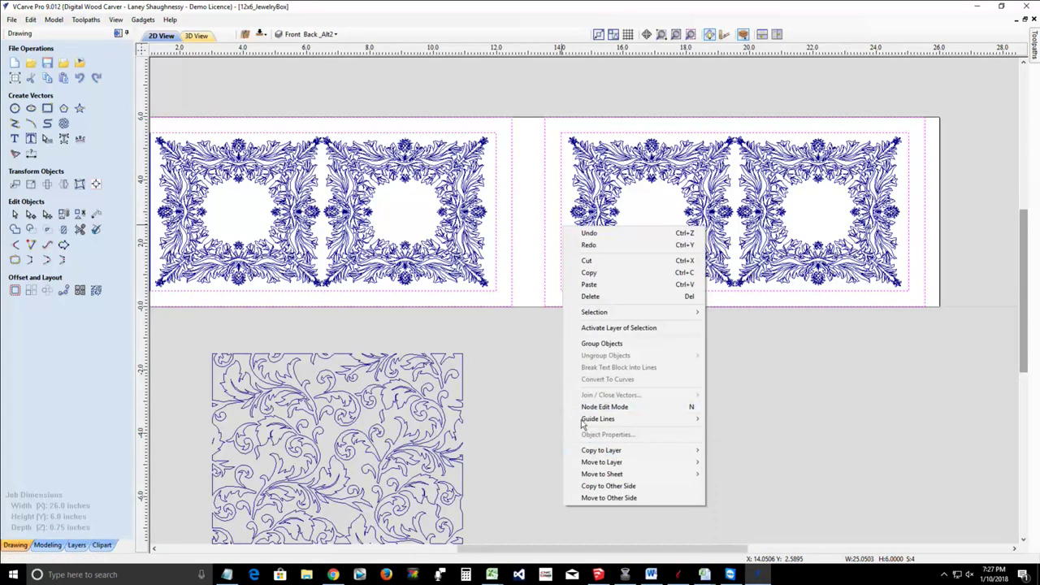
pyautogui.moveTo(587, 451)
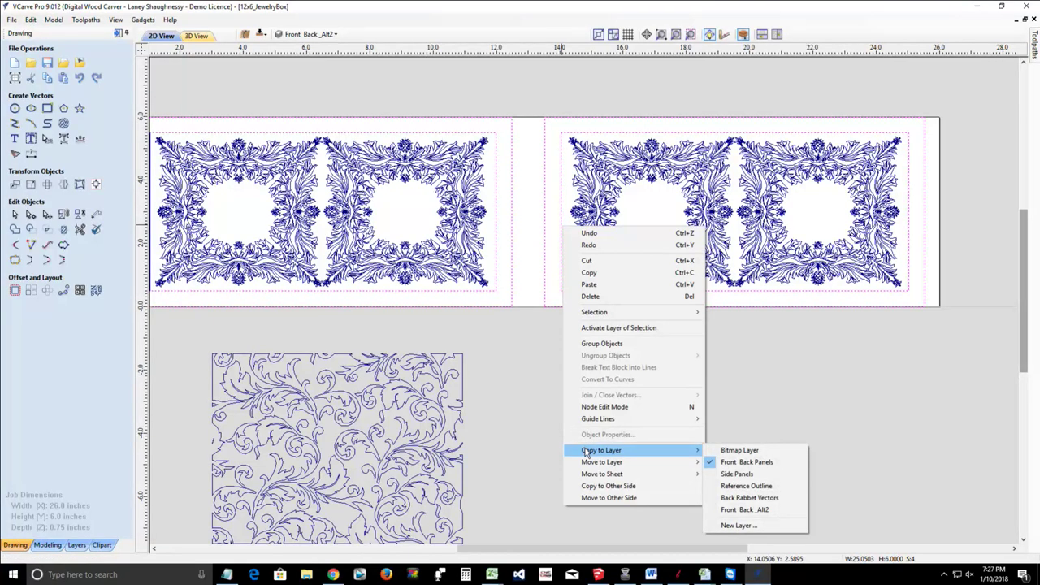
pyautogui.click(741, 511)
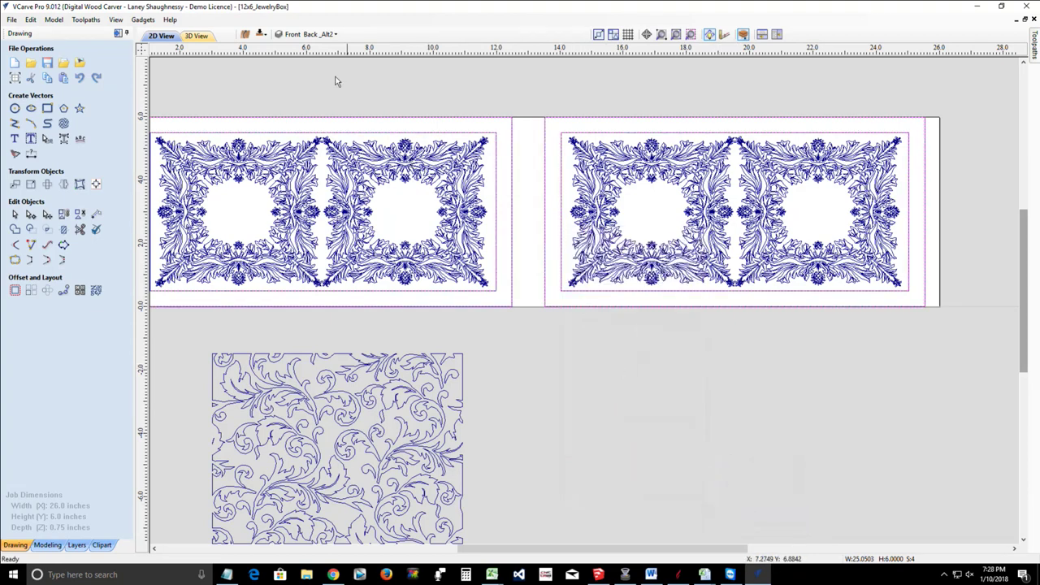
# Step: Toggle the Front & Back Panels layer off and back on to check the copy
pyautogui.click(310, 35)
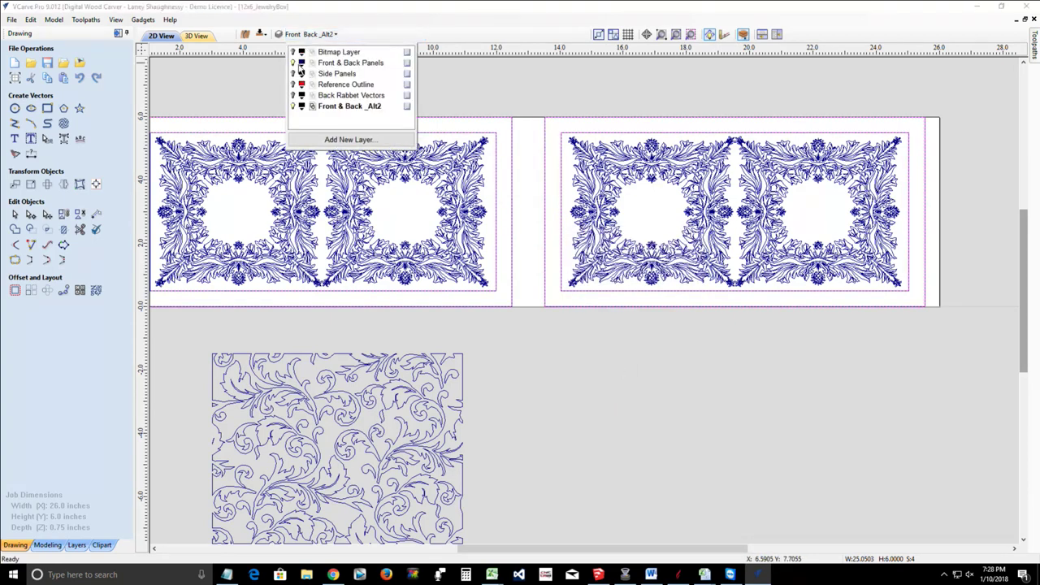
pyautogui.click(295, 63)
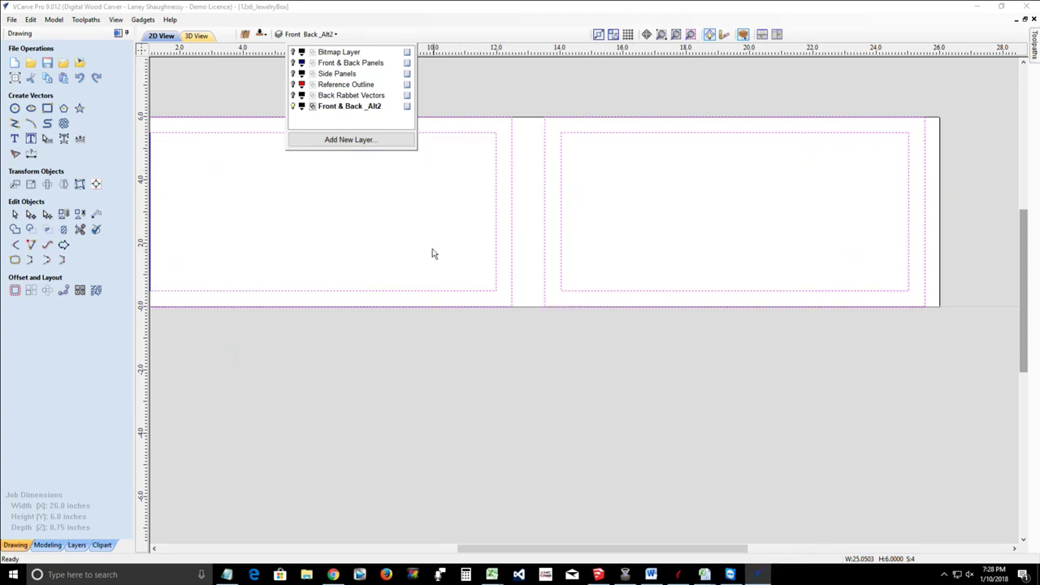
pyautogui.click(293, 63)
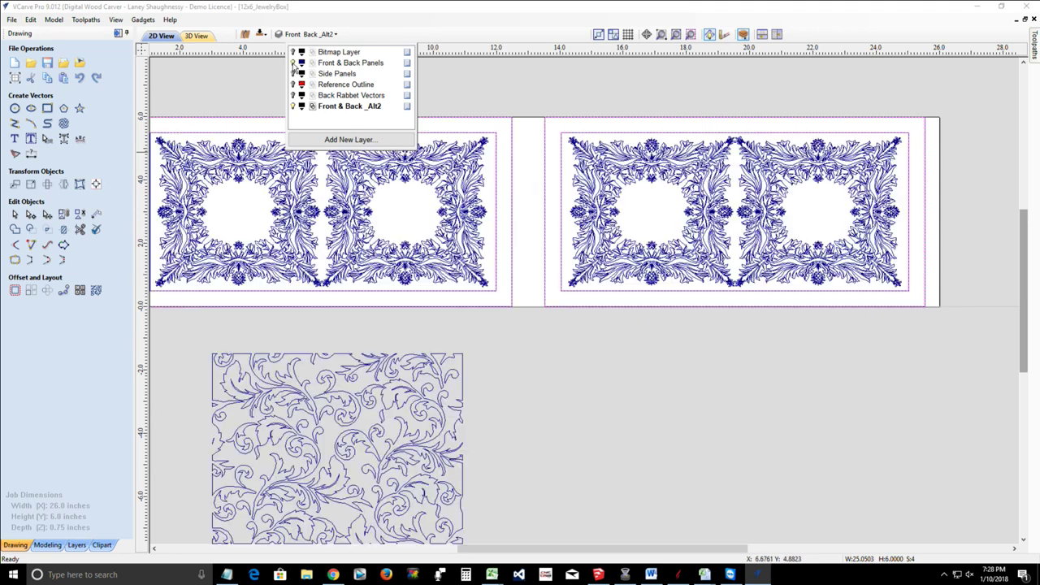
# Step: Move the scroll pattern to the Front & Back _Alt2 layer
pyautogui.click(358, 367)
pyautogui.rightClick(363, 381)
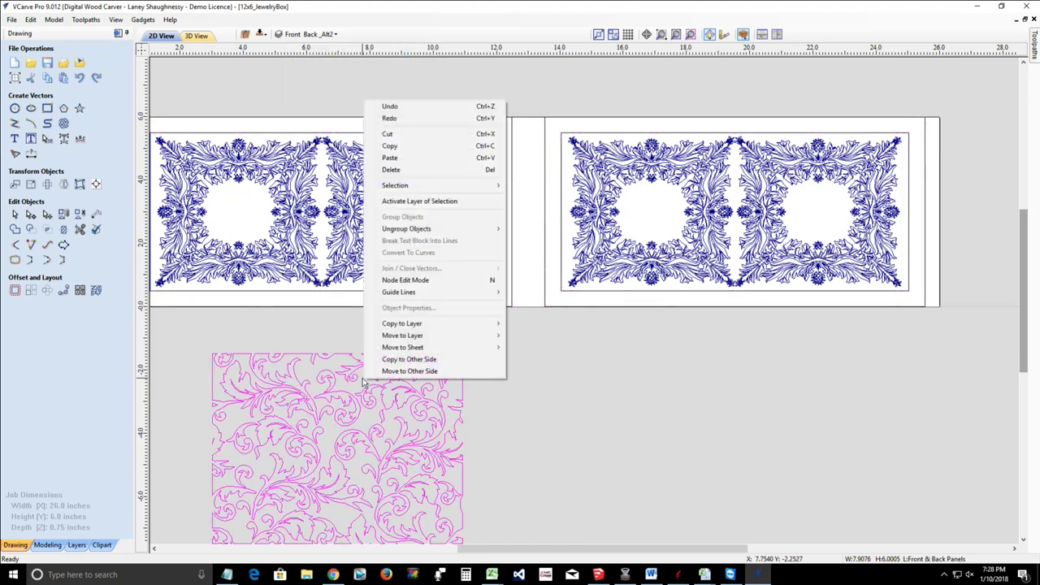
pyautogui.moveTo(404, 337)
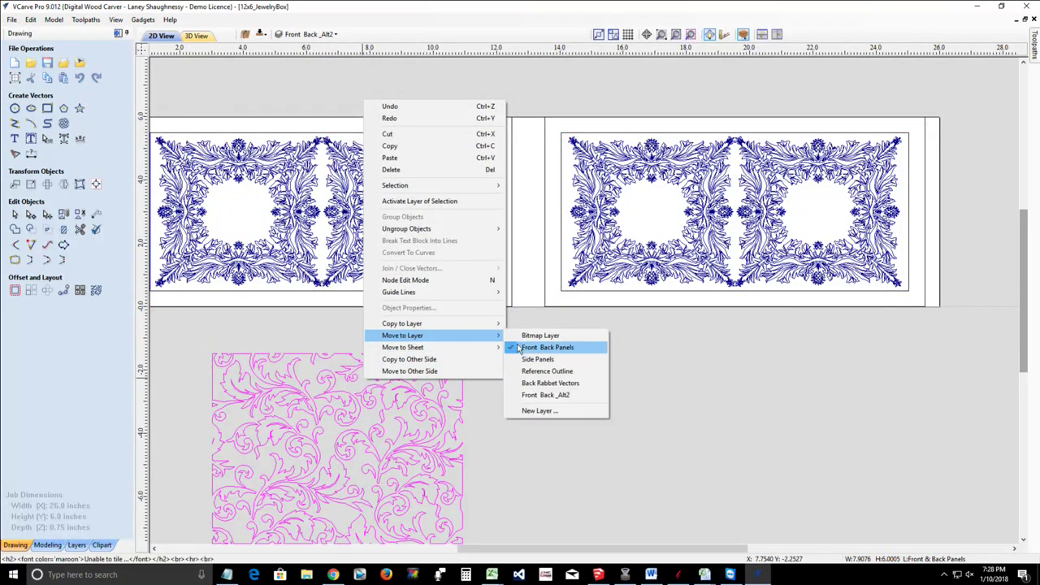
pyautogui.click(523, 396)
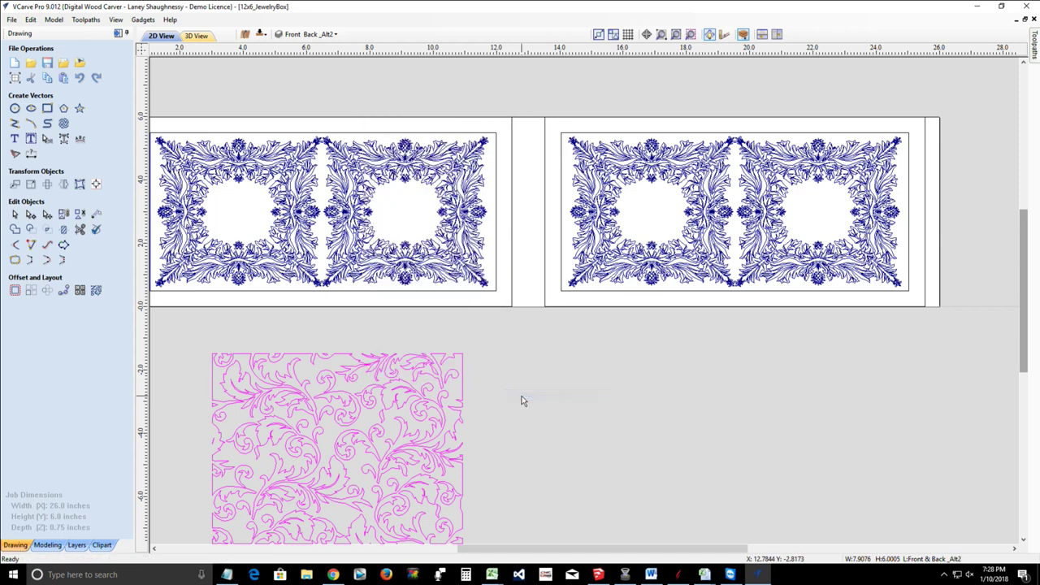
# Step: Hide the Front & Back Panels layer
pyautogui.click(307, 36)
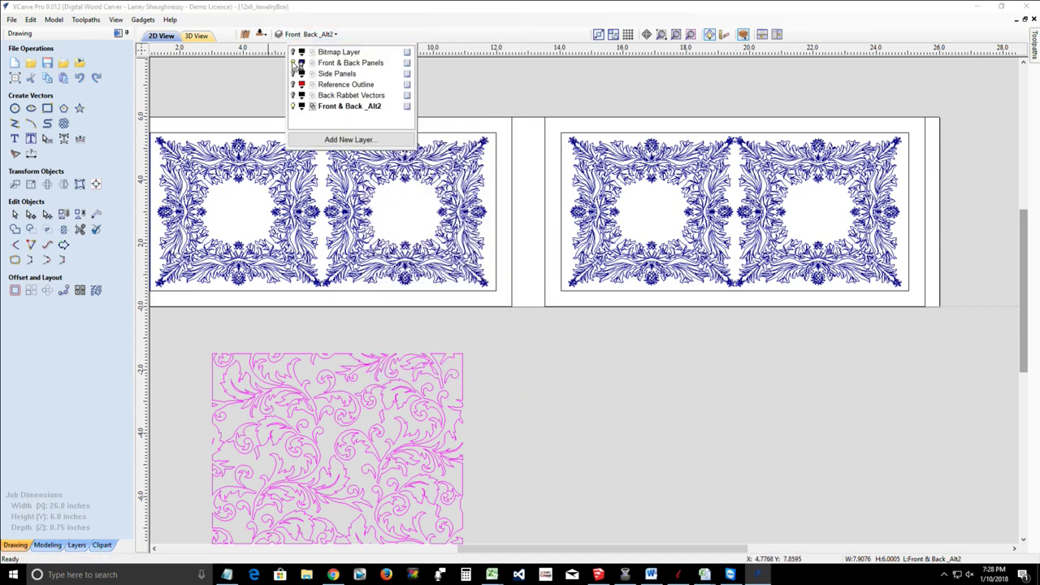
pyautogui.click(294, 63)
pyautogui.click(399, 295)
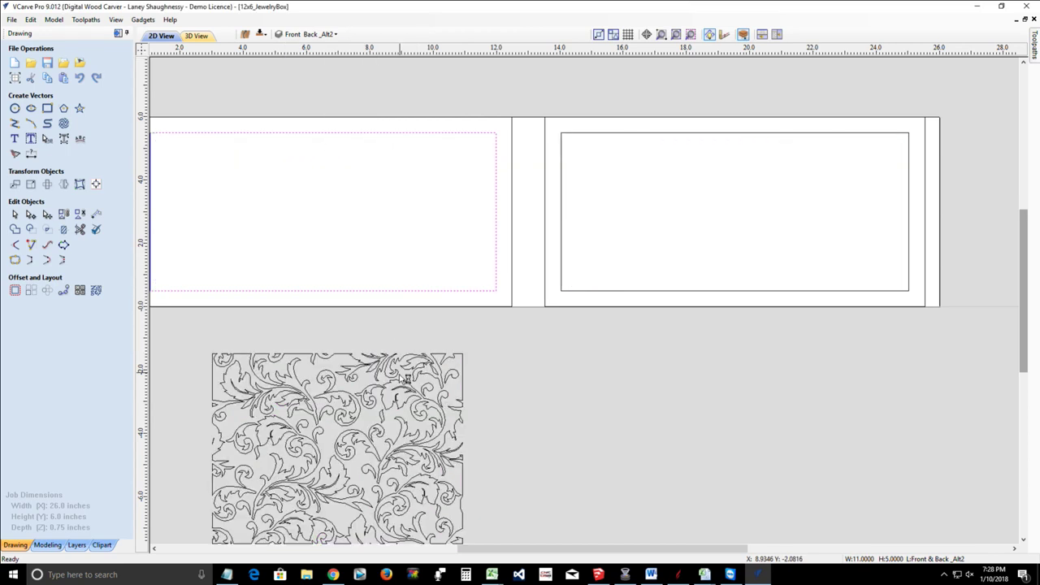
pyautogui.scroll(-2, 399, 378)
# Step: Drag the scroll pattern into the left panel and scale it to about 6.26 x 4.75 in against the inner border
pyautogui.click(350, 429)
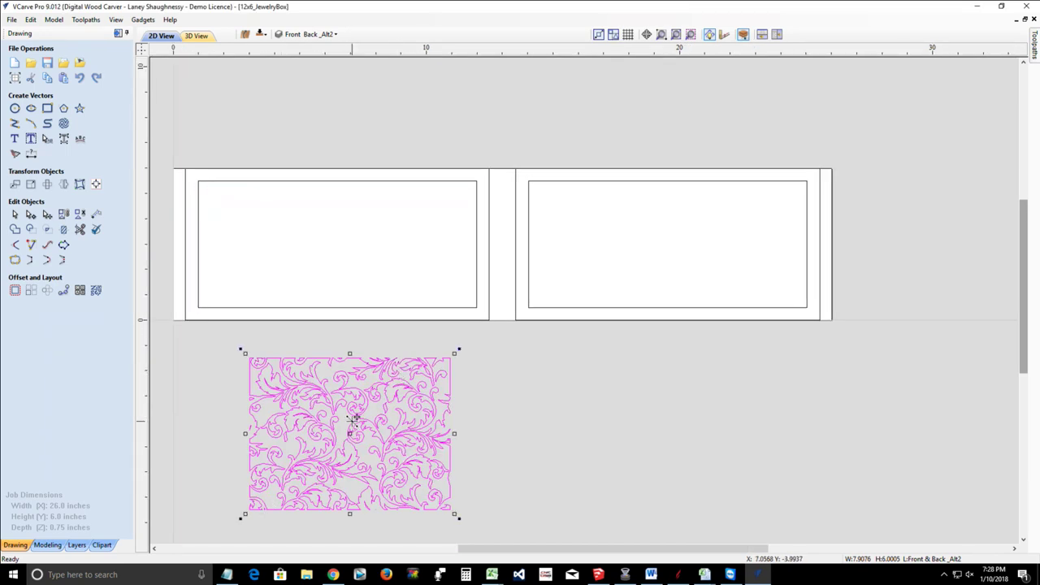
pyautogui.moveTo(351, 430); pyautogui.dragTo(304, 228)
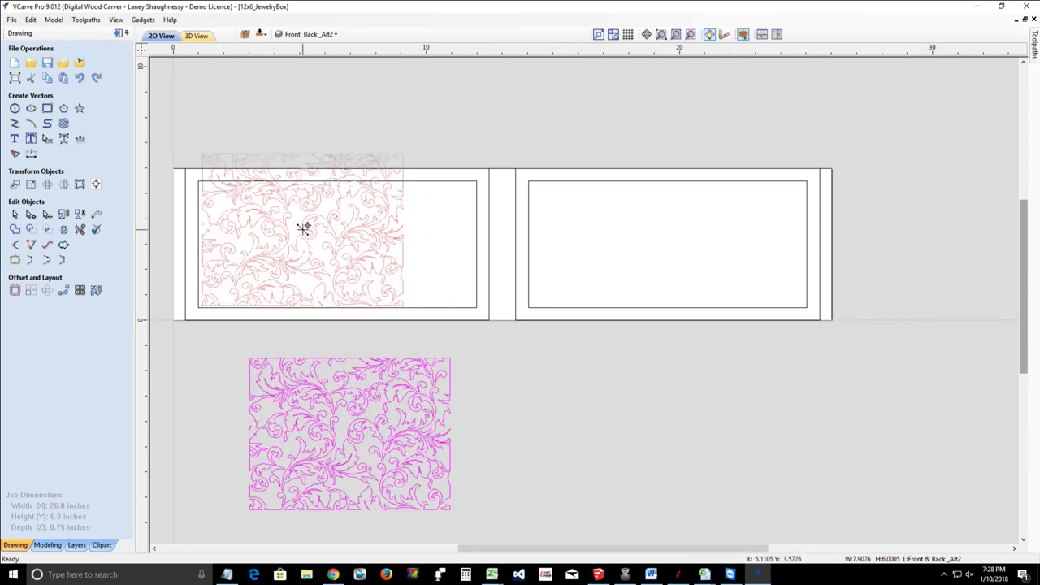
pyautogui.moveTo(304, 228); pyautogui.dragTo(304, 229)
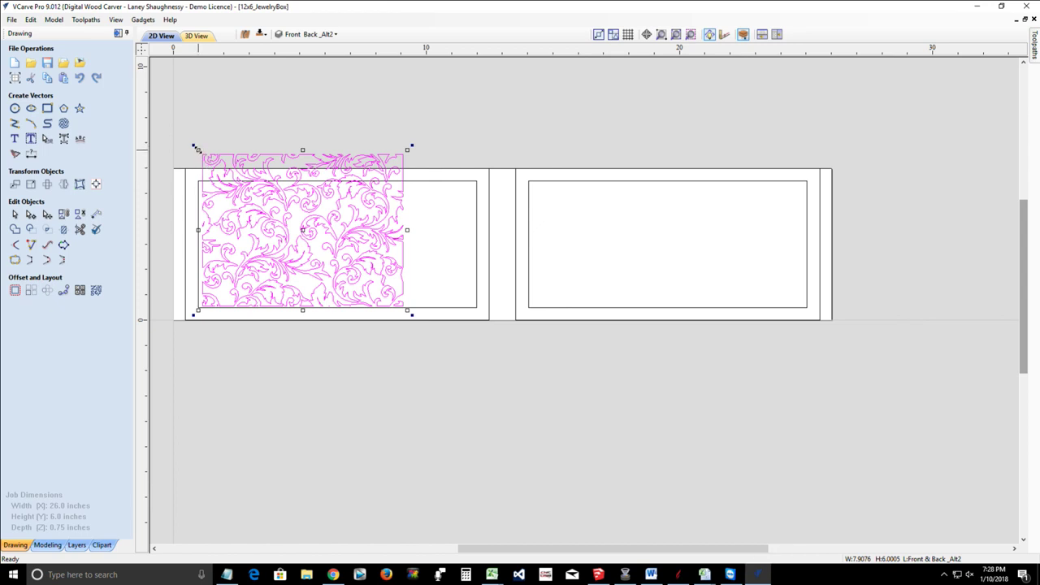
pyautogui.moveTo(197, 149); pyautogui.dragTo(229, 174)
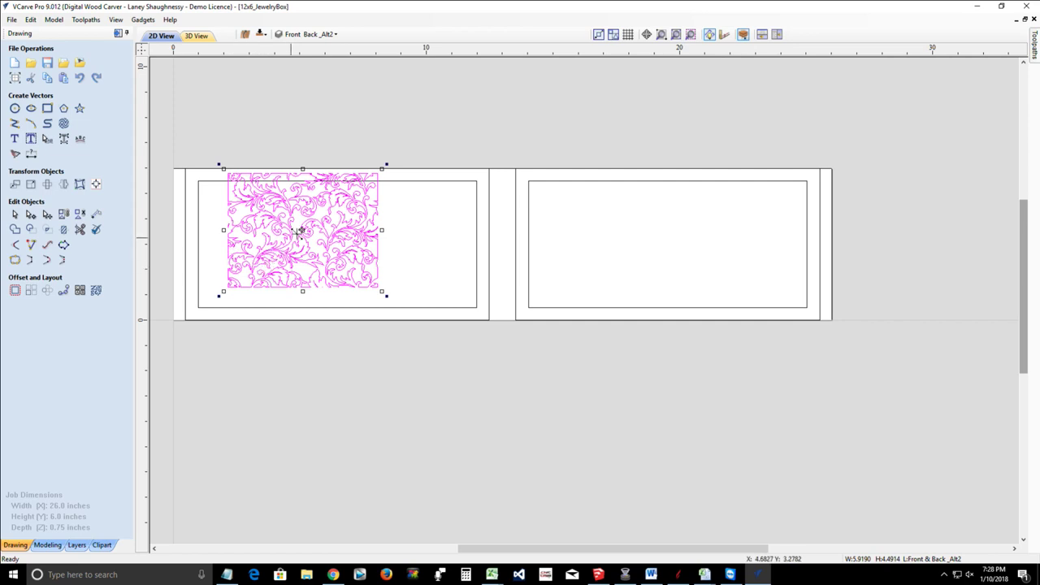
pyautogui.moveTo(286, 238); pyautogui.dragTo(277, 239)
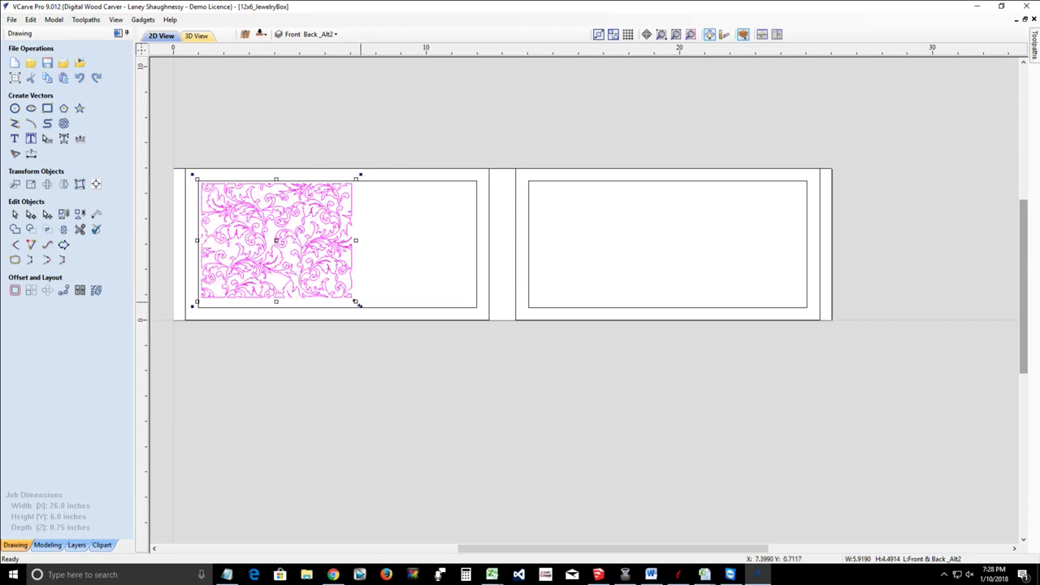
pyautogui.moveTo(356, 303); pyautogui.dragTo(350, 320)
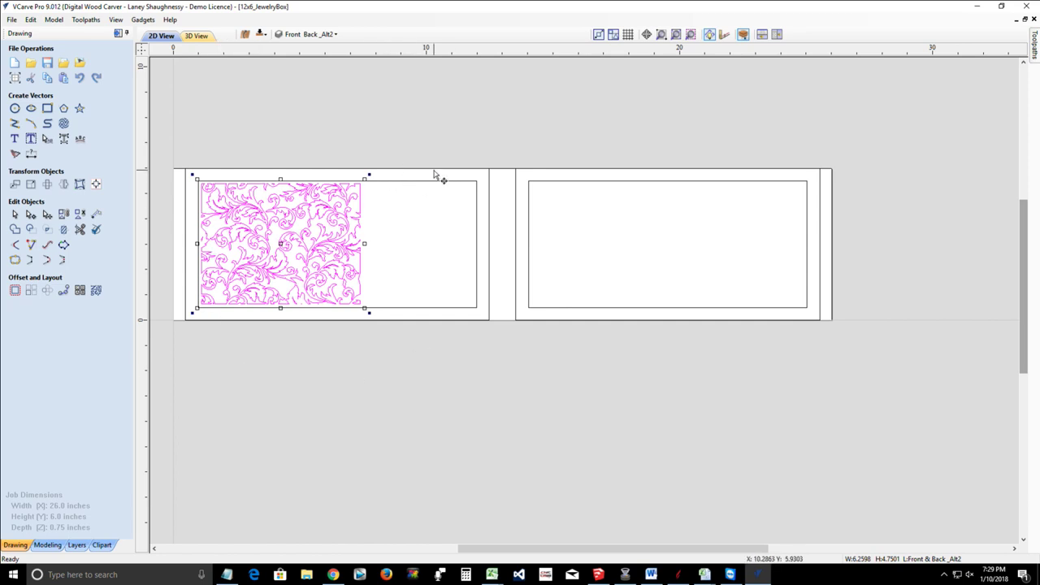
# Step: Mirror a copy of the scroll pattern to the right, not about the job center
pyautogui.click(63, 189)
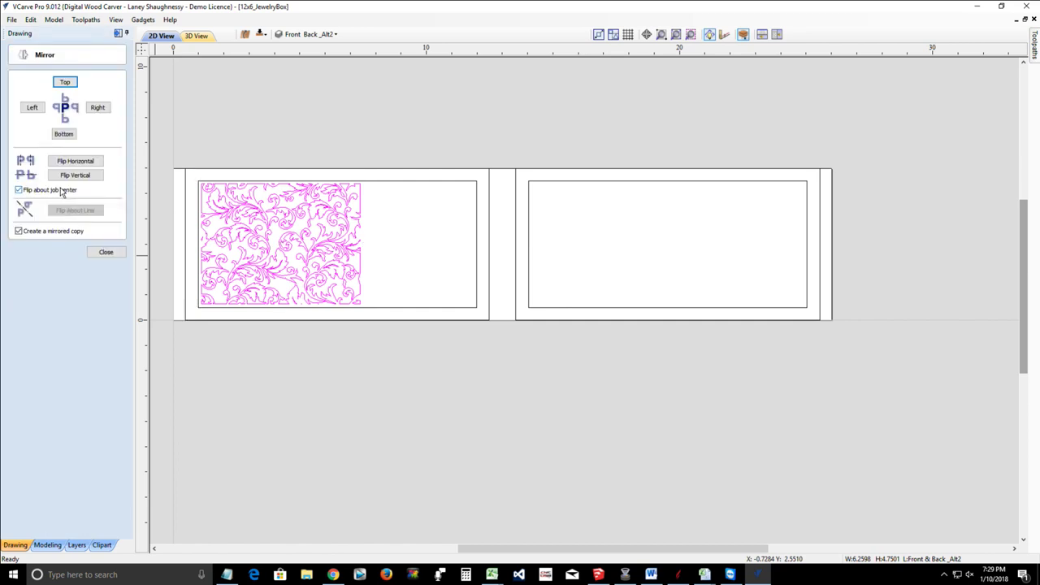
pyautogui.click(18, 190)
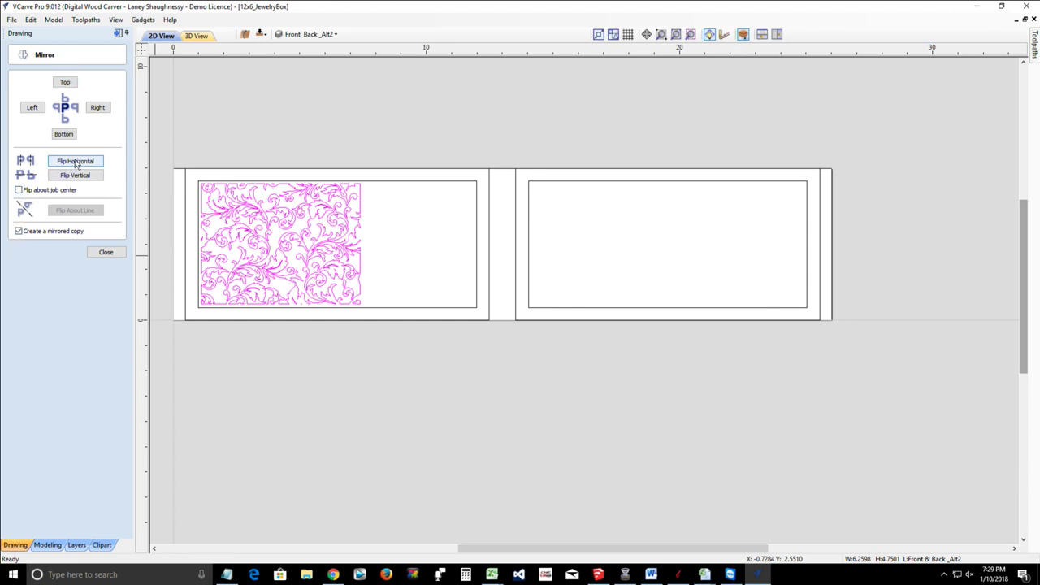
pyautogui.click(98, 108)
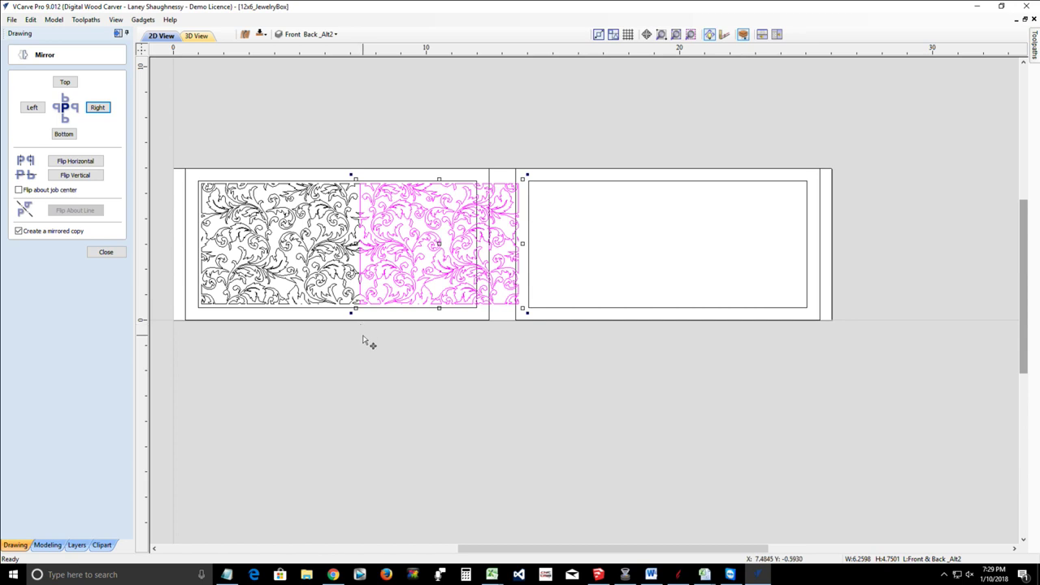
# Step: Select both pattern halves, relocate the 12.52 x 4.75 in pair below the panels, and zoom to it
pyautogui.click(339, 367)
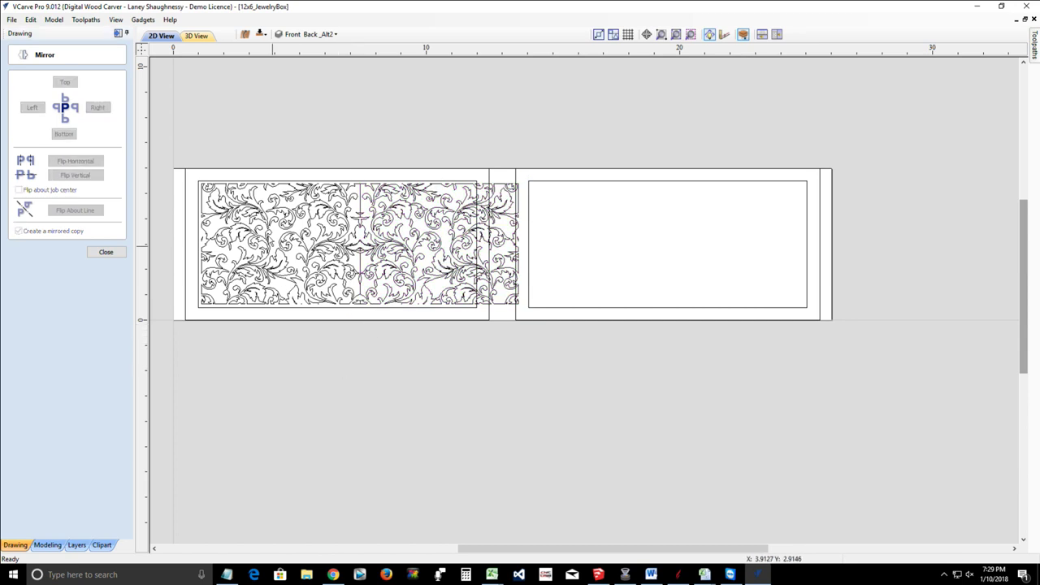
pyautogui.click(298, 237)
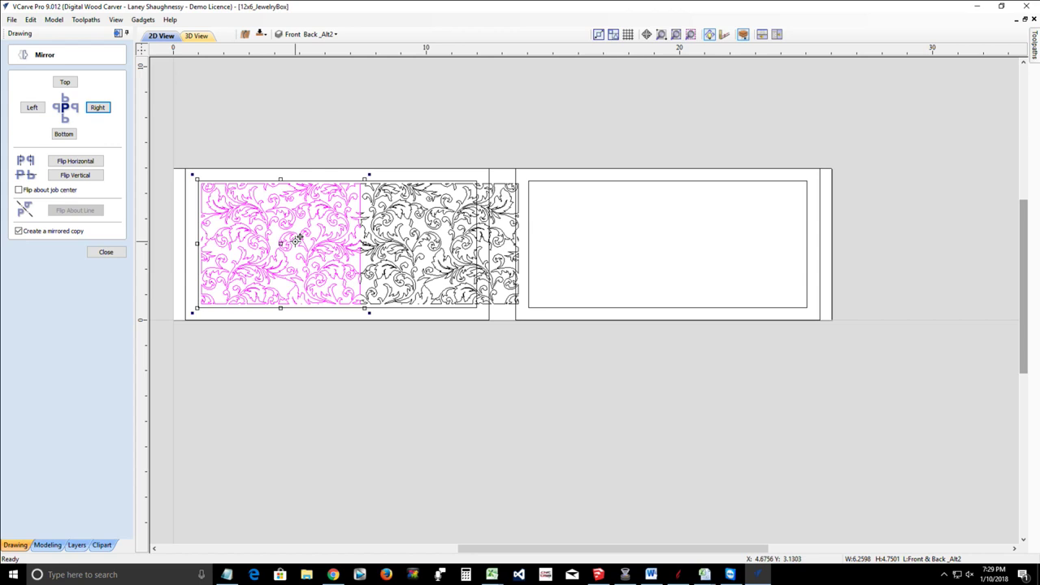
pyautogui.keyDown('shift'); pyautogui.click(388, 238); pyautogui.keyUp('shift')
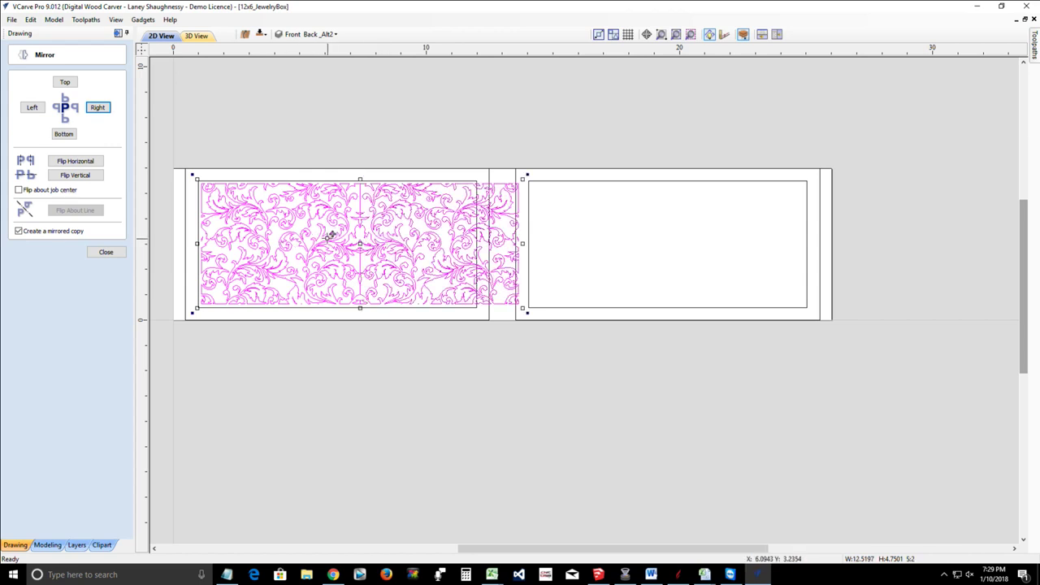
pyautogui.hotkey('ctrl', 'v')
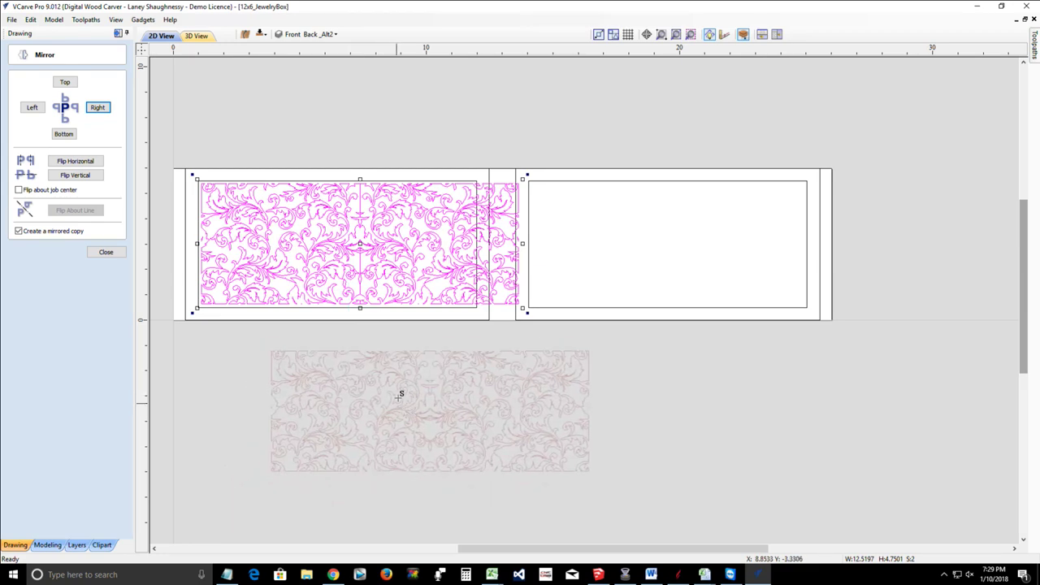
pyautogui.click(569, 145)
pyautogui.click(692, 36)
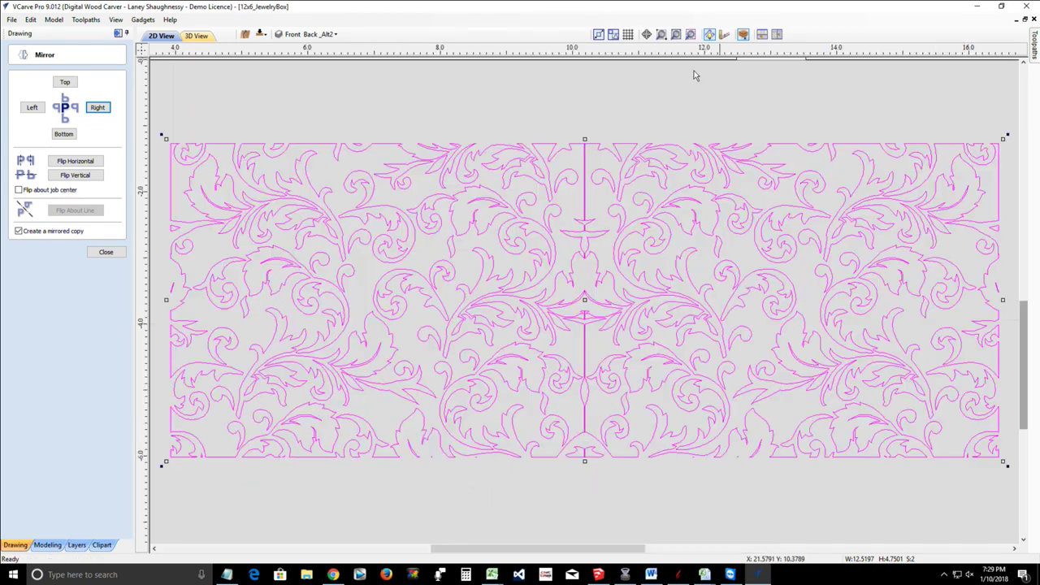
pyautogui.click(596, 349)
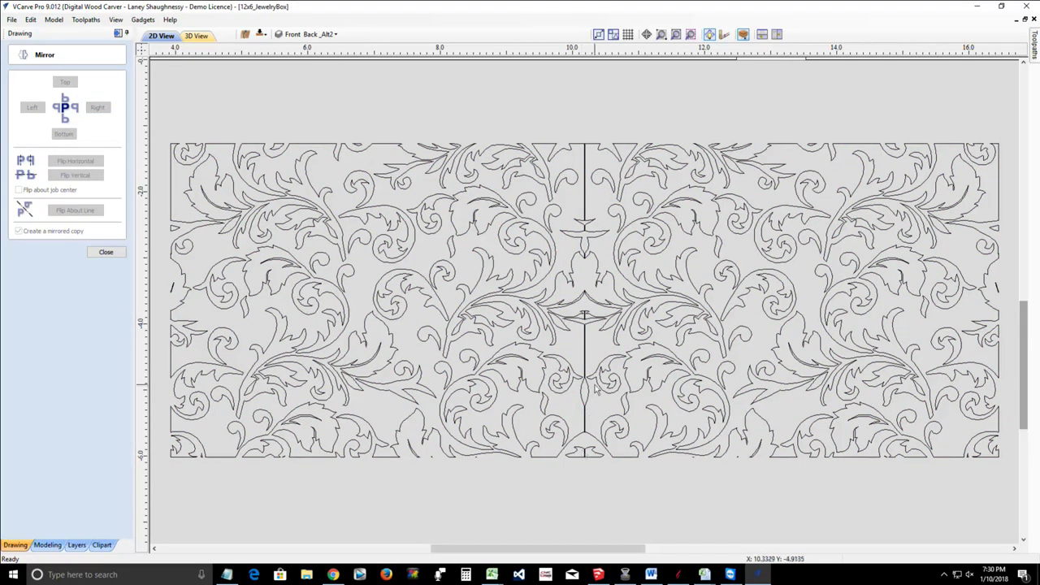
pyautogui.scroll(2, 580, 208)
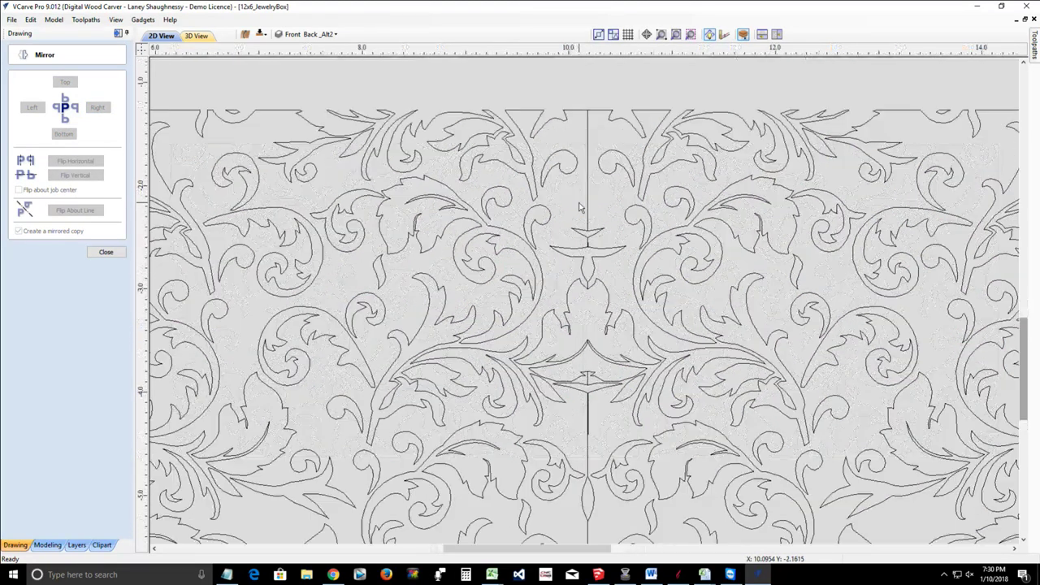
pyautogui.scroll(2, 592, 208)
pyautogui.scroll(2, 590, 224)
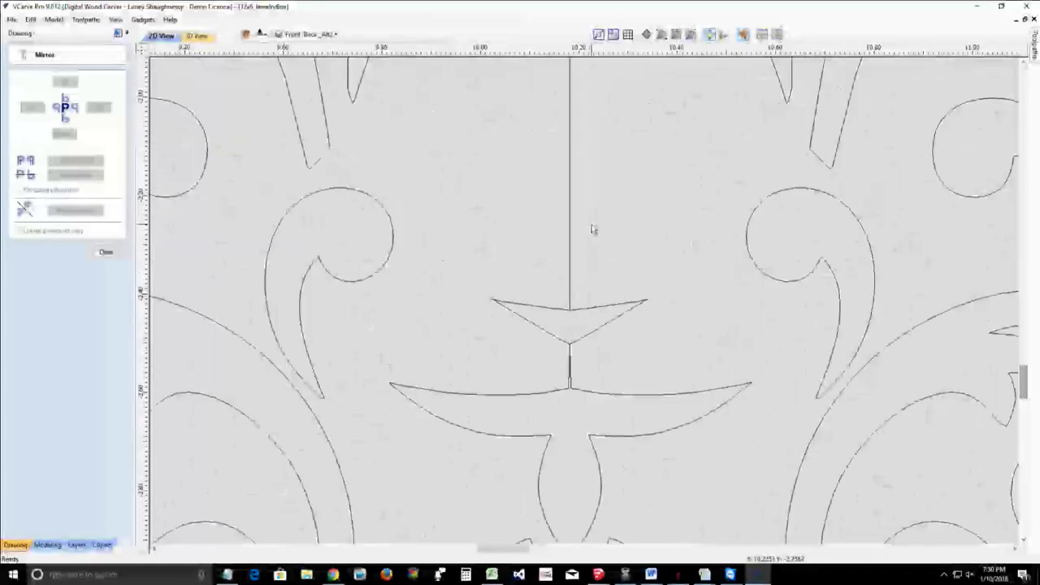
pyautogui.scroll(-3, 591, 225)
pyautogui.scroll(-3, 591, 226)
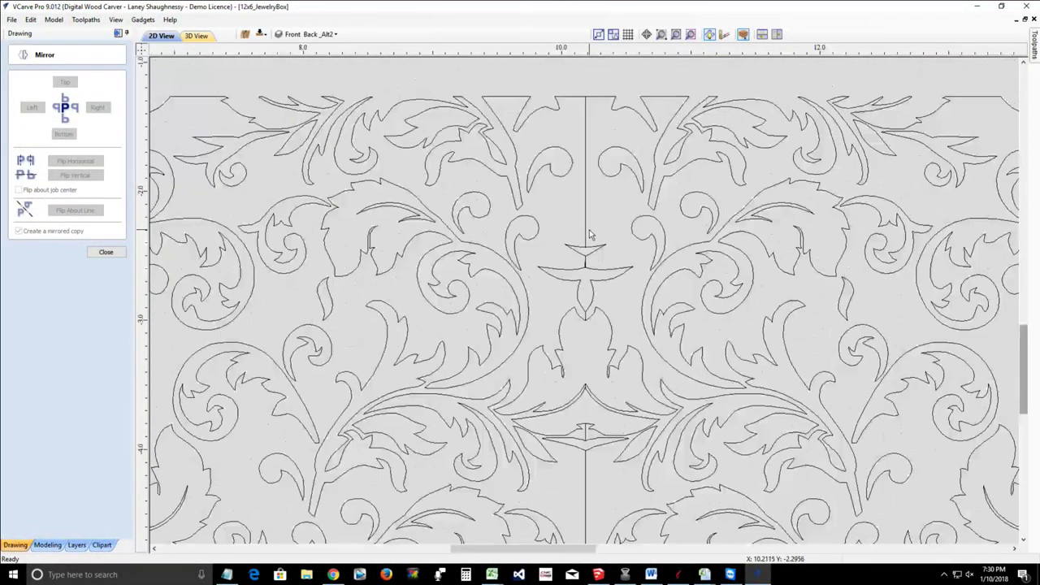
pyautogui.scroll(4, 589, 234)
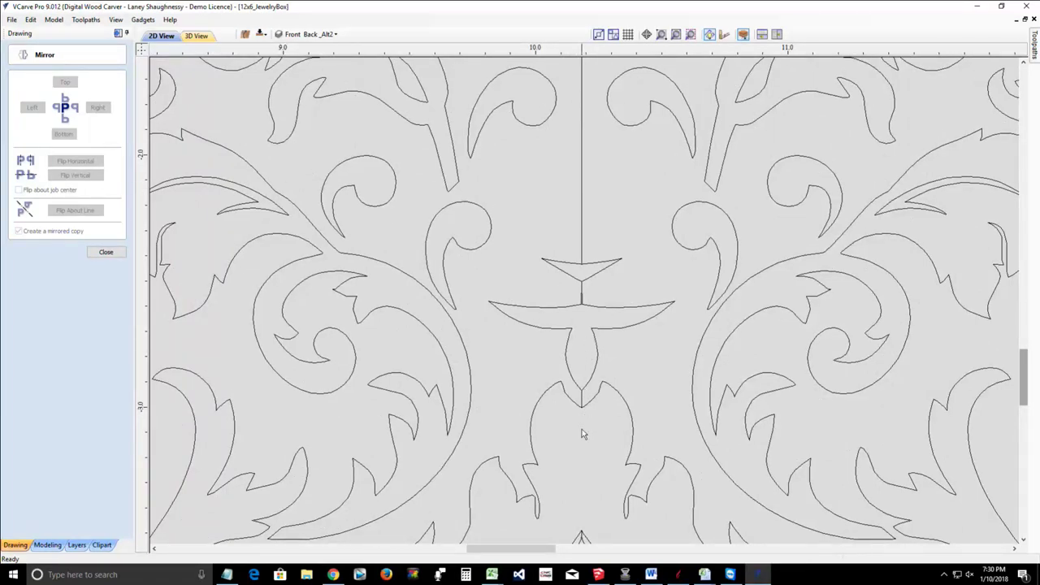
pyautogui.scroll(-2, 582, 433)
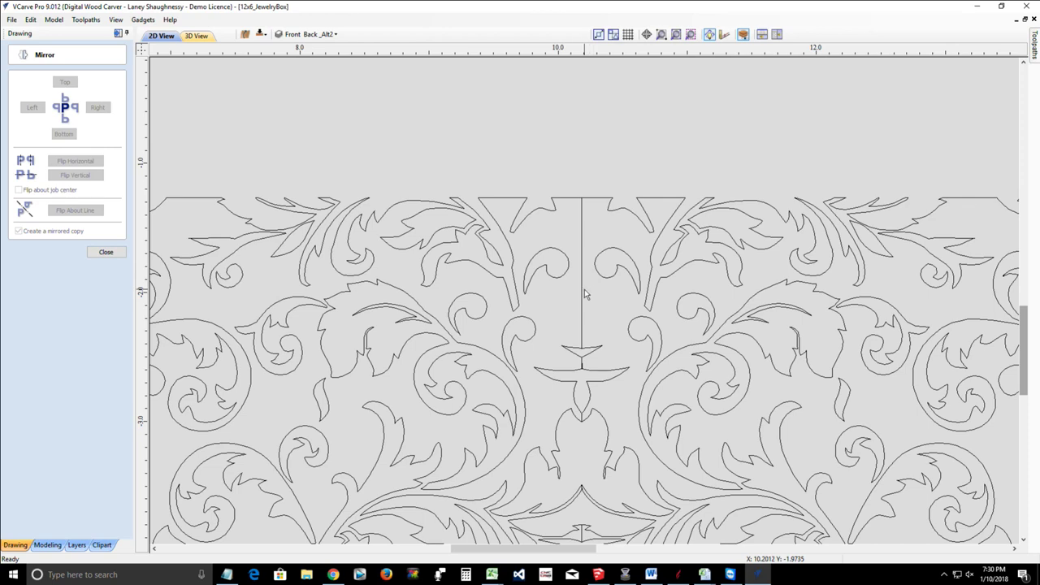
pyautogui.scroll(-2, 571, 350)
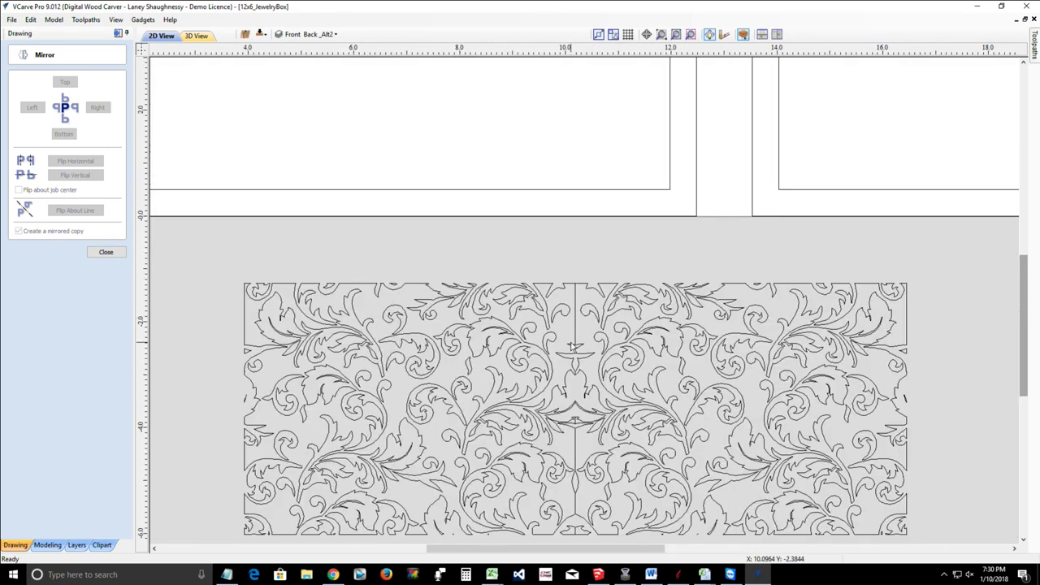
pyautogui.scroll(3, 572, 533)
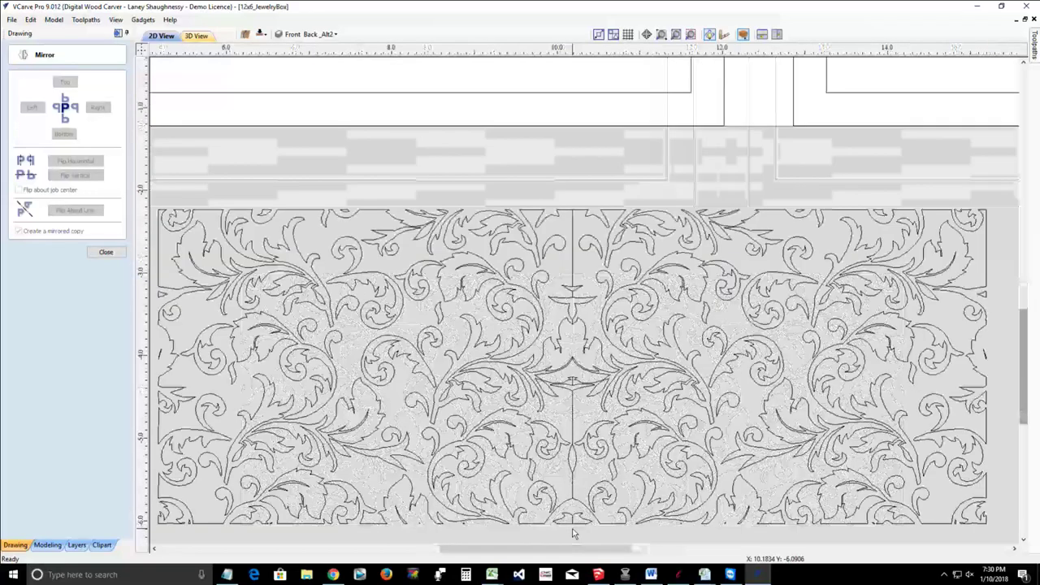
pyautogui.scroll(-2, 573, 533)
pyautogui.scroll(-1, 572, 533)
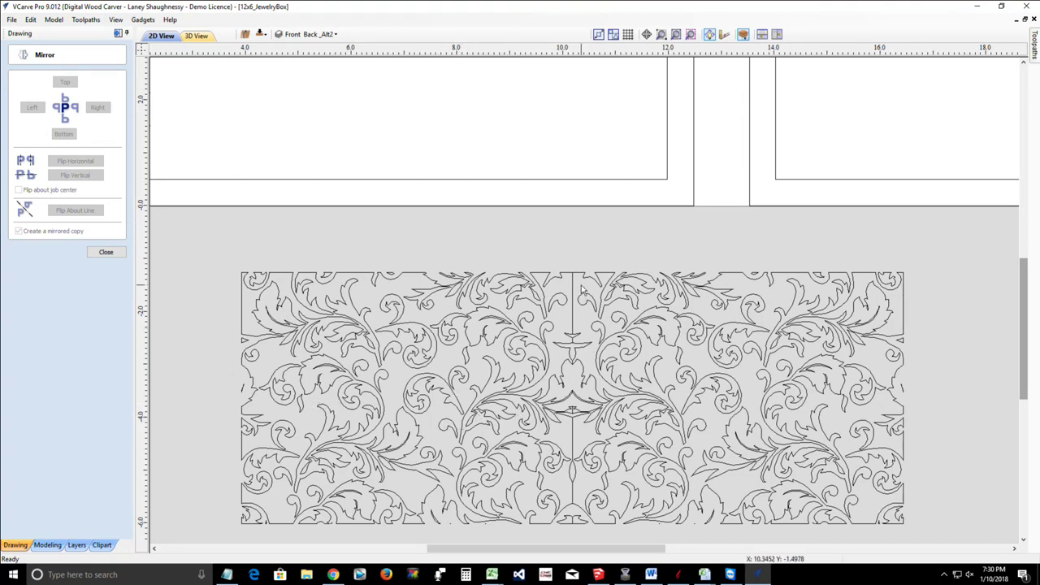
# Step: Close the Mirror form and briefly open and close Interactive Vector Trim
pyautogui.click(105, 252)
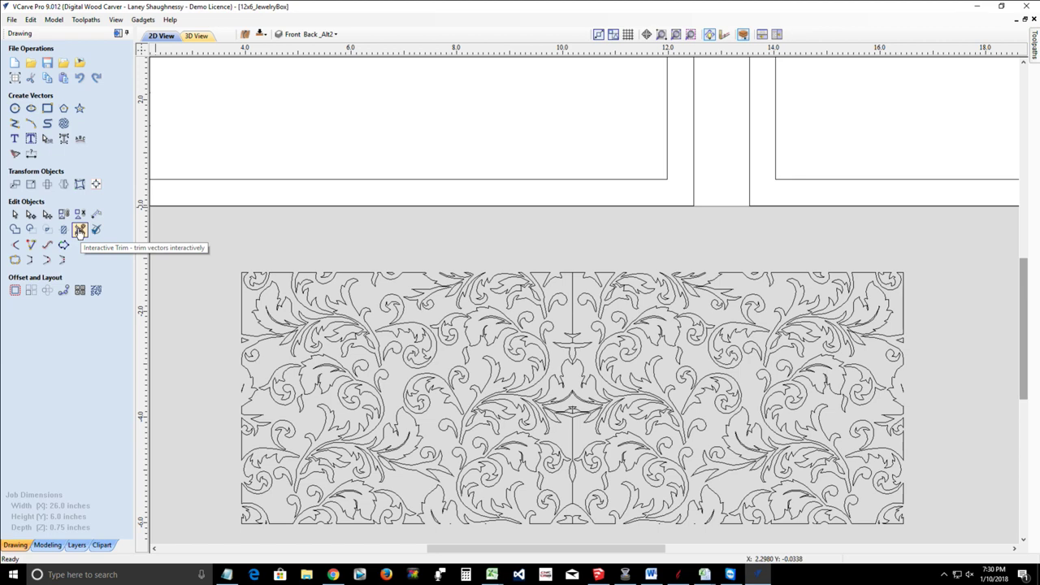
pyautogui.click(79, 230)
pyautogui.scroll(2, 620, 291)
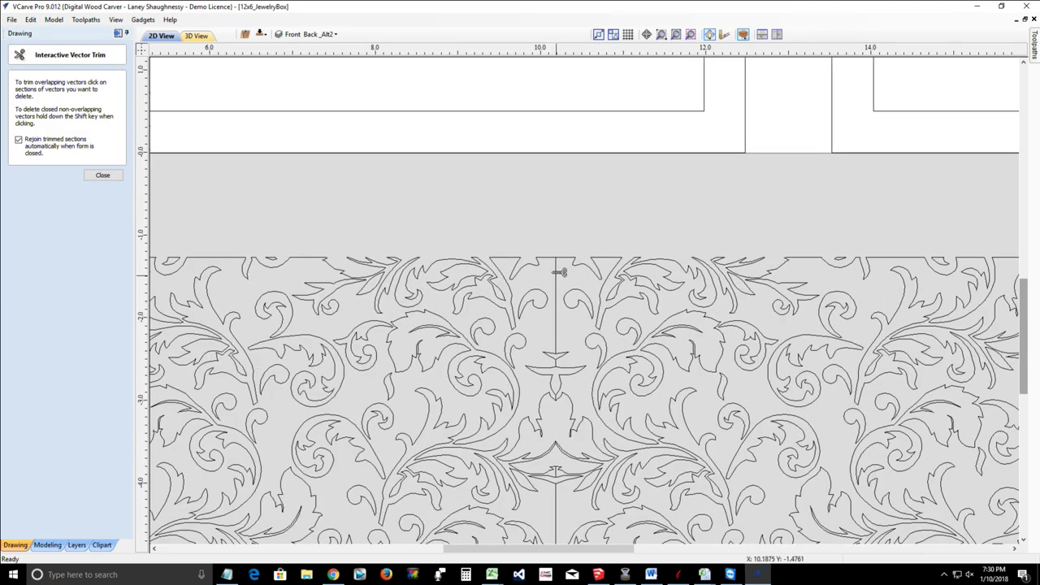
pyautogui.click(104, 176)
# Step: Select both pattern halves, then open Interactive Vector Trim set to rejoin trimmed sections
pyautogui.click(527, 271)
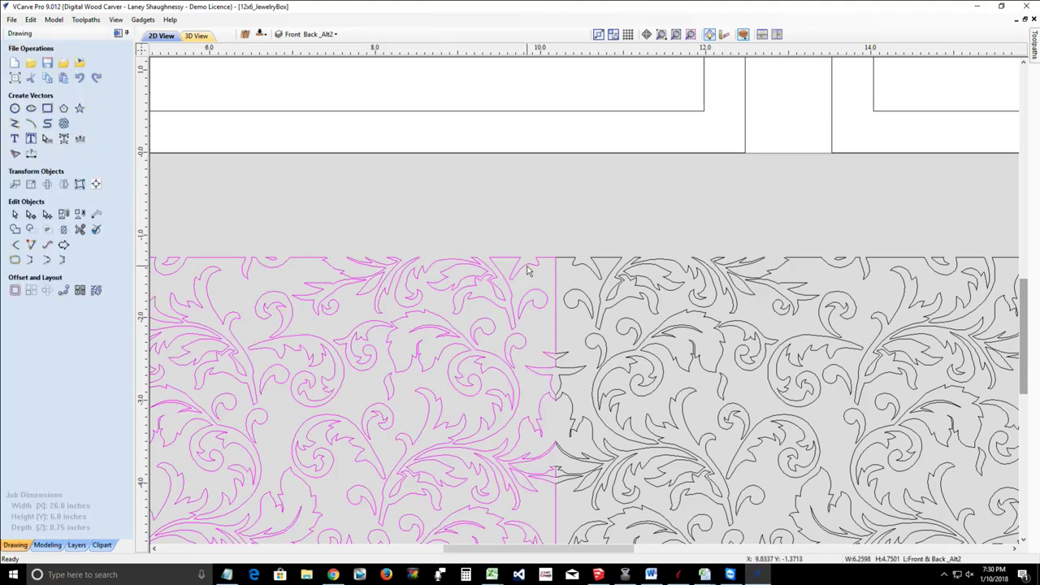
pyautogui.keyDown('shift'); pyautogui.click(588, 269); pyautogui.keyUp('shift')
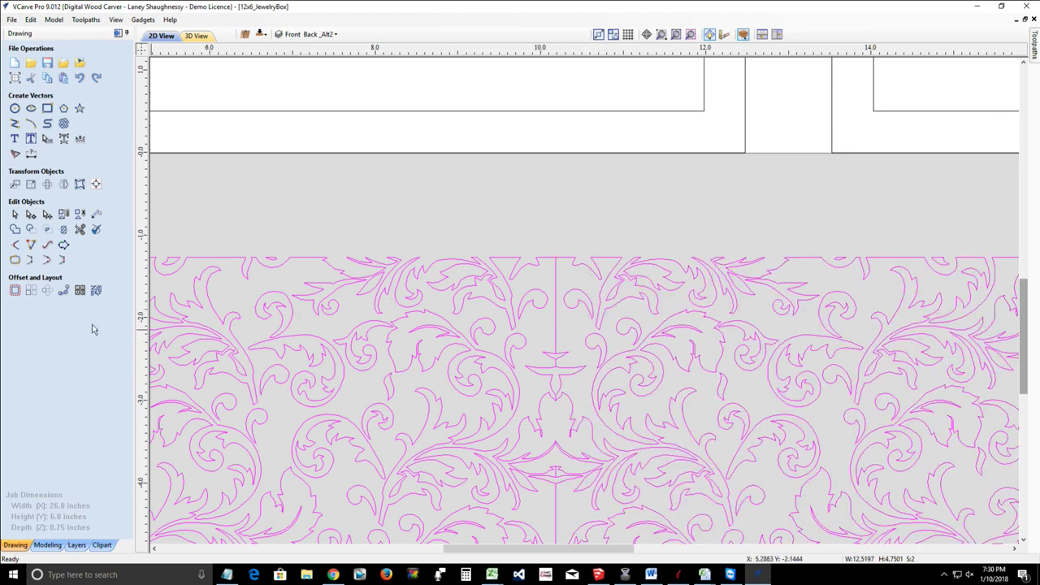
pyautogui.click(80, 213)
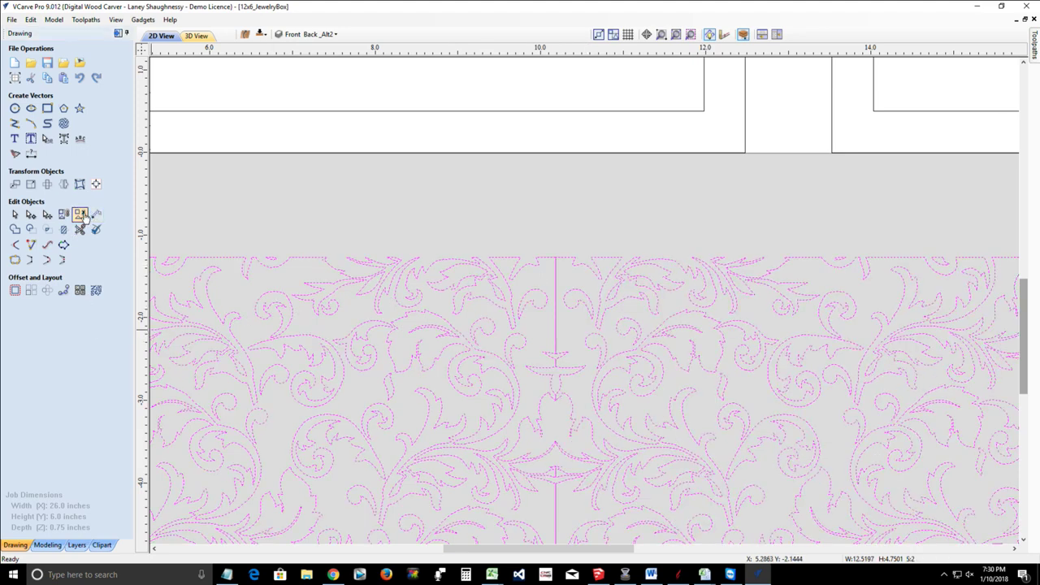
pyautogui.click(401, 226)
pyautogui.click(81, 229)
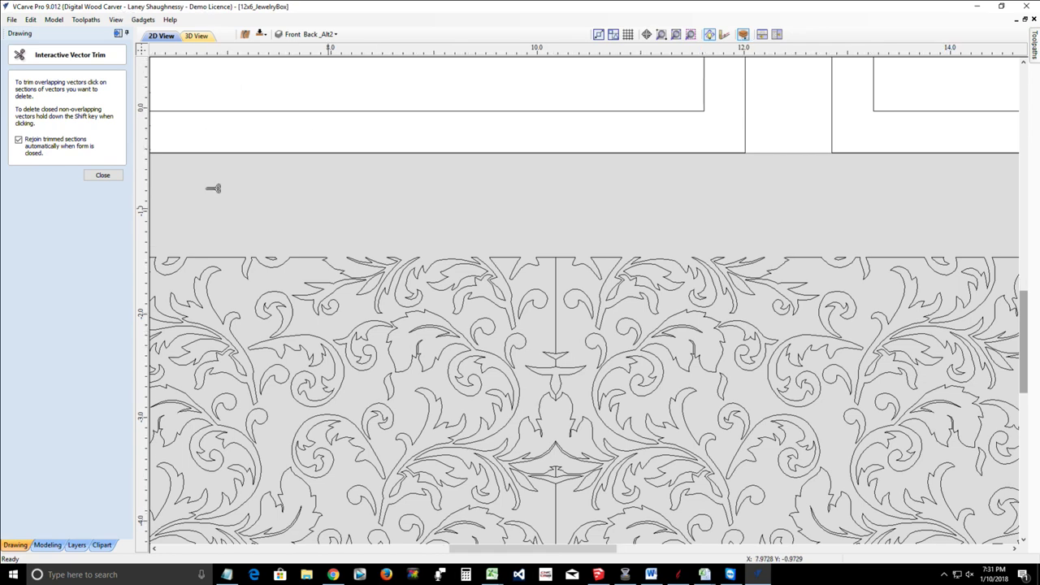
# Step: Trim the overlapping top seam segments on the right half and close with Rejoin trimmed sections
pyautogui.press('Escape')
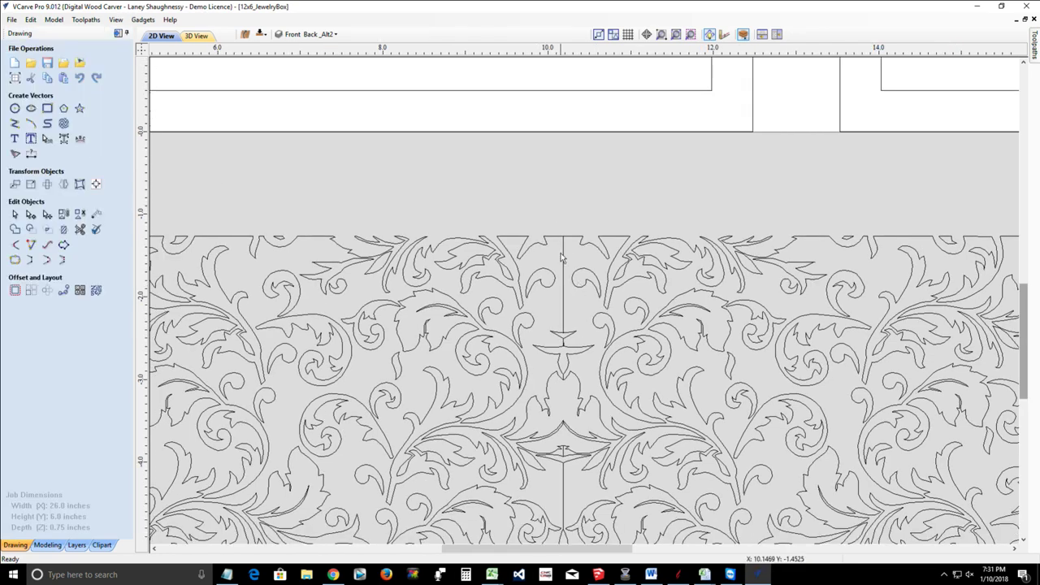
pyautogui.click(565, 275)
pyautogui.scroll(4, 565, 273)
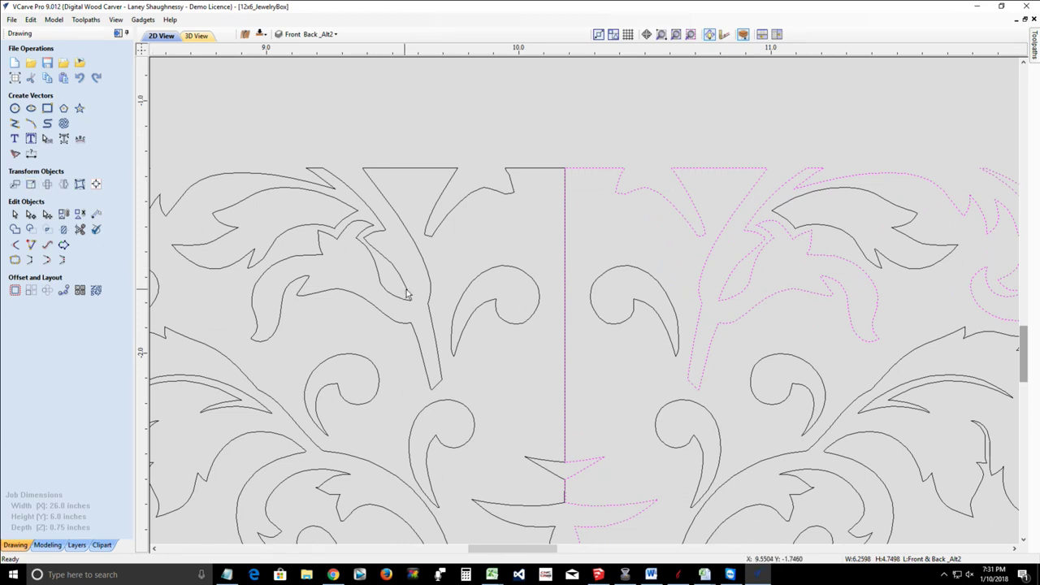
pyautogui.click(81, 230)
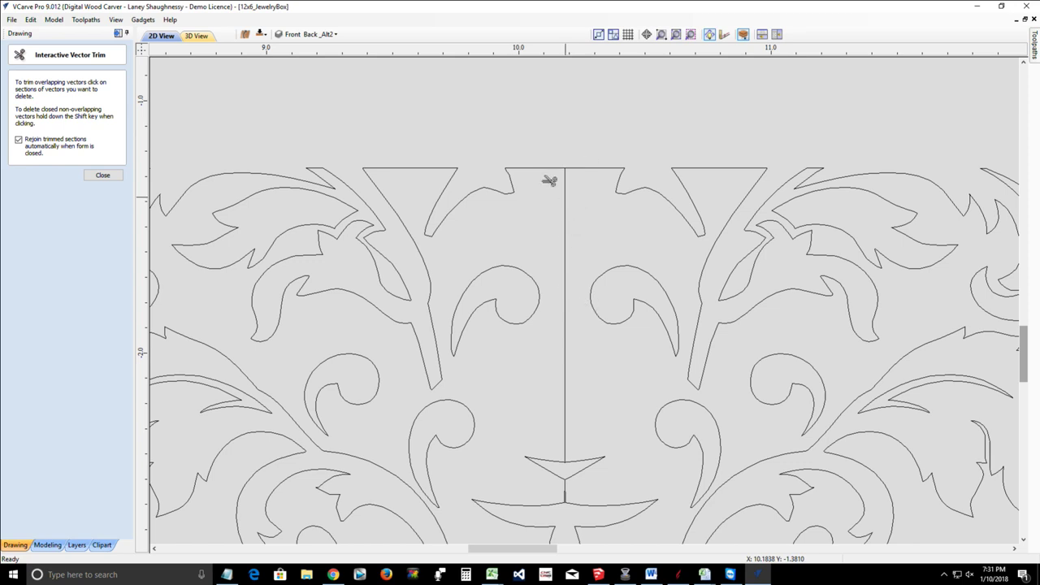
pyautogui.click(105, 176)
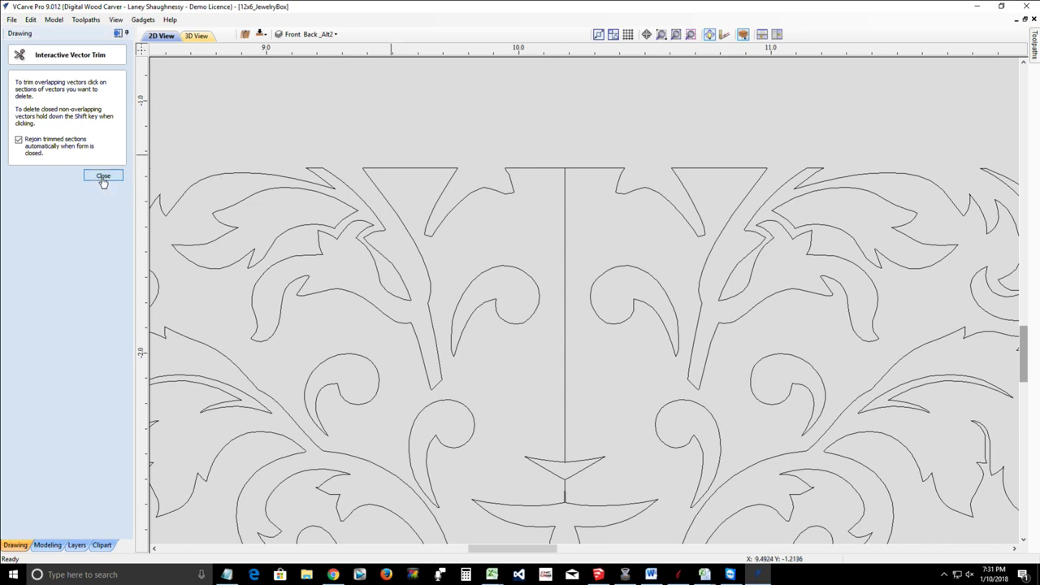
pyautogui.click(565, 257)
pyautogui.scroll(3, 565, 264)
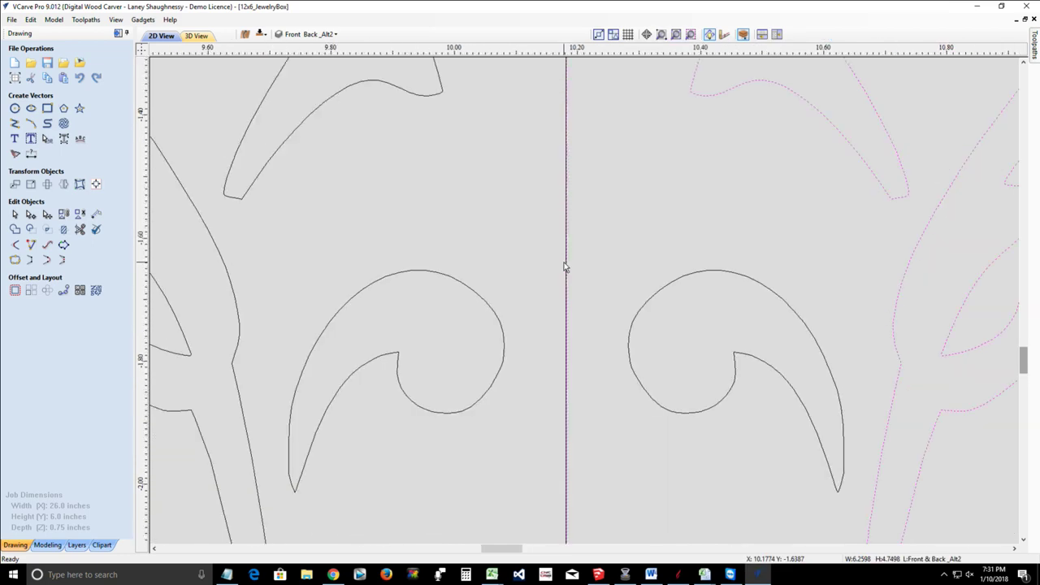
pyautogui.scroll(-2, 564, 266)
pyautogui.scroll(-2, 567, 265)
pyautogui.scroll(6, 569, 261)
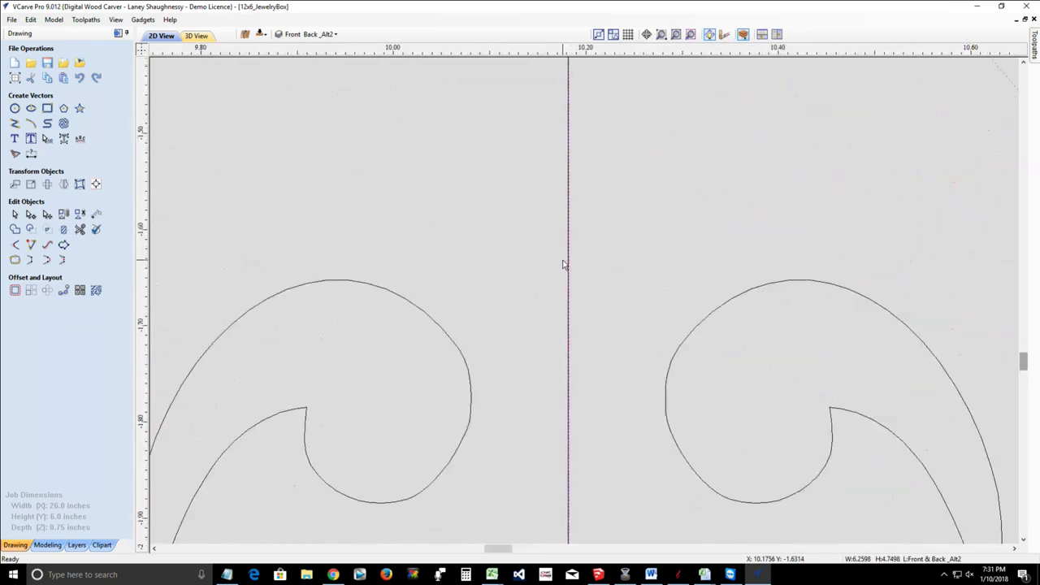
pyautogui.scroll(6, 573, 259)
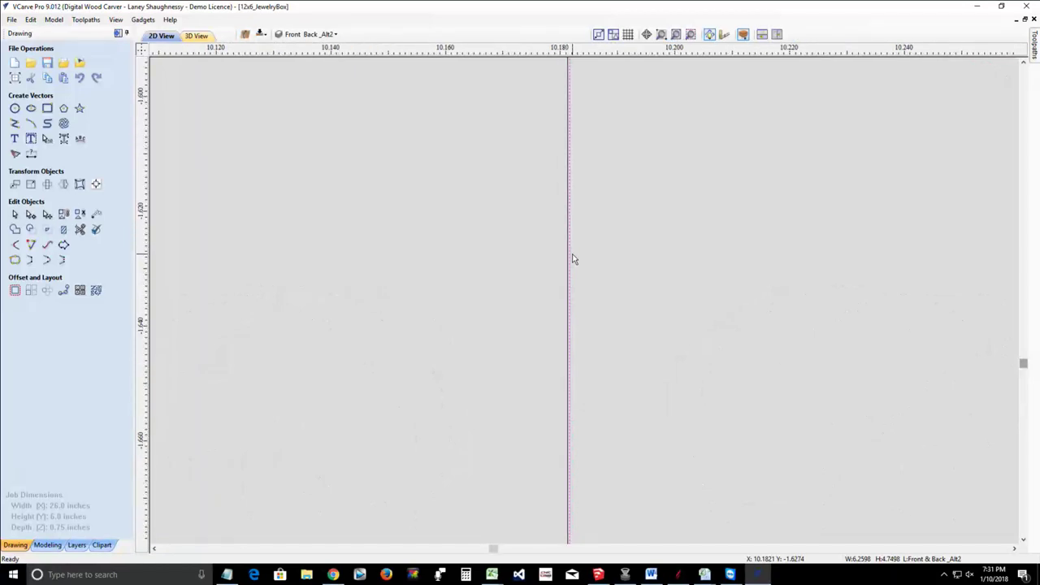
pyautogui.scroll(3, 573, 259)
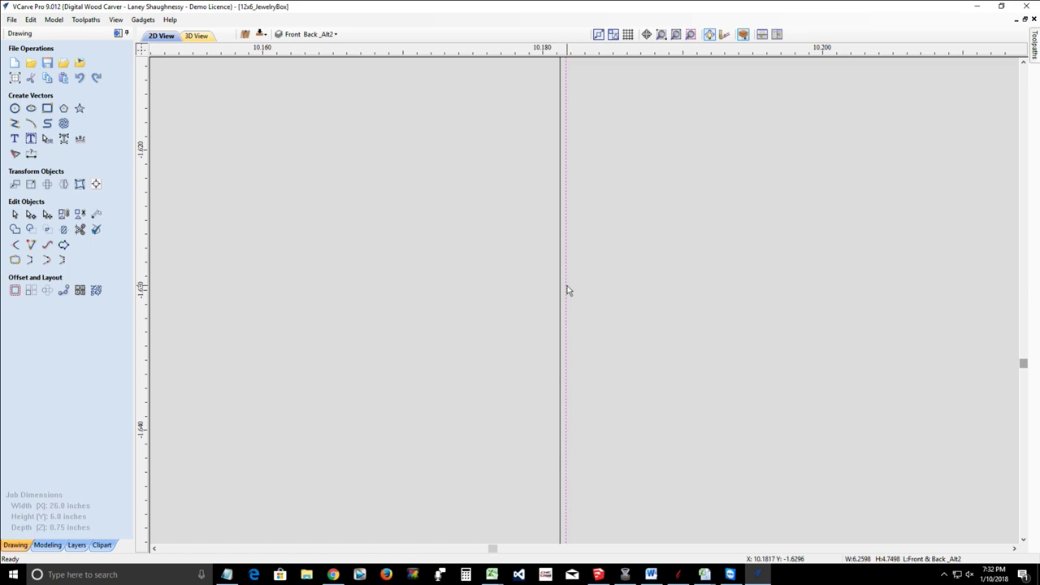
pyautogui.scroll(-3, 568, 291)
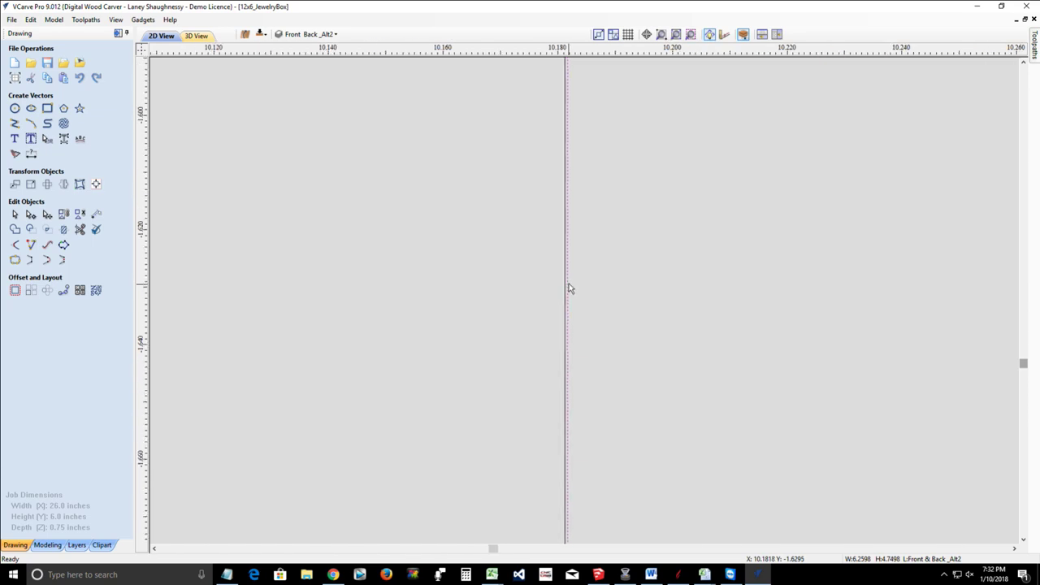
pyautogui.scroll(-7, 568, 288)
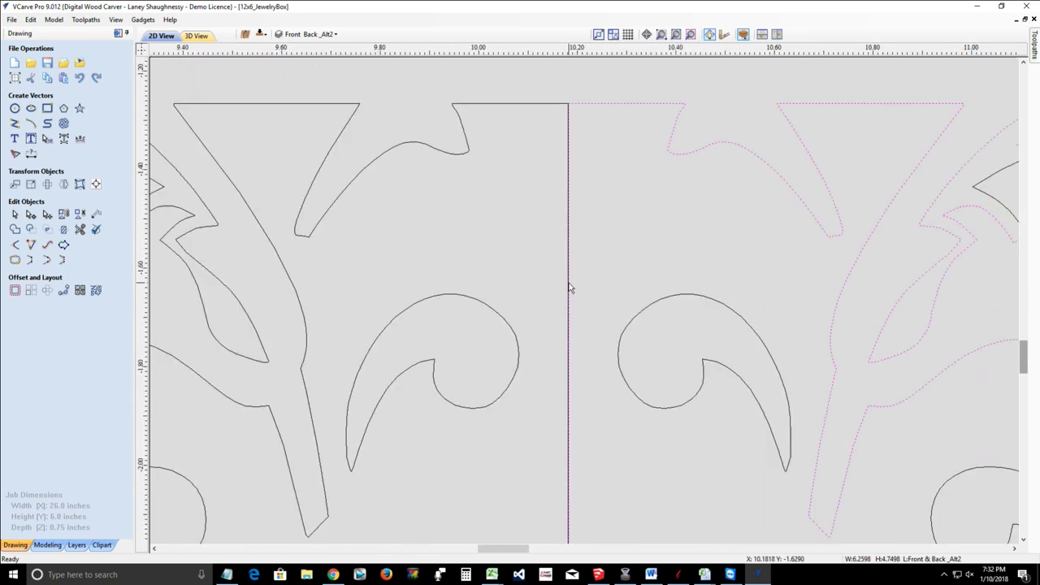
pyautogui.scroll(-8, 569, 289)
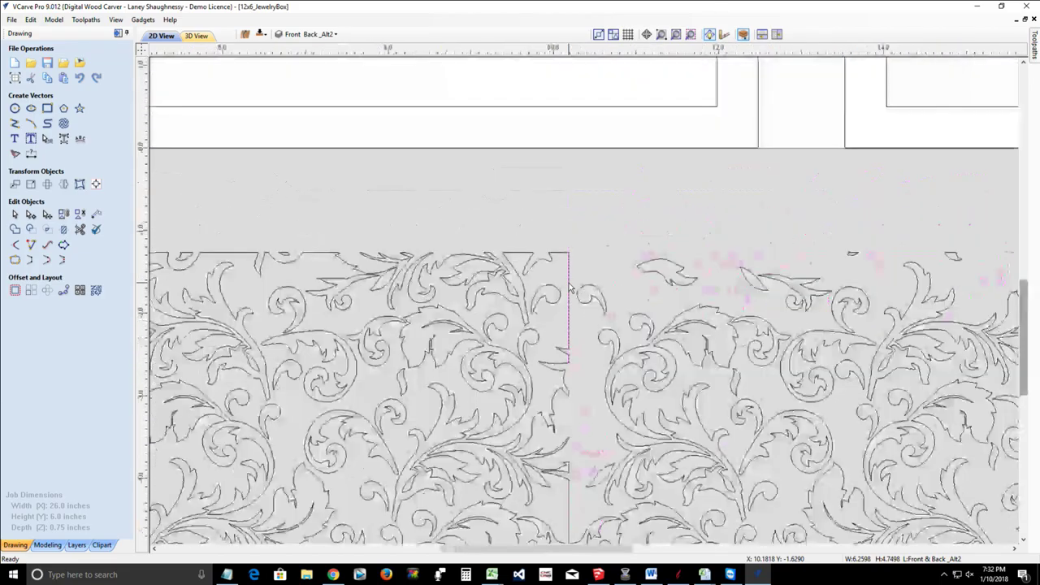
pyautogui.scroll(2, 568, 258)
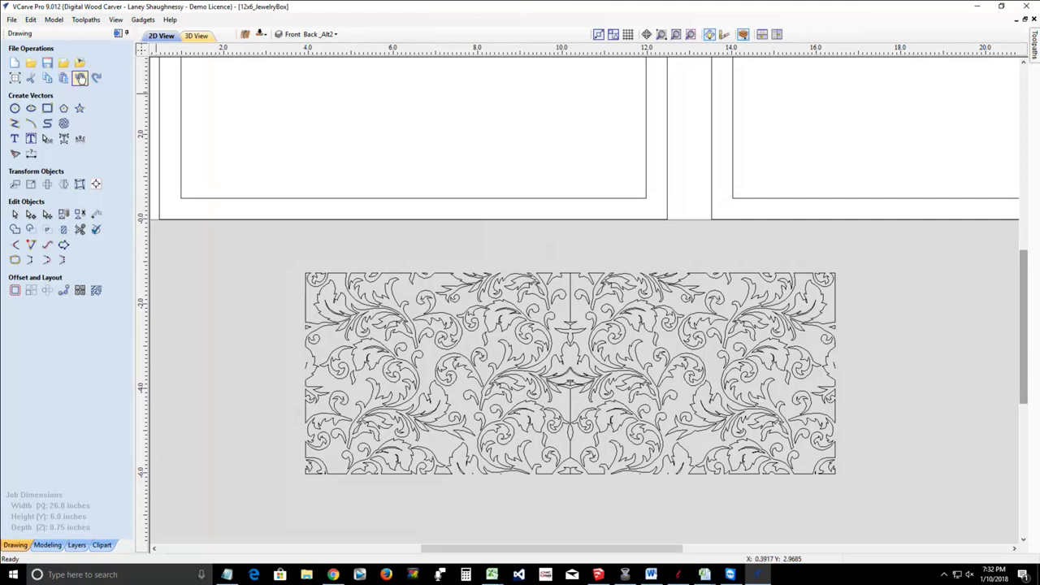
# Step: Zoom out and select both mirrored halves of the leaf scroll pattern together
pyautogui.click(524, 319)
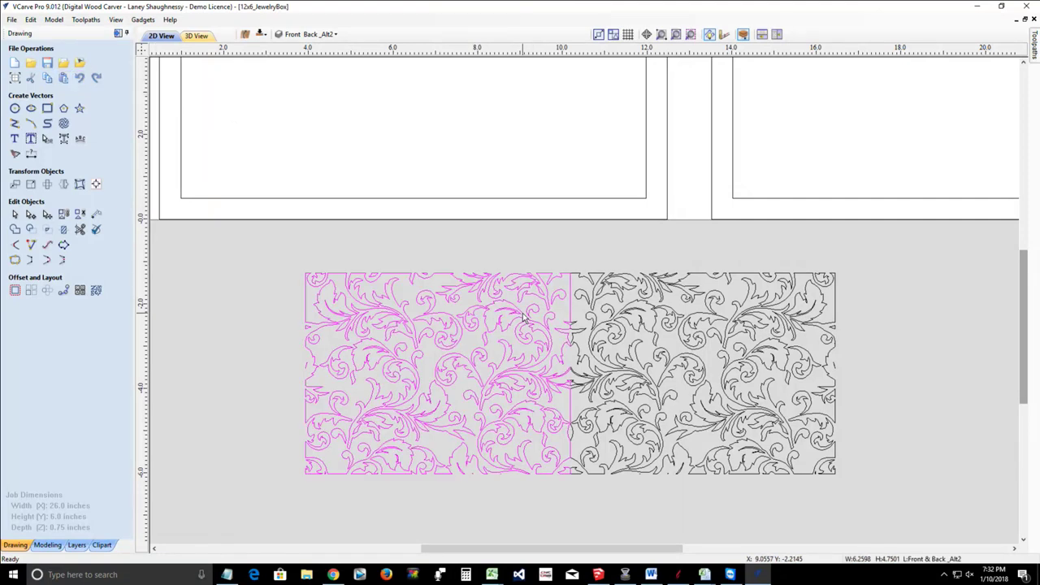
pyautogui.click(626, 340)
pyautogui.click(587, 344)
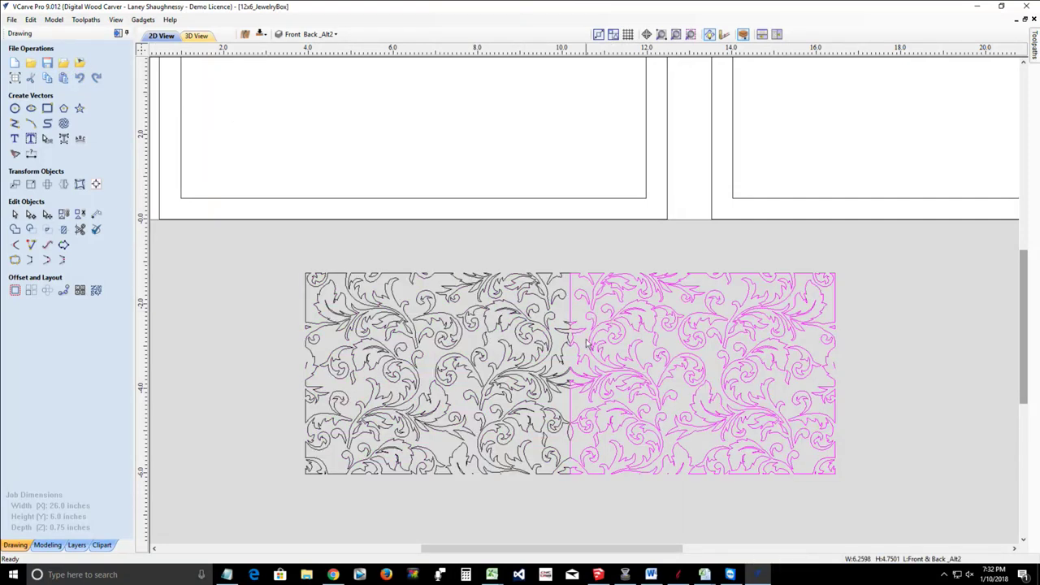
pyautogui.scroll(8, 587, 344)
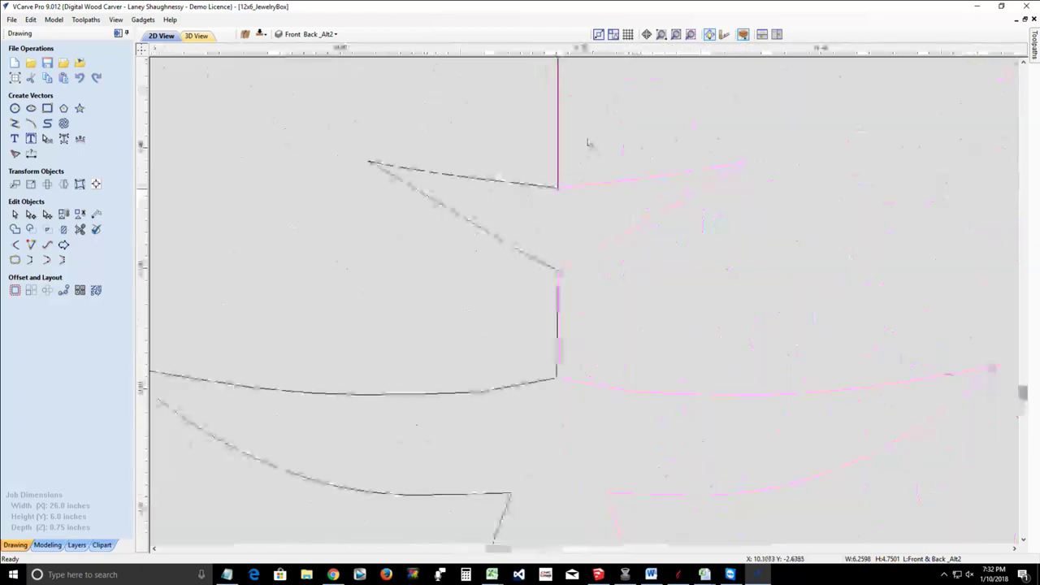
pyautogui.scroll(4, 588, 143)
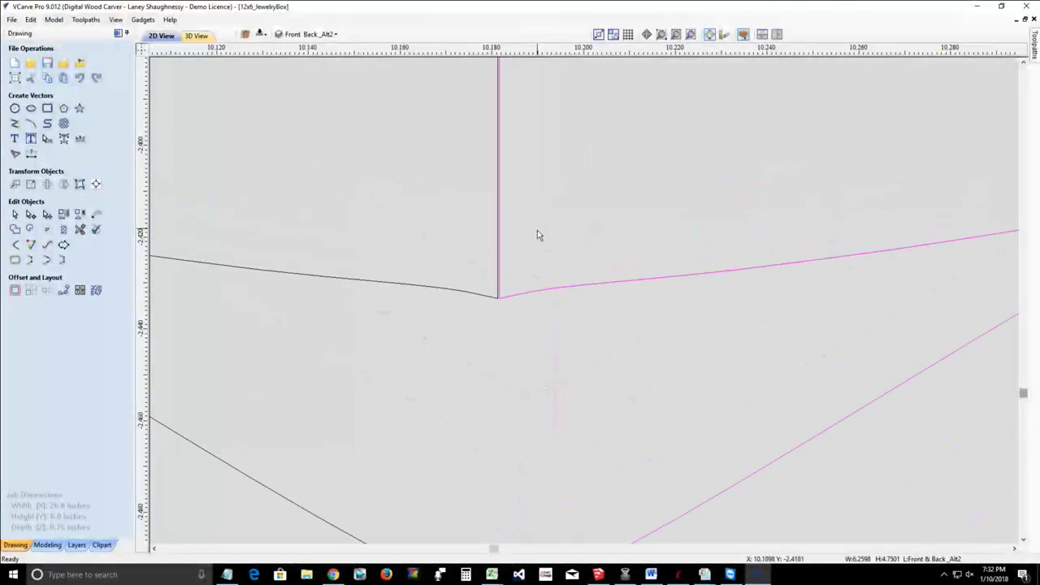
pyautogui.scroll(2, 537, 231)
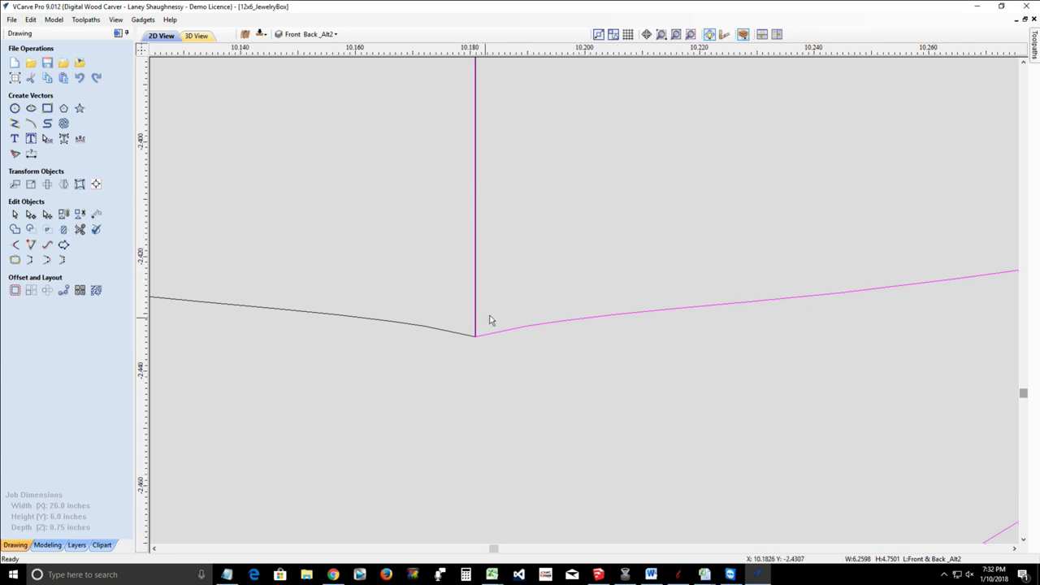
pyautogui.scroll(-3, 485, 319)
pyautogui.scroll(-5, 491, 319)
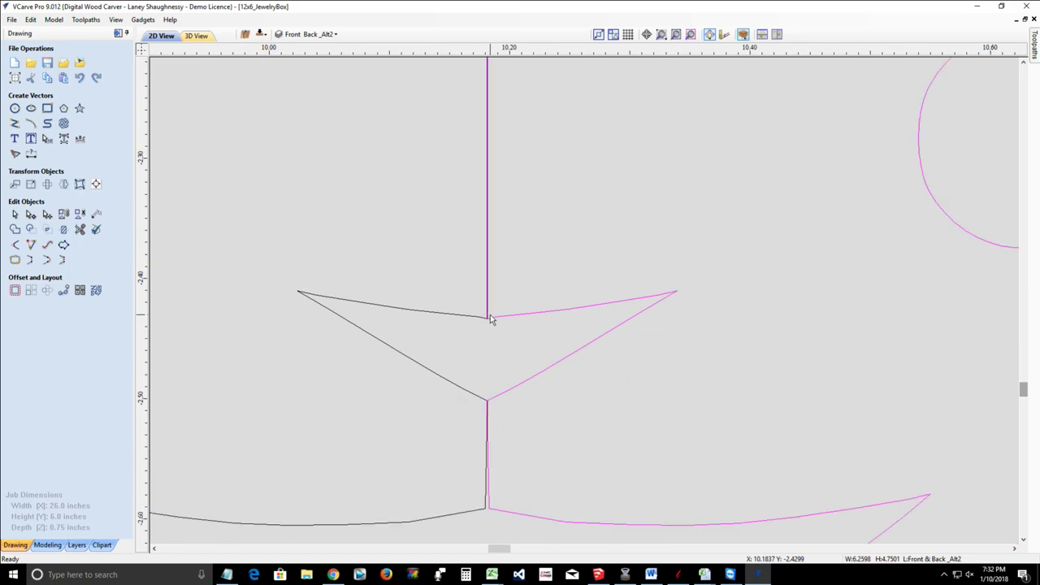
pyautogui.scroll(-2, 491, 320)
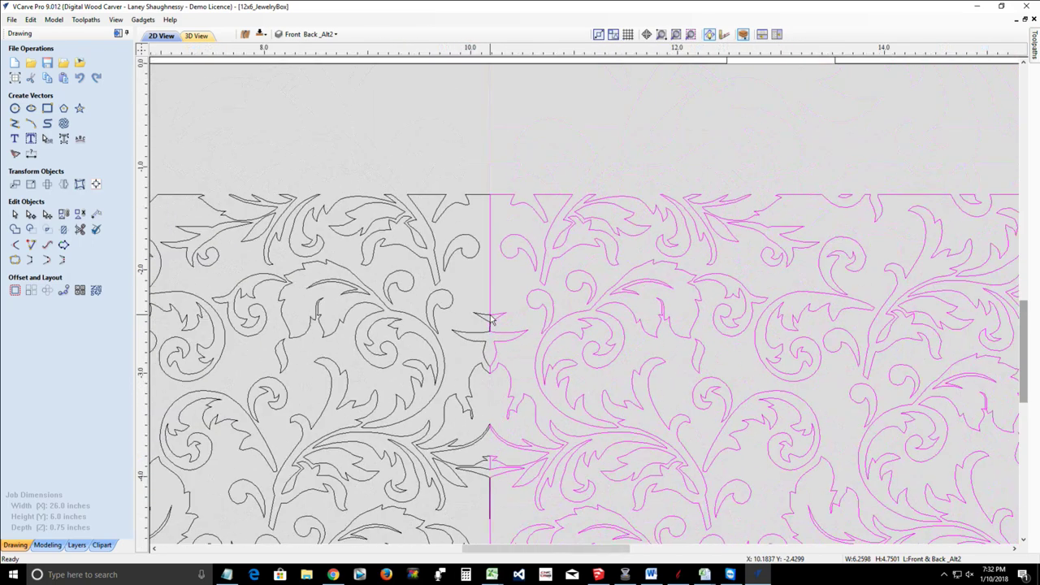
pyautogui.scroll(-2, 494, 320)
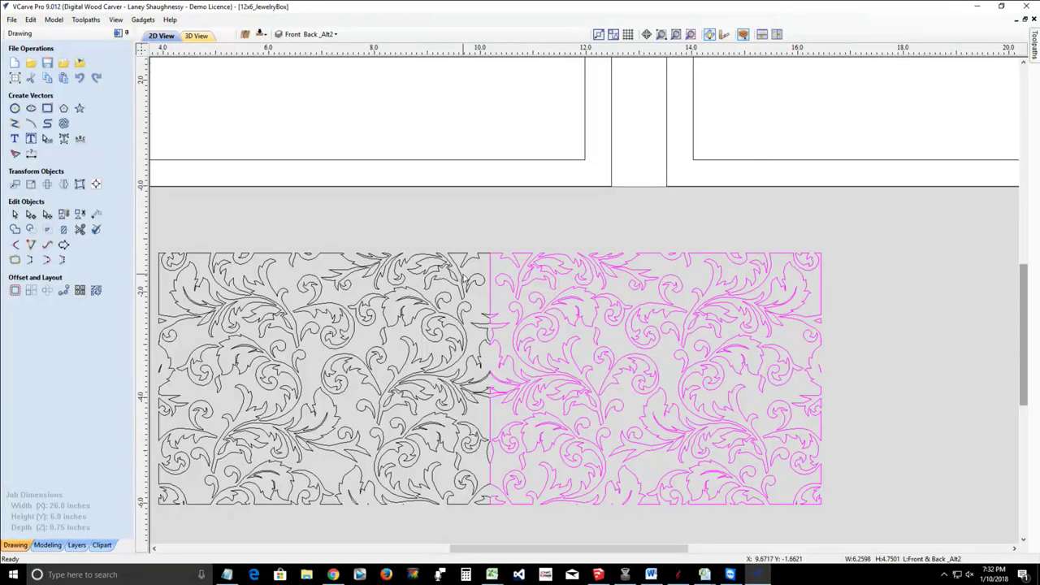
pyautogui.keyDown('shift'); pyautogui.click(407, 297); pyautogui.keyUp('shift')
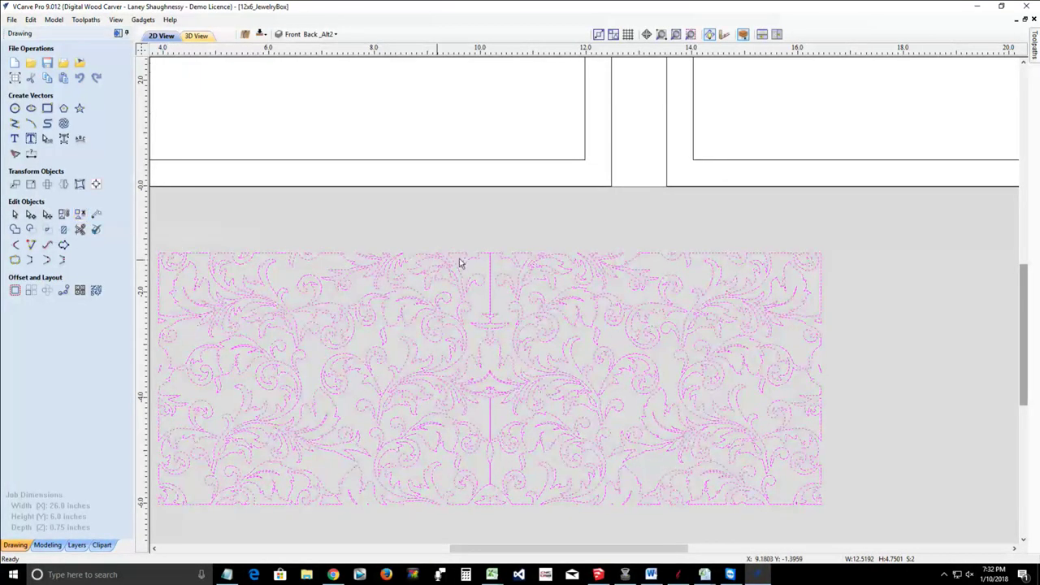
pyautogui.scroll(4, 503, 257)
# Step: Start Interactive Vector Trim and trim away the vertical seam line at the centre
pyautogui.click(80, 229)
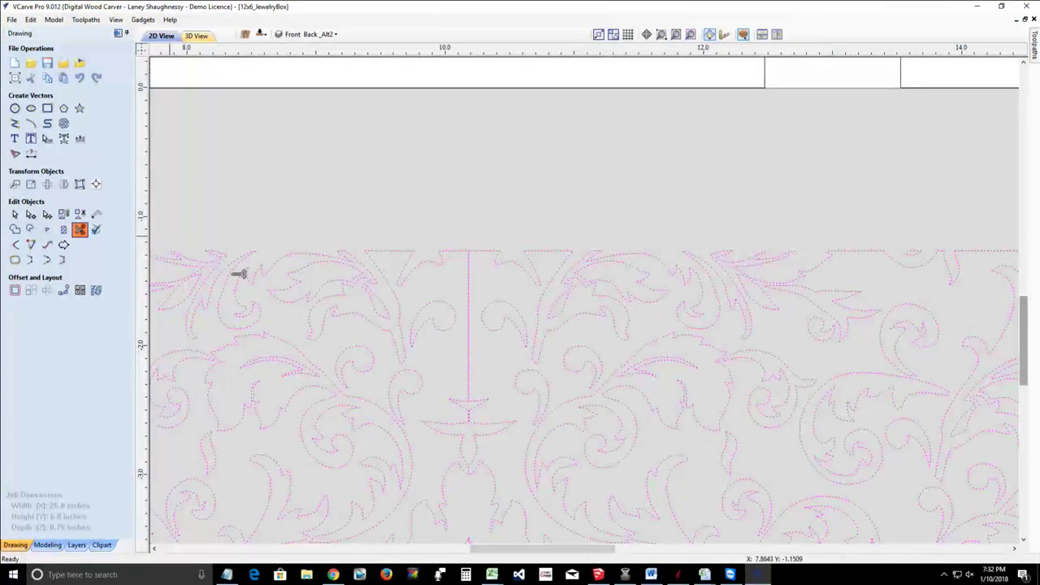
pyautogui.scroll(4, 429, 297)
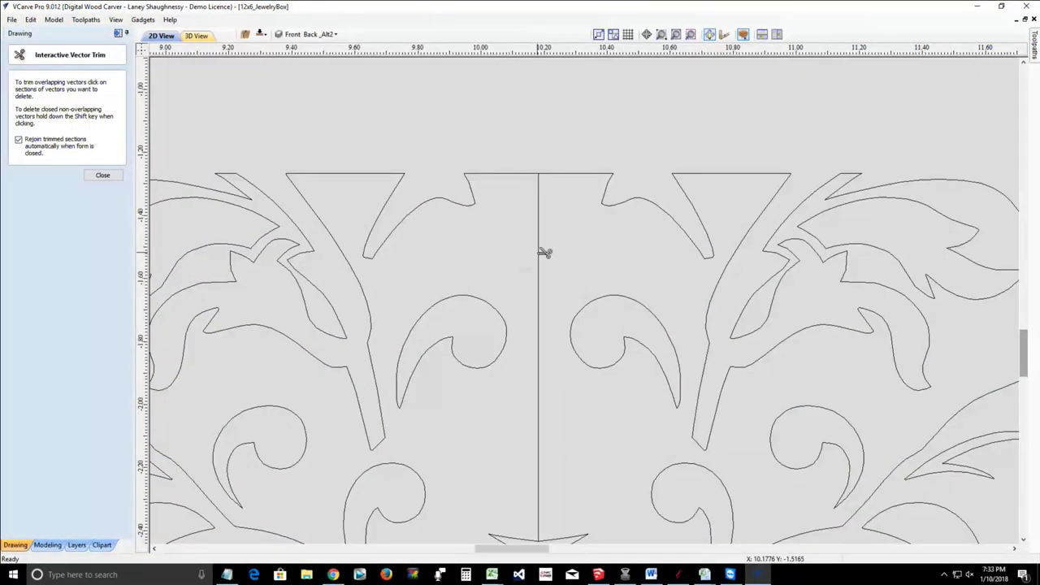
pyautogui.click(540, 373)
pyautogui.scroll(-3, 544, 372)
pyautogui.scroll(4, 542, 396)
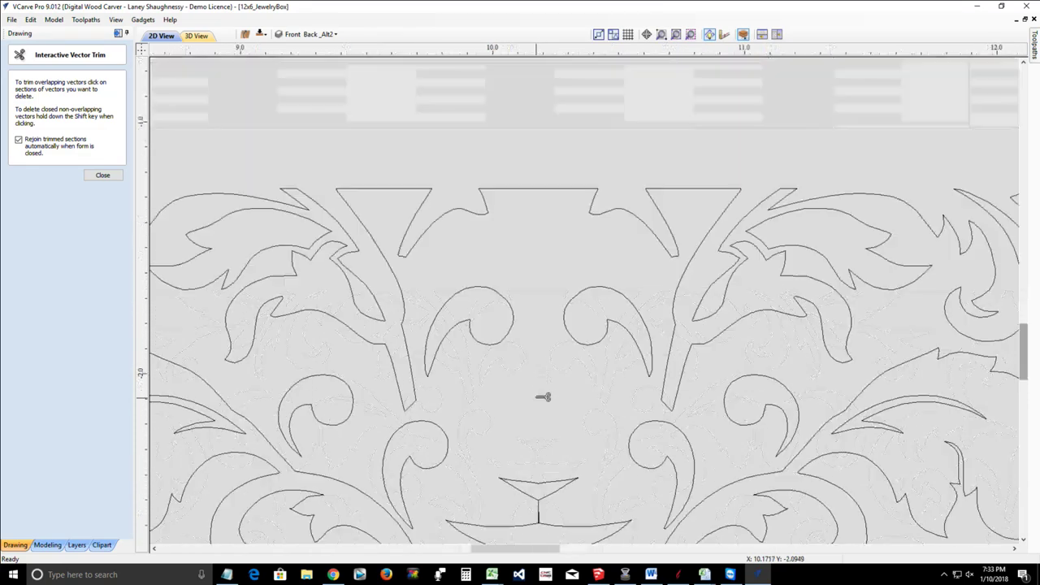
pyautogui.scroll(-3, 542, 393)
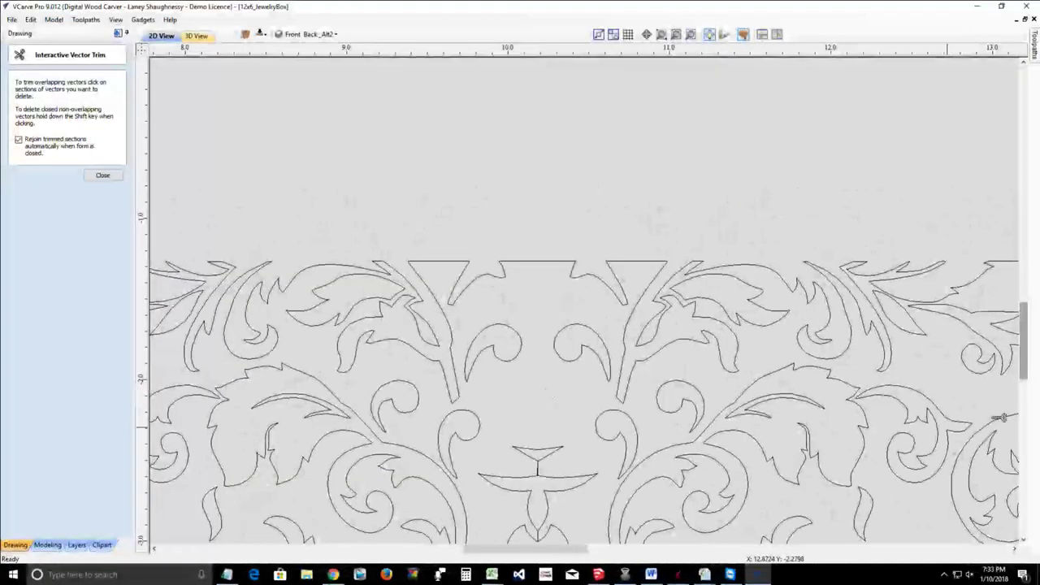
pyautogui.moveTo(1026, 333); pyautogui.dragTo(1025, 369)
# Step: Trim the small overlap on the centre motif's stem, undo an accidental trim, and close
pyautogui.scroll(3, 540, 262)
pyautogui.scroll(3, 543, 266)
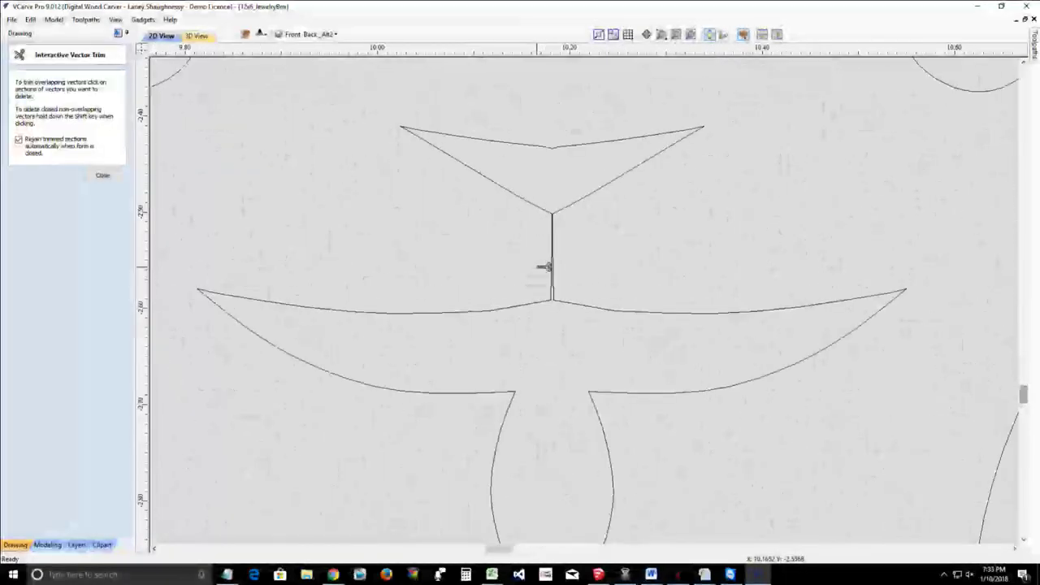
pyautogui.scroll(2, 570, 205)
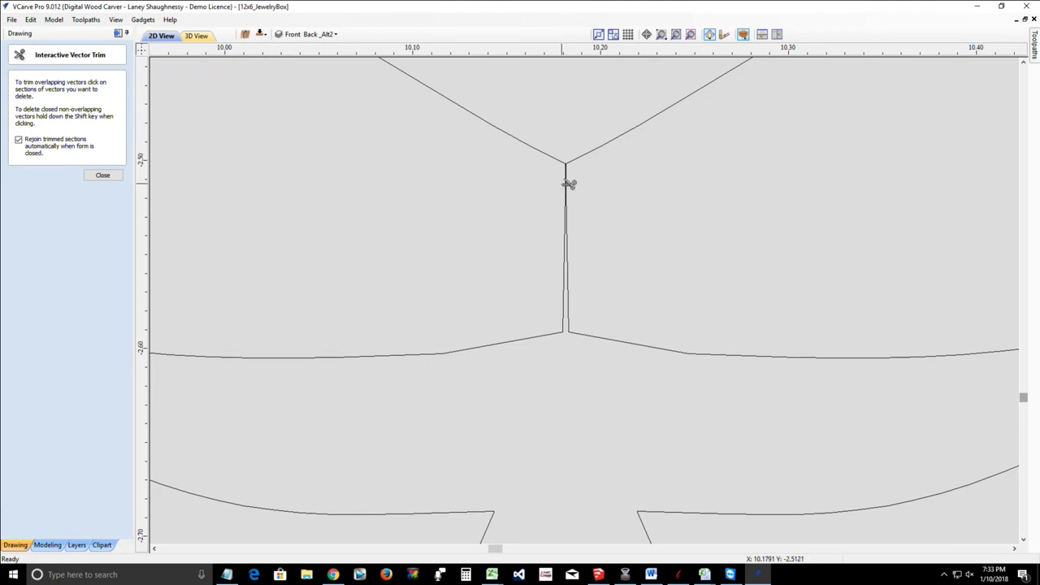
pyautogui.click(568, 184)
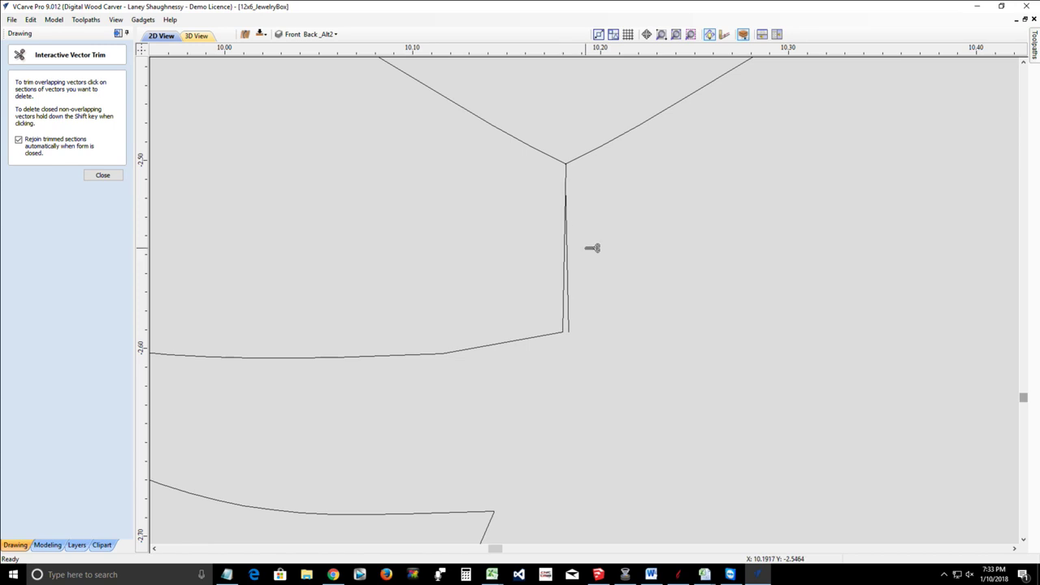
pyautogui.scroll(-4, 592, 248)
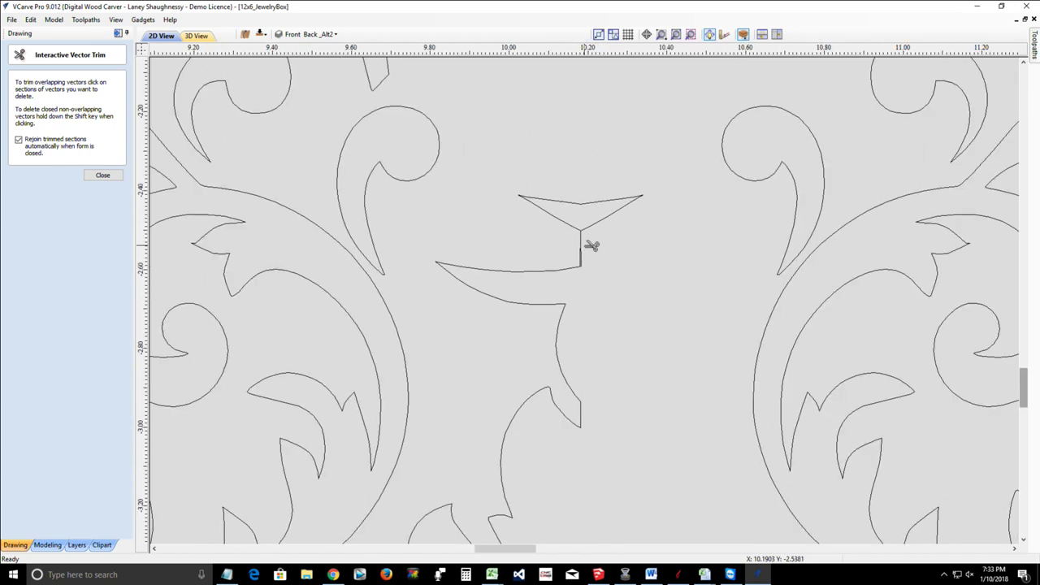
pyautogui.hotkey('ctrl', 'z')
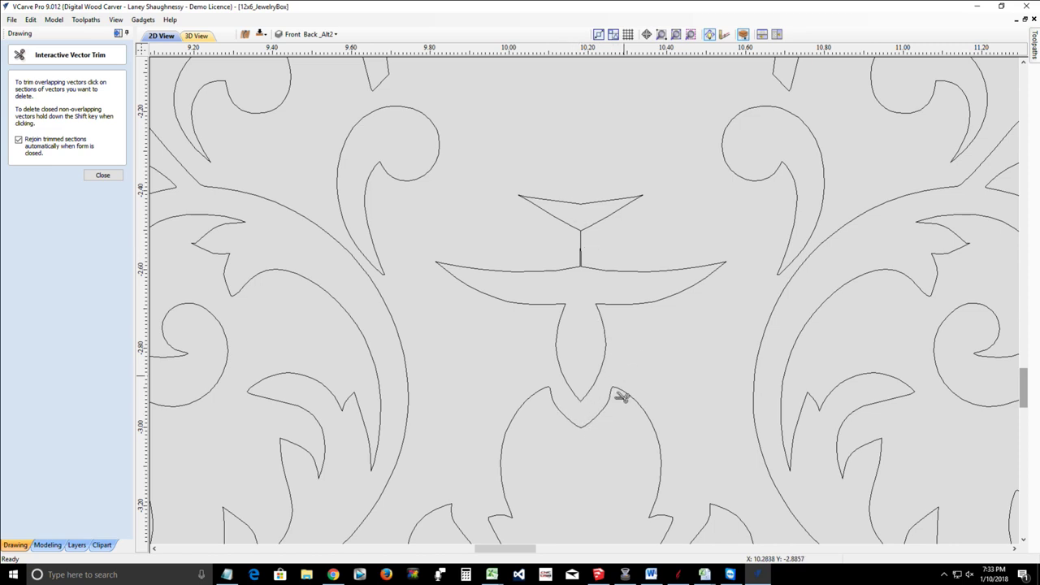
pyautogui.scroll(1, 601, 426)
pyautogui.scroll(5, 576, 172)
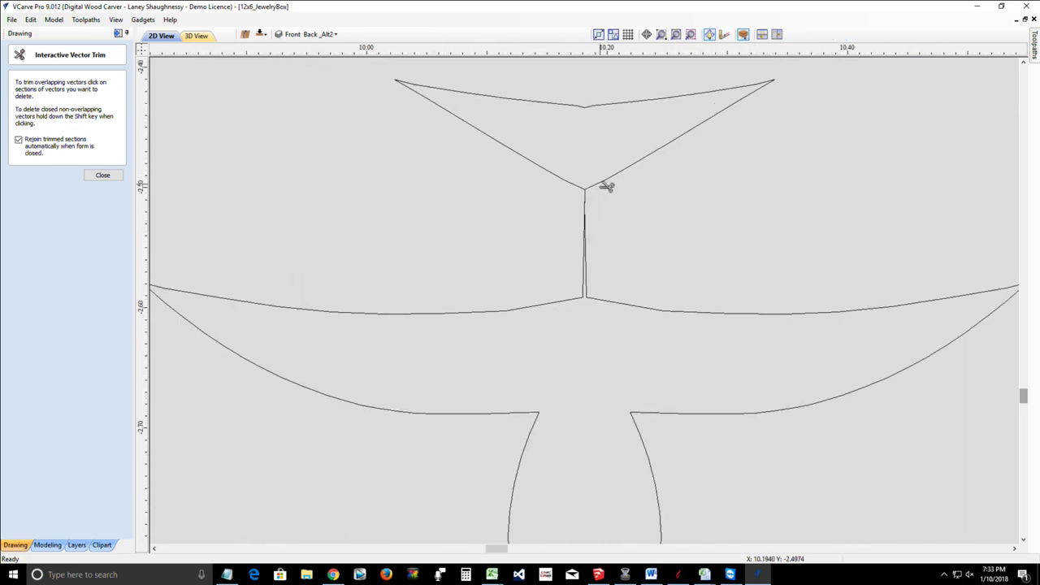
pyautogui.scroll(3, 603, 193)
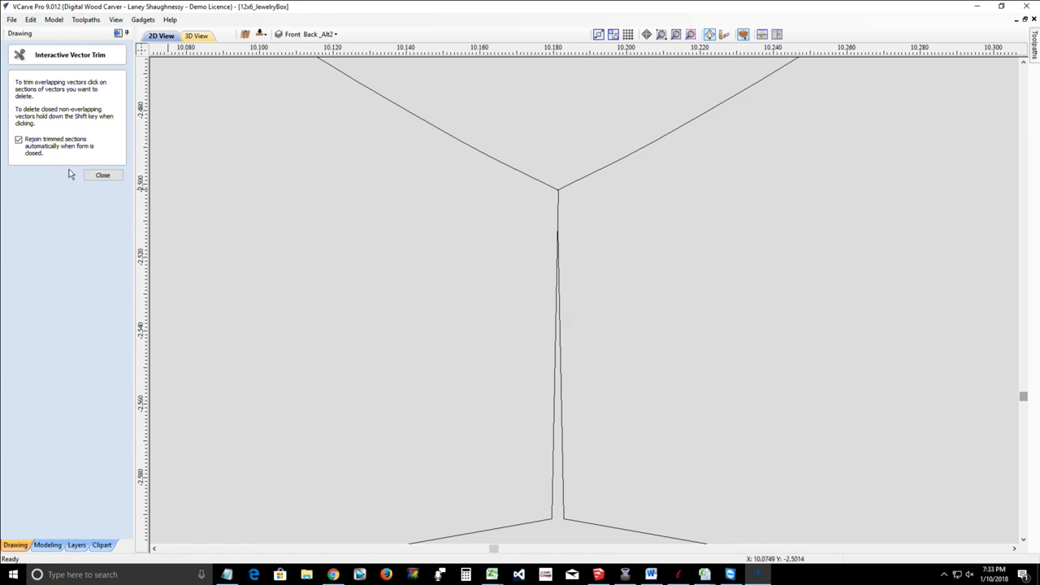
pyautogui.click(95, 175)
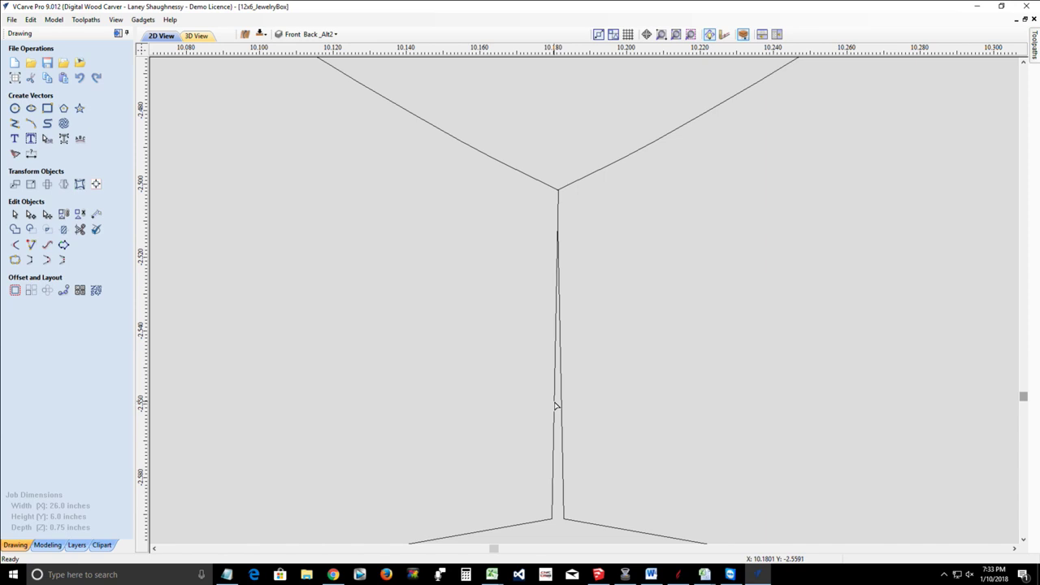
pyautogui.scroll(-5, 554, 410)
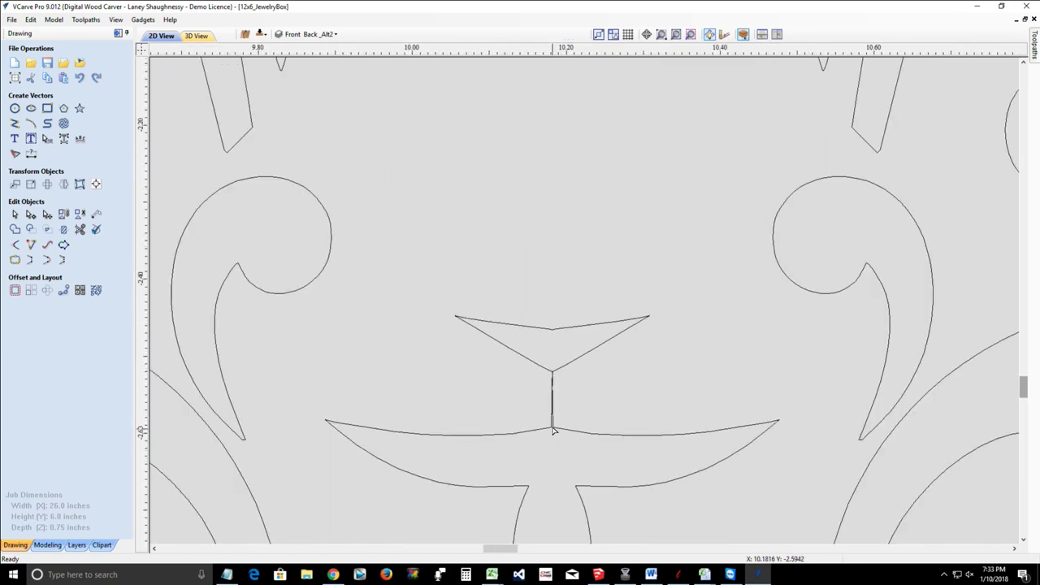
pyautogui.scroll(3, 552, 439)
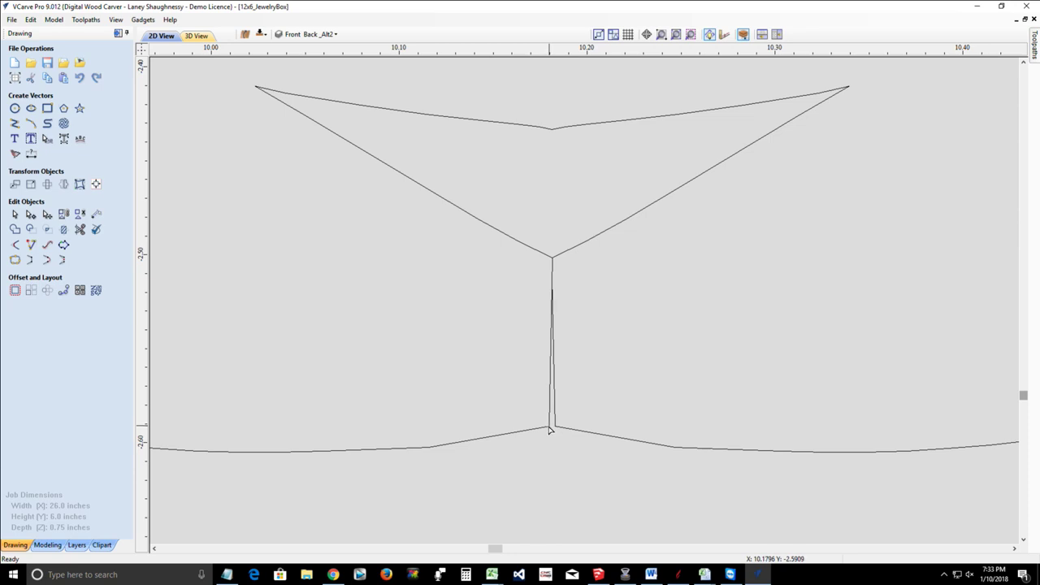
pyautogui.scroll(5, 549, 430)
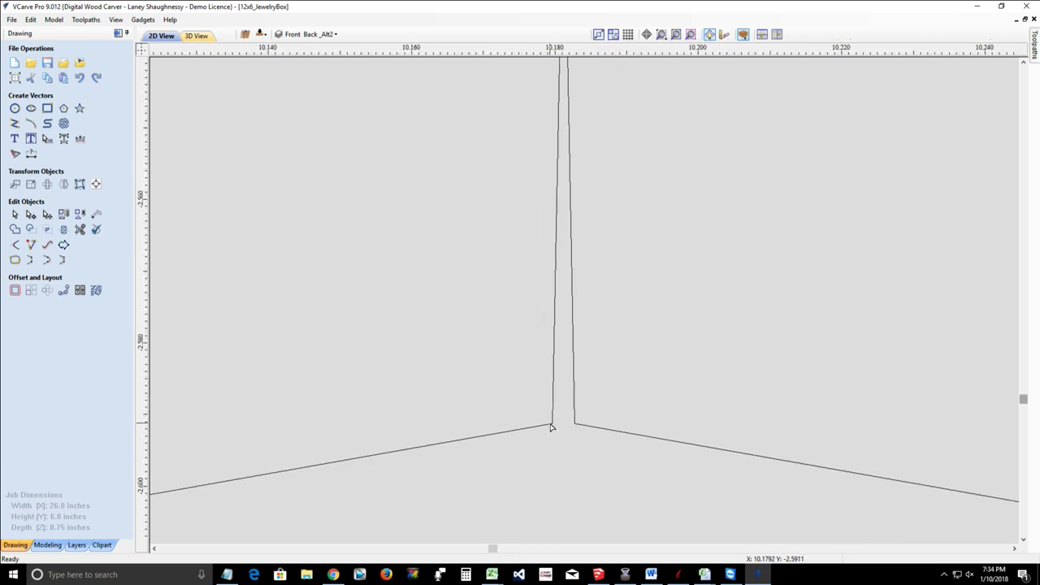
pyautogui.scroll(1, 551, 428)
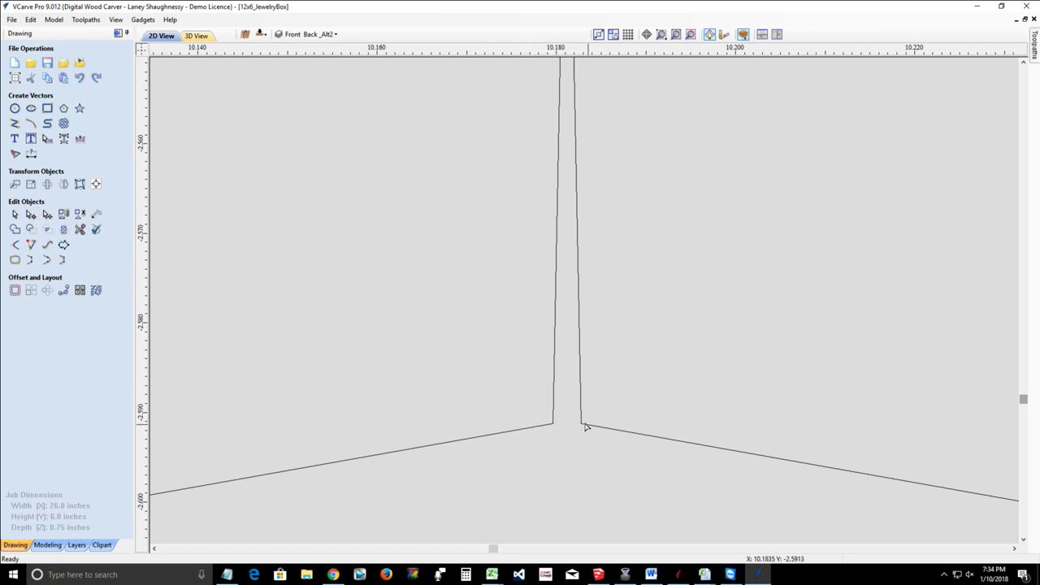
pyautogui.scroll(-5, 585, 426)
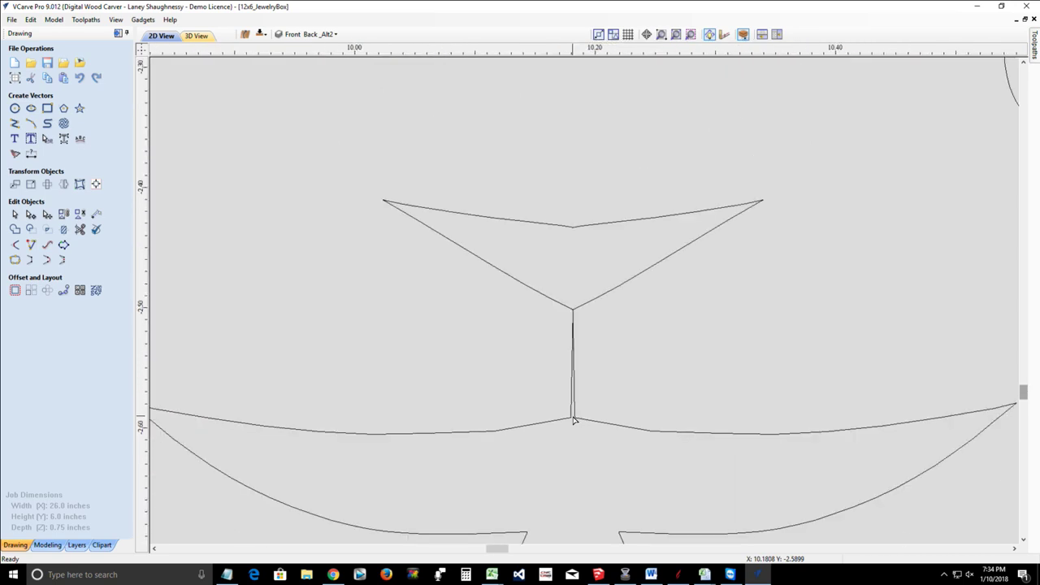
pyautogui.scroll(-4, 574, 420)
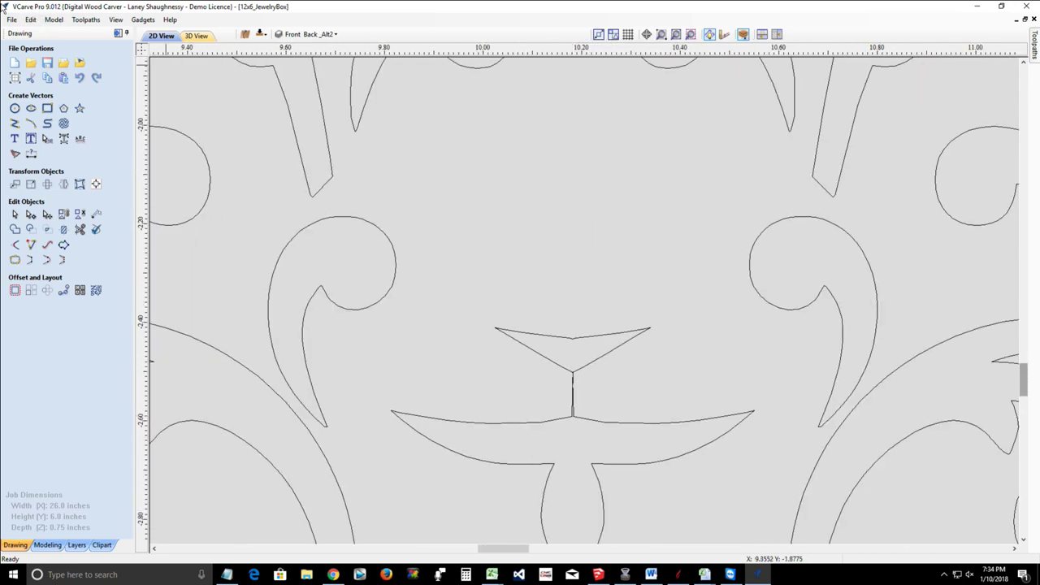
pyautogui.scroll(-6, 520, 213)
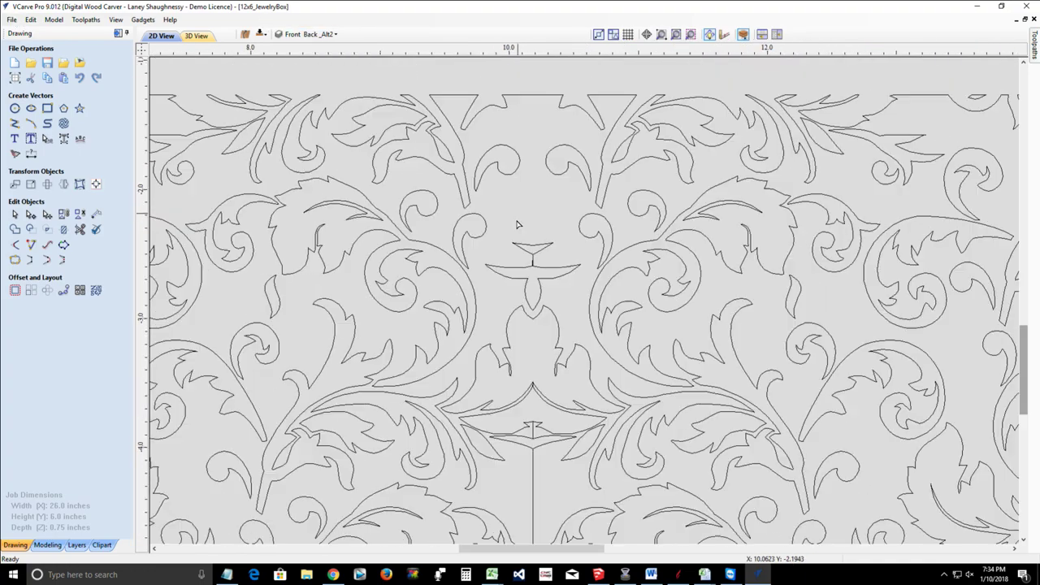
pyautogui.scroll(6, 520, 341)
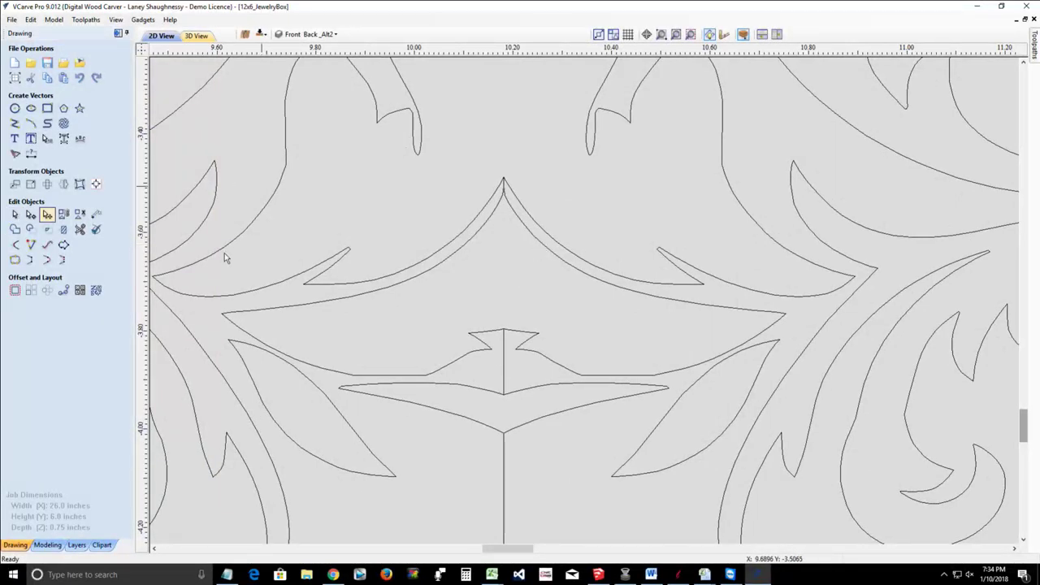
# Step: Select the central seam vector group and show its nodes for editing
pyautogui.click(565, 262)
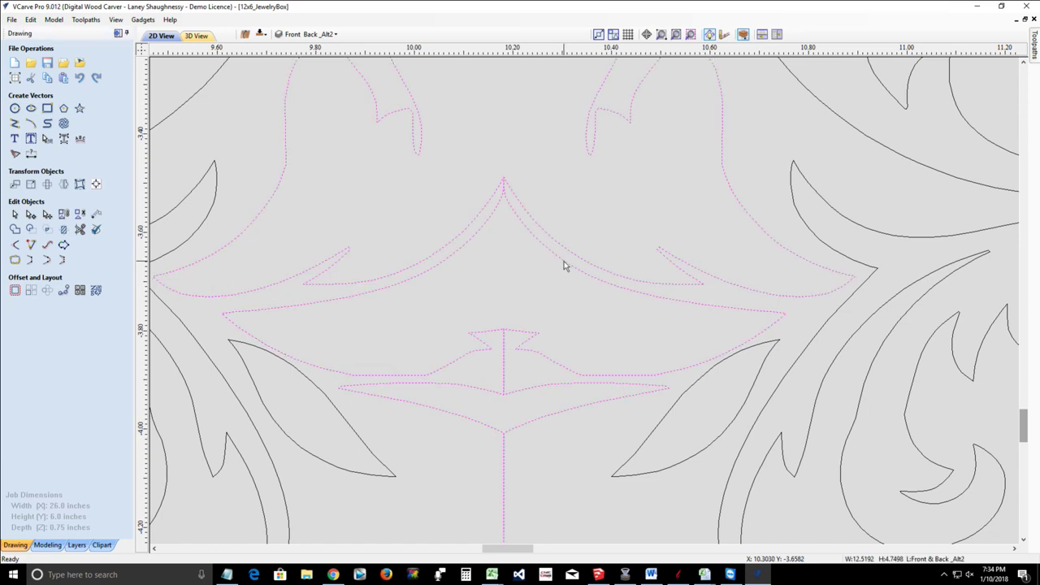
pyautogui.click(31, 214)
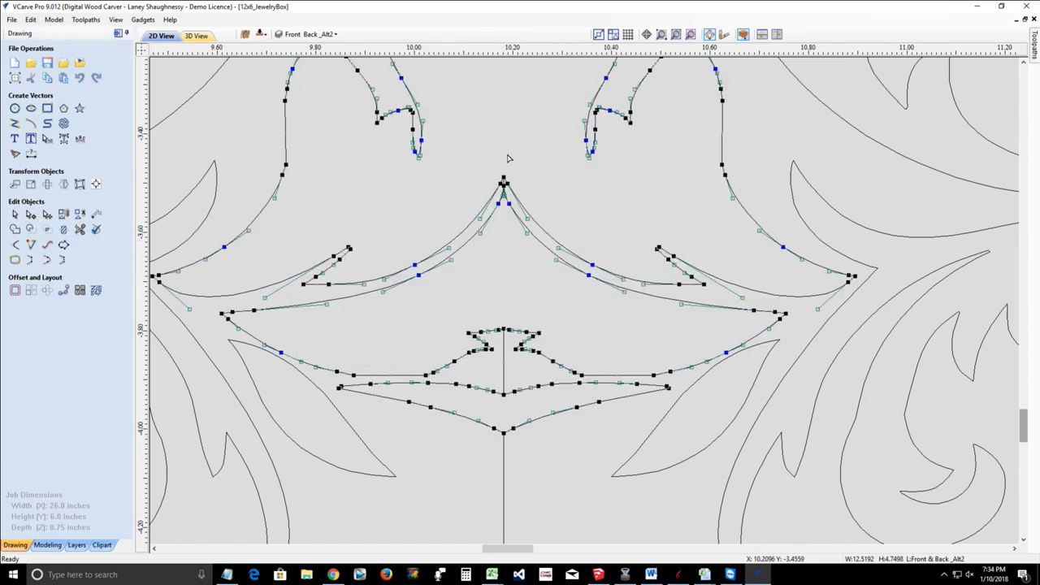
pyautogui.scroll(2, 511, 162)
pyautogui.scroll(-3, 524, 173)
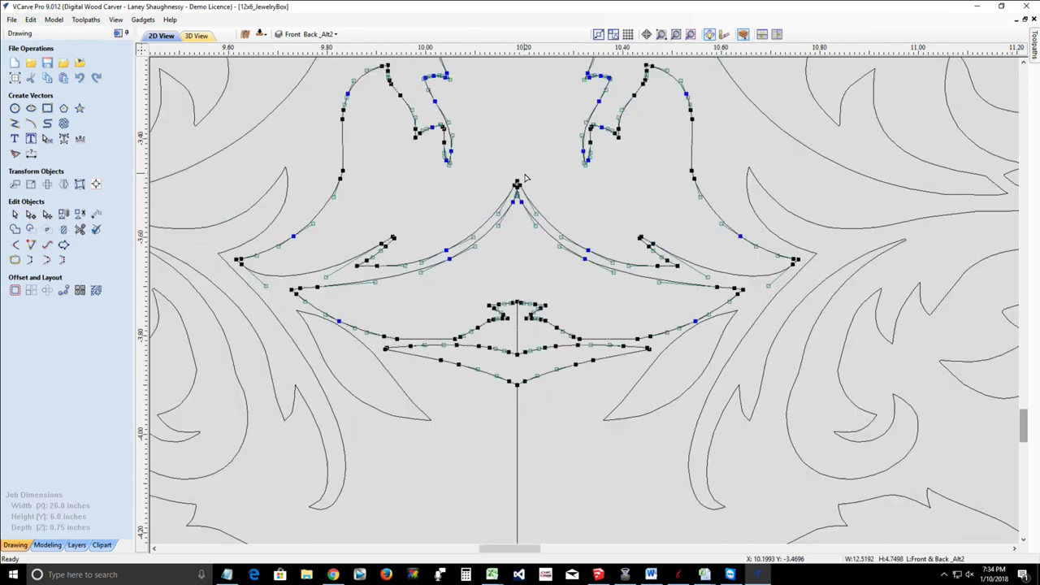
pyautogui.scroll(-1, 522, 179)
pyautogui.scroll(-1, 522, 179)
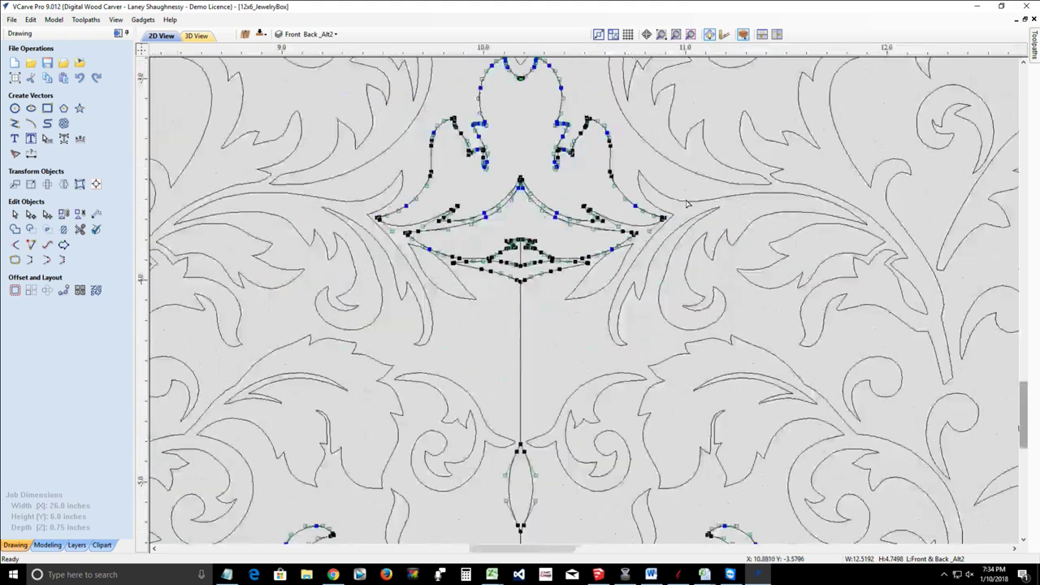
pyautogui.click(1023, 64)
pyautogui.click(1024, 64)
pyautogui.click(1024, 64)
pyautogui.click(1024, 63)
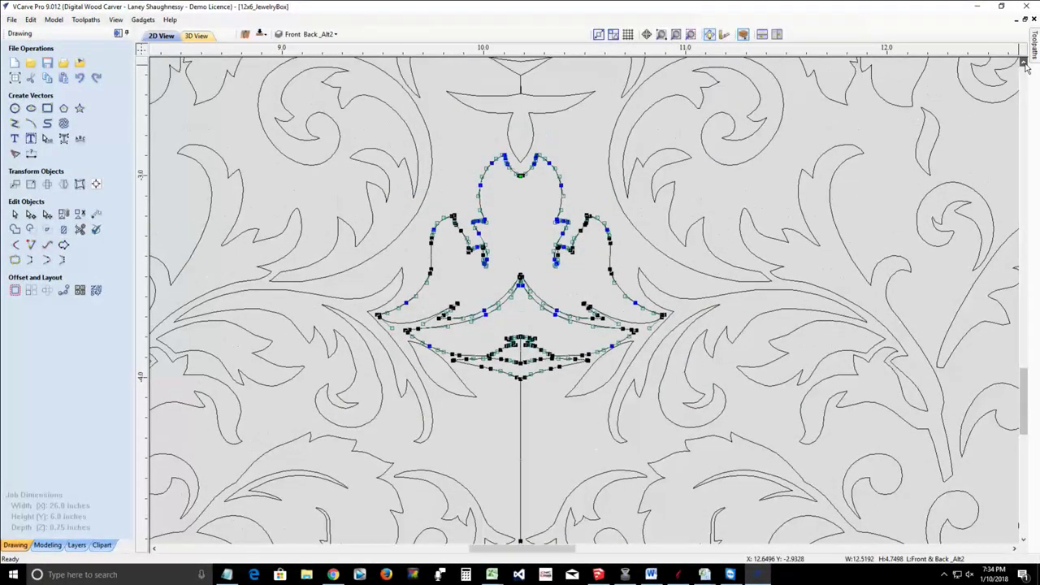
pyautogui.click(1023, 64)
pyautogui.click(1023, 63)
pyautogui.click(1024, 63)
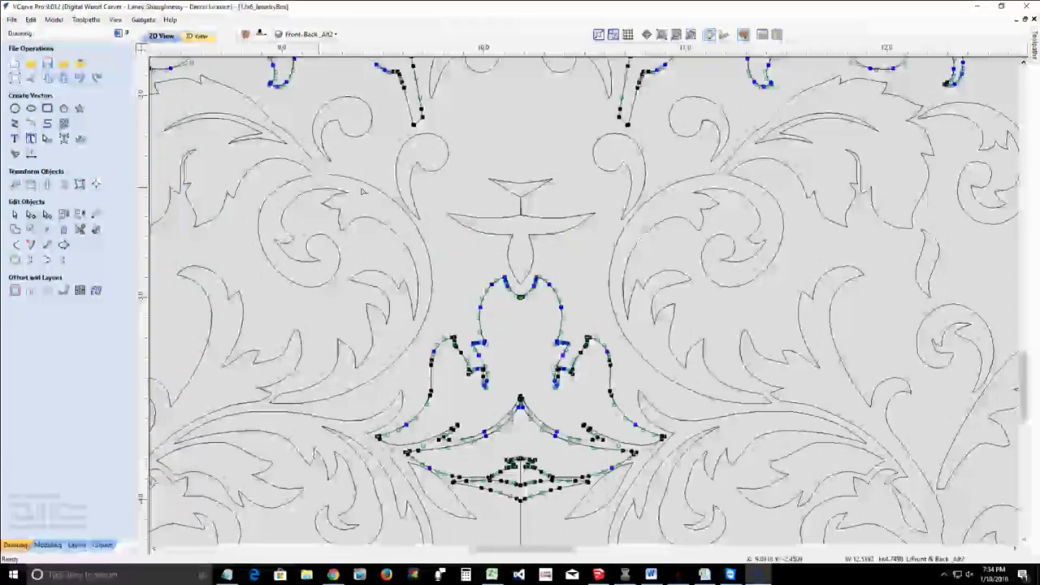
# Step: Cut the upper centre motif vectors at the left and right seam nodes
pyautogui.click(525, 249)
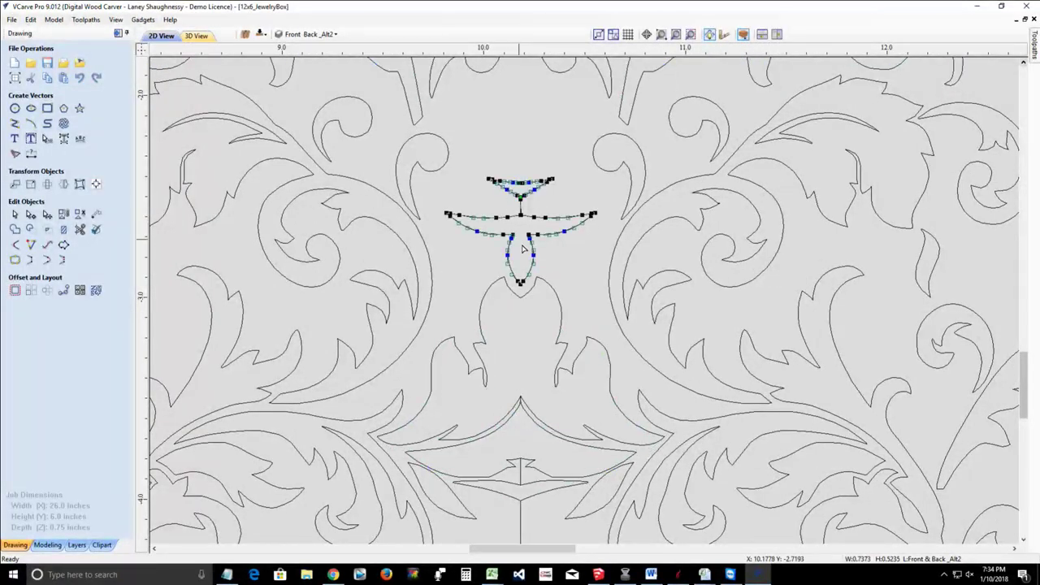
pyautogui.scroll(8, 522, 249)
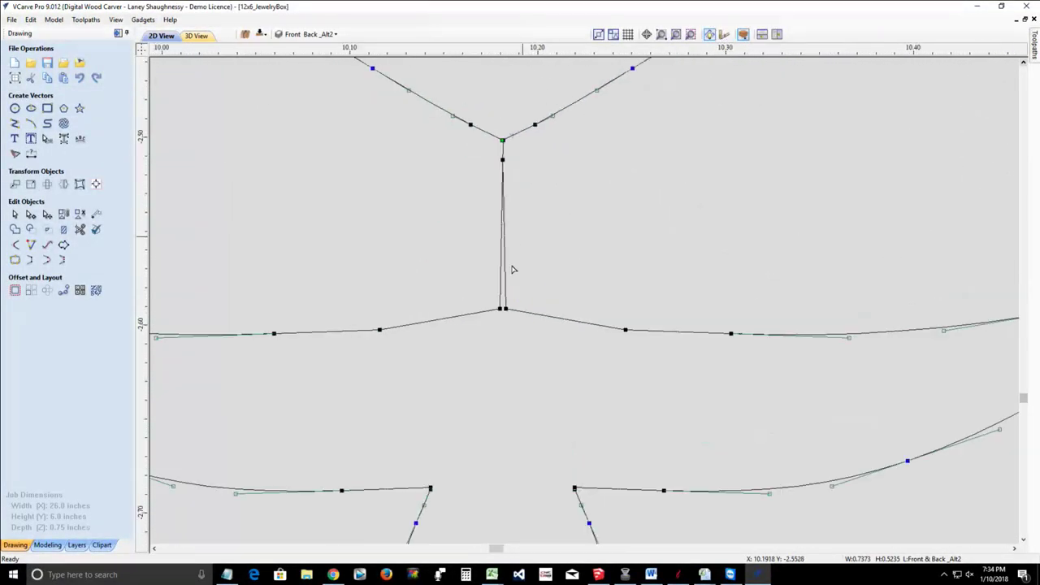
pyautogui.scroll(5, 500, 340)
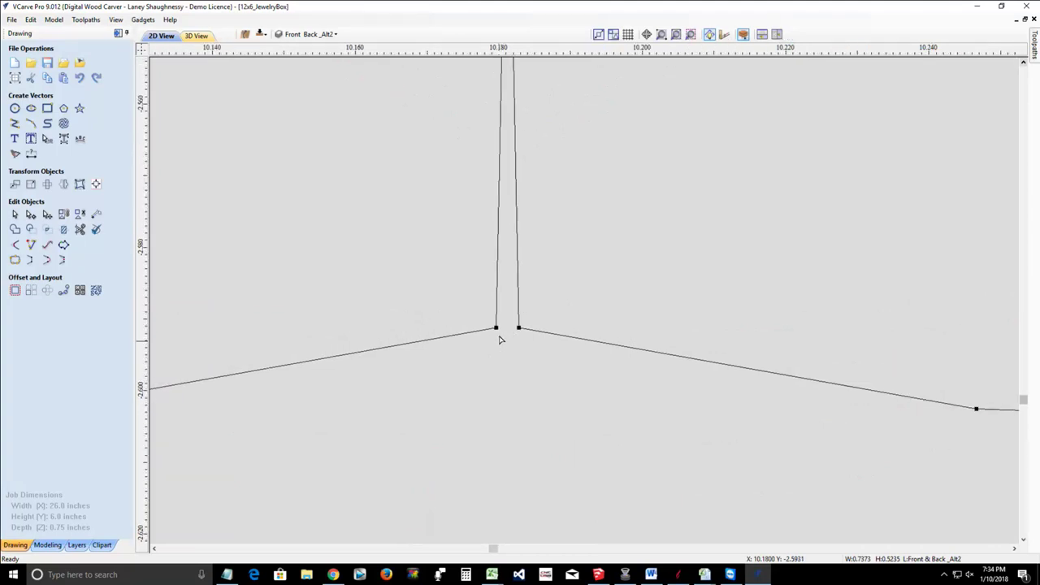
pyautogui.scroll(3, 500, 340)
pyautogui.rightClick(495, 321)
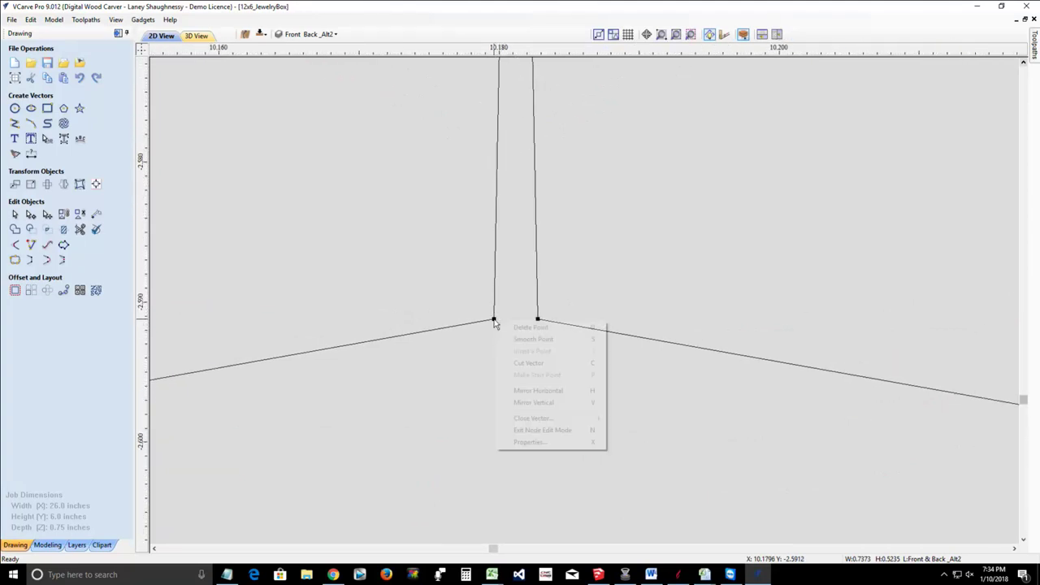
pyautogui.click(508, 364)
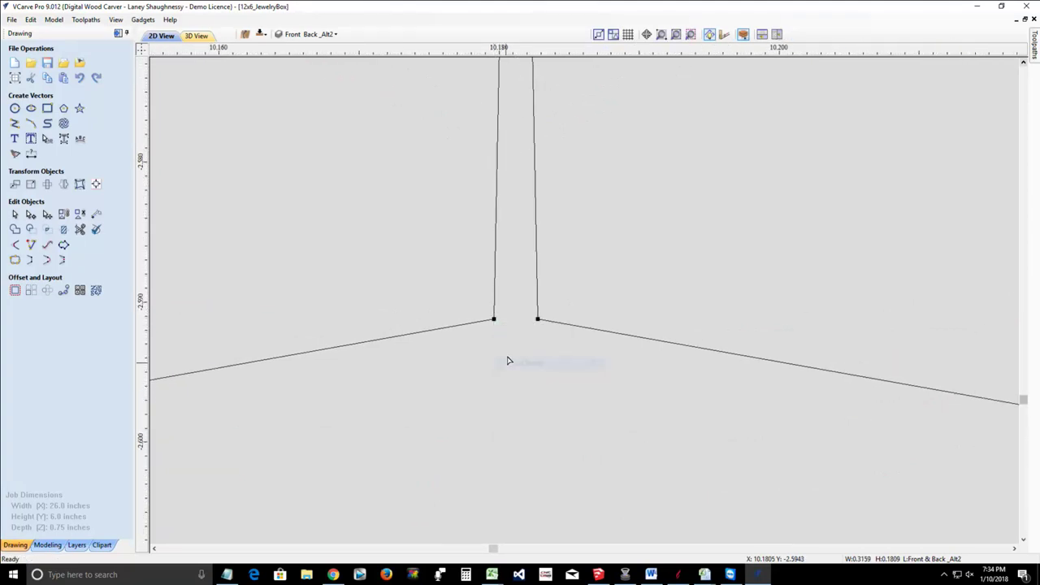
pyautogui.rightClick(536, 320)
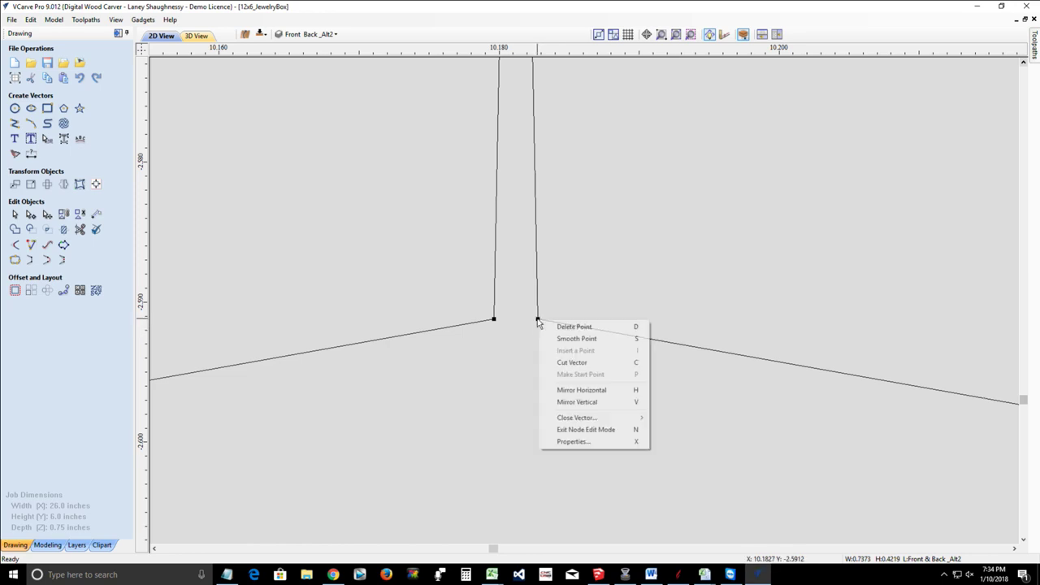
pyautogui.click(560, 362)
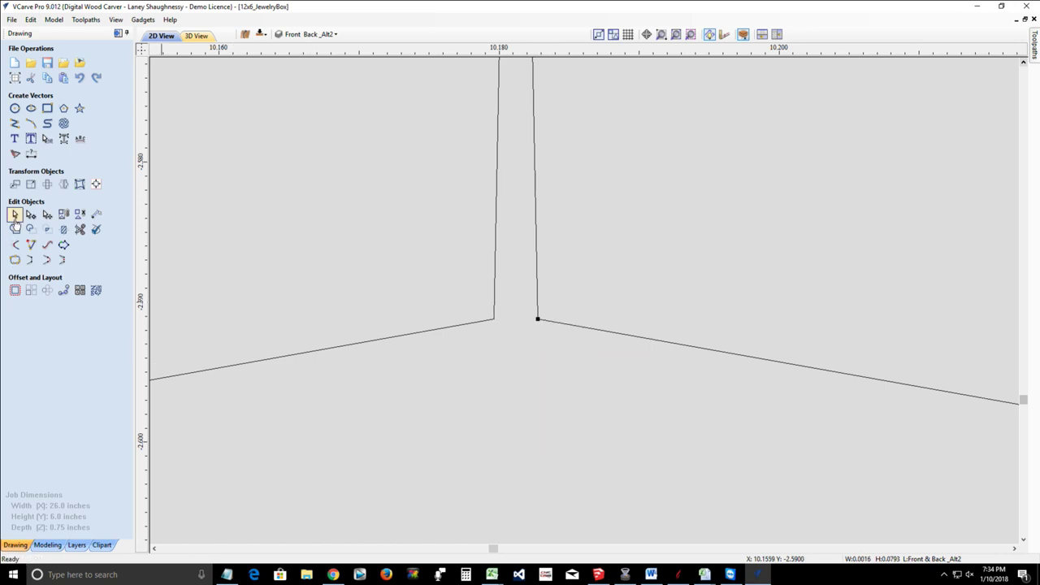
pyautogui.click(15, 215)
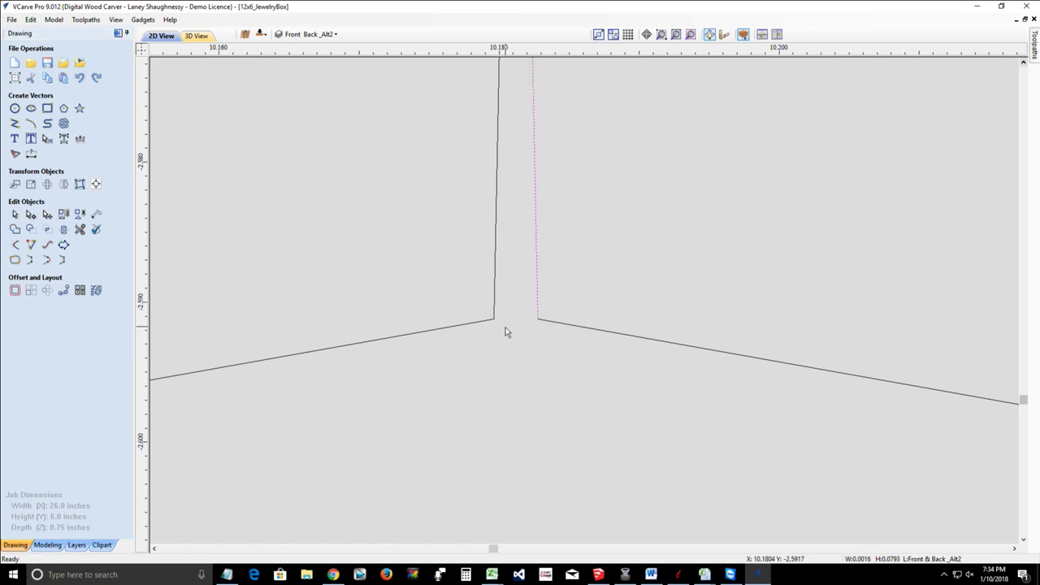
# Step: Select the vertical centre seam line and cut it at the top apex node
pyautogui.click(505, 328)
pyautogui.scroll(-3, 504, 302)
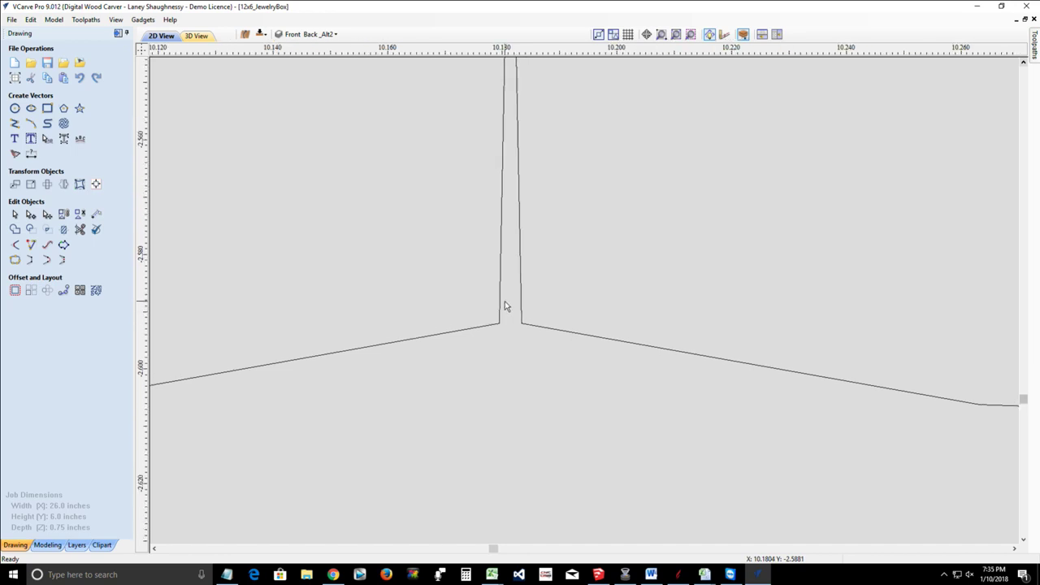
pyautogui.click(504, 294)
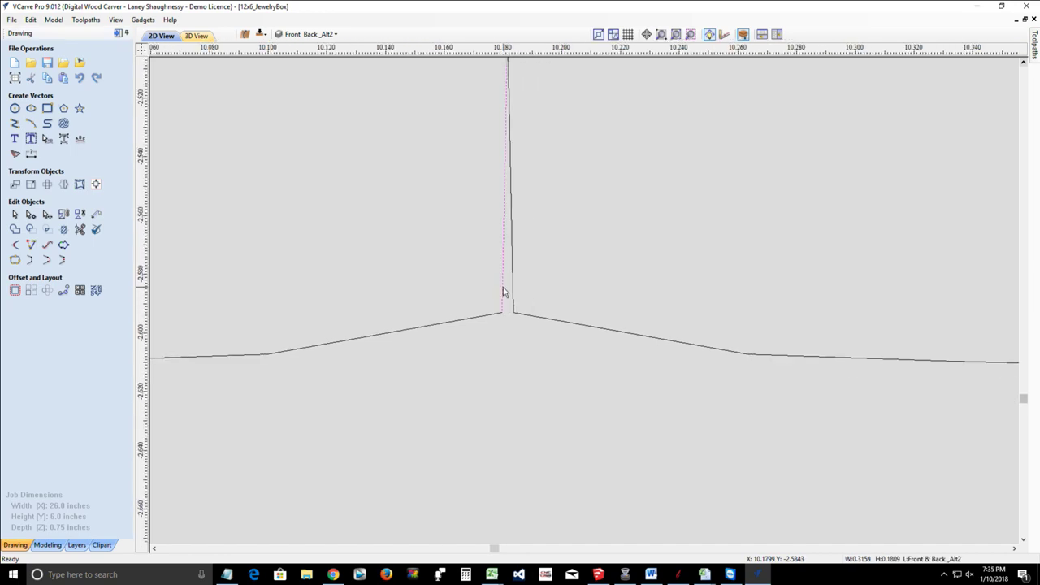
pyautogui.scroll(-2, 504, 293)
pyautogui.scroll(2, 504, 292)
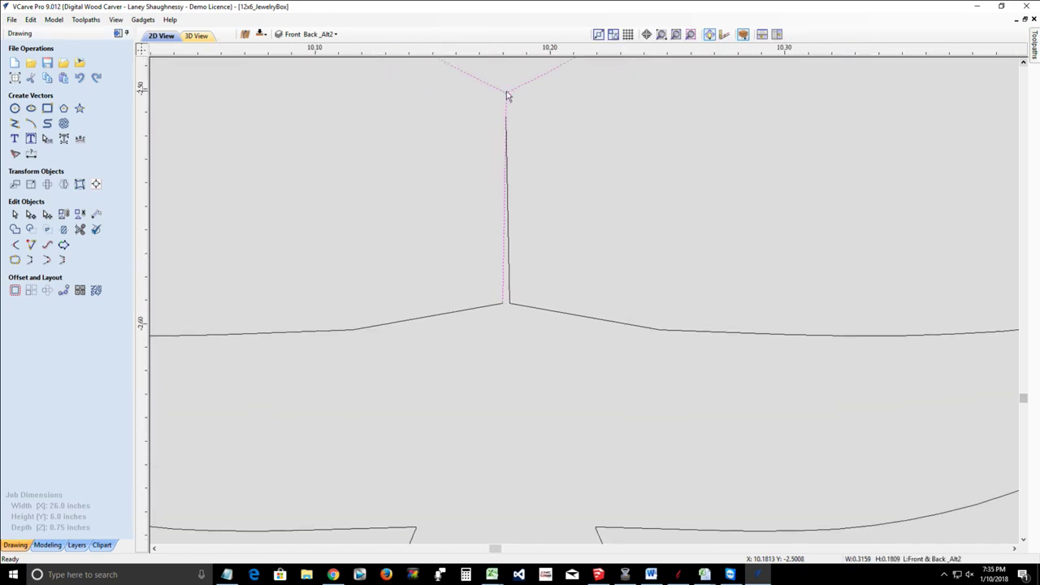
pyautogui.scroll(3, 508, 95)
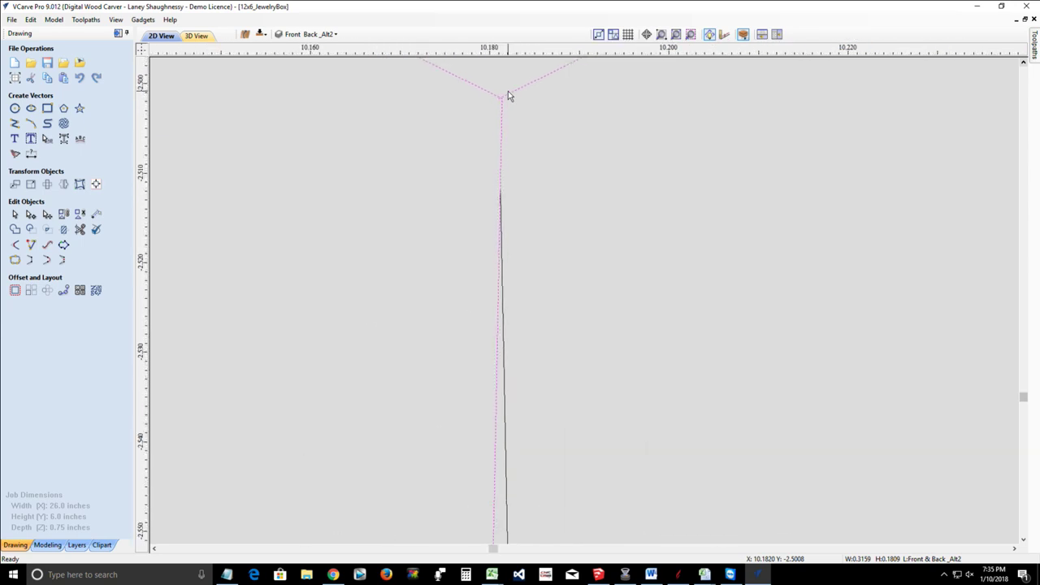
pyautogui.scroll(2, 507, 96)
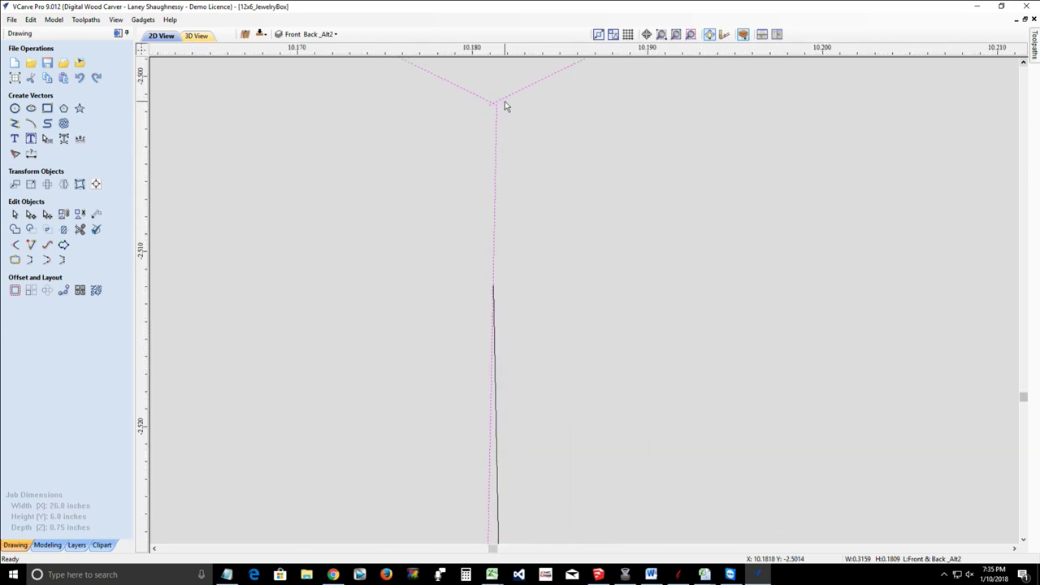
pyautogui.click(30, 215)
pyautogui.scroll(2, 504, 103)
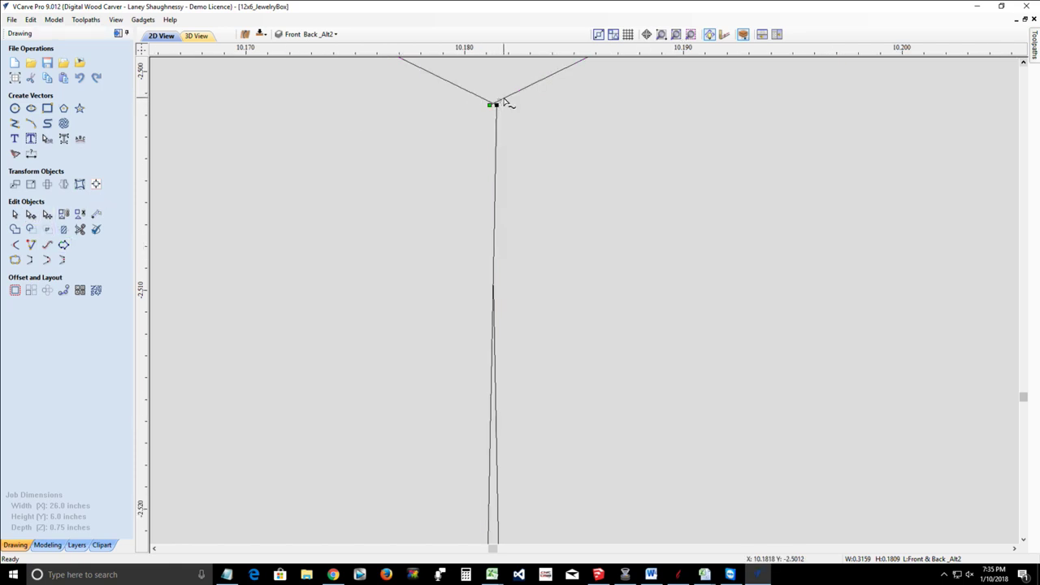
pyautogui.scroll(2, 505, 100)
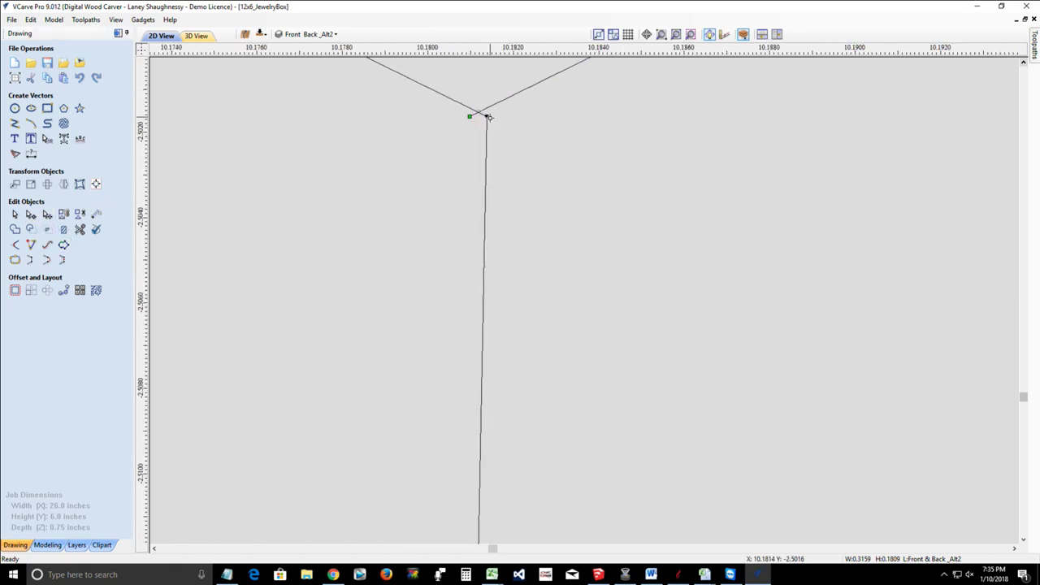
pyautogui.rightClick(488, 115)
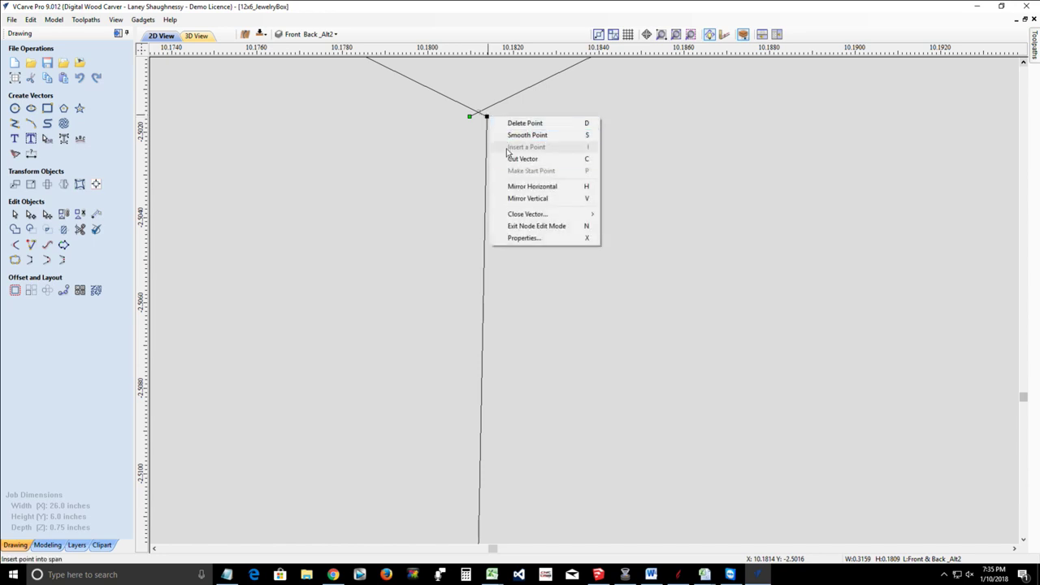
pyautogui.click(511, 158)
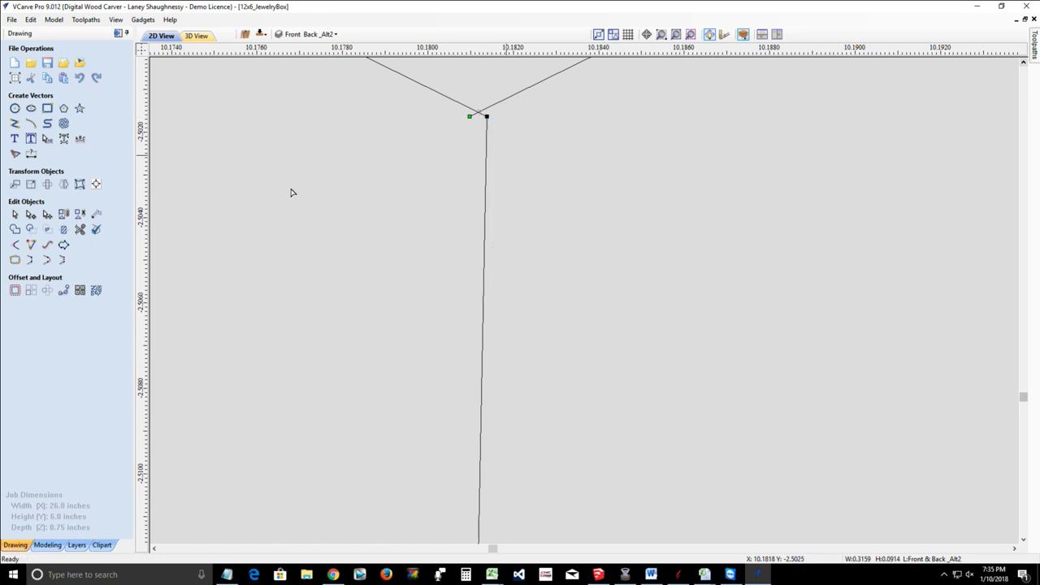
pyautogui.click(15, 214)
pyautogui.scroll(-3, 428, 188)
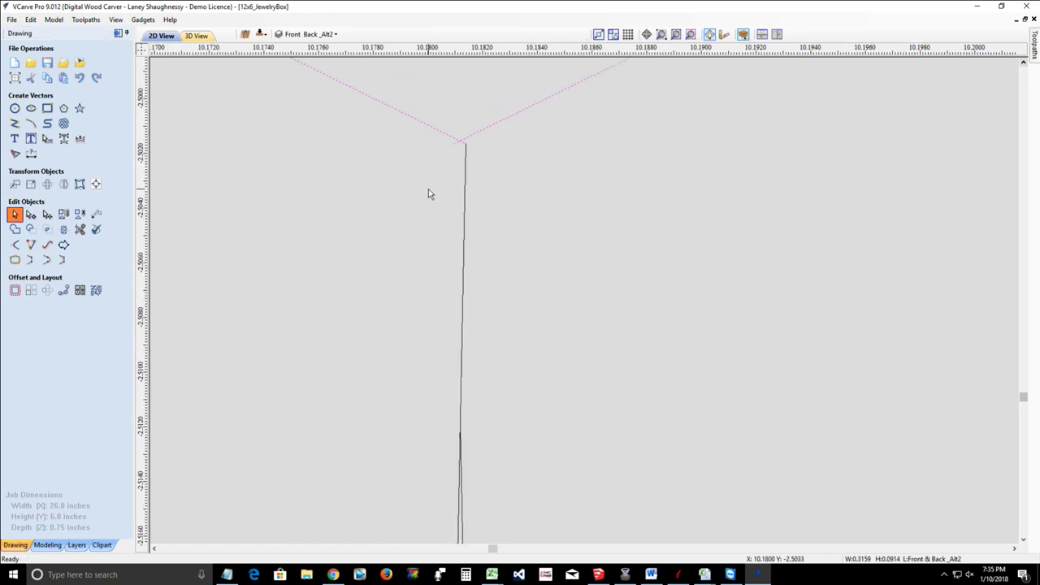
# Step: Delete the upper vertical seam line and select the lower seam line
pyautogui.click(456, 276)
pyautogui.press('Delete')
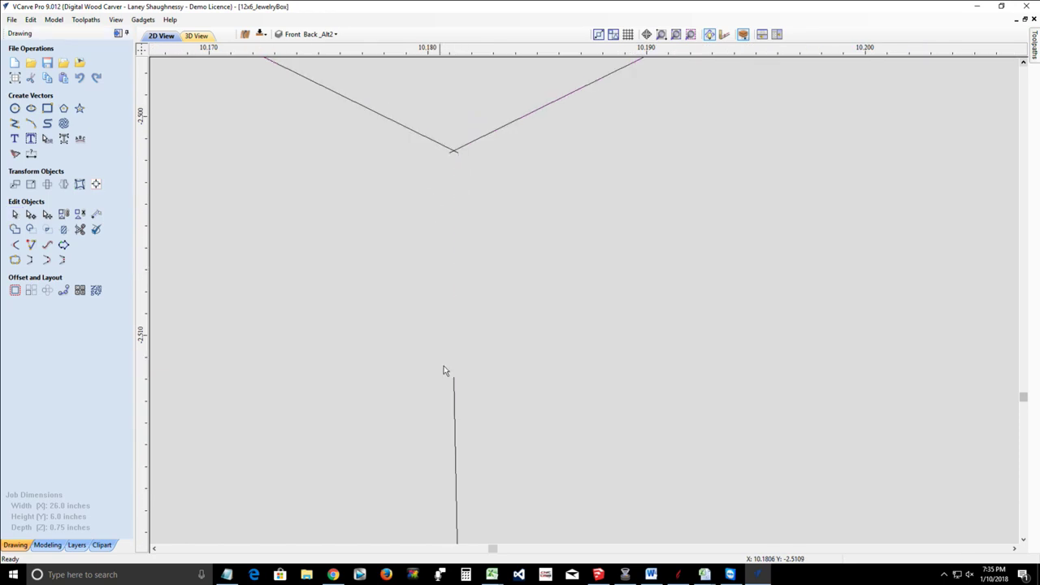
pyautogui.click(456, 415)
pyautogui.click(456, 415)
# Step: Trim the crossing tips at the V-shaped apex with Interactive Vector Trim
pyautogui.click(79, 230)
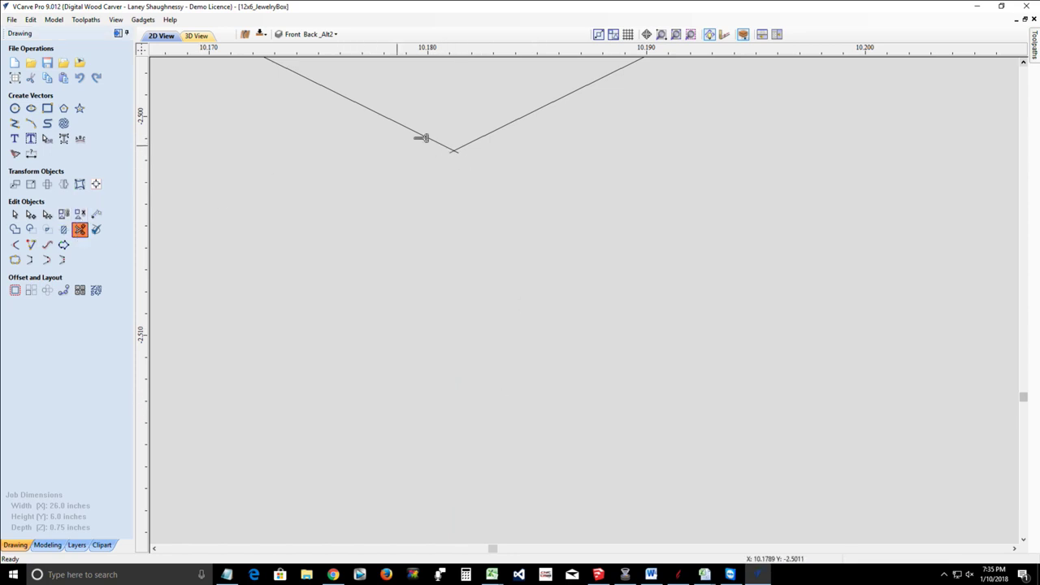
pyautogui.scroll(3, 460, 139)
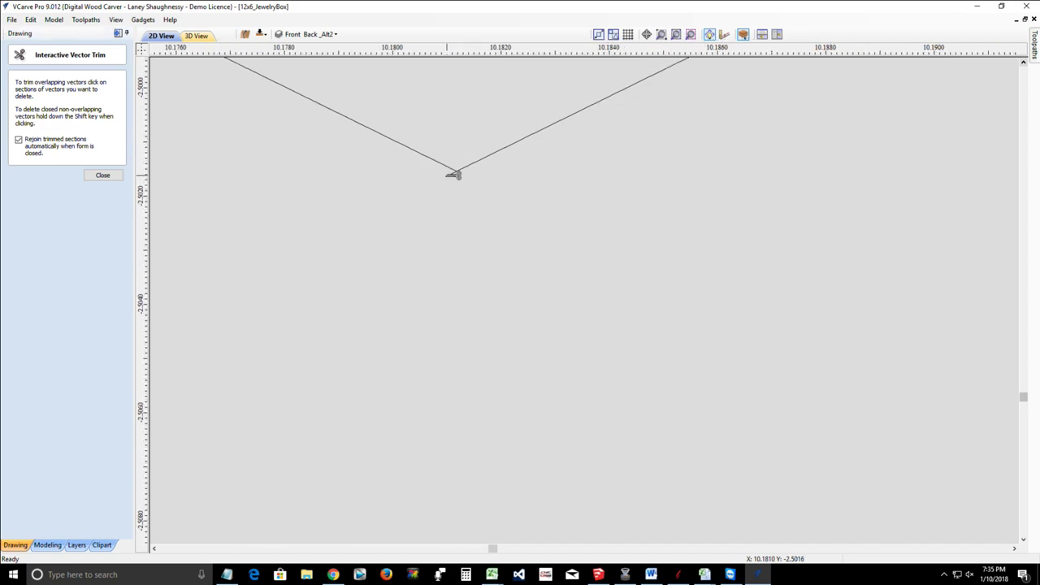
pyautogui.click(91, 176)
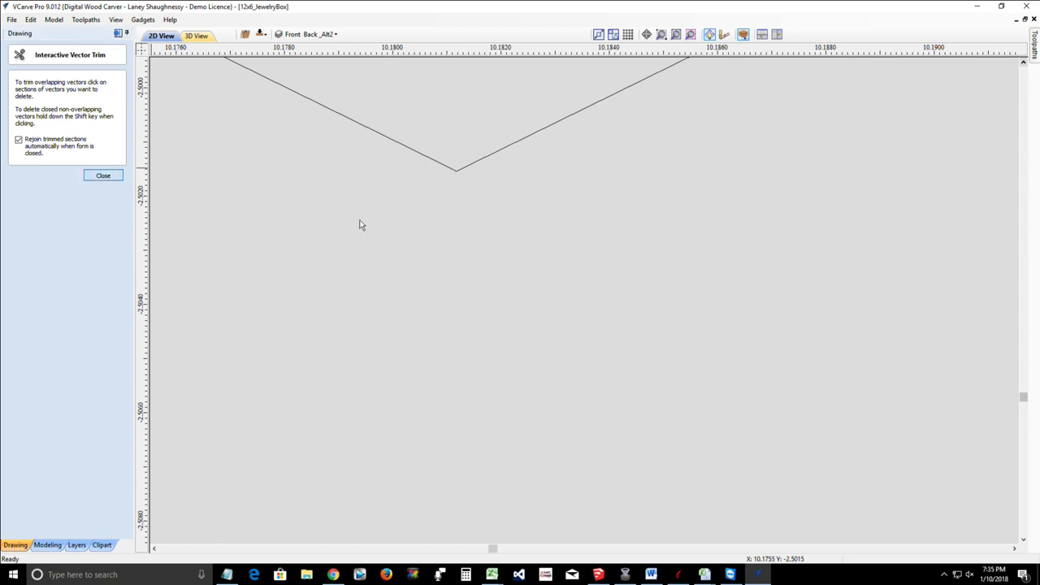
pyautogui.scroll(-5, 495, 241)
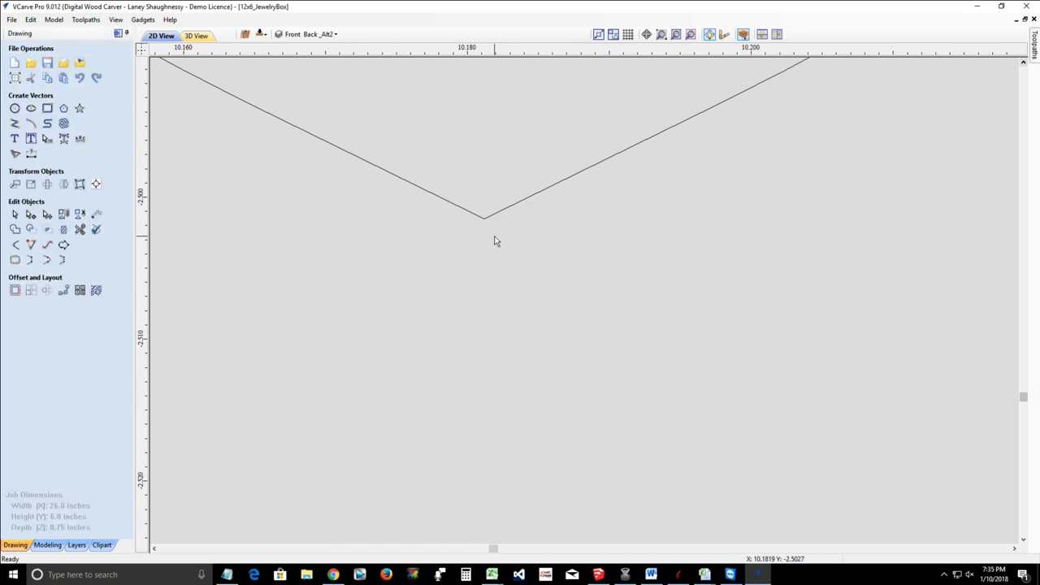
# Step: Join the two lower curve halves, undo, then rejoin them with the other join tool into one peaked vector
pyautogui.scroll(-3, 495, 242)
pyautogui.scroll(-3, 495, 241)
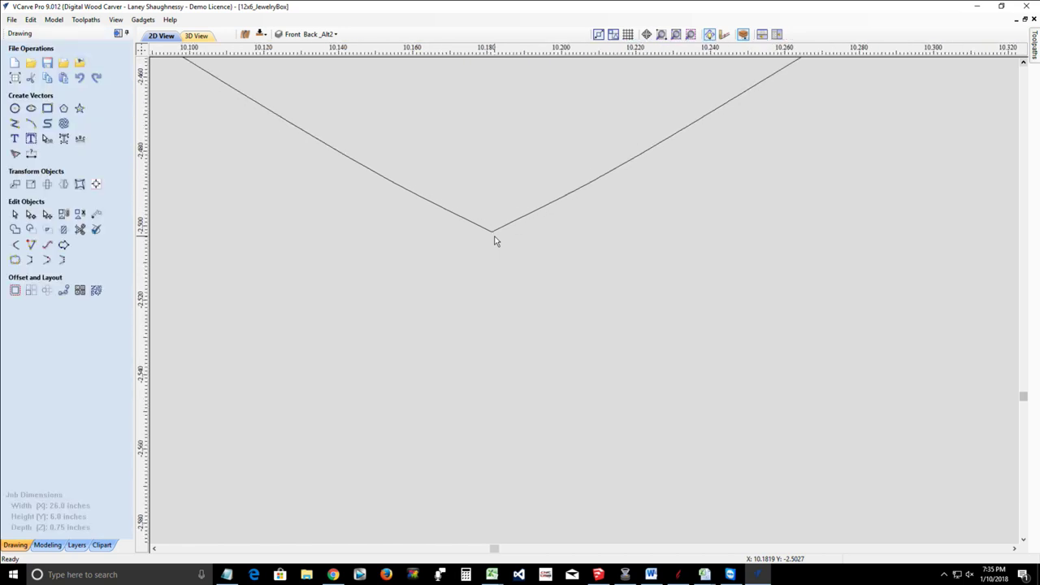
pyautogui.scroll(5, 496, 443)
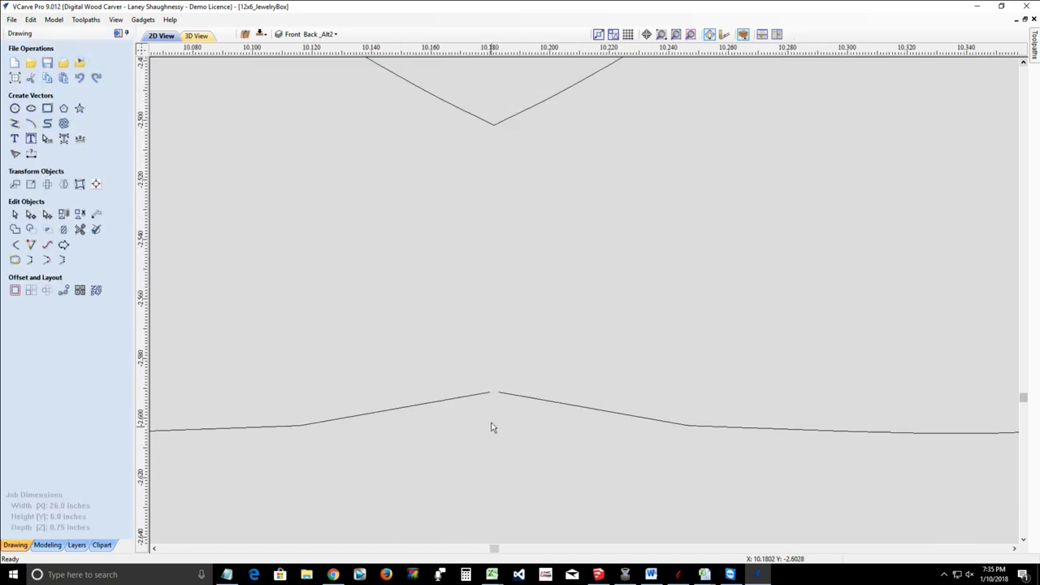
pyautogui.scroll(3, 488, 379)
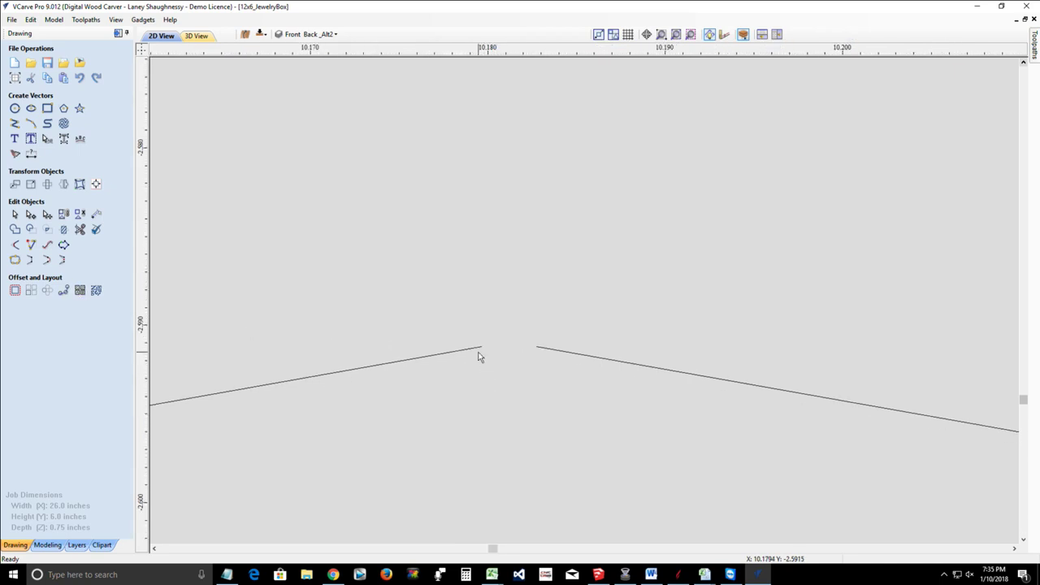
pyautogui.click(478, 352)
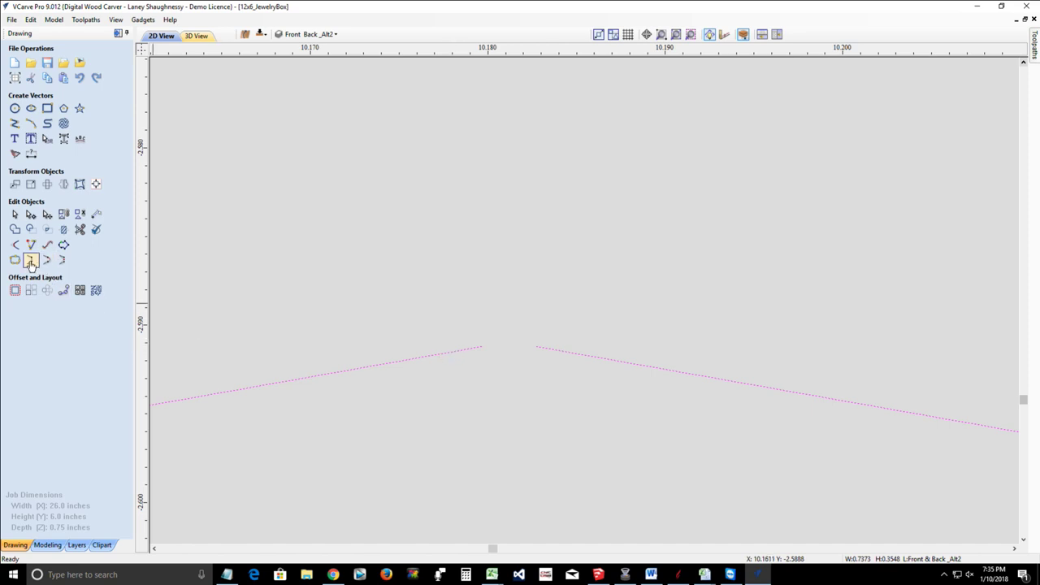
pyautogui.click(30, 260)
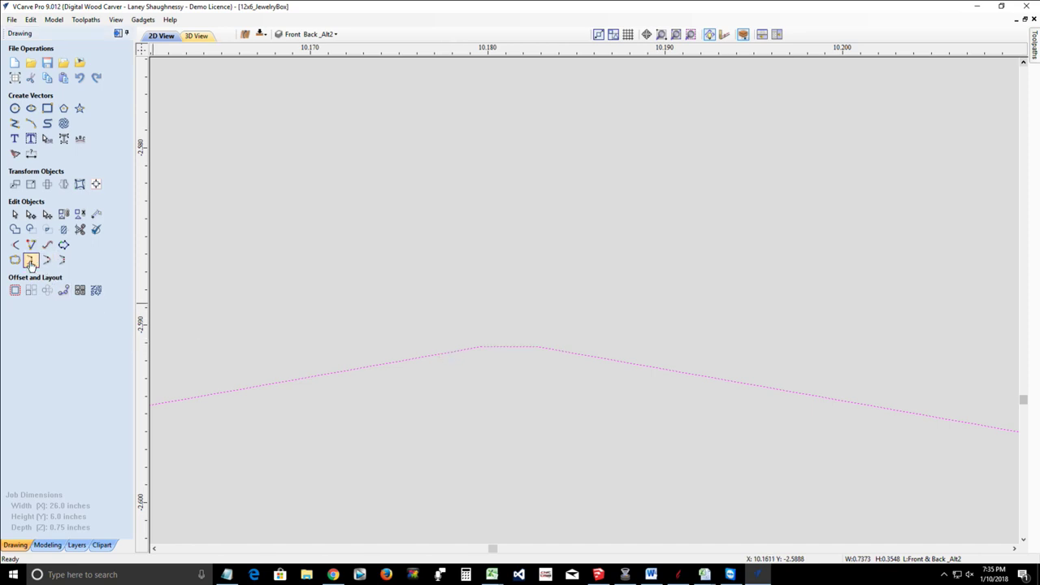
pyautogui.hotkey('ctrl', 'z')
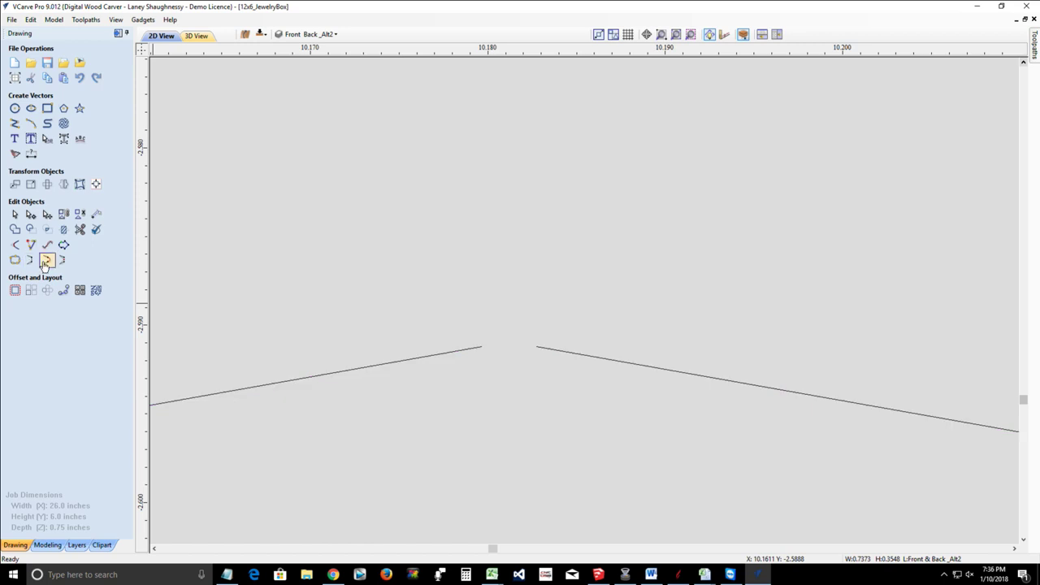
pyautogui.click(399, 360)
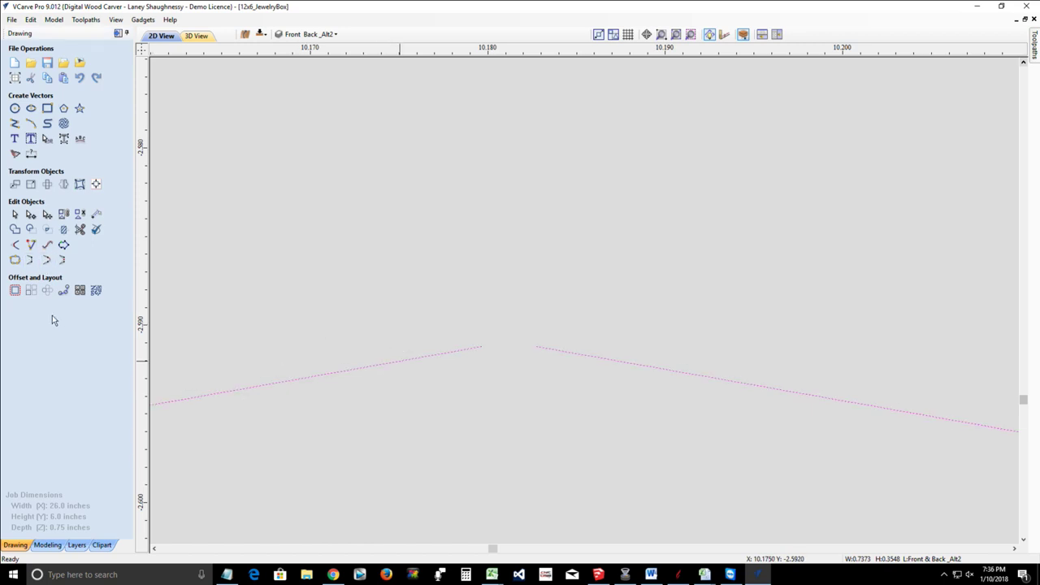
pyautogui.click(46, 259)
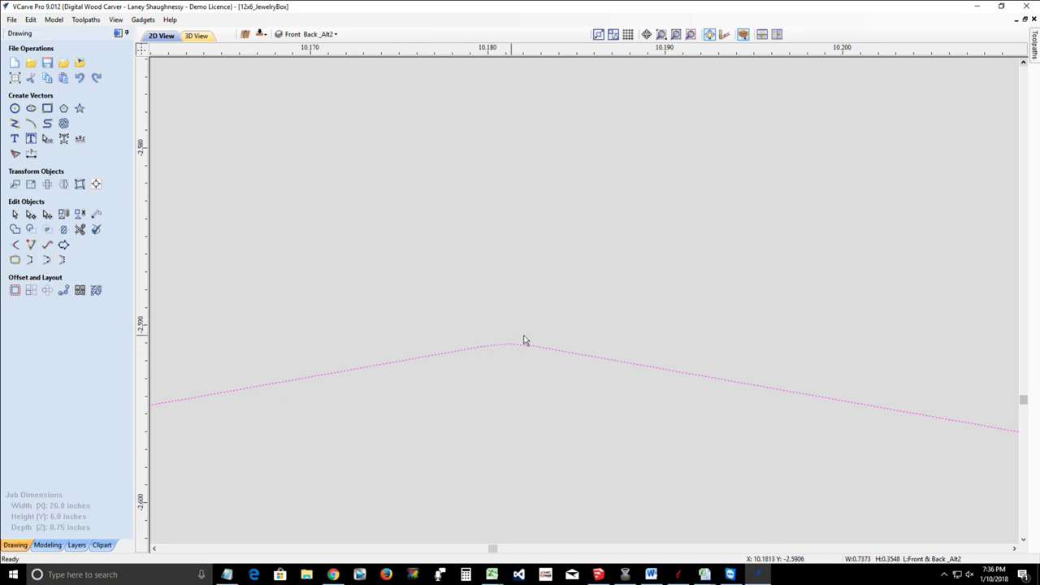
pyautogui.scroll(-1, 559, 437)
pyautogui.scroll(-1, 559, 436)
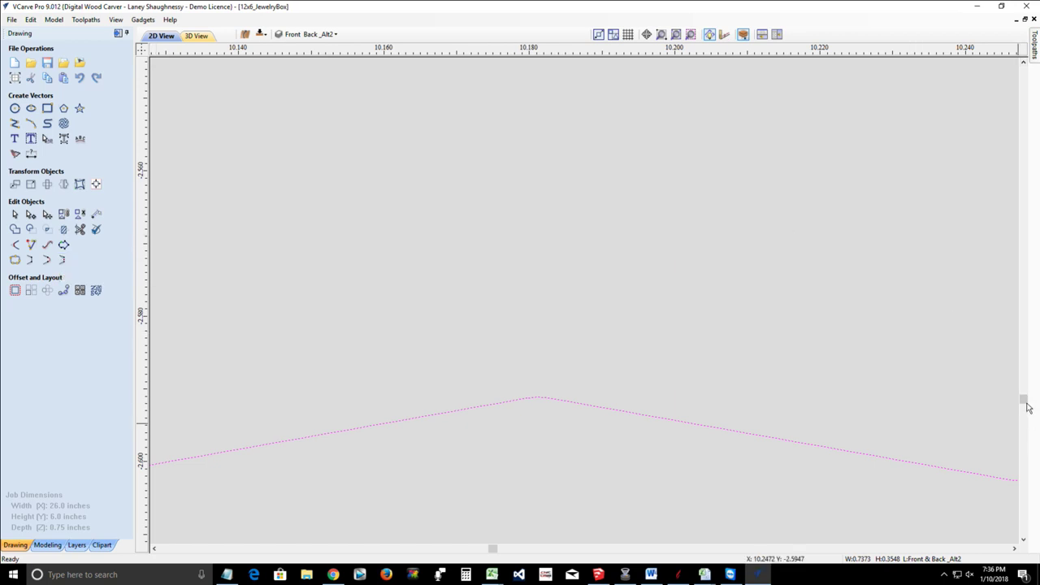
# Step: Fit the whole job in view, then zoom in on the flourish's central peak where its curves meet
pyautogui.moveTo(1026, 406); pyautogui.dragTo(1026, 410)
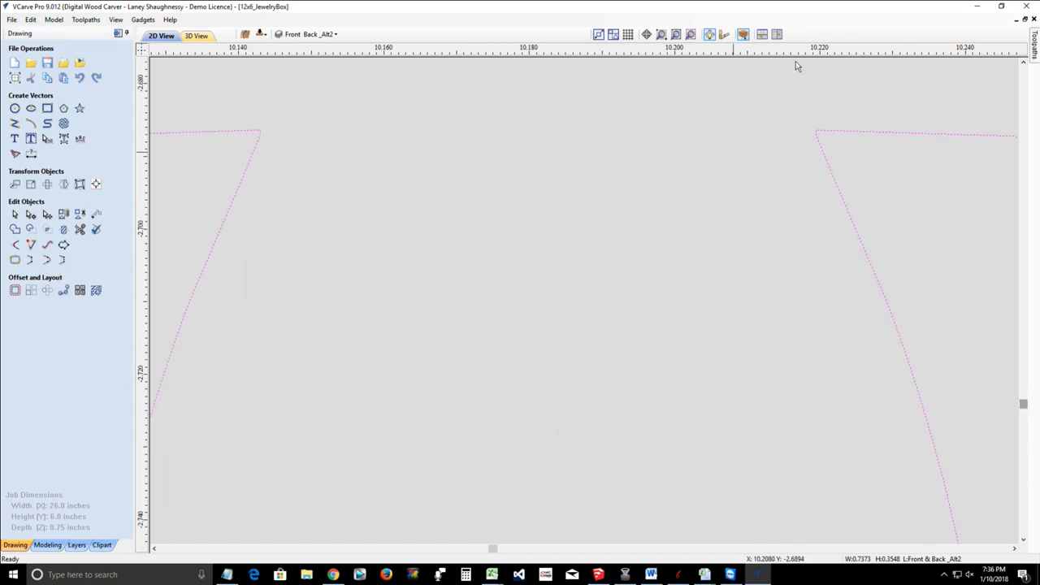
pyautogui.click(675, 35)
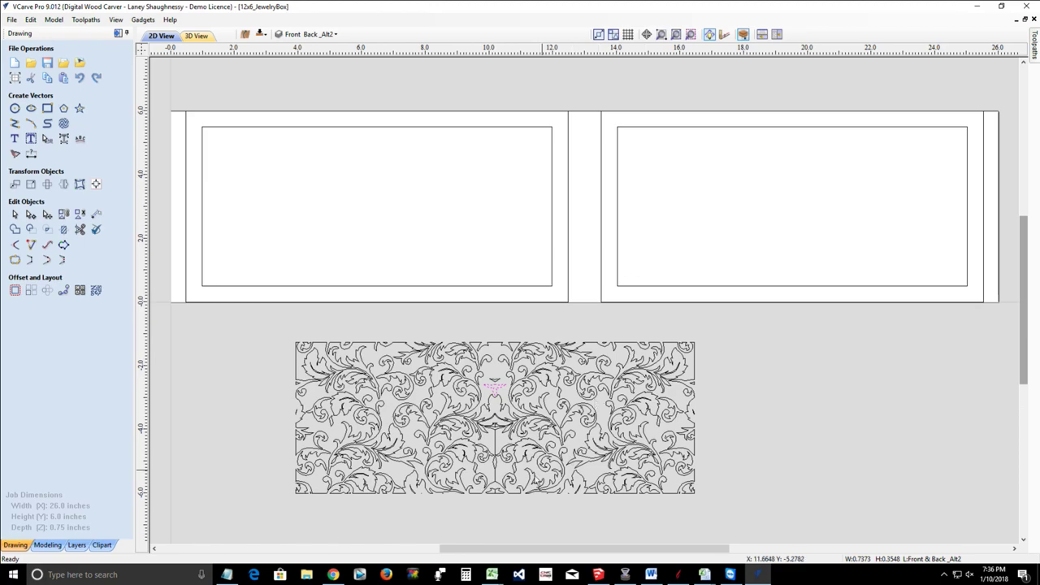
pyautogui.scroll(6, 504, 424)
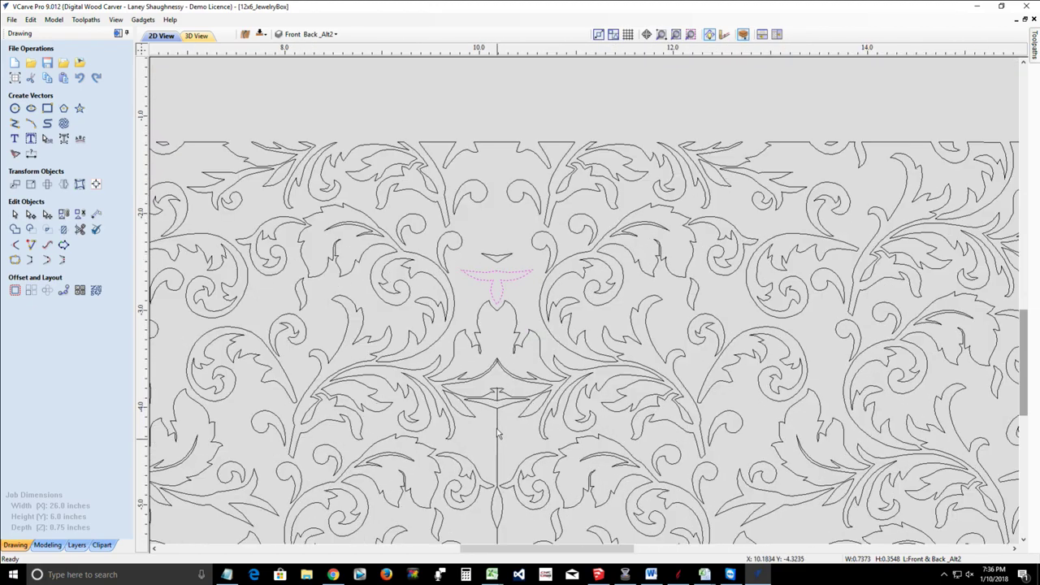
pyautogui.scroll(-4, 520, 375)
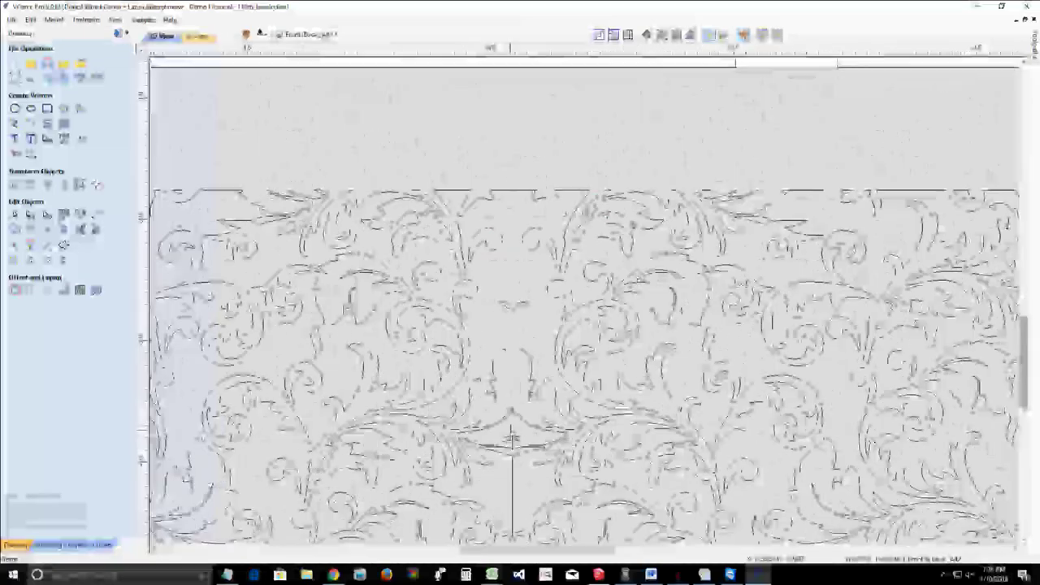
pyautogui.scroll(6, 518, 376)
pyautogui.scroll(8, 518, 376)
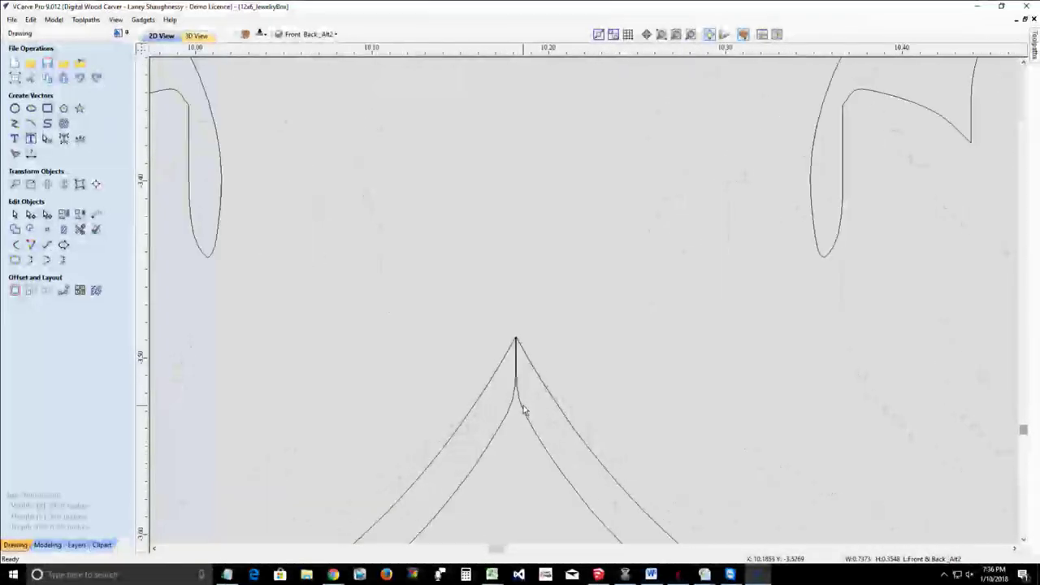
pyautogui.scroll(3, 516, 341)
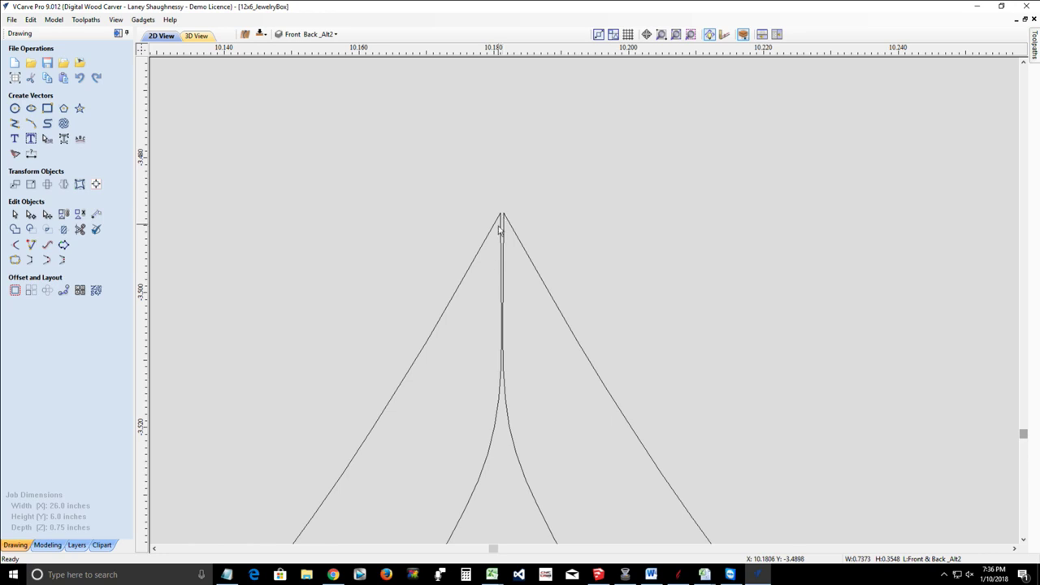
pyautogui.scroll(-1, 501, 406)
pyautogui.scroll(-2, 501, 406)
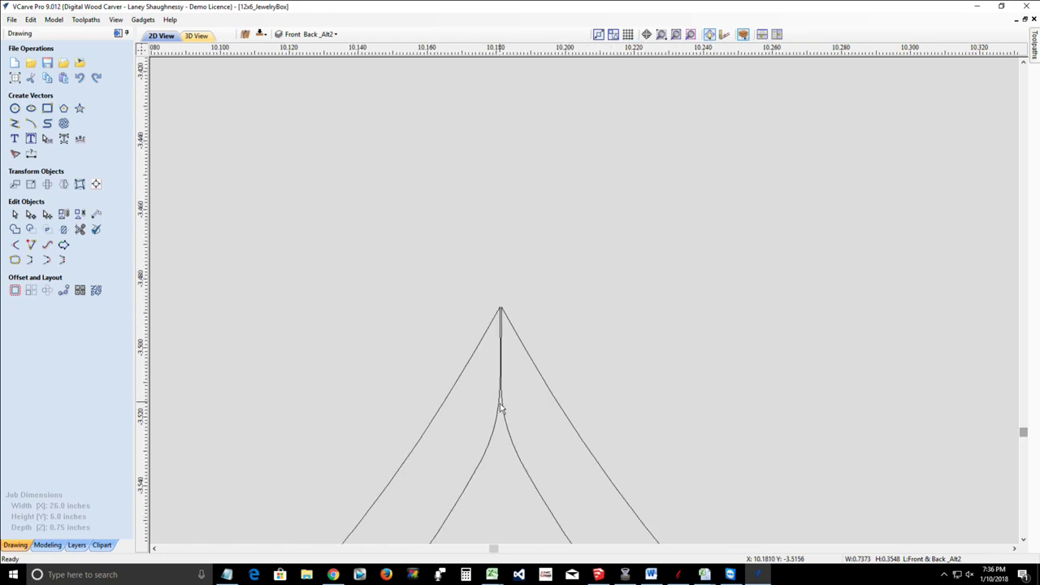
pyautogui.scroll(-1, 501, 408)
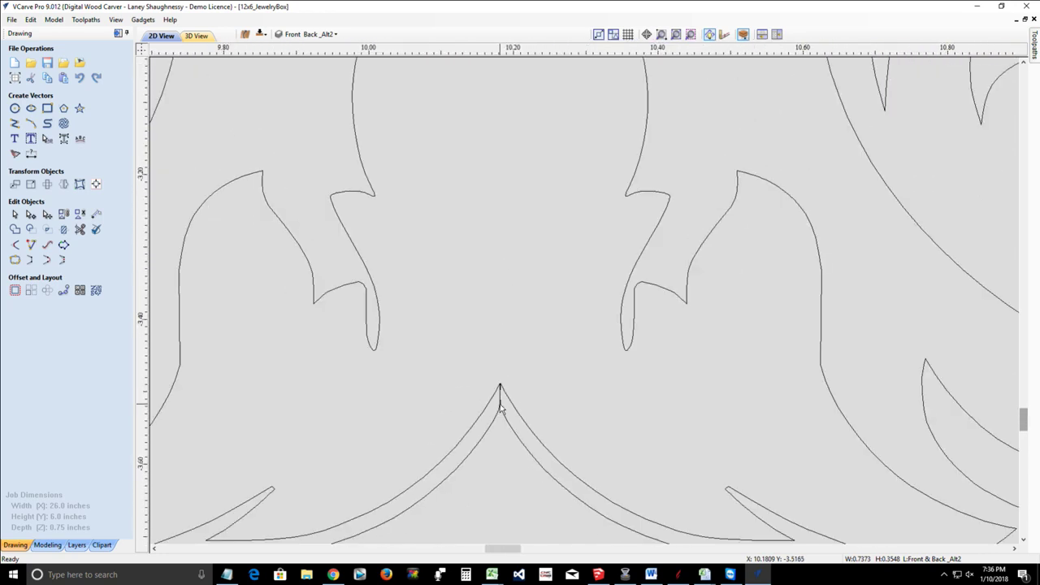
pyautogui.scroll(4, 500, 410)
pyautogui.scroll(1, 502, 374)
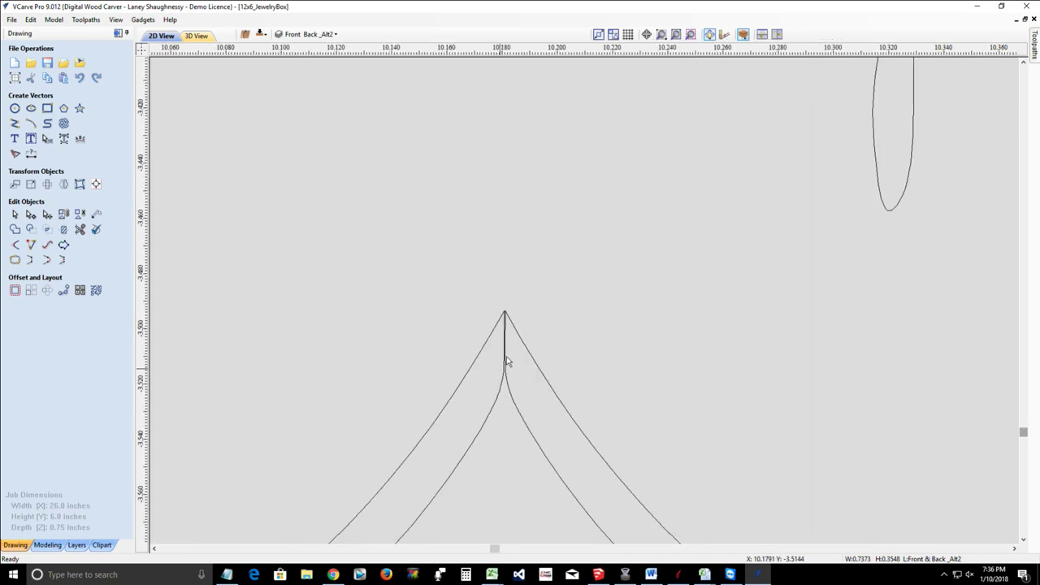
pyautogui.scroll(1, 516, 345)
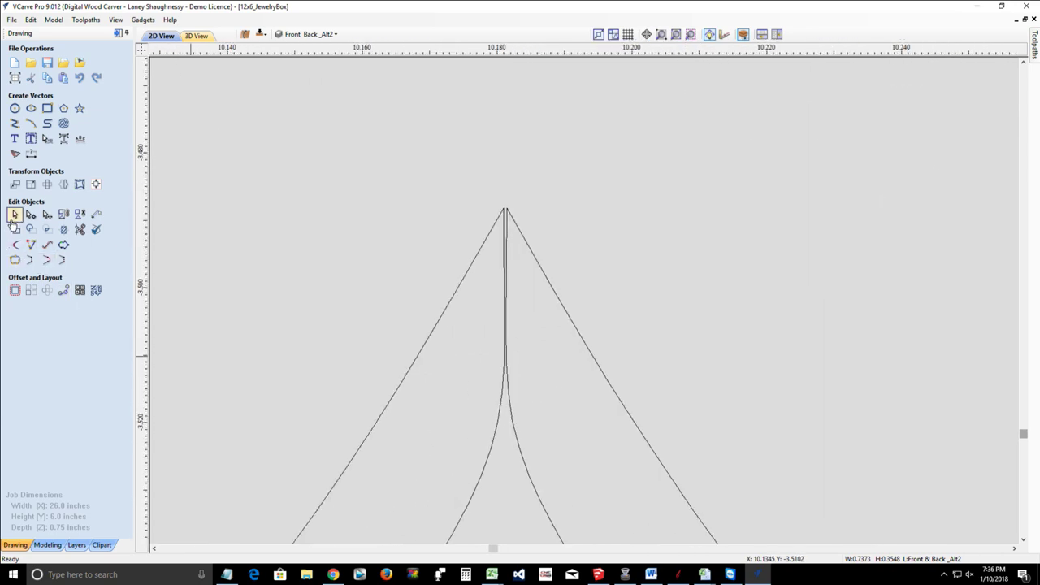
# Step: With Node Editing, cut the central flourish curve at its top node so the peak becomes two lines
pyautogui.click(30, 214)
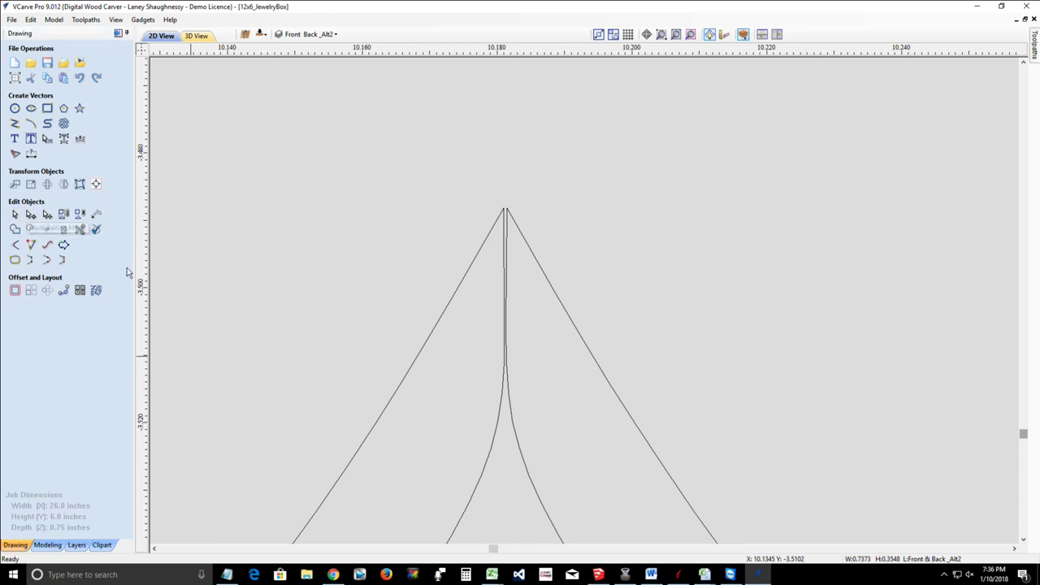
pyautogui.click(504, 387)
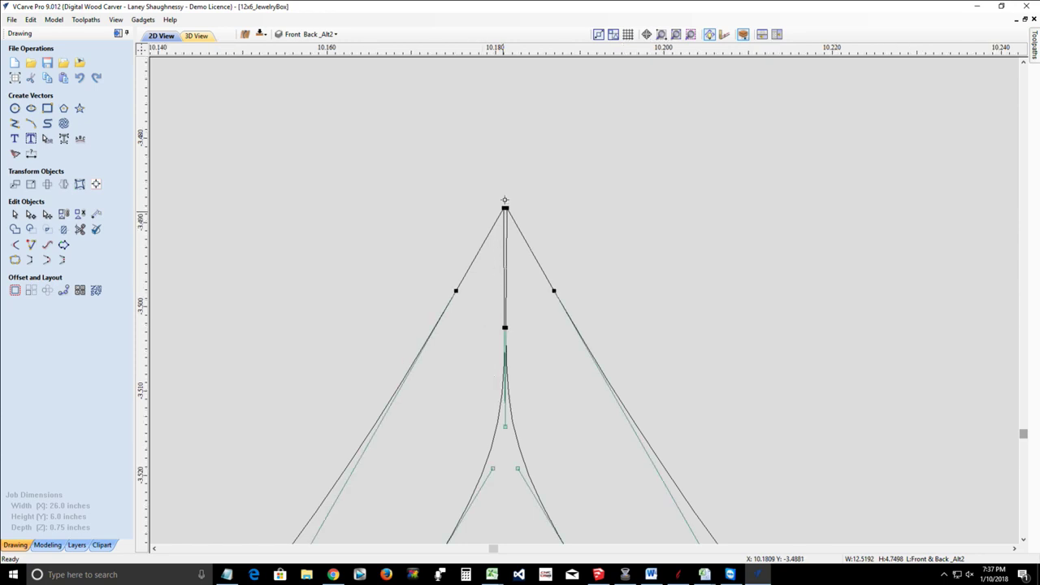
pyautogui.scroll(2, 504, 213)
pyautogui.scroll(1, 501, 204)
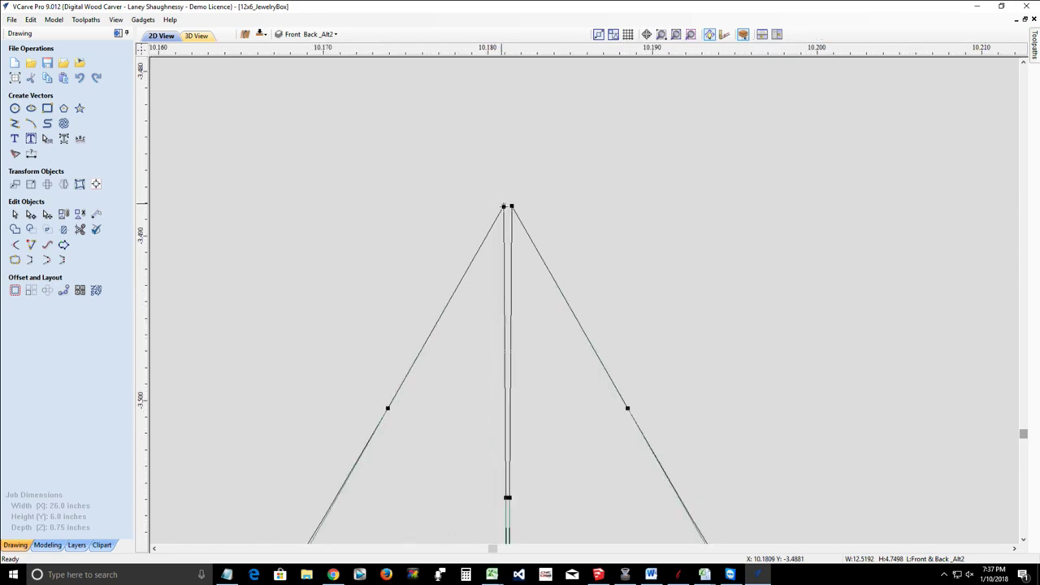
pyautogui.rightClick(504, 206)
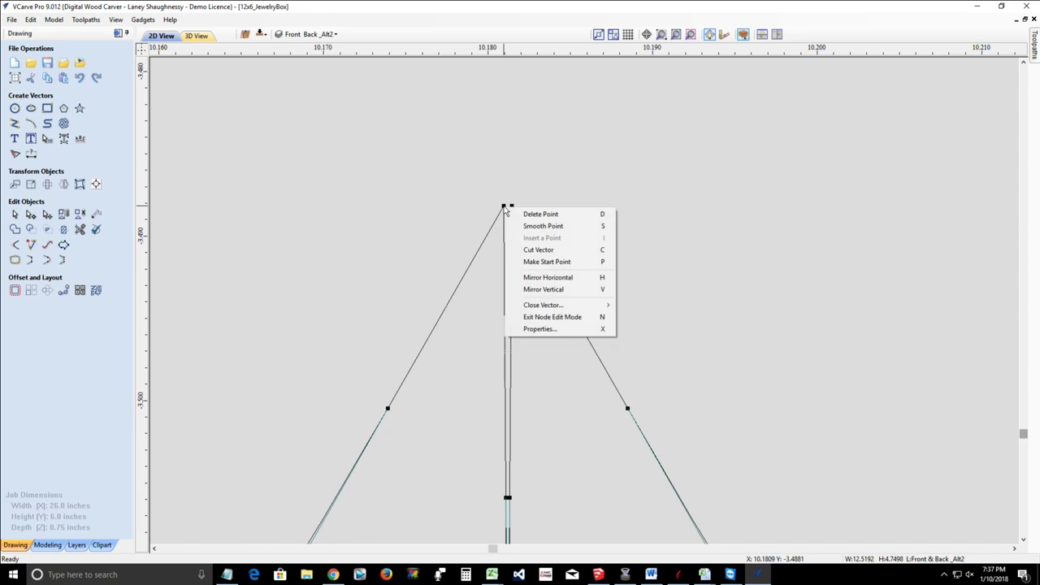
pyautogui.click(533, 251)
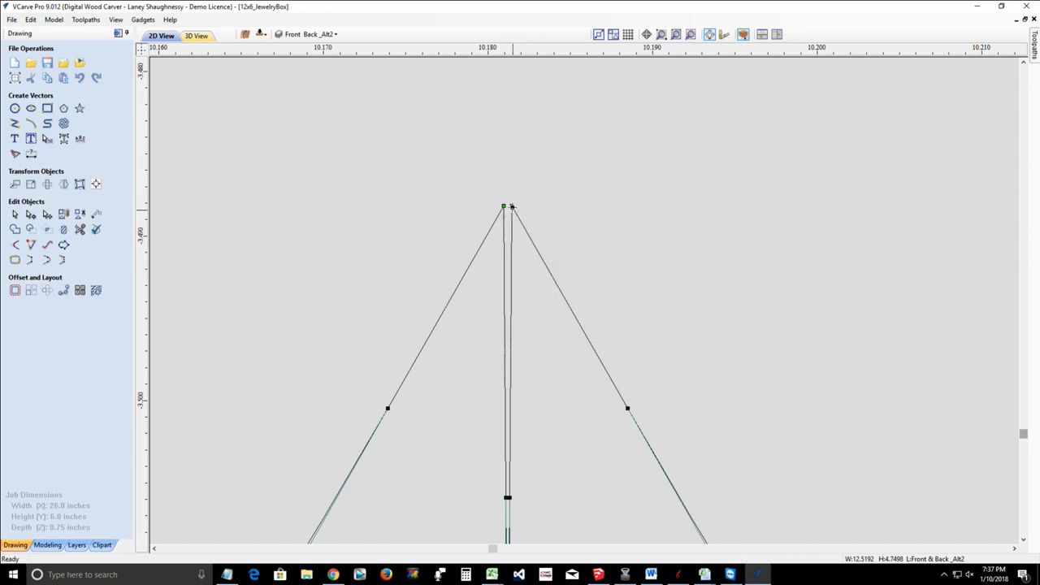
pyautogui.rightClick(512, 207)
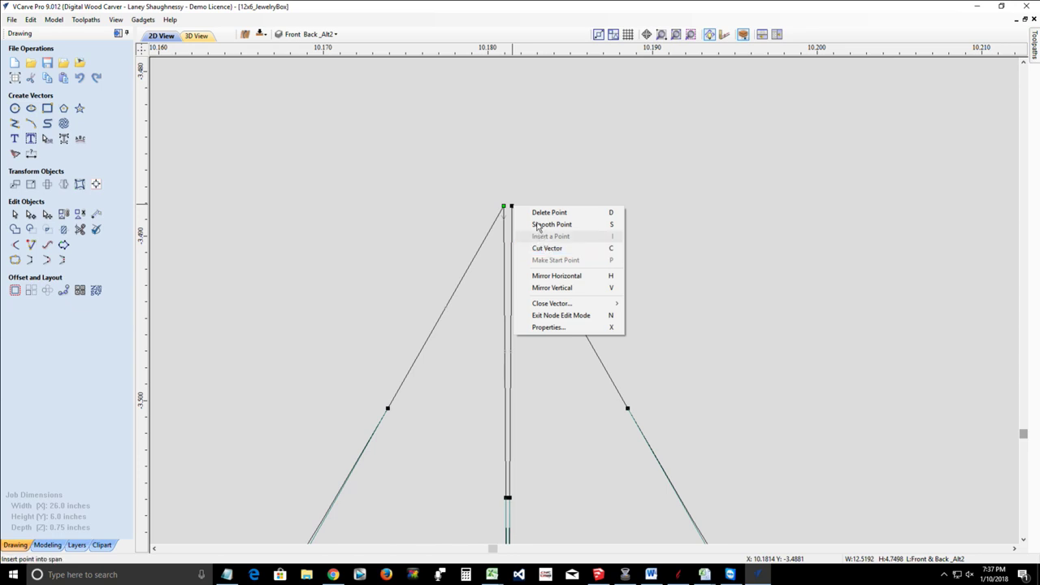
pyautogui.click(529, 188)
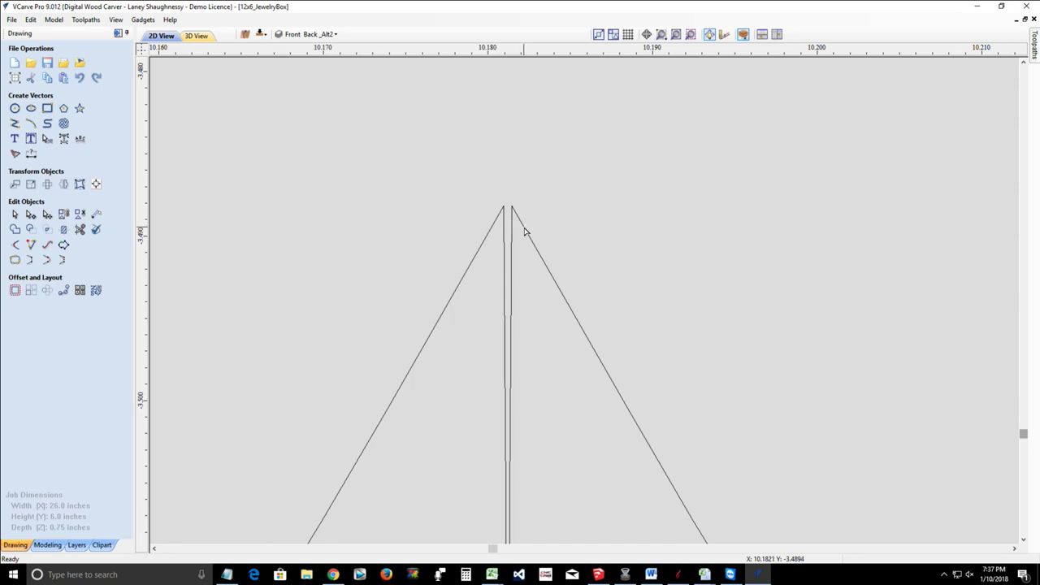
pyautogui.scroll(-2, 525, 232)
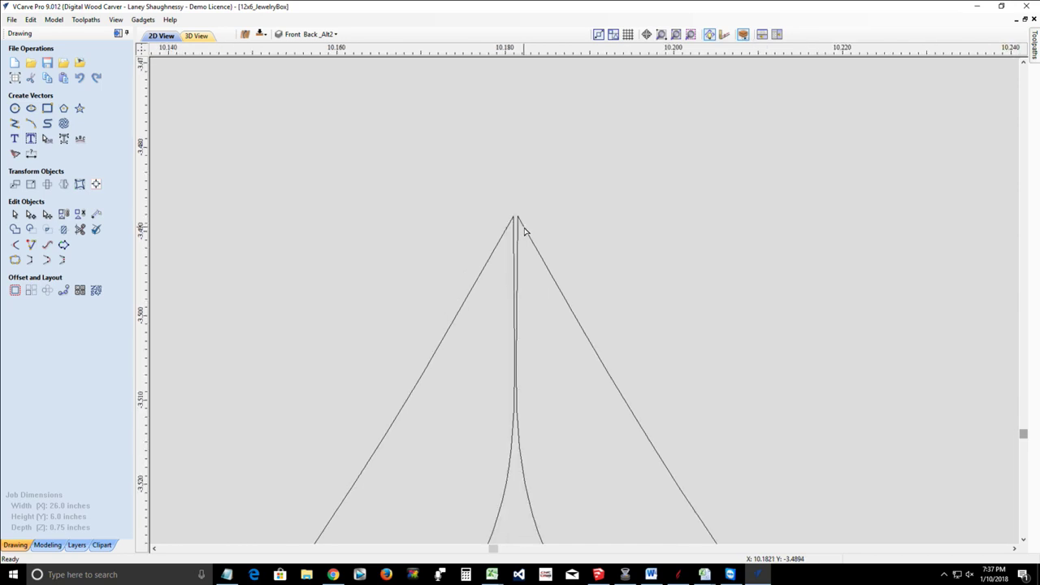
pyautogui.scroll(-2, 525, 231)
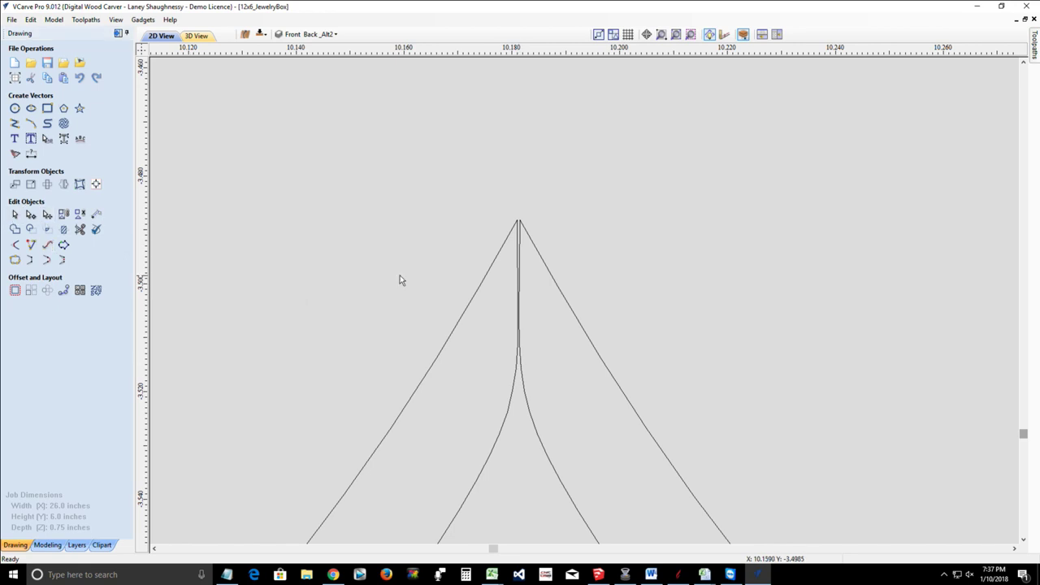
# Step: Show the central curve's nodes and zoom in on the vertical stem at the triangle tip
pyautogui.click(518, 252)
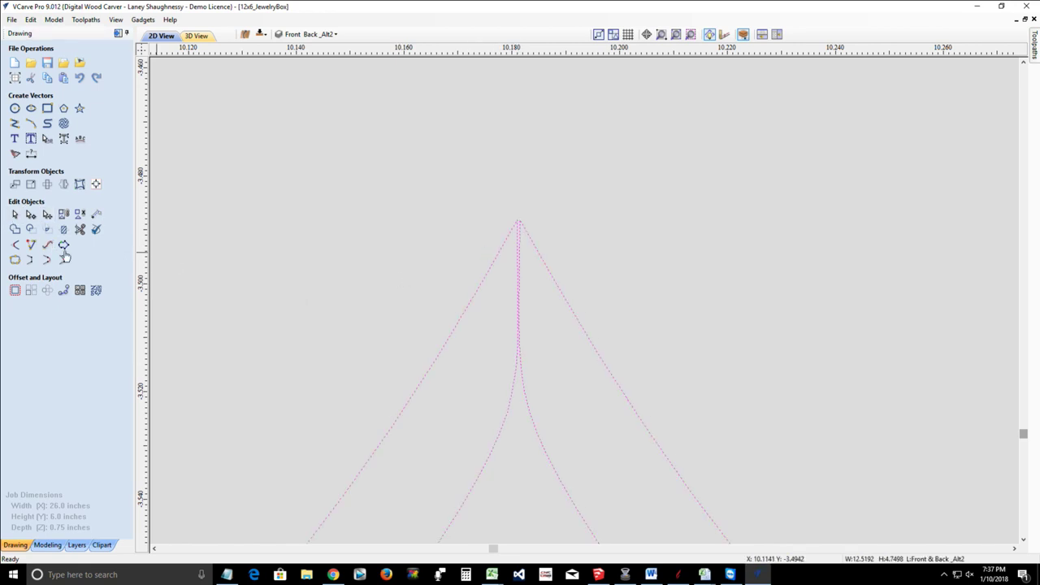
pyautogui.click(31, 214)
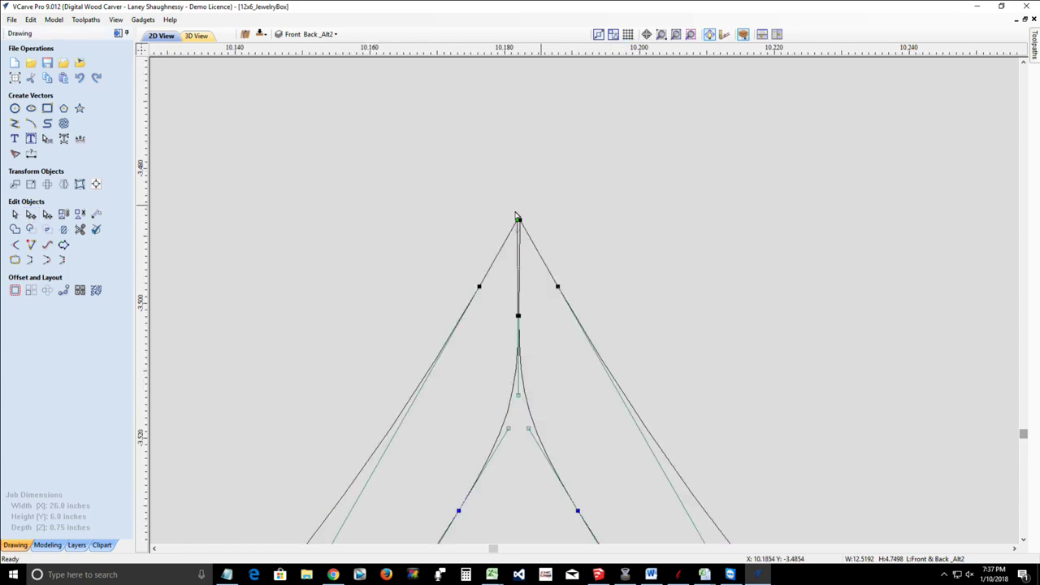
pyautogui.scroll(2, 514, 224)
pyautogui.scroll(2, 512, 231)
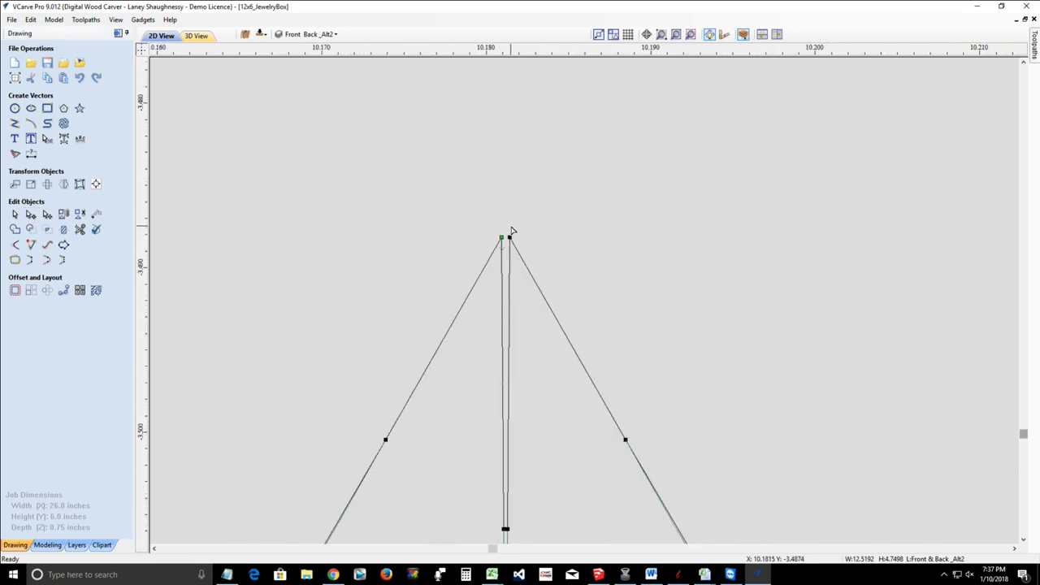
pyautogui.scroll(1, 510, 237)
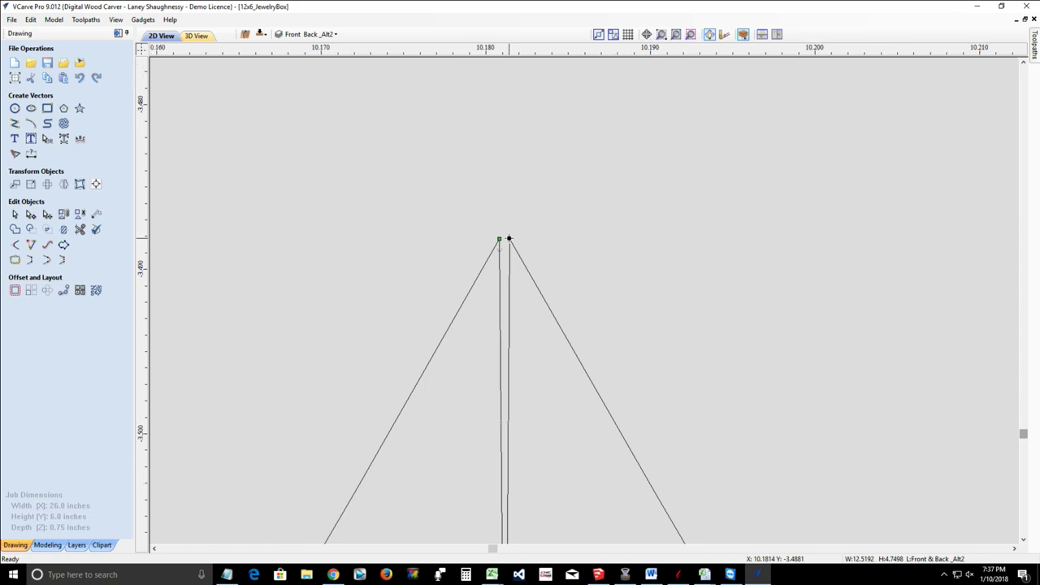
pyautogui.scroll(-3, 509, 239)
pyautogui.scroll(-2, 508, 237)
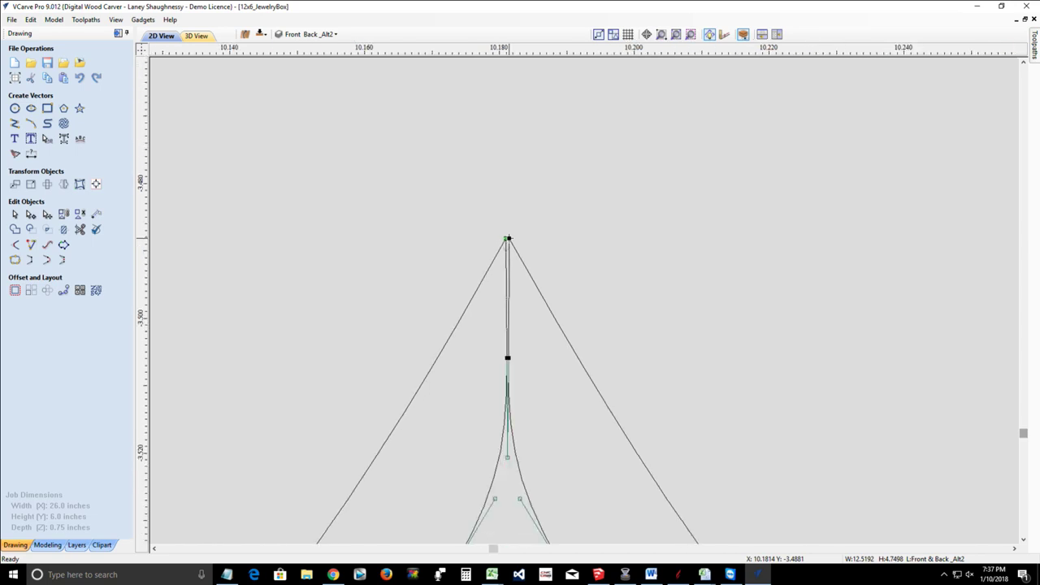
pyautogui.scroll(1, 515, 435)
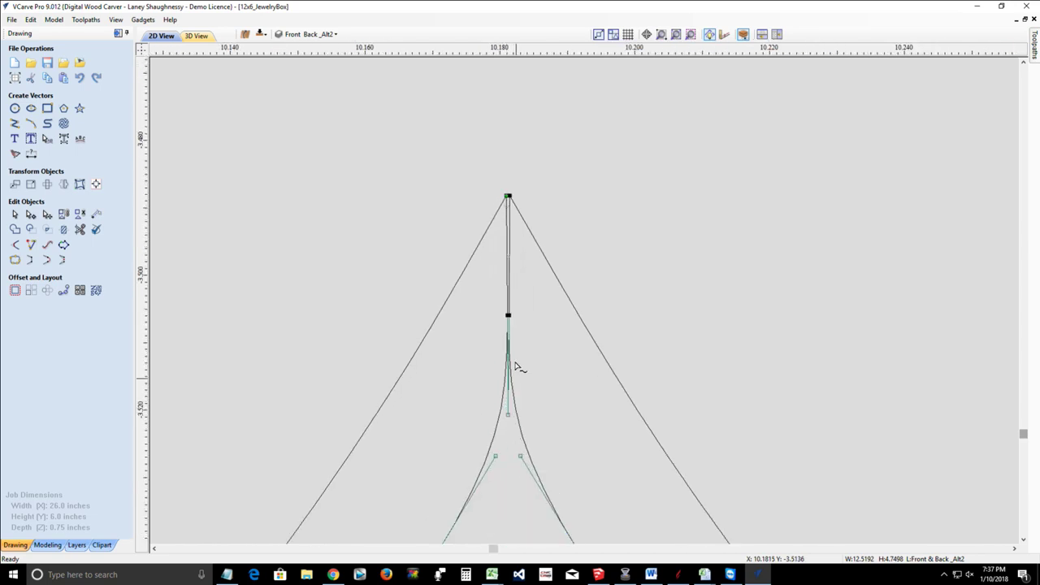
pyautogui.scroll(2, 512, 337)
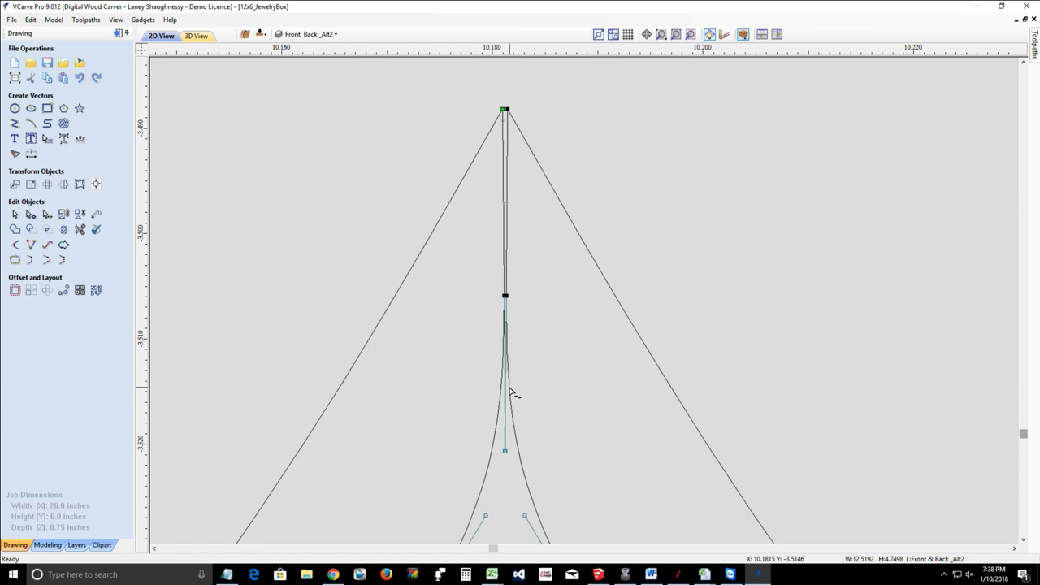
# Step: Cut the stem at two nodes, then select the vertical stem as one whole vector
pyautogui.rightClick(510, 393)
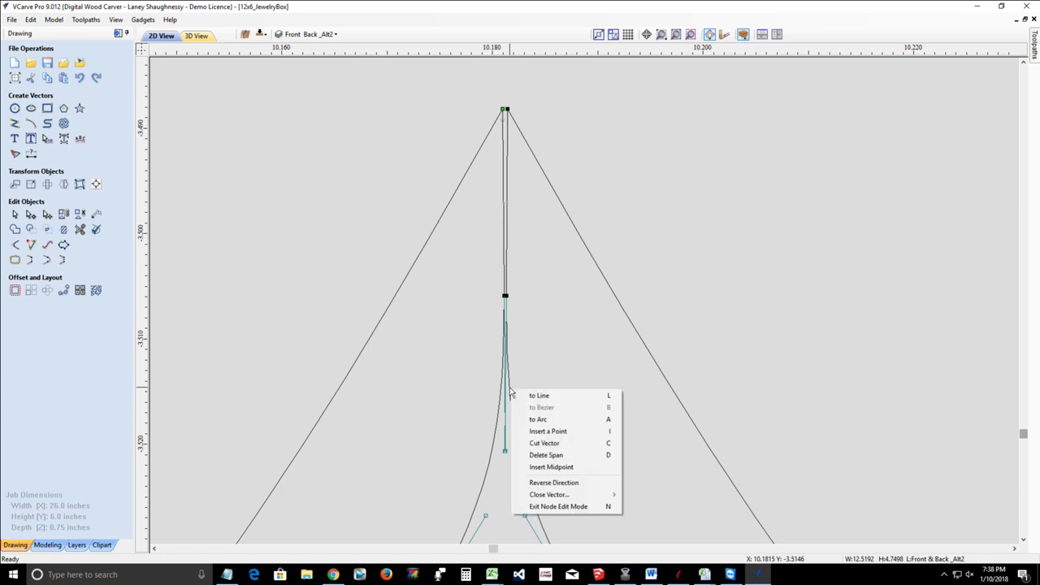
pyautogui.click(543, 443)
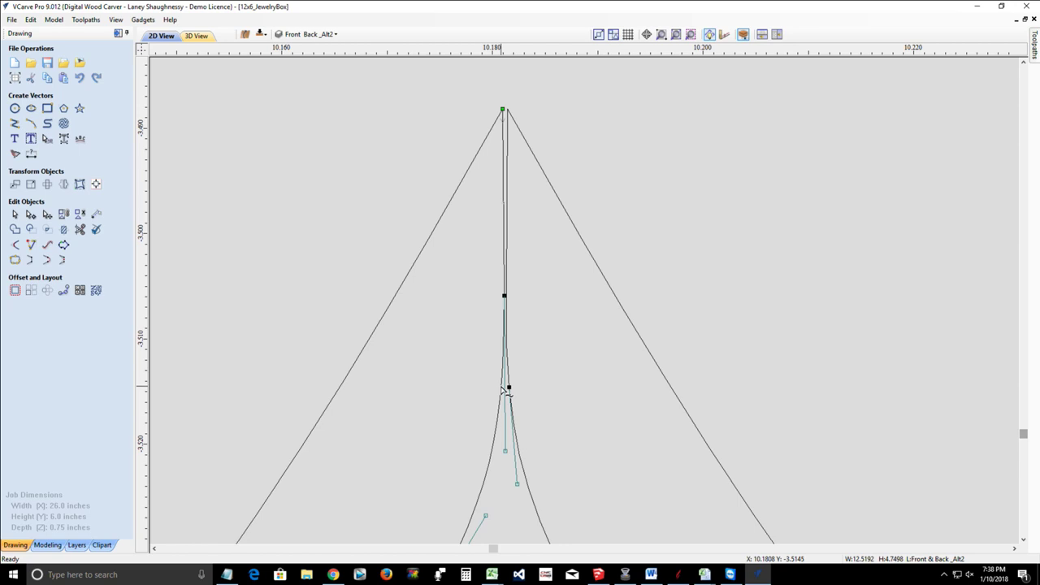
pyautogui.rightClick(503, 387)
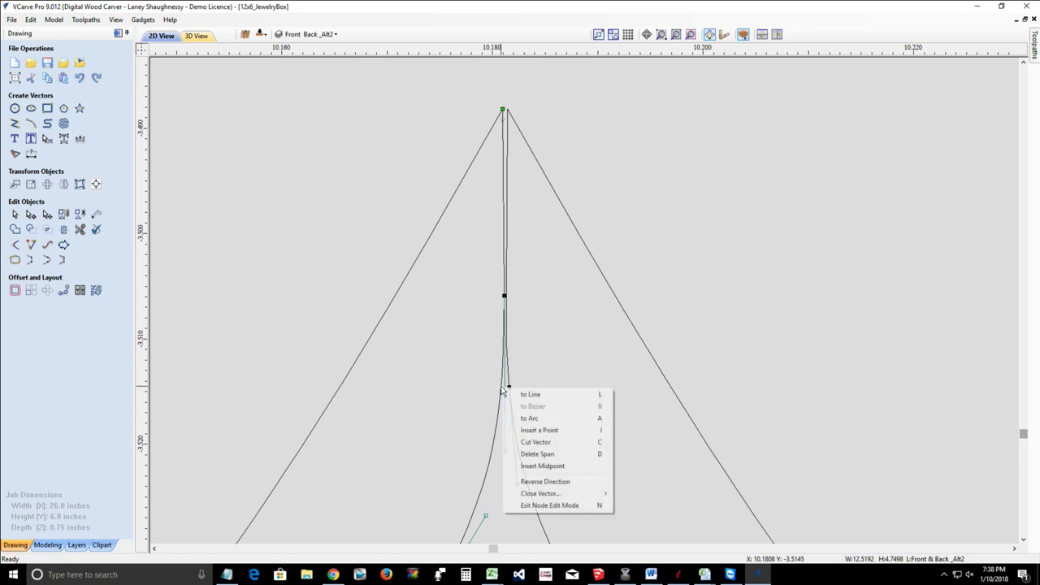
pyautogui.click(522, 444)
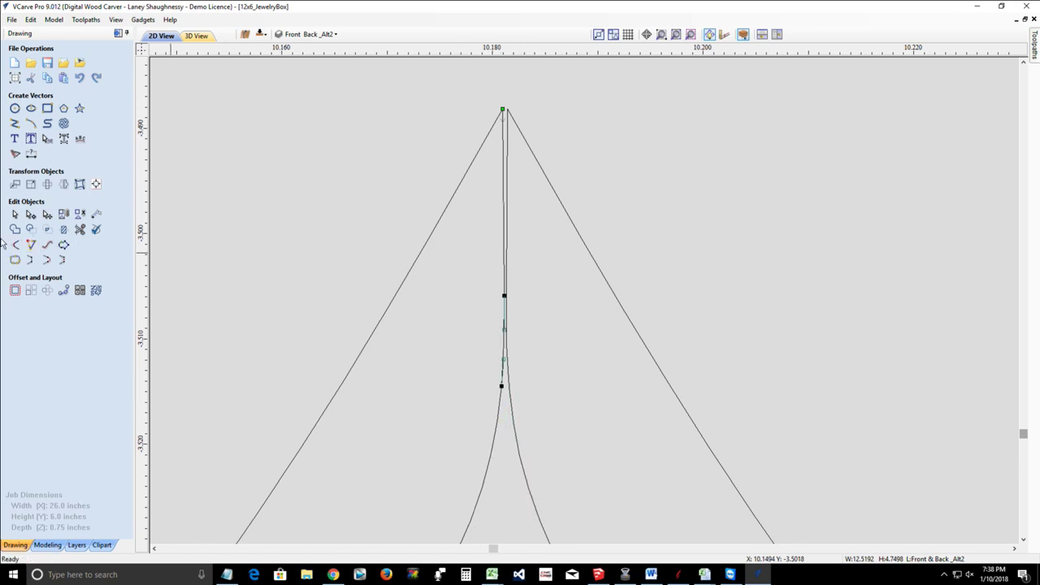
pyautogui.click(15, 215)
pyautogui.click(493, 280)
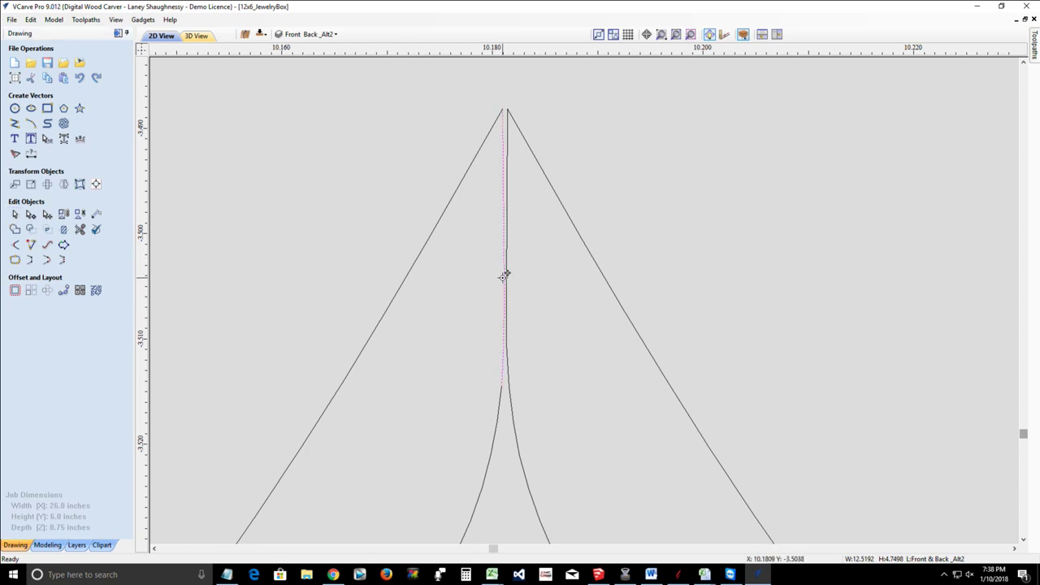
# Step: Select the triangle vector around the stem and Join/Close its open ends at the apex
pyautogui.click(511, 283)
pyautogui.click(507, 283)
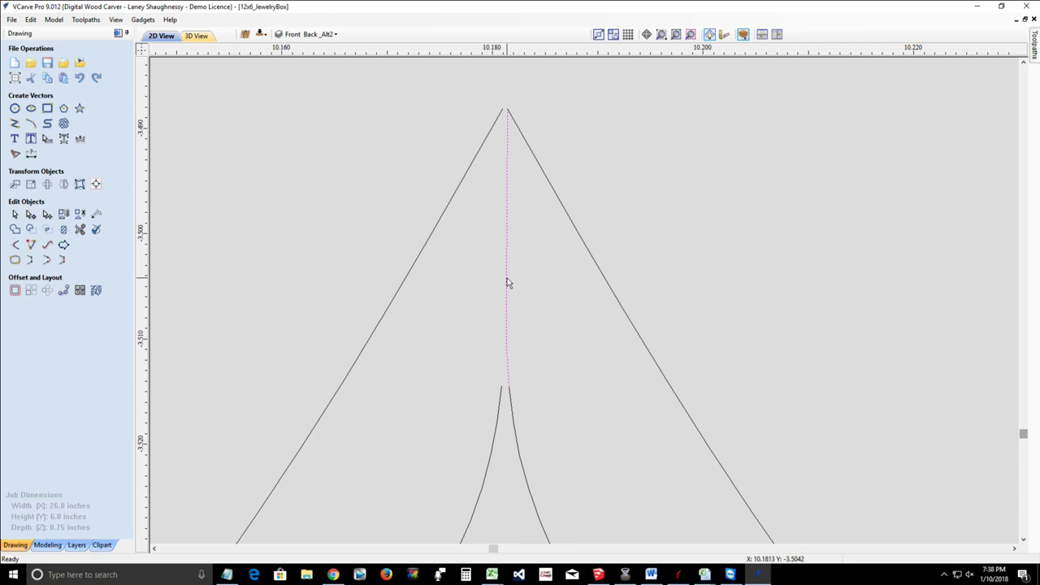
pyautogui.click(486, 143)
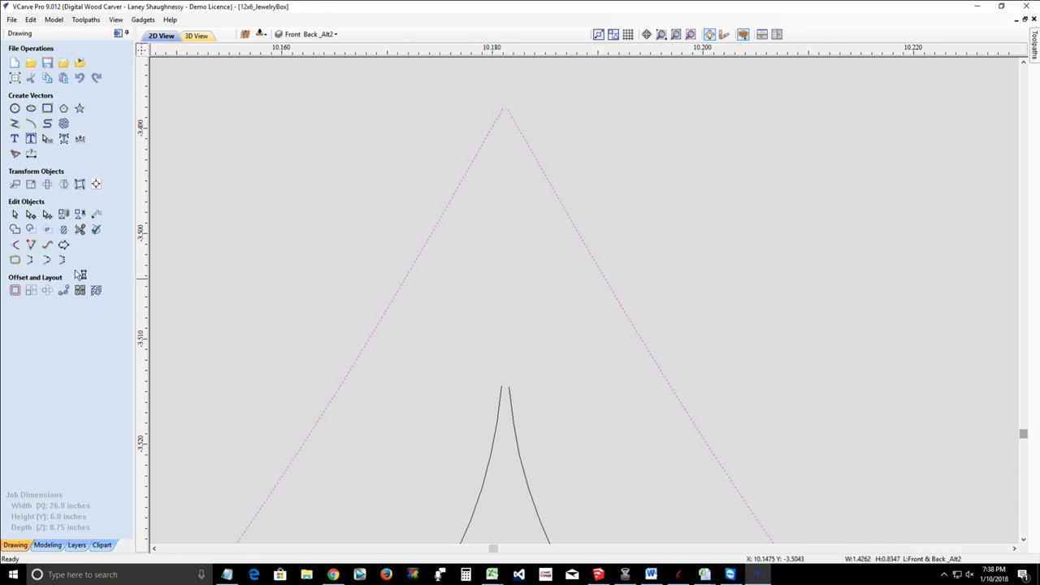
pyautogui.scroll(2, 494, 90)
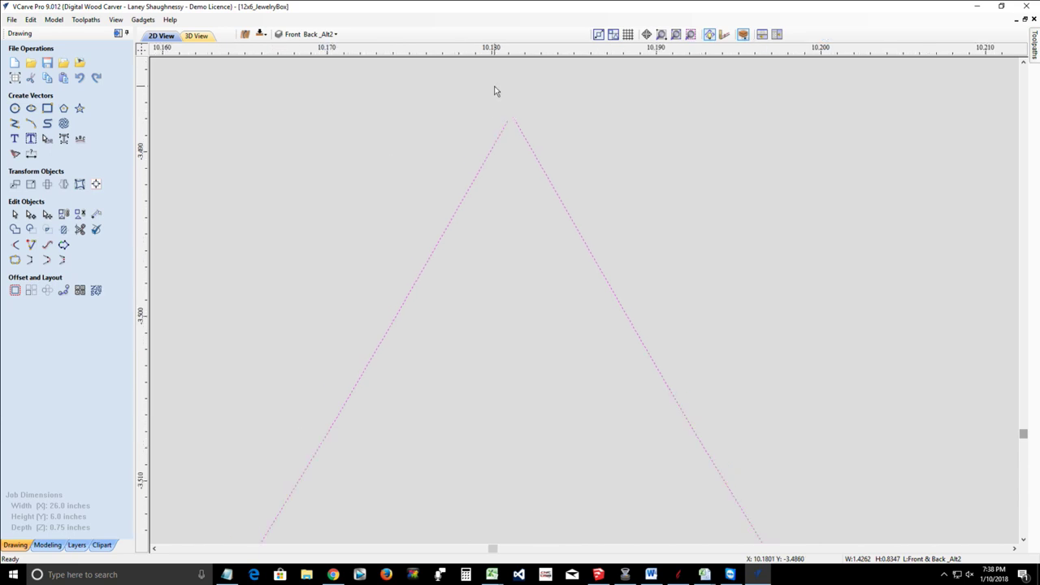
pyautogui.scroll(1, 493, 90)
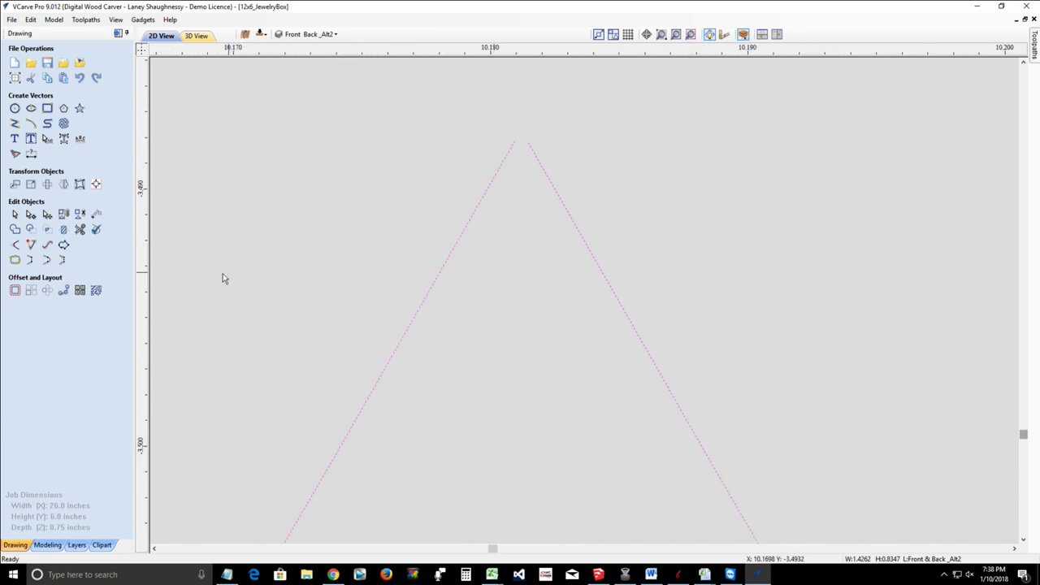
pyautogui.click(60, 260)
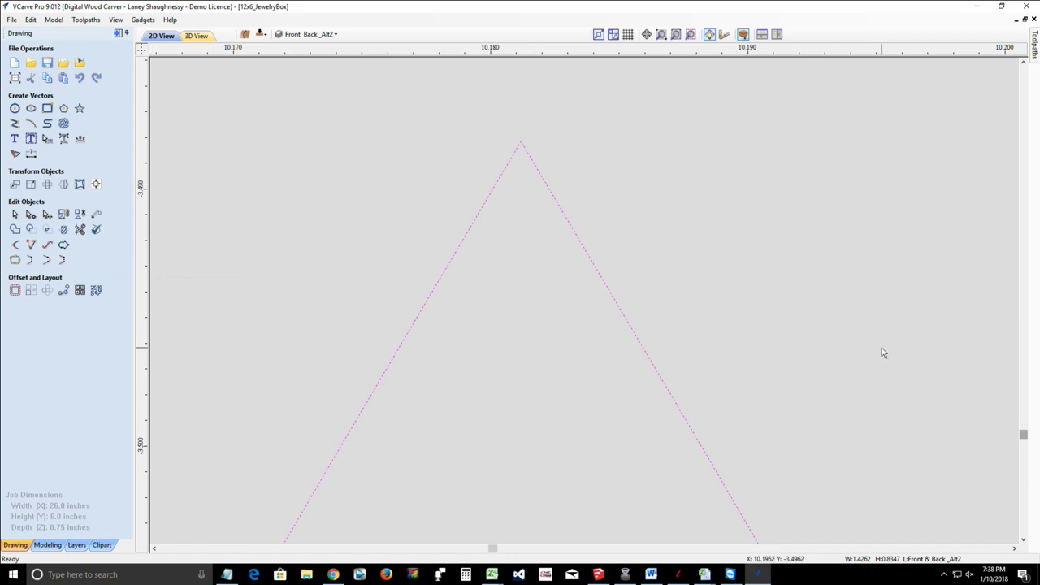
# Step: Join/Close the curved shape below the triangle so its two open top ends form one peak
pyautogui.scroll(-1, 594, 437)
pyautogui.scroll(-1, 594, 436)
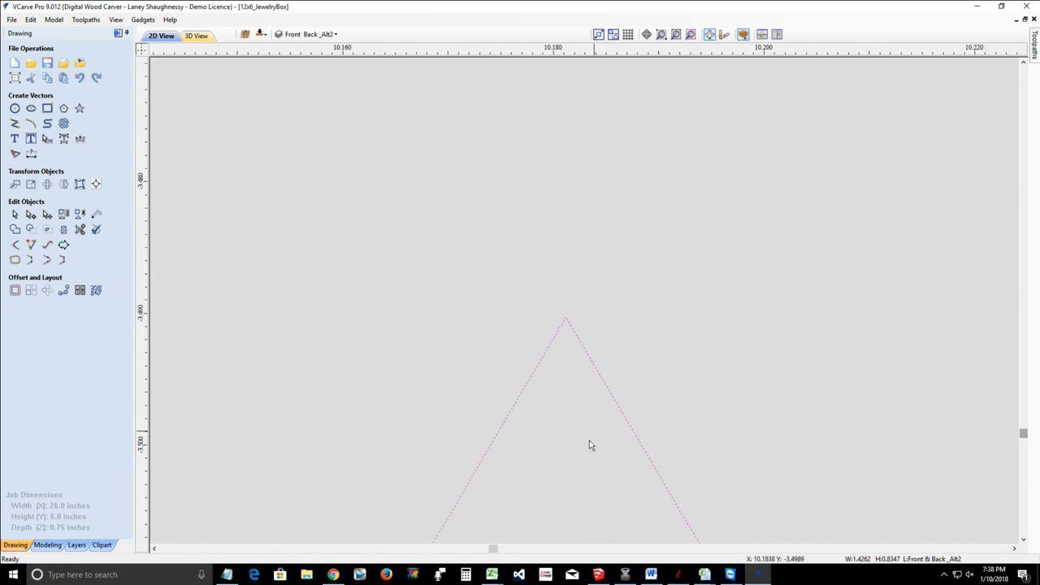
pyautogui.click(1023, 539)
pyautogui.click(1023, 539)
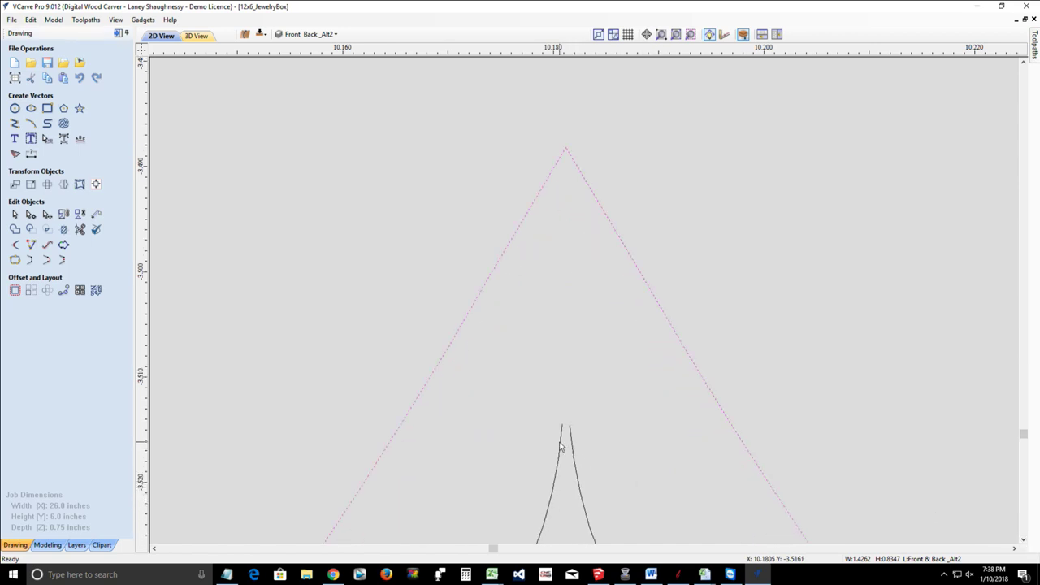
pyautogui.click(560, 446)
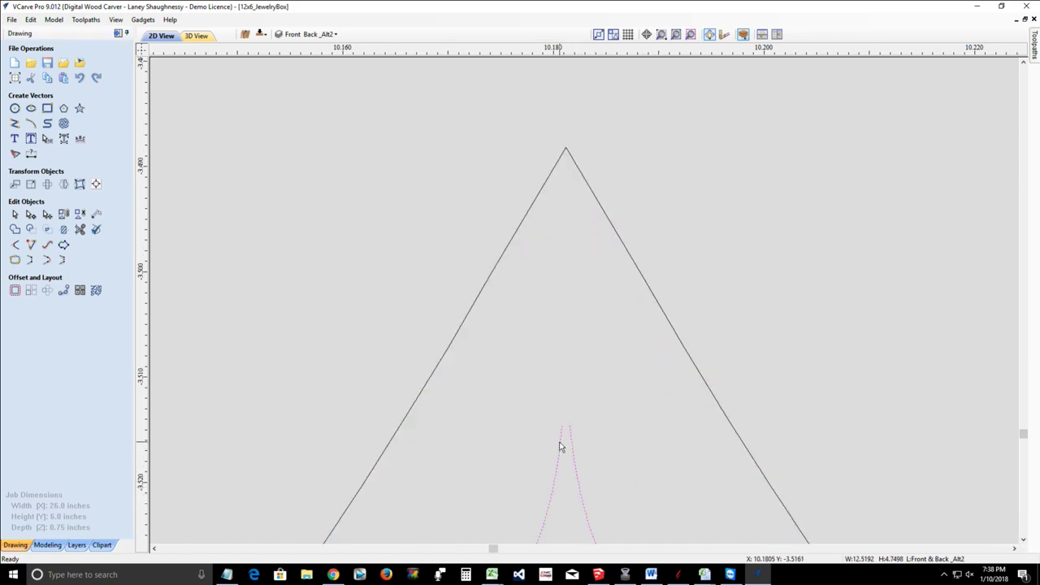
pyautogui.click(63, 261)
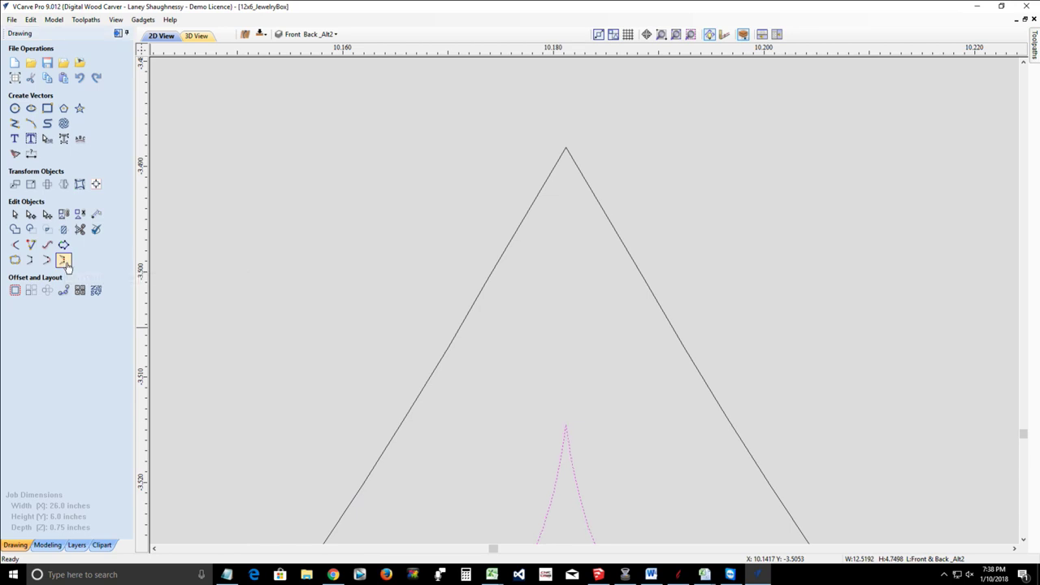
# Step: Zoom out and start the Interactive Vector Trim tool
pyautogui.scroll(-5, 605, 370)
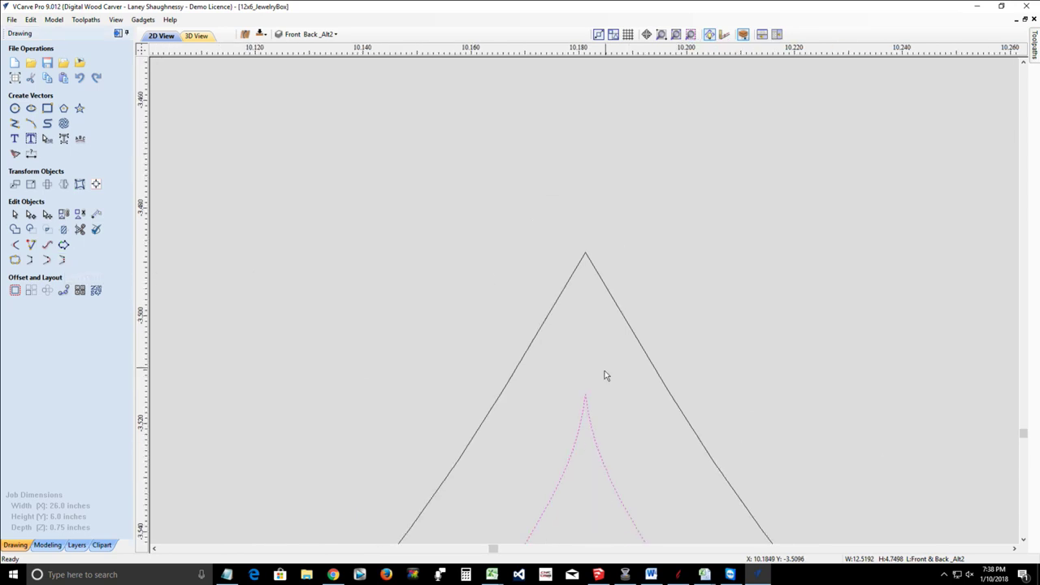
pyautogui.scroll(-5, 602, 373)
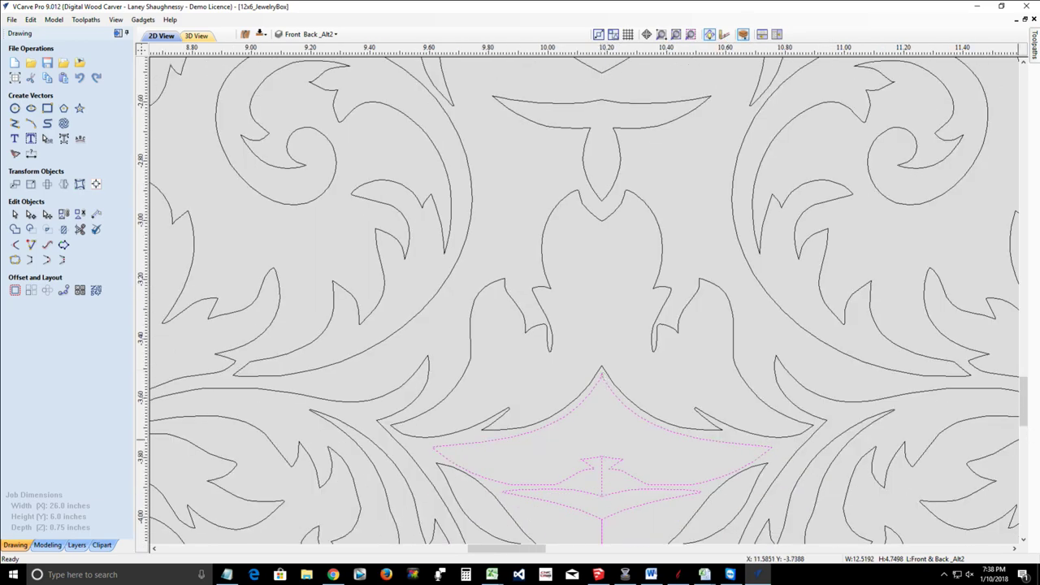
pyautogui.moveTo(1023, 416); pyautogui.dragTo(1023, 429)
pyautogui.click(80, 229)
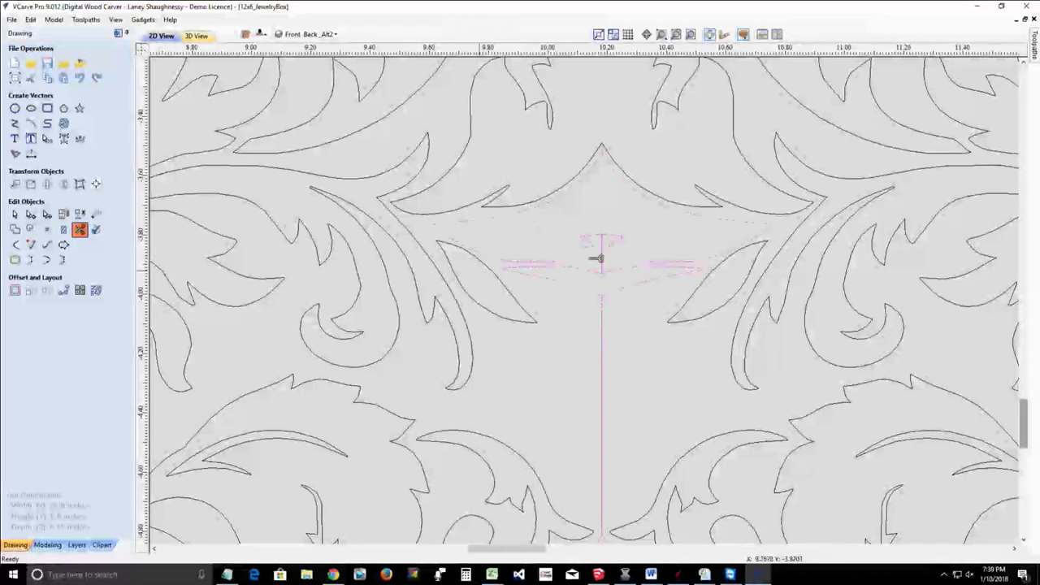
pyautogui.scroll(3, 624, 249)
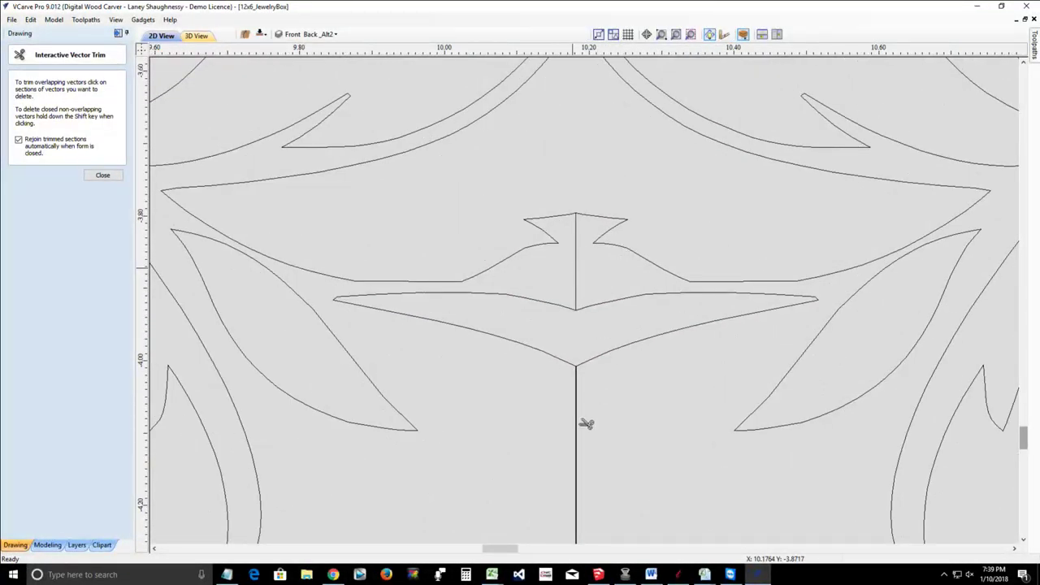
# Step: Trim the overlapping central vertical line sections inside the arrow-shaped ornament
pyautogui.click(575, 282)
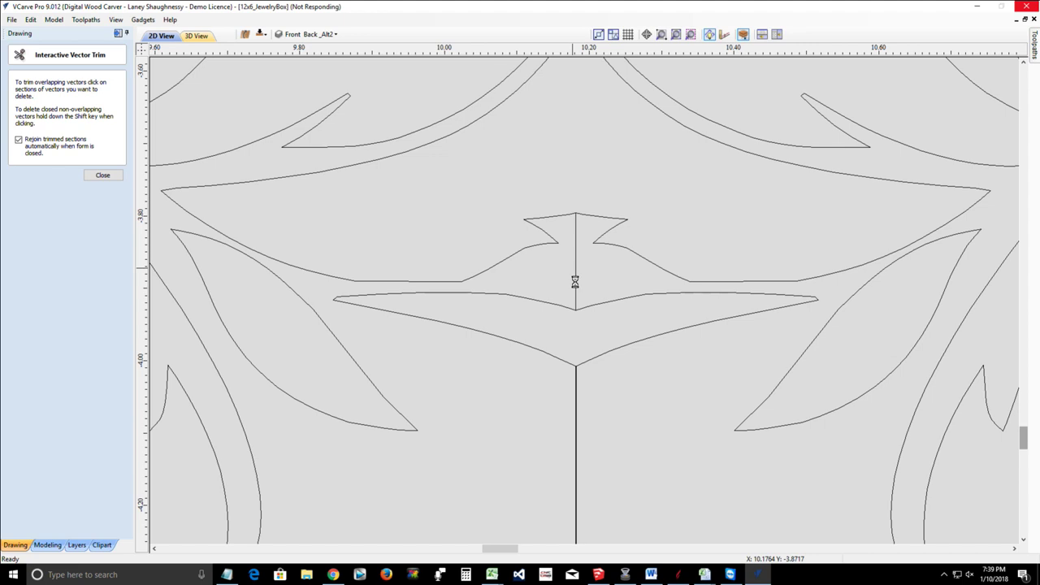
pyautogui.scroll(-10, 576, 281)
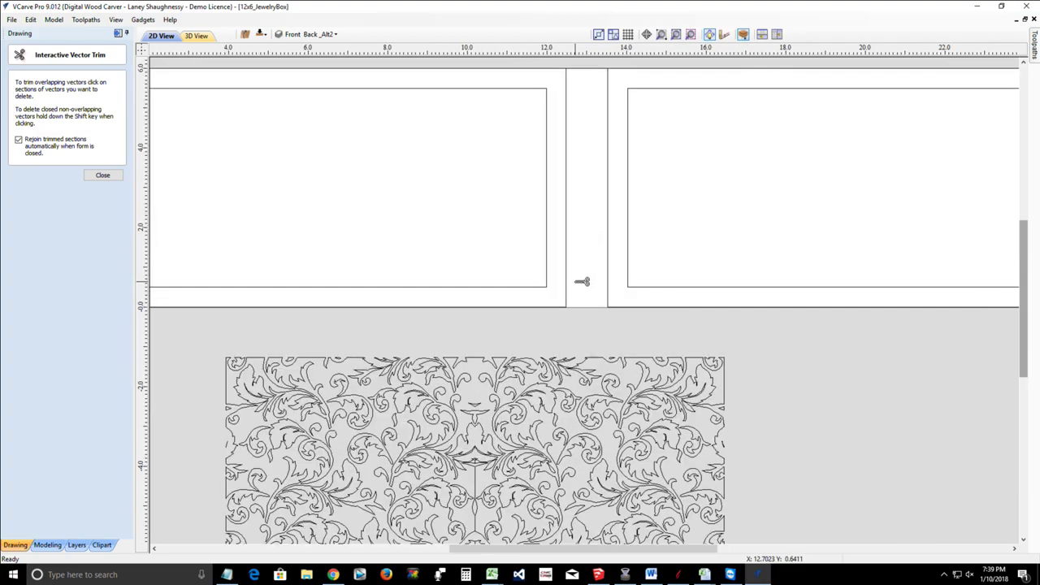
pyautogui.scroll(5, 487, 500)
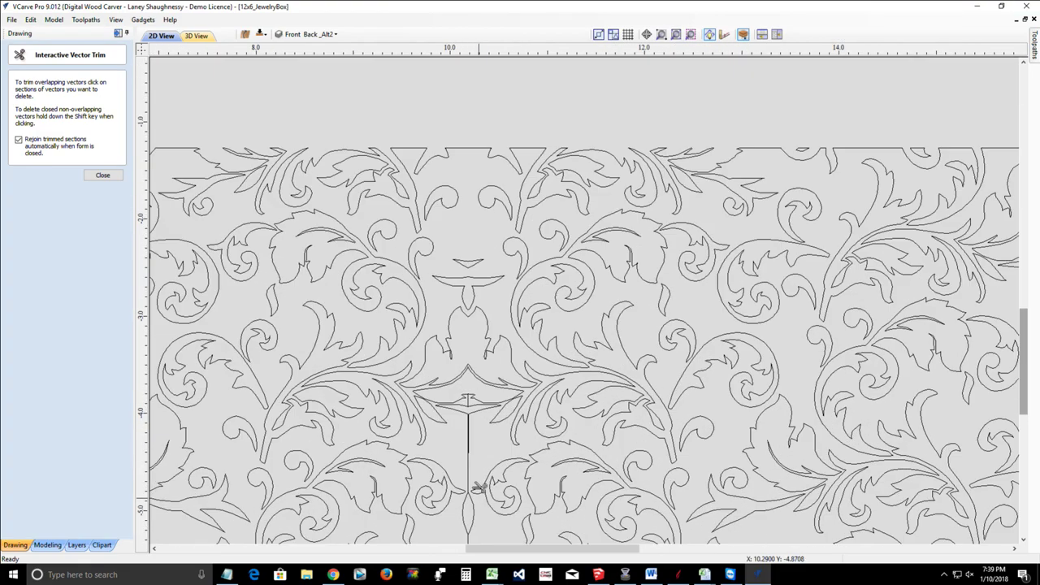
pyautogui.scroll(7, 500, 477)
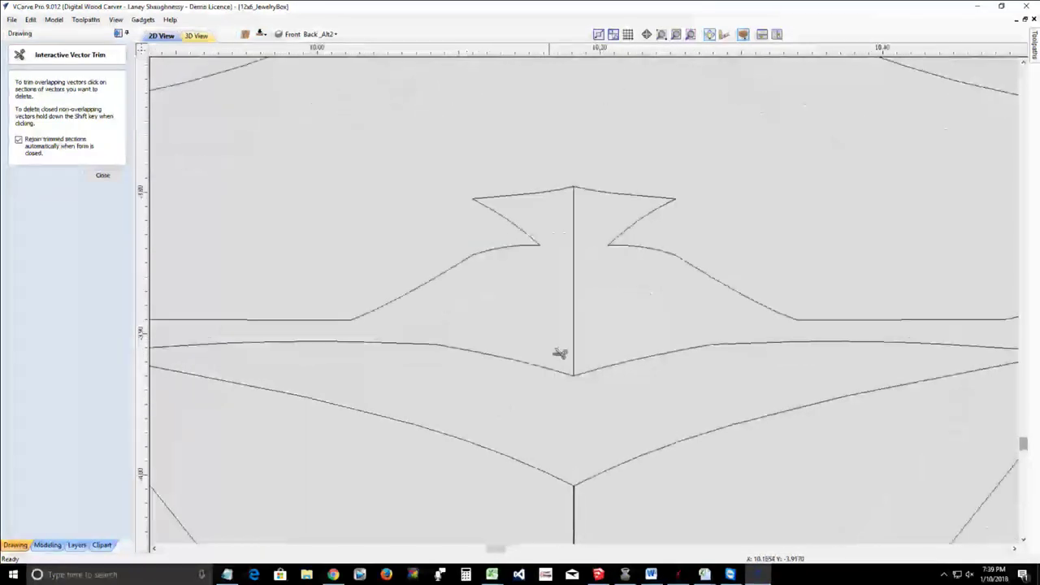
pyautogui.click(573, 307)
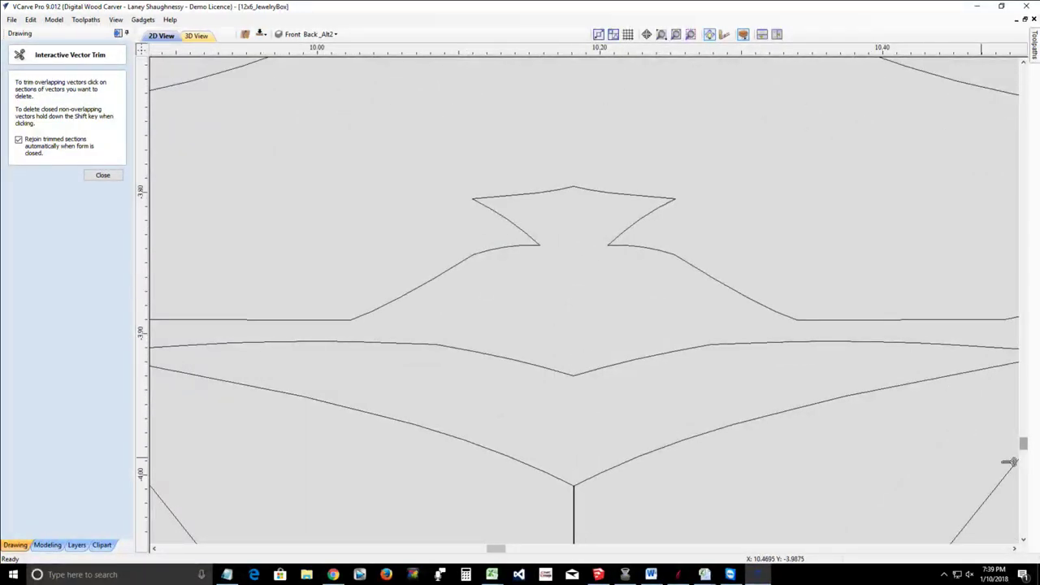
pyautogui.click(1023, 541)
pyautogui.click(1023, 541)
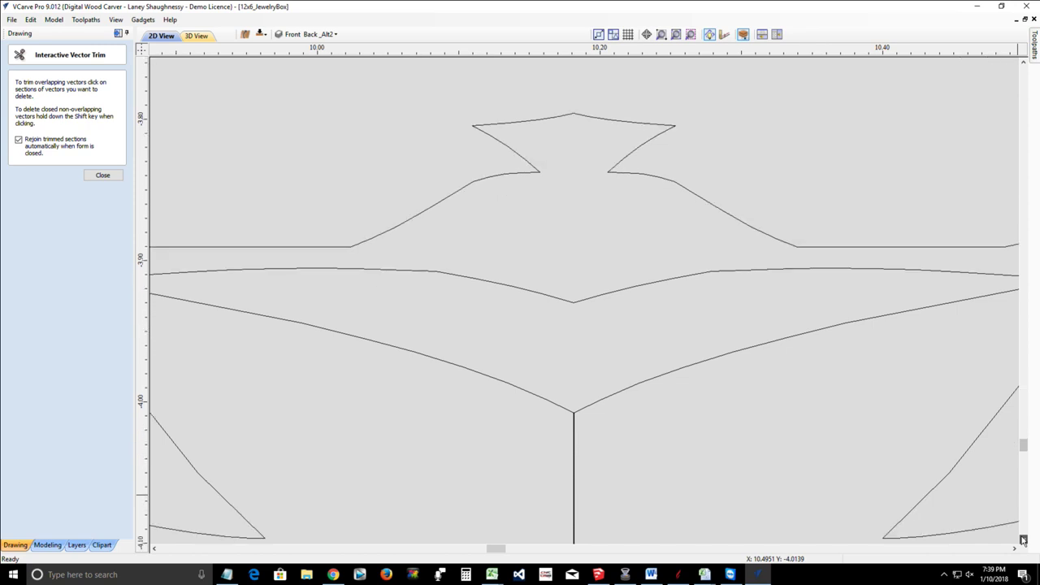
pyautogui.click(1023, 541)
pyautogui.click(1023, 541)
pyautogui.click(1023, 541)
pyautogui.click(1023, 541)
pyautogui.click(1023, 541)
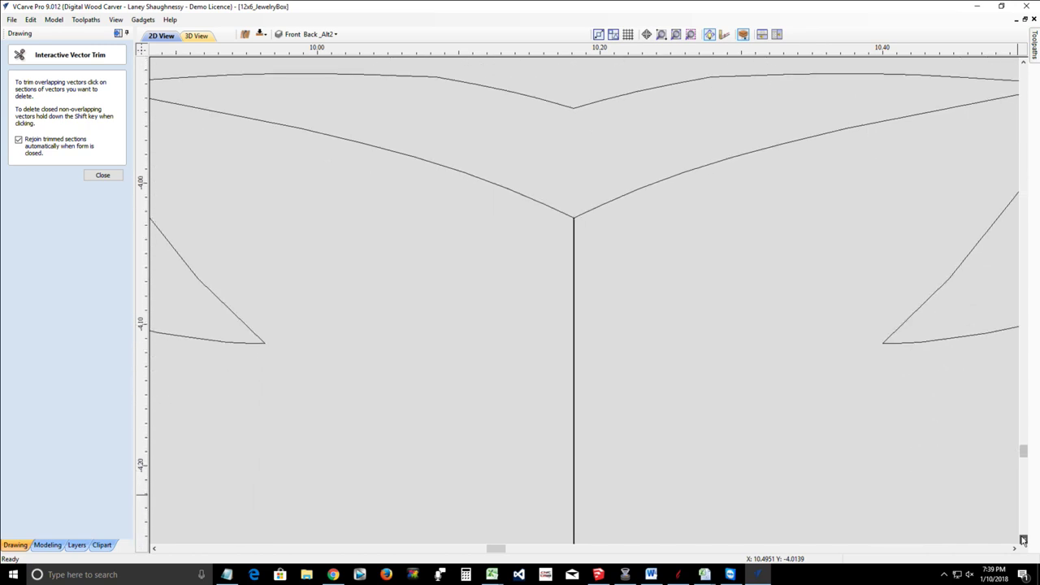
pyautogui.click(1023, 541)
pyautogui.click(1023, 541)
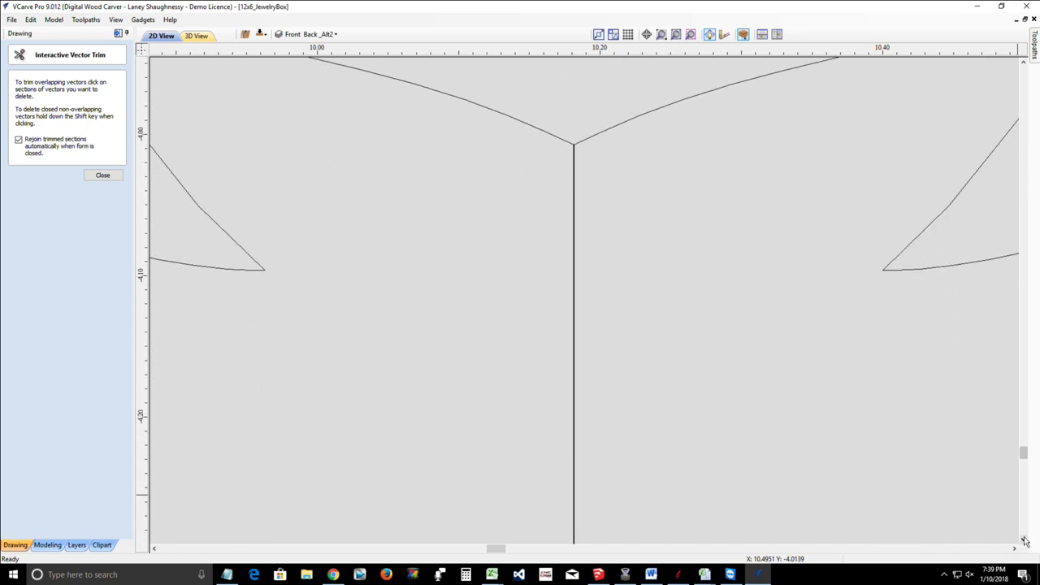
# Step: Check the trimmed junction up close, then close the Interactive Vector Trim form
pyautogui.scroll(-5, 685, 494)
pyautogui.scroll(8, 687, 432)
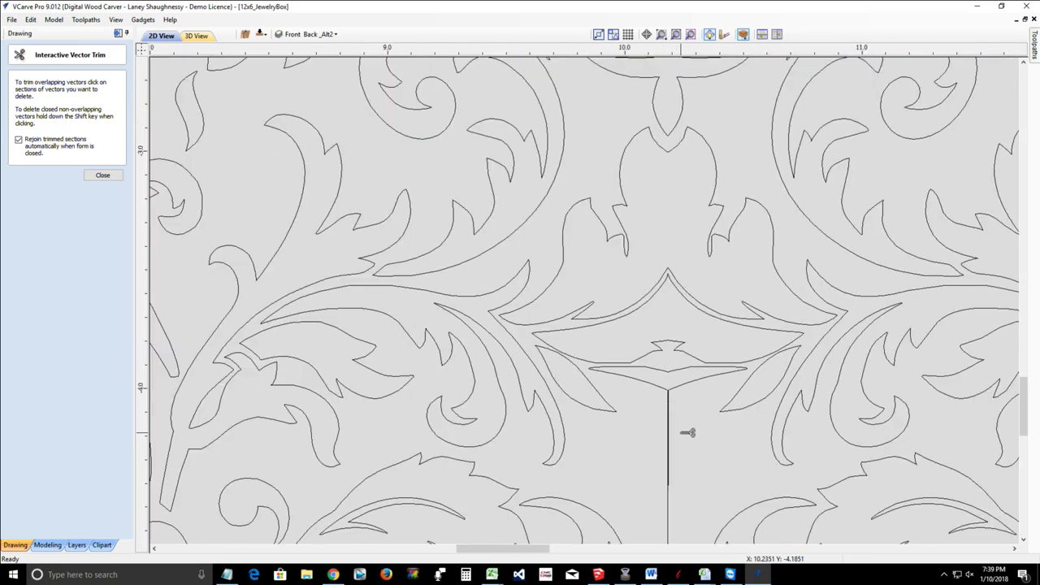
pyautogui.scroll(3, 615, 296)
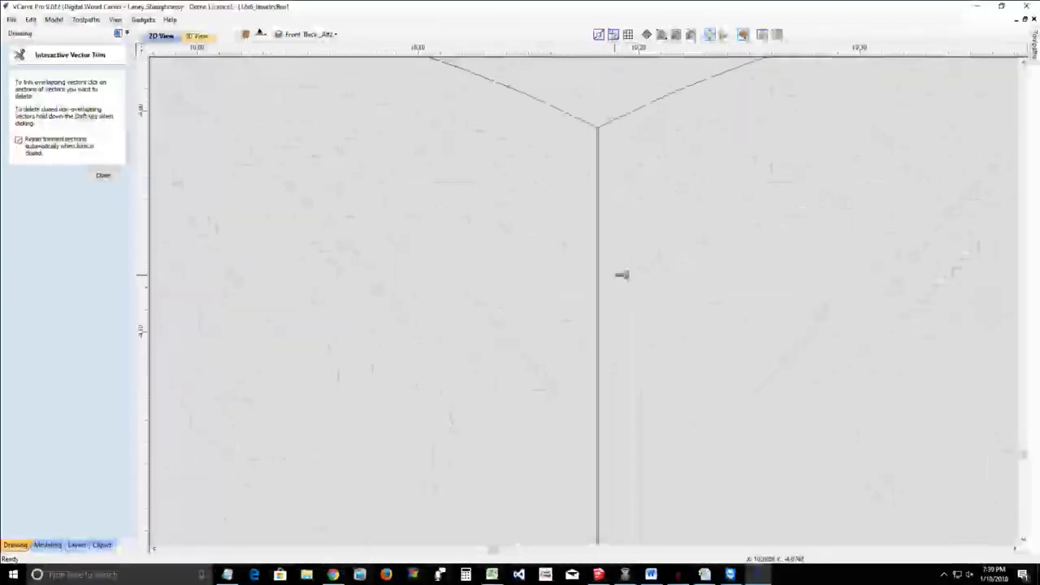
pyautogui.scroll(3, 567, 175)
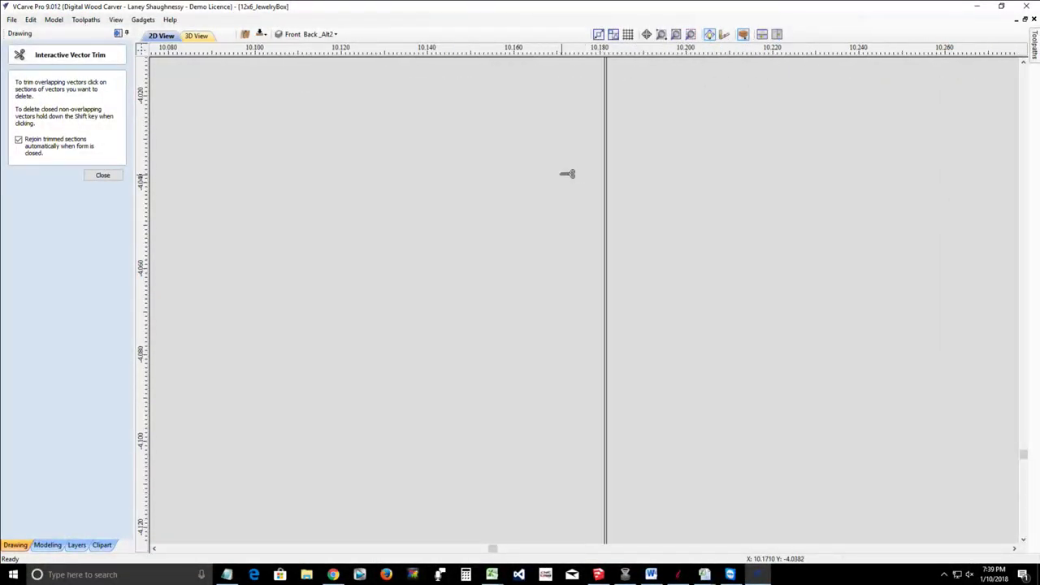
pyautogui.scroll(-3, 583, 218)
pyautogui.scroll(3, 587, 85)
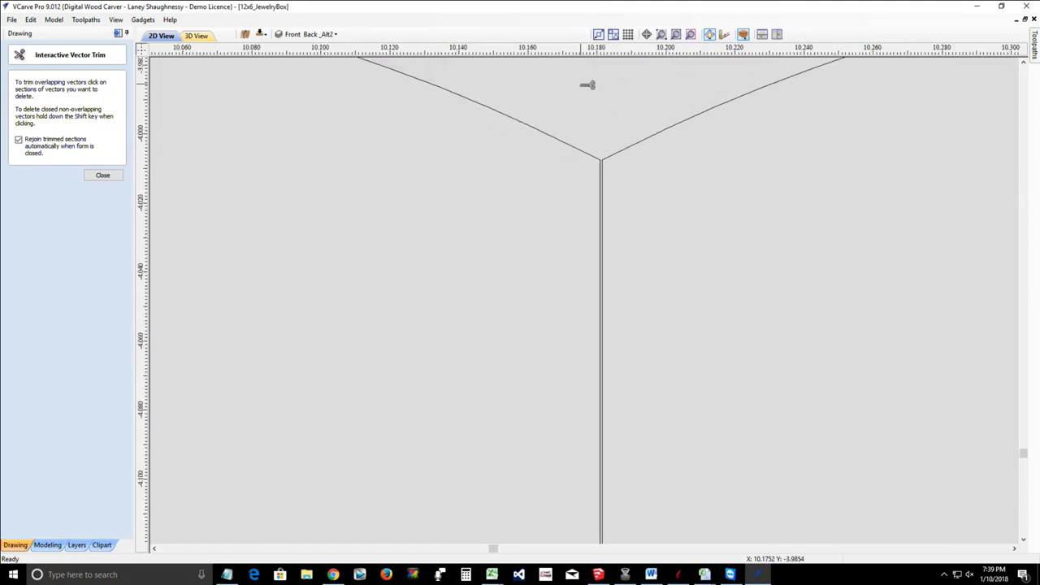
pyautogui.scroll(1, 627, 172)
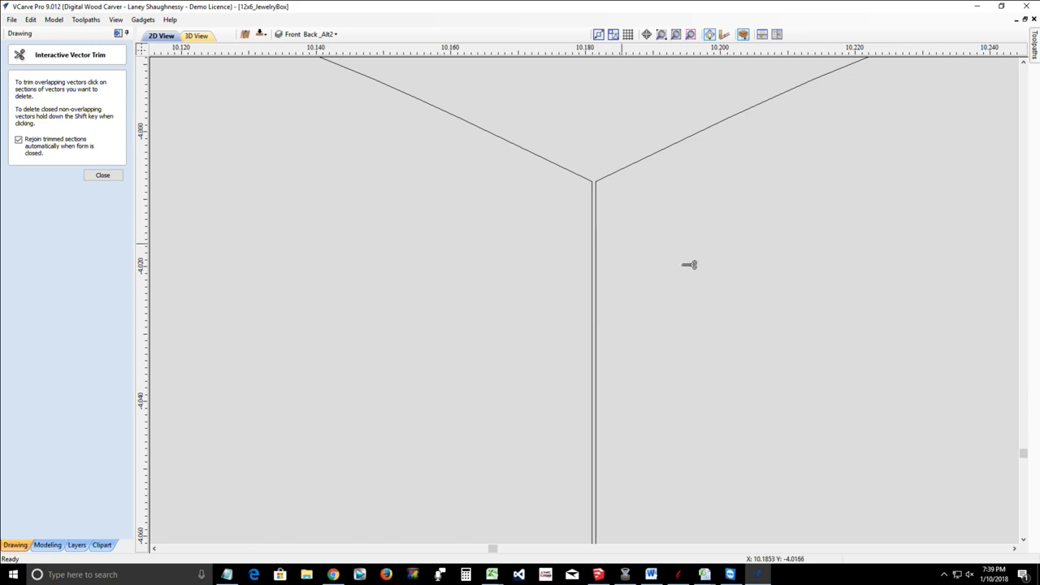
pyautogui.scroll(-3, 707, 268)
pyautogui.scroll(-1, 704, 268)
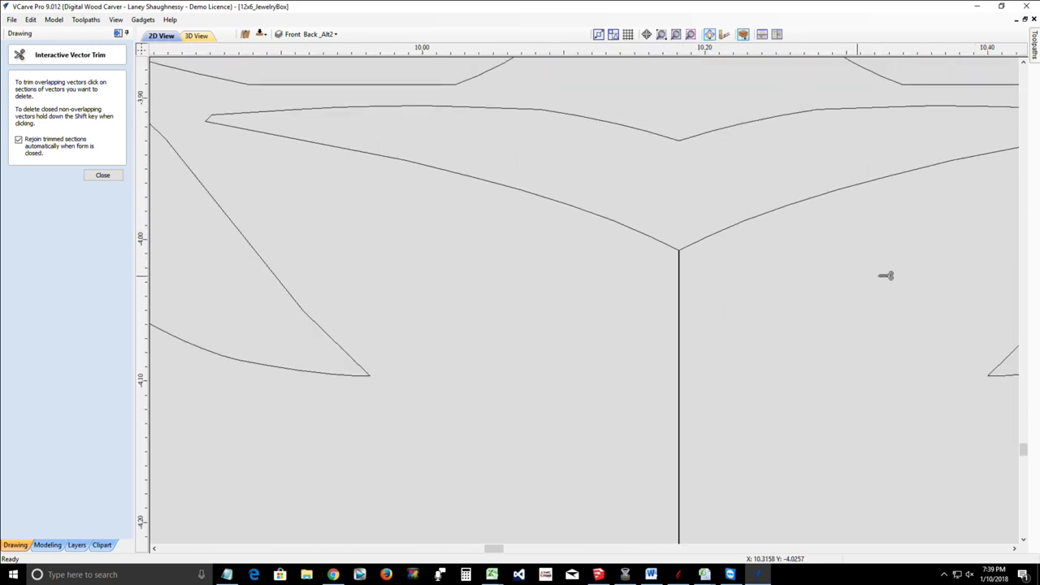
pyautogui.scroll(2, 687, 249)
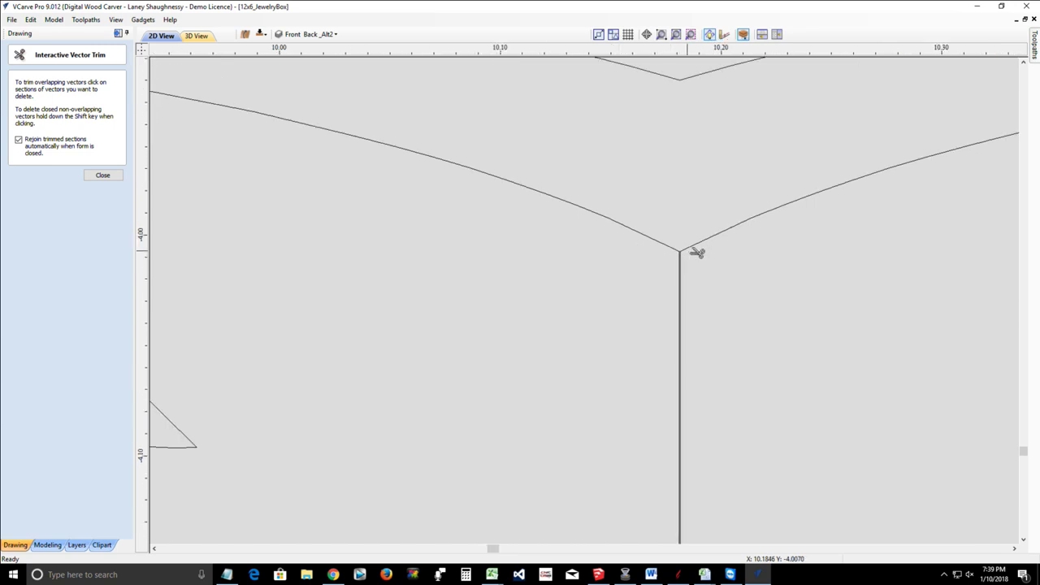
pyautogui.click(102, 175)
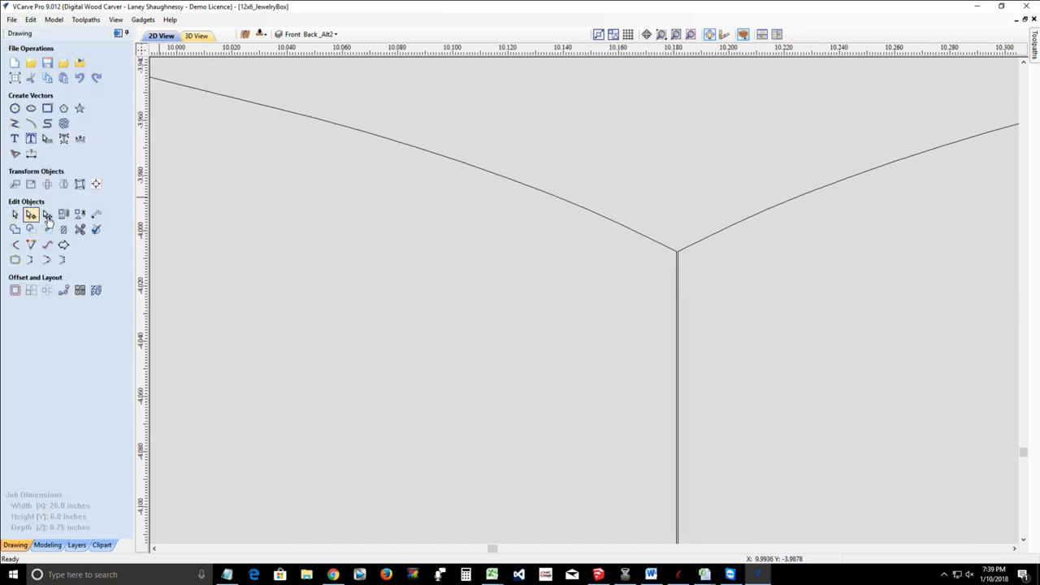
# Step: Zoom in on the junction and select the V-shaped vector together with its vertical stem
pyautogui.scroll(3, 689, 265)
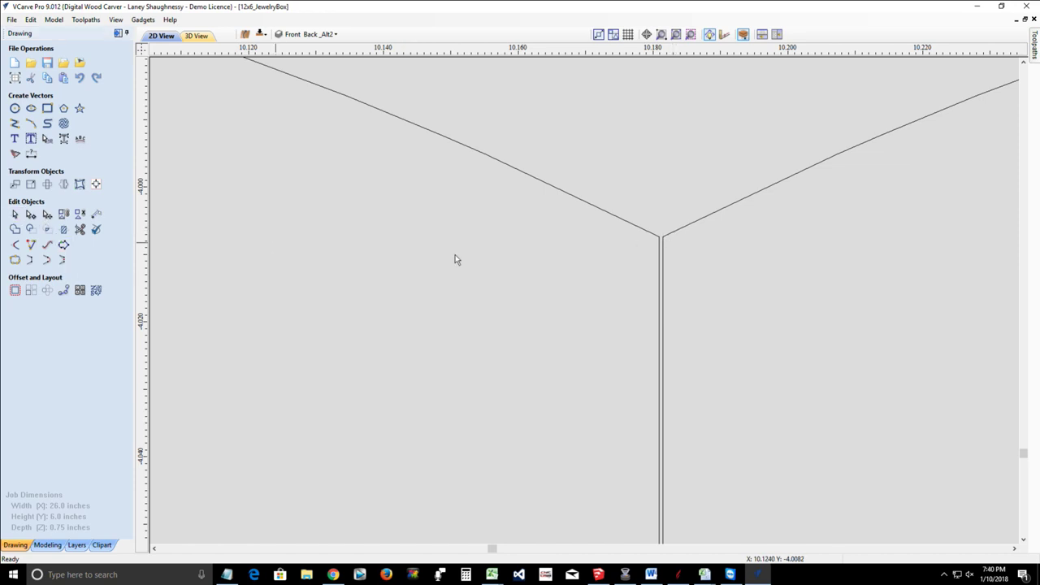
pyautogui.click(650, 230)
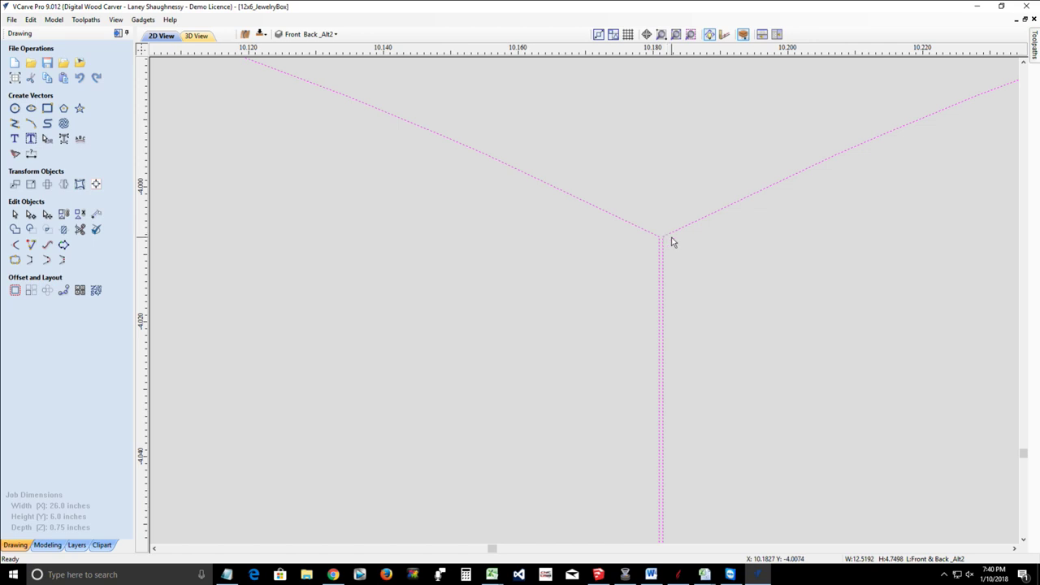
pyautogui.scroll(-3, 672, 238)
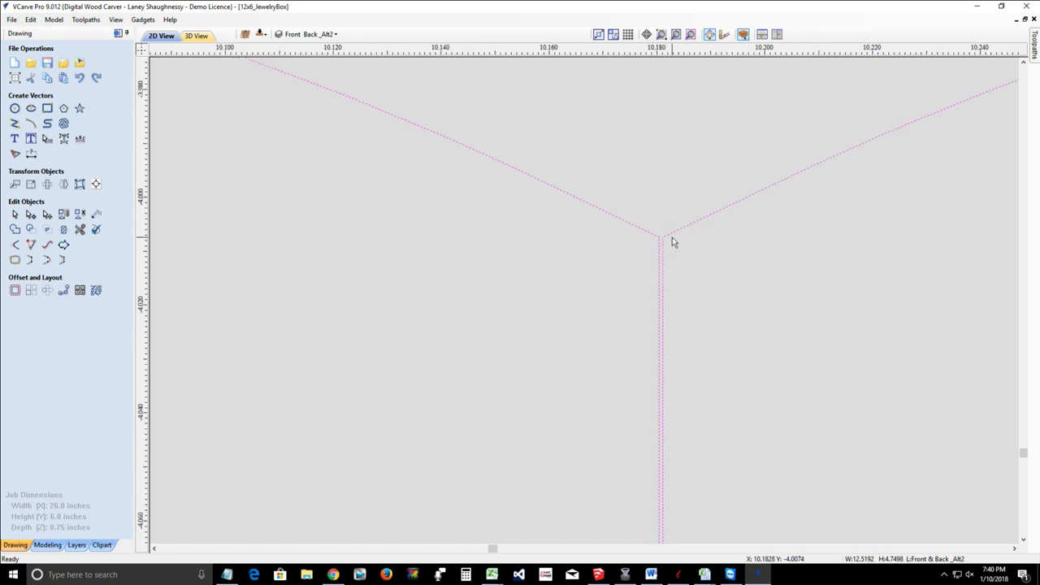
pyautogui.scroll(-2, 672, 240)
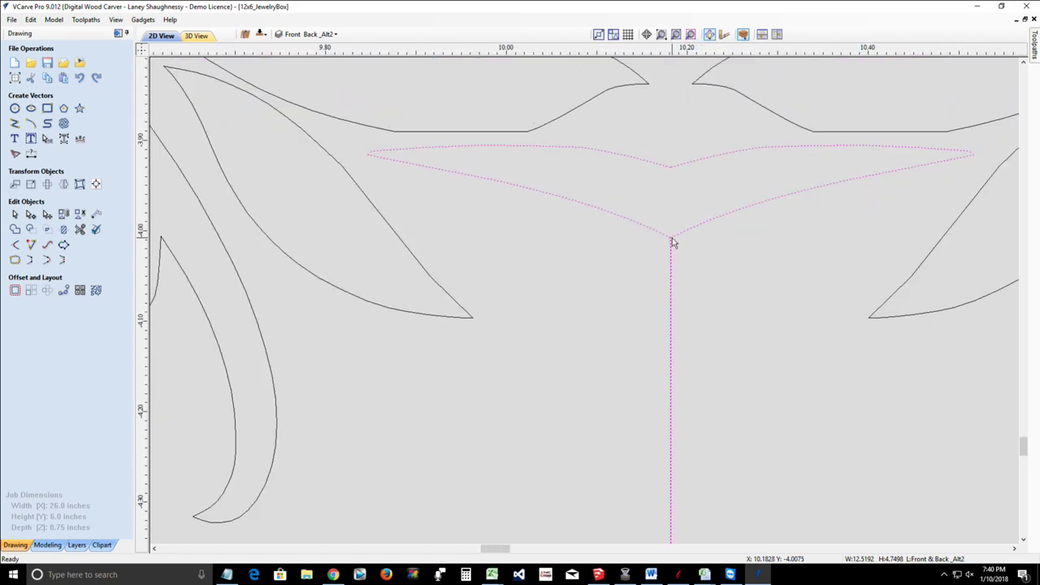
pyautogui.scroll(1, 673, 239)
pyautogui.scroll(4, 675, 239)
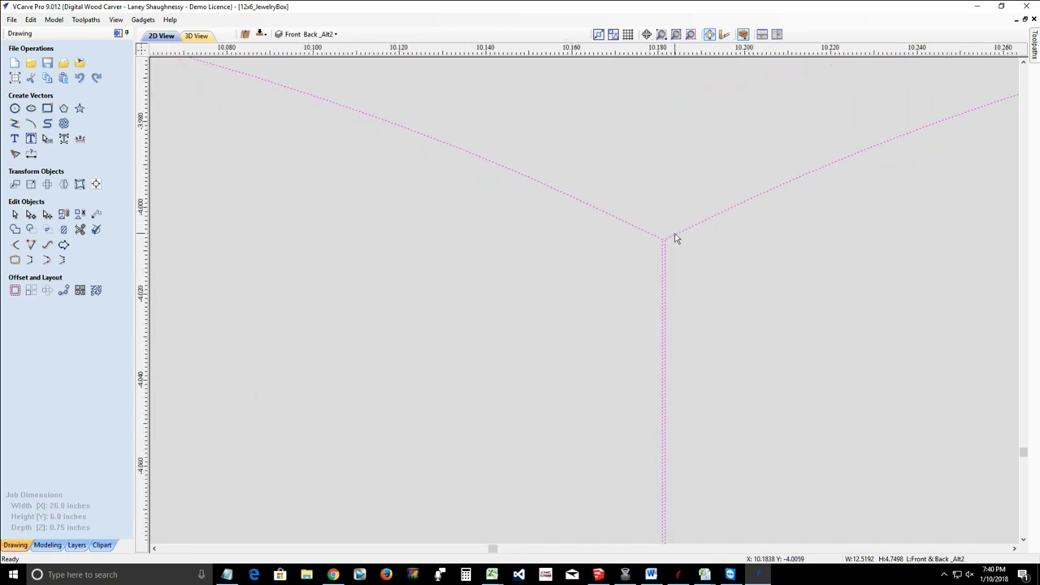
pyautogui.scroll(1, 658, 247)
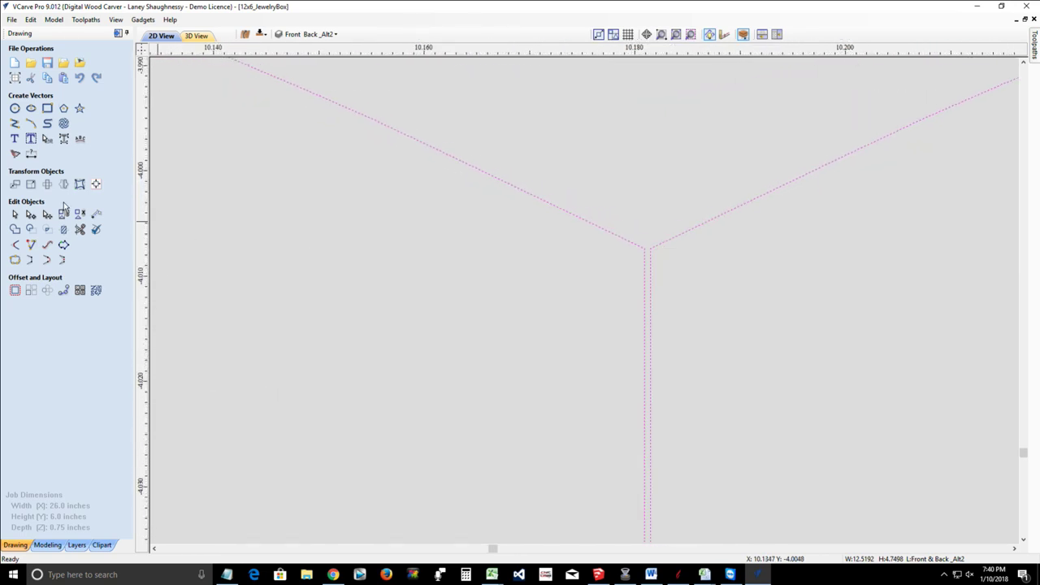
# Step: Cut the vector at both junction nodes so the V curves separate from the vertical line
pyautogui.click(31, 214)
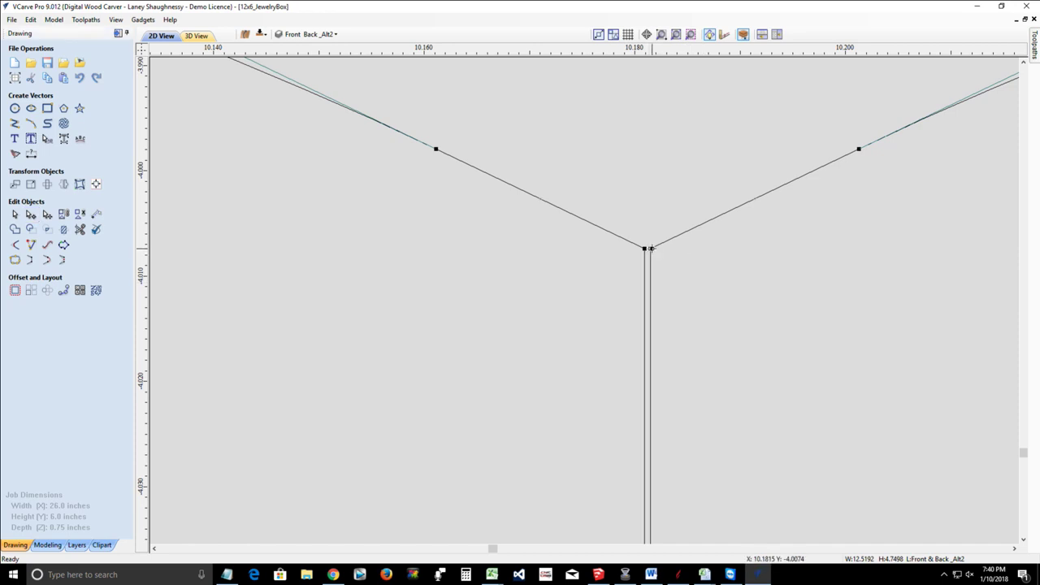
pyautogui.rightClick(650, 248)
pyautogui.click(677, 293)
pyautogui.rightClick(644, 249)
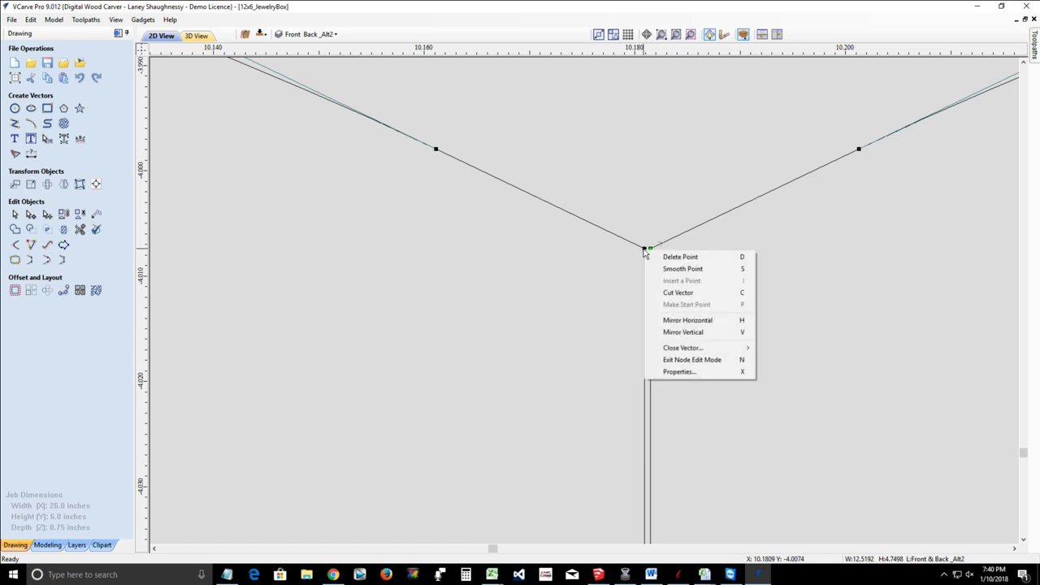
pyautogui.click(655, 292)
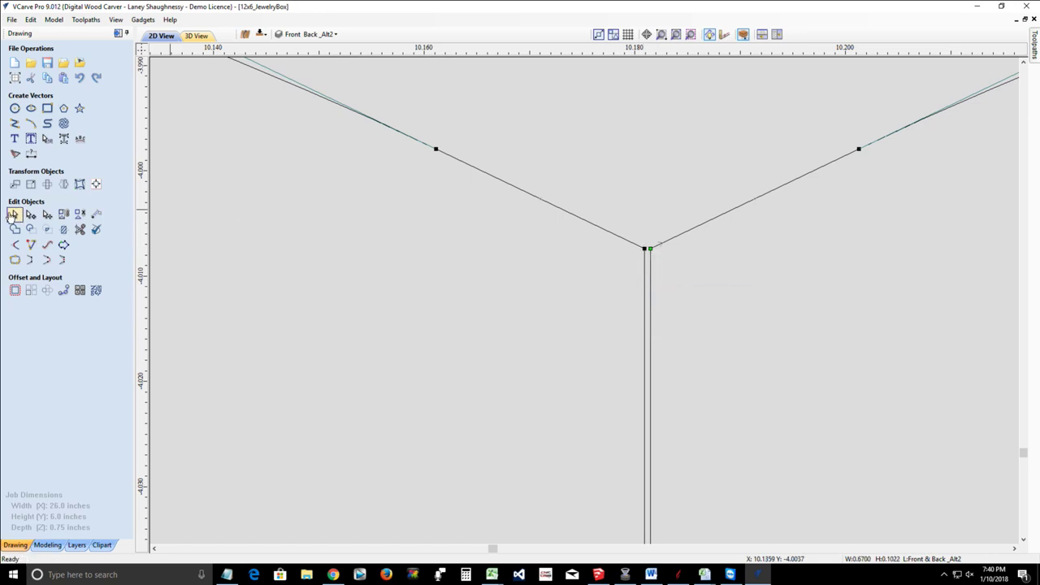
pyautogui.click(13, 215)
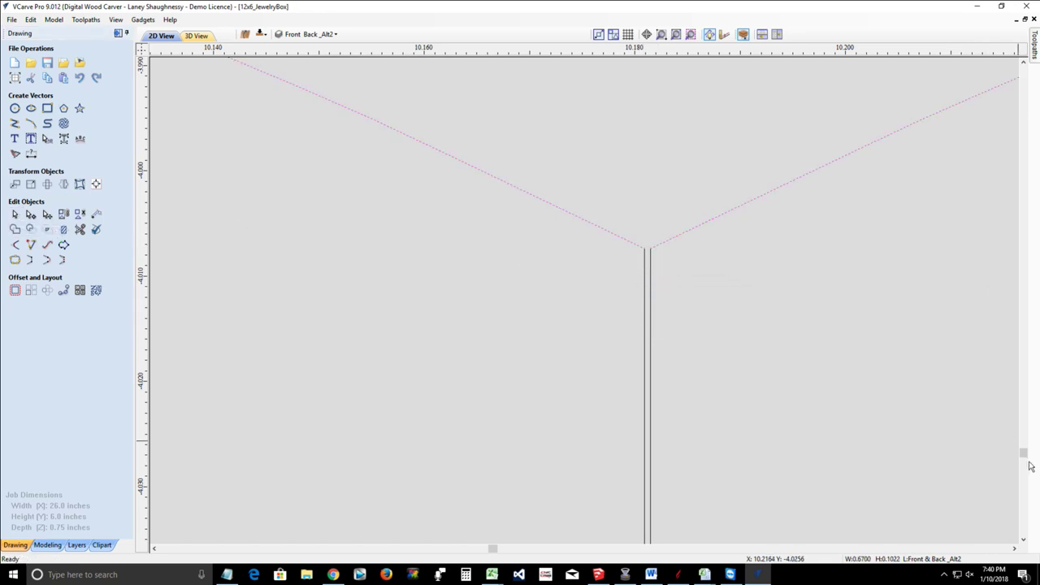
# Step: Move the view down along the vertical stem toward the lower flourish curves
pyautogui.moveTo(1026, 457); pyautogui.dragTo(1027, 485)
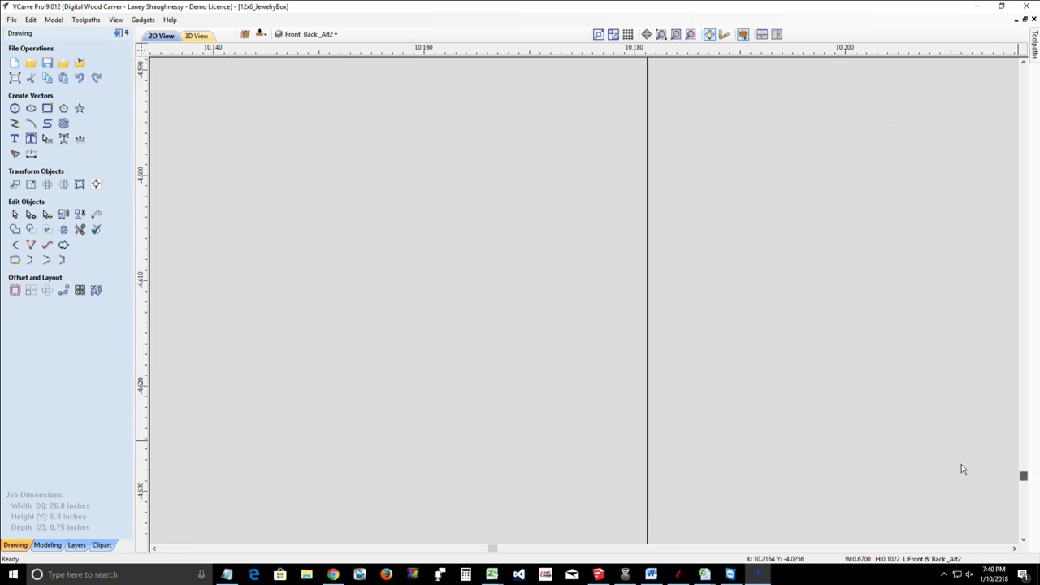
pyautogui.scroll(-2, 736, 427)
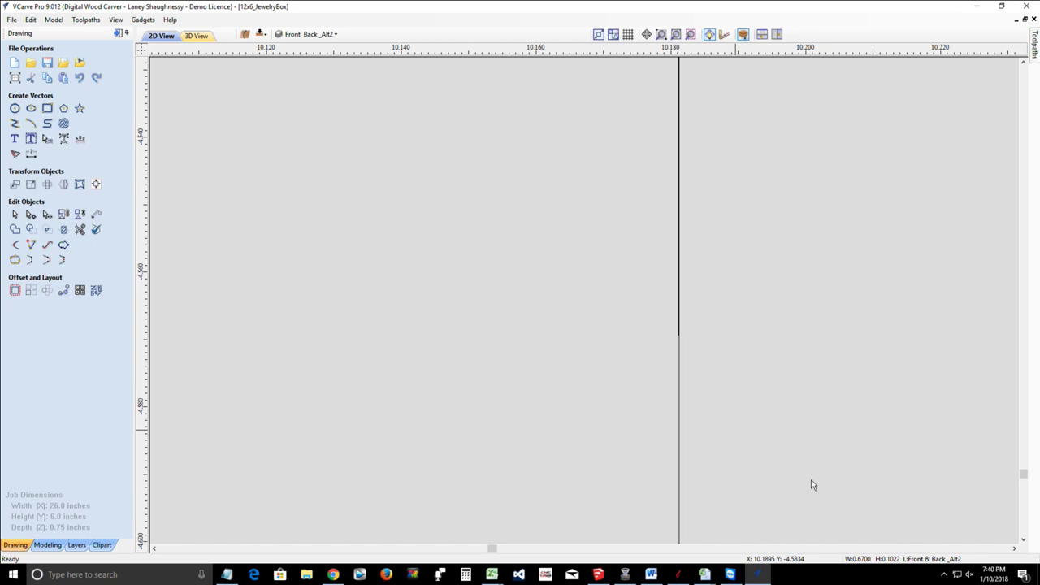
pyautogui.click(1023, 539)
pyautogui.click(1023, 540)
pyautogui.click(1023, 539)
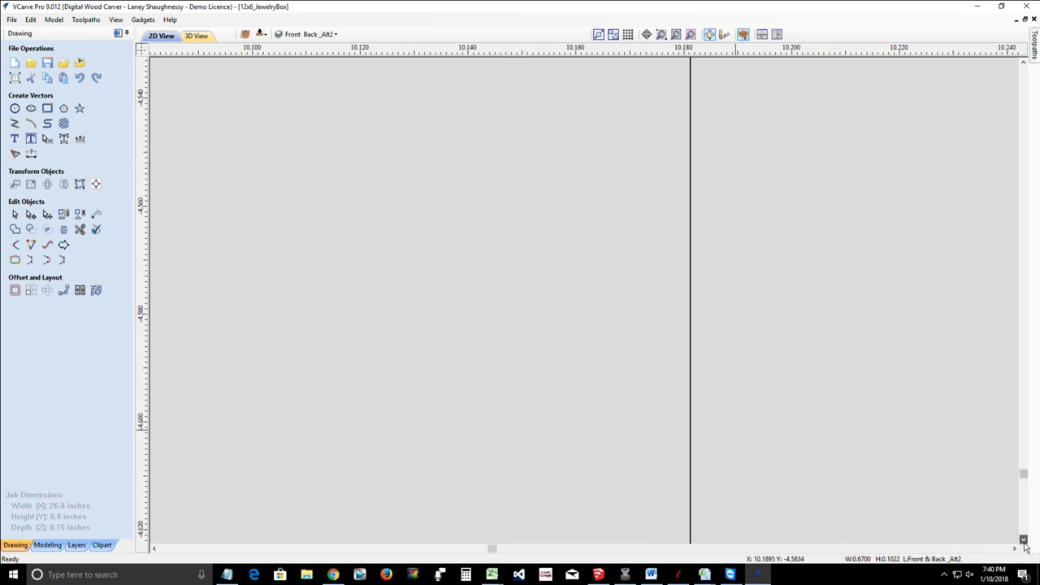
pyautogui.click(1023, 539)
pyautogui.click(1023, 541)
pyautogui.click(1023, 540)
pyautogui.click(1023, 540)
pyautogui.click(1023, 540)
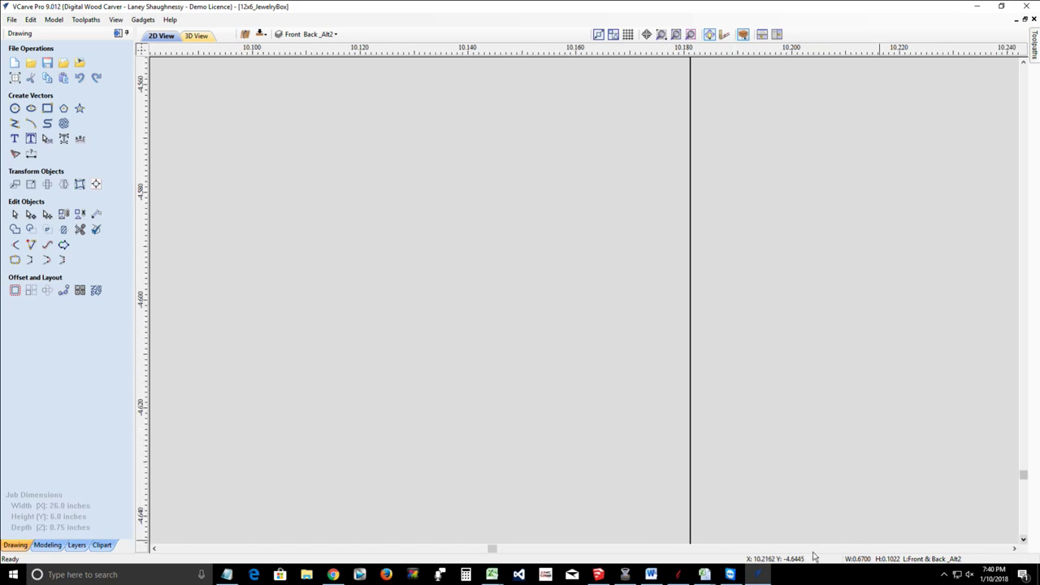
pyautogui.scroll(-5, 744, 522)
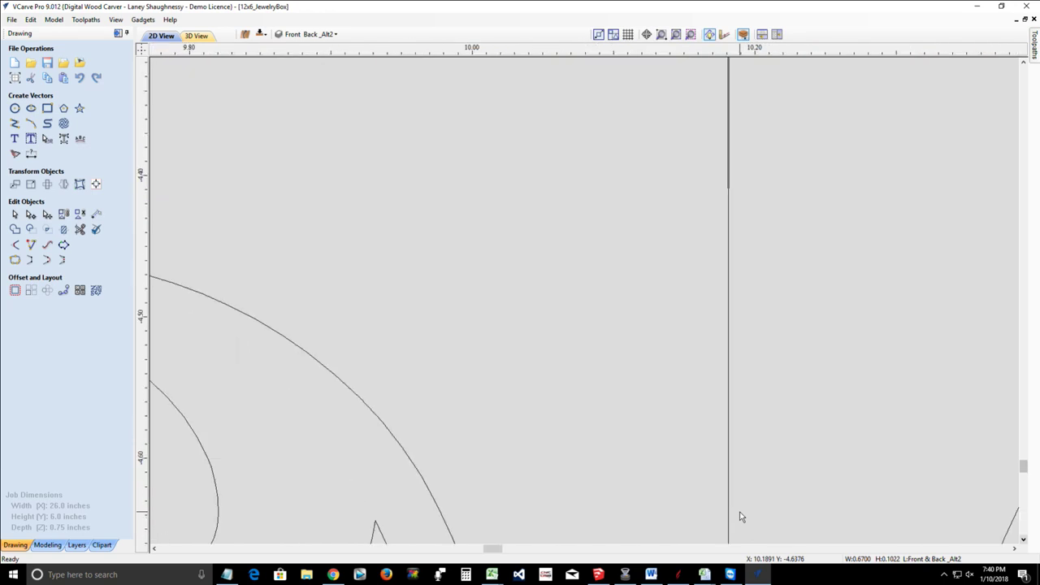
# Step: Select the ornament's vertical stem line
pyautogui.click(733, 303)
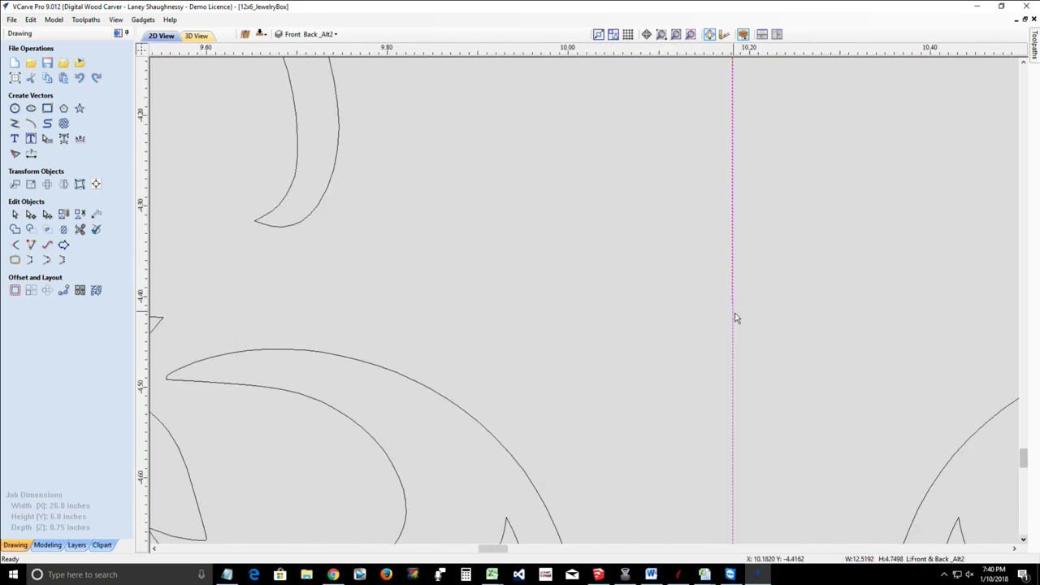
pyautogui.scroll(5, 733, 302)
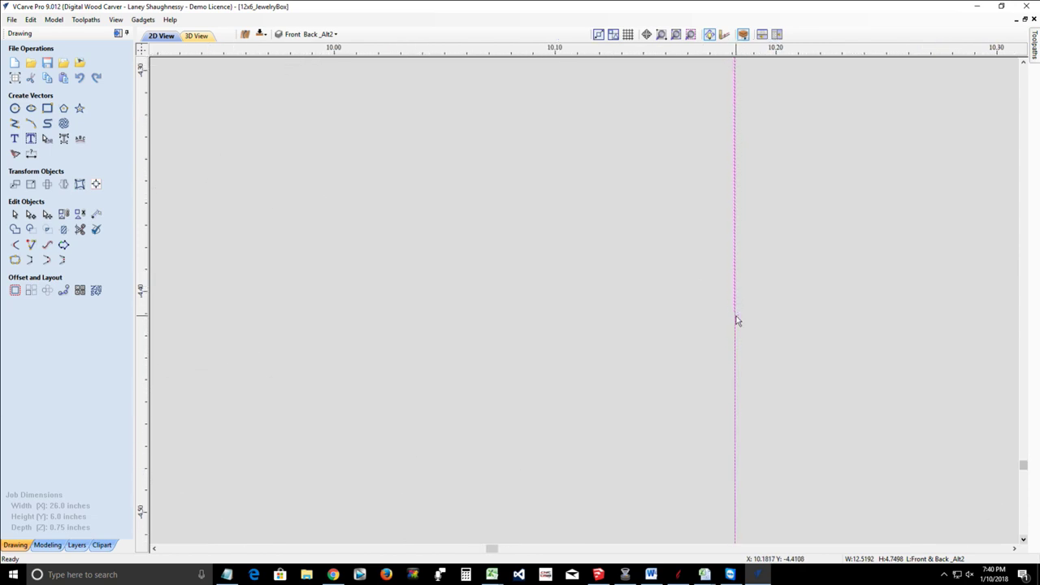
pyautogui.scroll(-2, 741, 345)
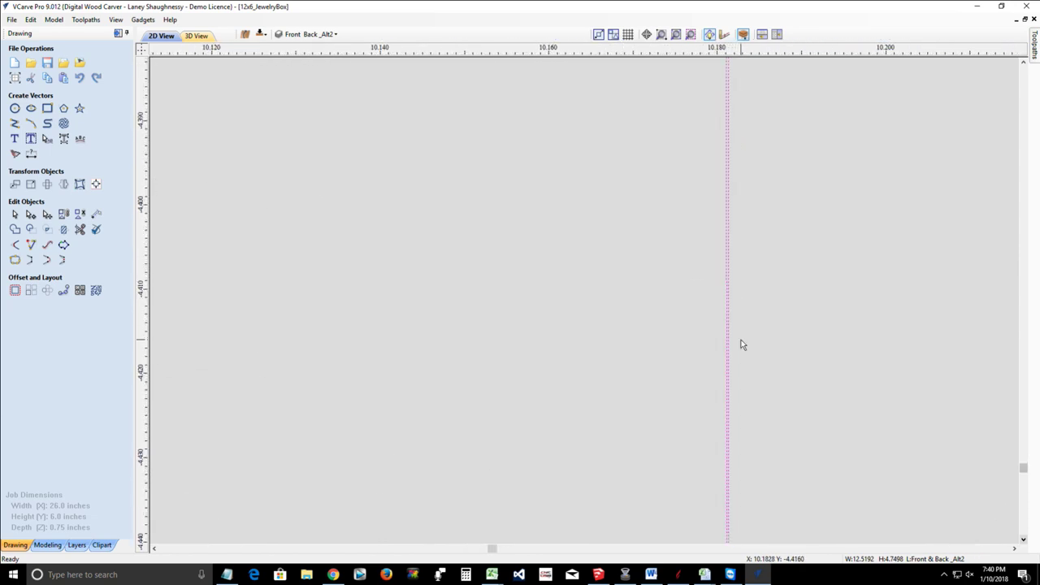
pyautogui.scroll(-2, 741, 345)
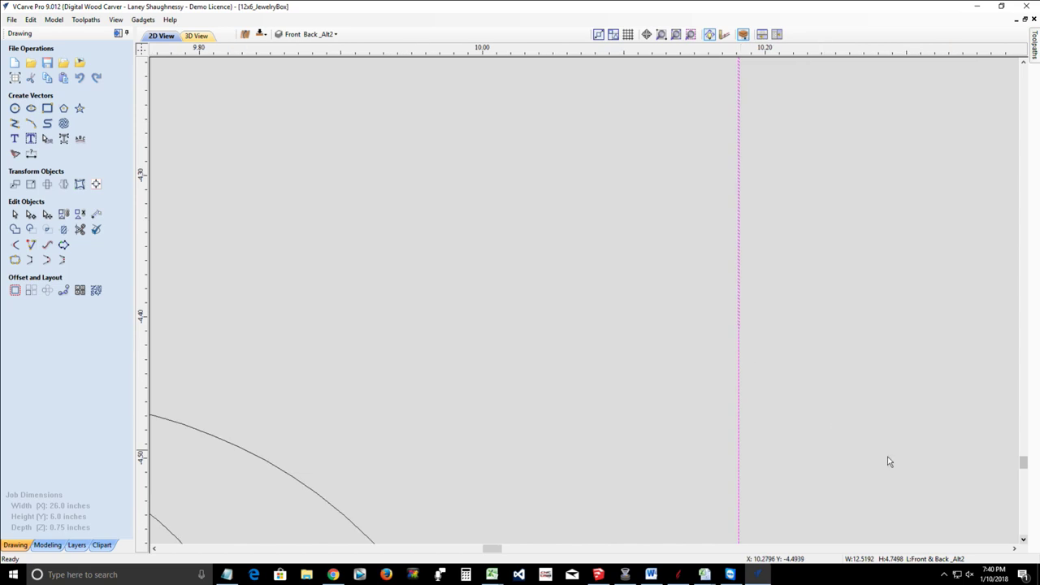
pyautogui.scroll(-3, 959, 477)
pyautogui.scroll(3, 967, 461)
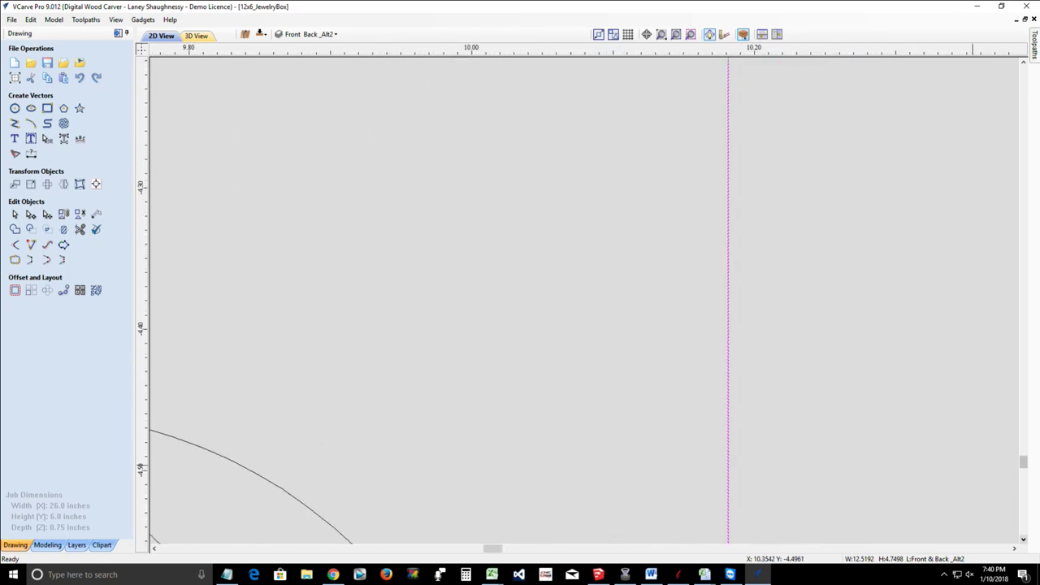
# Step: Bring the stem's lower end into close view where it meets the inverted V apex
pyautogui.click(1023, 540)
pyautogui.click(1023, 540)
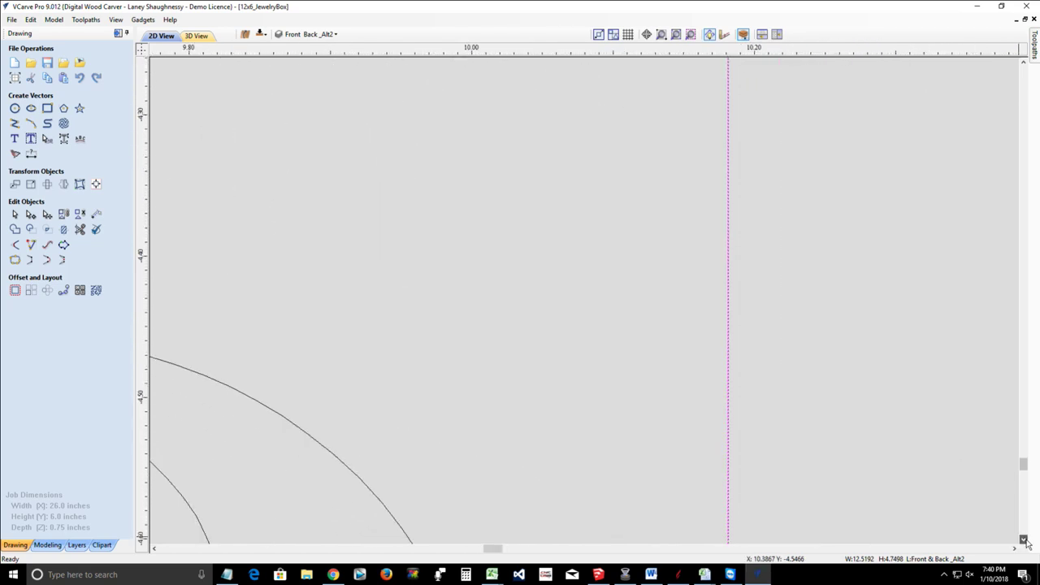
pyautogui.click(1024, 541)
pyautogui.click(1024, 541)
pyautogui.click(1023, 541)
pyautogui.click(1023, 541)
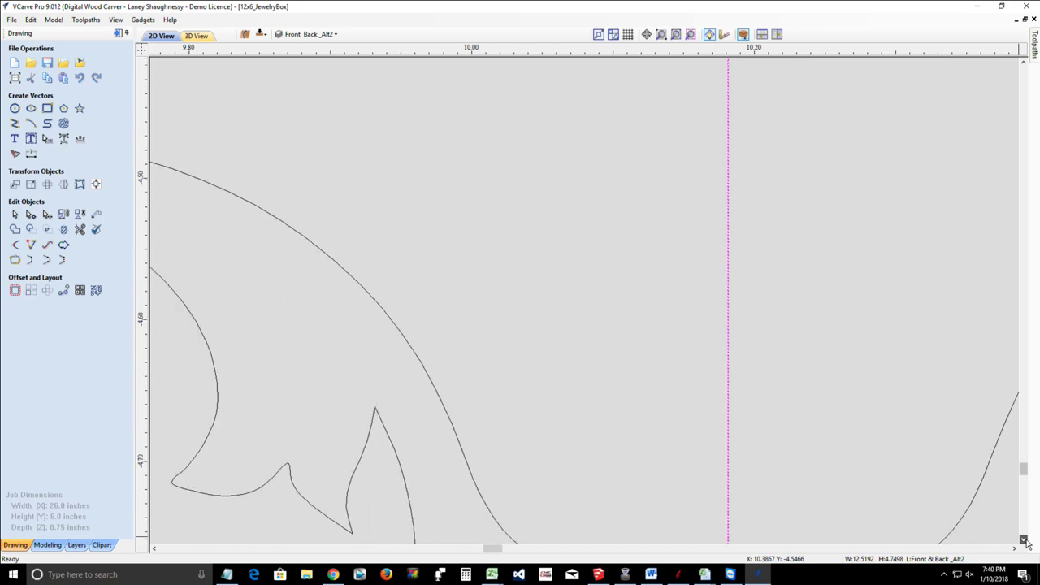
pyautogui.click(1024, 540)
pyautogui.click(1024, 540)
pyautogui.click(1023, 540)
pyautogui.click(1024, 541)
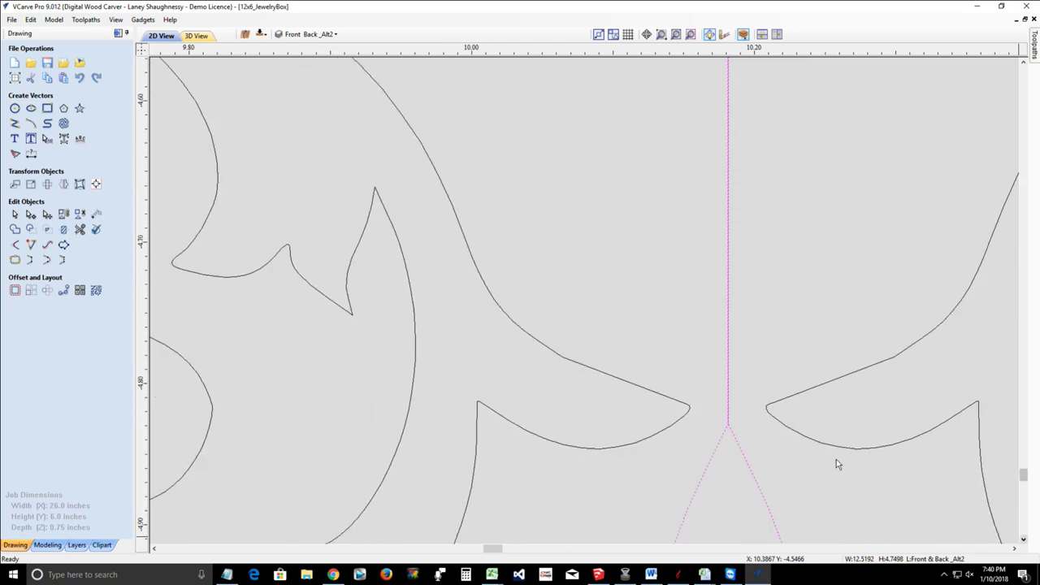
pyautogui.scroll(8, 728, 411)
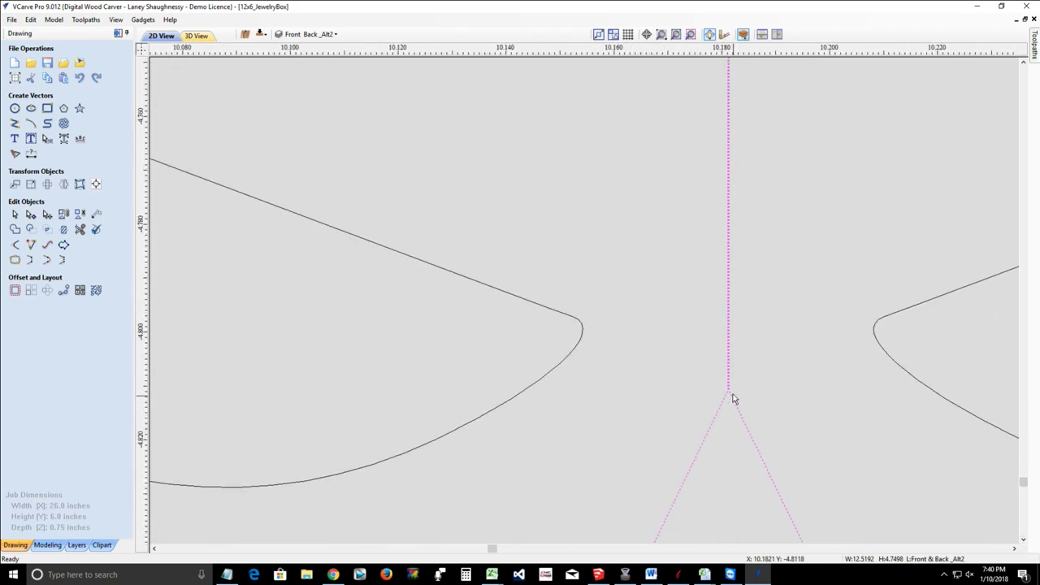
pyautogui.scroll(4, 729, 395)
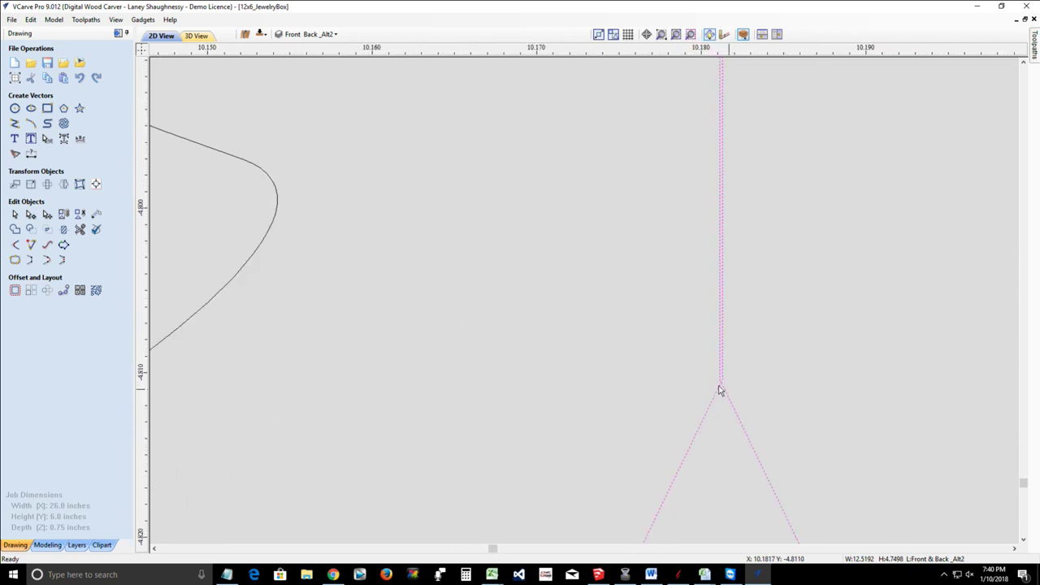
pyautogui.scroll(3, 717, 388)
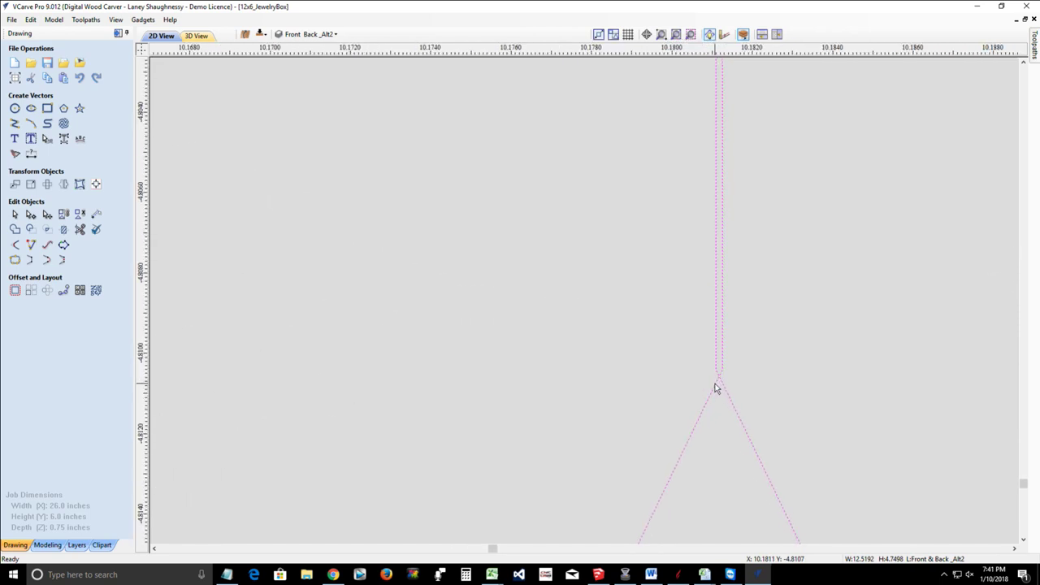
pyautogui.scroll(1, 720, 383)
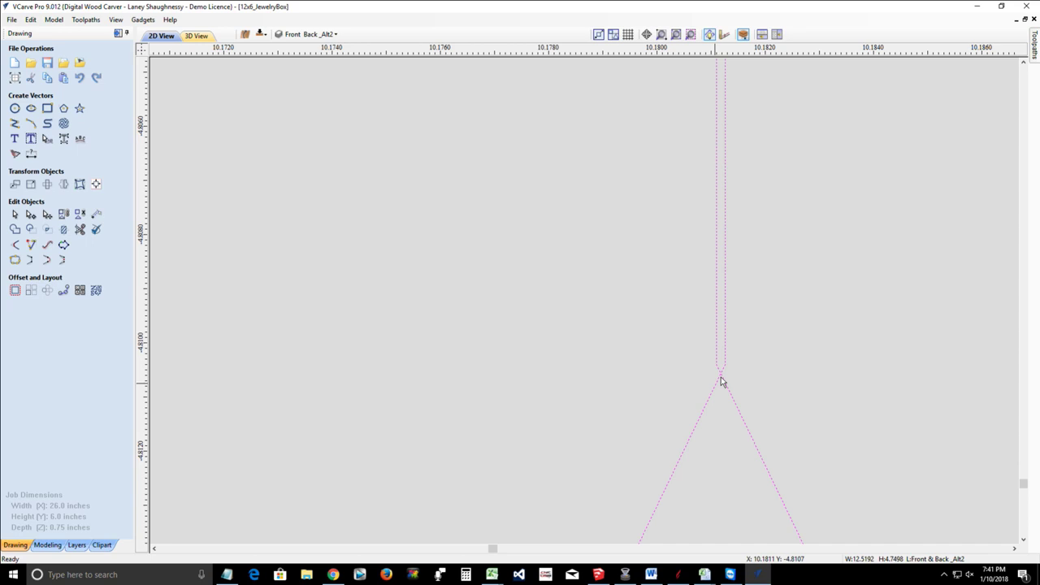
# Step: Trim the crossing loop, duplicate vertical line and connecting piece above the V apex
pyautogui.click(79, 230)
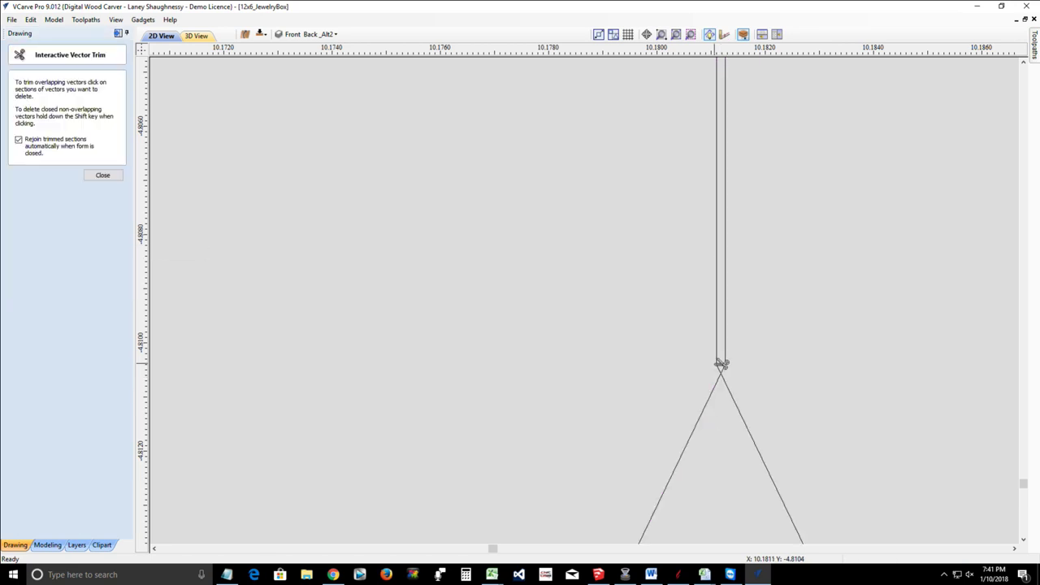
pyautogui.click(723, 360)
pyautogui.click(725, 361)
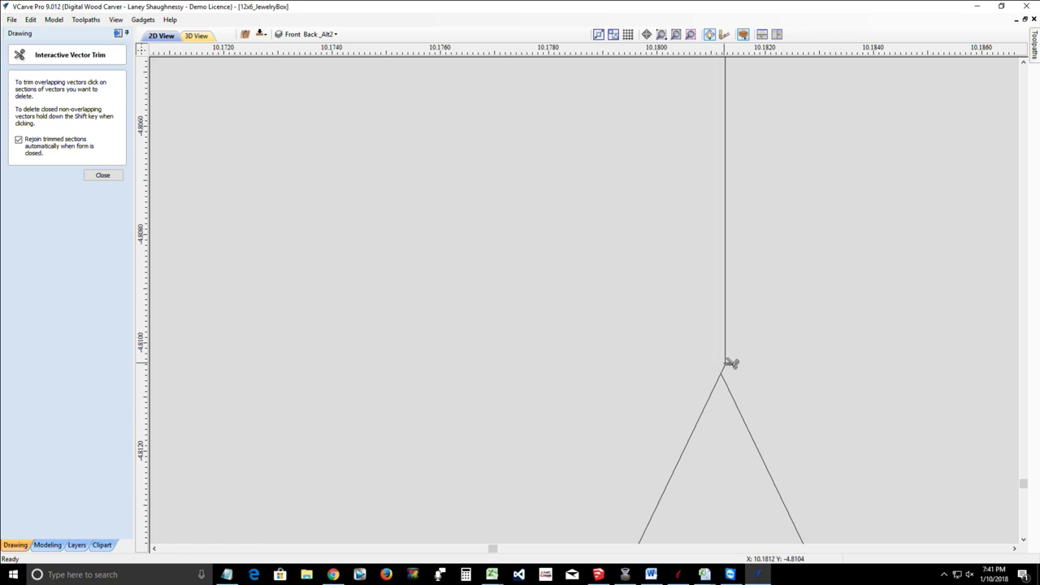
pyautogui.click(726, 363)
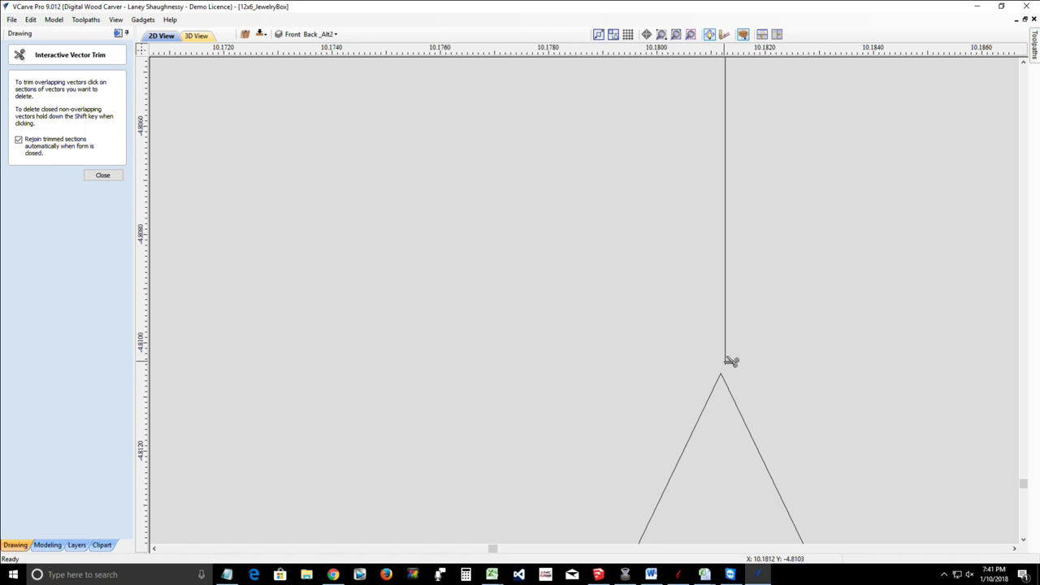
pyautogui.scroll(-1, 731, 361)
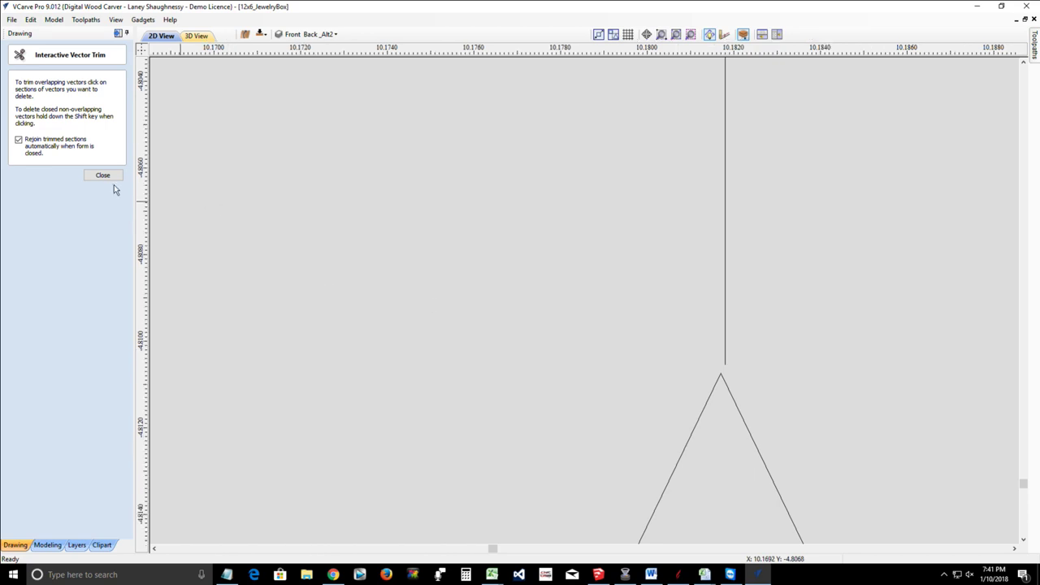
# Step: Exit trimming, select the vertical line to verify one clean line remains, and zoom out
pyautogui.press('Escape')
pyautogui.click(704, 354)
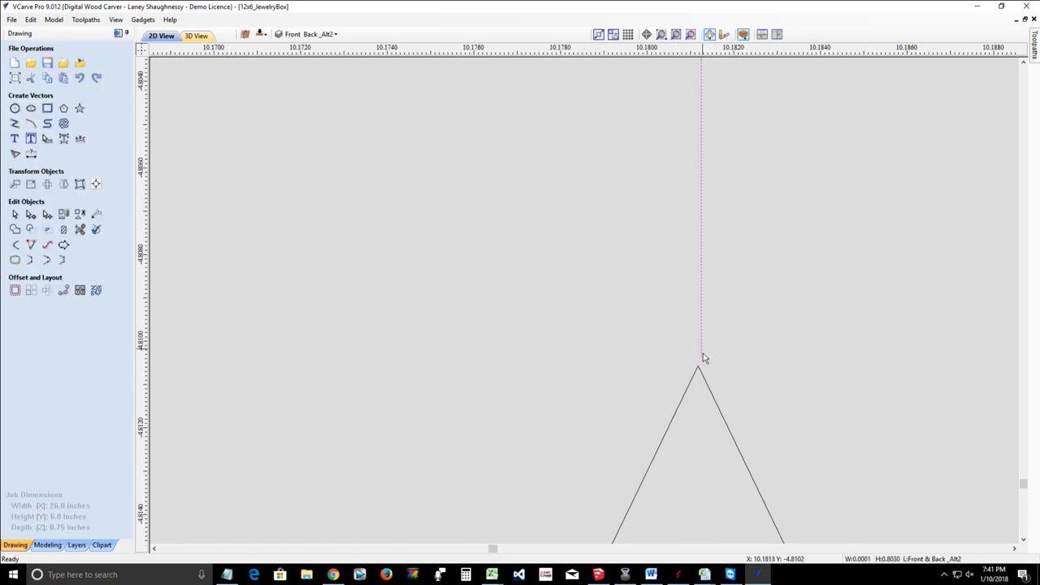
pyautogui.scroll(-1, 704, 359)
pyautogui.scroll(-3, 703, 357)
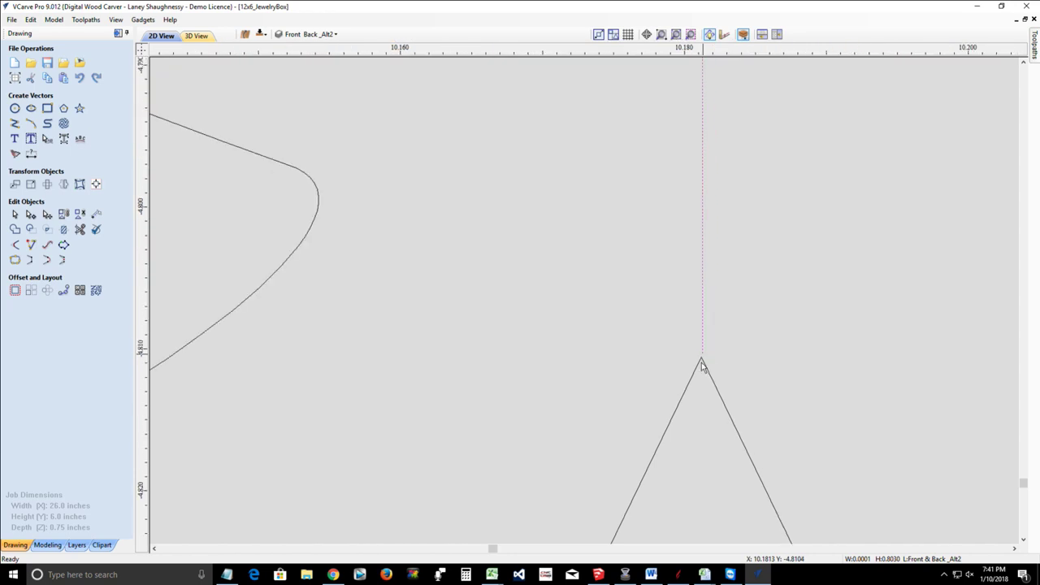
pyautogui.scroll(-4, 702, 372)
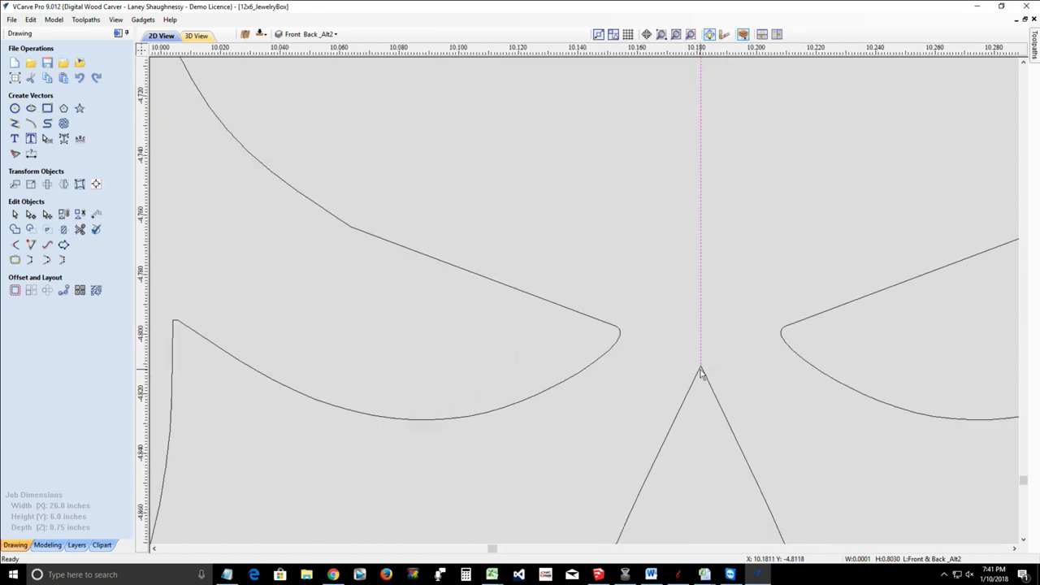
pyautogui.scroll(-4, 702, 374)
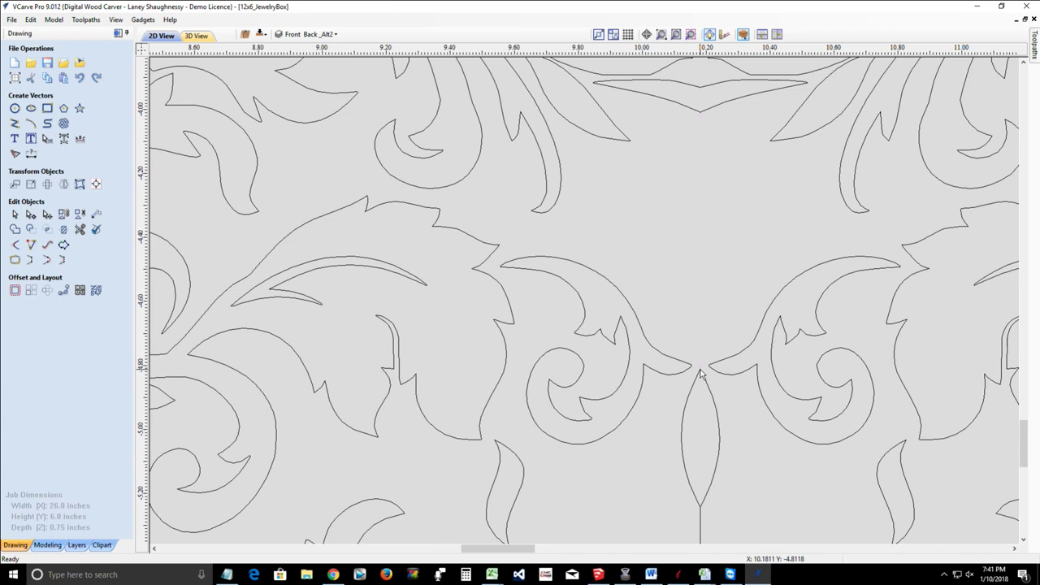
# Step: With Interactive Vector Trim, cut the doubled vertical line under the Y junction below the central leaf
pyautogui.click(1024, 540)
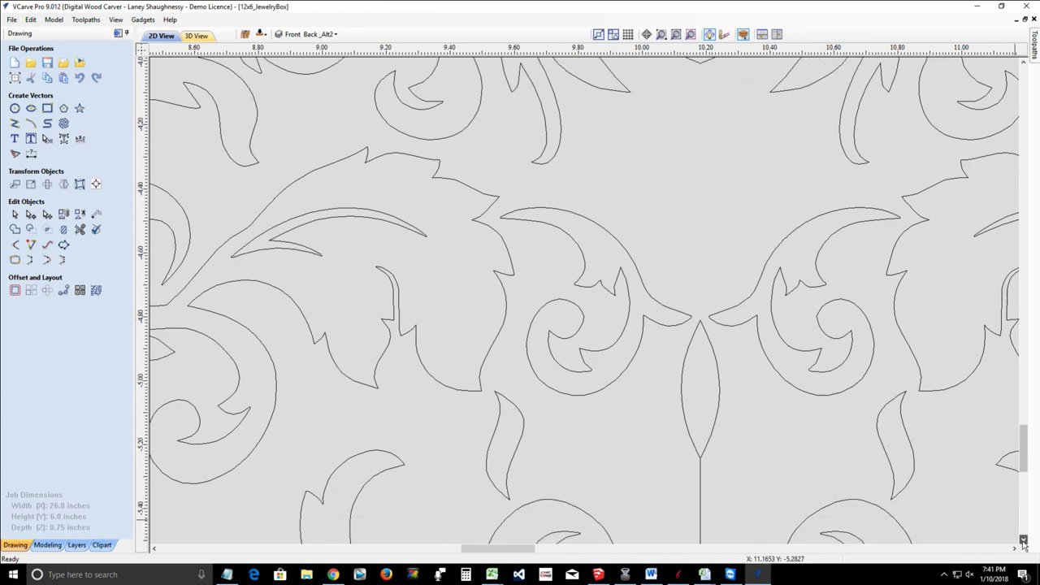
pyautogui.click(1024, 540)
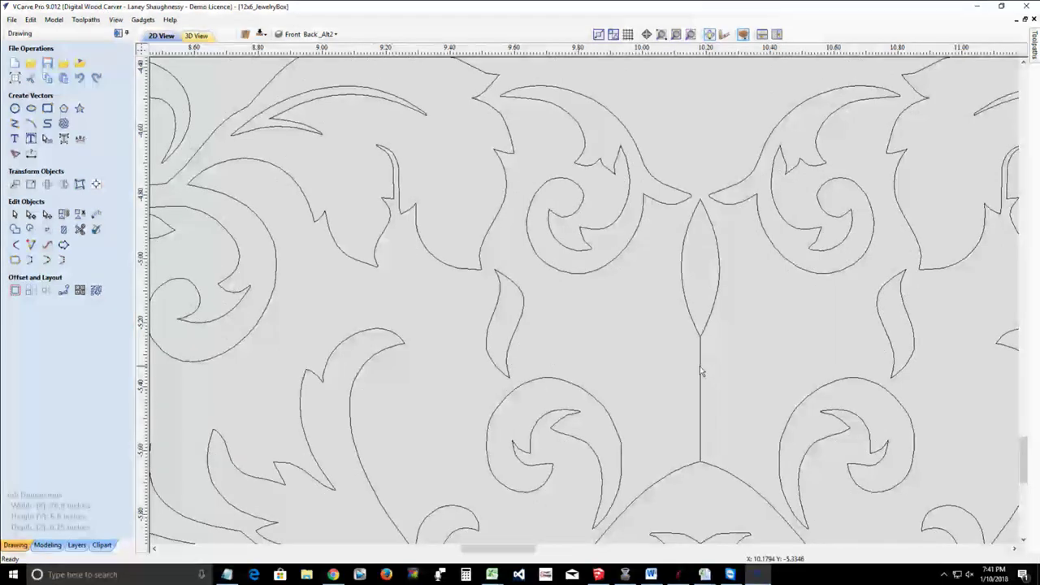
pyautogui.scroll(10, 704, 369)
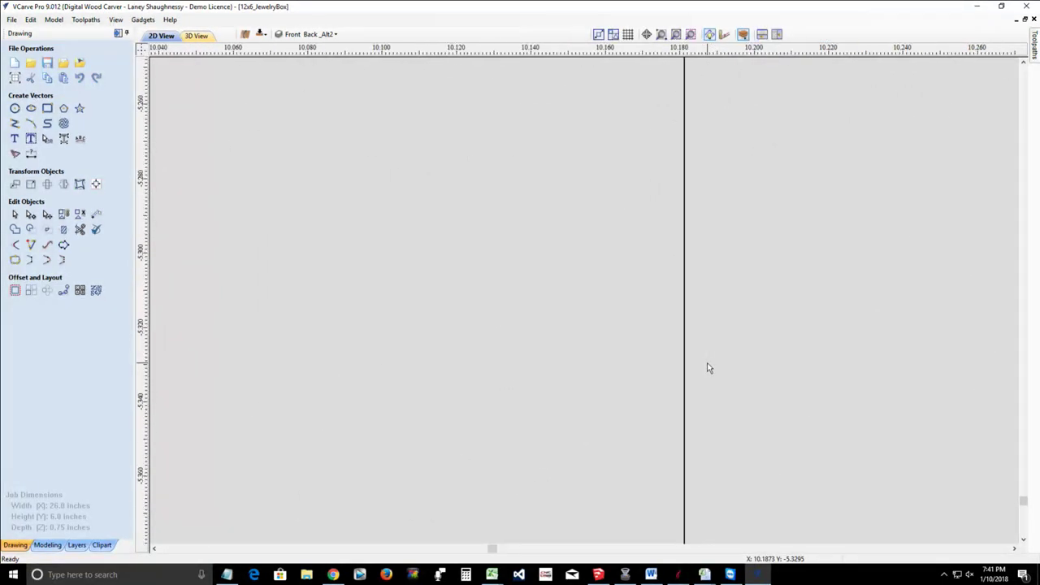
pyautogui.scroll(-3, 707, 368)
pyautogui.scroll(7, 699, 179)
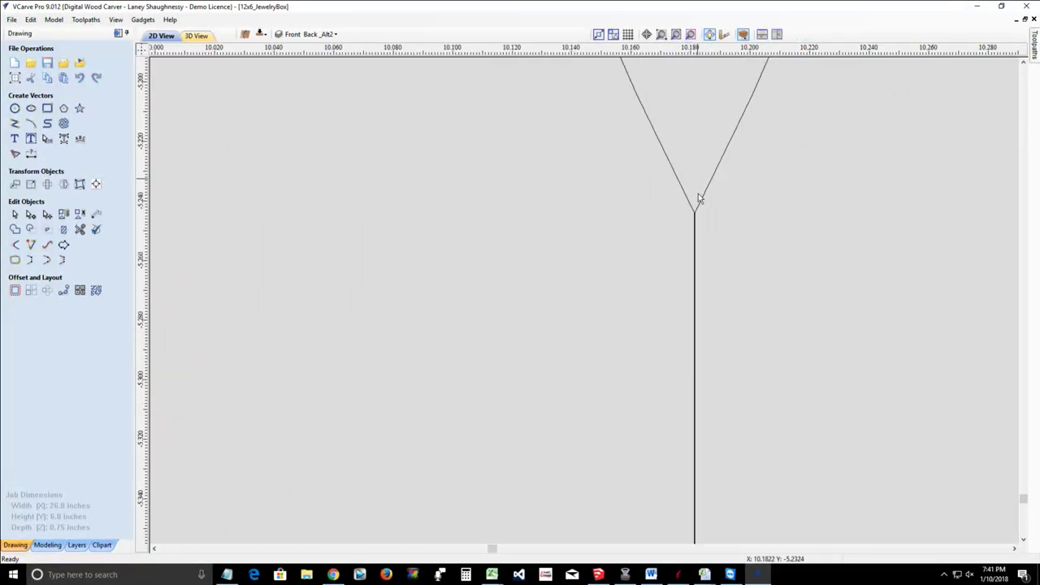
pyautogui.scroll(3, 690, 248)
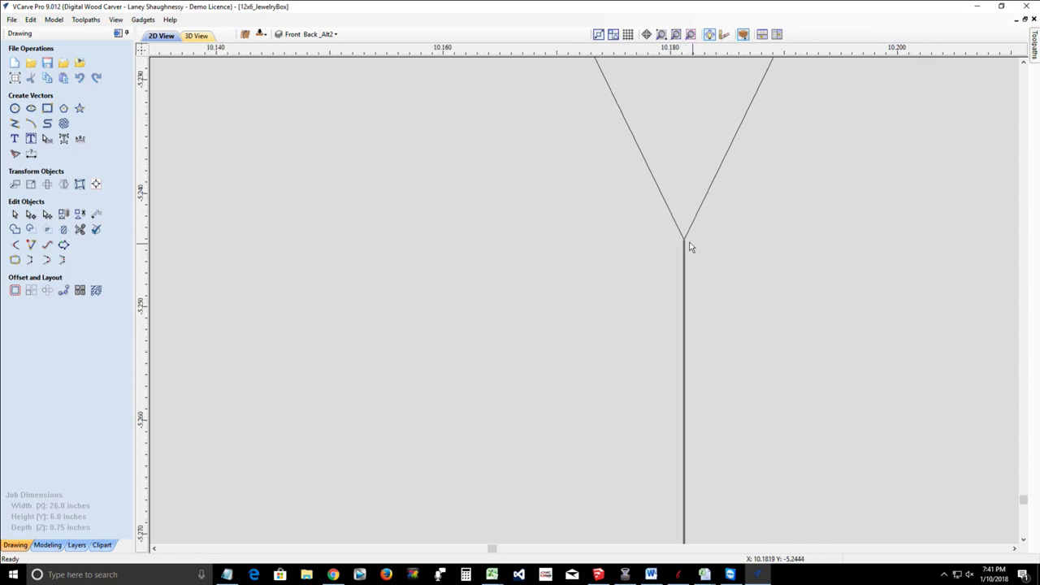
pyautogui.scroll(1, 690, 256)
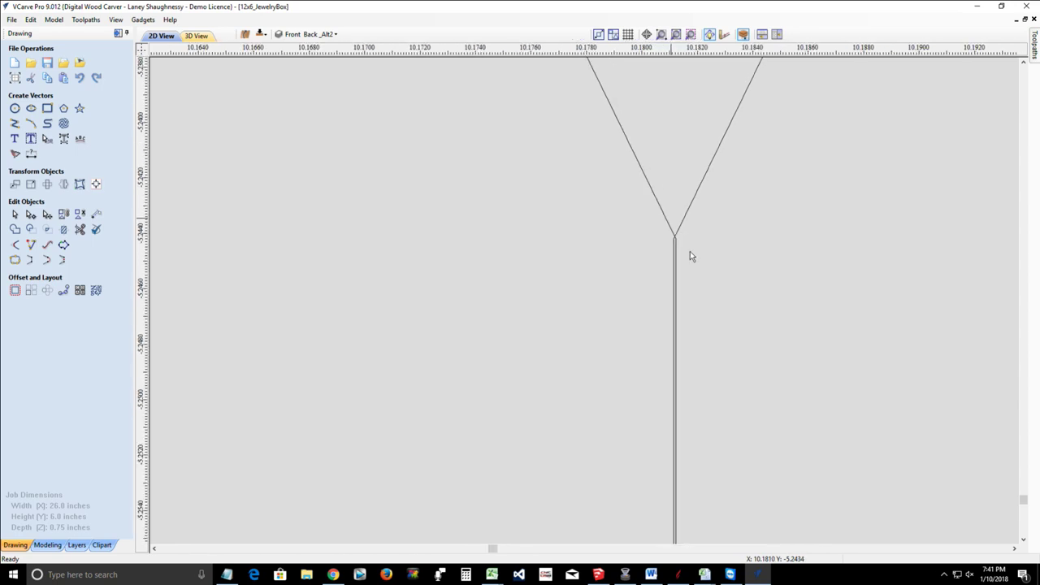
pyautogui.click(80, 229)
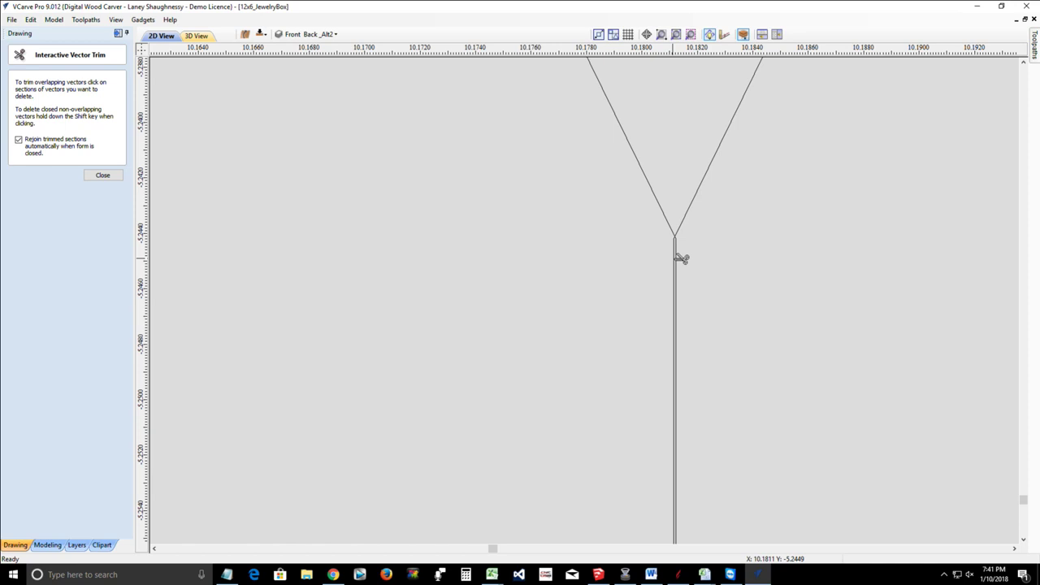
pyautogui.click(674, 258)
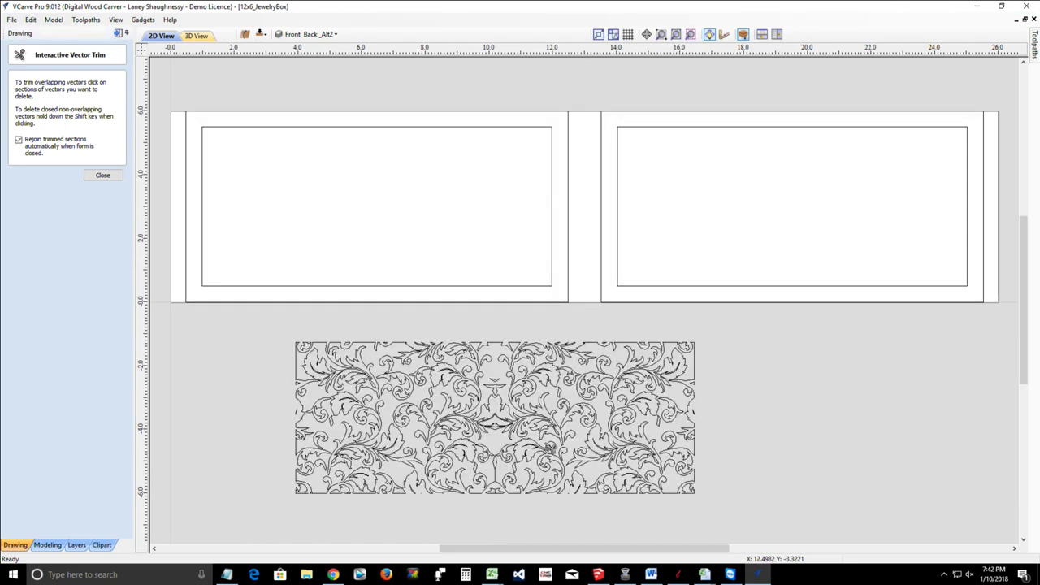
# Step: Trim away the vertical centre line in the lower stem and inside the bottom-centre ornament
pyautogui.scroll(5, 488, 451)
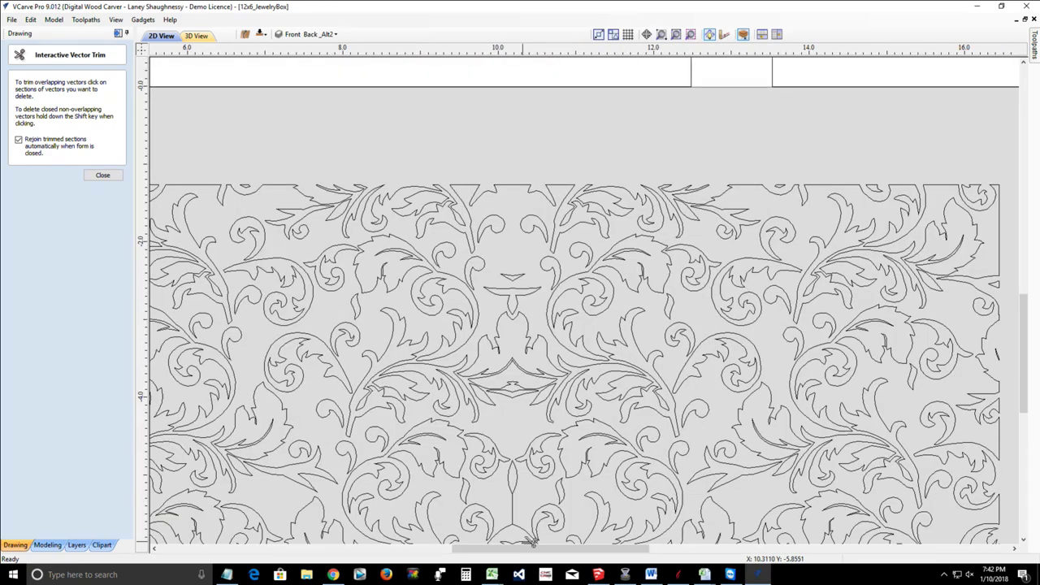
pyautogui.scroll(5, 520, 522)
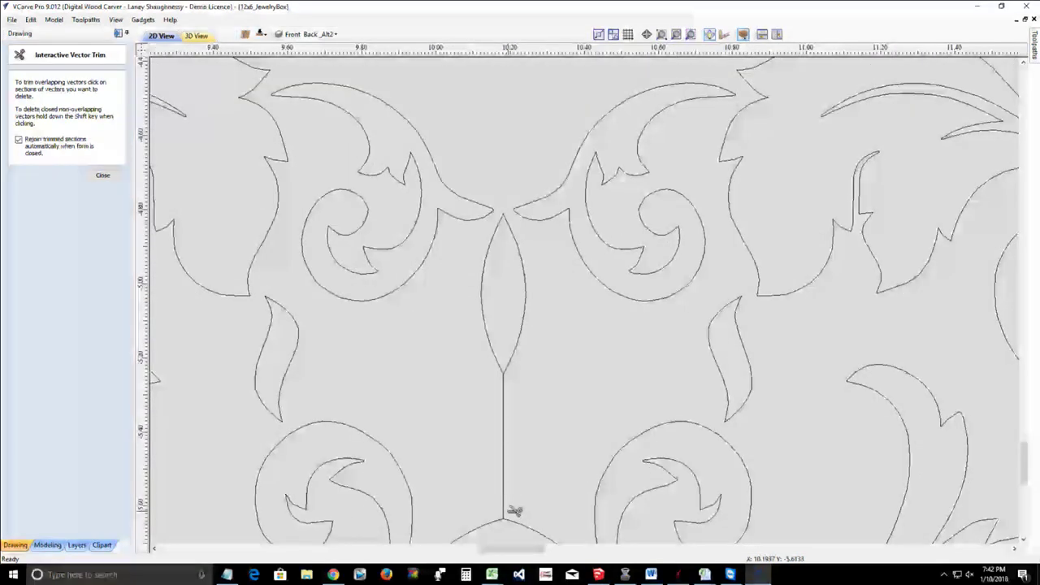
pyautogui.scroll(2, 498, 445)
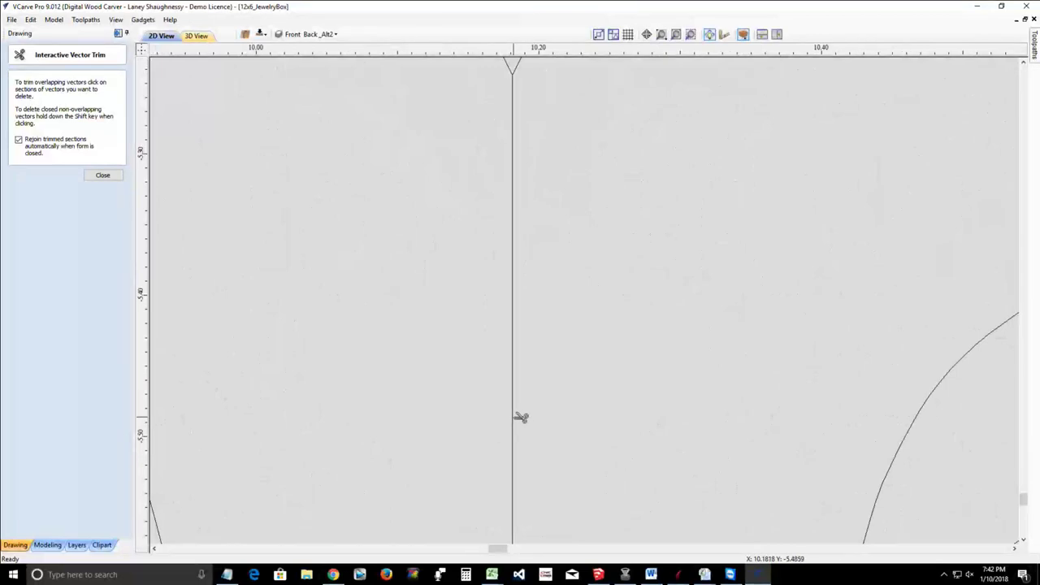
pyautogui.click(514, 419)
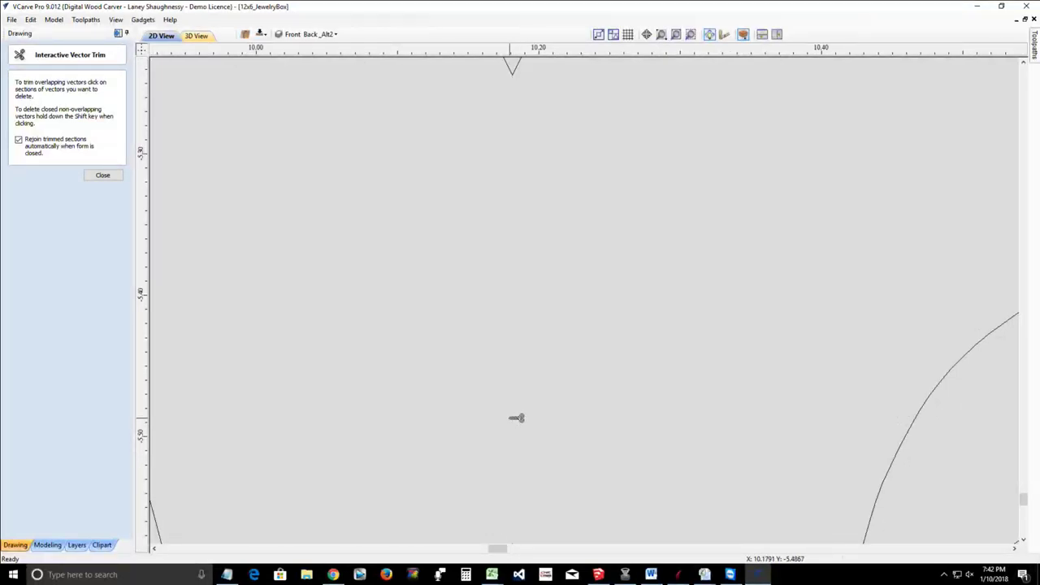
pyautogui.scroll(-6, 517, 417)
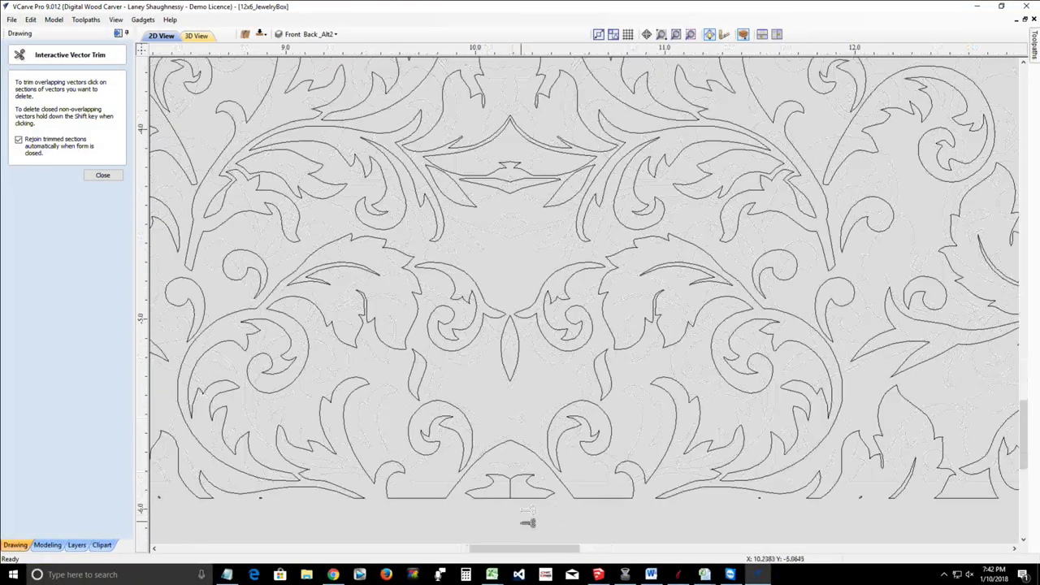
pyautogui.scroll(6, 528, 523)
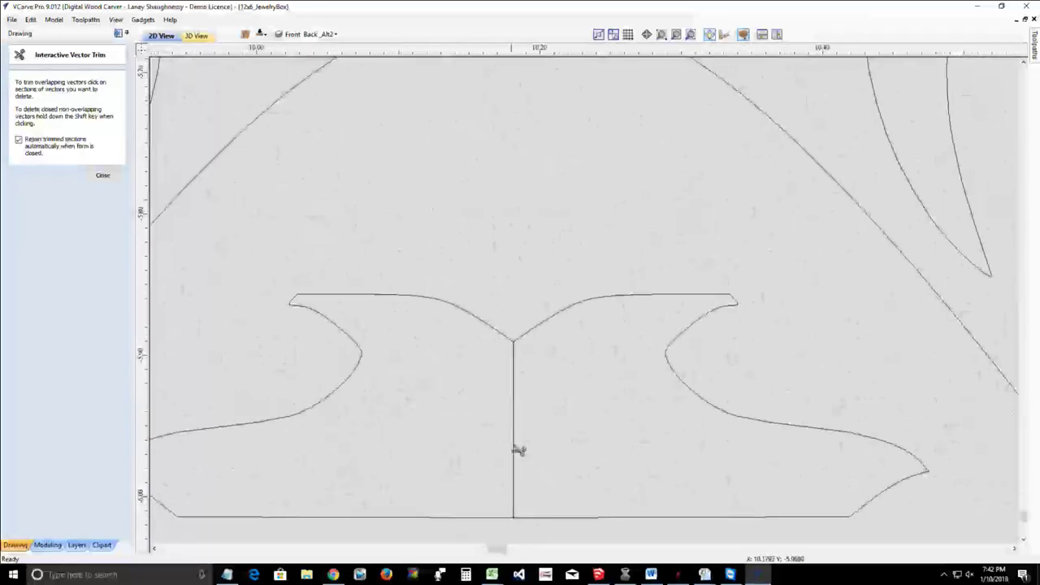
pyautogui.click(515, 442)
pyautogui.scroll(-4, 542, 471)
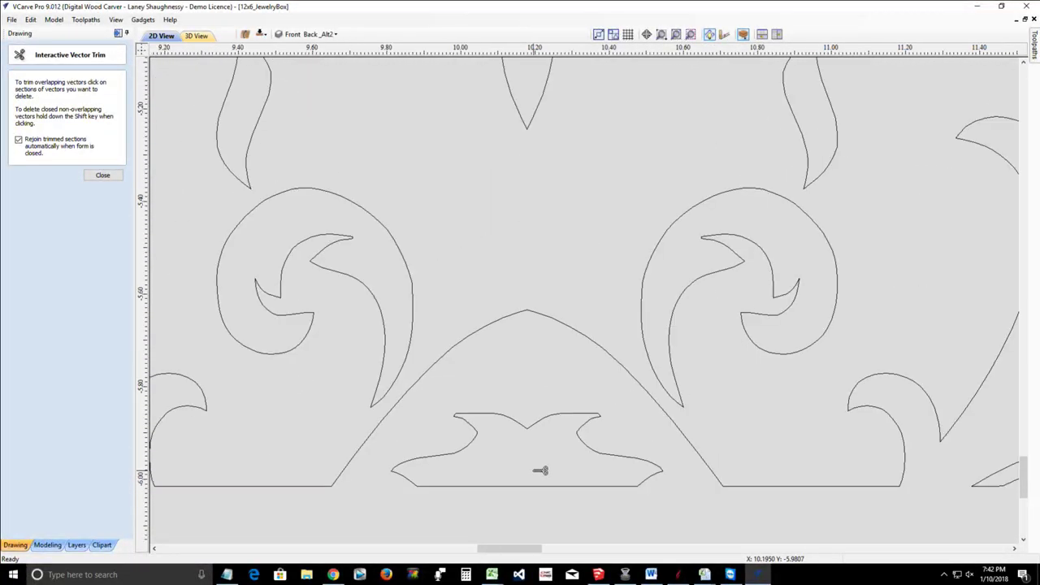
pyautogui.scroll(-6, 540, 470)
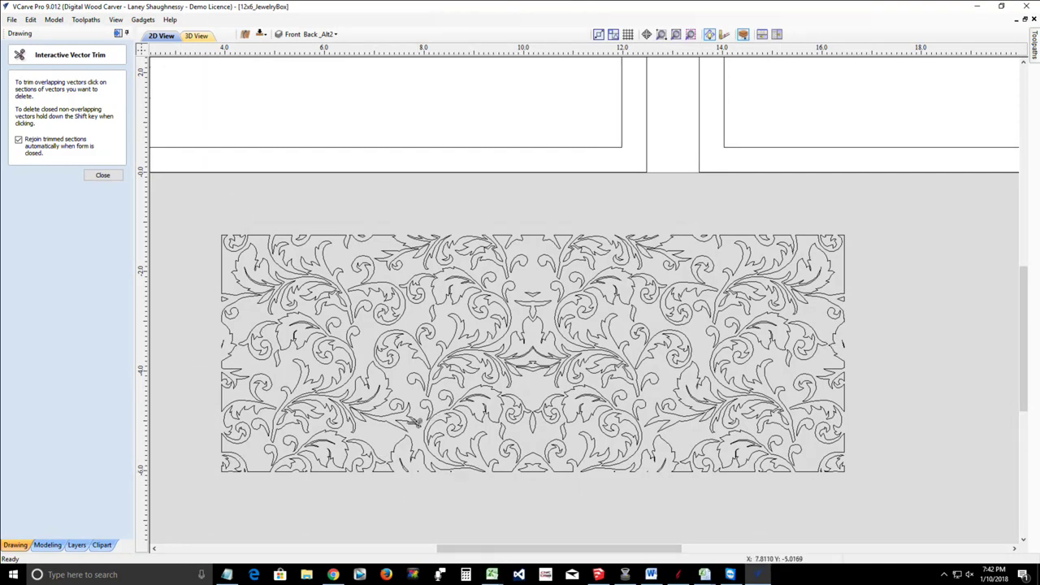
# Step: Close the trim form and narrow the flourish selection to Select All Open Vectors
pyautogui.click(102, 175)
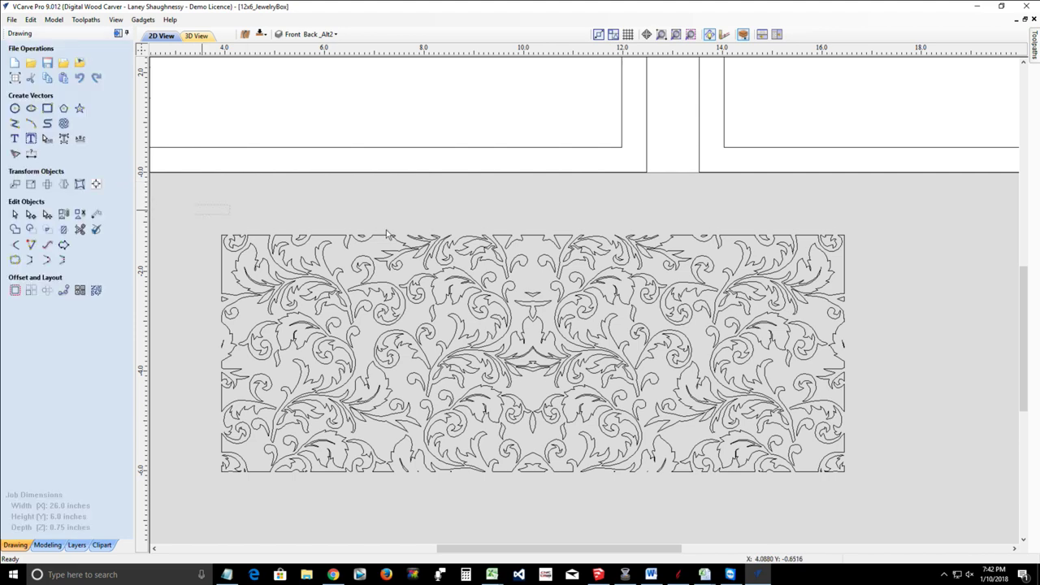
pyautogui.moveTo(834, 380); pyautogui.dragTo(852, 515)
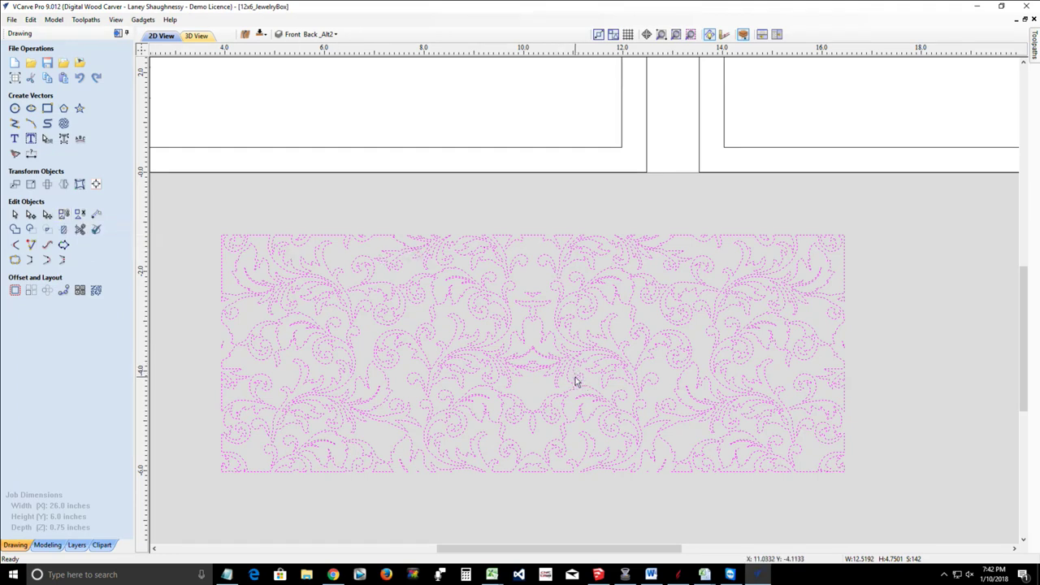
pyautogui.rightClick(560, 497)
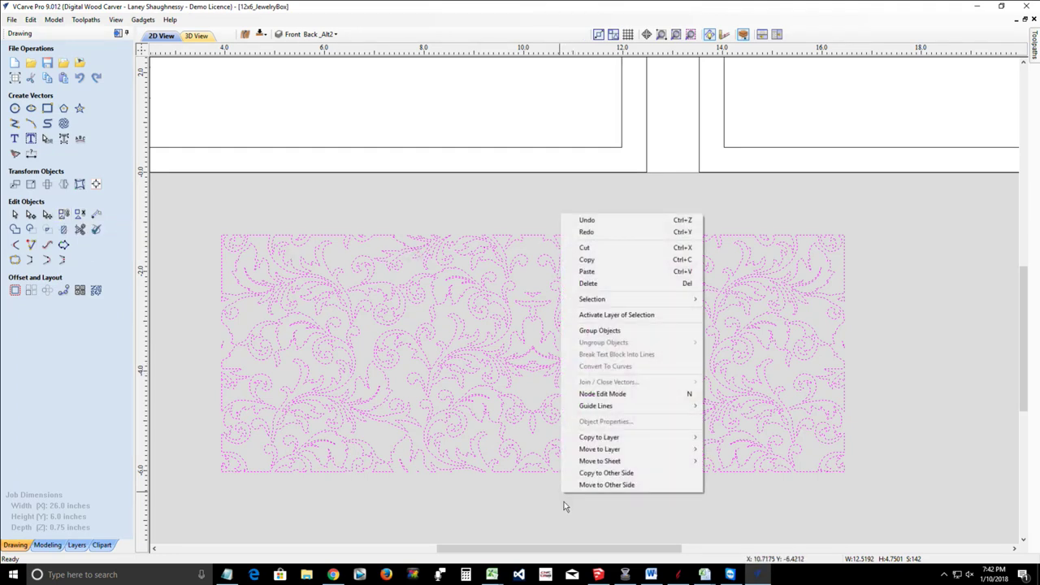
pyautogui.moveTo(614, 300)
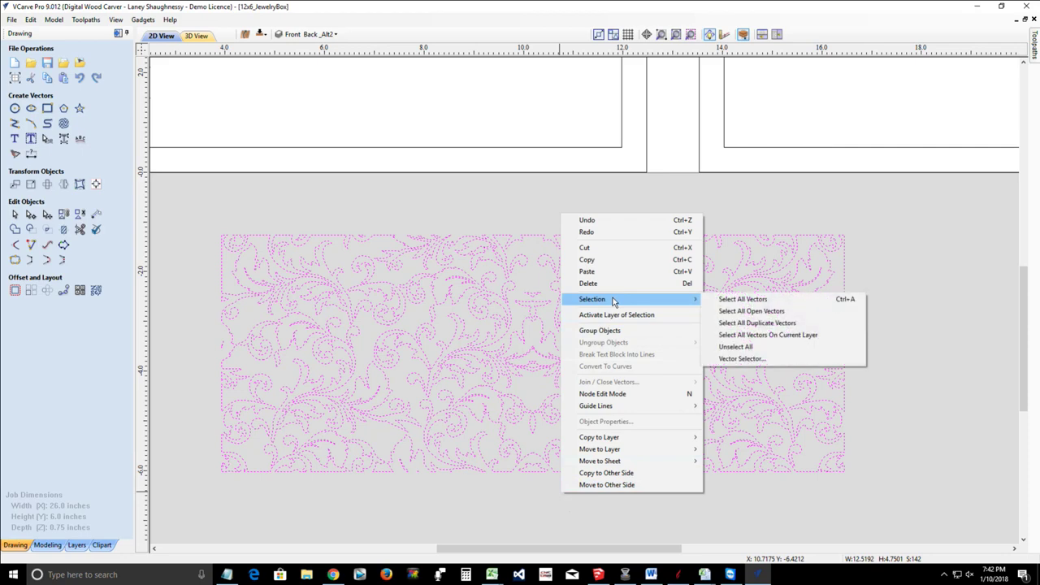
pyautogui.click(745, 313)
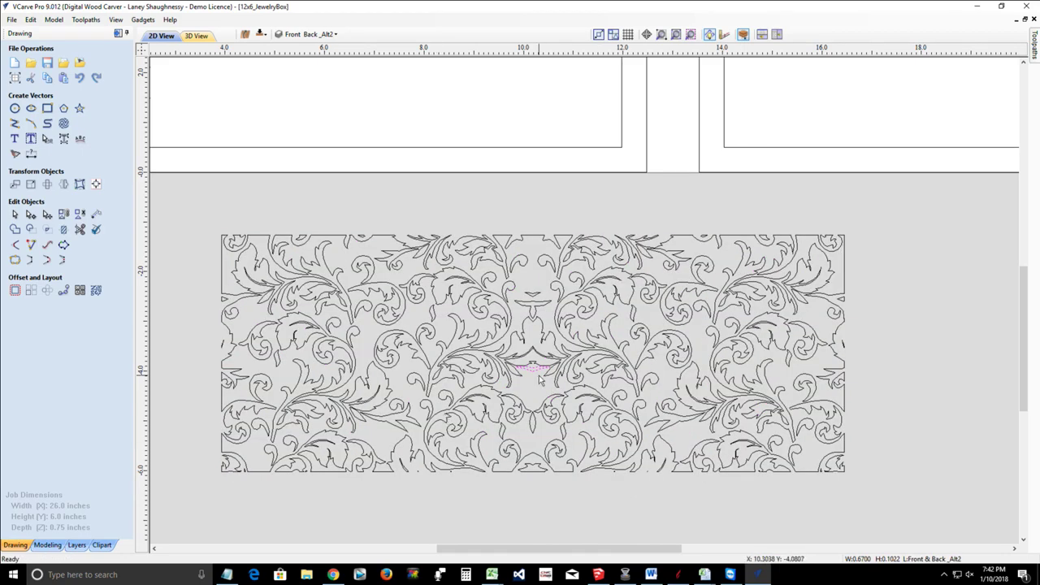
# Step: Join the two ends of the short pink V-shaped vector at one common apex
pyautogui.scroll(2, 537, 382)
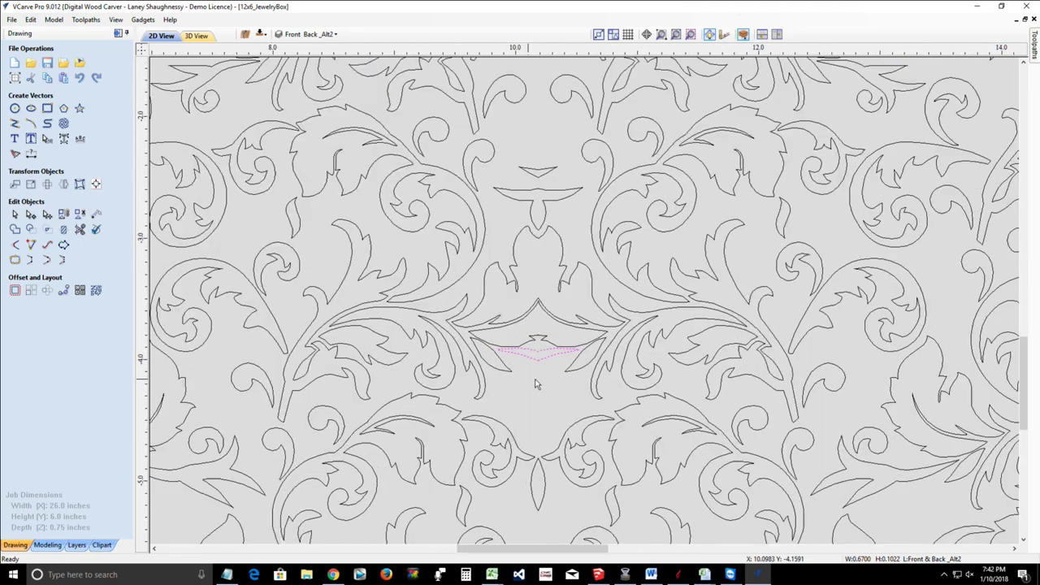
pyautogui.scroll(4, 537, 383)
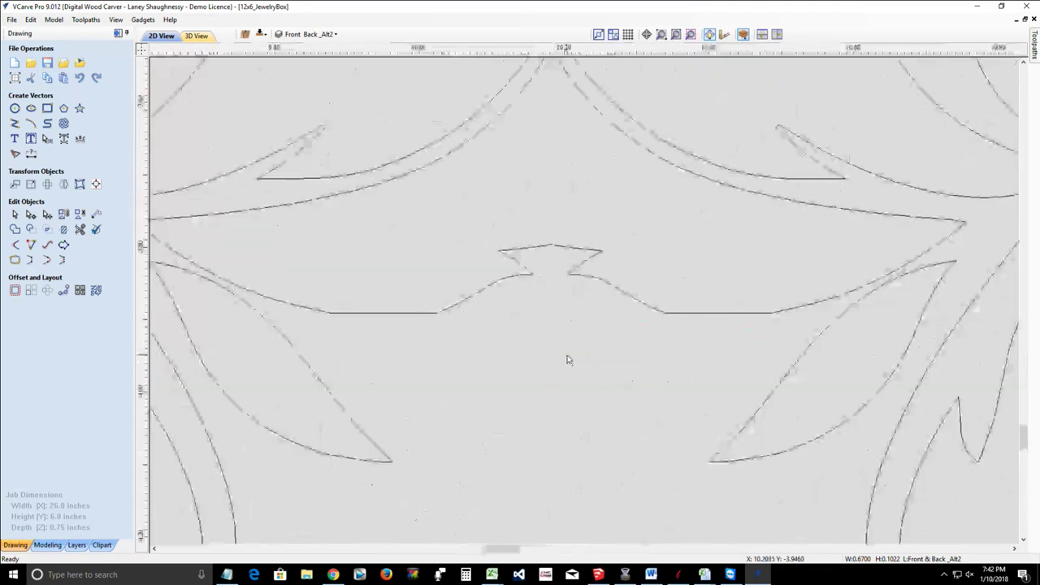
pyautogui.scroll(4, 558, 467)
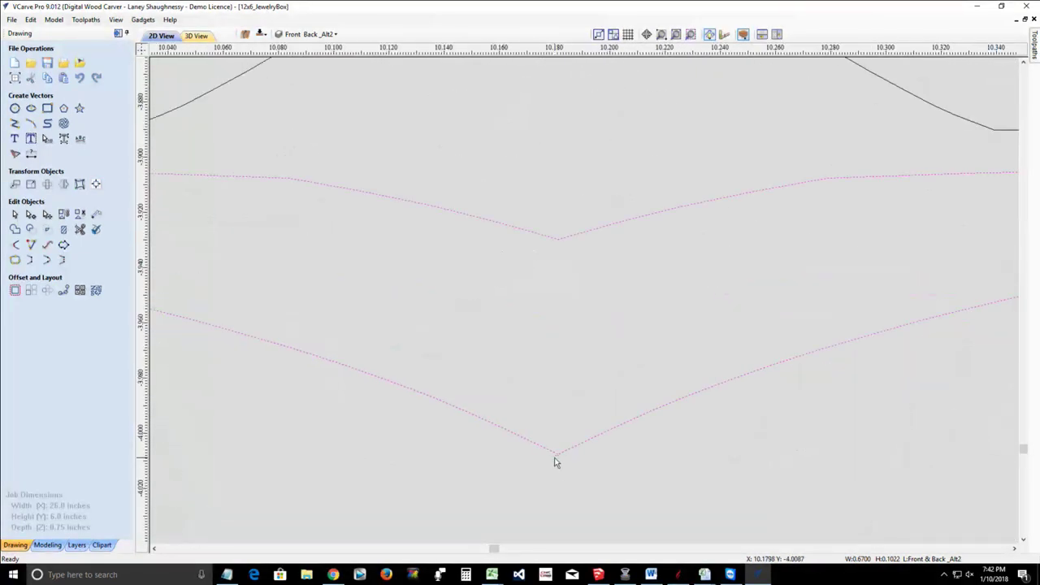
pyautogui.scroll(1, 556, 462)
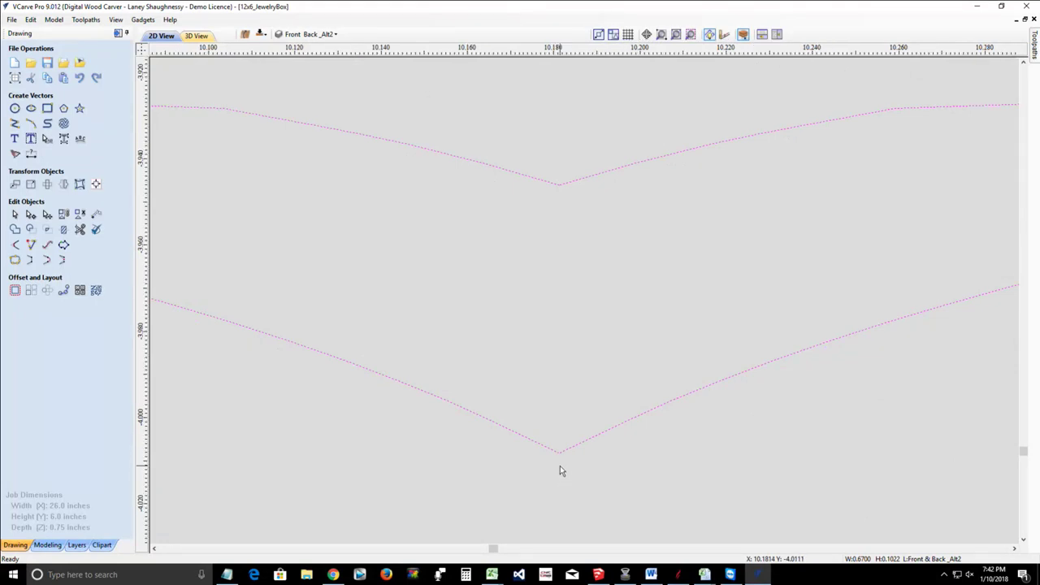
pyautogui.scroll(3, 561, 470)
pyautogui.scroll(4, 559, 449)
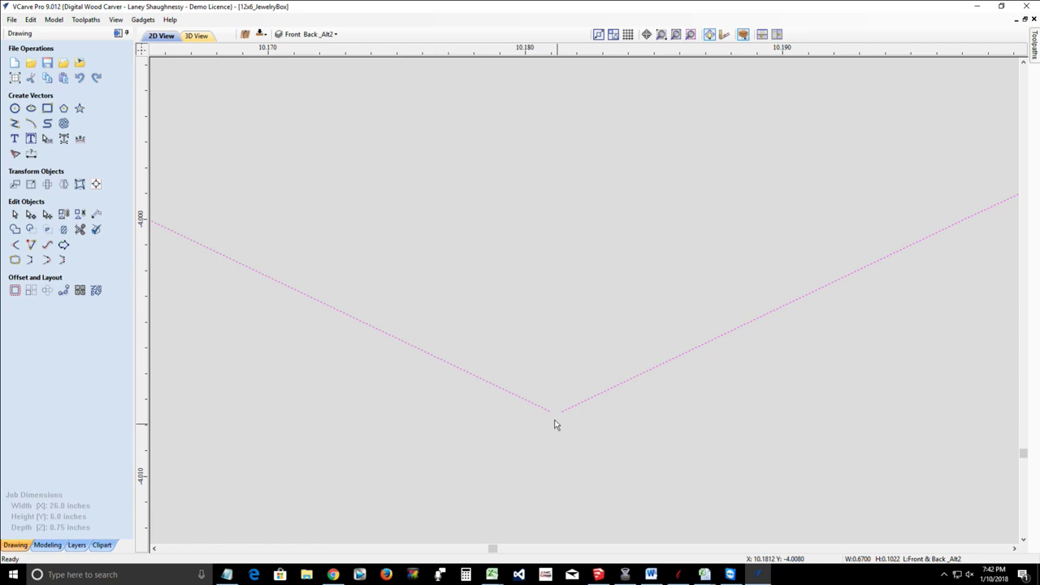
pyautogui.scroll(2, 556, 424)
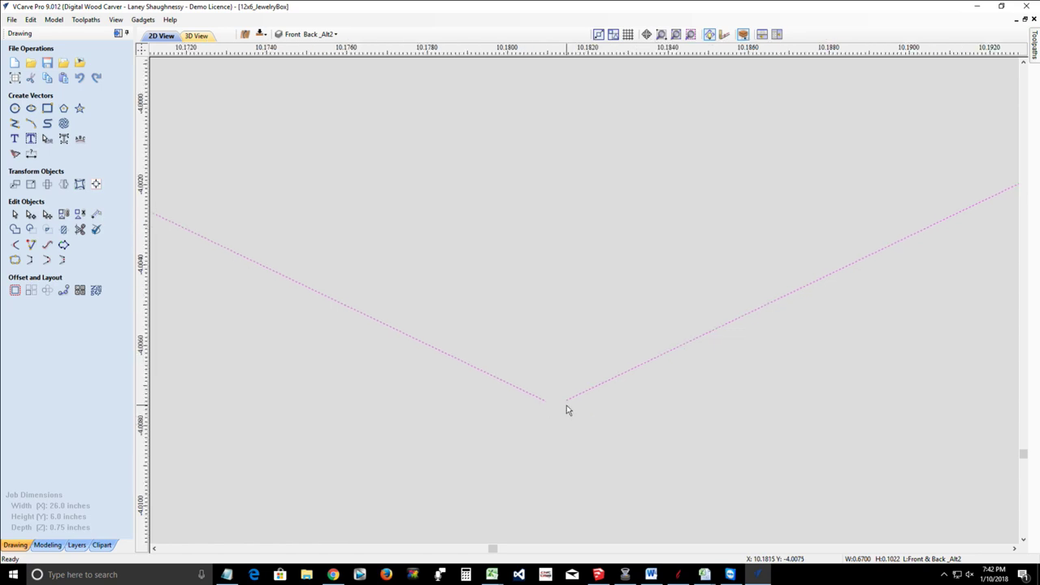
pyautogui.click(64, 262)
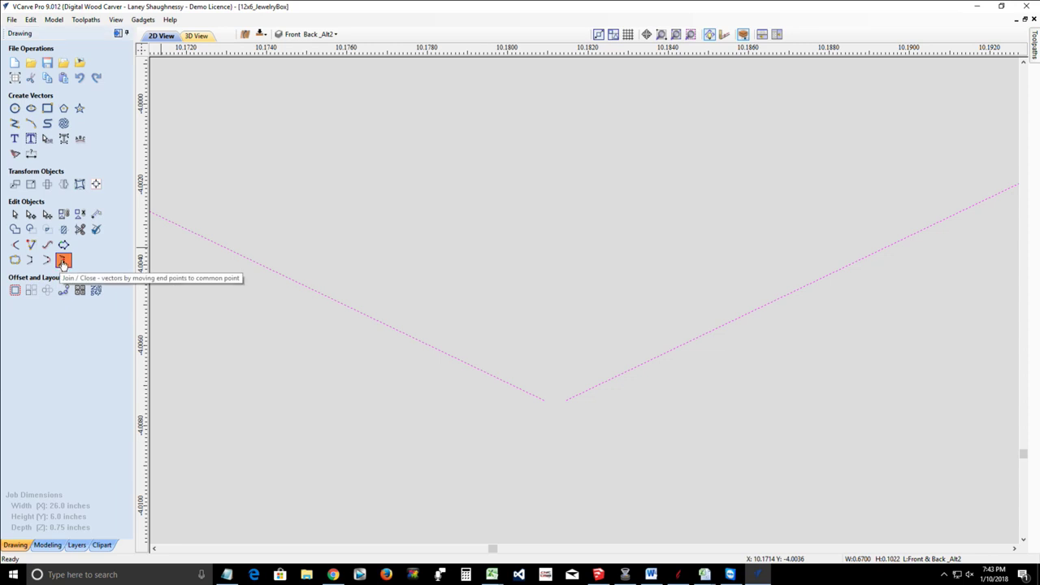
pyautogui.scroll(-3, 528, 400)
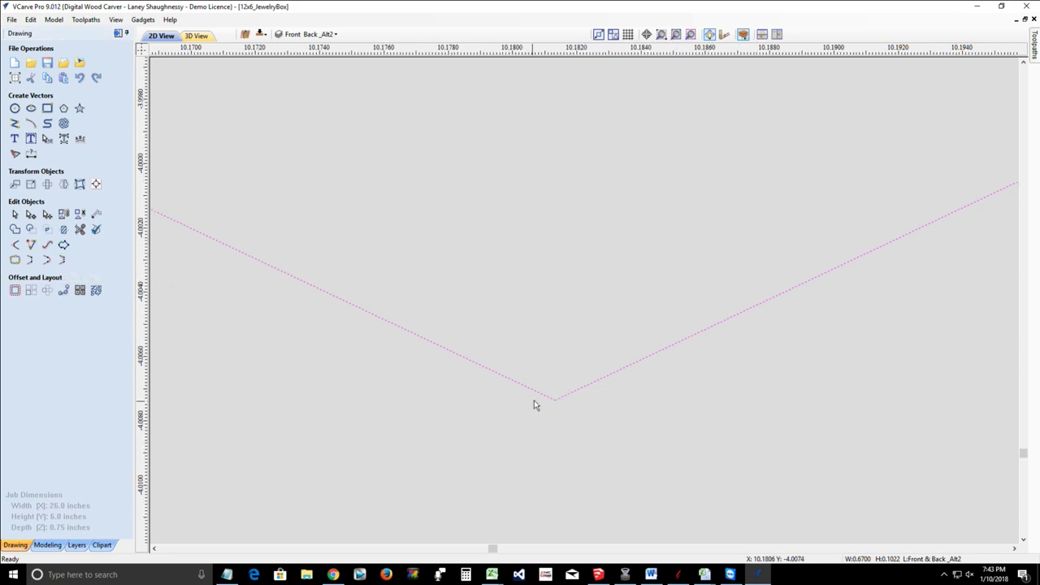
pyautogui.scroll(-5, 542, 402)
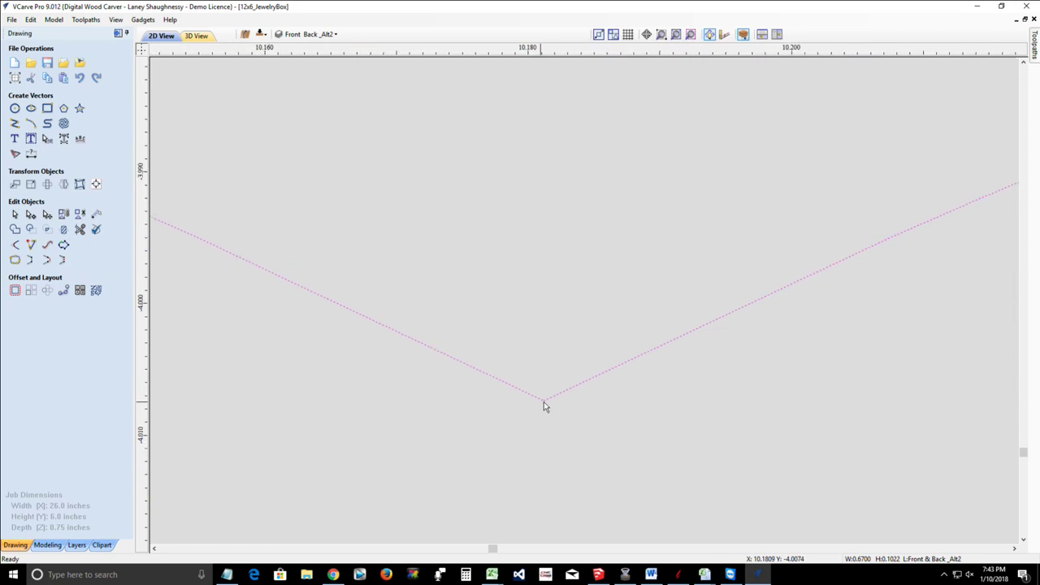
pyautogui.scroll(-5, 544, 402)
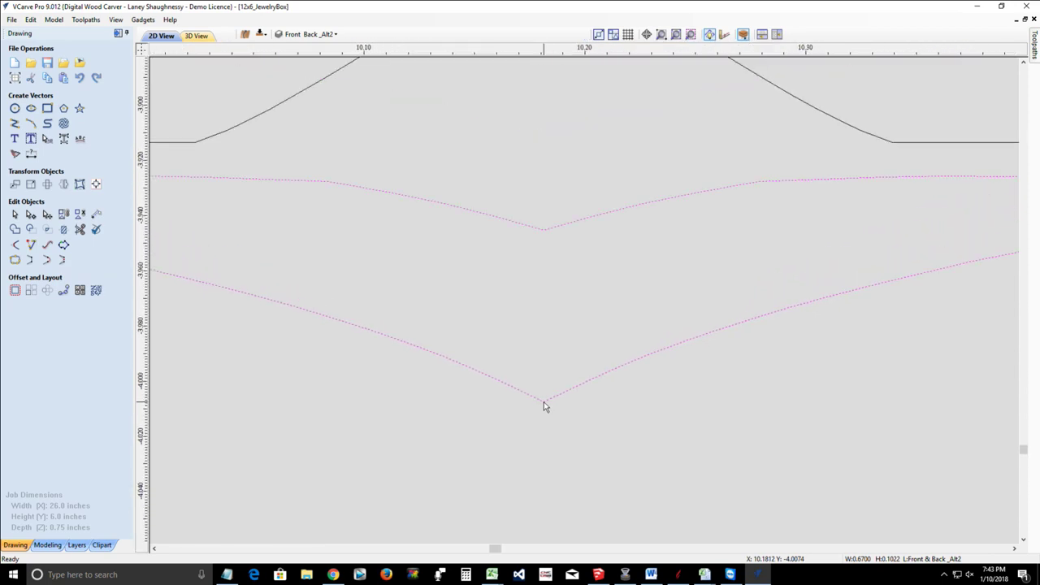
# Step: Run Select All Open Vectors and acknowledge the 'No open vectors in design' message
pyautogui.rightClick(557, 445)
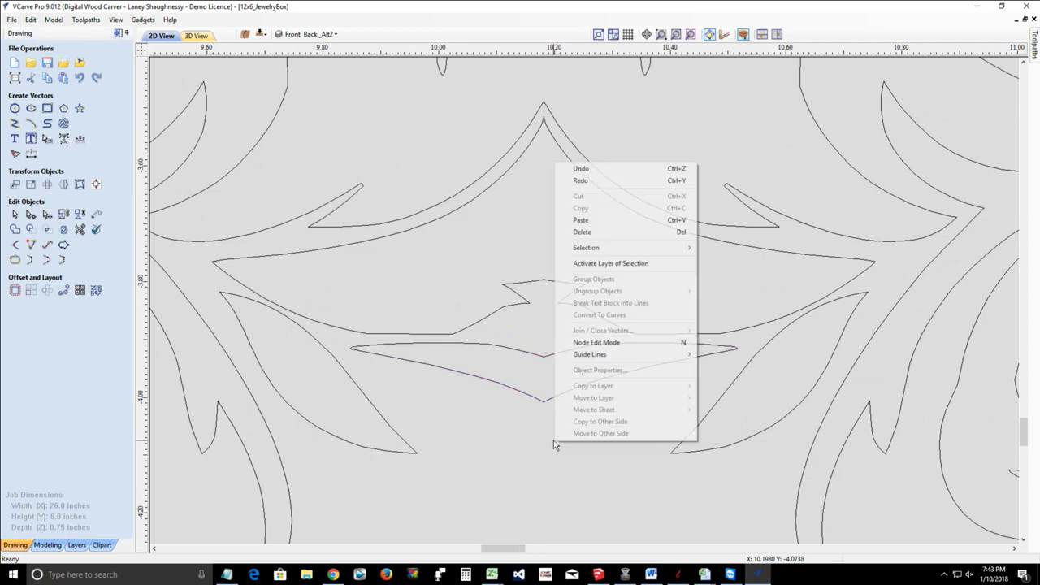
pyautogui.moveTo(594, 252)
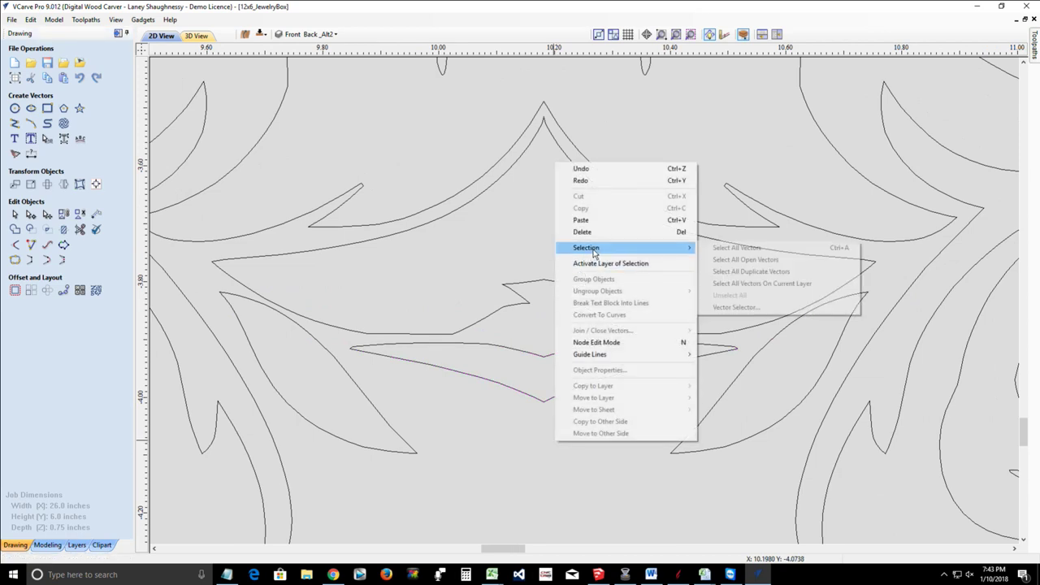
pyautogui.click(754, 260)
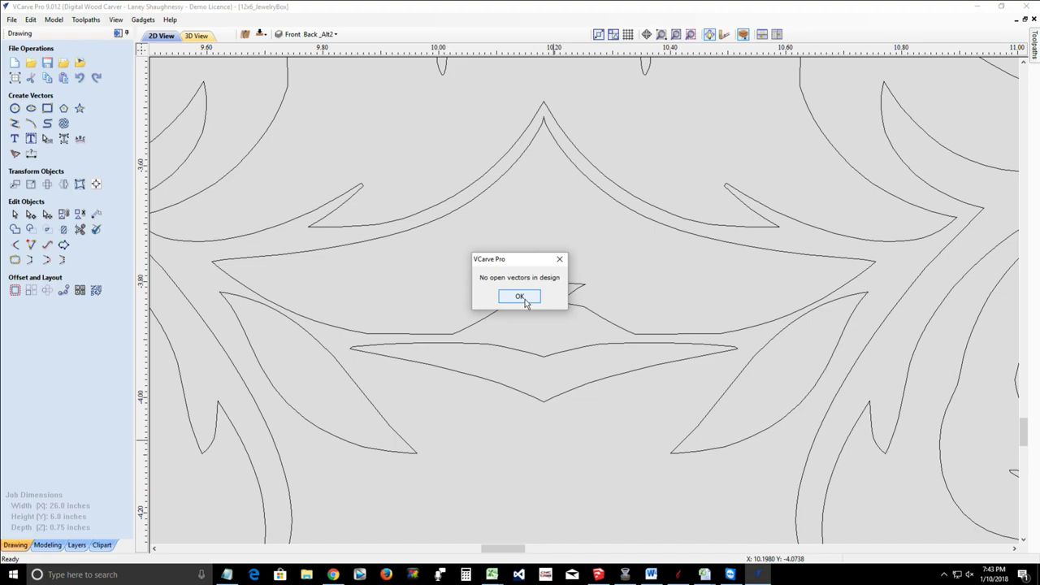
pyautogui.click(523, 299)
pyautogui.scroll(-6, 559, 439)
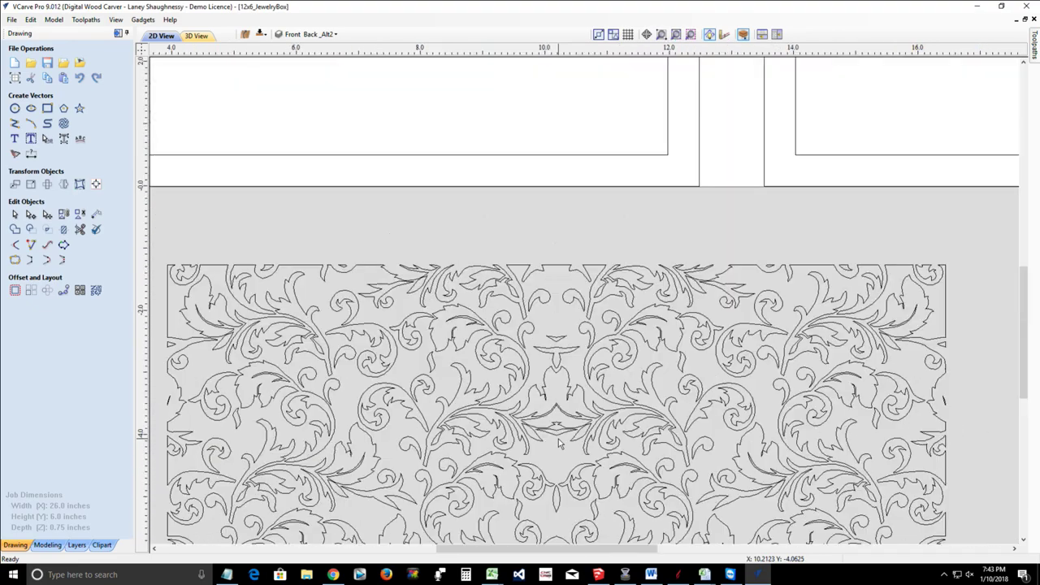
# Step: Move the flourish into the left panel and resize it to about 10.67 x 4.75 inches
pyautogui.scroll(-3, 558, 439)
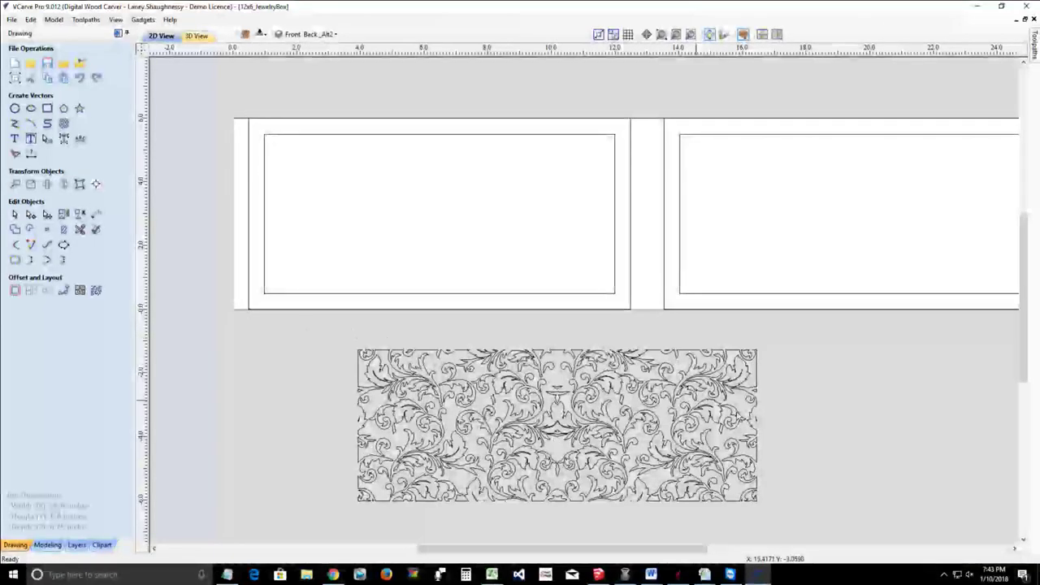
pyautogui.hotkey('ctrl', 'a')
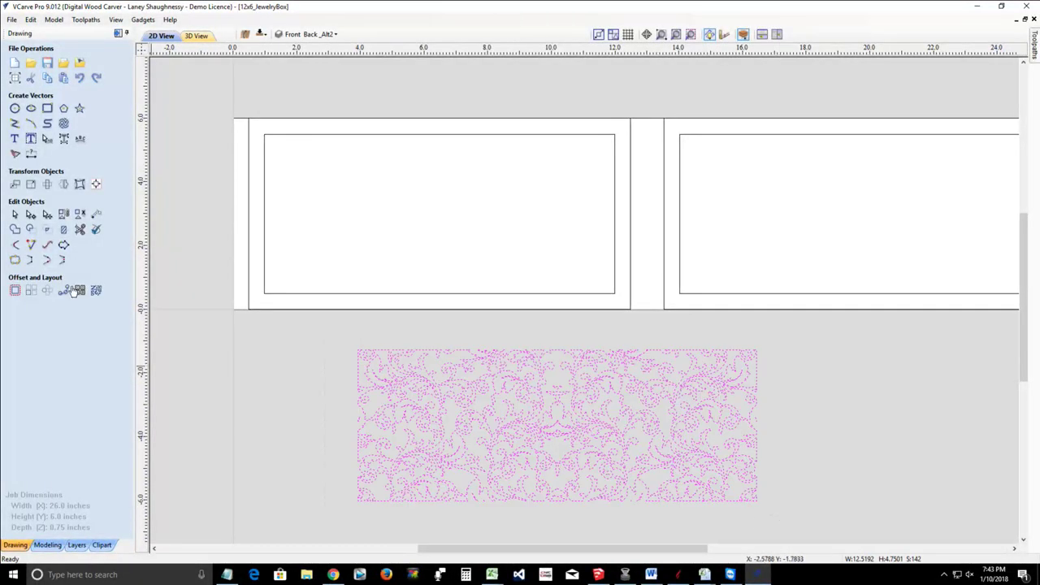
pyautogui.press('Escape')
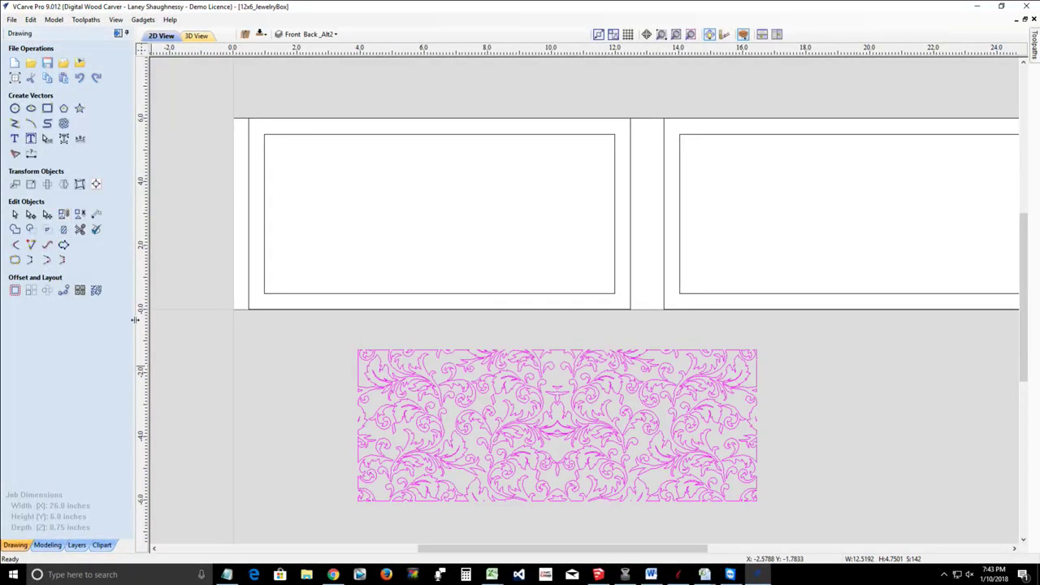
pyautogui.click(533, 432)
pyautogui.moveTo(557, 420); pyautogui.dragTo(472, 212)
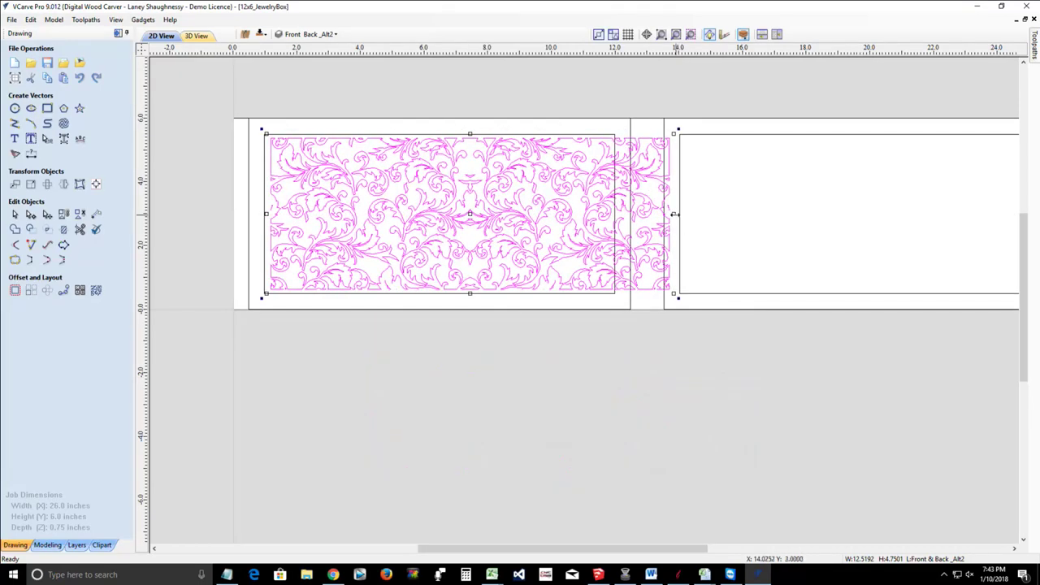
pyautogui.moveTo(675, 214); pyautogui.dragTo(608, 208)
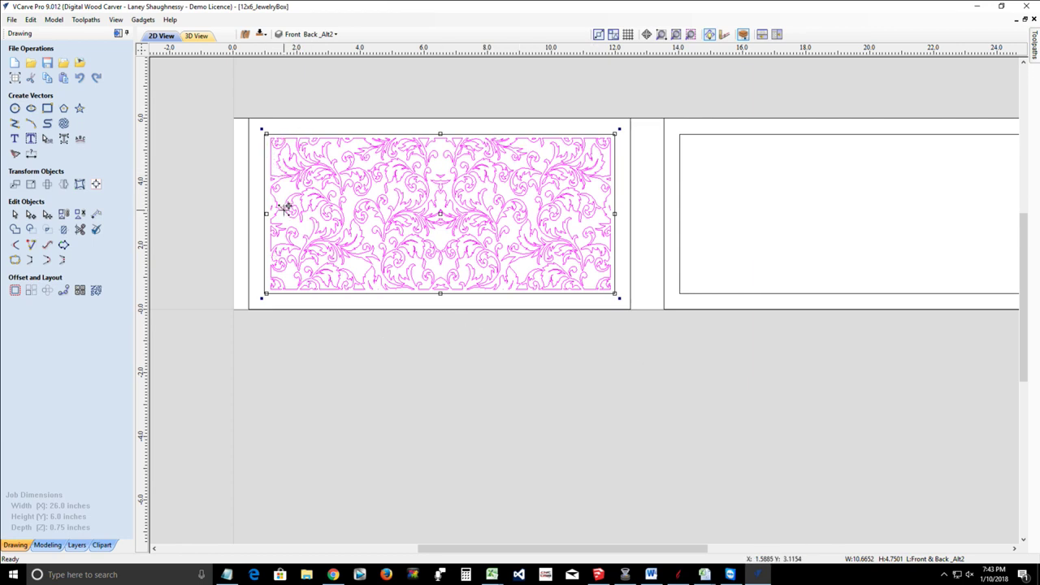
pyautogui.keyDown('shift'); pyautogui.click(296, 134); pyautogui.keyUp('shift')
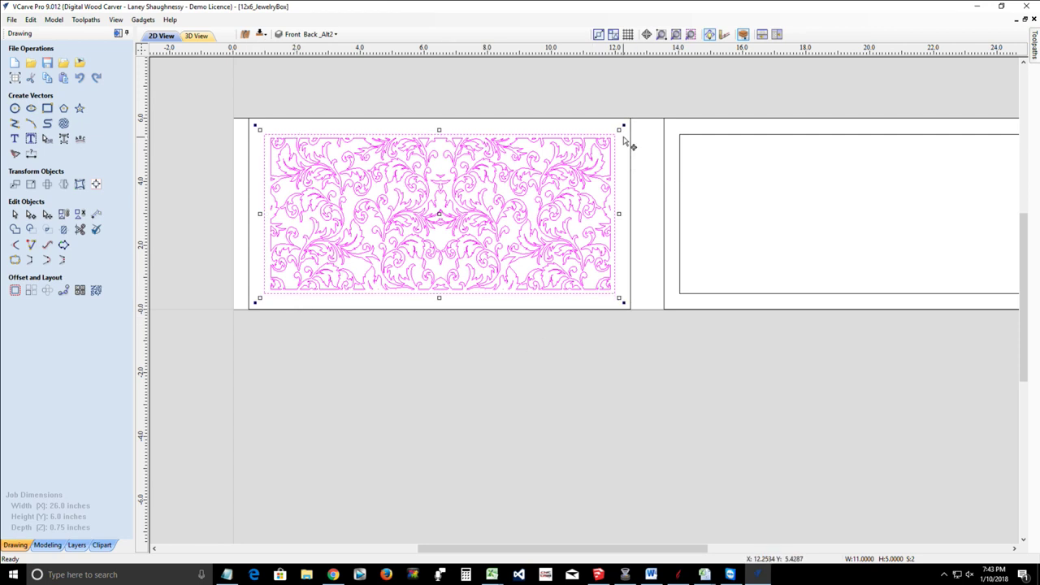
# Step: Centre the flourish on the 11 x 5 inch rectangle using Align to Selection Center
pyautogui.click(95, 183)
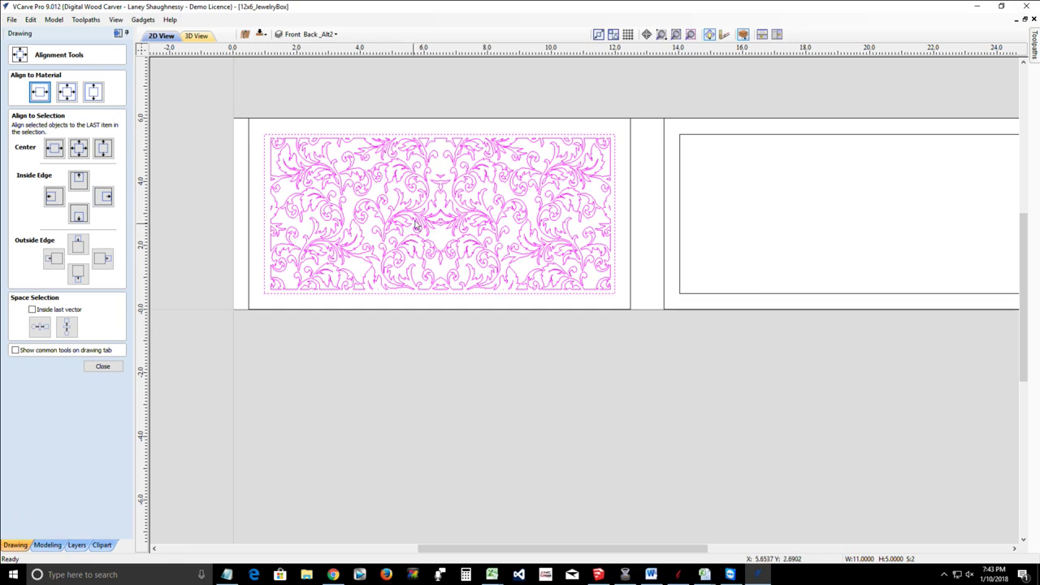
pyautogui.click(379, 384)
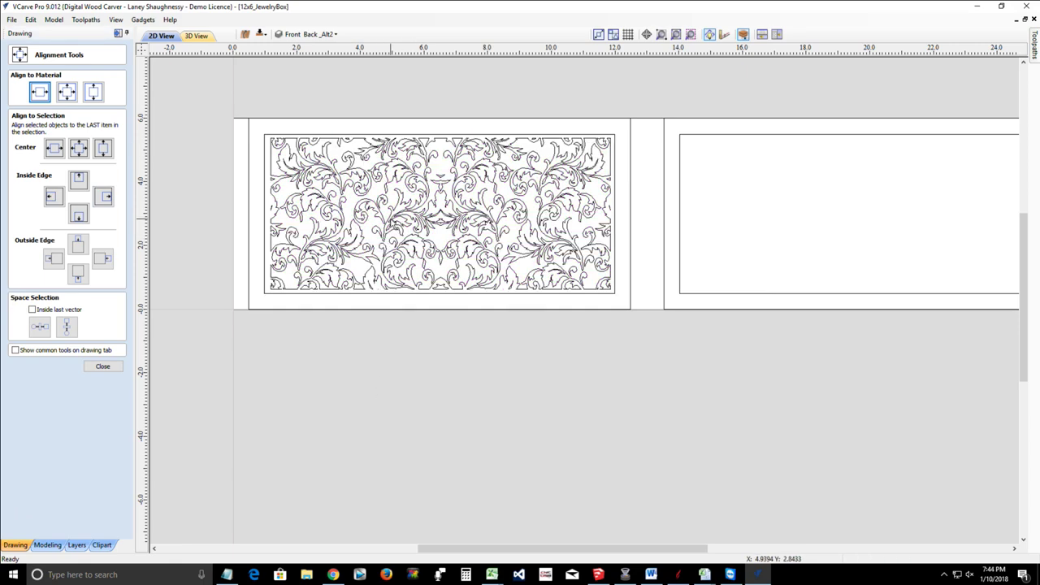
pyautogui.click(391, 223)
pyautogui.keyDown('shift'); pyautogui.click(265, 218); pyautogui.keyUp('shift')
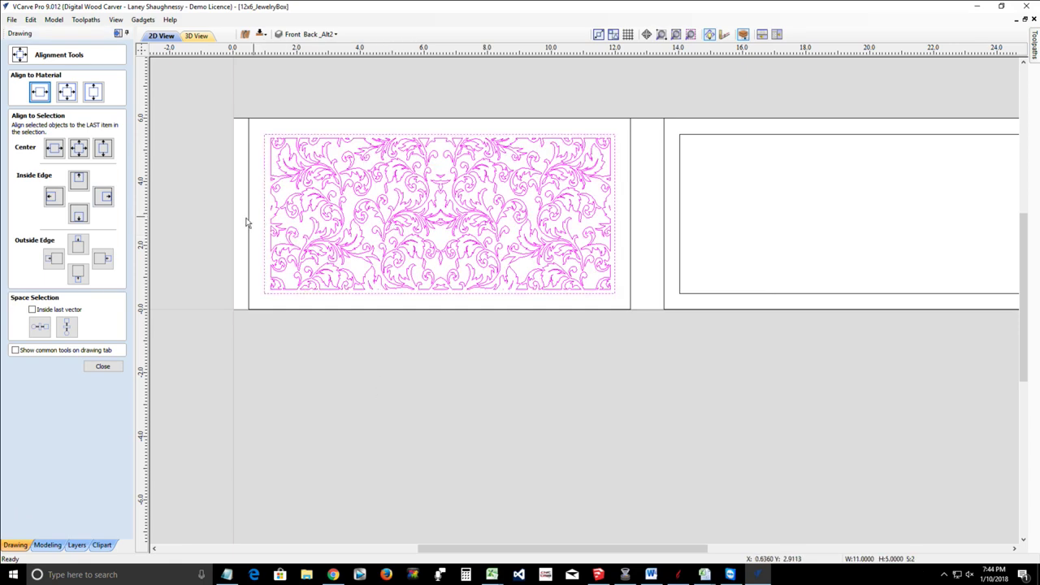
pyautogui.click(79, 149)
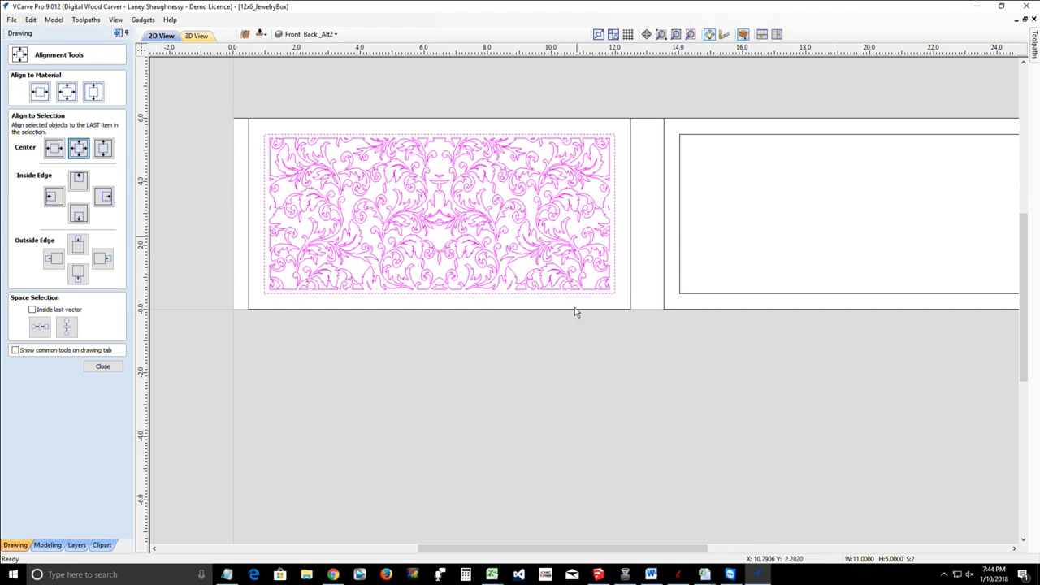
pyautogui.click(396, 398)
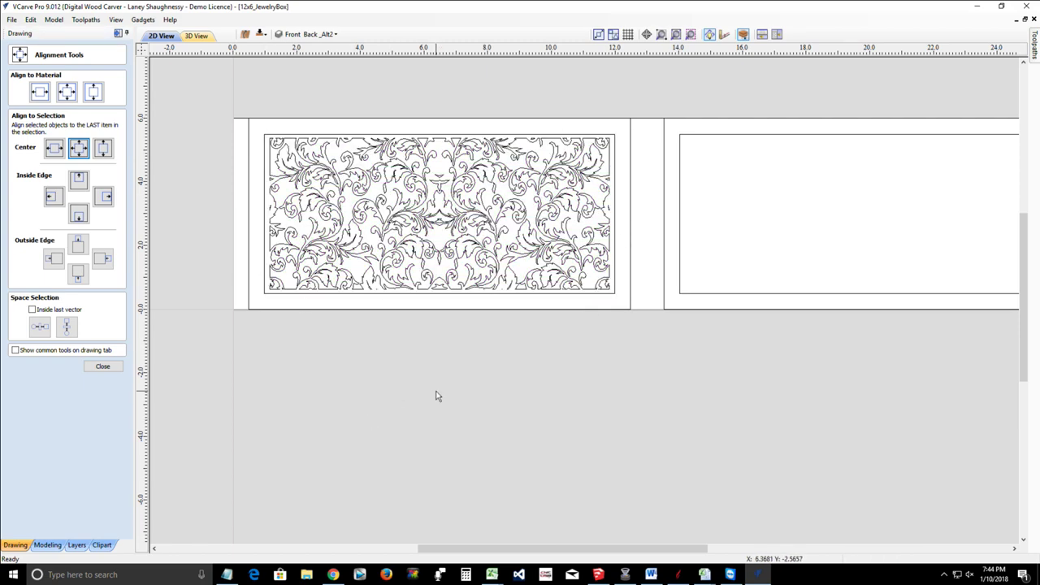
pyautogui.click(439, 213)
pyautogui.scroll(-2, 422, 262)
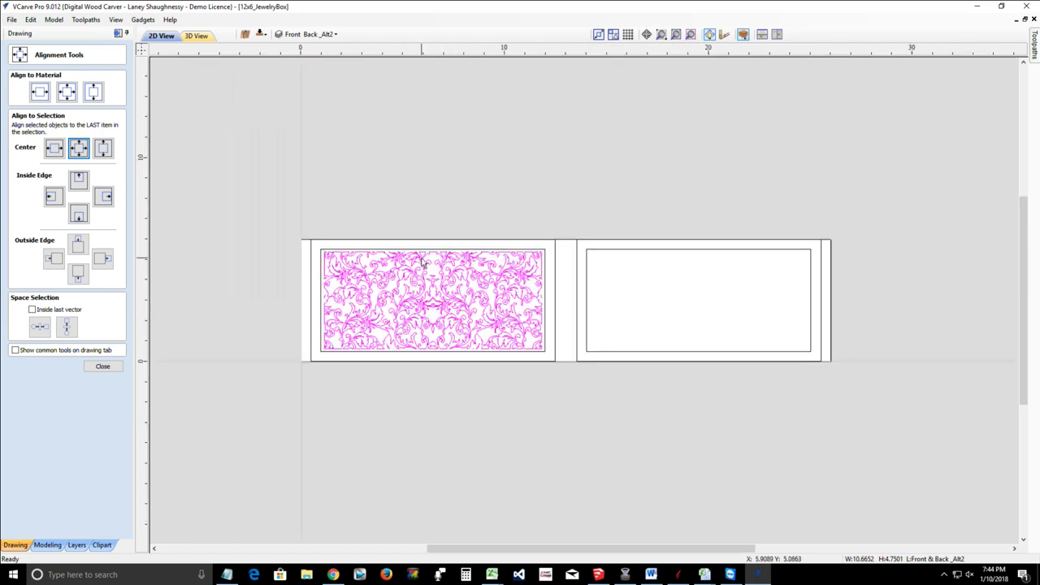
pyautogui.scroll(3, 422, 262)
pyautogui.scroll(-2, 423, 262)
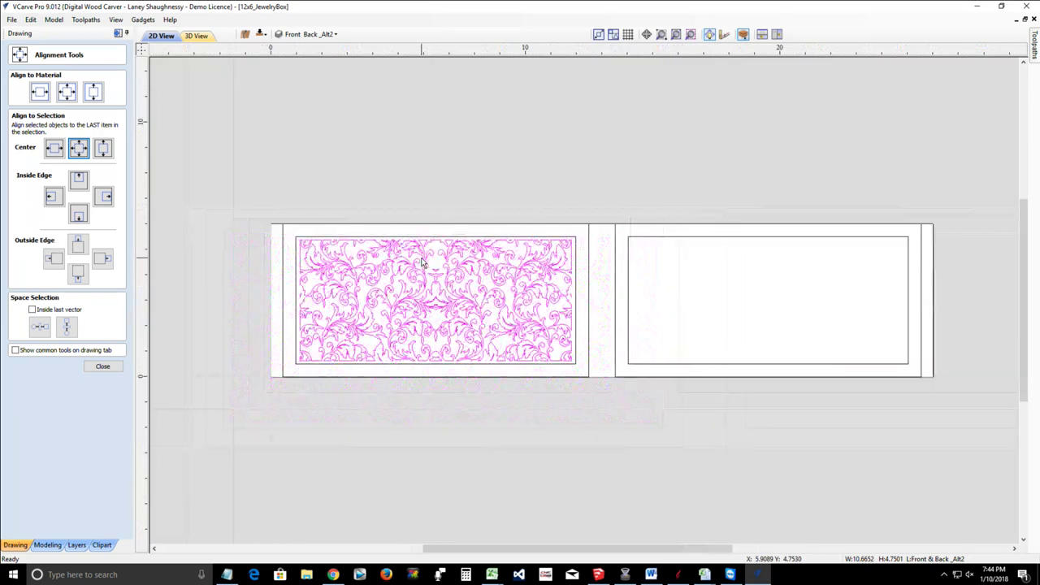
pyautogui.click(99, 366)
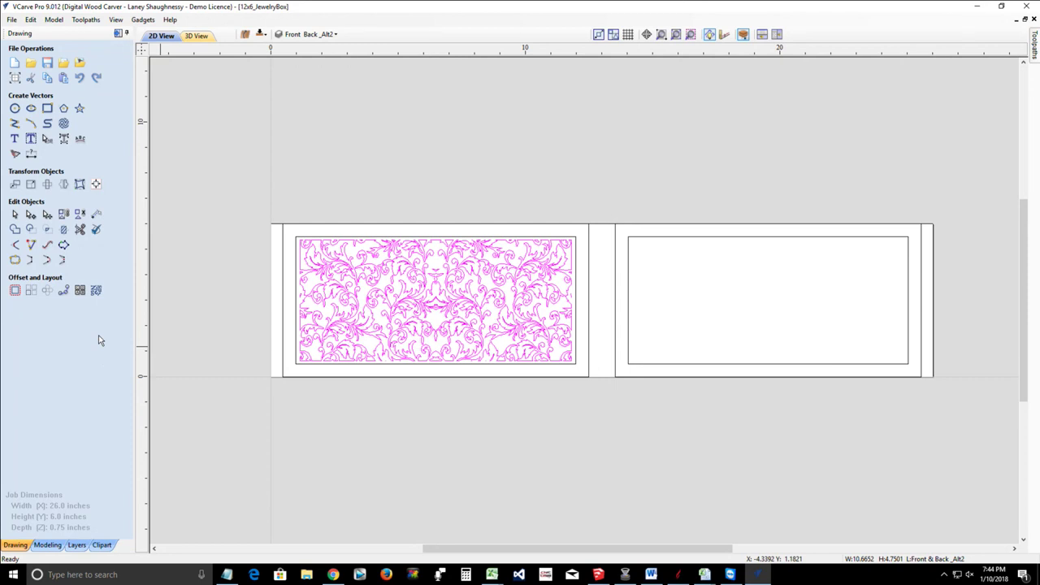
# Step: Create a horizontally flipped mirrored copy of the flourish to fill the right-hand panel
pyautogui.click(63, 184)
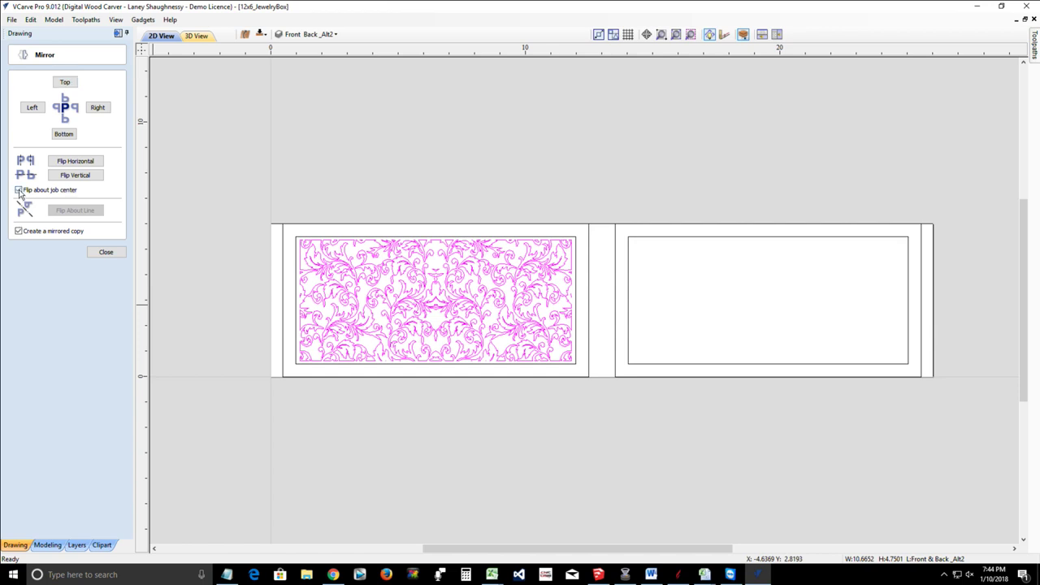
pyautogui.click(75, 162)
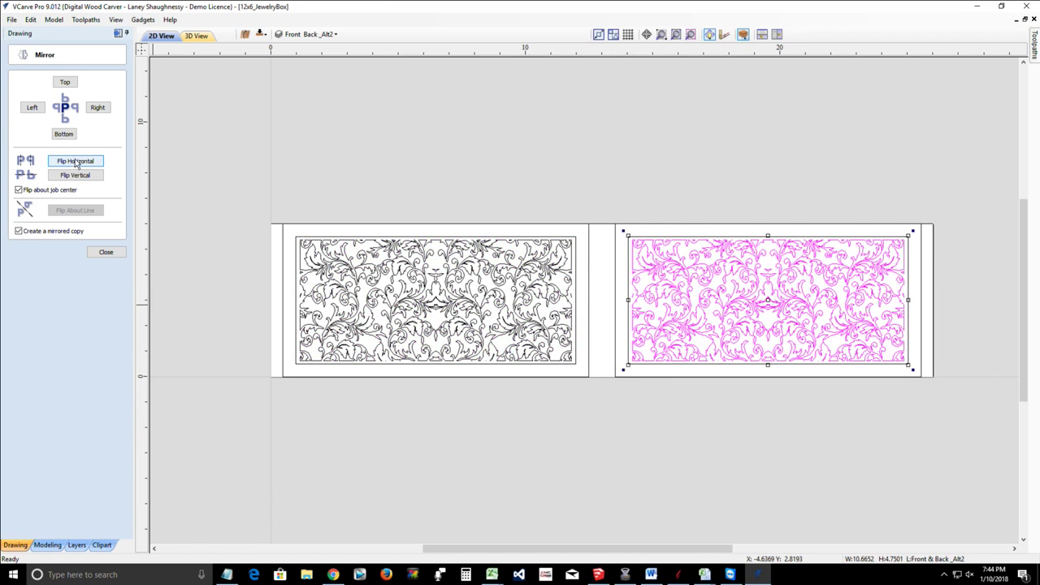
pyautogui.click(456, 460)
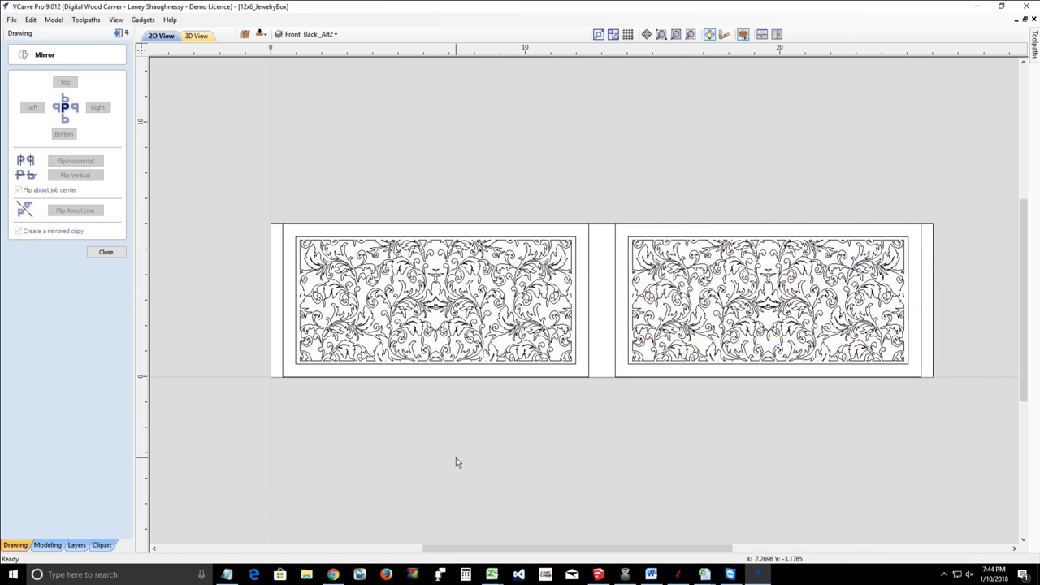
pyautogui.scroll(-3, 526, 437)
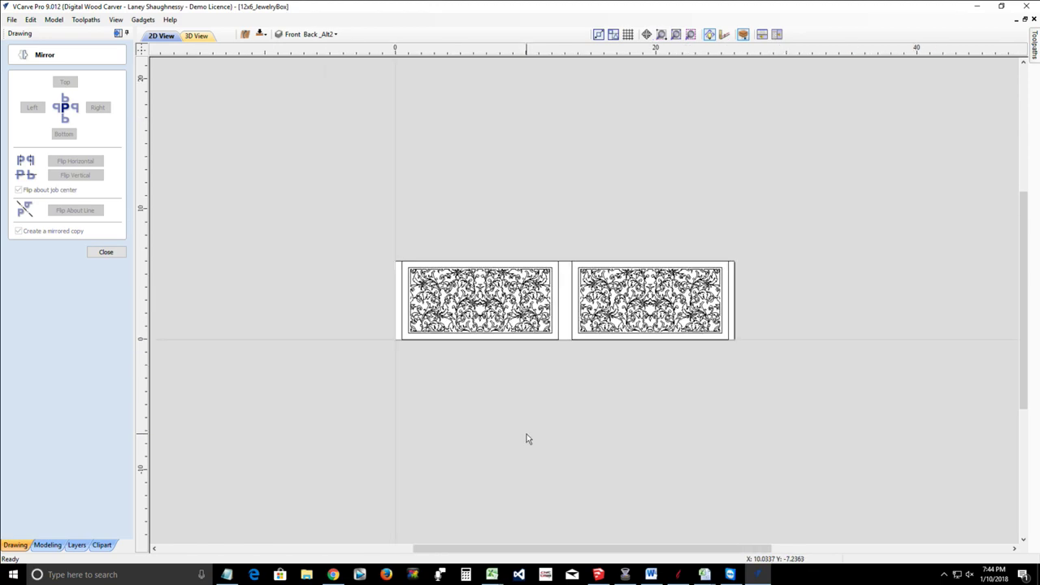
pyautogui.scroll(5, 527, 438)
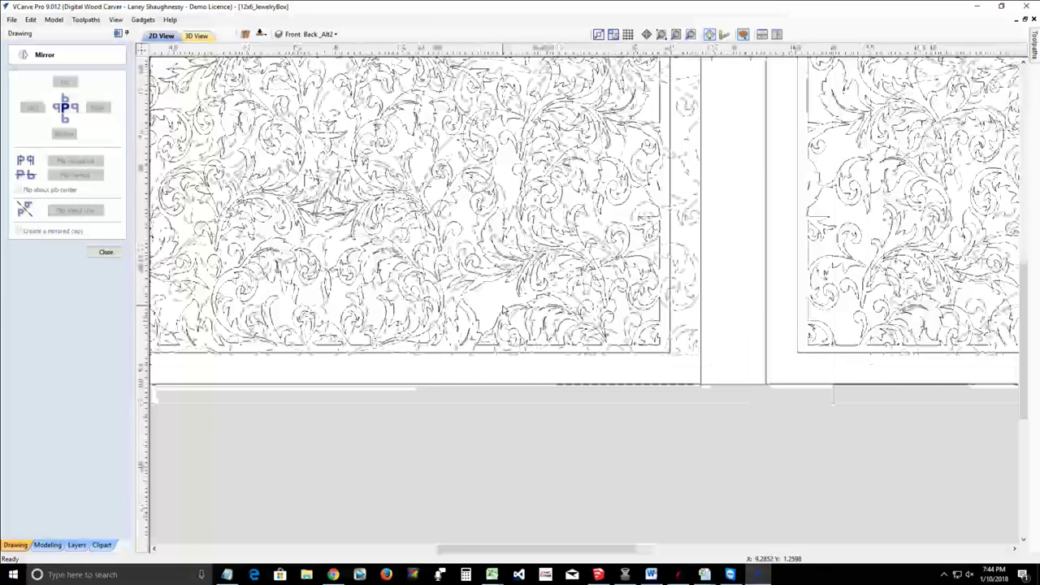
pyautogui.scroll(-3, 503, 309)
pyautogui.scroll(4, 426, 261)
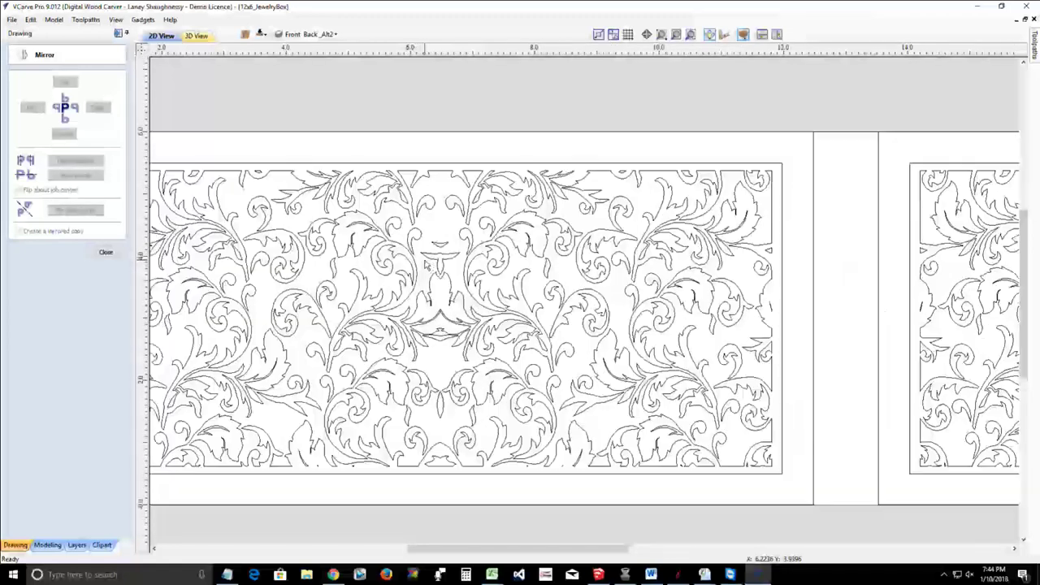
pyautogui.scroll(-3, 427, 261)
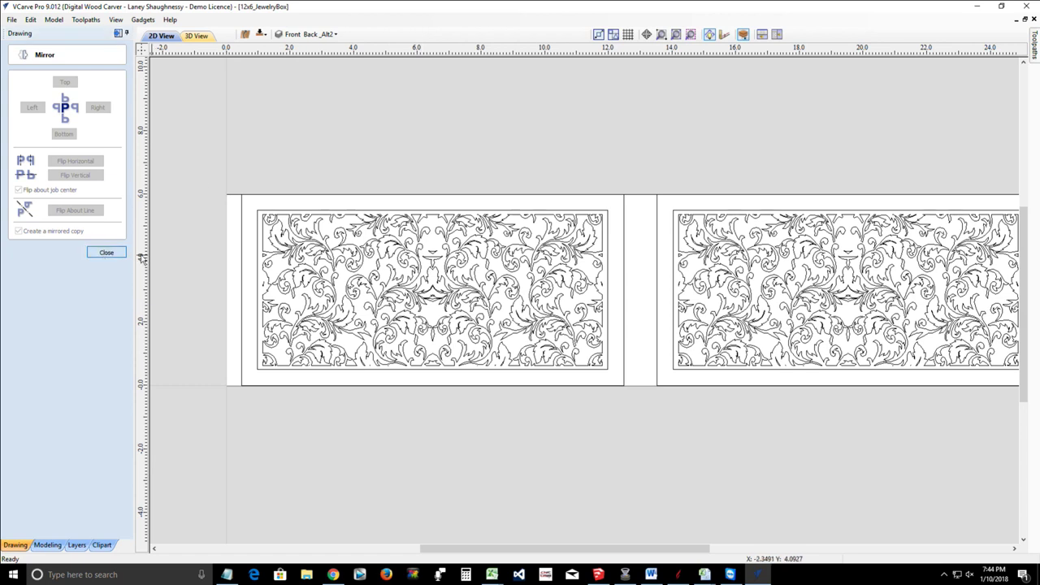
pyautogui.click(105, 252)
pyautogui.scroll(-2, 376, 260)
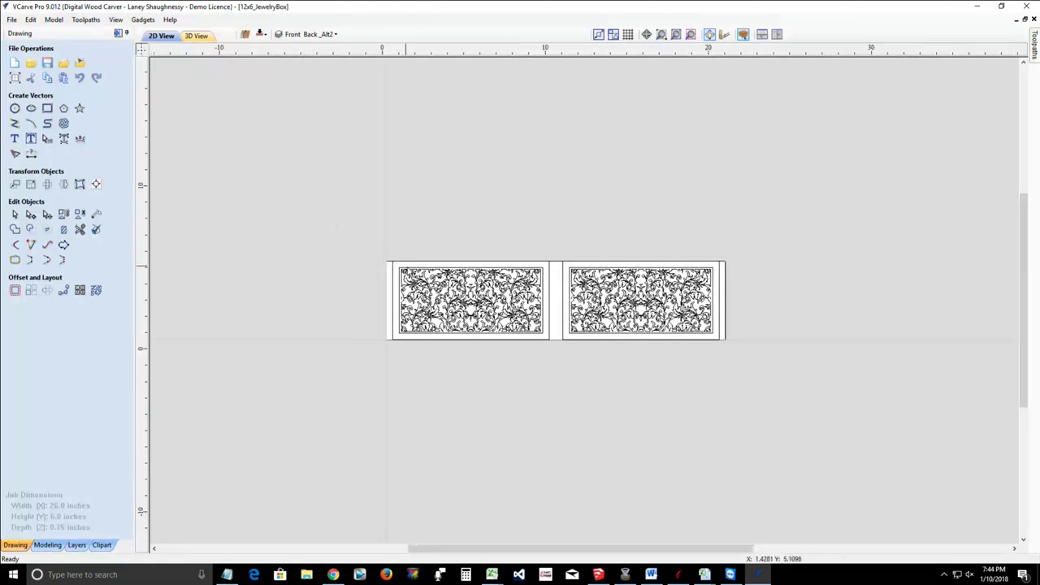
pyautogui.scroll(2, 386, 235)
pyautogui.scroll(-2, 385, 236)
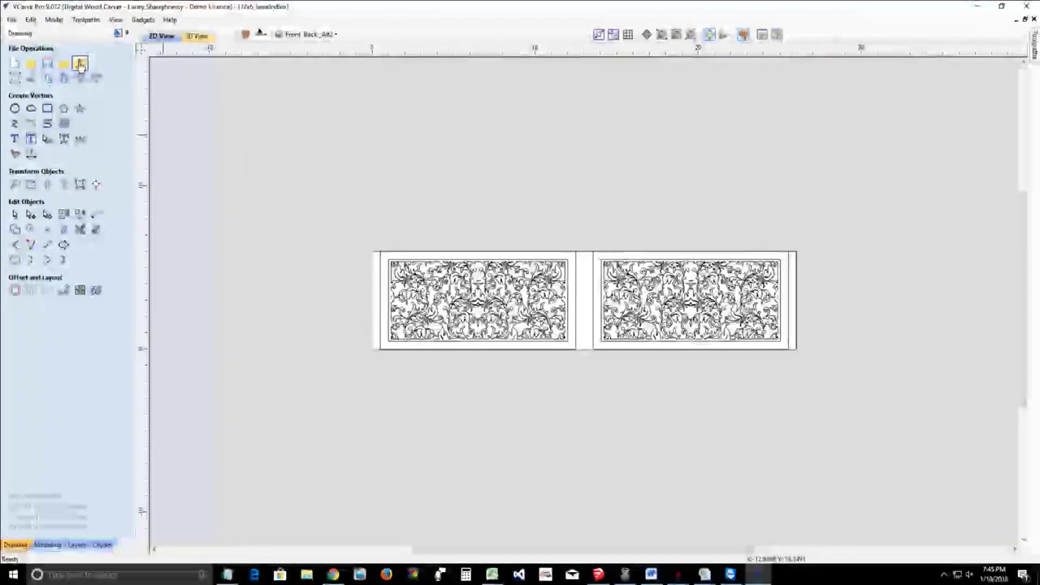
pyautogui.click(80, 62)
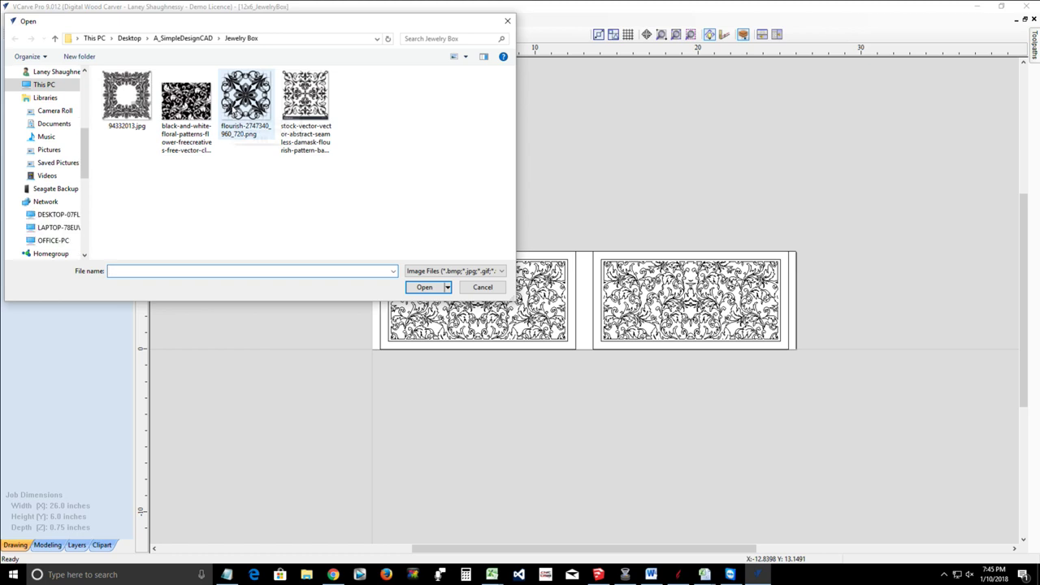
pyautogui.click(244, 101)
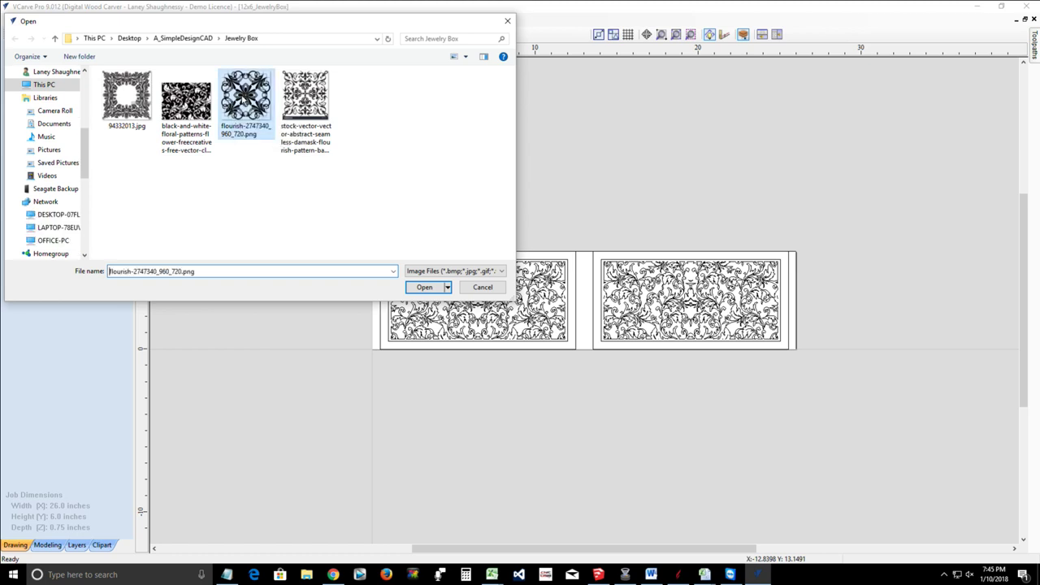
pyautogui.doubleClick(242, 96)
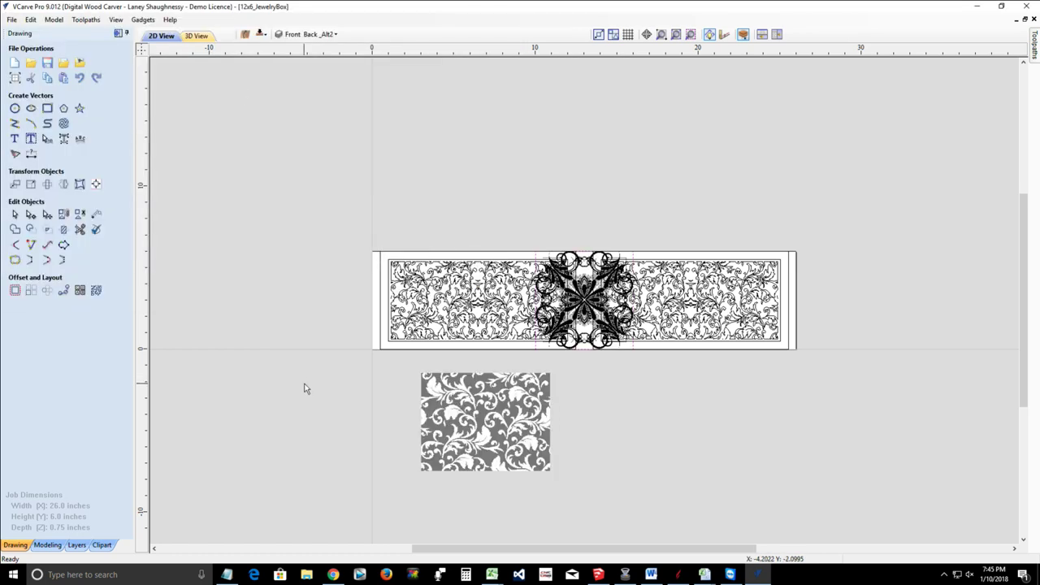
pyautogui.click(497, 445)
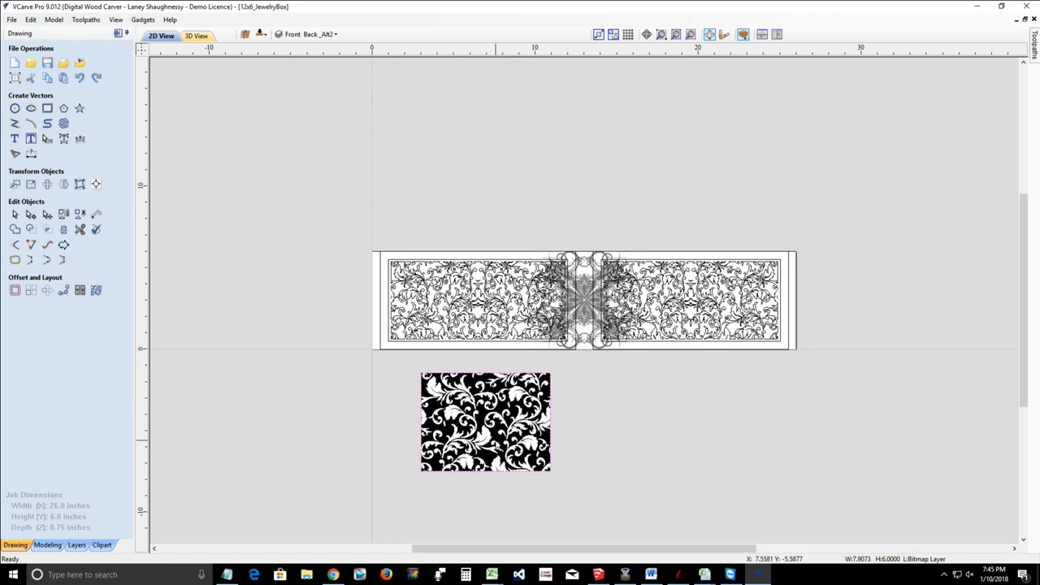
pyautogui.click(585, 296)
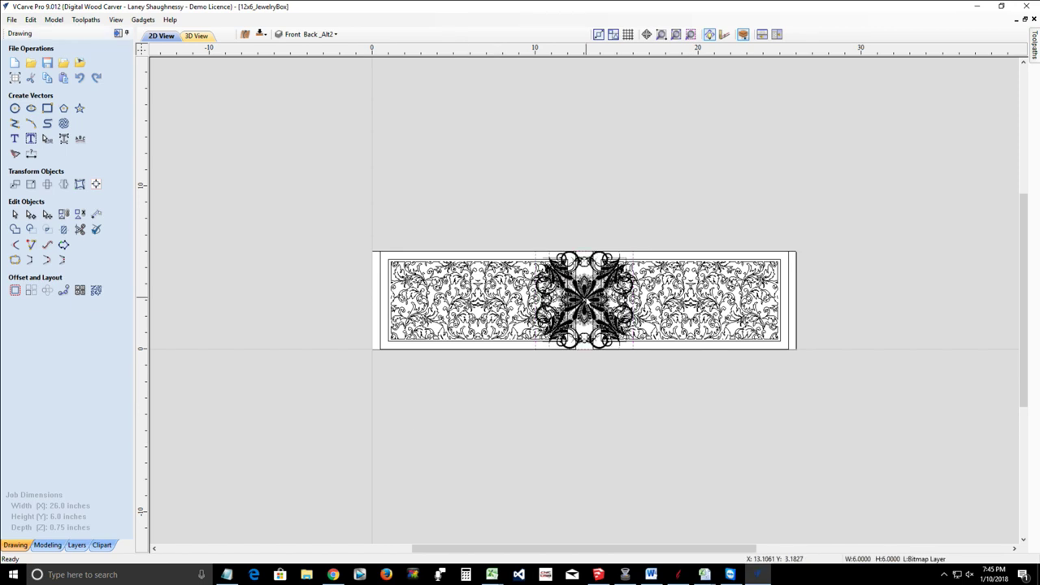
pyautogui.moveTo(584, 295); pyautogui.dragTo(511, 413)
pyautogui.scroll(5, 503, 408)
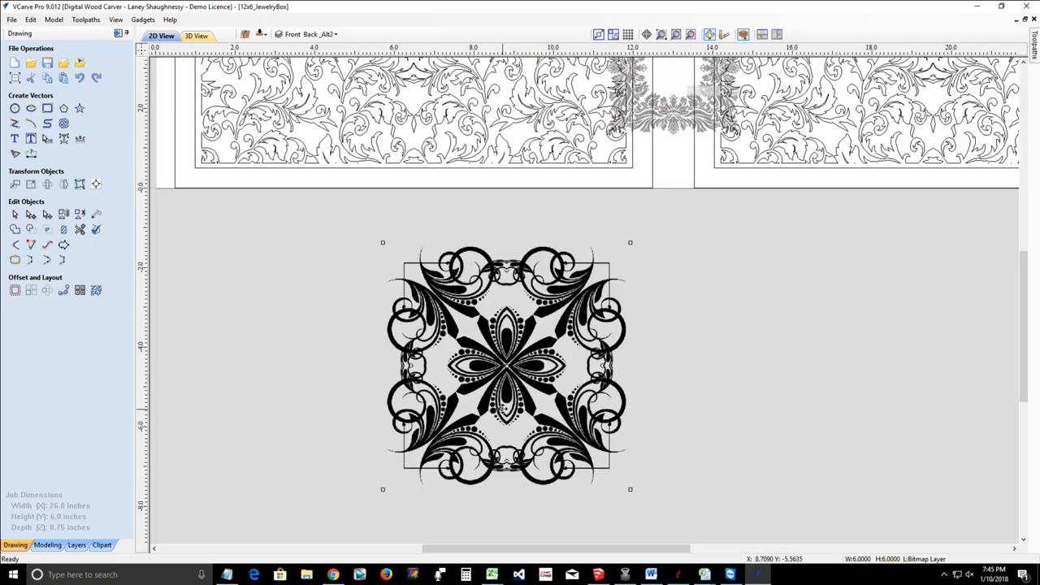
pyautogui.scroll(2, 504, 409)
pyautogui.scroll(-2, 504, 408)
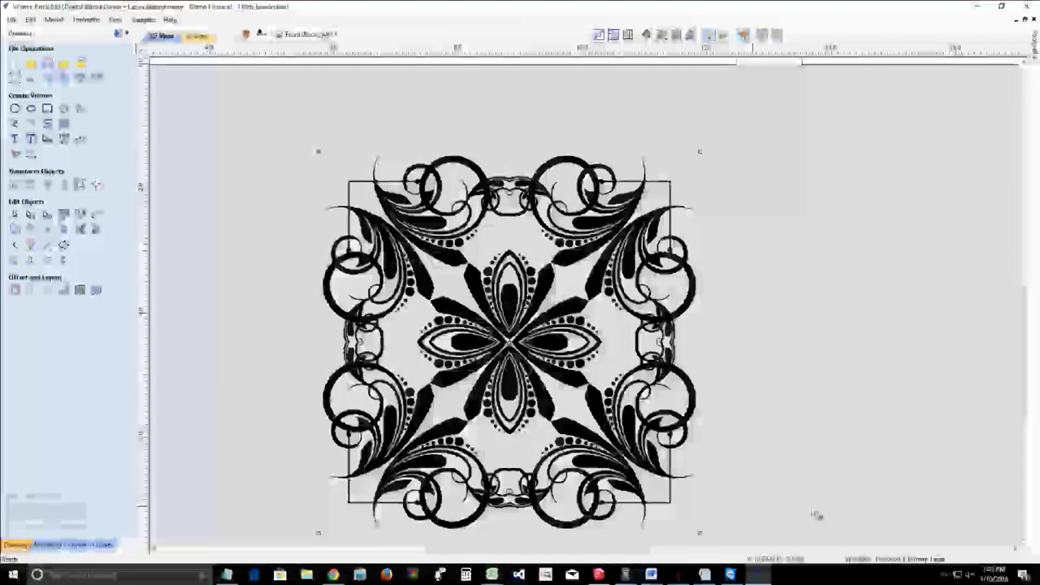
pyautogui.moveTo(1027, 319); pyautogui.dragTo(1023, 329)
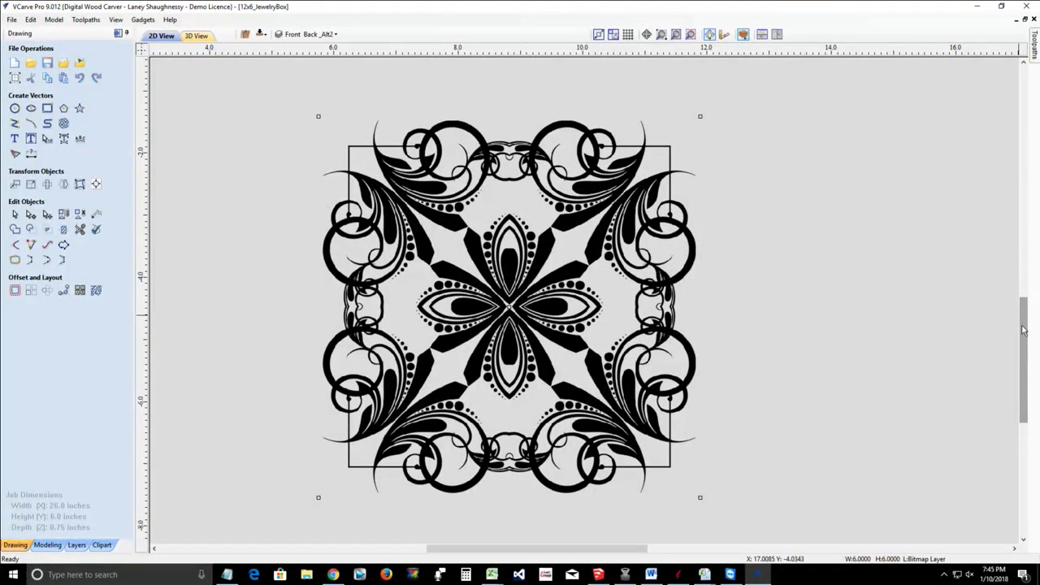
pyautogui.click(486, 346)
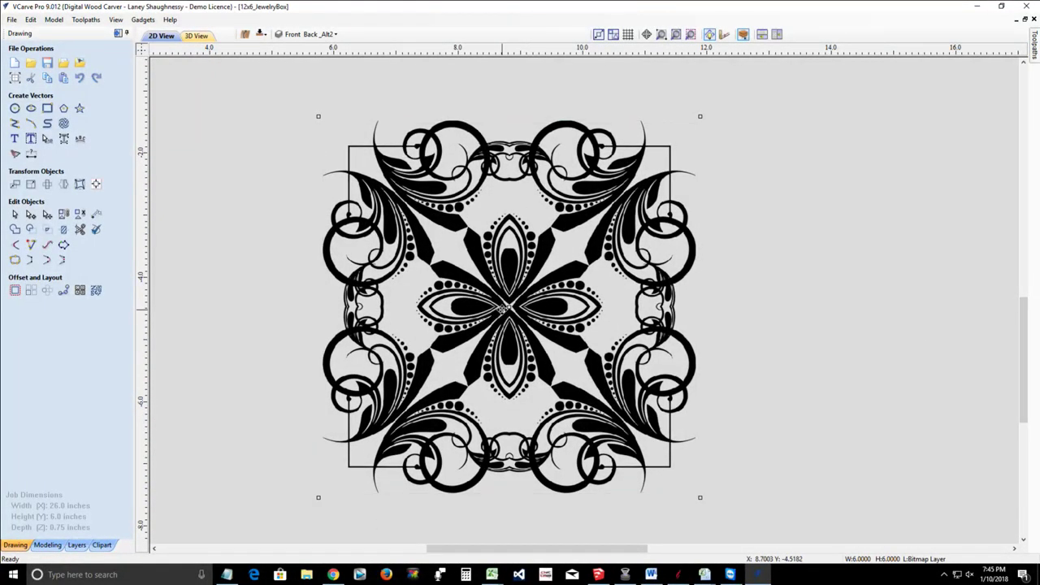
pyautogui.press('Delete')
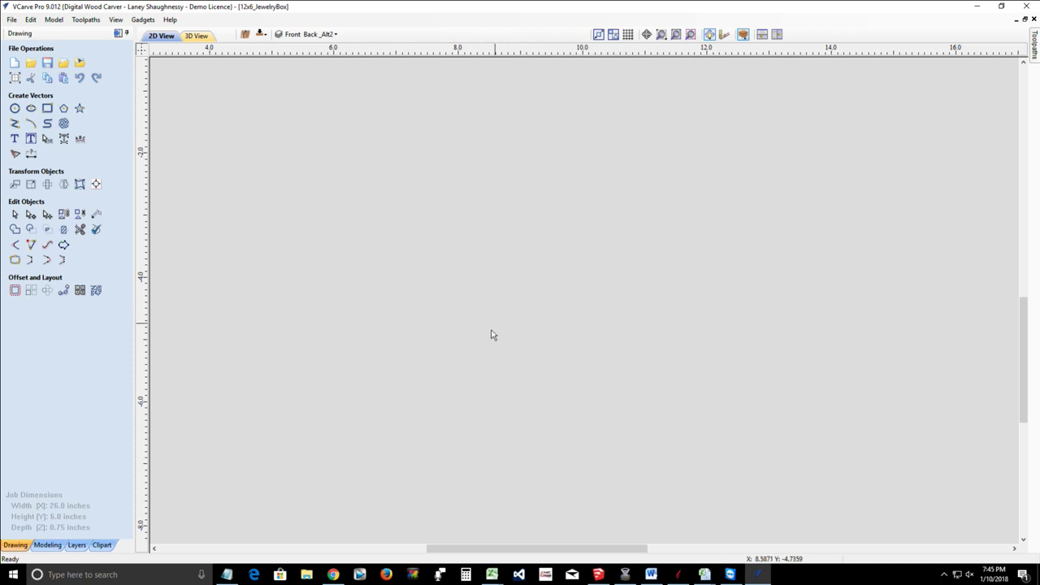
pyautogui.click(333, 575)
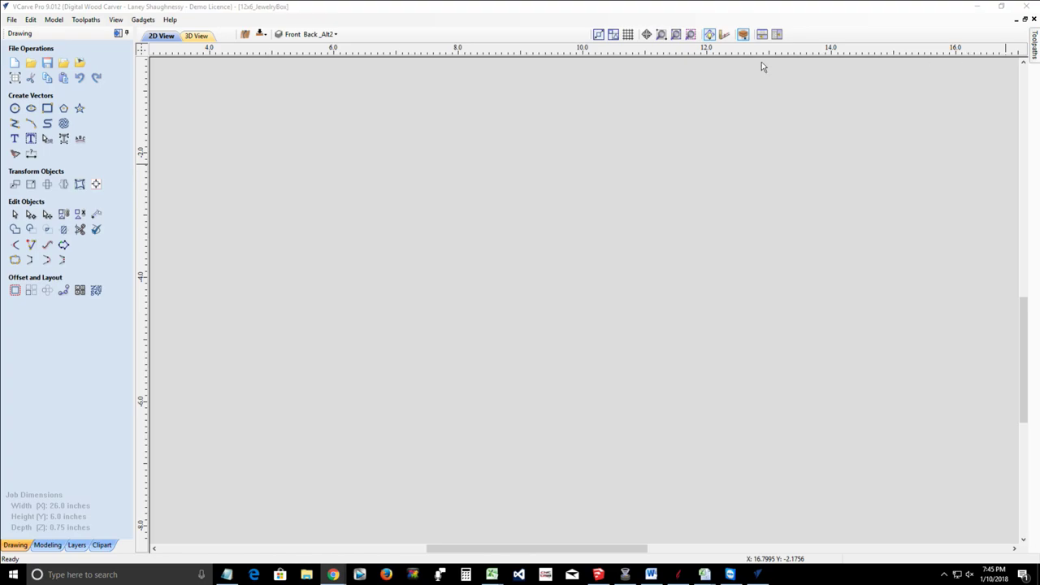
# Step: Open the sunflower-style flourish image preview from the Google Images results
pyautogui.moveTo(762, 65); pyautogui.dragTo(139, 4)
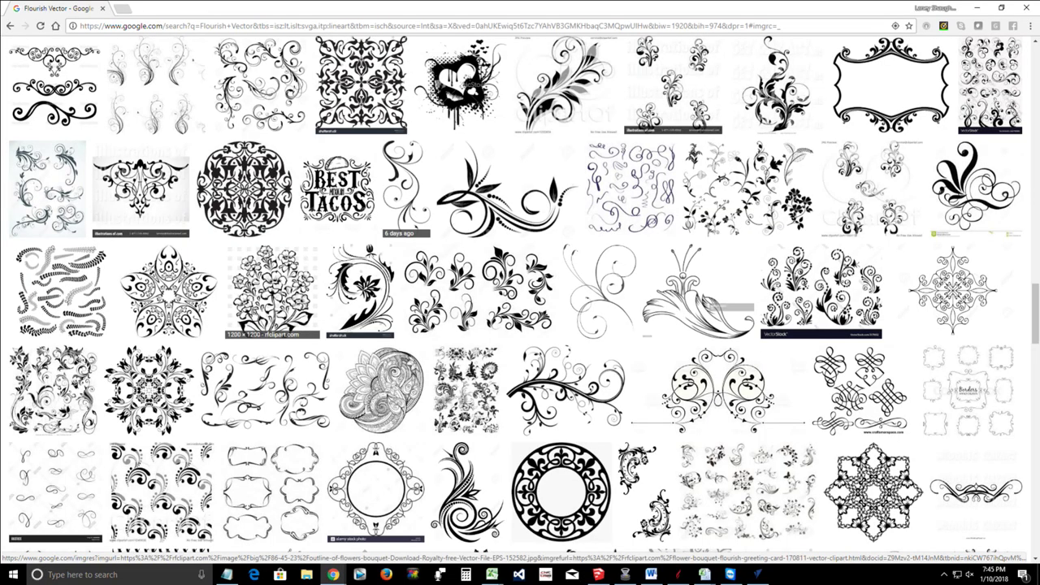
pyautogui.scroll(-10, 366, 247)
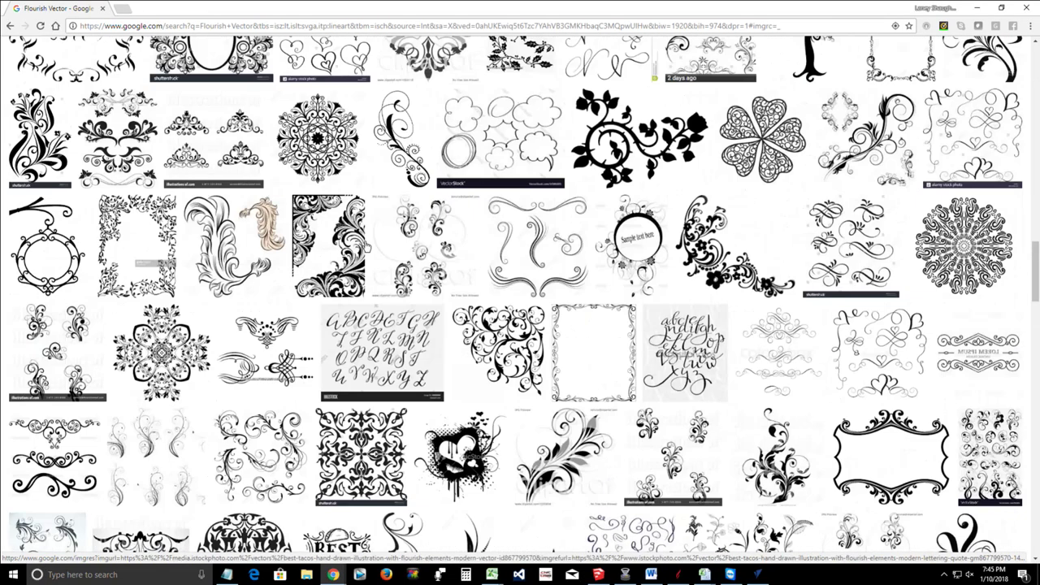
pyautogui.scroll(3, 366, 247)
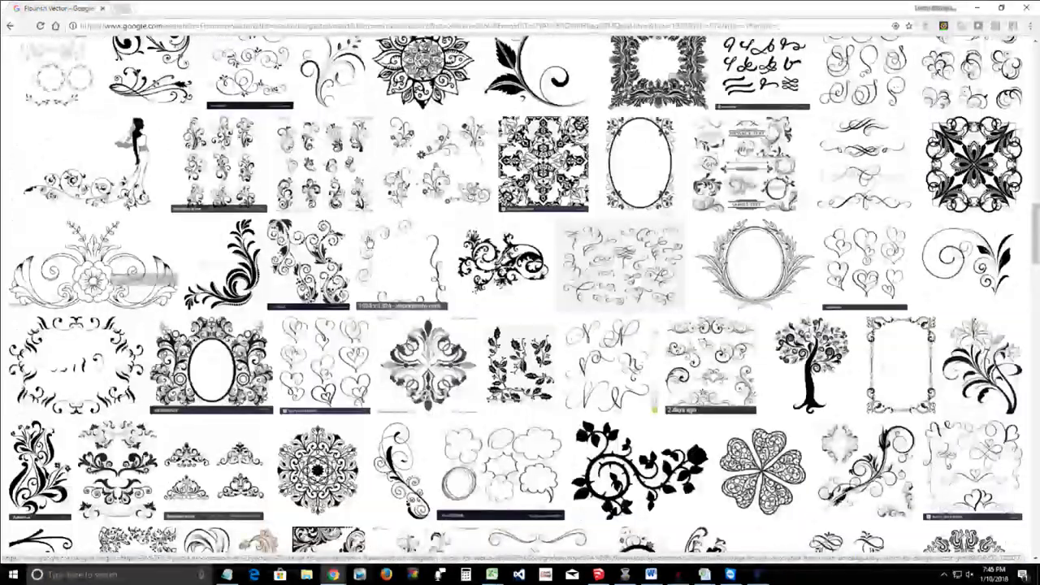
pyautogui.scroll(3, 560, 274)
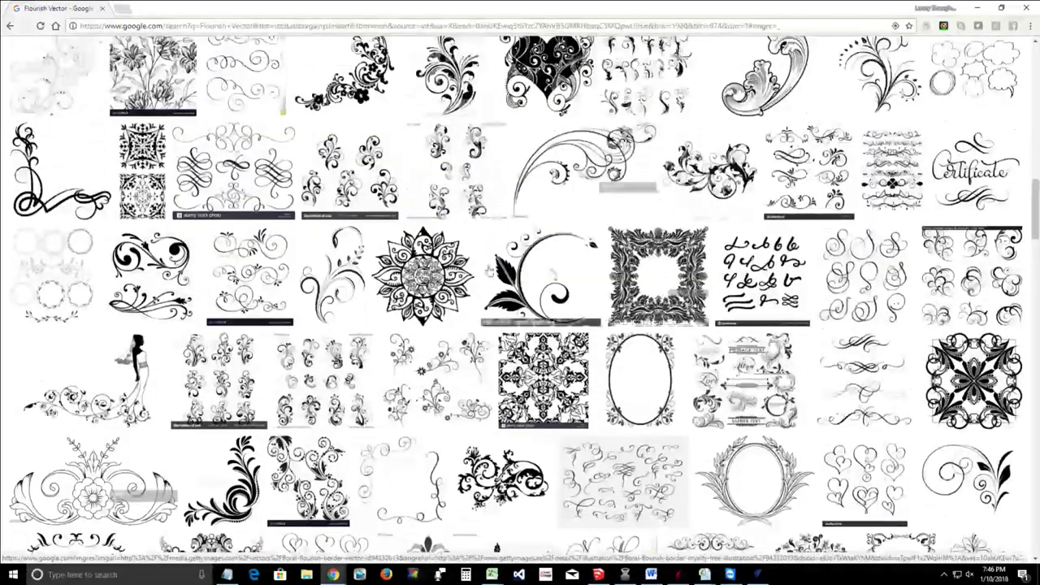
pyautogui.click(414, 277)
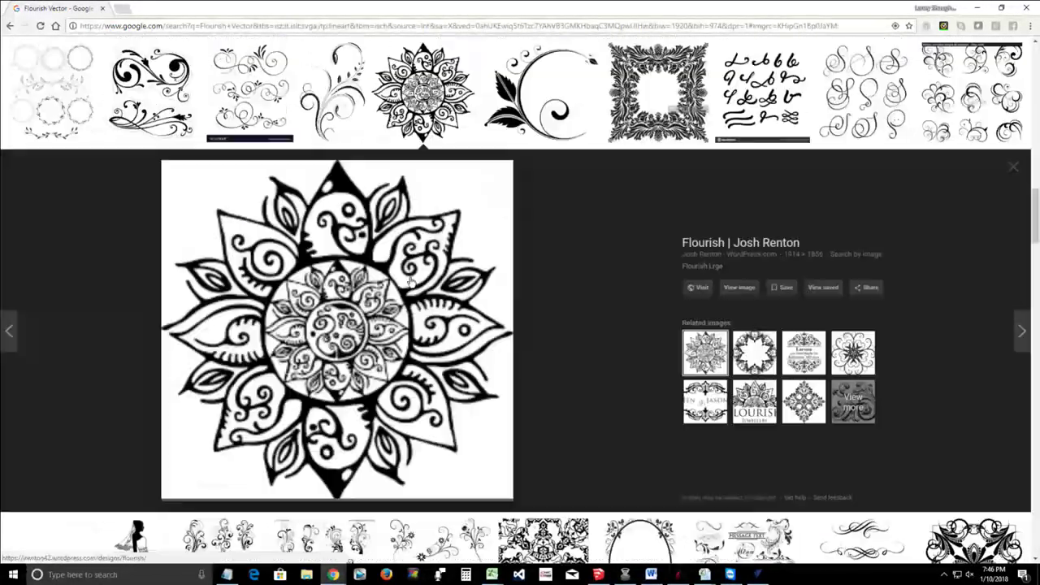
# Step: Save the image as flourish-lrge.jpg in the Jewelry Box folder
pyautogui.rightClick(385, 327)
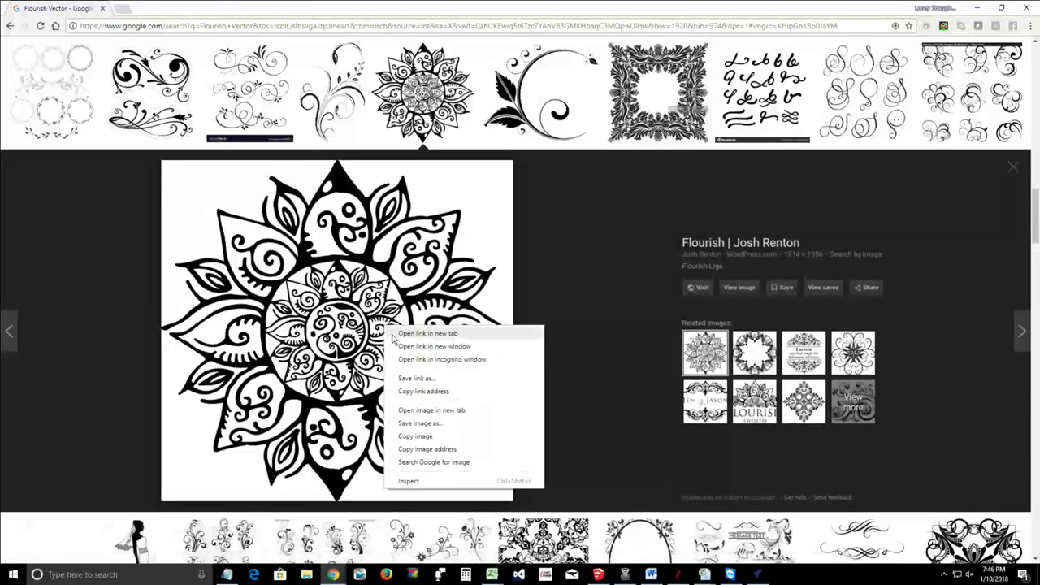
pyautogui.click(402, 424)
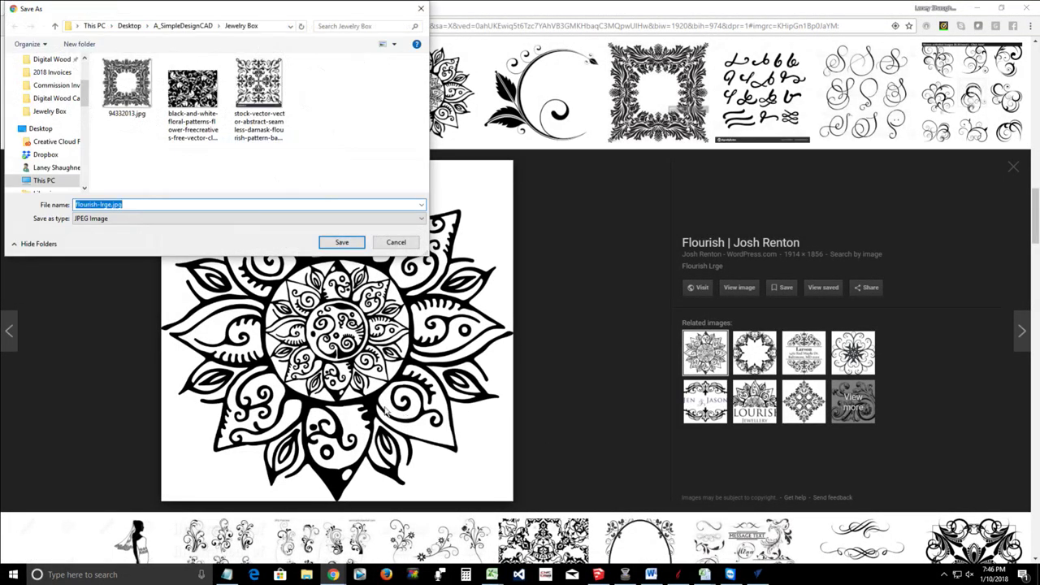
pyautogui.click(336, 243)
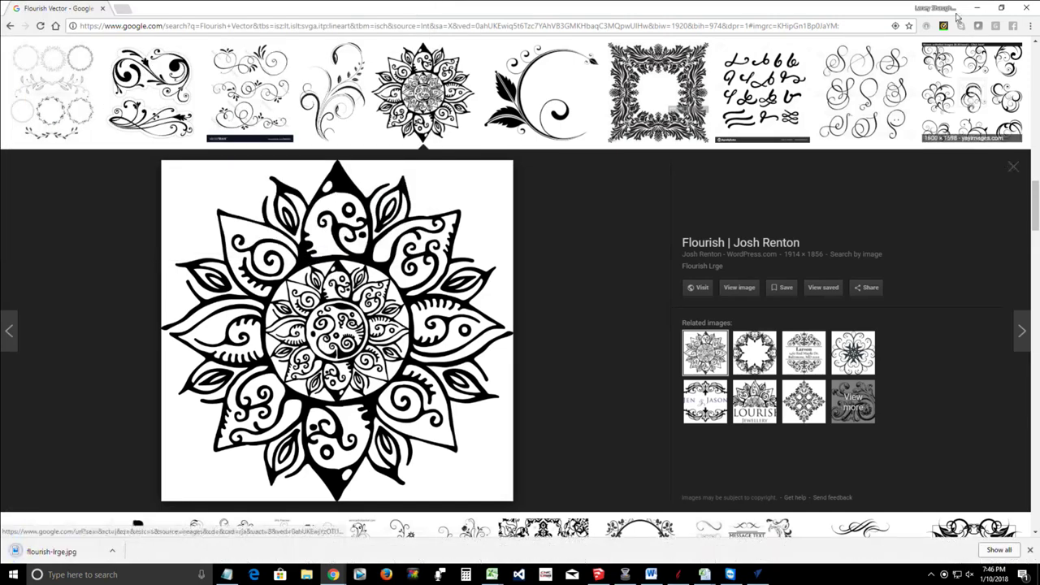
pyautogui.click(978, 8)
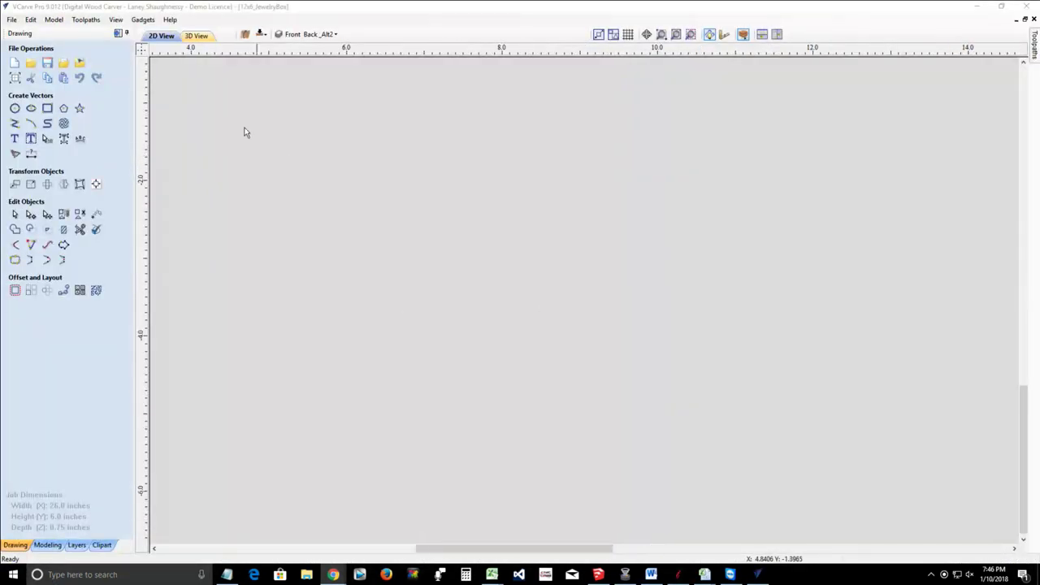
# Step: Import flourish-lrge.jpg as a bitmap for tracing
pyautogui.click(81, 65)
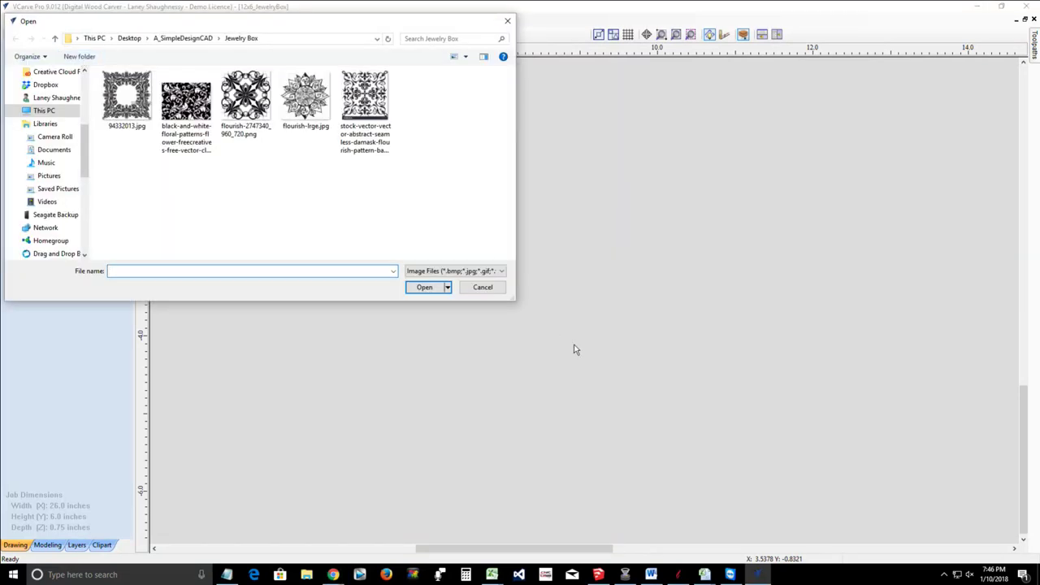
pyautogui.click(481, 288)
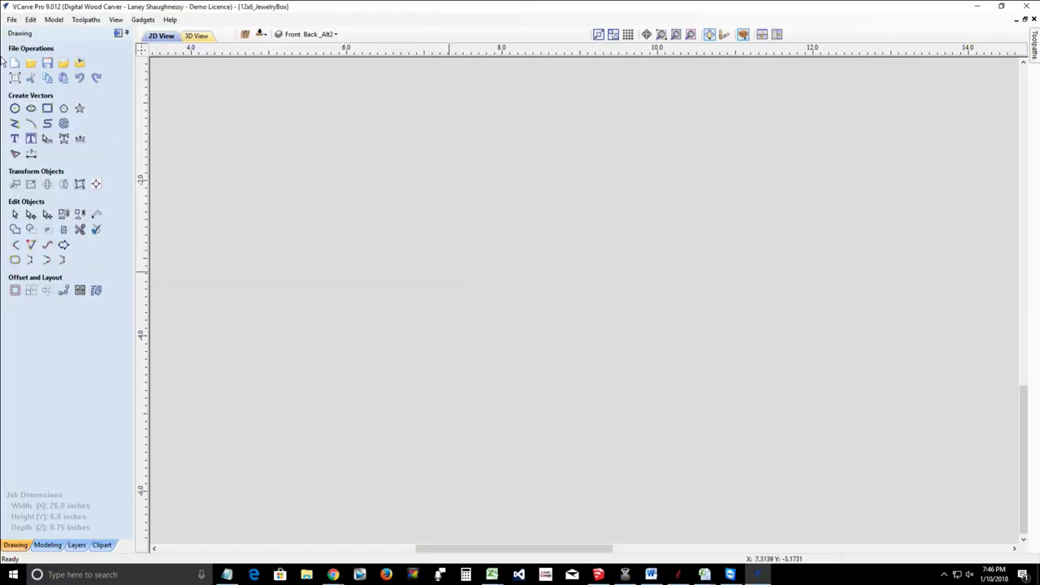
pyautogui.click(81, 64)
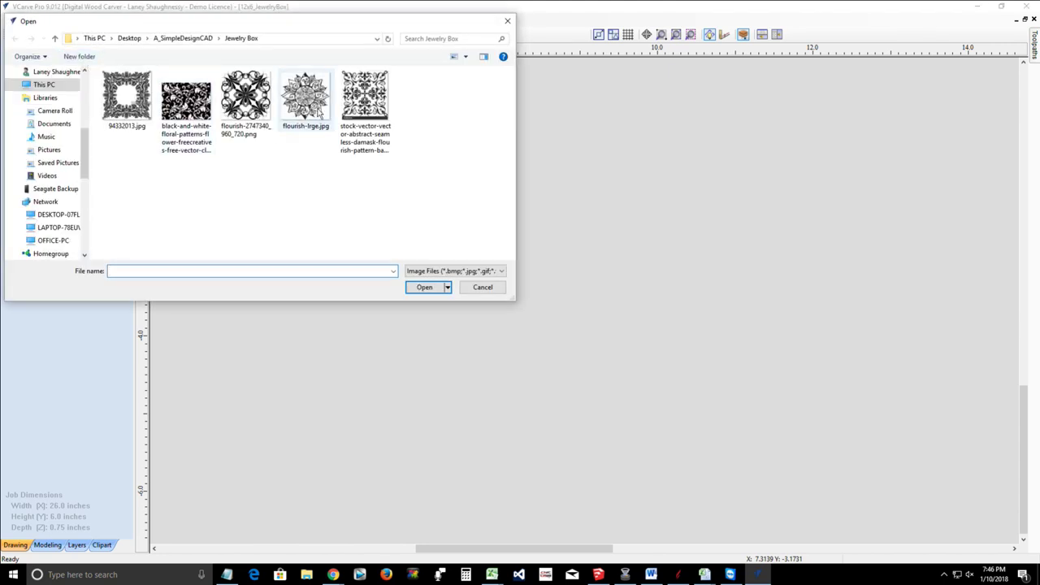
pyautogui.click(313, 102)
pyautogui.click(424, 287)
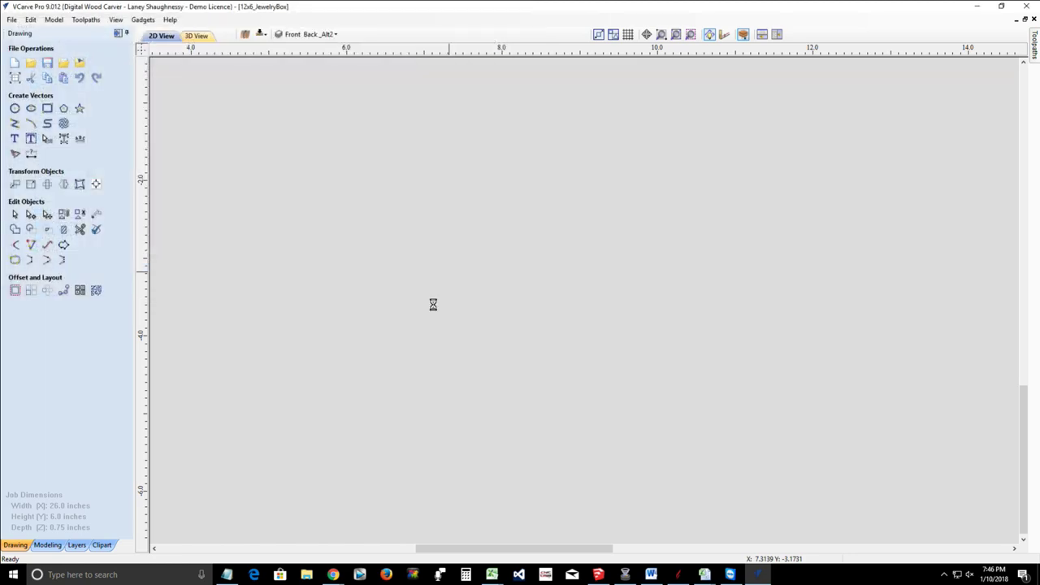
# Step: Move the mandala bitmap below the two panels and delete the centre square-frame bitmap
pyautogui.scroll(-2, 488, 358)
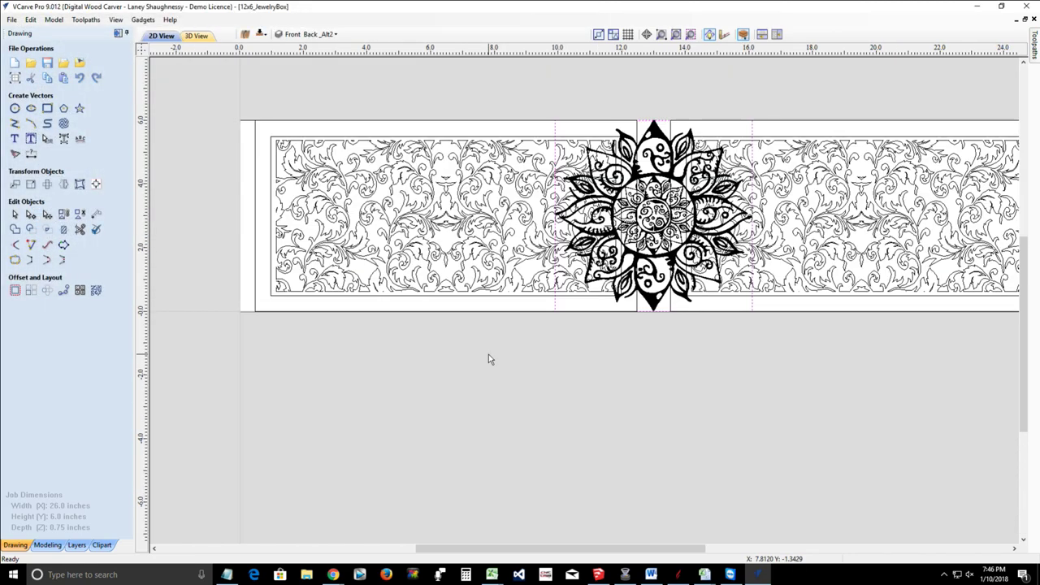
pyautogui.scroll(-1, 488, 359)
pyautogui.click(621, 261)
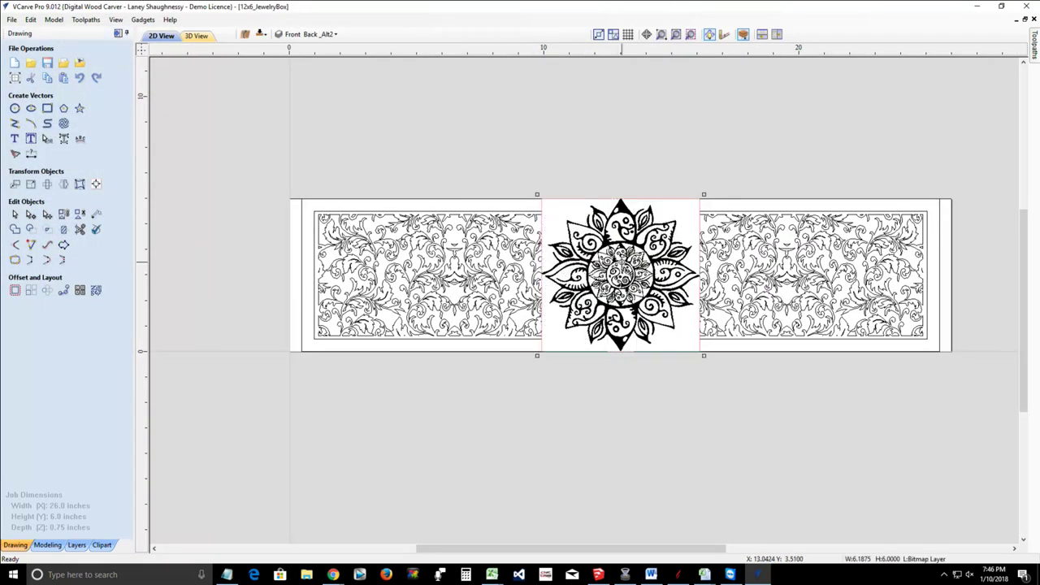
pyautogui.moveTo(622, 262); pyautogui.dragTo(433, 424)
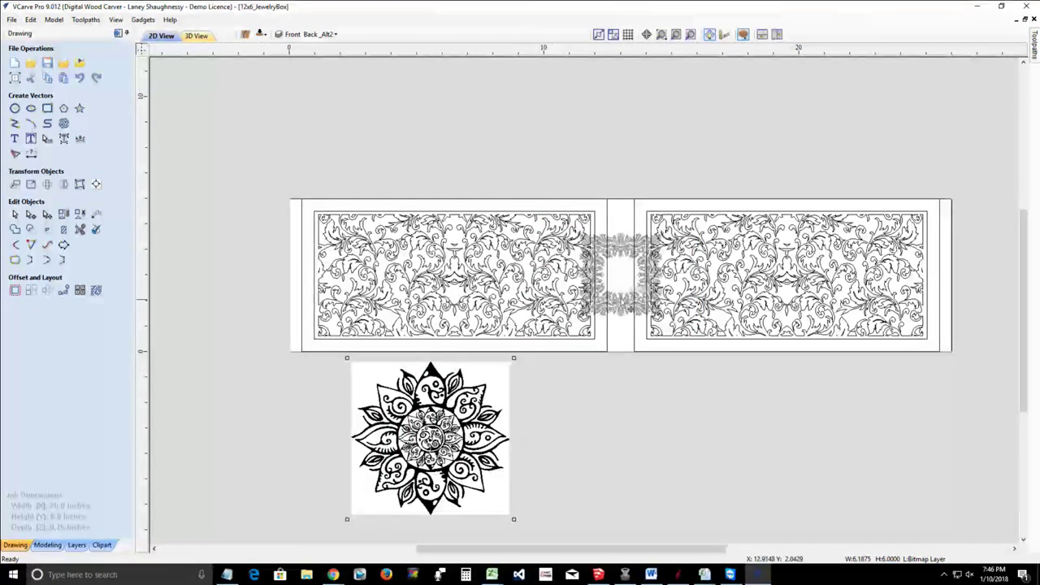
pyautogui.click(621, 297)
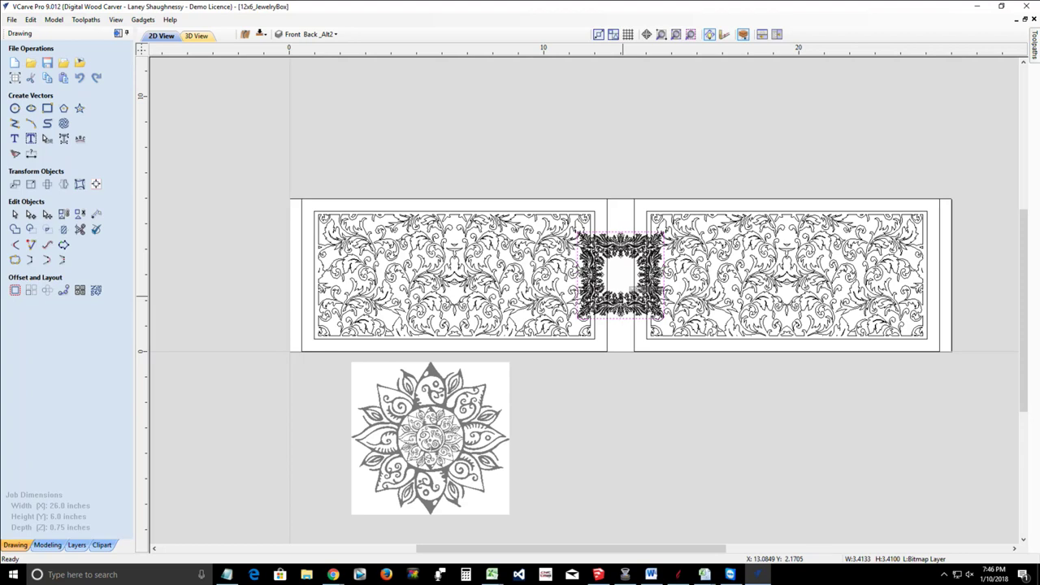
pyautogui.press('Delete')
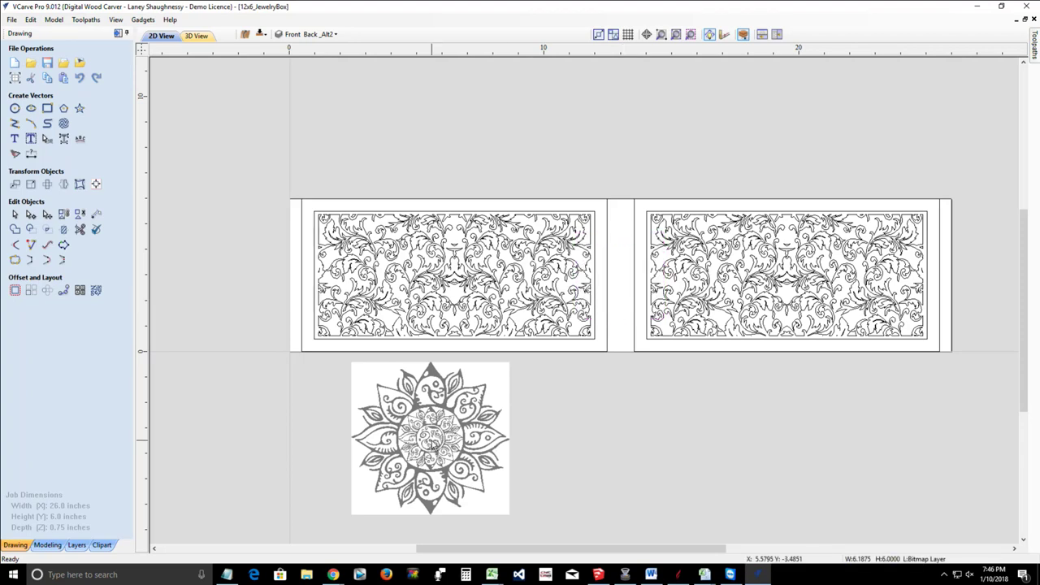
# Step: Select the 6.1875 x 6 inch mandala bitmap and zoom the view to fill it
pyautogui.click(383, 428)
pyautogui.scroll(3, 386, 431)
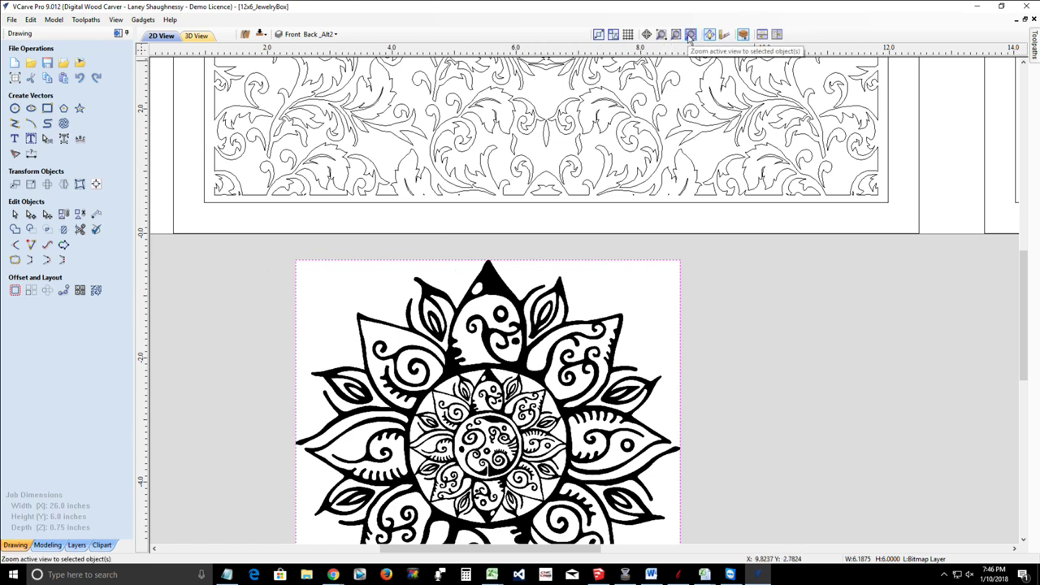
pyautogui.click(690, 35)
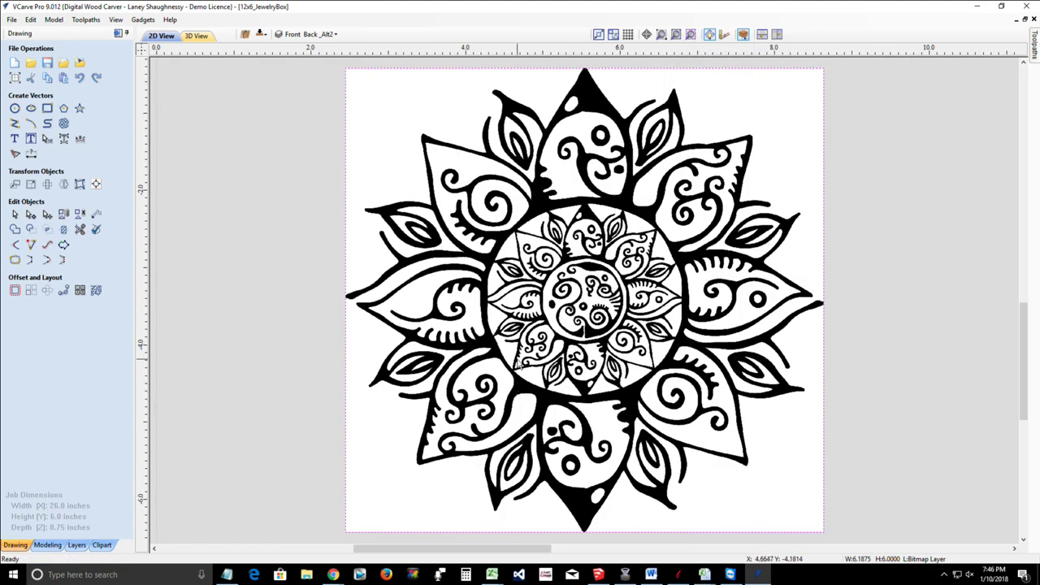
pyautogui.hotkey('alt', 'Tab')
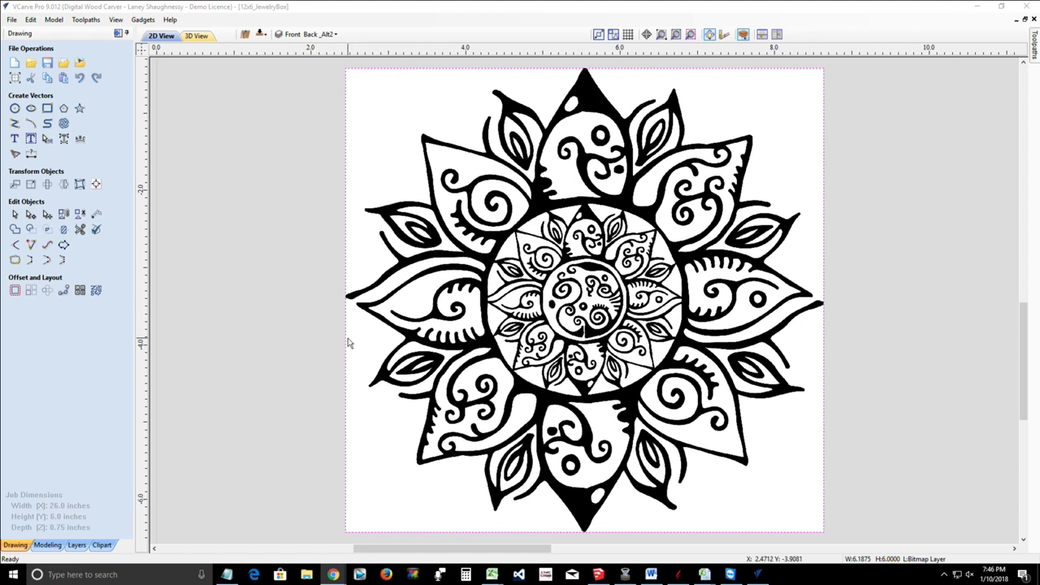
# Step: Start a Color-mode bitmap trace with red trace colour and the black swatch included
pyautogui.click(15, 156)
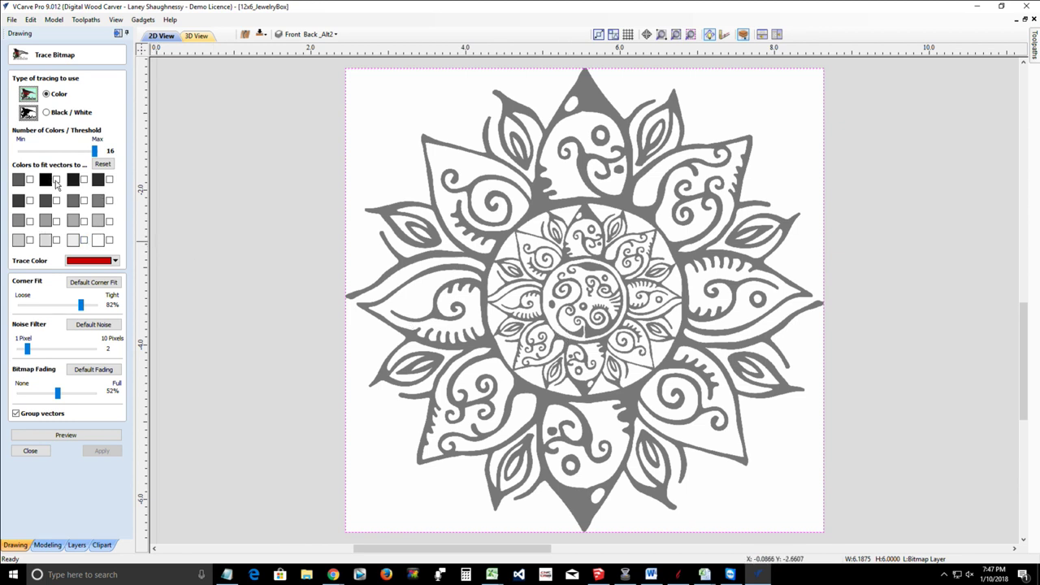
pyautogui.click(116, 260)
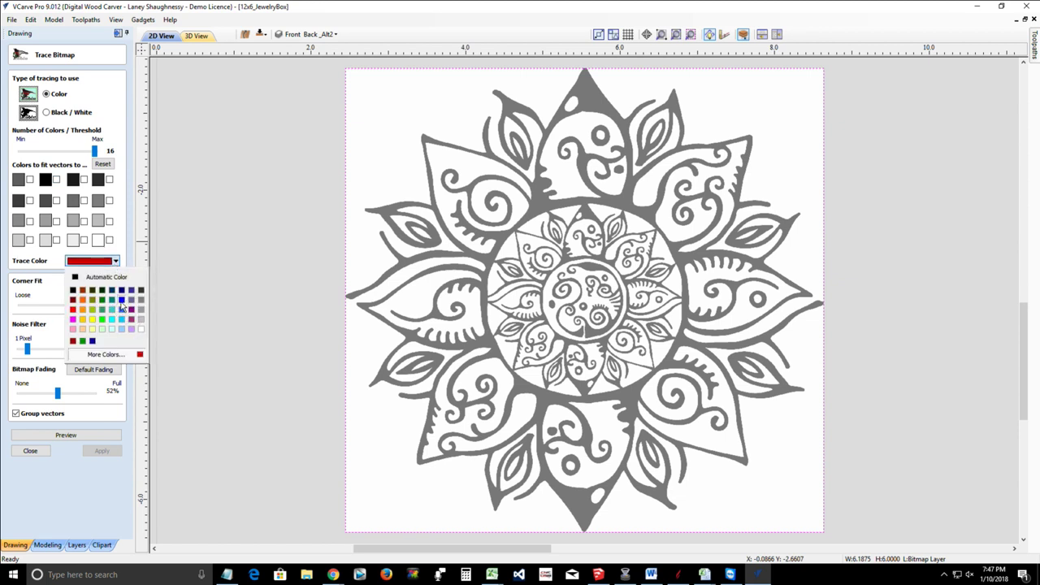
pyautogui.click(121, 300)
pyautogui.click(116, 321)
pyautogui.click(116, 261)
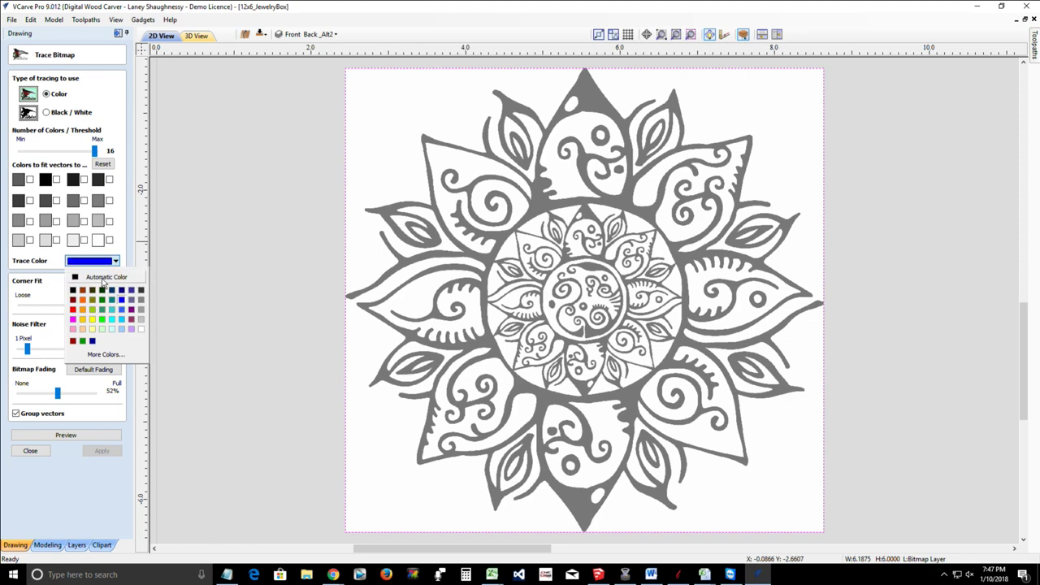
pyautogui.click(72, 309)
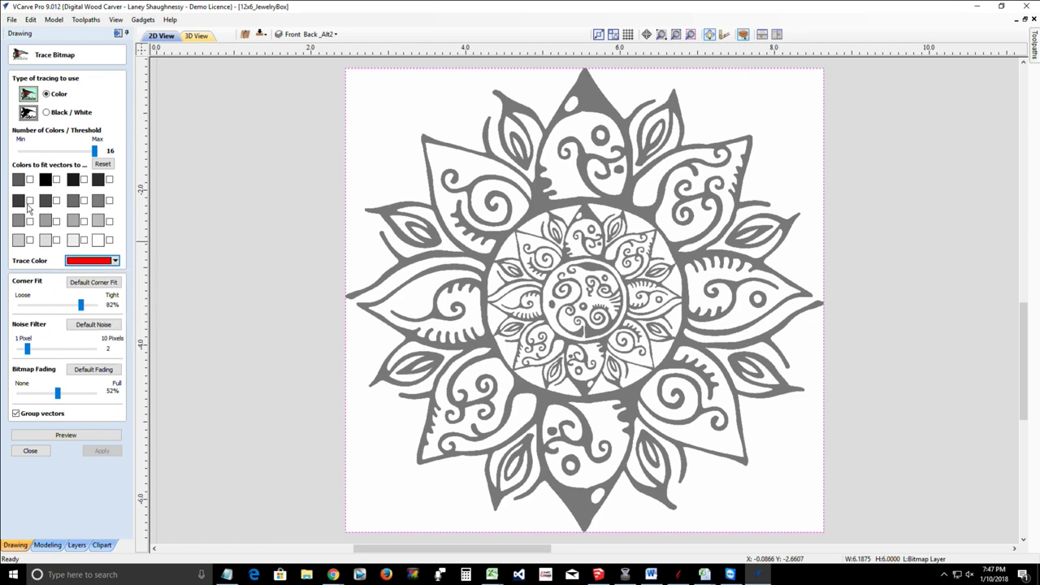
pyautogui.click(57, 180)
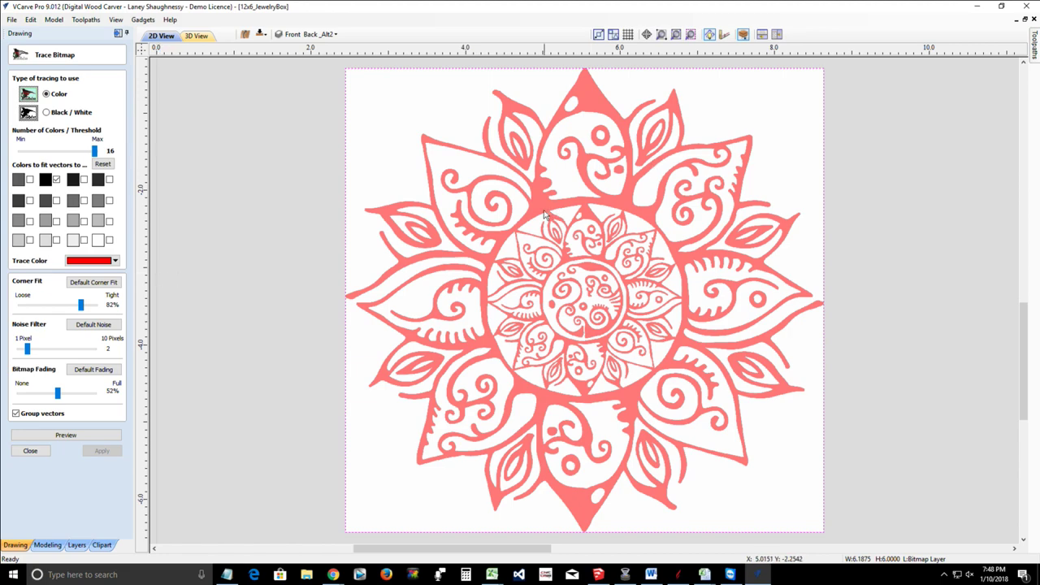
# Step: Zoom into the bitmap edges and tick the remaining first-row dark tones
pyautogui.scroll(1, 527, 193)
pyautogui.scroll(5, 526, 193)
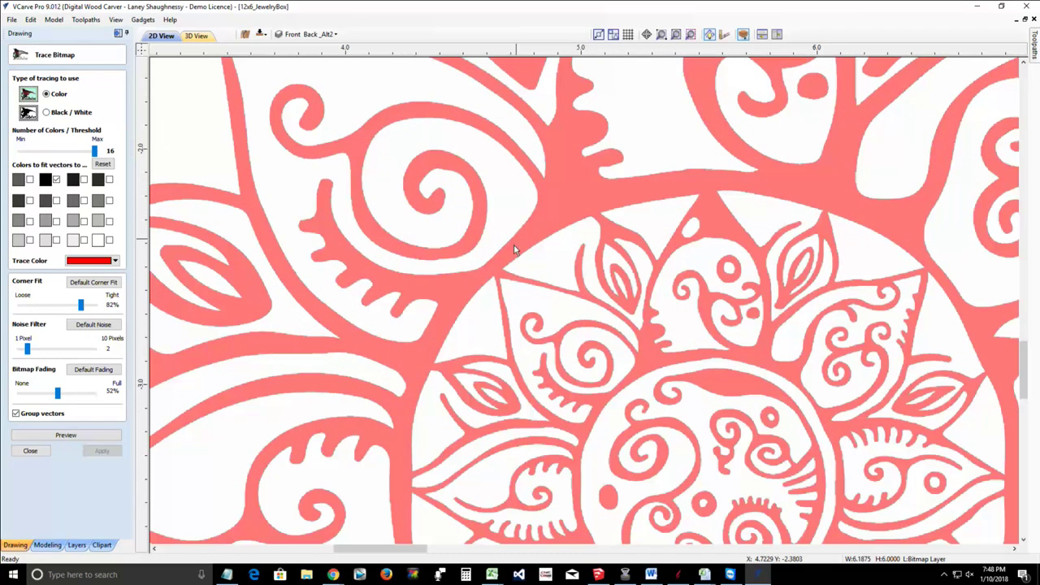
pyautogui.scroll(5, 498, 342)
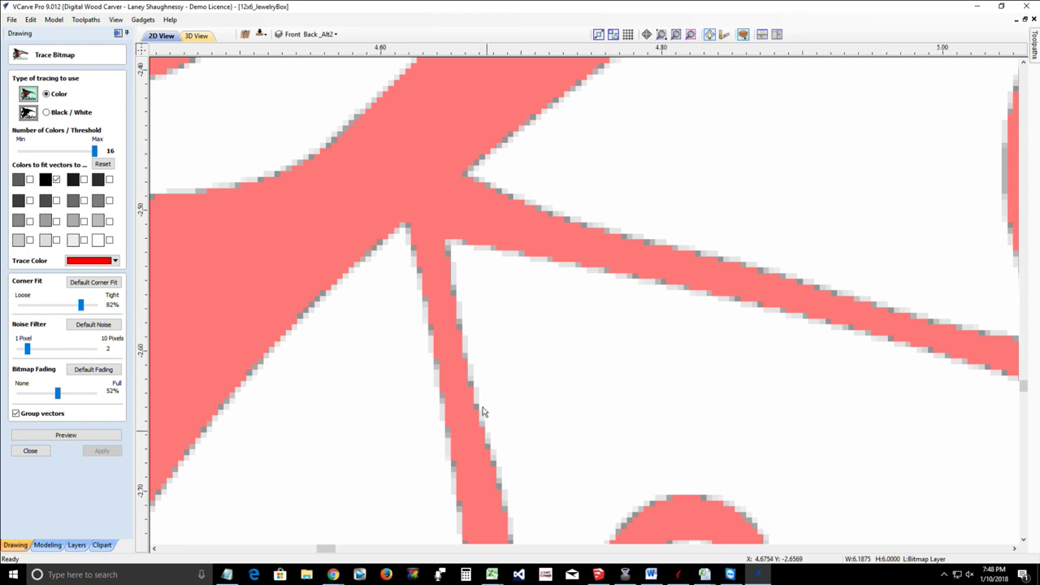
pyautogui.scroll(-4, 480, 413)
pyautogui.scroll(-3, 480, 406)
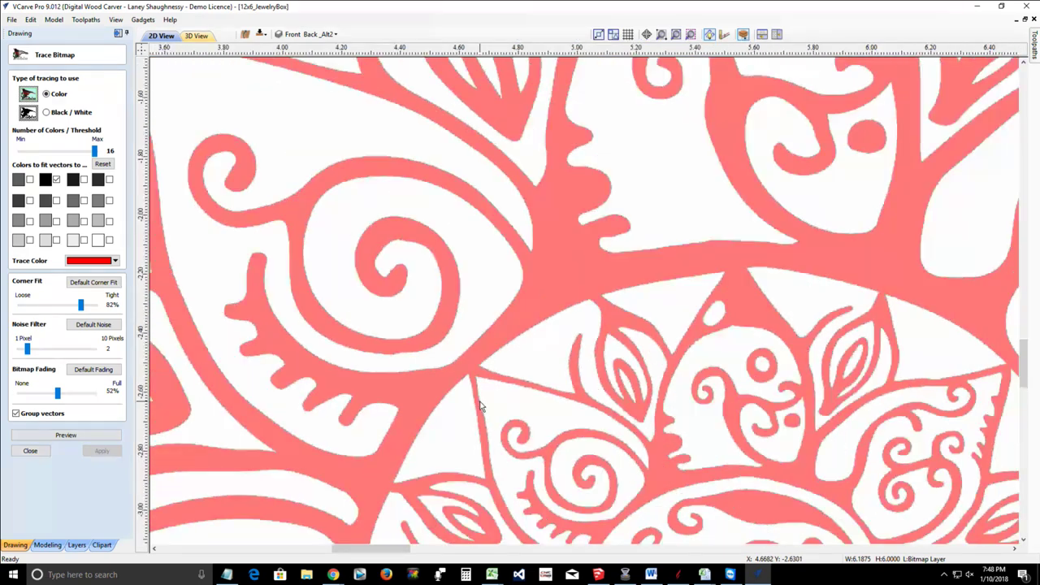
pyautogui.scroll(-3, 480, 407)
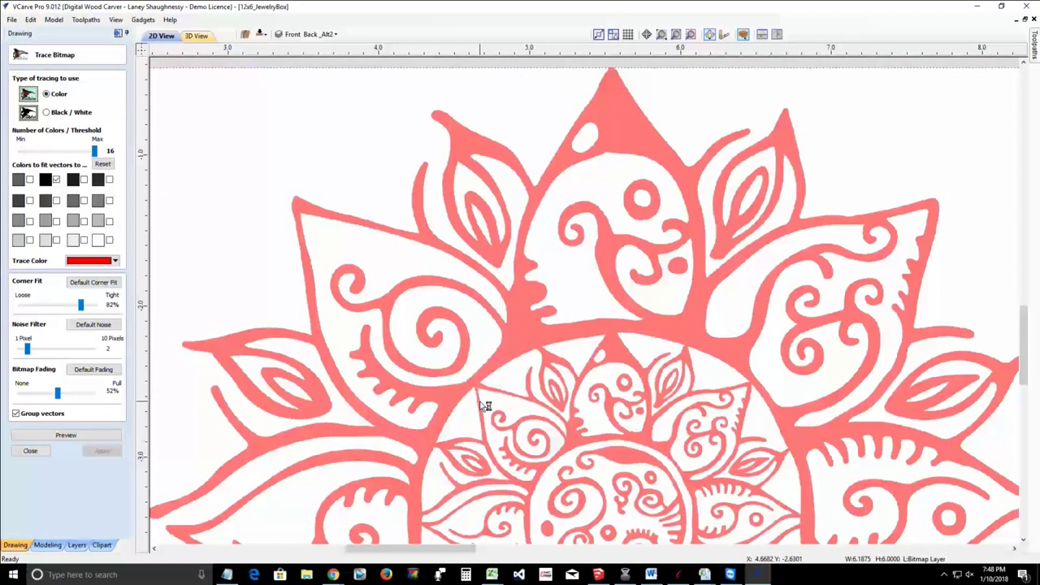
pyautogui.scroll(3, 437, 388)
pyautogui.scroll(2, 437, 388)
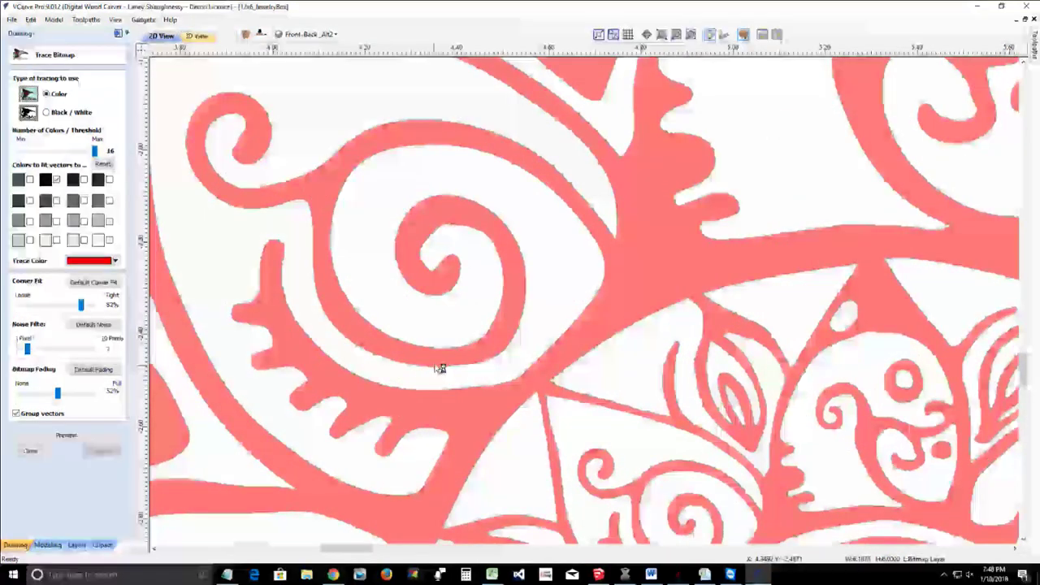
pyautogui.scroll(2, 439, 367)
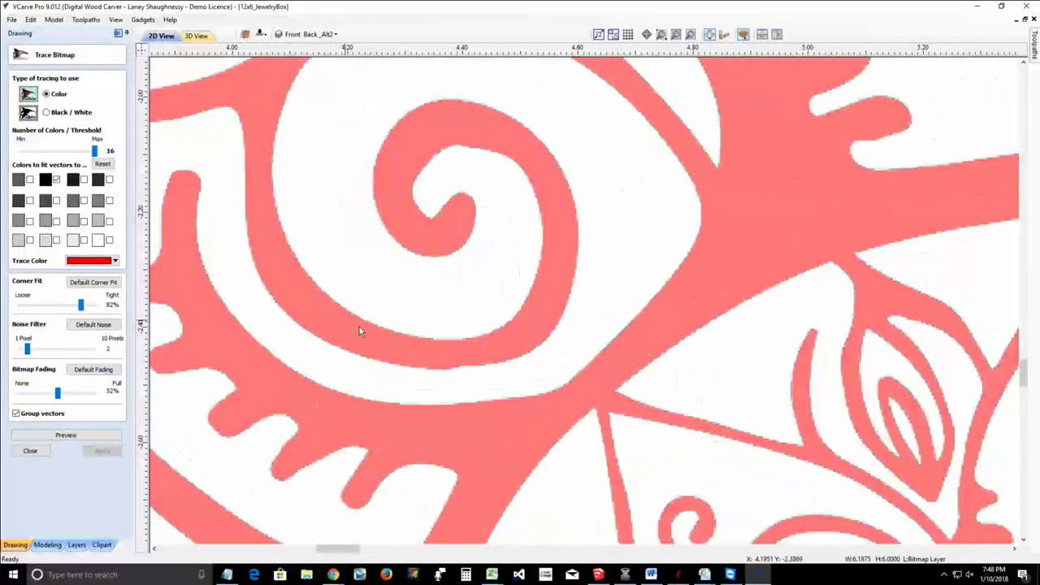
pyautogui.scroll(2, 475, 351)
pyautogui.scroll(1, 475, 349)
pyautogui.scroll(1, 475, 350)
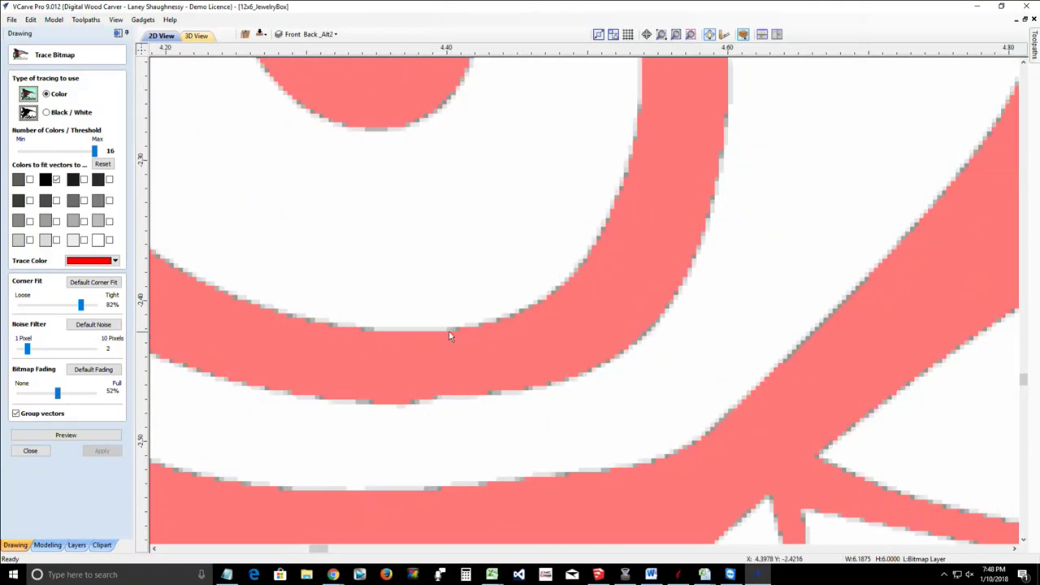
pyautogui.click(29, 180)
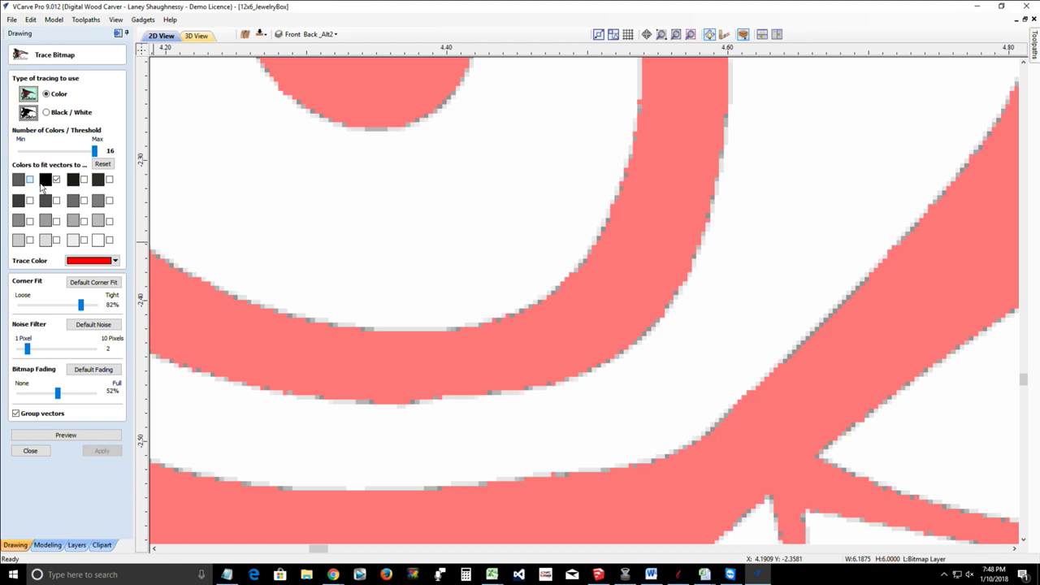
pyautogui.click(85, 180)
# Step: Tick the second- and third-row grey swatches so twelve of 16 colours are traced
pyautogui.click(30, 200)
pyautogui.click(55, 201)
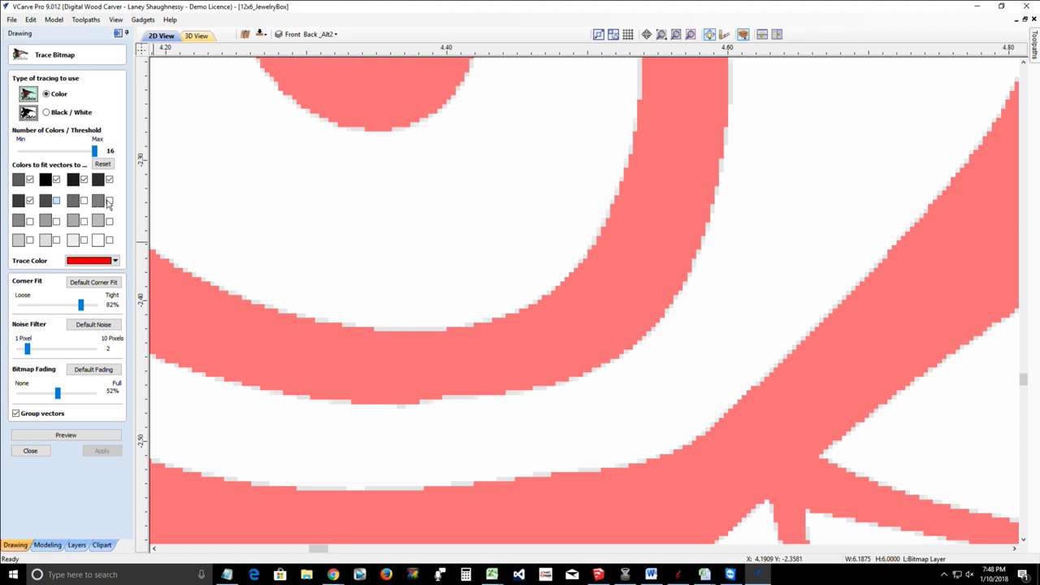
pyautogui.click(109, 203)
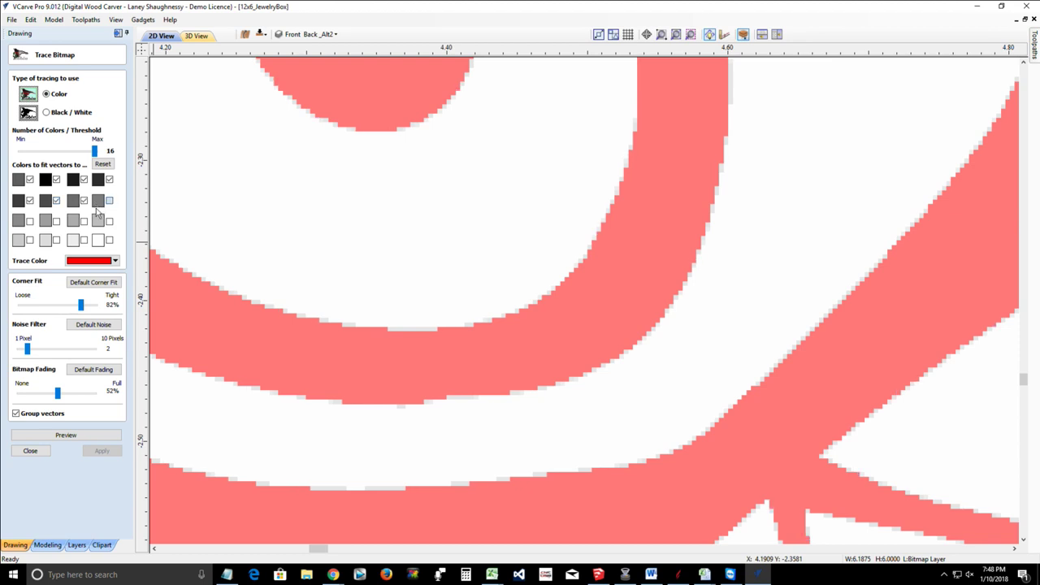
pyautogui.click(30, 222)
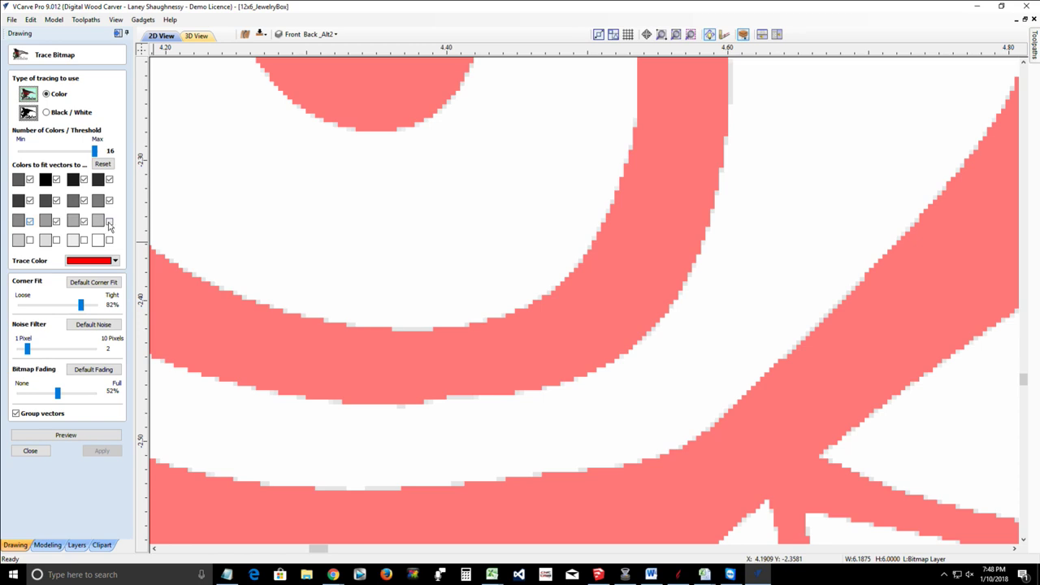
pyautogui.click(109, 222)
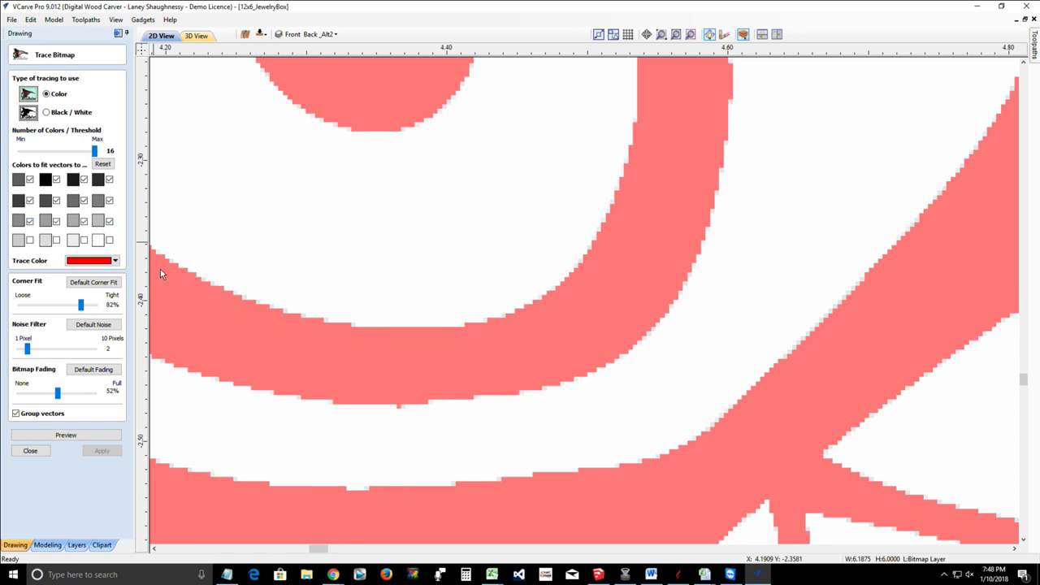
pyautogui.scroll(-4, 434, 399)
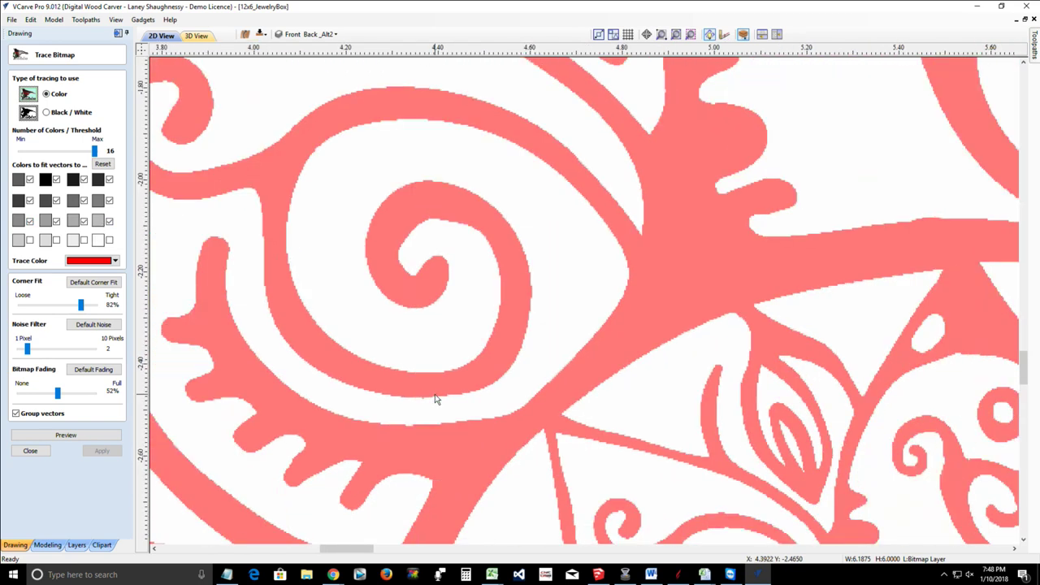
pyautogui.scroll(-4, 435, 398)
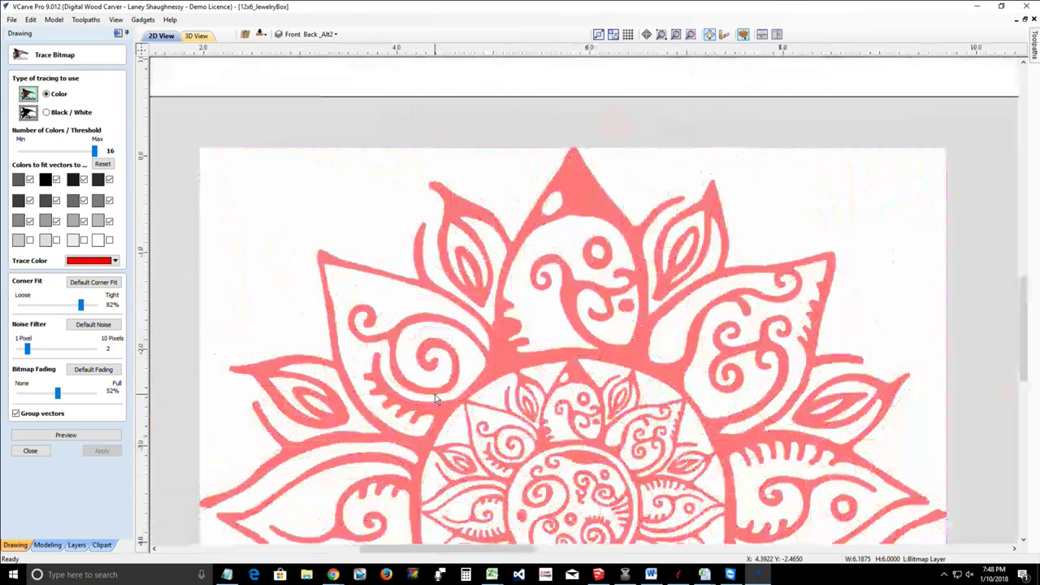
pyautogui.scroll(-3, 434, 394)
pyautogui.scroll(4, 482, 493)
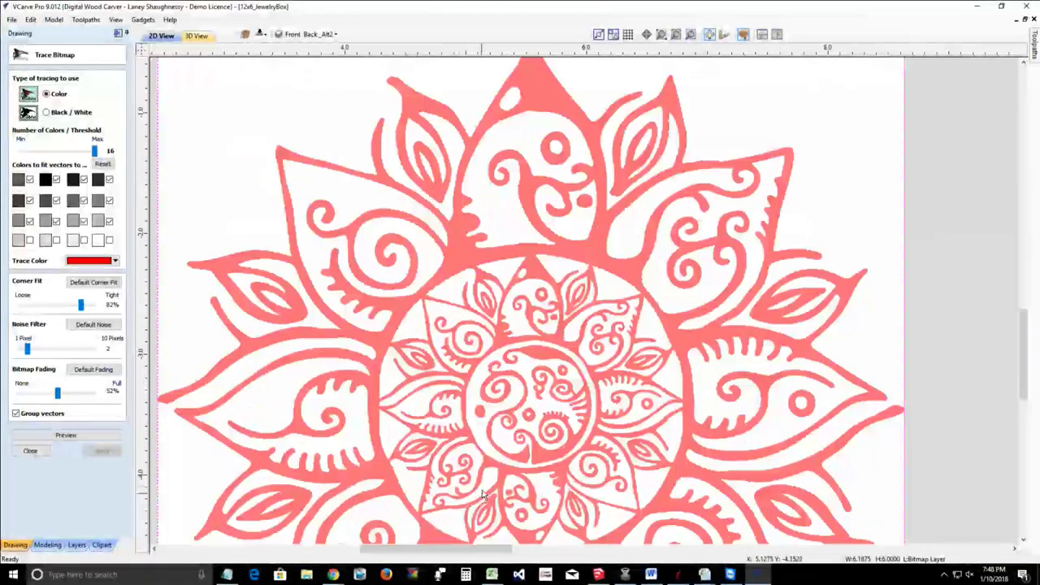
pyautogui.scroll(3, 483, 493)
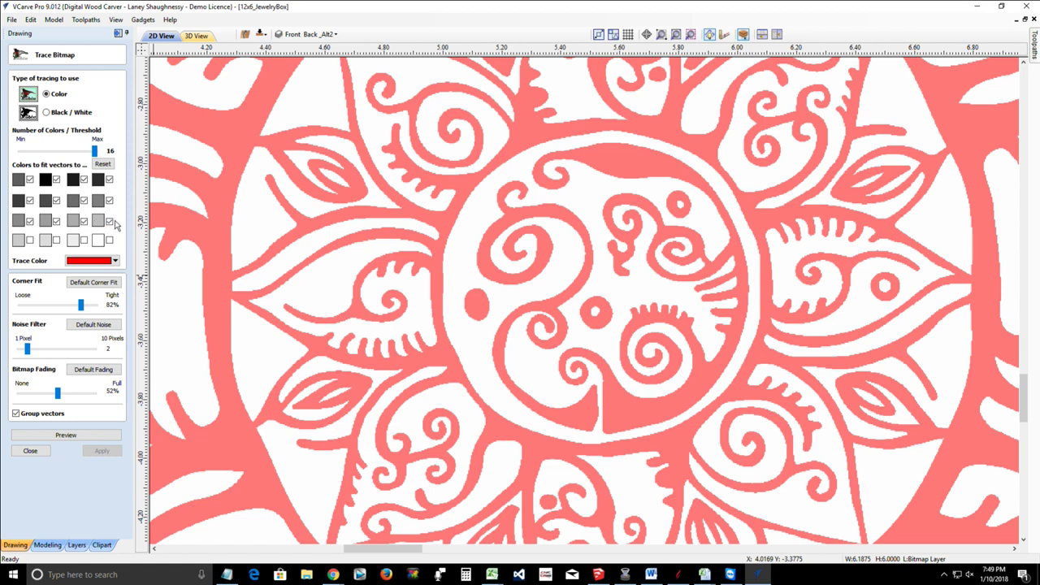
pyautogui.click(30, 241)
pyautogui.click(56, 242)
pyautogui.click(109, 242)
pyautogui.click(84, 241)
pyautogui.scroll(2, 472, 333)
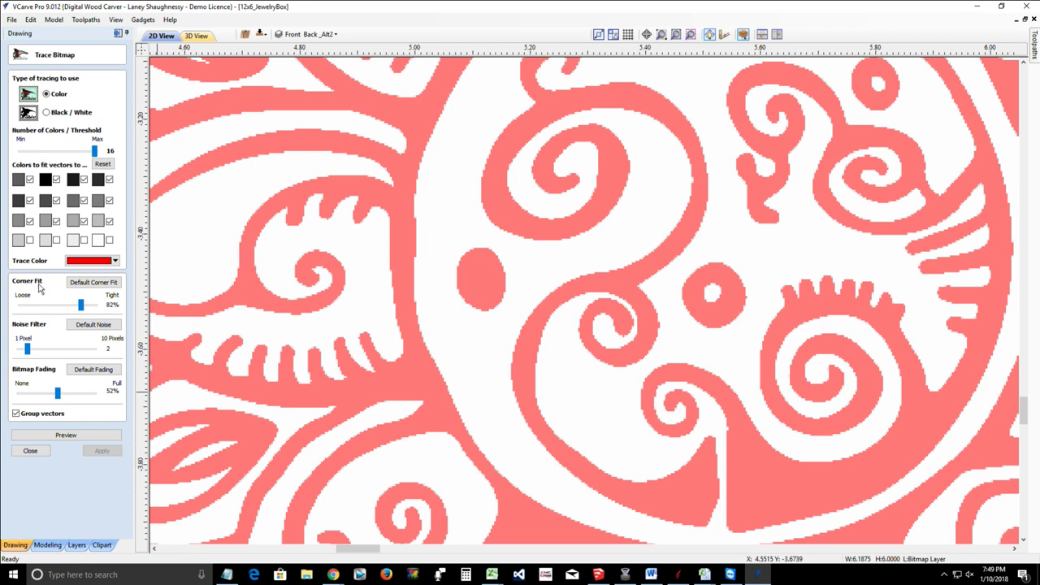
pyautogui.moveTo(80, 305); pyautogui.dragTo(2, 302)
pyautogui.moveTo(21, 307); pyautogui.dragTo(111, 321)
pyautogui.moveTo(94, 306); pyautogui.dragTo(74, 310)
pyautogui.click(88, 284)
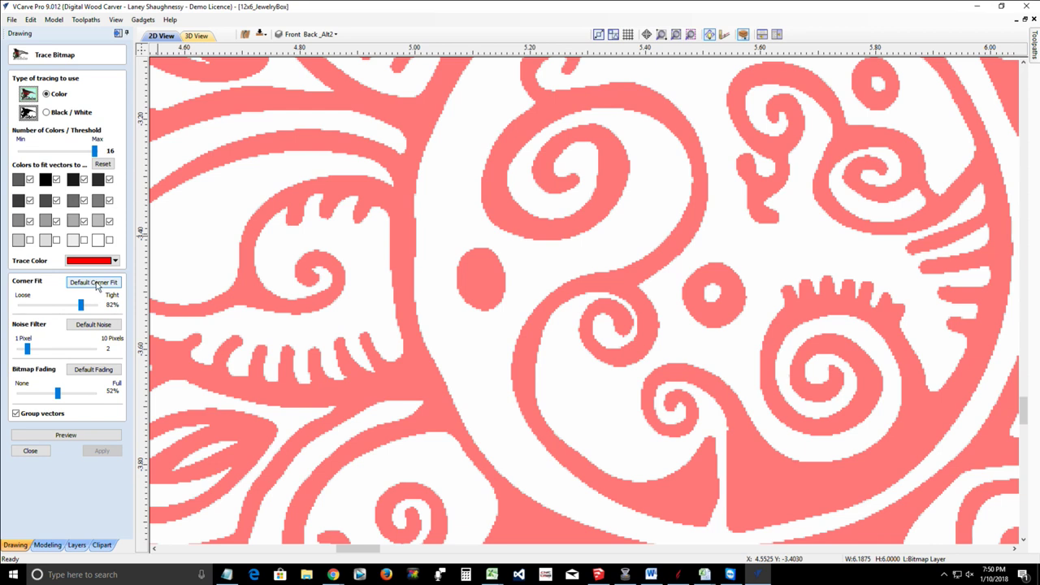
pyautogui.click(96, 283)
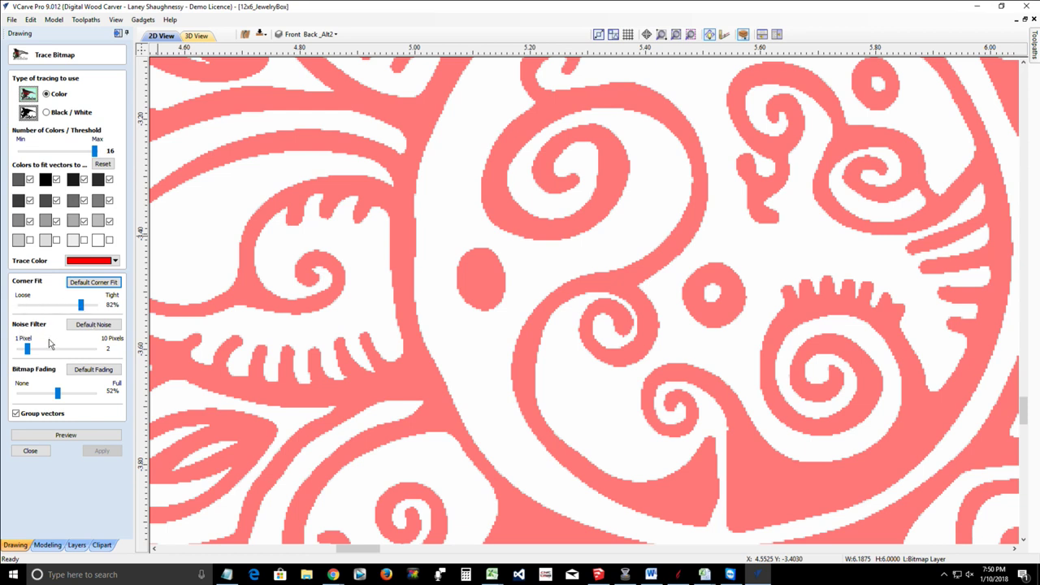
pyautogui.scroll(2, 383, 366)
pyautogui.scroll(4, 383, 365)
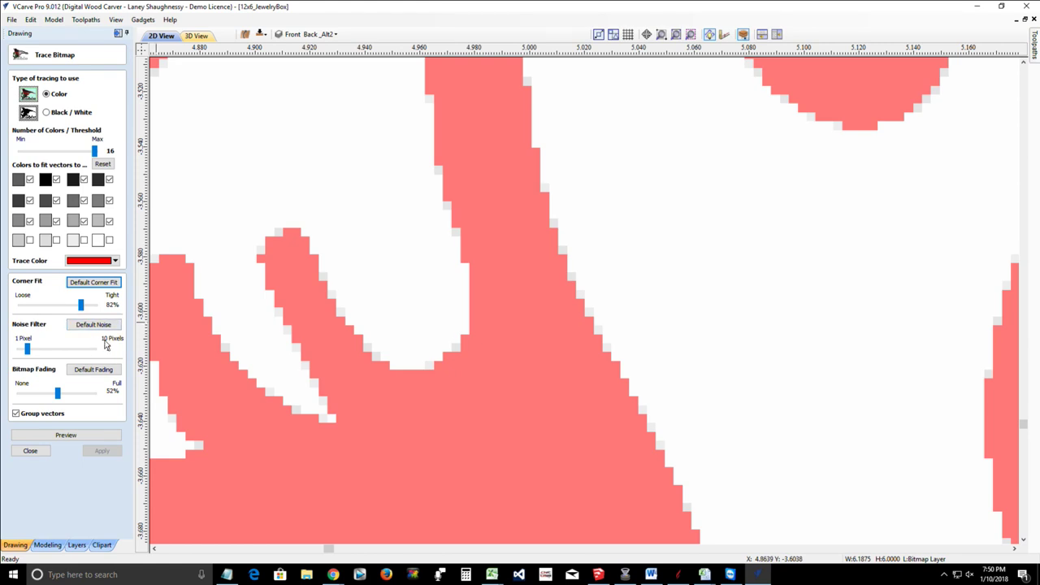
pyautogui.click(28, 349)
pyautogui.moveTo(45, 354); pyautogui.dragTo(19, 351)
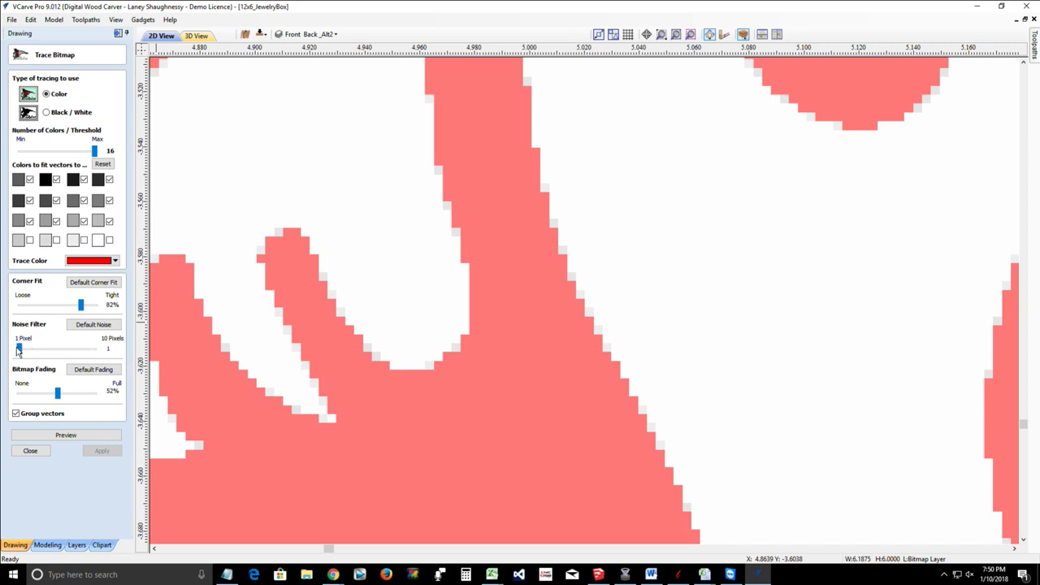
pyautogui.click(92, 326)
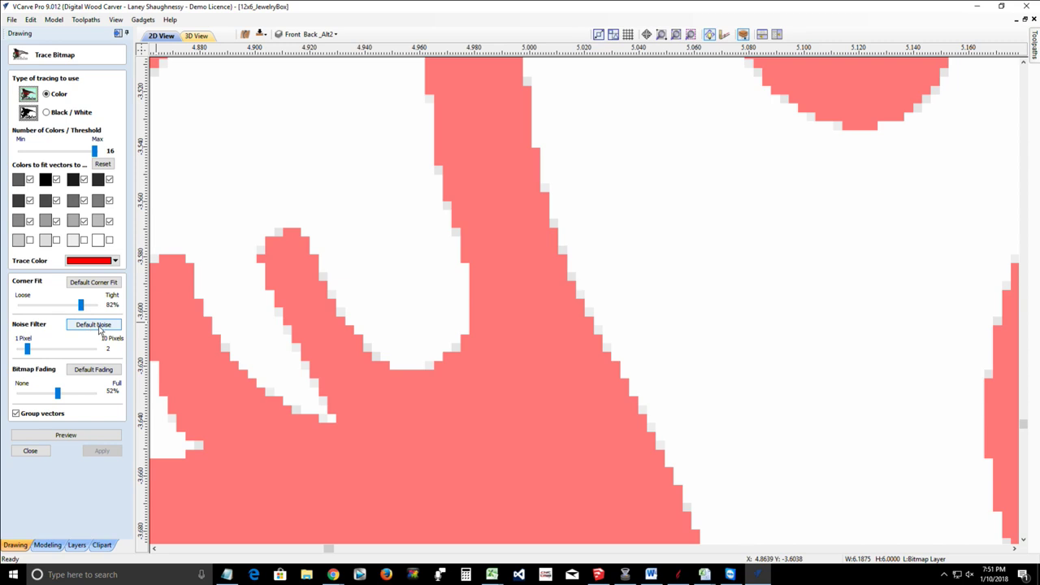
pyautogui.click(102, 329)
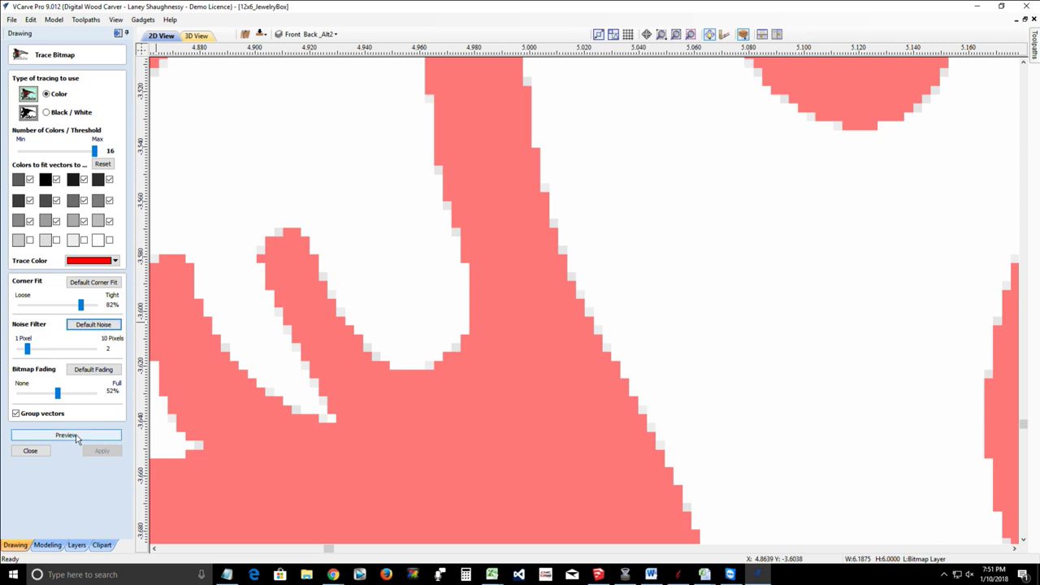
# Step: Preview the trace, then preview it again with Corner Fit at 100%
pyautogui.click(77, 437)
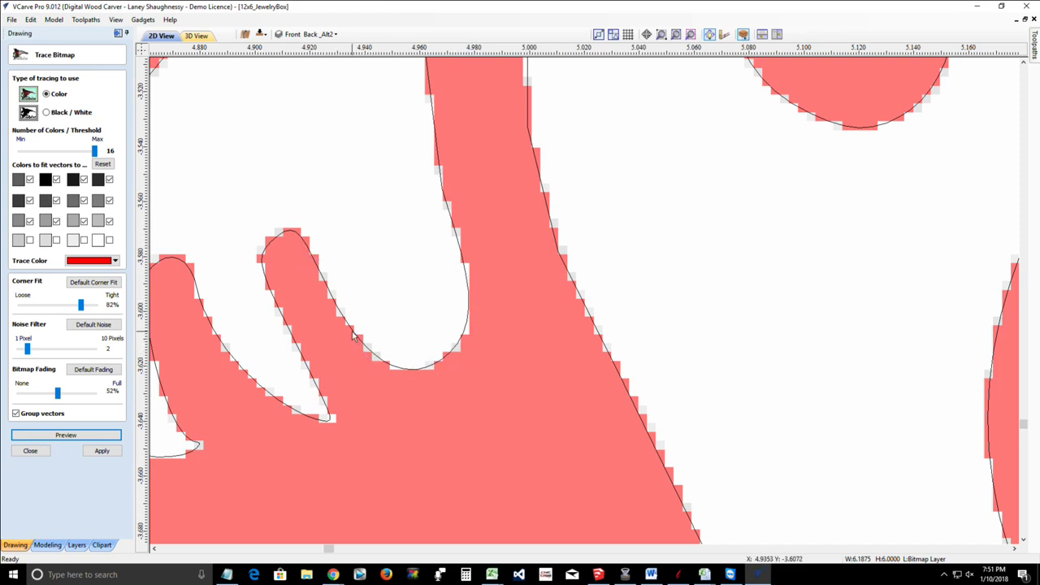
pyautogui.moveTo(82, 306); pyautogui.dragTo(110, 312)
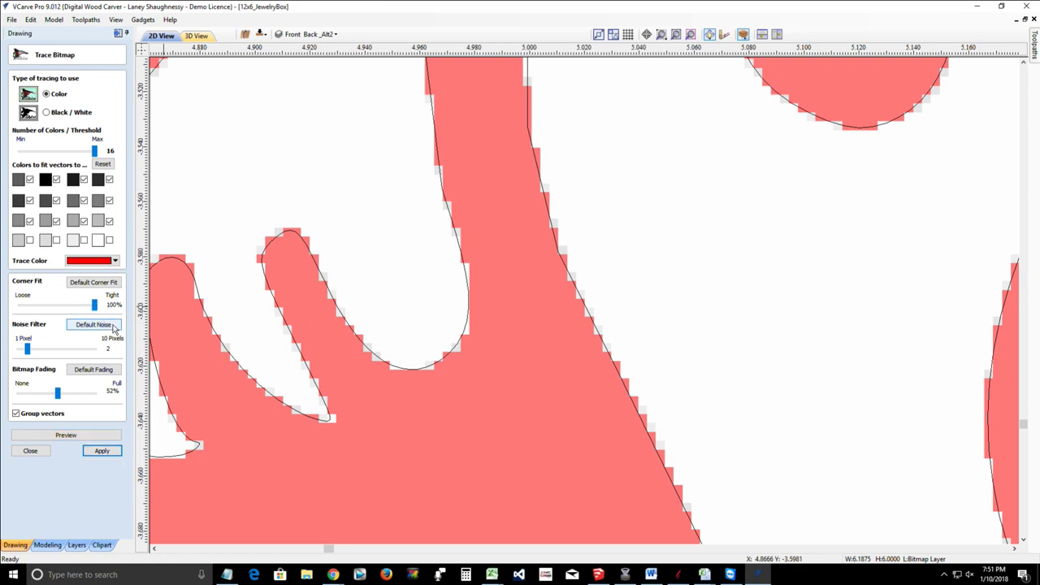
pyautogui.click(93, 283)
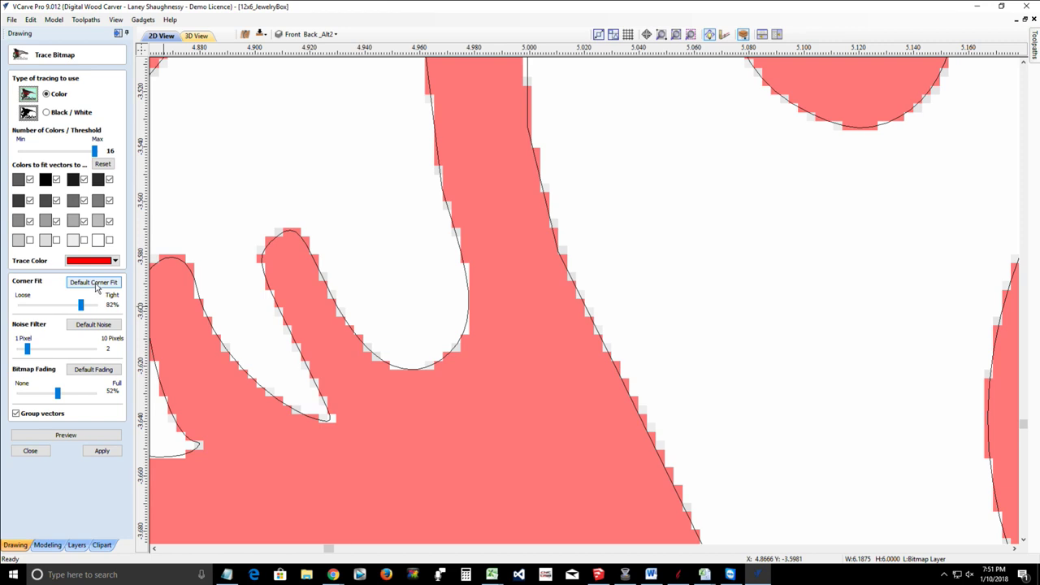
pyautogui.click(95, 283)
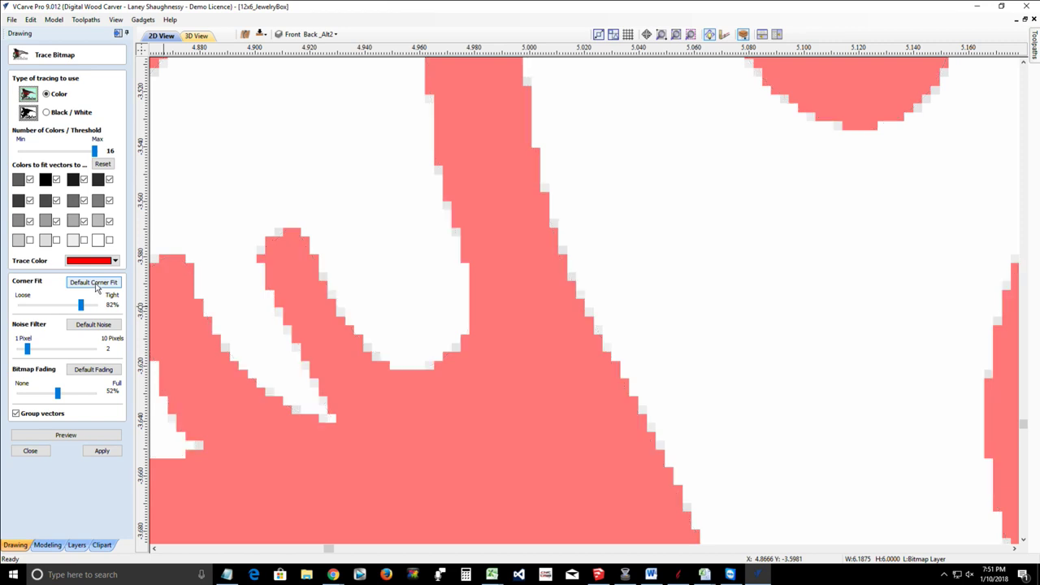
pyautogui.moveTo(81, 305); pyautogui.dragTo(113, 307)
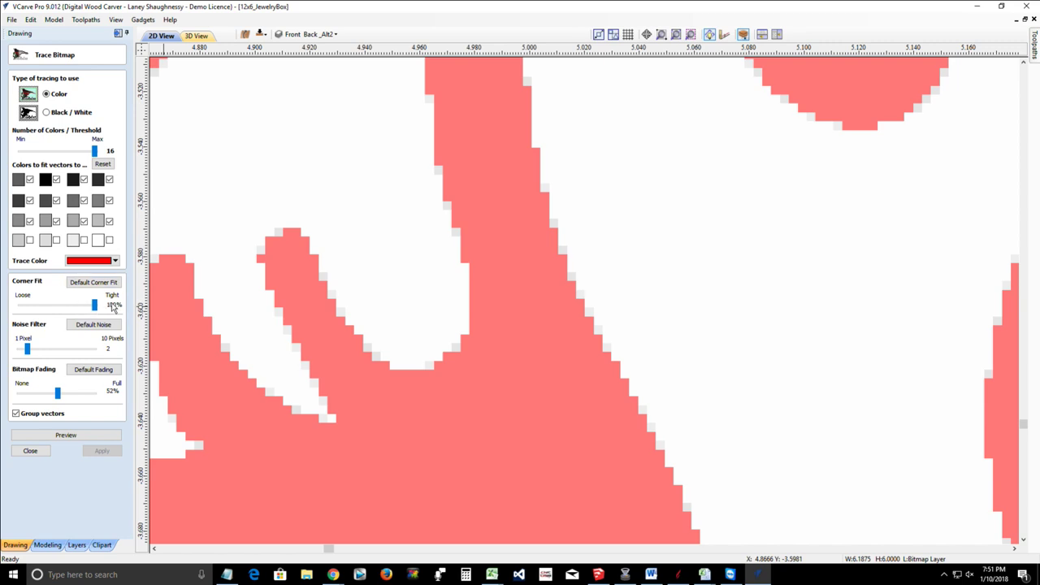
pyautogui.click(72, 436)
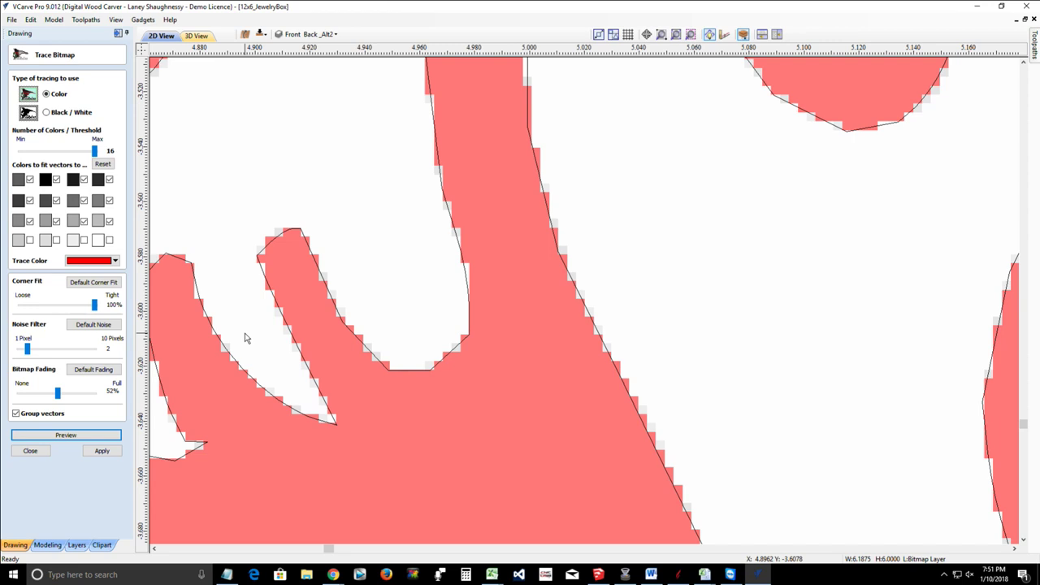
# Step: Restore the default 82% Corner Fit, preview again and zoom out
pyautogui.click(96, 286)
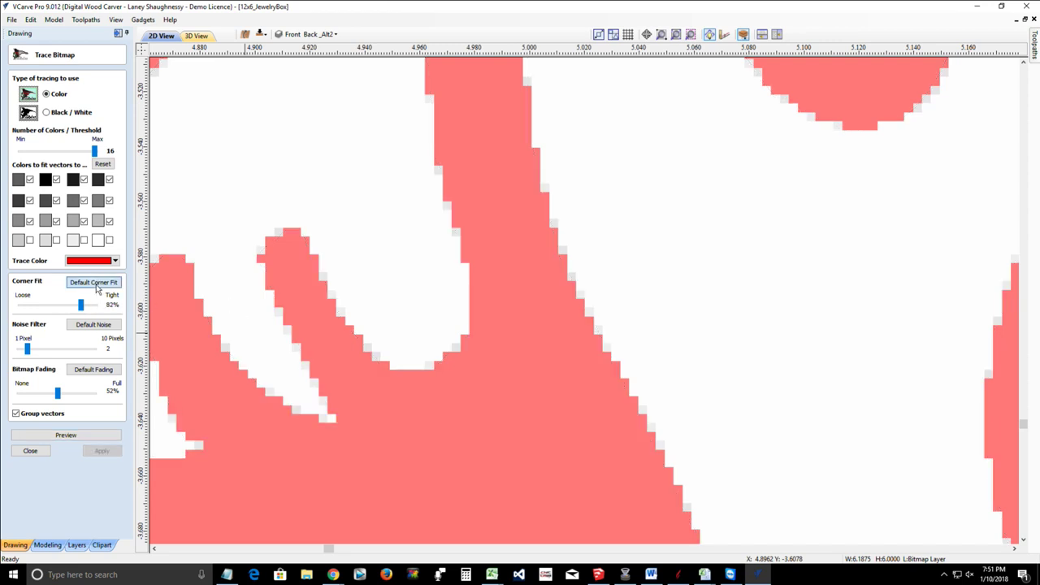
pyautogui.click(67, 436)
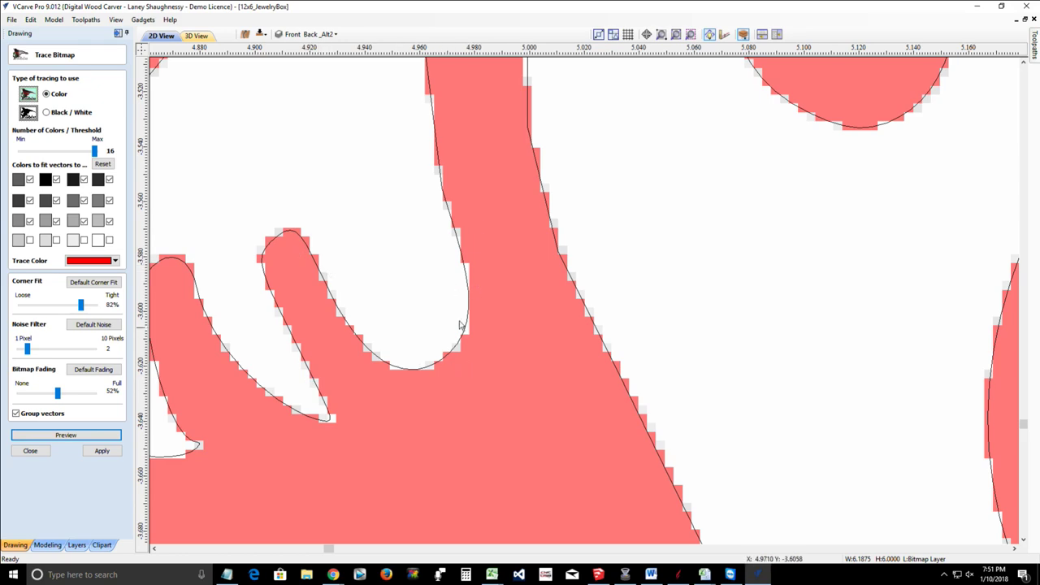
pyautogui.scroll(-3, 503, 332)
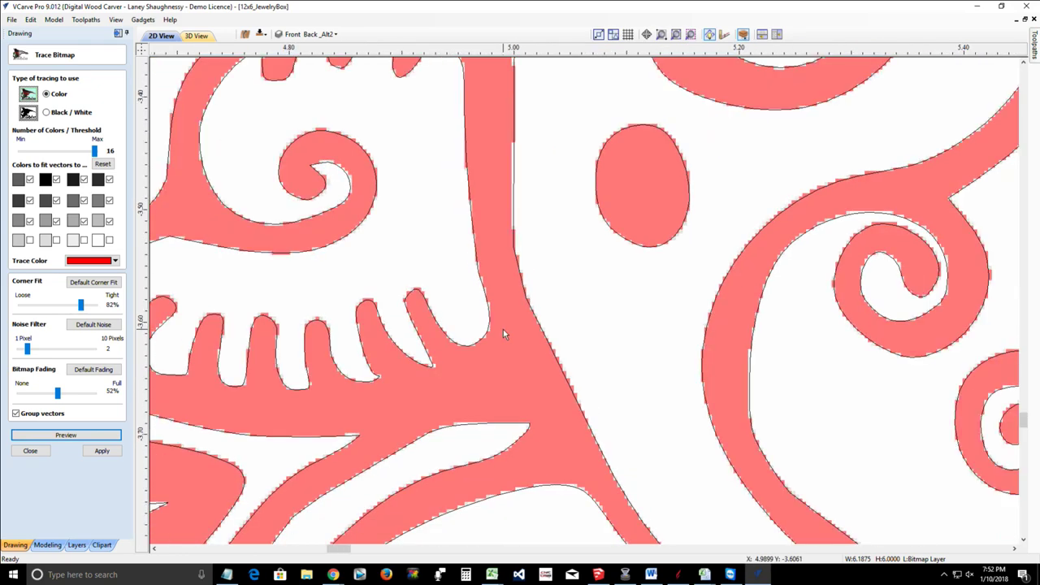
pyautogui.scroll(-4, 503, 329)
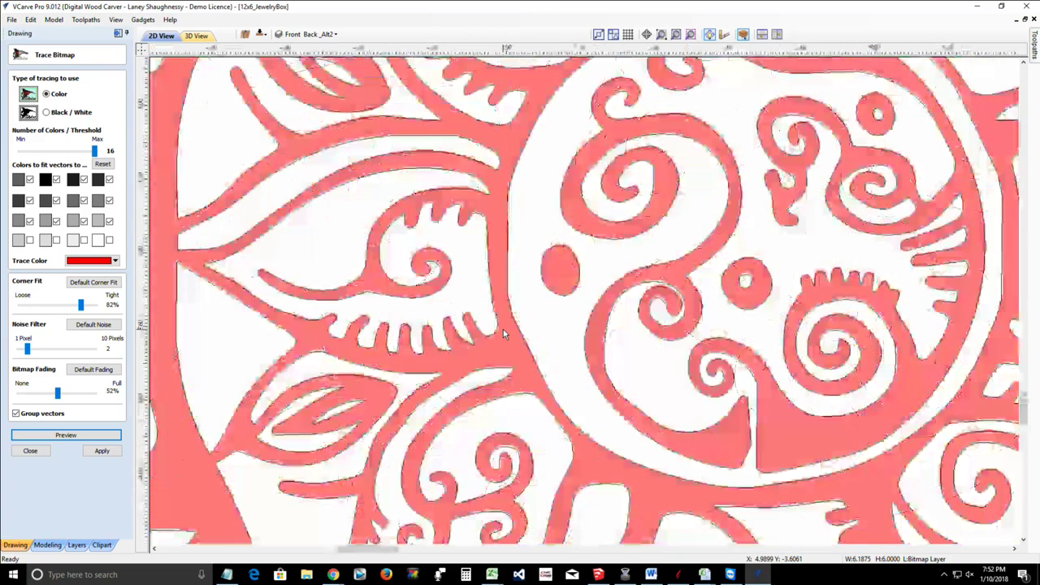
pyautogui.scroll(-2, 503, 329)
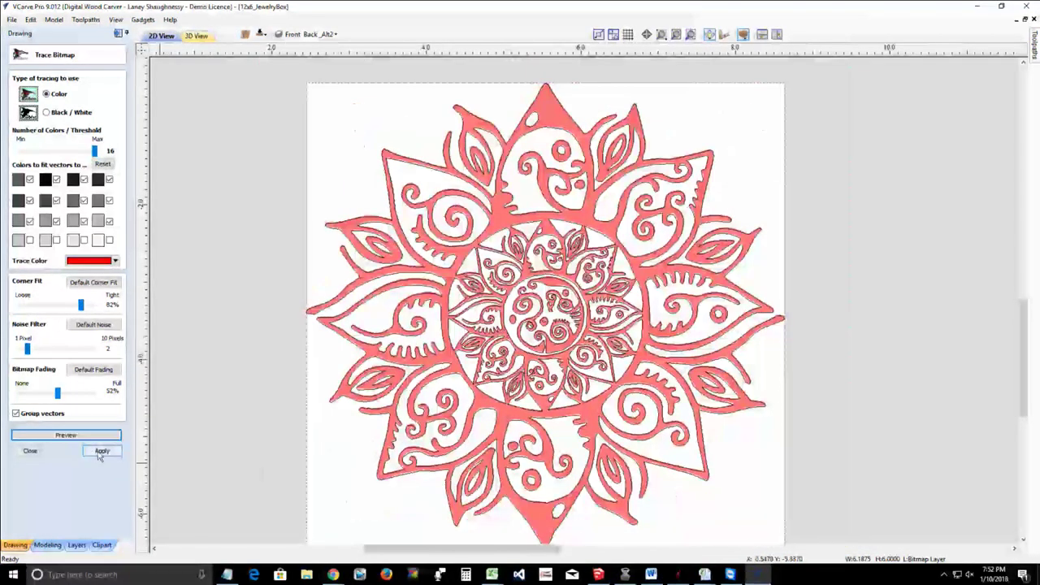
# Step: Apply the trace as vectors, close the tool and hide the Bitmap Layer
pyautogui.click(100, 451)
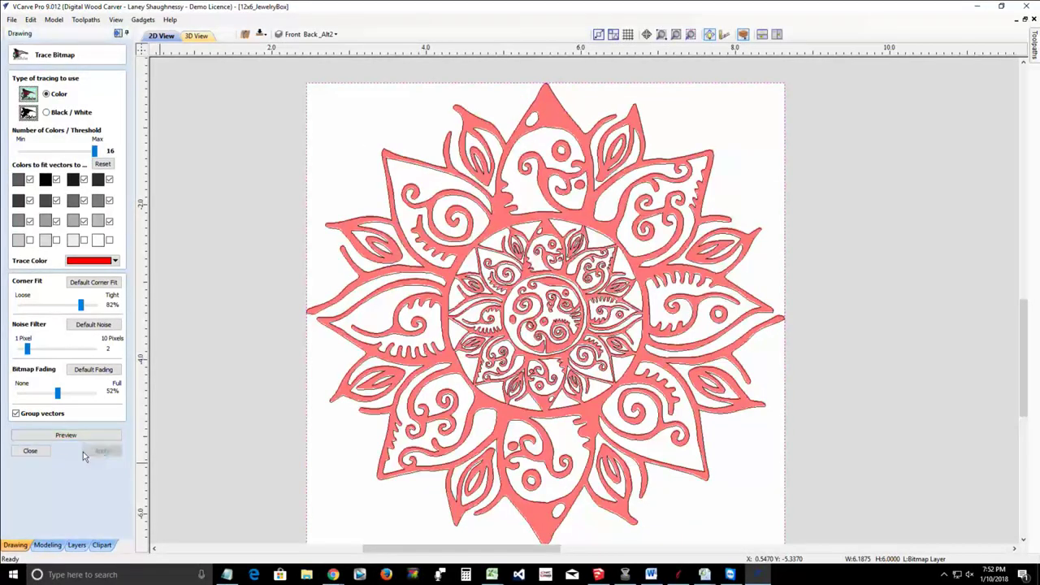
pyautogui.click(30, 451)
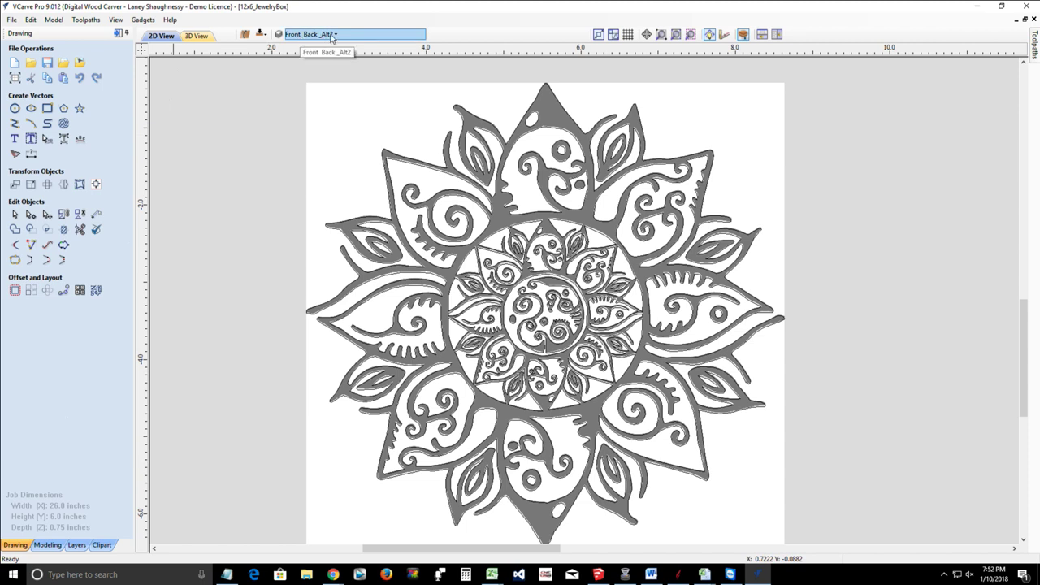
pyautogui.click(76, 546)
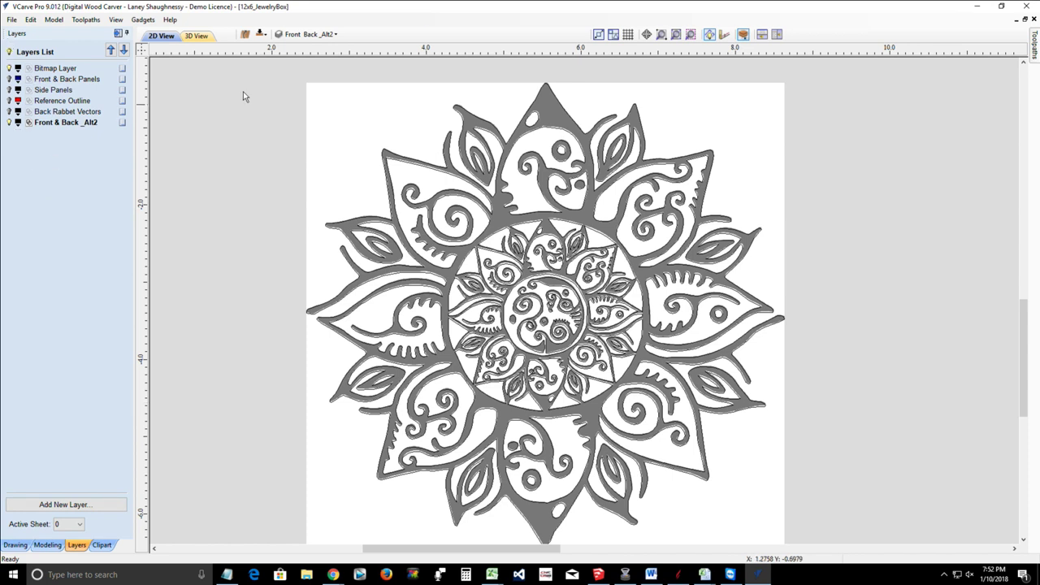
pyautogui.click(342, 37)
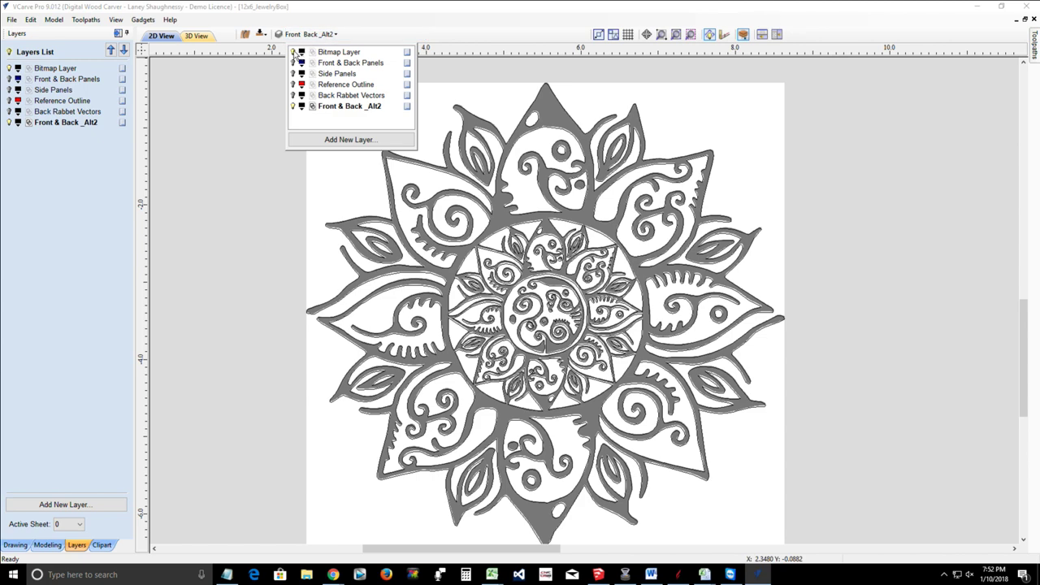
pyautogui.click(294, 52)
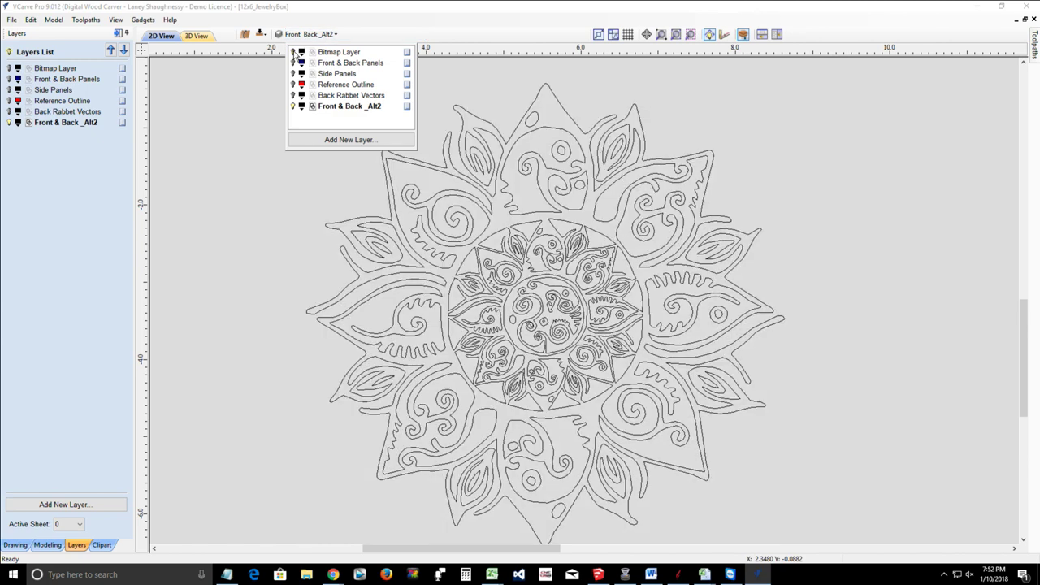
pyautogui.click(18, 545)
pyautogui.click(386, 221)
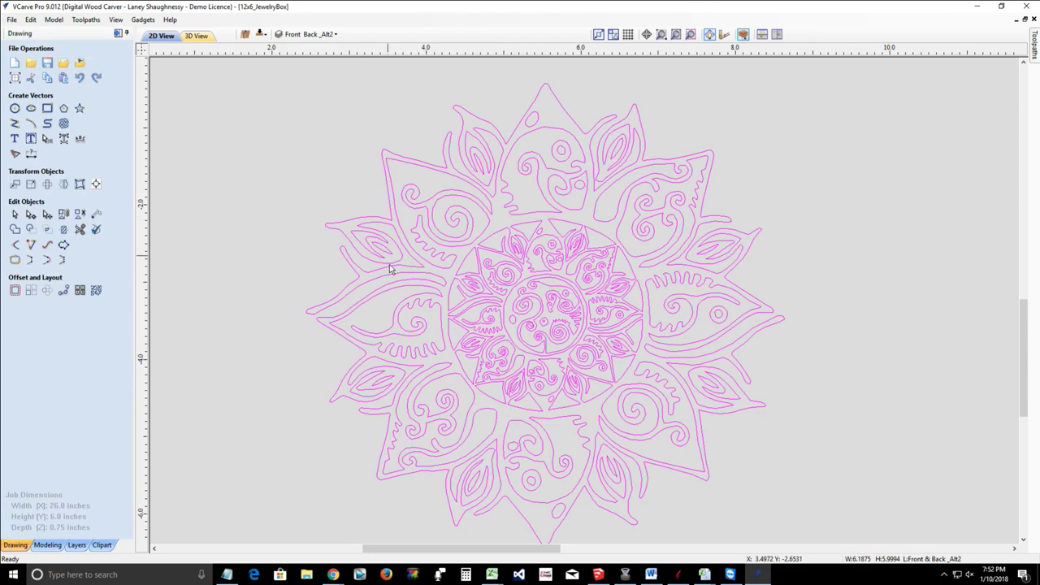
# Step: Resize the traced mandala vectors larger
pyautogui.scroll(-2, 390, 262)
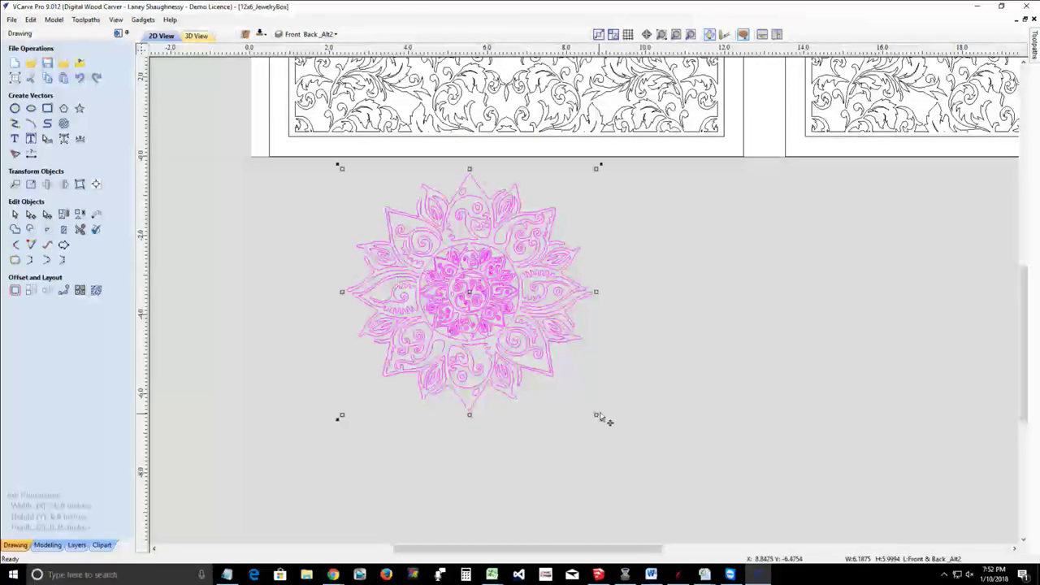
pyautogui.moveTo(596, 415); pyautogui.dragTo(1036, 573)
pyautogui.moveTo(764, 540); pyautogui.dragTo(807, 446)
pyautogui.click(805, 441)
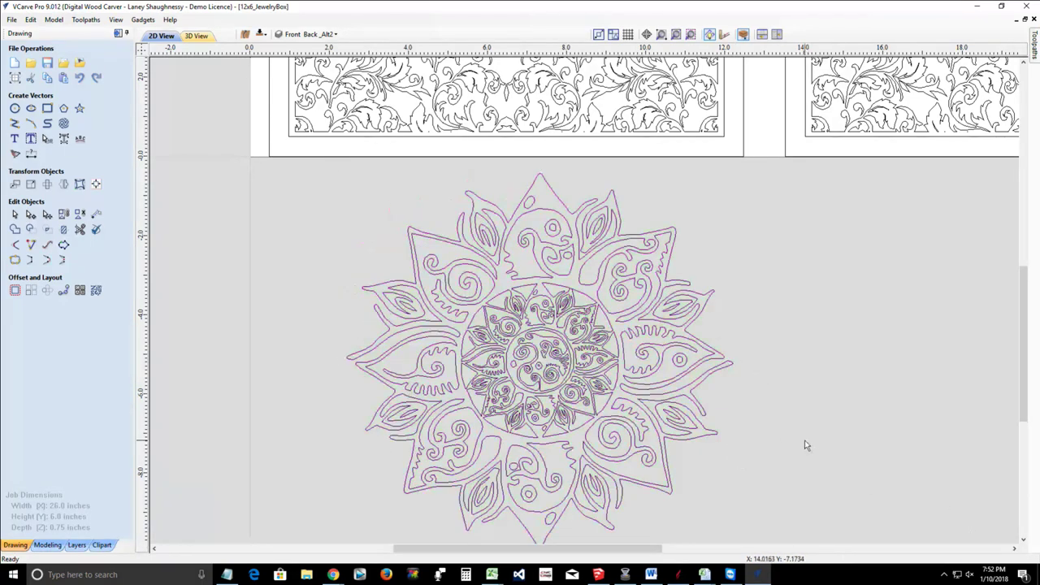
# Step: Select and delete the mandala vectors, then zoom out to both panels
pyautogui.scroll(-2, 769, 441)
pyautogui.scroll(-2, 754, 433)
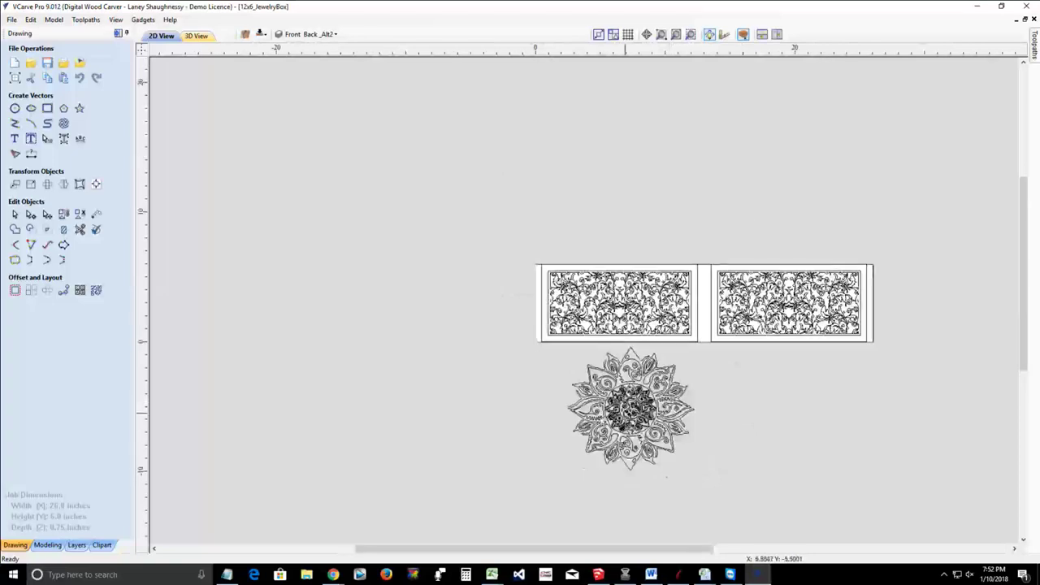
pyautogui.click(602, 424)
pyautogui.scroll(2, 668, 452)
pyautogui.scroll(2, 617, 442)
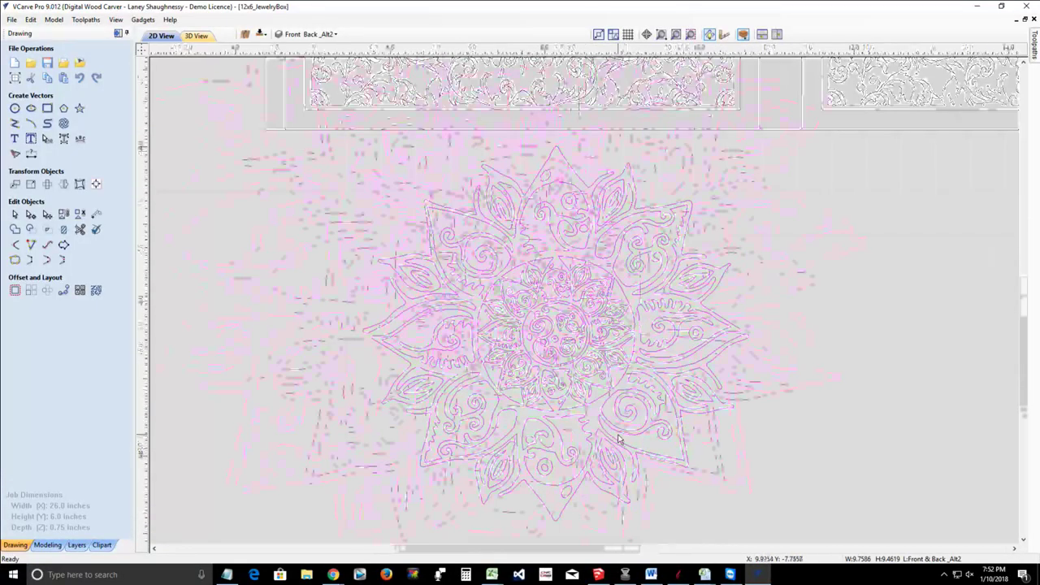
pyautogui.scroll(-2, 564, 378)
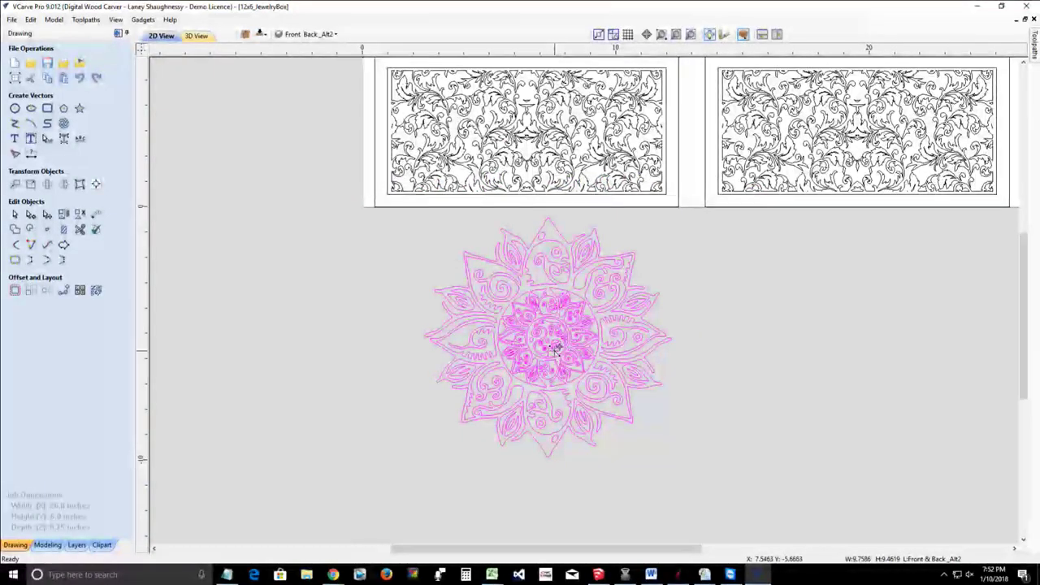
pyautogui.press('Delete')
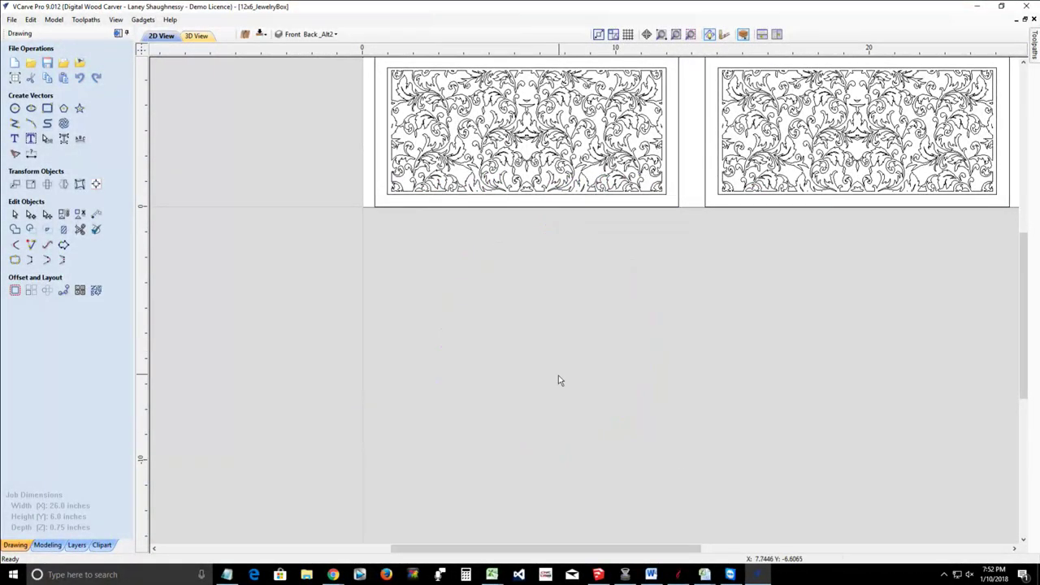
pyautogui.scroll(-2, 559, 381)
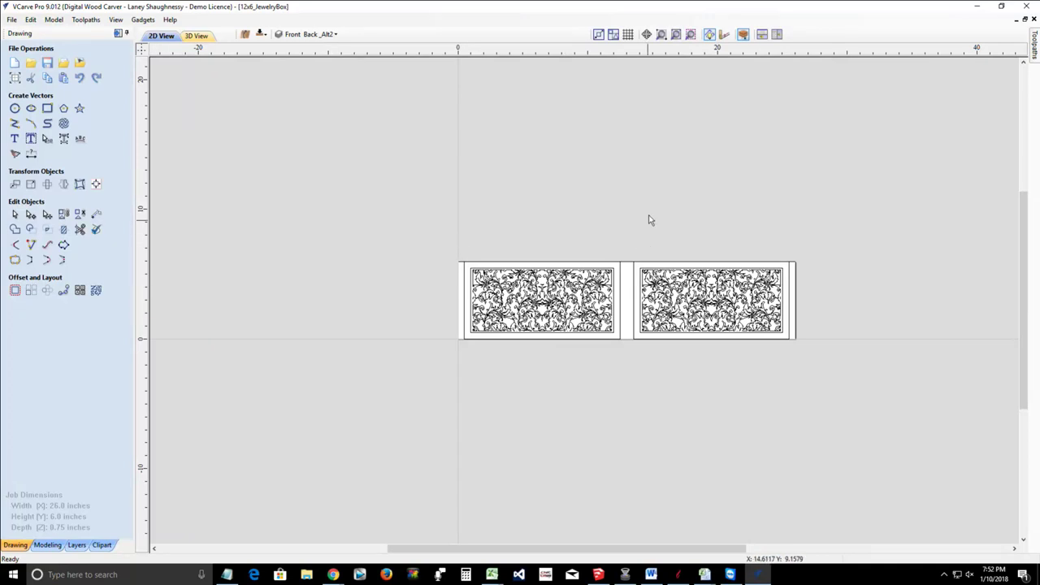
pyautogui.scroll(1, 639, 332)
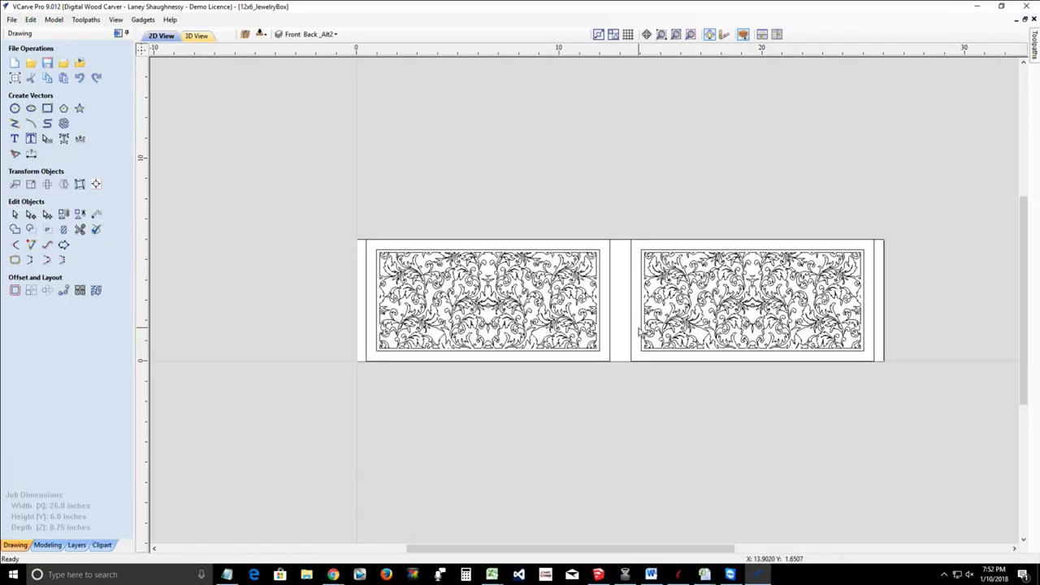
pyautogui.scroll(3, 485, 332)
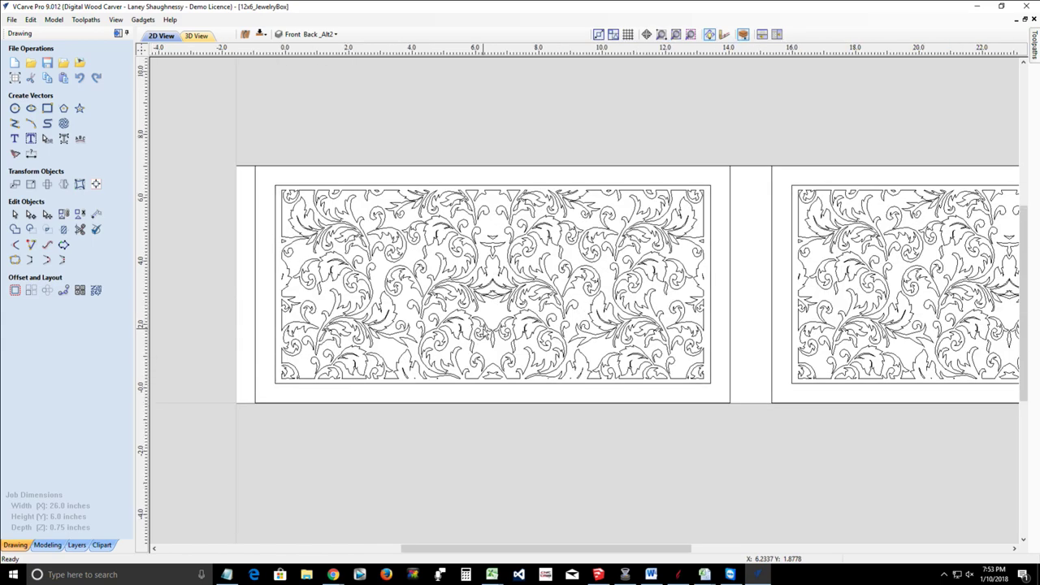
pyautogui.scroll(-2, 483, 331)
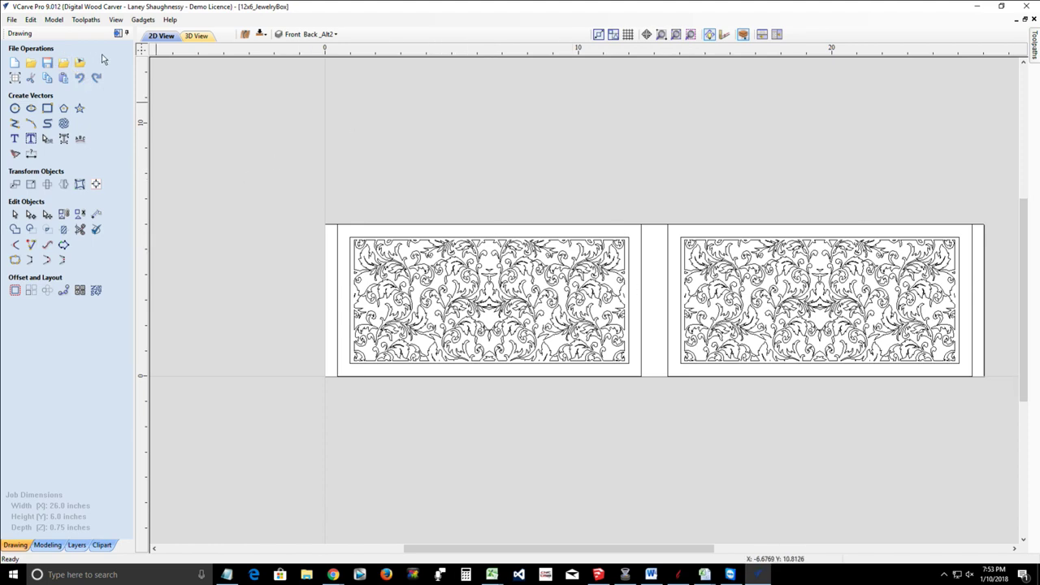
# Step: In Toolpaths, select both panels' flourish patterns and start a V-Carve/Engraving toolpath
pyautogui.press('F12')
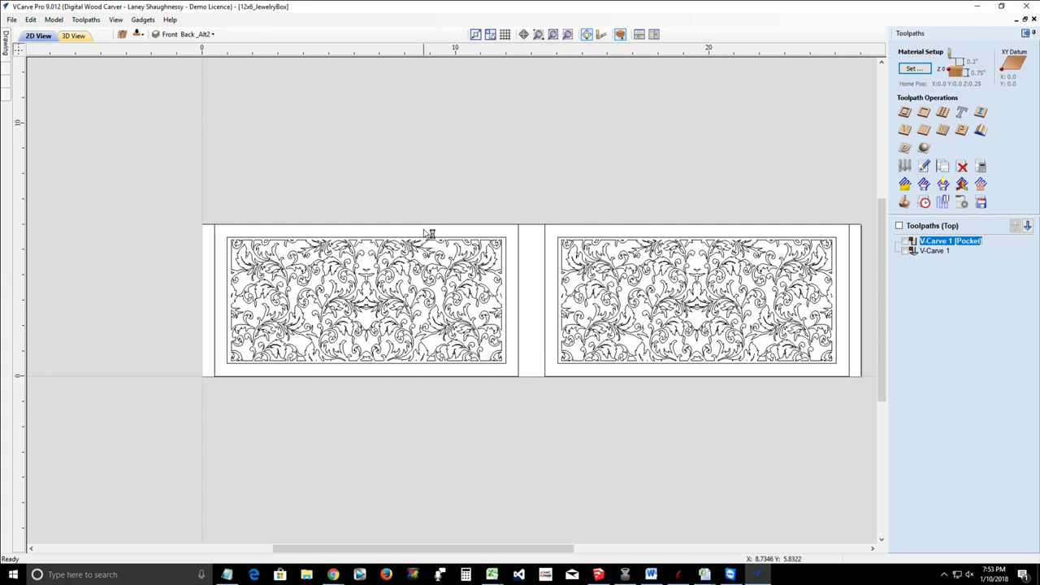
pyautogui.click(388, 298)
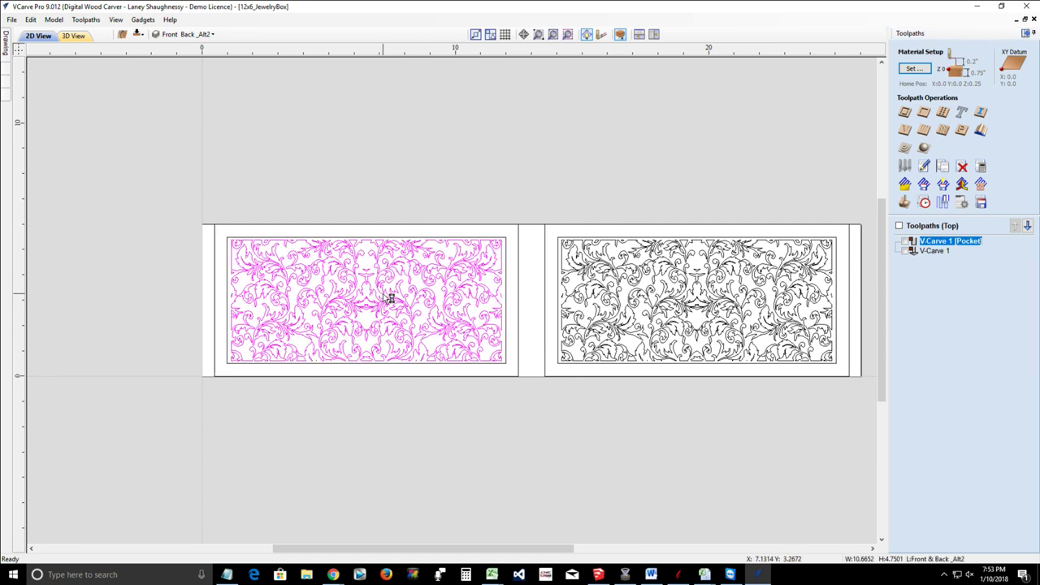
pyautogui.click(378, 240)
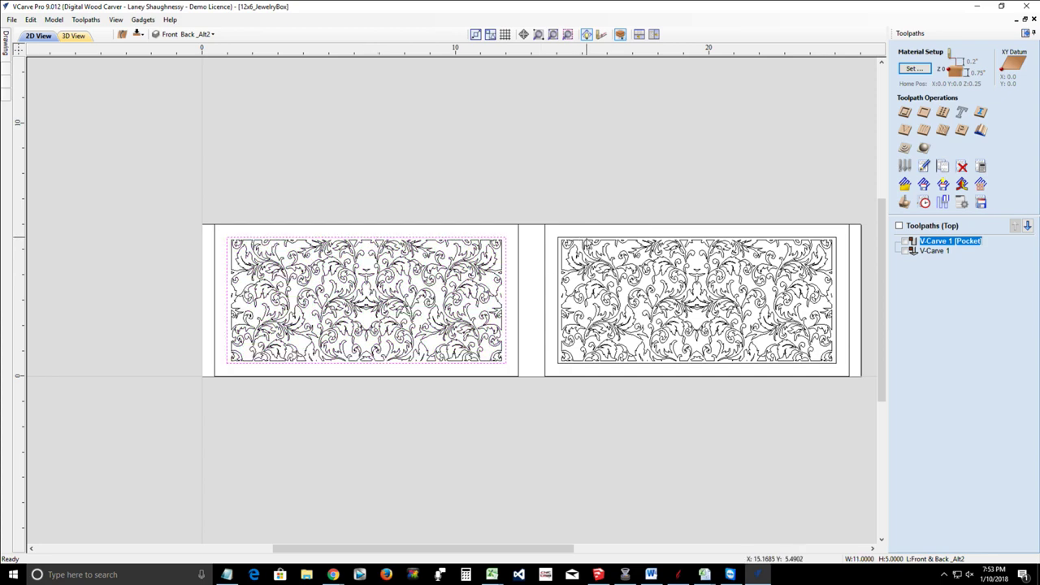
pyautogui.keyDown('shift'); pyautogui.click(585, 241); pyautogui.keyUp('shift')
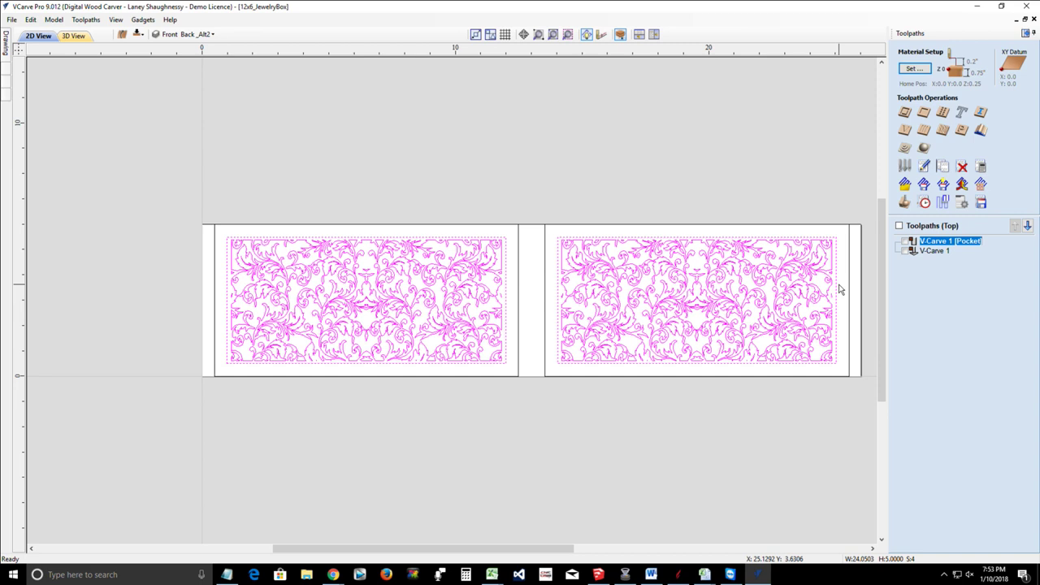
pyautogui.click(905, 132)
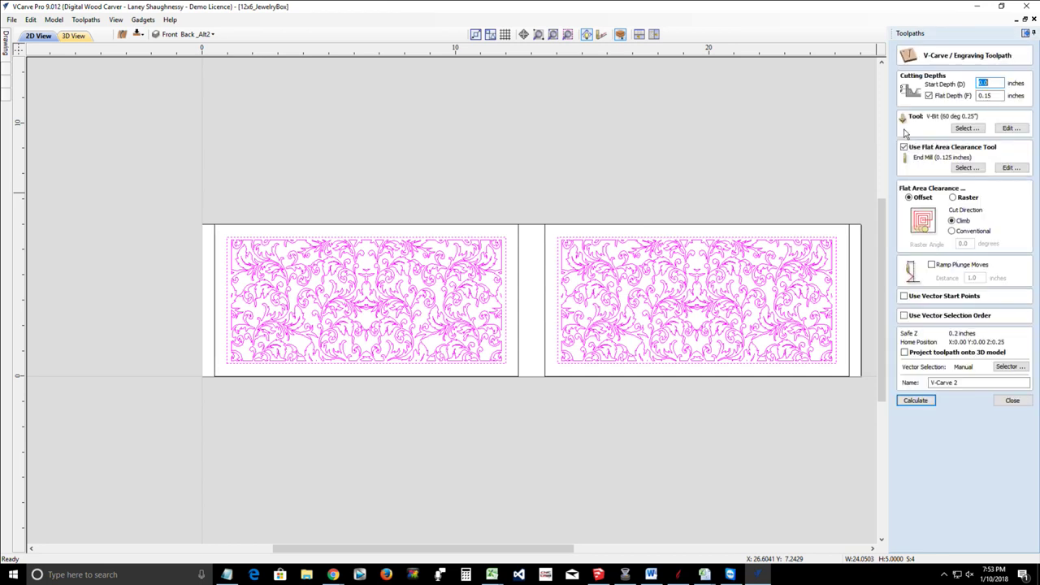
# Step: Set the V-carve Flat Depth to 0.125 inches
pyautogui.click(980, 96)
pyautogui.write('1')
pyautogui.press('BackSpace')
pyautogui.scroll(2, 788, 286)
pyautogui.scroll(2, 746, 289)
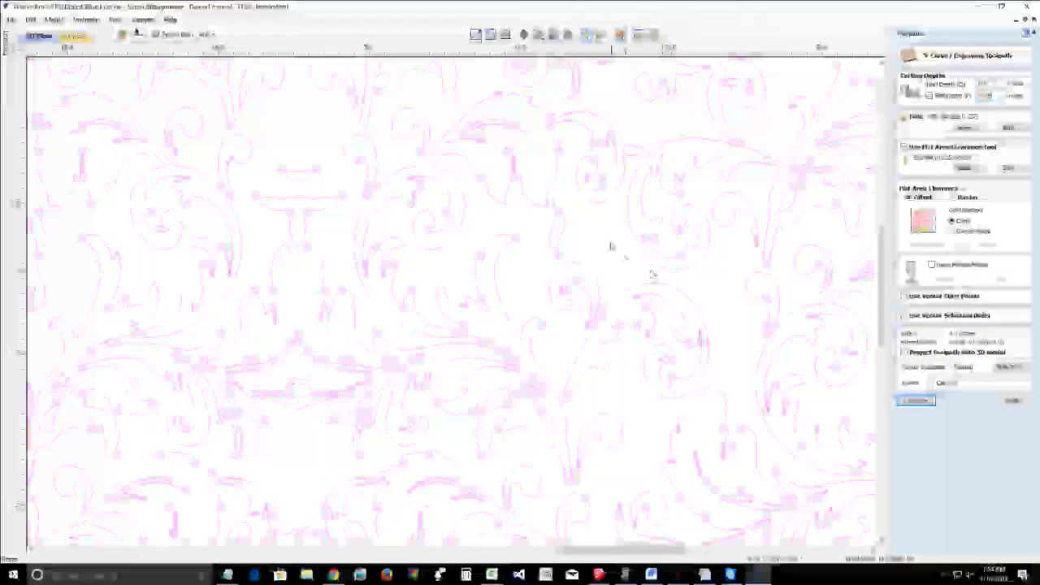
pyautogui.scroll(-5, 591, 212)
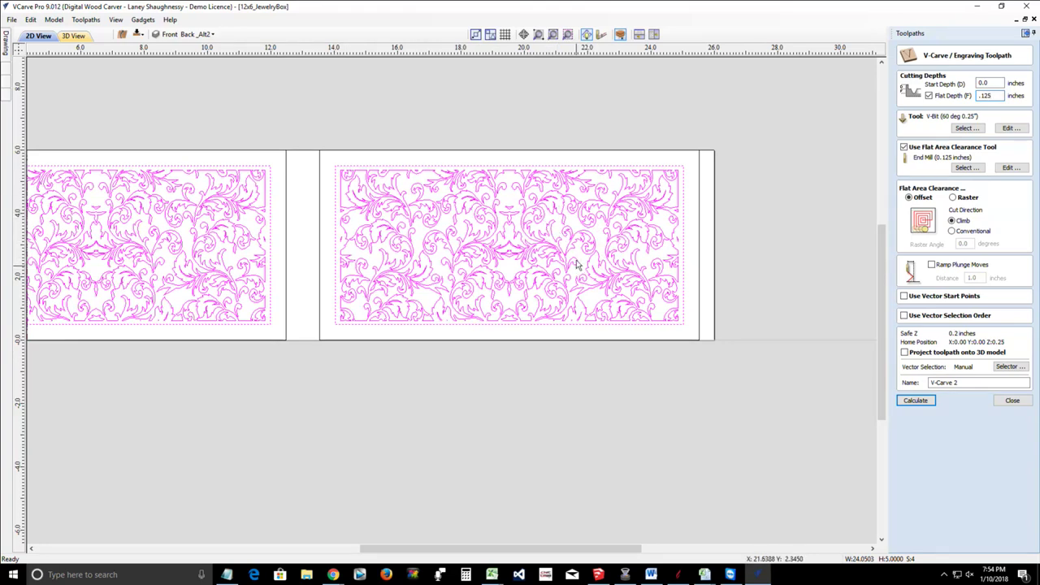
pyautogui.scroll(2, 581, 264)
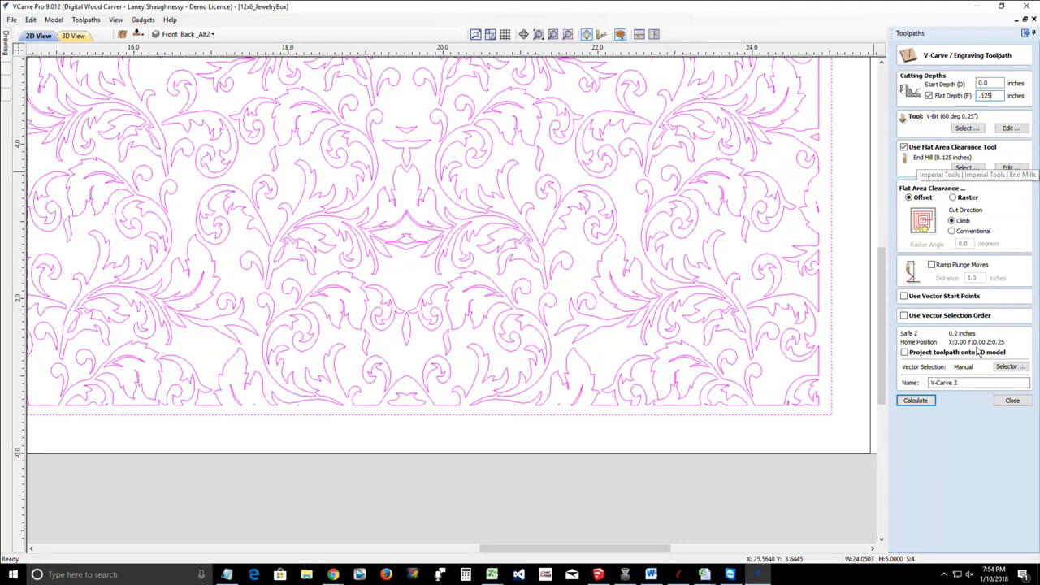
# Step: Name the toolpath FAndB_Panel_AlternateDesign_
pyautogui.moveTo(979, 382); pyautogui.dragTo(820, 382)
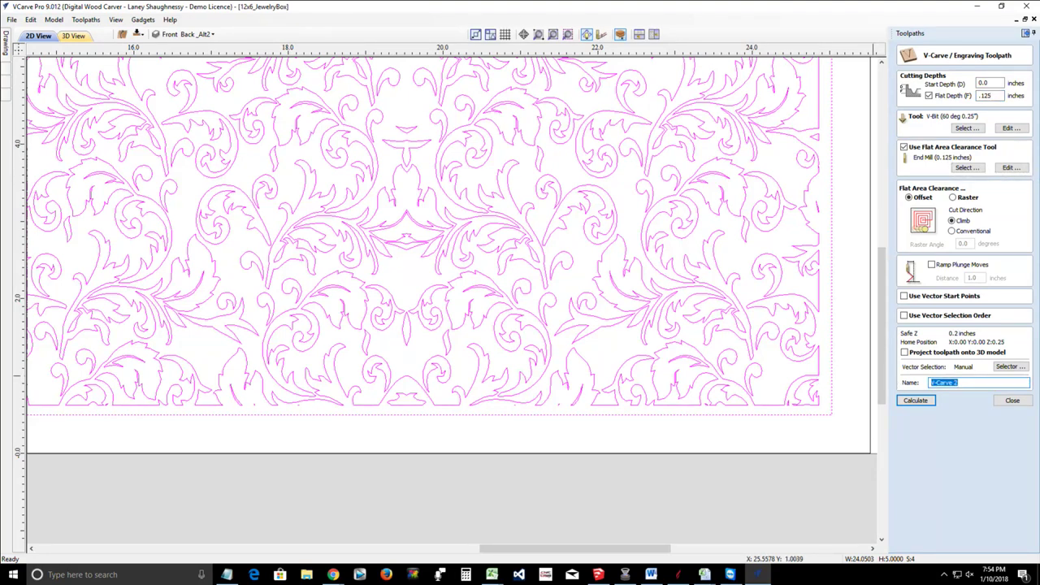
pyautogui.write('F')
pyautogui.write('an')
pyautogui.write('el_Alternate')
pyautogui.press('BackSpace')
pyautogui.press('BackSpace')
pyautogui.press('BackSpace')
pyautogui.write('ign')
# Step: Calculate the toolpath and preview both panels carved in Maple, orbiting the 3D view
pyautogui.click(917, 400)
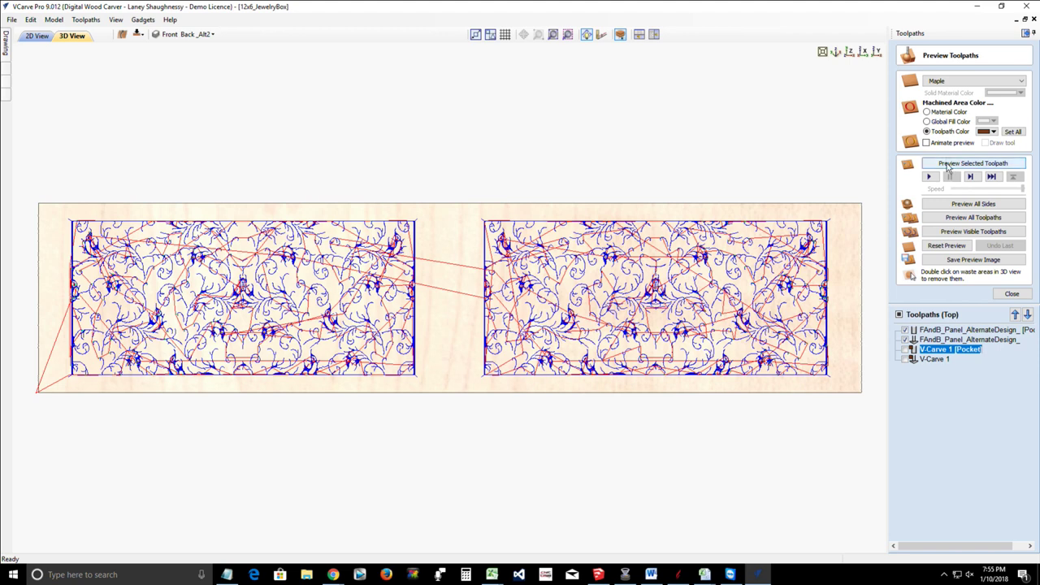
pyautogui.click(959, 231)
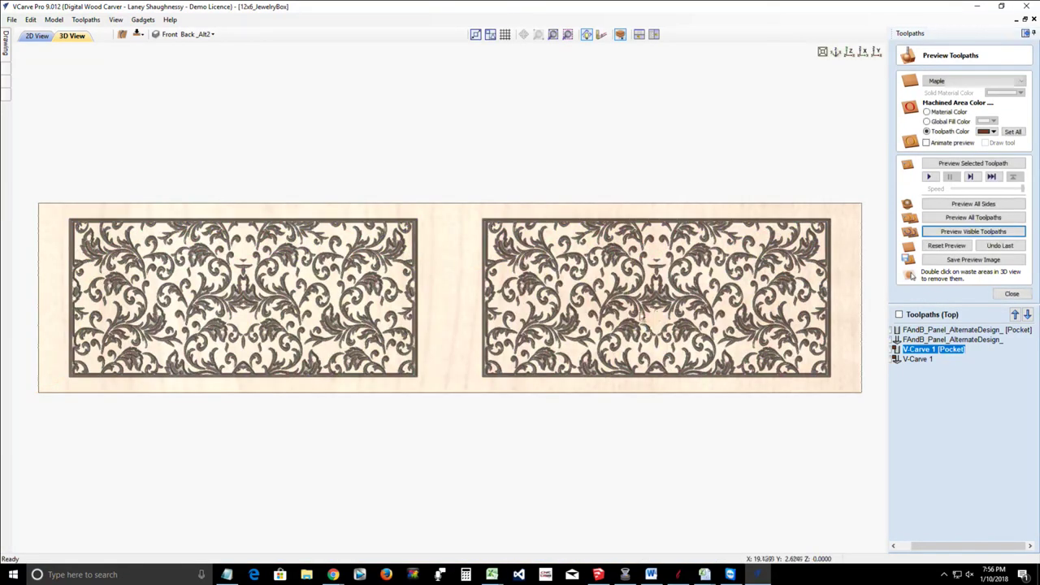
pyautogui.moveTo(575, 351); pyautogui.dragTo(510, 346)
pyautogui.scroll(1, 512, 346)
pyautogui.scroll(1, 520, 344)
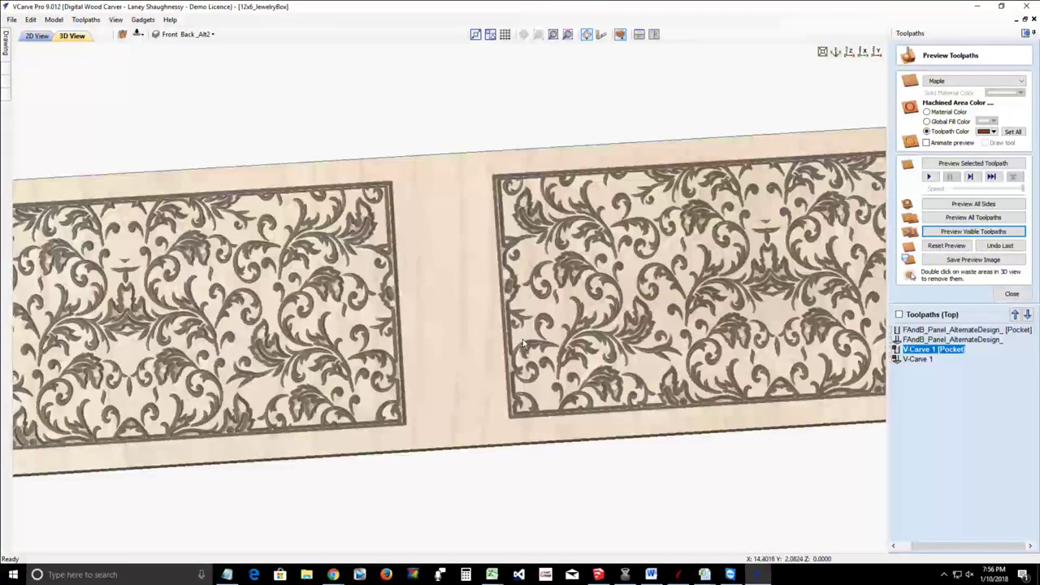
pyautogui.scroll(-2, 524, 344)
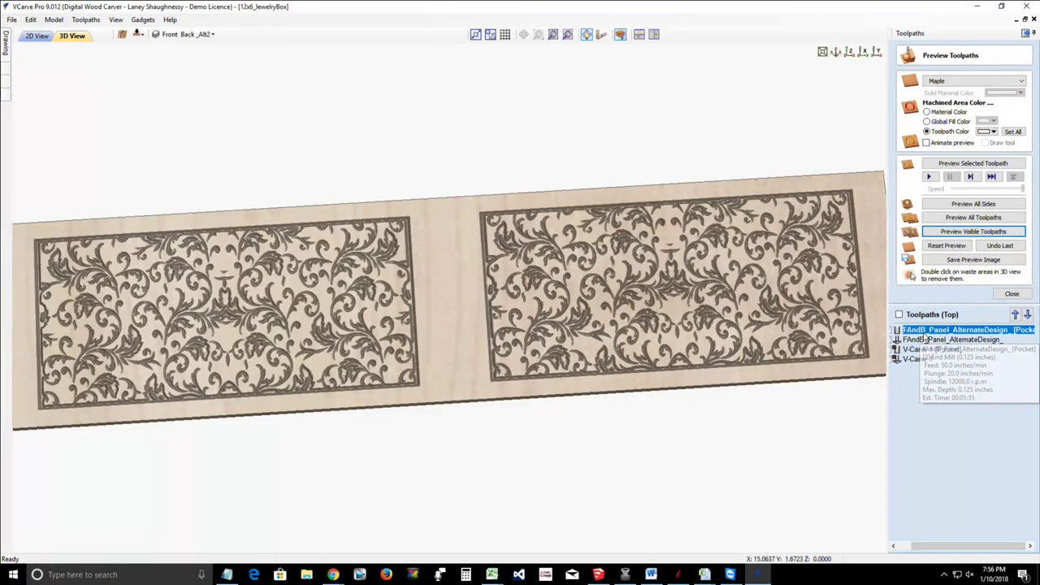
# Step: Reopen FAndB_Panel_AlternateDesign_ in 2D view and deselect both panel borders
pyautogui.doubleClick(924, 340)
pyautogui.click(37, 36)
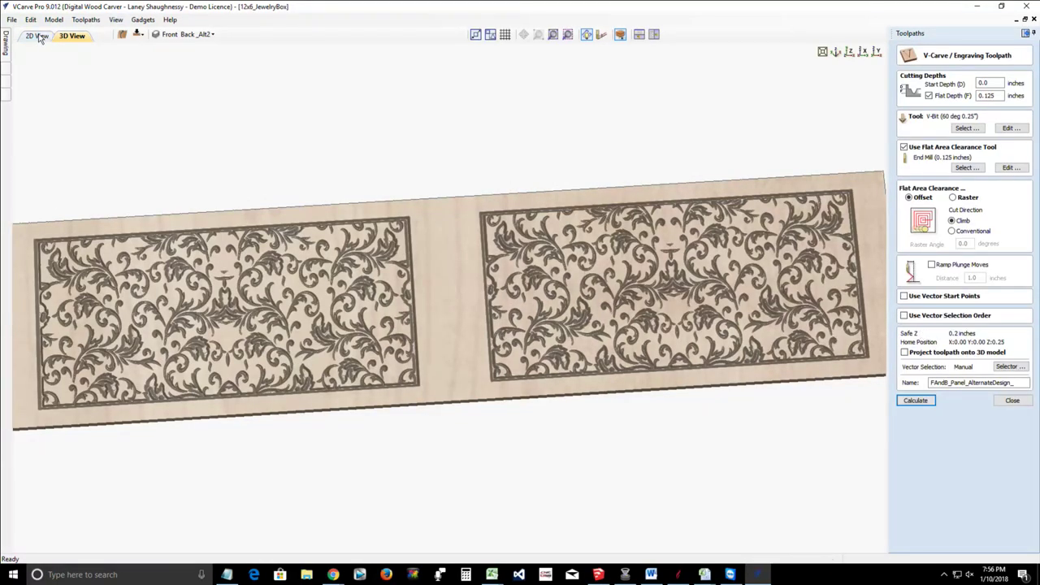
pyautogui.scroll(-1, 479, 351)
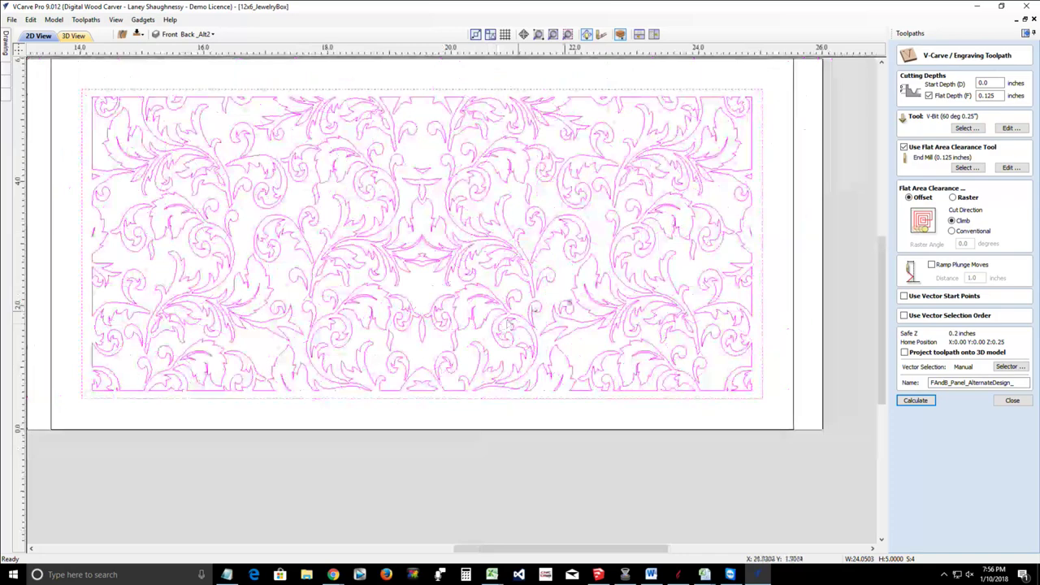
pyautogui.scroll(-1, 601, 254)
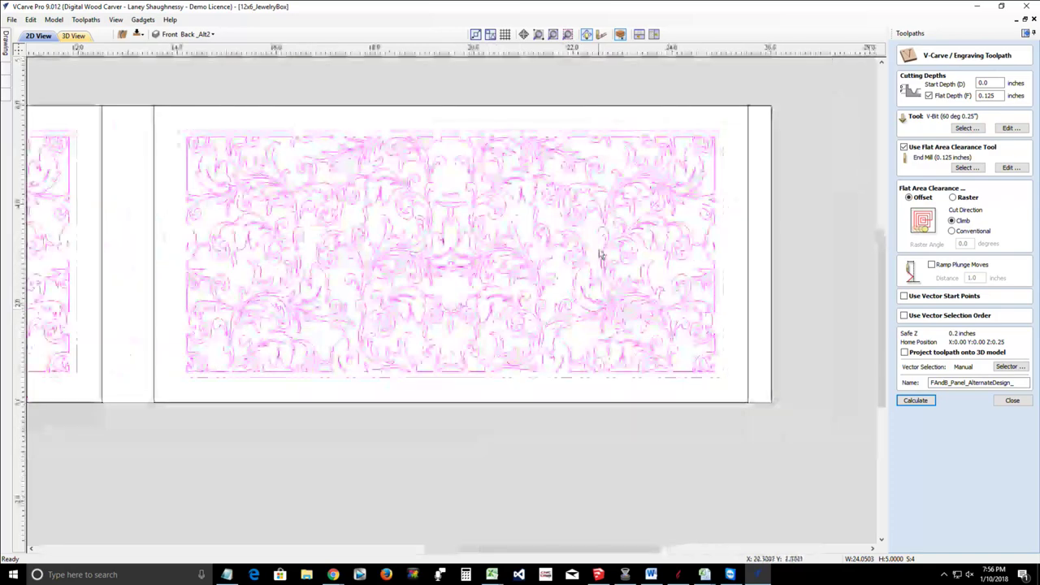
pyautogui.keyDown('shift'); pyautogui.click(640, 132); pyautogui.keyUp('shift')
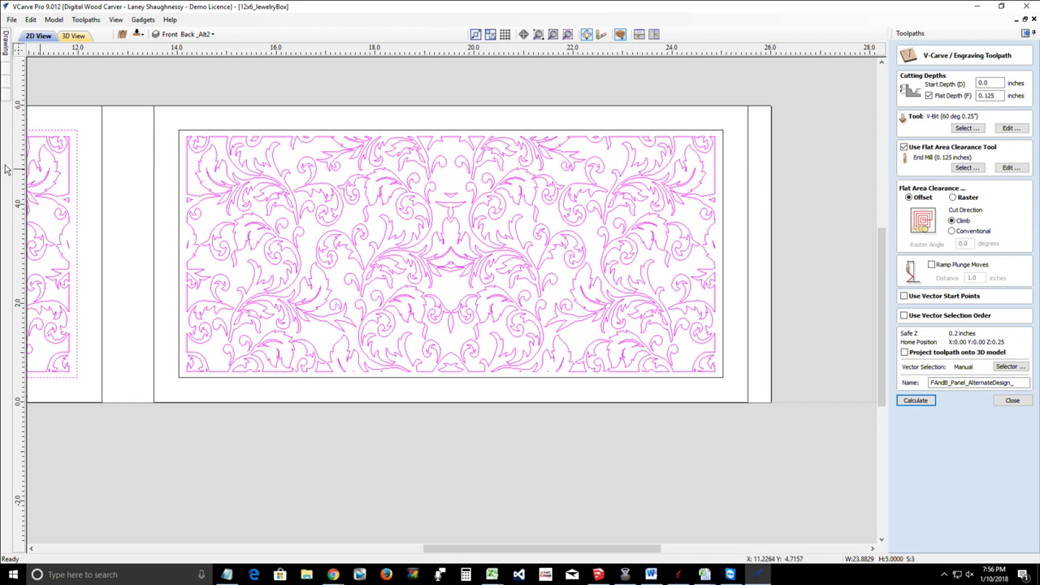
pyautogui.click(47, 135)
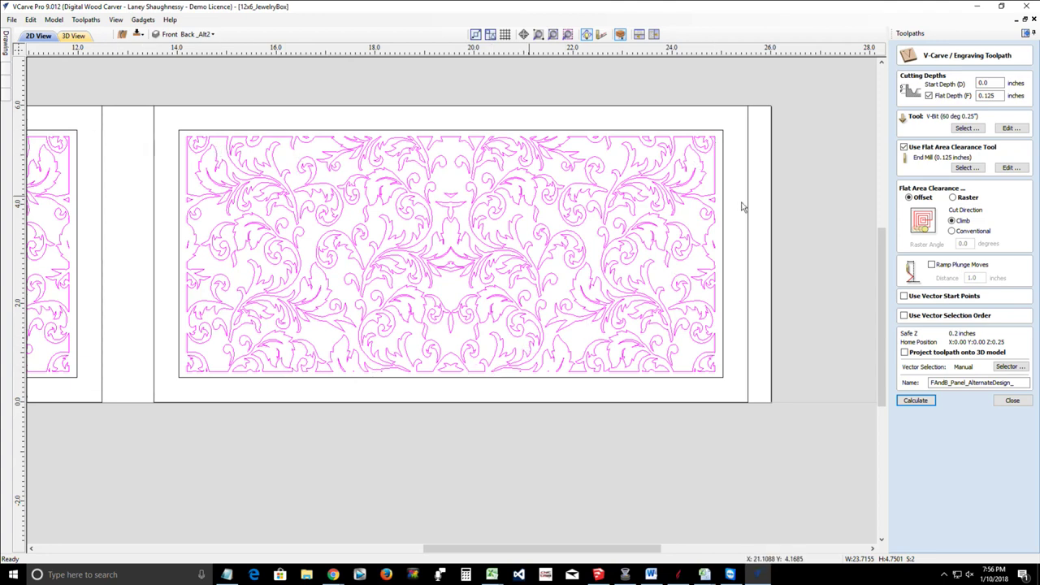
# Step: Calculate the V-carve toolpath for the alternate acanthus panel design
pyautogui.click(914, 402)
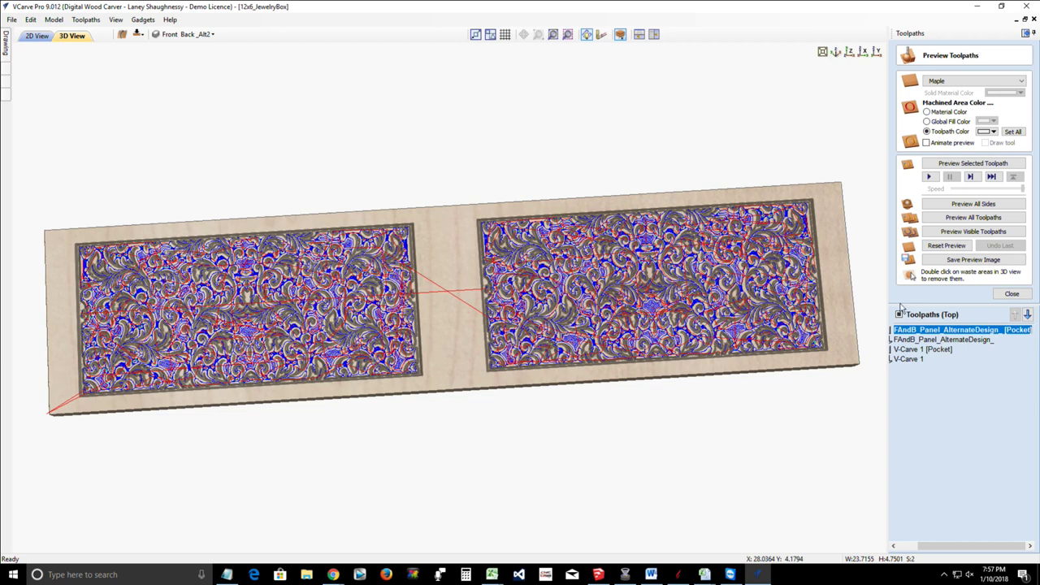
# Step: Reset the 3D preview and re-simulate all visible toolpaths on both panels
pyautogui.click(954, 252)
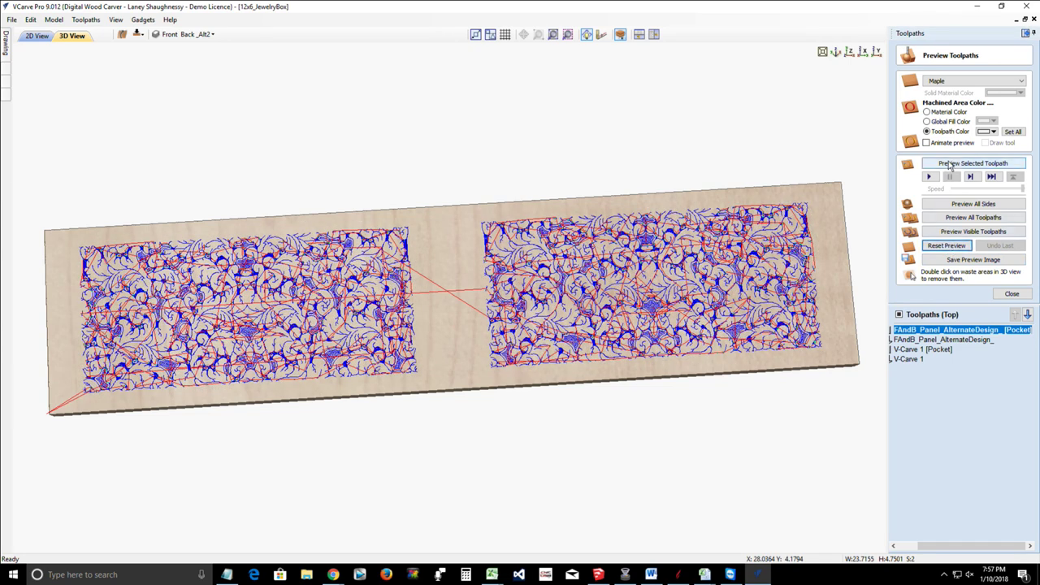
pyautogui.moveTo(938, 547); pyautogui.dragTo(919, 546)
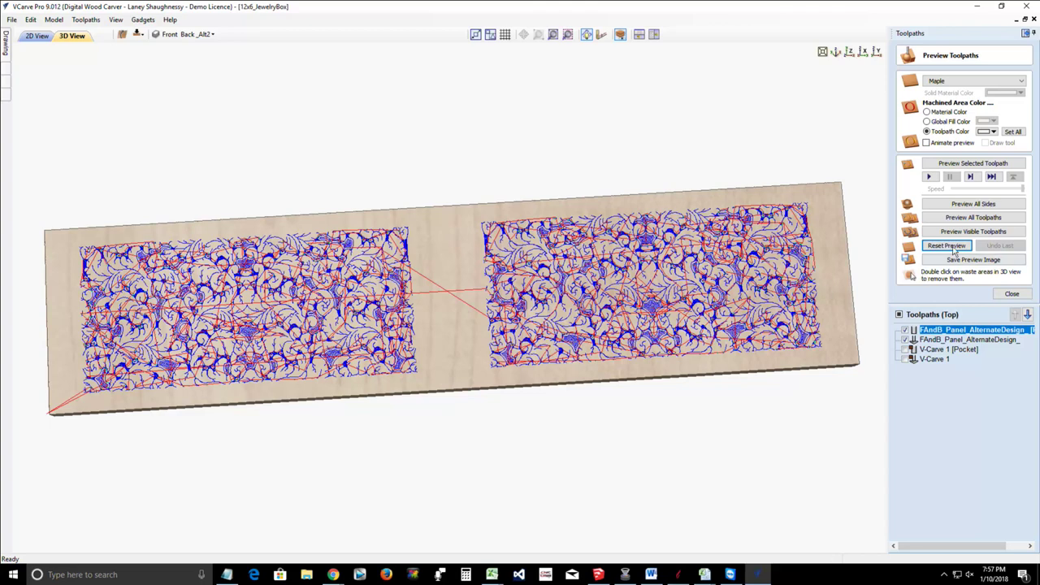
pyautogui.click(977, 234)
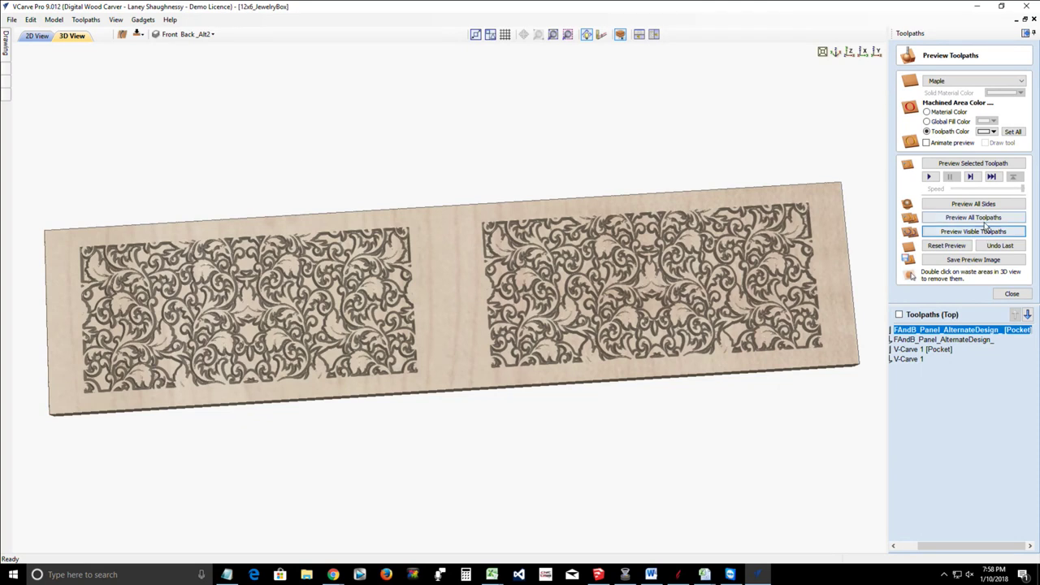
# Step: Change the 3D preview material from maple to Walnut
pyautogui.click(942, 80)
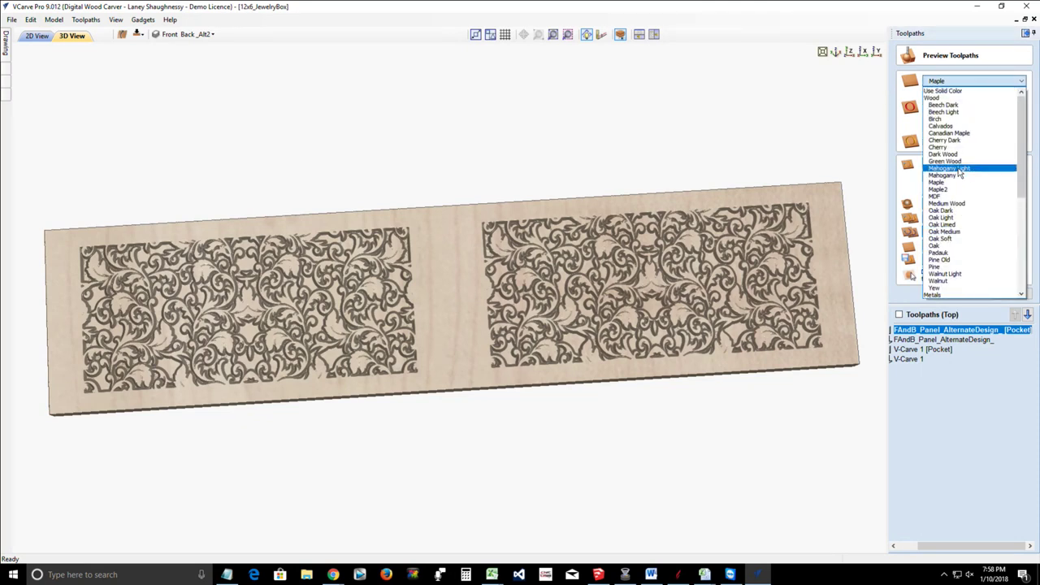
pyautogui.scroll(-1, 959, 171)
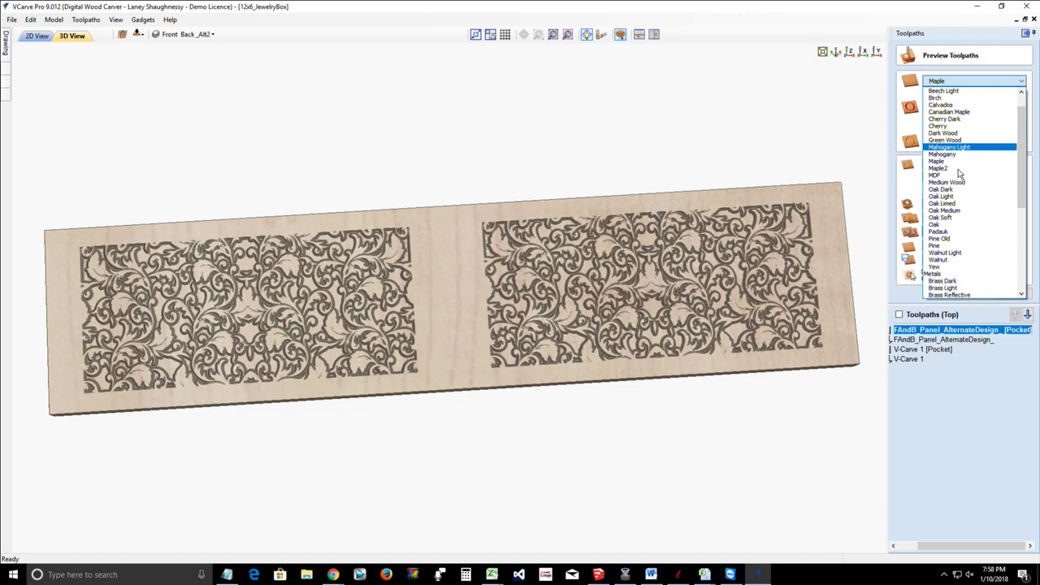
pyautogui.click(961, 260)
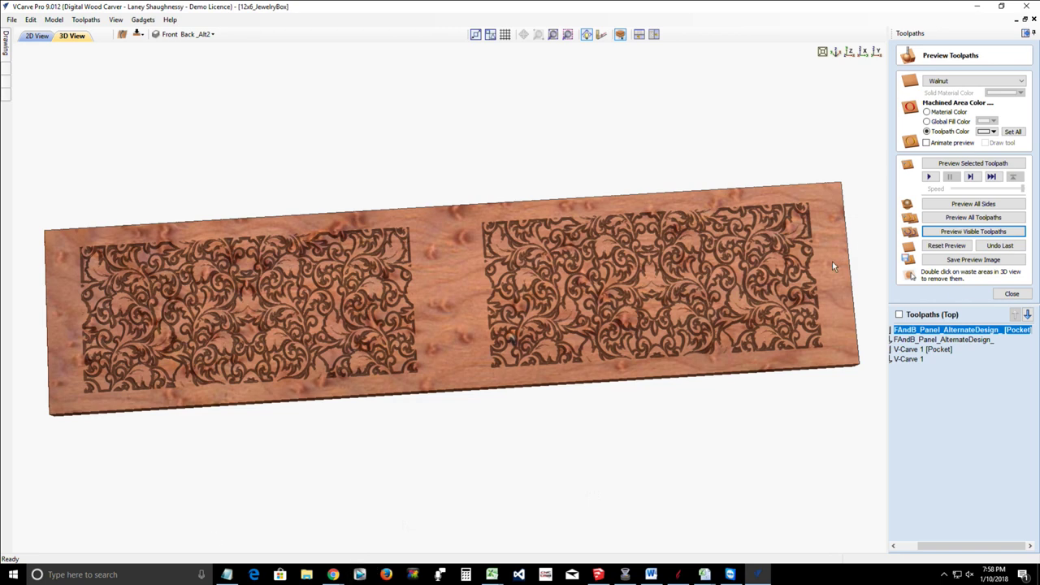
pyautogui.moveTo(332, 576)
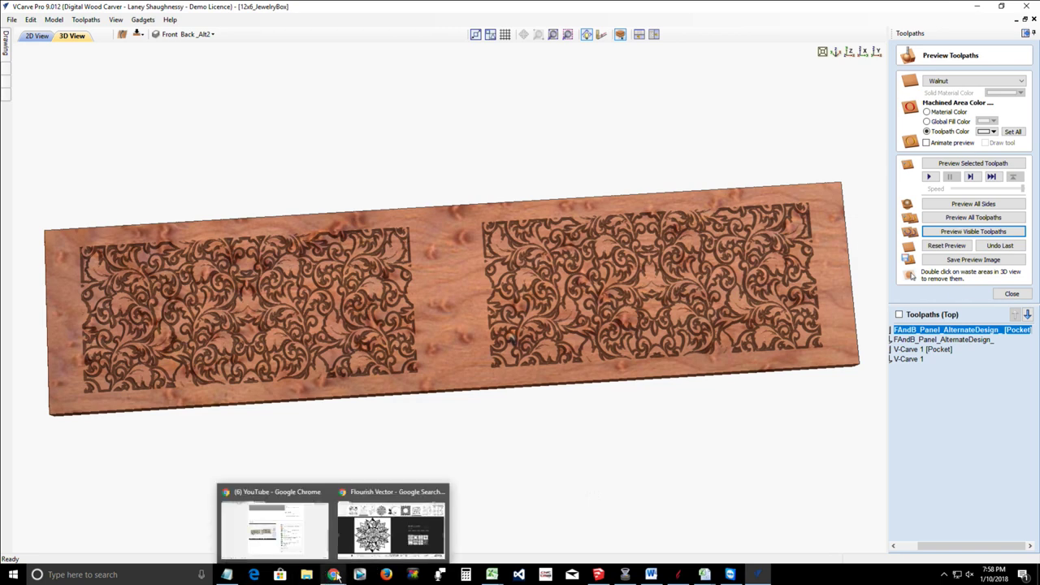
# Step: Switch to the Chrome window and search 'Walnut Wood Background' in a new tab
pyautogui.click(333, 575)
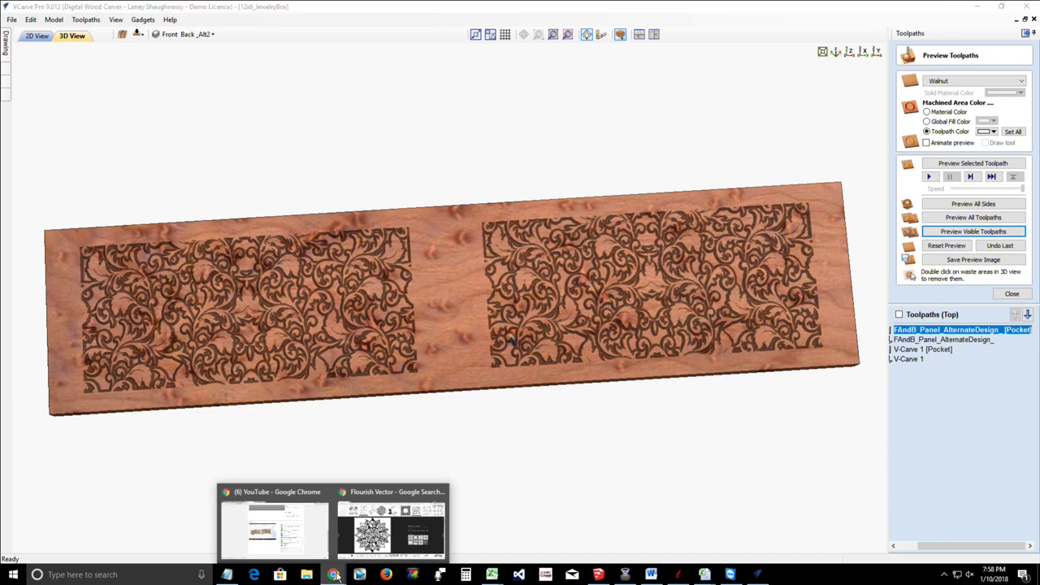
pyautogui.click(385, 498)
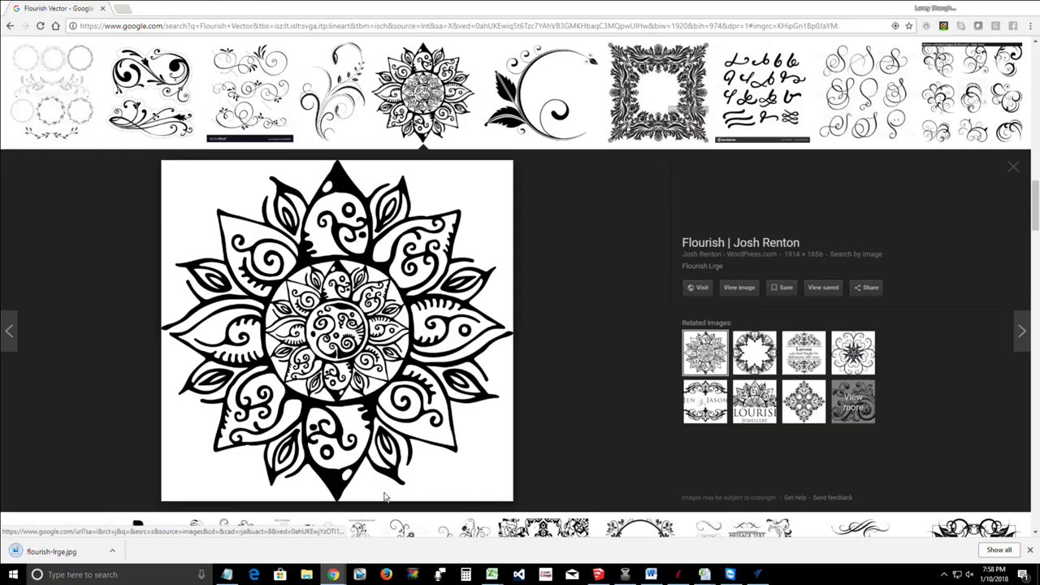
pyautogui.click(124, 8)
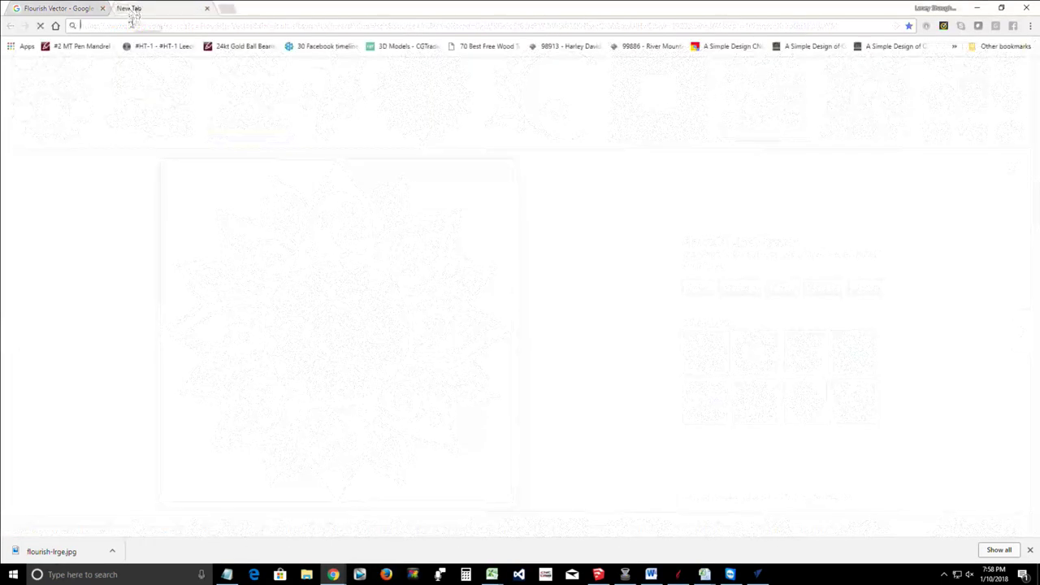
pyautogui.write('Wal')
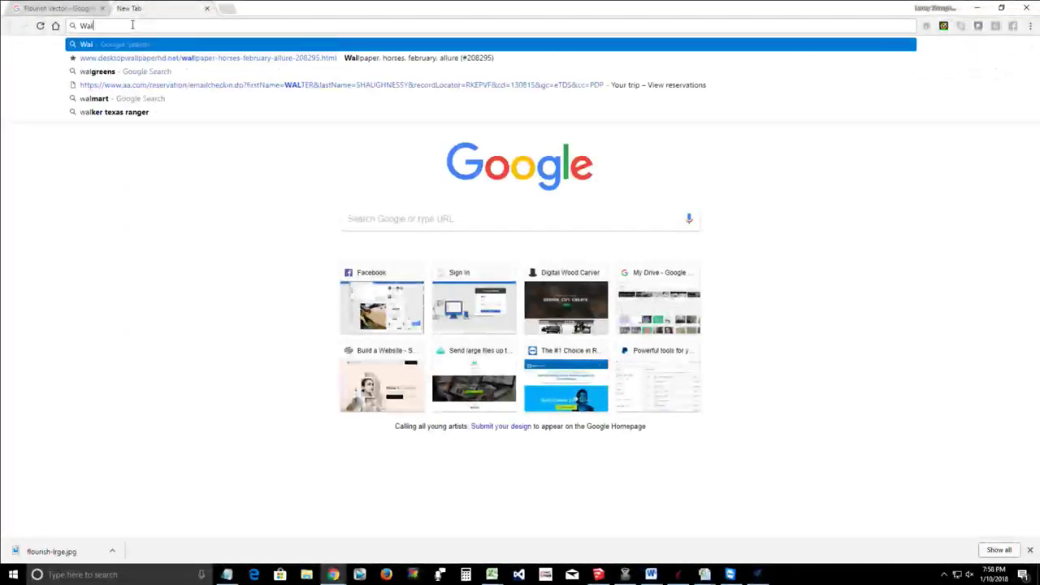
pyautogui.write('nut Wood ')
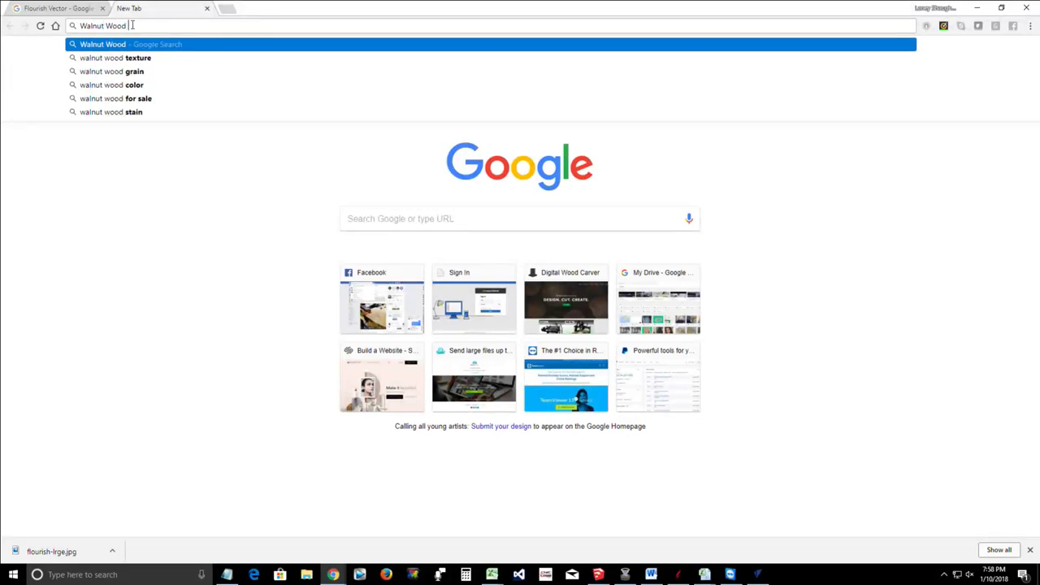
pyautogui.write('Background')
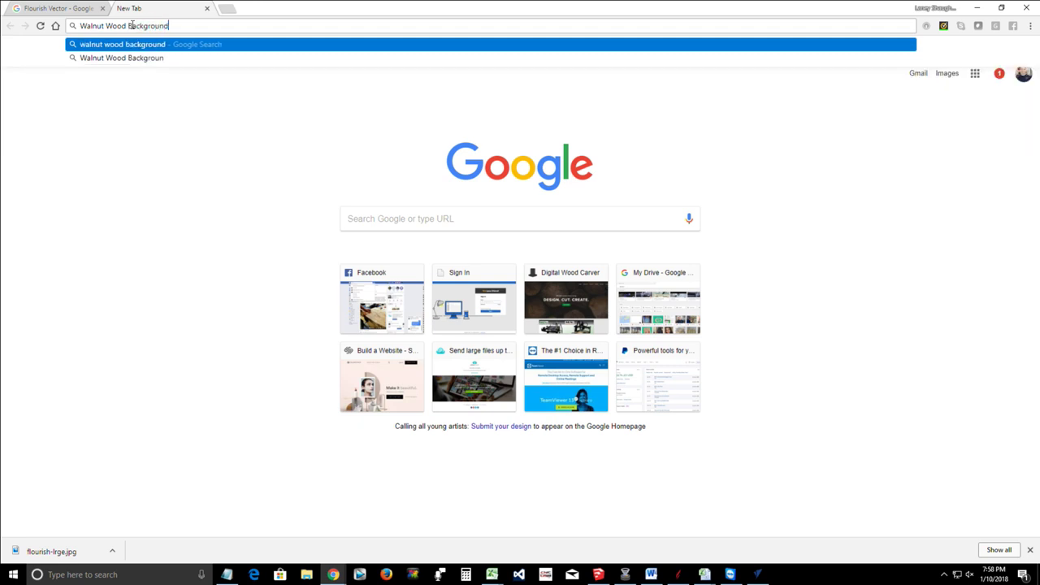
pyautogui.press('Return')
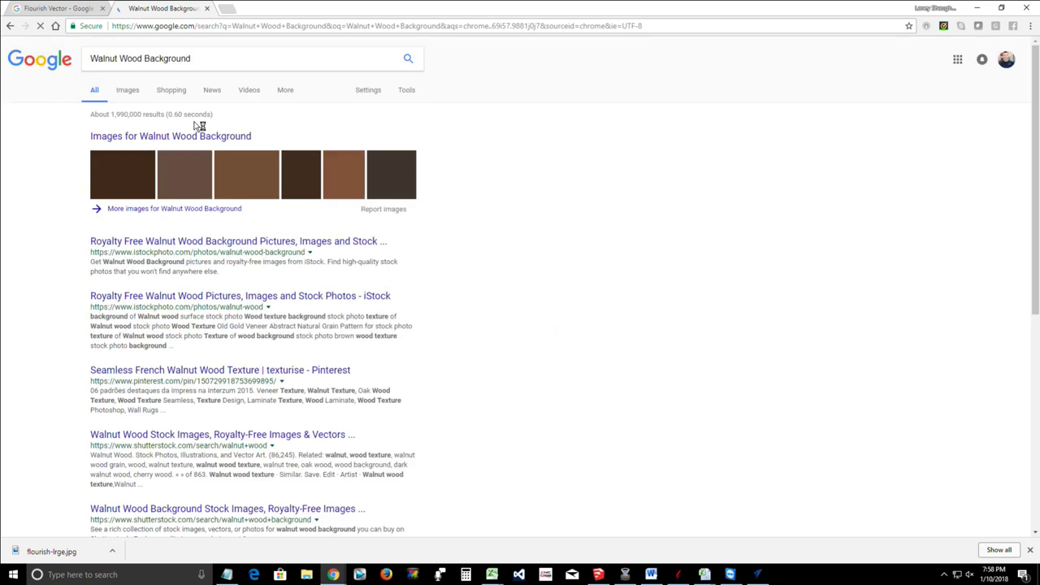
# Step: Browse Google Images walnut results to the dark Walnut D 2778 texture
pyautogui.click(128, 91)
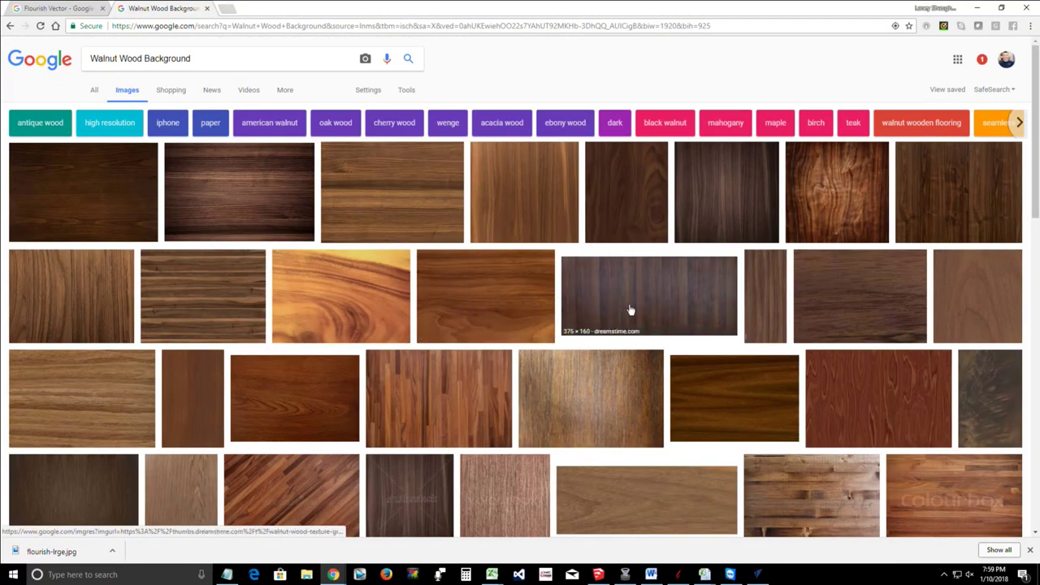
pyautogui.scroll(-5, 633, 297)
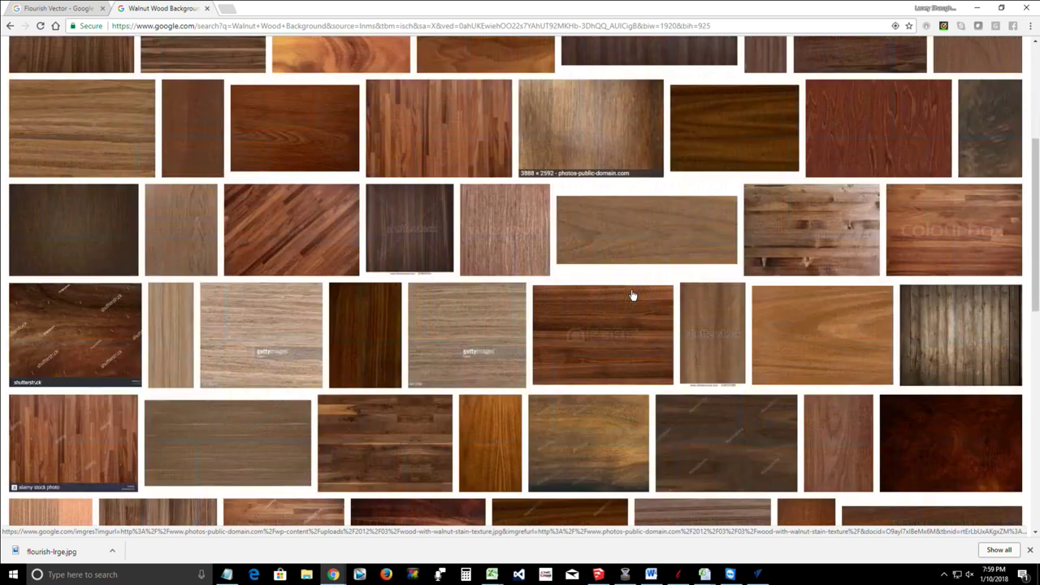
pyautogui.scroll(-1, 632, 294)
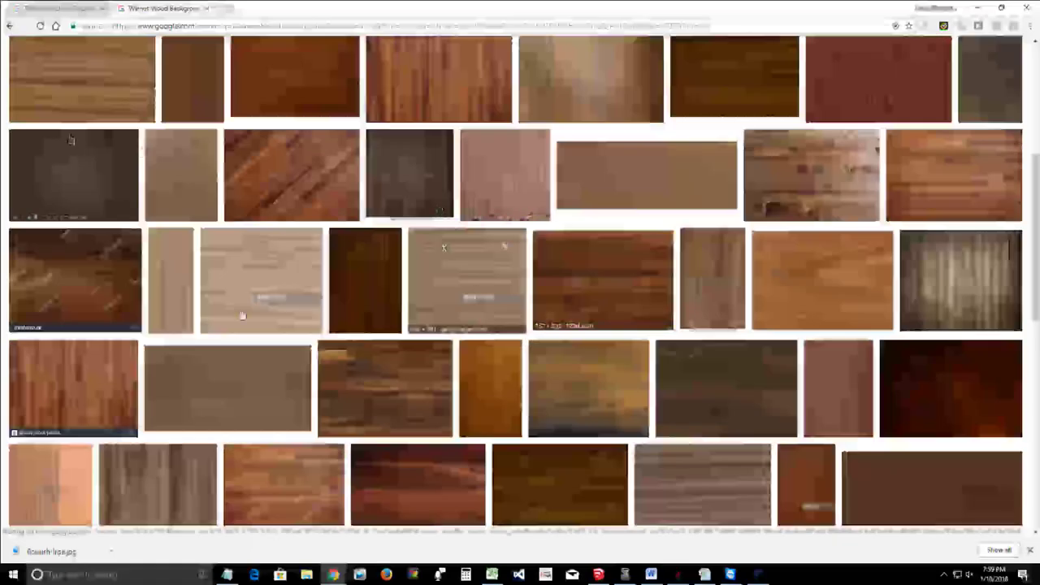
pyautogui.scroll(-5, 487, 416)
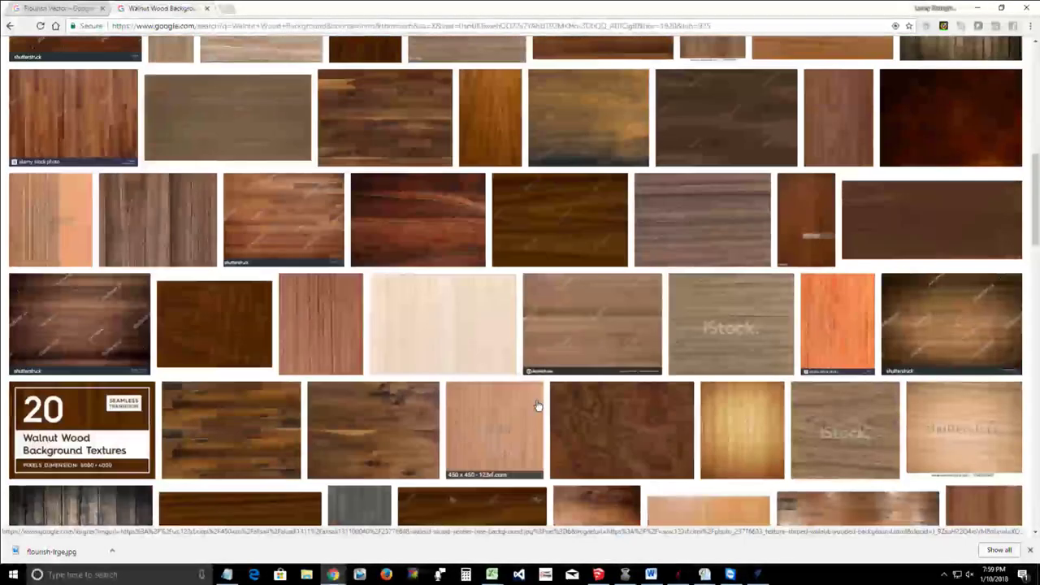
pyautogui.click(939, 245)
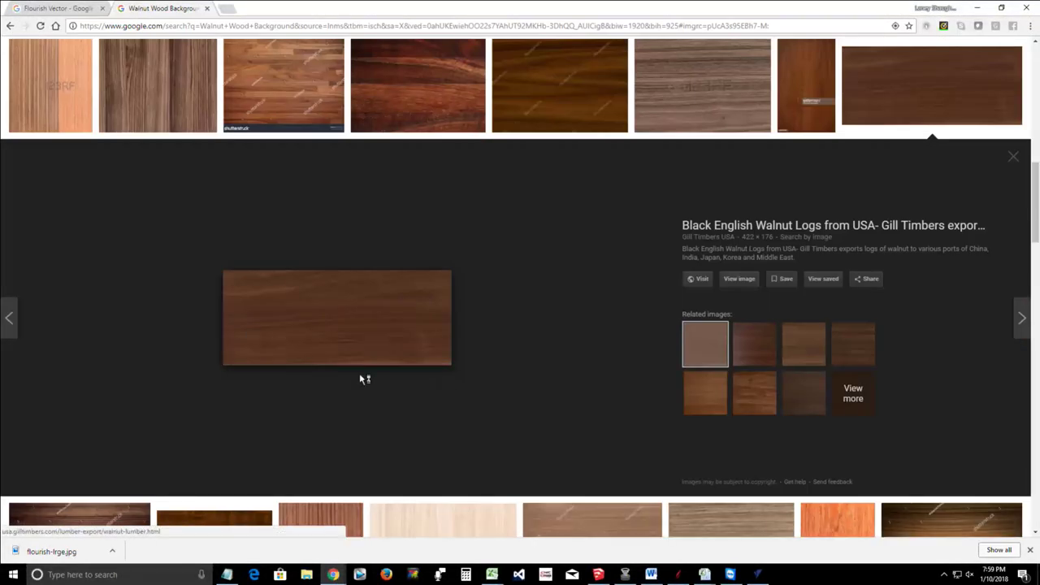
pyautogui.scroll(1, 315, 339)
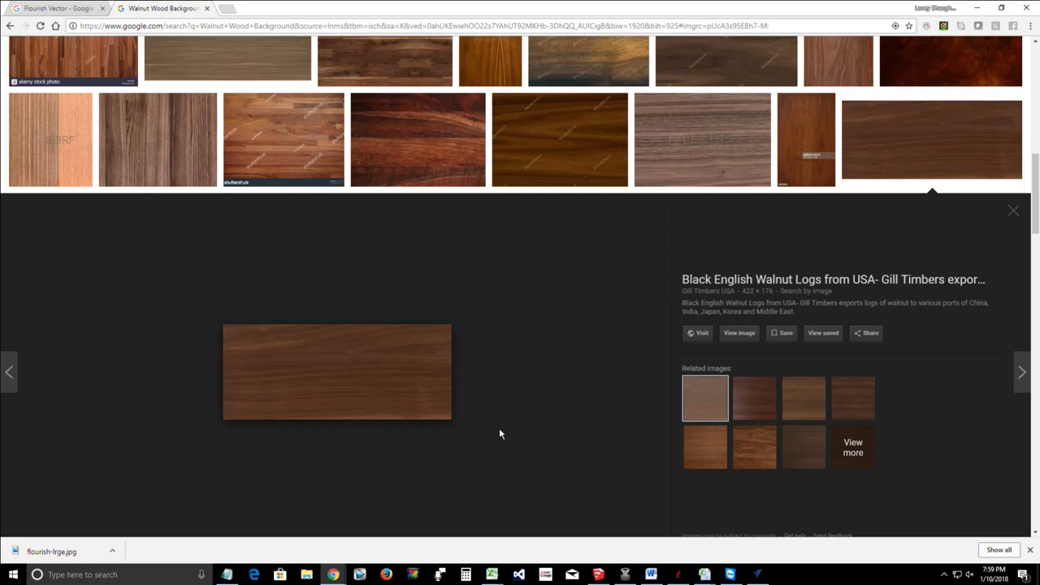
pyautogui.click(762, 402)
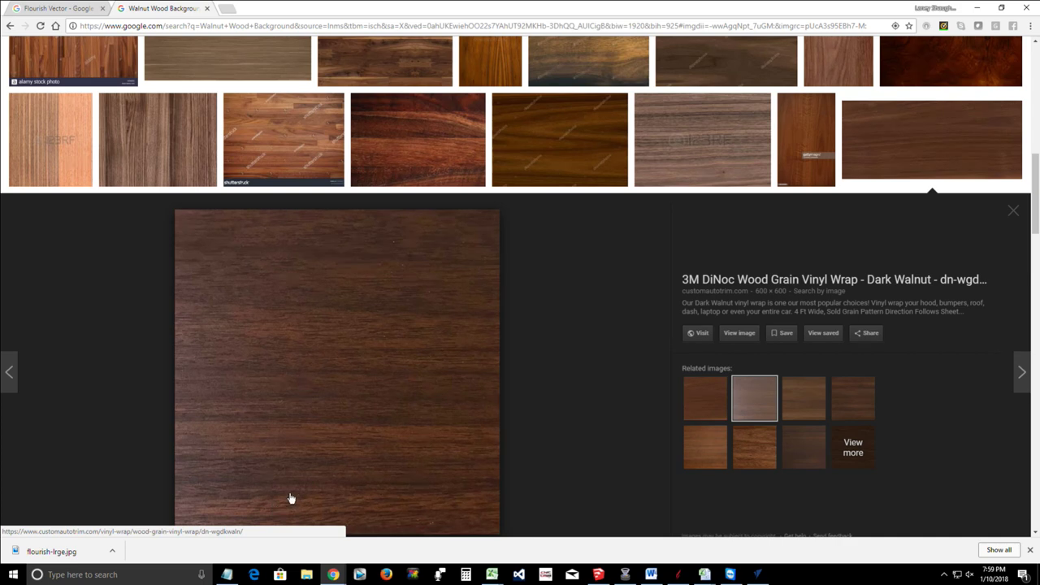
pyautogui.click(849, 406)
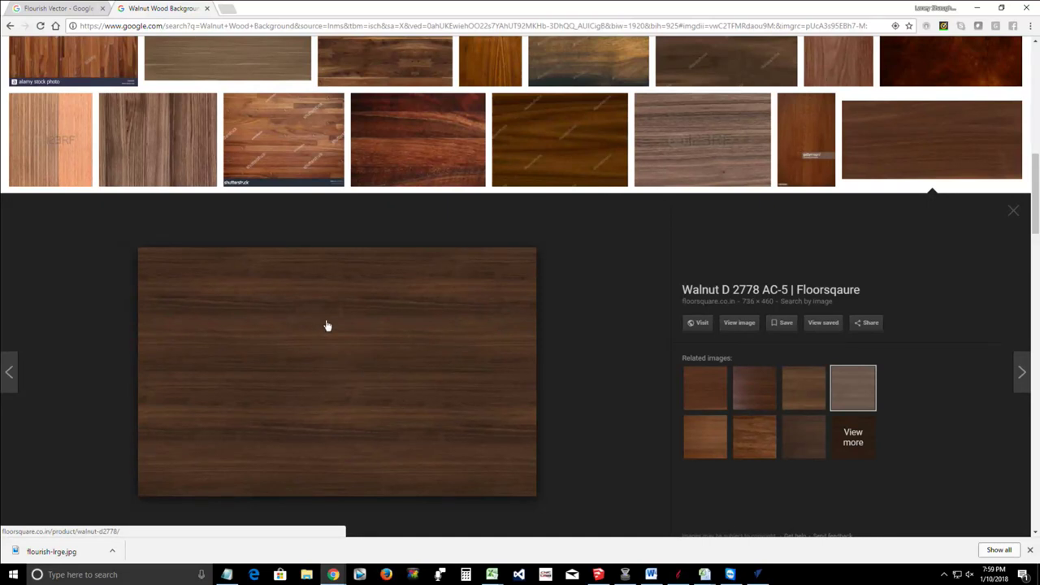
# Step: Save the walnut texture as walnut2.jpg in the Jewelry Box folder
pyautogui.rightClick(327, 326)
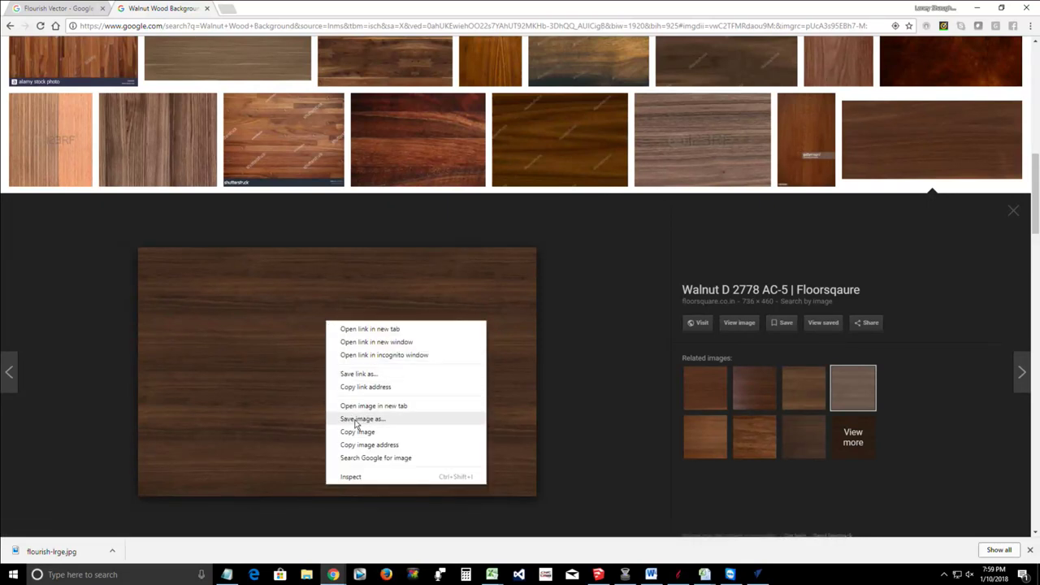
pyautogui.click(355, 418)
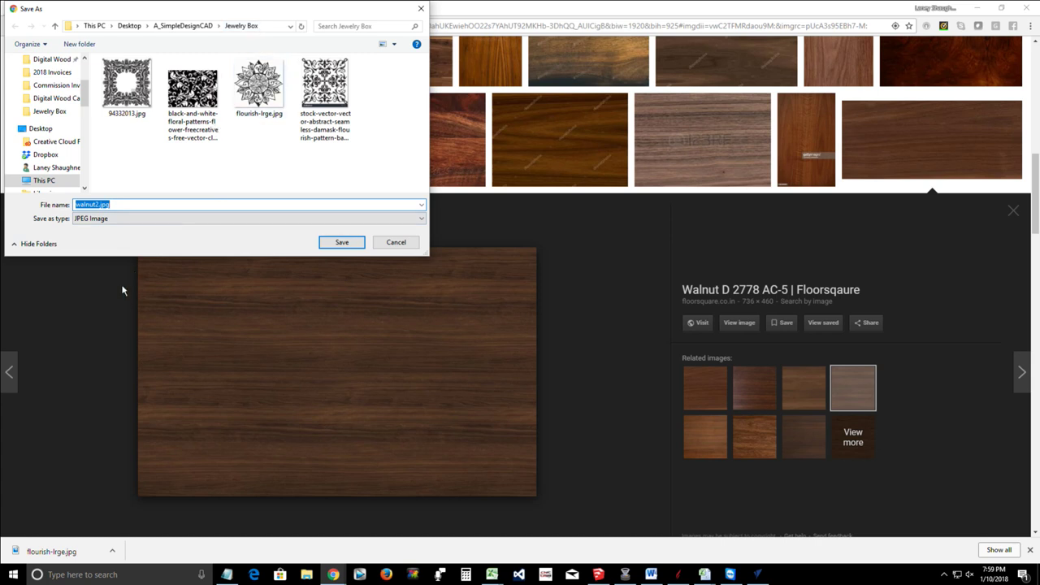
pyautogui.click(341, 243)
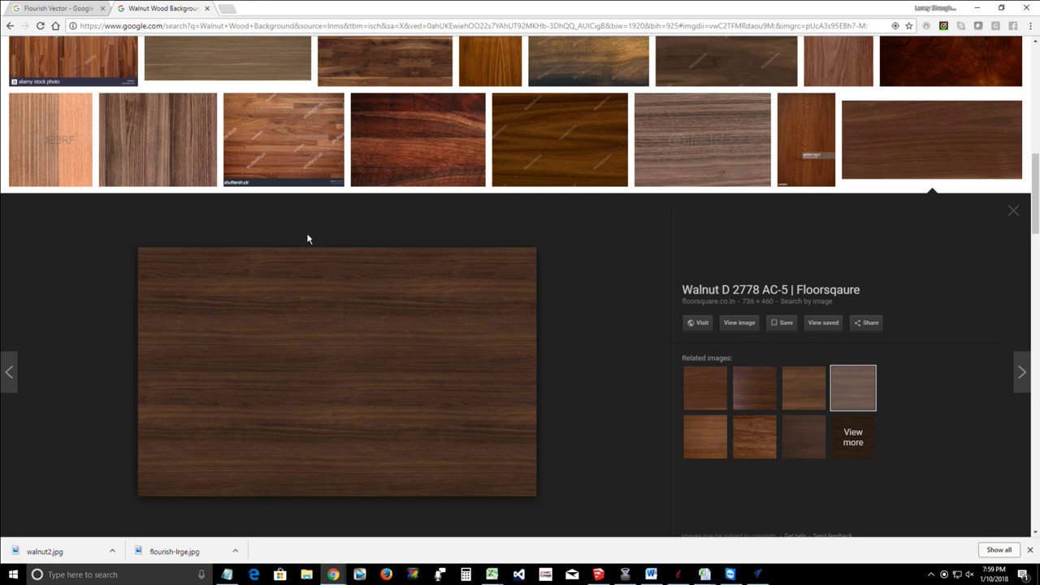
# Step: Minimize Chrome and open VCarve's application data folder from the File menu
pyautogui.click(976, 9)
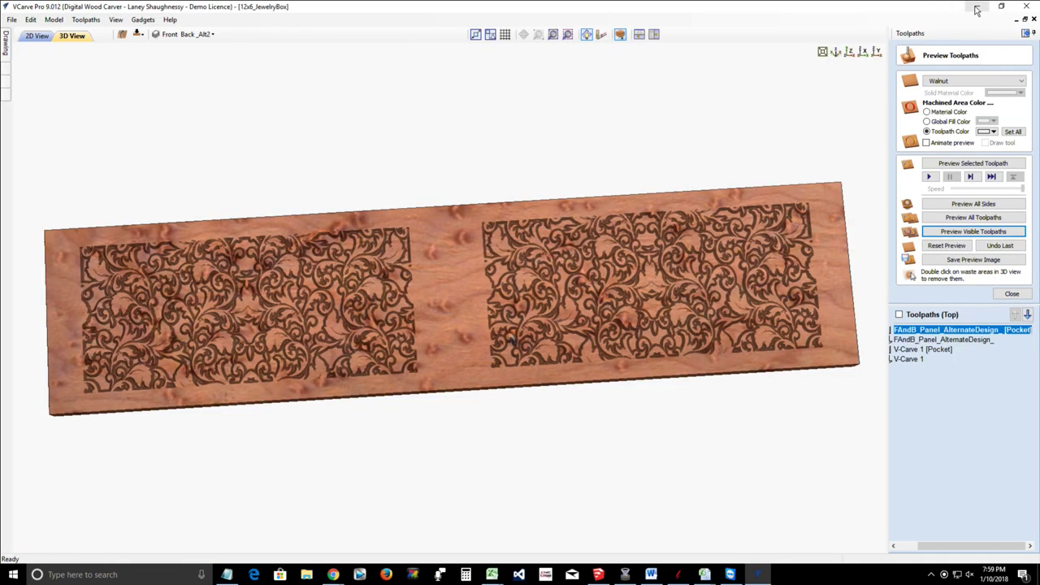
pyautogui.click(10, 19)
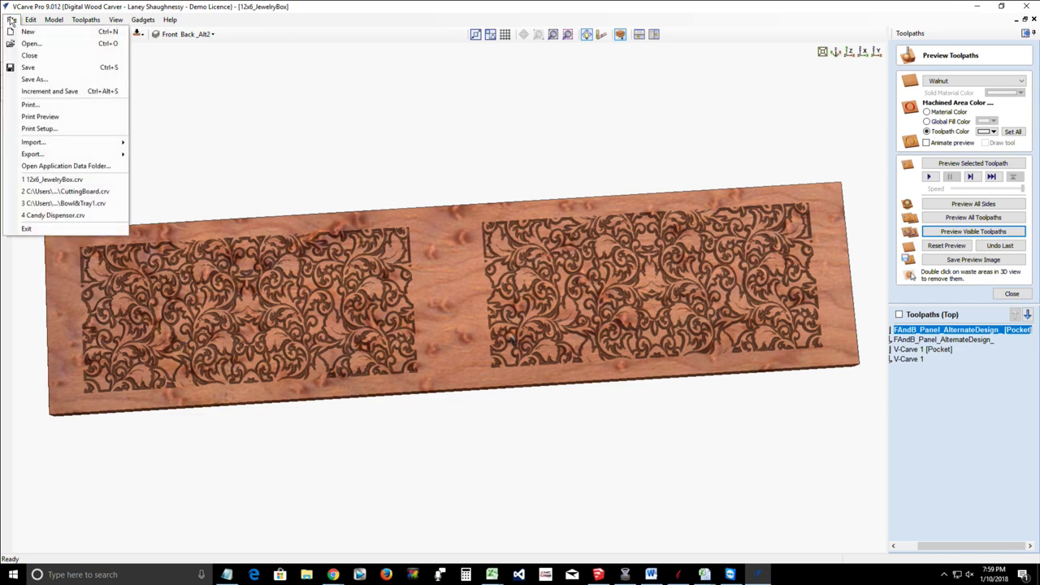
pyautogui.click(40, 169)
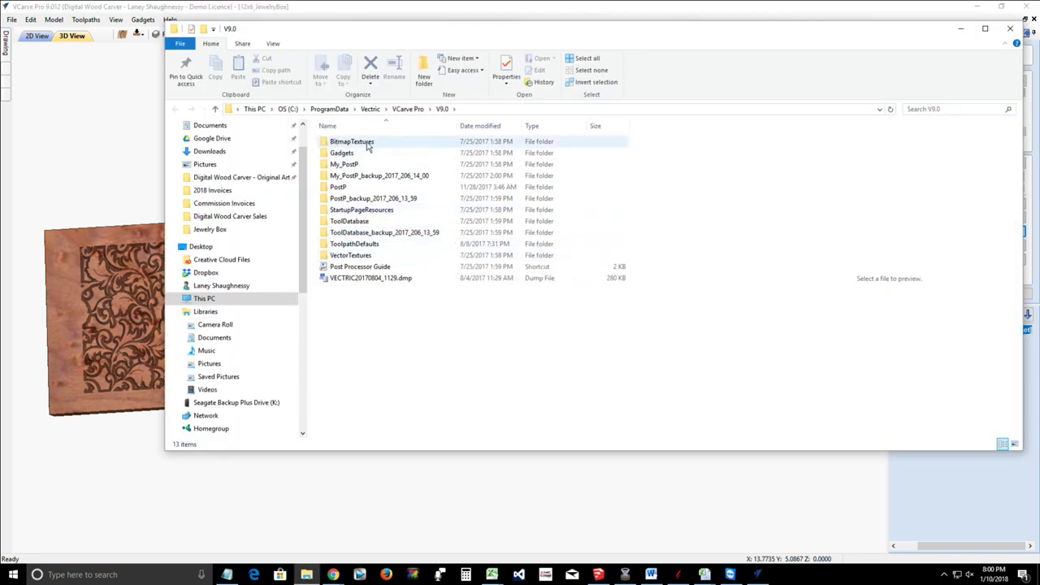
# Step: Browse into BitmapTextures > 1_Wood, then jump to the Jewelry Box project folder
pyautogui.click(351, 143)
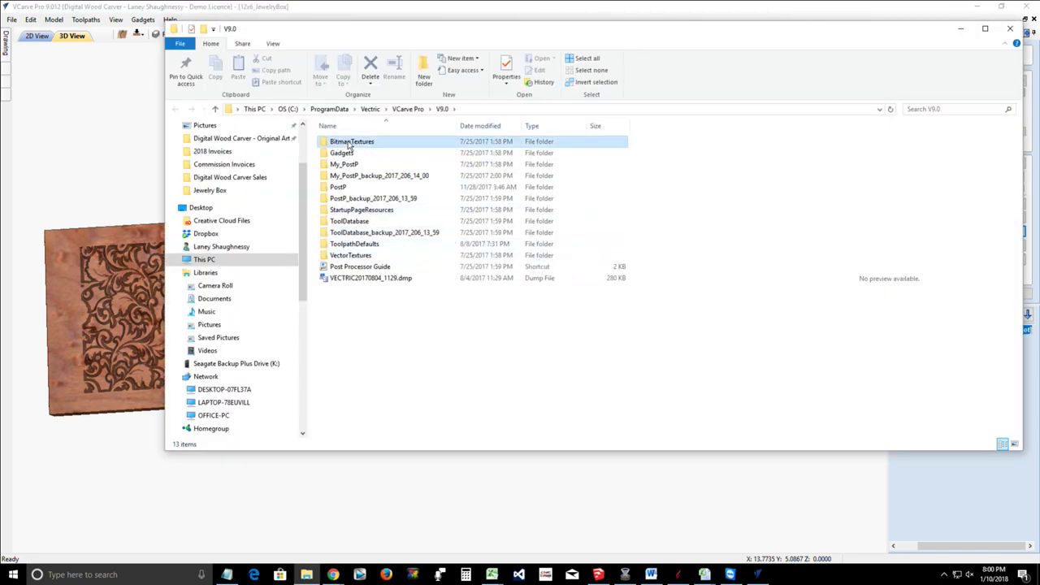
pyautogui.doubleClick(351, 143)
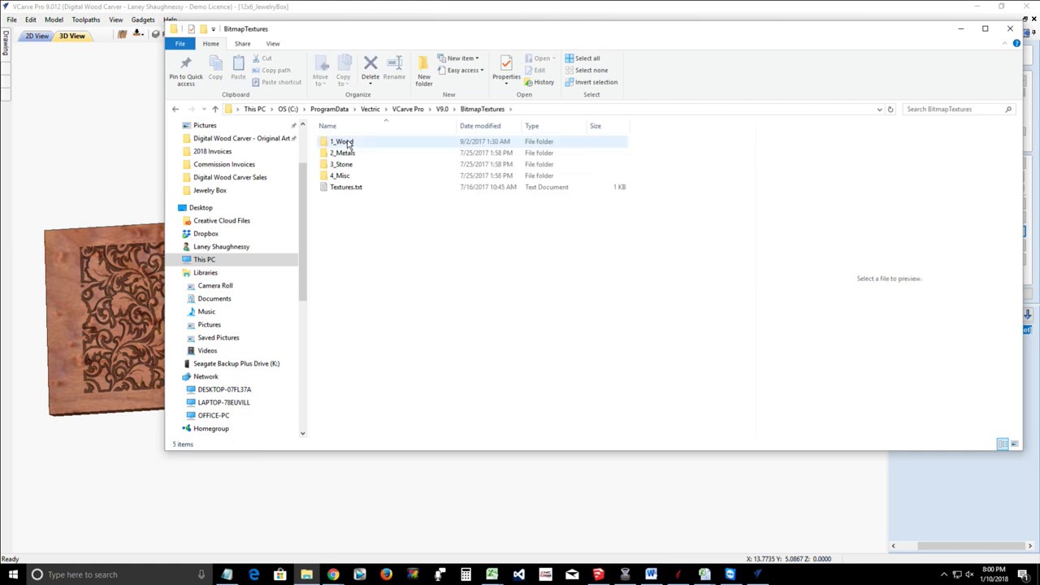
pyautogui.doubleClick(348, 143)
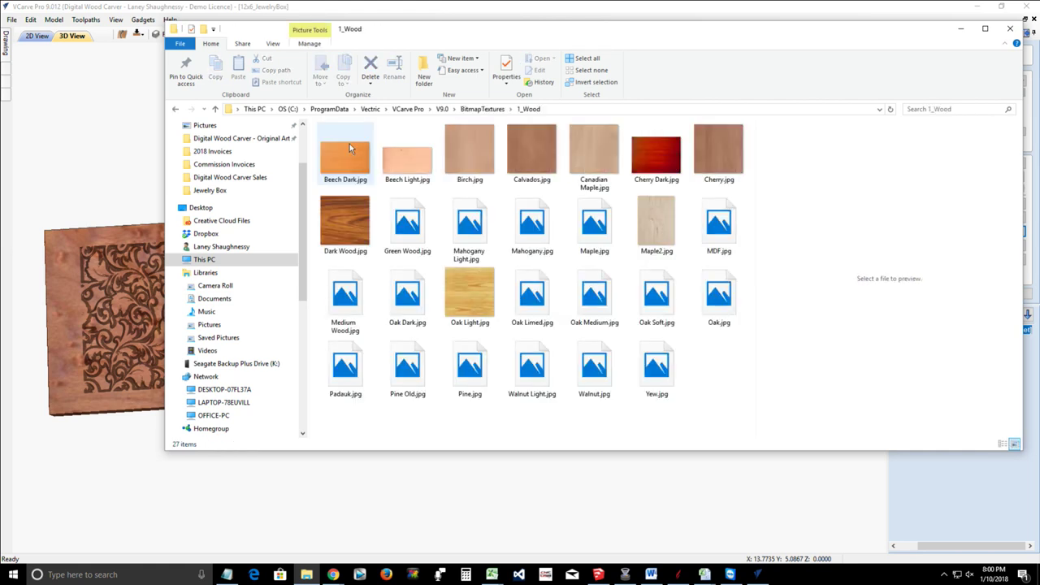
pyautogui.rightClick(714, 383)
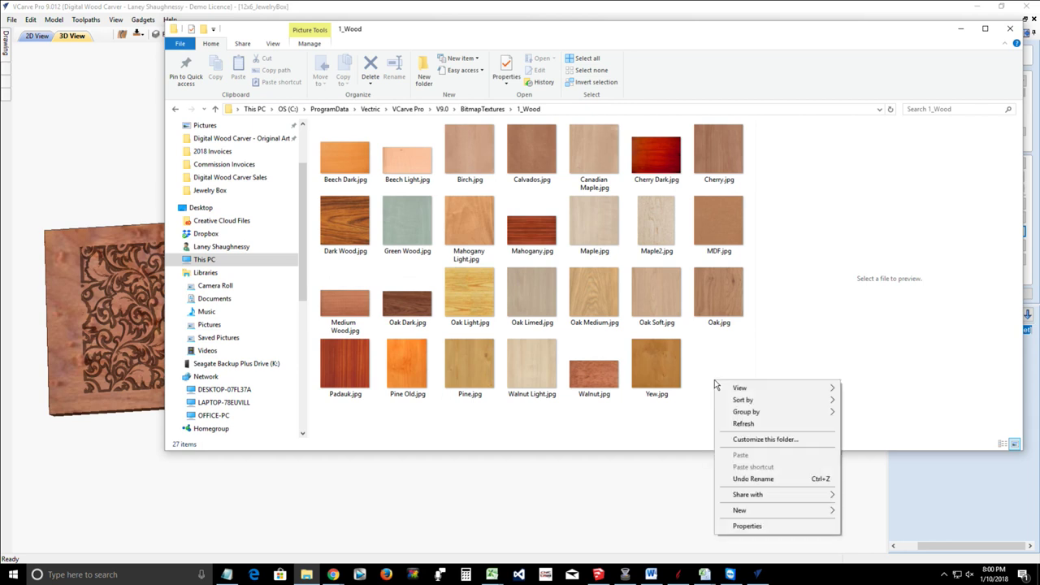
pyautogui.click(207, 190)
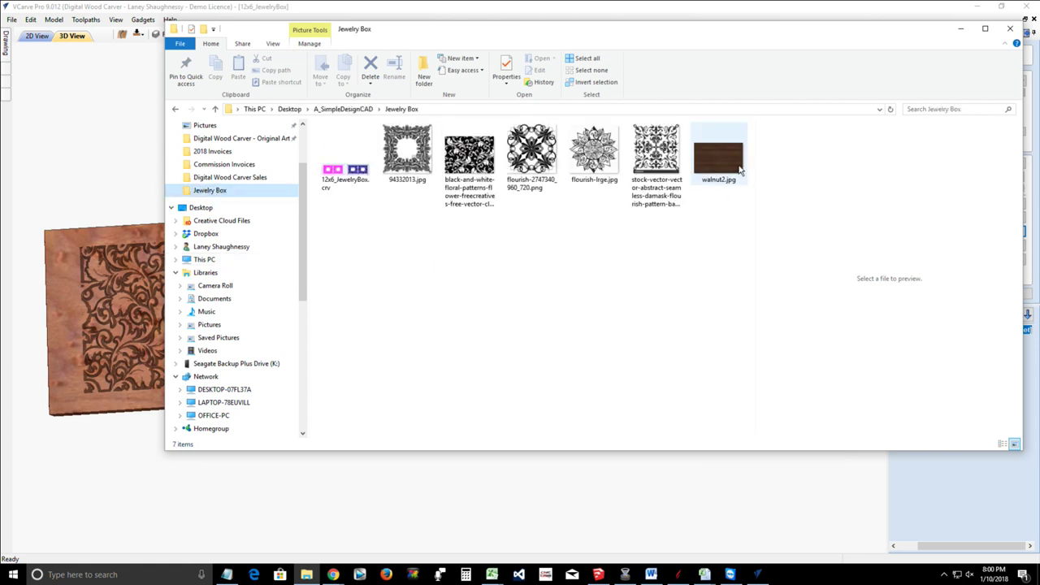
# Step: Cut walnut2.jpg from Jewelry Box, paste it into 1_Wood, and close Explorer
pyautogui.click(741, 169)
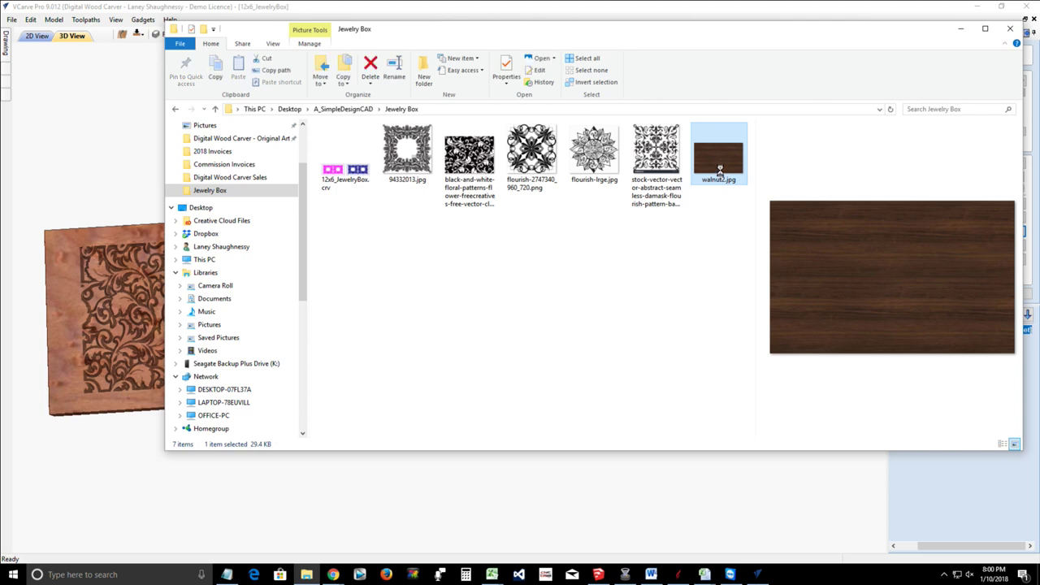
pyautogui.rightClick(720, 170)
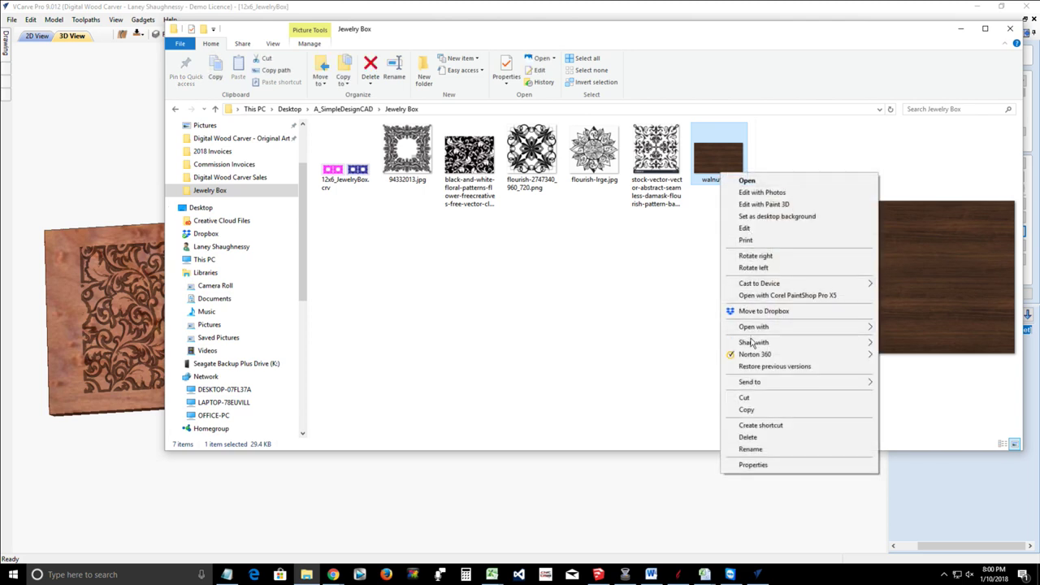
pyautogui.click(760, 398)
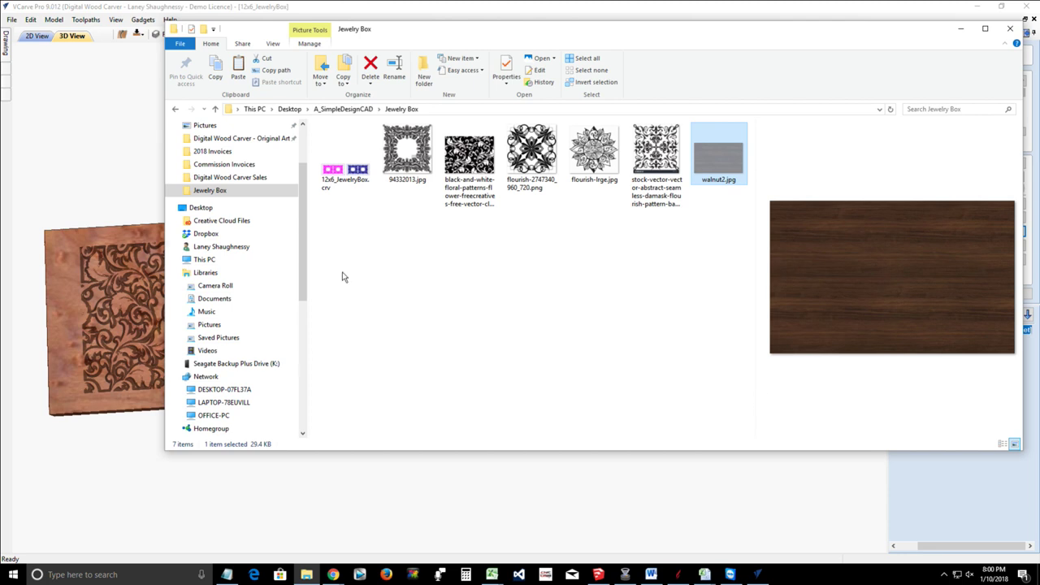
pyautogui.click(175, 109)
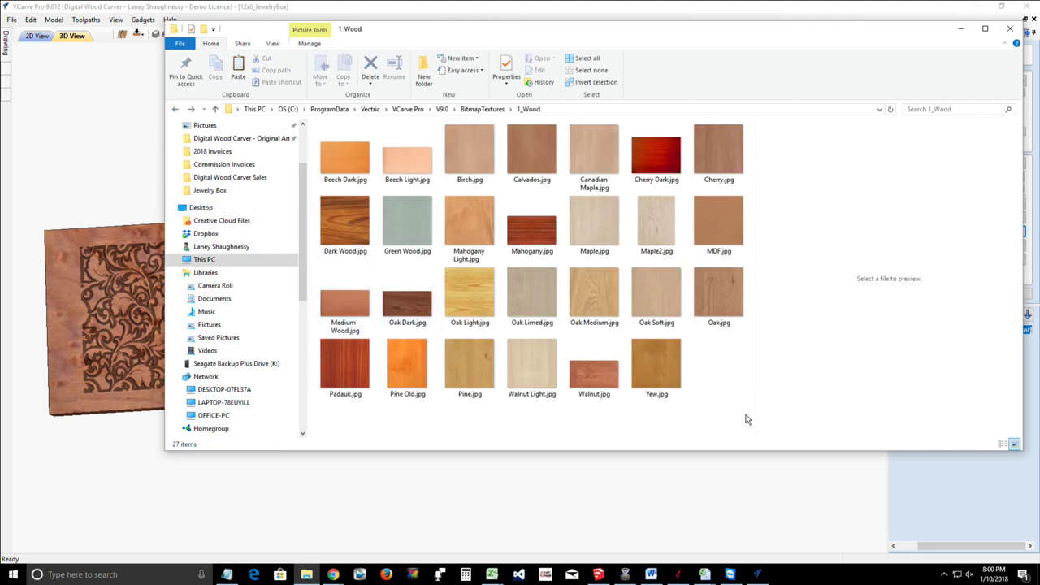
pyautogui.rightClick(734, 371)
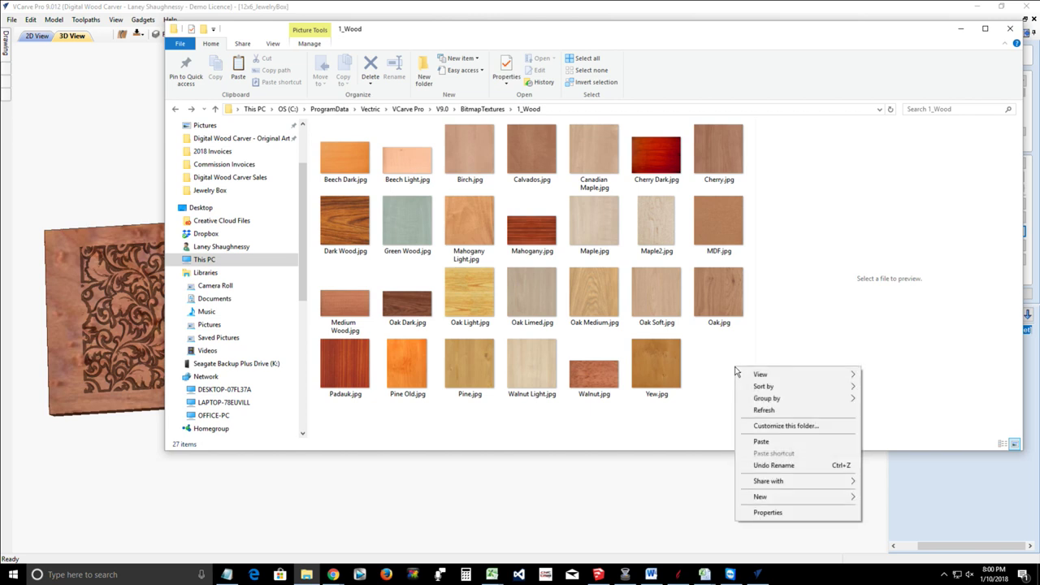
pyautogui.click(756, 441)
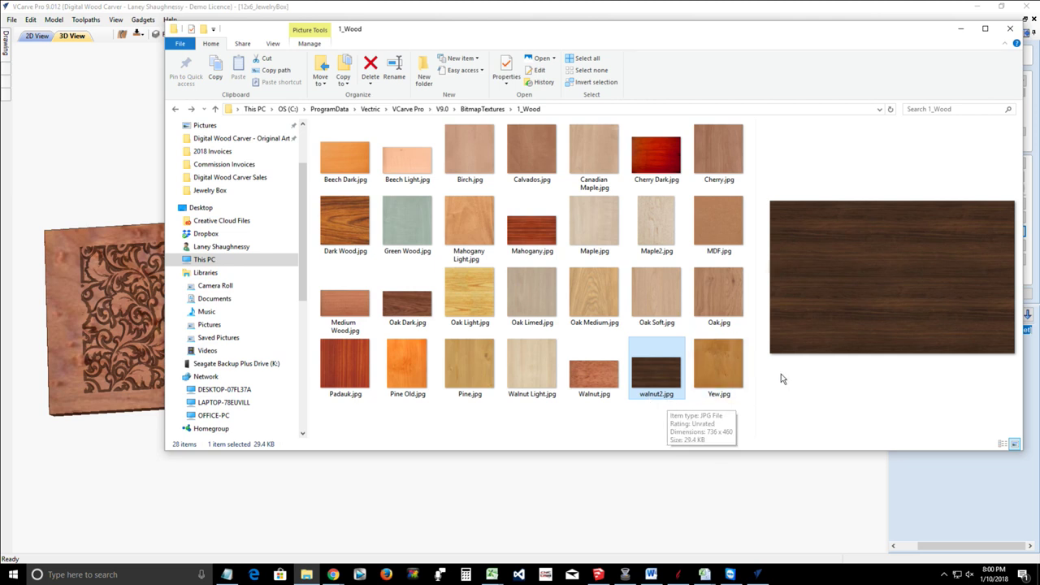
pyautogui.click(1010, 30)
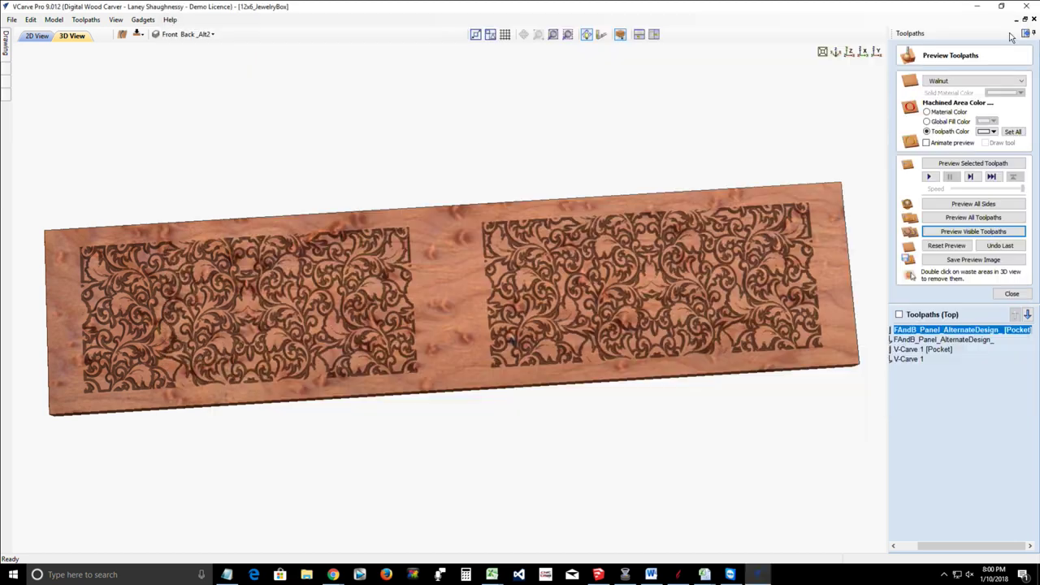
# Step: Save the 12x6_JewelryBox job from the File menu
pyautogui.click(12, 18)
pyautogui.click(28, 74)
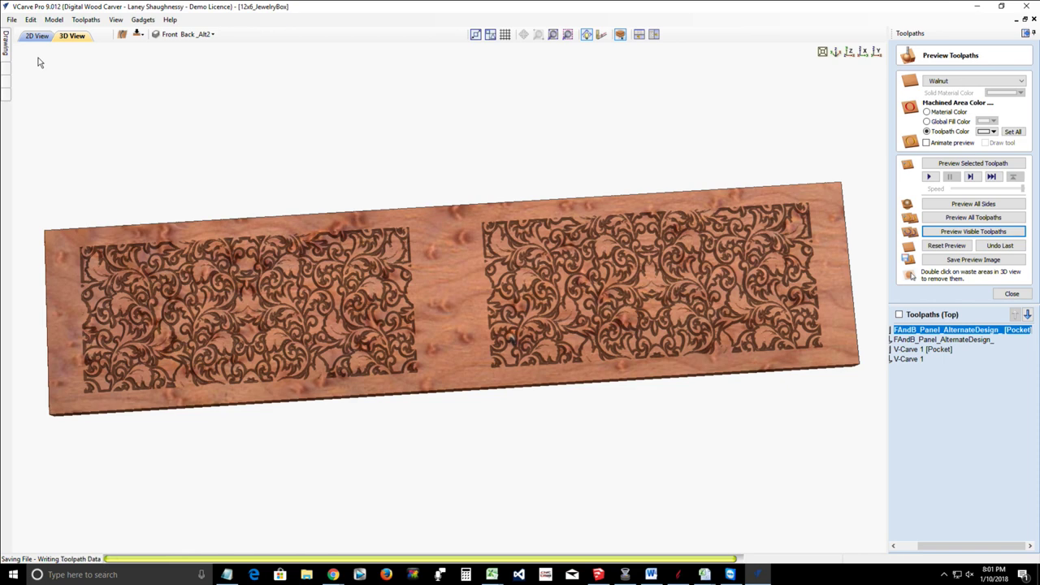
# Step: Exit VCarve Pro and relaunch VCarve Pro 9.0 from the Start menu
pyautogui.click(12, 19)
pyautogui.click(38, 231)
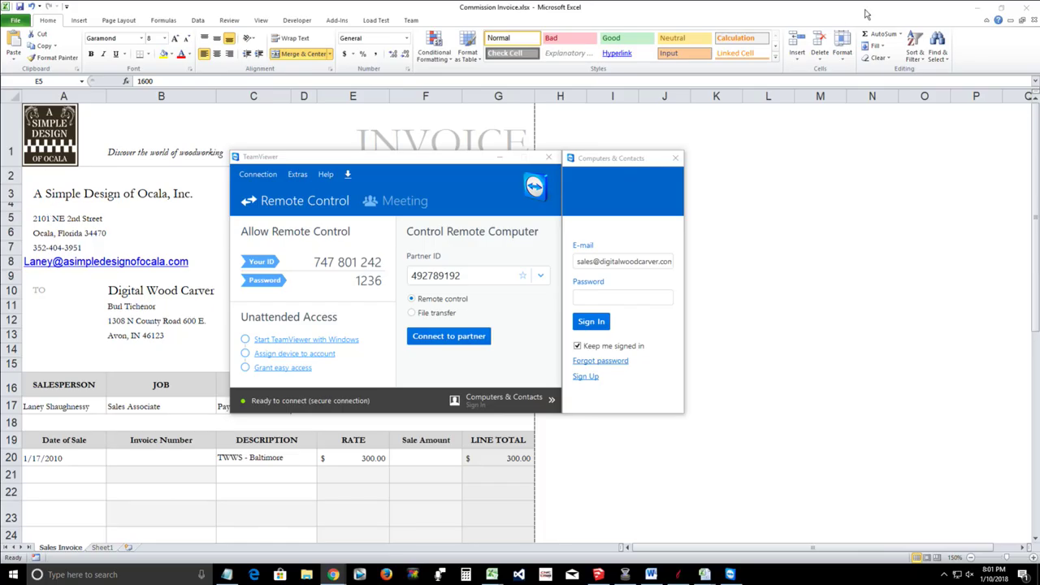
pyautogui.click(978, 8)
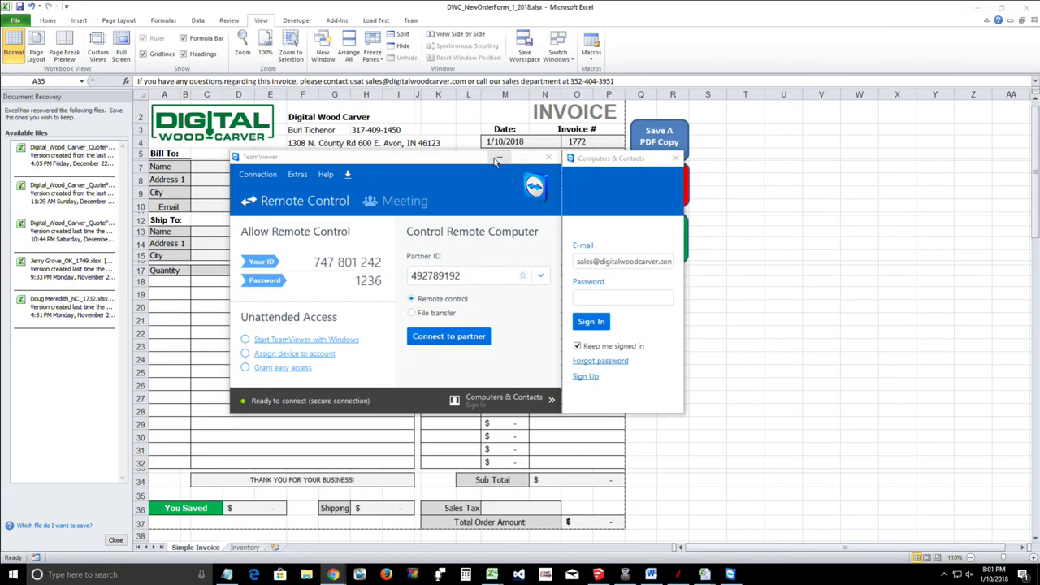
pyautogui.click(13, 574)
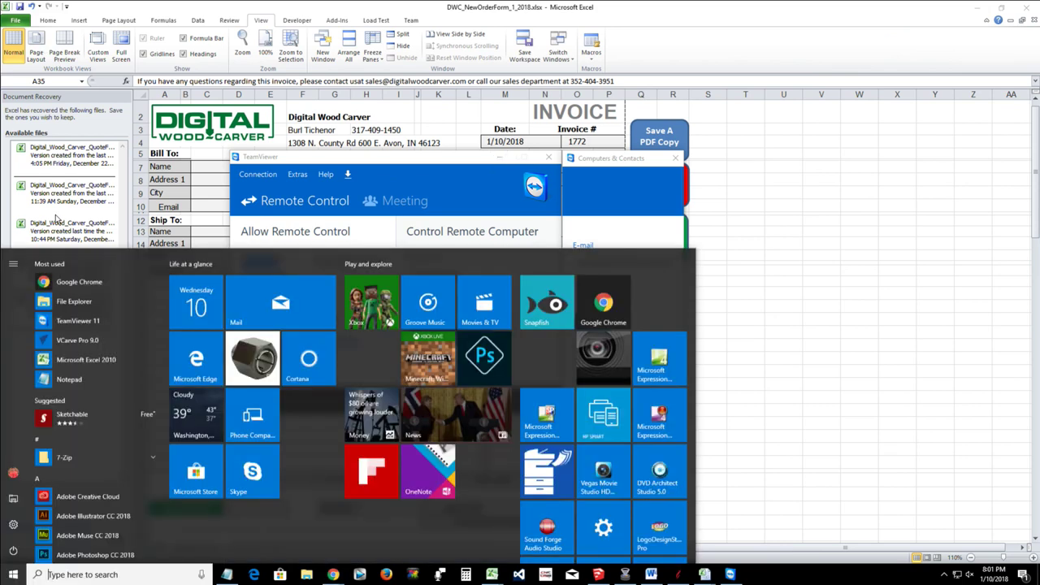
pyautogui.click(84, 342)
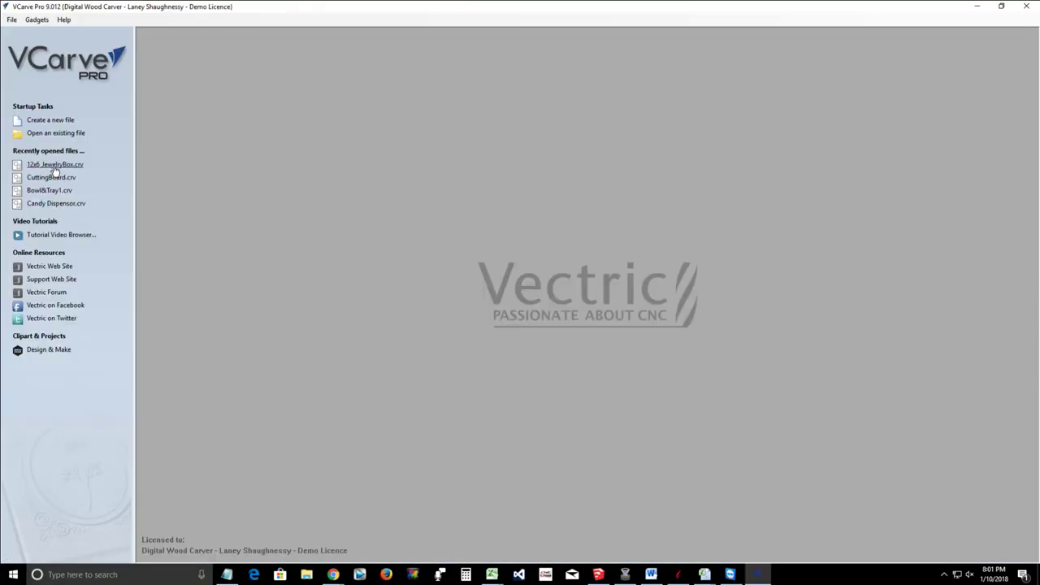
# Step: Reopen 12x6_JewelryBox.crv and show the Toolpaths panel beside the 3D view of the board
pyautogui.click(54, 166)
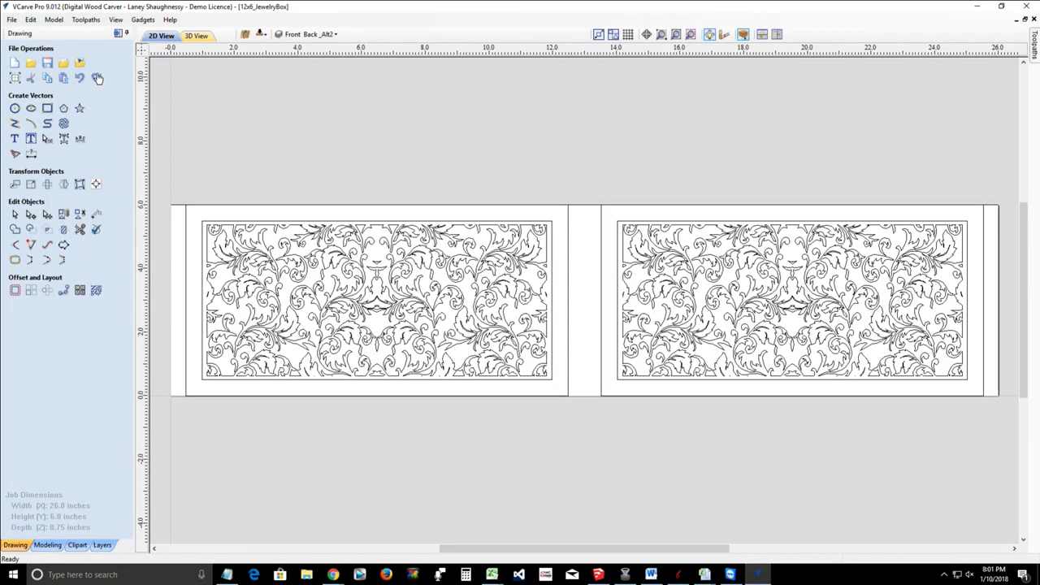
pyautogui.click(118, 35)
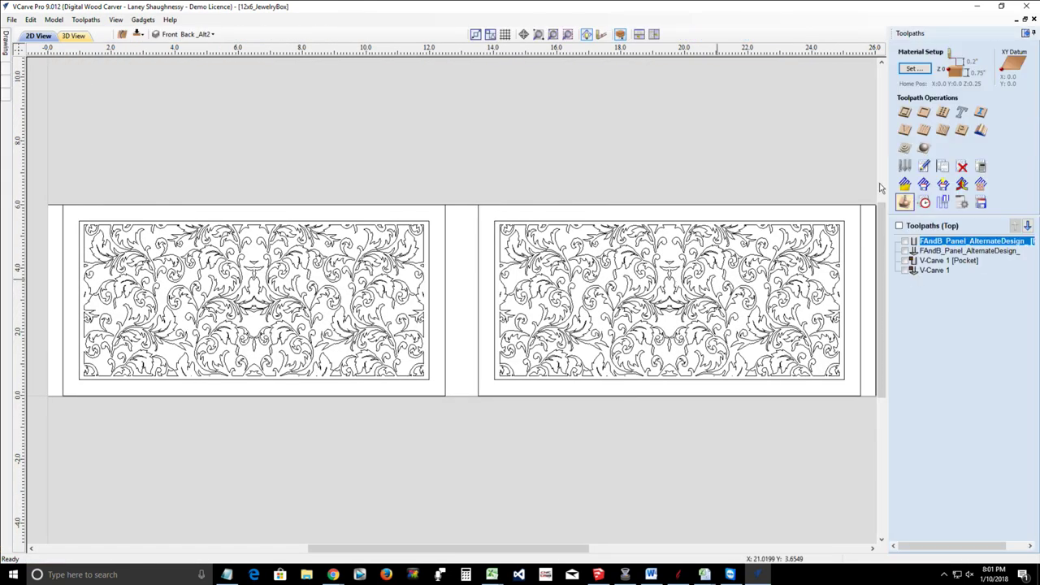
pyautogui.click(74, 37)
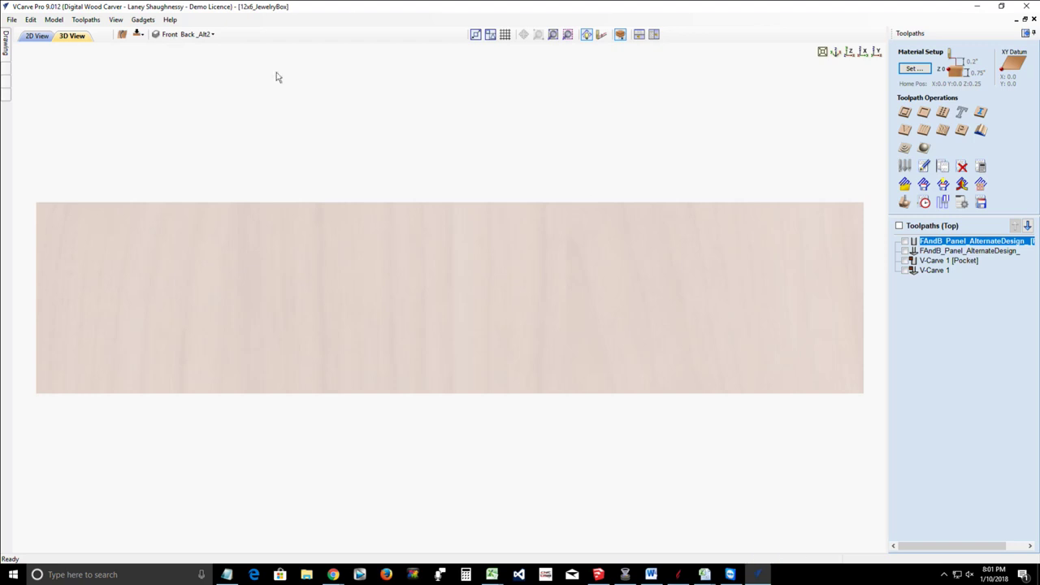
# Step: Set the Preview Toolpaths material to walnut2
pyautogui.moveTo(962, 225); pyautogui.dragTo(948, 51)
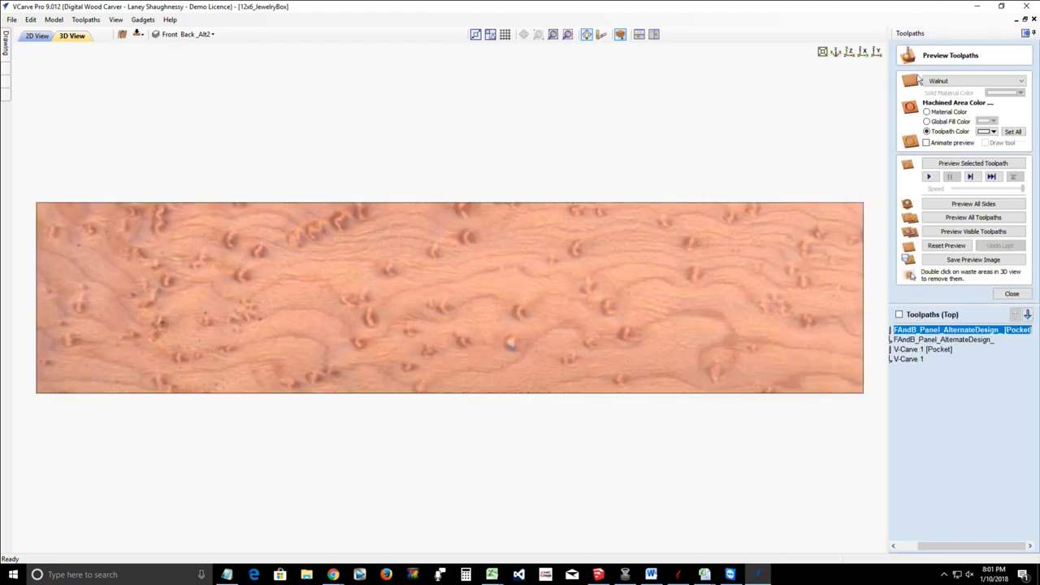
pyautogui.click(939, 81)
pyautogui.click(939, 98)
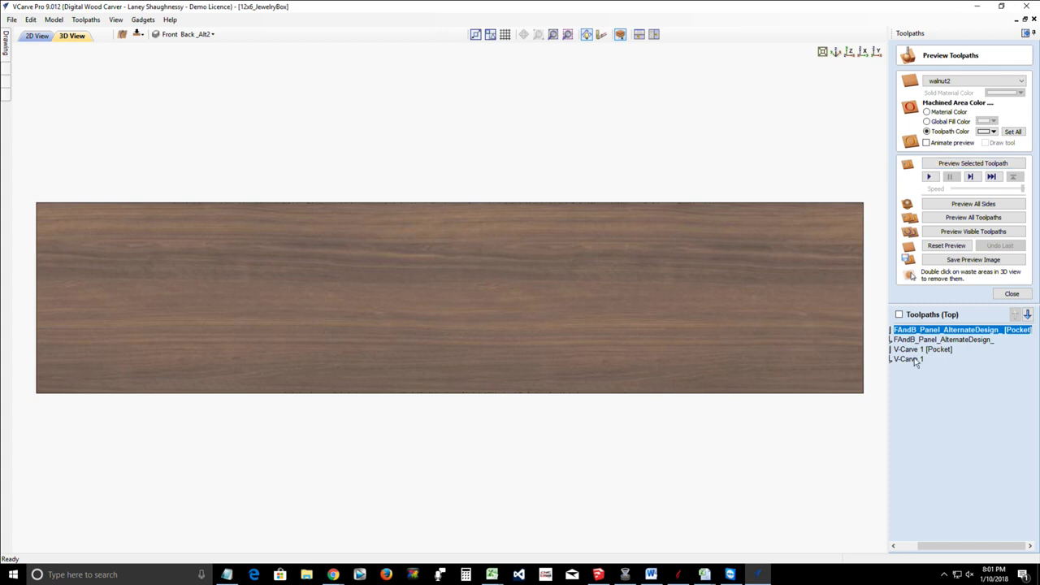
pyautogui.moveTo(949, 546); pyautogui.dragTo(933, 546)
# Step: Make the second alternate-design toolpath visible, render the carving preview and zoom in
pyautogui.click(905, 340)
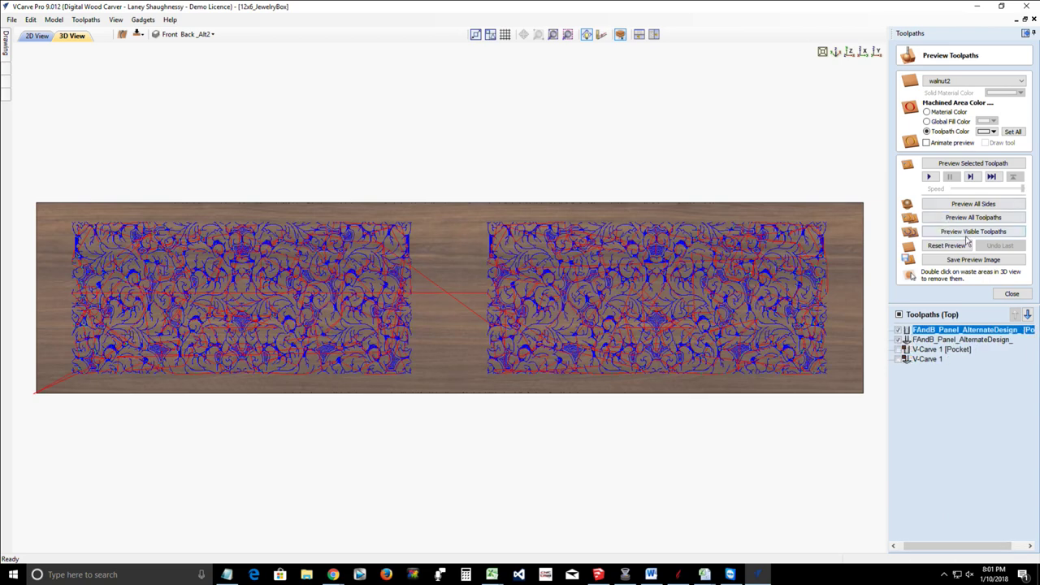
pyautogui.click(968, 235)
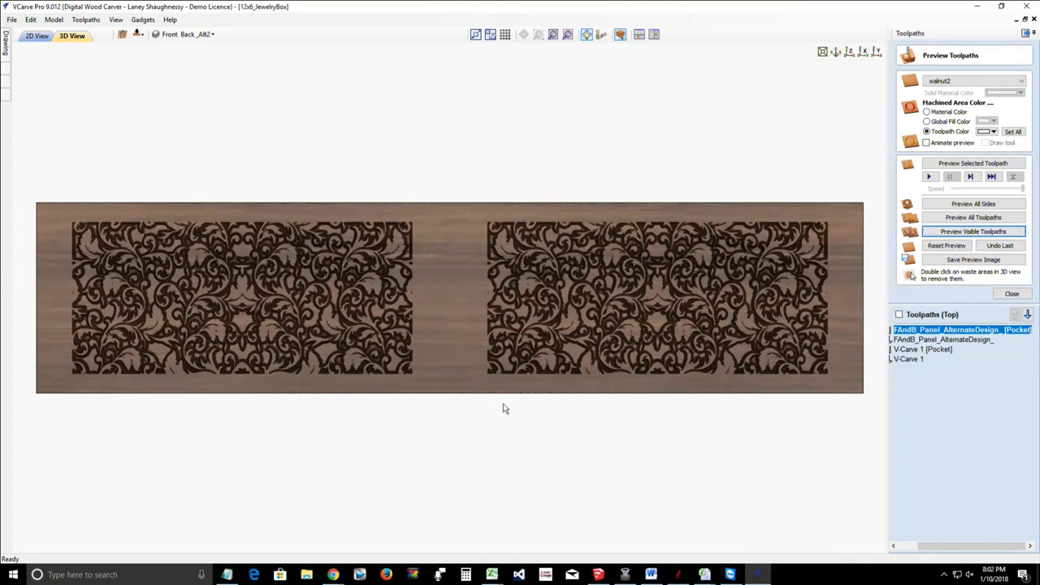
pyautogui.scroll(1, 439, 368)
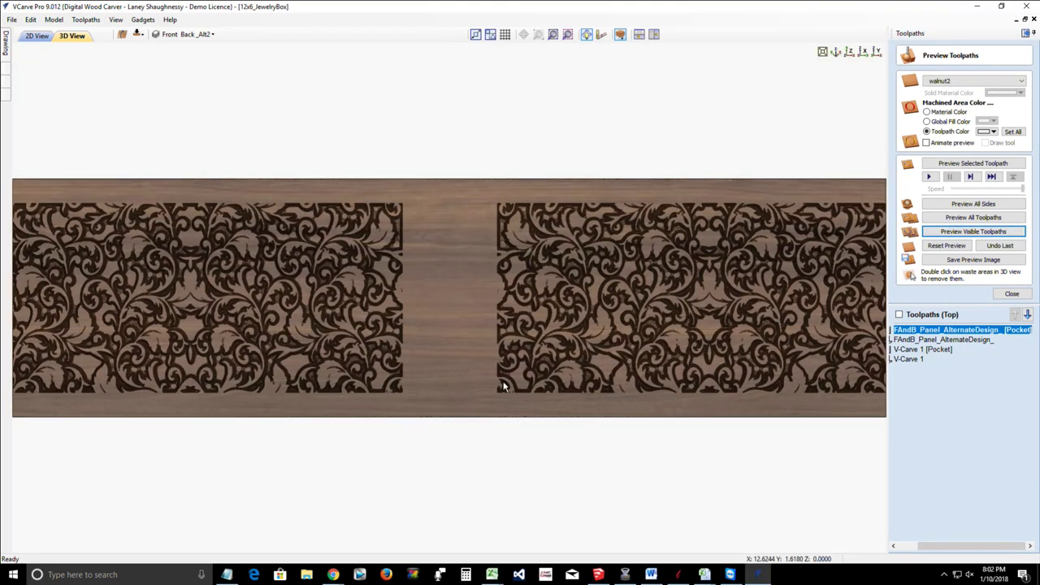
pyautogui.scroll(1, 503, 386)
# Step: Orbit the carved walnut board through several angles to inspect the acanthus detail
pyautogui.moveTo(582, 444)
pyautogui.mouseDown()
pyautogui.moveTo(503, 337)
pyautogui.moveTo(501, 346)
pyautogui.mouseUp()
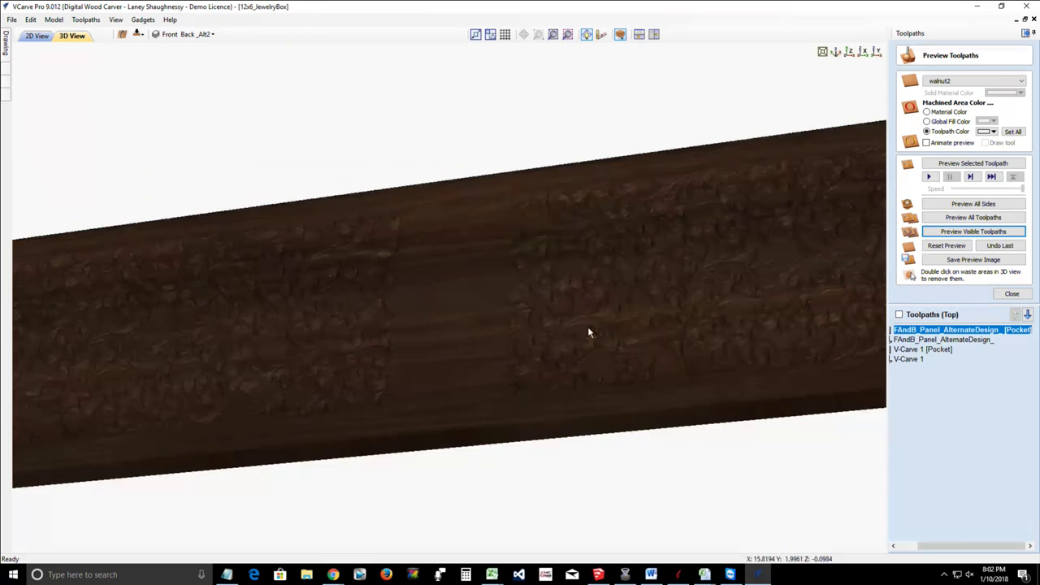
pyautogui.scroll(2, 587, 326)
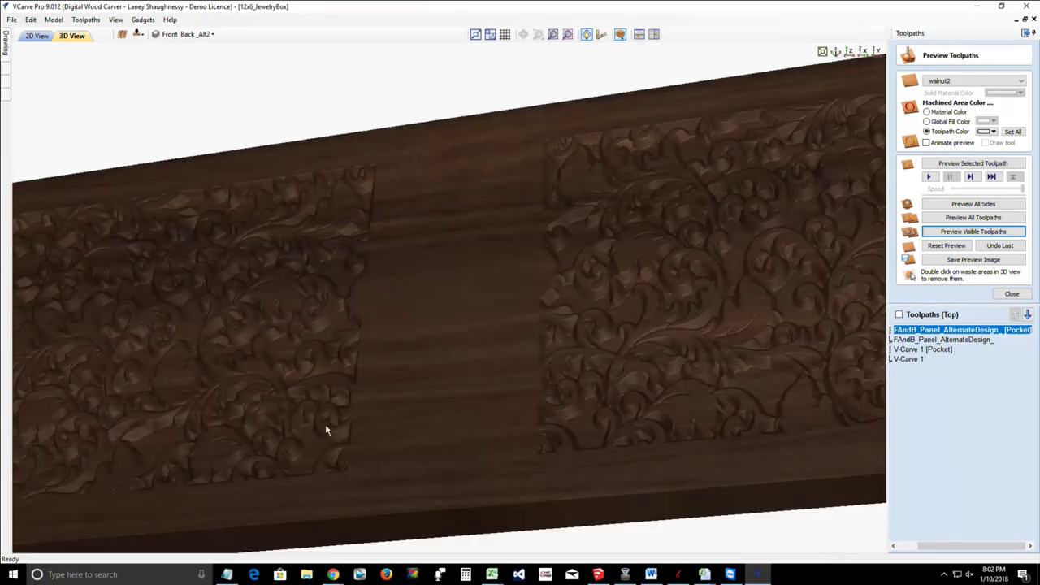
pyautogui.moveTo(326, 429); pyautogui.dragTo(497, 408)
pyautogui.scroll(-3, 509, 403)
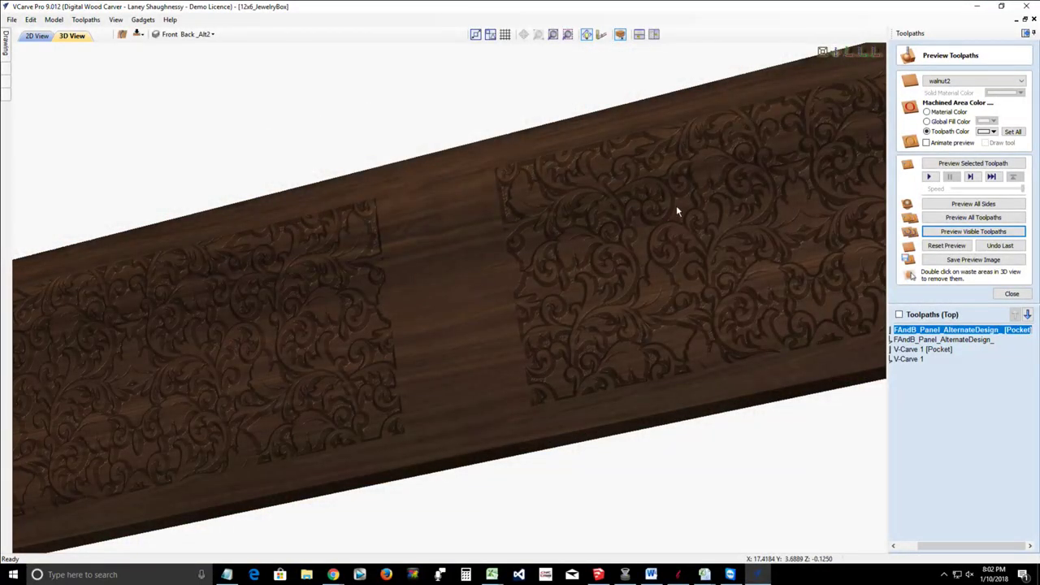
pyautogui.moveTo(671, 263); pyautogui.dragTo(602, 355)
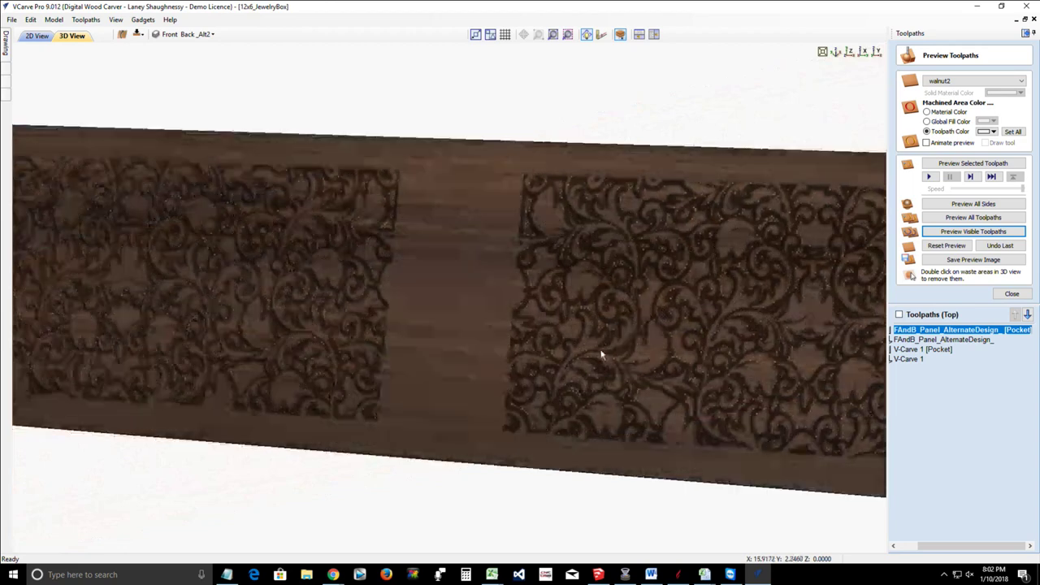
pyautogui.moveTo(187, 198); pyautogui.dragTo(181, 251)
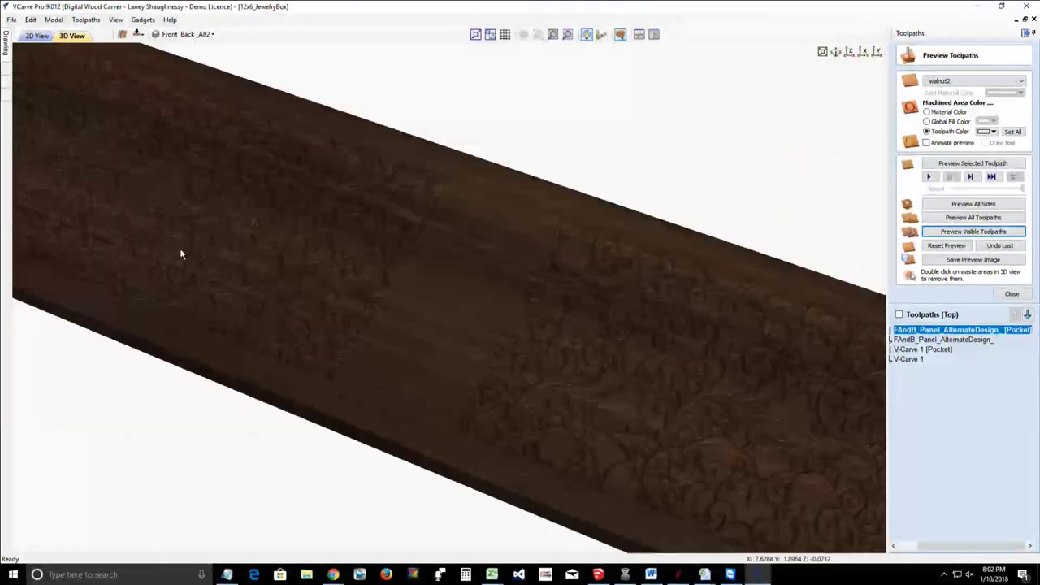
pyautogui.moveTo(128, 231); pyautogui.dragTo(143, 250)
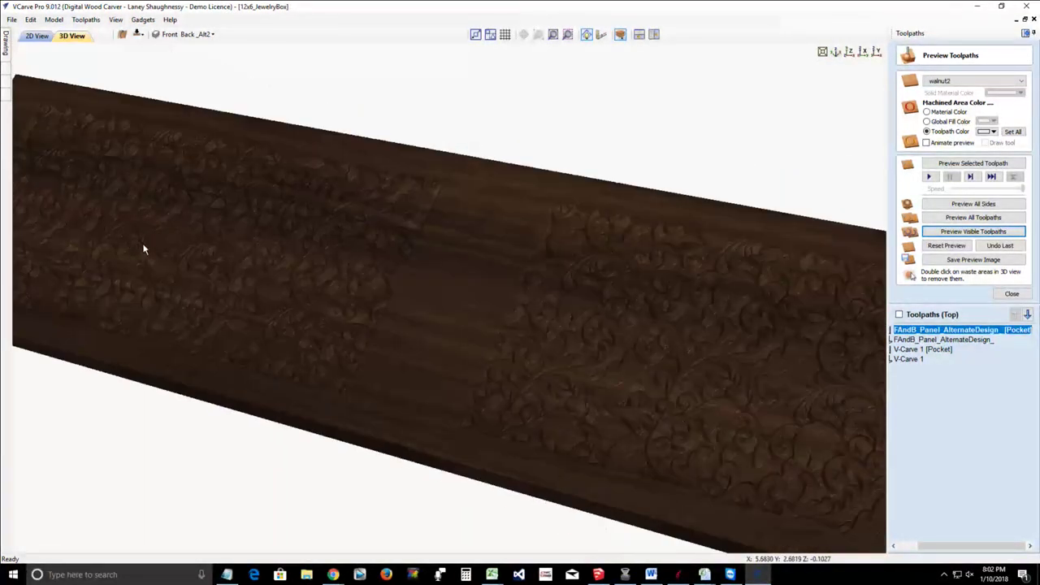
pyautogui.moveTo(188, 371); pyautogui.dragTo(402, 359)
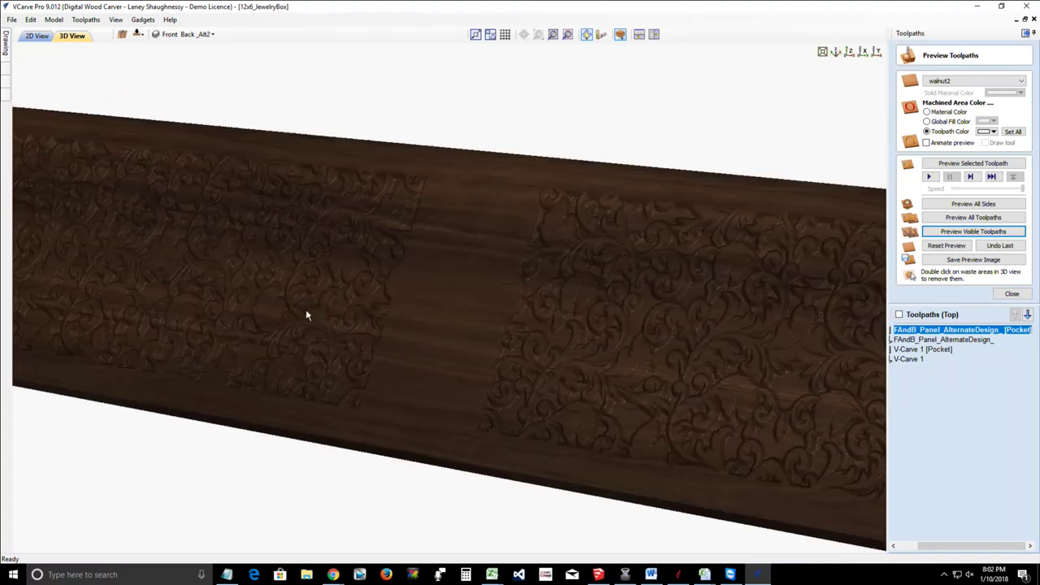
pyautogui.moveTo(504, 169); pyautogui.dragTo(506, 174)
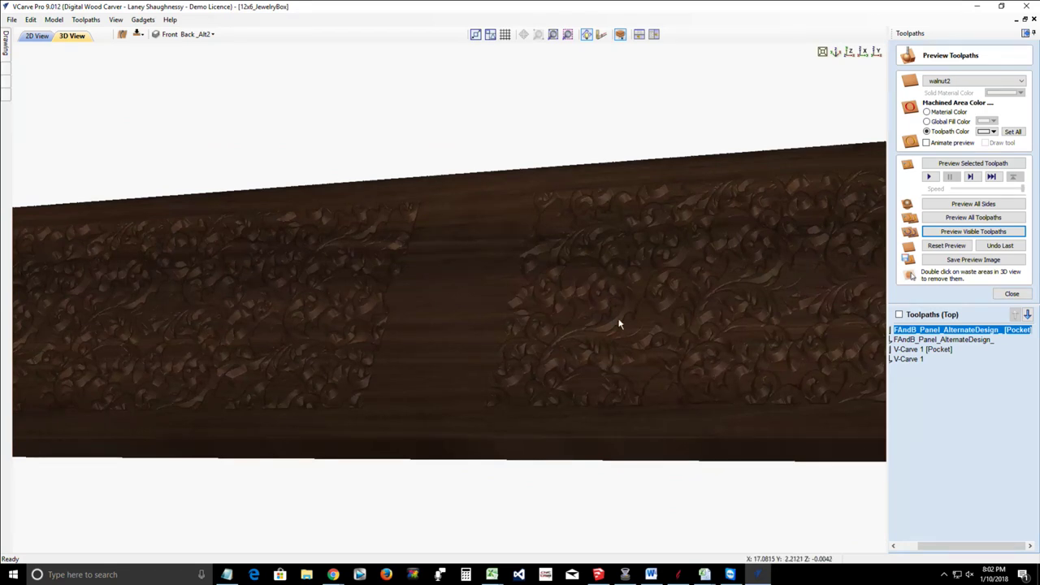
pyautogui.scroll(-3, 619, 324)
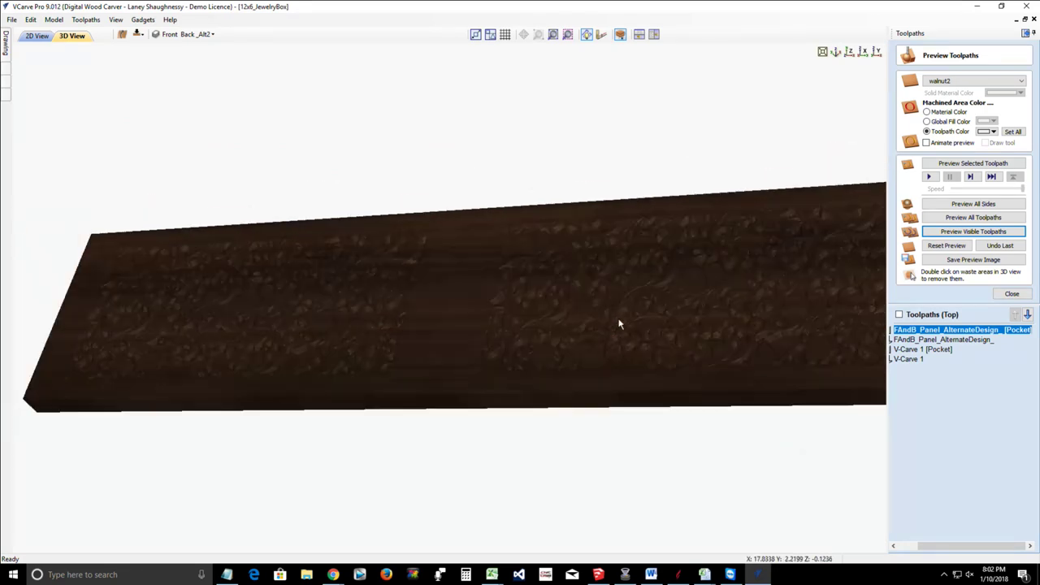
# Step: Look straight down from the Top view, then tilt the board into perspective
pyautogui.click(849, 53)
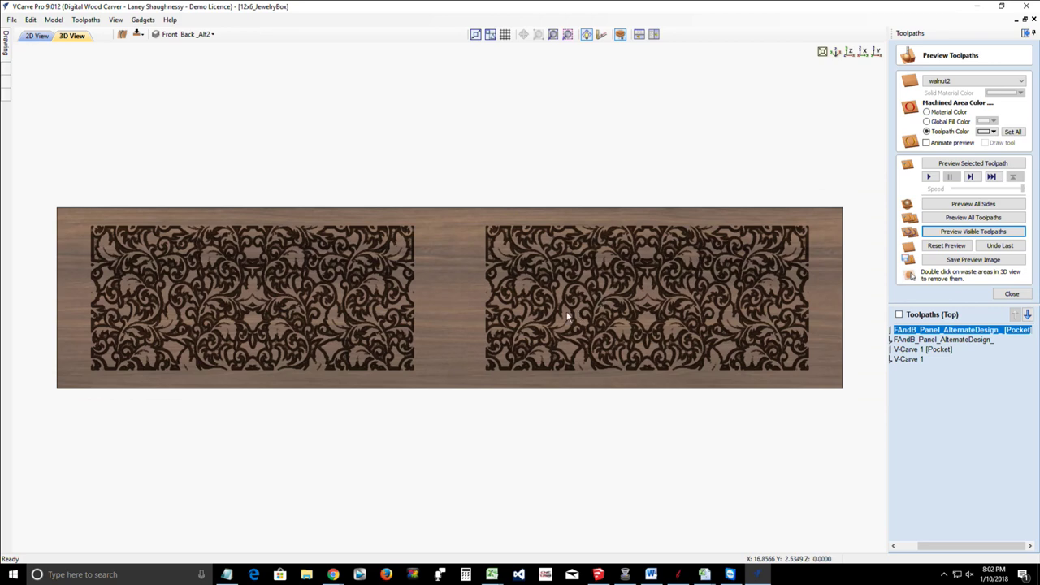
pyautogui.scroll(1, 567, 317)
pyautogui.moveTo(568, 317); pyautogui.dragTo(520, 189)
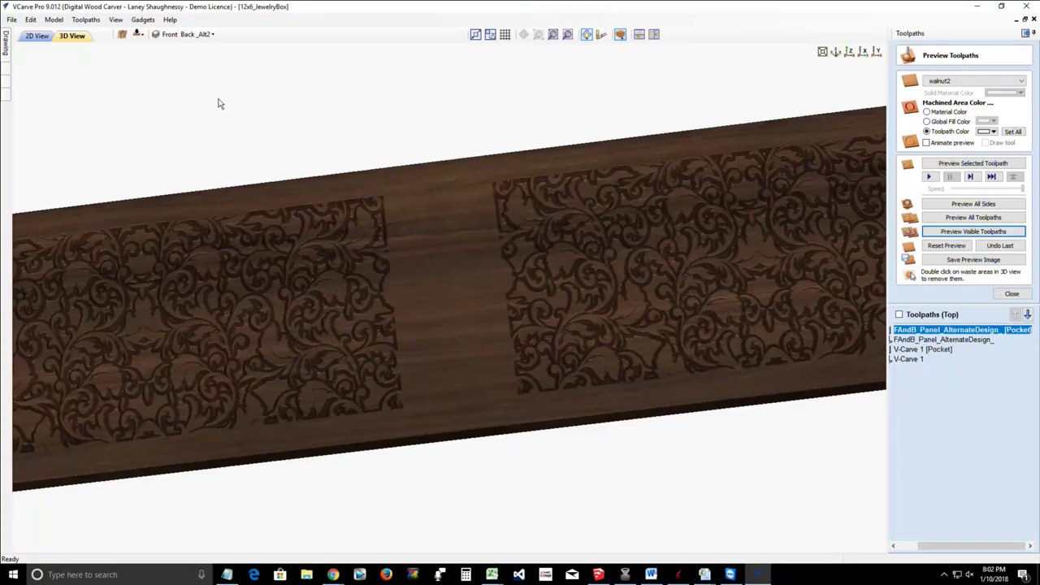
# Step: Switch the preview material from walnut2 to Cherry and zoom in on the carved panels
pyautogui.click(949, 81)
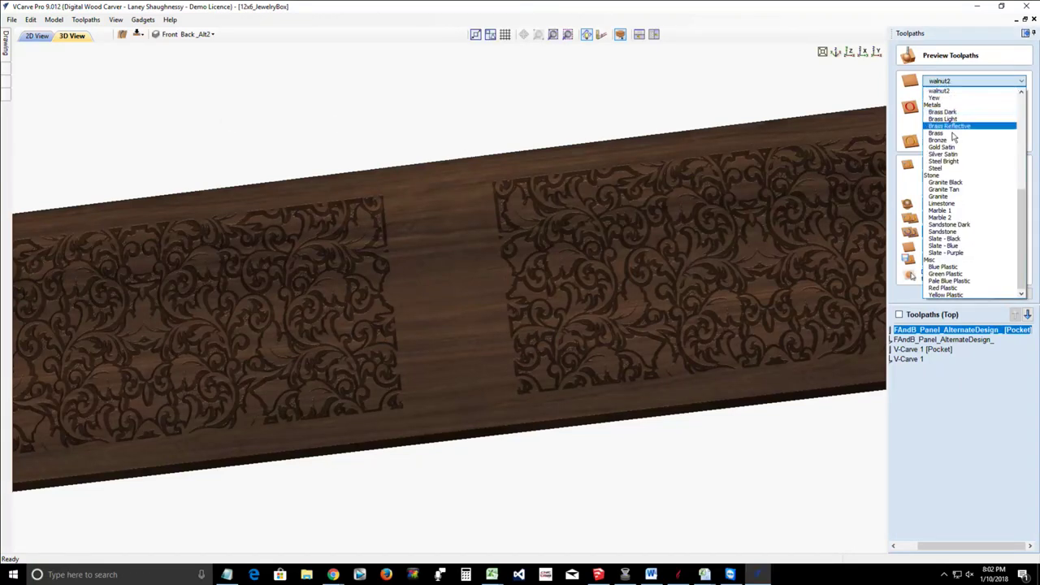
pyautogui.scroll(-3, 949, 146)
pyautogui.scroll(6, 949, 146)
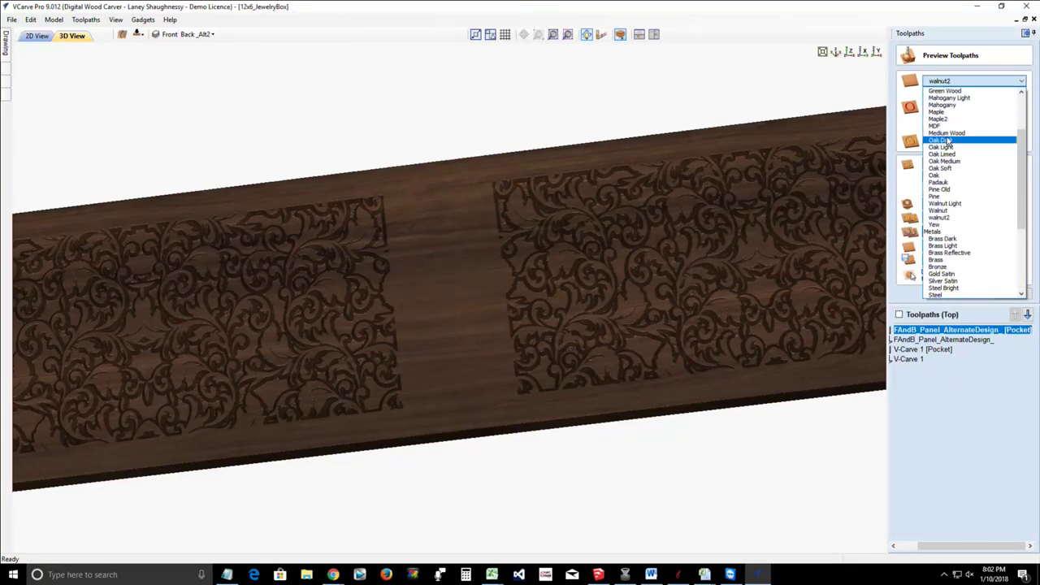
pyautogui.click(941, 147)
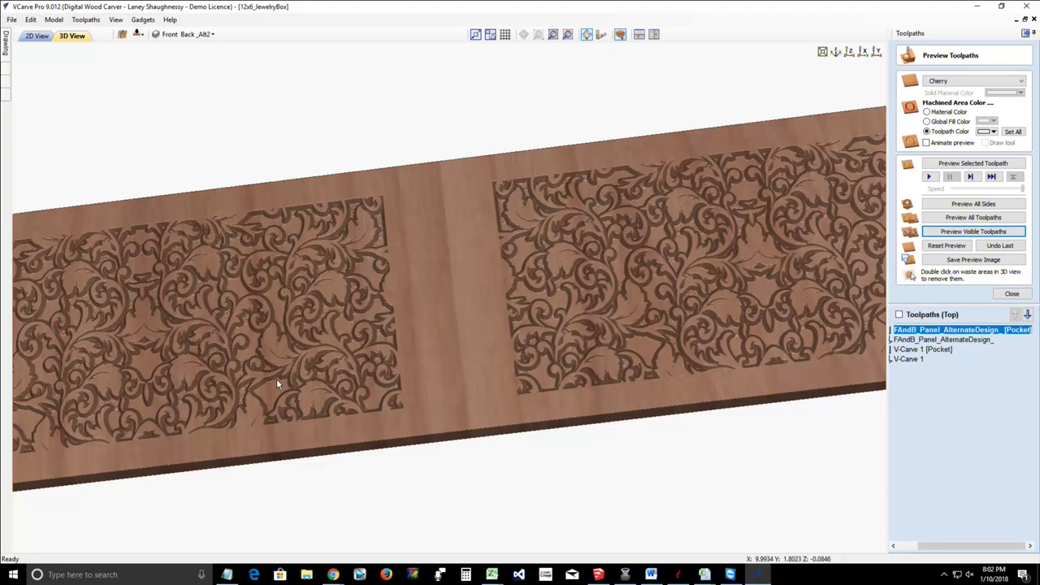
pyautogui.scroll(1, 276, 378)
pyautogui.scroll(3, 276, 378)
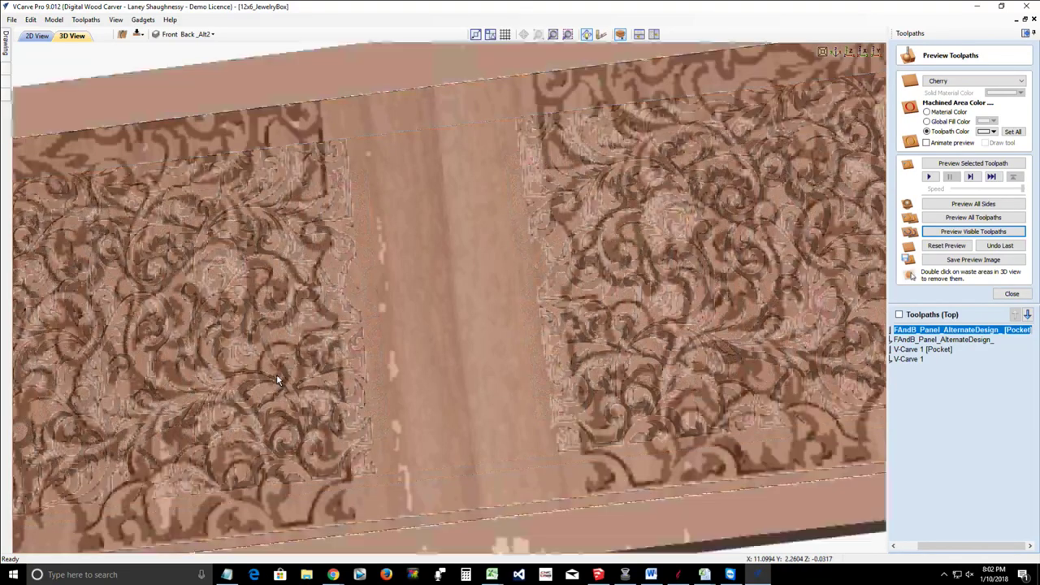
pyautogui.scroll(-1, 276, 373)
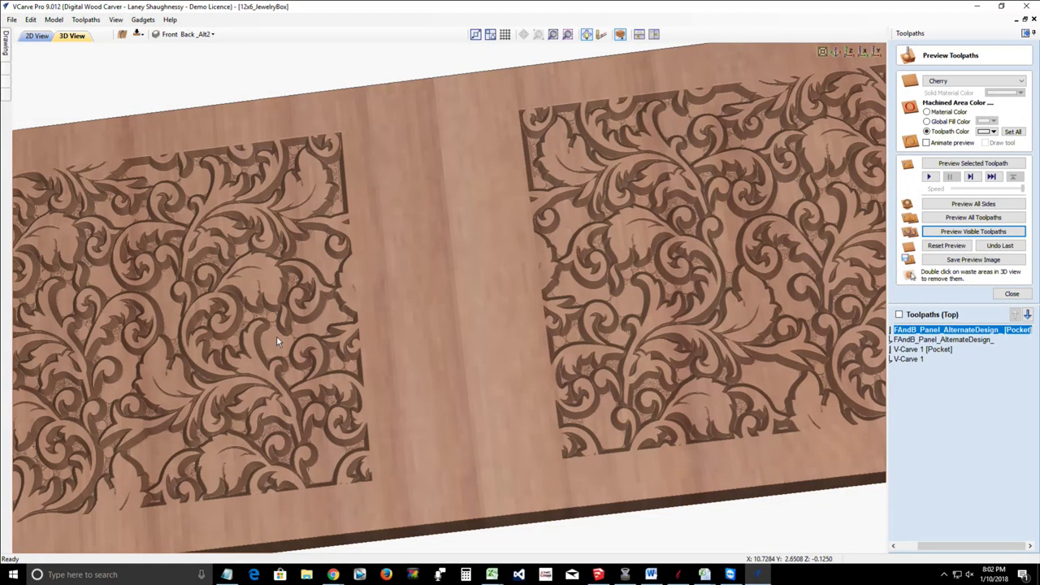
pyautogui.scroll(3, 137, 333)
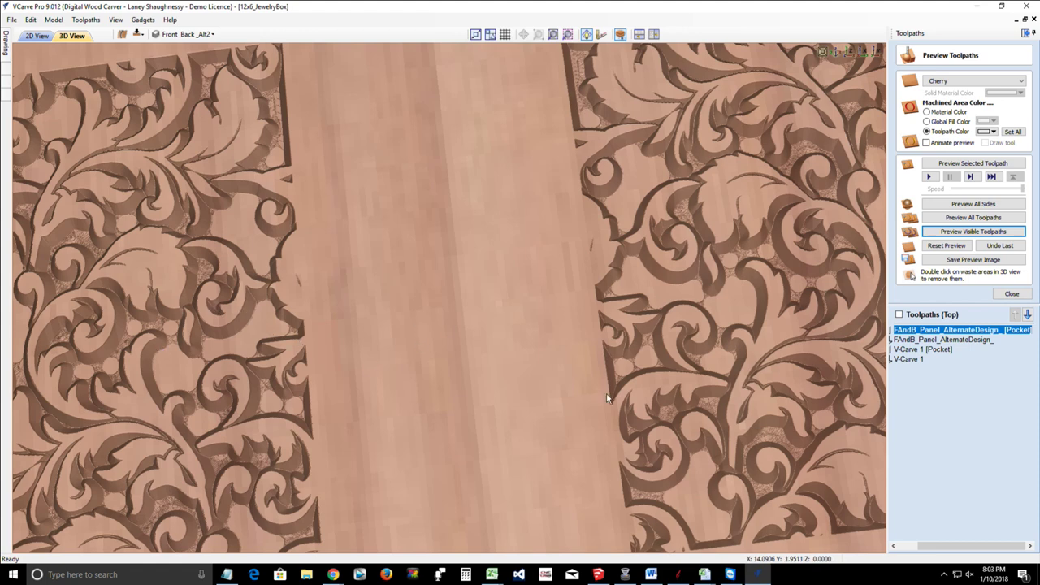
# Step: Swap the V-carve toolpath's flat area clearance tool to the 0.0625-inch End Mill
pyautogui.doubleClick(936, 333)
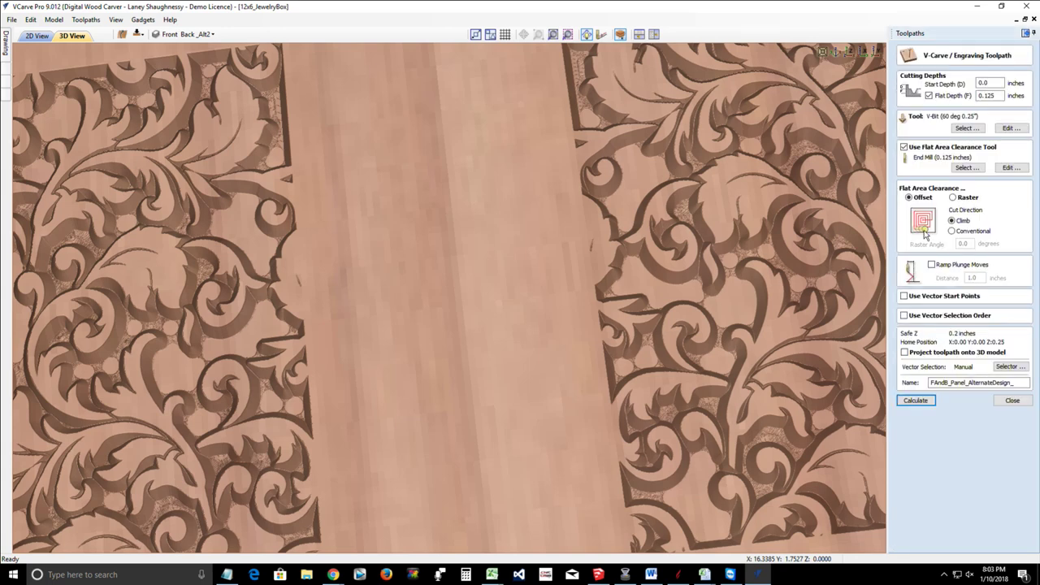
pyautogui.click(958, 168)
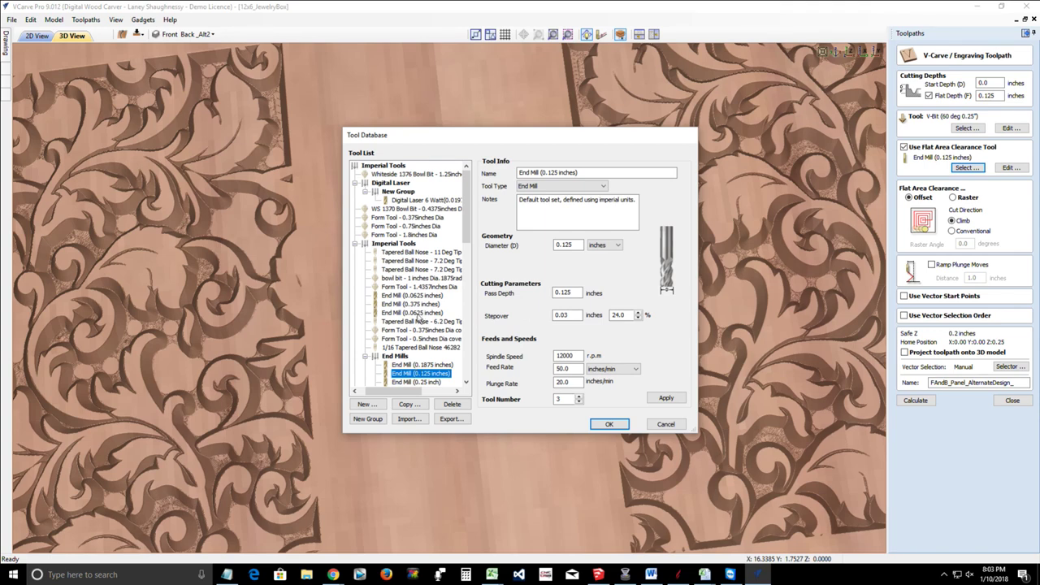
pyautogui.click(413, 295)
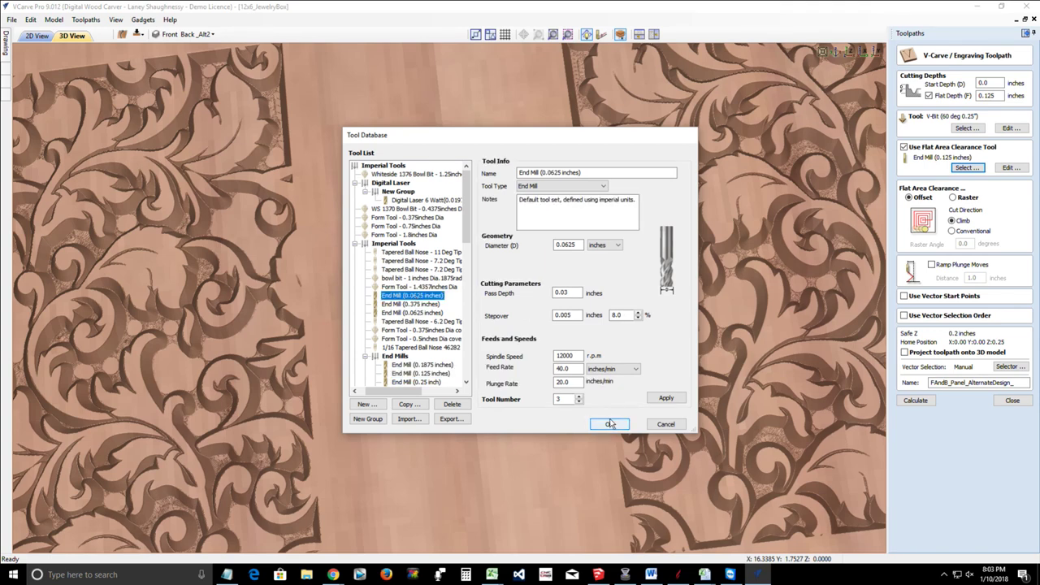
pyautogui.click(609, 425)
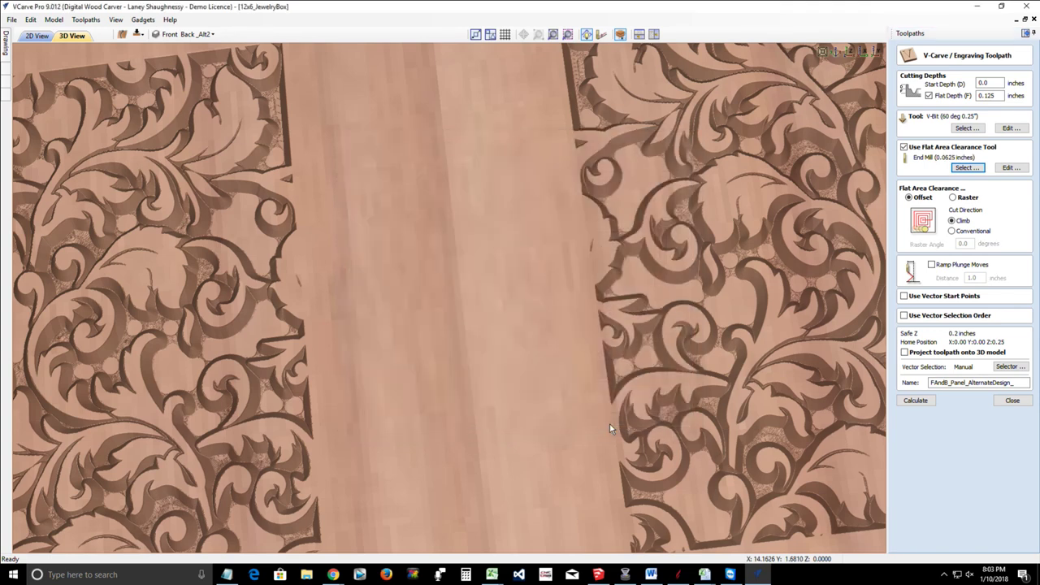
# Step: Recalculate the panel V-carve toolpath with the 0.0625-inch end mill
pyautogui.click(914, 404)
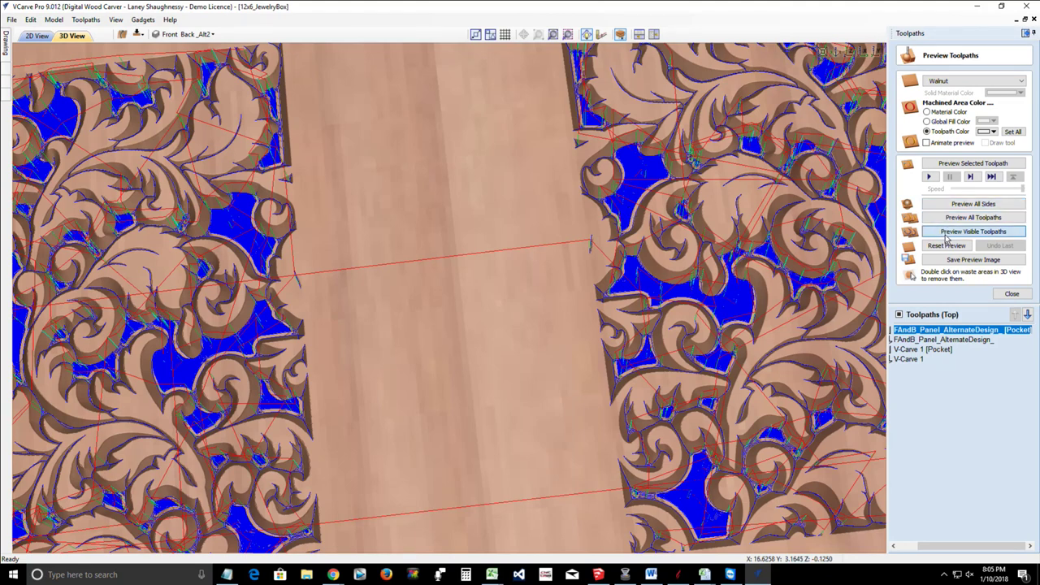
# Step: Simulate the visible toolpaths and set the preview material to Cherry
pyautogui.click(946, 233)
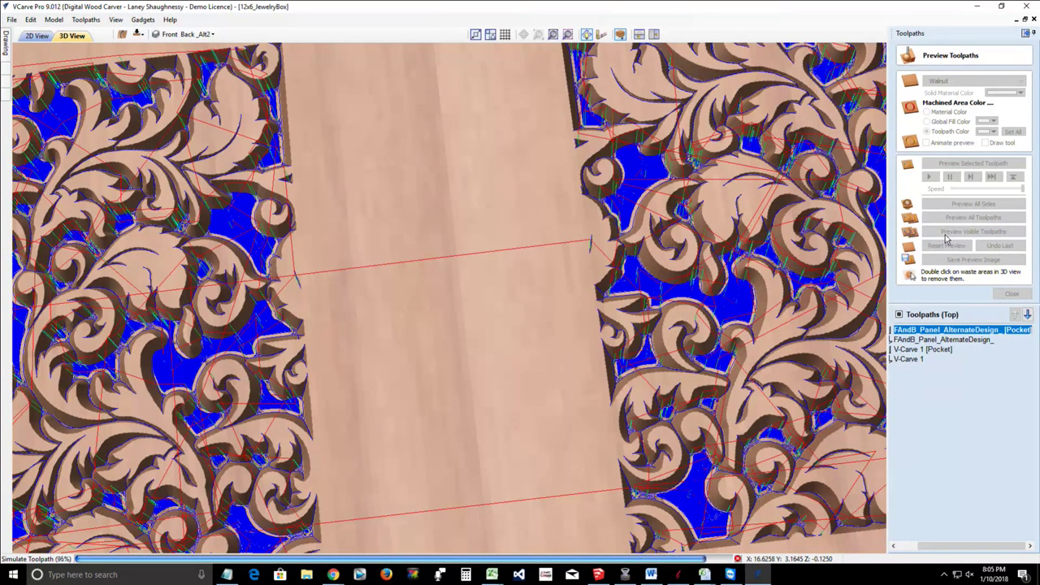
pyautogui.click(945, 235)
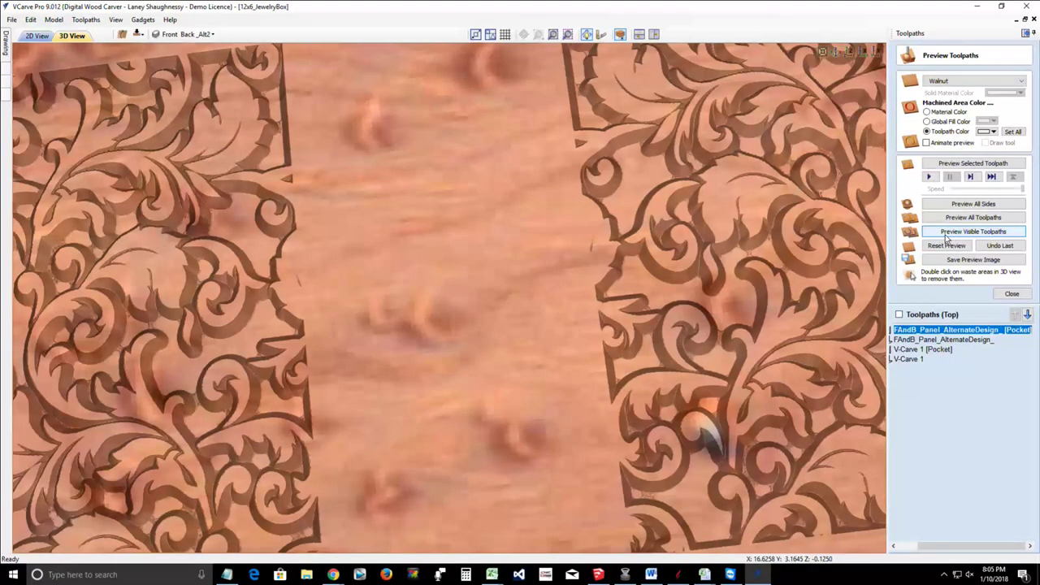
pyautogui.click(957, 81)
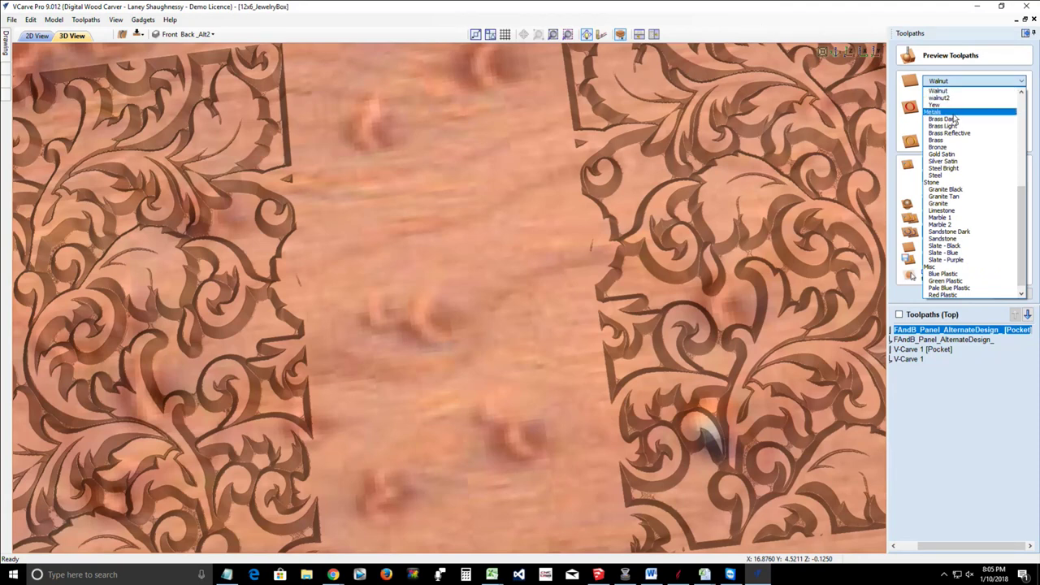
pyautogui.scroll(8, 954, 114)
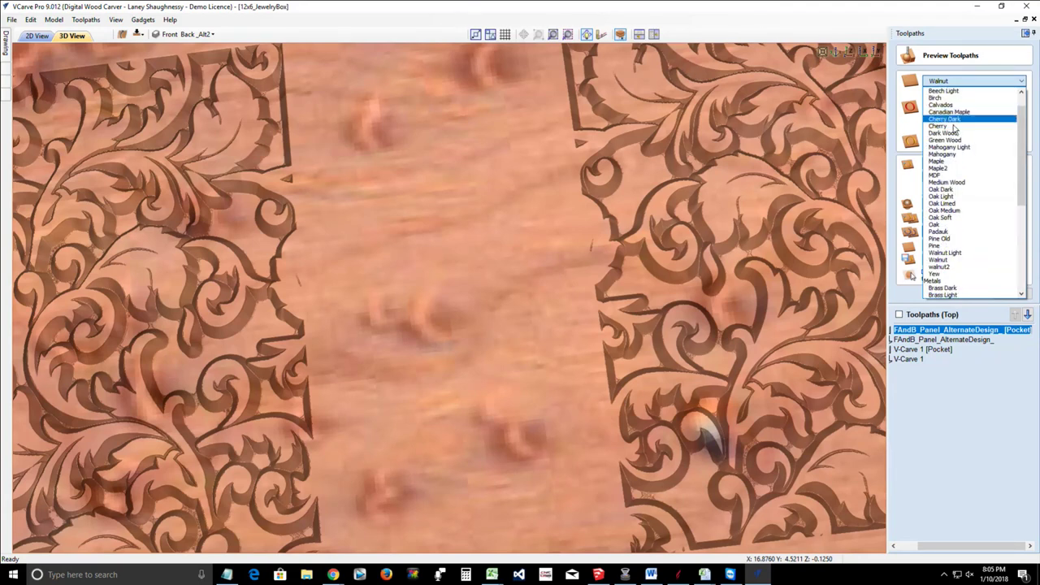
pyautogui.click(947, 126)
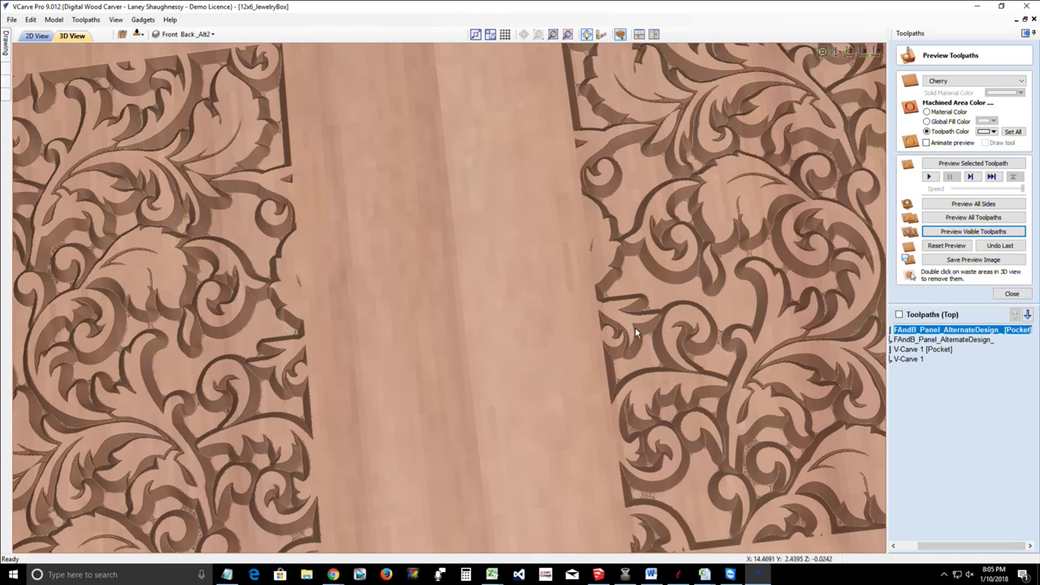
# Step: Zoom out and return to the 2D drawing view
pyautogui.scroll(-3, 634, 328)
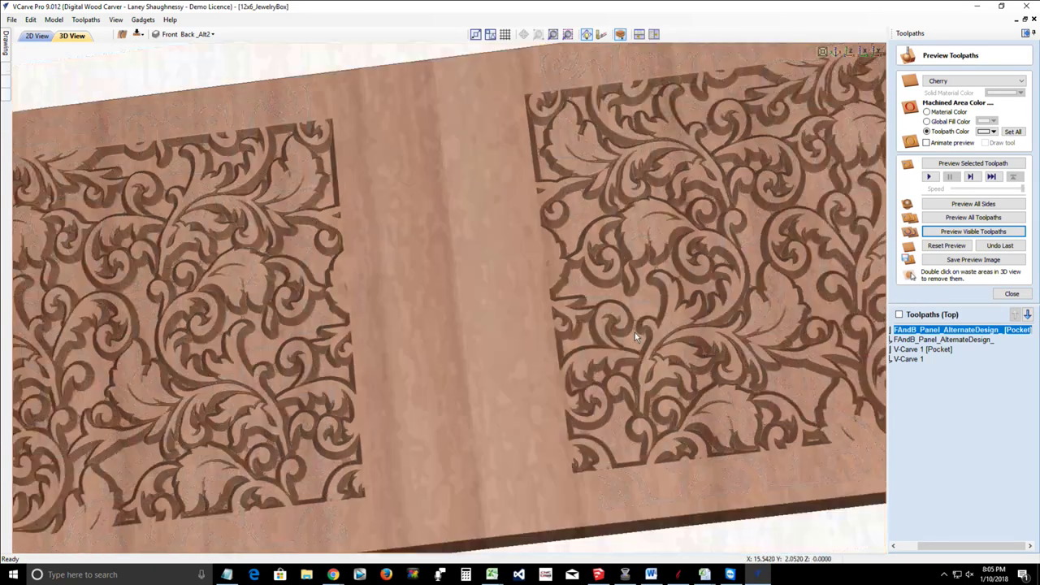
pyautogui.scroll(-3, 634, 332)
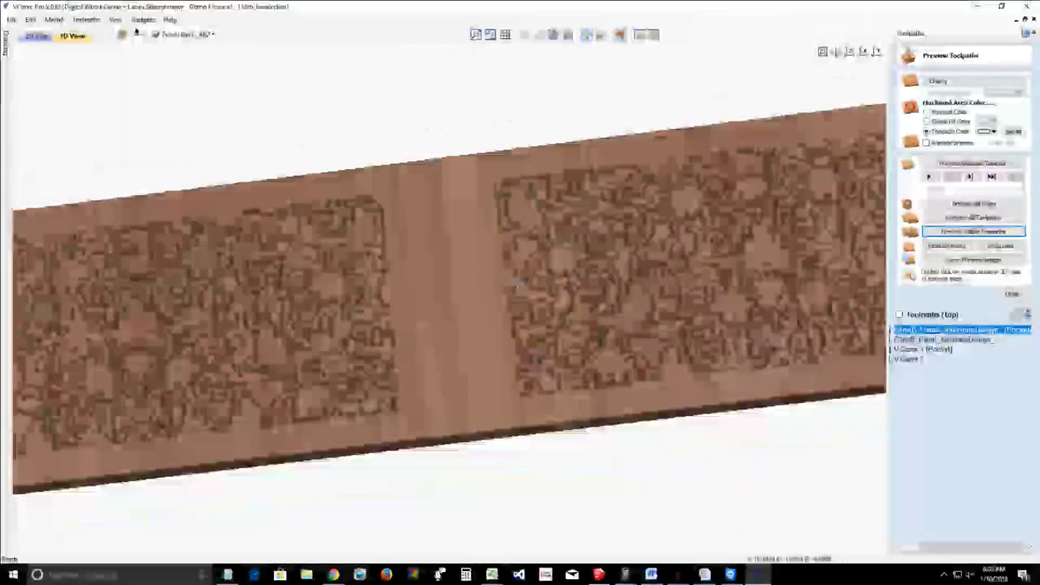
pyautogui.click(36, 37)
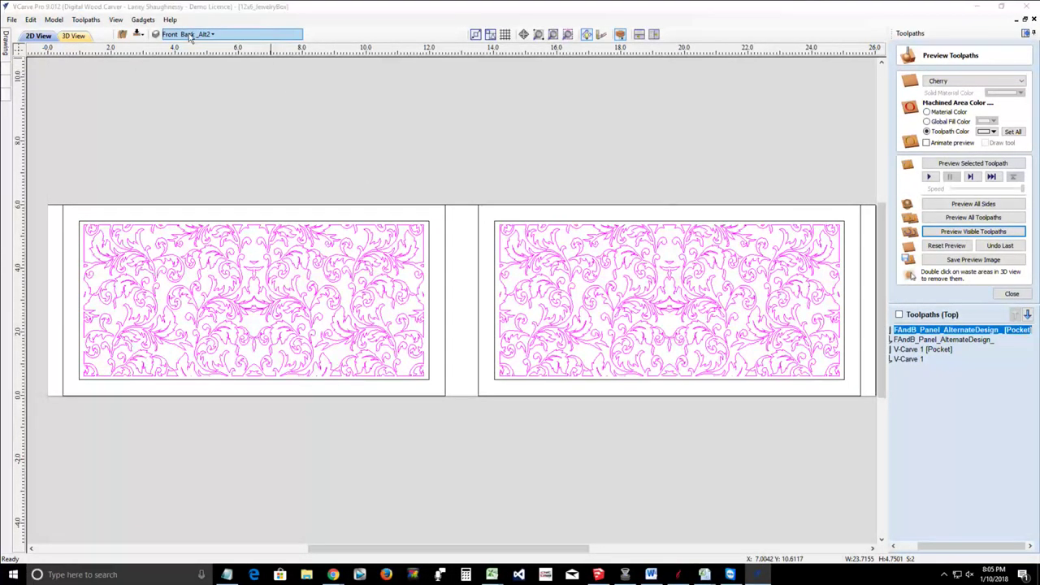
# Step: Hide Front & Back _Alt2, then show Front & Back Panels and make it active
pyautogui.click(188, 34)
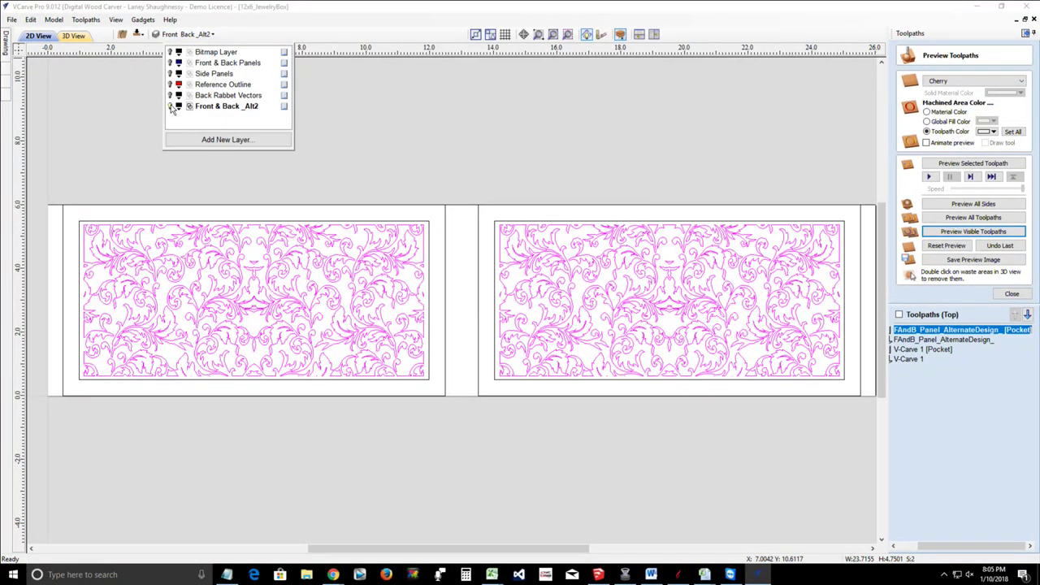
pyautogui.click(171, 108)
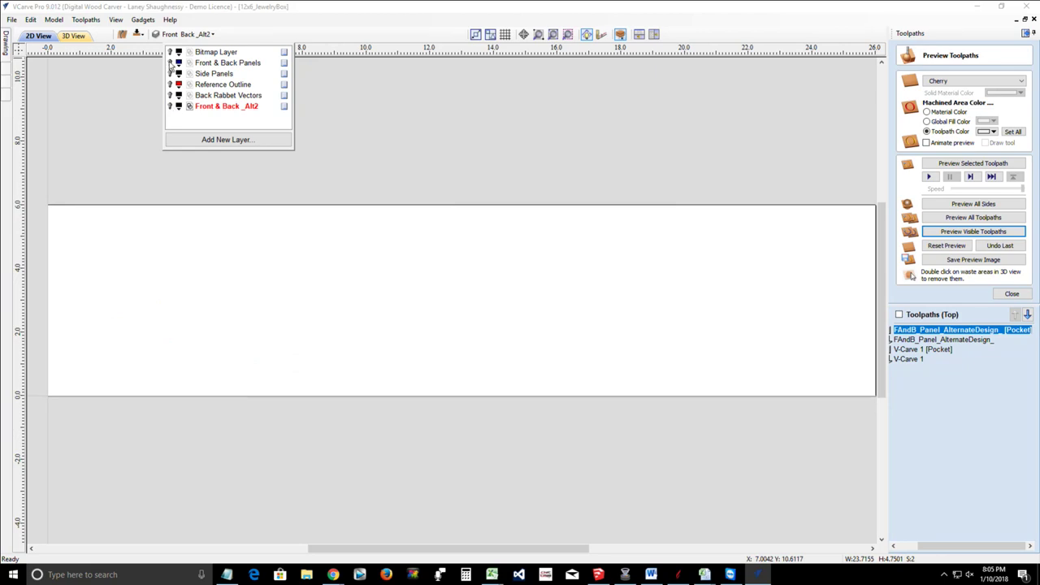
pyautogui.click(170, 63)
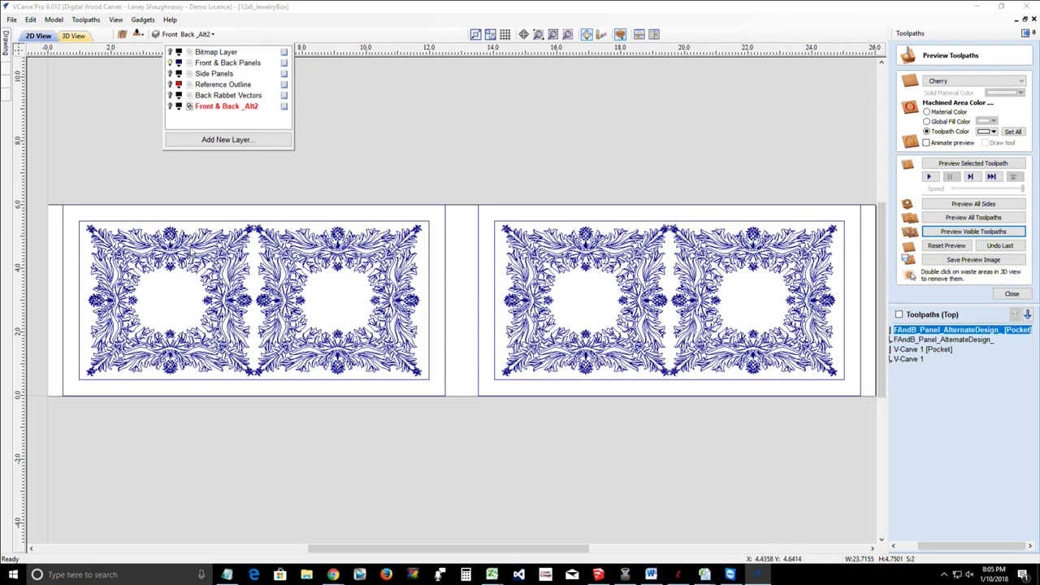
pyautogui.scroll(2, 254, 279)
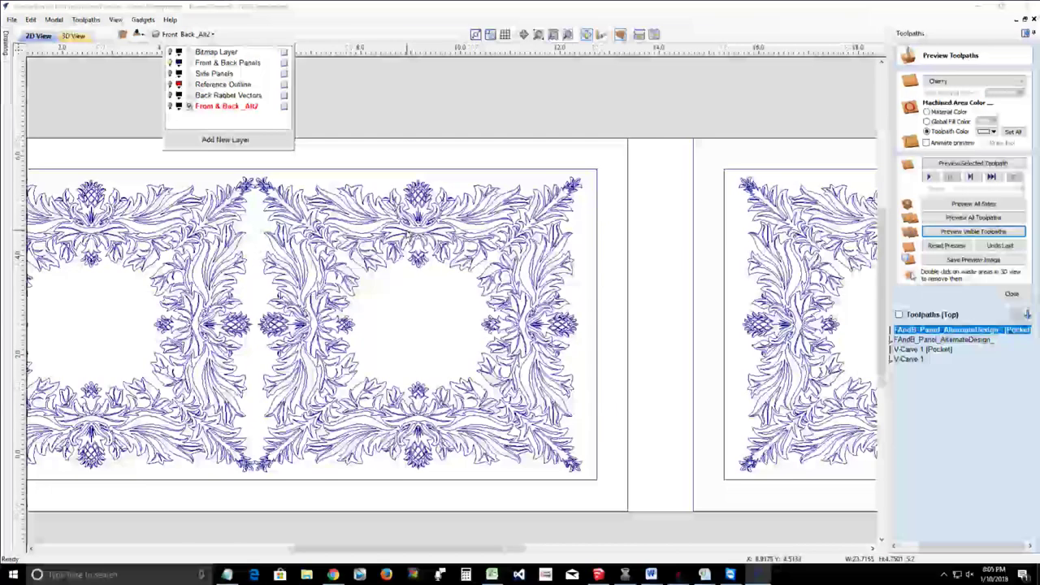
pyautogui.scroll(-2, 455, 325)
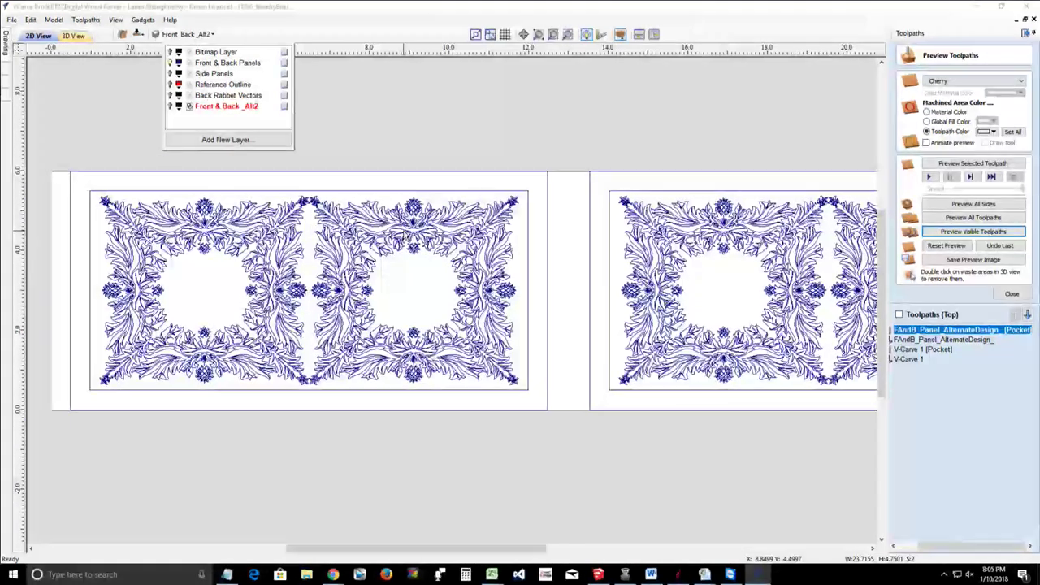
pyautogui.click(214, 64)
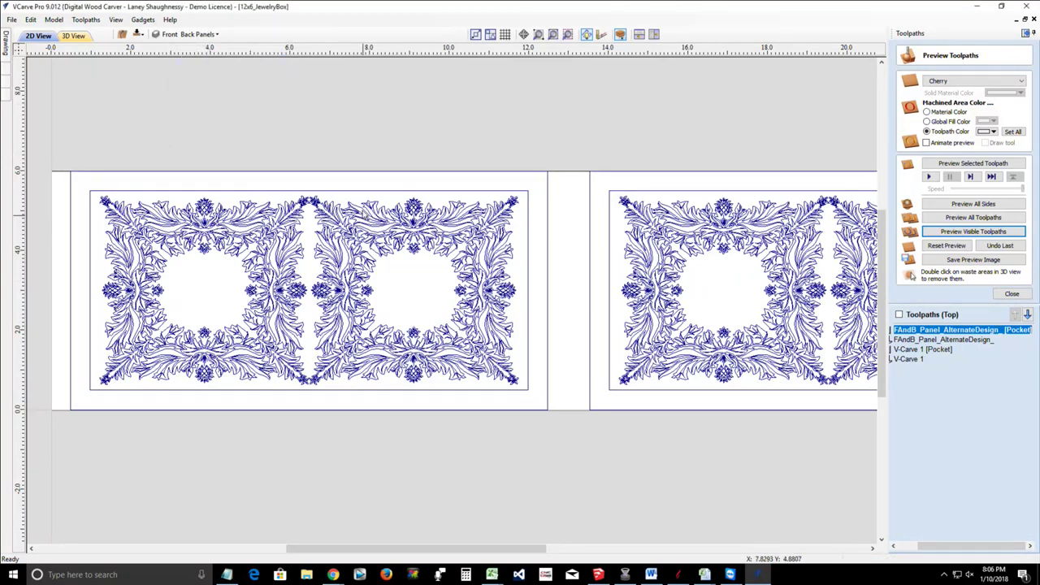
# Step: Select the frame vectors of both panels, including the outline rectangle
pyautogui.click(358, 225)
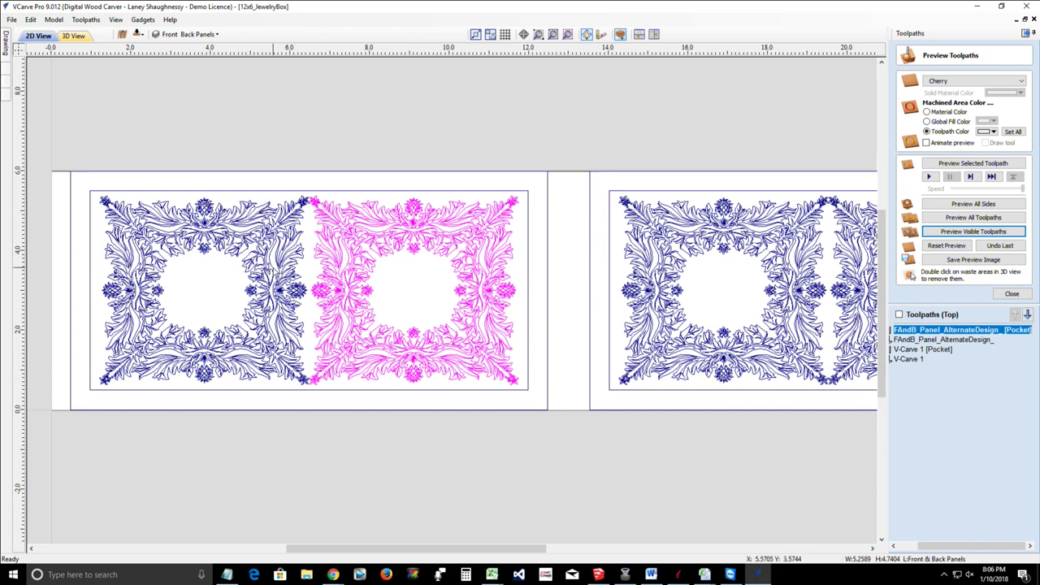
pyautogui.keyDown('shift'); pyautogui.click(273, 264); pyautogui.keyUp('shift')
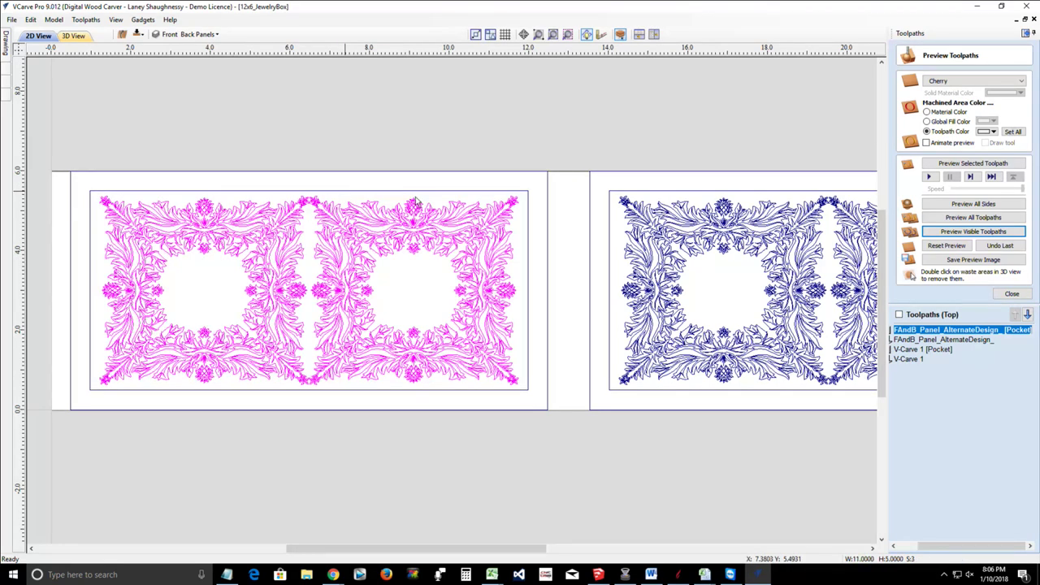
pyautogui.keyDown('shift'); pyautogui.click(624, 198); pyautogui.keyUp('shift')
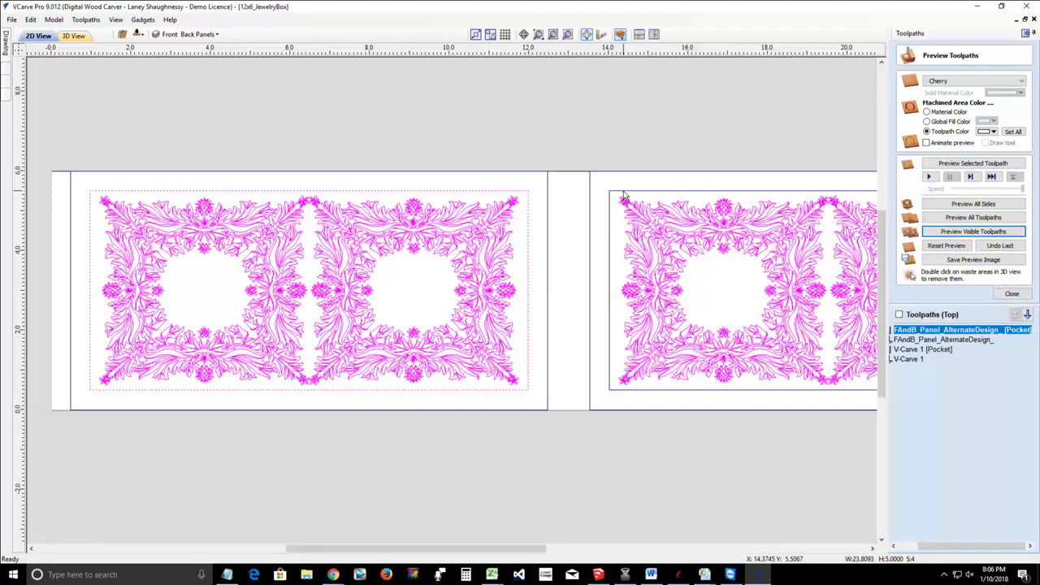
pyautogui.keyDown('shift'); pyautogui.click(624, 198); pyautogui.keyUp('shift')
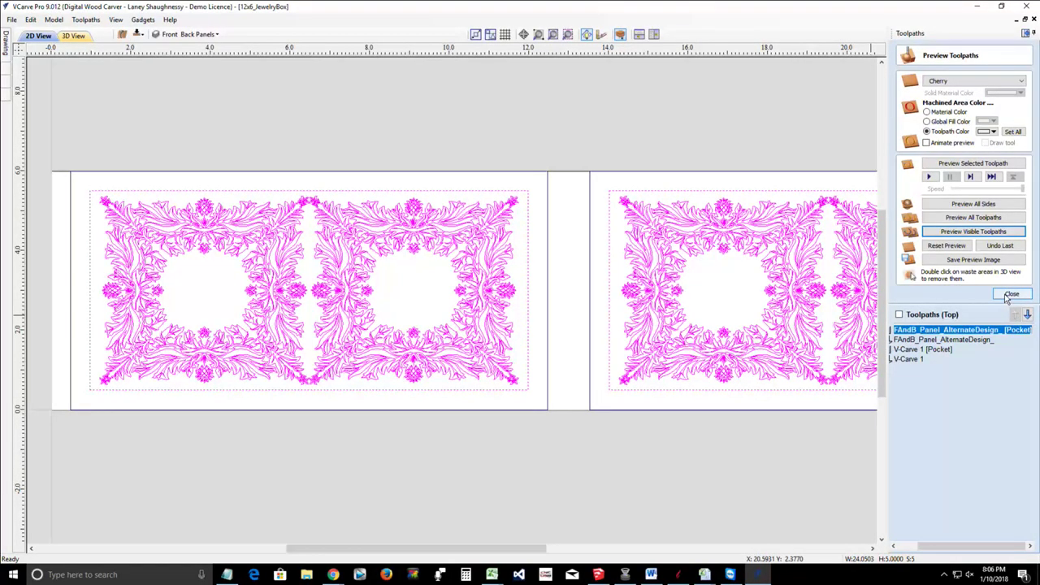
# Step: Set V-Carve 1's flat depth to 0.125 and add the right panel design
pyautogui.doubleClick(912, 348)
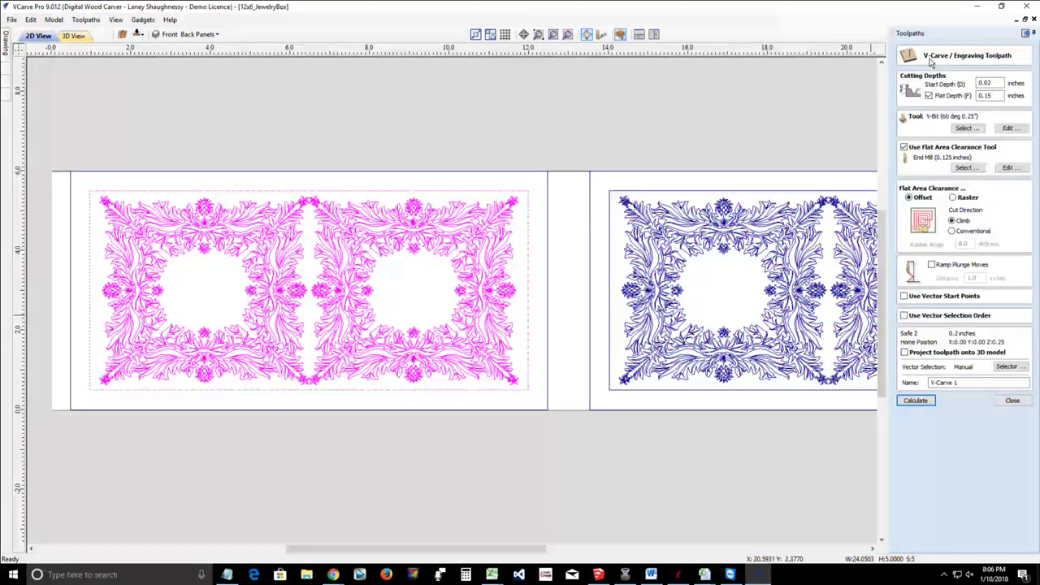
pyautogui.doubleClick(999, 96)
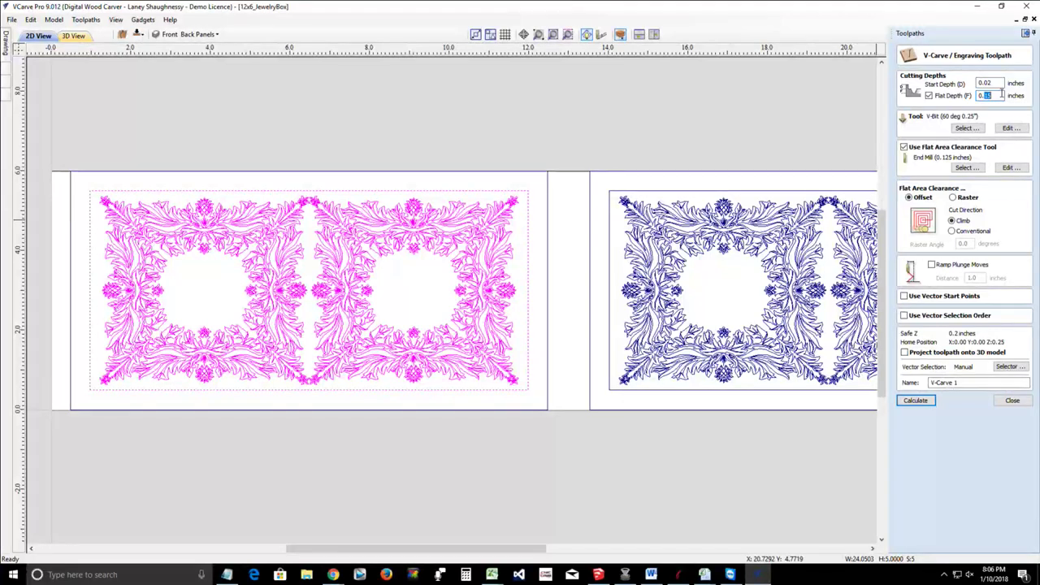
pyautogui.write('0.125')
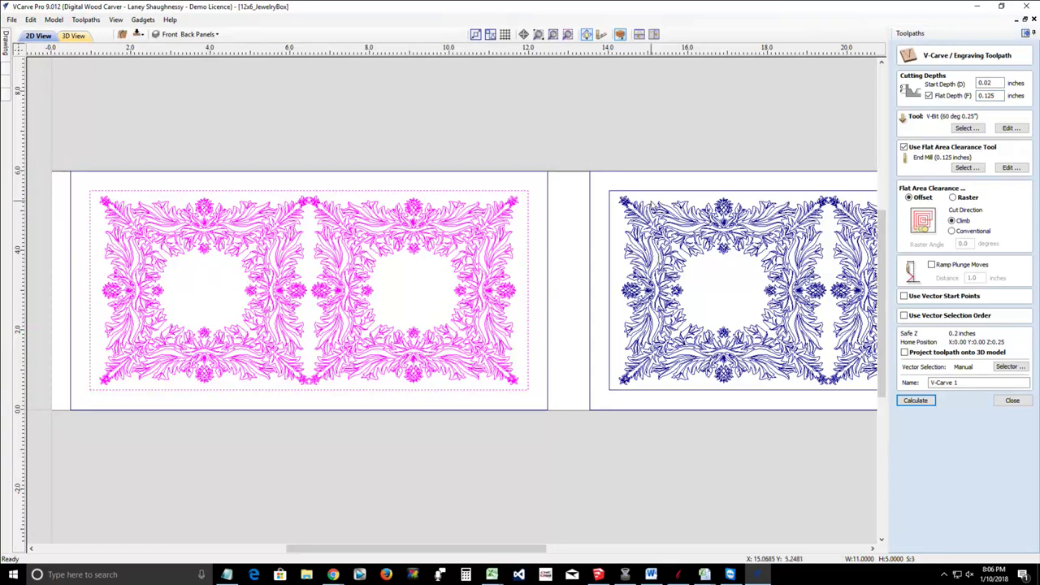
pyautogui.keyDown('shift'); pyautogui.click(645, 193); pyautogui.keyUp('shift')
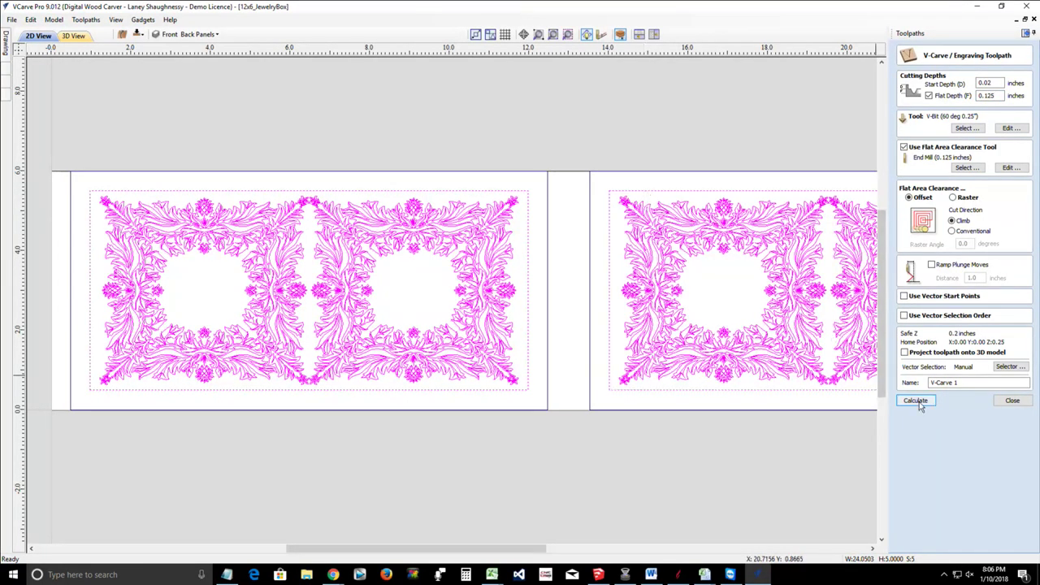
# Step: Rename the toolpath FAndB_V1_Panel and recalculate it
pyautogui.click(964, 382)
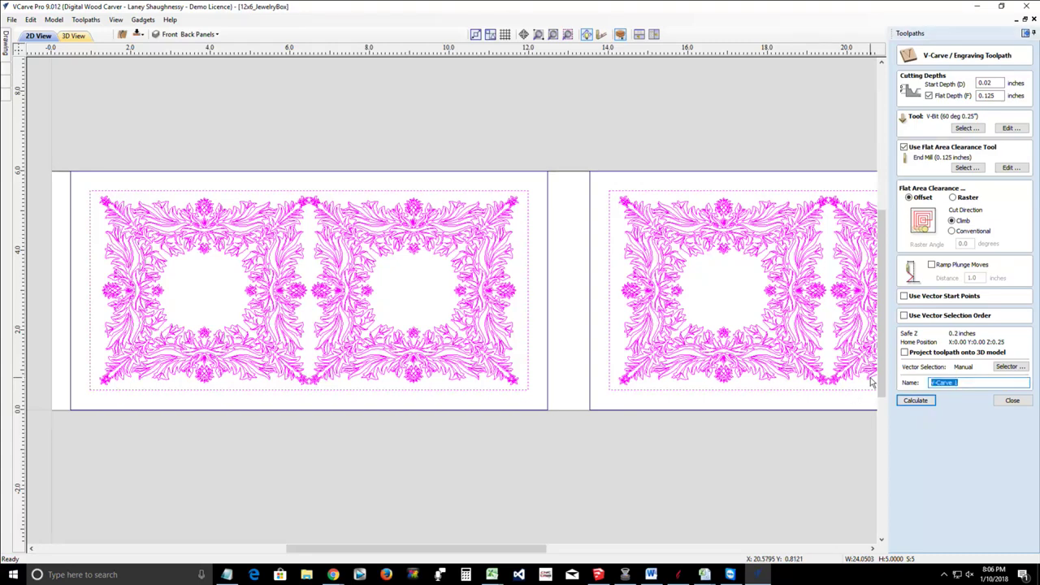
pyautogui.write('FAndB_V1_Panel')
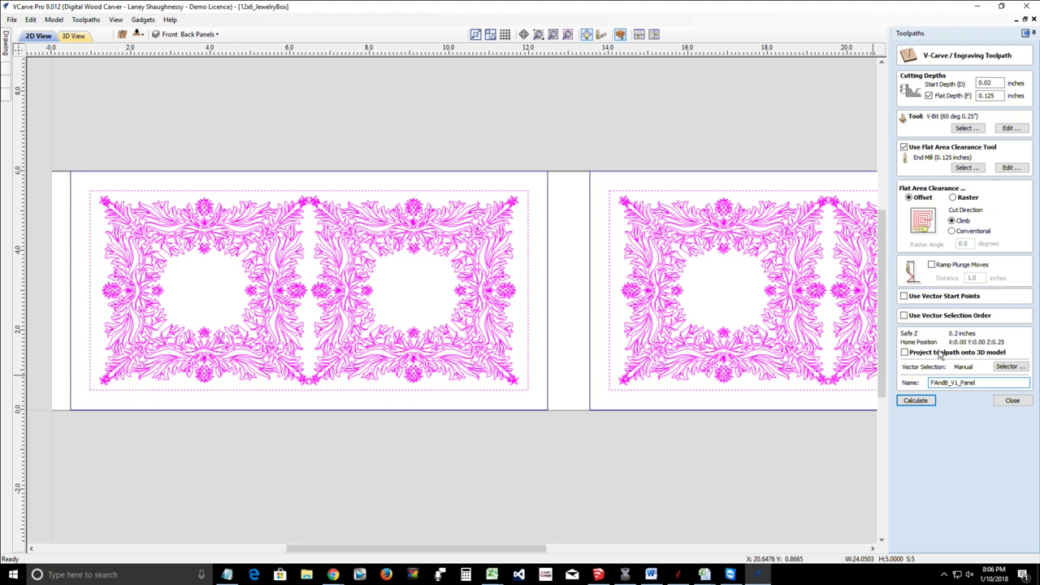
pyautogui.click(915, 401)
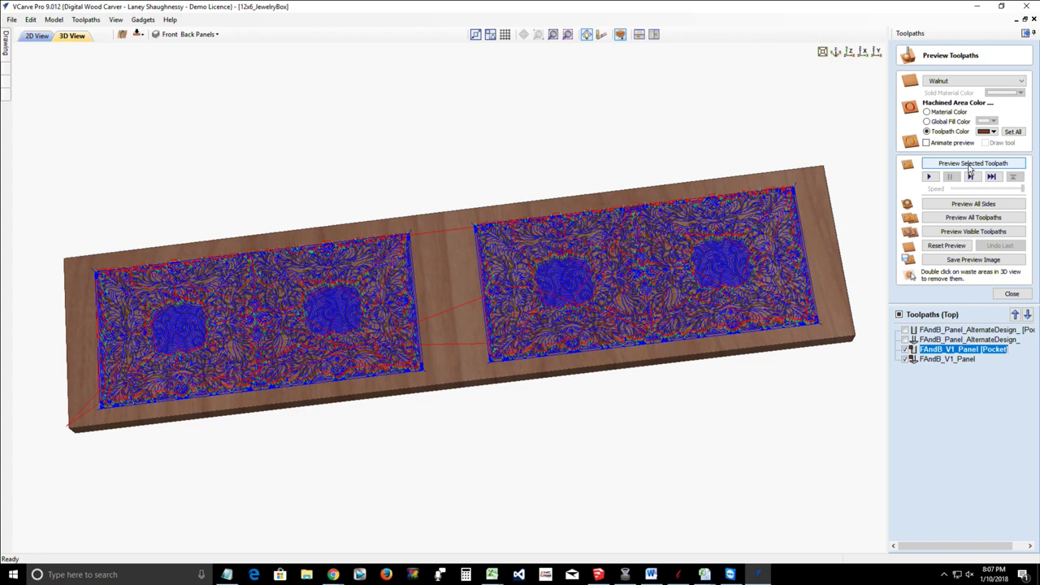
# Step: Reset the preview, choose walnut2 as material, and re-simulate the visible toolpaths
pyautogui.click(949, 247)
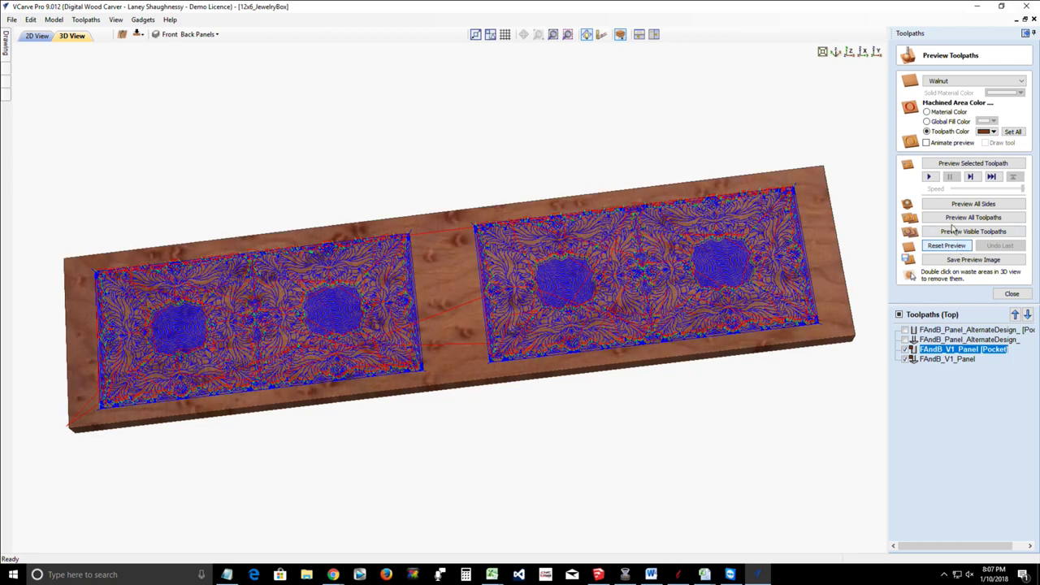
pyautogui.click(948, 83)
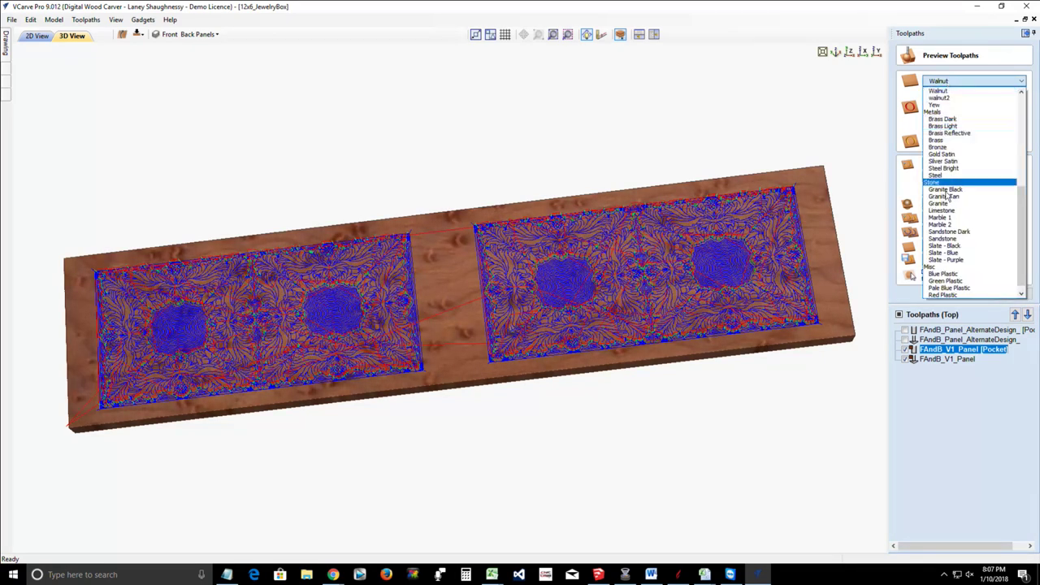
pyautogui.click(945, 103)
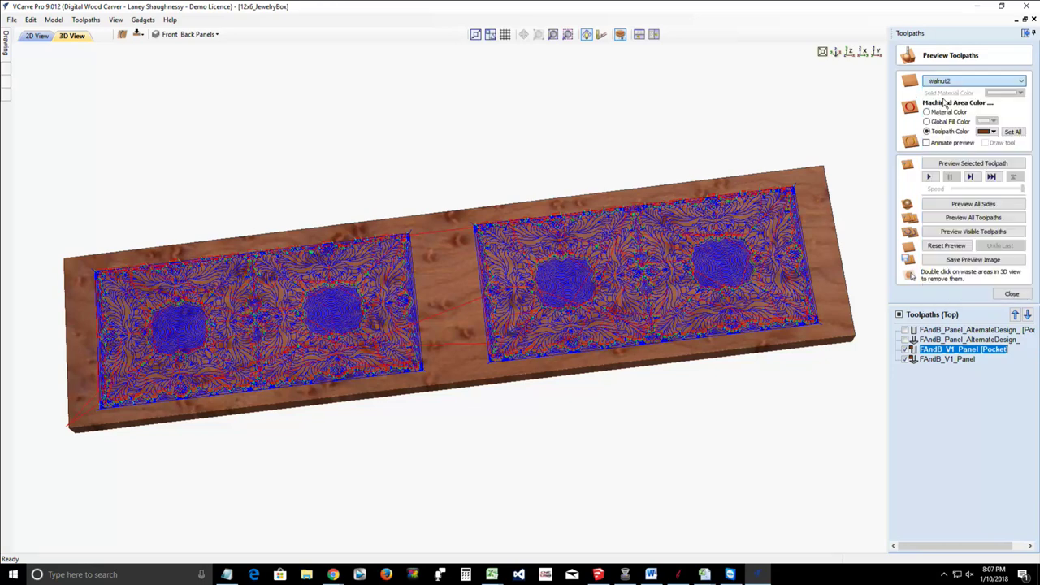
pyautogui.click(947, 246)
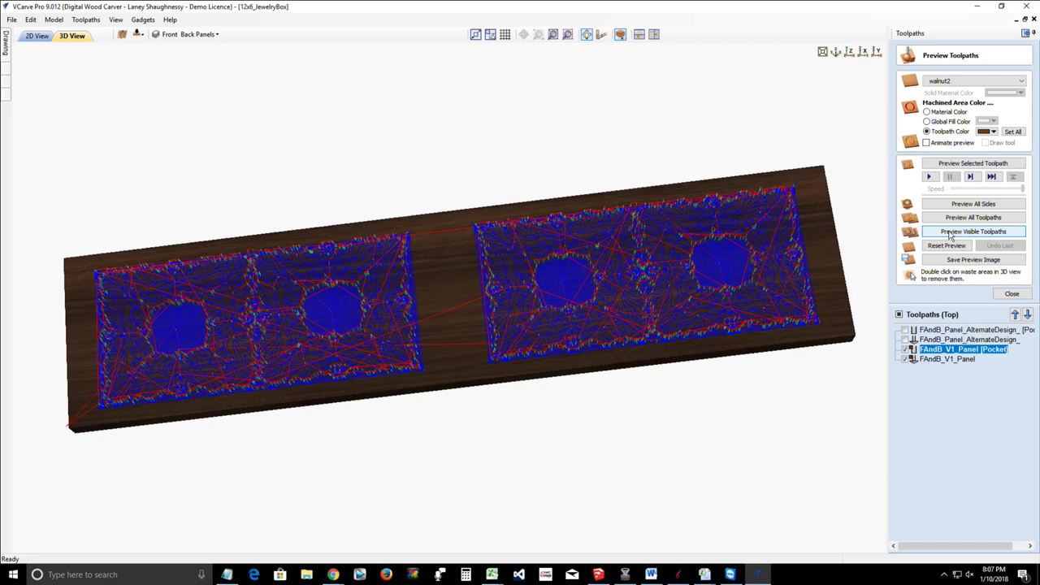
pyautogui.click(950, 231)
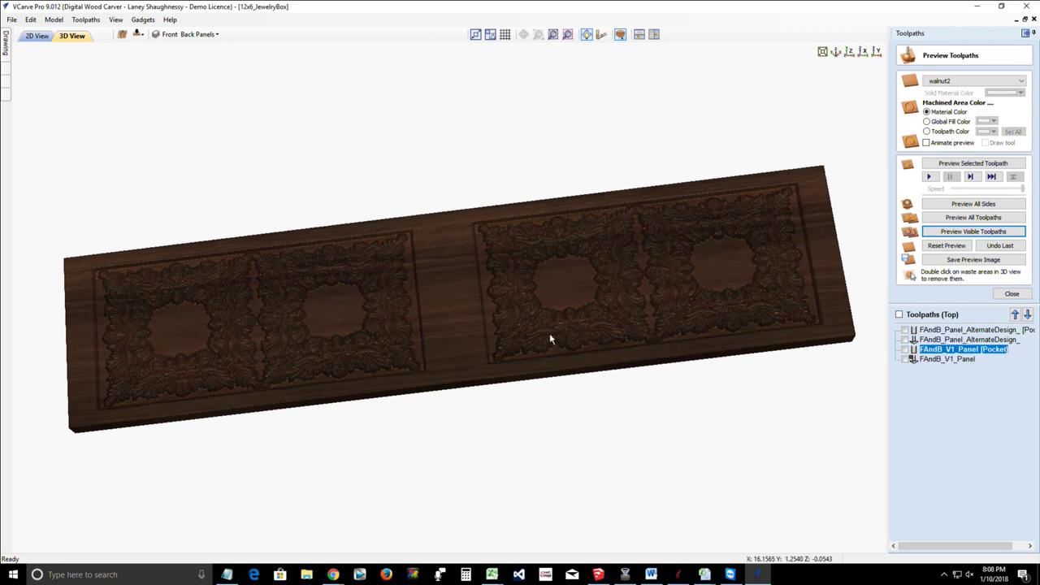
# Step: Change the preview material from walnut2 to Cherry
pyautogui.scroll(5, 550, 339)
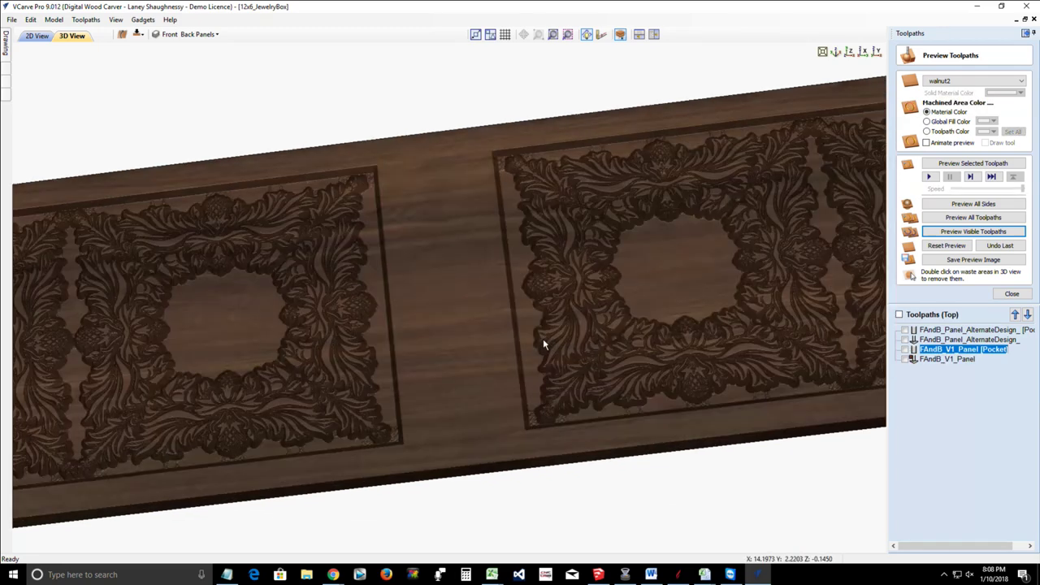
pyautogui.scroll(2, 543, 341)
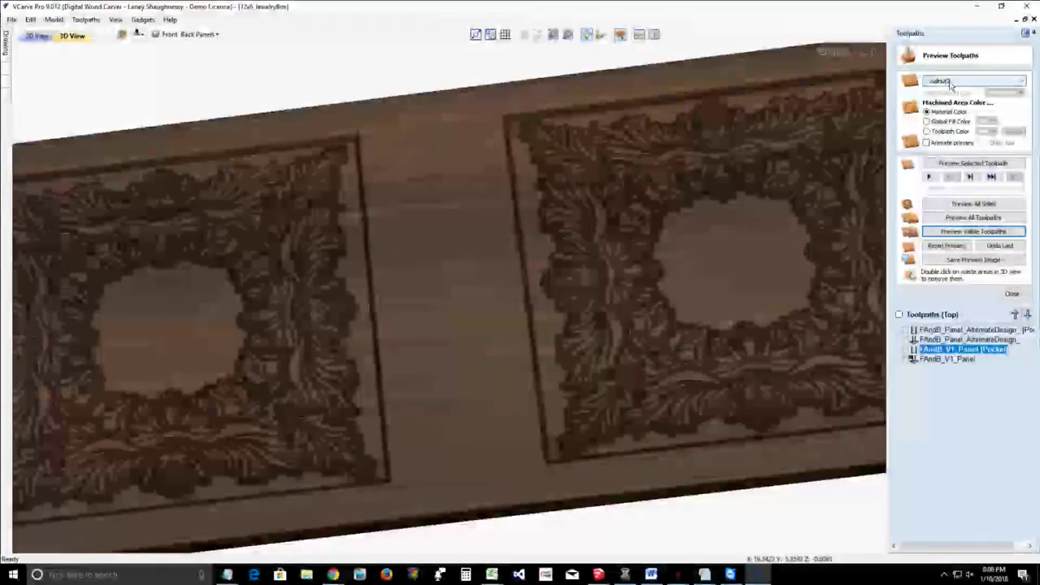
pyautogui.click(974, 82)
pyautogui.scroll(3, 935, 126)
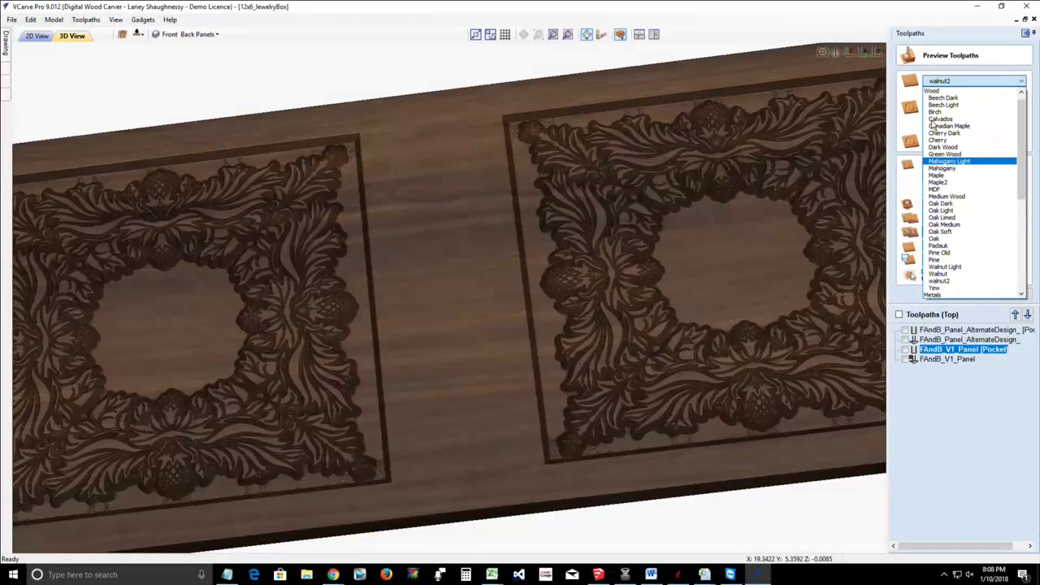
pyautogui.scroll(1, 934, 126)
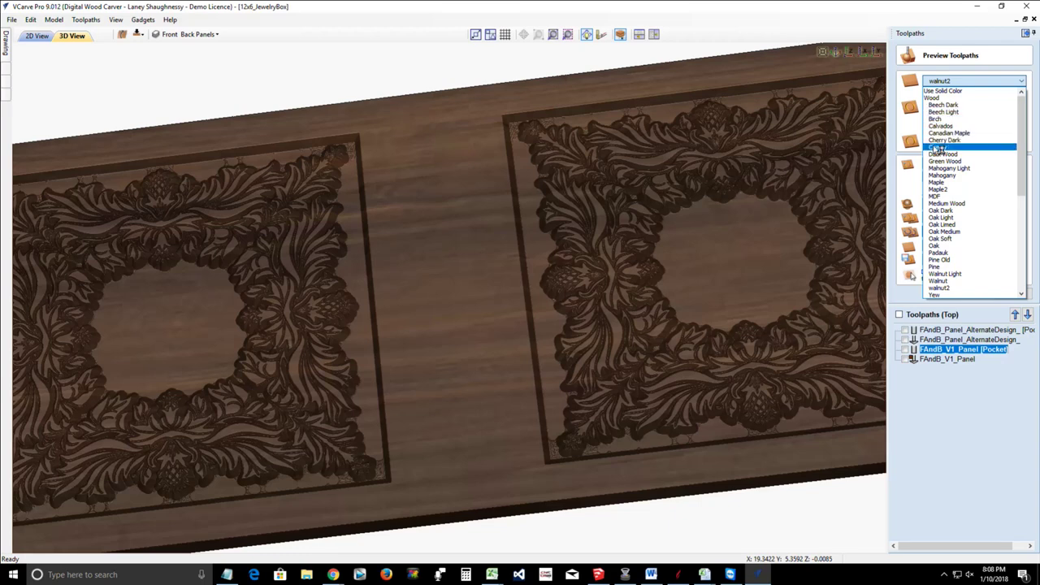
pyautogui.click(938, 148)
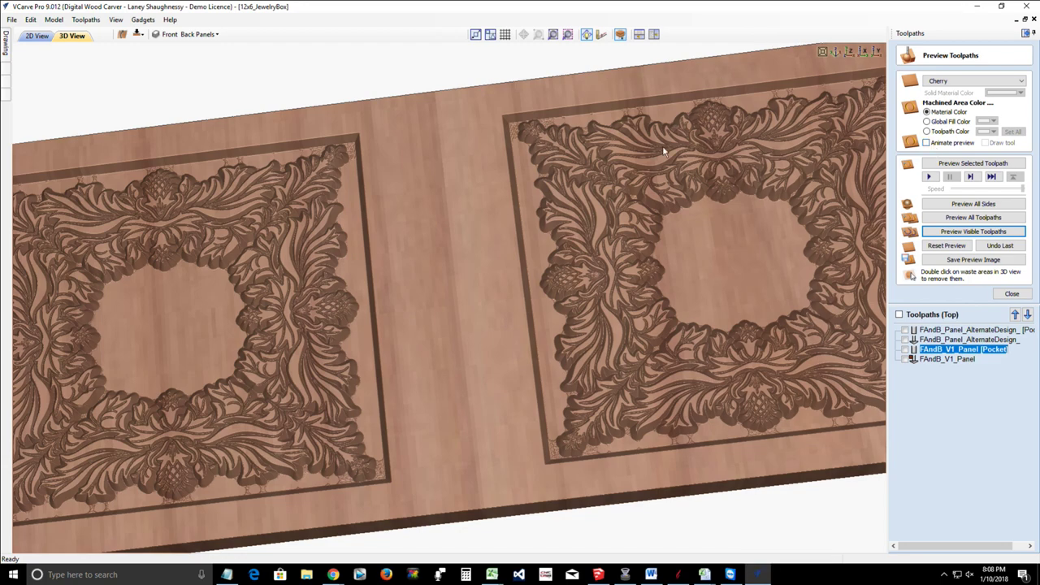
# Step: Tilt and zoom the 3D view to inspect the four carved acanthus frames
pyautogui.moveTo(553, 299); pyautogui.dragTo(540, 307)
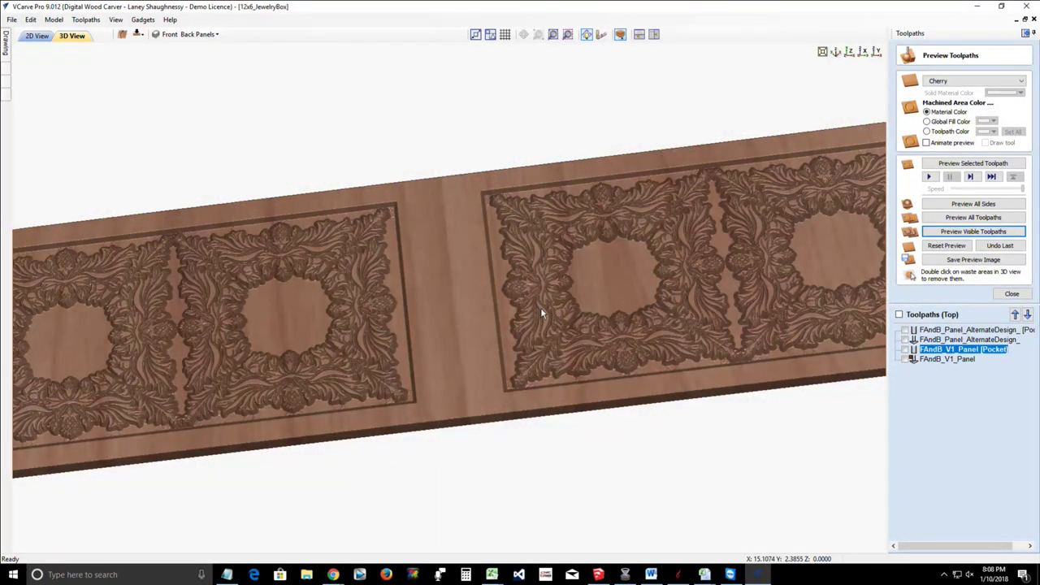
pyautogui.scroll(4, 540, 307)
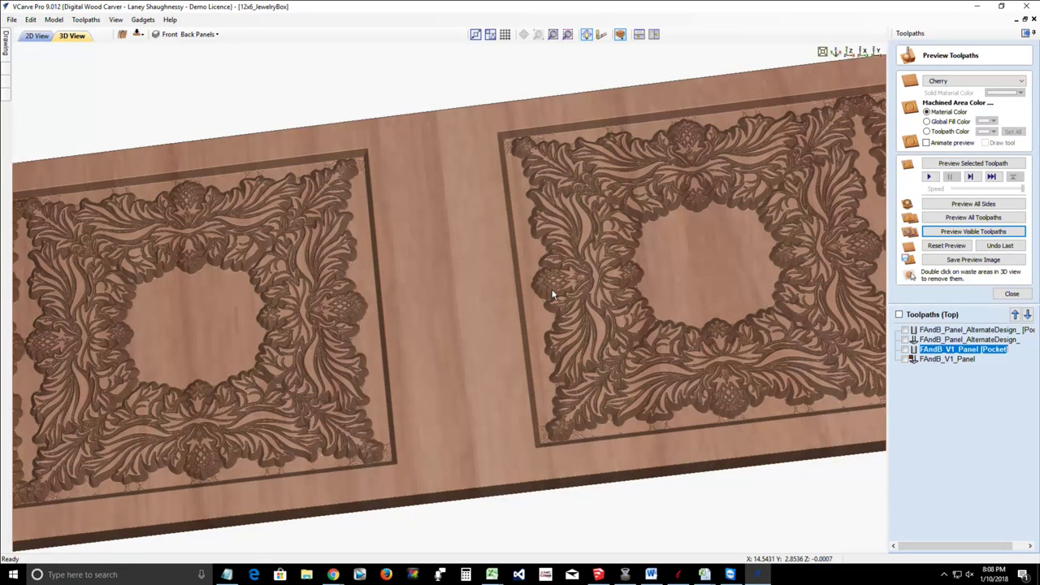
pyautogui.scroll(-3, 627, 307)
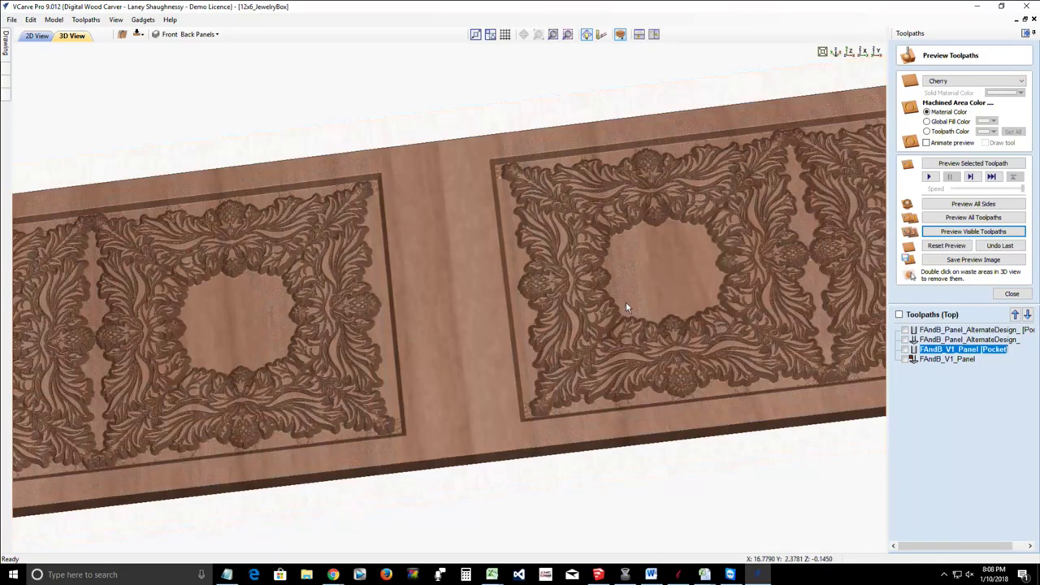
pyautogui.scroll(3, 625, 307)
pyautogui.scroll(-5, 626, 307)
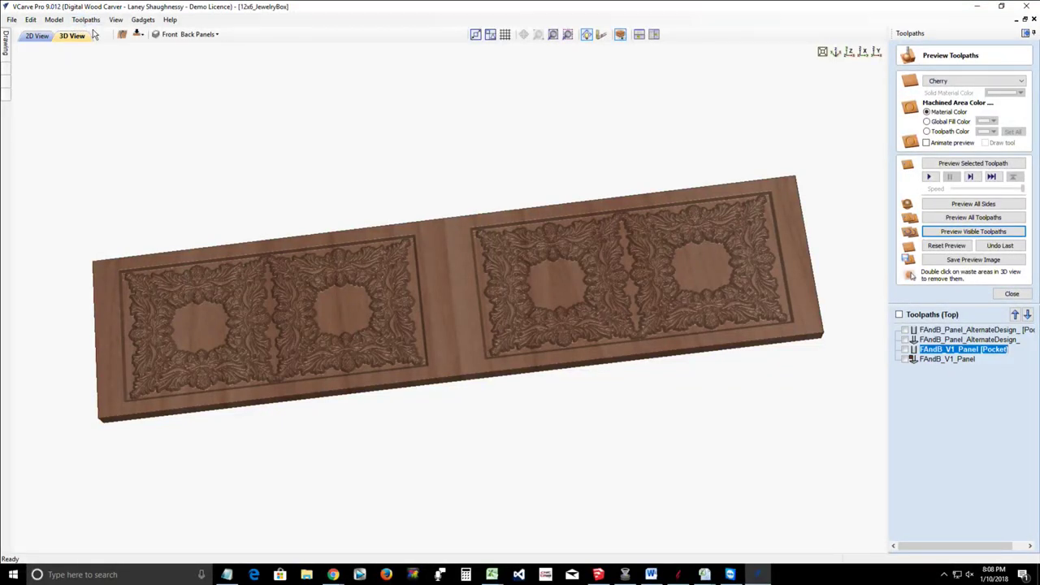
# Step: Return to 2D, hide Front & Back Panels, make Back Rabbet Vectors active, and switch to the bottom side
pyautogui.click(37, 36)
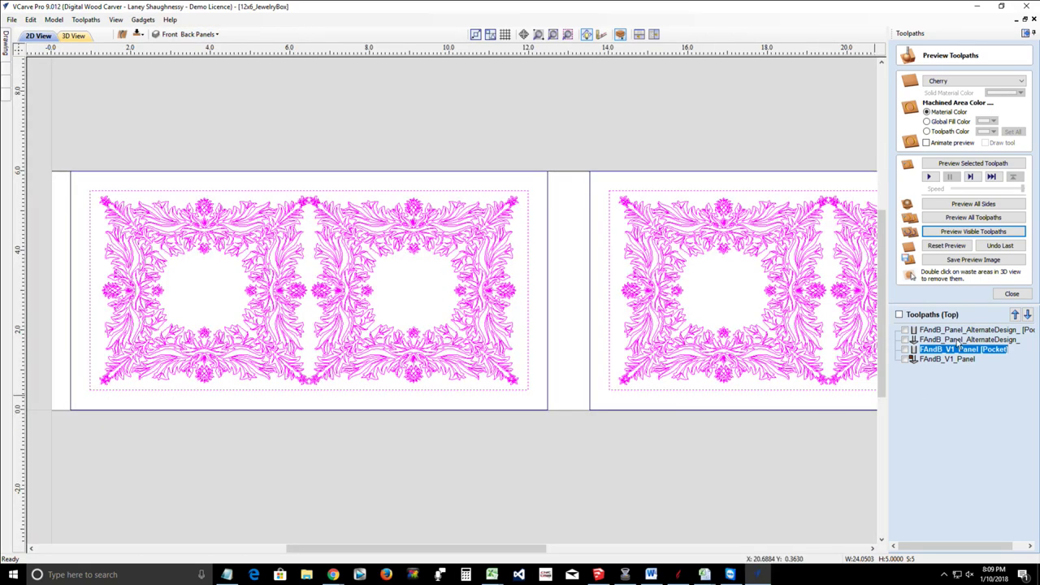
pyautogui.click(172, 35)
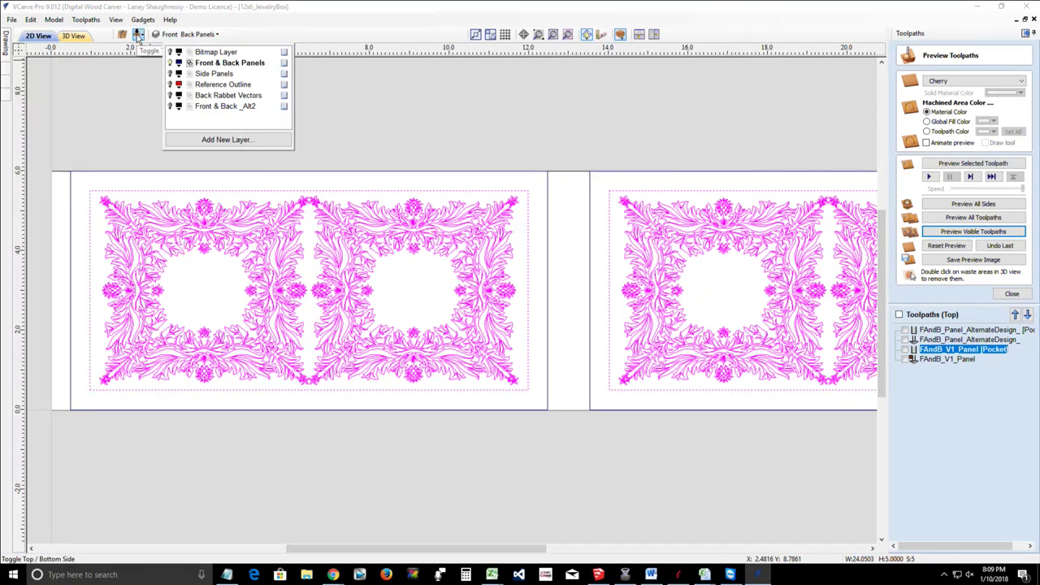
pyautogui.click(170, 63)
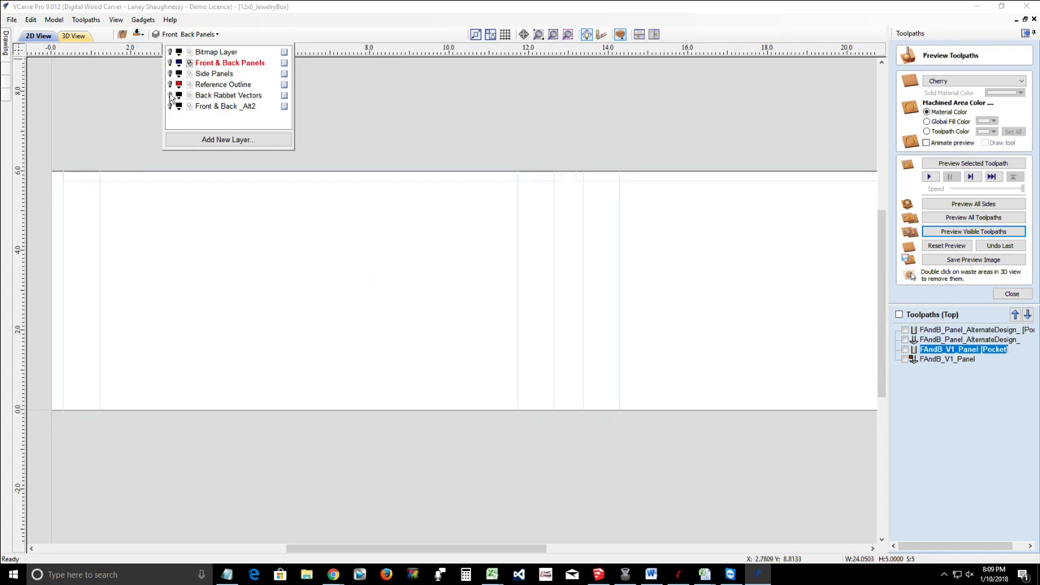
pyautogui.click(211, 95)
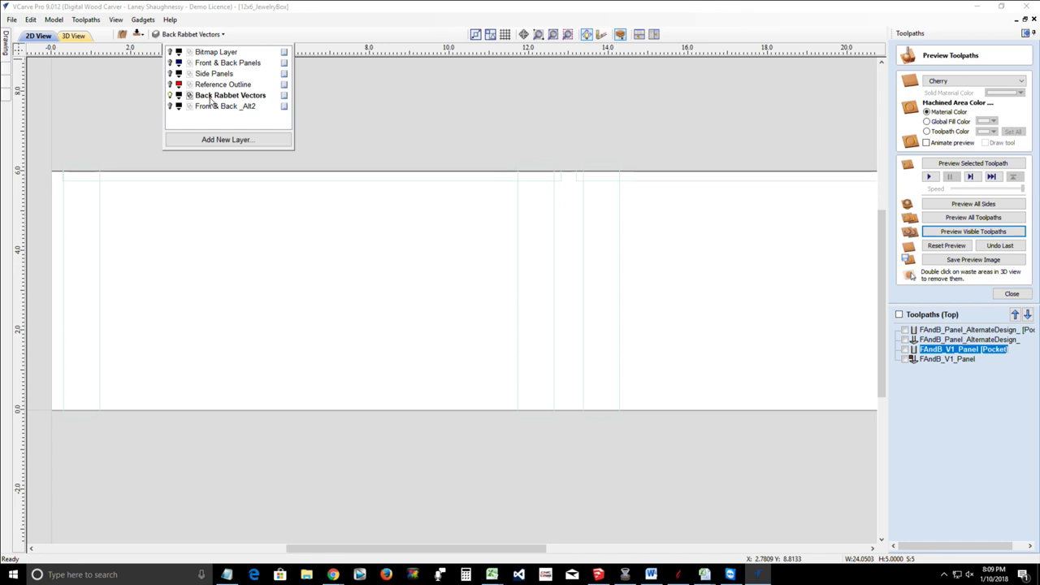
pyautogui.click(138, 36)
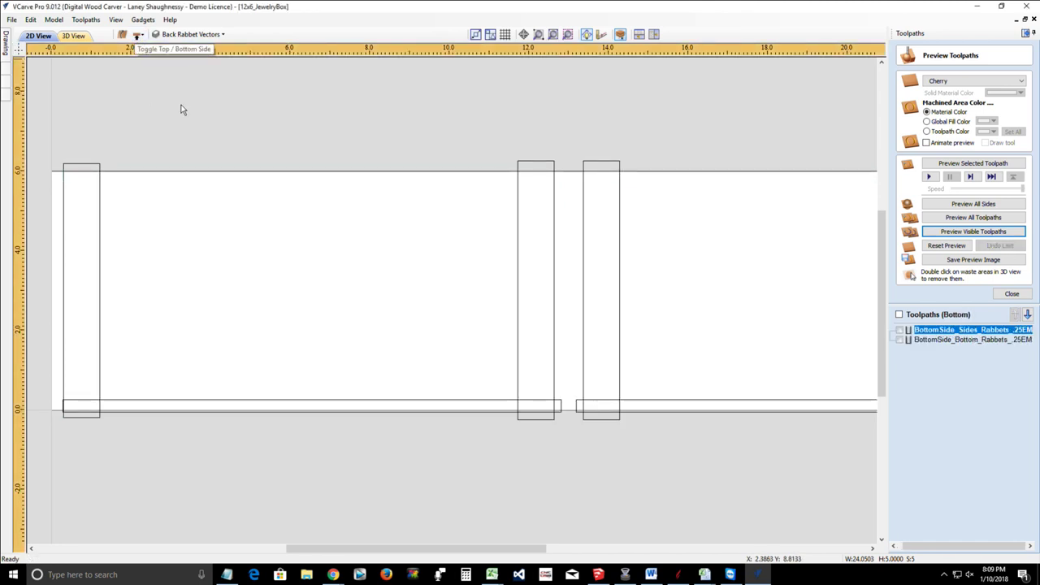
# Step: Select the left, middle and right rabbet rectangles, then clear the selection
pyautogui.scroll(-3, 298, 349)
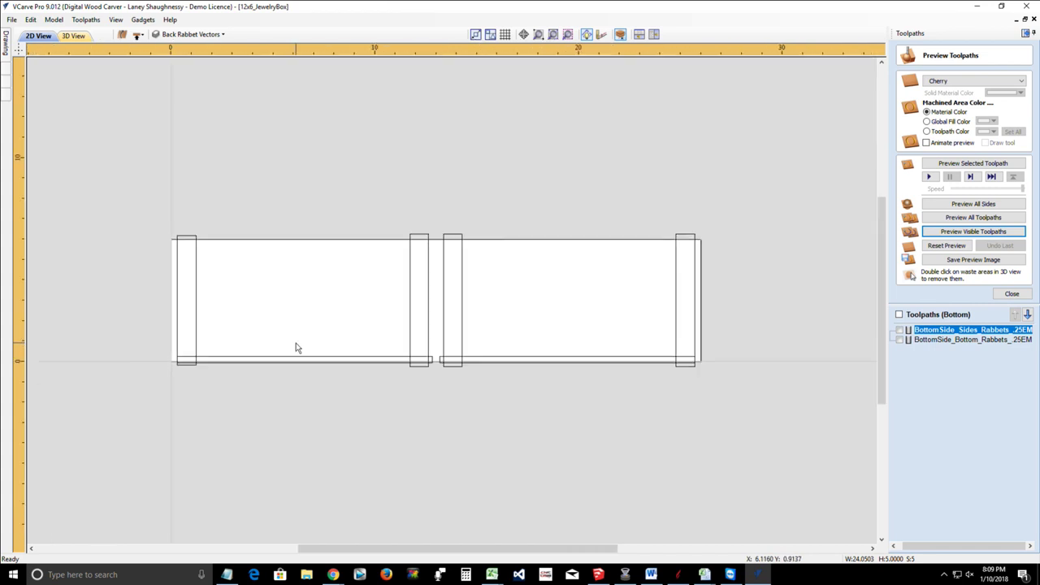
pyautogui.scroll(3, 227, 351)
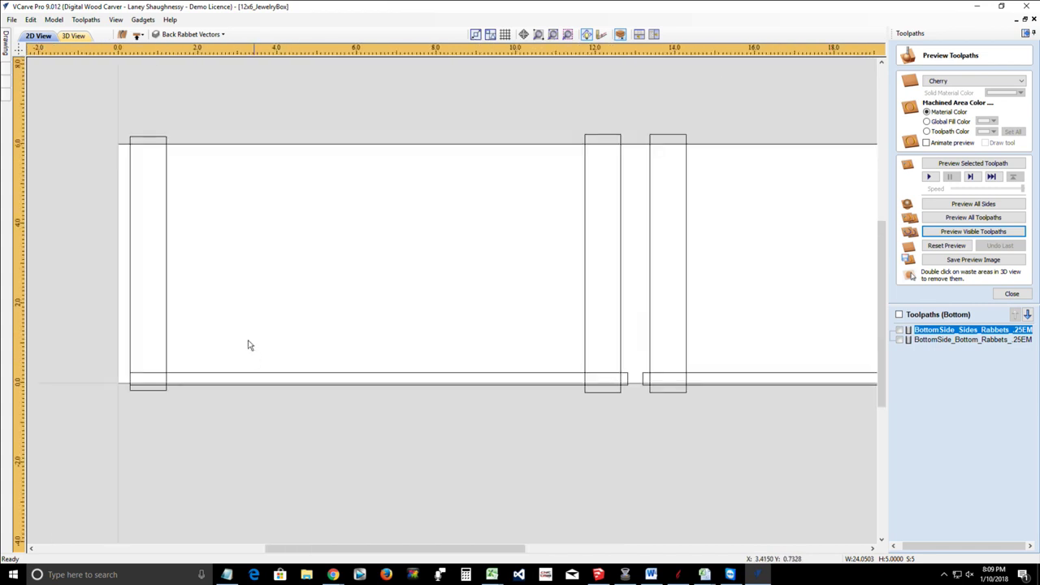
pyautogui.click(166, 219)
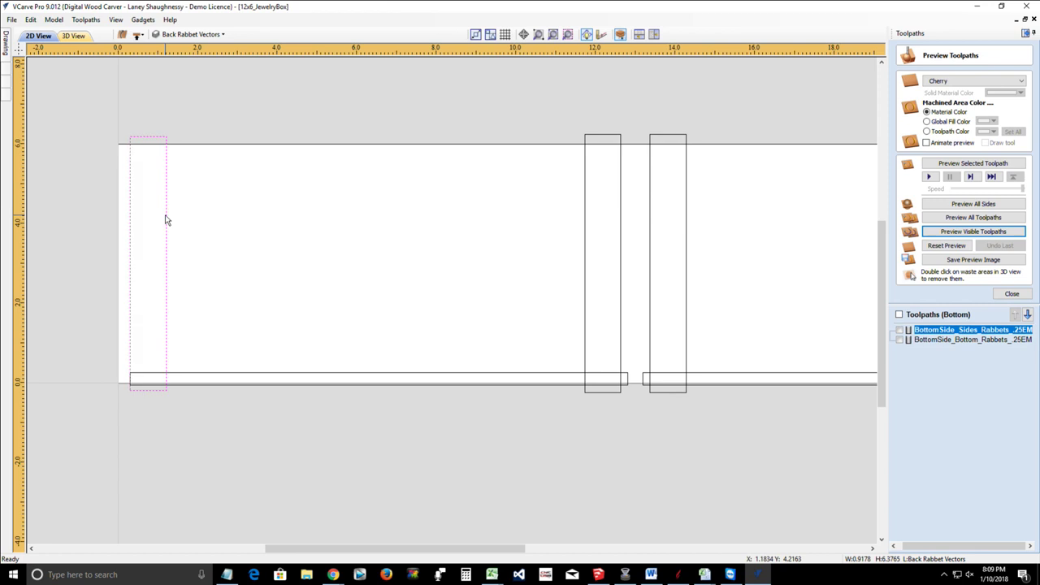
pyautogui.click(587, 250)
pyautogui.click(651, 271)
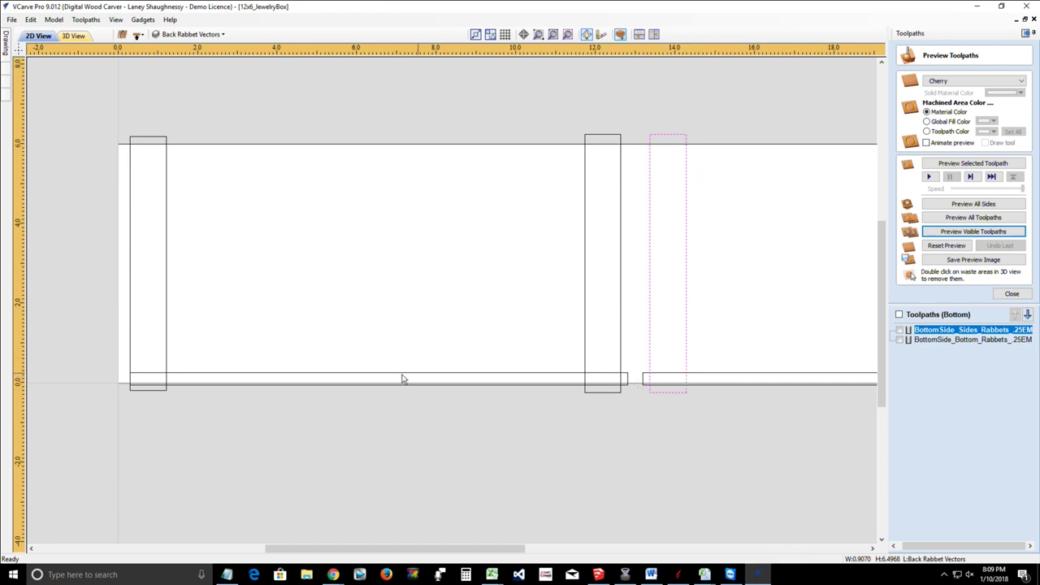
pyautogui.click(330, 381)
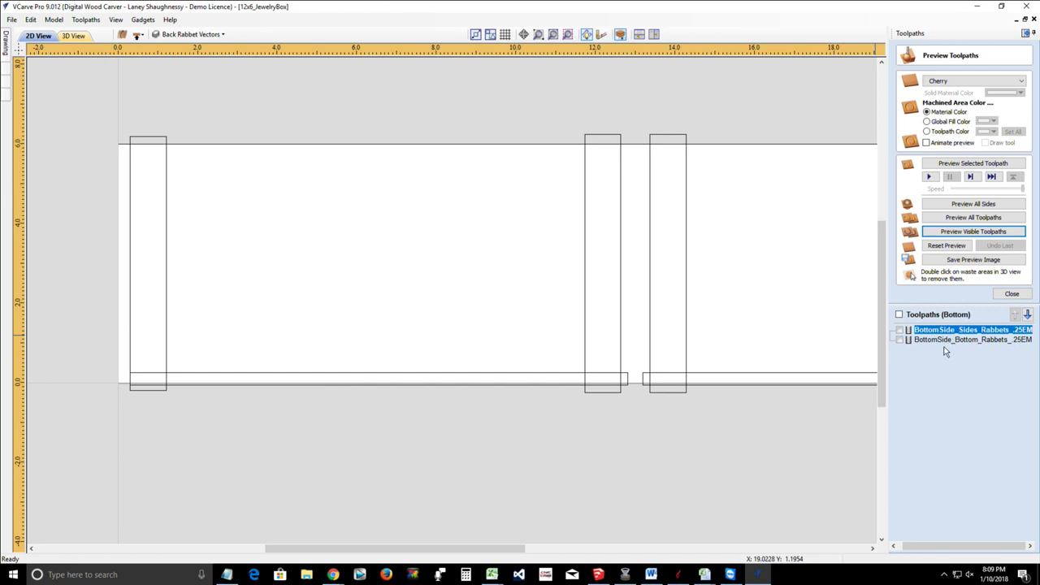
# Step: Show the sides and bottom rabbet toolpaths' vectors, then hide them again
pyautogui.click(899, 330)
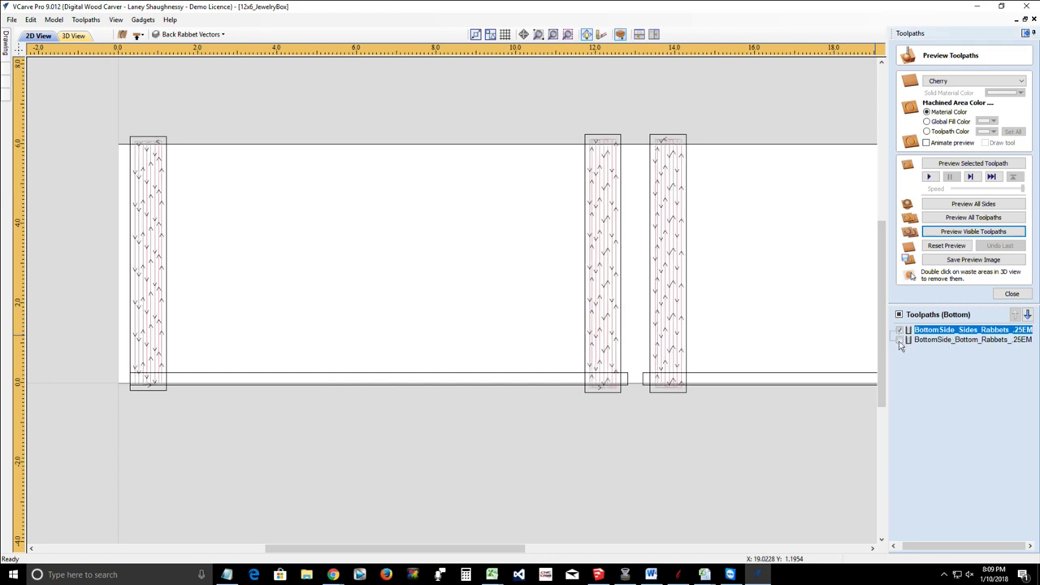
pyautogui.click(900, 340)
pyautogui.click(900, 330)
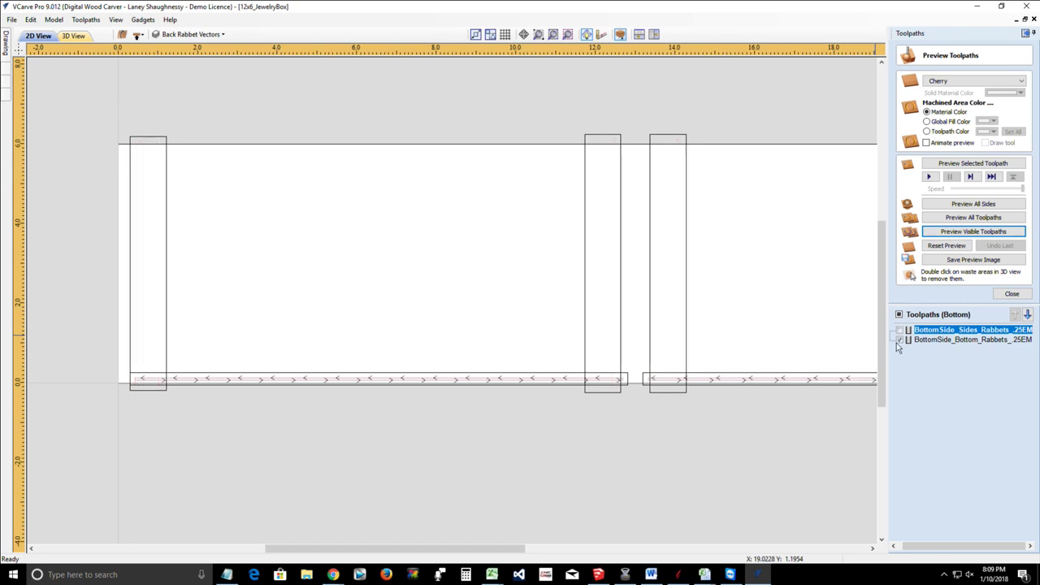
pyautogui.click(898, 340)
# Step: Select the right-hand rabbet rectangles and bring up the drawing tools
pyautogui.click(649, 241)
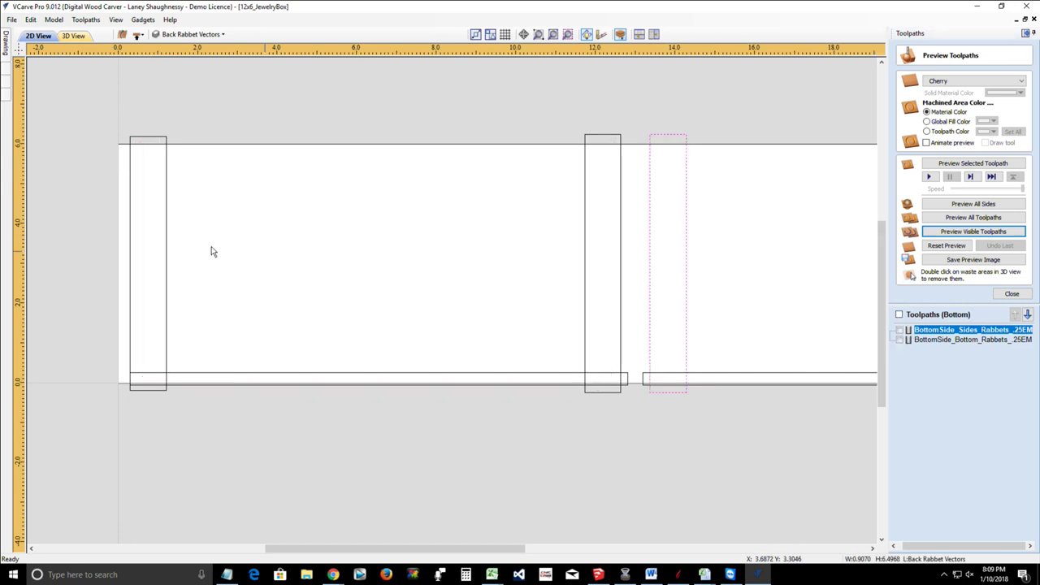
pyautogui.scroll(-3, 146, 252)
pyautogui.scroll(2, 211, 272)
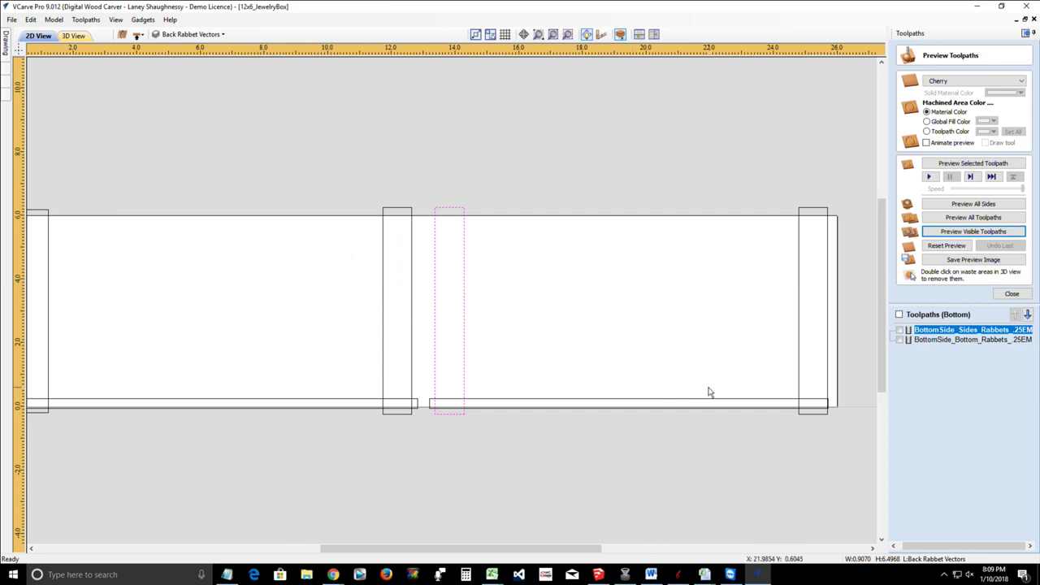
pyautogui.click(829, 377)
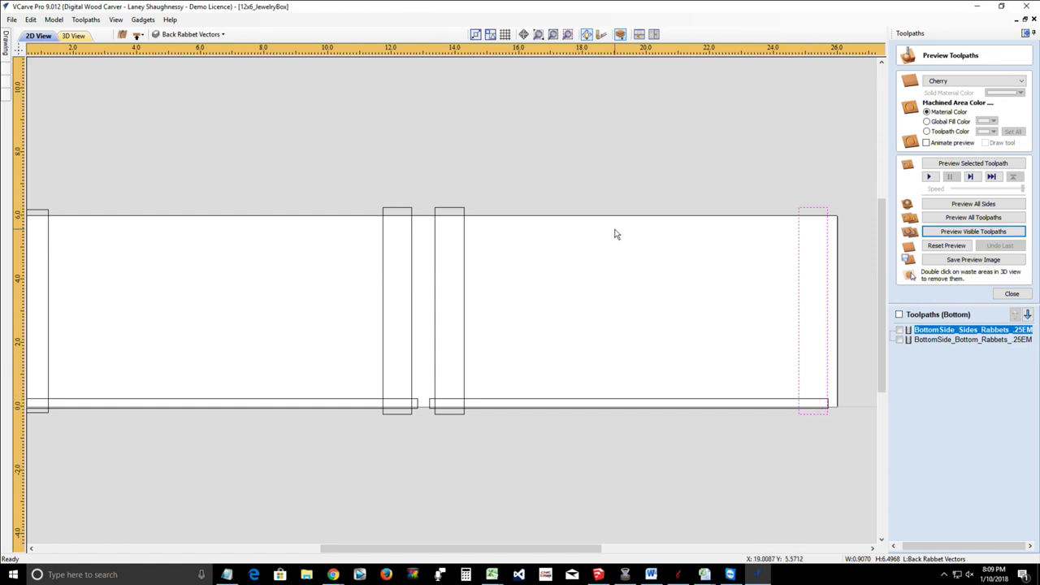
pyautogui.scroll(3, 767, 215)
pyautogui.scroll(-2, 767, 215)
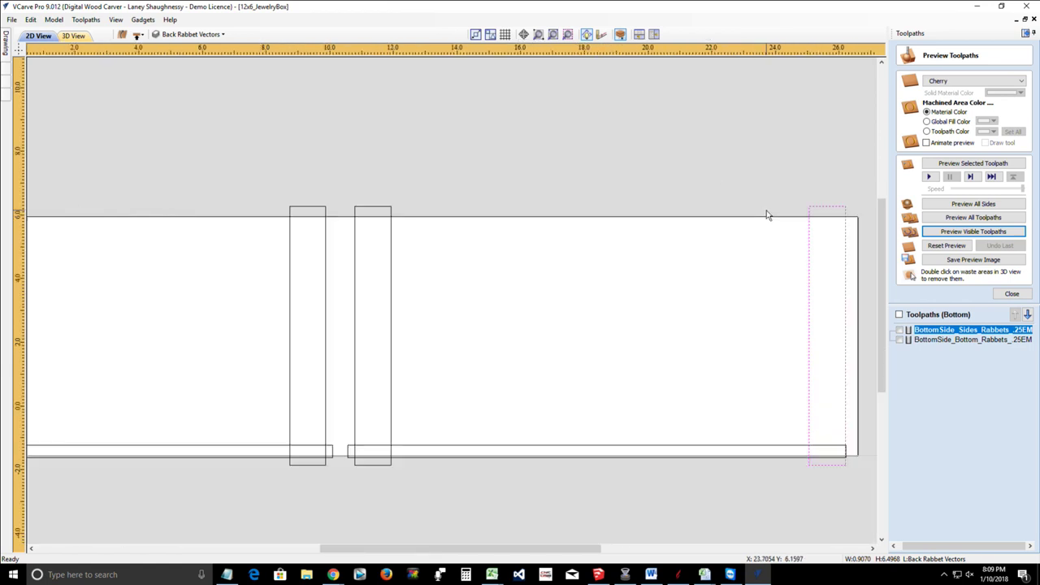
pyautogui.scroll(-3, 767, 216)
pyautogui.scroll(1, 768, 216)
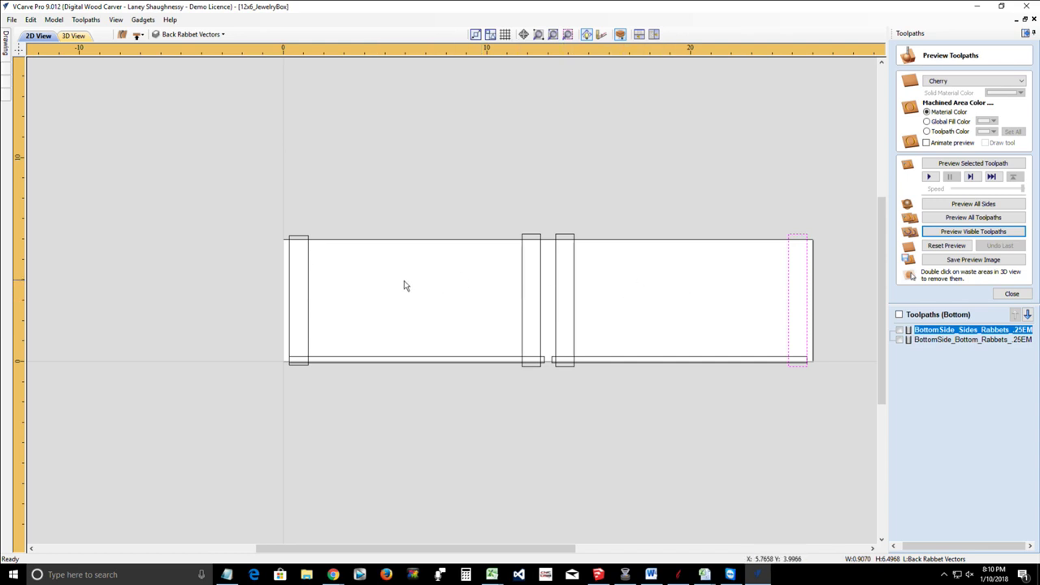
pyautogui.scroll(1, 740, 225)
pyautogui.scroll(-1, 740, 227)
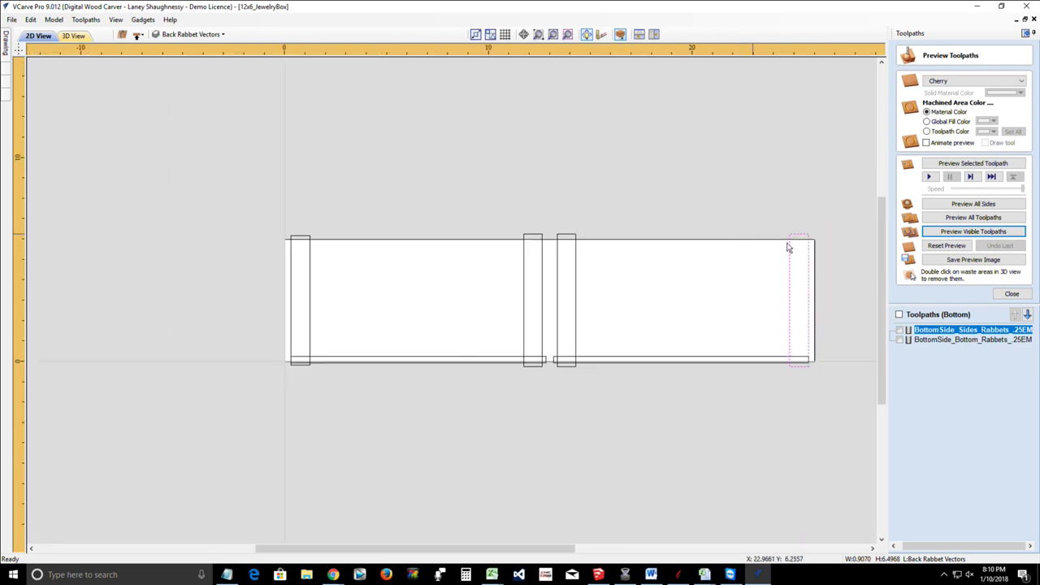
pyautogui.scroll(1, 867, 225)
pyautogui.scroll(1, 434, 197)
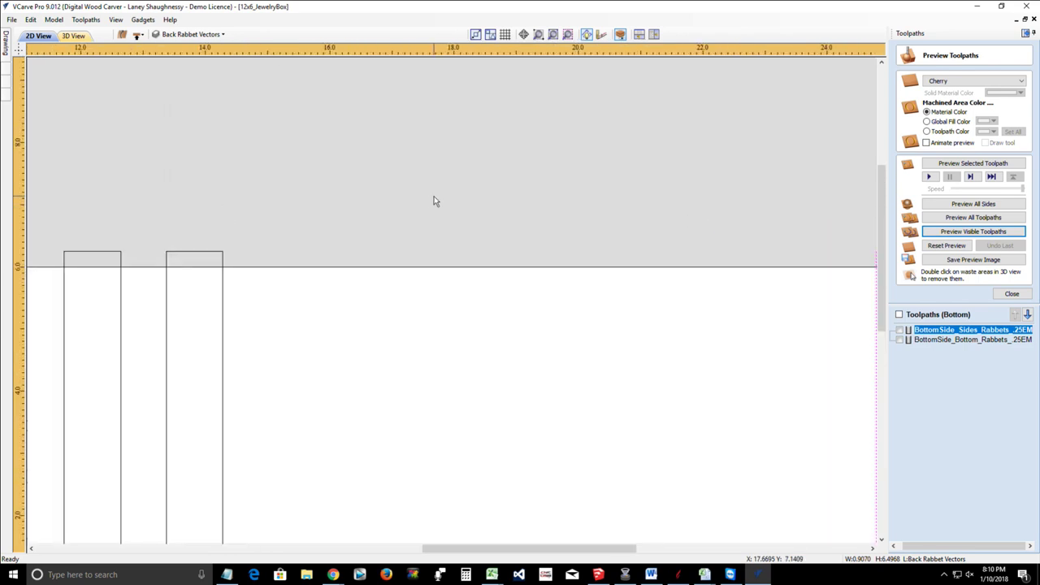
pyautogui.scroll(-1, 434, 198)
pyautogui.scroll(-1, 466, 218)
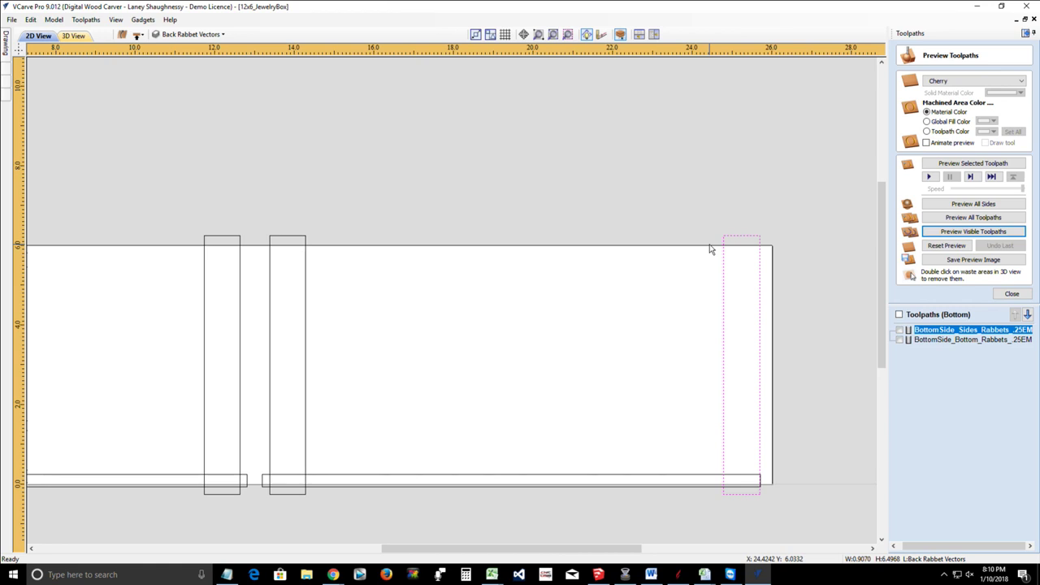
pyautogui.click(6, 42)
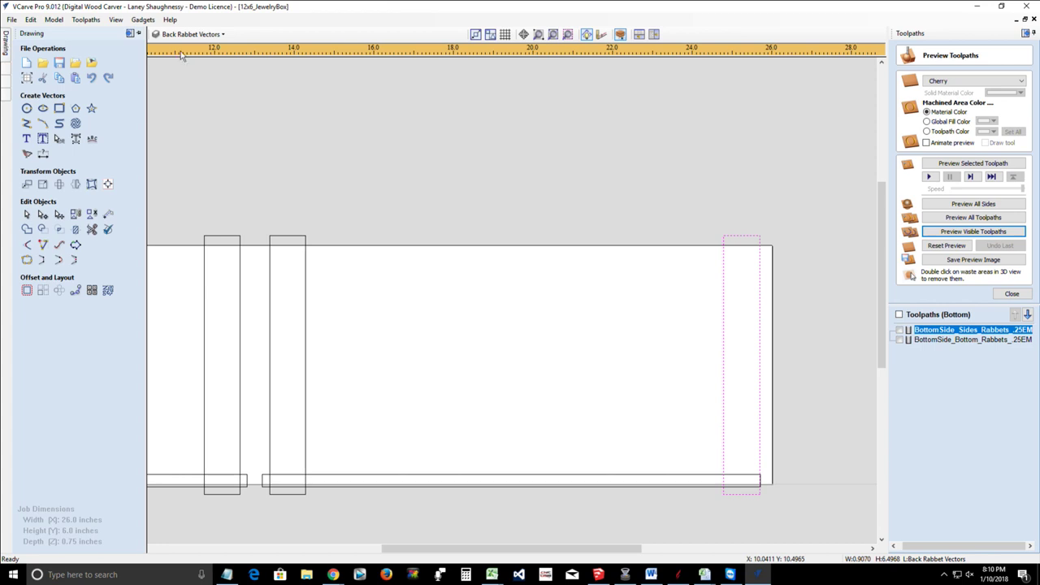
# Step: Widen the canvas and draw a 1 x 0.3 inch rectangle with Draw Rectangle
pyautogui.click(1025, 33)
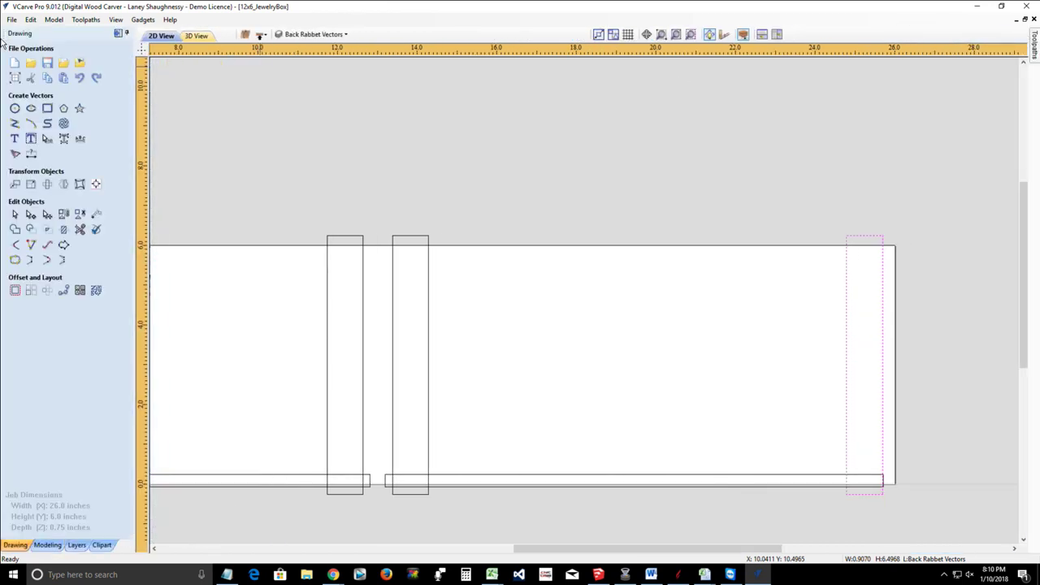
pyautogui.click(48, 108)
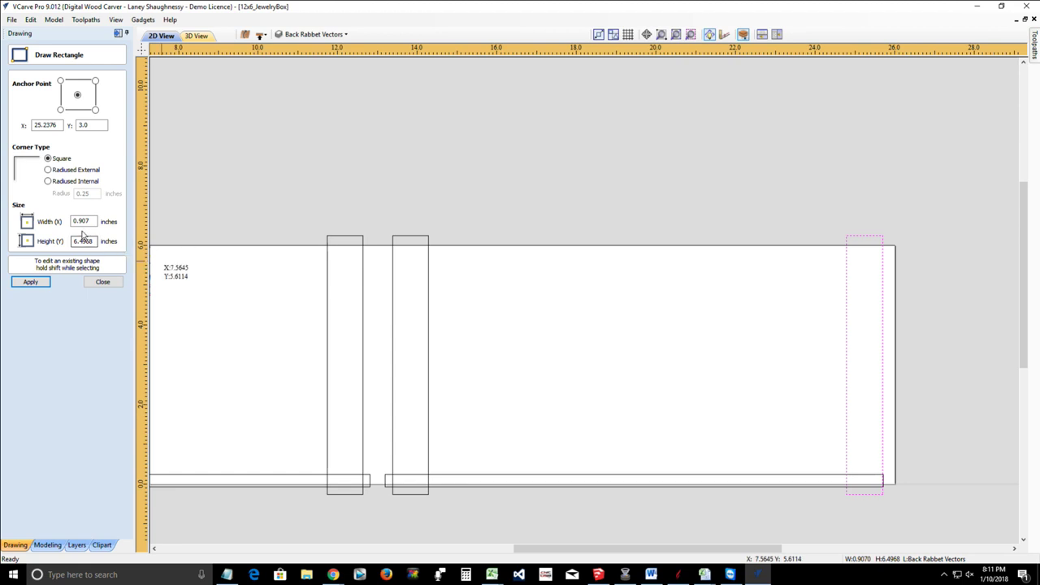
pyautogui.moveTo(87, 221); pyautogui.dragTo(46, 221)
pyautogui.write('1')
pyautogui.moveTo(95, 240); pyautogui.dragTo(62, 240)
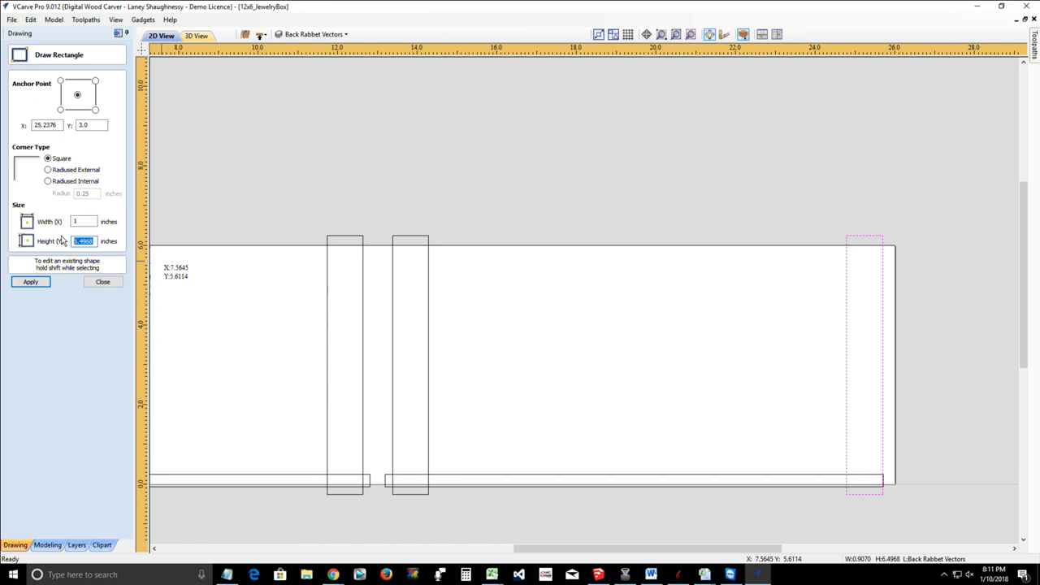
pyautogui.write('.')
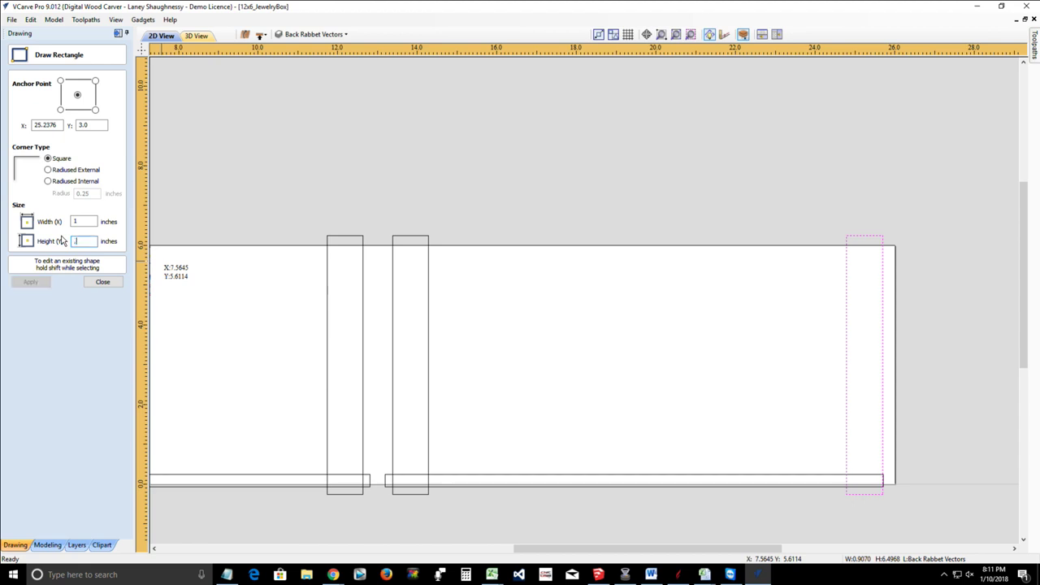
pyautogui.write('3')
pyautogui.hotkey('ctrl', 'v')
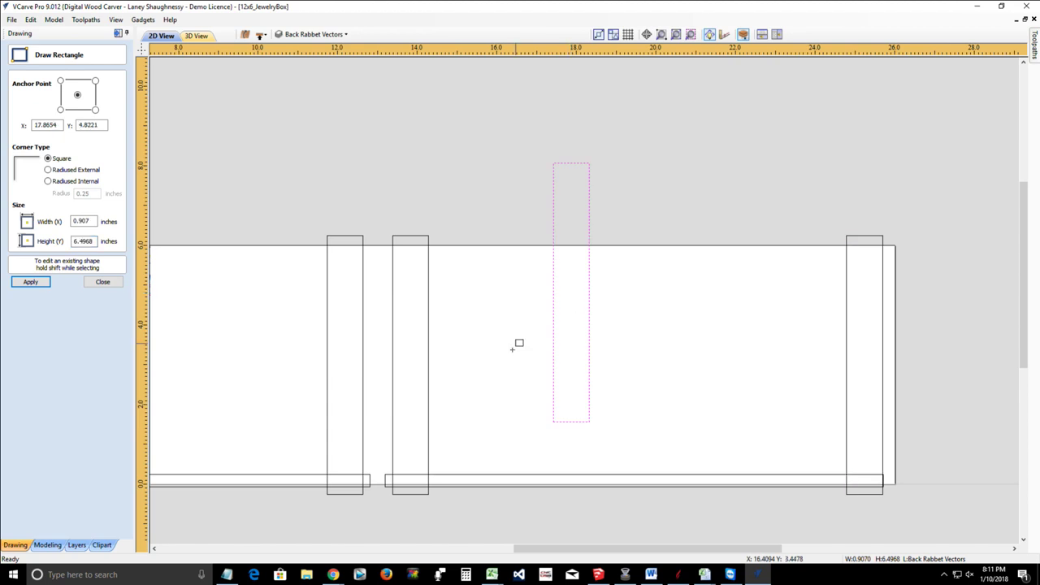
pyautogui.doubleClick(82, 221)
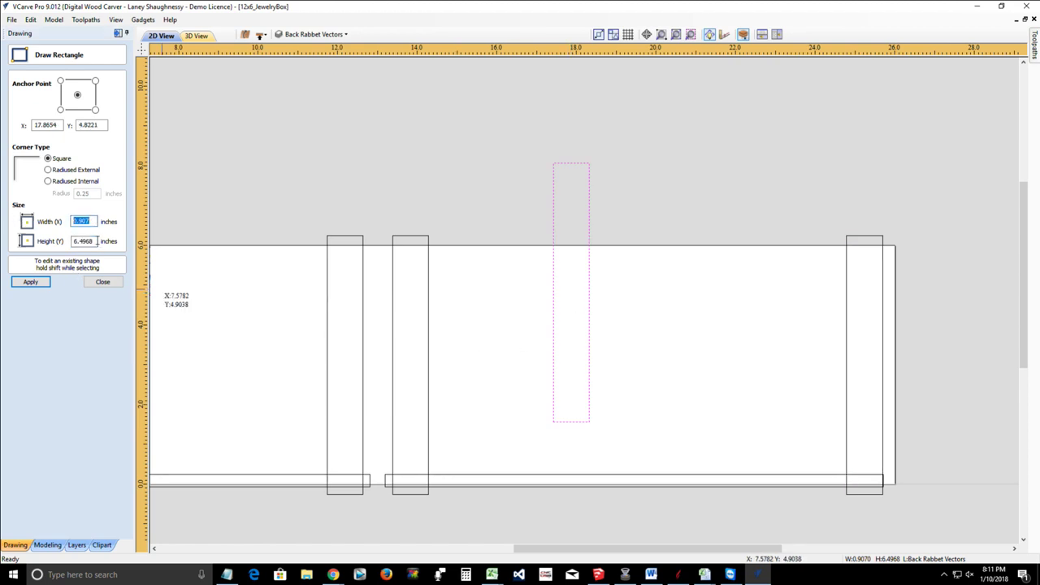
pyautogui.write('1')
pyautogui.doubleClick(94, 240)
pyautogui.write('.3')
pyautogui.click(30, 282)
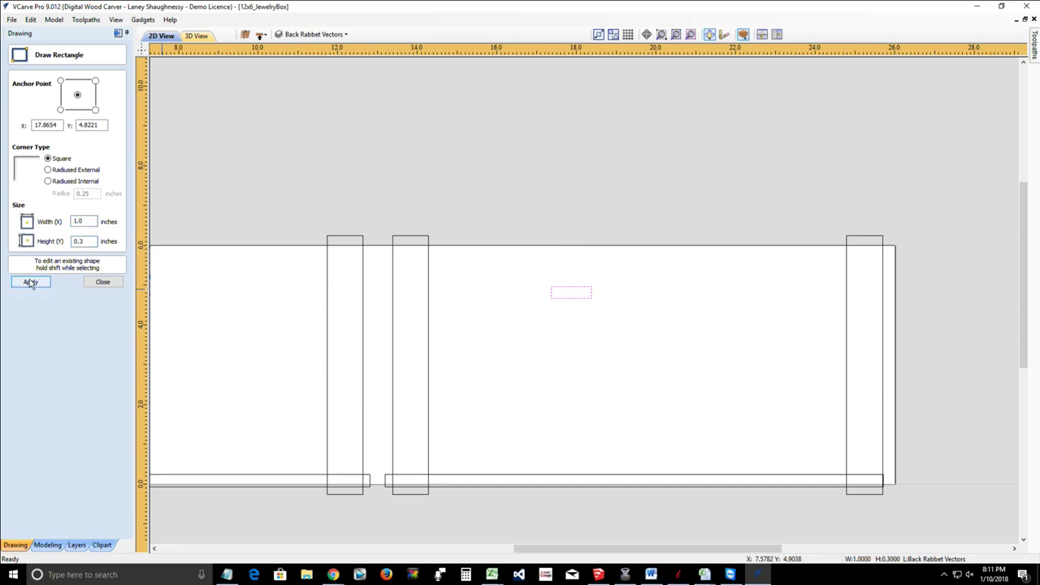
# Step: Move the small rectangle onto the panel's top edge and show the Front & Back Panels layer
pyautogui.click(102, 282)
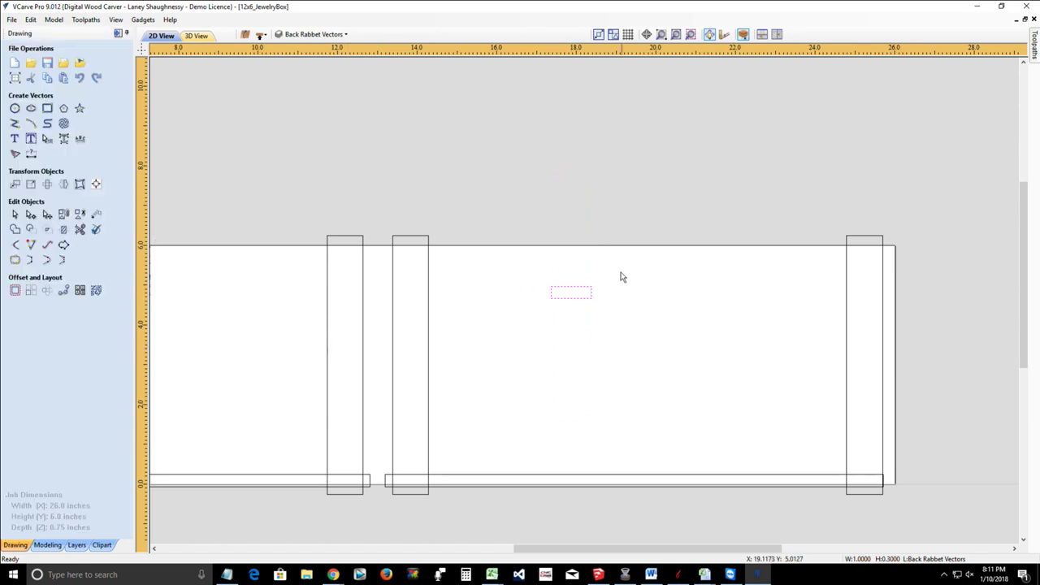
pyautogui.moveTo(569, 285); pyautogui.dragTo(507, 243)
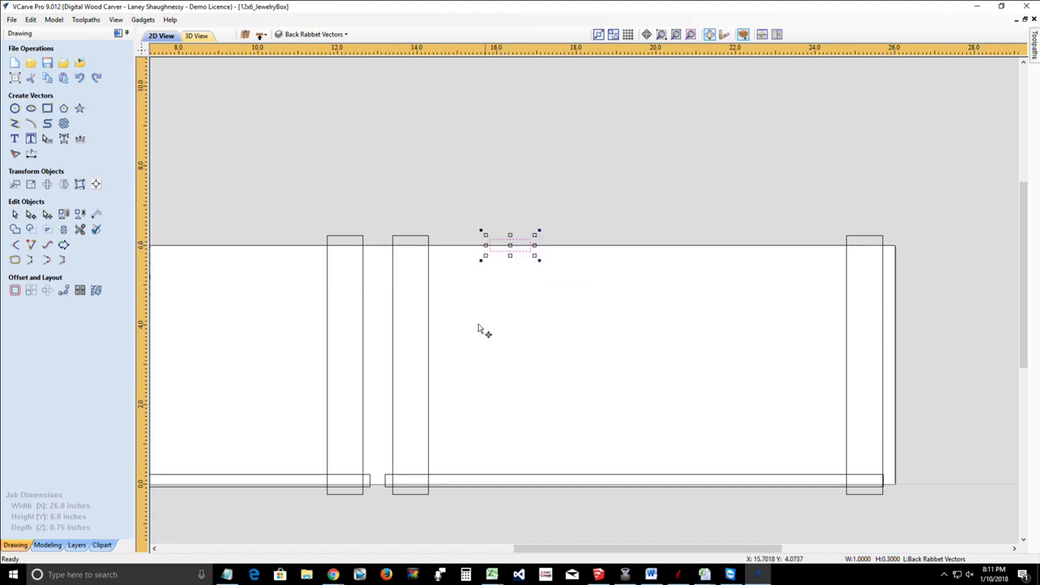
pyautogui.click(325, 34)
pyautogui.click(294, 63)
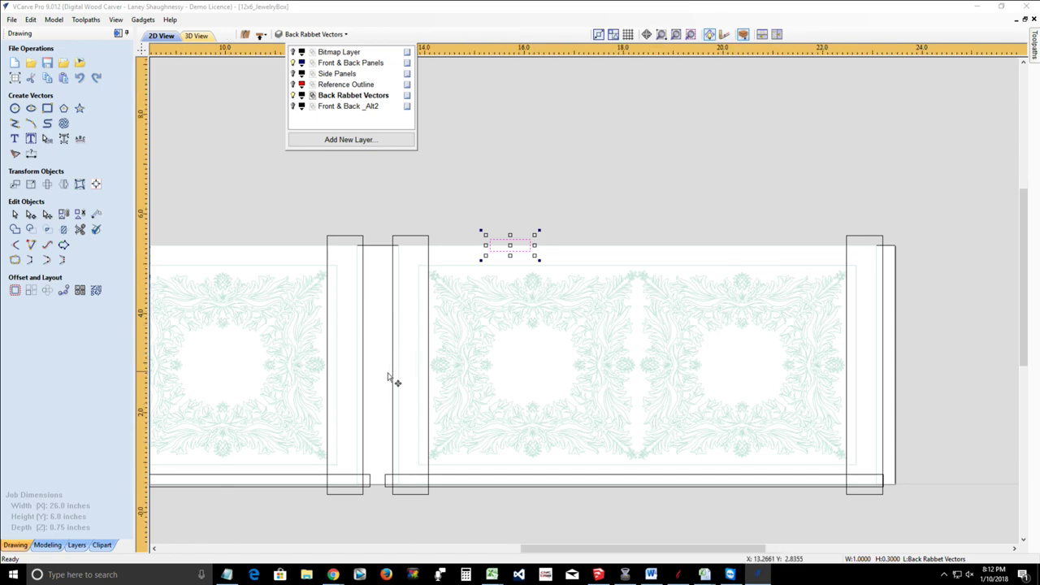
pyautogui.scroll(2, 387, 373)
pyautogui.scroll(1, 404, 299)
pyautogui.click(415, 297)
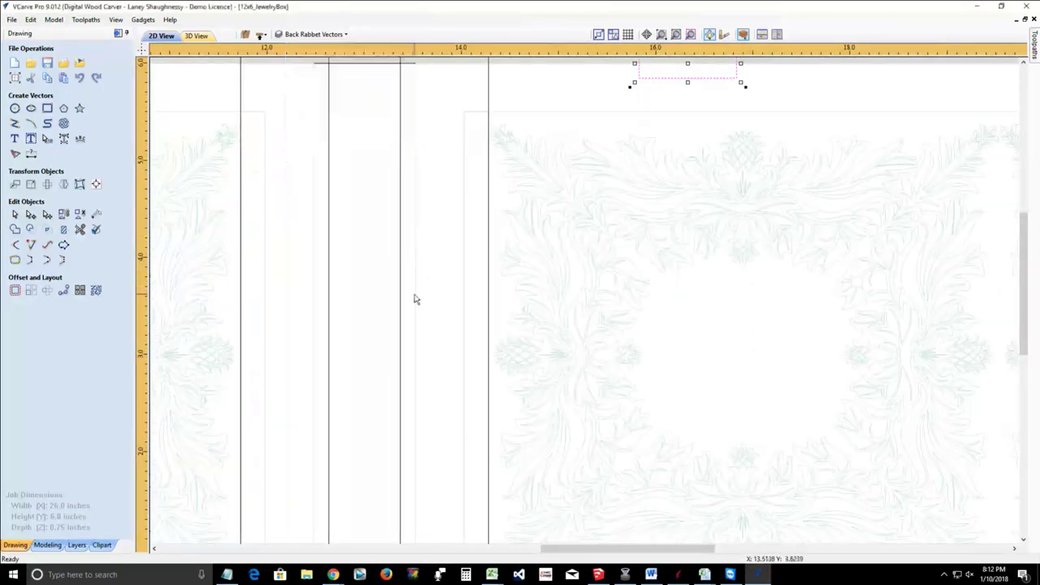
# Step: Drag a vertical guide from the ruler and position it at 13.525 inches
pyautogui.scroll(-2, 414, 298)
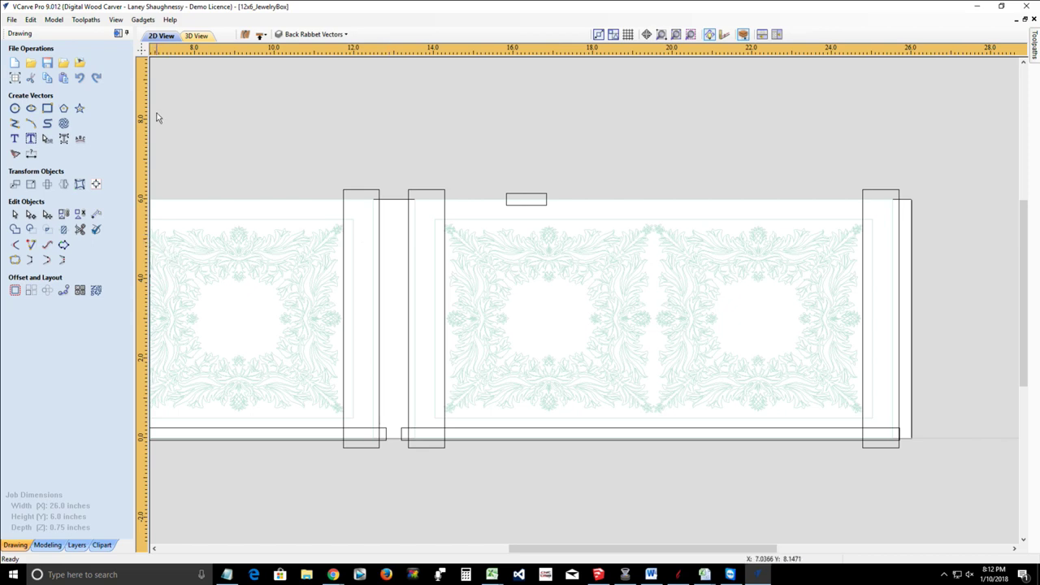
pyautogui.moveTo(140, 234); pyautogui.dragTo(413, 221)
pyautogui.scroll(2, 413, 221)
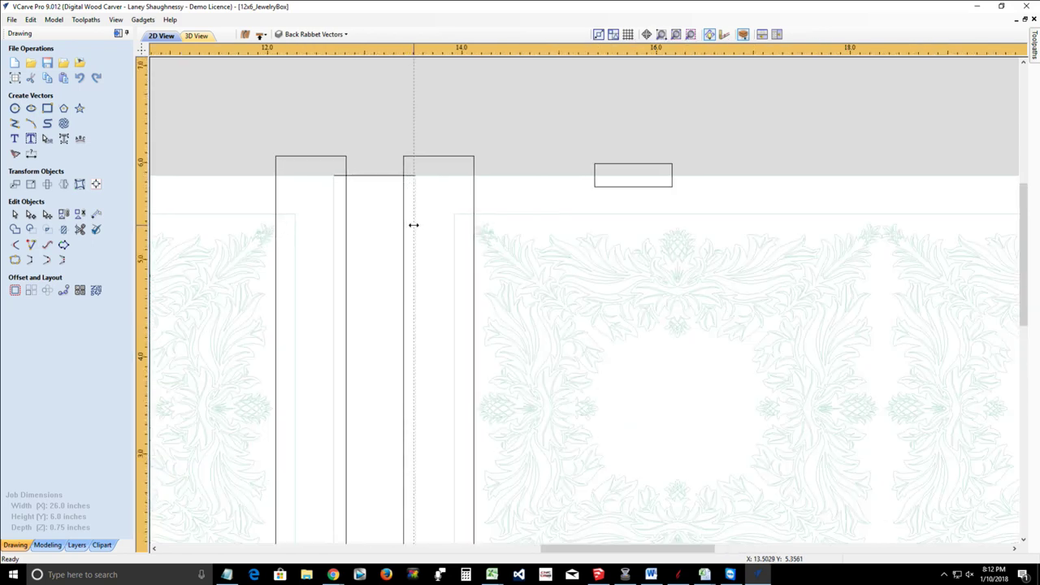
pyautogui.scroll(1, 414, 224)
pyautogui.scroll(1, 414, 224)
pyautogui.moveTo(414, 227); pyautogui.dragTo(417, 228)
pyautogui.scroll(-1, 453, 341)
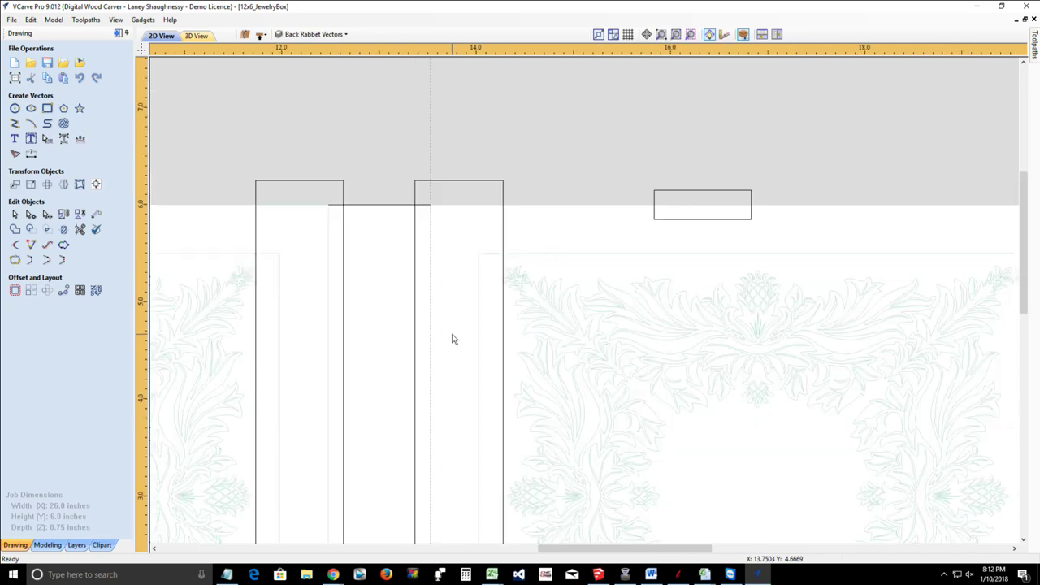
pyautogui.scroll(-1, 453, 339)
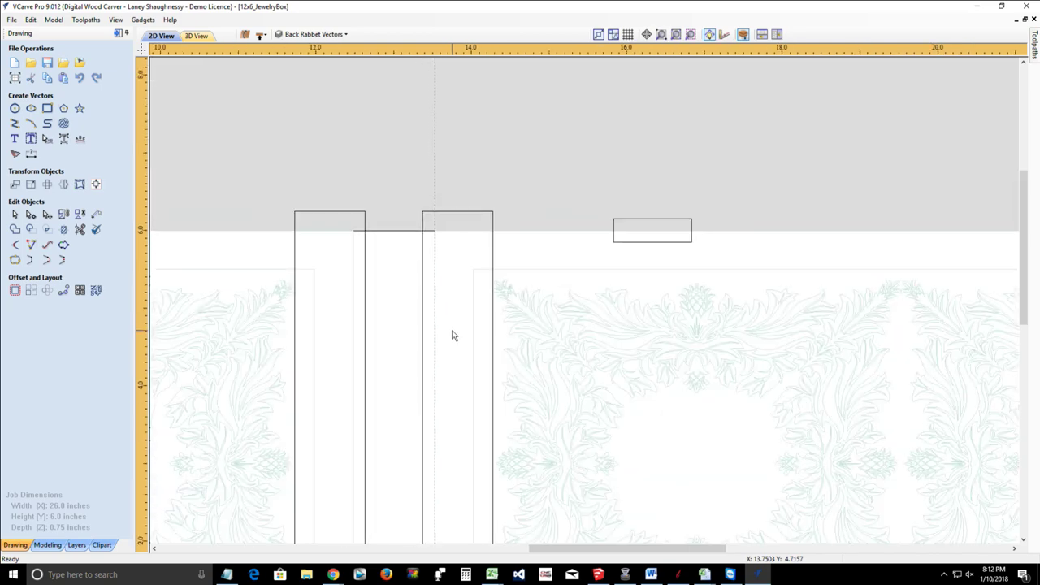
# Step: Add a parallel guide 1.5 inches to the right of the vertical guide
pyautogui.doubleClick(434, 150)
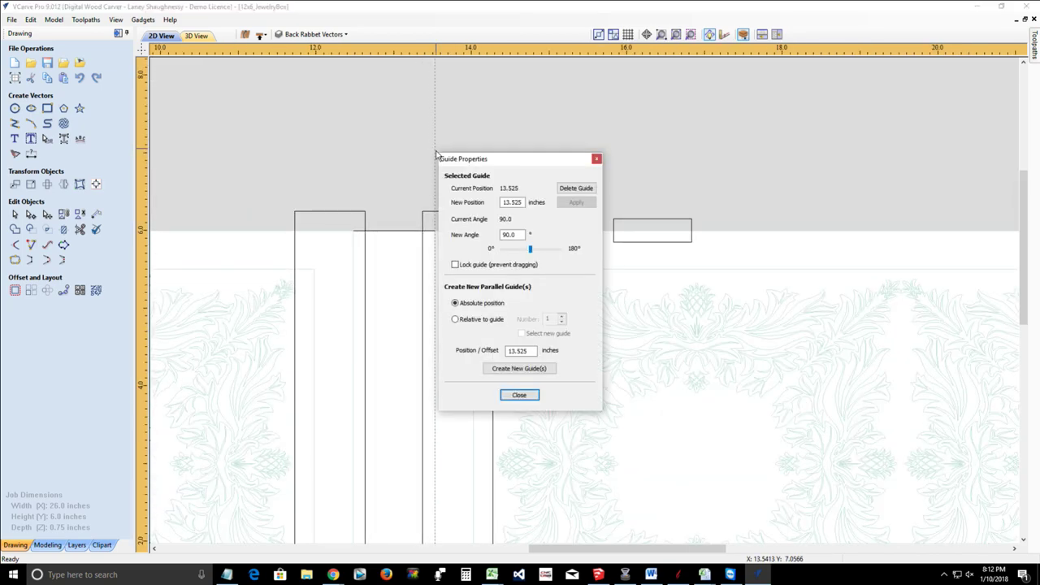
pyautogui.click(455, 319)
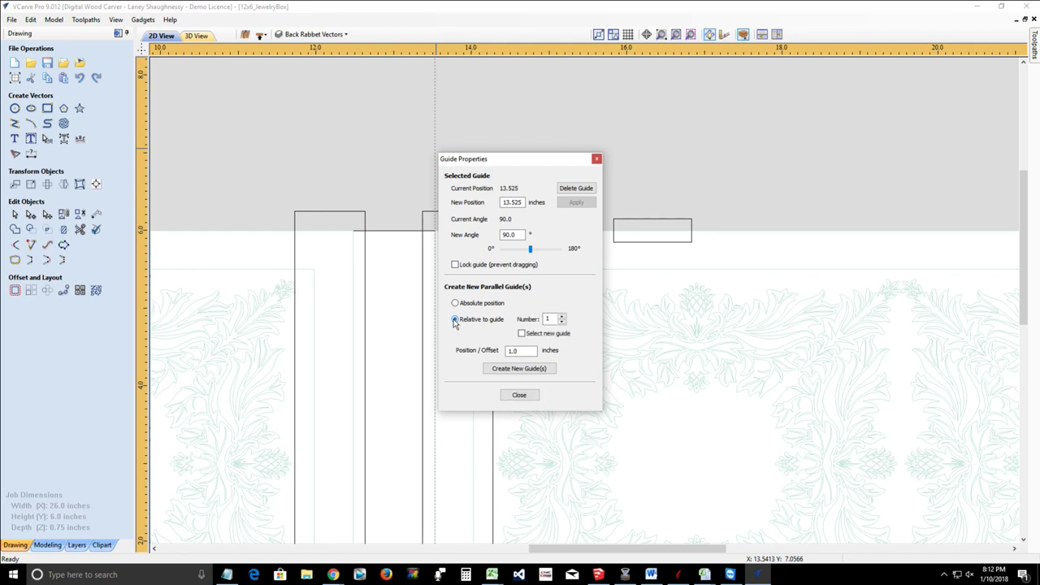
pyautogui.moveTo(536, 350); pyautogui.dragTo(491, 353)
pyautogui.moveTo(520, 350); pyautogui.dragTo(478, 360)
pyautogui.click(518, 369)
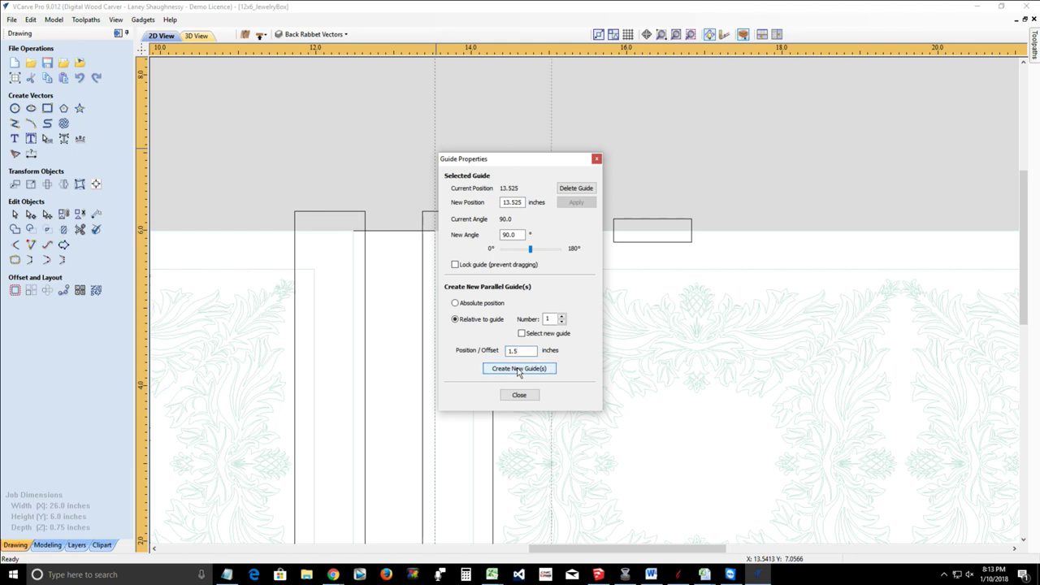
pyautogui.click(596, 159)
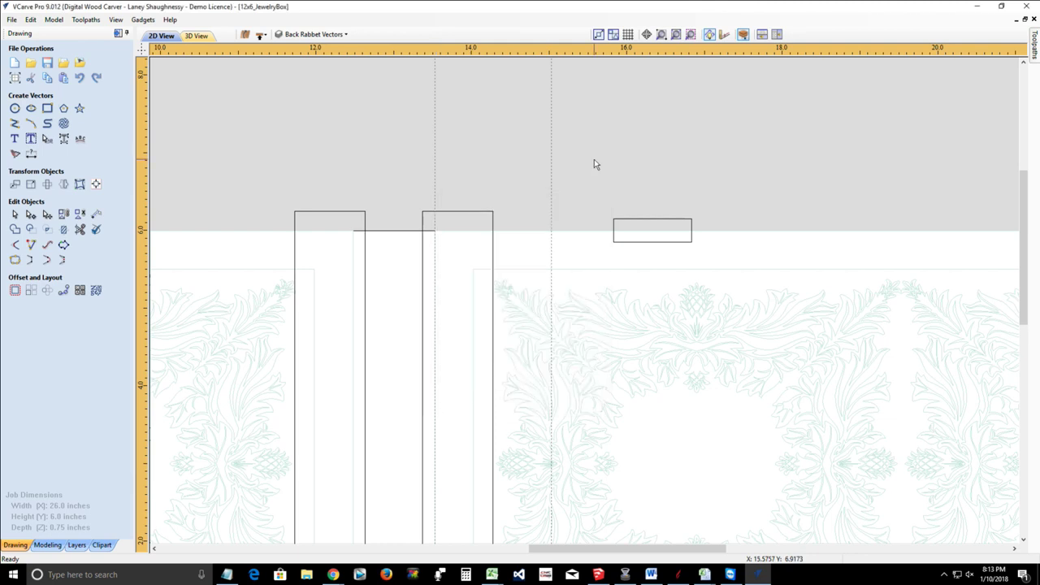
# Step: Create a parallel guide offset relative to the guide at 13.525
pyautogui.doubleClick(433, 168)
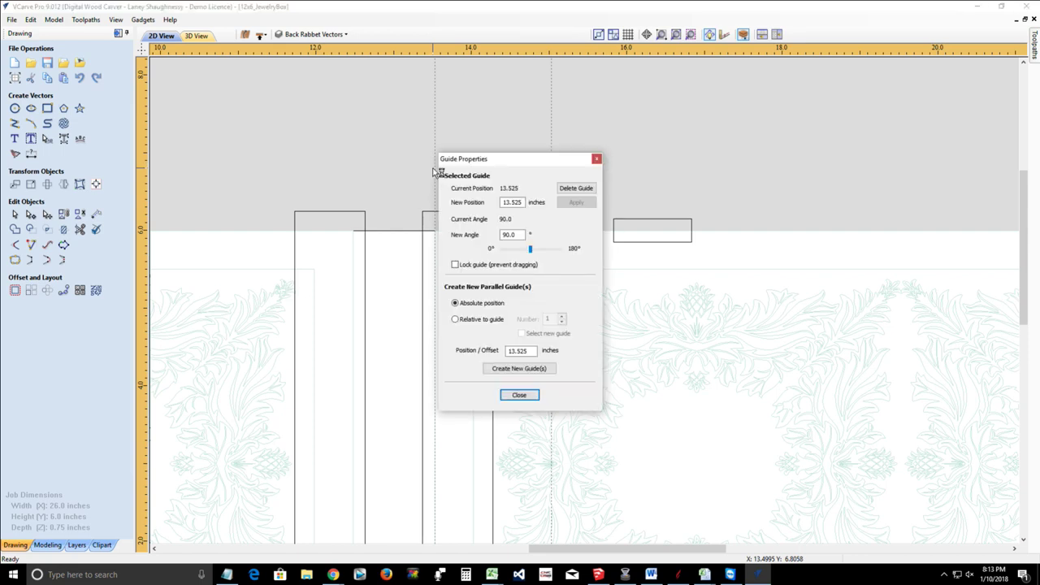
pyautogui.click(455, 319)
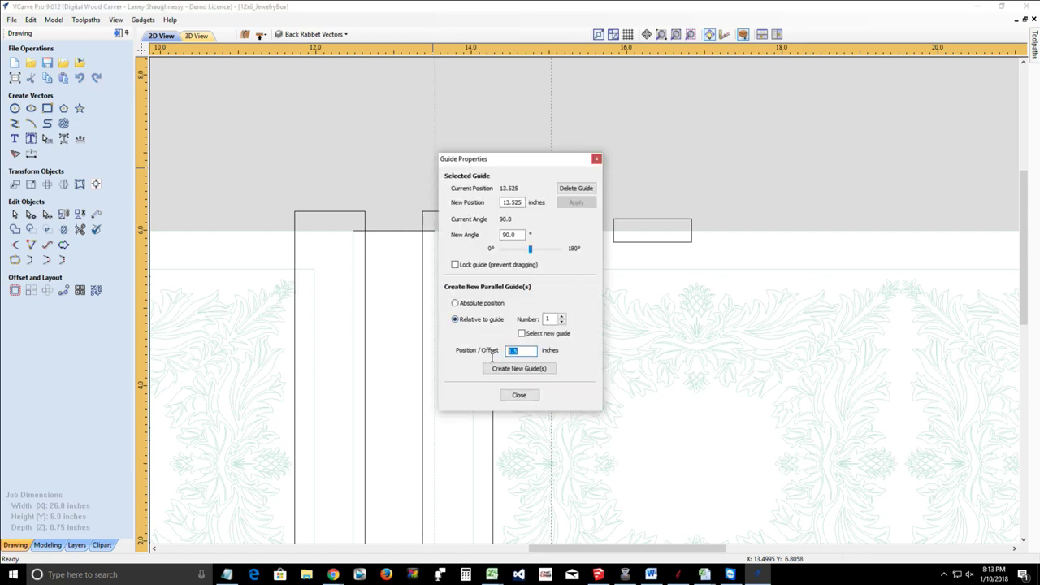
pyautogui.write('12')
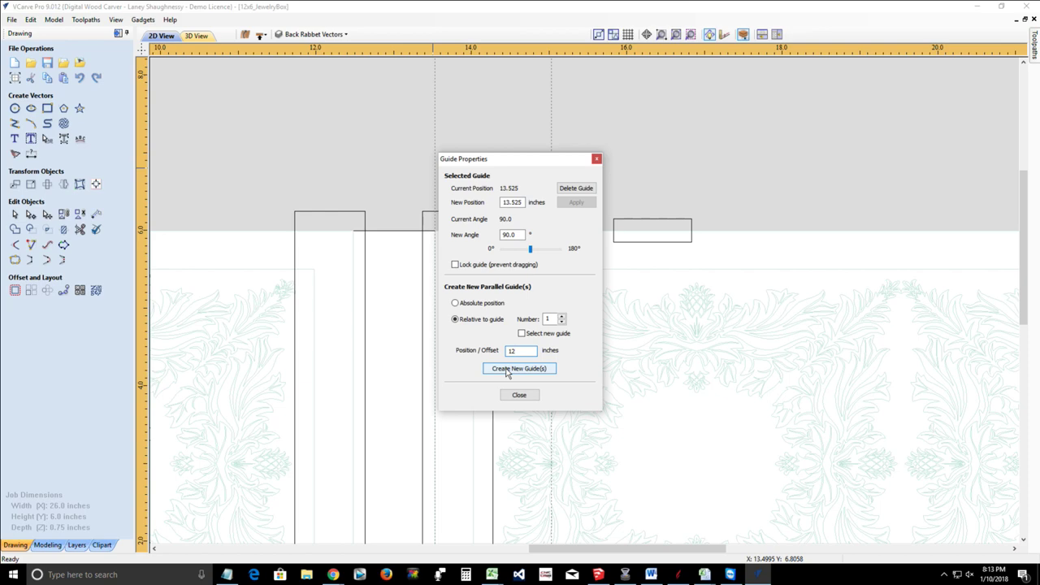
pyautogui.click(507, 370)
pyautogui.click(510, 396)
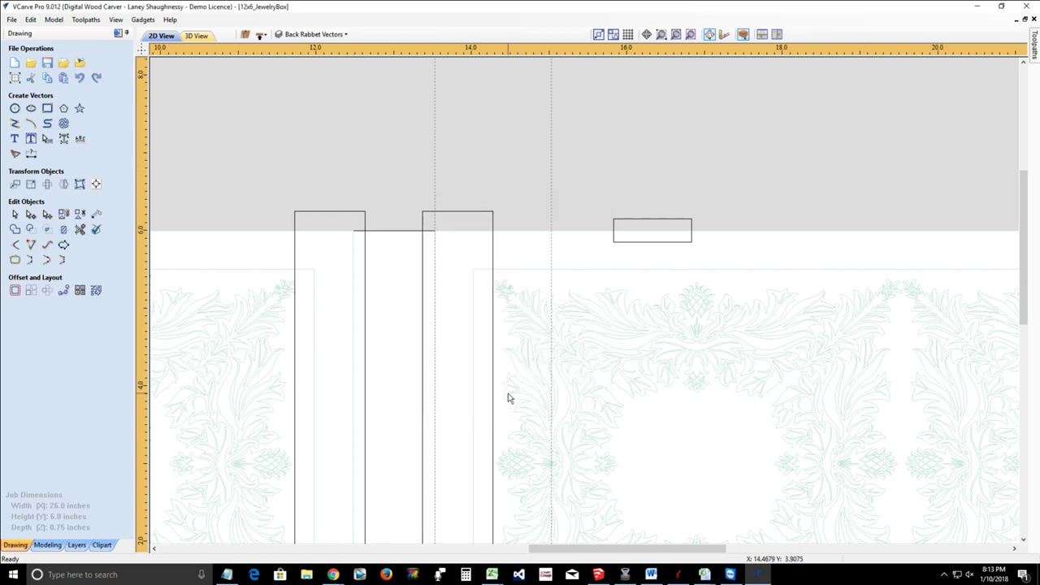
pyautogui.scroll(-5, 639, 414)
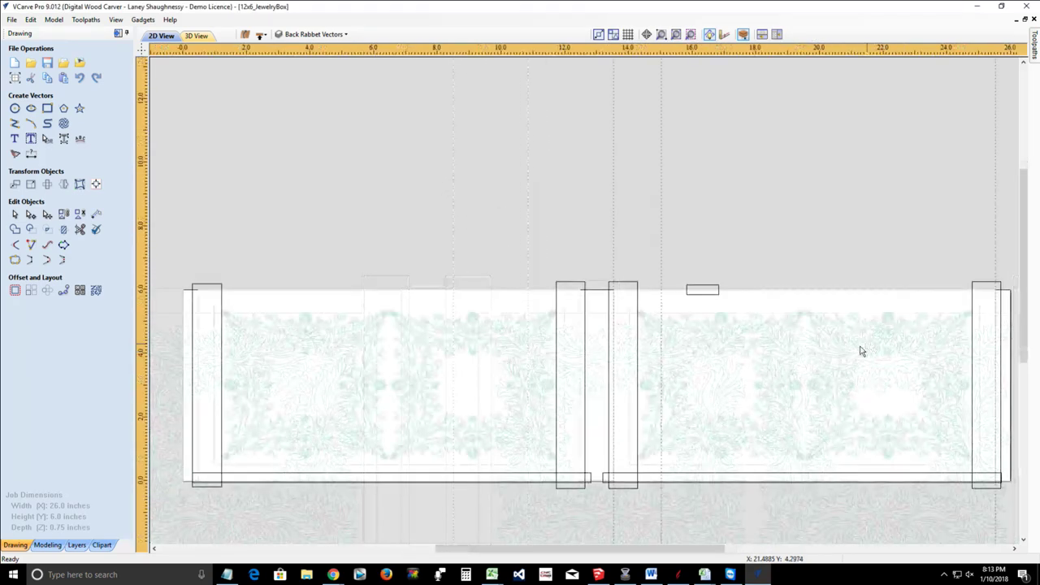
pyautogui.scroll(-3, 861, 351)
pyautogui.scroll(5, 964, 285)
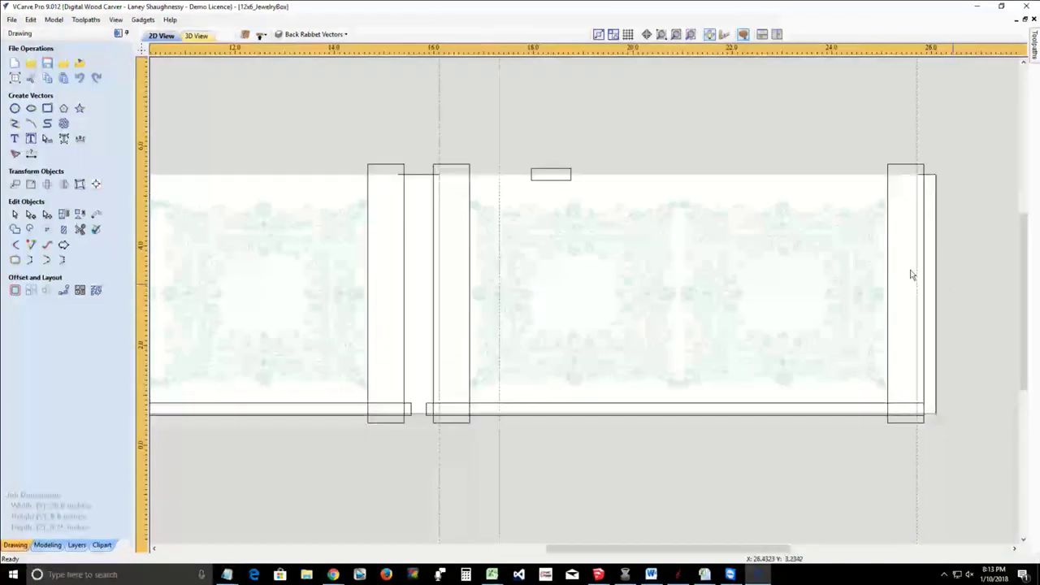
pyautogui.scroll(2, 885, 236)
pyautogui.scroll(3, 885, 237)
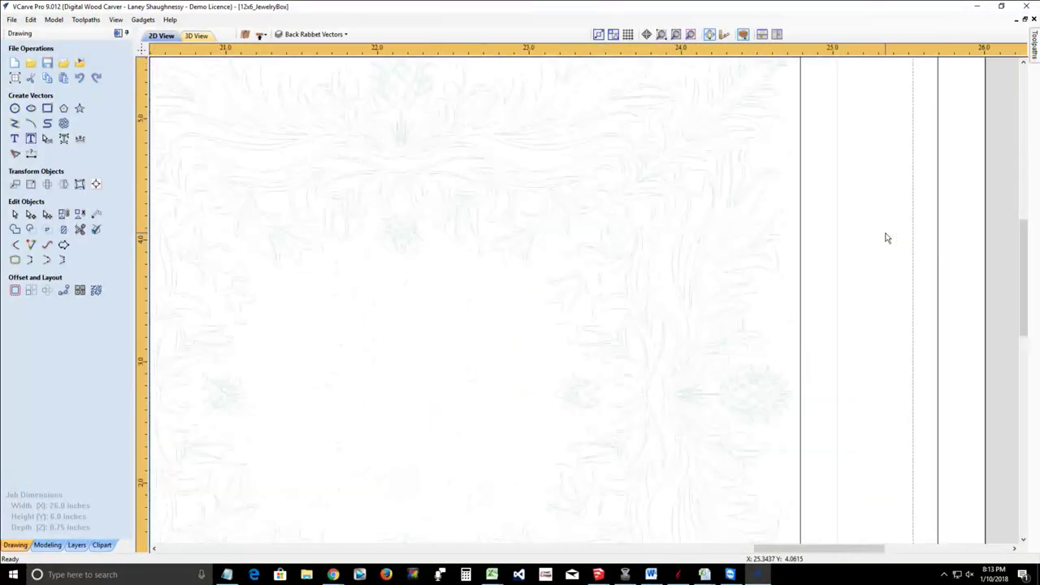
pyautogui.scroll(-2, 884, 235)
pyautogui.scroll(-2, 882, 221)
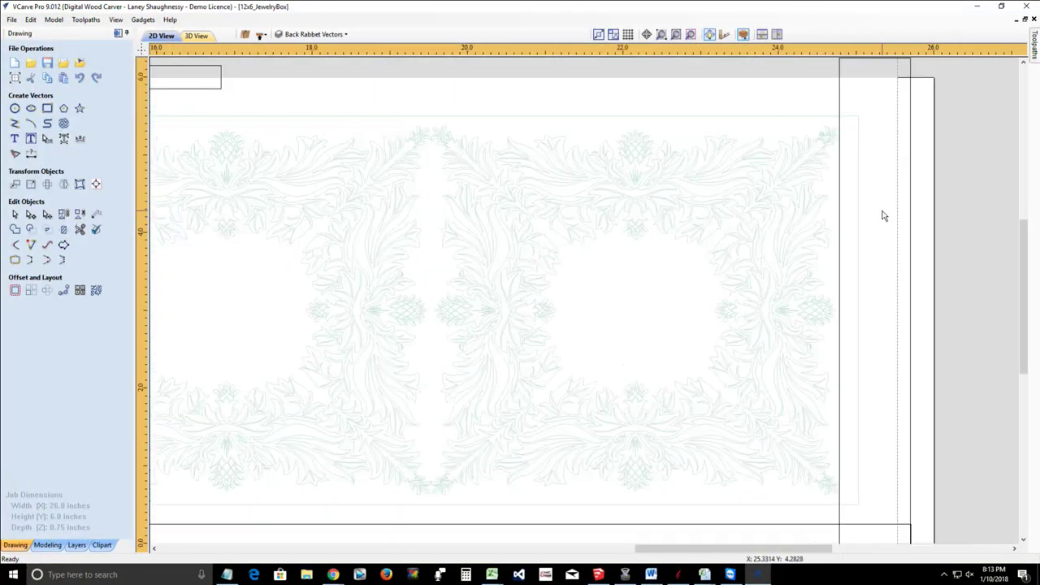
pyautogui.scroll(-2, 884, 215)
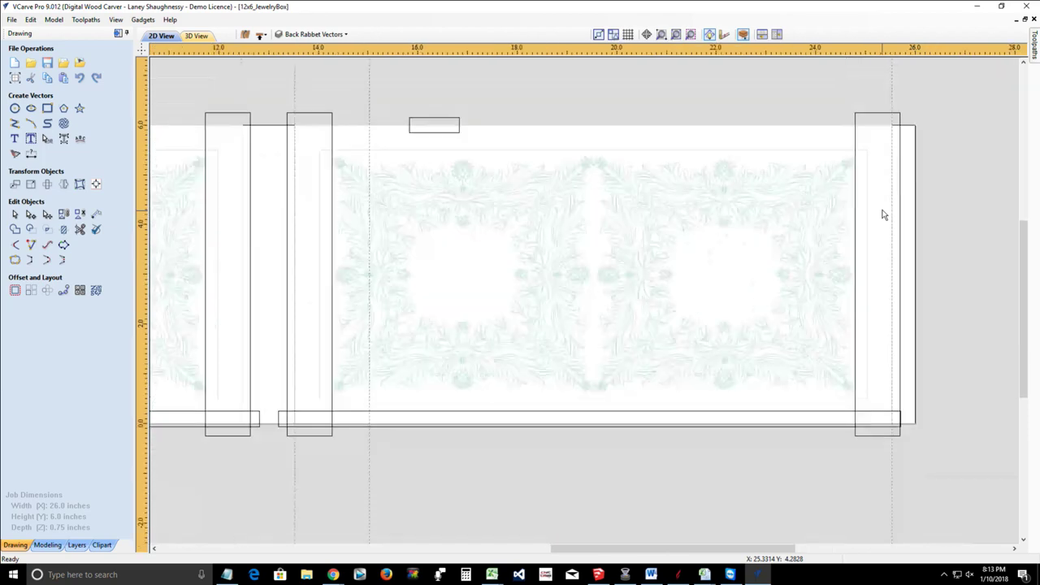
# Step: Add a guide 1.5 inches left of the guide at 25.525
pyautogui.doubleClick(890, 75)
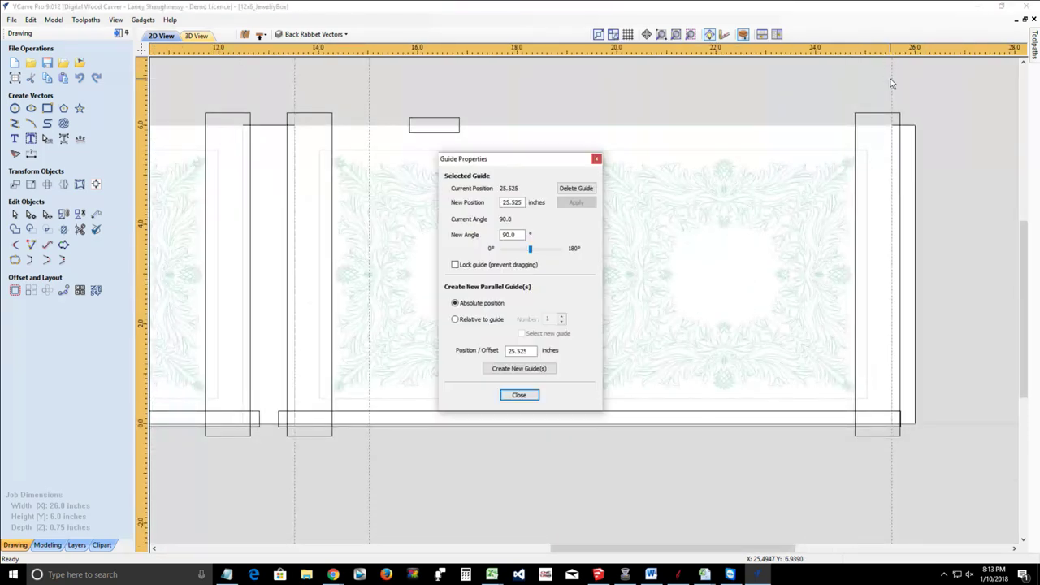
pyautogui.click(455, 319)
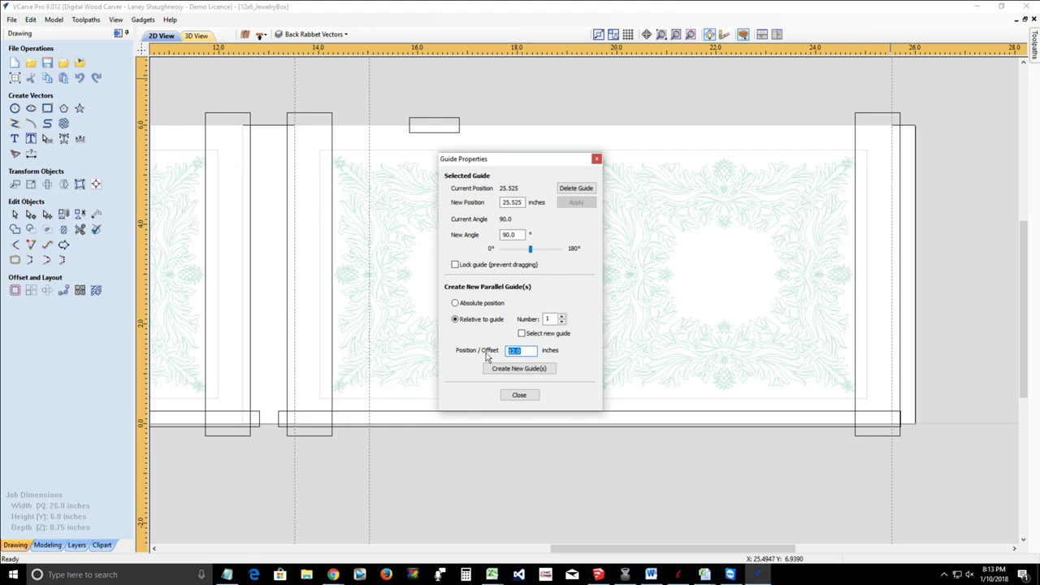
pyautogui.write('-')
pyautogui.click(515, 369)
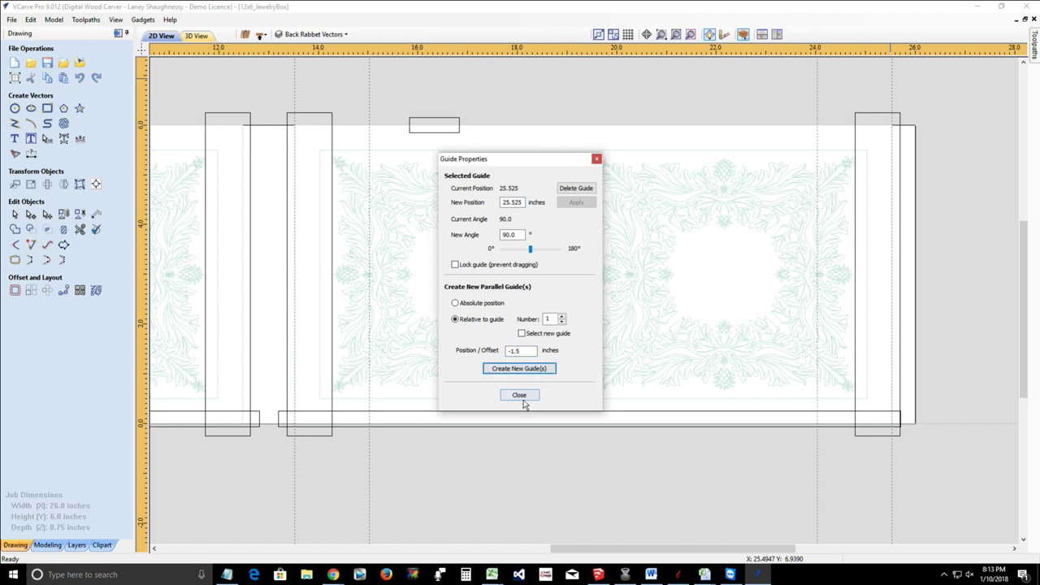
pyautogui.click(519, 395)
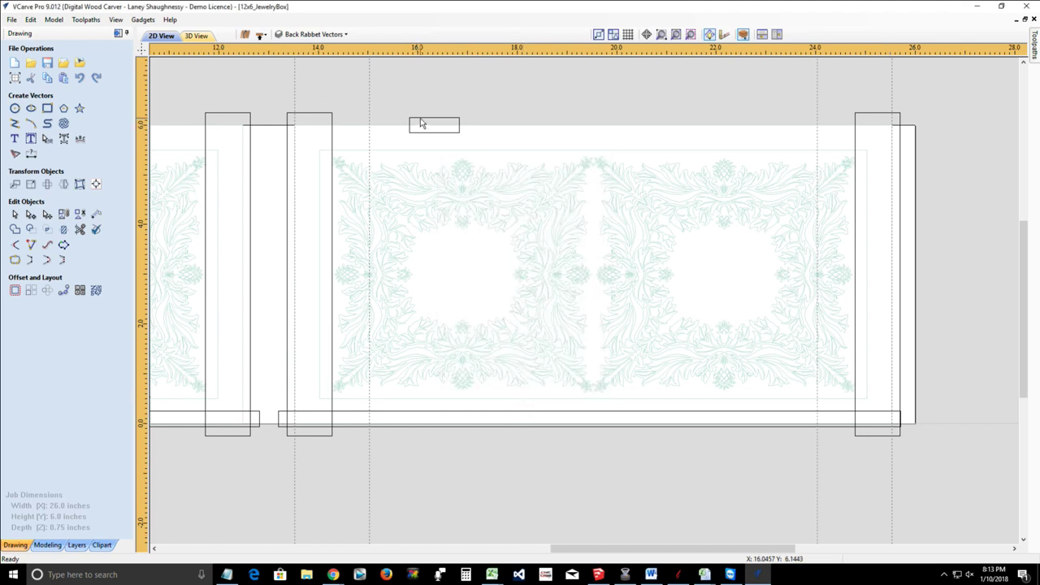
# Step: Move the small hinge rectangle left in Transform mode until its left edge meets the guide near 15 inches
pyautogui.scroll(3, 351, 121)
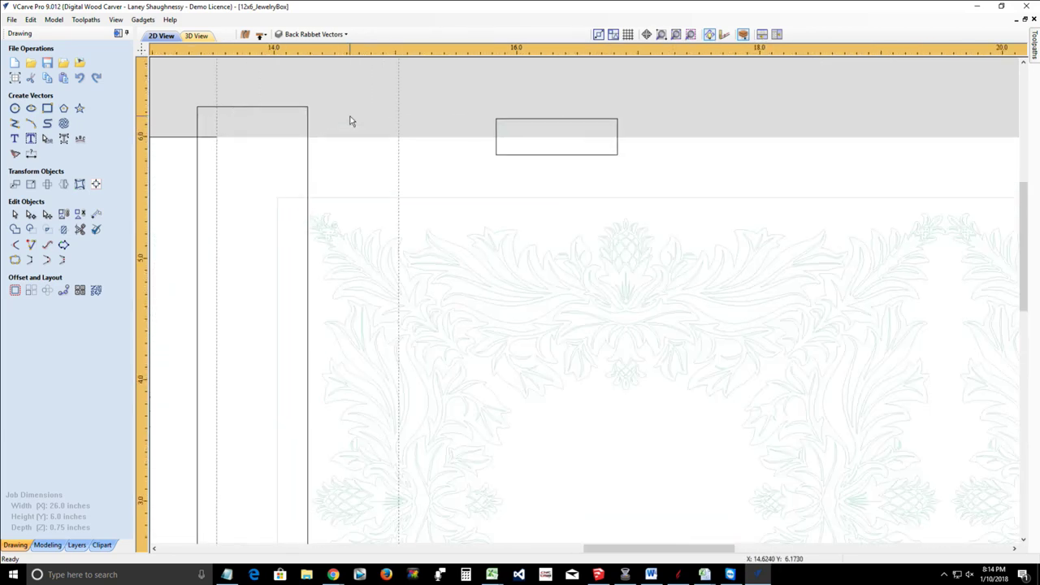
pyautogui.click(511, 122)
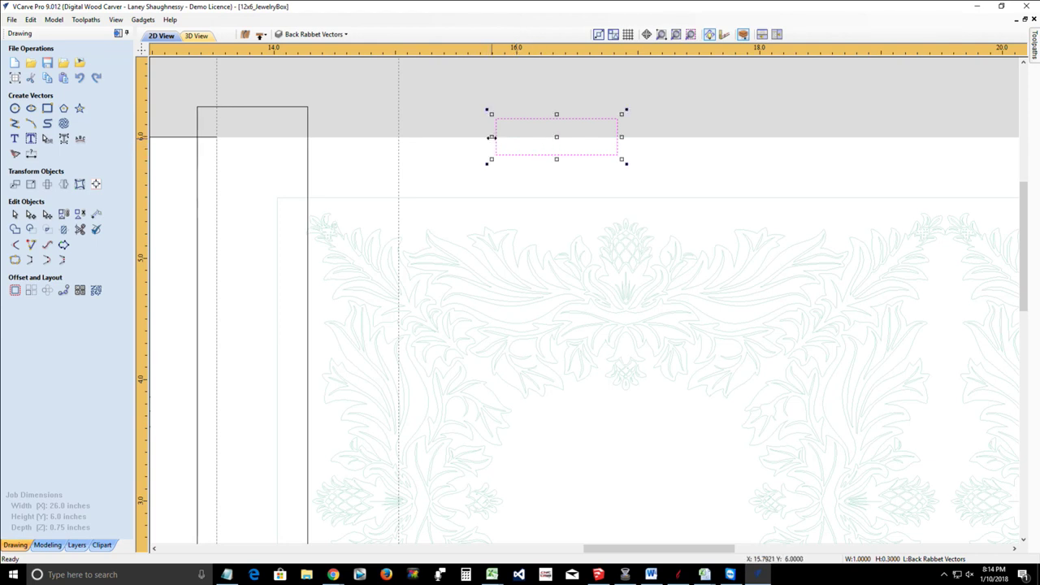
pyautogui.moveTo(494, 133); pyautogui.dragTo(401, 130)
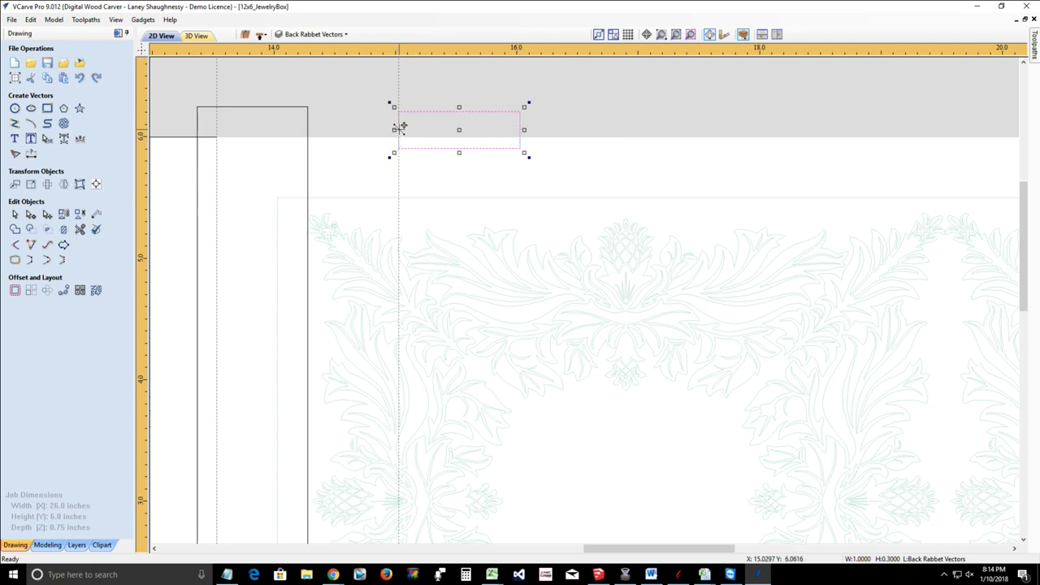
pyautogui.click(484, 122)
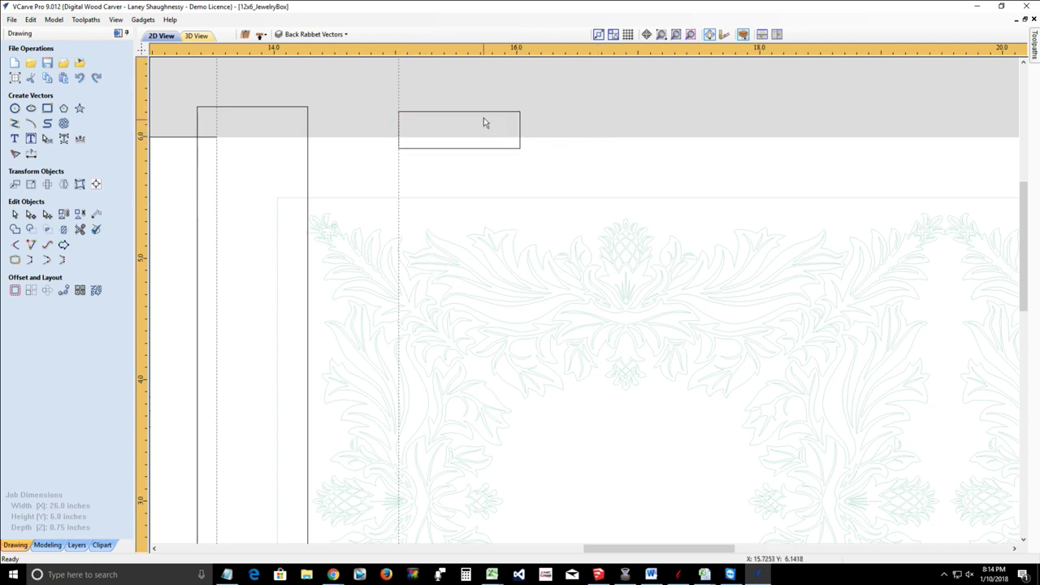
pyautogui.click(483, 112)
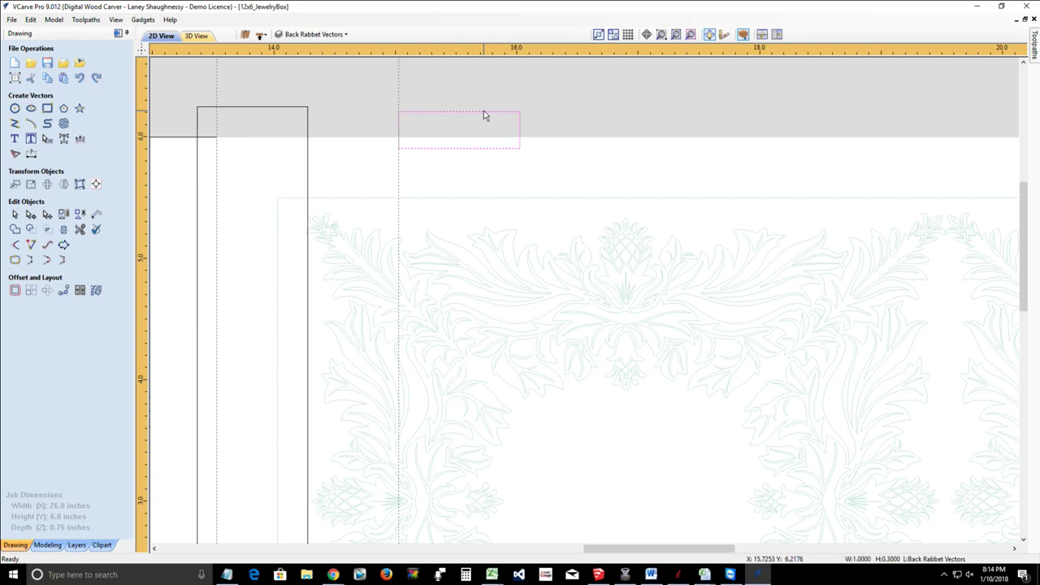
pyautogui.click(46, 215)
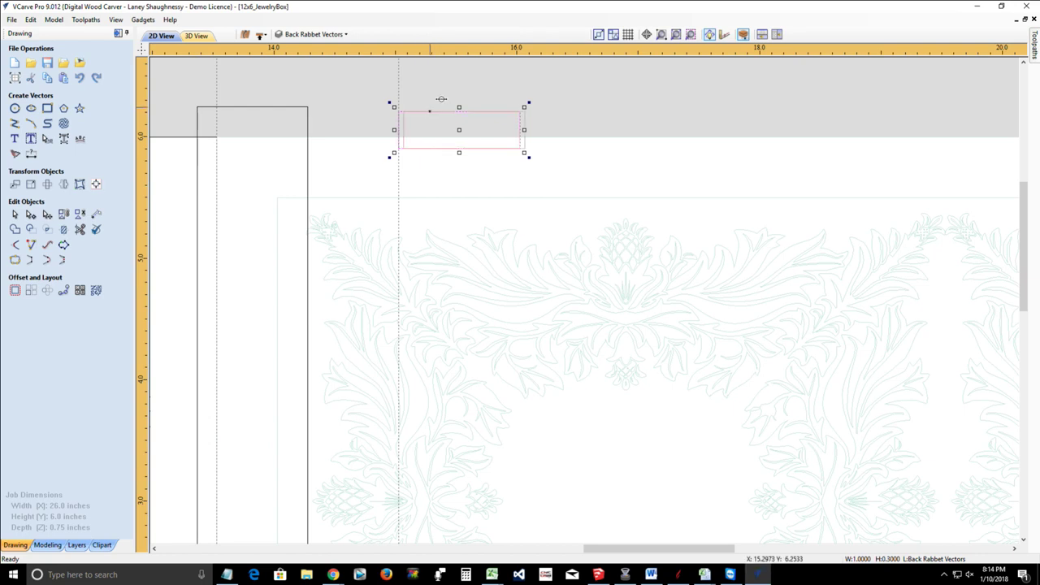
pyautogui.moveTo(431, 109); pyautogui.dragTo(633, 115)
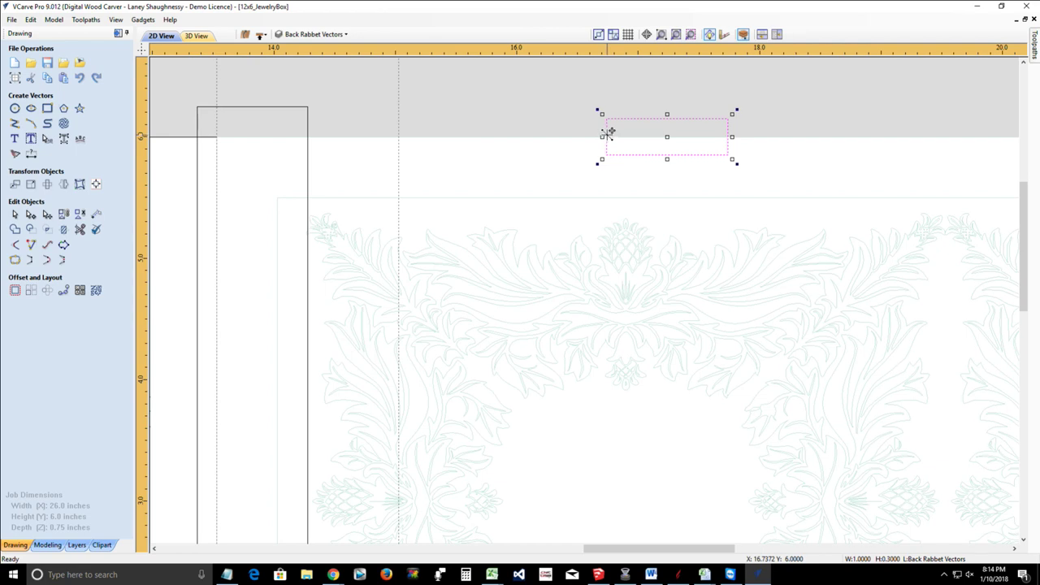
pyautogui.moveTo(609, 132); pyautogui.dragTo(401, 121)
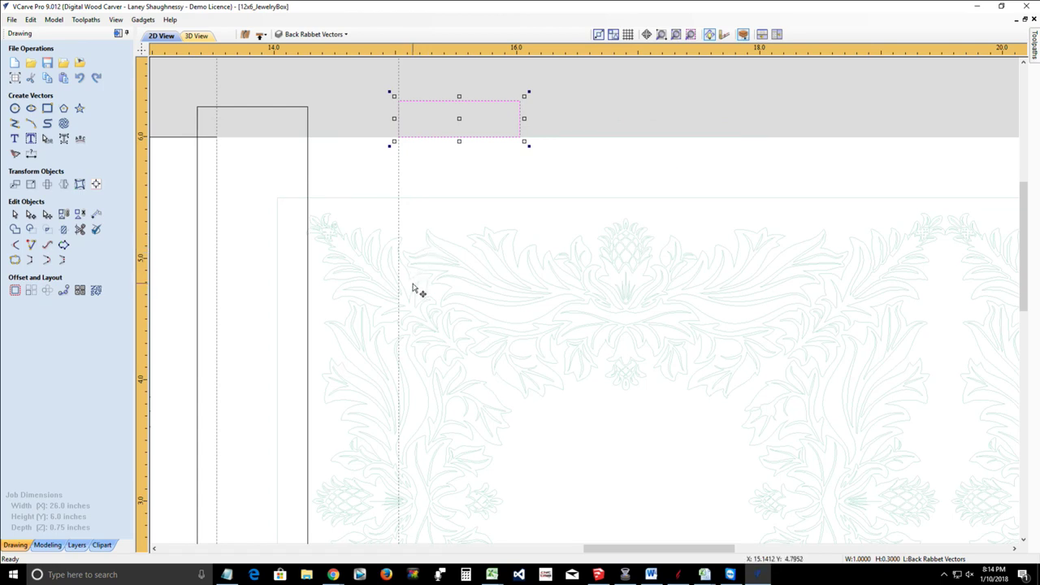
# Step: Drag a copy of the hinge rectangle right until its right edge snaps to the 24-inch guide
pyautogui.scroll(-2, 620, 192)
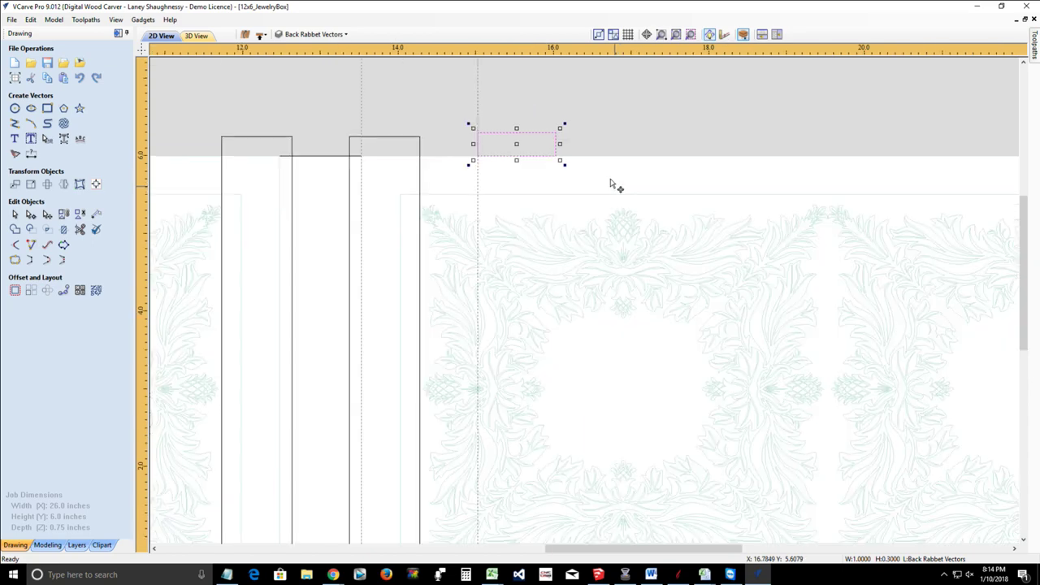
pyautogui.scroll(-3, 610, 183)
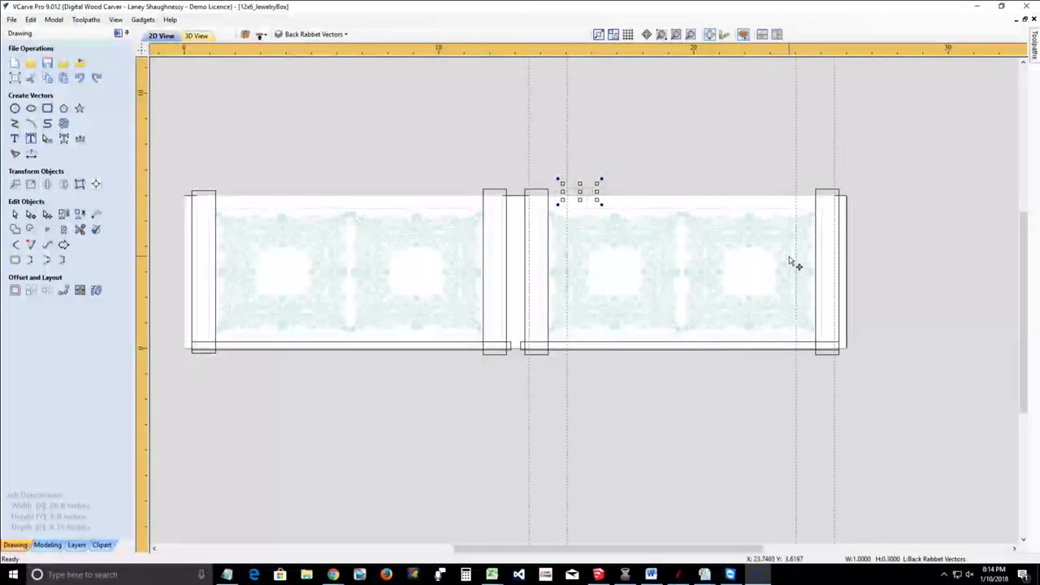
pyautogui.scroll(3, 794, 250)
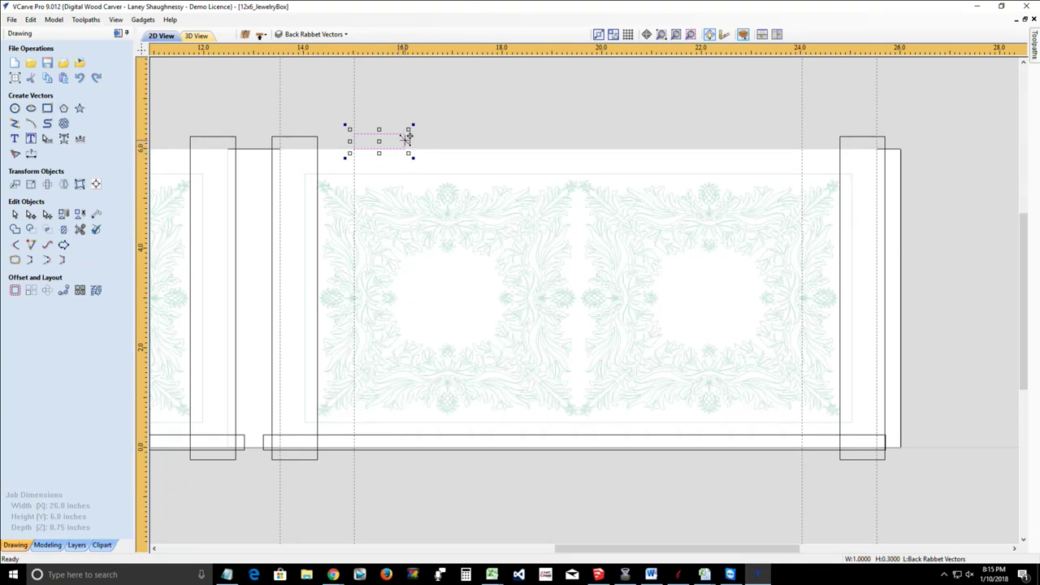
pyautogui.scroll(2, 405, 137)
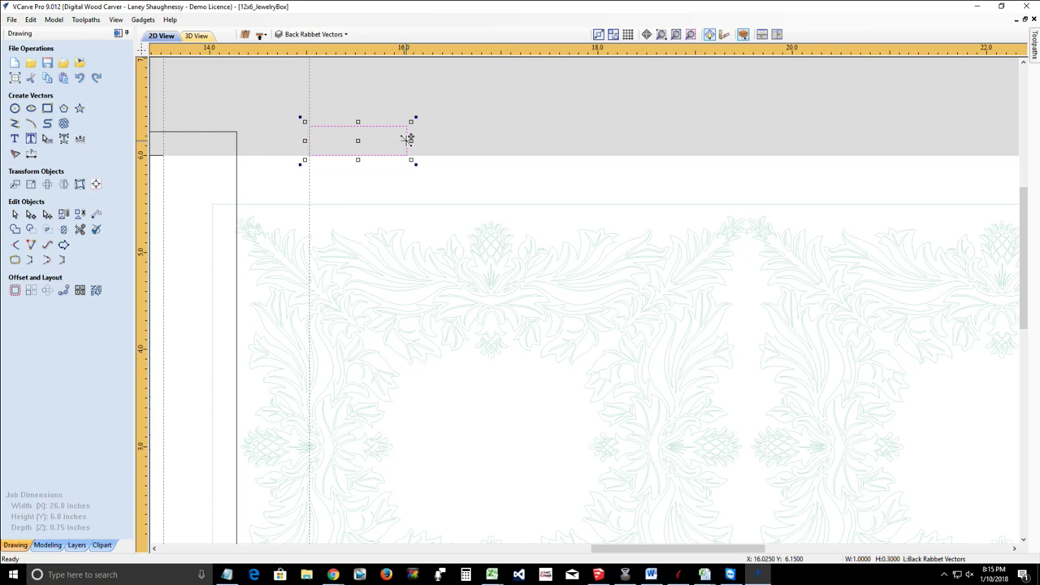
pyautogui.moveTo(407, 139); pyautogui.dragTo(407, 139)
pyautogui.moveTo(407, 139); pyautogui.dragTo(1006, 142)
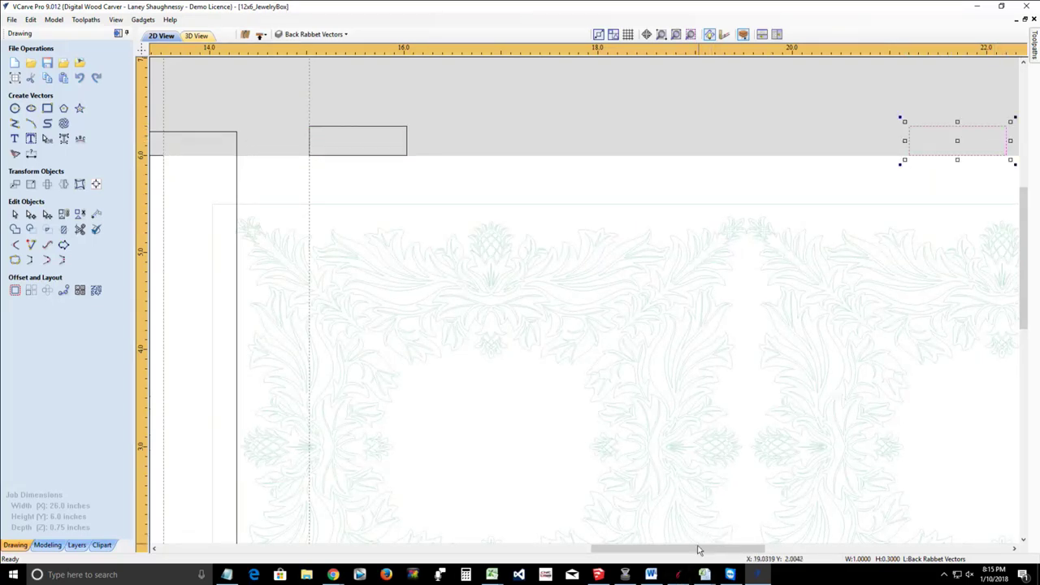
pyautogui.moveTo(709, 550); pyautogui.dragTo(801, 538)
pyautogui.moveTo(740, 523); pyautogui.dragTo(739, 522)
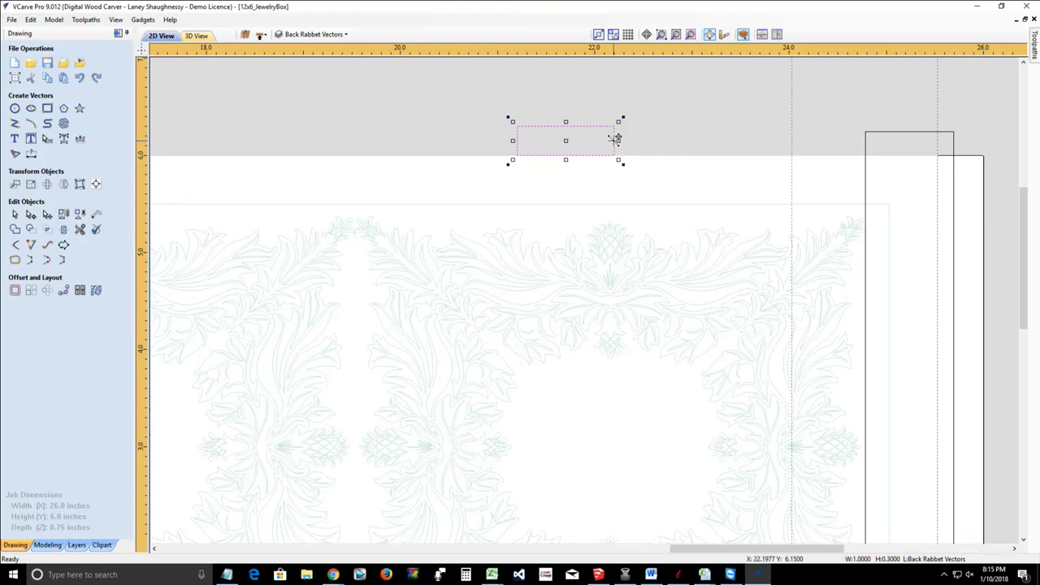
pyautogui.moveTo(615, 140); pyautogui.dragTo(793, 140)
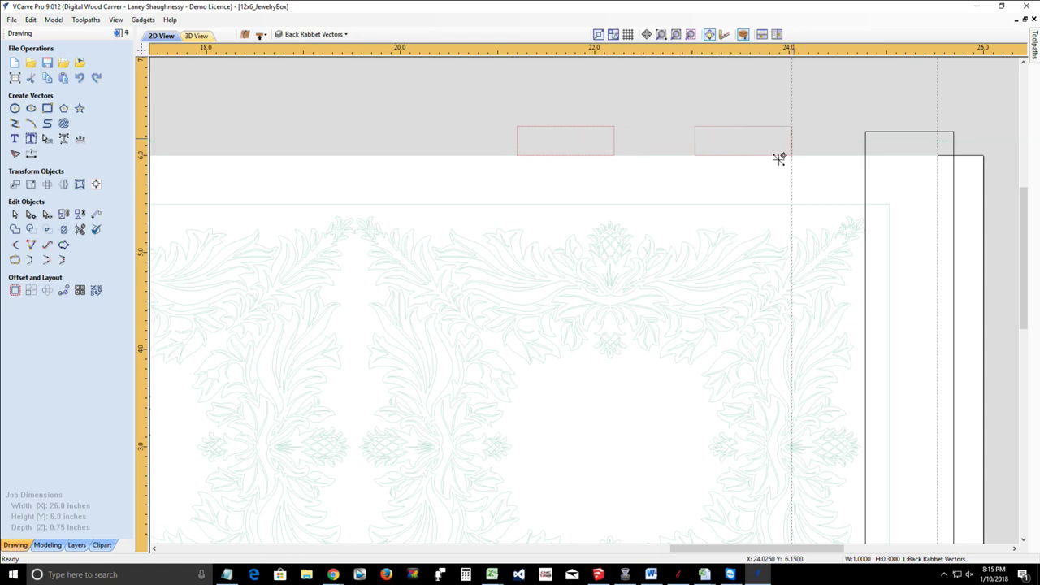
# Step: Clear the selection, then select the right and left hinge rectangles together
pyautogui.click(634, 222)
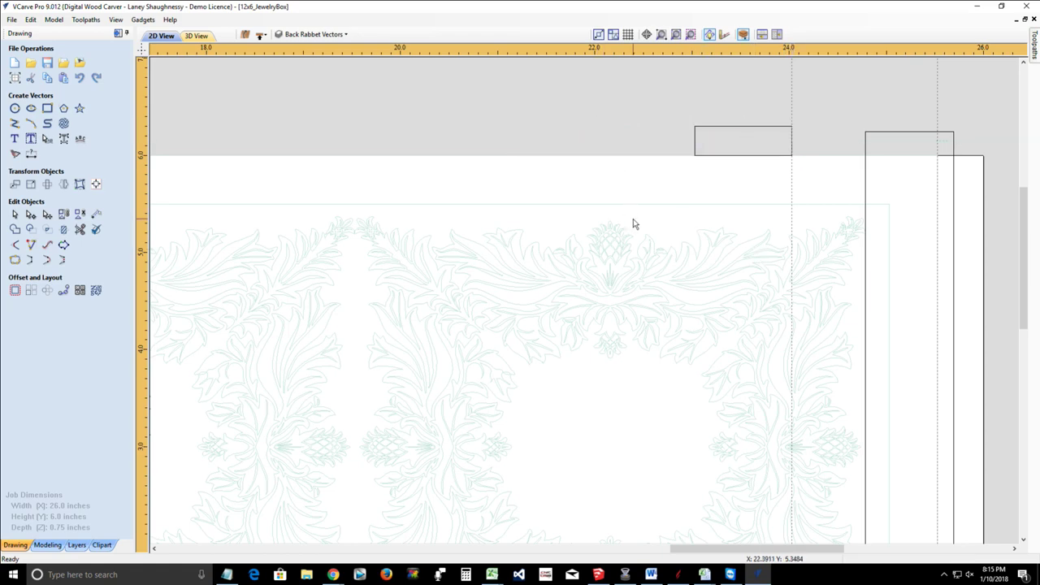
pyautogui.scroll(-3, 894, 248)
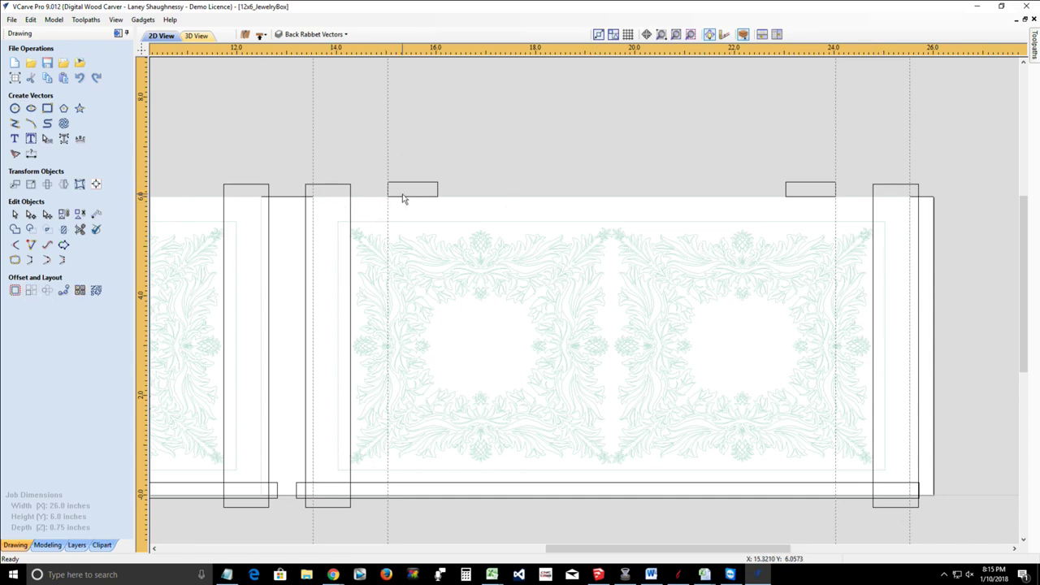
pyautogui.scroll(2, 416, 203)
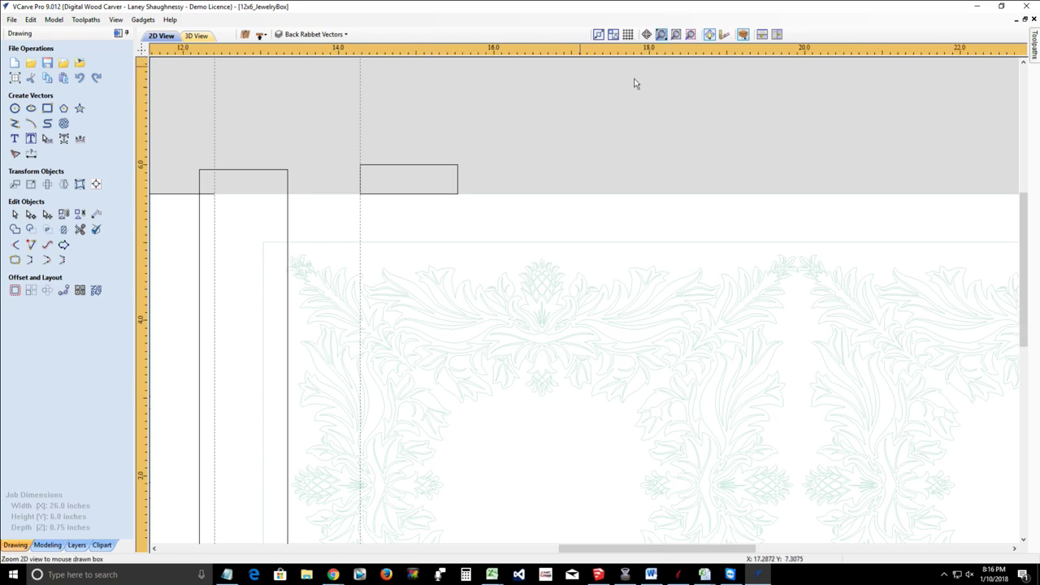
pyautogui.scroll(-4, 638, 197)
pyautogui.click(868, 140)
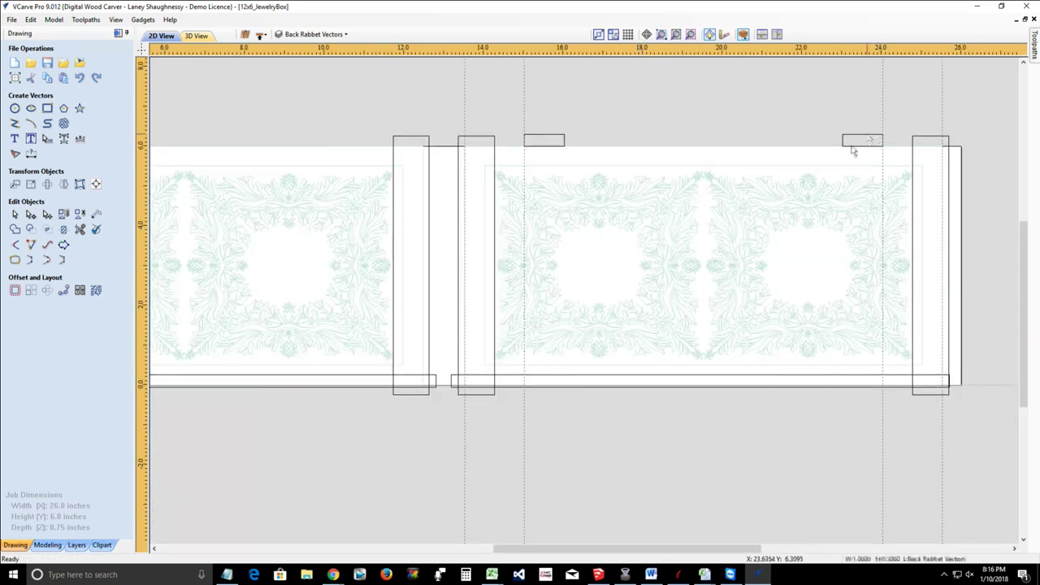
pyautogui.keyDown('shift'); pyautogui.click(537, 139); pyautogui.keyUp('shift')
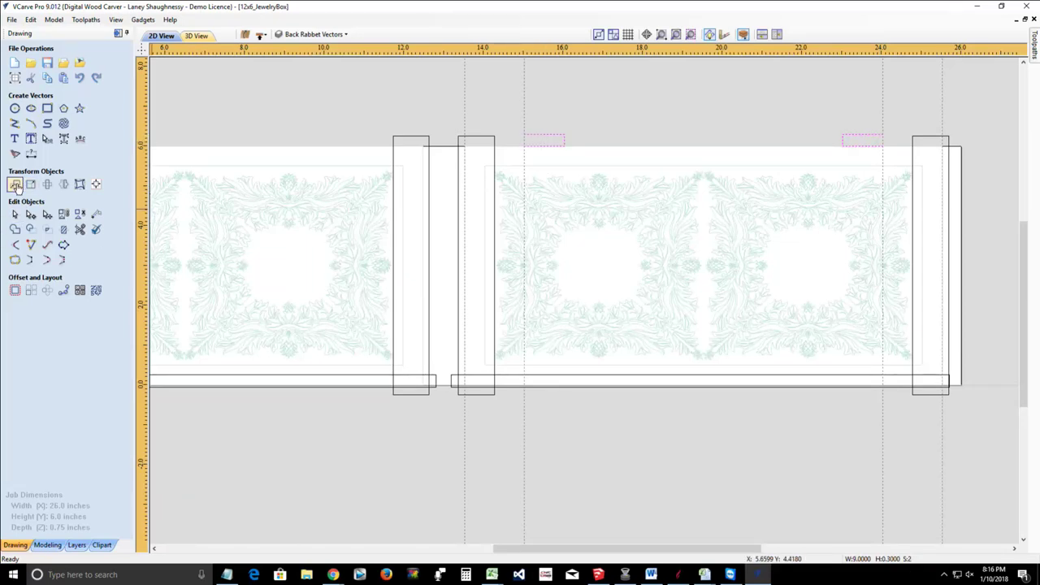
# Step: Move both hinge rectangles by a relative Y offset of -0.0625 inch with Move Selection
pyautogui.click(14, 186)
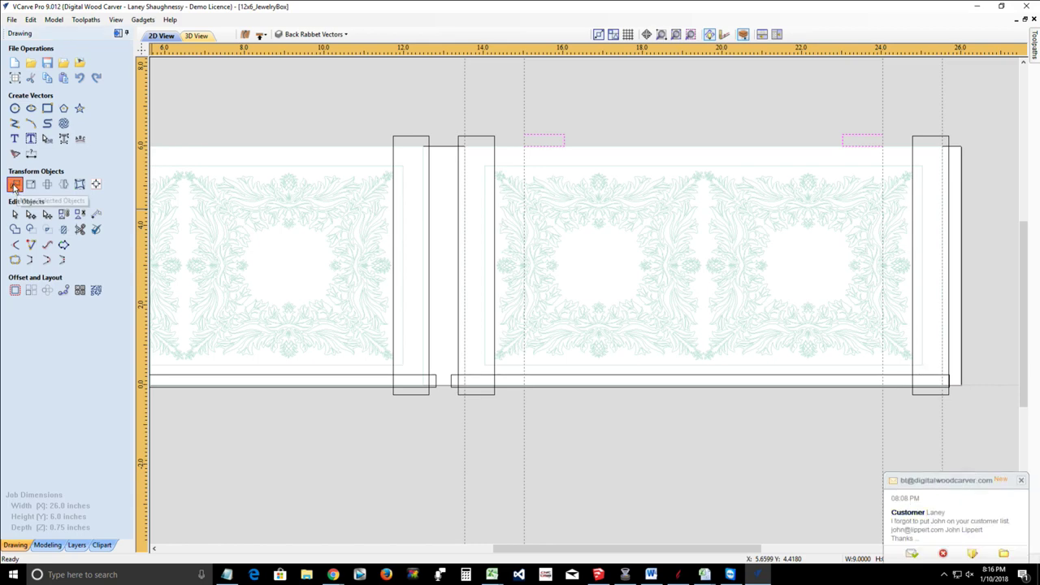
pyautogui.click(1022, 483)
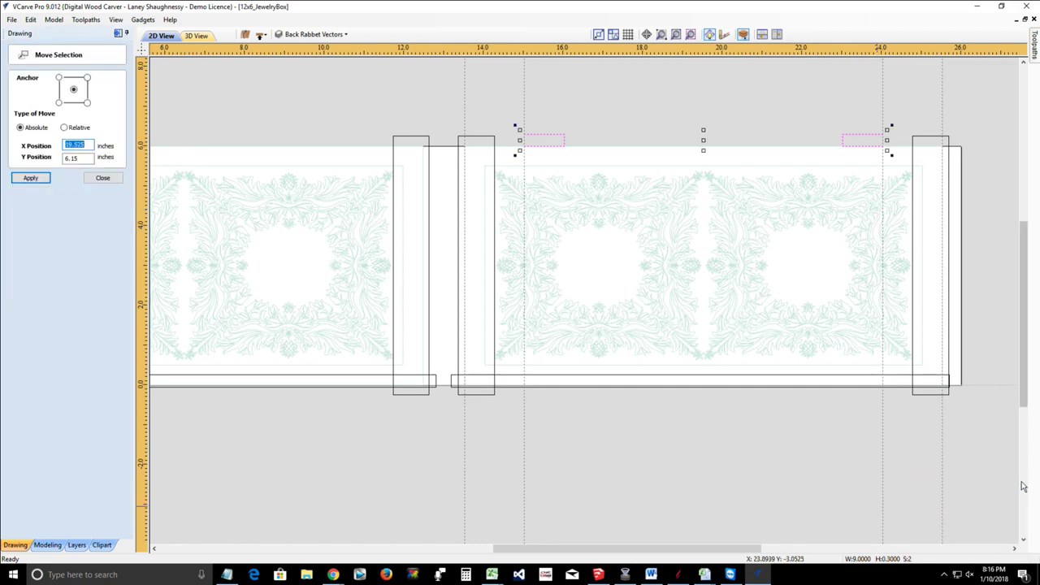
pyautogui.click(65, 129)
pyautogui.click(64, 128)
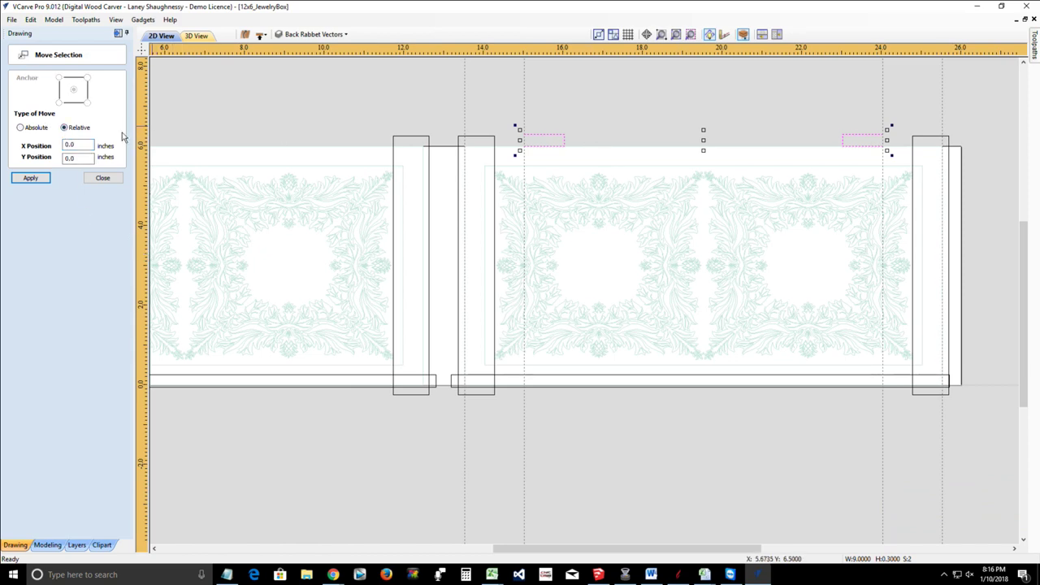
pyautogui.doubleClick(80, 159)
pyautogui.write('.0')
pyautogui.click(26, 179)
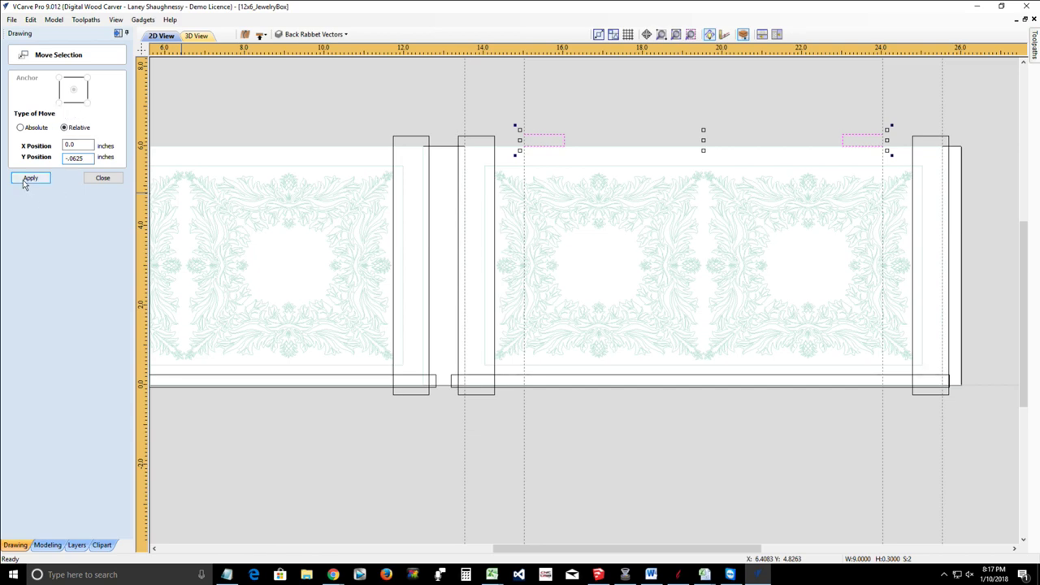
pyautogui.click(24, 183)
pyautogui.scroll(4, 538, 144)
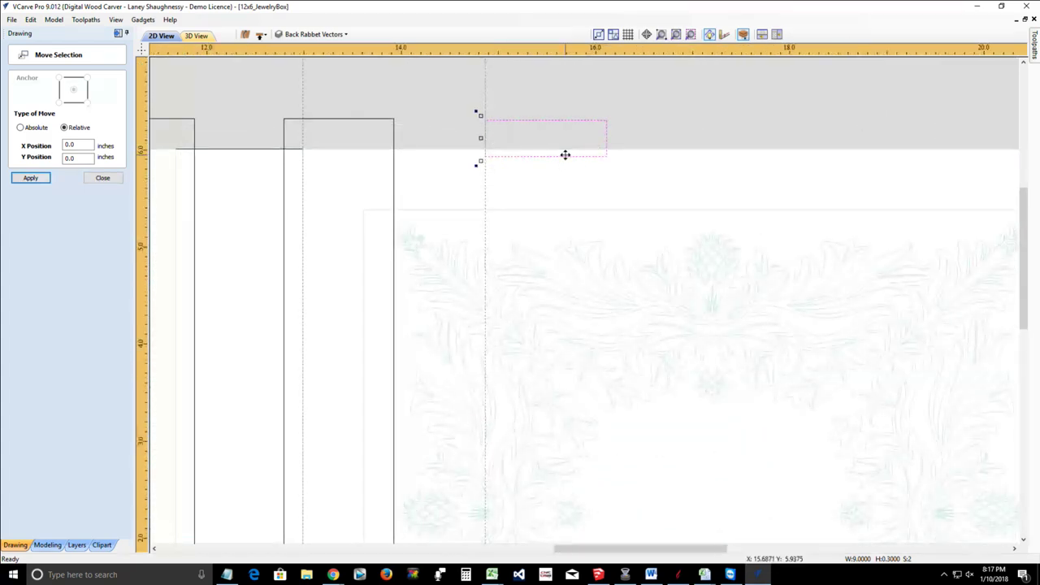
pyautogui.scroll(-4, 565, 155)
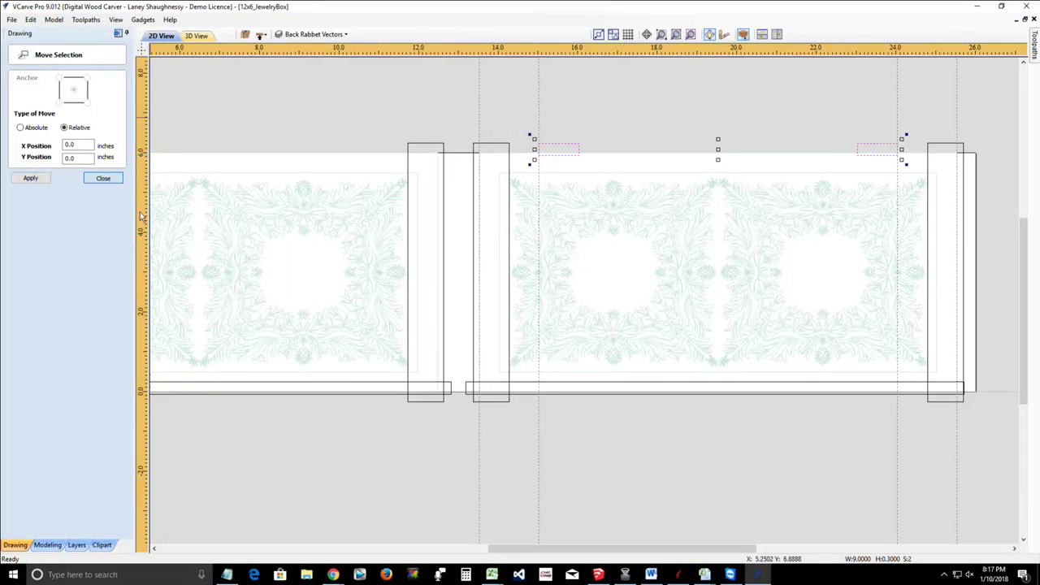
pyautogui.press('Escape')
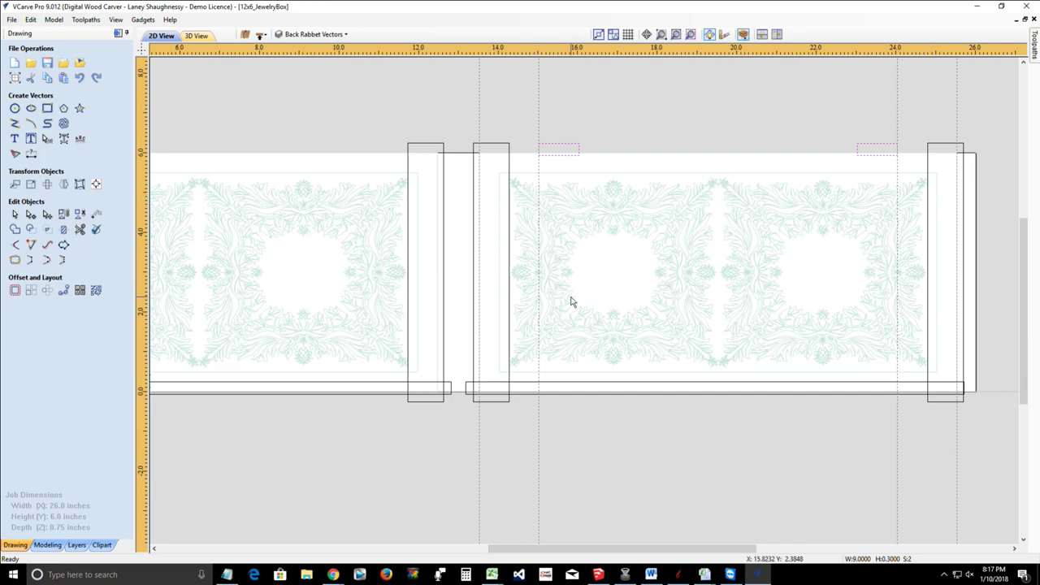
pyautogui.scroll(-1, 571, 302)
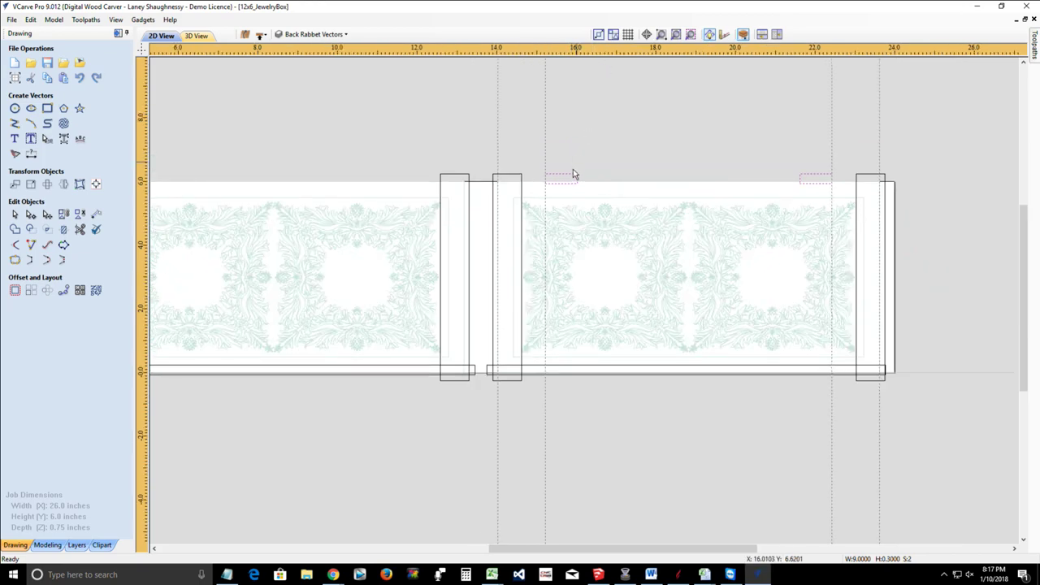
pyautogui.scroll(5, 573, 174)
pyautogui.scroll(2, 573, 191)
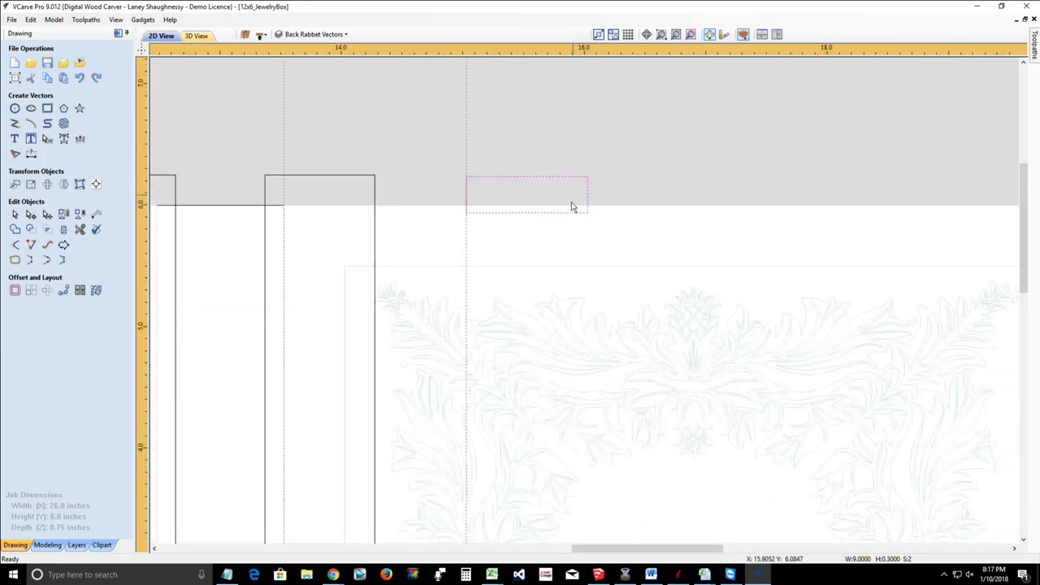
pyautogui.click(15, 108)
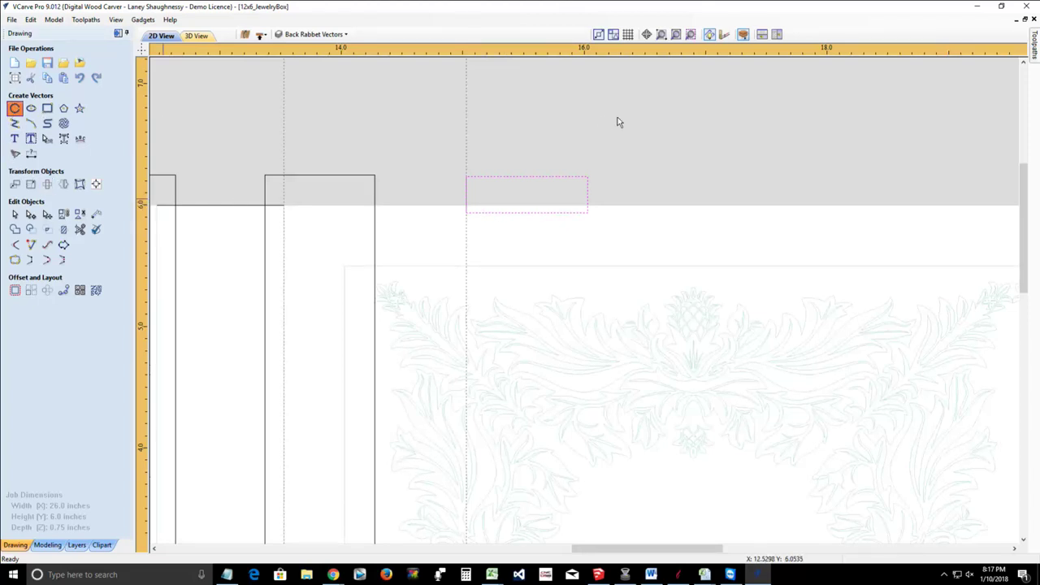
pyautogui.moveTo(652, 126); pyautogui.dragTo(658, 132)
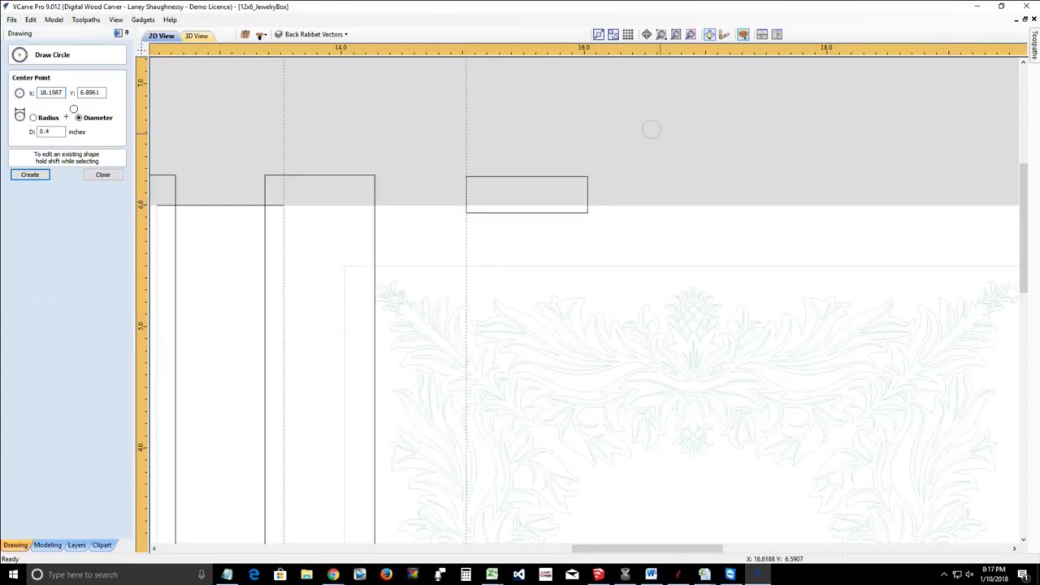
pyautogui.moveTo(54, 132); pyautogui.dragTo(3, 132)
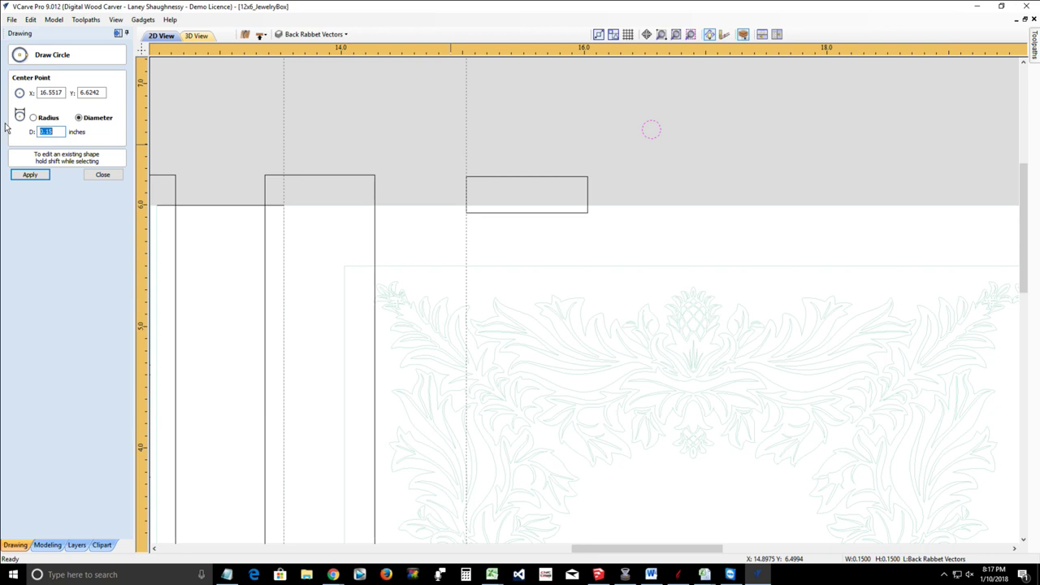
pyautogui.write('.25')
pyautogui.click(30, 175)
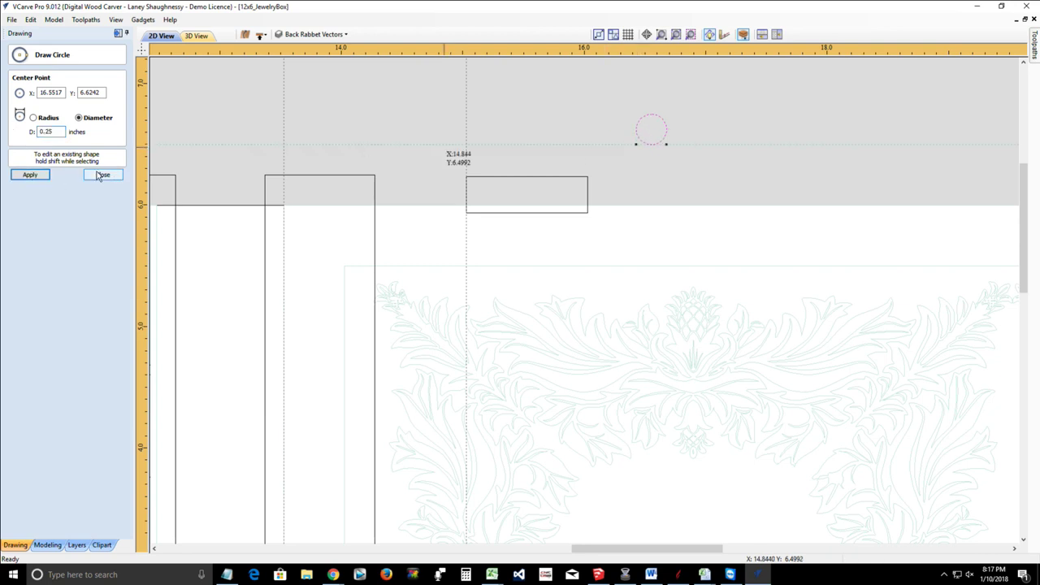
pyautogui.press('Escape')
pyautogui.click(648, 143)
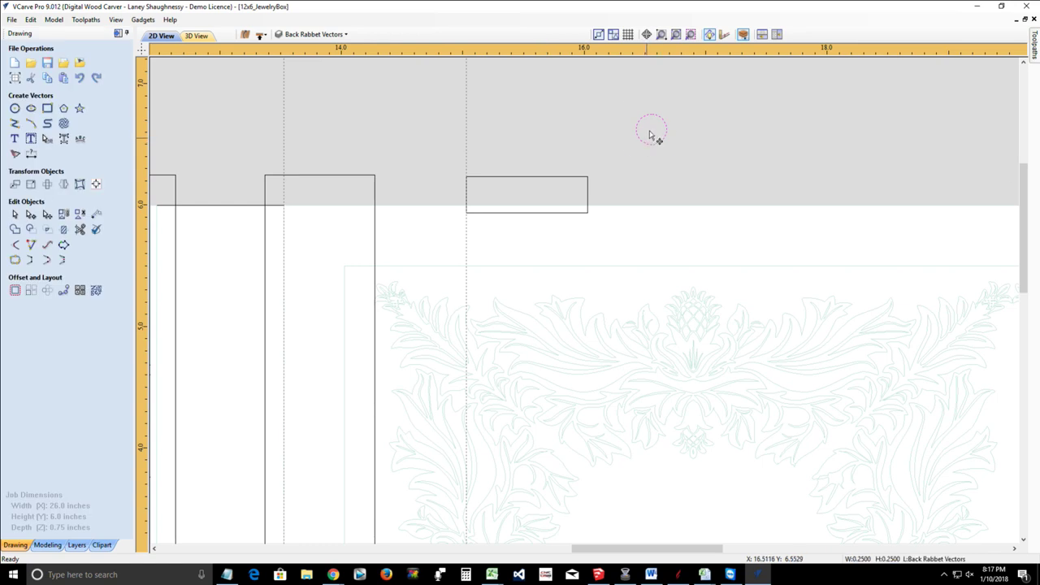
pyautogui.moveTo(652, 126); pyautogui.dragTo(580, 222)
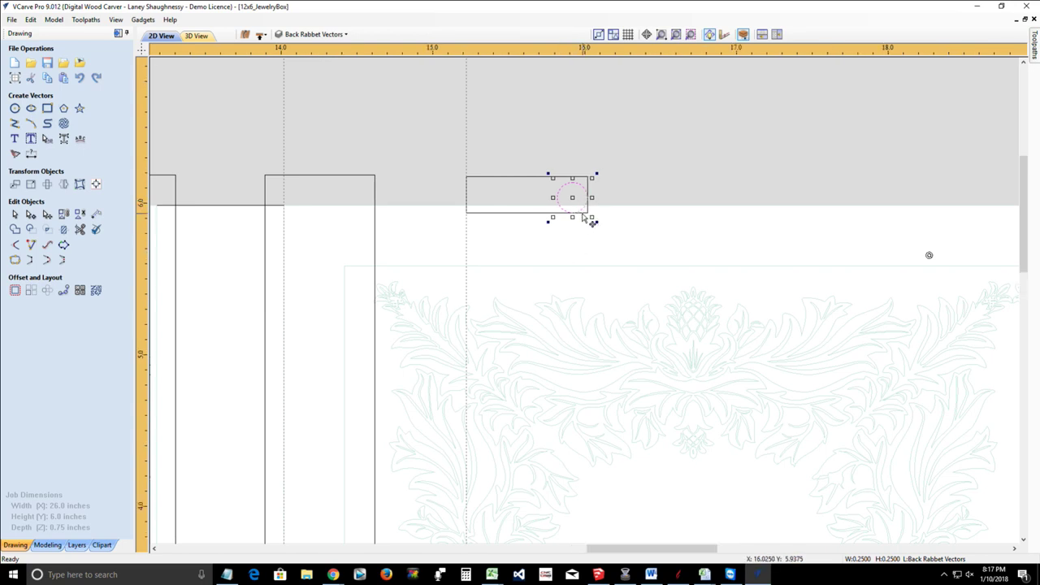
pyautogui.scroll(1, 591, 221)
pyautogui.scroll(1, 593, 218)
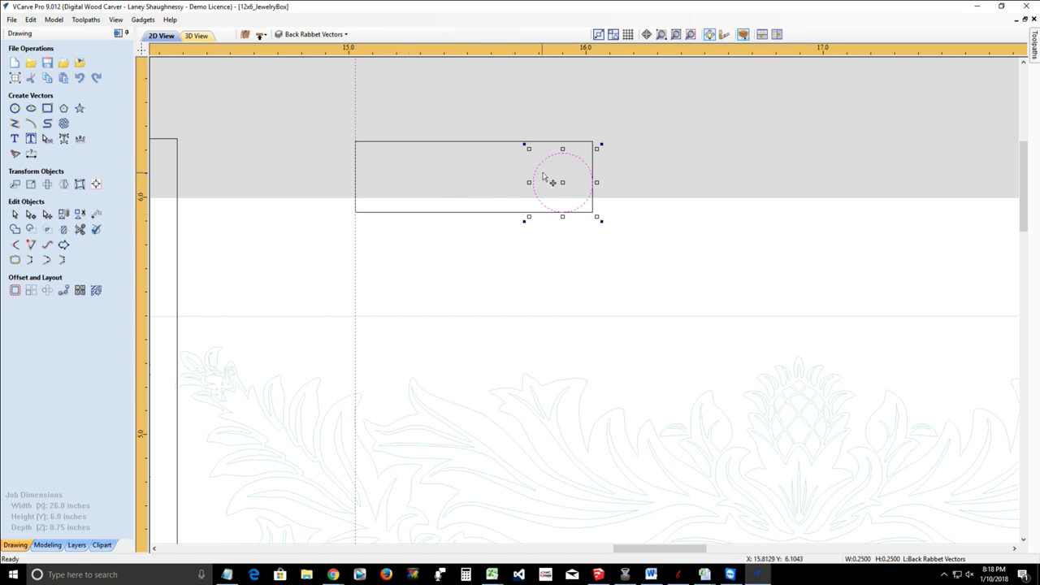
pyautogui.moveTo(543, 160); pyautogui.dragTo(544, 160)
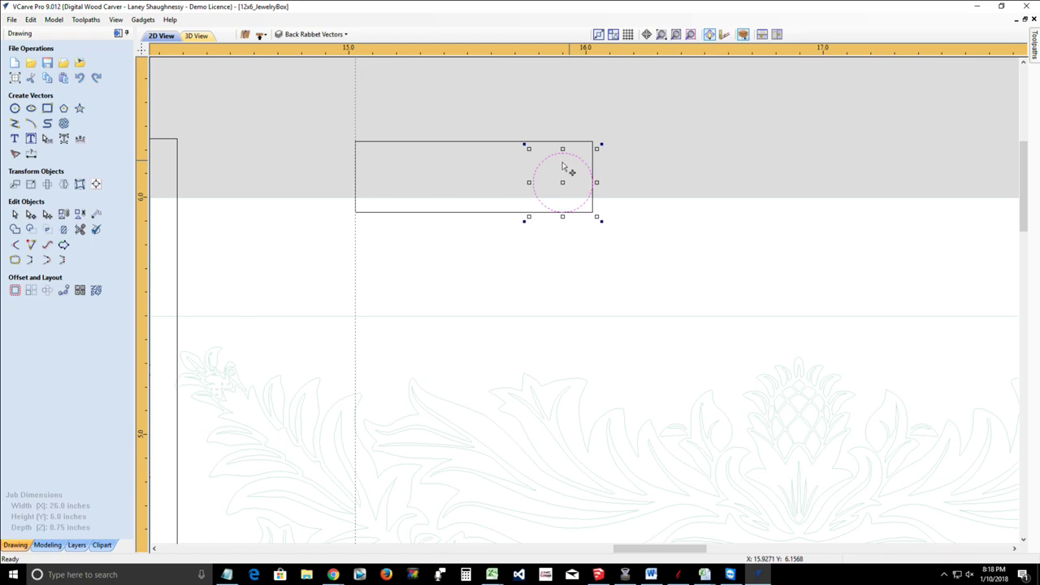
pyautogui.press('Delete')
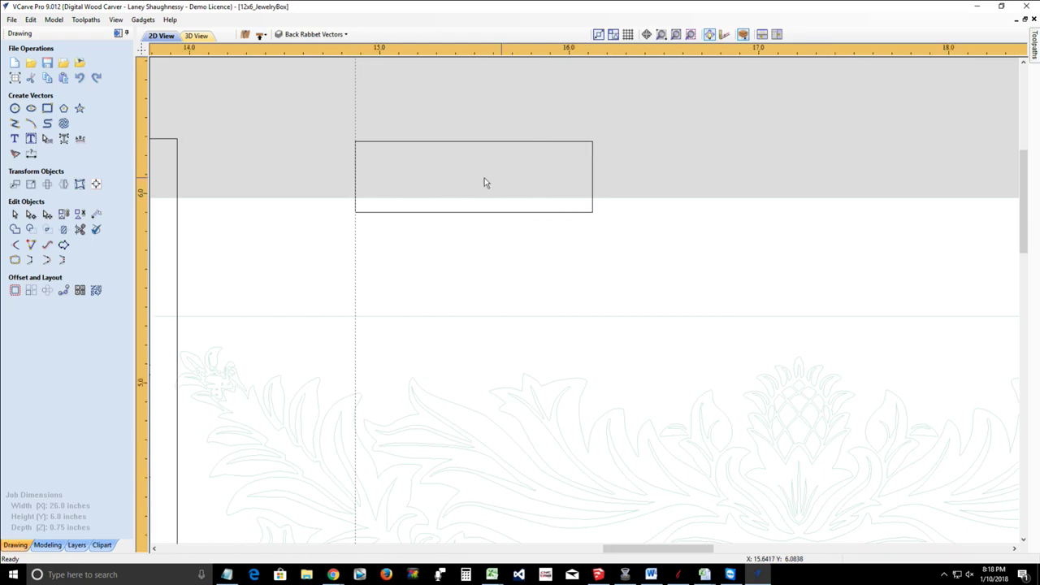
# Step: Select the left and right hinge rectangles and collapse the drawing tools
pyautogui.scroll(-4, 477, 182)
pyautogui.scroll(-4, 476, 185)
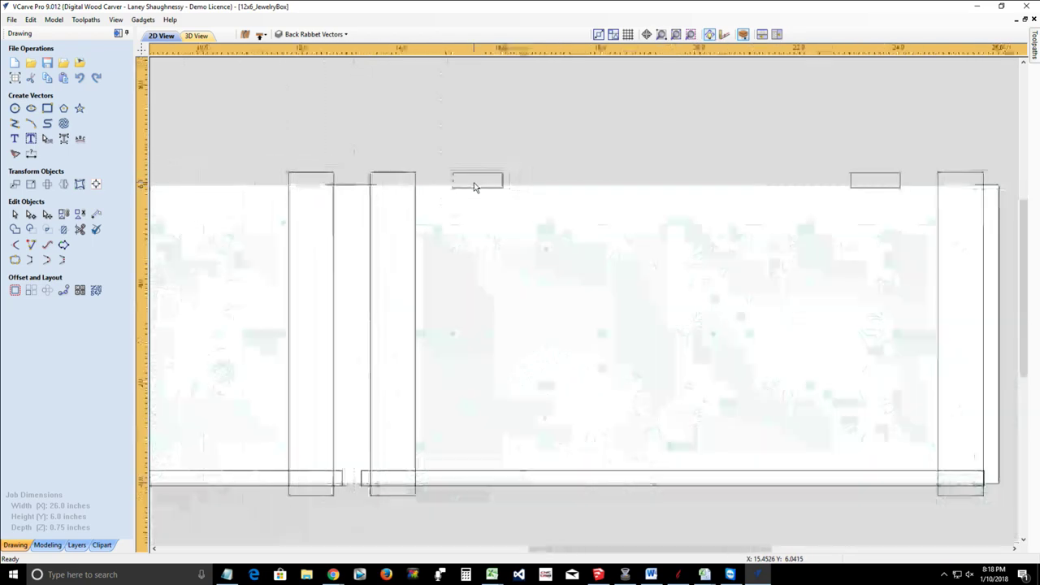
pyautogui.click(476, 180)
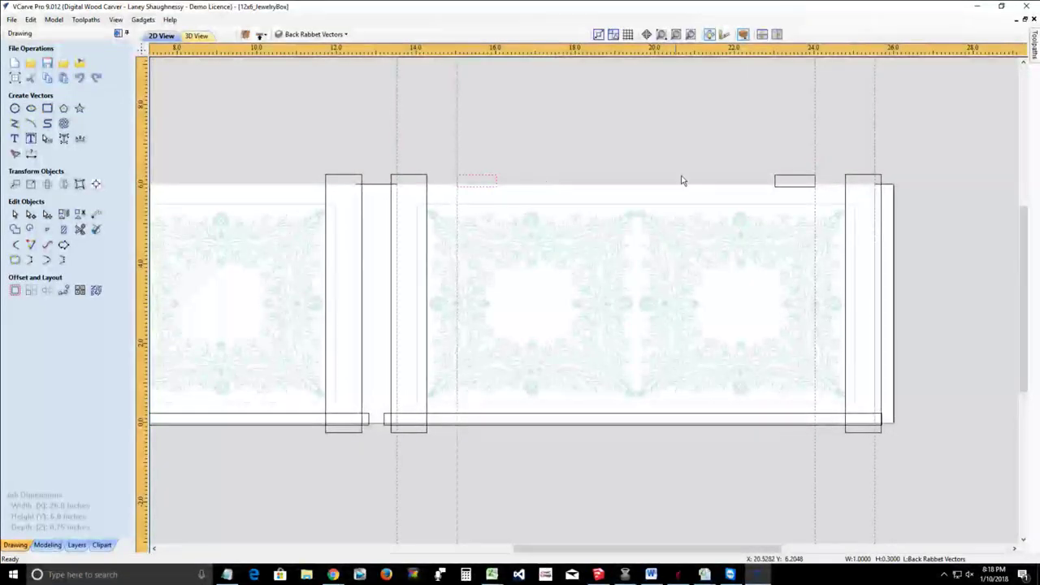
pyautogui.keyDown('shift'); pyautogui.click(787, 180); pyautogui.keyUp('shift')
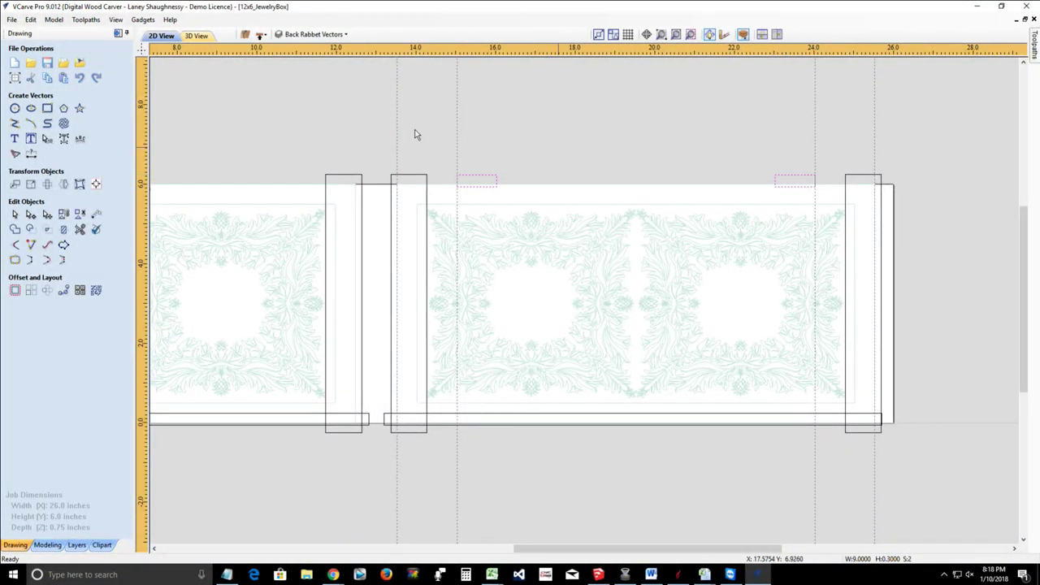
pyautogui.click(119, 34)
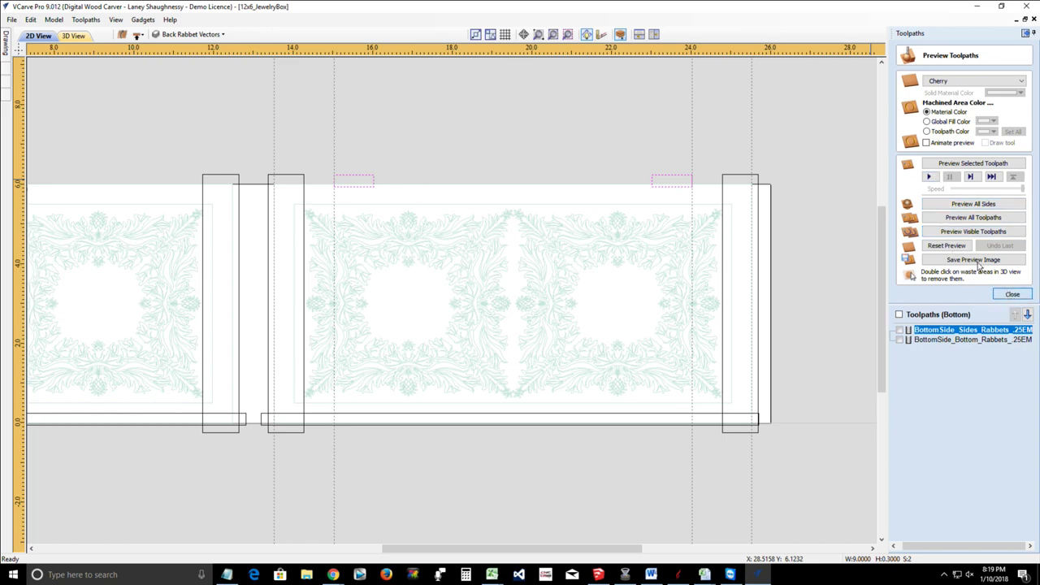
# Step: Start a pocket toolpath with 0.5 inch cut depth cut in a single pass
pyautogui.click(1013, 294)
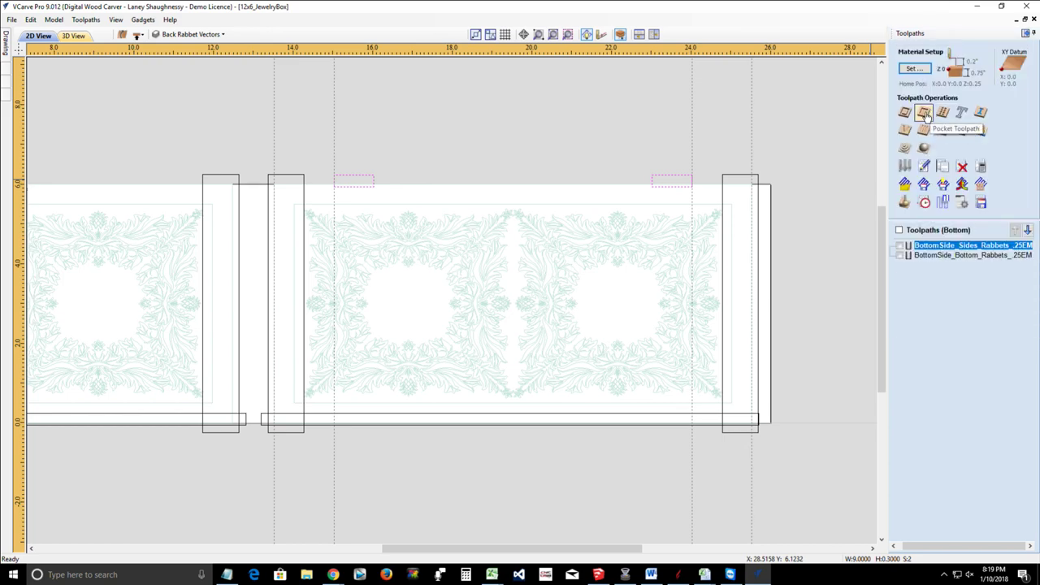
pyautogui.click(926, 115)
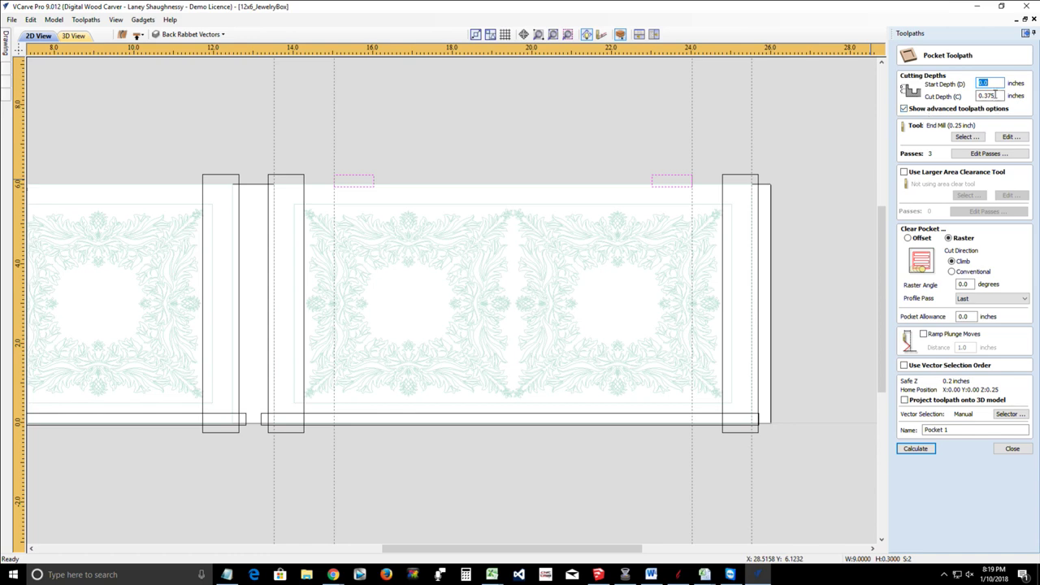
pyautogui.moveTo(997, 96); pyautogui.dragTo(981, 96)
pyautogui.write('.5')
pyautogui.click(981, 155)
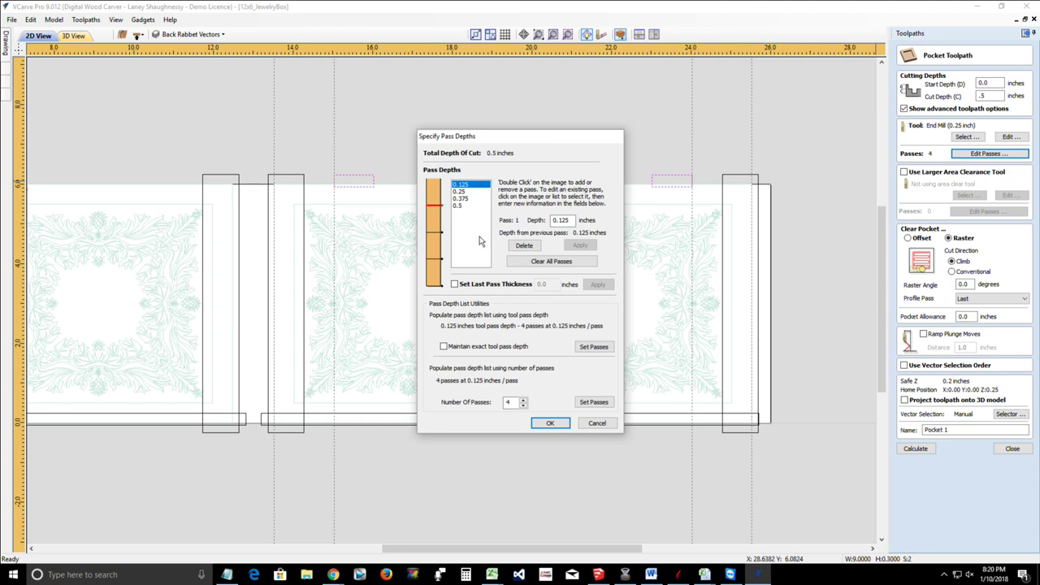
pyautogui.click(523, 405)
pyautogui.click(523, 405)
pyautogui.click(523, 406)
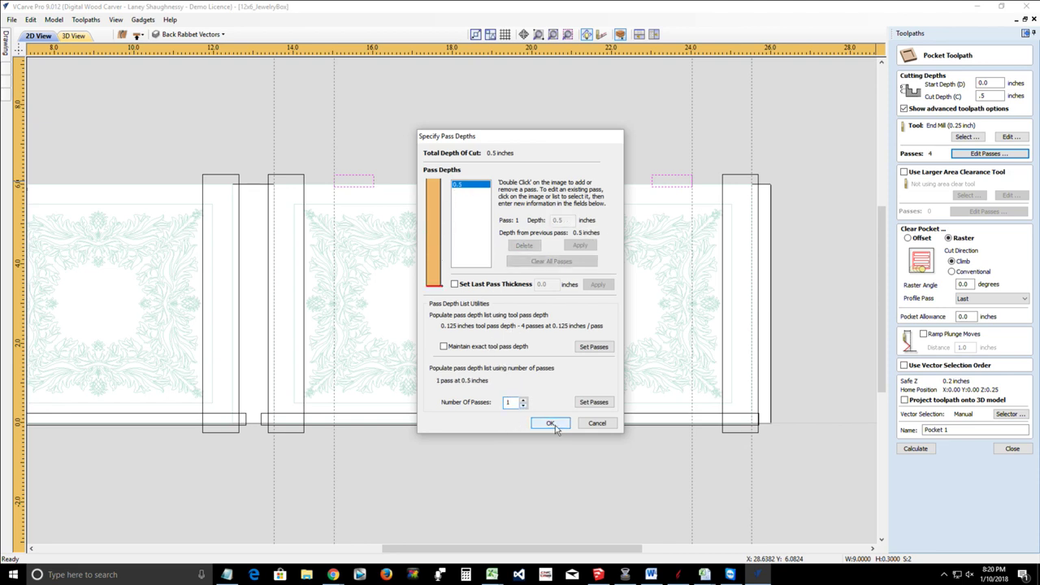
pyautogui.click(555, 424)
# Step: Name the pocket toolpath 'Hinge Mortise_.25EM'
pyautogui.click(915, 448)
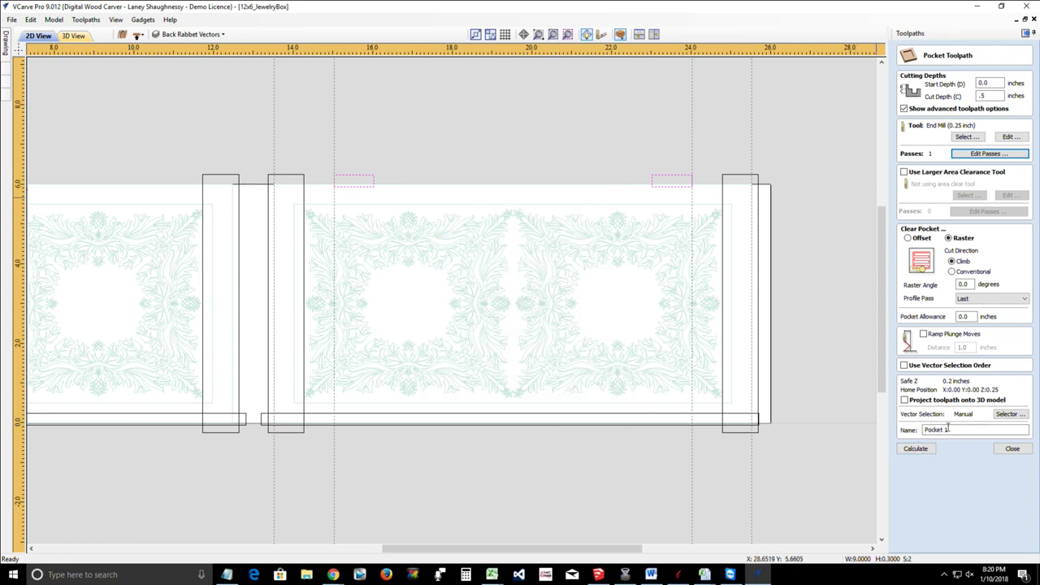
pyautogui.write('H')
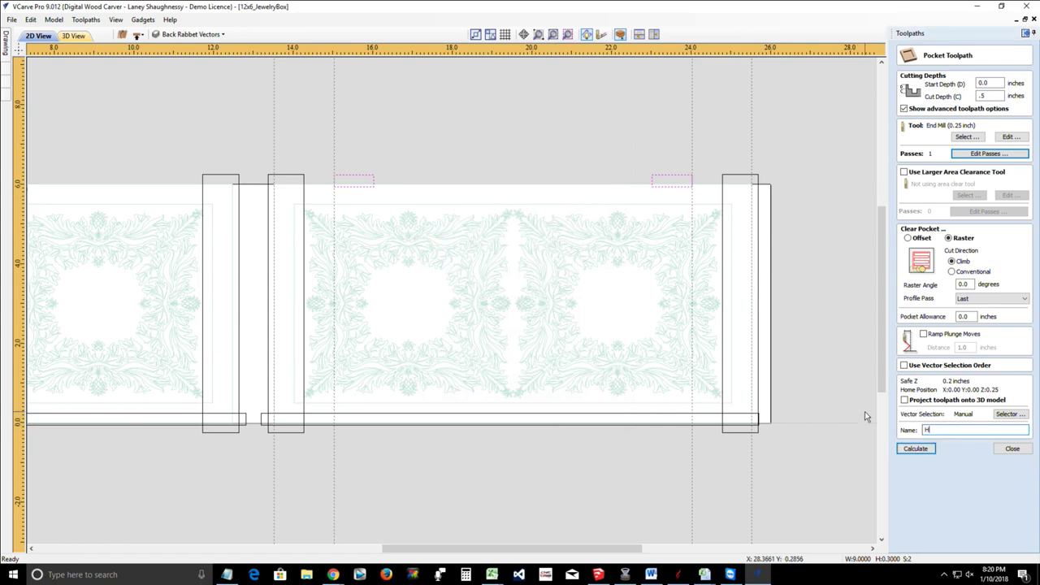
pyautogui.write('ign')
pyautogui.press('BackSpace')
pyautogui.press('BackSpace')
pyautogui.write('nge Mortise_.25EM')
# Step: Calculate the Hinge Mortise pocket and preview it with the side and bottom rabbet toolpaths
pyautogui.click(921, 449)
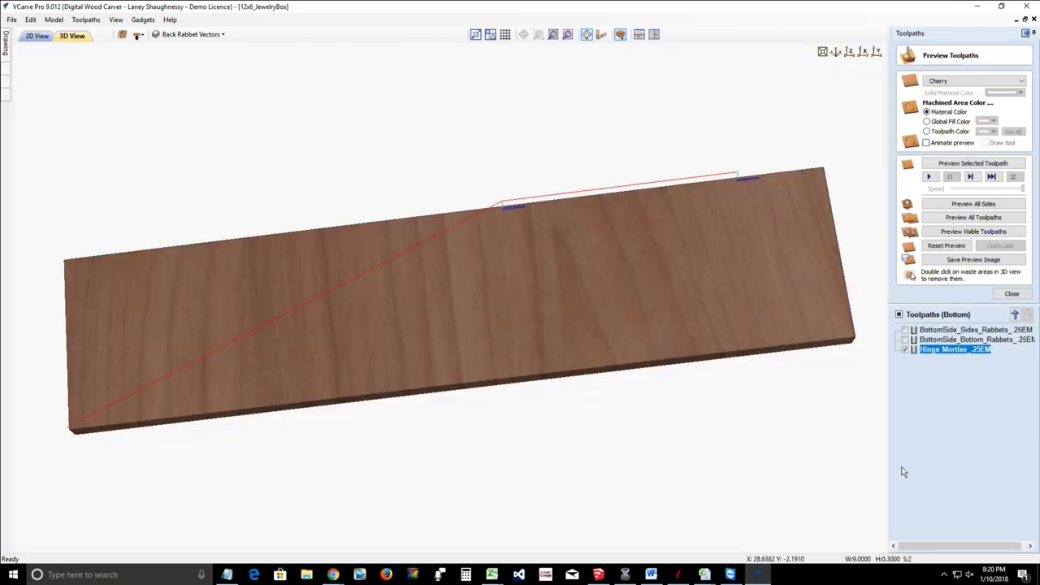
pyautogui.click(958, 167)
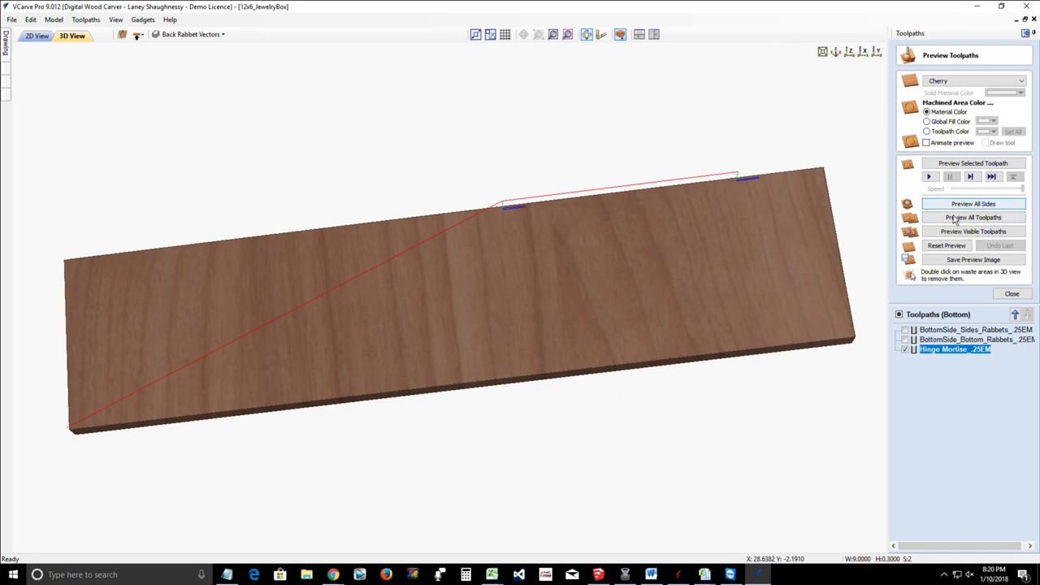
pyautogui.click(904, 352)
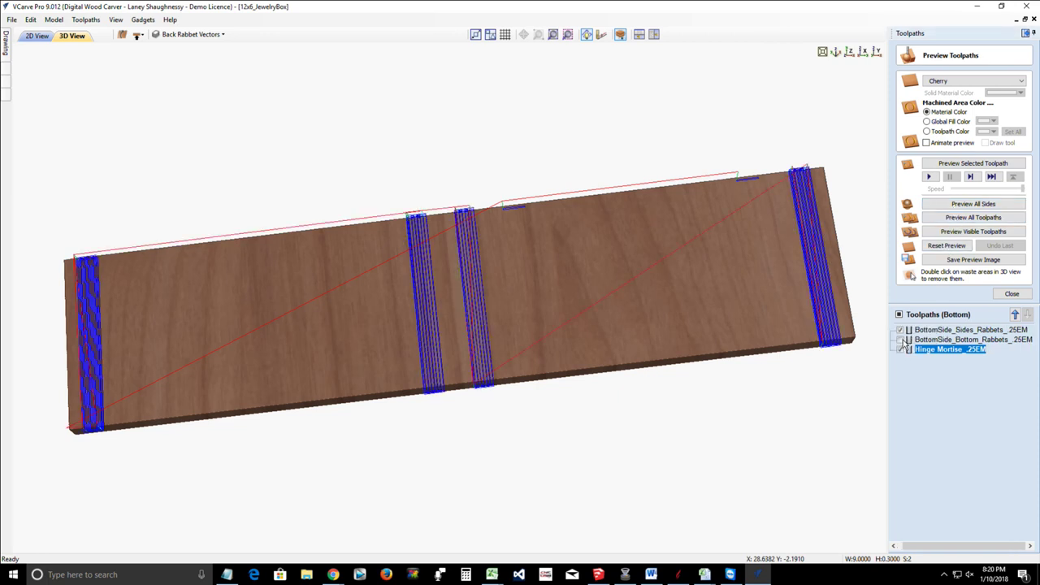
pyautogui.click(902, 340)
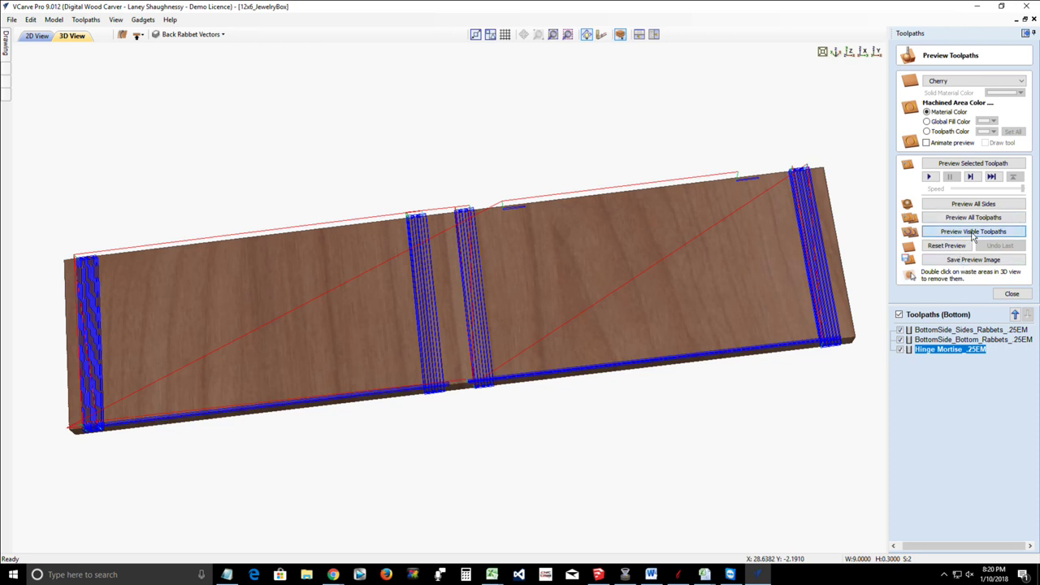
pyautogui.click(972, 235)
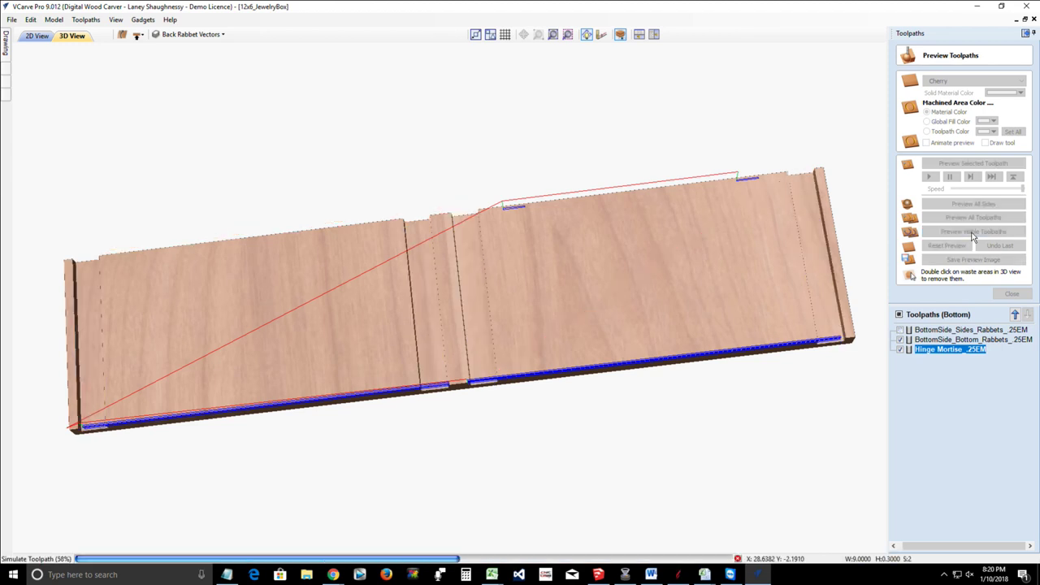
pyautogui.click(971, 232)
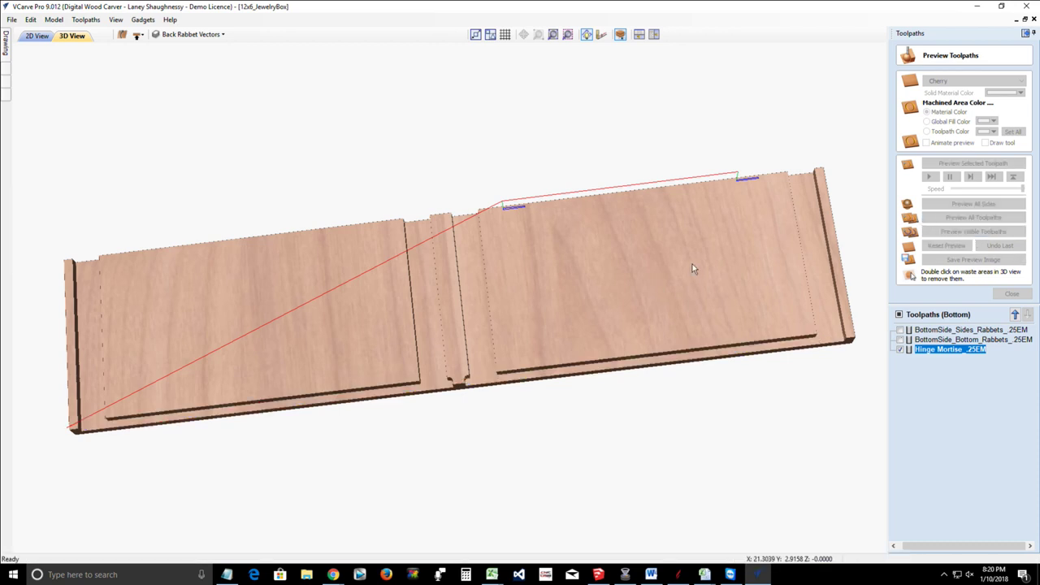
pyautogui.moveTo(589, 337); pyautogui.dragTo(431, 319)
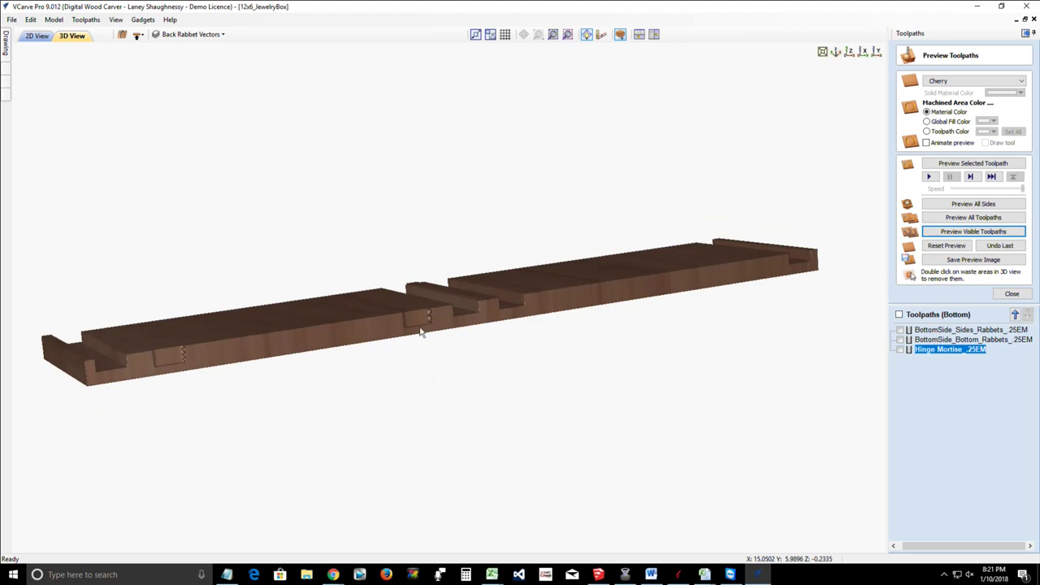
# Step: Tilt the 3D preview down onto the rabbets and switch the material from Cherry to Maple
pyautogui.scroll(5, 418, 325)
pyautogui.moveTo(305, 375); pyautogui.dragTo(655, 402)
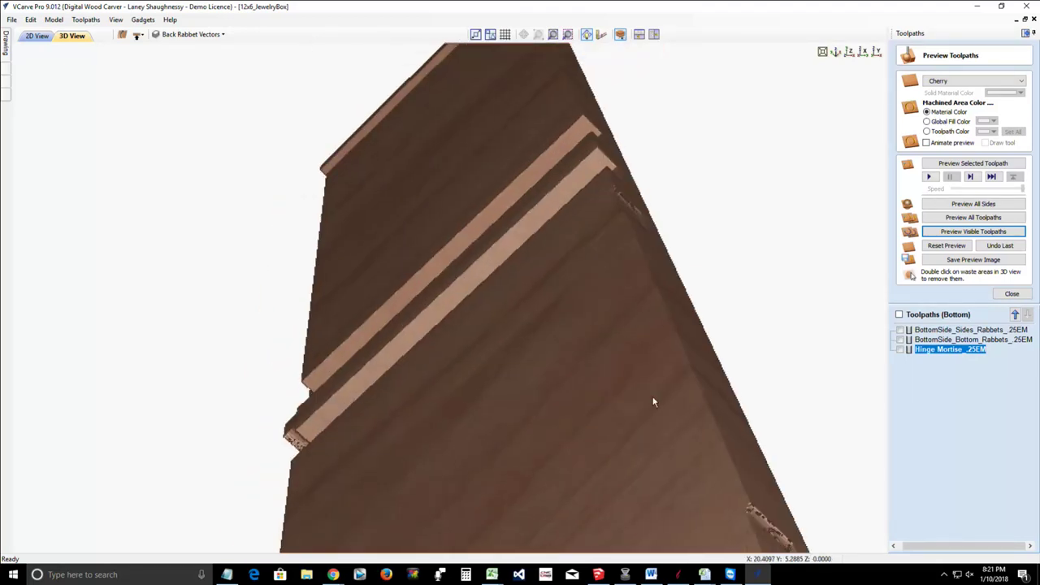
pyautogui.click(971, 83)
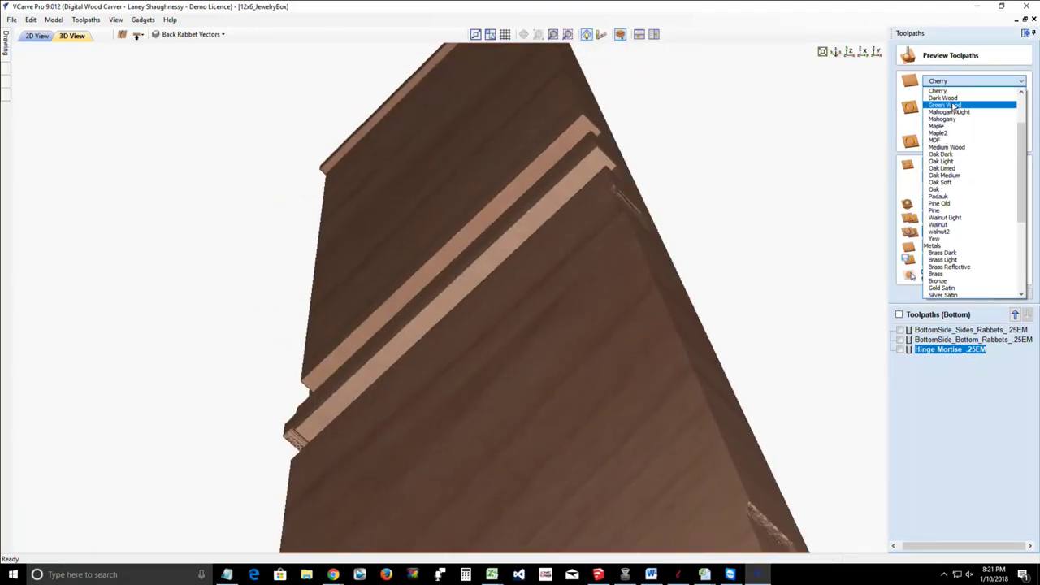
pyautogui.click(956, 126)
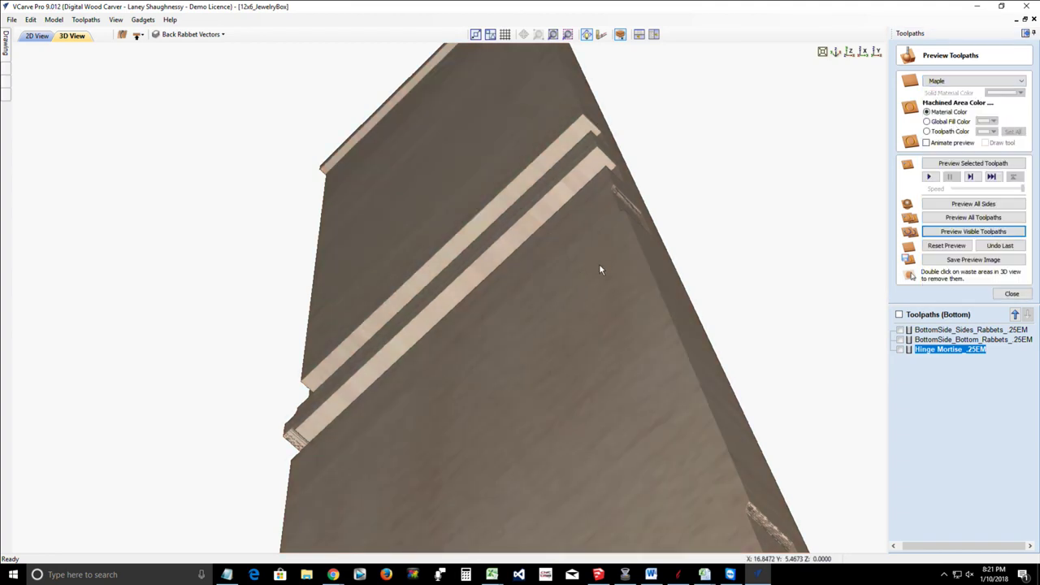
# Step: Zoom and turn the maple board to inspect the mortise, then return to the 2D View
pyautogui.moveTo(599, 264); pyautogui.dragTo(583, 363)
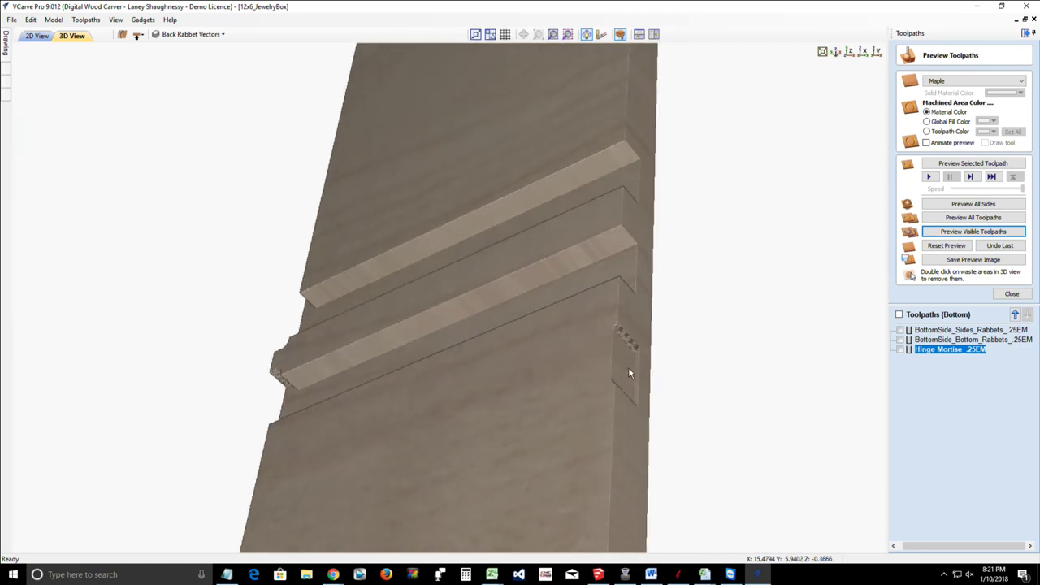
pyautogui.scroll(1, 628, 367)
pyautogui.scroll(1, 691, 416)
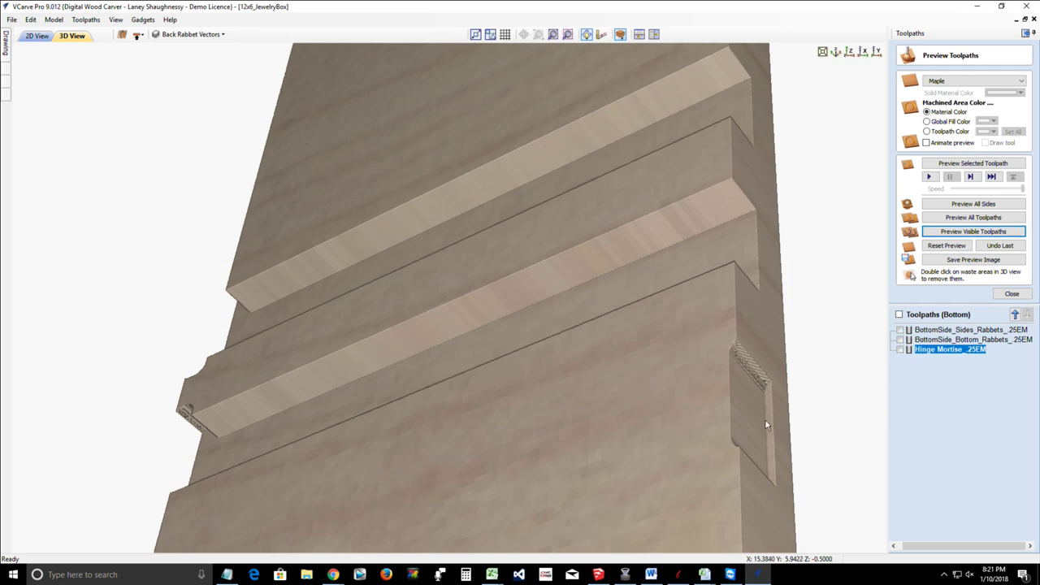
pyautogui.moveTo(742, 436); pyautogui.dragTo(739, 412)
pyautogui.scroll(-5, 739, 412)
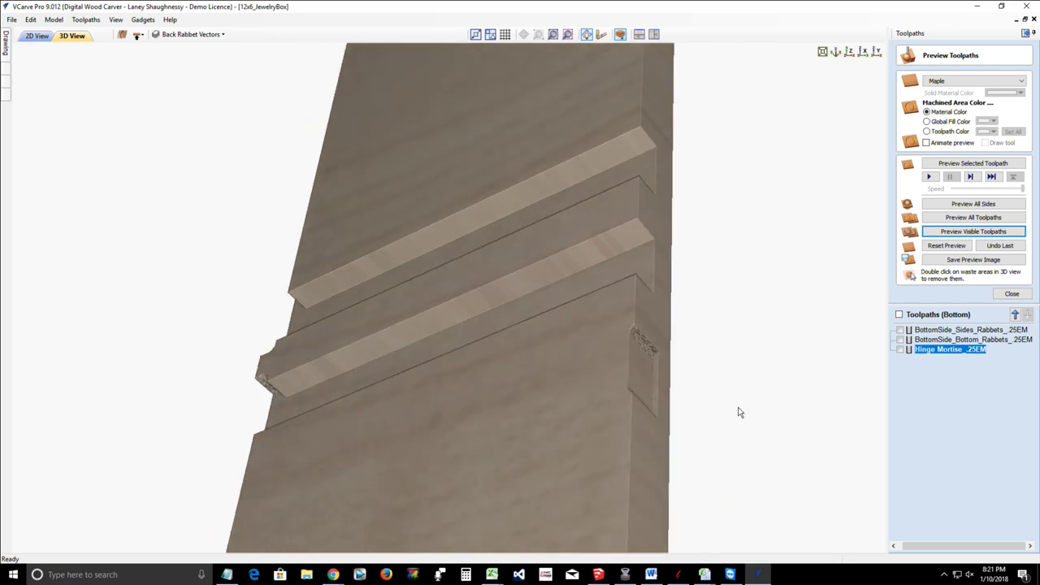
pyautogui.scroll(1, 739, 412)
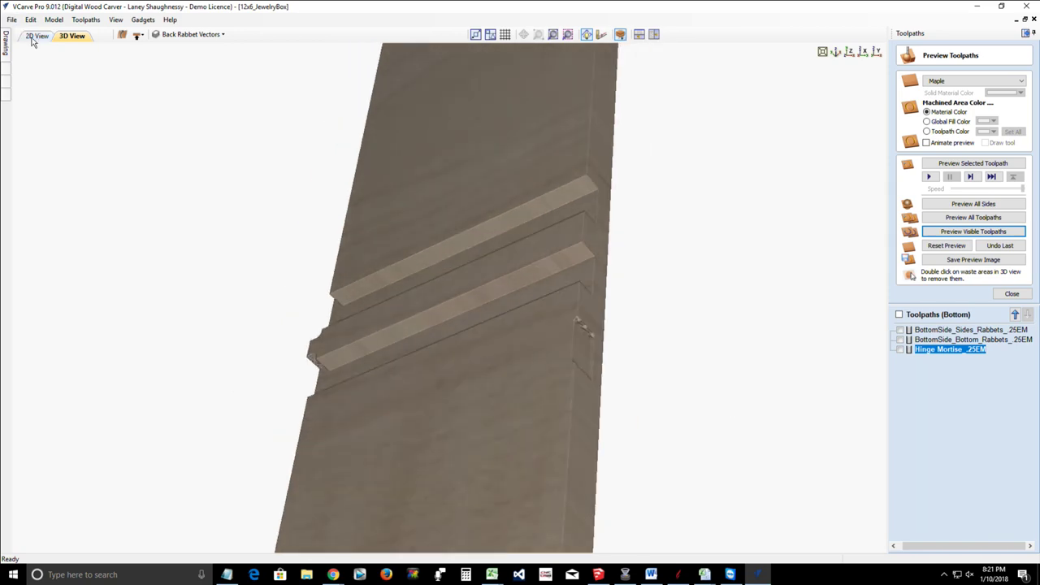
pyautogui.click(37, 35)
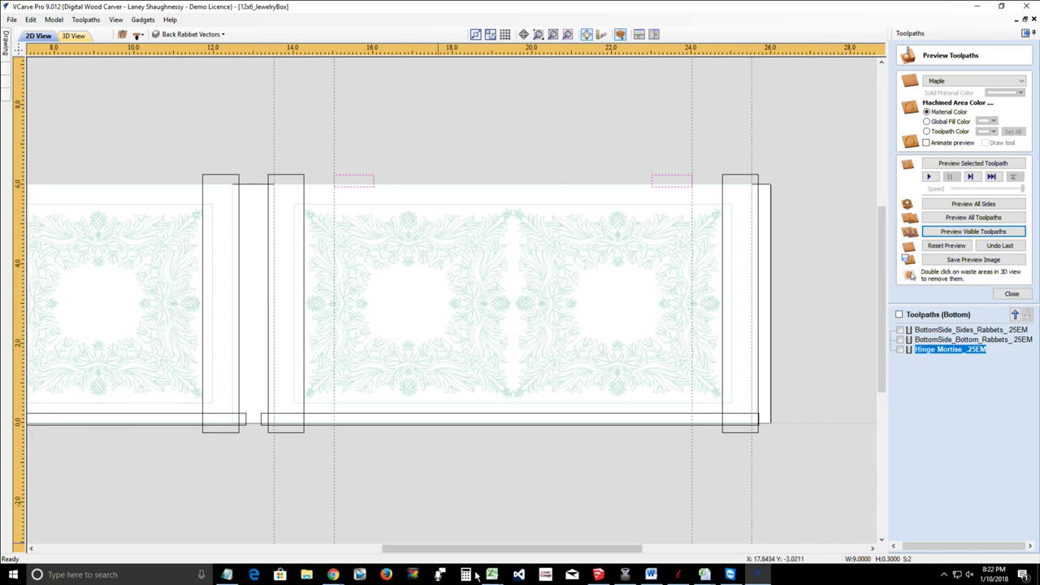
# Step: Switch the job to its top side and hide the Back Rabbet Vectors layer
pyautogui.moveTo(496, 550); pyautogui.dragTo(356, 555)
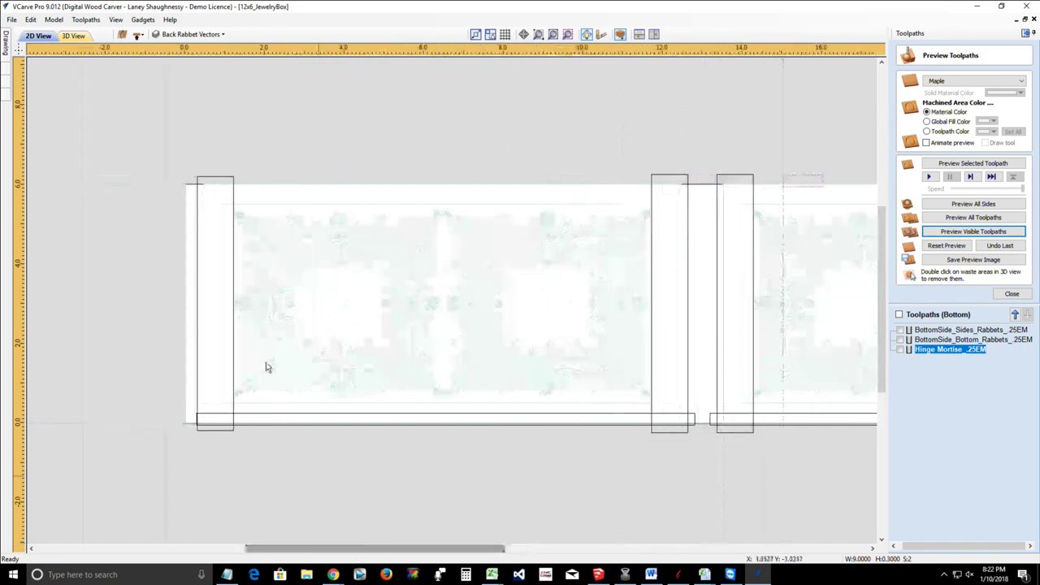
pyautogui.click(139, 36)
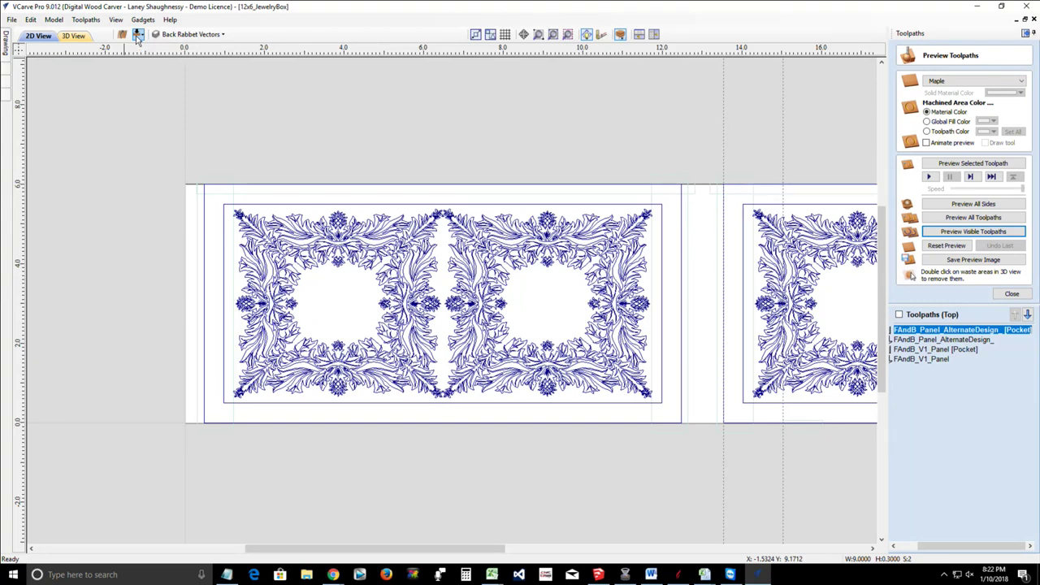
pyautogui.click(223, 35)
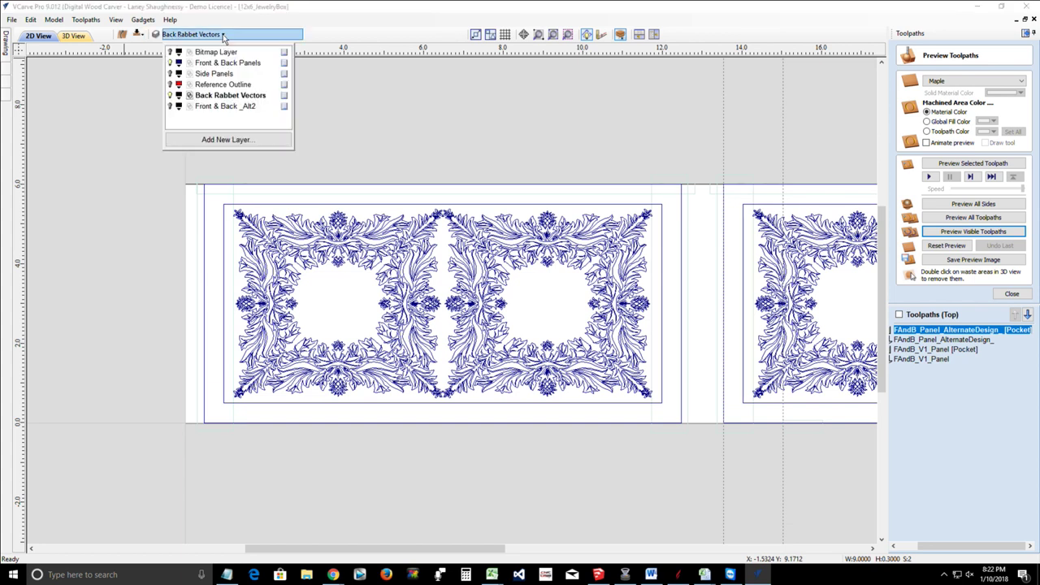
pyautogui.click(171, 96)
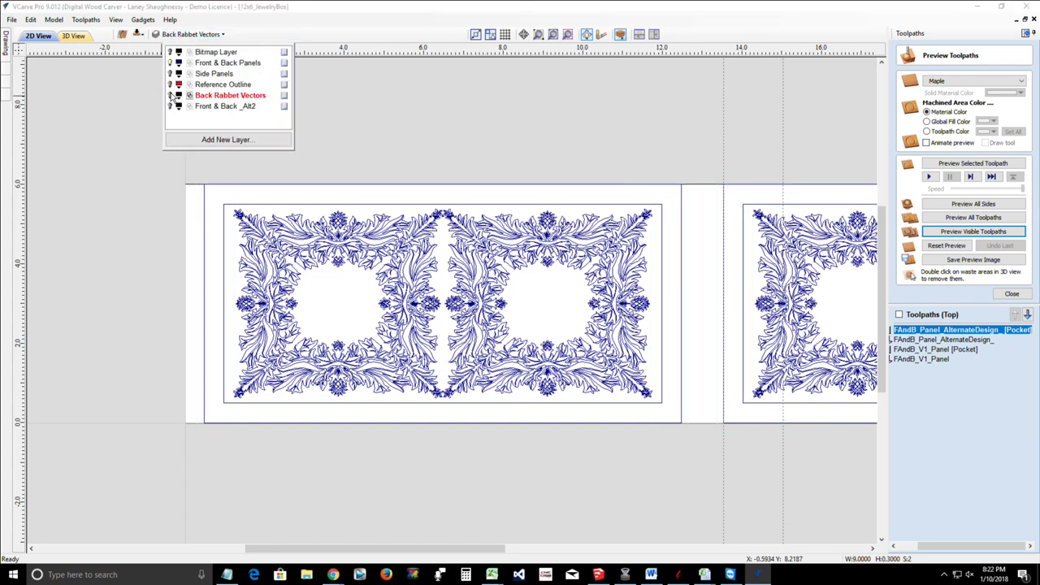
pyautogui.click(188, 220)
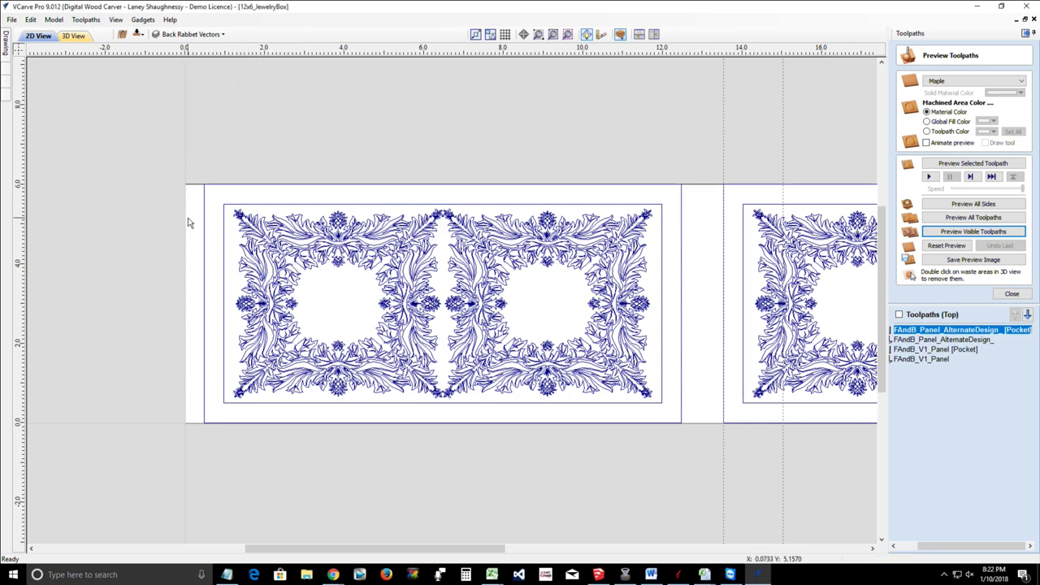
# Step: Zoom the 2D view and select the left panel's outline
pyautogui.scroll(-2, 177, 287)
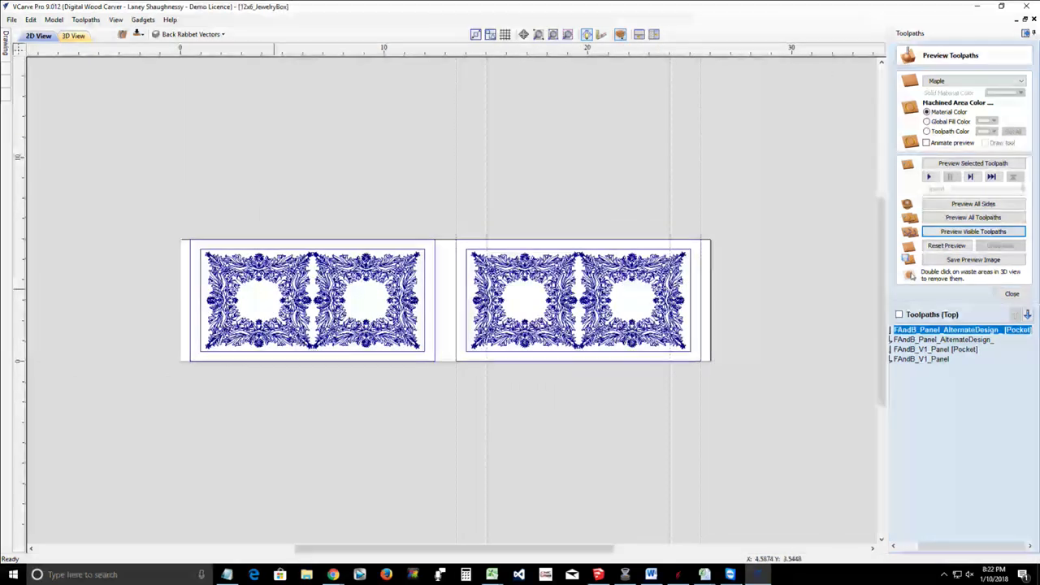
pyautogui.scroll(2, 338, 297)
pyautogui.scroll(-1, 113, 307)
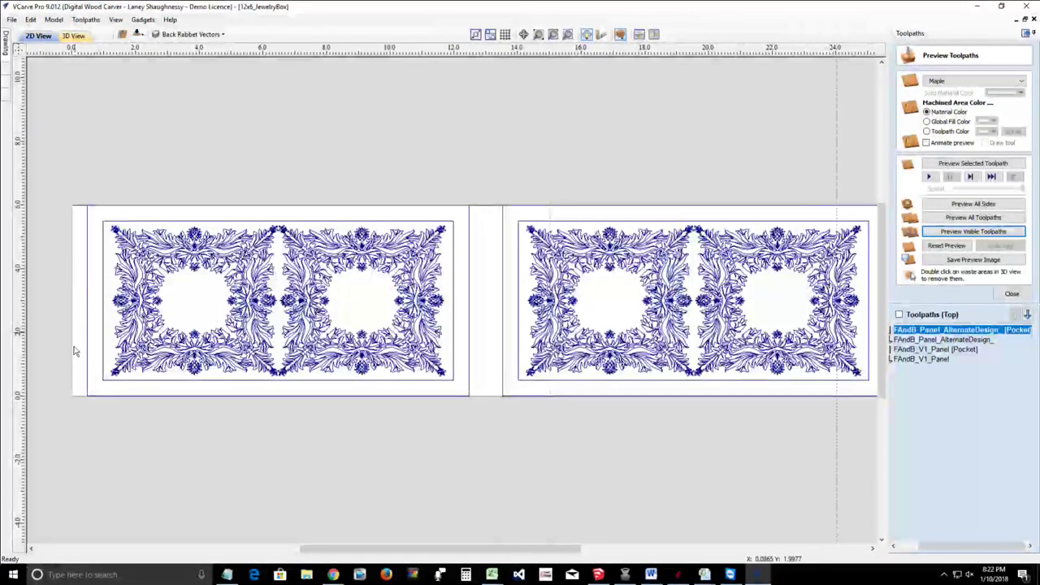
pyautogui.click(86, 278)
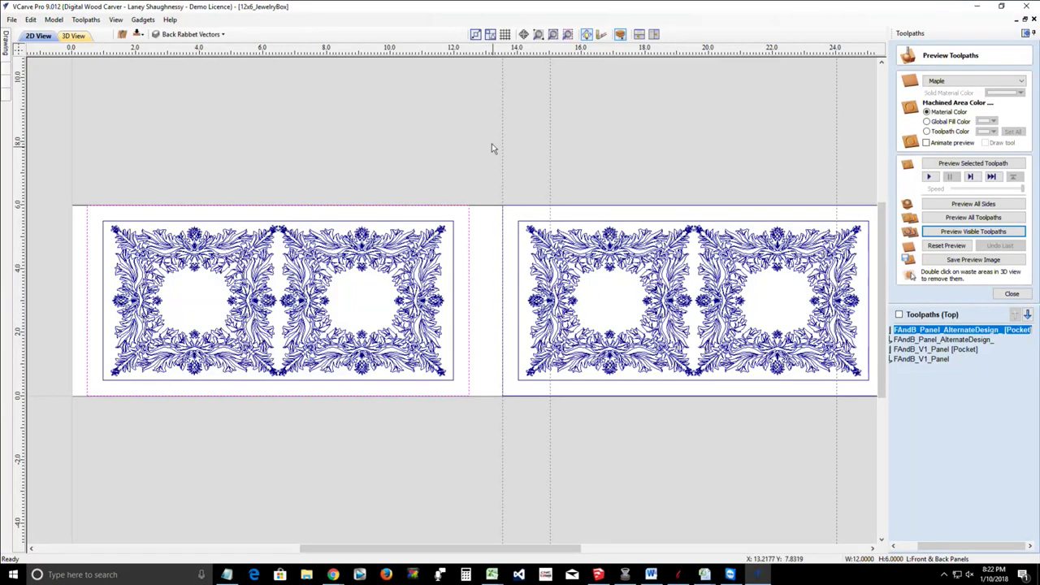
# Step: Uncheck Guides Visible under View > Guide Lines, then select the right and left panel outlines
pyautogui.click(117, 19)
pyautogui.moveTo(152, 56)
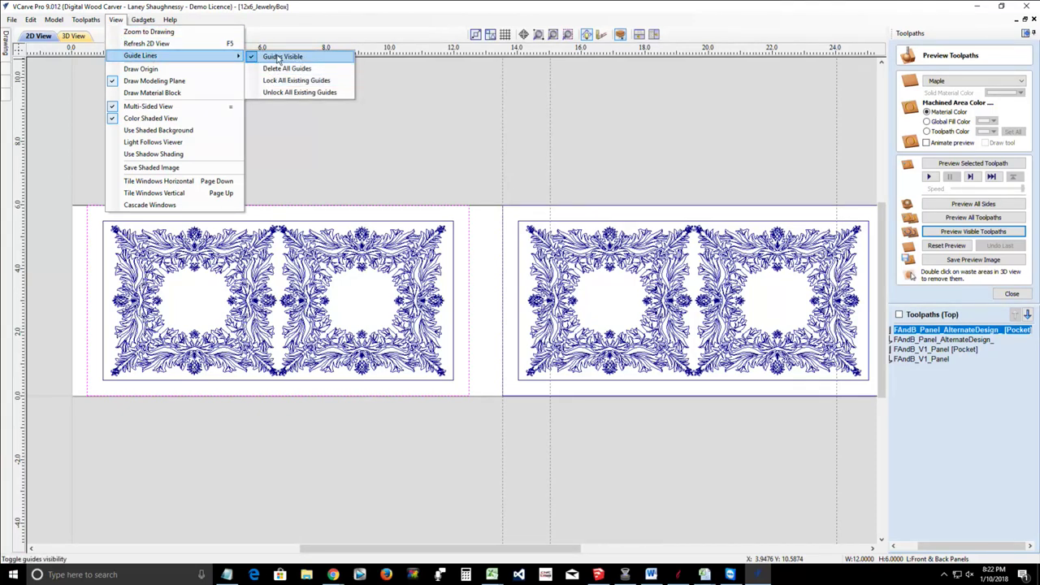
pyautogui.click(278, 56)
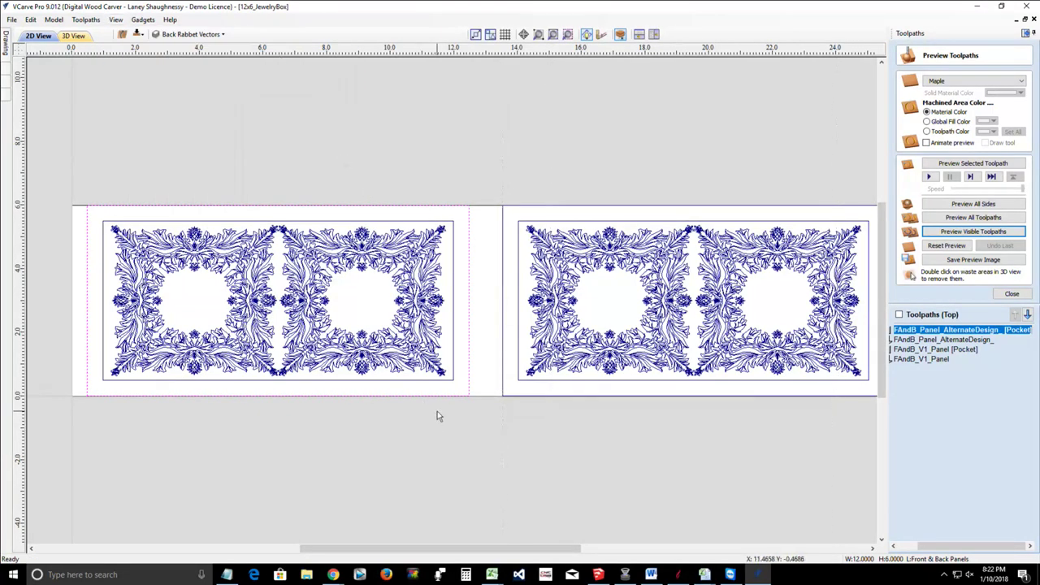
pyautogui.click(501, 309)
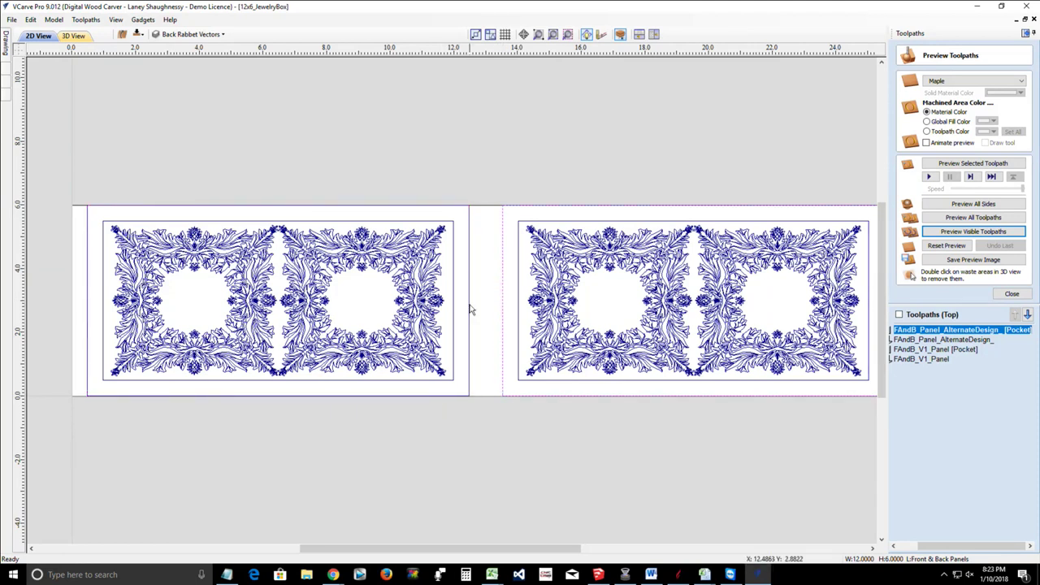
pyautogui.click(468, 313)
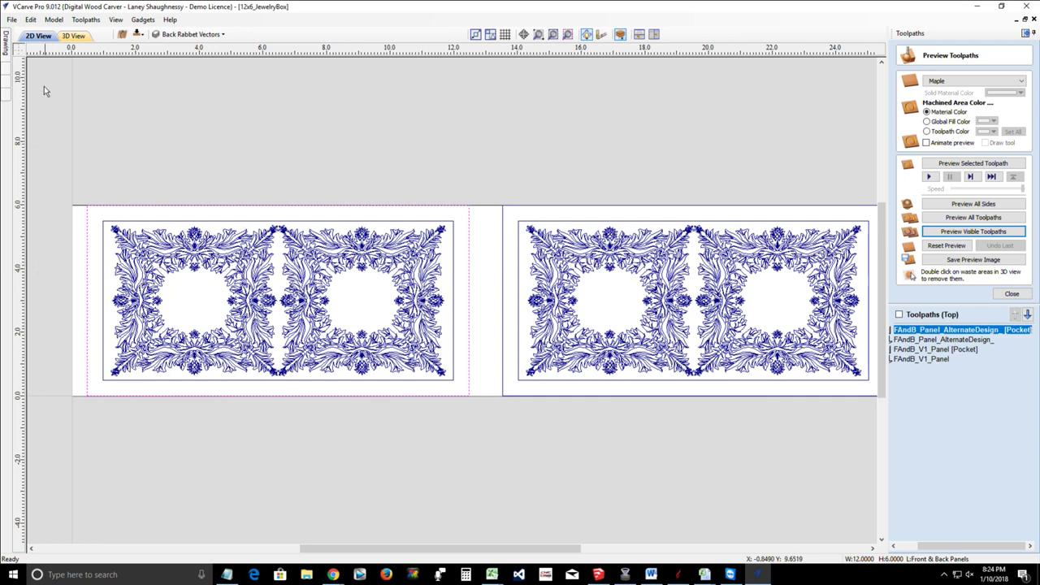
# Step: Draw a small circle at the left panel's edge with the Draw Circle tool
pyautogui.click(1025, 33)
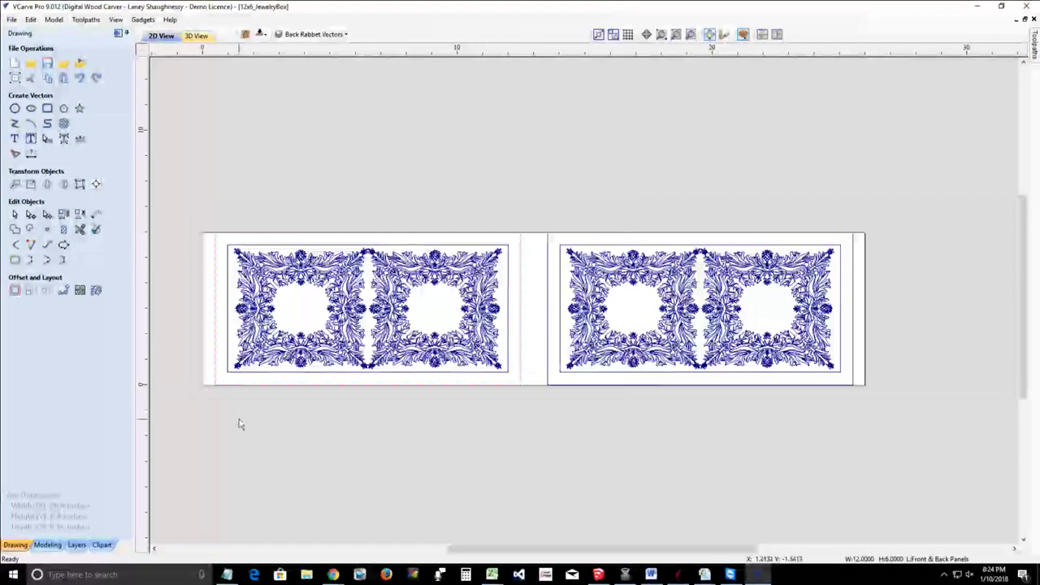
pyautogui.click(14, 108)
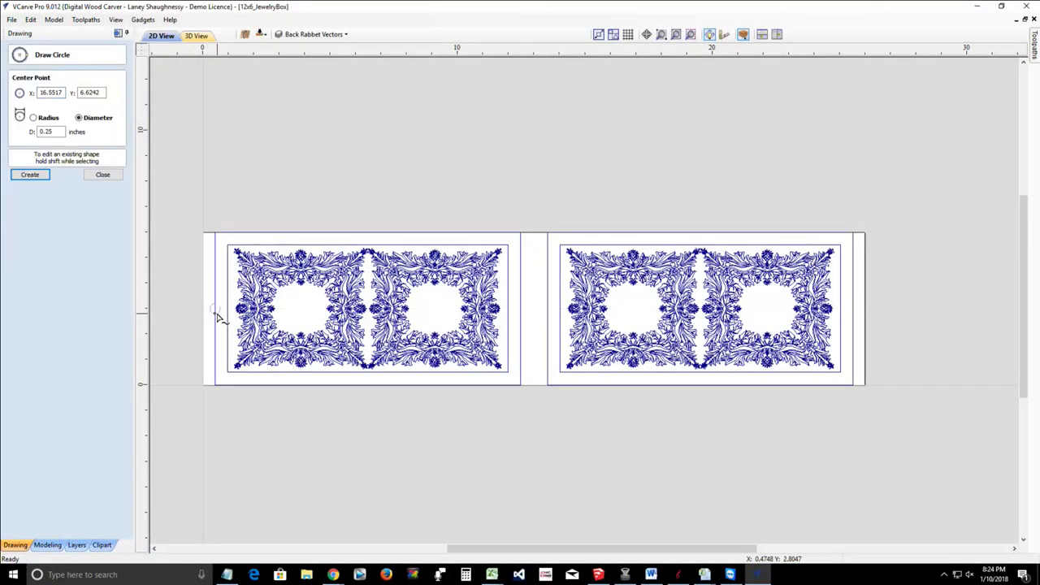
pyautogui.moveTo(214, 309); pyautogui.dragTo(219, 309)
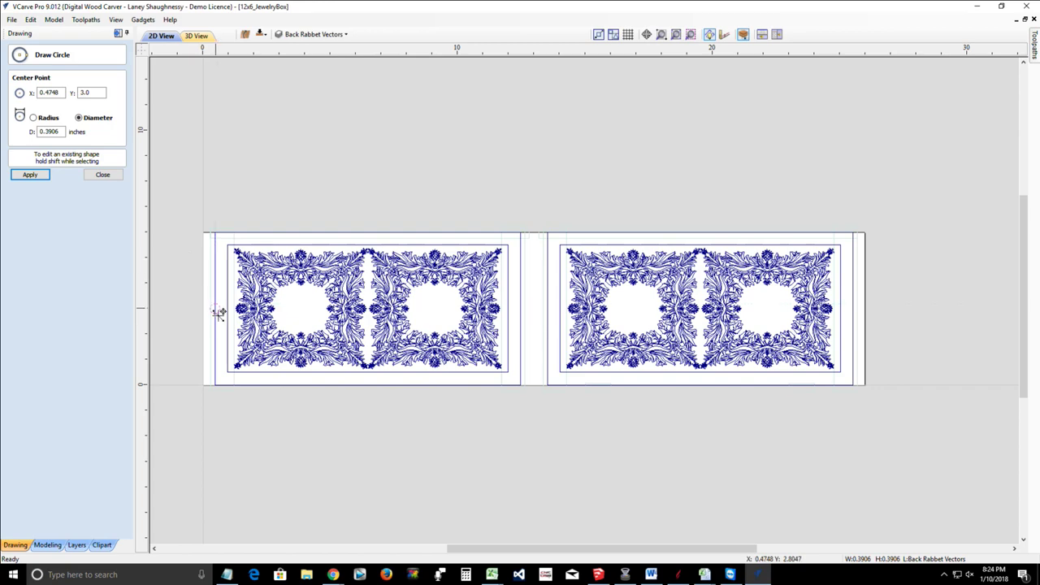
pyautogui.scroll(1, 216, 317)
pyautogui.scroll(4, 217, 318)
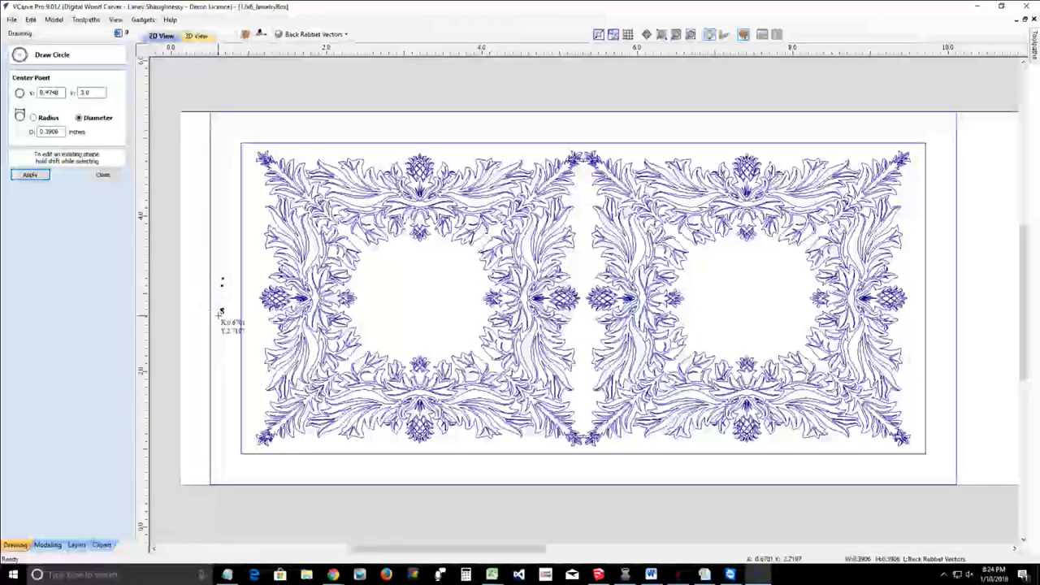
pyautogui.scroll(1, 223, 310)
pyautogui.scroll(2, 223, 310)
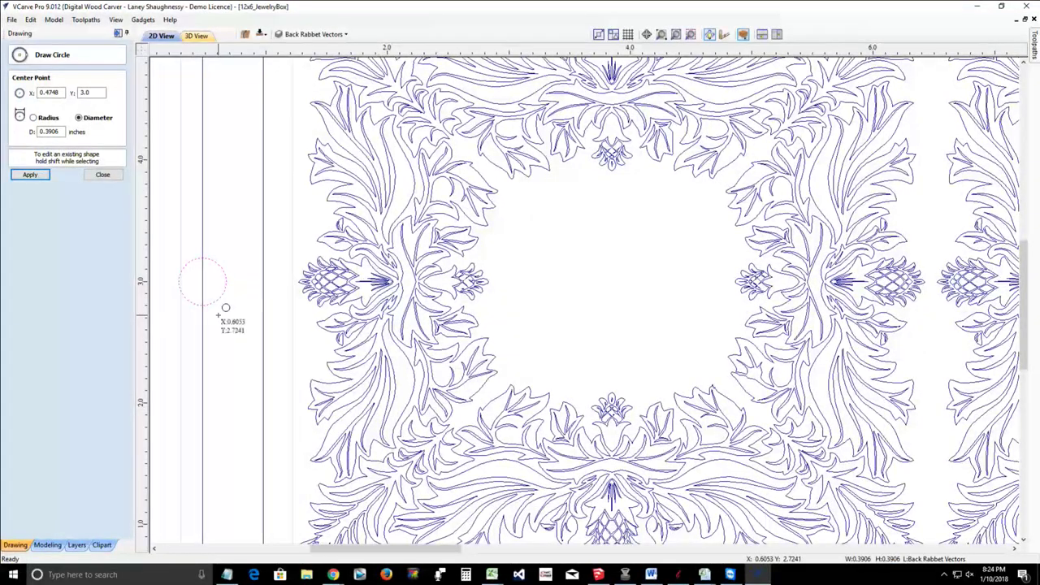
pyautogui.scroll(-7, 220, 297)
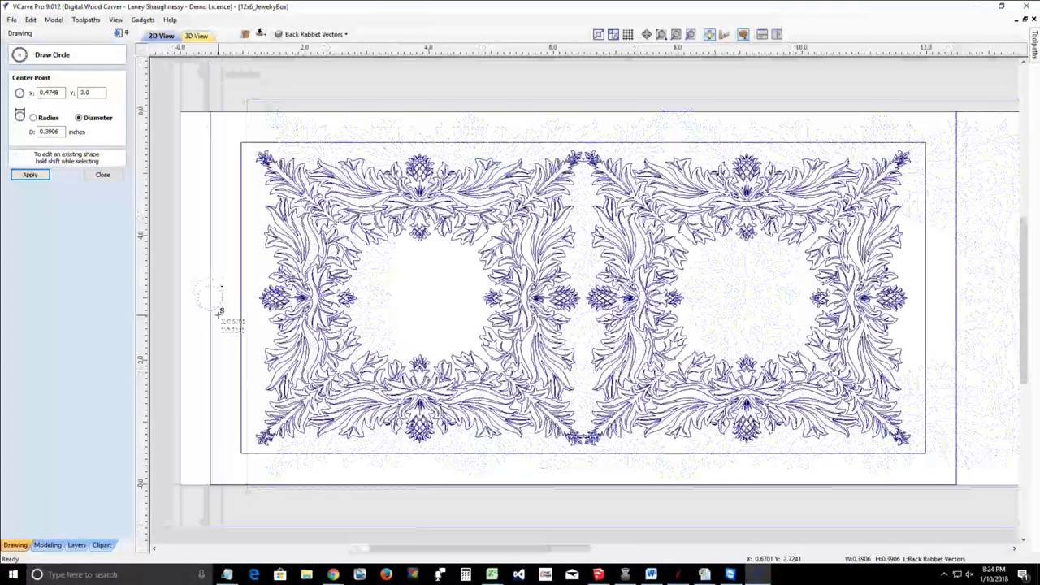
# Step: Set the circle's diameter to 0.25 inch, apply it, and select the circle
pyautogui.doubleClick(47, 131)
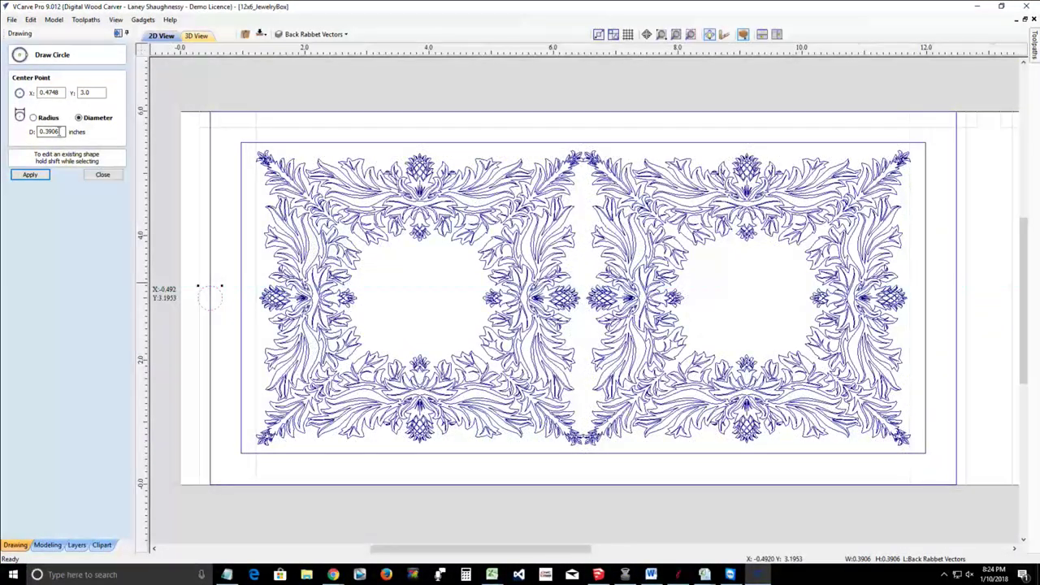
pyautogui.write('0.25')
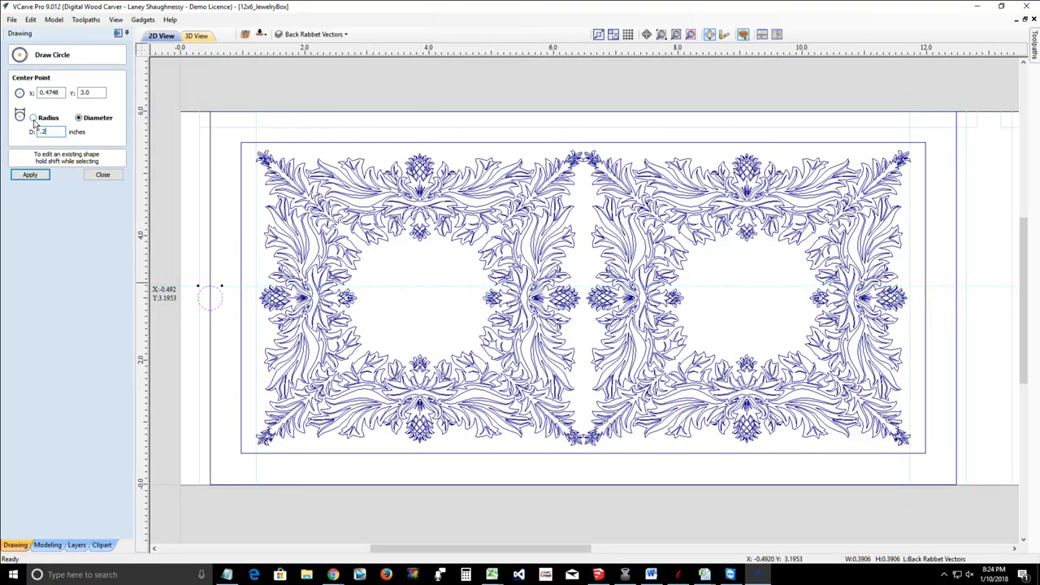
pyautogui.click(29, 175)
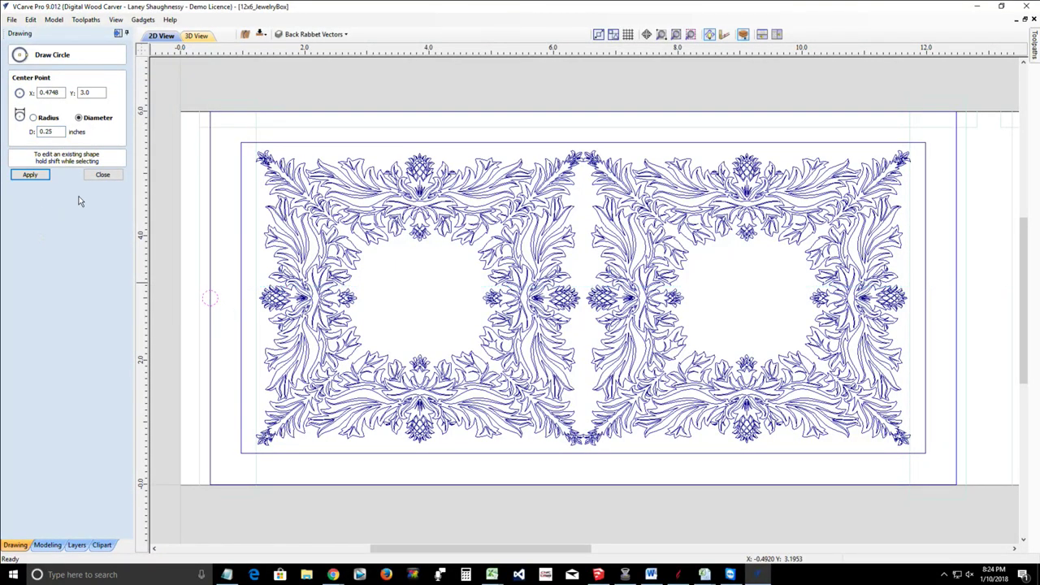
pyautogui.click(103, 176)
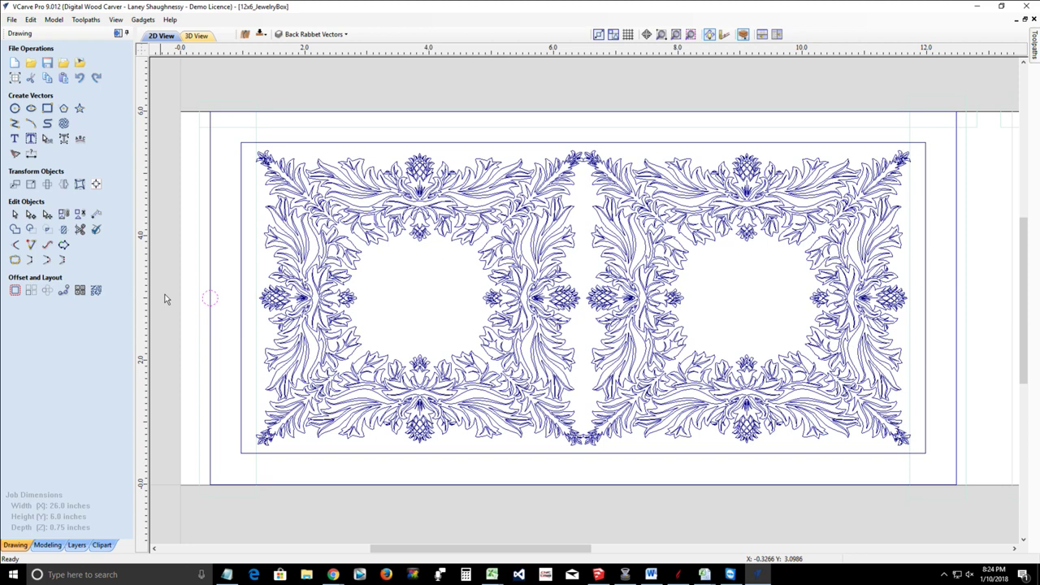
pyautogui.click(209, 299)
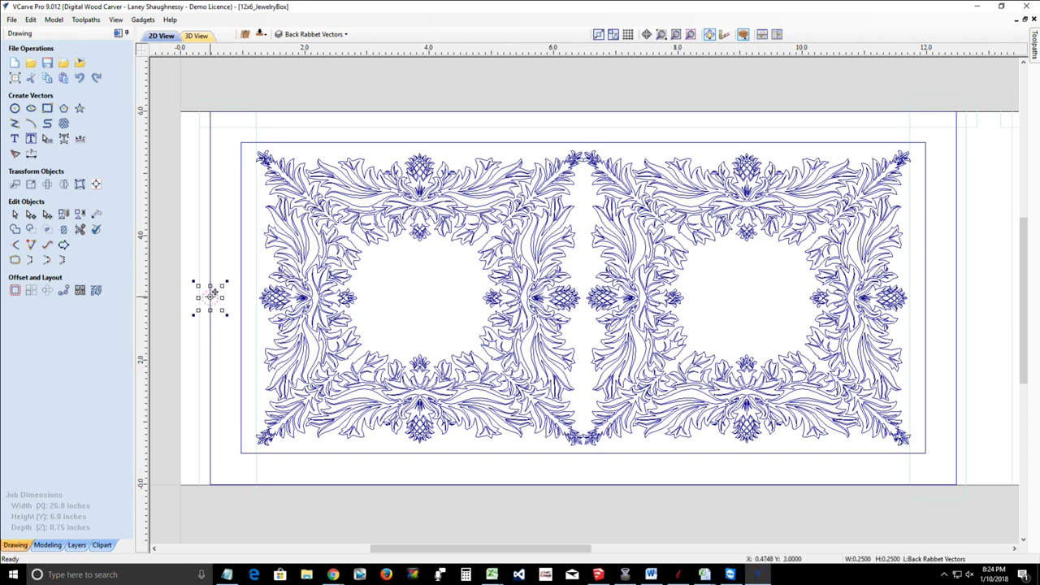
# Step: Drag the 0.25-inch circle onto the panel edge, snapping its centre to X 0.4748, Y 3.0
pyautogui.moveTo(213, 293); pyautogui.dragTo(198, 298)
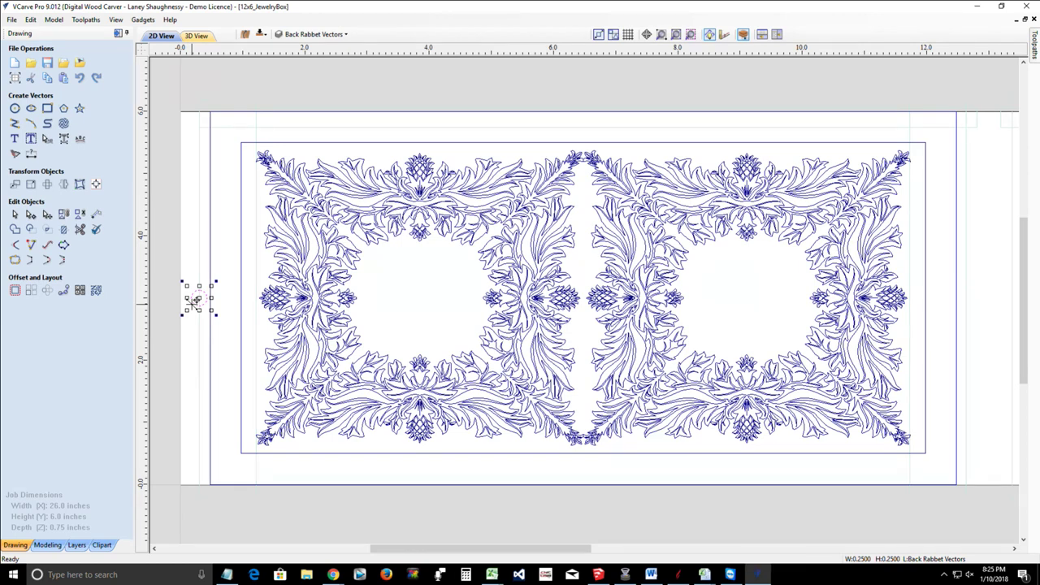
pyautogui.scroll(-1, 194, 300)
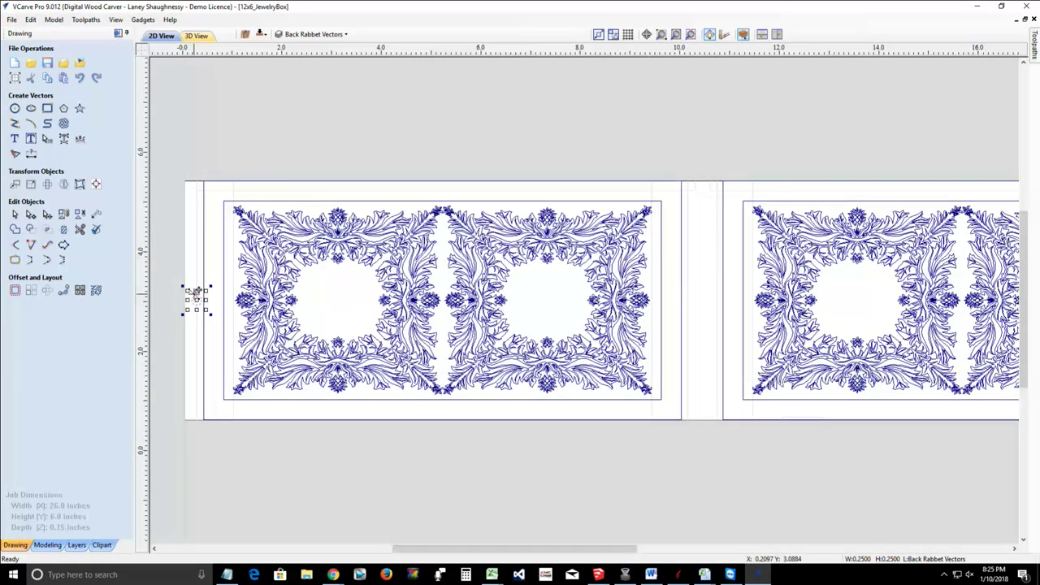
pyautogui.scroll(3, 196, 294)
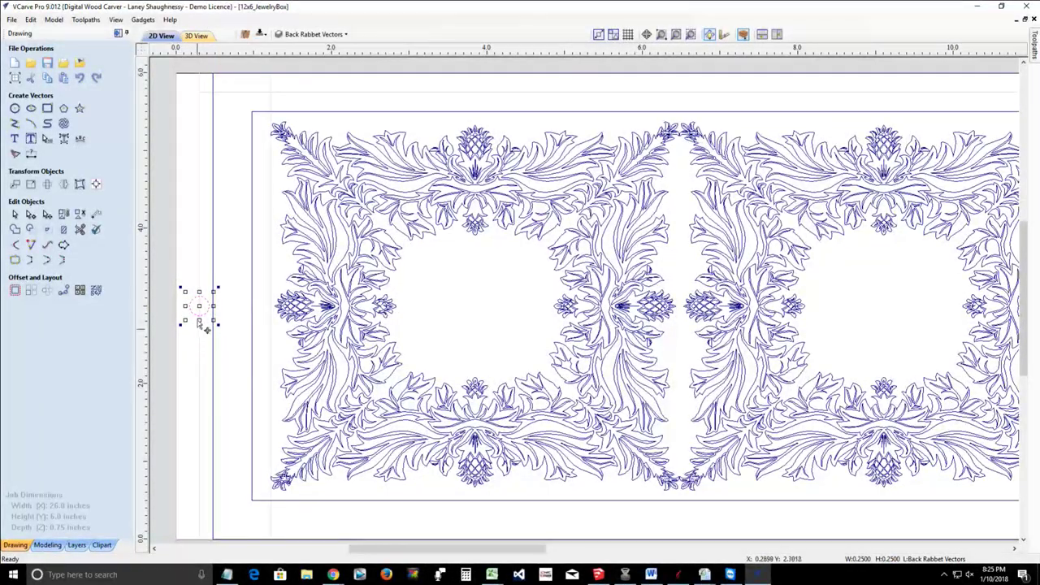
pyautogui.moveTo(202, 307); pyautogui.dragTo(205, 304)
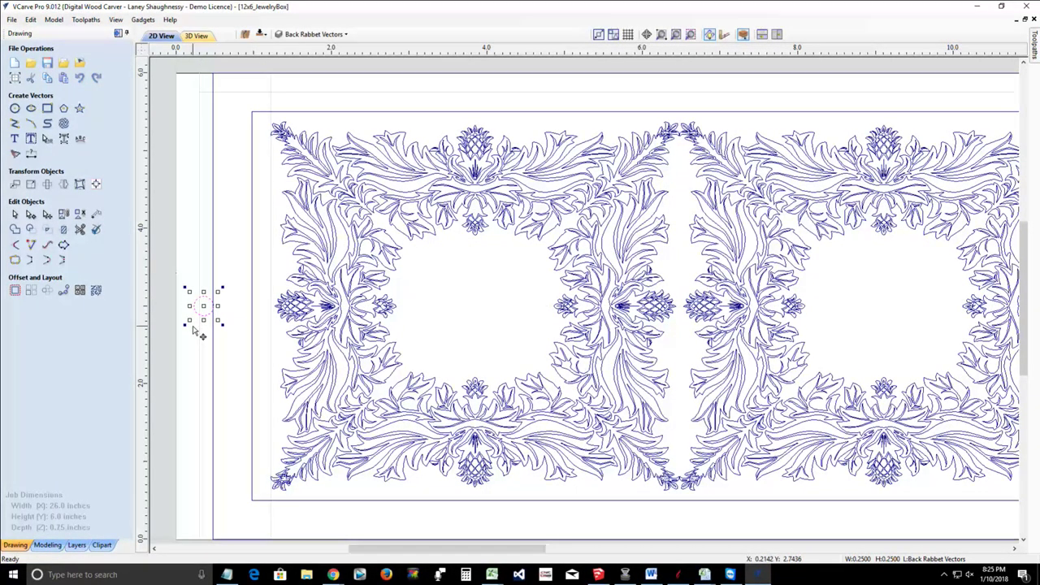
pyautogui.moveTo(198, 306); pyautogui.dragTo(195, 305)
pyautogui.scroll(3, 195, 306)
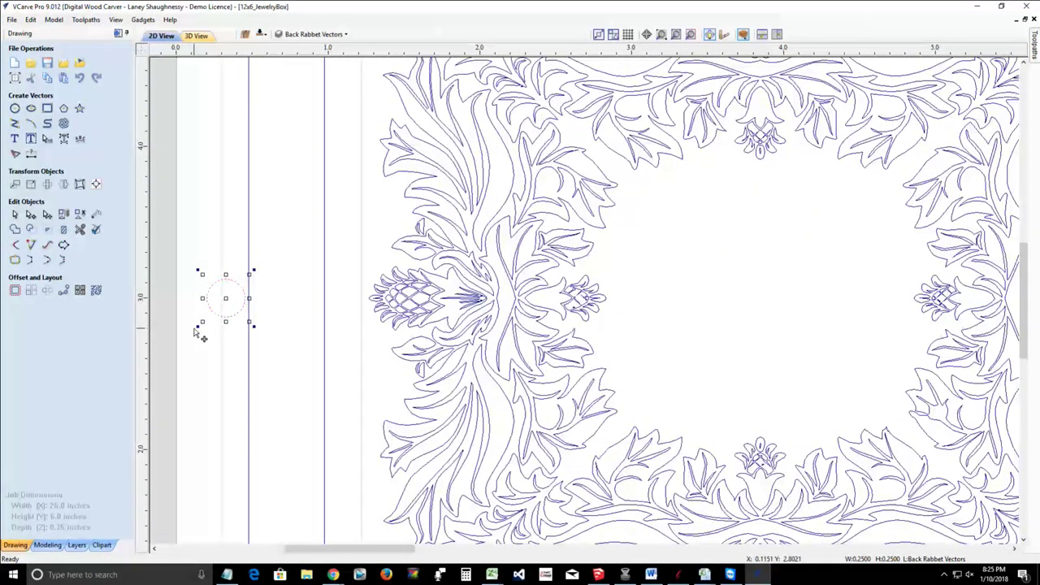
pyautogui.scroll(-5, 196, 331)
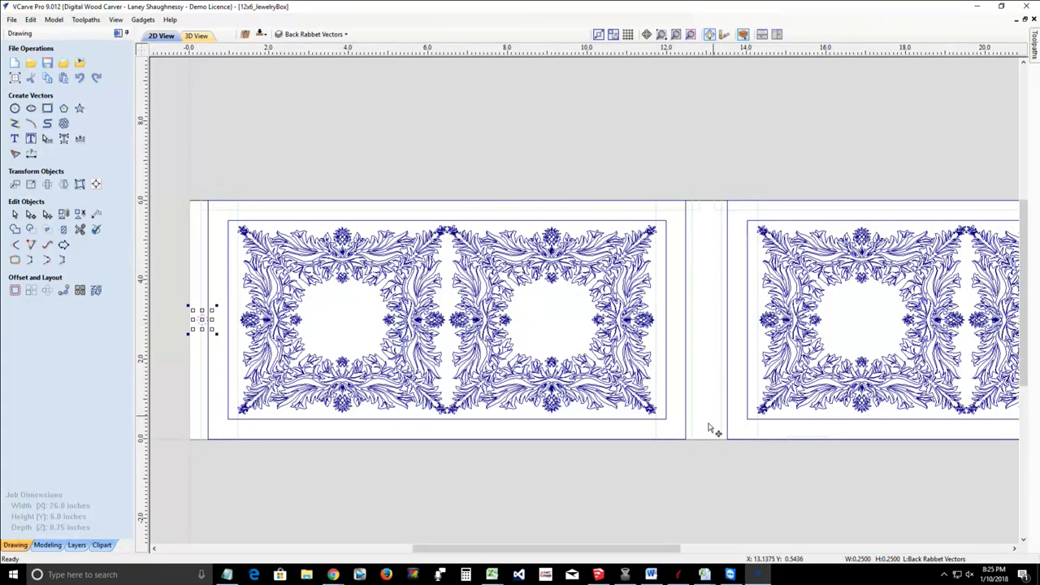
pyautogui.scroll(-5, 709, 428)
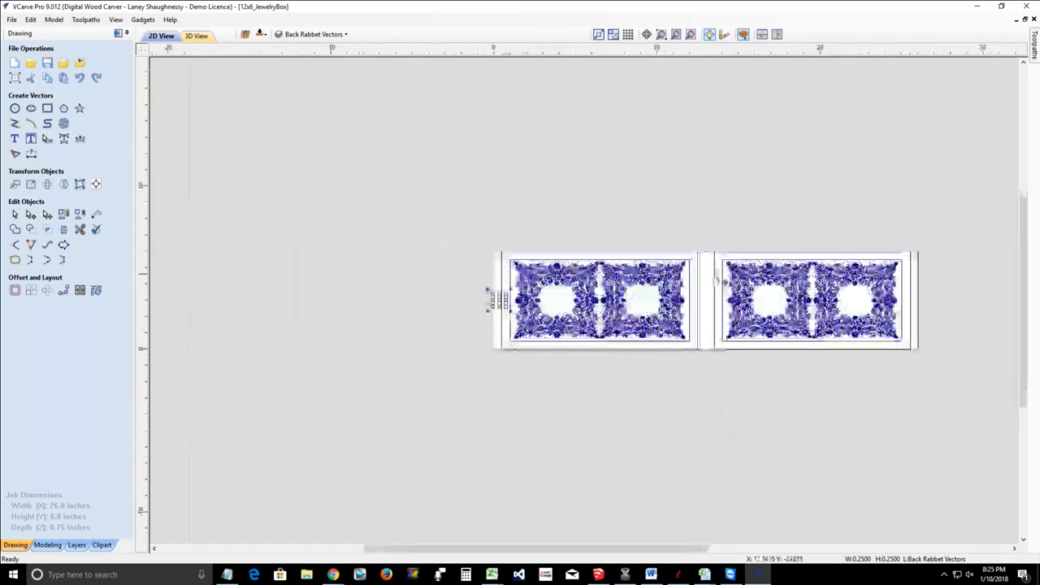
pyautogui.scroll(5, 715, 280)
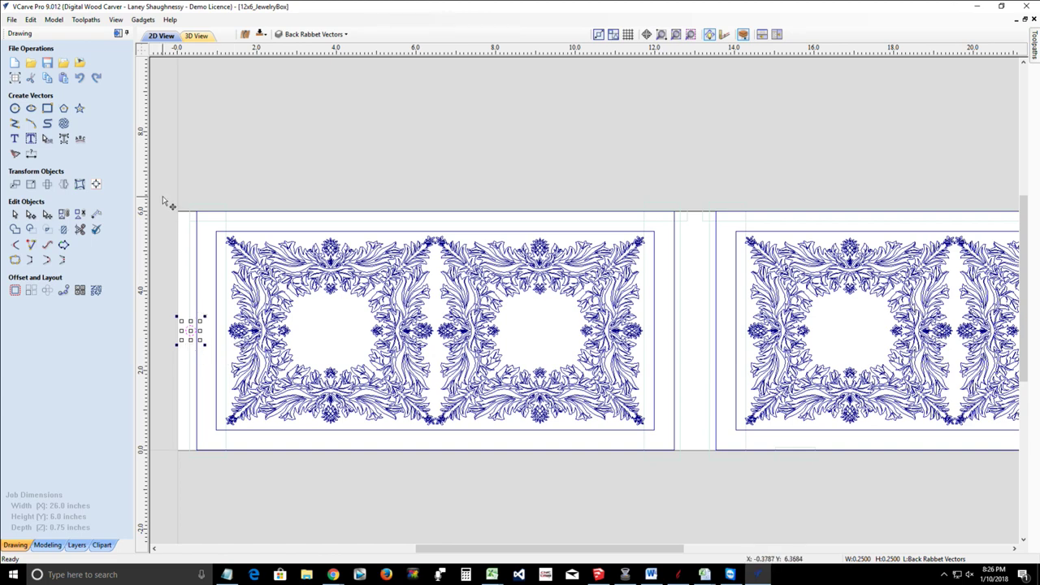
# Step: Deselect the circle, then window-select all vectors of the left ornamental panel
pyautogui.click(165, 217)
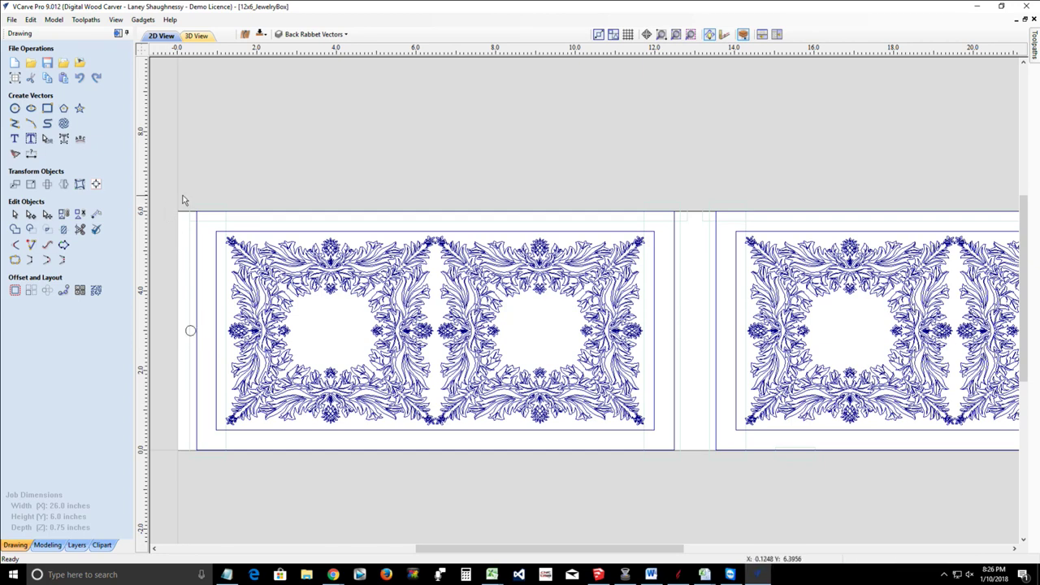
pyautogui.moveTo(185, 191); pyautogui.dragTo(271, 494)
pyautogui.moveTo(527, 486); pyautogui.dragTo(695, 485)
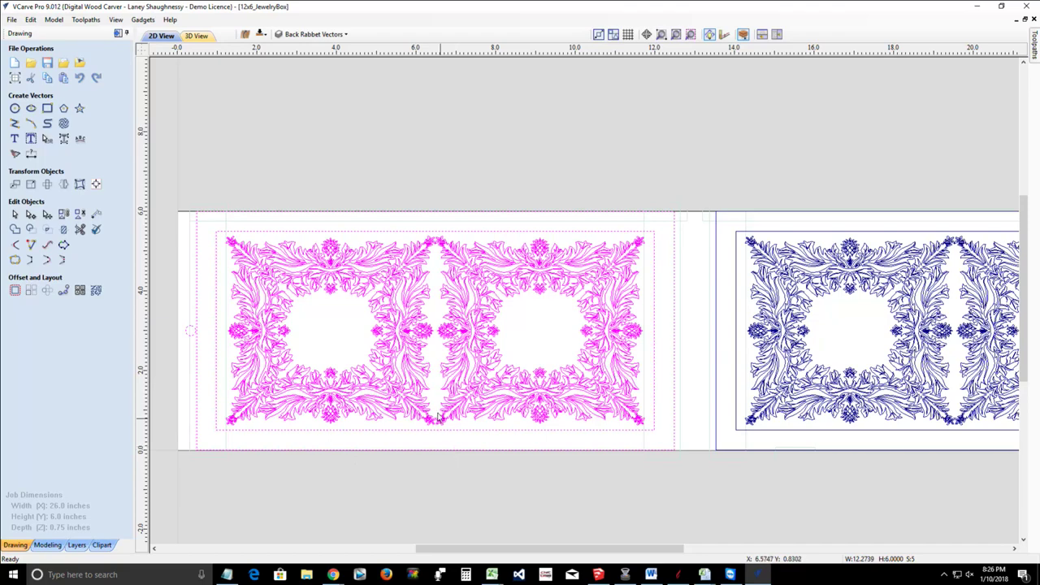
pyautogui.scroll(6, 273, 216)
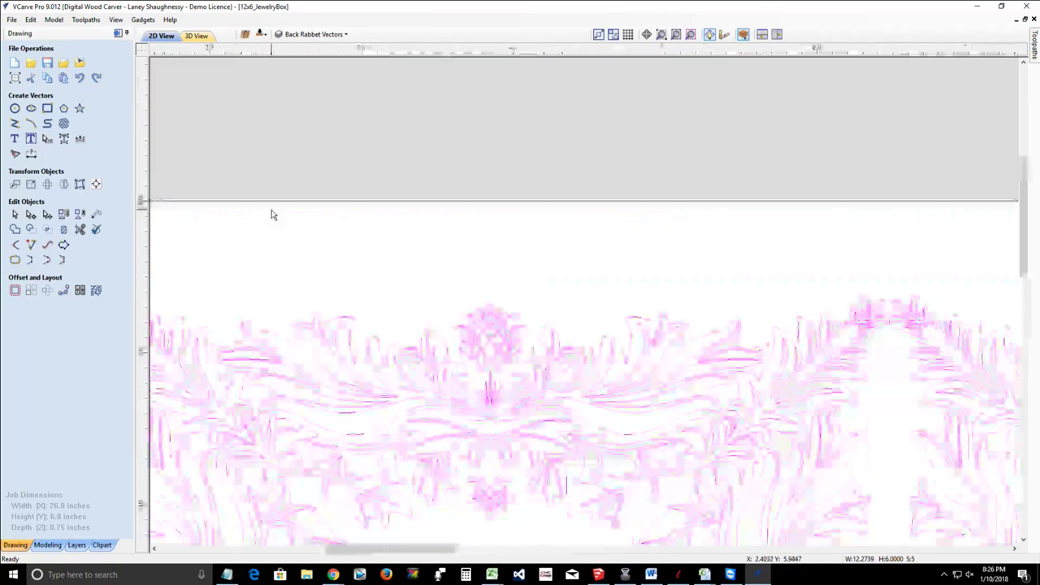
pyautogui.scroll(-5, 273, 215)
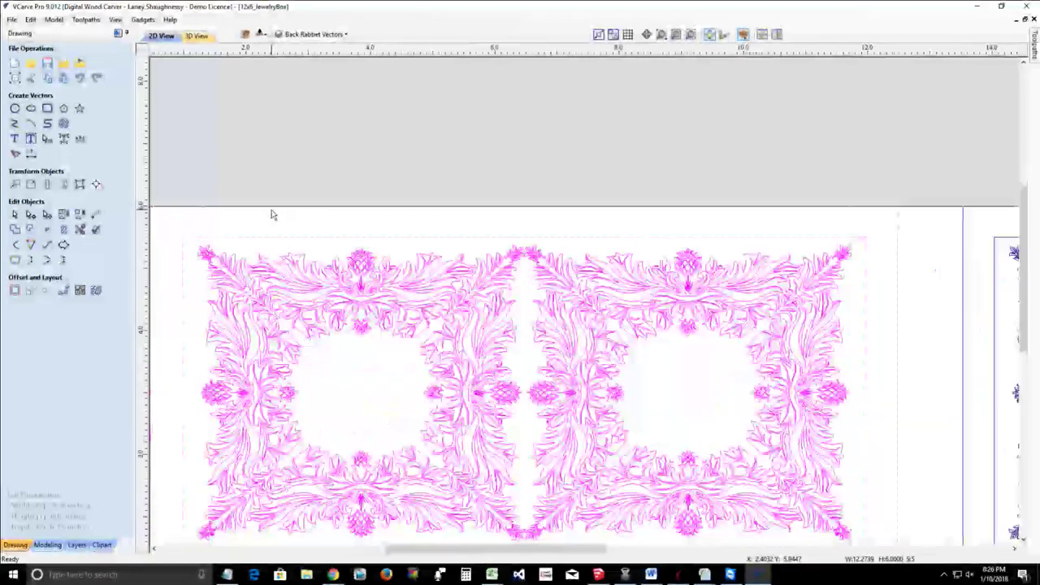
pyautogui.scroll(-4, 273, 216)
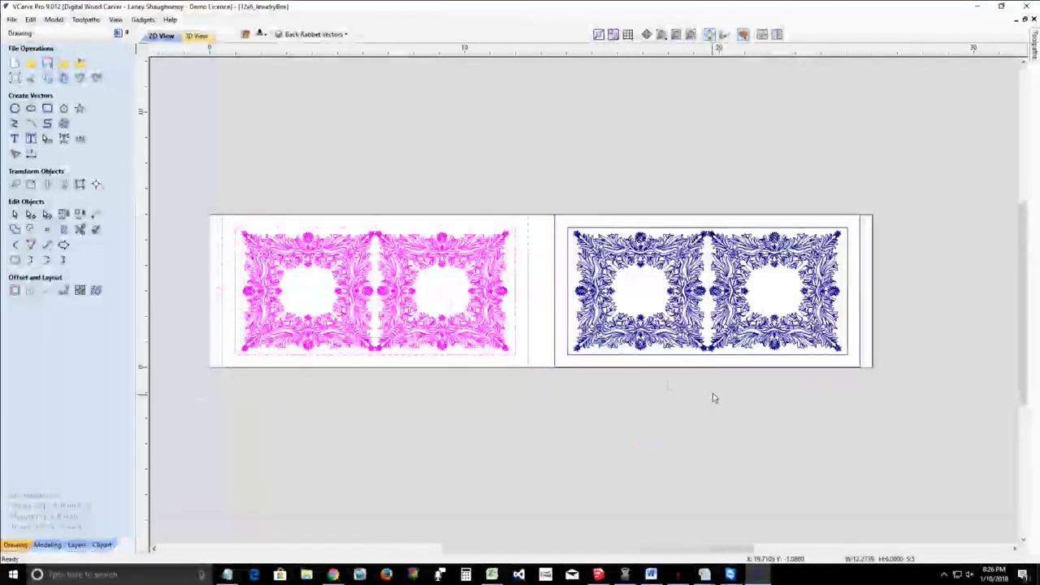
pyautogui.scroll(3, 712, 396)
pyautogui.scroll(-3, 715, 390)
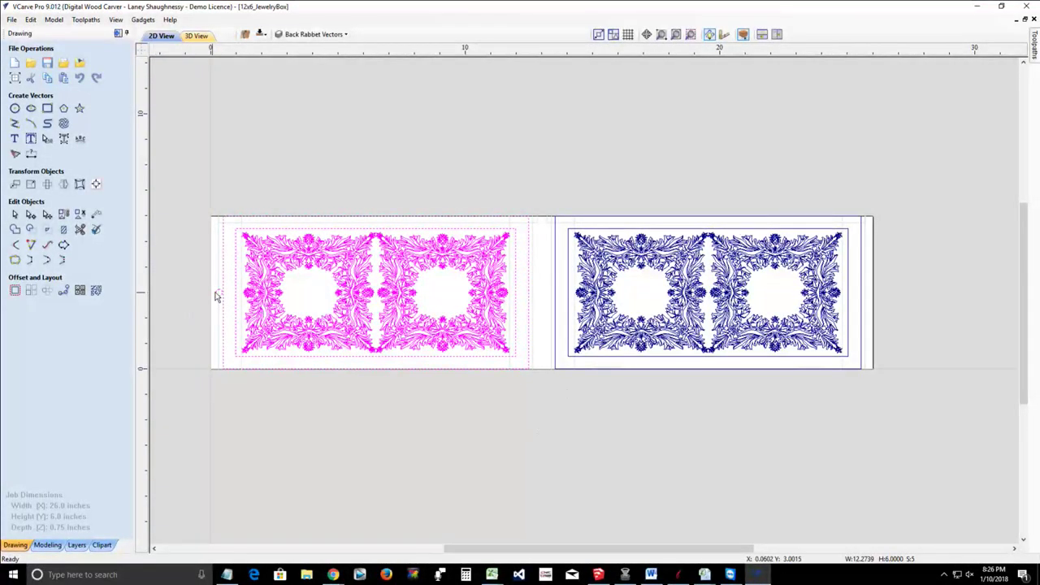
pyautogui.scroll(2, 216, 296)
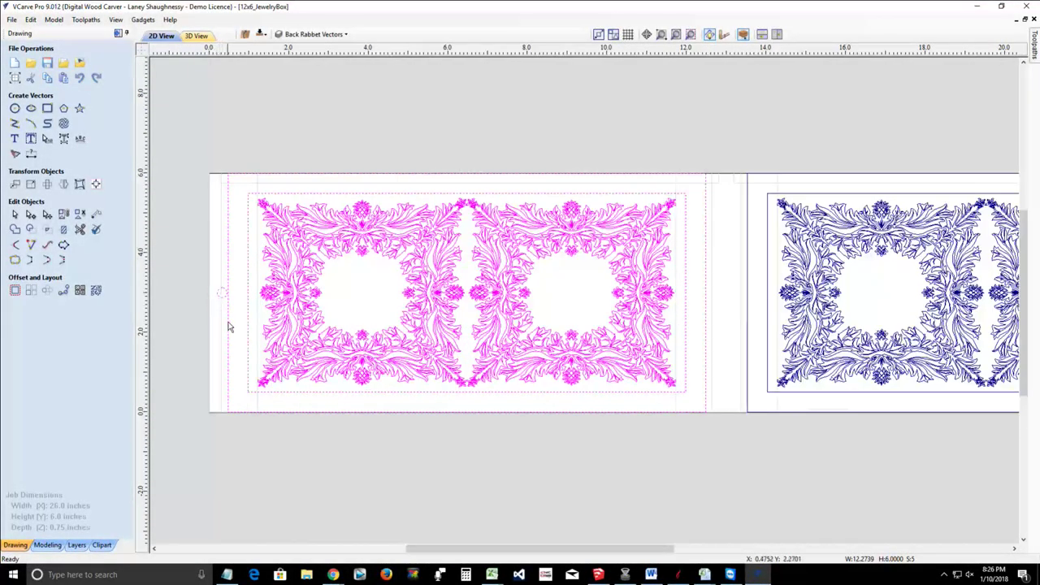
# Step: Move the selected left panel and circle 0.5 inch right with a relative X offset of .5
pyautogui.click(15, 184)
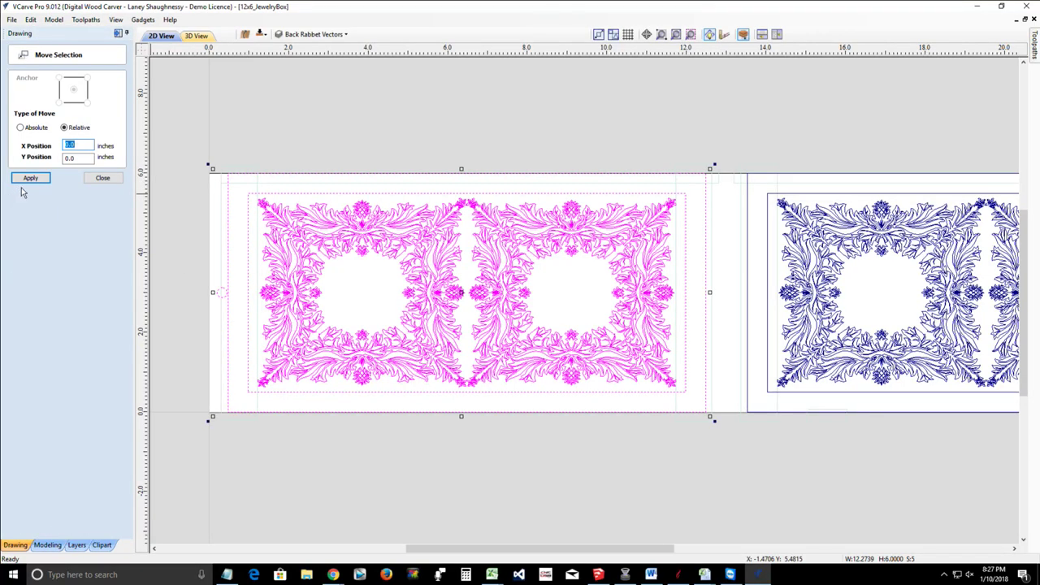
pyautogui.click(78, 145)
pyautogui.press('BackSpace')
pyautogui.write('.5')
pyautogui.click(27, 180)
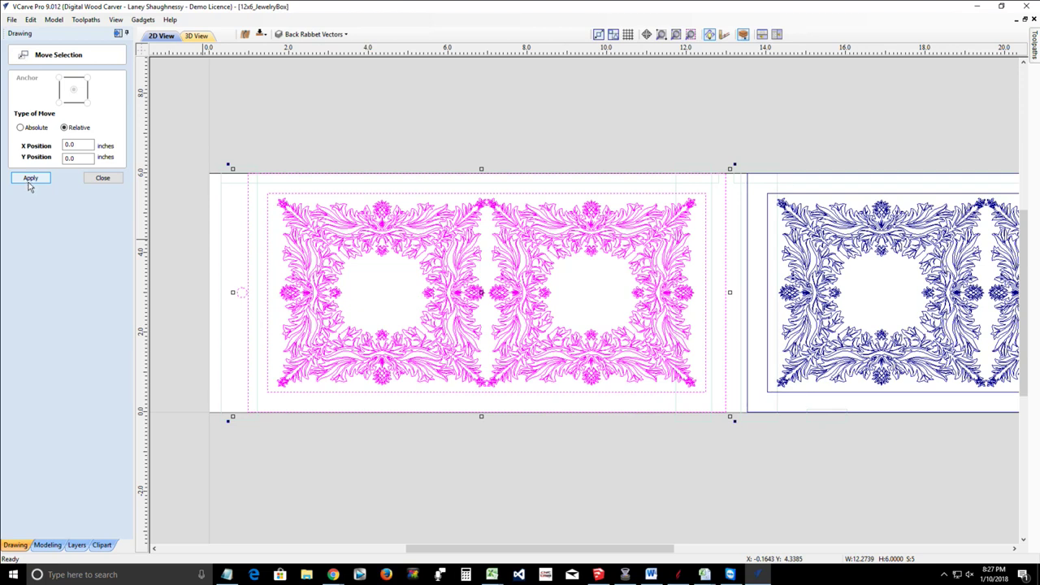
pyautogui.click(102, 179)
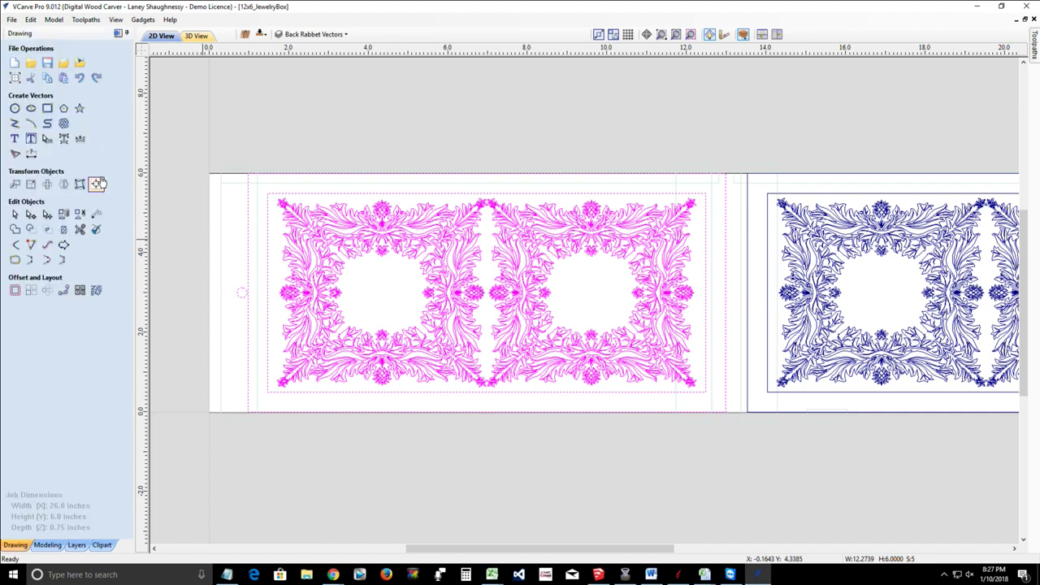
# Step: On the bottom side, move the left rabbet rectangles 0.5 inch right, then return to the top side
pyautogui.click(260, 34)
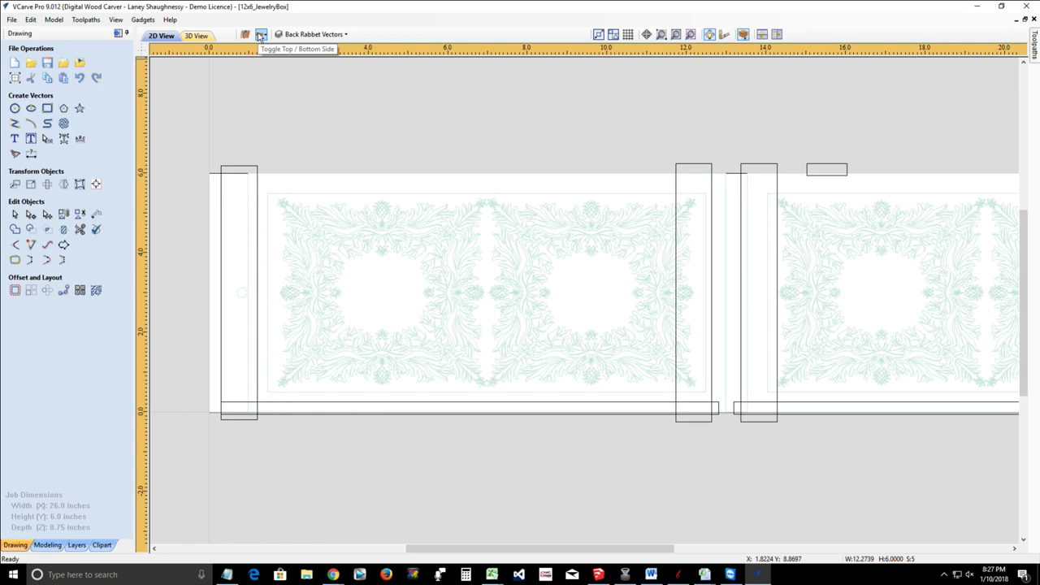
pyautogui.moveTo(184, 132)
pyautogui.mouseDown()
pyautogui.moveTo(488, 155)
pyautogui.moveTo(701, 344)
pyautogui.moveTo(716, 409)
pyautogui.mouseUp()
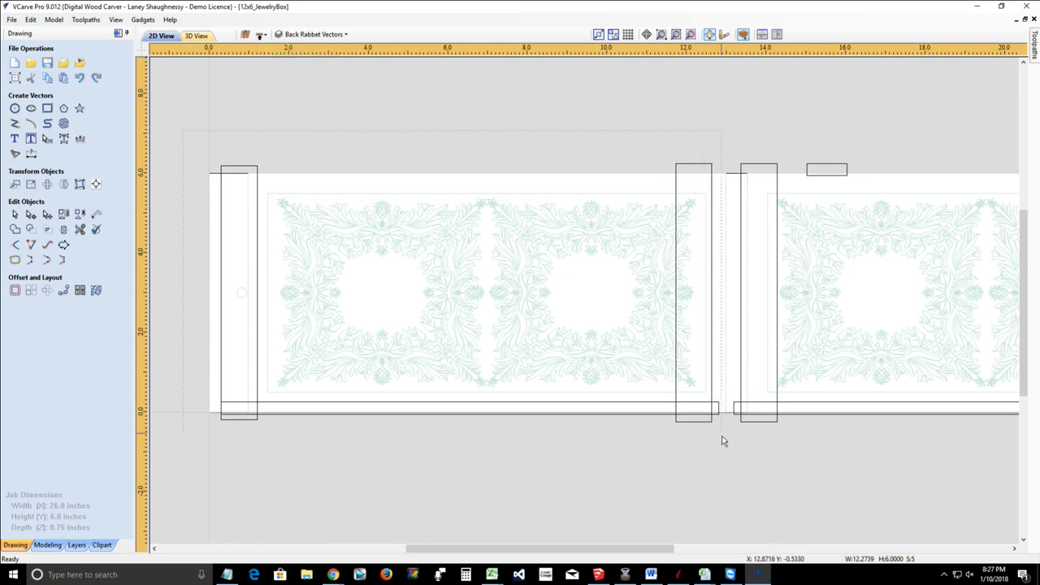
pyautogui.click(14, 185)
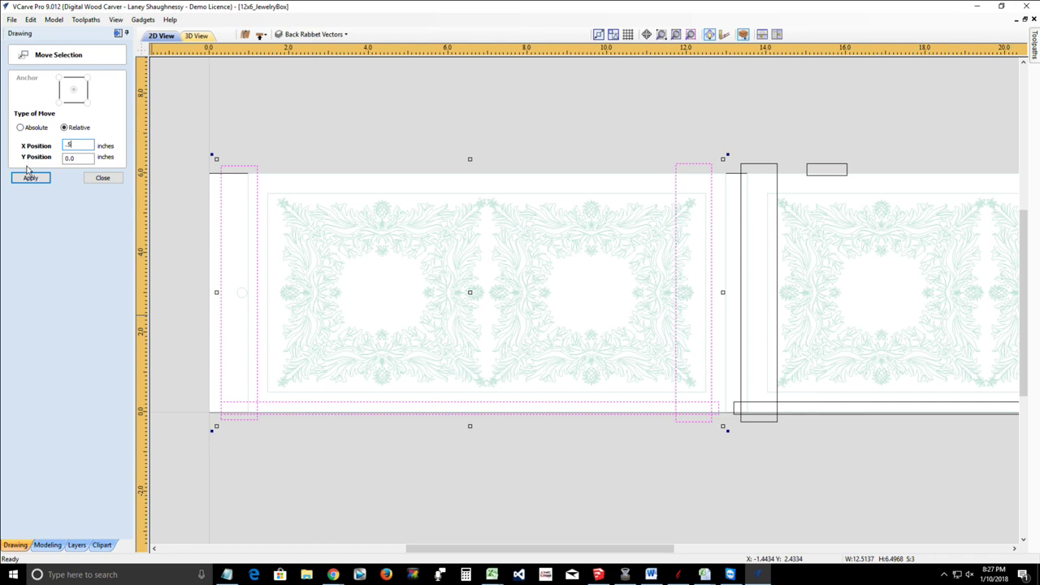
pyautogui.click(28, 180)
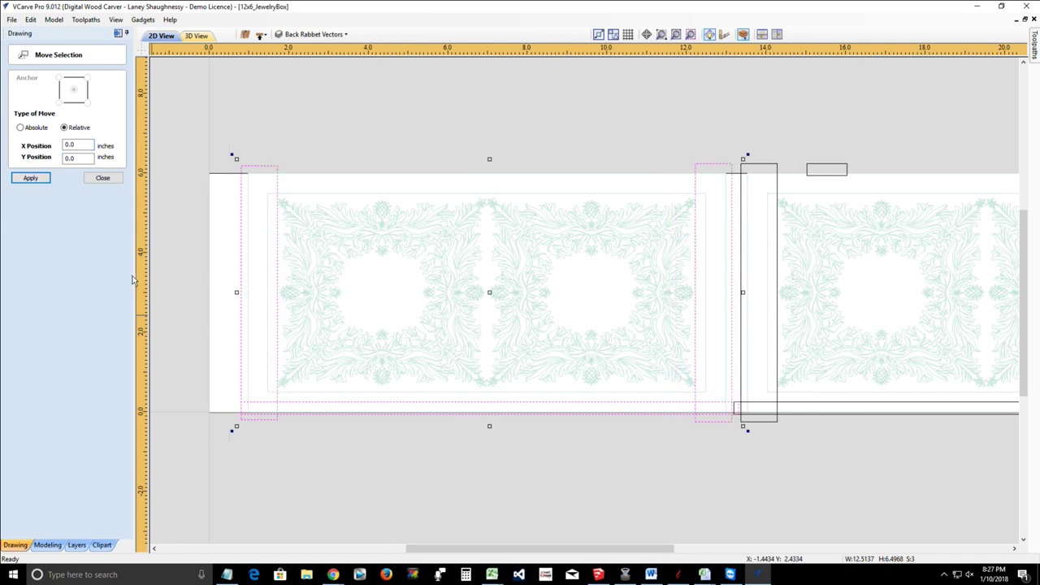
pyautogui.click(99, 178)
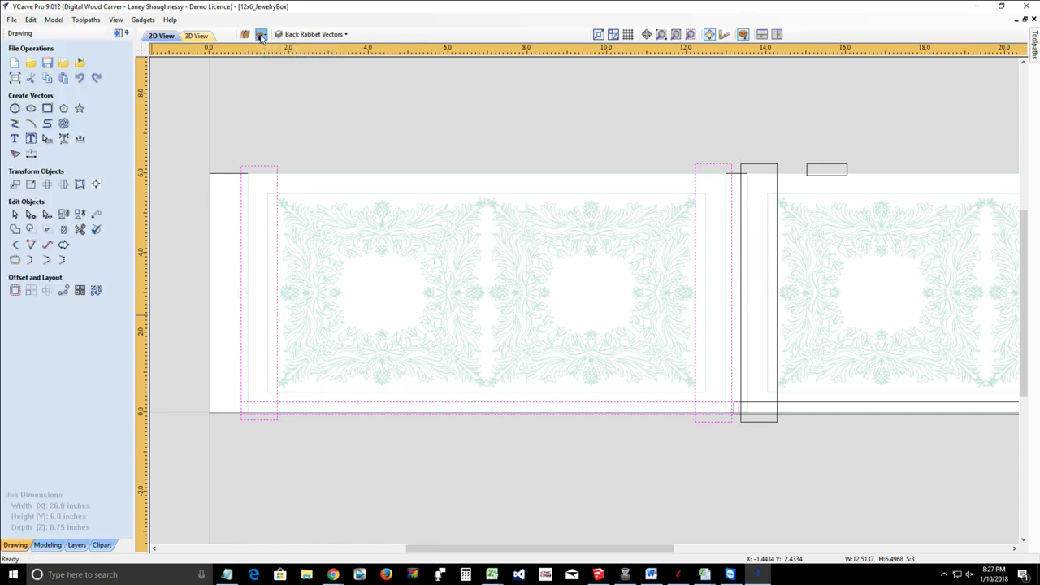
pyautogui.click(261, 36)
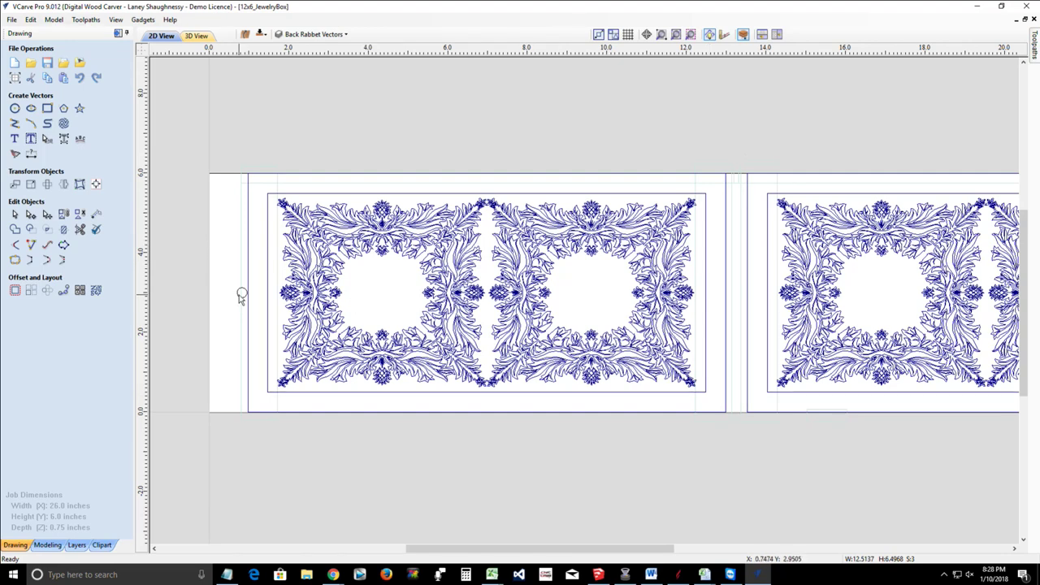
# Step: Select the ornament frames and align them to the material's horizontal centre
pyautogui.scroll(-2, 228, 294)
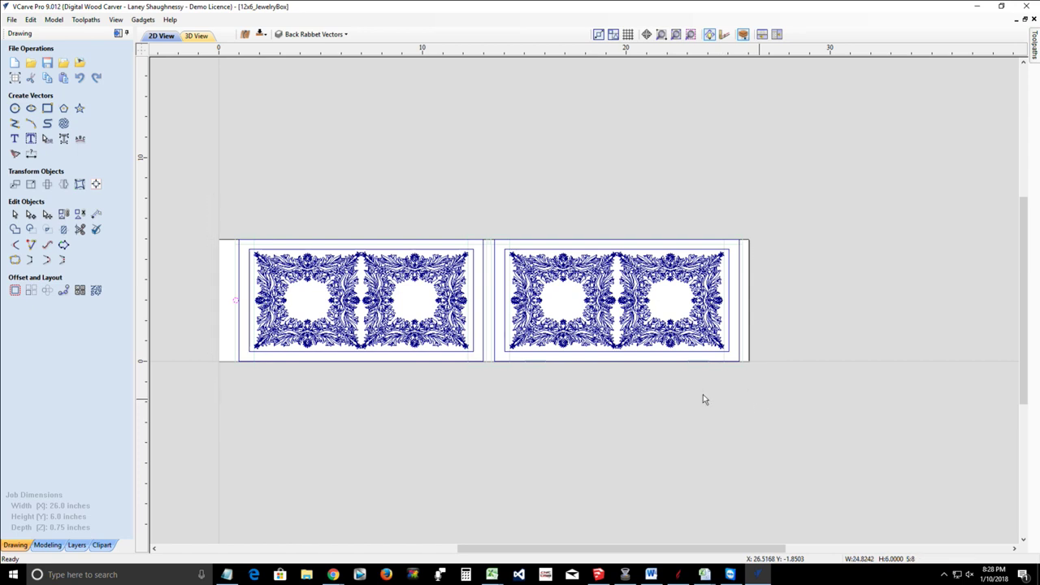
pyautogui.hotkey('ctrl', 'a')
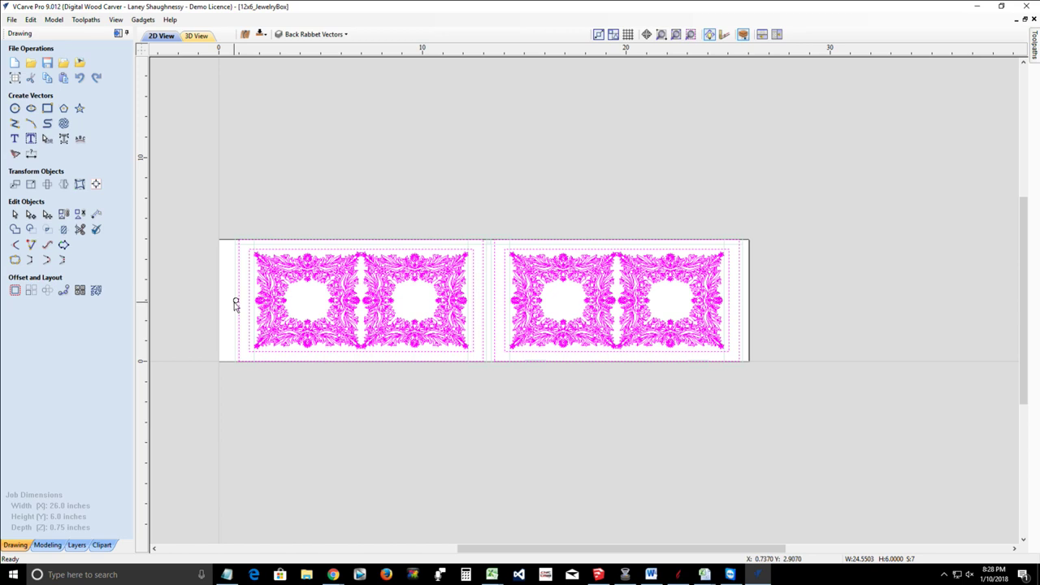
pyautogui.click(235, 303)
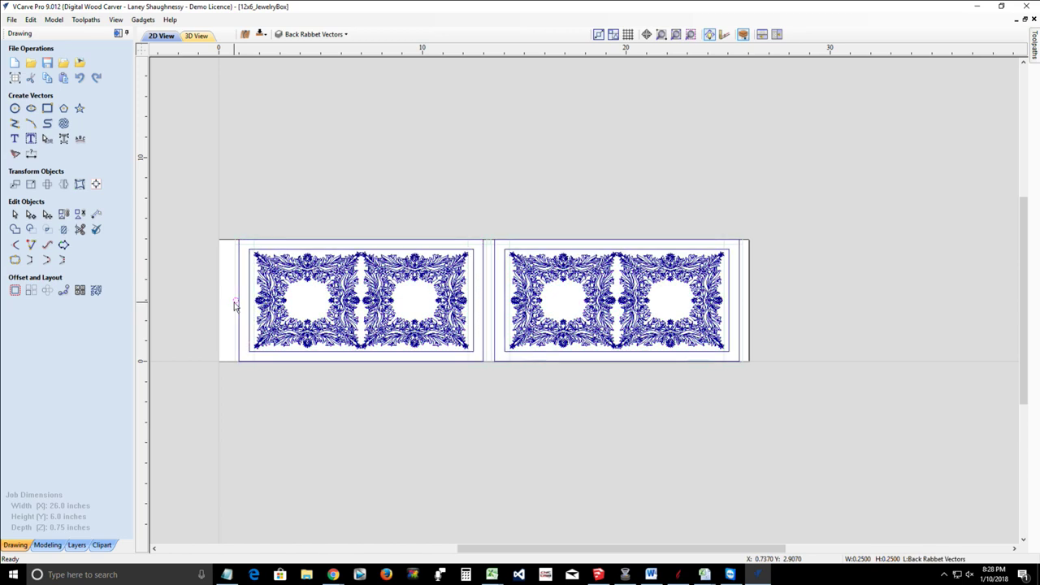
pyautogui.moveTo(234, 305); pyautogui.dragTo(749, 386)
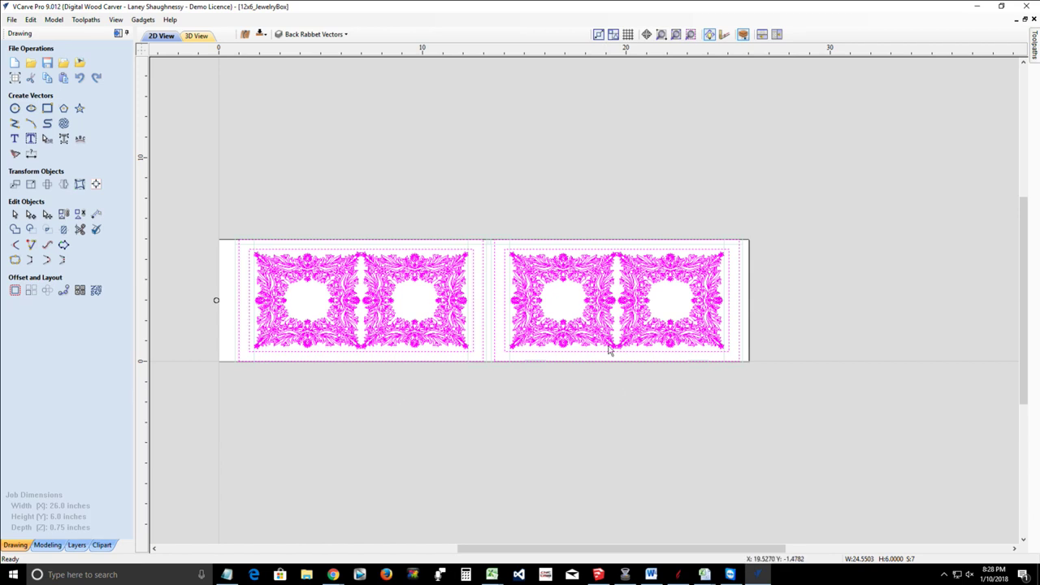
pyautogui.click(96, 184)
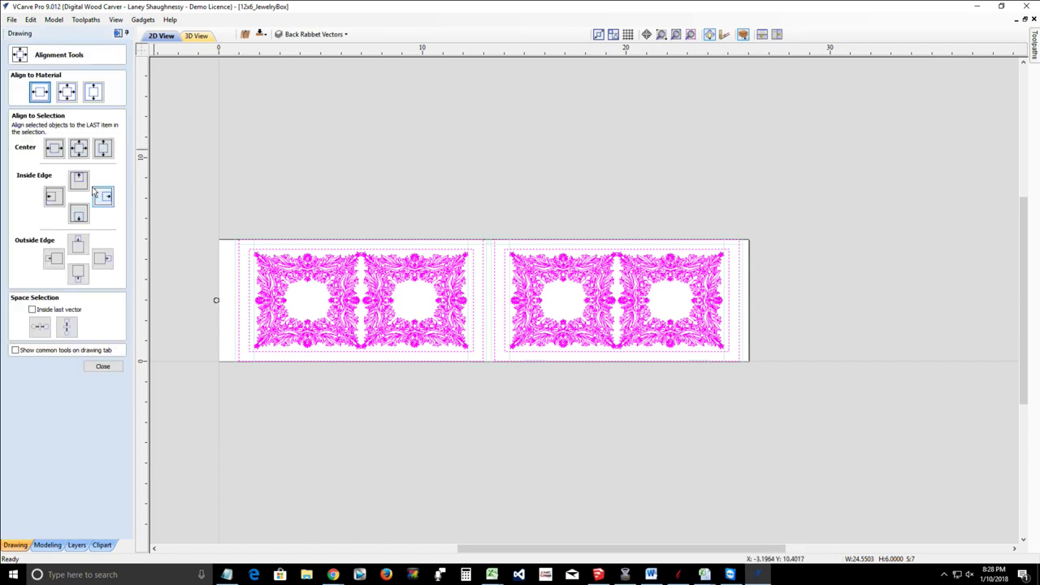
pyautogui.click(66, 93)
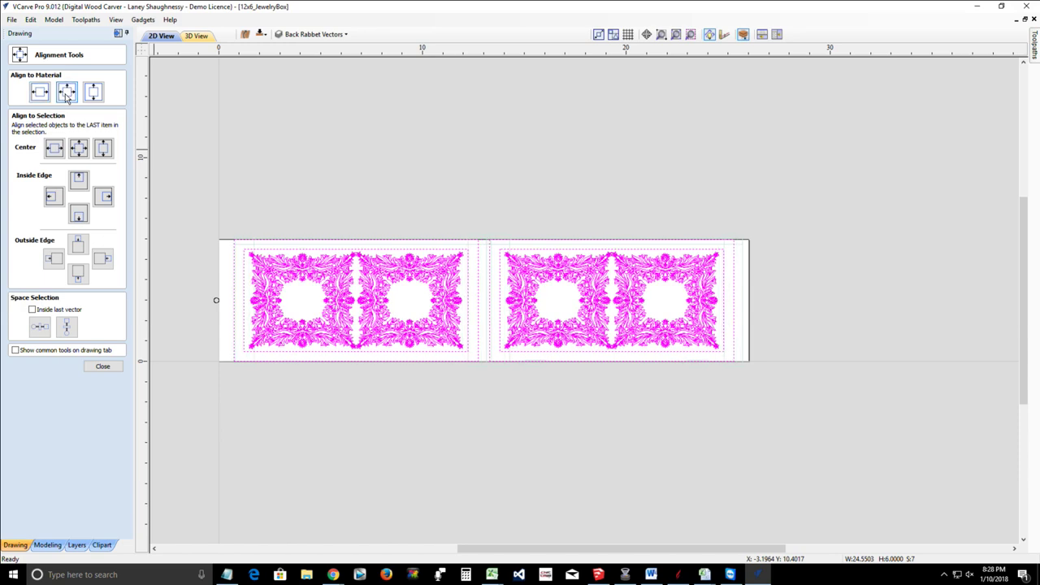
pyautogui.scroll(3, 218, 322)
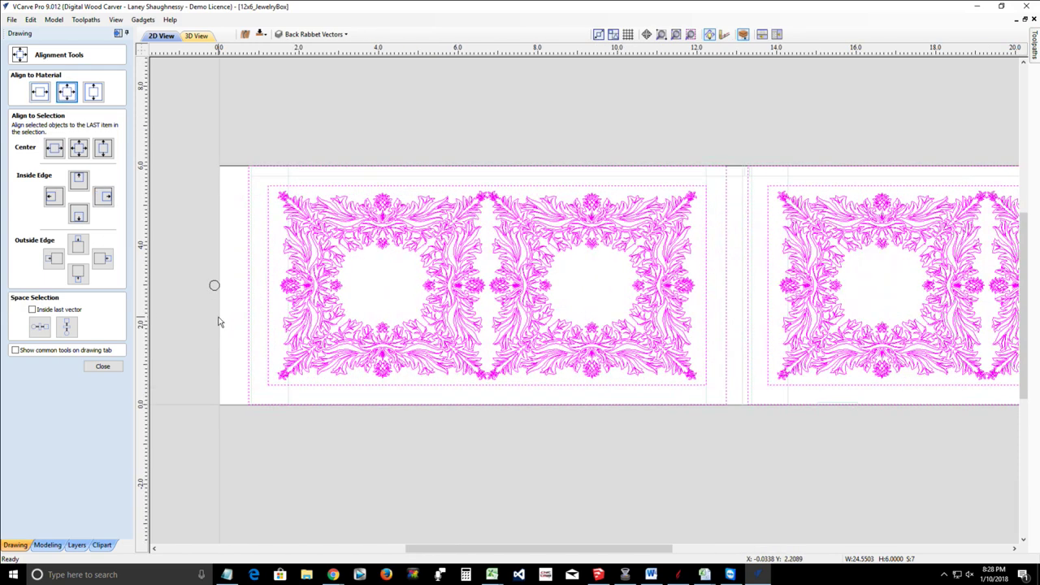
pyautogui.scroll(-3, 217, 322)
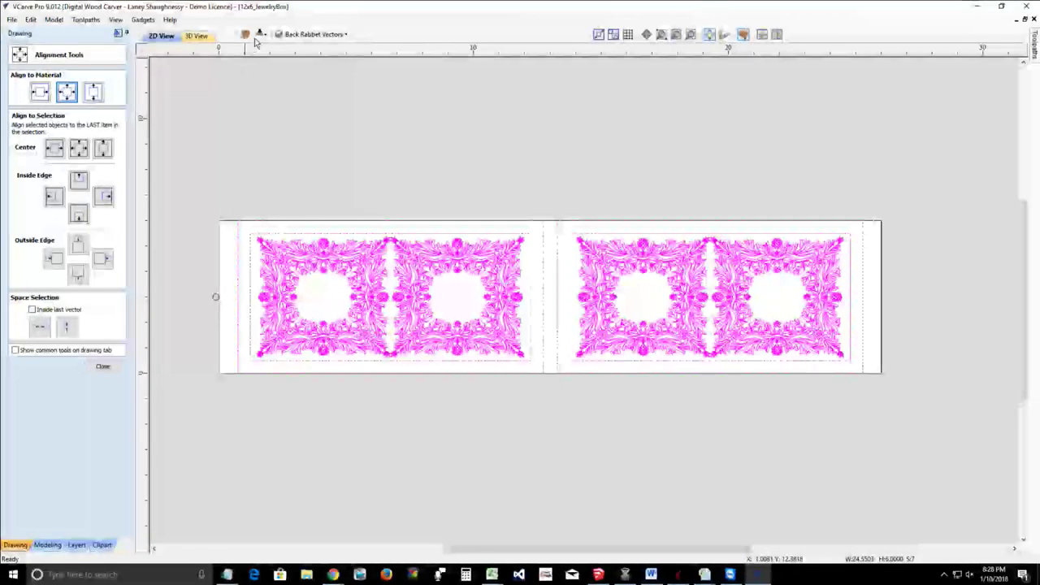
# Step: On the bottom side, centre the rabbet rectangles horizontally on the material
pyautogui.click(258, 35)
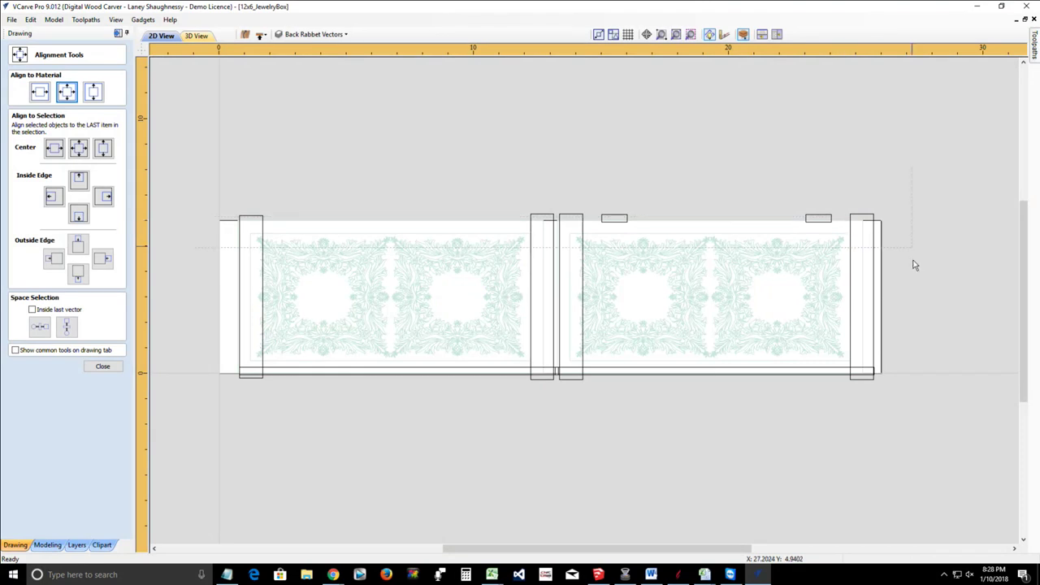
pyautogui.moveTo(915, 265); pyautogui.dragTo(932, 427)
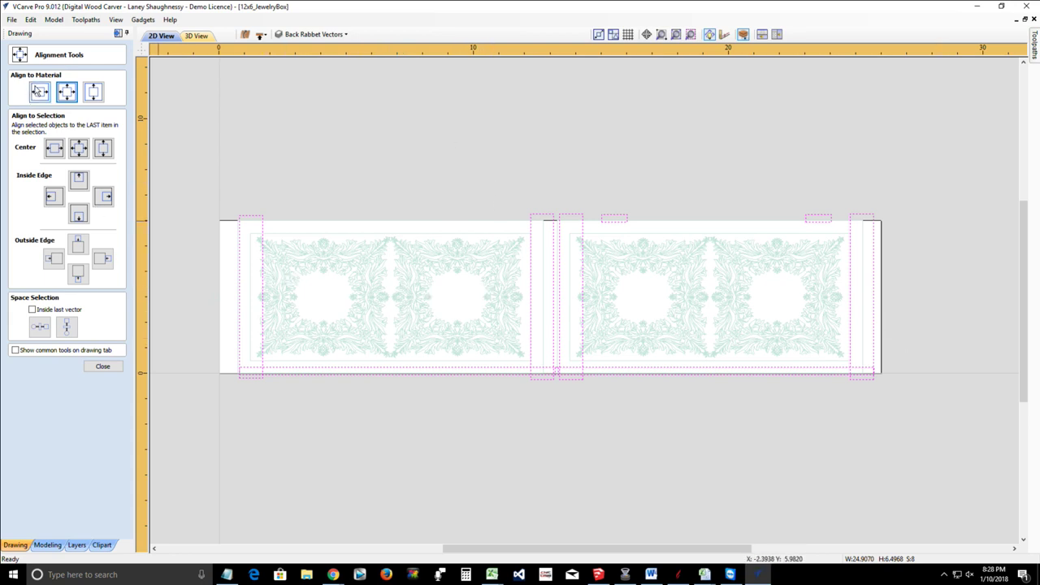
pyautogui.click(40, 93)
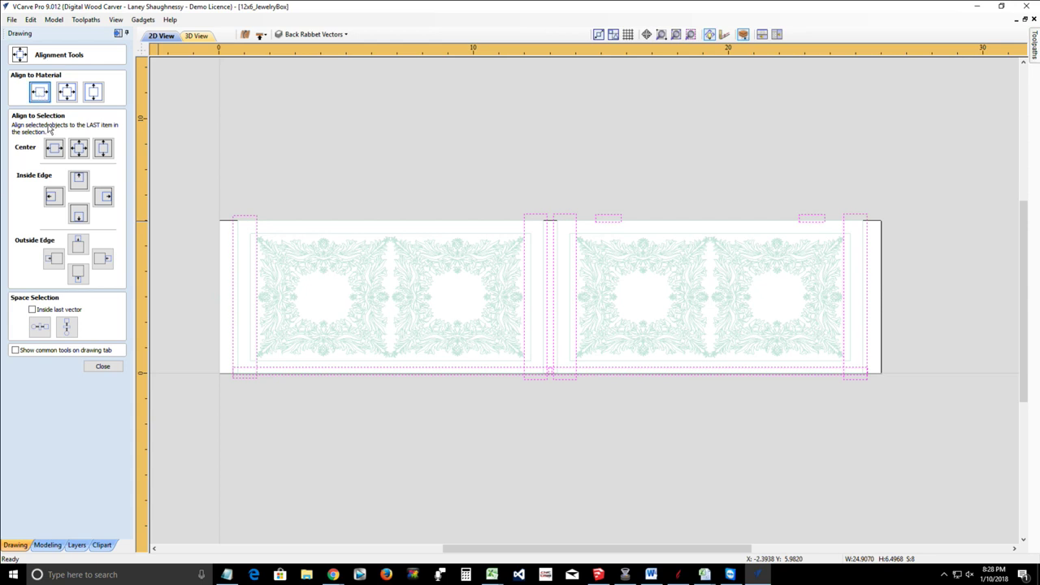
pyautogui.click(106, 367)
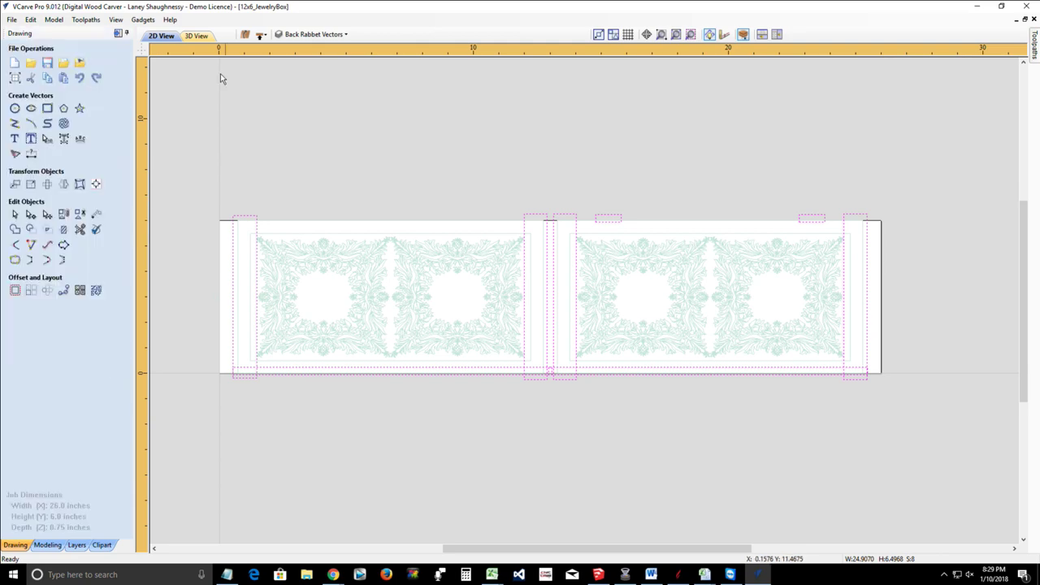
# Step: Back on the top side, nudge the small circle and align it to the material's vertical centre
pyautogui.click(260, 35)
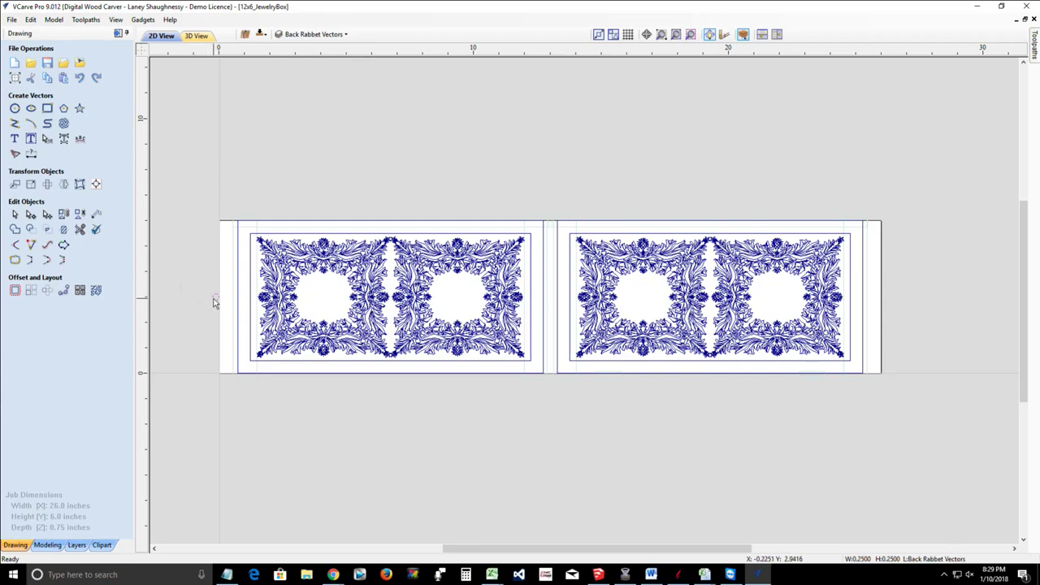
pyautogui.scroll(2, 216, 306)
pyautogui.scroll(2, 216, 307)
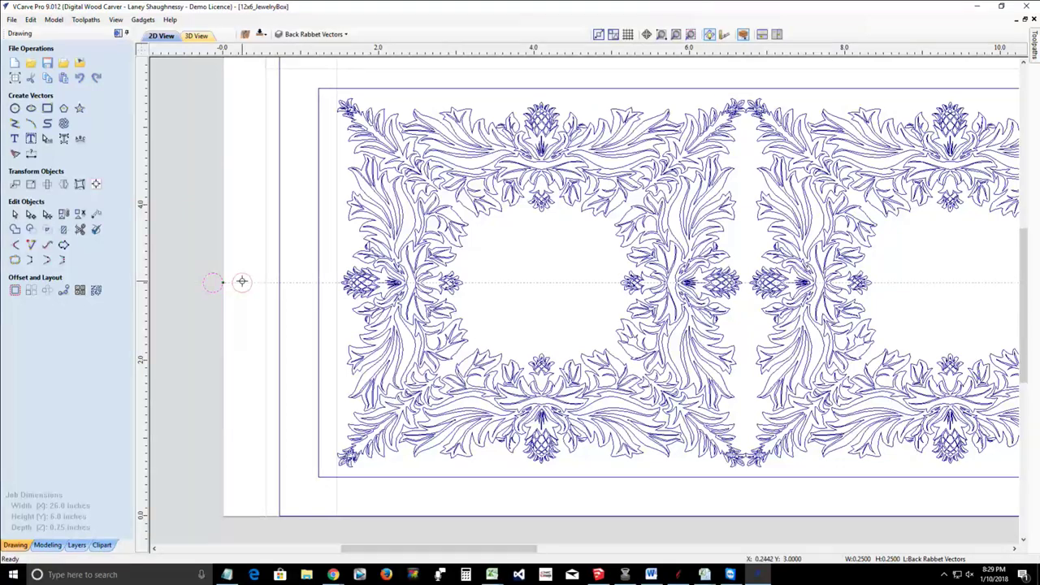
pyautogui.moveTo(244, 280); pyautogui.dragTo(243, 282)
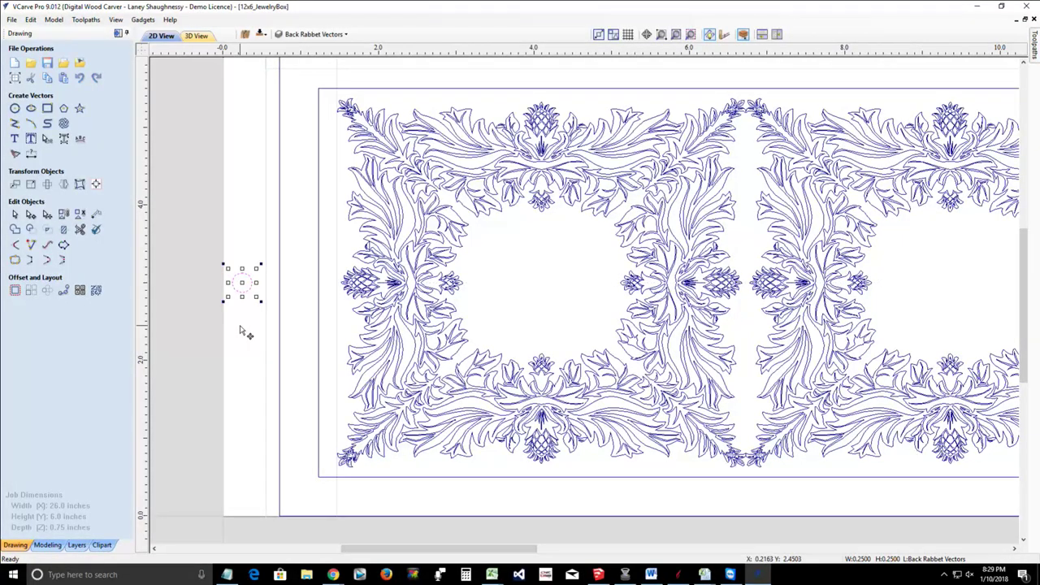
pyautogui.click(97, 185)
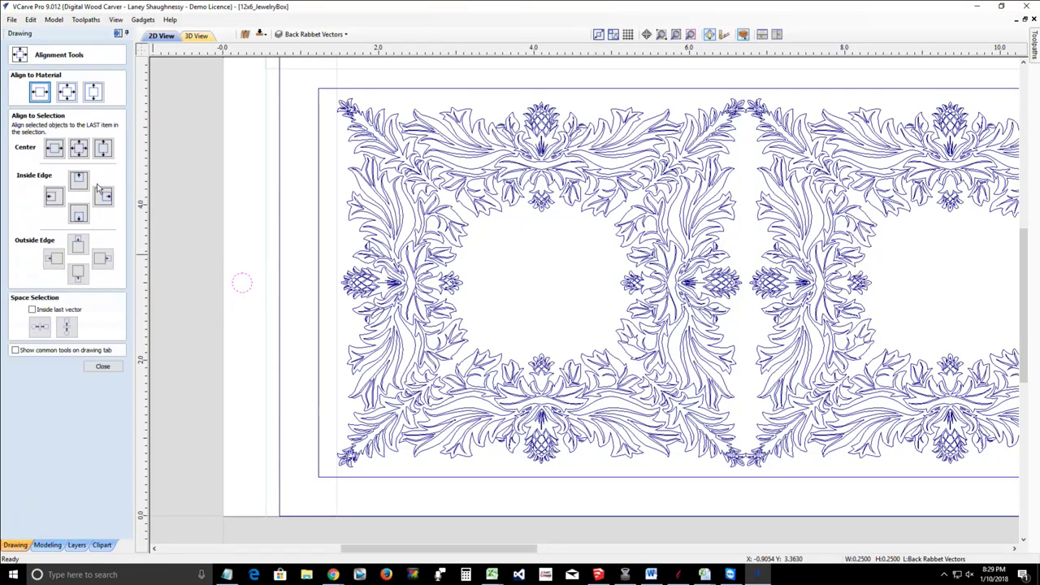
pyautogui.click(94, 92)
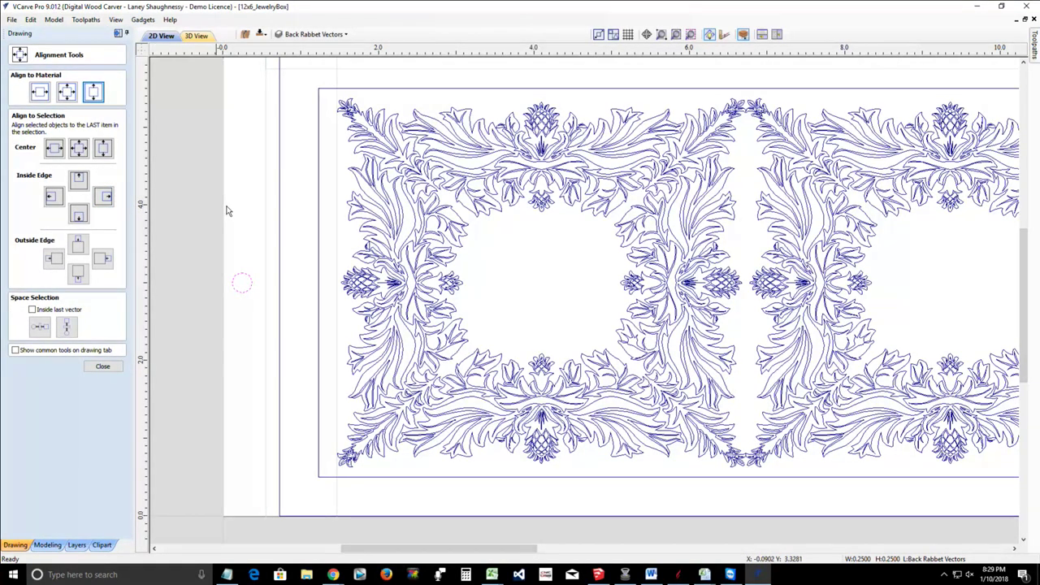
pyautogui.scroll(-2, 213, 371)
pyautogui.scroll(1, 224, 345)
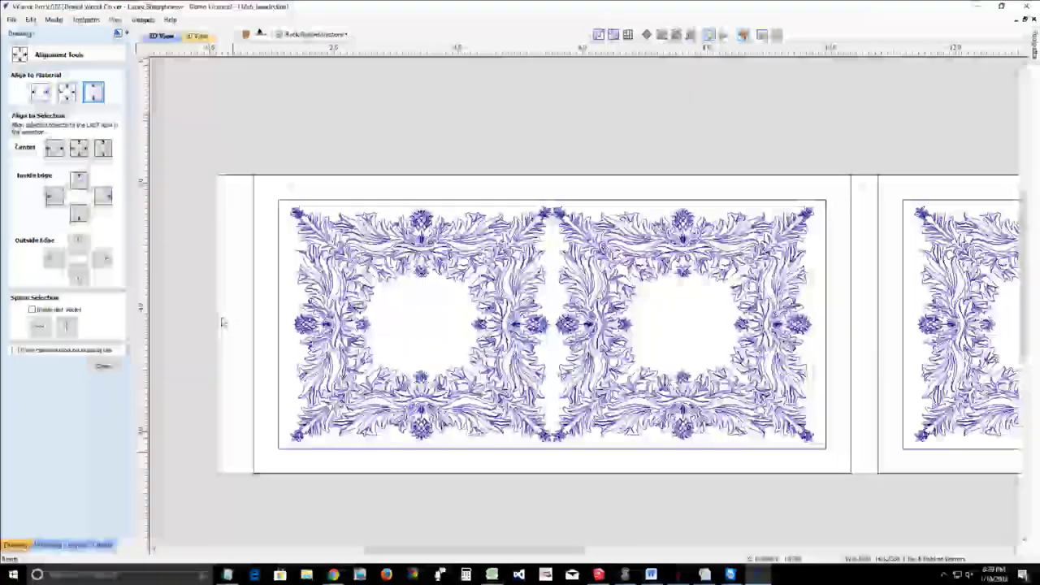
pyautogui.scroll(-2, 231, 454)
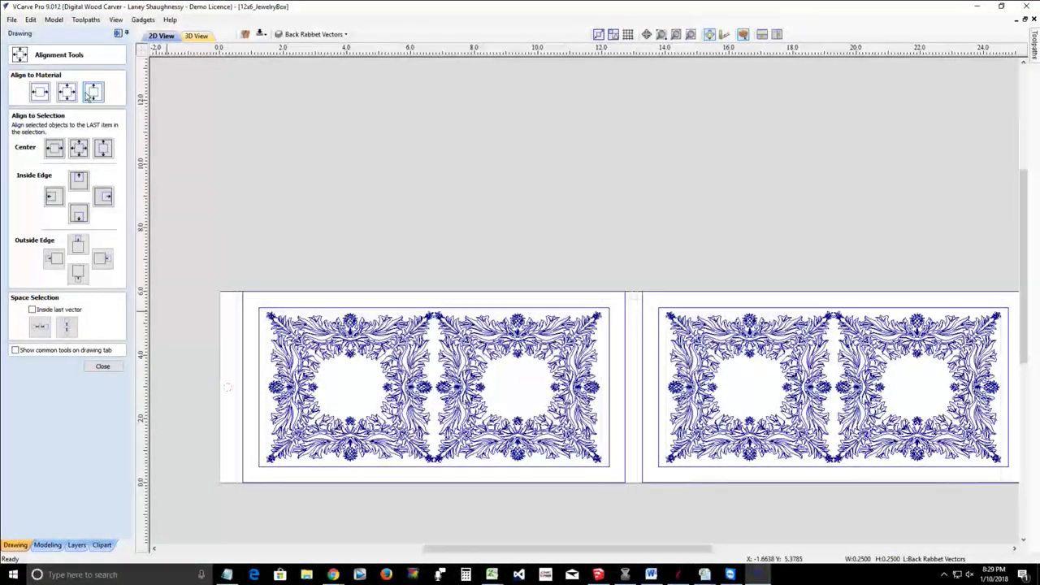
# Step: Reselect the small circle, move it lower, and re-centre it vertically on the material
pyautogui.click(229, 391)
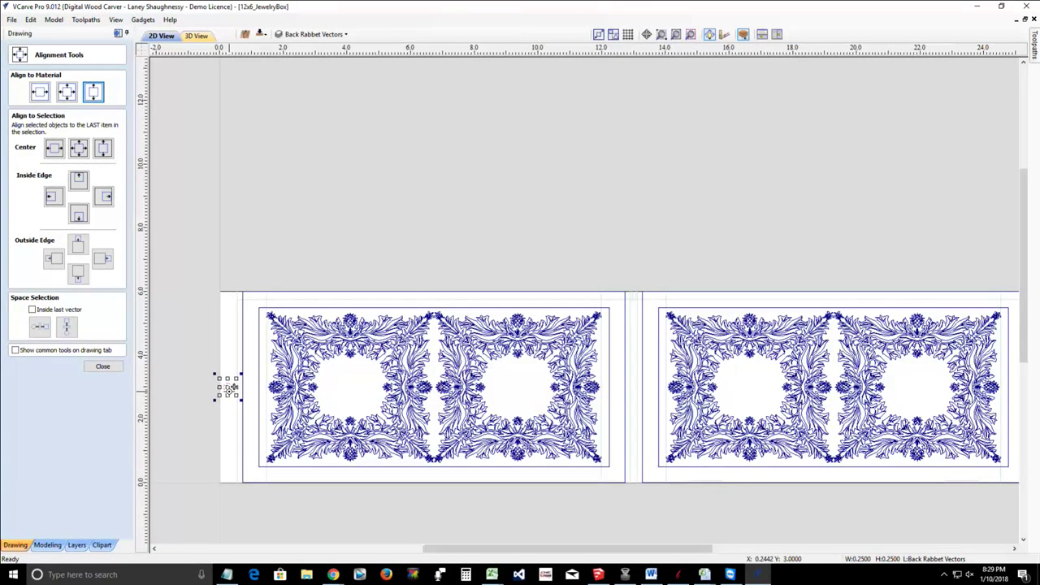
pyautogui.moveTo(225, 388); pyautogui.dragTo(225, 422)
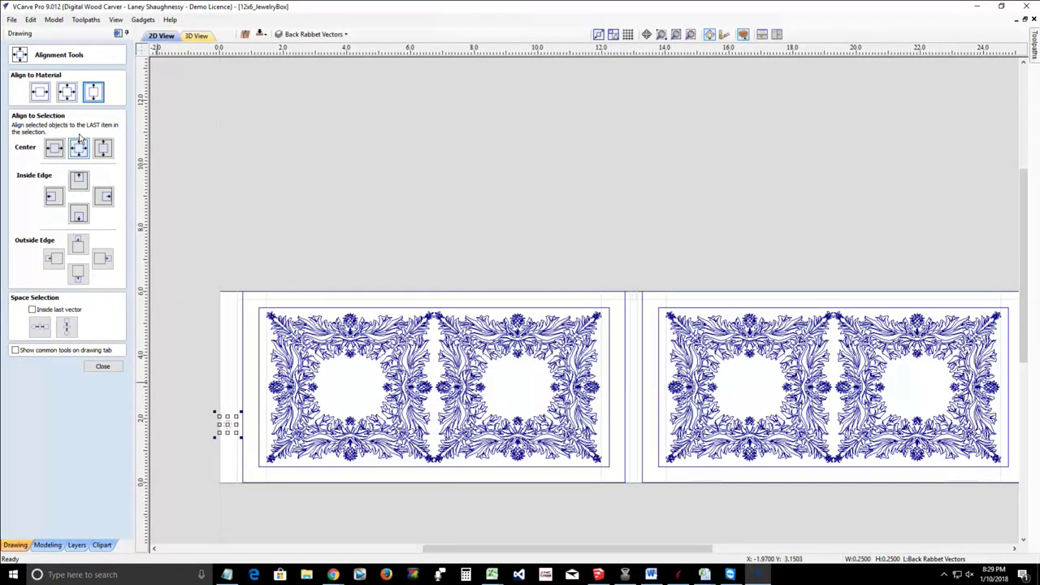
pyautogui.click(93, 91)
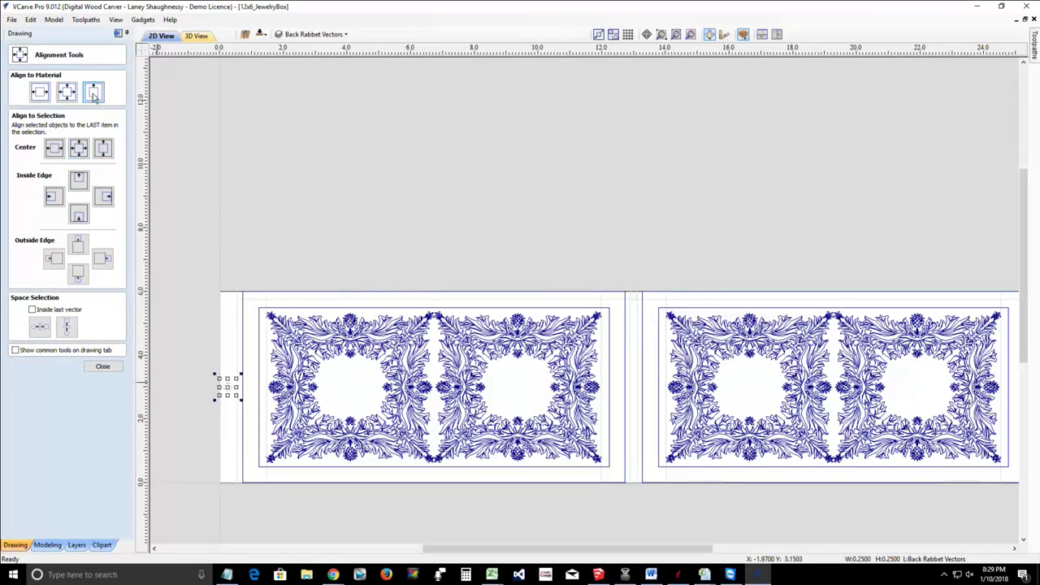
pyautogui.click(103, 367)
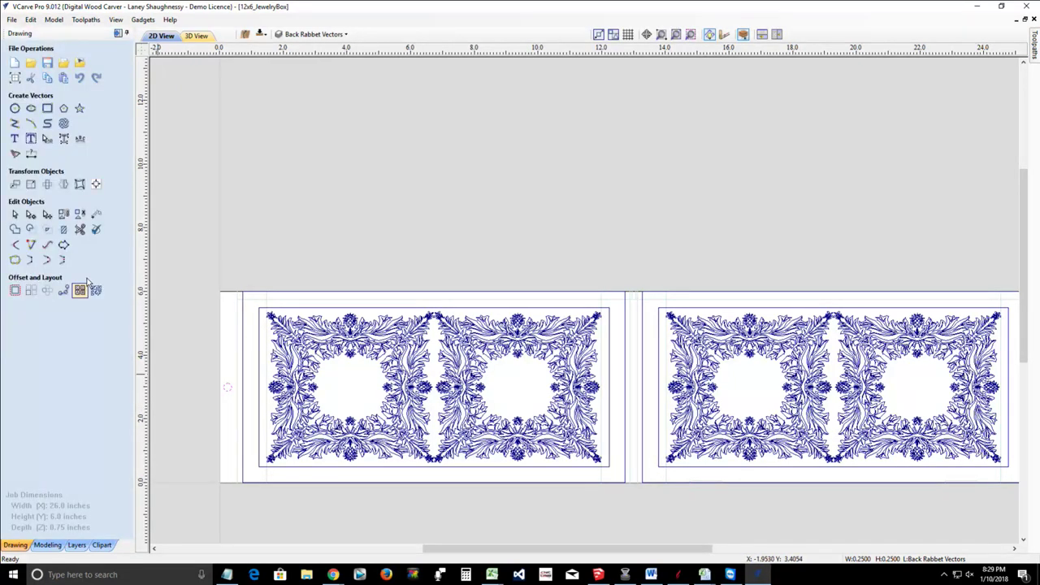
# Step: Mirror a copy of the small circle horizontally so one sits at the right panel's edge
pyautogui.click(63, 185)
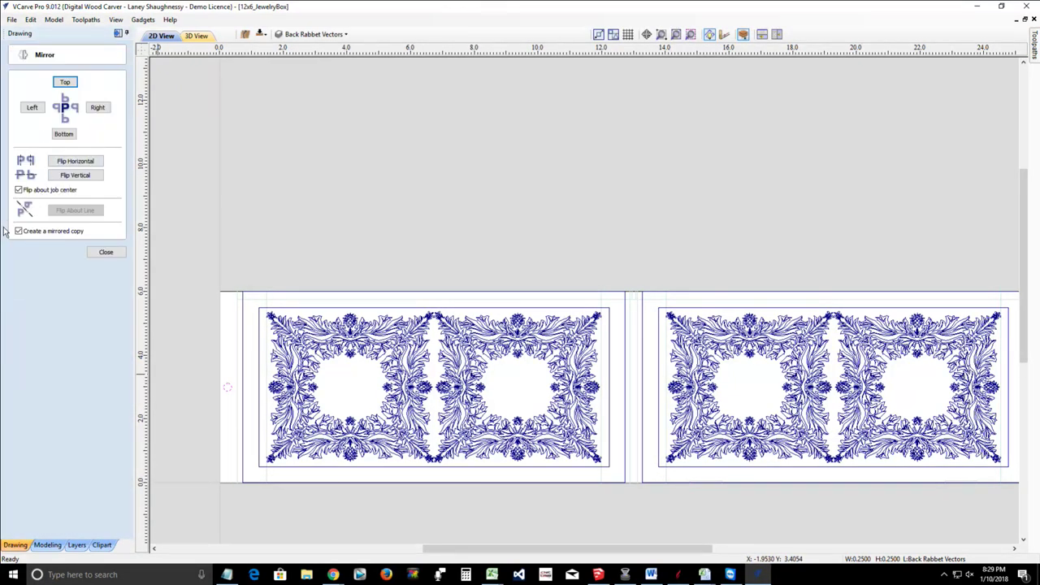
pyautogui.click(91, 161)
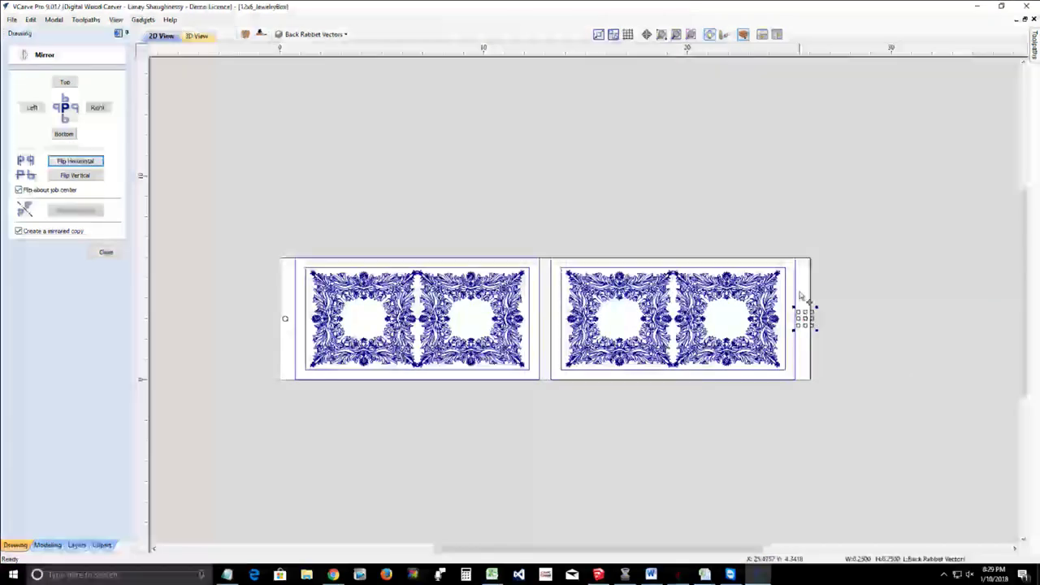
pyautogui.scroll(5, 809, 323)
pyautogui.scroll(-5, 808, 325)
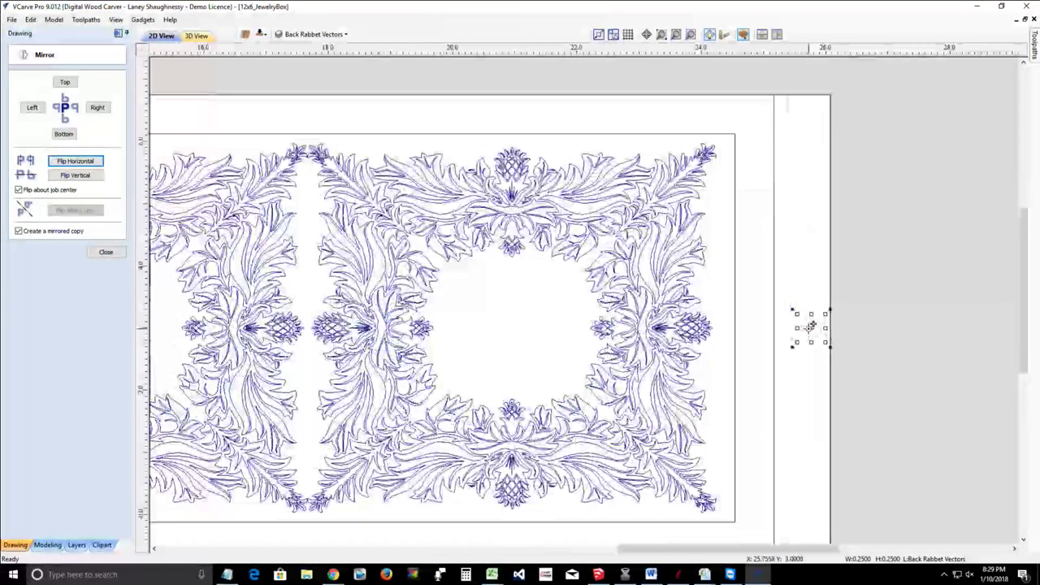
pyautogui.scroll(-1, 455, 382)
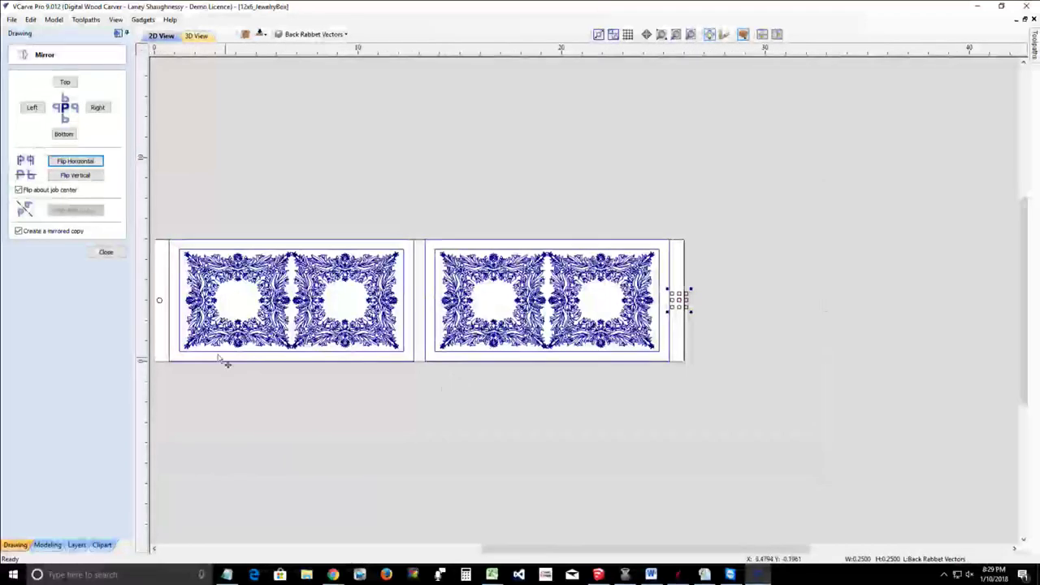
pyautogui.scroll(3, 159, 305)
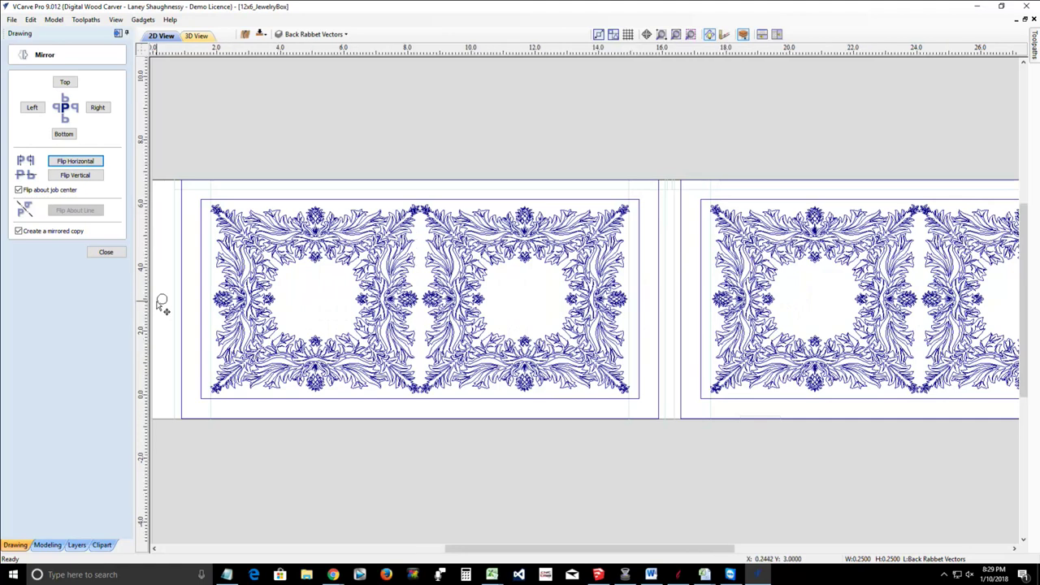
pyautogui.scroll(-1, 161, 305)
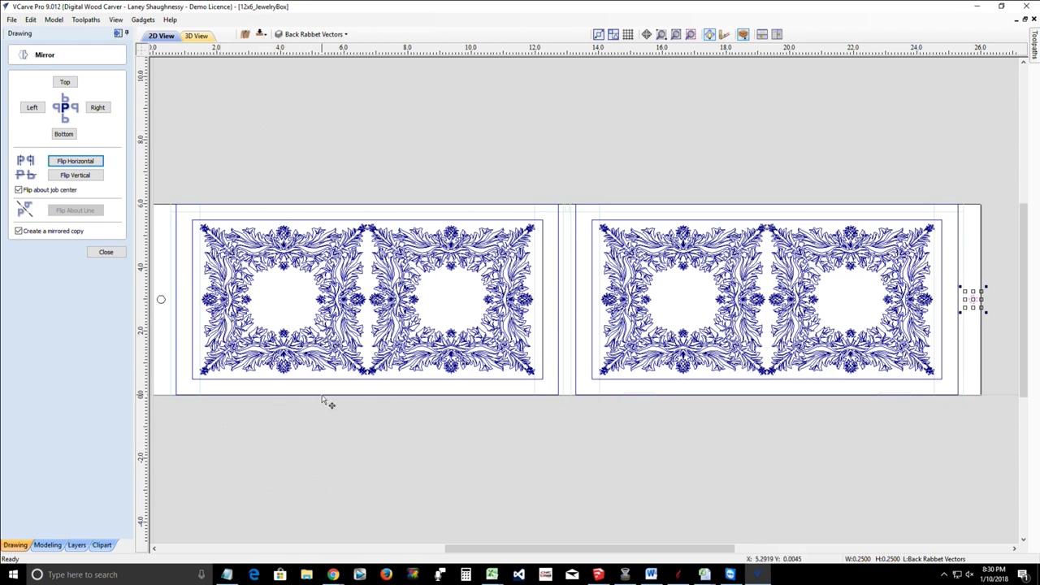
pyautogui.click(106, 252)
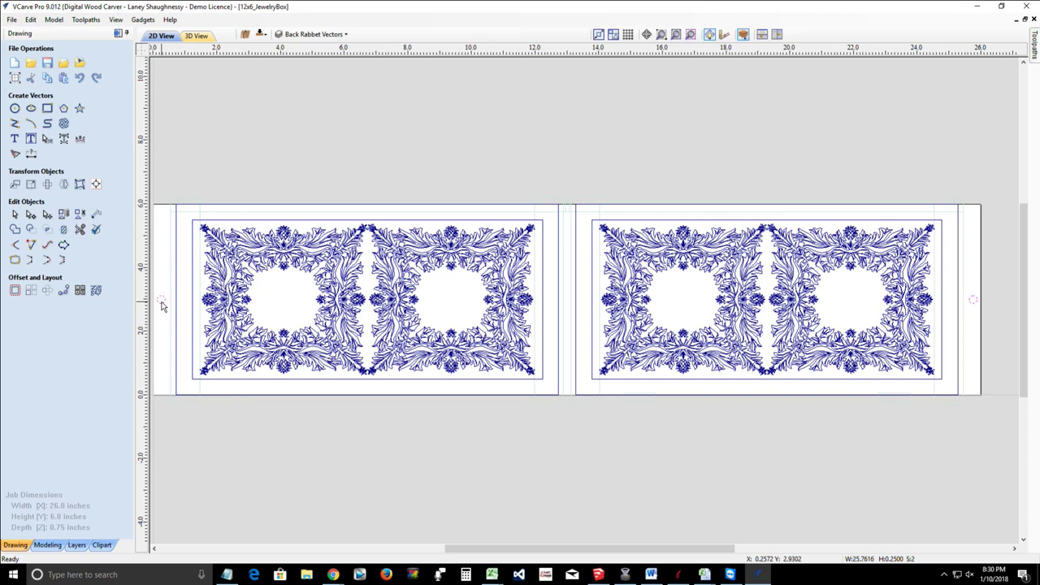
# Step: Collapse the drawing tools, close the toolpath preview, and start a new drilling toolpath
pyautogui.click(119, 34)
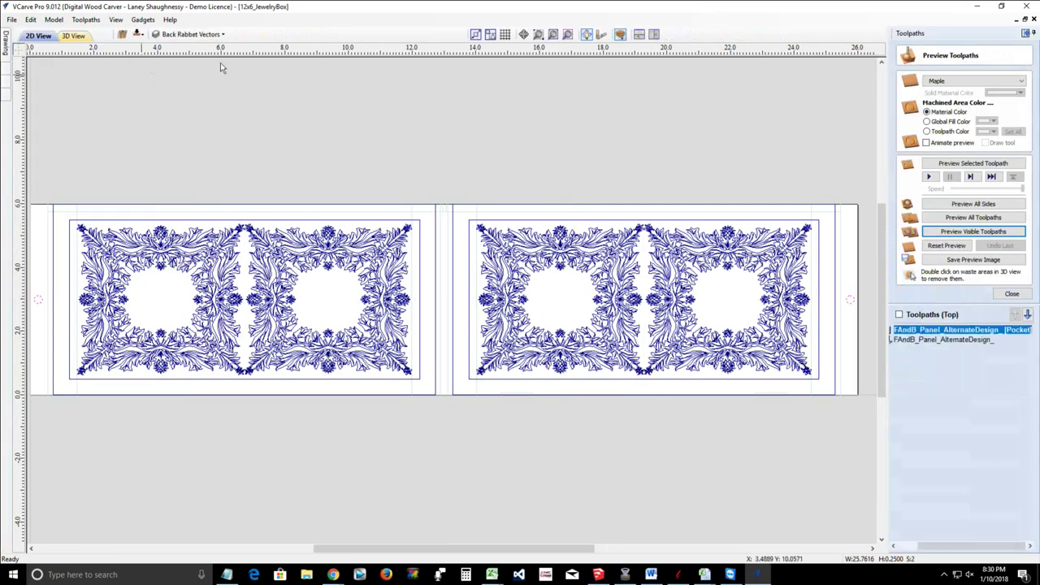
pyautogui.click(1010, 295)
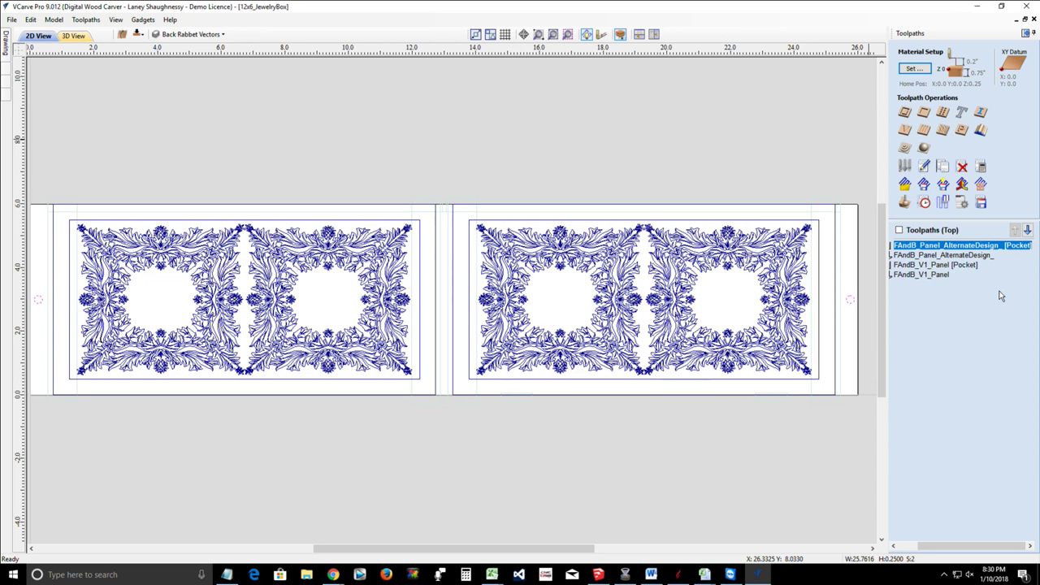
pyautogui.click(943, 112)
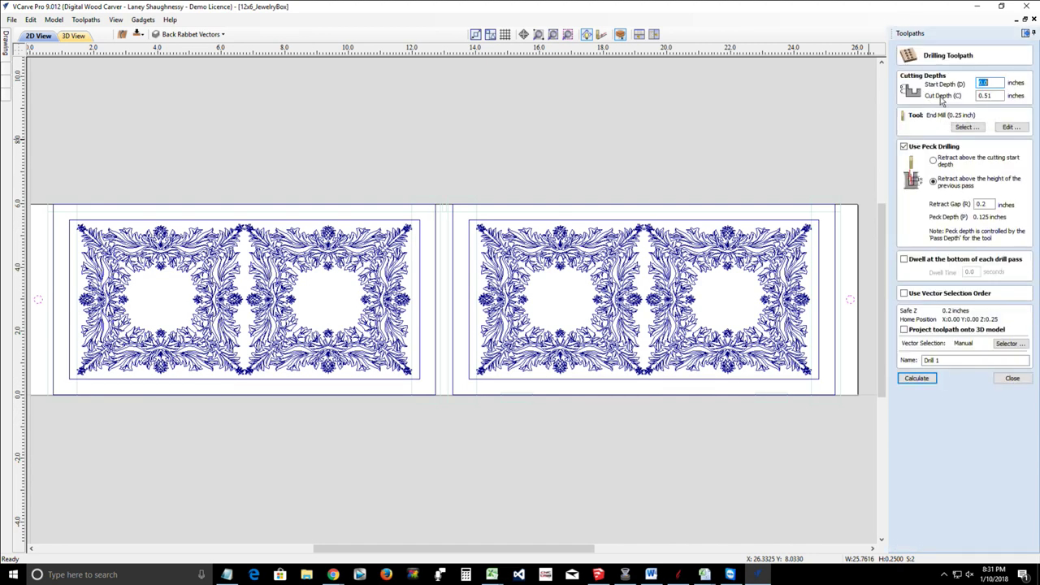
# Step: Enter 0.75+.25 for a 1-inch cut depth, calculate, and dismiss the cut-through warning
pyautogui.doubleClick(985, 95)
pyautogui.write('0.75')
pyautogui.press('BackSpace')
pyautogui.press('BackSpace')
pyautogui.write('75+.25')
pyautogui.press('=')
pyautogui.press('Return')
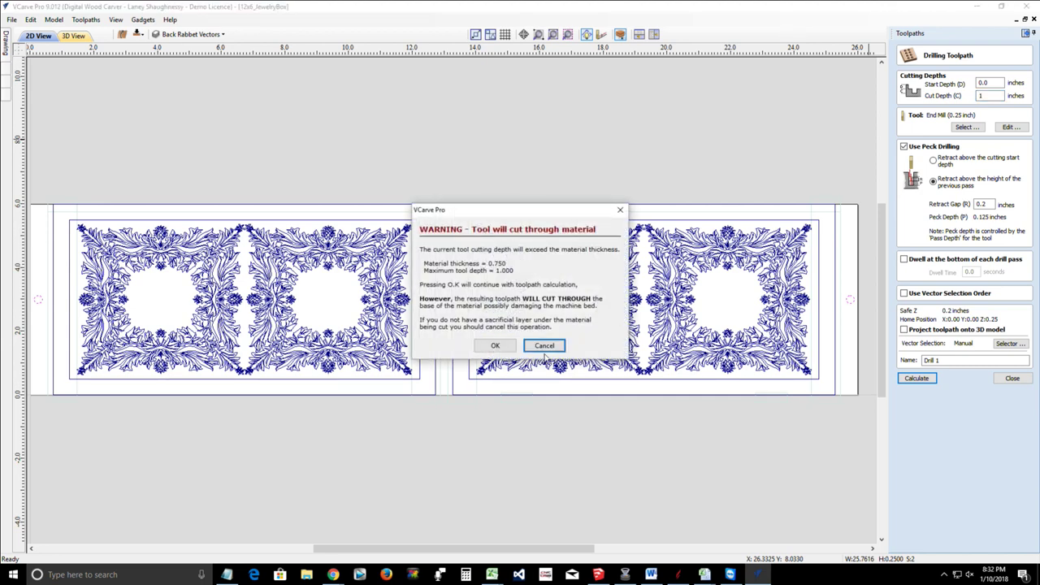
pyautogui.press('Return')
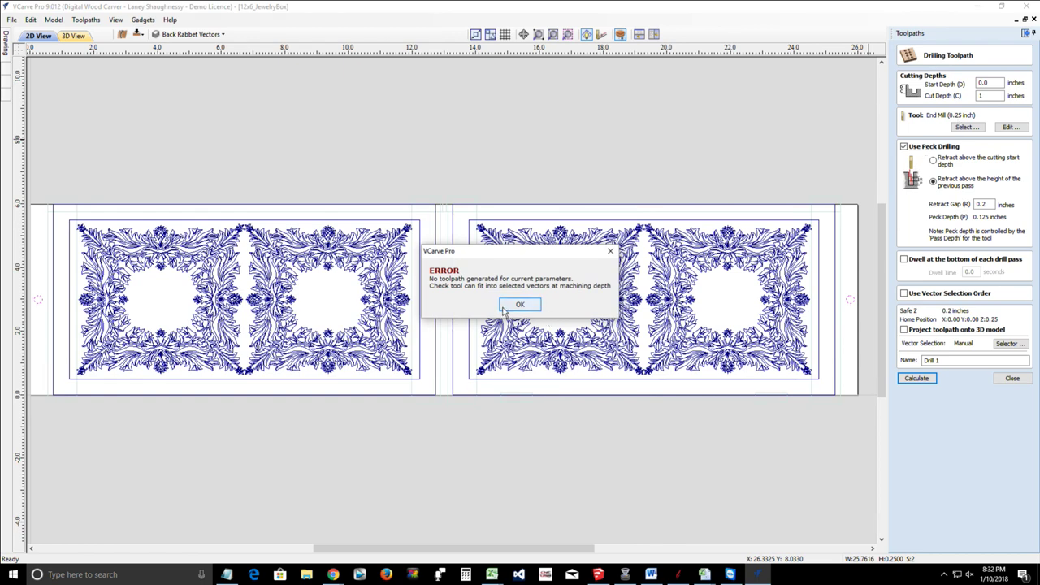
pyautogui.click(820, 135)
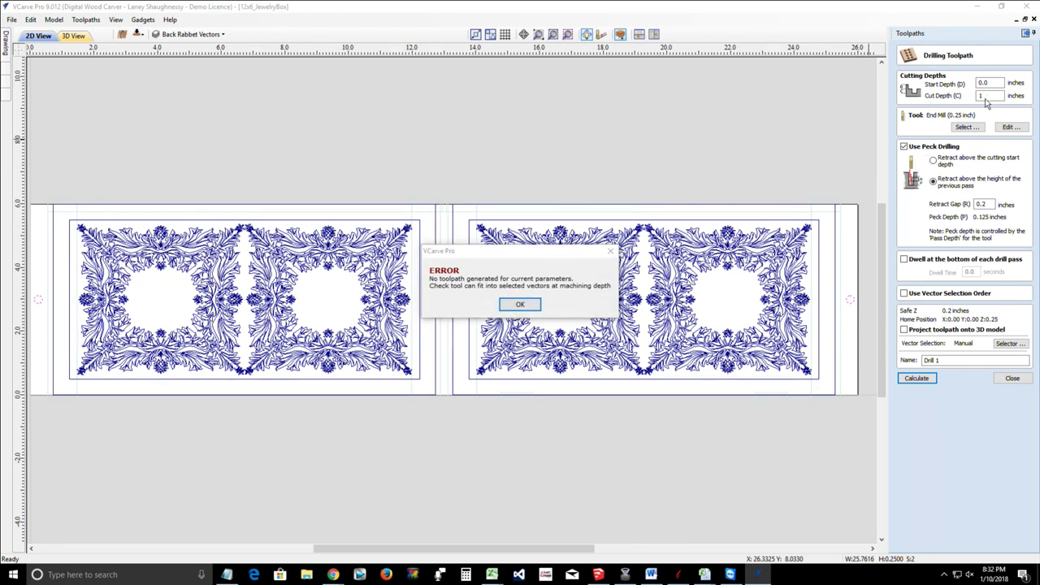
# Step: Dismiss the no-toolpath error and set drilling cut depth to 1 inch after trying 1.125
pyautogui.click(520, 306)
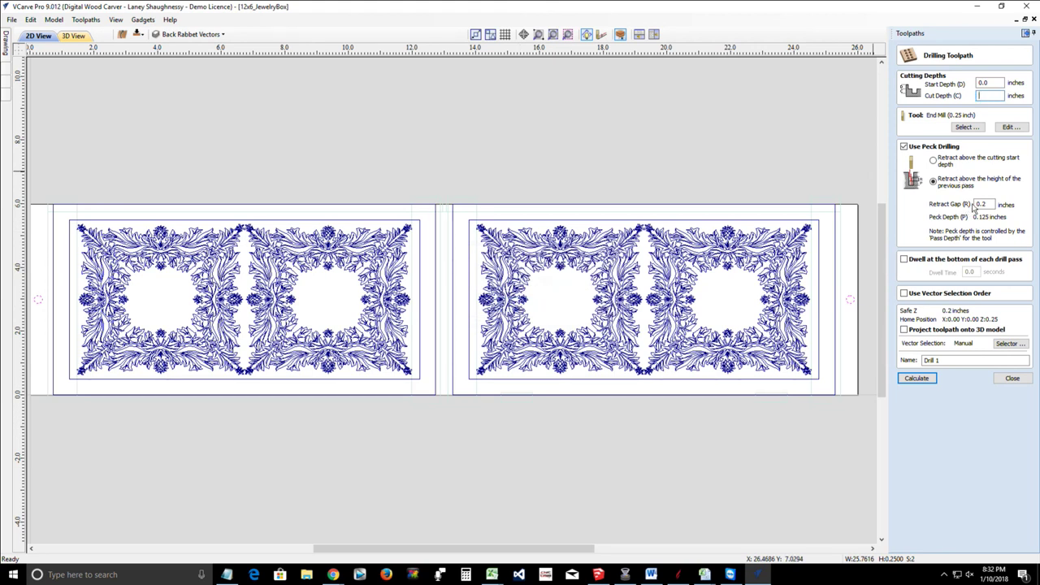
pyautogui.write('1')
pyautogui.write('+')
pyautogui.write('.25')
pyautogui.press('BackSpace')
pyautogui.press('BackSpace')
pyautogui.press('BackSpace')
pyautogui.press('BackSpace')
pyautogui.press('BackSpace')
pyautogui.doubleClick(981, 95)
pyautogui.write('1+')
pyautogui.write('.3')
pyautogui.write('75')
pyautogui.press('Return')
pyautogui.doubleClick(996, 96)
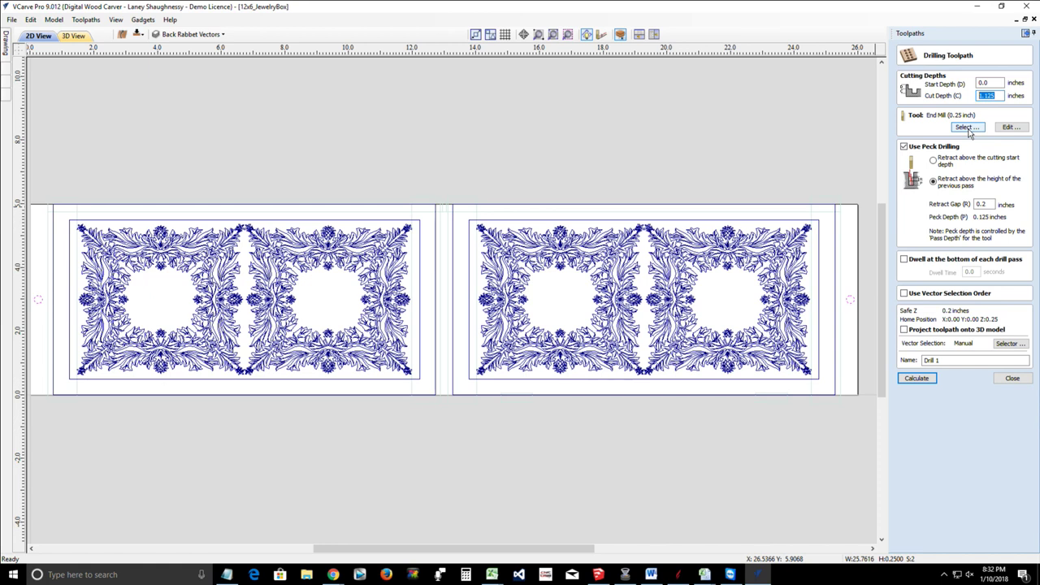
pyautogui.write('1+.25')
pyautogui.press('BackSpace')
pyautogui.press('BackSpace')
pyautogui.press('BackSpace')
pyautogui.press('BackSpace')
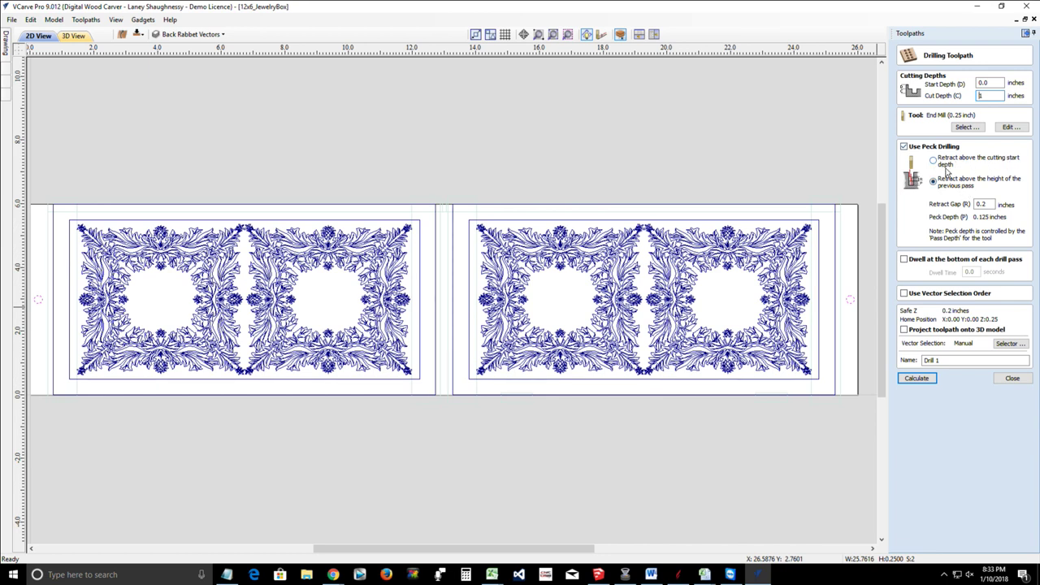
# Step: Set retract gap to 0.125, name the drill toolpath AlignmentPins_.25EM, and calculate it
pyautogui.click(982, 204)
pyautogui.click(959, 360)
pyautogui.hotkey('ctrl', 'a')
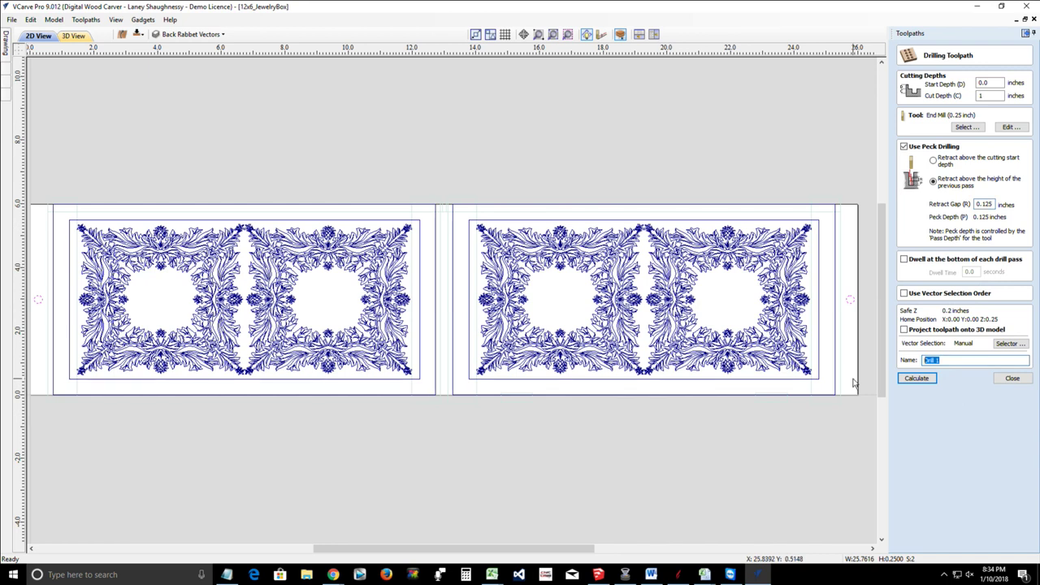
pyautogui.write('Alignment Pins_')
pyautogui.write('.25EM')
pyautogui.click(948, 362)
pyautogui.click(916, 380)
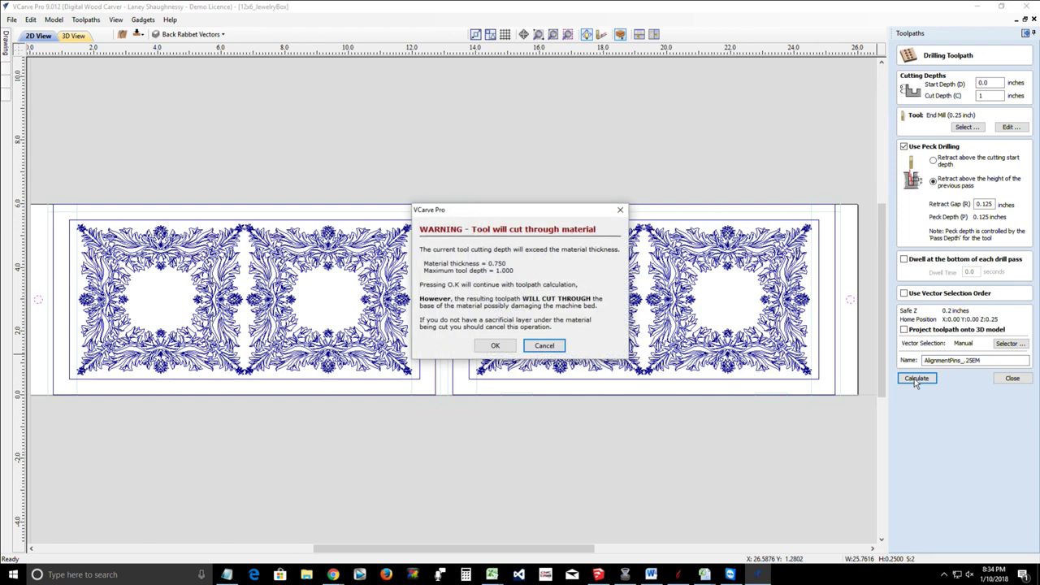
# Step: Accept the warning, preview the pin holes from Top view, and return to 2D
pyautogui.click(490, 346)
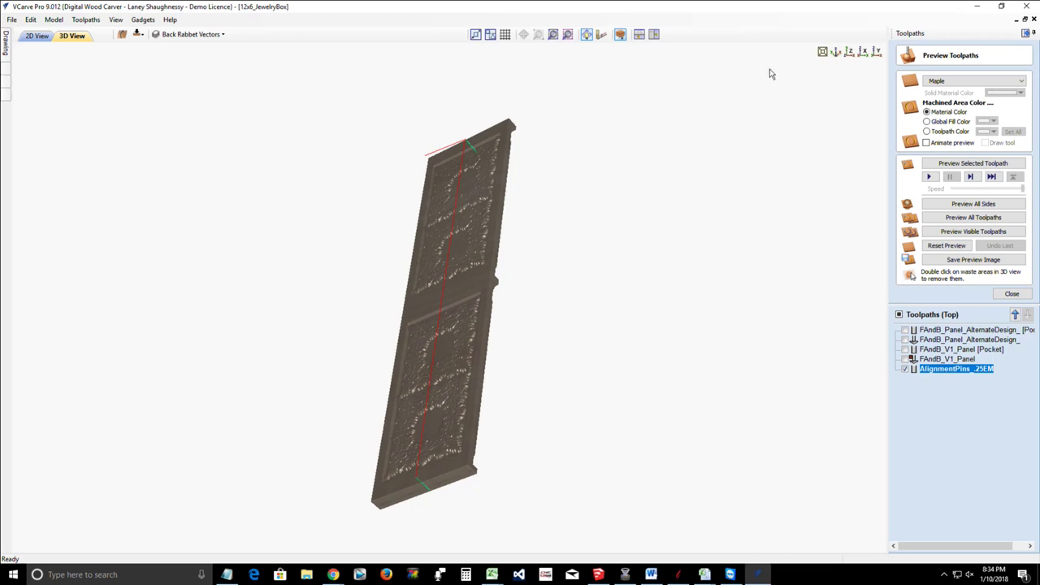
pyautogui.press('1')
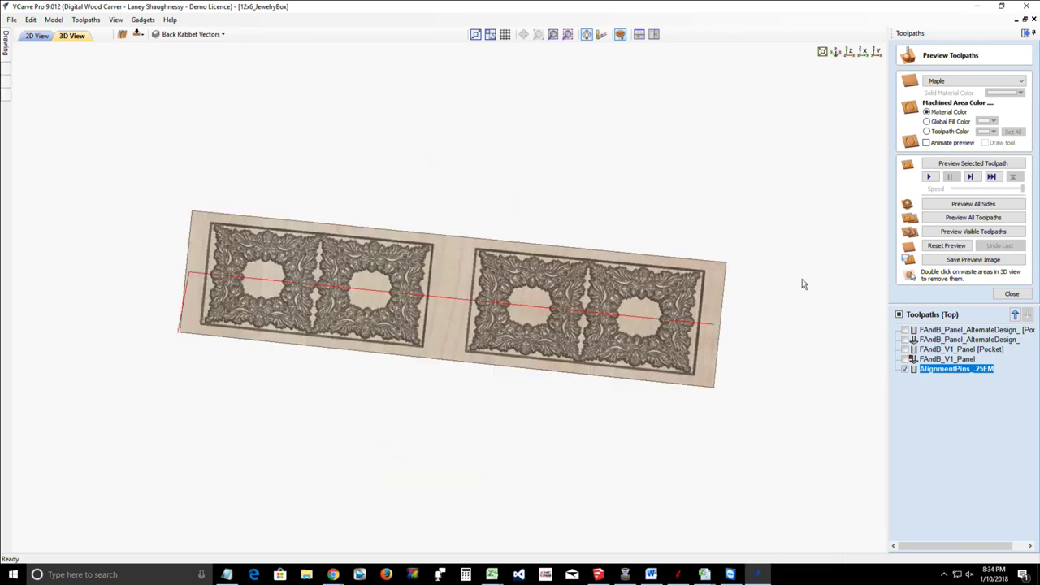
pyautogui.click(964, 165)
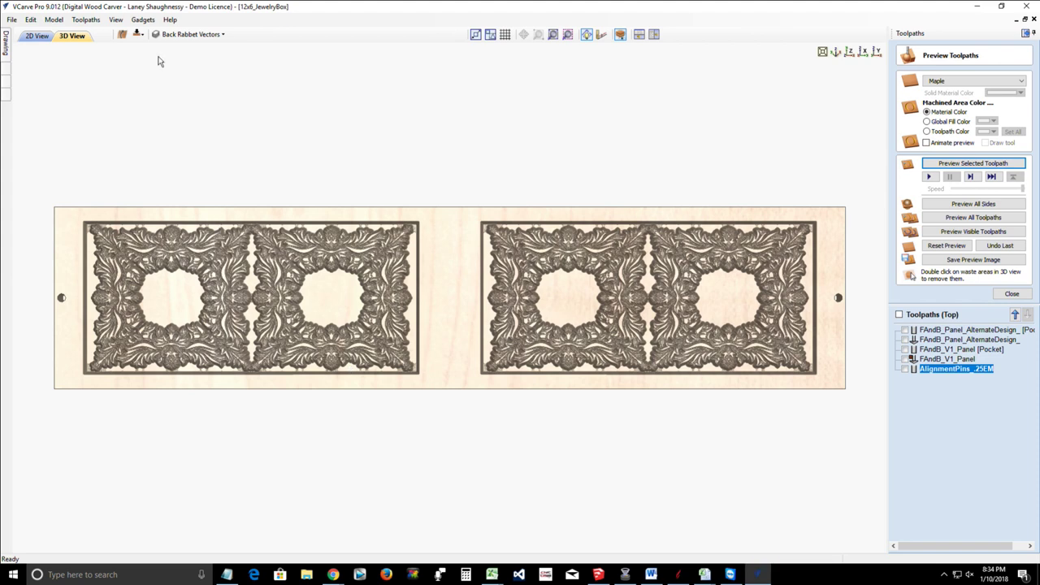
pyautogui.click(42, 38)
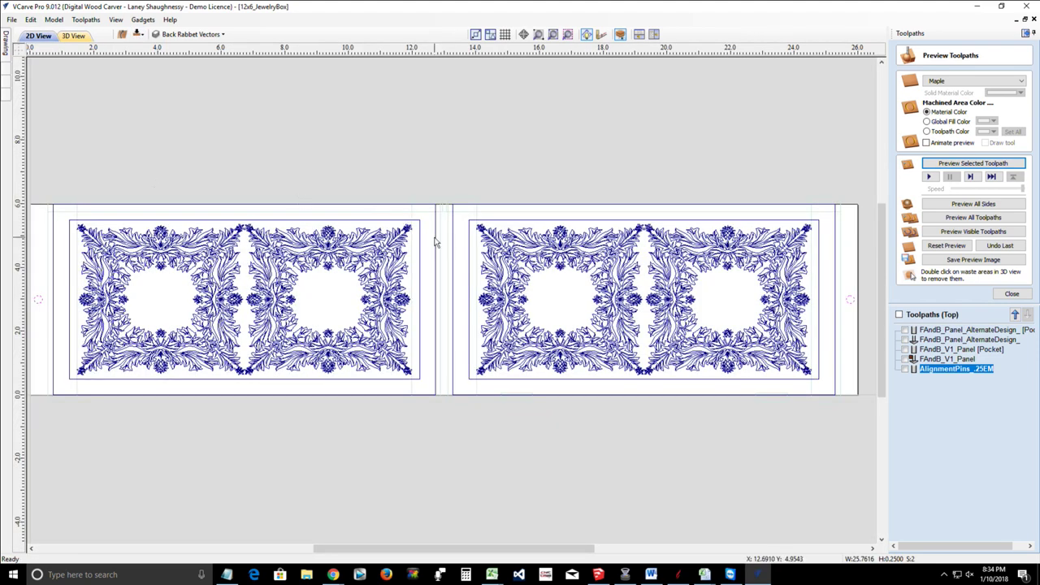
pyautogui.click(435, 242)
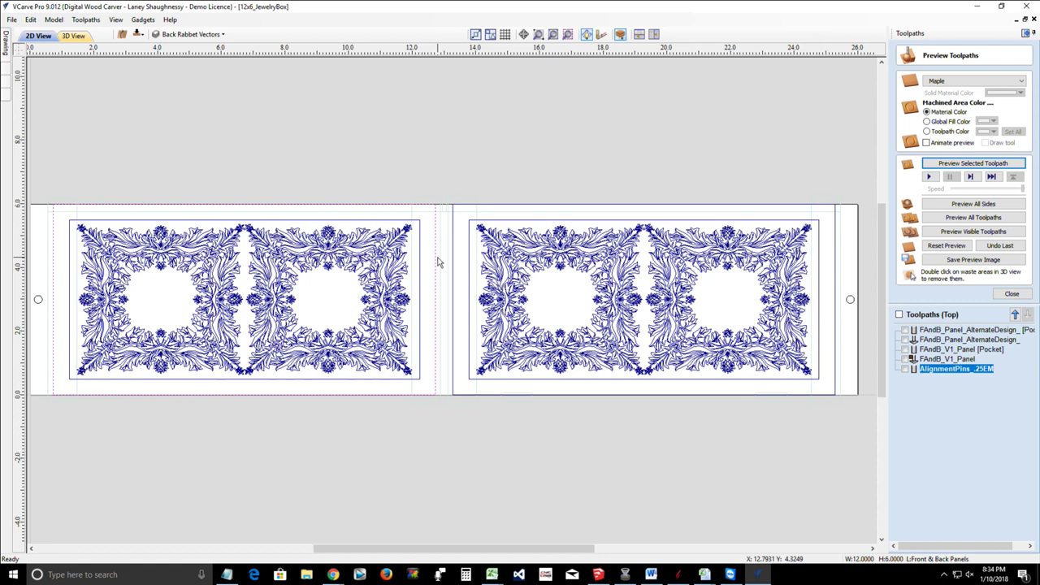
# Step: Add the right panel outline to the selection and copy both outlines to the other side
pyautogui.keyDown('shift'); pyautogui.click(453, 315); pyautogui.keyUp('shift')
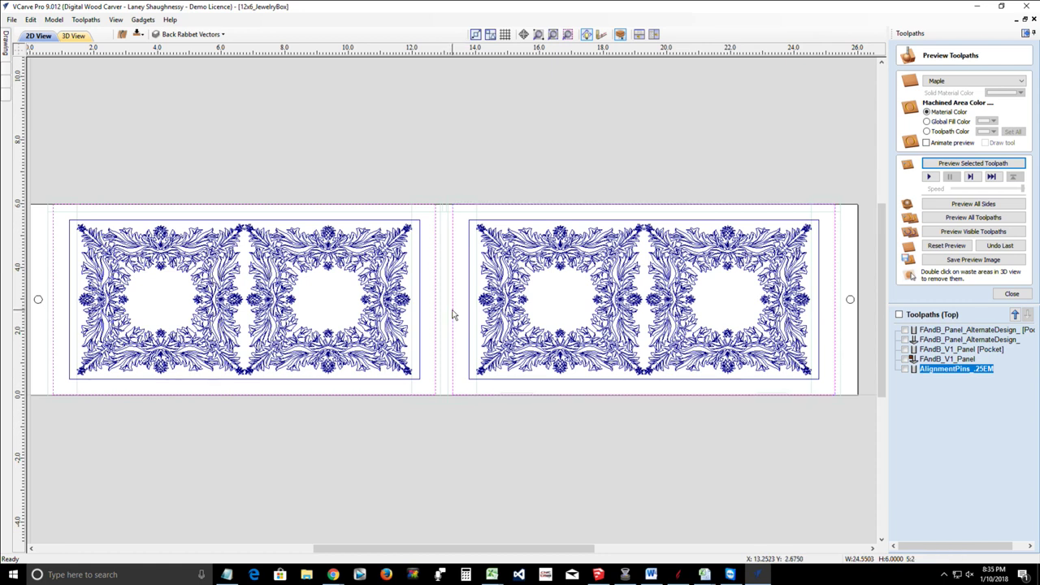
pyautogui.rightClick(454, 315)
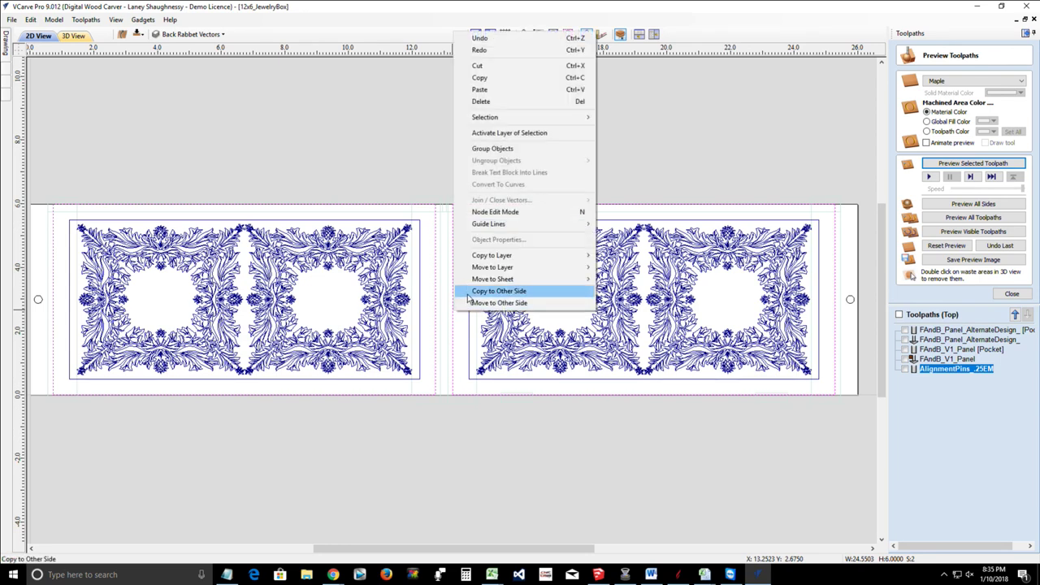
pyautogui.click(484, 292)
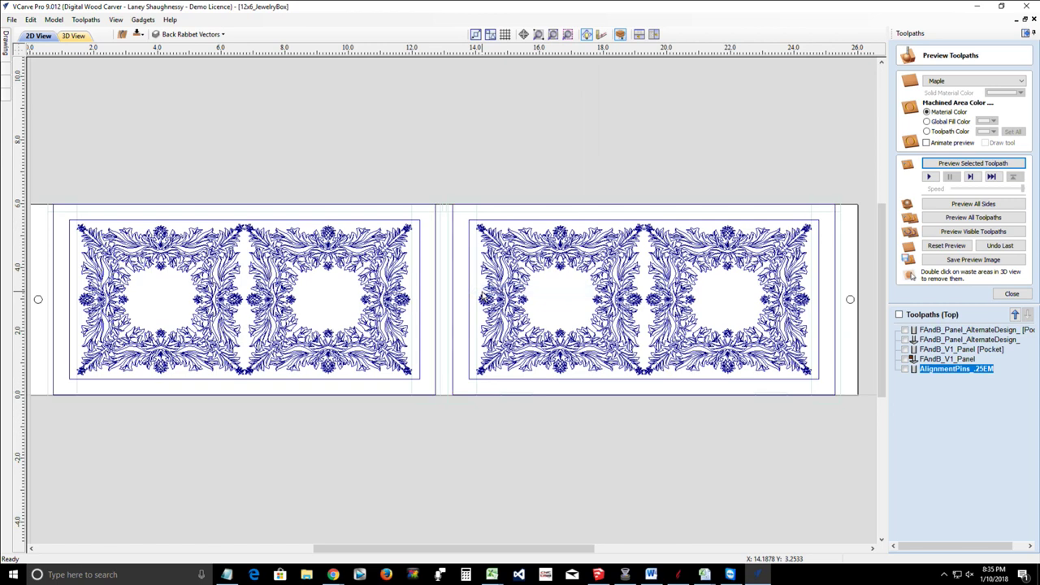
# Step: Switch to the bottom side and select a panel outline there
pyautogui.click(138, 34)
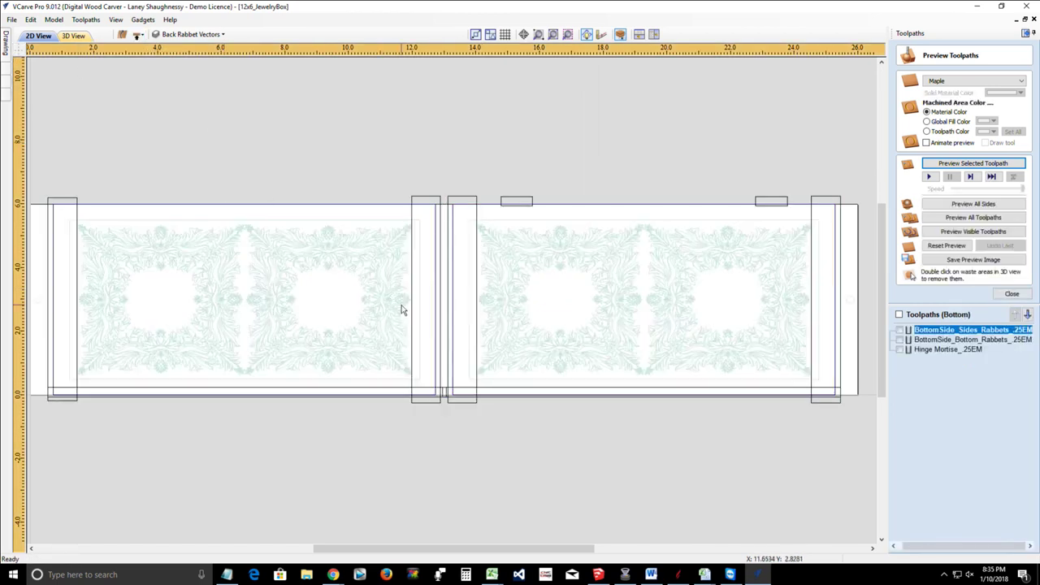
pyautogui.click(320, 204)
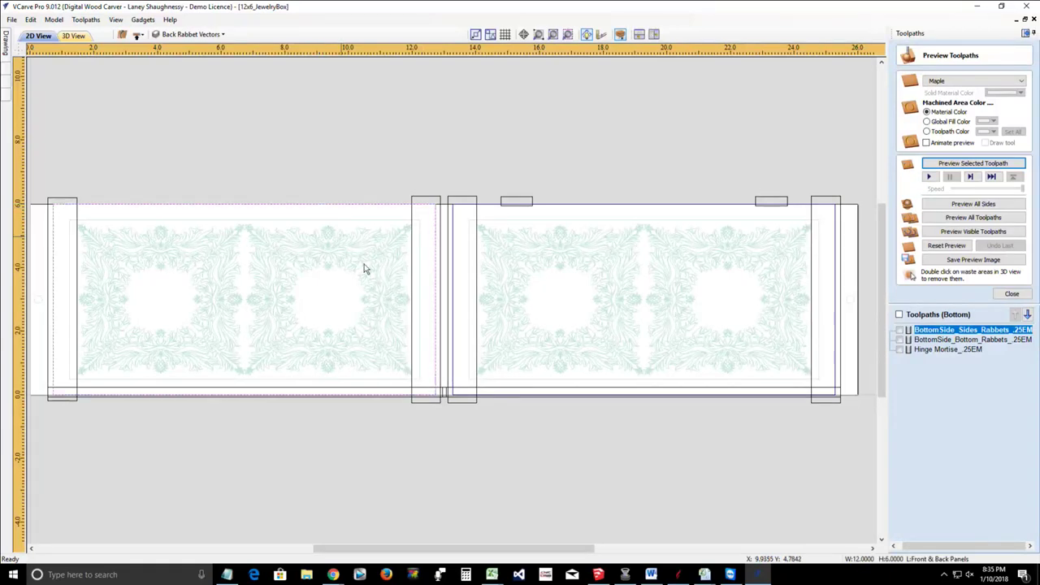
pyautogui.click(453, 309)
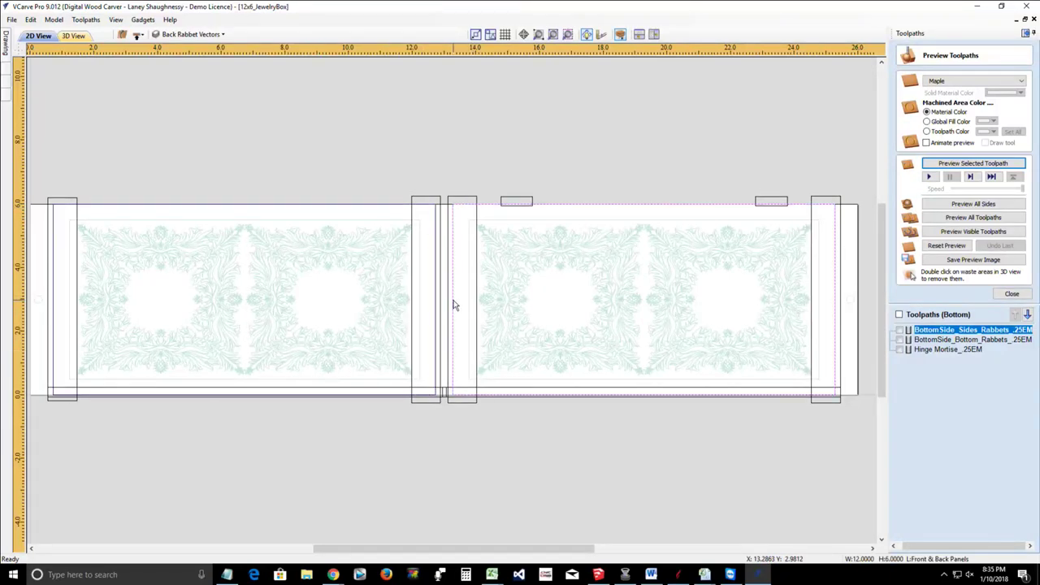
pyautogui.scroll(3, 453, 308)
pyautogui.scroll(1, 453, 309)
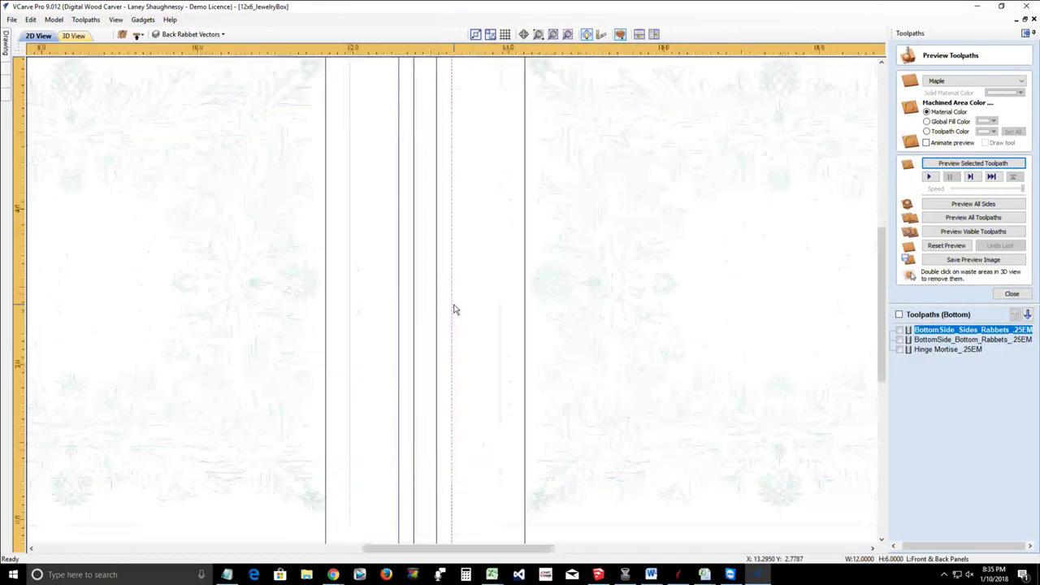
pyautogui.scroll(-3, 453, 308)
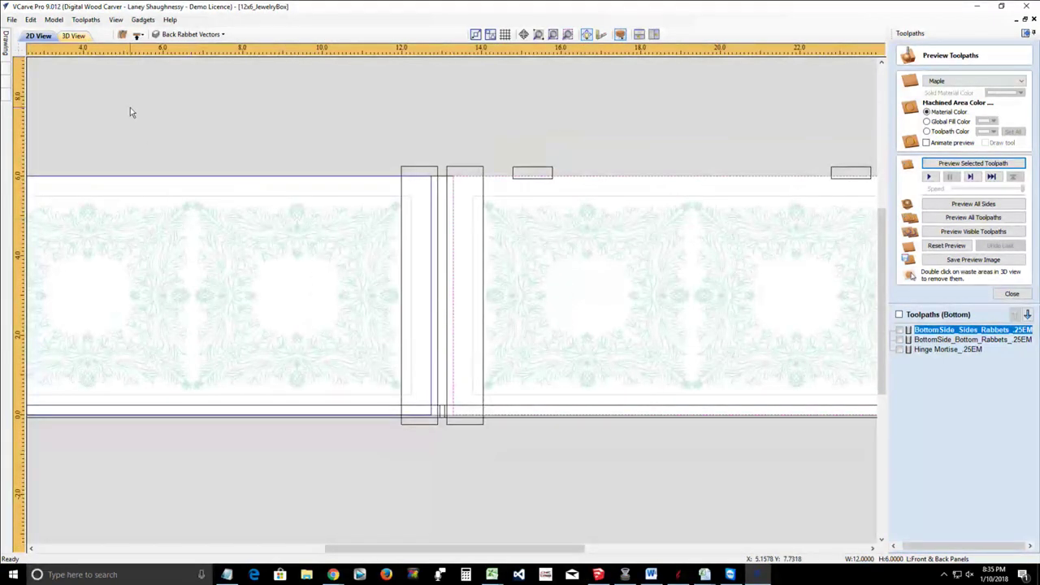
# Step: Colour the Front & Back Panels layer red, after briefly trying gold
pyautogui.click(174, 38)
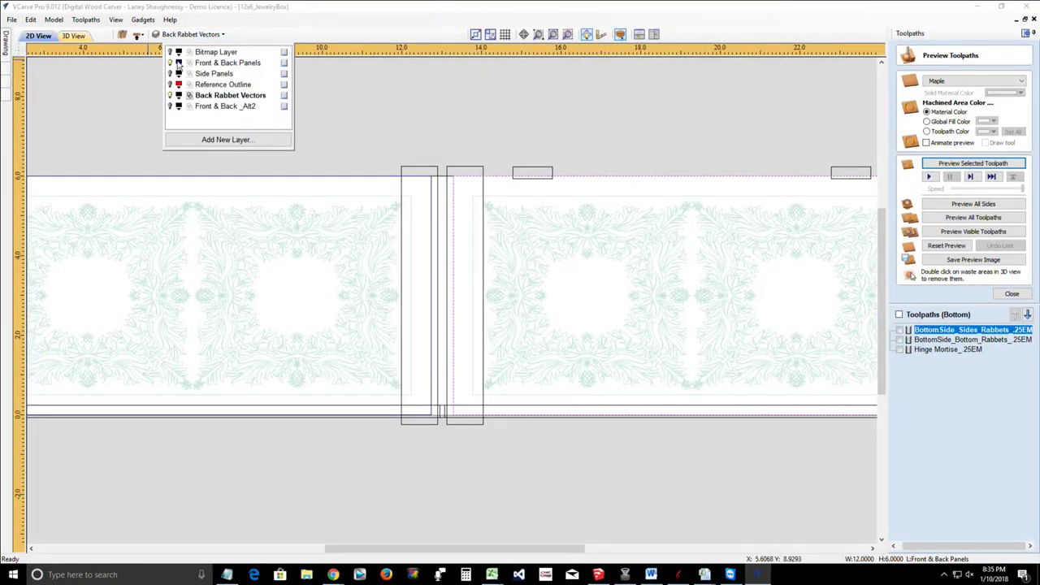
pyautogui.click(179, 64)
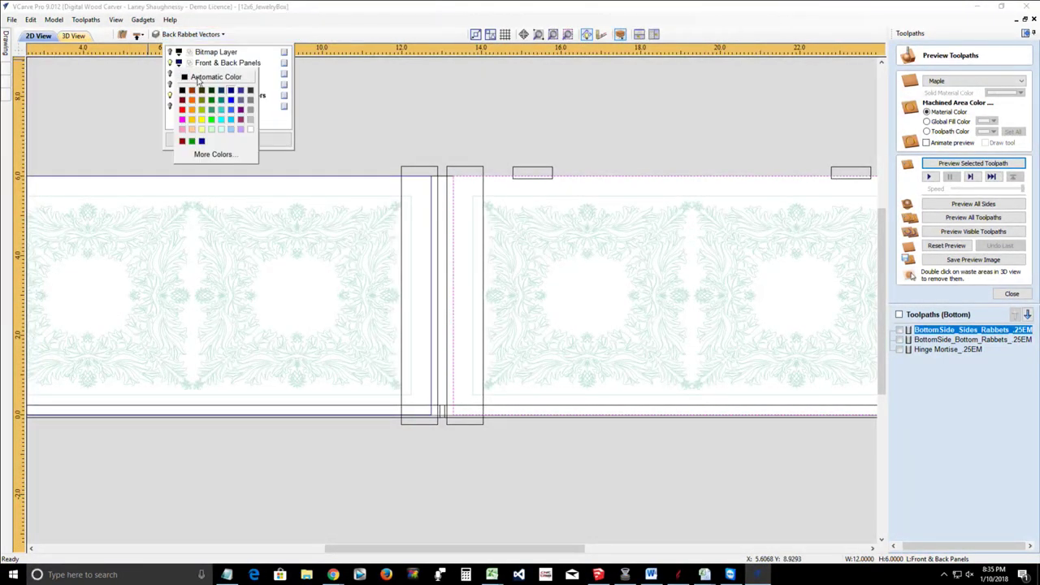
pyautogui.click(195, 121)
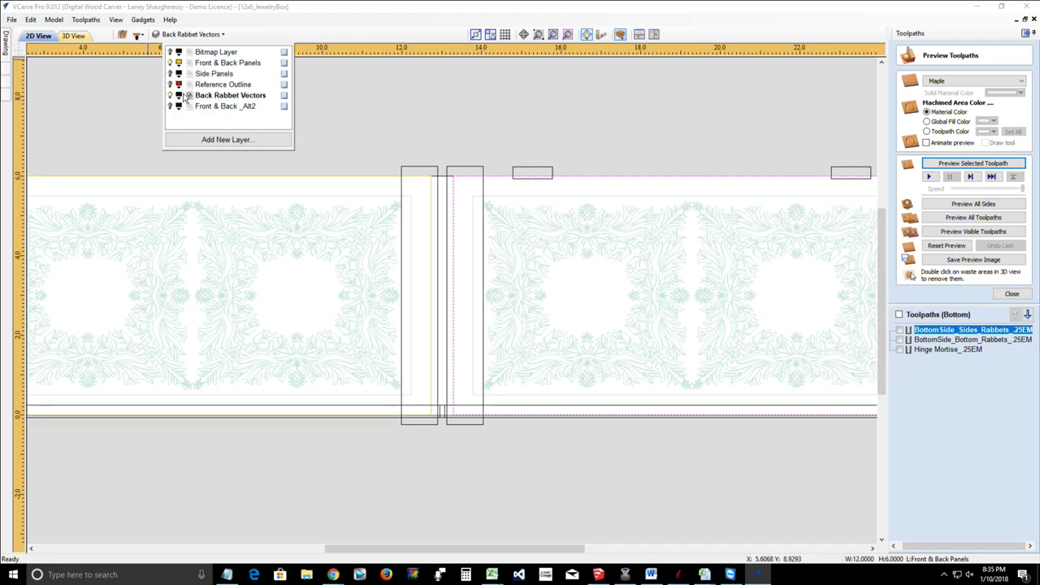
pyautogui.click(177, 63)
pyautogui.click(182, 109)
pyautogui.click(424, 126)
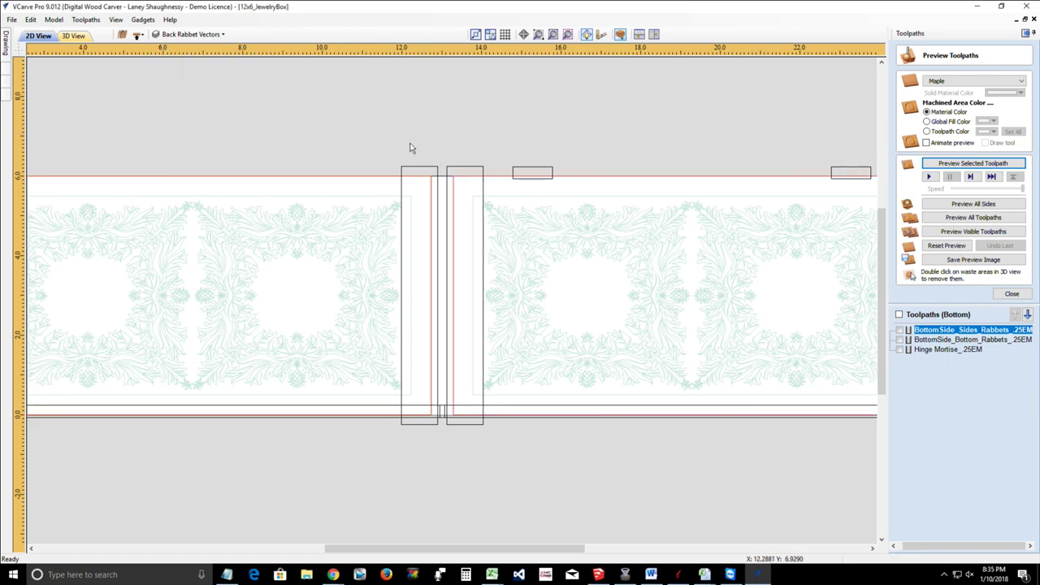
# Step: Select both the left and right panel outlines
pyautogui.scroll(-3, 395, 313)
pyautogui.scroll(3, 396, 315)
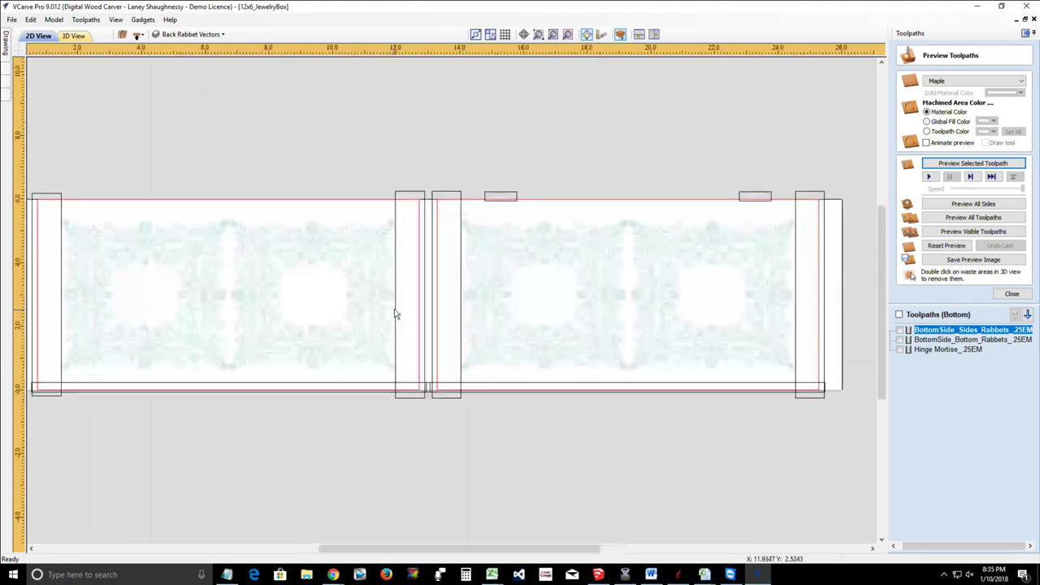
pyautogui.scroll(-1, 395, 312)
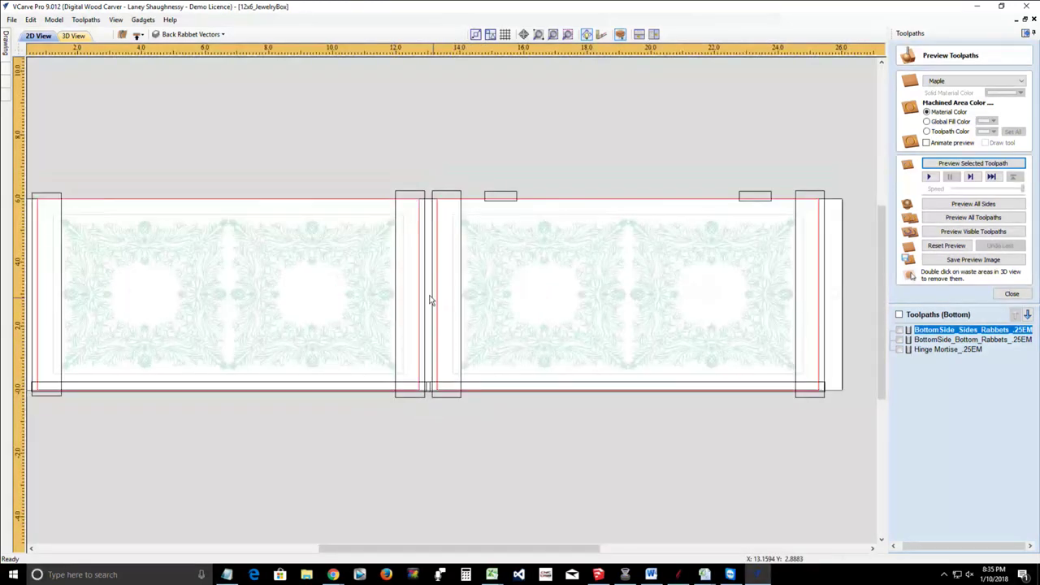
pyautogui.click(420, 296)
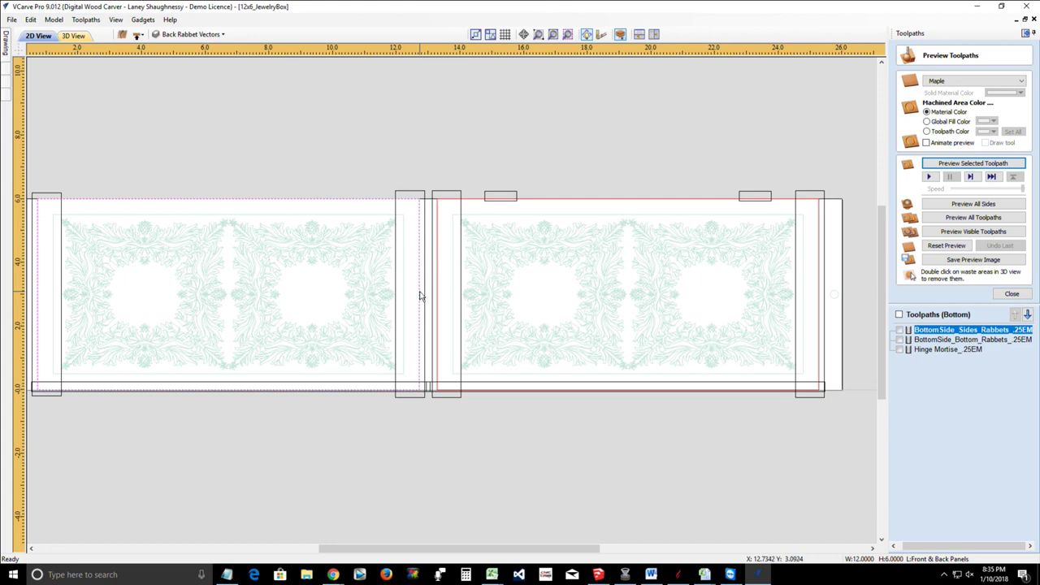
pyautogui.keyDown('shift'); pyautogui.click(438, 296); pyautogui.keyUp('shift')
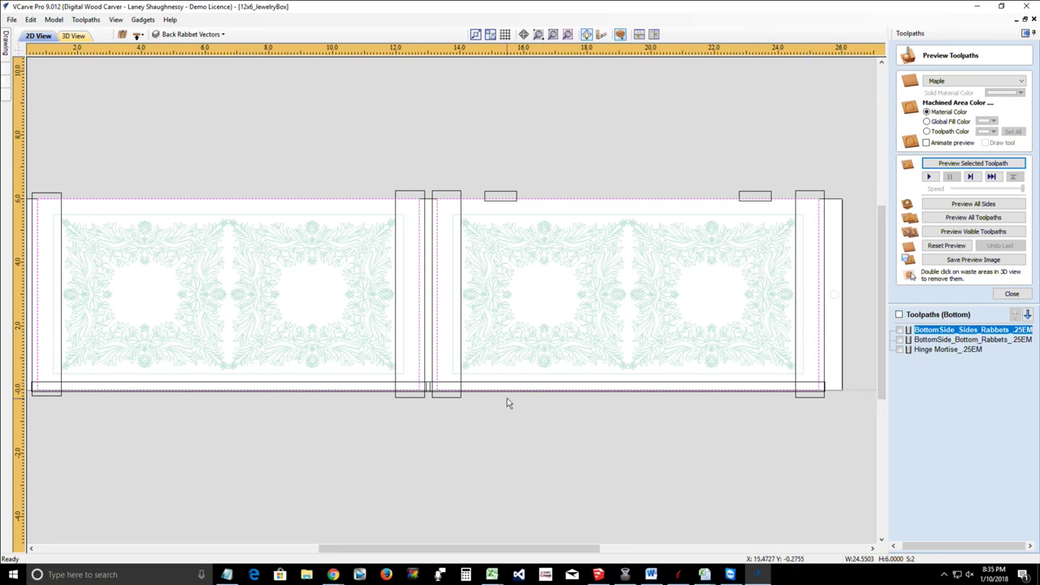
# Step: Start a 2D Profile toolpath with a 0.75-inch cut depth
pyautogui.click(1011, 293)
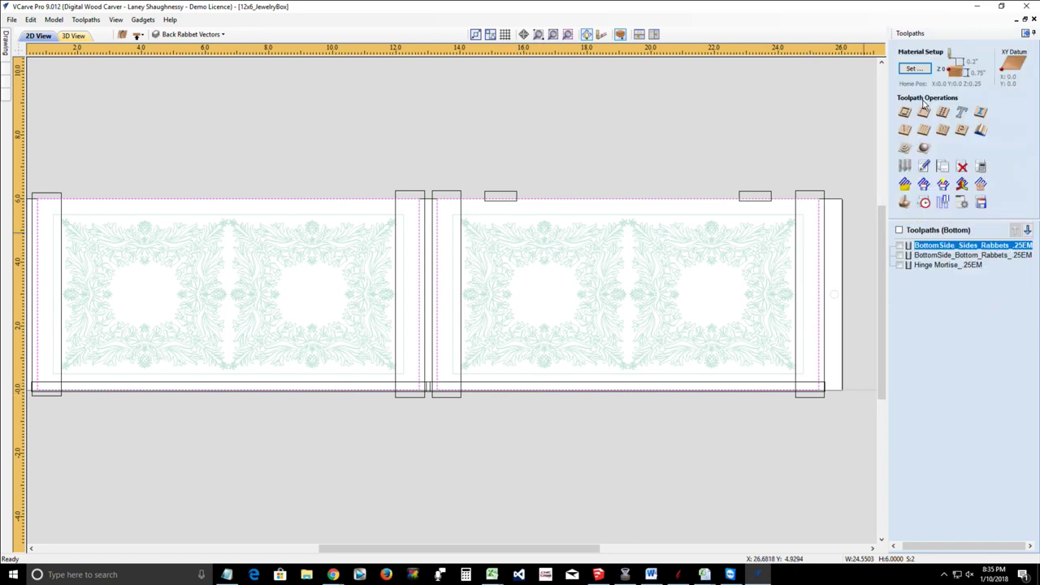
pyautogui.click(904, 114)
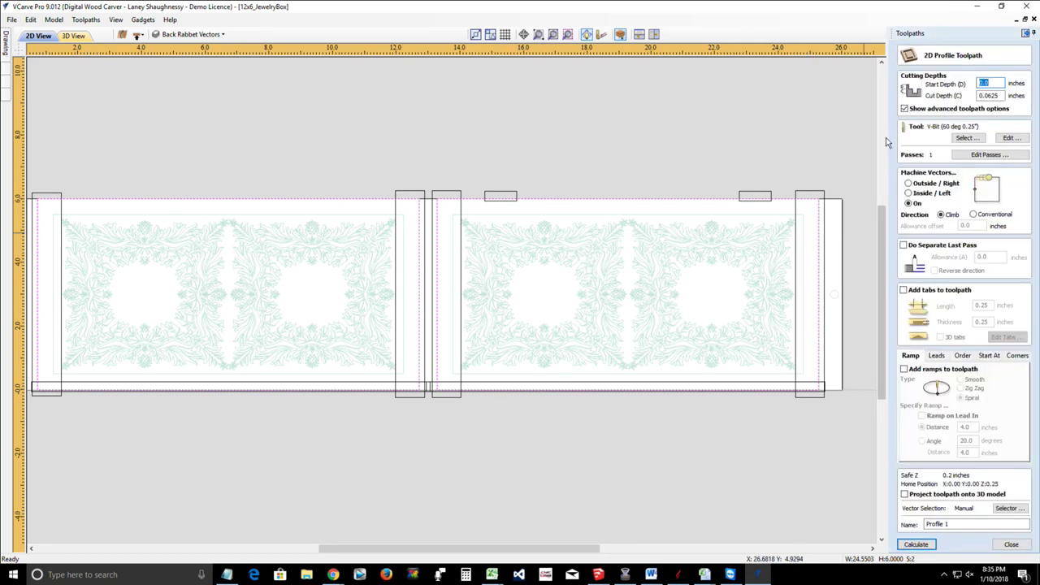
pyautogui.press('Tab')
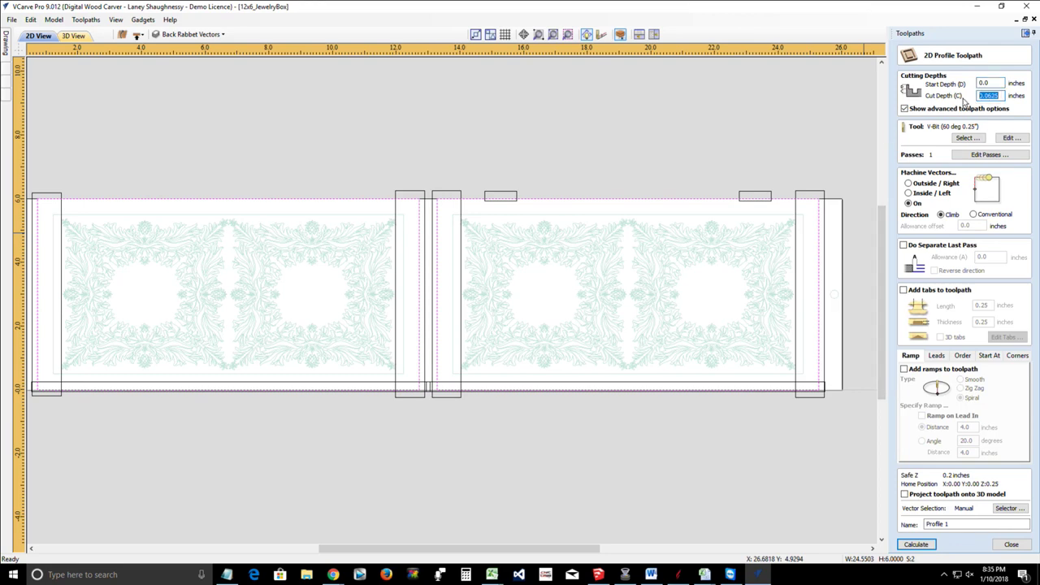
pyautogui.write('1')
pyautogui.write('.75')
# Step: Choose the 0.25-inch End Mill as the cutting tool
pyautogui.click(964, 138)
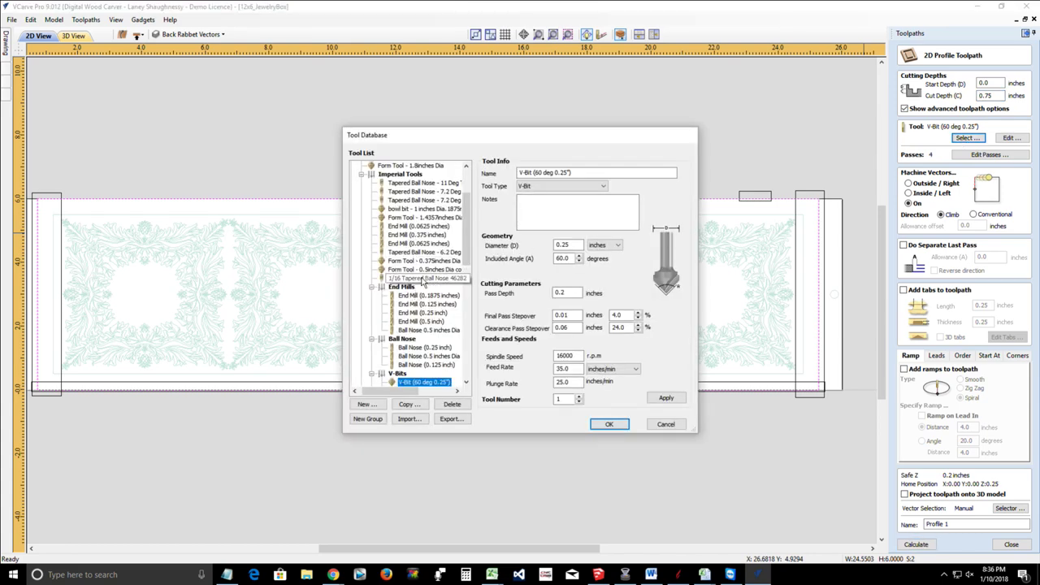
pyautogui.scroll(-2, 468, 232)
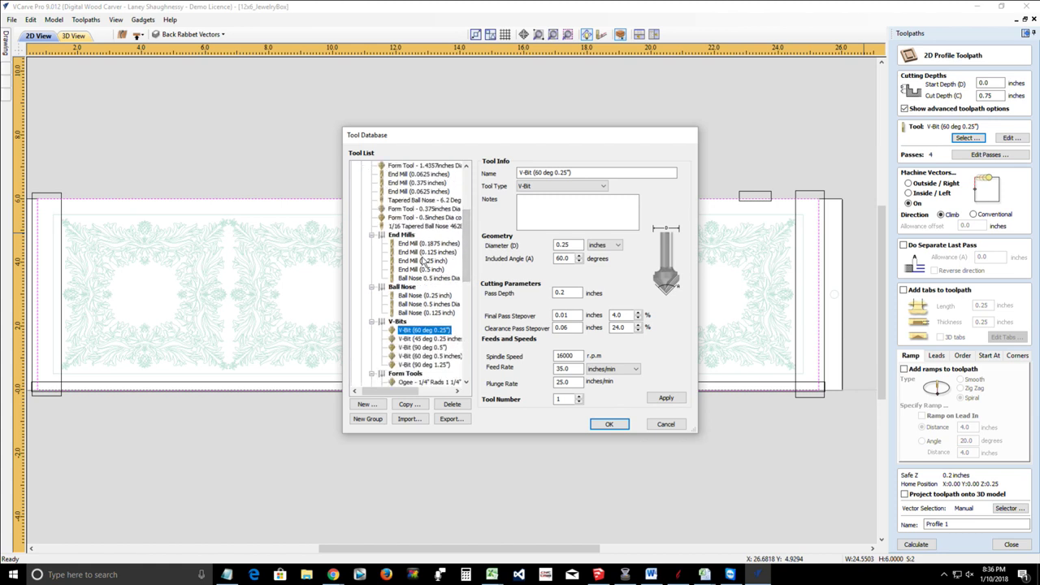
pyautogui.click(423, 262)
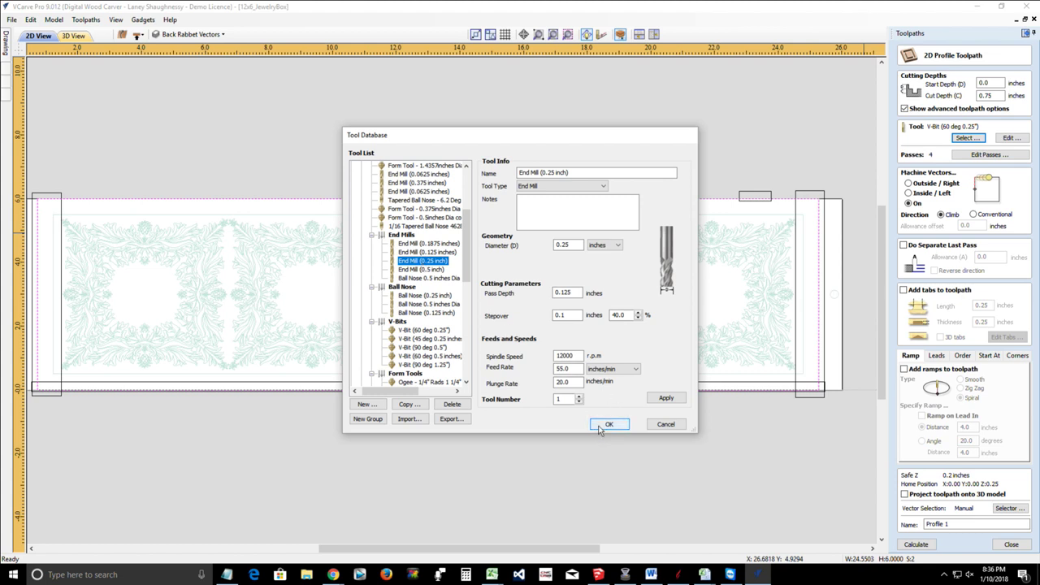
pyautogui.click(608, 425)
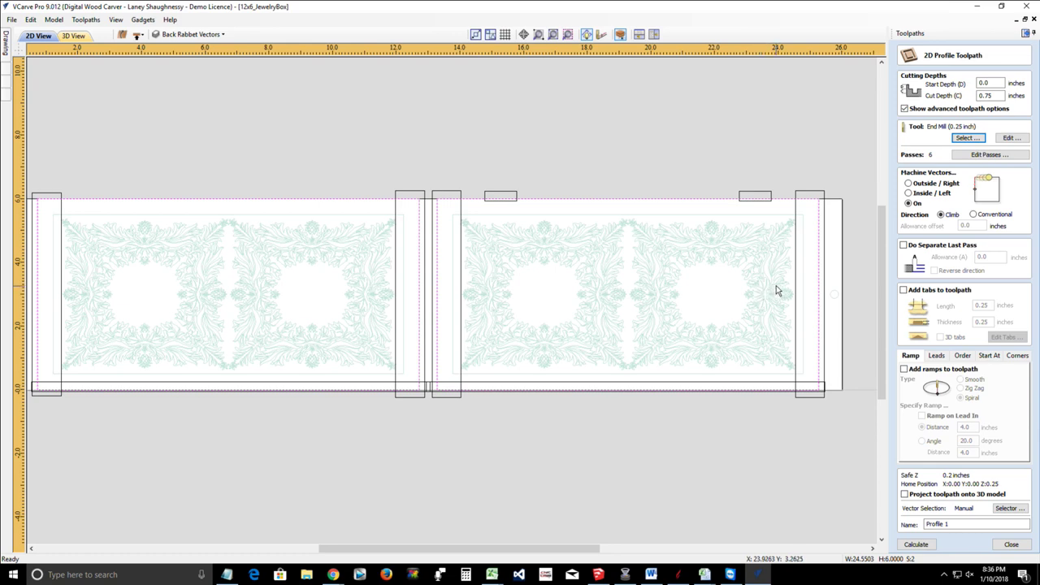
# Step: Cut outside the outlines with ramps and set the end mill's plunge rate to 55
pyautogui.click(911, 186)
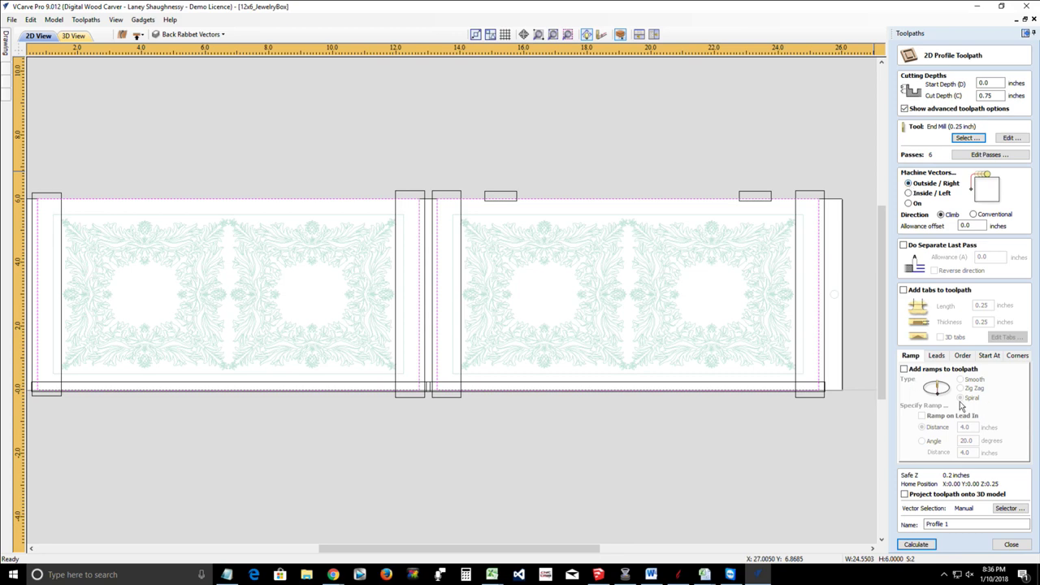
pyautogui.click(904, 369)
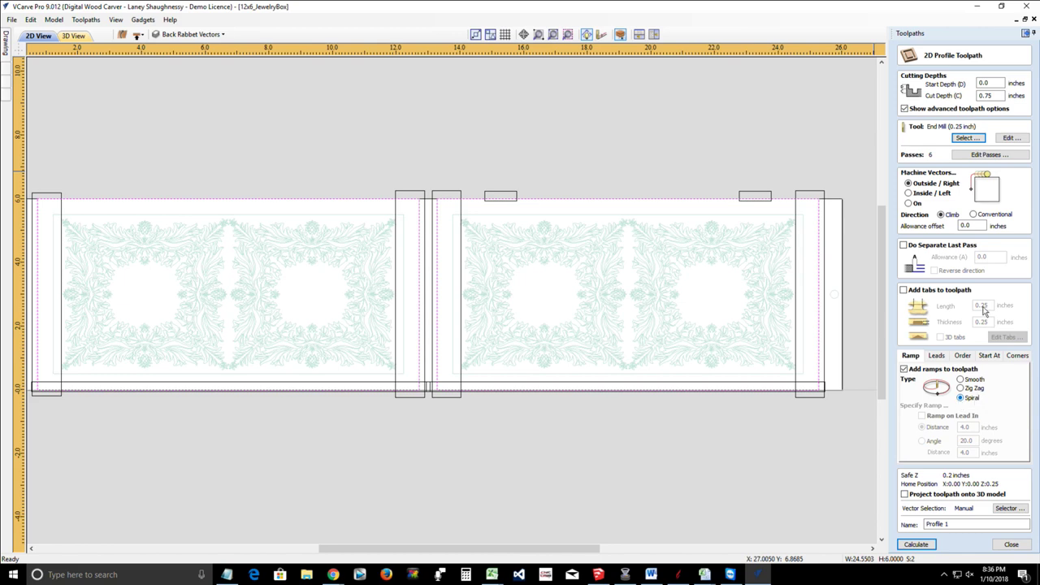
pyautogui.click(1008, 140)
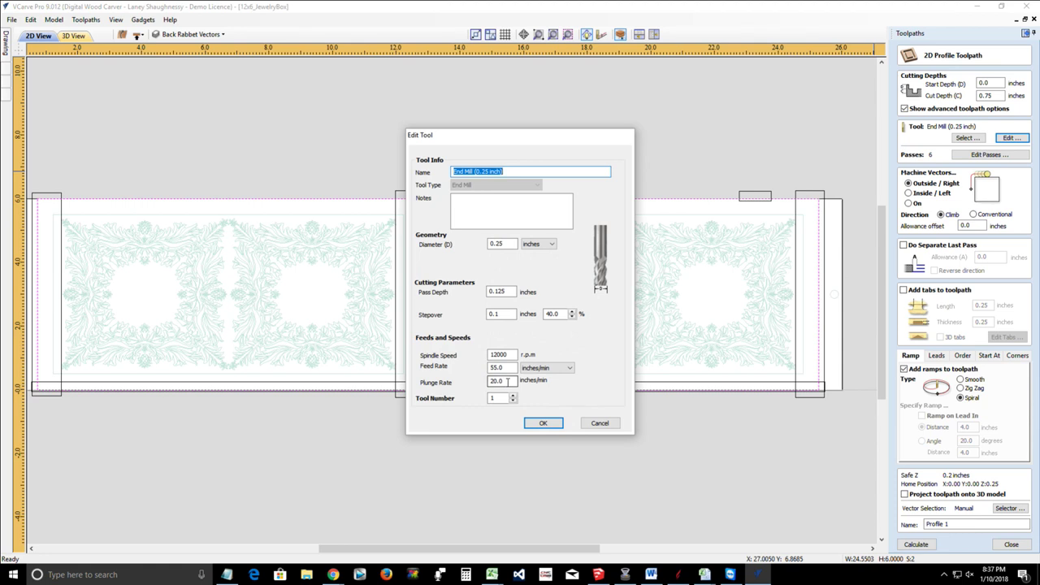
pyautogui.doubleClick(507, 382)
pyautogui.write('5')
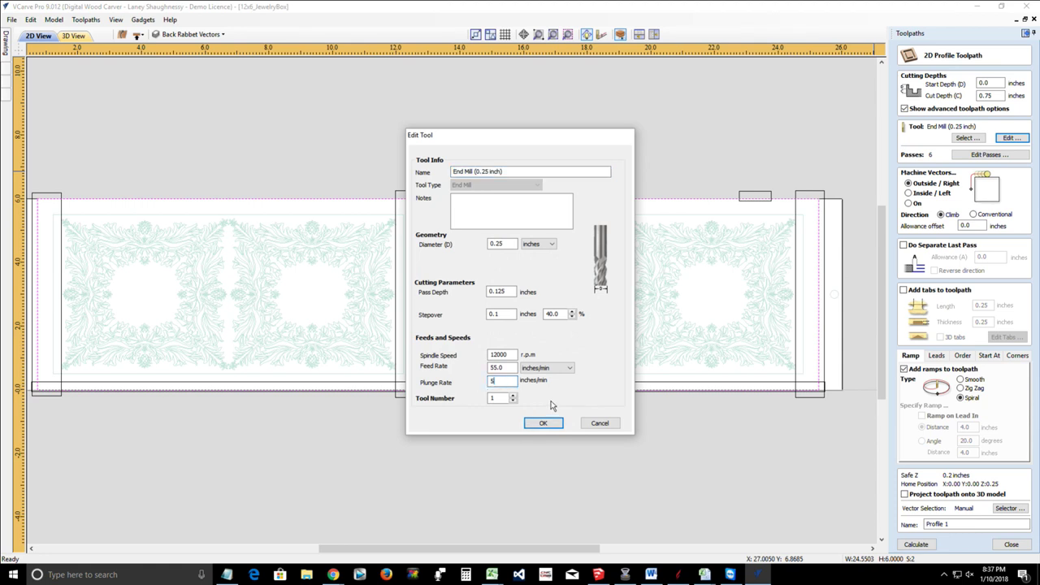
pyautogui.write('5')
pyautogui.click(537, 427)
pyautogui.click(541, 423)
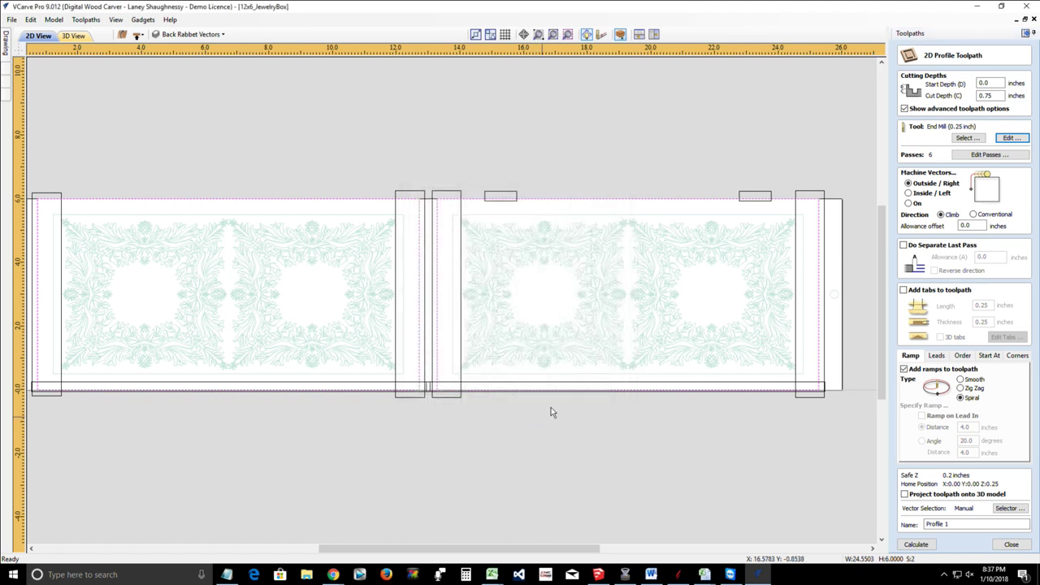
# Step: Confirm the plunge rate of 55 and enable holding tabs on the toolpath
pyautogui.click(1011, 140)
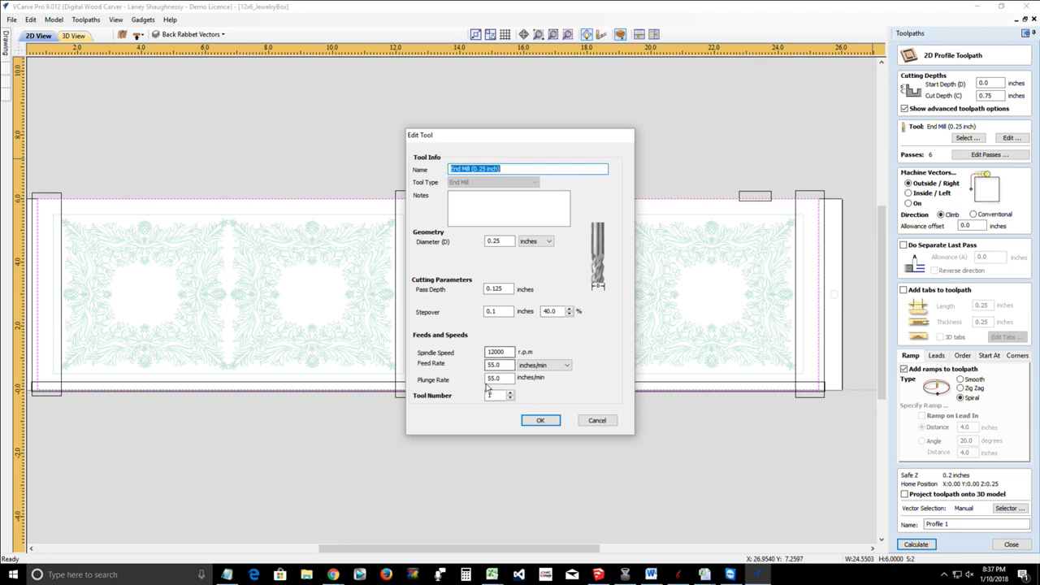
pyautogui.click(538, 421)
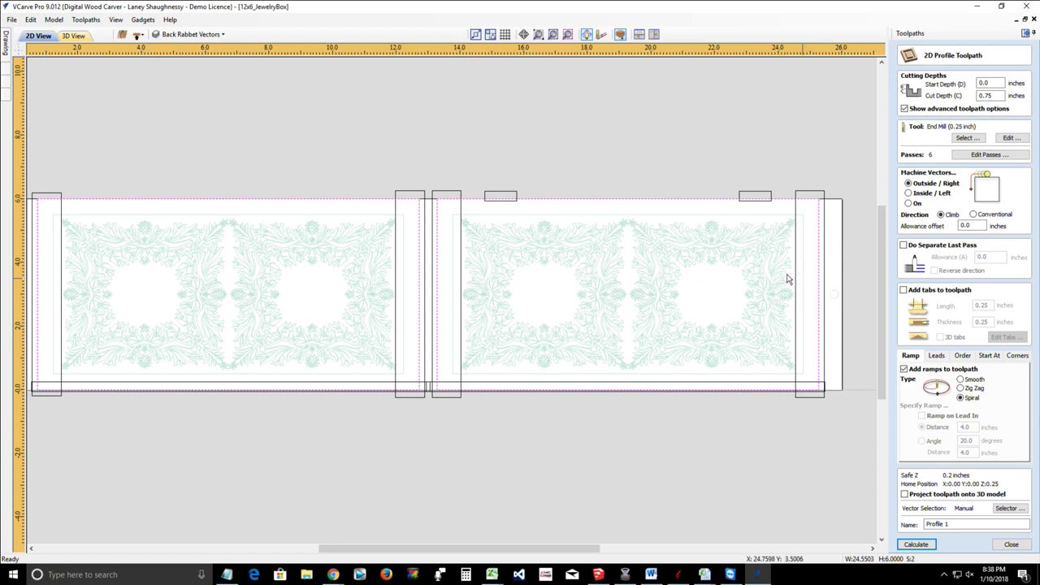
pyautogui.click(904, 290)
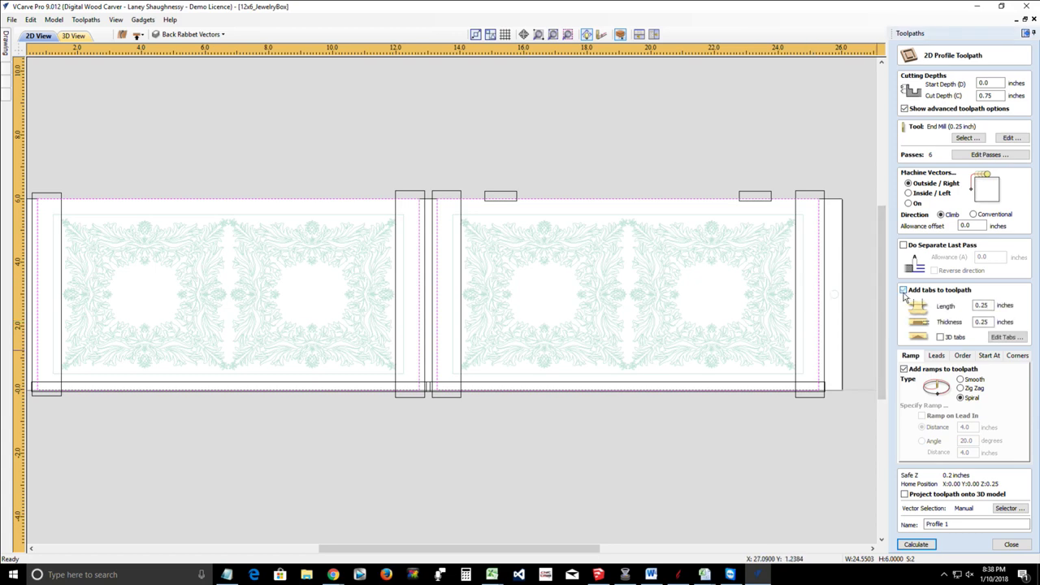
# Step: Set tab thickness to 0.125 and add two tabs on the right panel's right edge
pyautogui.doubleClick(982, 322)
pyautogui.click(1003, 338)
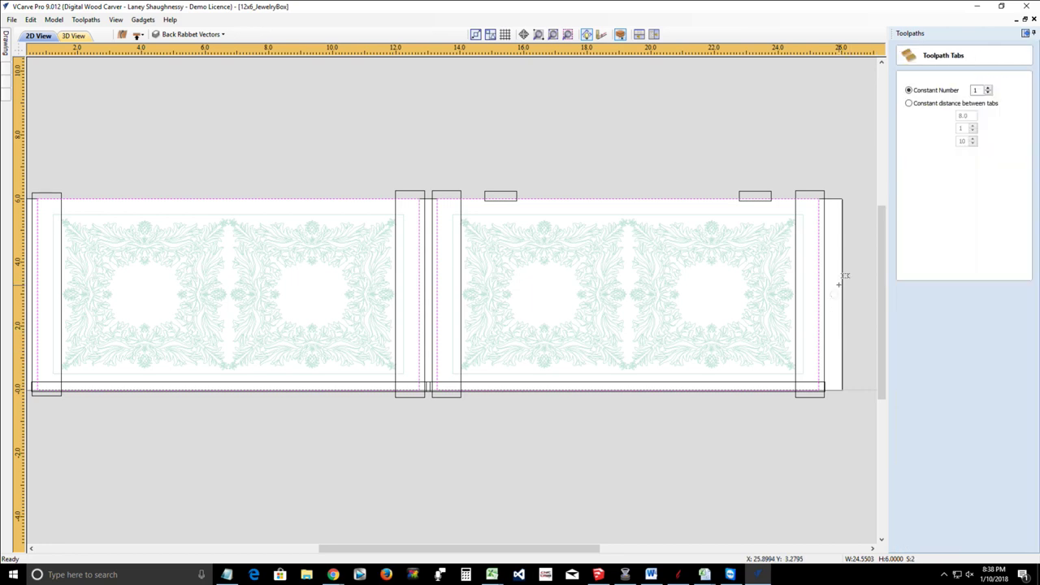
pyautogui.click(818, 233)
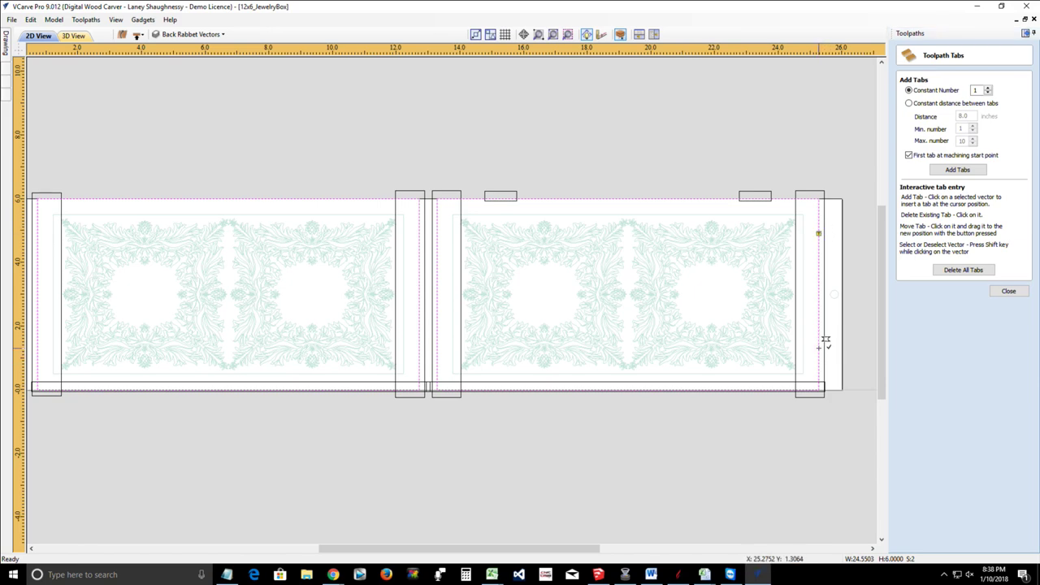
pyautogui.click(819, 348)
# Step: Add and reposition tabs high and low along the remaining vertical edges of both panels
pyautogui.click(419, 291)
pyautogui.click(437, 360)
pyautogui.click(419, 361)
pyautogui.moveTo(418, 292); pyautogui.dragTo(419, 236)
pyautogui.moveTo(437, 291); pyautogui.dragTo(437, 236)
pyautogui.moveTo(476, 548); pyautogui.dragTo(320, 548)
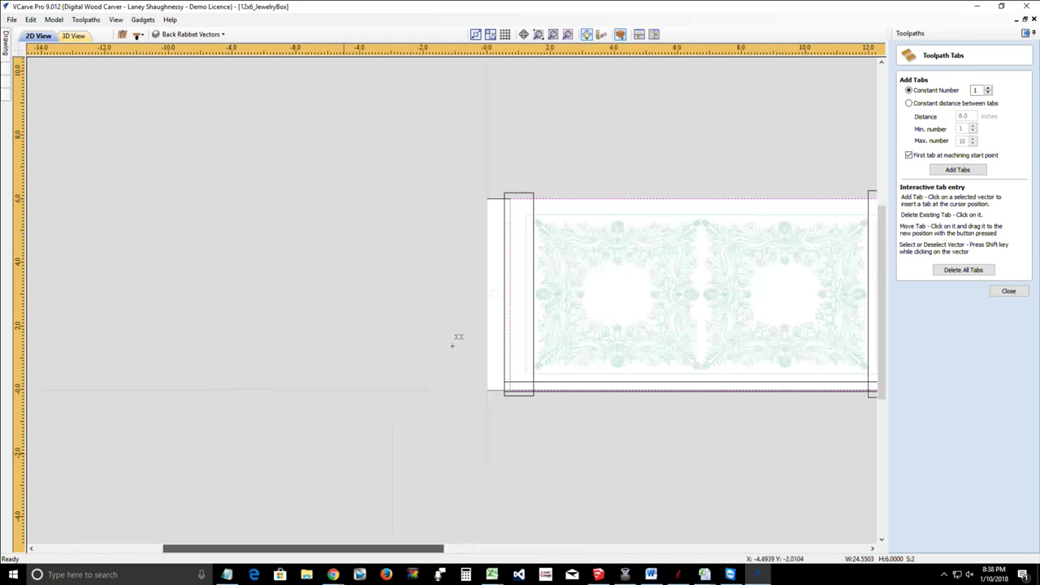
pyautogui.click(511, 221)
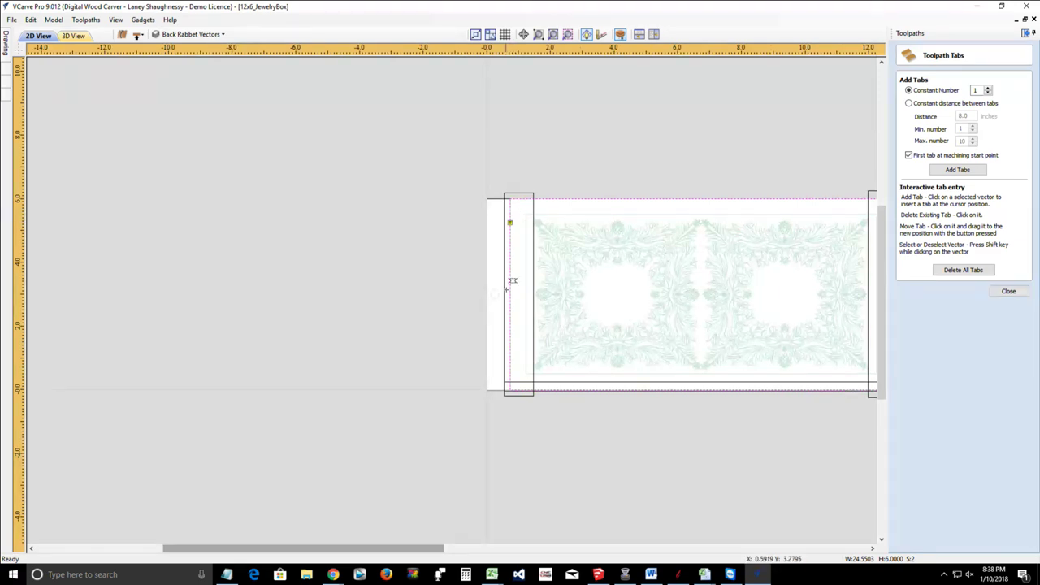
pyautogui.click(510, 357)
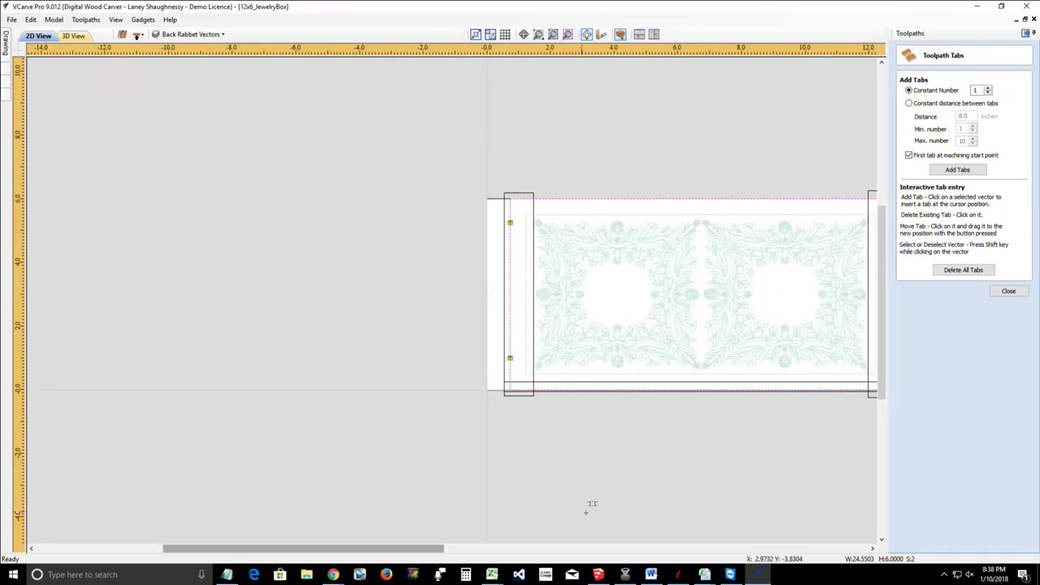
pyautogui.click(1008, 291)
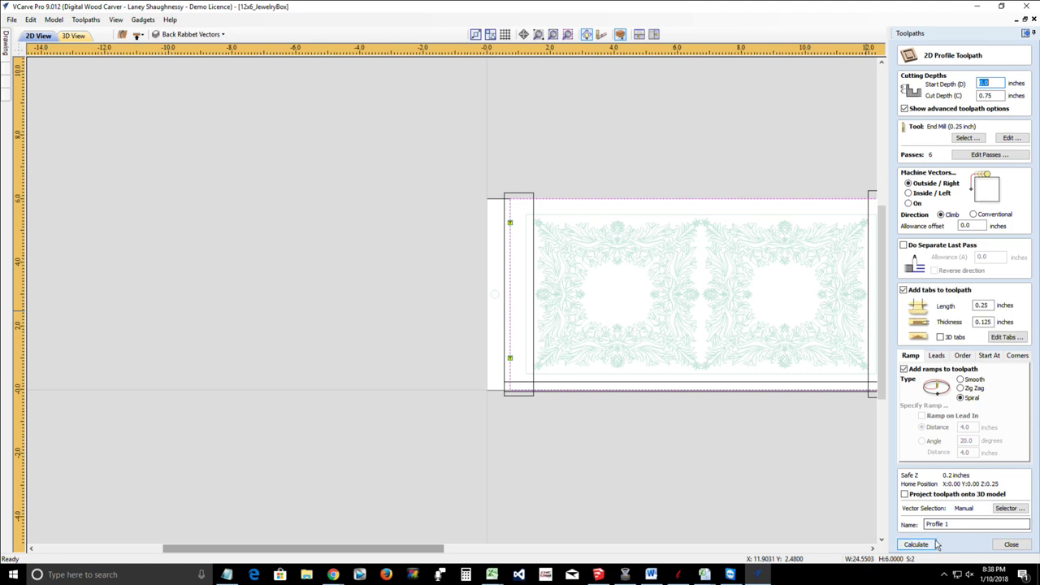
# Step: Name the profile toolpath FinalProfile_.25EM, calculate it, and preview the cut
pyautogui.write('Final')
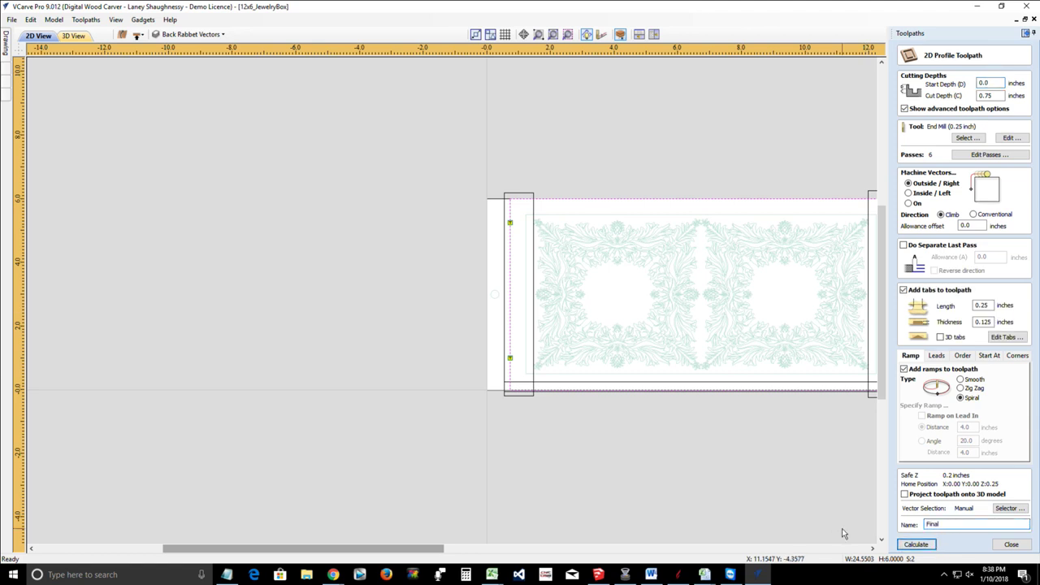
pyautogui.write('Profile_.25EM')
pyautogui.click(915, 545)
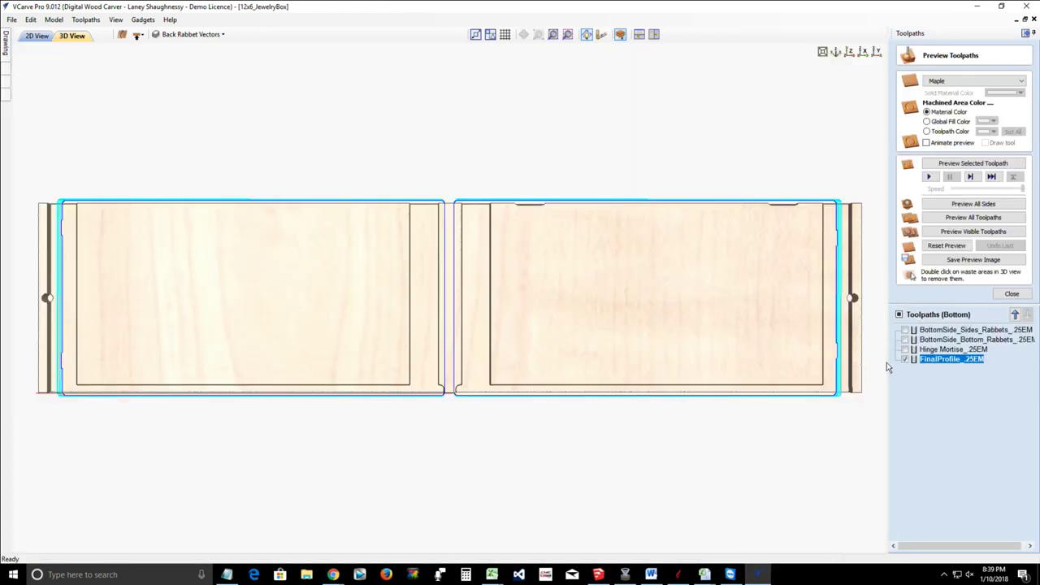
pyautogui.click(940, 164)
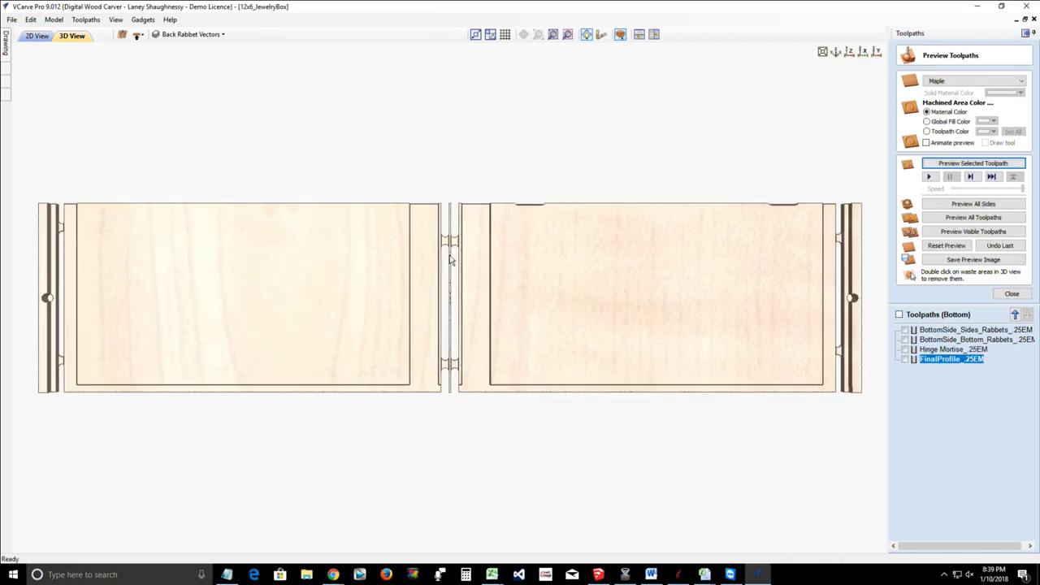
# Step: Orbit and zoom the 3D preview to inspect the cut panels and holding tabs
pyautogui.scroll(3, 424, 249)
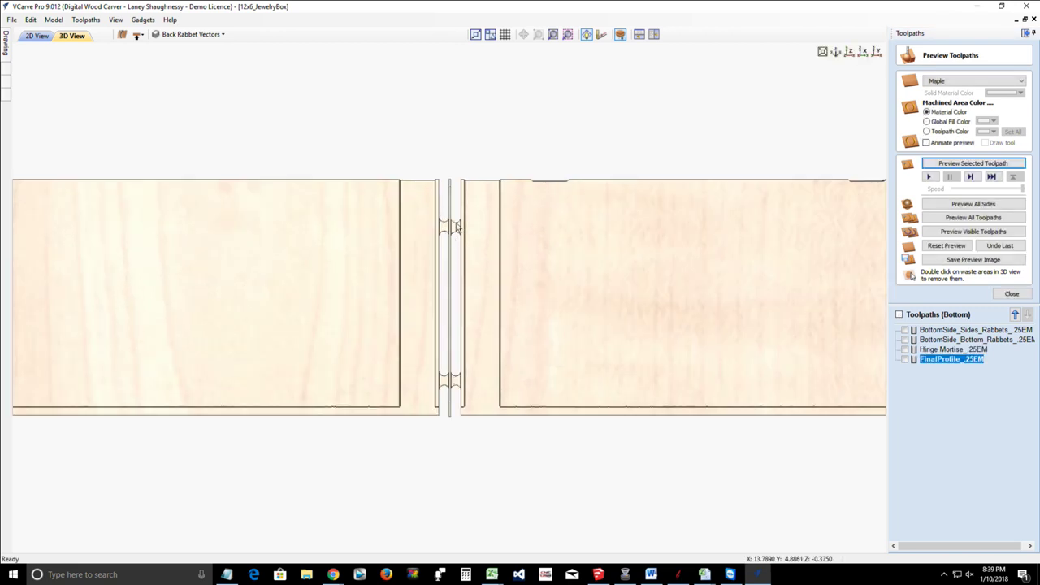
pyautogui.scroll(1, 460, 182)
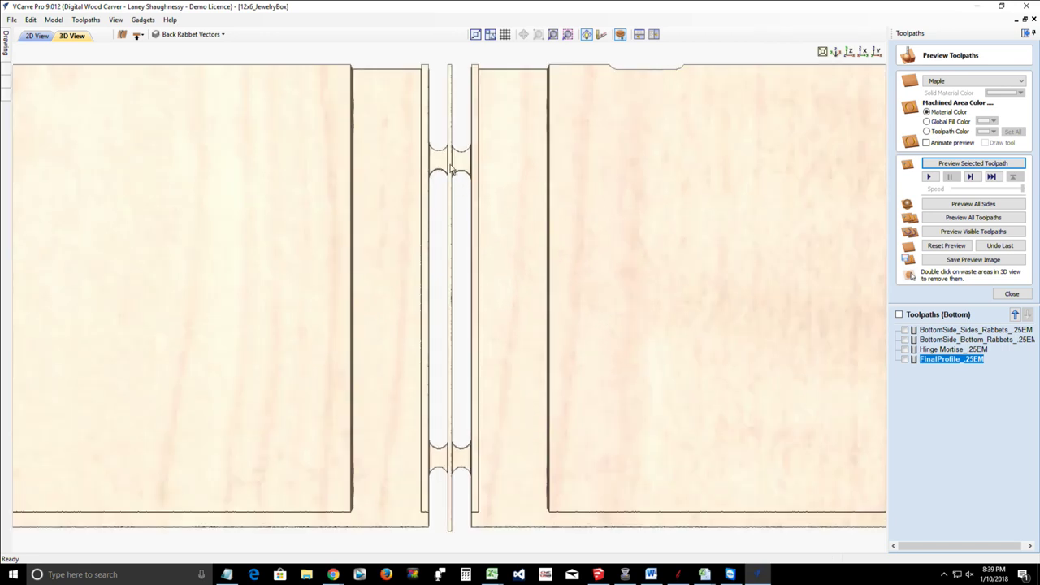
pyautogui.scroll(1, 460, 182)
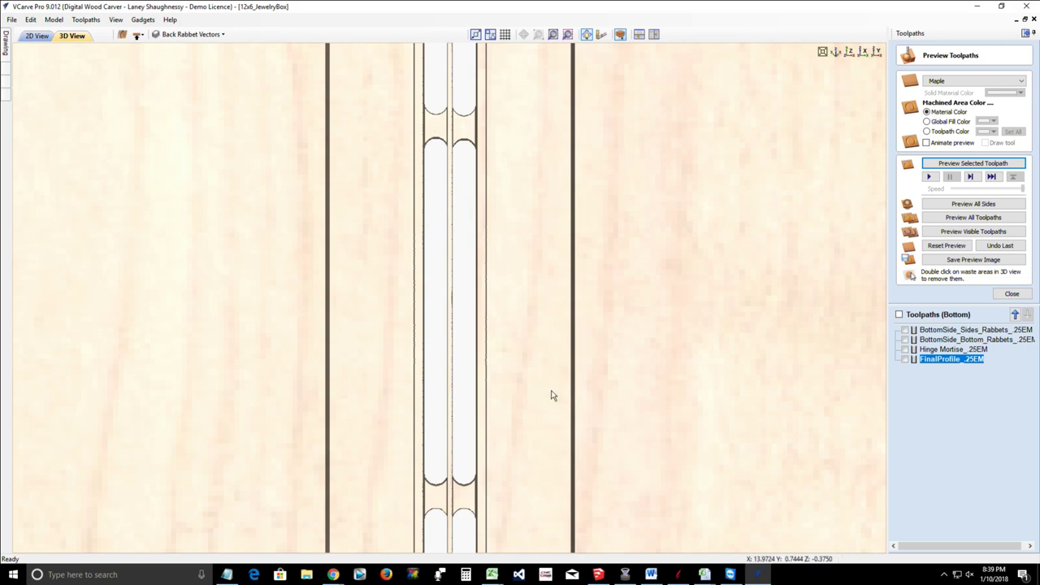
pyautogui.moveTo(552, 395); pyautogui.dragTo(553, 379)
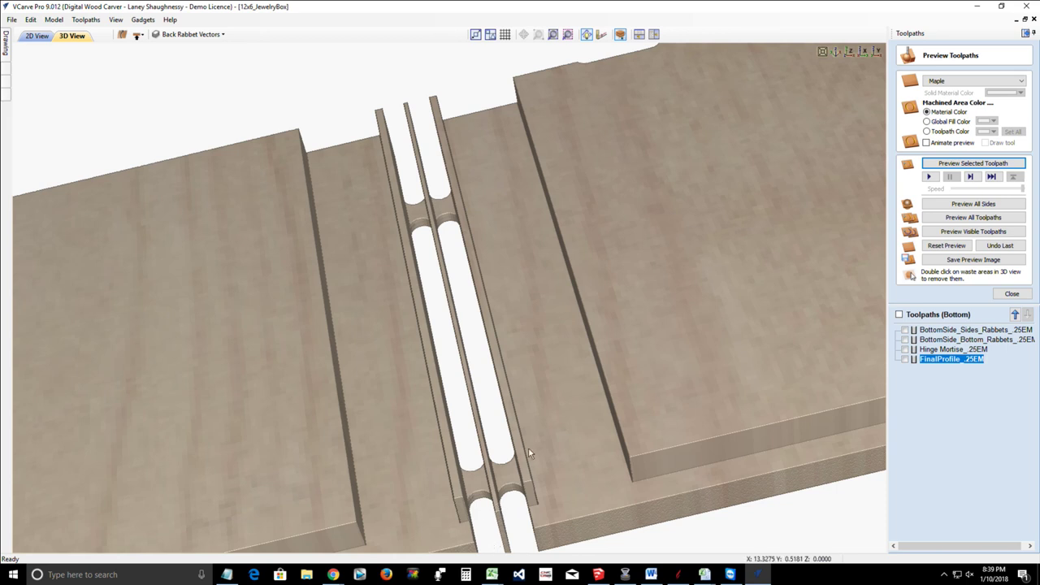
pyautogui.hotkey('alt', 'Tab')
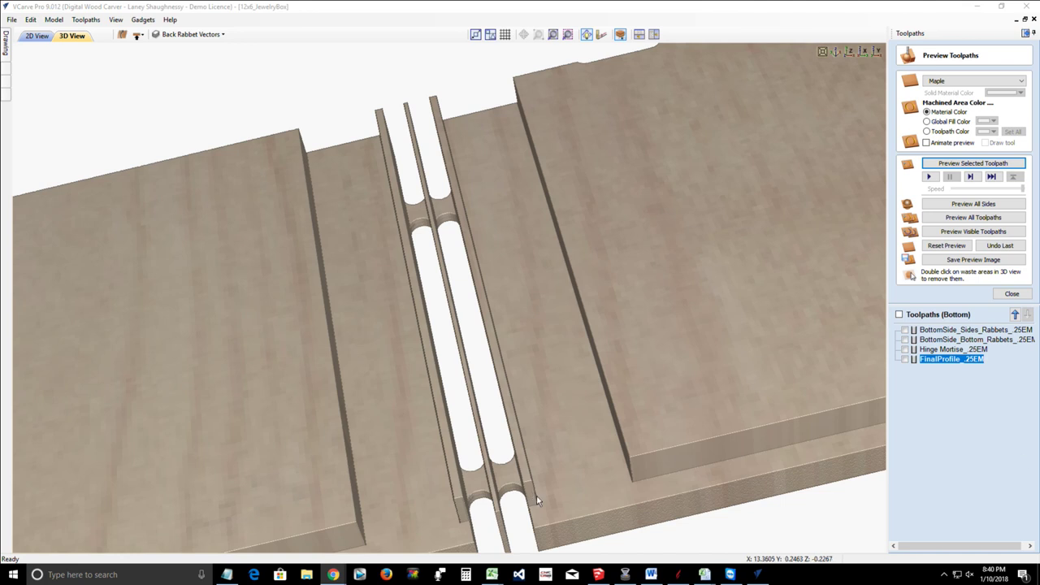
pyautogui.moveTo(537, 500)
pyautogui.mouseDown()
pyautogui.moveTo(411, 501)
pyautogui.moveTo(517, 495)
pyautogui.mouseUp()
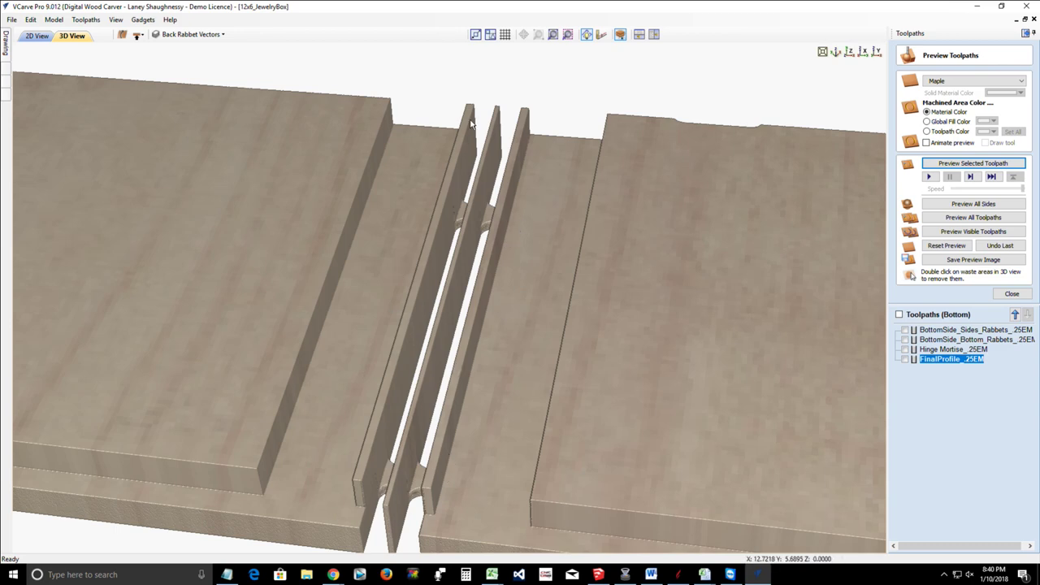
pyautogui.scroll(3, 569, 495)
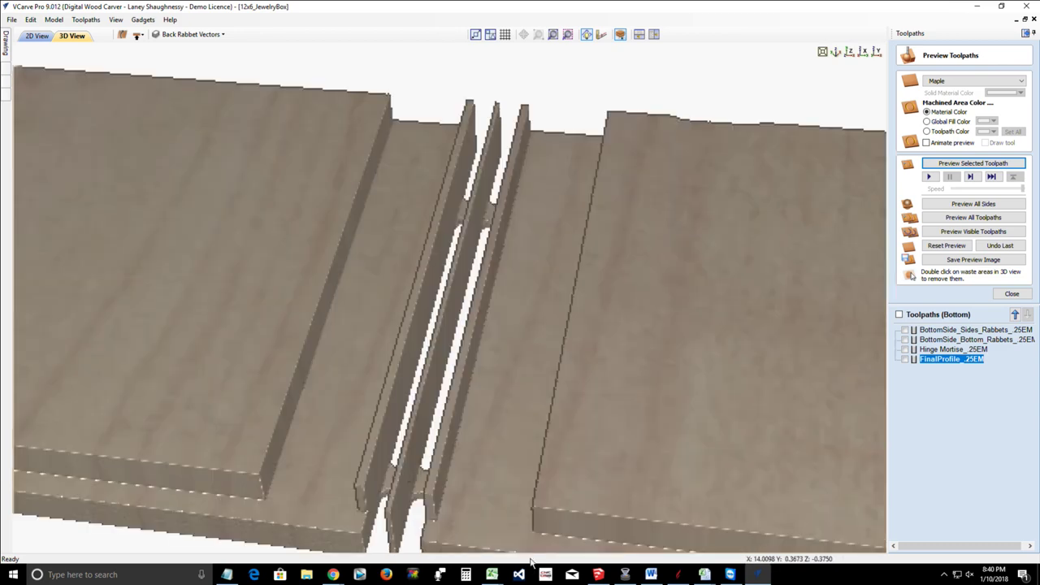
pyautogui.scroll(-3, 604, 482)
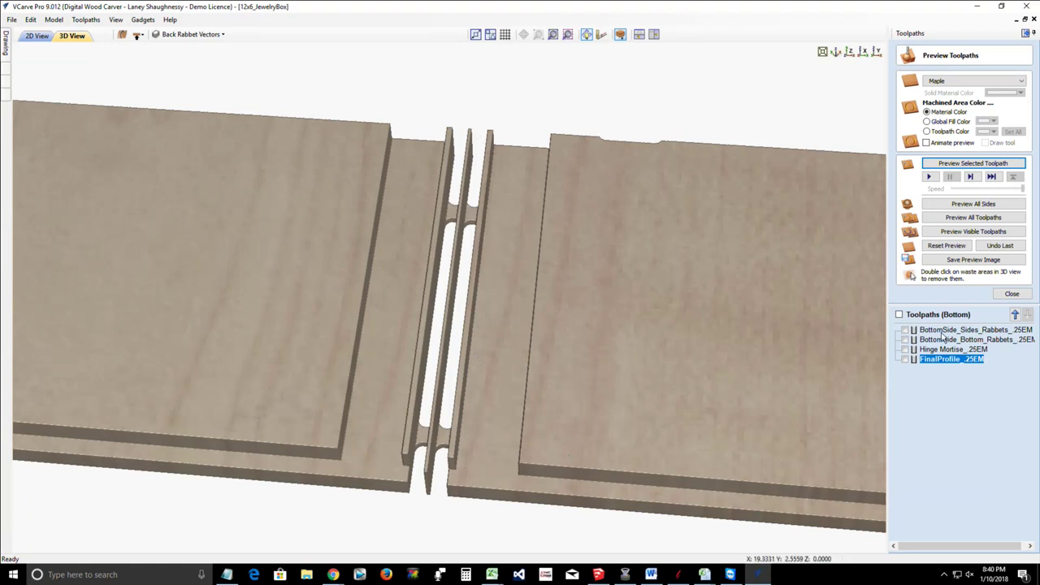
# Step: Select the BottomSide_Sides_Rabbets_.25EM toolpath, close the preview, and recalculate all toolpaths
pyautogui.moveTo(941, 334)
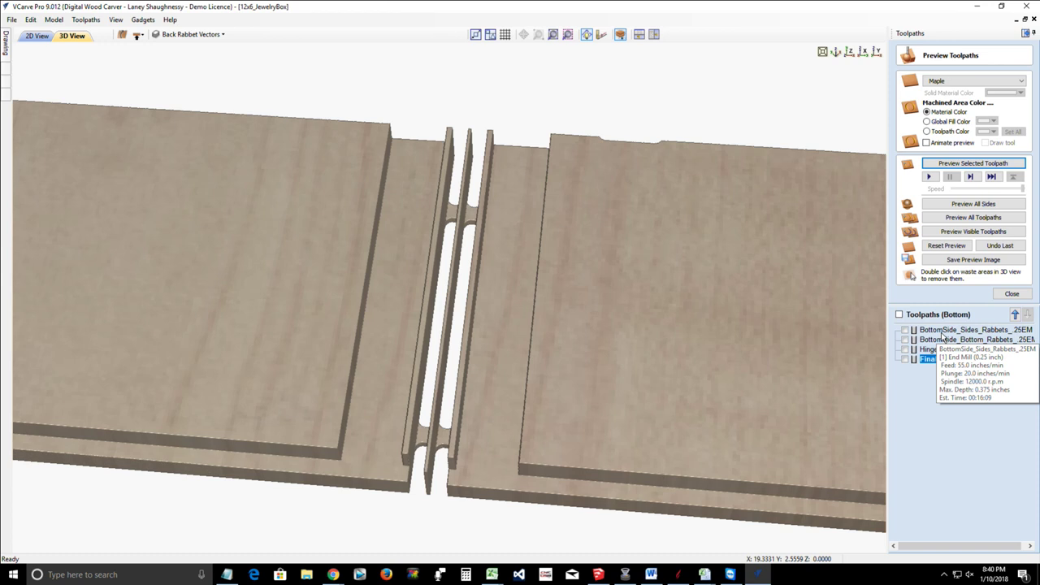
pyautogui.click(942, 332)
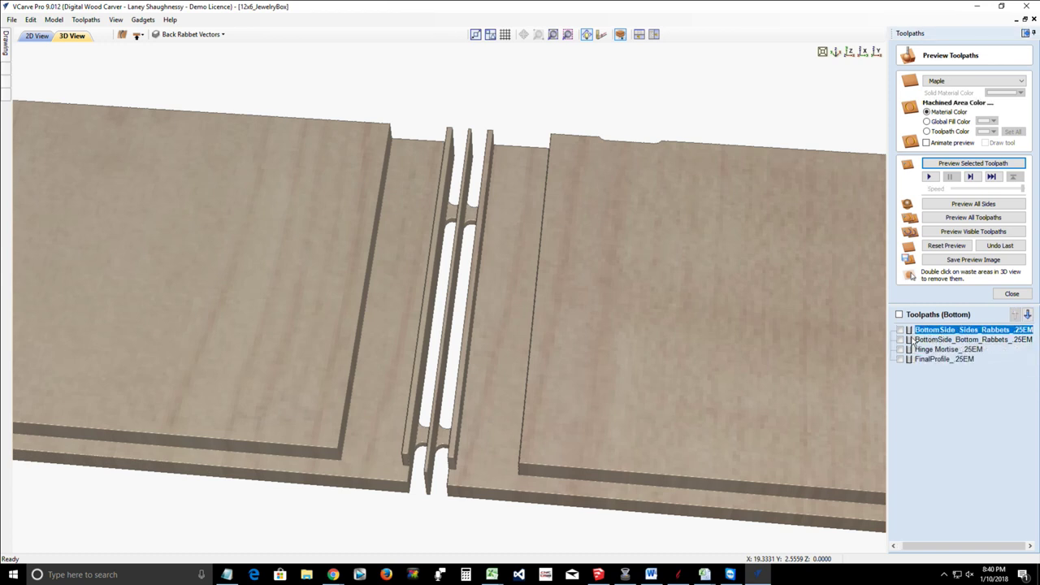
pyautogui.click(1010, 295)
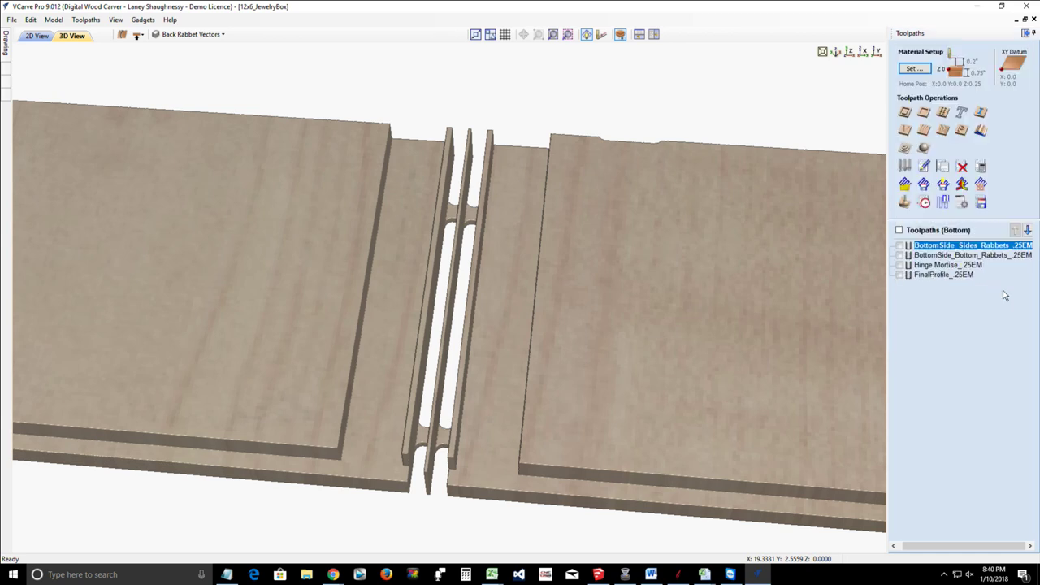
pyautogui.click(982, 167)
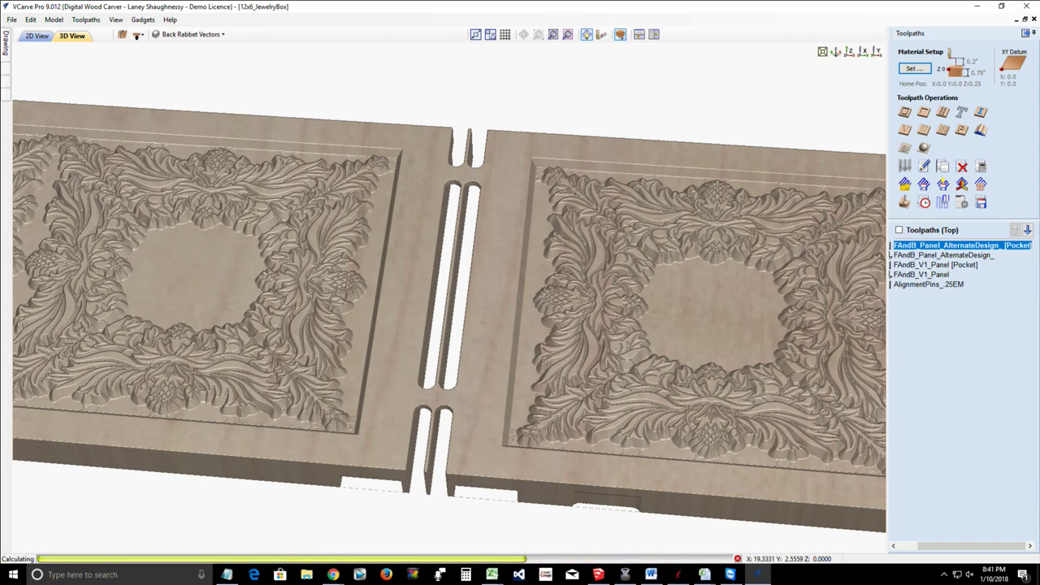
# Step: Switch to Chrome during recalculation, then bring up VCarve Pro's taskbar jump list
pyautogui.click(333, 575)
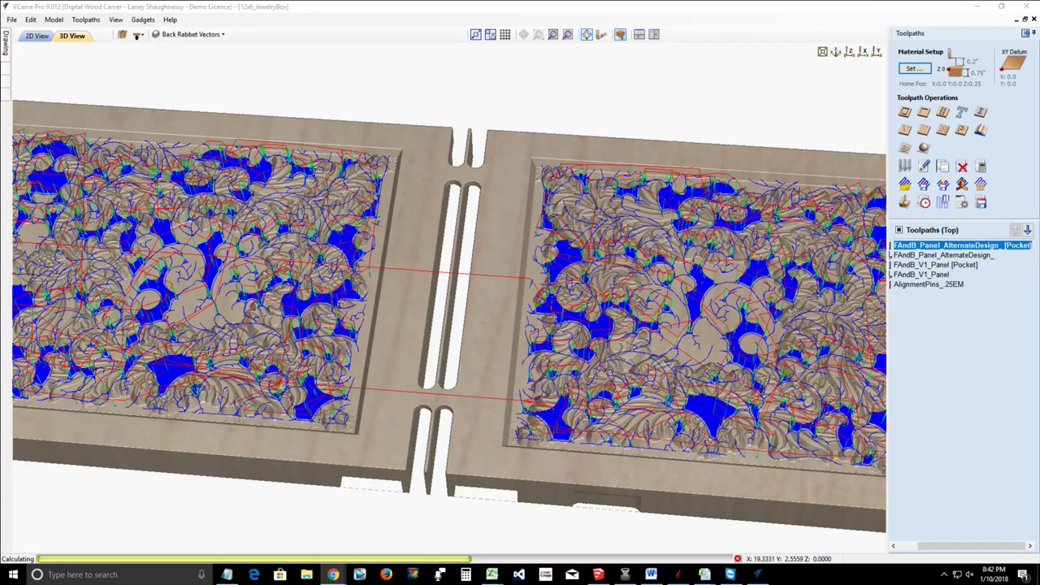
pyautogui.rightClick(759, 576)
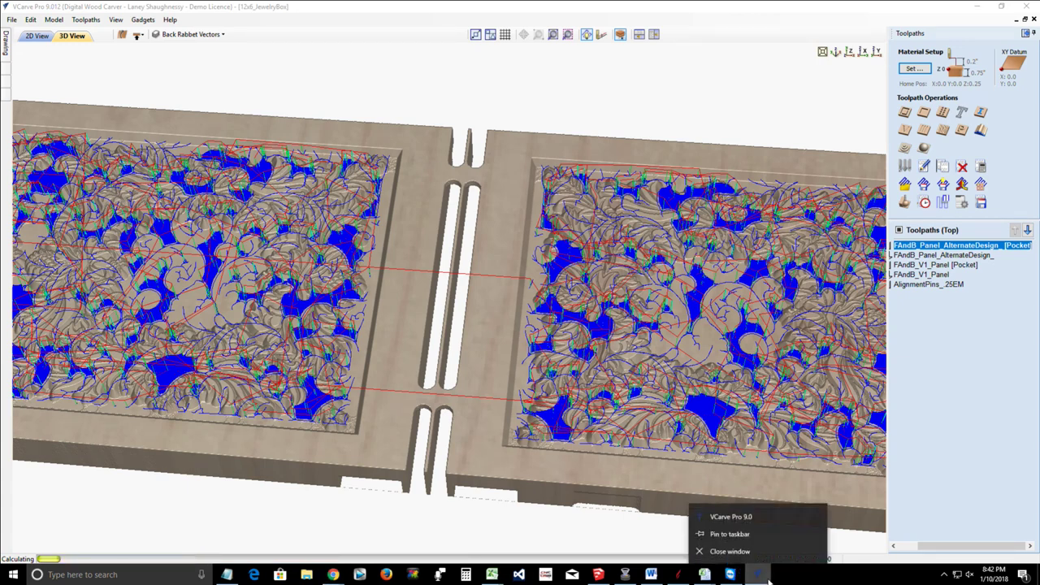
# Step: Close the man cave wrench project from its 2D view, returning to the startup page
pyautogui.click(676, 575)
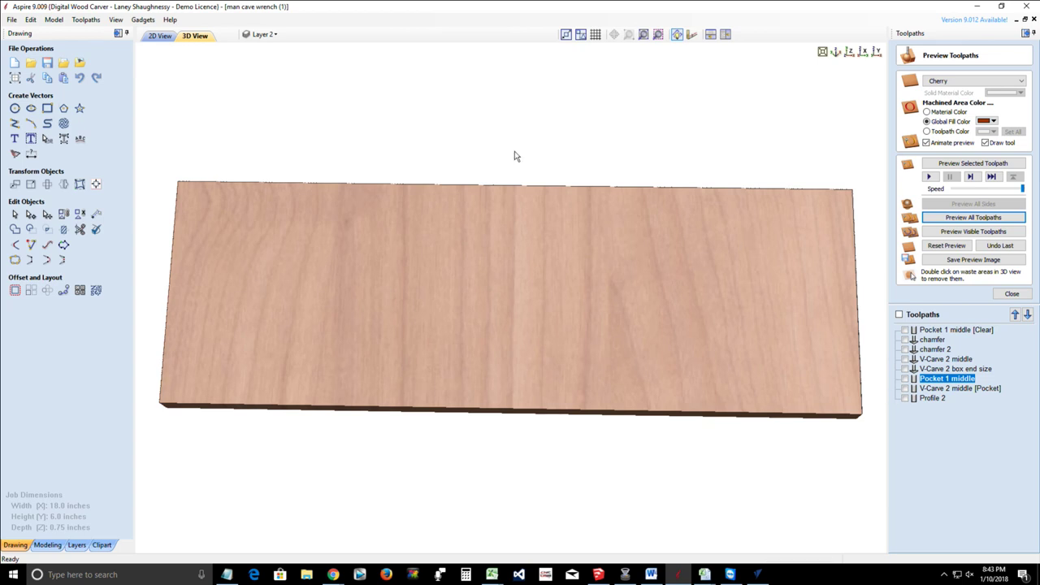
pyautogui.click(156, 37)
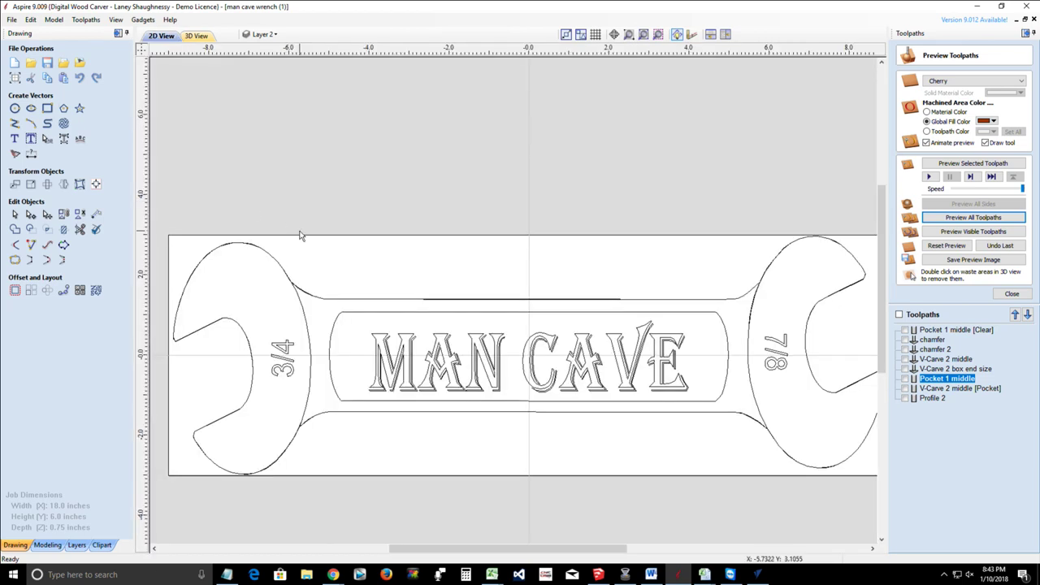
pyautogui.click(12, 20)
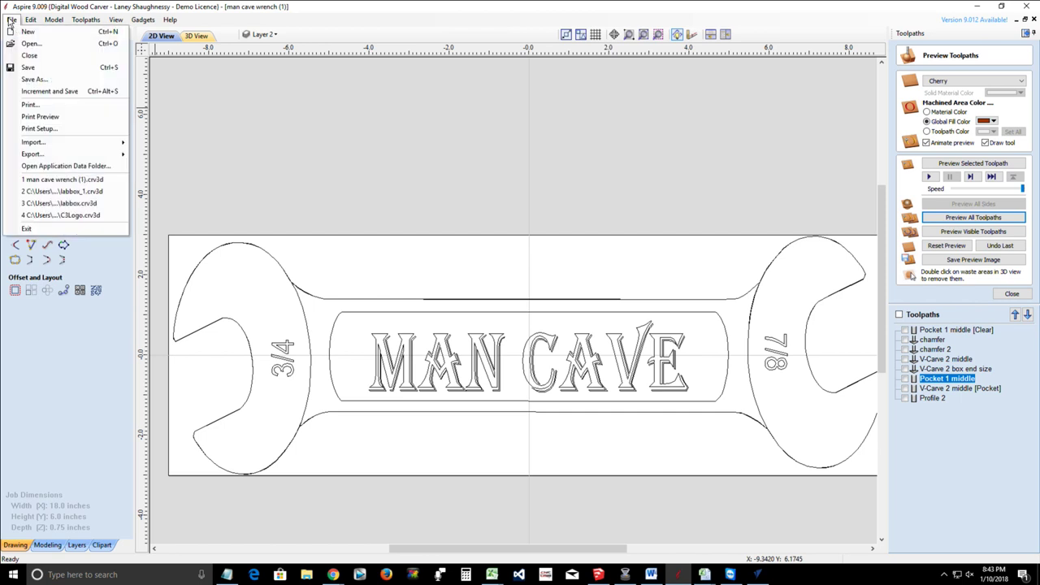
pyautogui.click(29, 55)
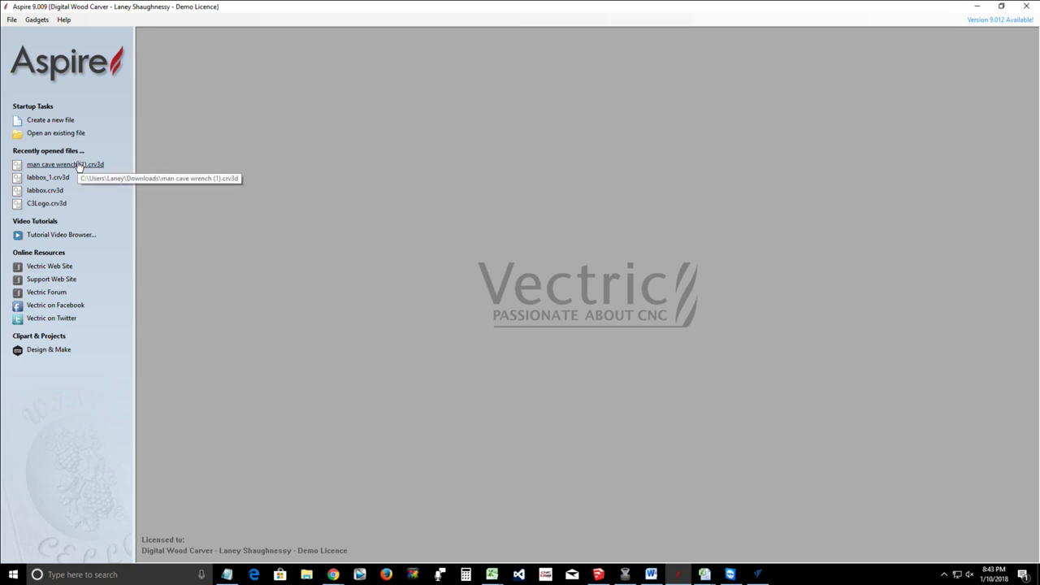
# Step: Create a new 10 x 10 inch job and show its toolpath operations
pyautogui.click(40, 120)
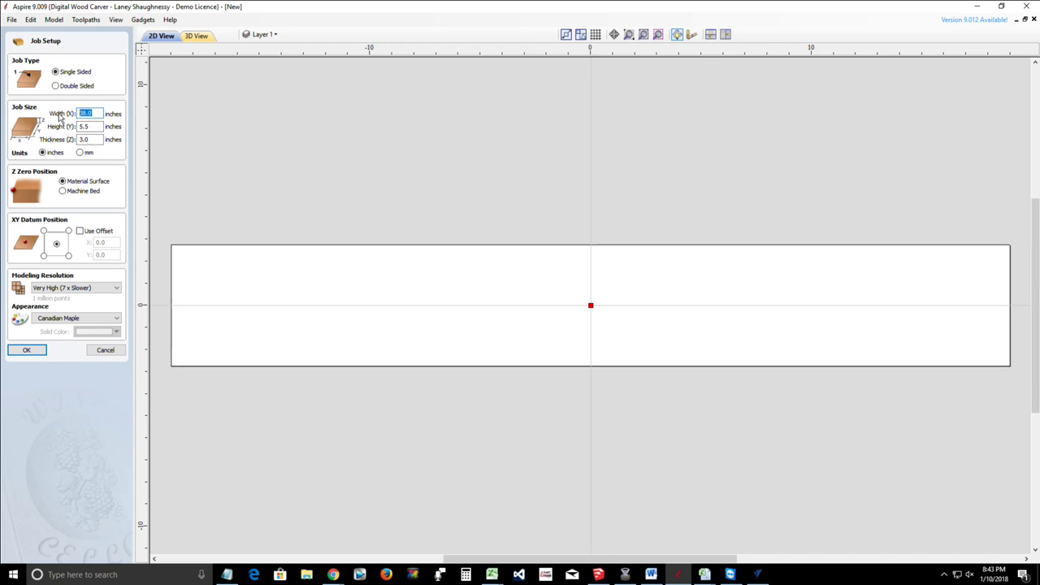
pyautogui.write('10')
pyautogui.press('Tab')
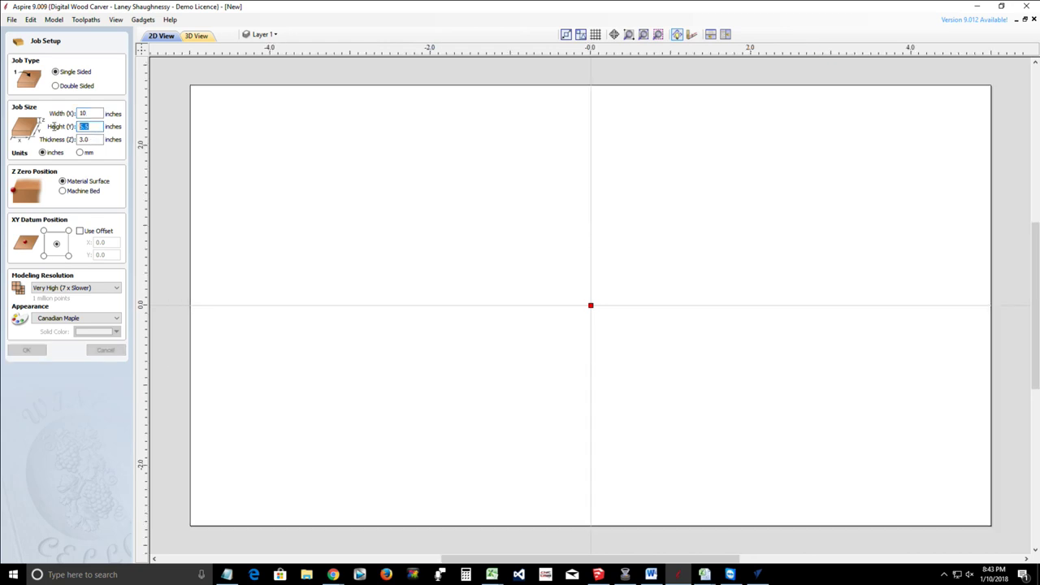
pyautogui.write('10')
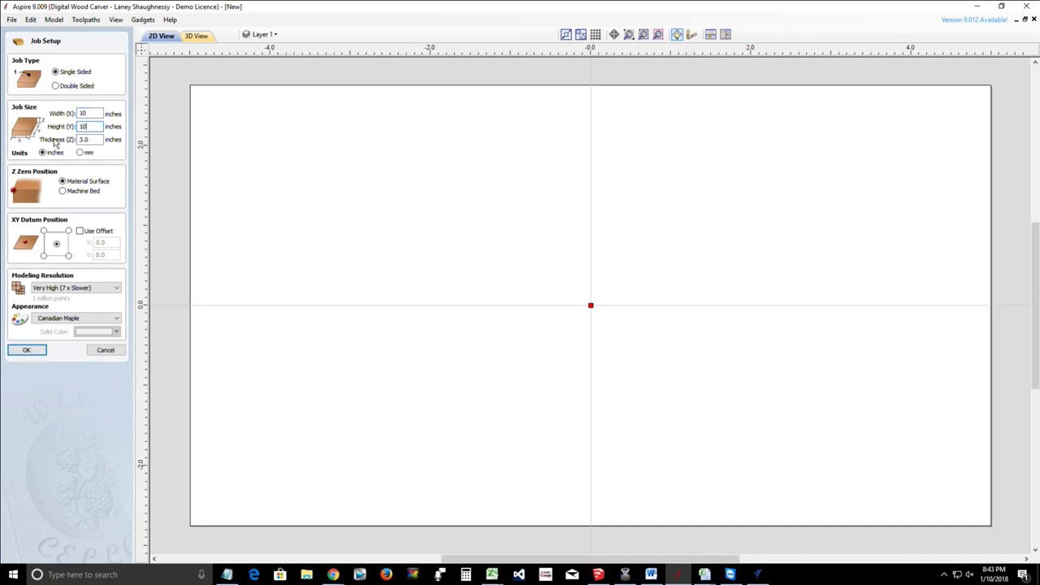
pyautogui.click(27, 352)
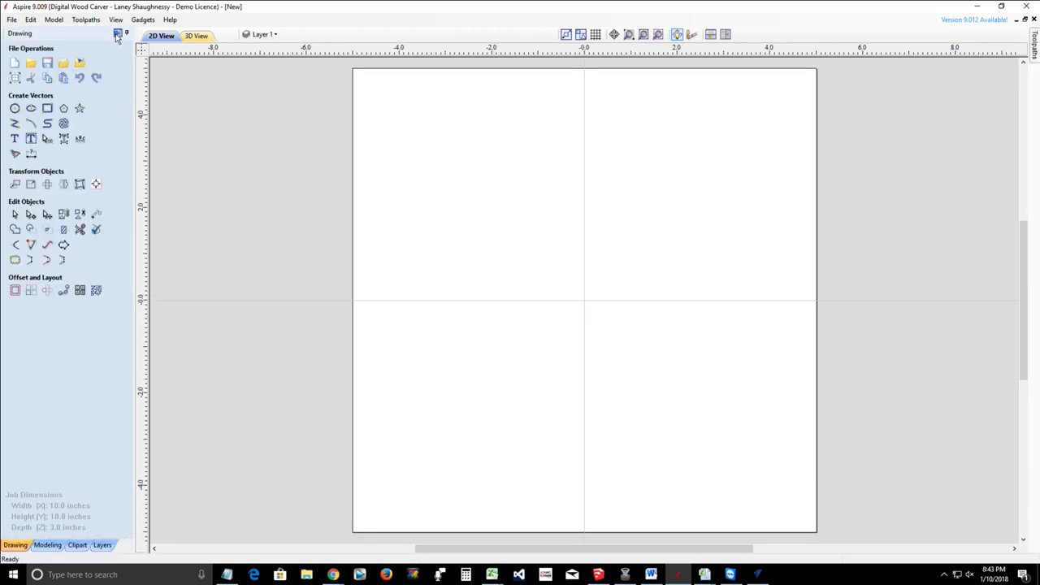
pyautogui.click(117, 34)
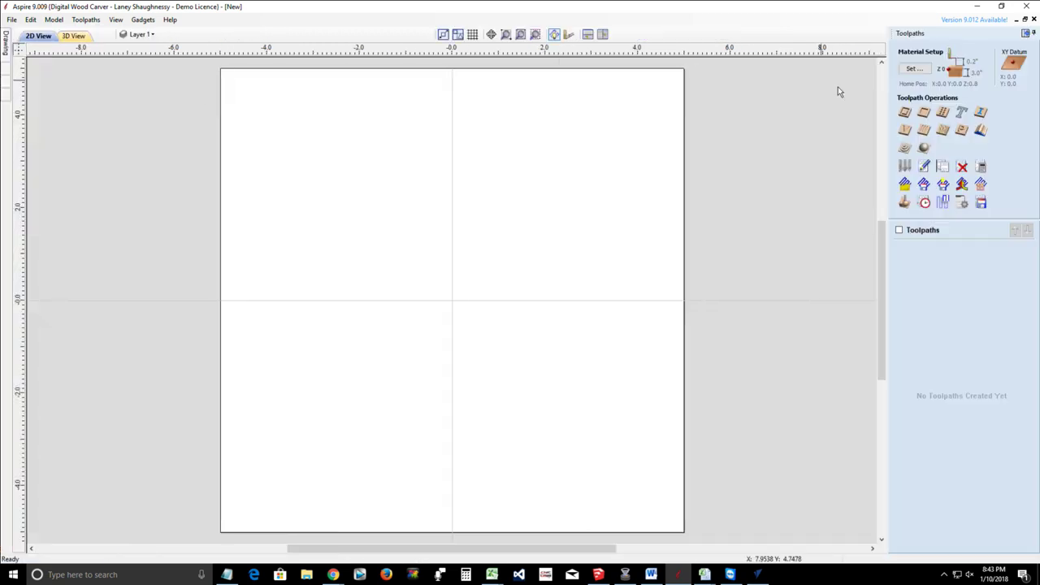
# Step: Add a new tool entry of type Ball Nose in the Tool Database
pyautogui.click(906, 168)
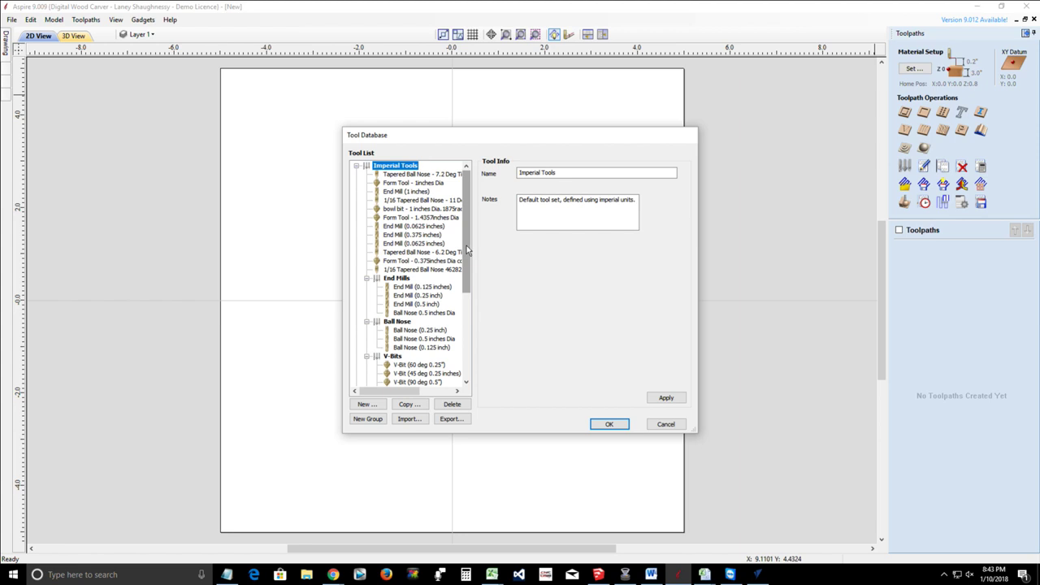
pyautogui.click(372, 406)
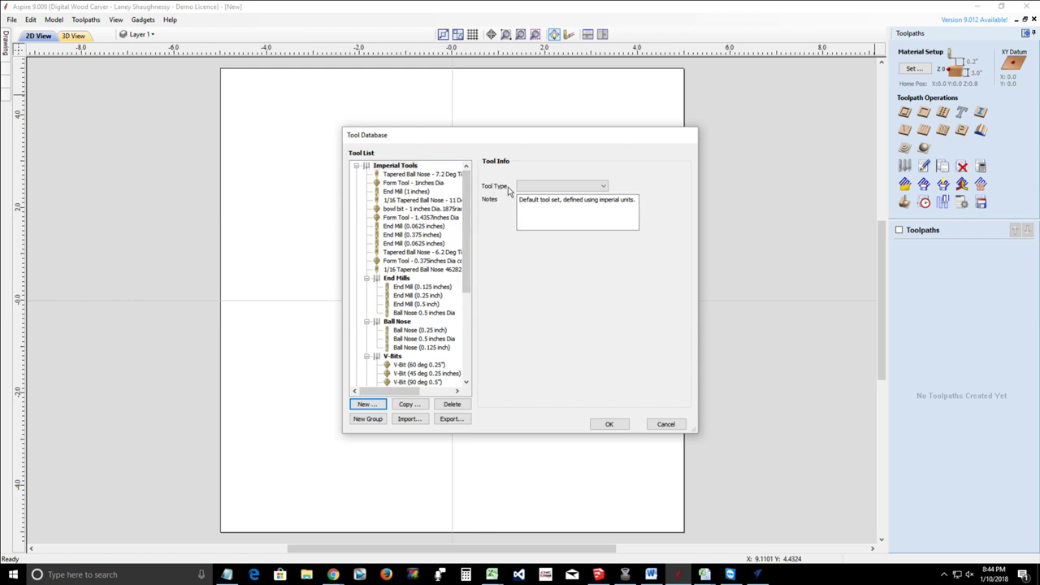
pyautogui.click(604, 187)
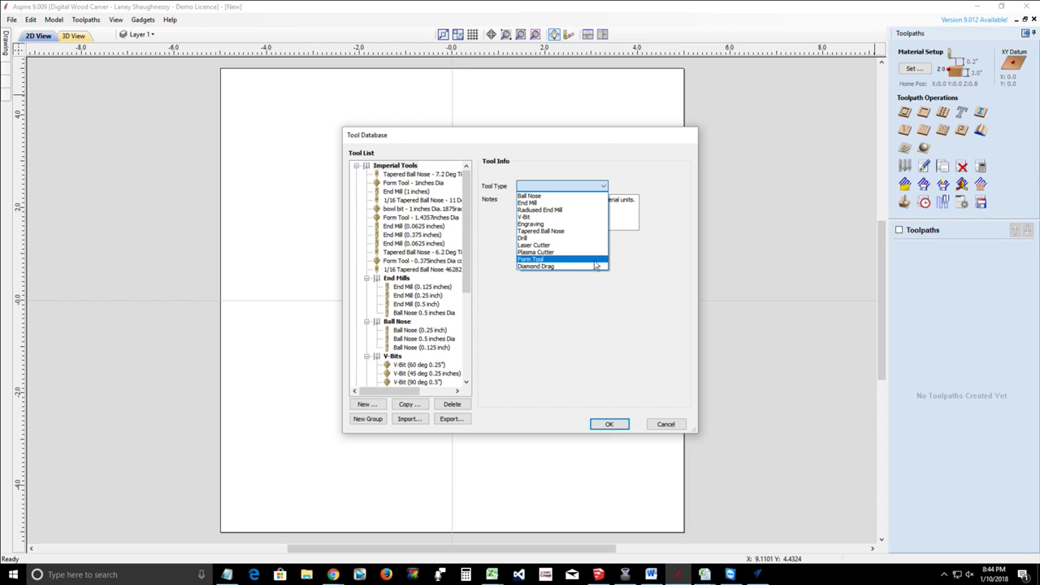
pyautogui.click(554, 197)
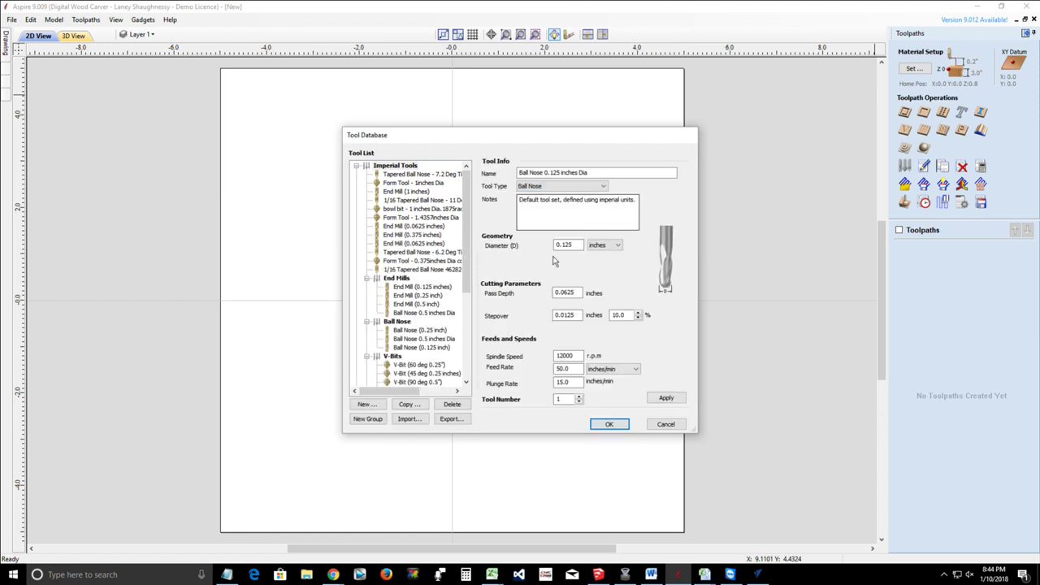
# Step: Give the ball nose tool a 0.25 inch diameter, 0.1 pass depth and 65 feed rate, and apply
pyautogui.moveTo(582, 245); pyautogui.dragTo(529, 253)
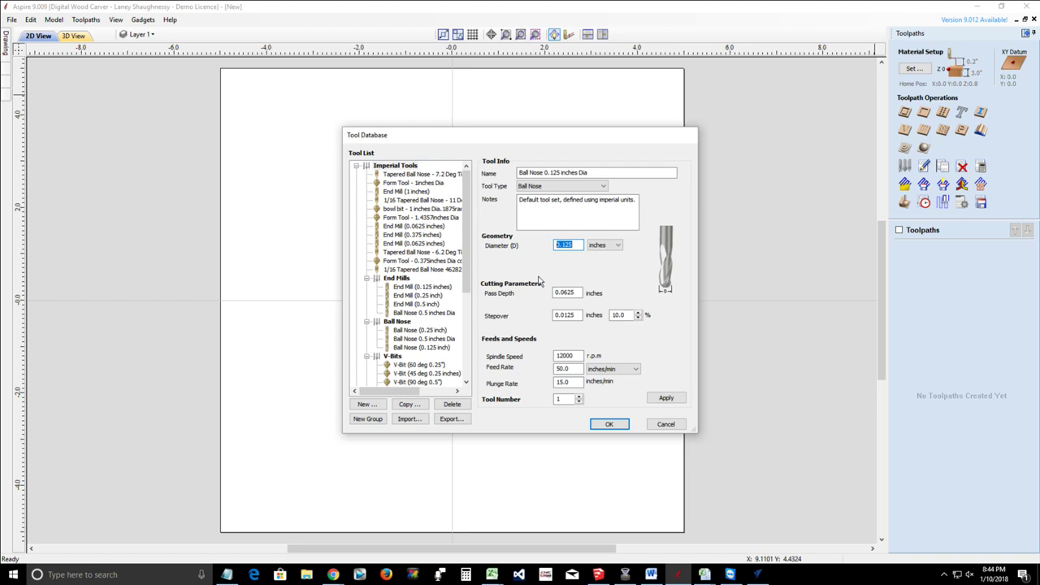
pyautogui.write('.25')
pyautogui.moveTo(575, 292); pyautogui.dragTo(551, 294)
pyautogui.doubleClick(563, 245)
pyautogui.write('.125')
pyautogui.moveTo(572, 244); pyautogui.dragTo(520, 244)
pyautogui.write('25.25')
pyautogui.moveTo(581, 293); pyautogui.dragTo(524, 301)
pyautogui.write('.1')
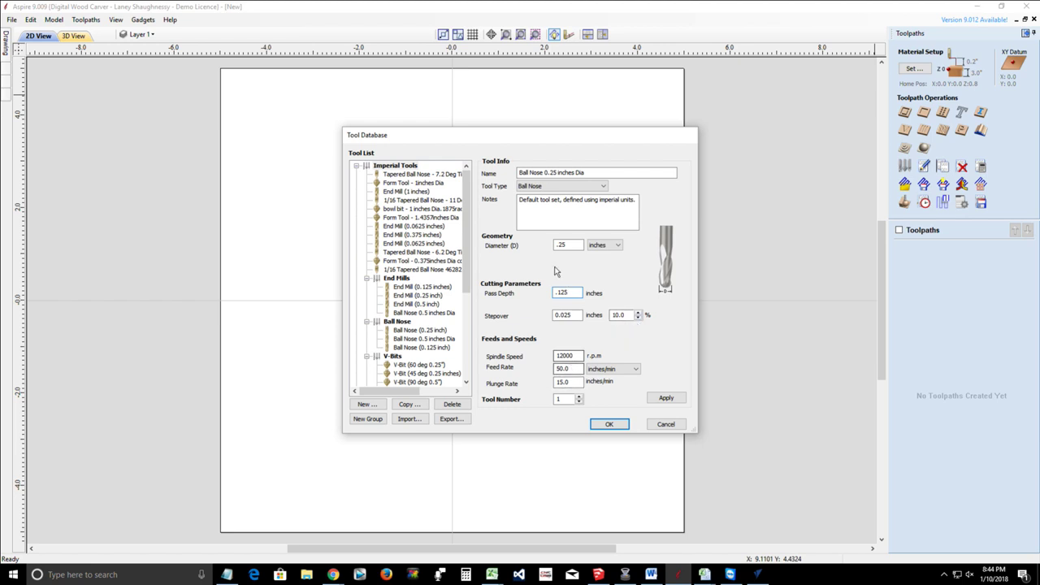
pyautogui.press('Tab')
pyautogui.press('Tab')
pyautogui.press('Tab')
pyautogui.press('Tab')
pyautogui.write('65')
pyautogui.press('Tab')
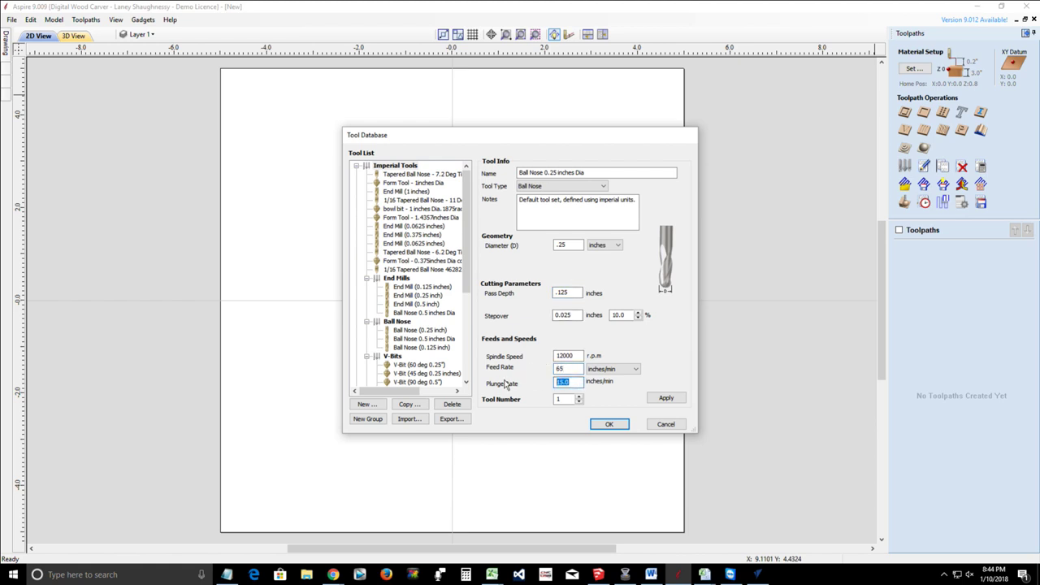
pyautogui.click(665, 397)
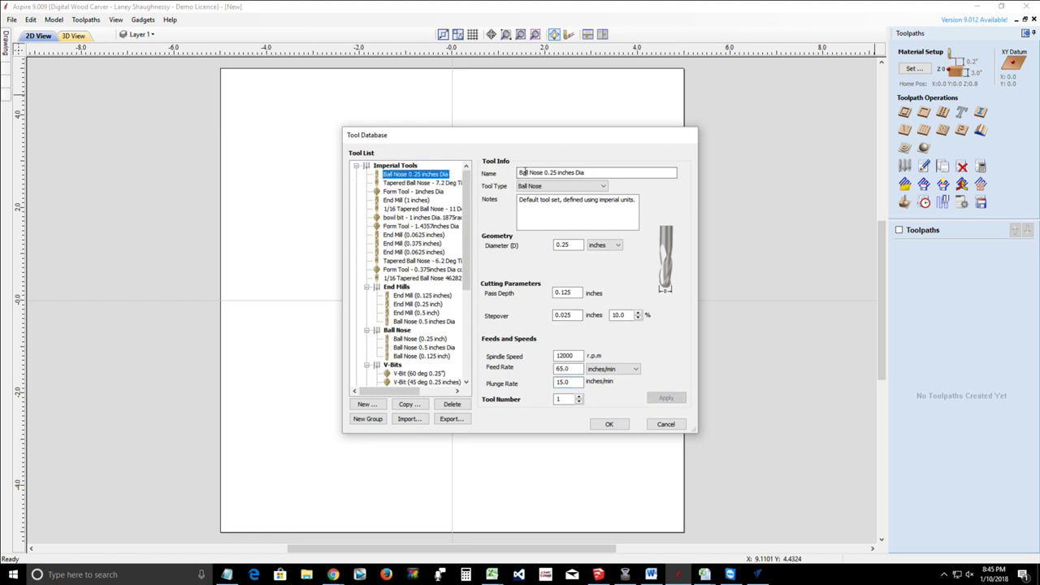
# Step: Rename the tool to 'ClassDemoBit 0.25 inches Dia', apply, and close the Tool Database
pyautogui.moveTo(520, 172); pyautogui.dragTo(543, 172)
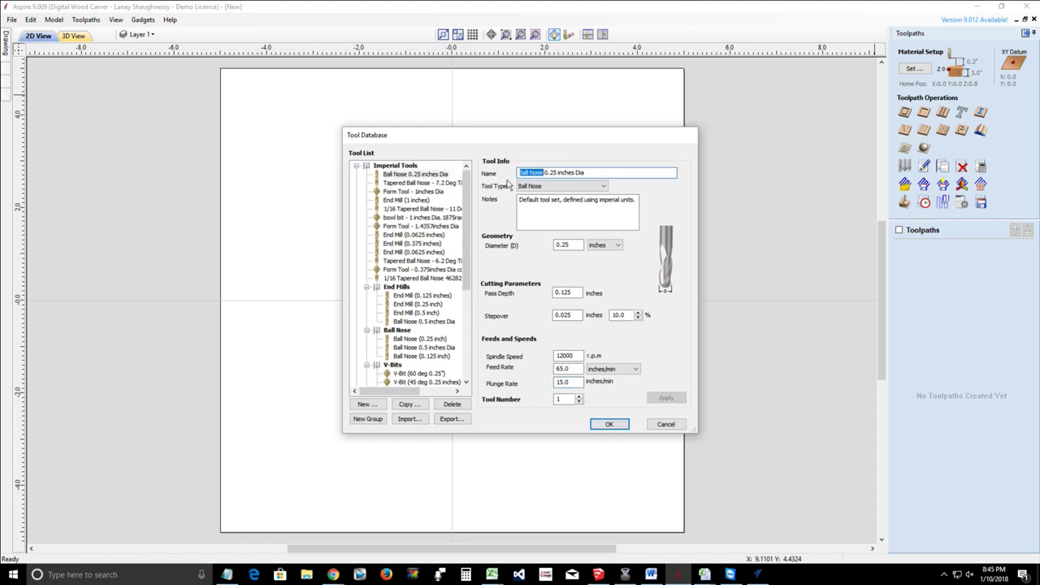
pyautogui.write('ClassD')
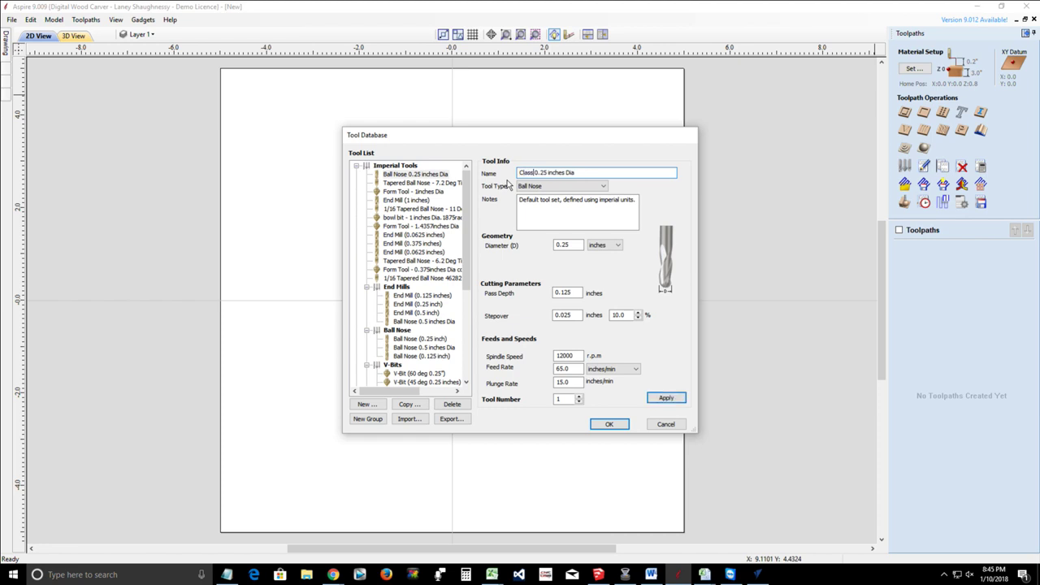
pyautogui.write('emoBit')
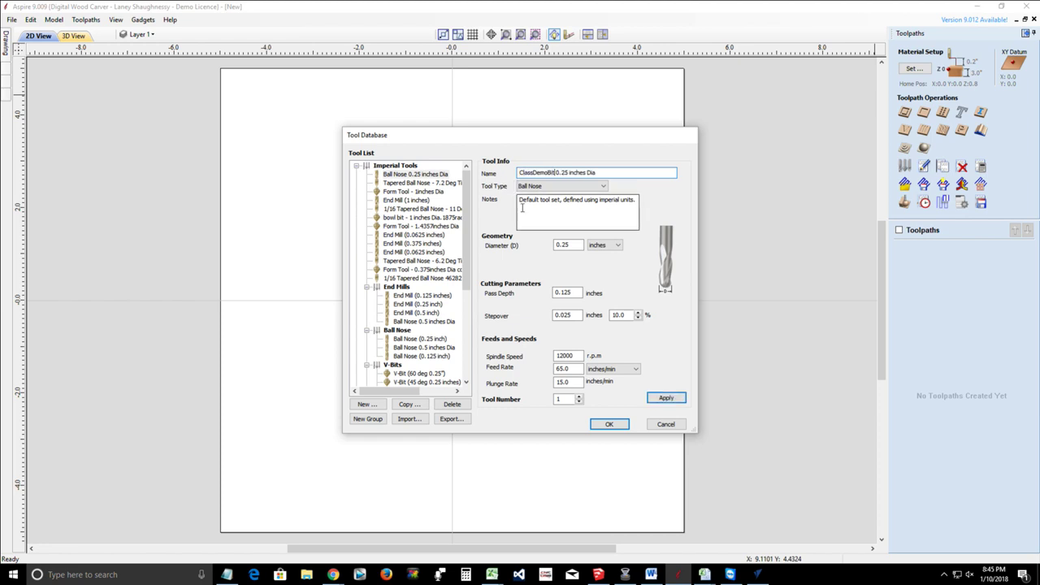
pyautogui.click(666, 398)
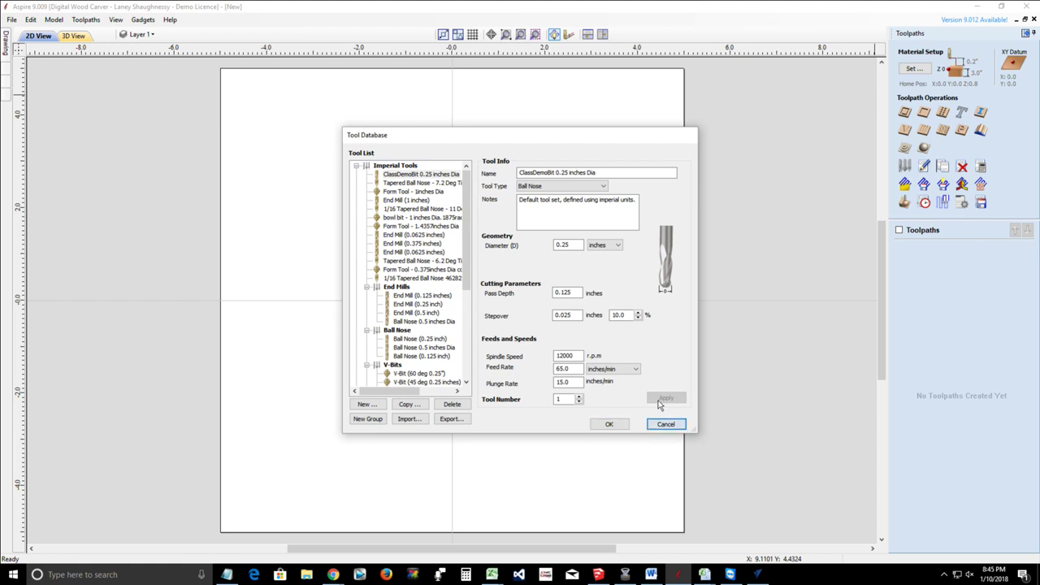
pyautogui.click(667, 431)
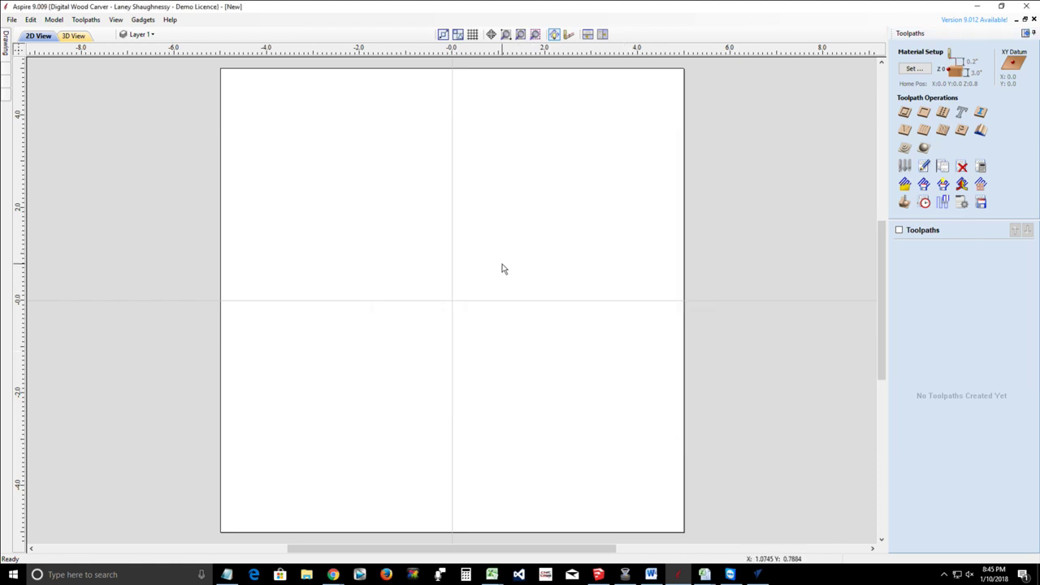
# Step: Draw a roughly 1.5 by 1.55 inch rectangle just above the page centre
pyautogui.click(7, 49)
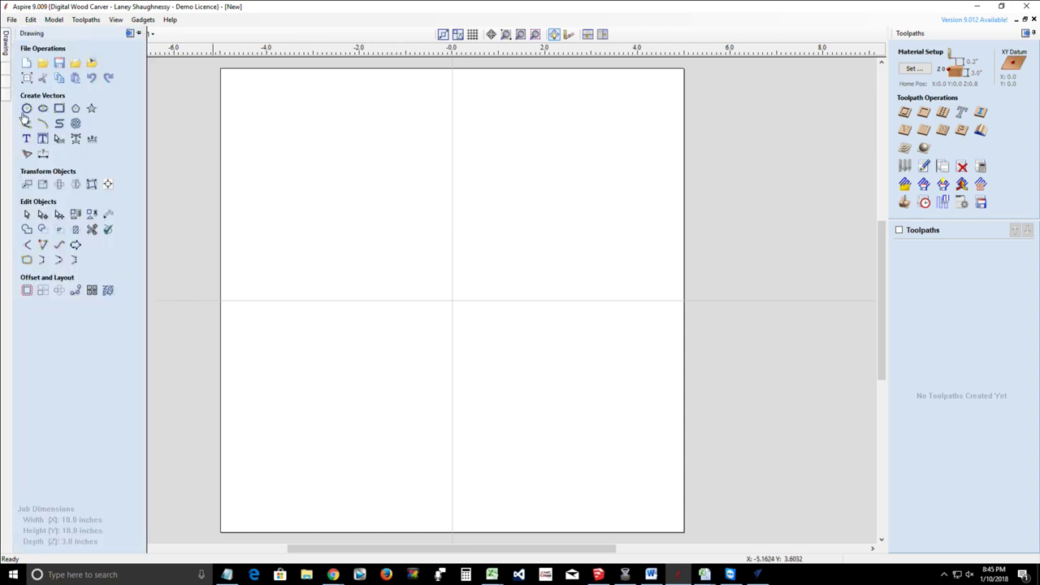
pyautogui.click(58, 109)
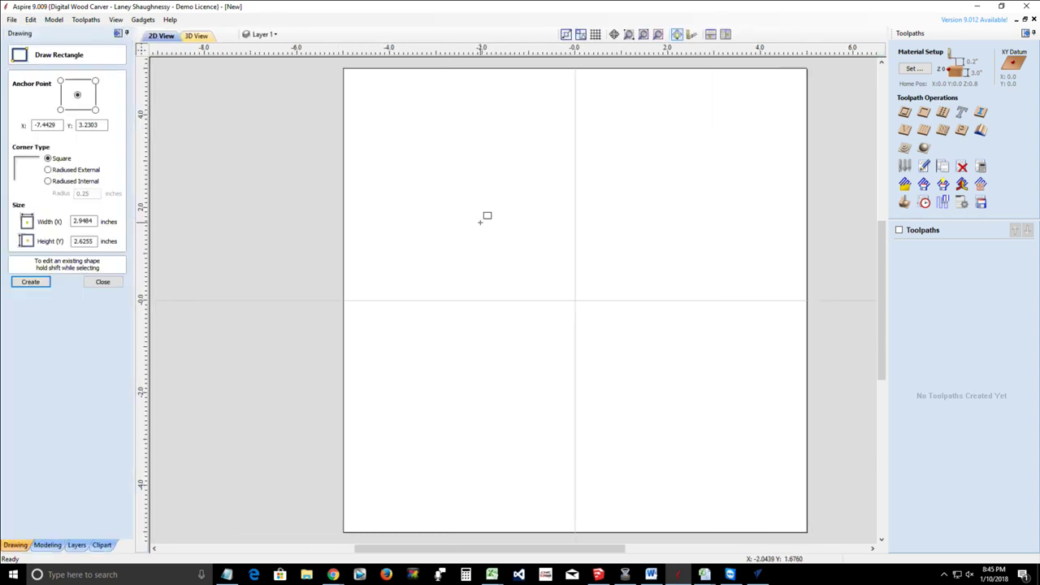
pyautogui.moveTo(572, 290); pyautogui.dragTo(552, 291)
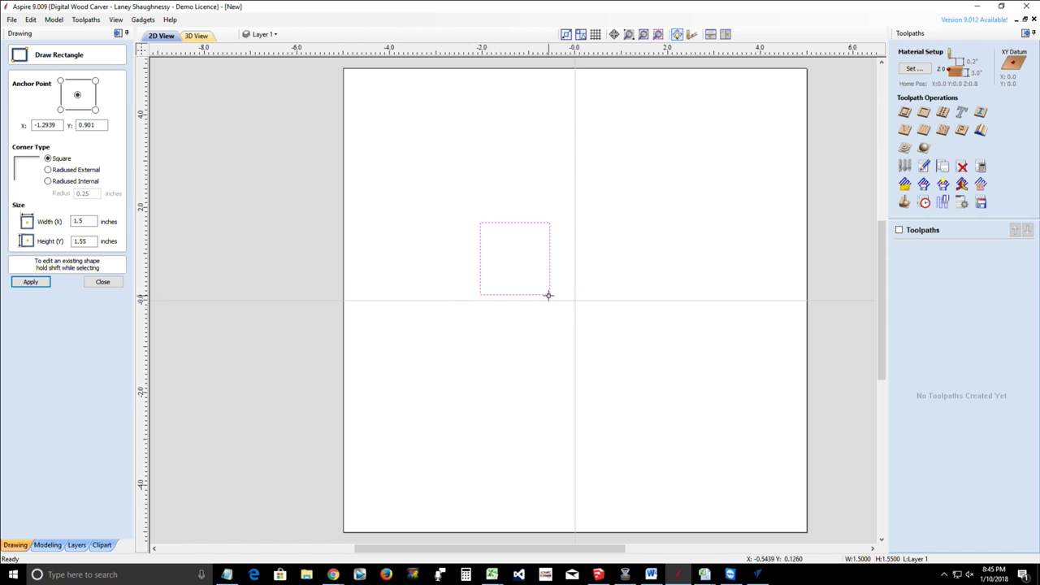
# Step: Resize the rectangle to 1.25 x 1 inch with 0.25-inch radiused external corners, then close the tool
pyautogui.doubleClick(81, 221)
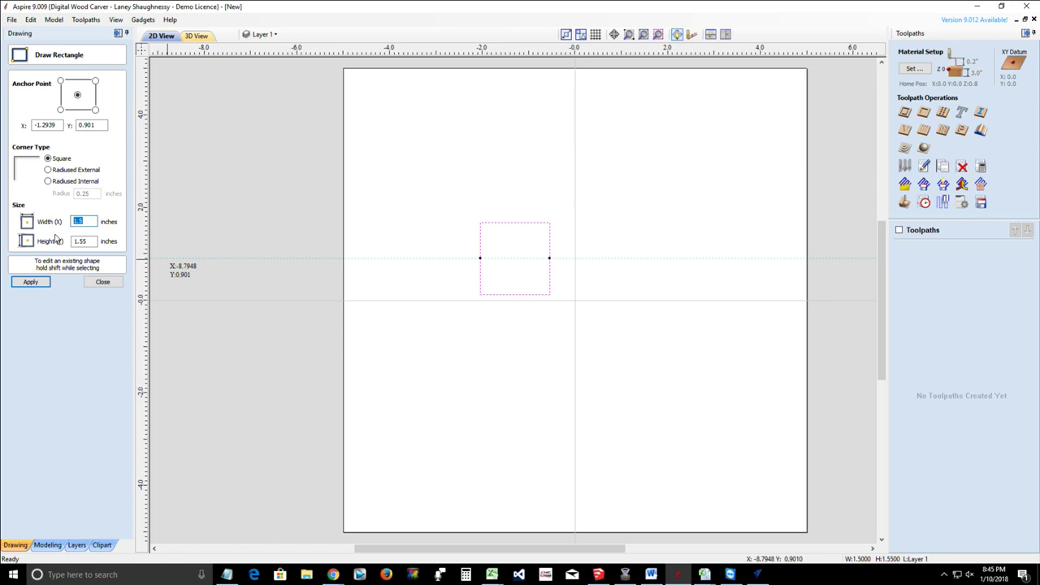
pyautogui.write('1.25')
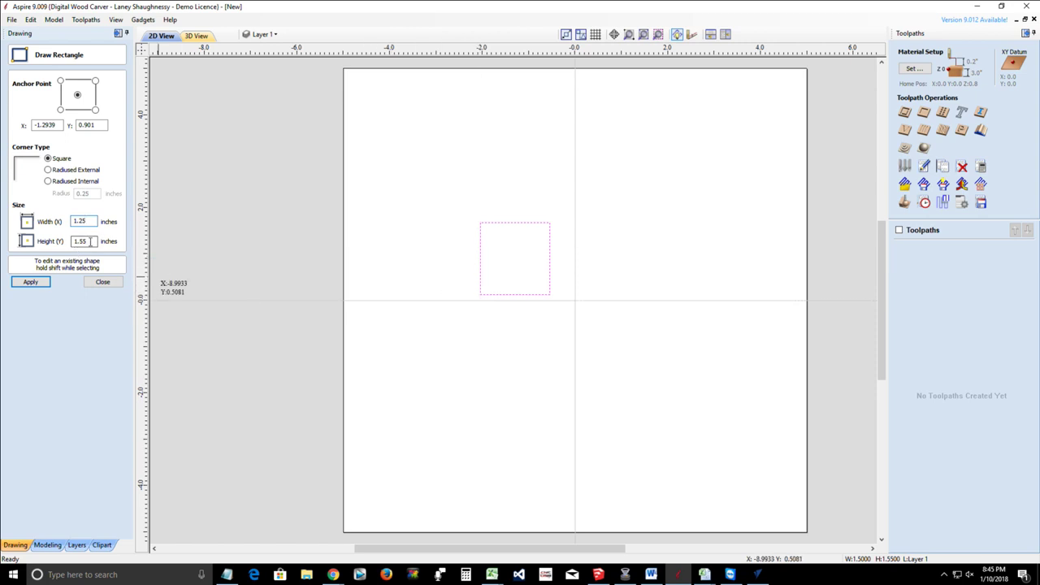
pyautogui.press('Tab')
pyautogui.write('.')
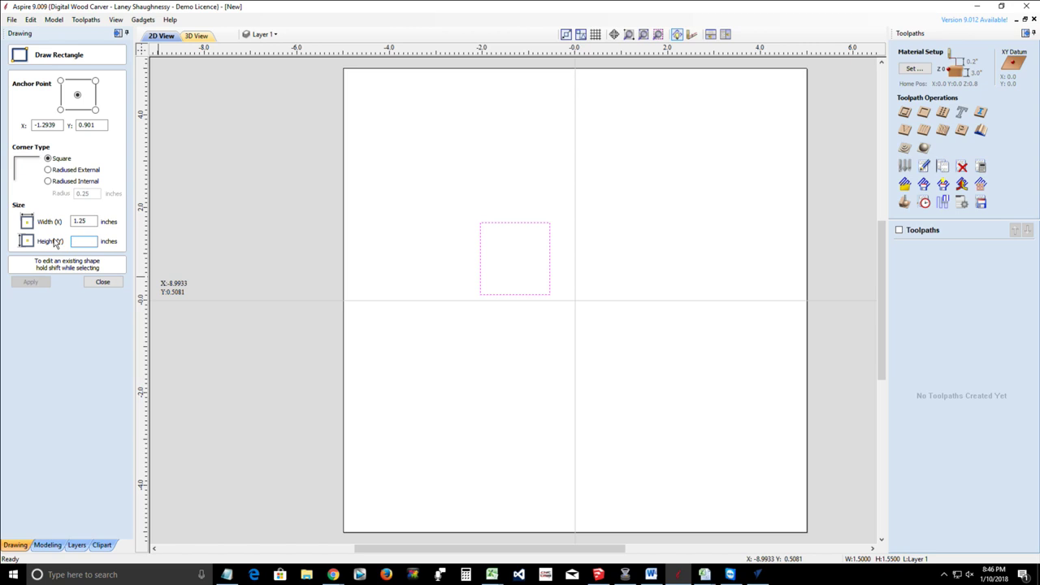
pyautogui.write('1')
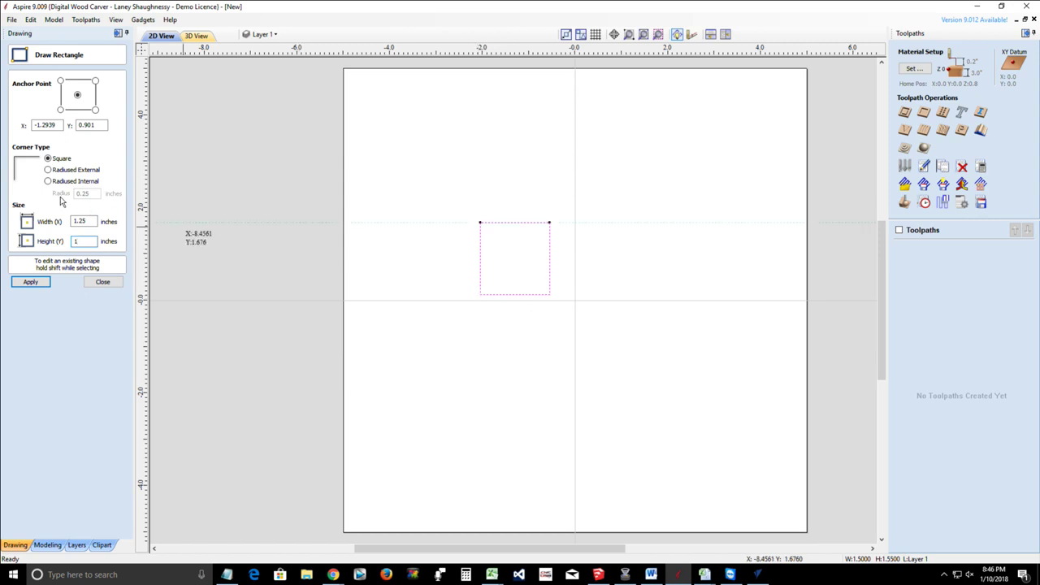
pyautogui.click(48, 170)
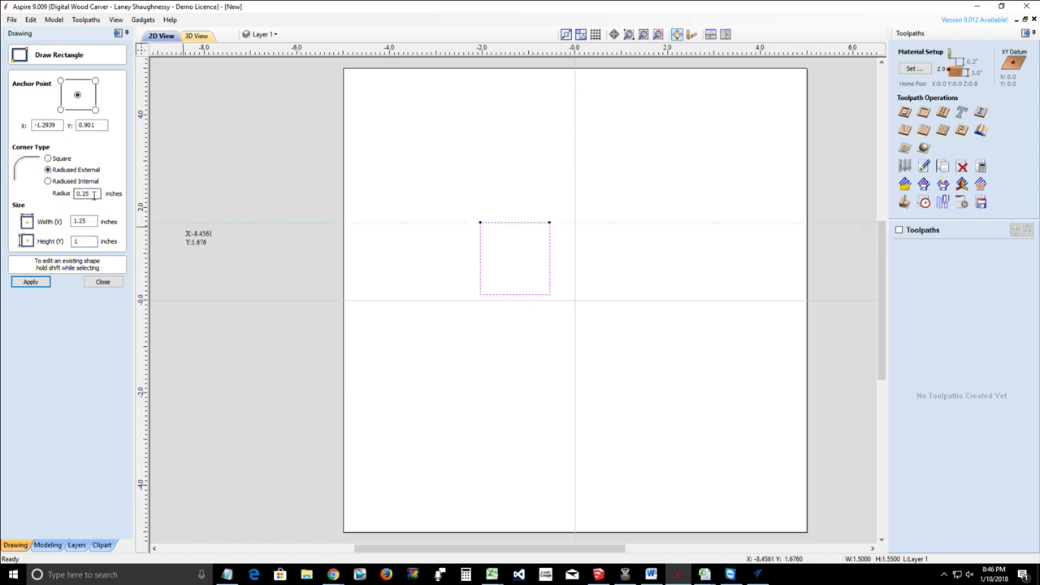
pyautogui.click(14, 281)
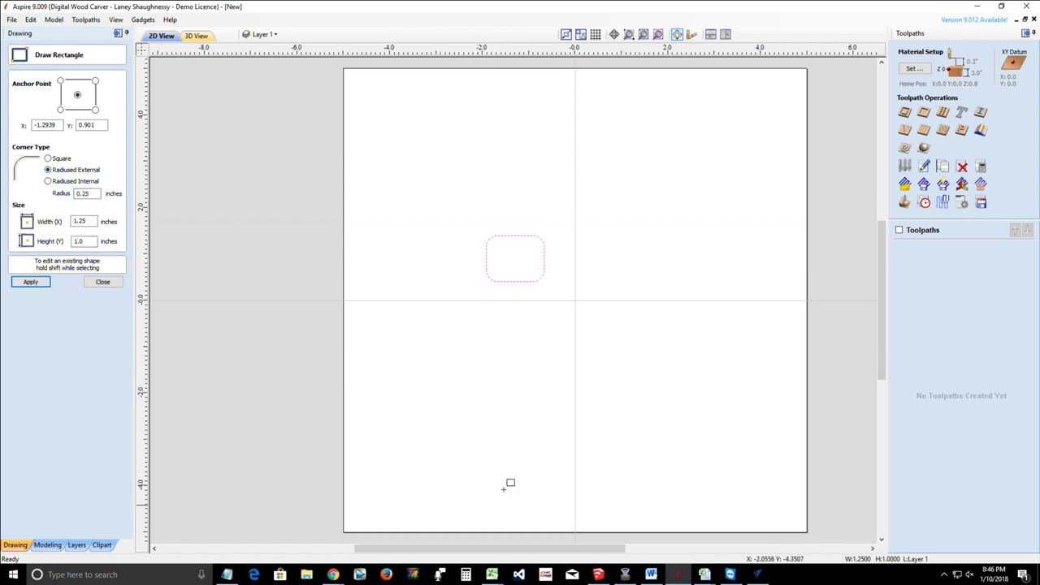
pyautogui.scroll(1, 511, 255)
pyautogui.scroll(1, 510, 254)
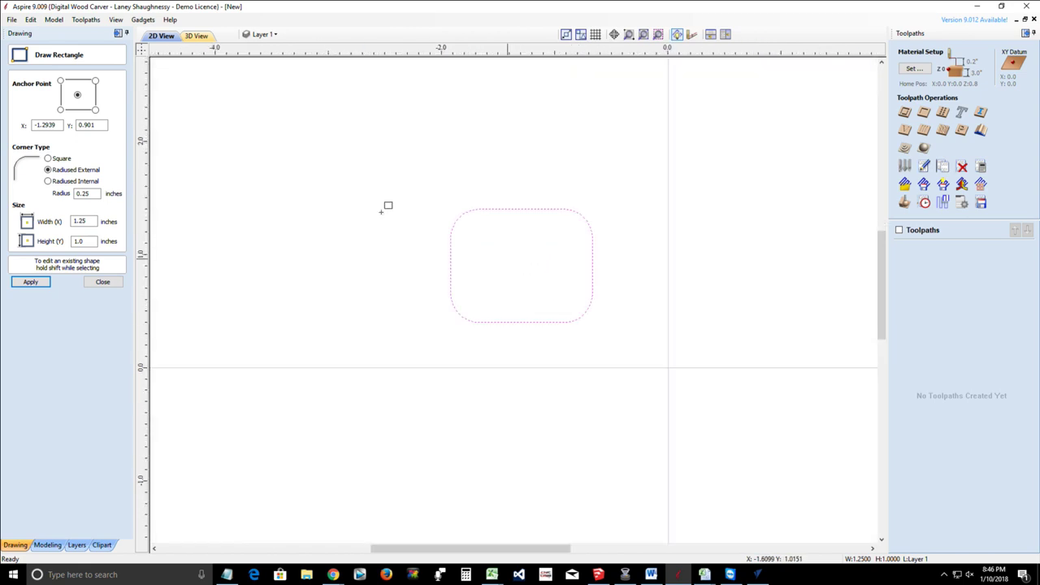
pyautogui.click(103, 286)
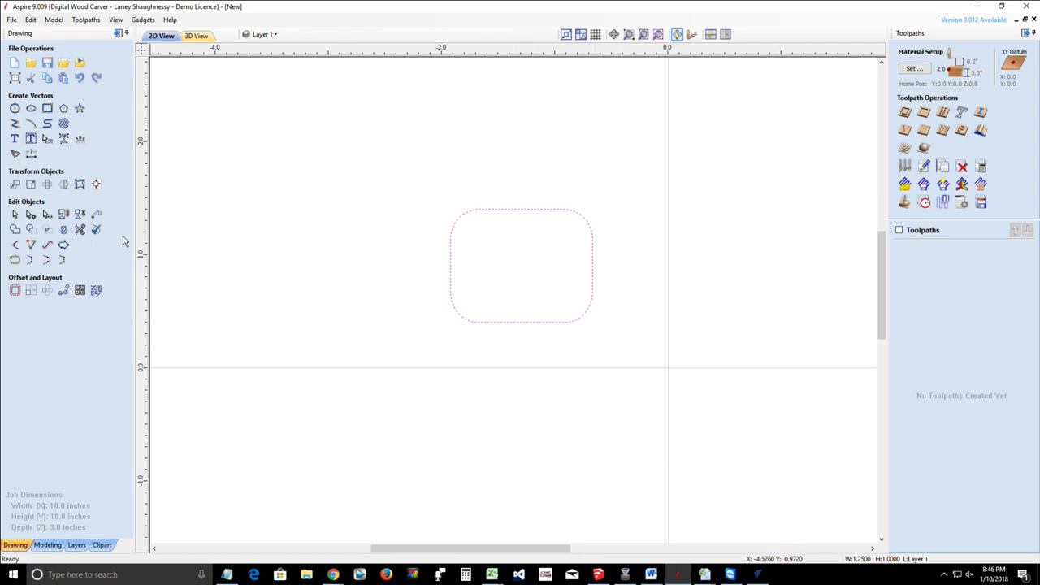
# Step: Cut the rounded rectangle open at its left, bottom and right edges with Cut Vector
pyautogui.click(30, 214)
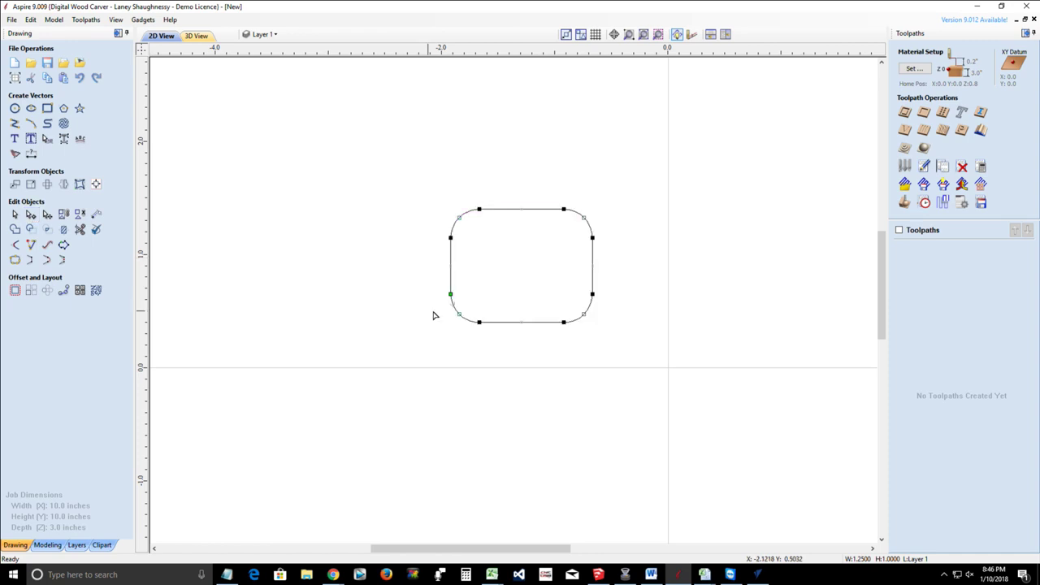
pyautogui.rightClick(450, 265)
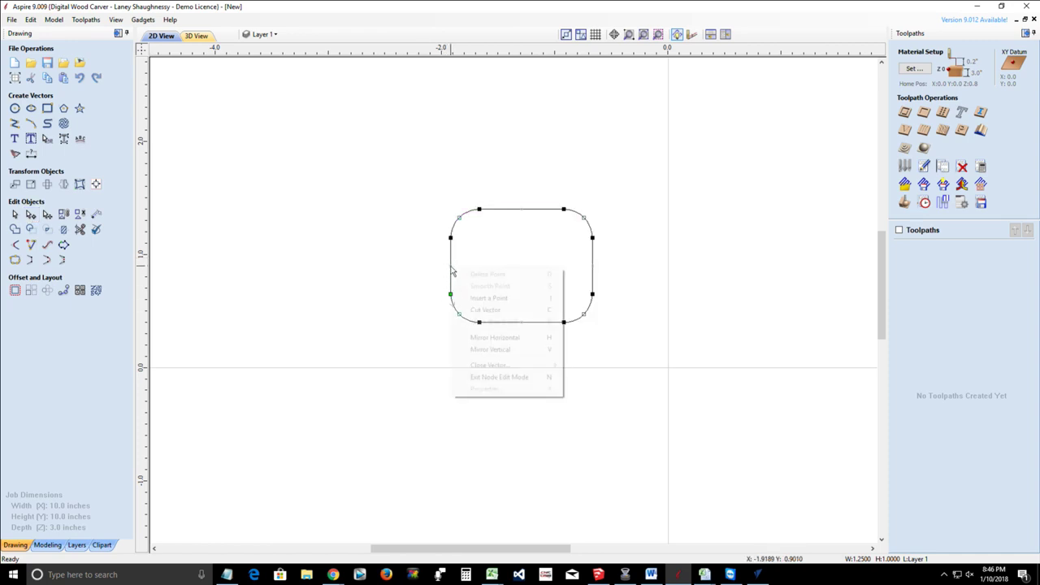
pyautogui.click(475, 310)
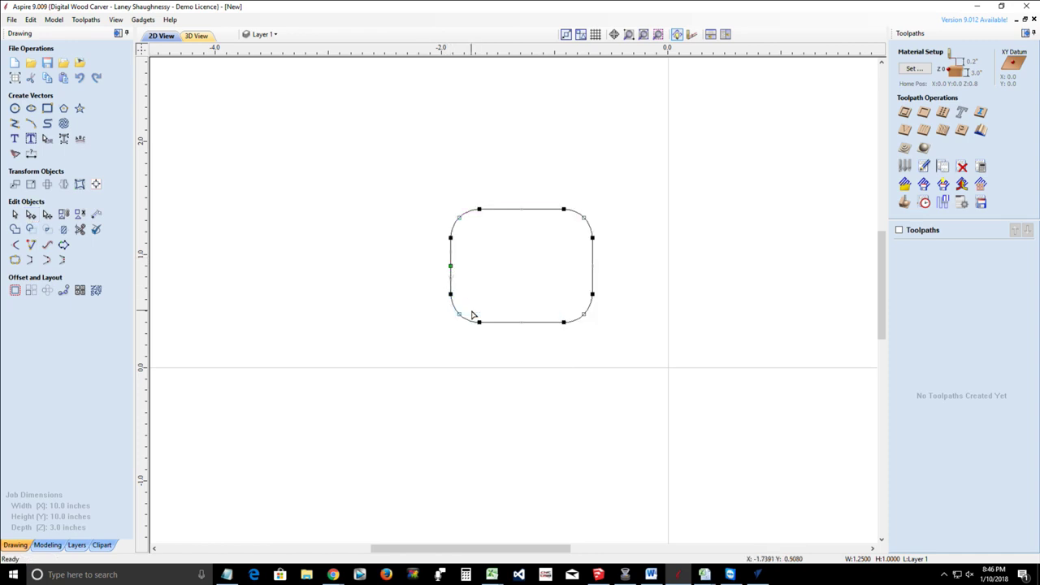
pyautogui.rightClick(521, 322)
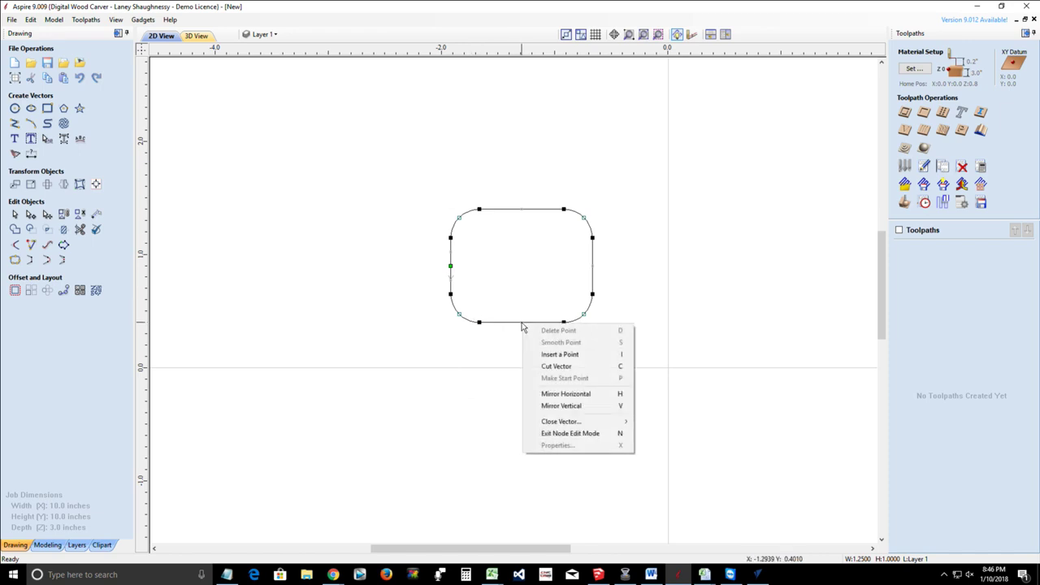
pyautogui.click(555, 367)
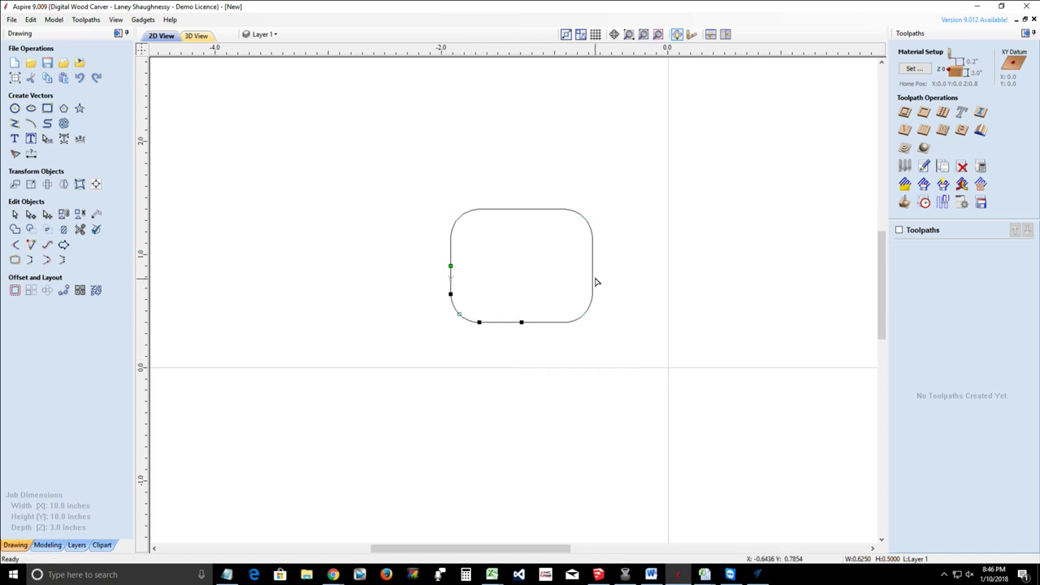
pyautogui.click(592, 269)
pyautogui.rightClick(592, 266)
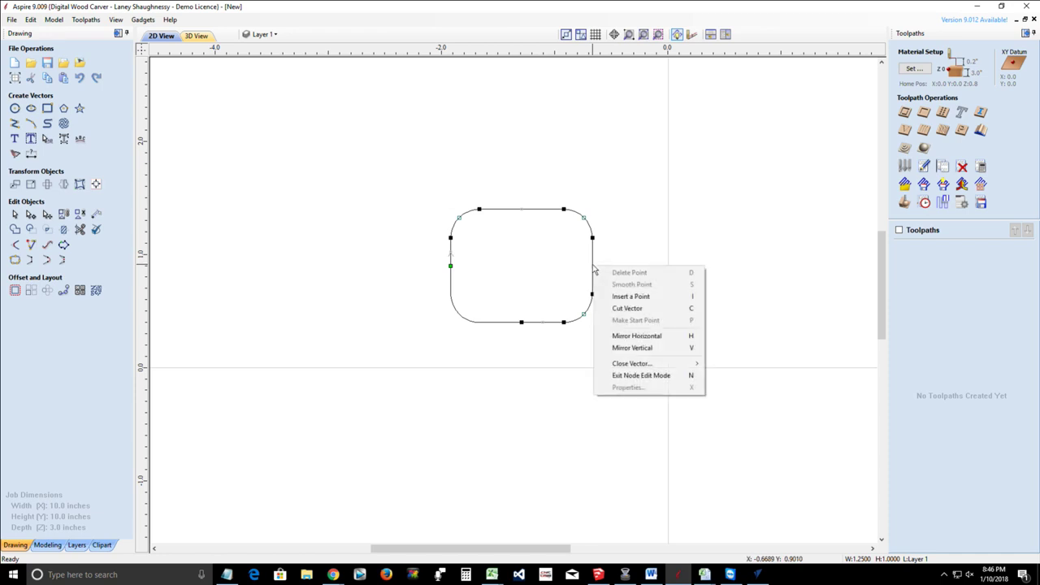
pyautogui.click(626, 309)
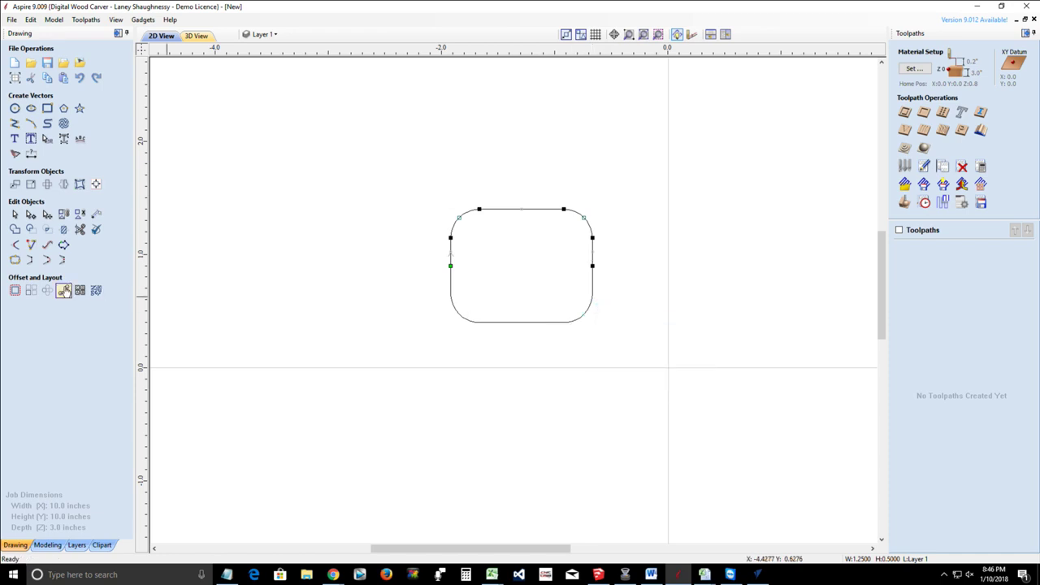
pyautogui.click(14, 214)
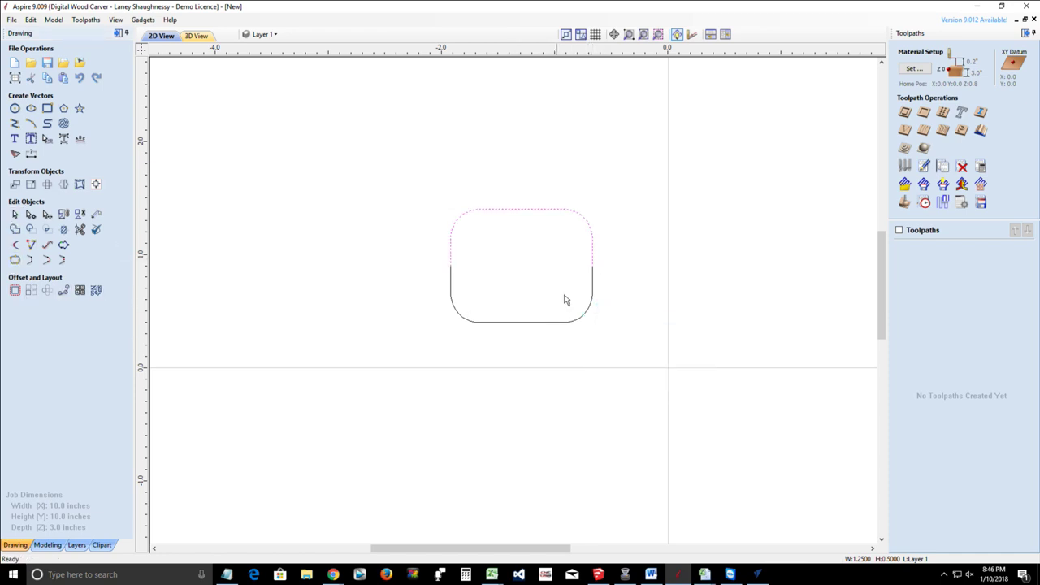
# Step: Delete the top and left pieces, leaving only the bottom-right corner arc
pyautogui.click(588, 309)
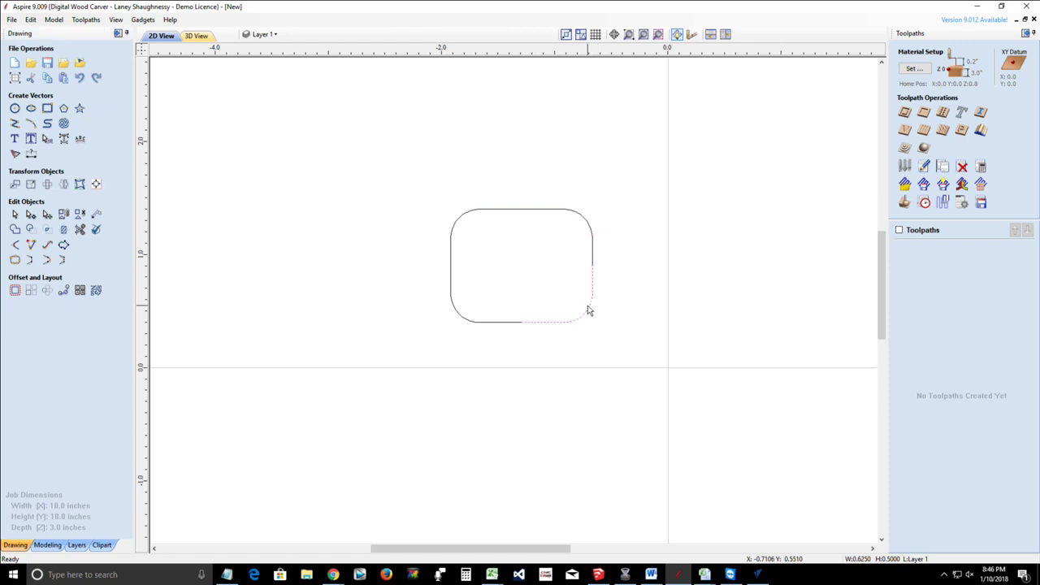
pyautogui.click(591, 241)
pyautogui.press('Delete')
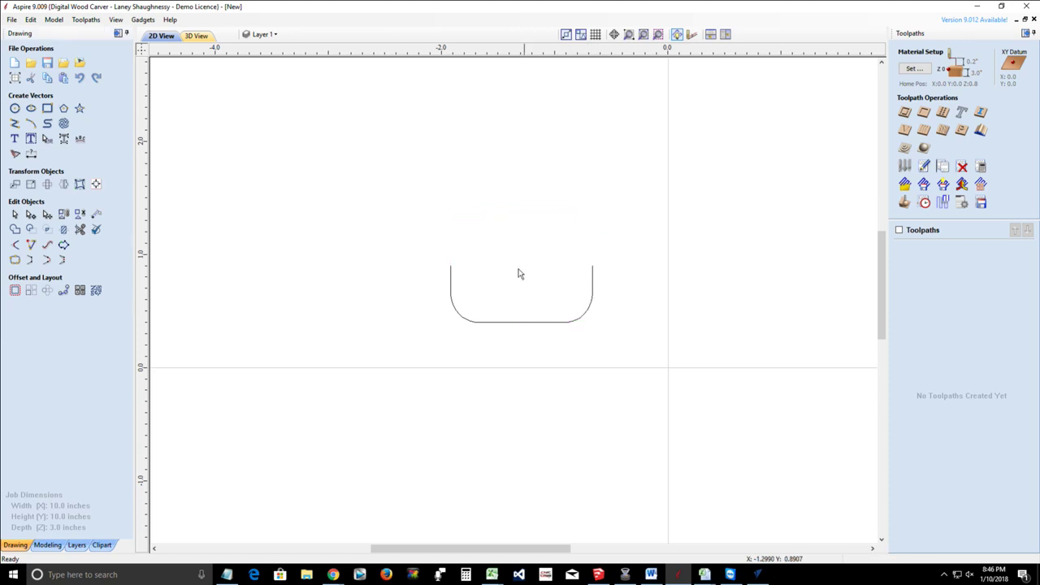
pyautogui.click(457, 319)
pyautogui.press('Delete')
pyautogui.click(567, 323)
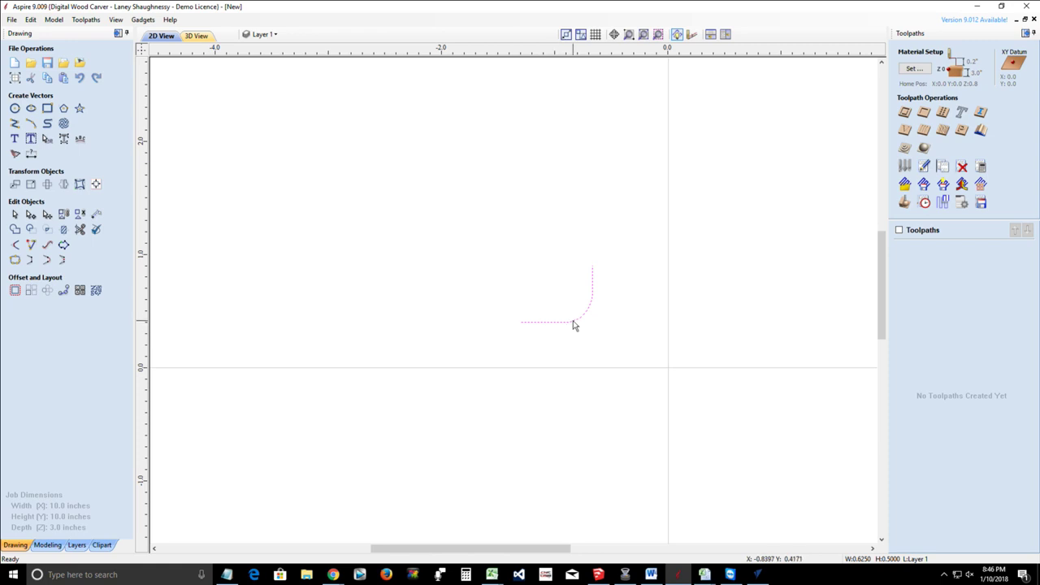
pyautogui.scroll(4, 573, 322)
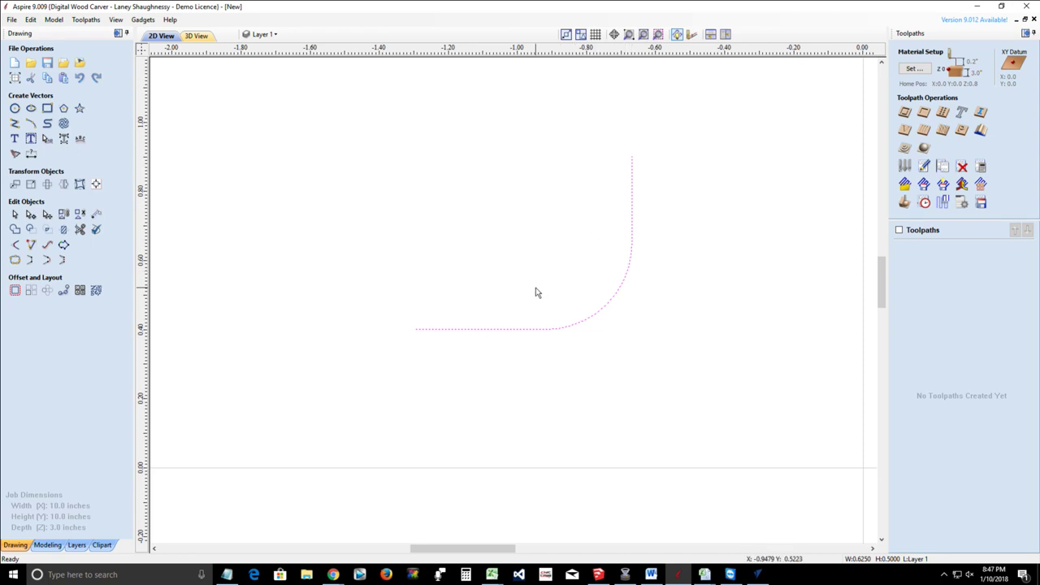
pyautogui.scroll(-5, 536, 292)
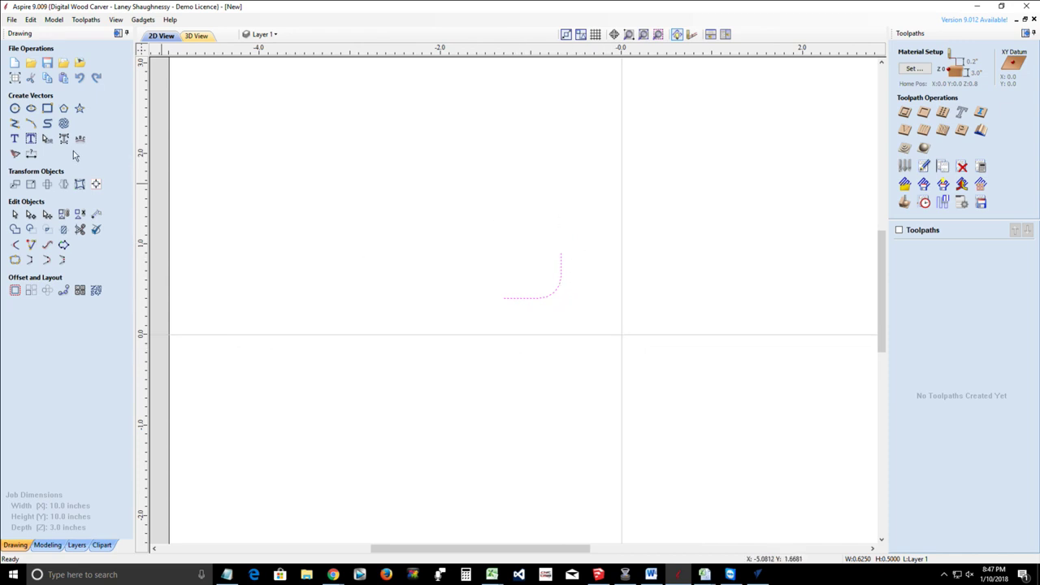
# Step: Draw a second rectangle left of the arc and size it 0.375 by 0.25 inch
pyautogui.click(47, 108)
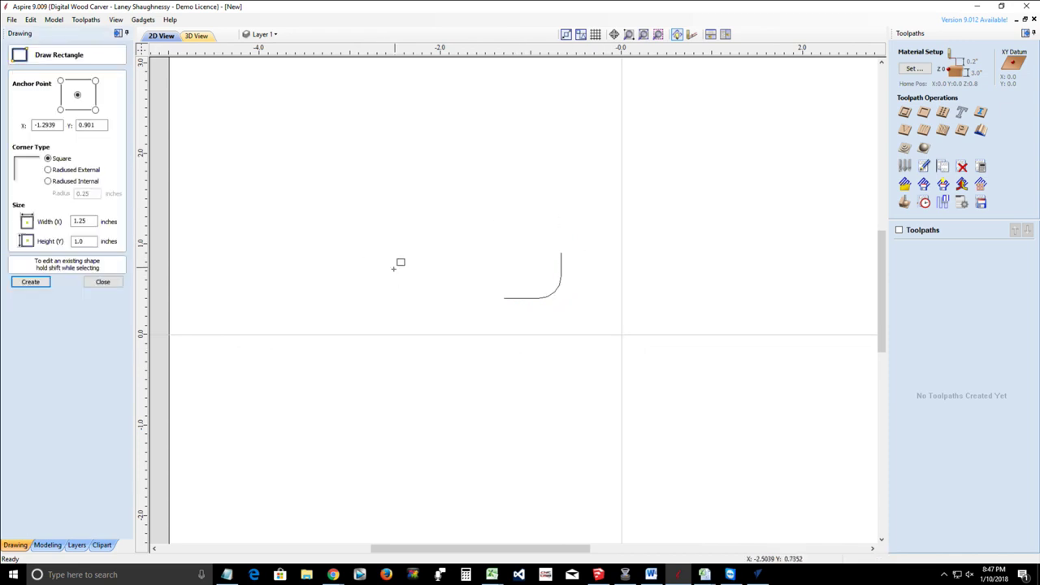
pyautogui.moveTo(328, 249); pyautogui.dragTo(415, 318)
pyautogui.moveTo(91, 221); pyautogui.dragTo(49, 221)
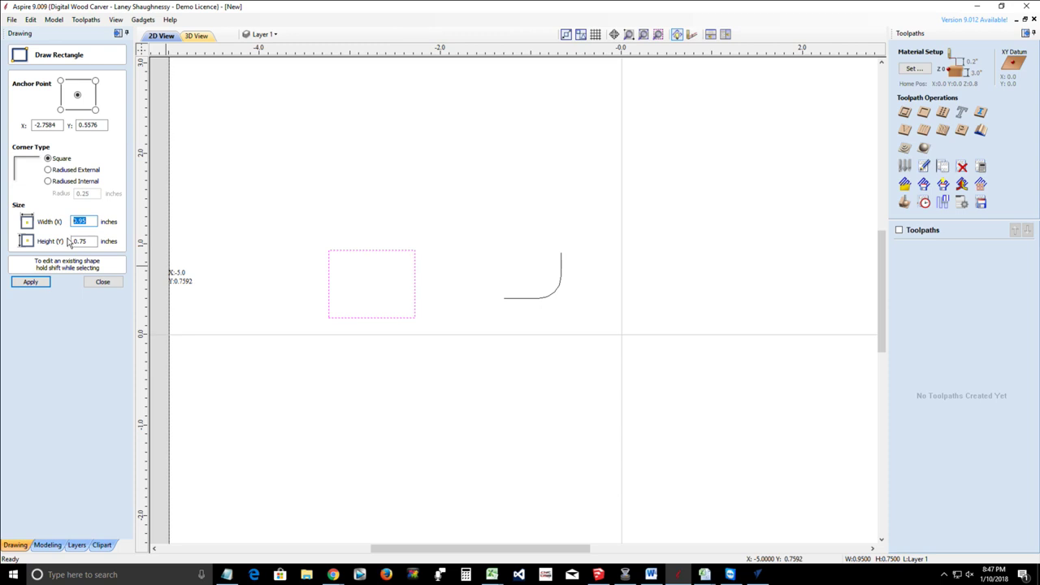
pyautogui.write('.37')
pyautogui.press('Tab')
pyautogui.write('.2')
pyautogui.click(33, 282)
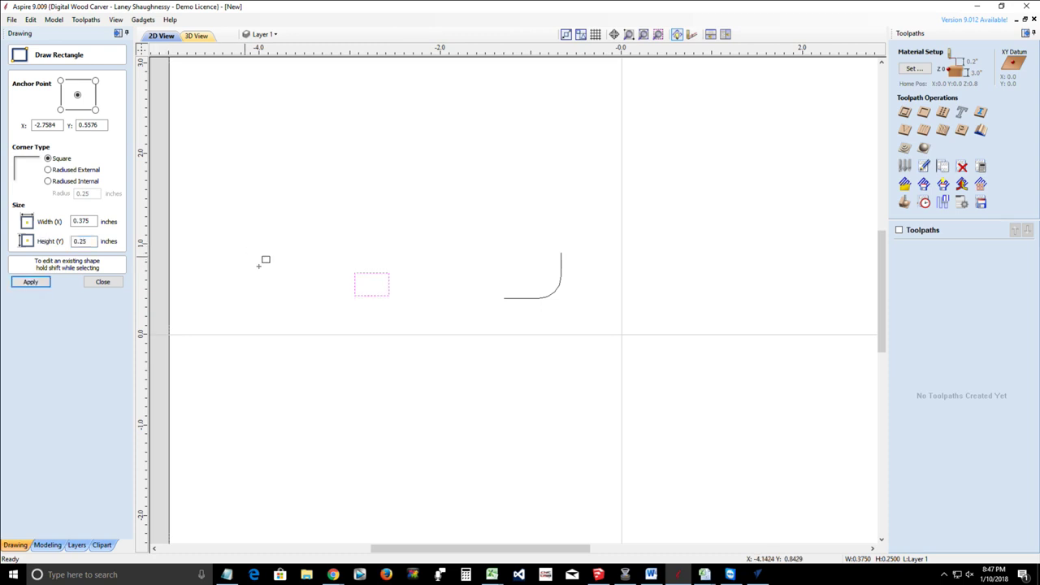
# Step: Give the rectangle 0.125-inch radiused internal corners
pyautogui.click(48, 182)
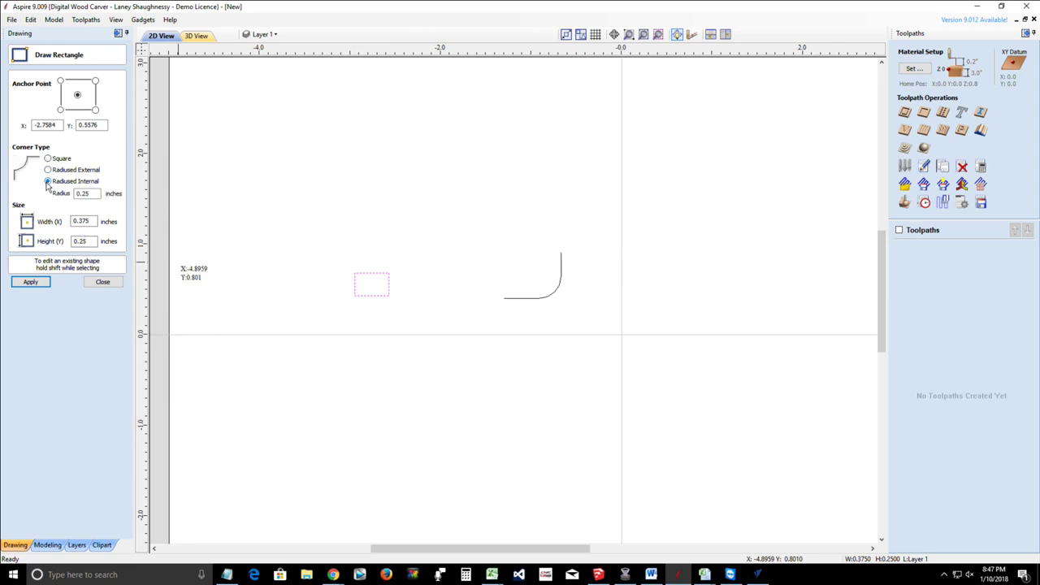
pyautogui.press('Tab')
pyautogui.write('.125')
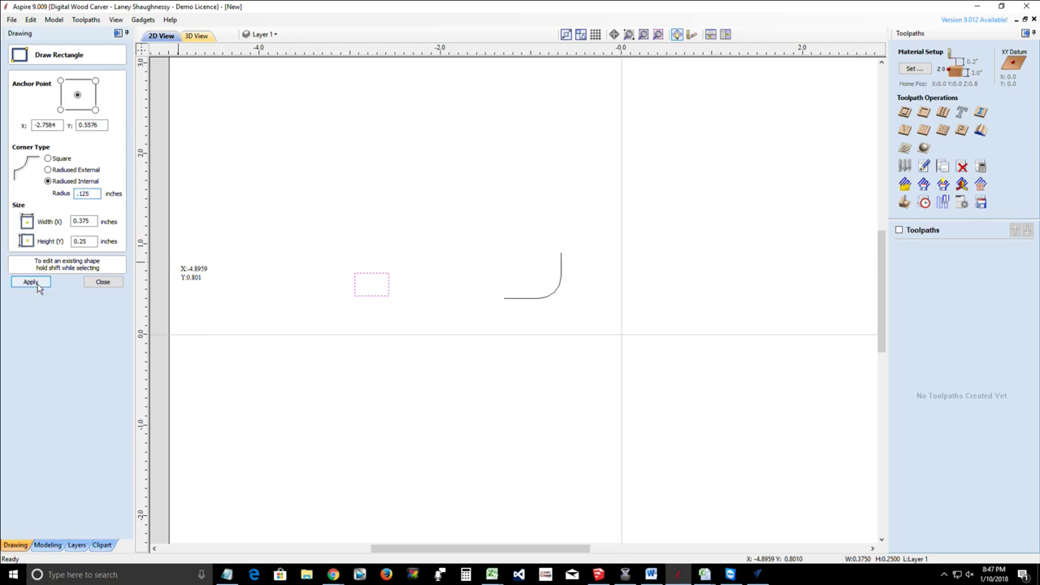
pyautogui.click(30, 282)
pyautogui.scroll(6, 418, 286)
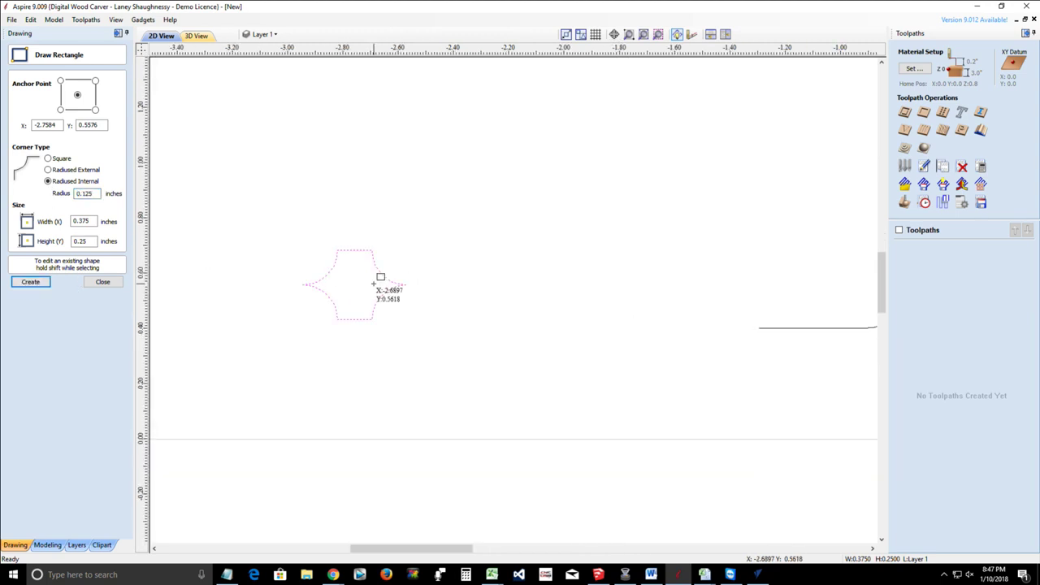
pyautogui.scroll(-2, 376, 279)
pyautogui.scroll(-1, 373, 279)
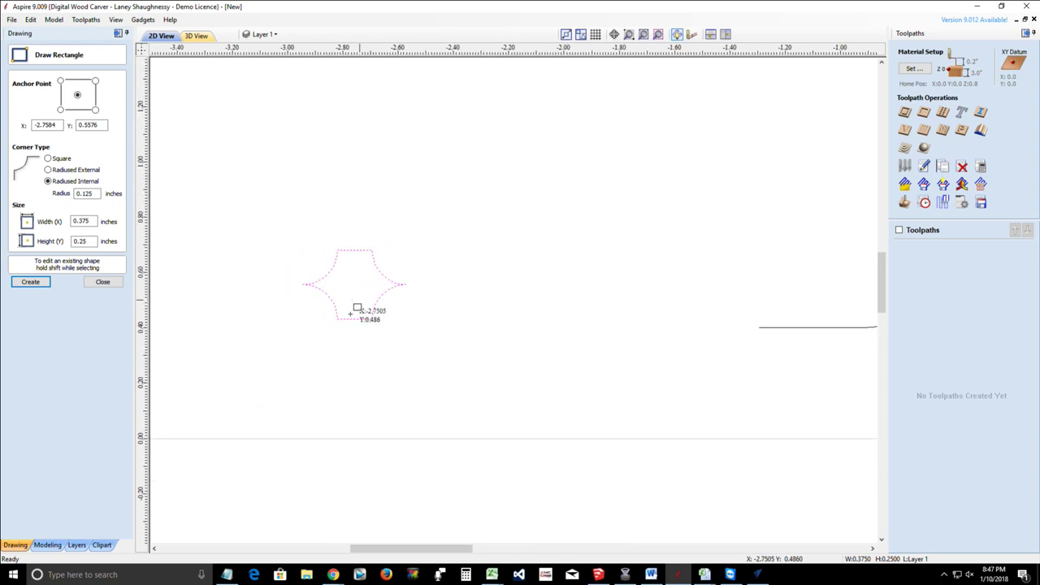
# Step: Close the rectangle tool and cut the radiused rectangle open at its left cusp
pyautogui.click(93, 284)
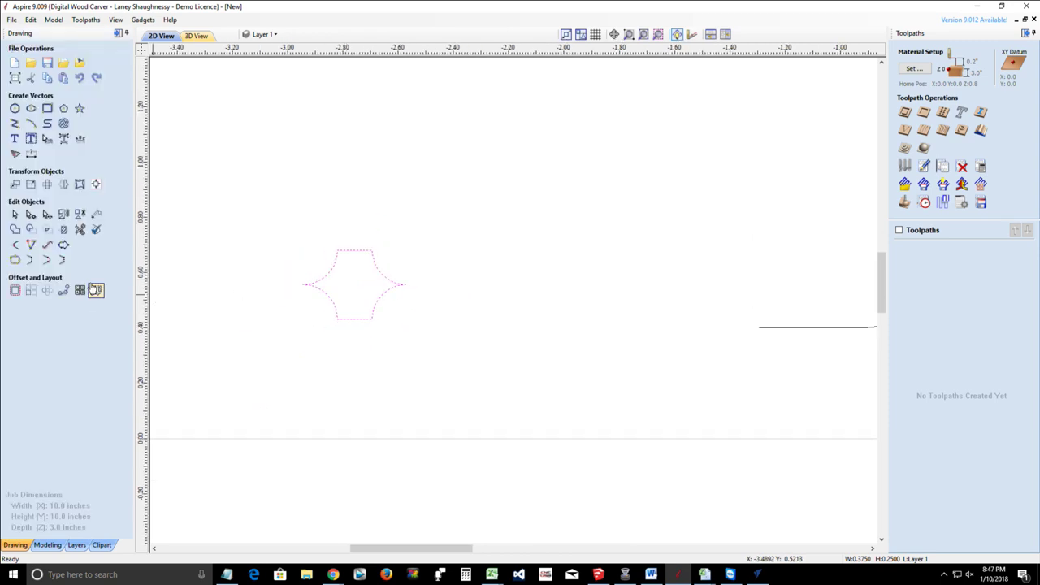
pyautogui.click(31, 213)
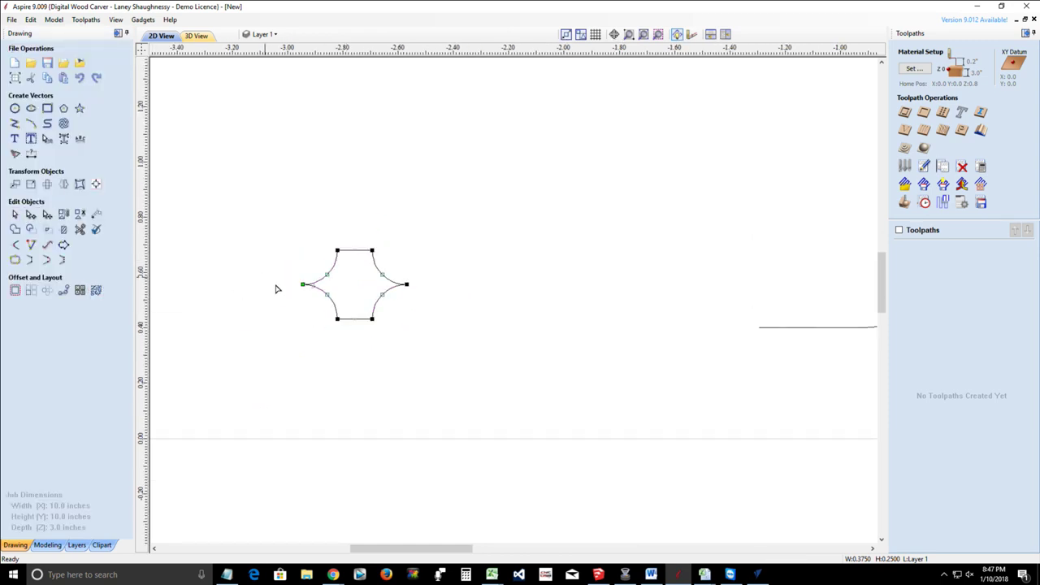
pyautogui.scroll(5, 286, 290)
pyautogui.rightClick(339, 277)
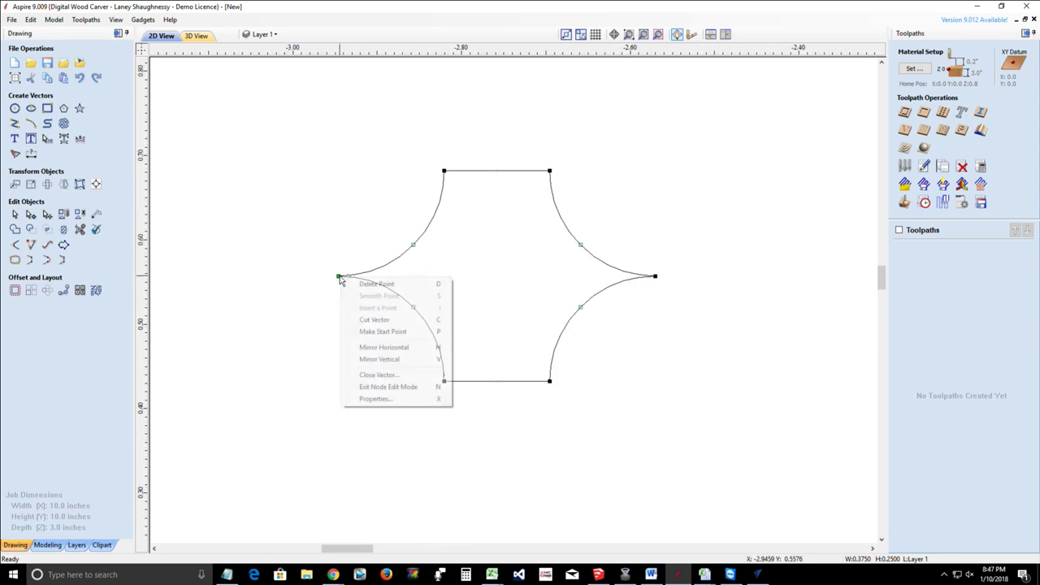
pyautogui.click(375, 319)
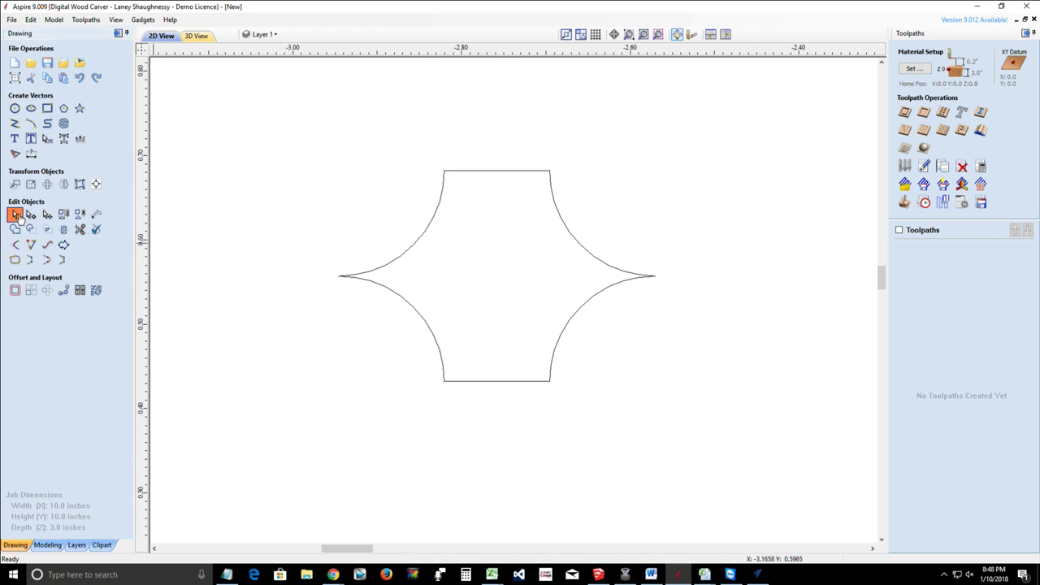
# Step: Cut at the bottom midpoint and right cusp, then delete all but the bottom-right corner arc
pyautogui.click(366, 282)
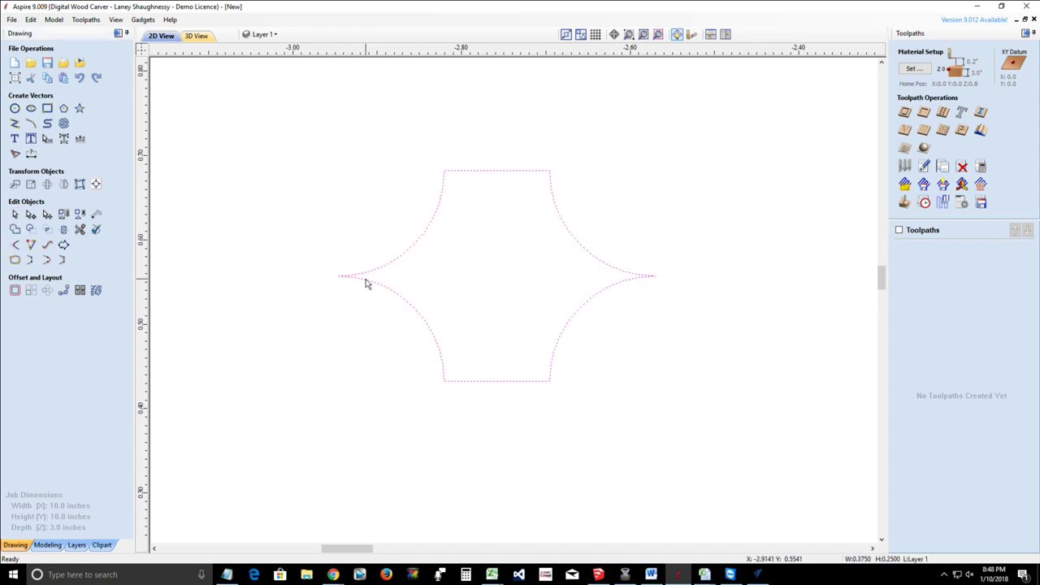
pyautogui.click(30, 214)
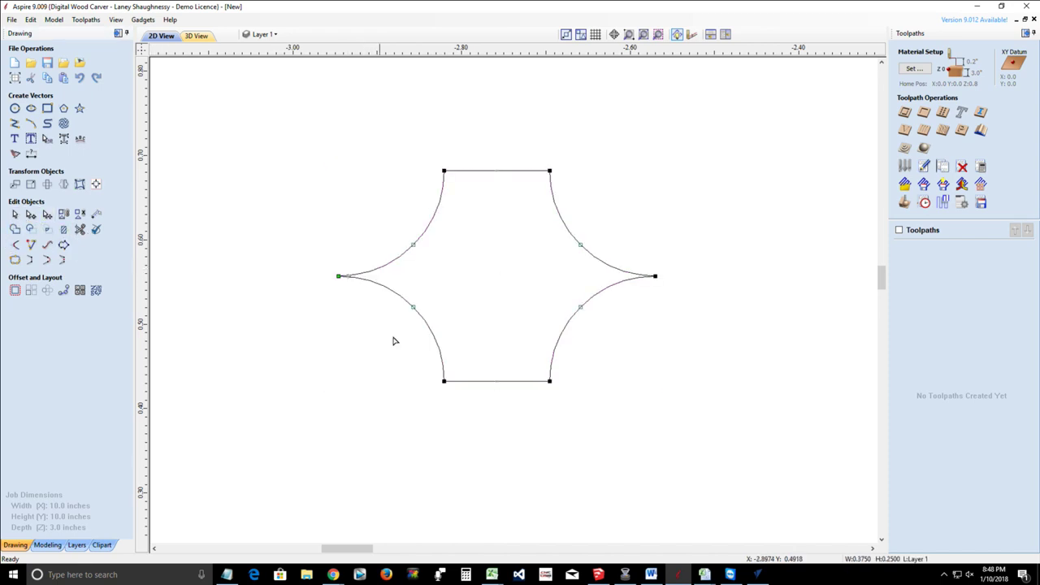
pyautogui.rightClick(497, 381)
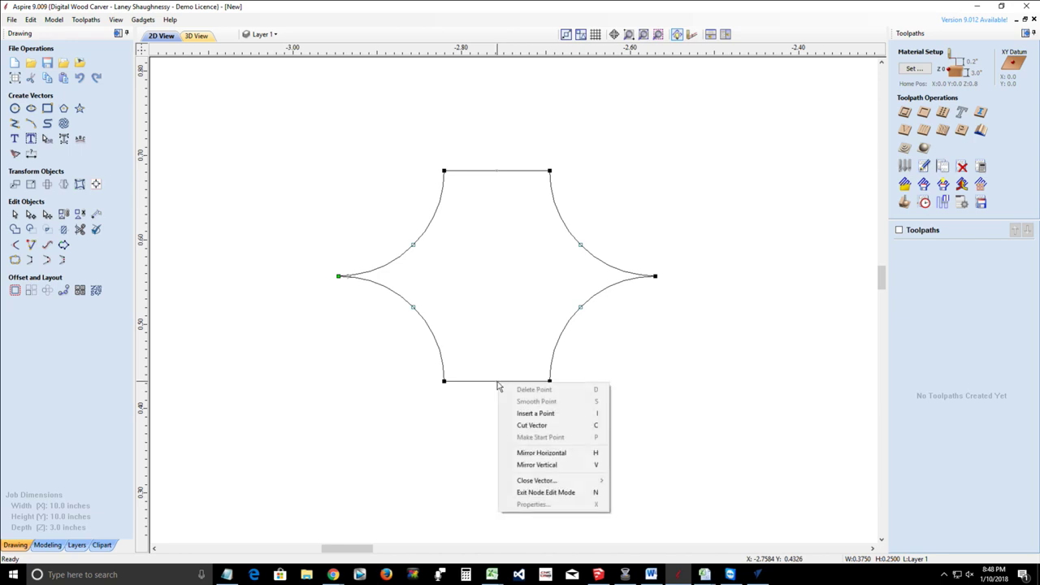
pyautogui.click(529, 426)
pyautogui.rightClick(655, 276)
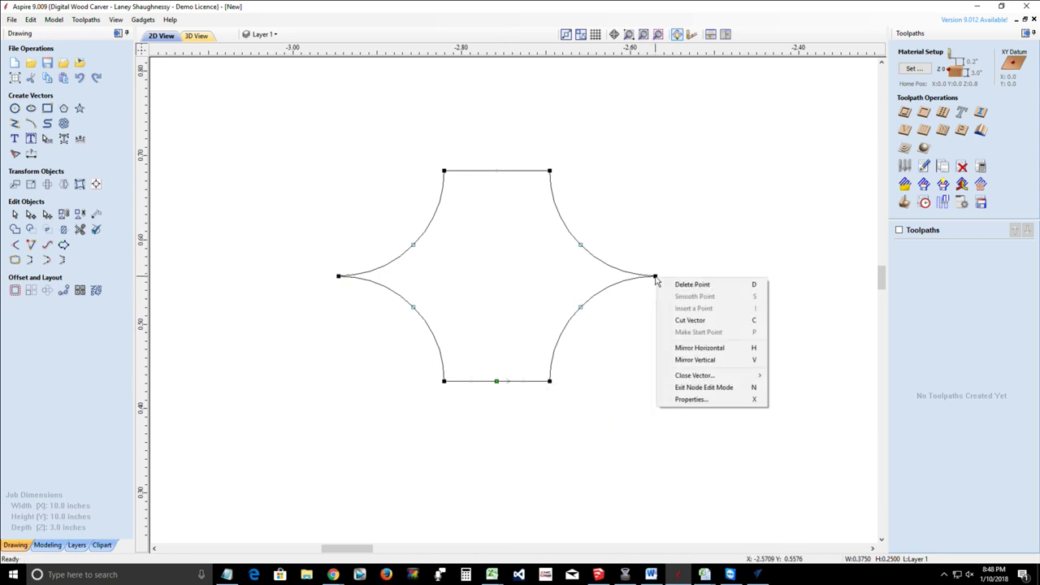
pyautogui.click(674, 321)
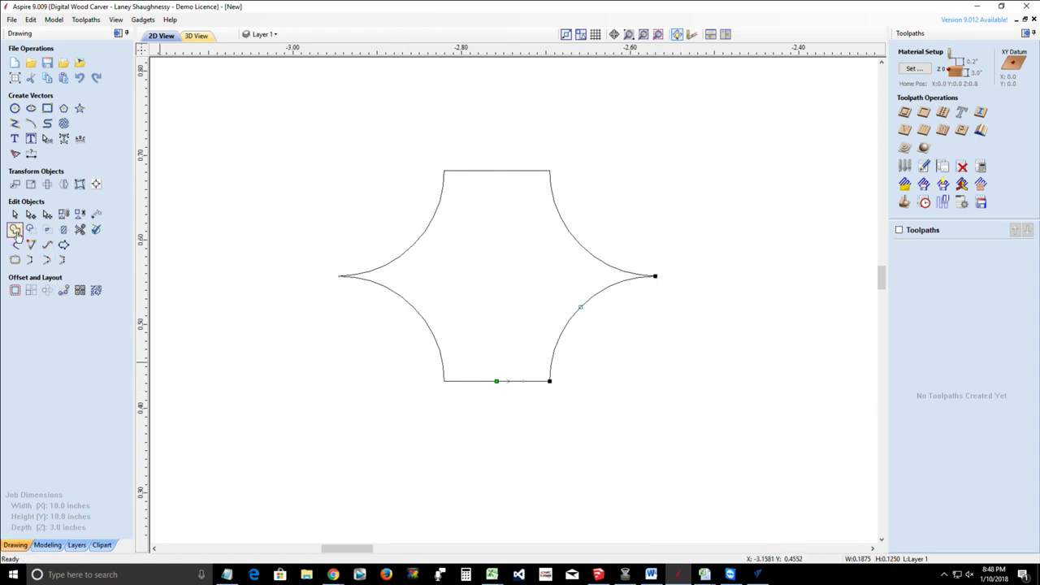
pyautogui.click(15, 214)
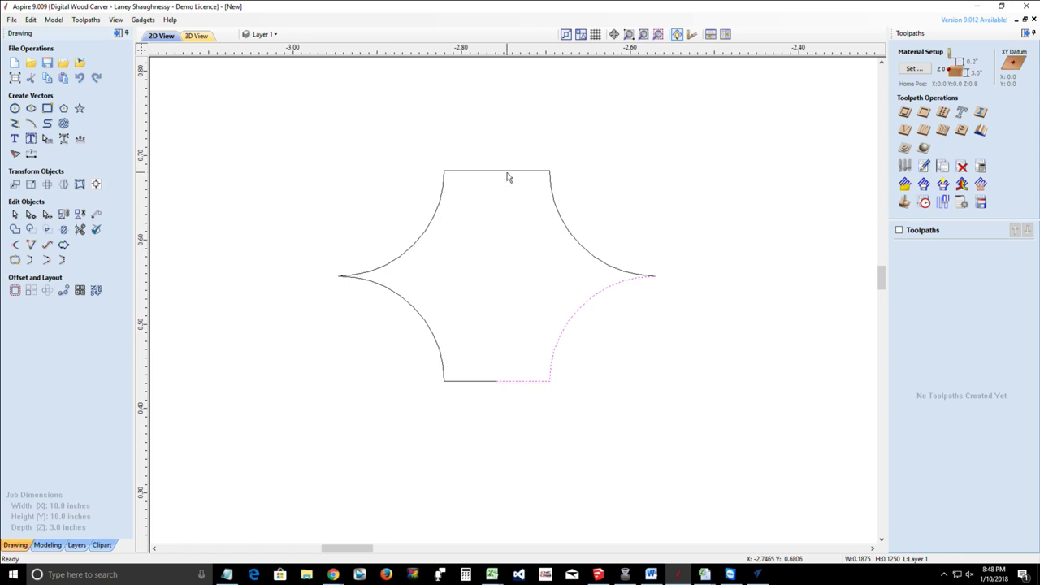
pyautogui.click(507, 171)
pyautogui.press('Delete')
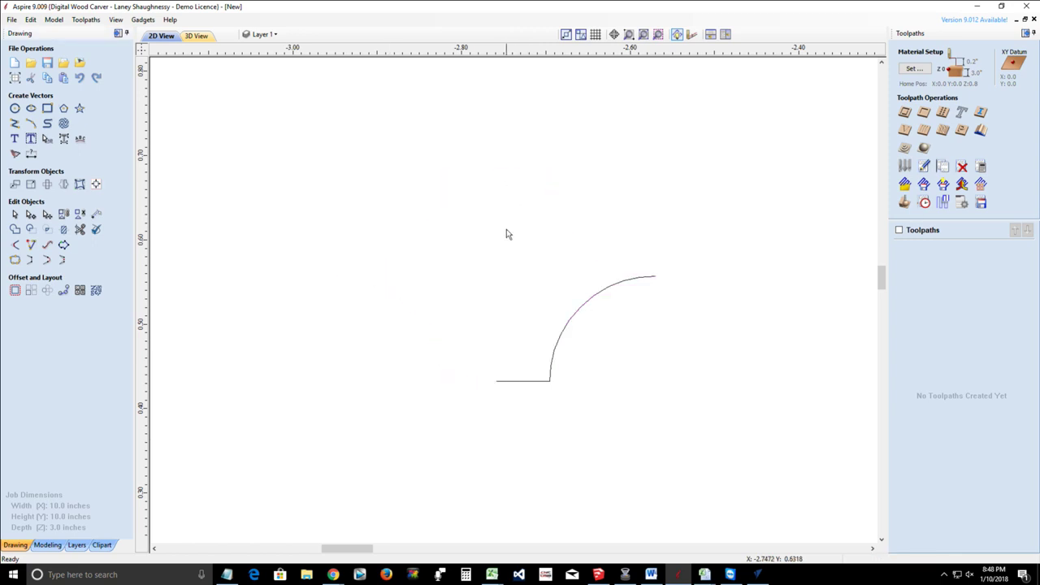
pyautogui.click(571, 322)
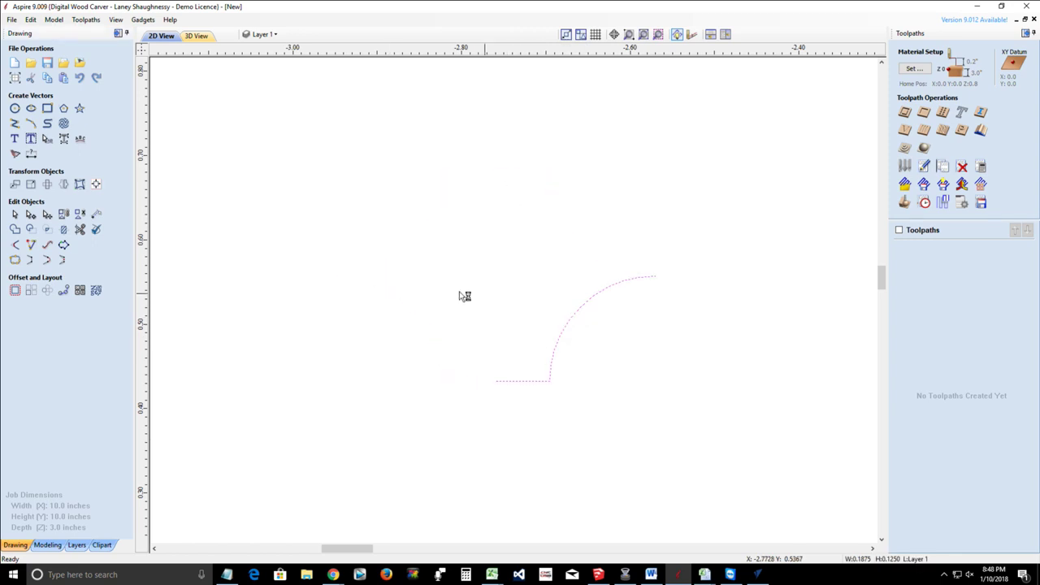
# Step: Draw a short vertical line upward from the corner arc's top end
pyautogui.click(16, 125)
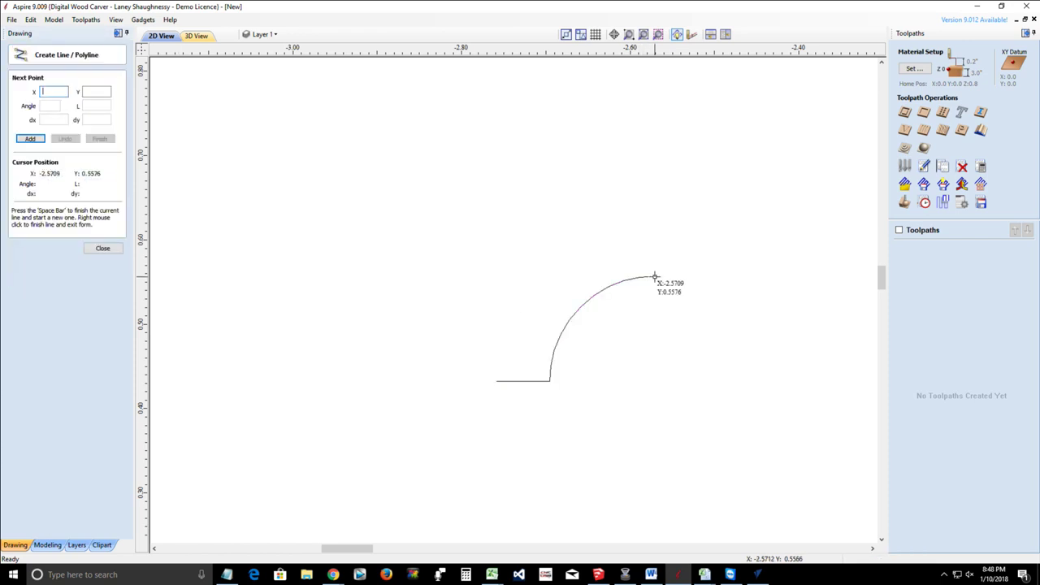
pyautogui.click(655, 277)
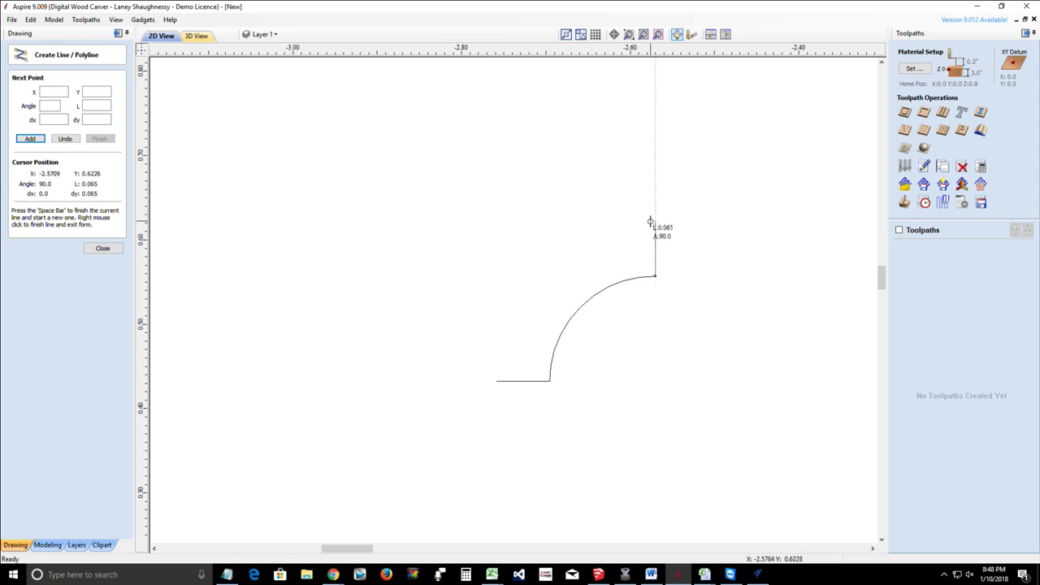
pyautogui.scroll(4, 650, 221)
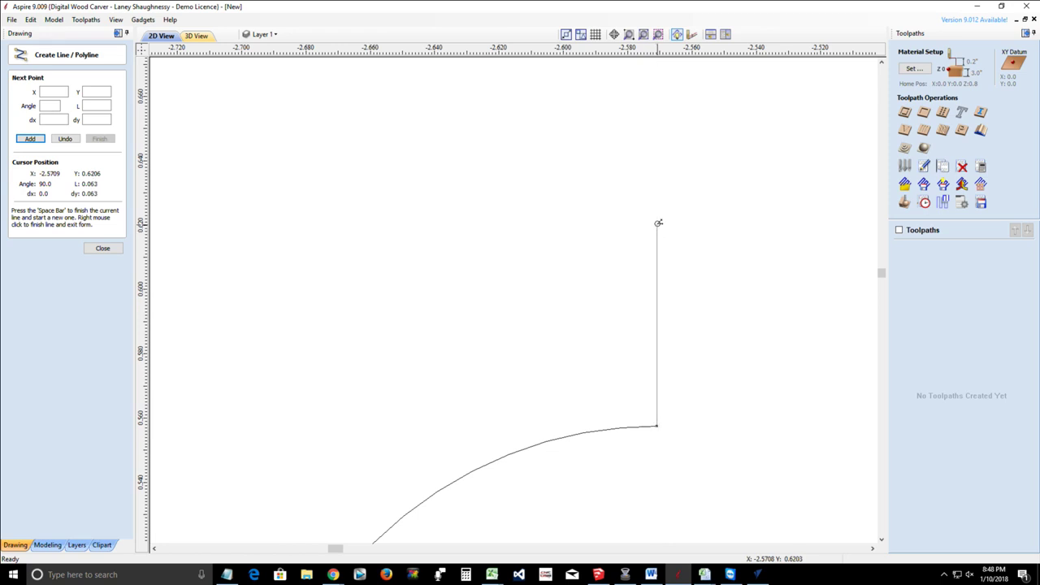
pyautogui.scroll(8, 658, 221)
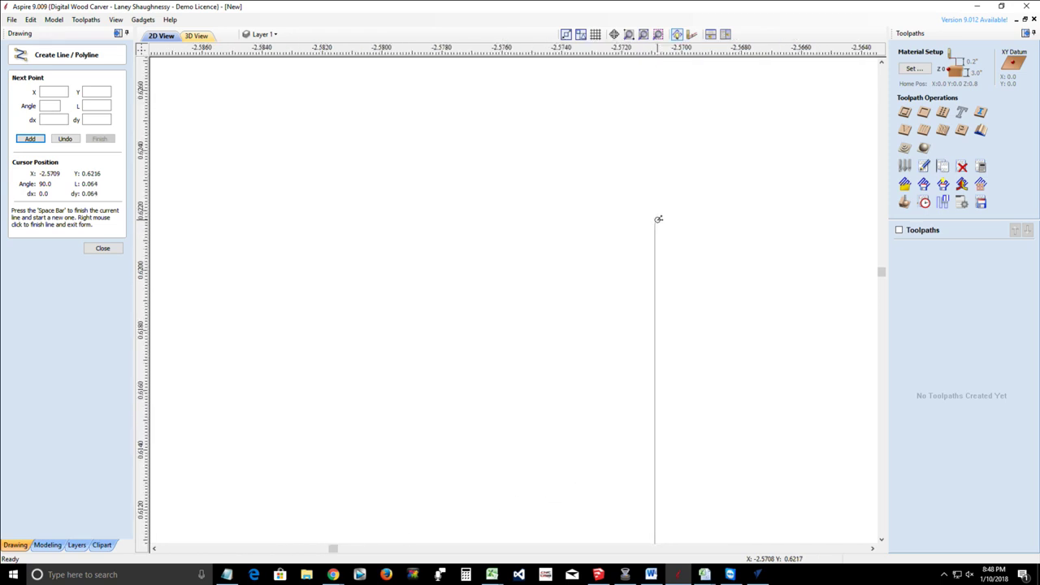
pyautogui.click(658, 263)
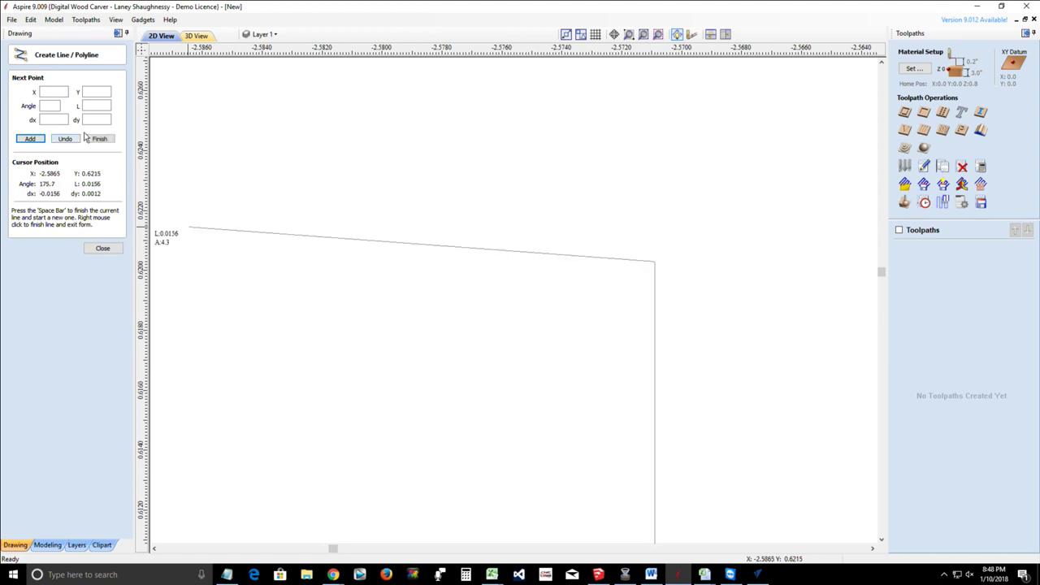
pyautogui.click(65, 139)
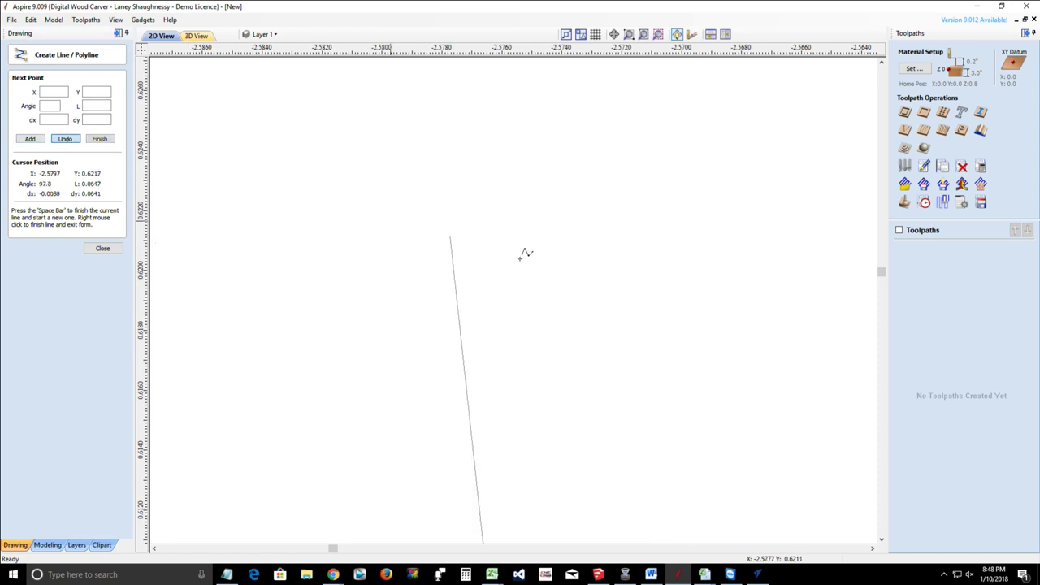
pyautogui.click(655, 267)
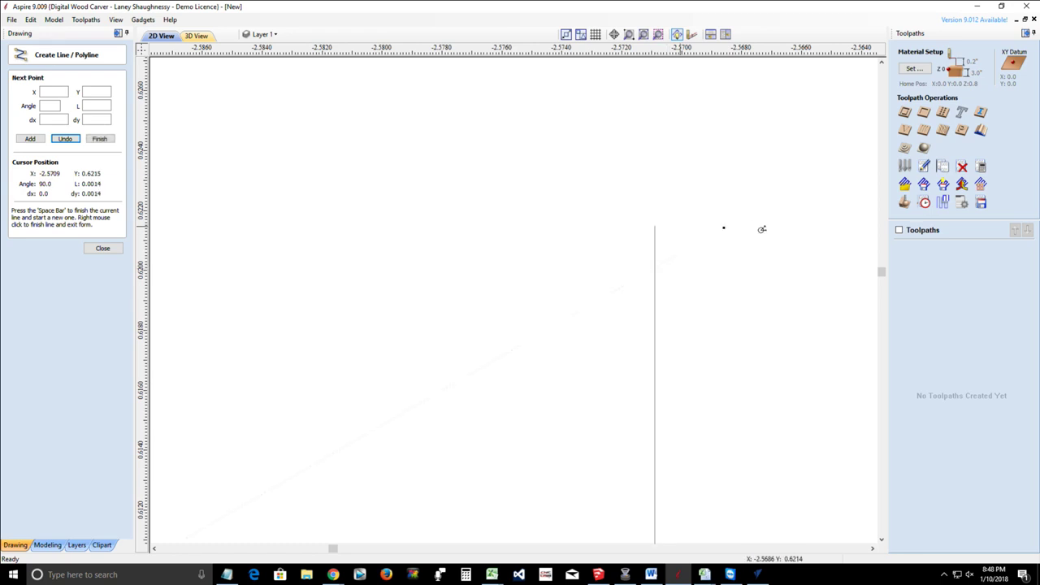
pyautogui.press('space')
pyautogui.scroll(-15, 763, 228)
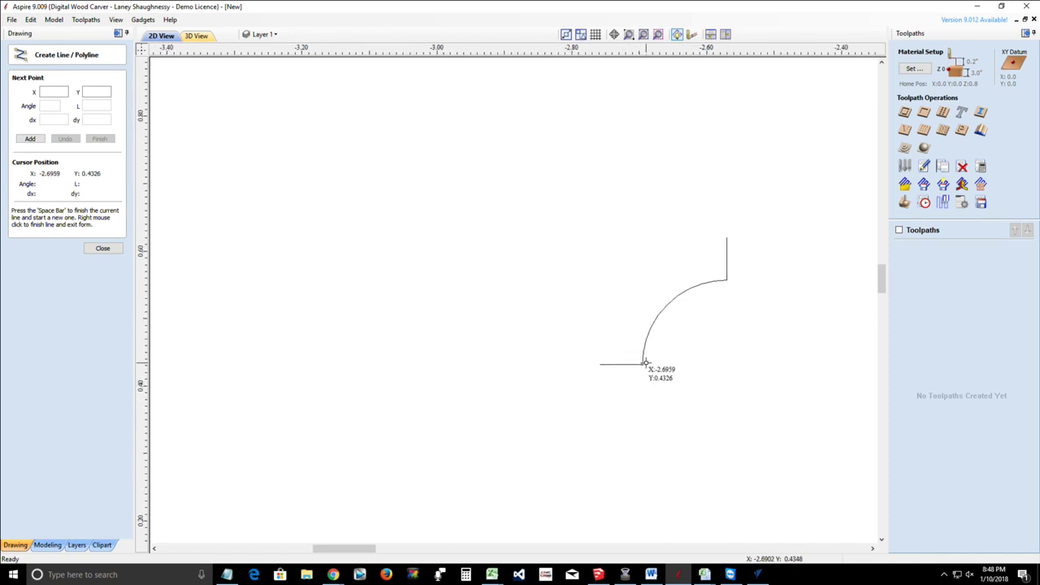
pyautogui.scroll(-1, 642, 363)
pyautogui.scroll(-1, 641, 361)
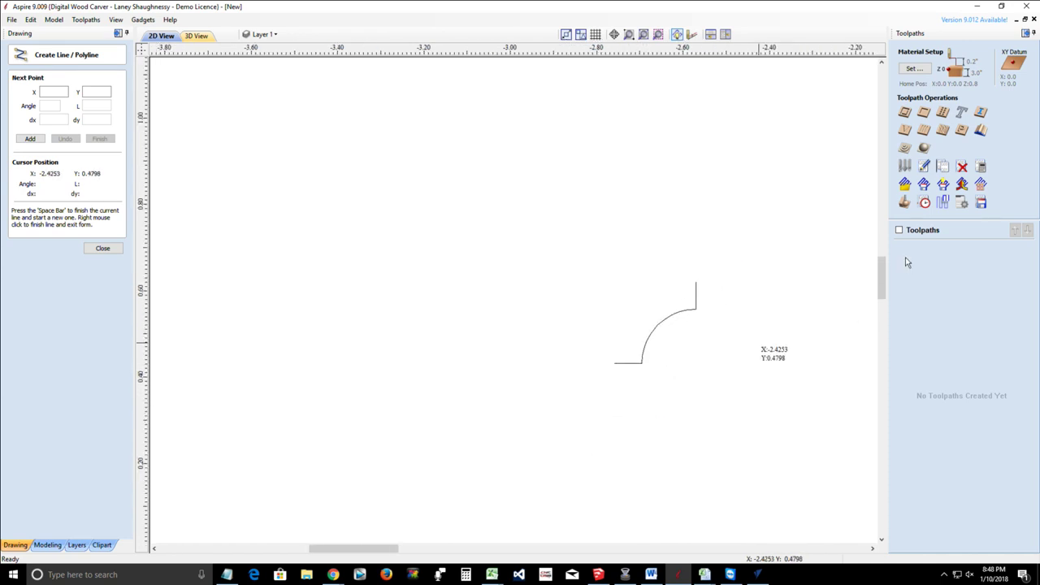
pyautogui.moveTo(886, 274)
pyautogui.mouseDown()
pyautogui.moveTo(887, 305)
pyautogui.moveTo(886, 289)
pyautogui.mouseUp()
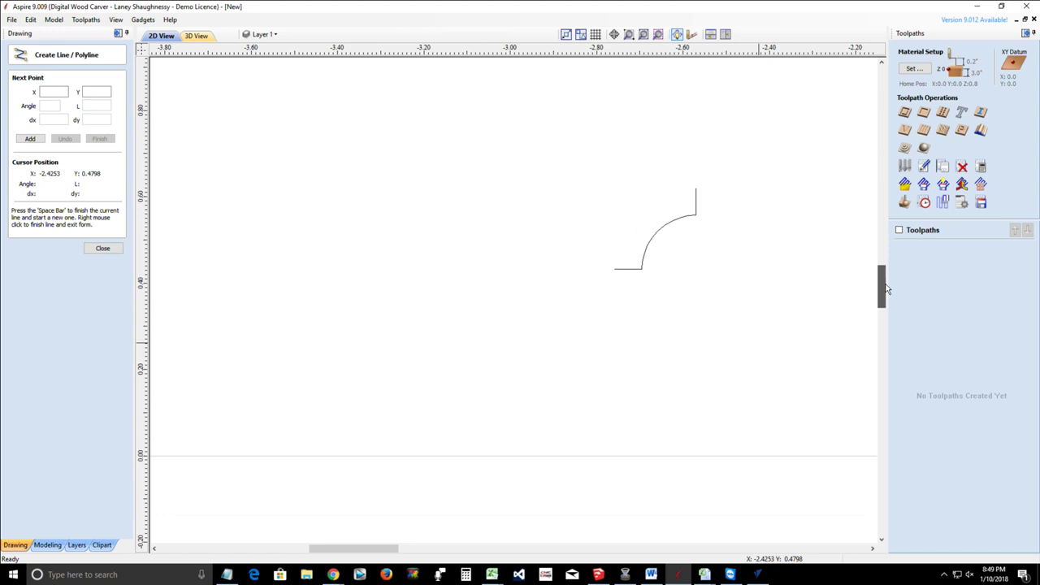
# Step: Draw a 0.1 inch vertical line down from the arc's lower end and close the line tool
pyautogui.click(642, 268)
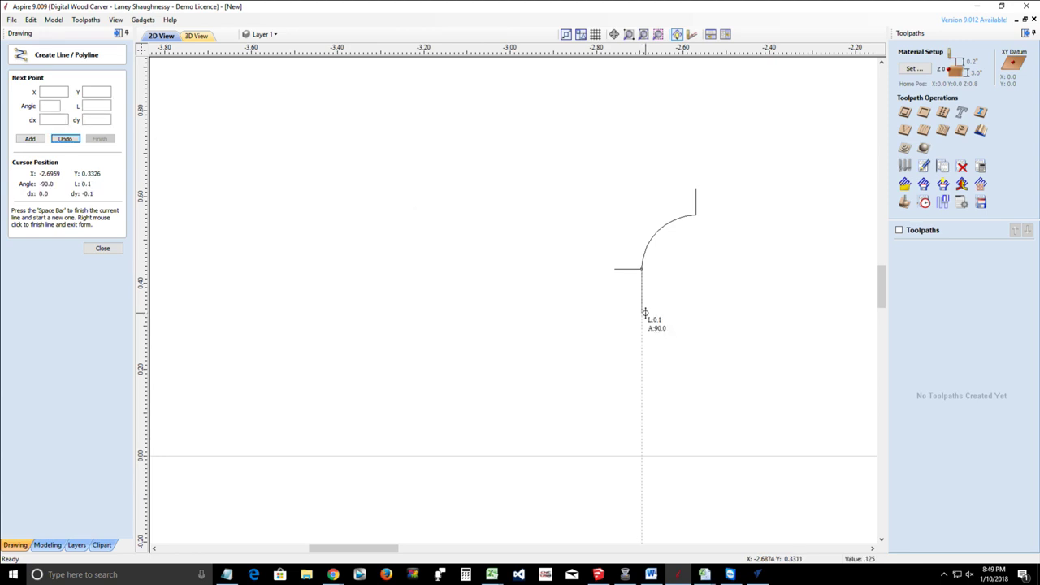
pyautogui.click(642, 323)
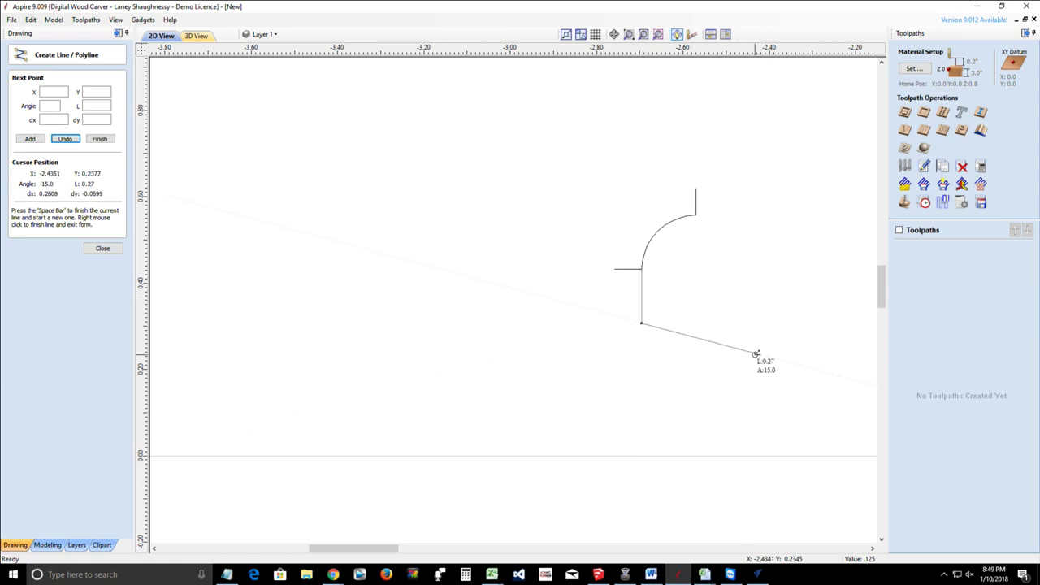
pyautogui.press('space')
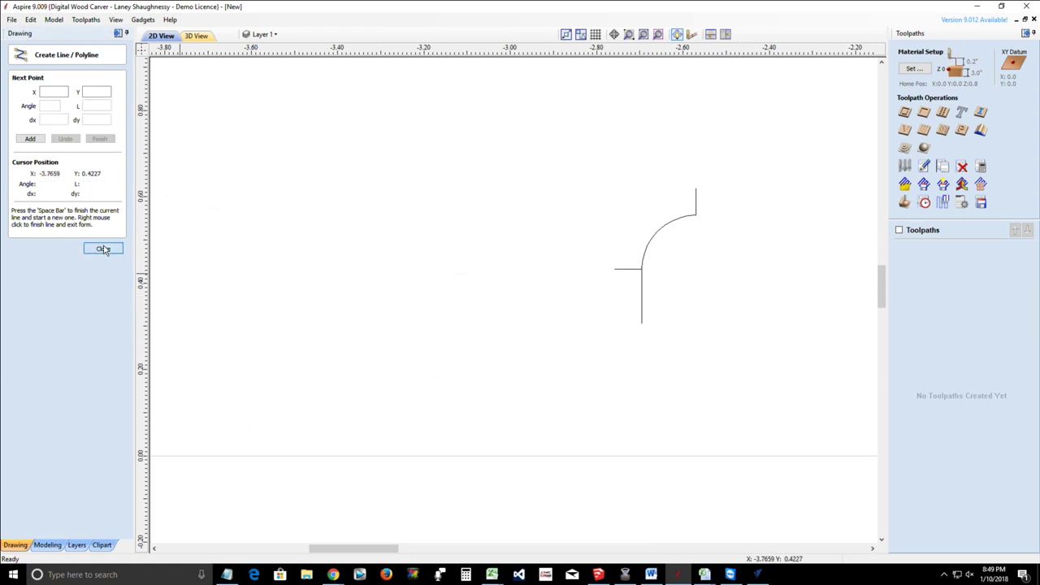
pyautogui.click(104, 248)
# Step: Trim away the short horizontal stub at the corner curve
pyautogui.click(80, 229)
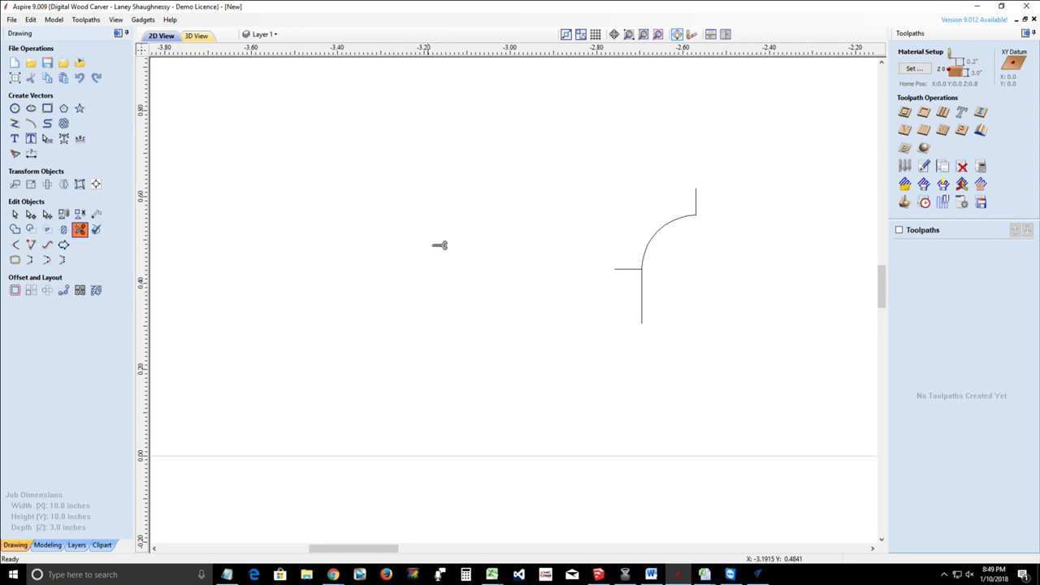
pyautogui.click(627, 268)
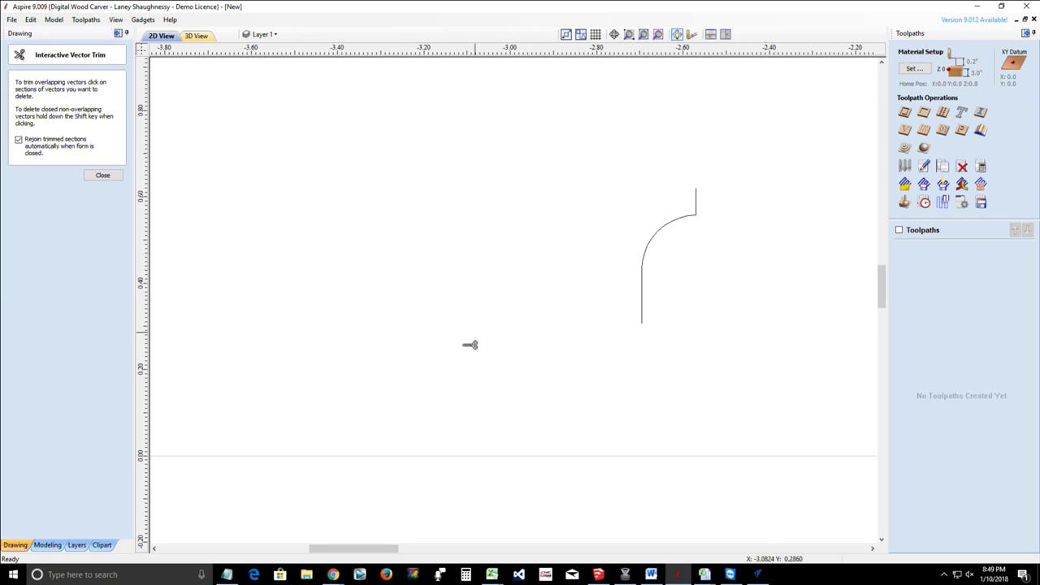
pyautogui.click(101, 177)
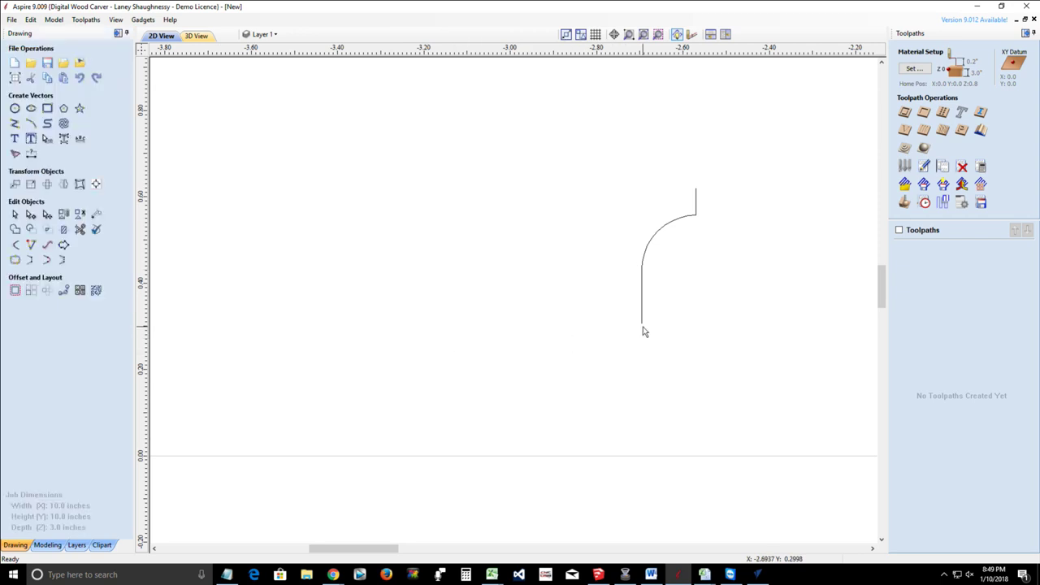
# Step: Finish with the line tool and zoom in on the corner arc
pyautogui.click(14, 123)
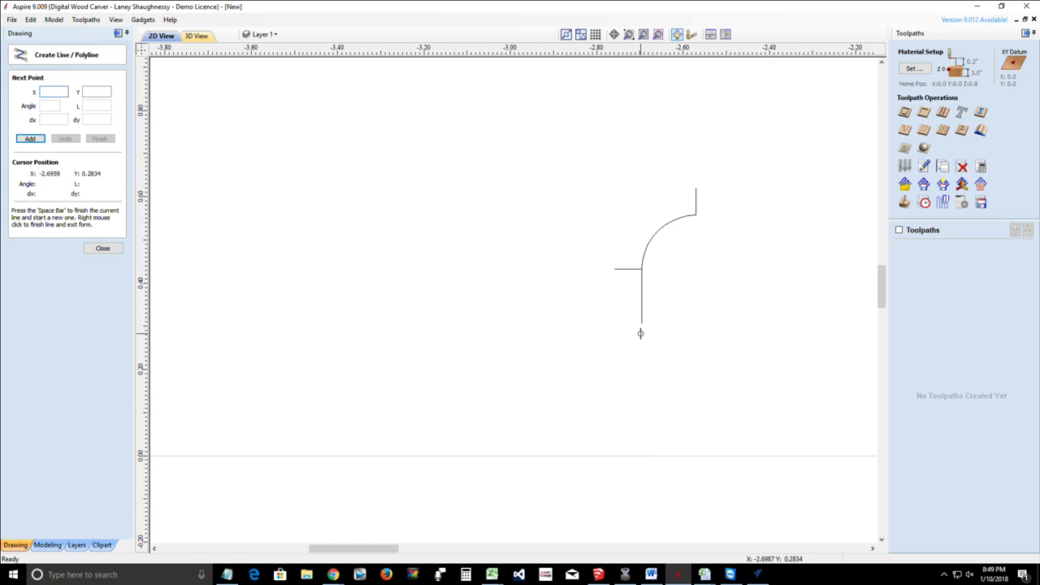
pyautogui.click(102, 248)
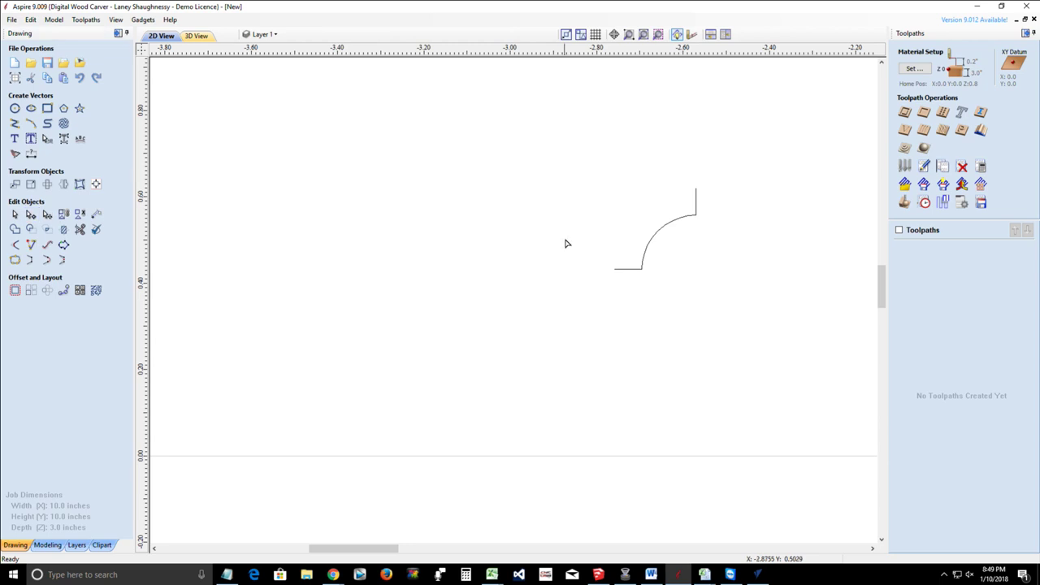
pyautogui.scroll(1, 659, 273)
pyautogui.scroll(1, 659, 273)
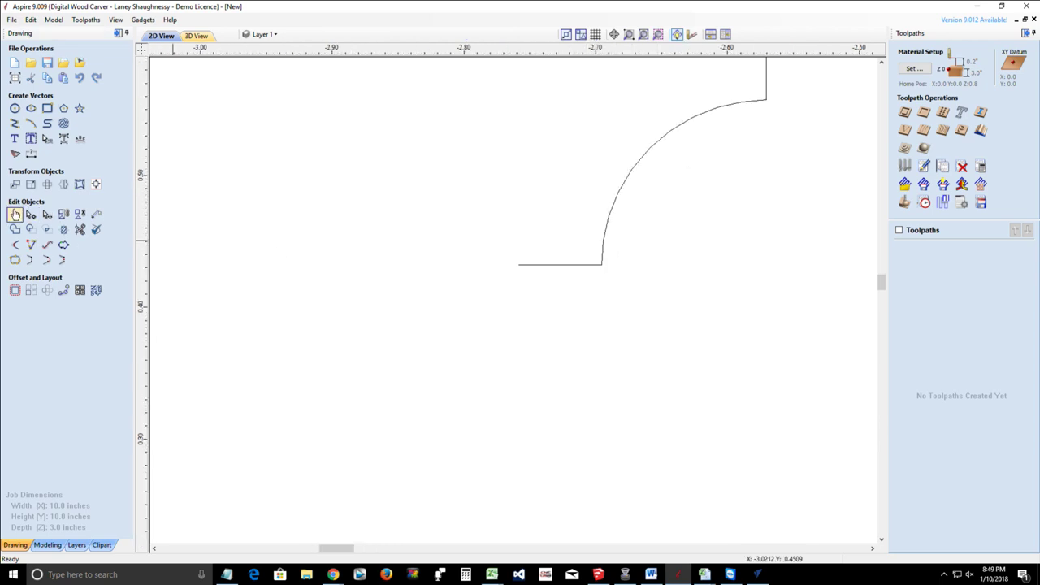
# Step: Cut the arc-and-line vector at the node below the arc
pyautogui.click(14, 214)
pyautogui.click(578, 269)
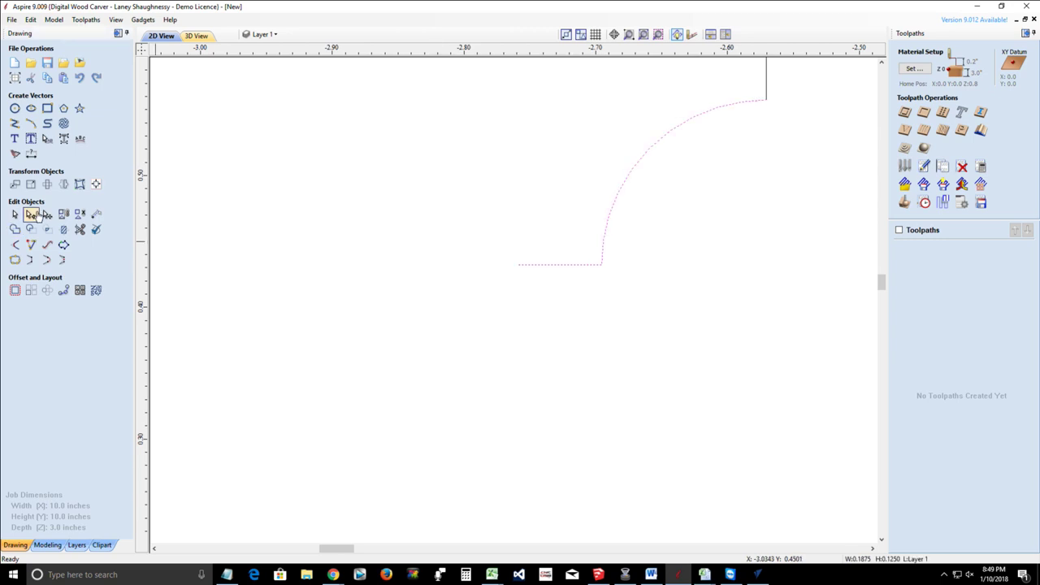
pyautogui.click(31, 213)
pyautogui.rightClick(601, 265)
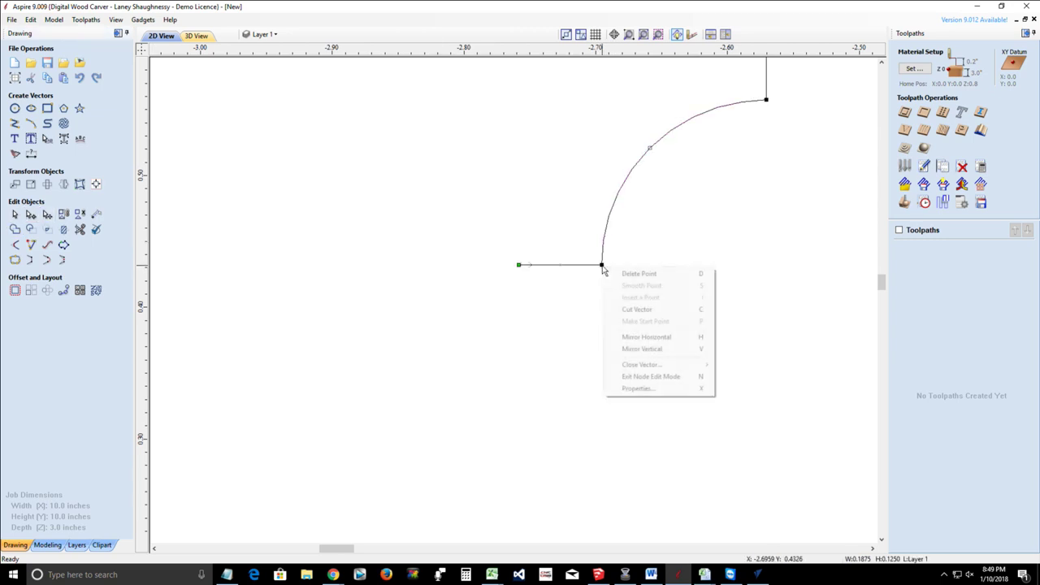
pyautogui.click(627, 309)
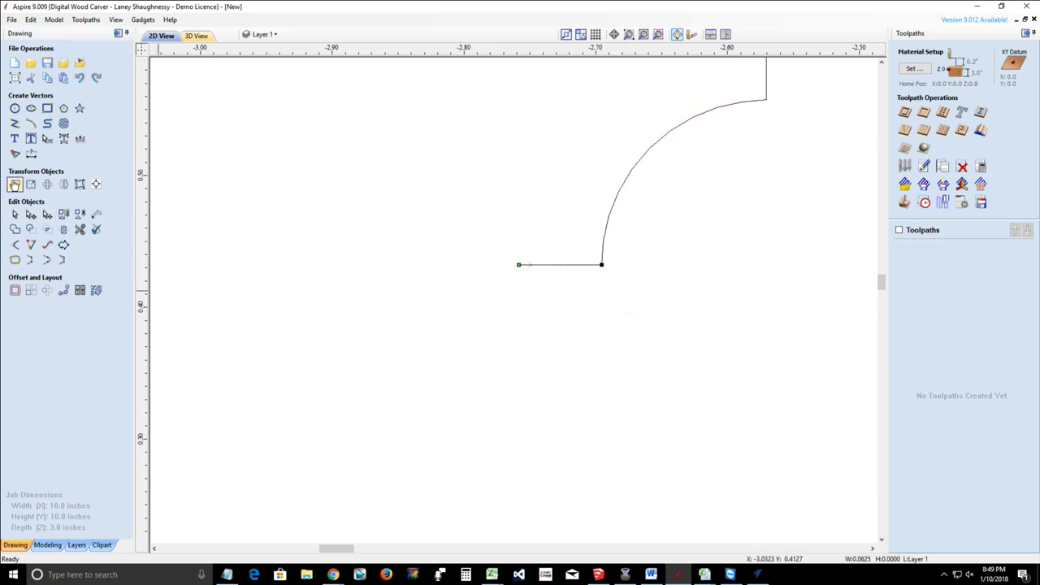
# Step: Move the short horizontal line down by a relative 0.125 inch in Y
pyautogui.click(15, 184)
pyautogui.click(551, 265)
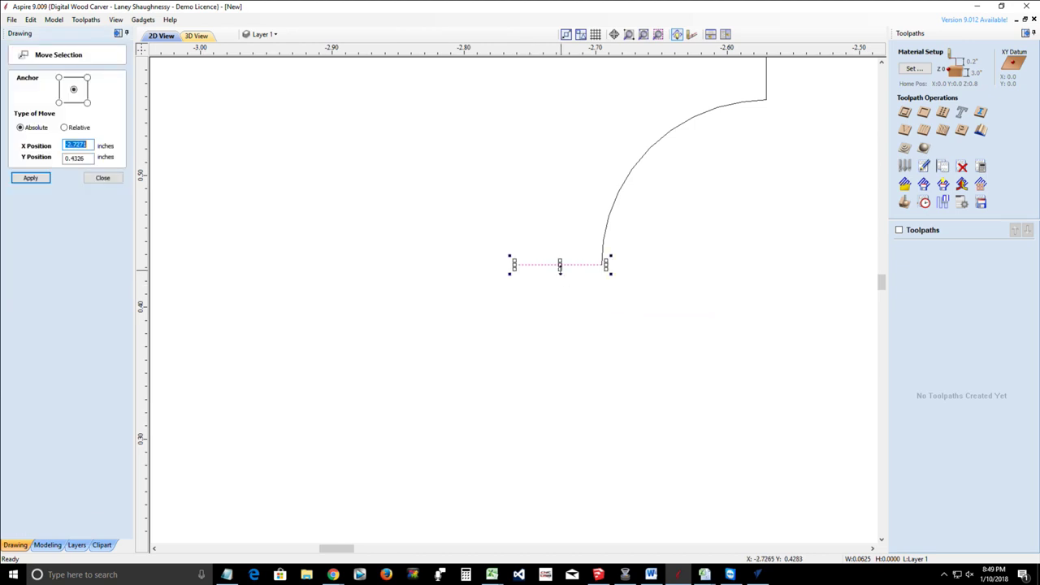
pyautogui.click(64, 127)
pyautogui.doubleClick(86, 160)
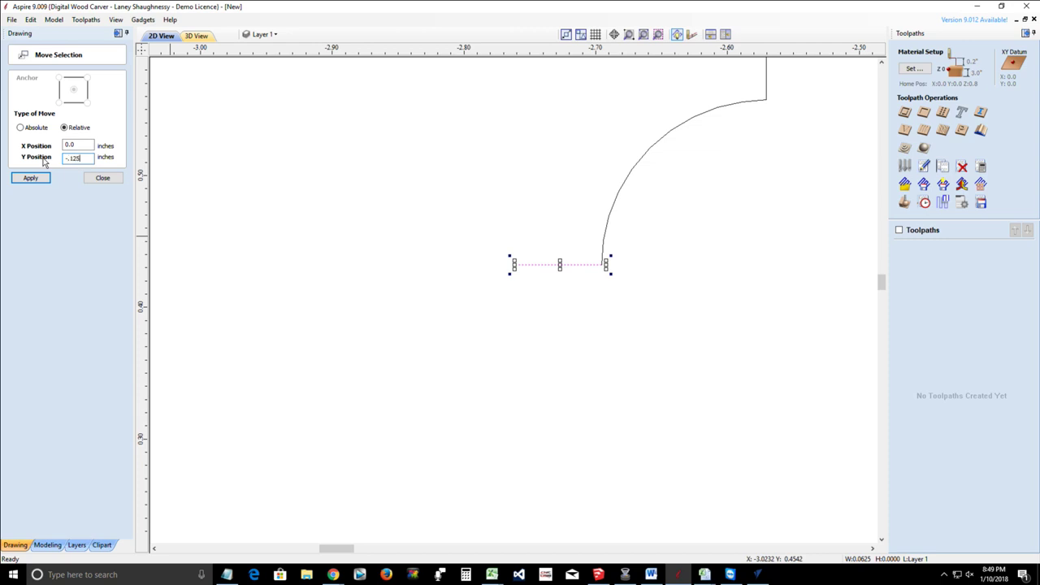
pyautogui.click(38, 178)
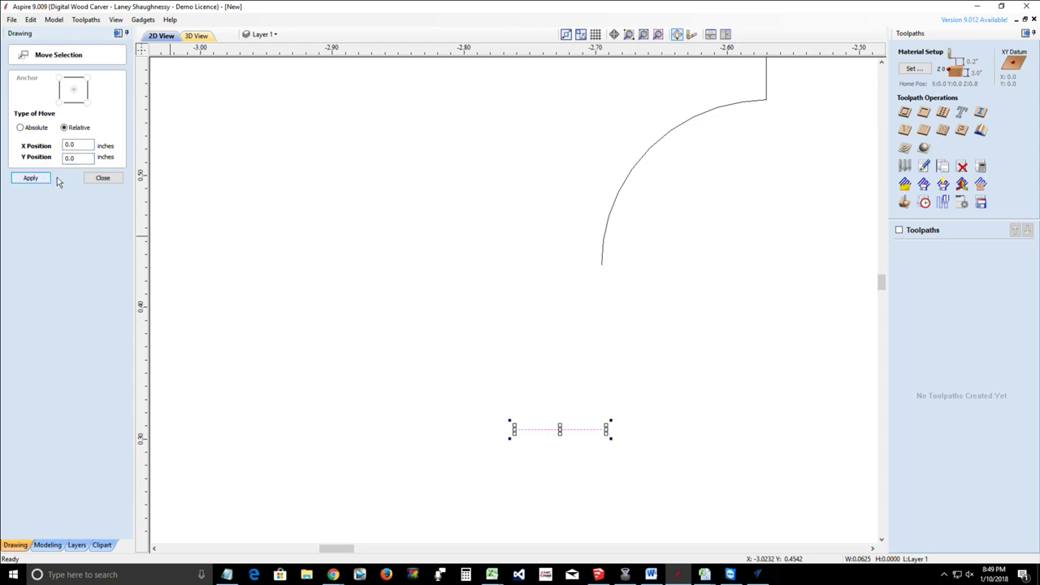
pyautogui.click(94, 180)
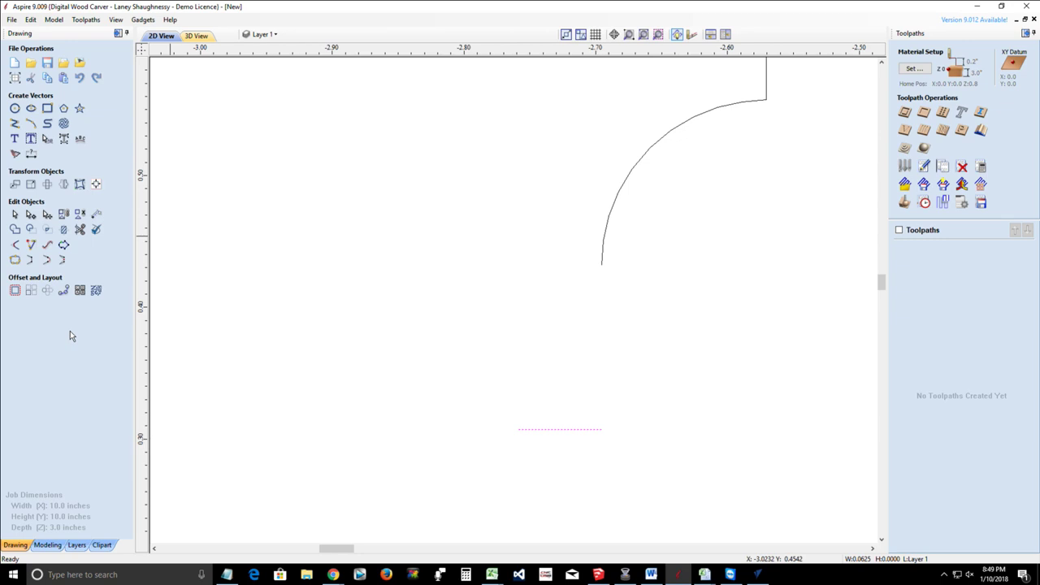
# Step: Connect the arc's end to the lowered horizontal line
pyautogui.keyDown('shift'); pyautogui.click(602, 262); pyautogui.keyUp('shift')
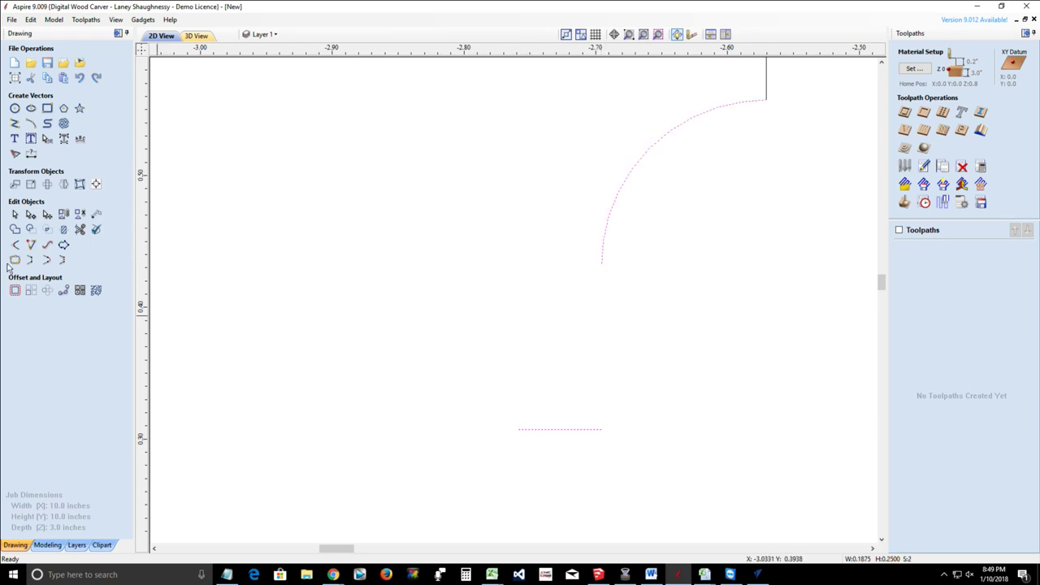
pyautogui.click(30, 260)
pyautogui.scroll(-2, 457, 338)
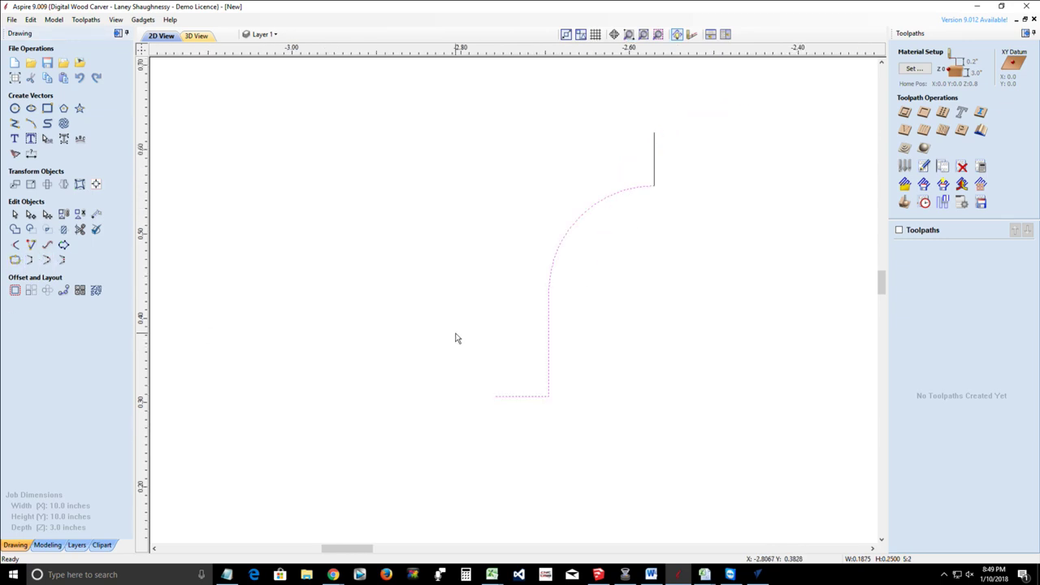
# Step: Join the vertical line, corner arc and horizontal line into one open vector
pyautogui.keyDown('shift'); pyautogui.click(655, 173); pyautogui.keyUp('shift')
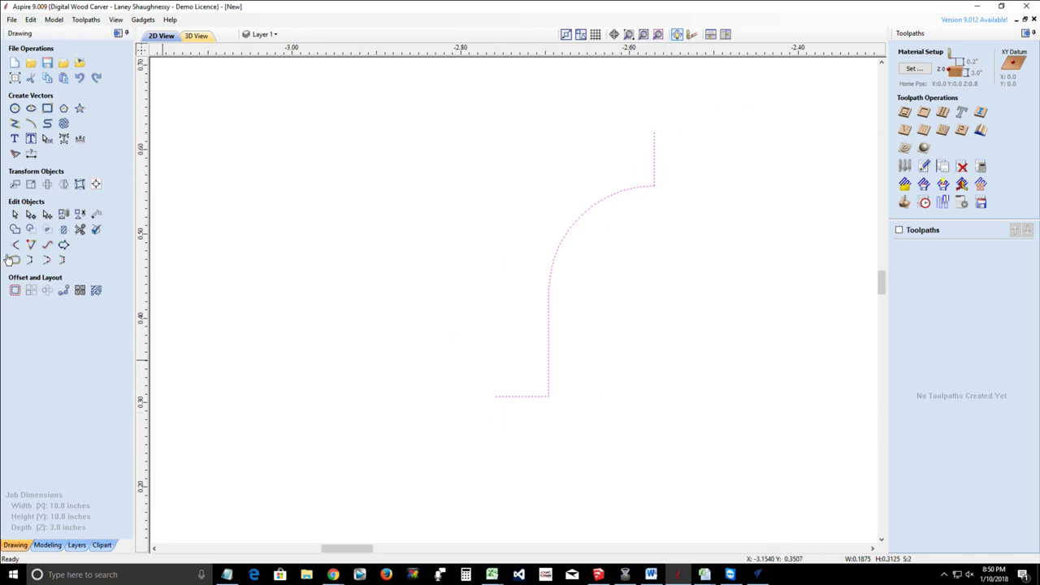
pyautogui.click(15, 260)
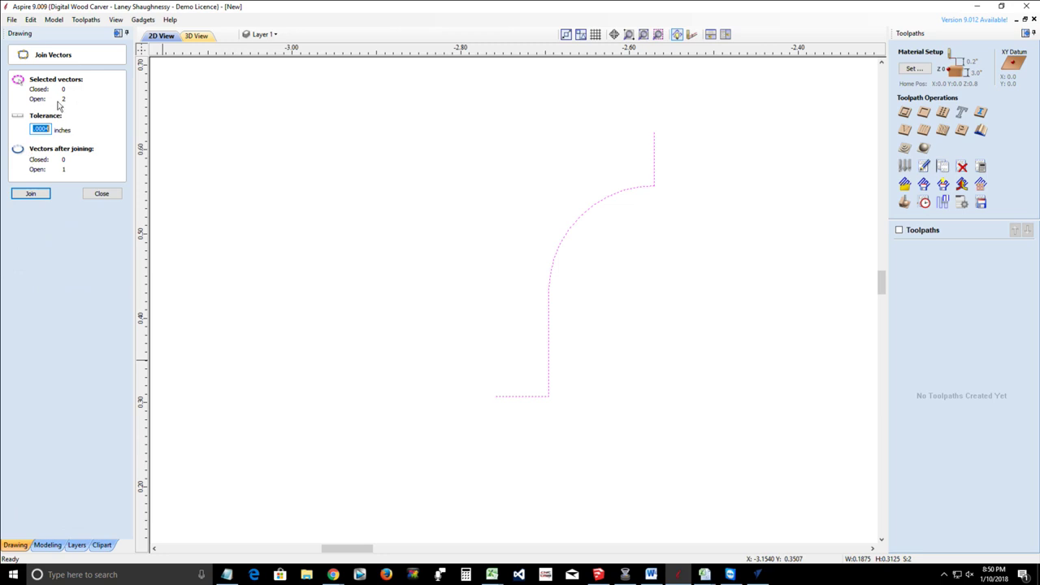
pyautogui.click(30, 194)
pyautogui.scroll(-5, 406, 403)
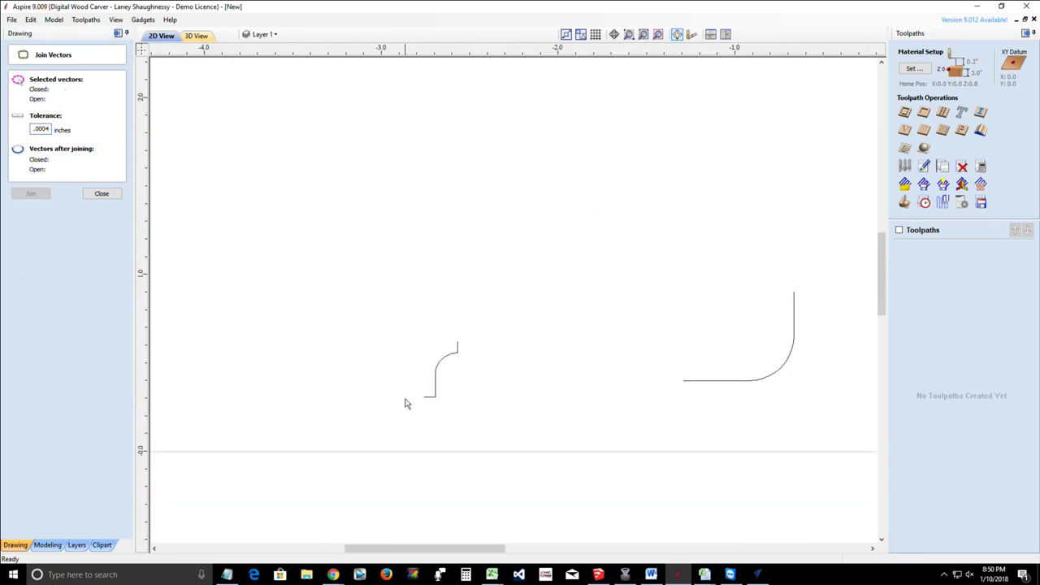
pyautogui.scroll(5, 421, 443)
pyautogui.scroll(-3, 422, 433)
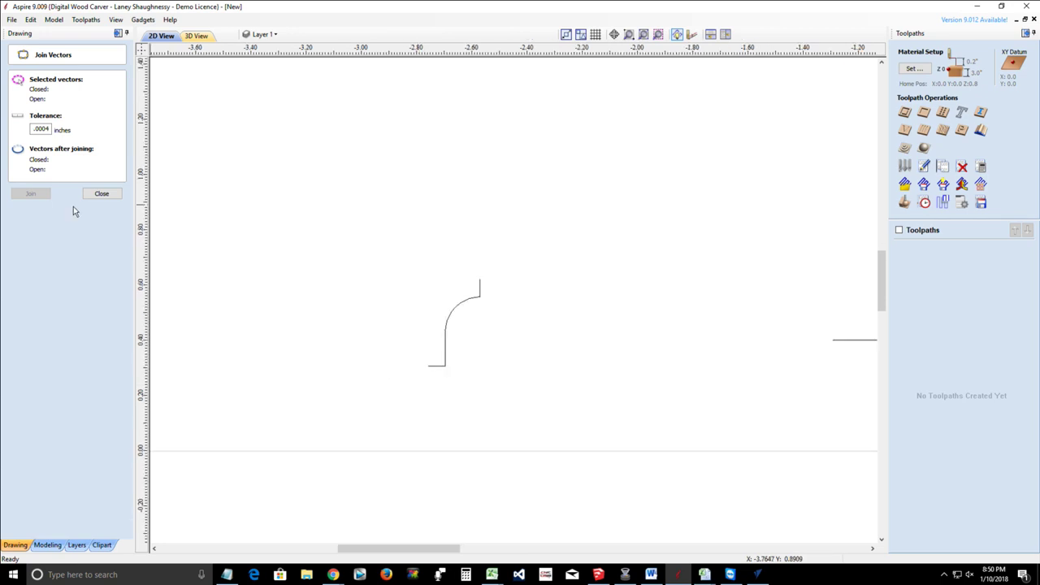
pyautogui.press('Escape')
pyautogui.click(470, 299)
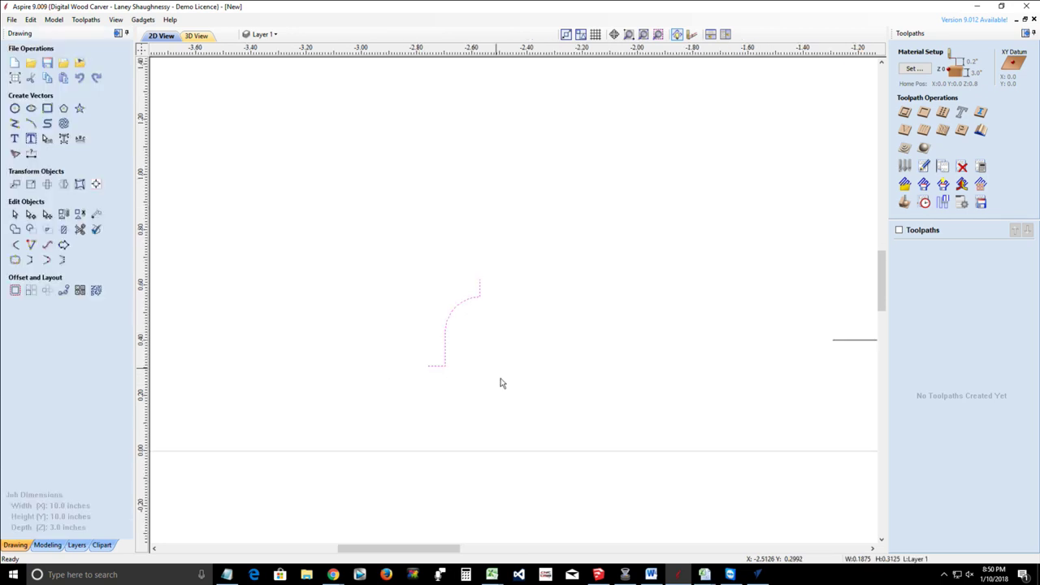
pyautogui.scroll(-2, 524, 397)
pyautogui.scroll(4, 490, 395)
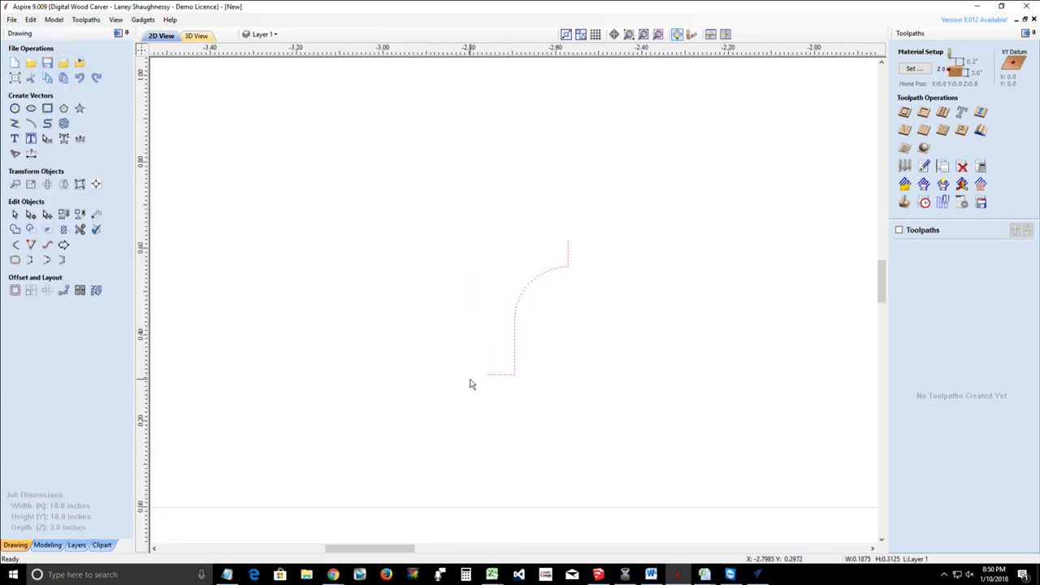
pyautogui.scroll(2, 521, 299)
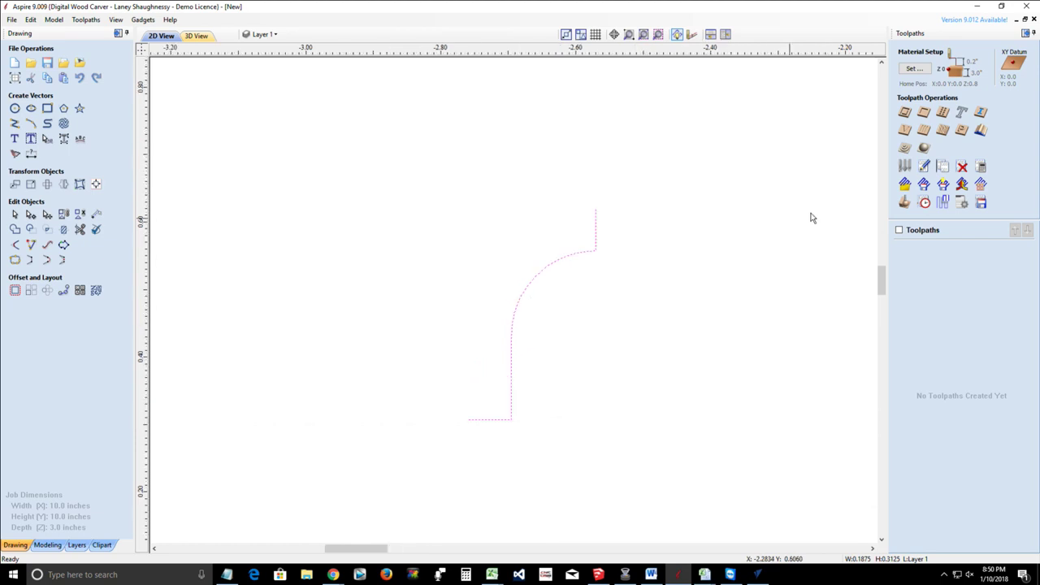
# Step: Create a new Form Tool entry in the Tool Database
pyautogui.click(905, 166)
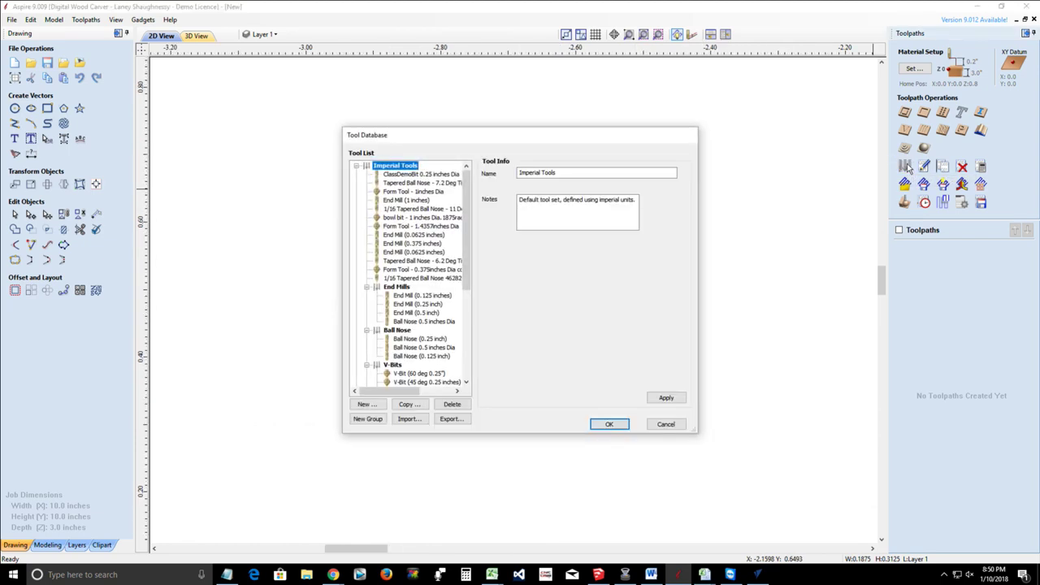
pyautogui.click(367, 404)
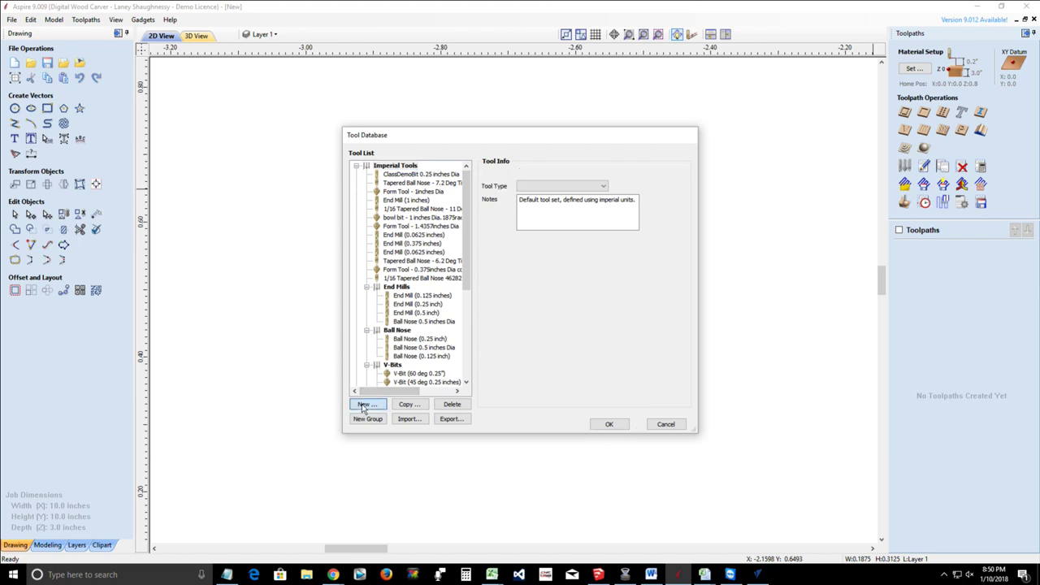
pyautogui.click(603, 188)
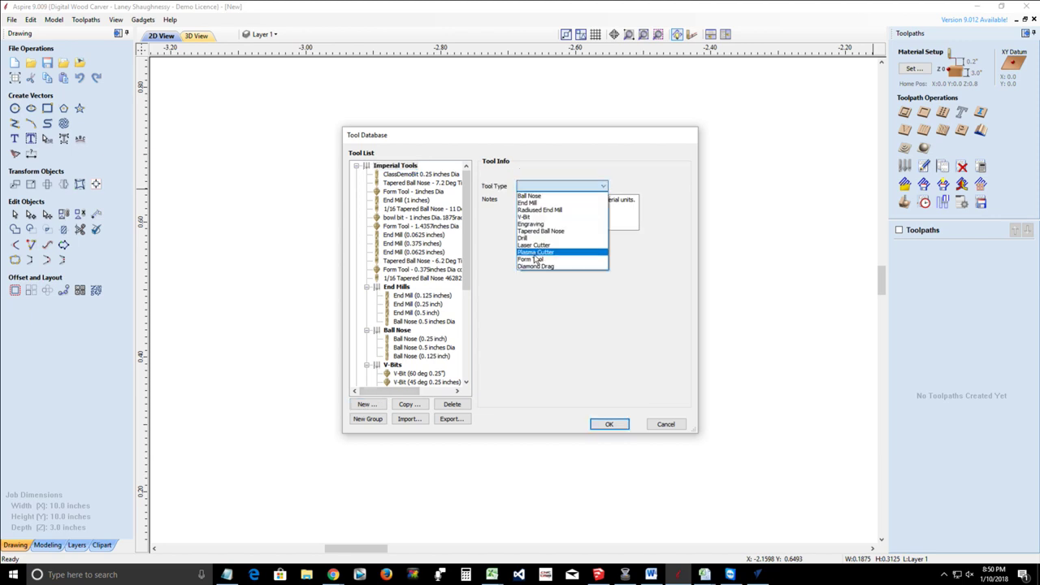
pyautogui.click(569, 261)
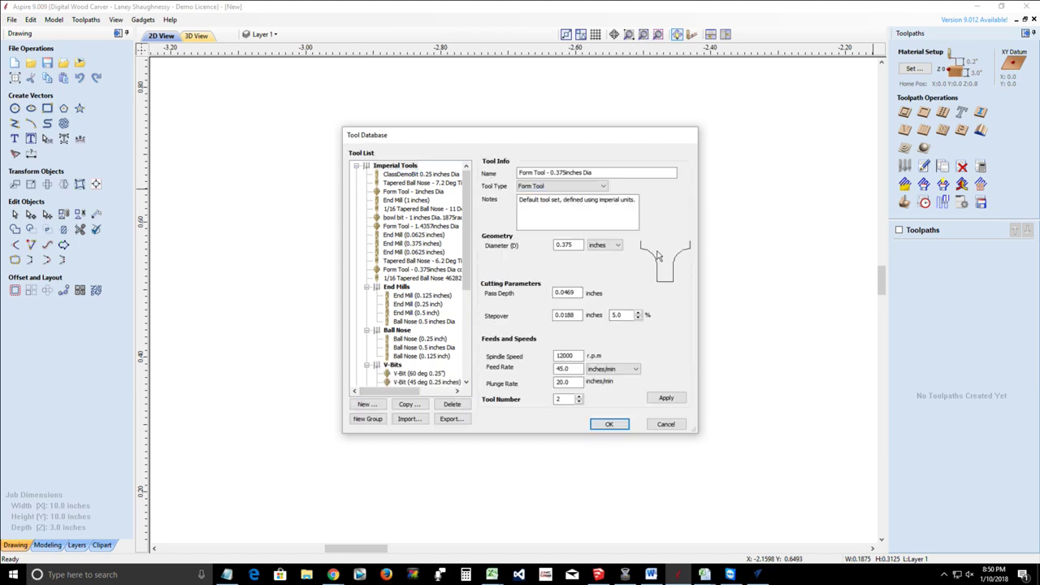
# Step: Set the 0.375 inch Form Tool's stepover to 0.125 and pass depth to 0.25
pyautogui.doubleClick(569, 245)
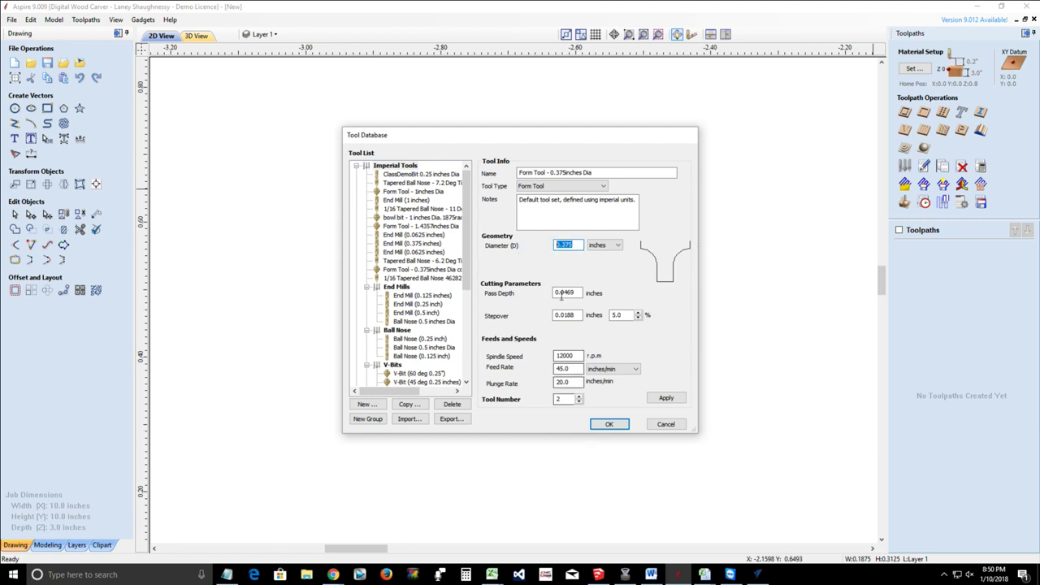
pyautogui.press('Tab')
pyautogui.press('Tab')
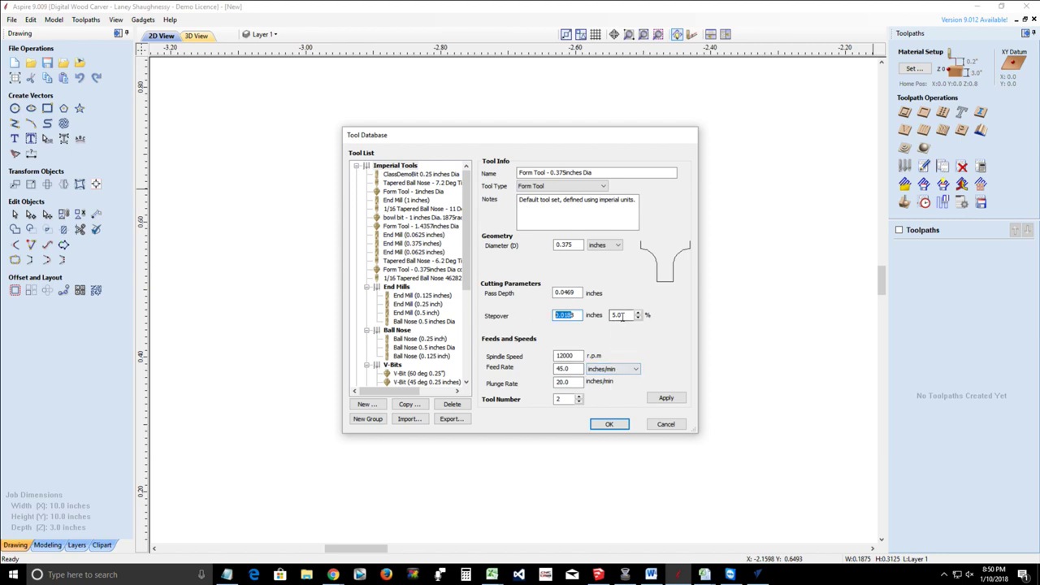
pyautogui.press('Tab')
pyautogui.click(575, 316)
pyautogui.moveTo(575, 315); pyautogui.dragTo(514, 315)
pyautogui.write('.125')
pyautogui.moveTo(581, 292); pyautogui.dragTo(498, 293)
pyautogui.write('.')
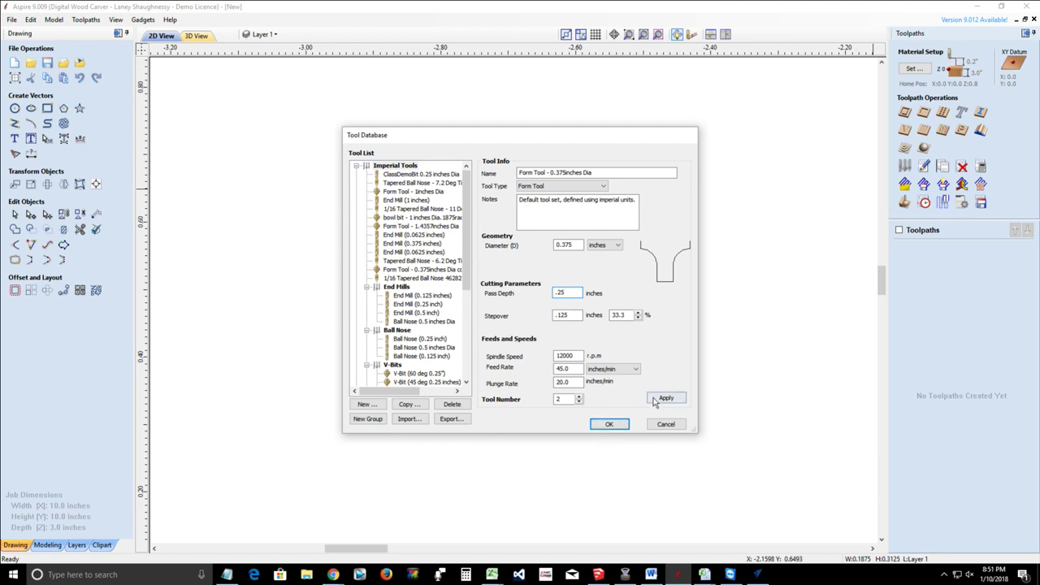
# Step: Set the 0.375-inch form tool's feed rate to 55 inches/min and apply it
pyautogui.doubleClick(568, 369)
pyautogui.write('55')
pyautogui.press('Tab')
pyautogui.click(666, 397)
# Step: Rename the form tool to ClassROundover and apply the change
pyautogui.moveTo(546, 172); pyautogui.dragTo(496, 174)
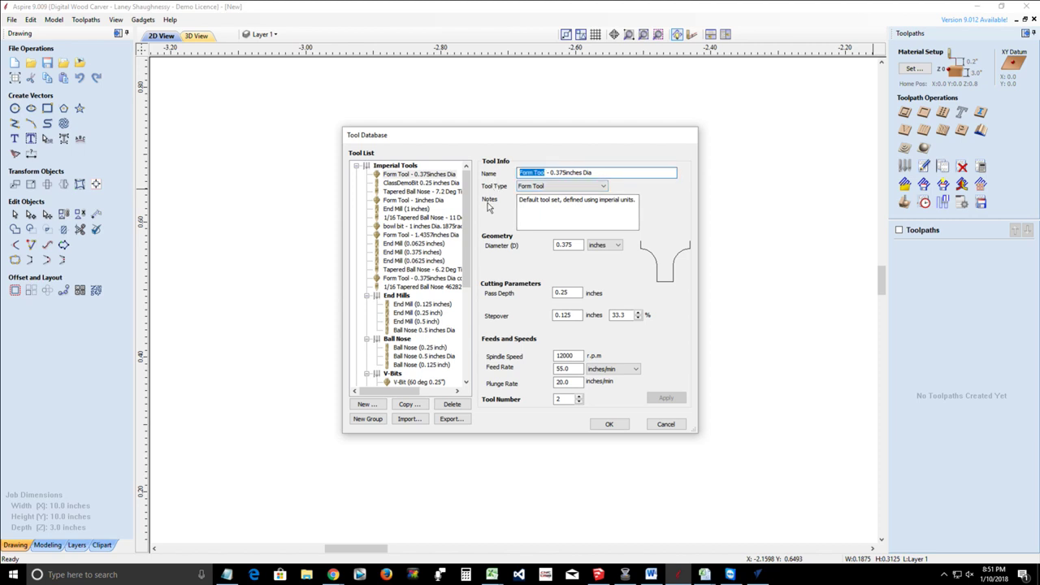
pyautogui.write('ClassROu')
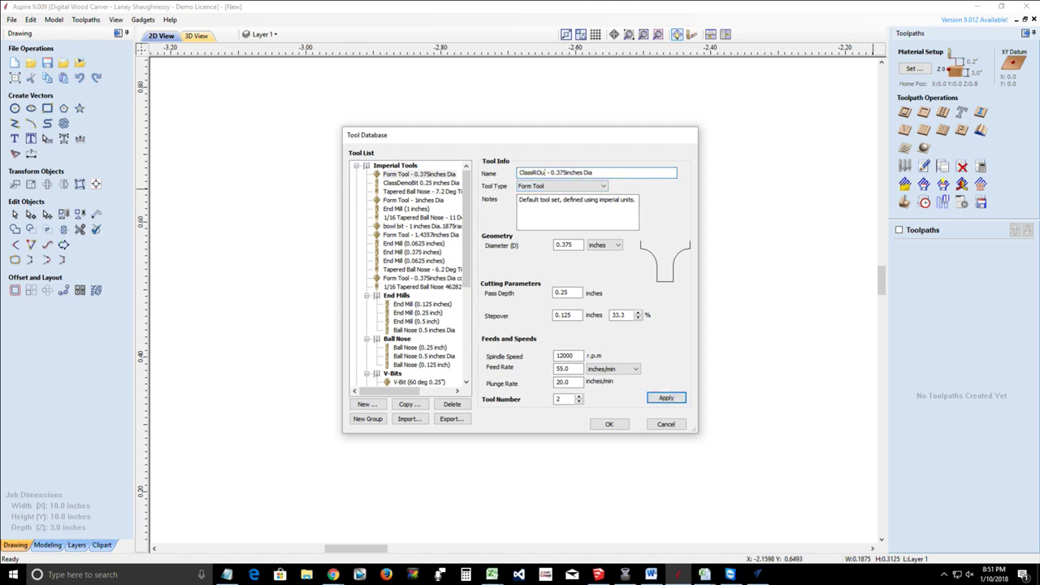
pyautogui.write('ndover')
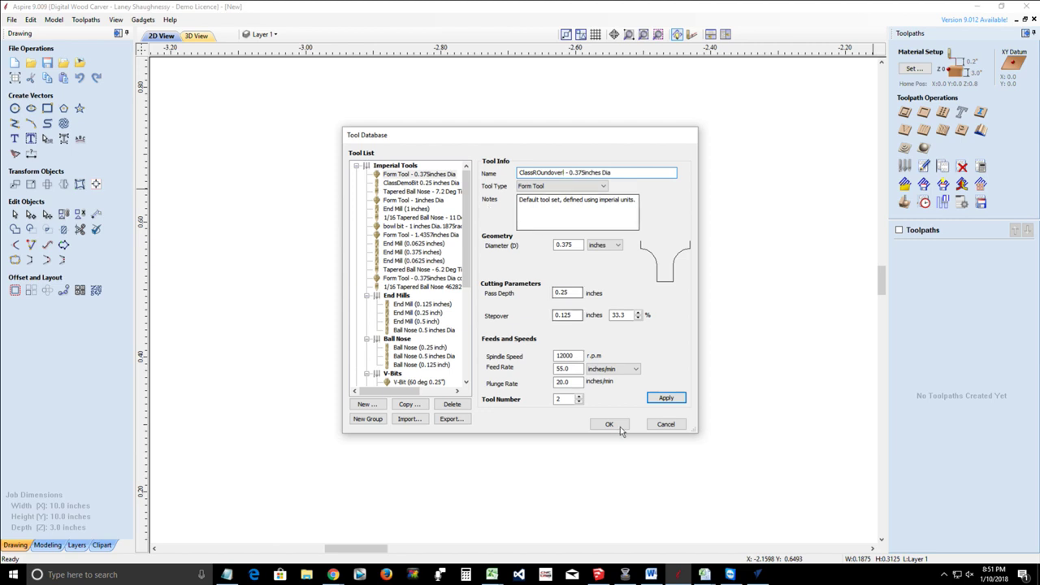
pyautogui.click(663, 397)
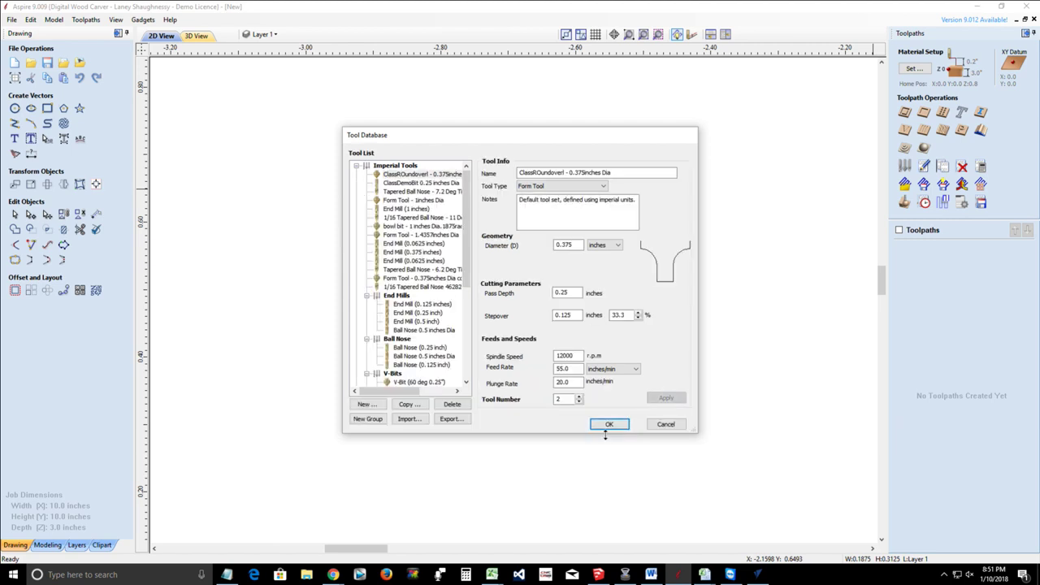
# Step: Close the tool database and select the rounded corner curve
pyautogui.click(609, 425)
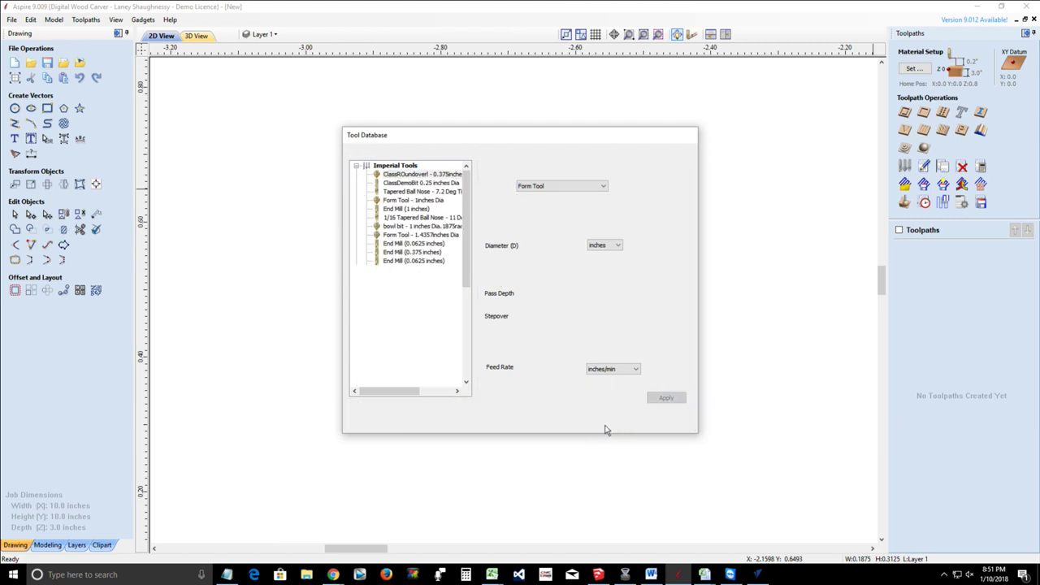
pyautogui.scroll(-3, 547, 379)
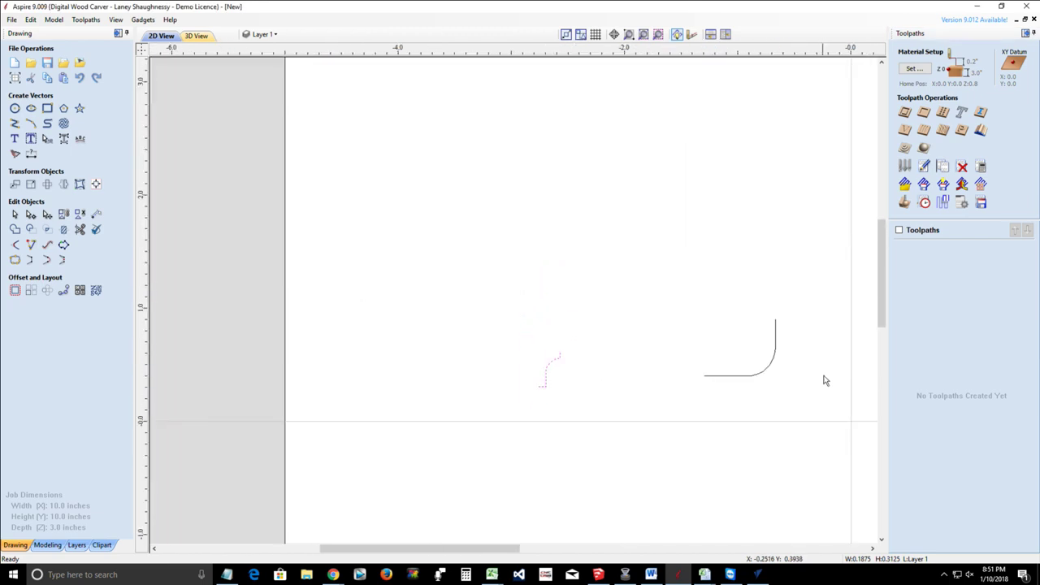
pyautogui.scroll(4, 824, 379)
pyautogui.click(729, 368)
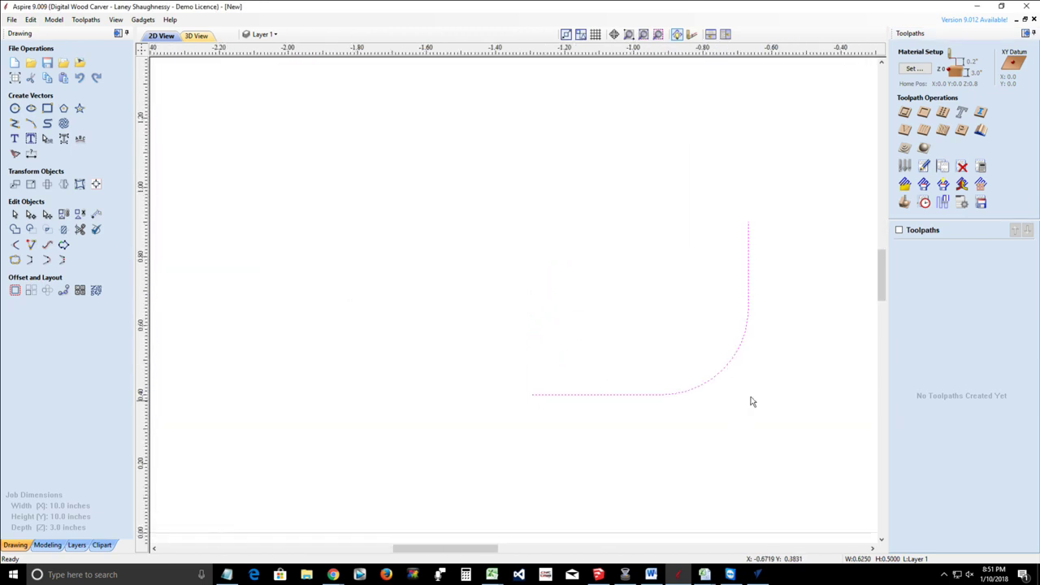
# Step: Start a new tool entry in the Tool Database with Form Tool as its type
pyautogui.click(900, 168)
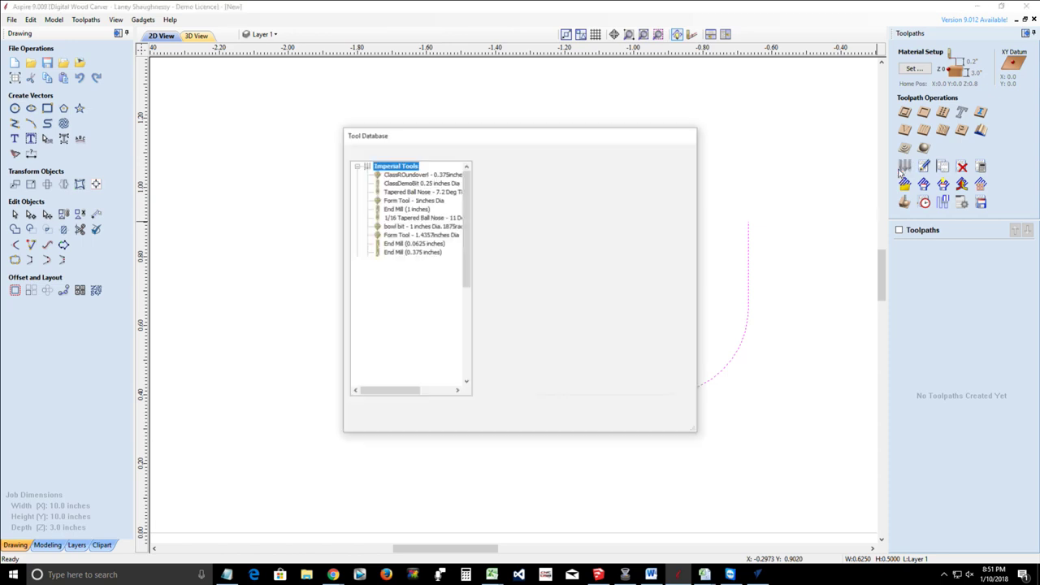
pyautogui.click(367, 404)
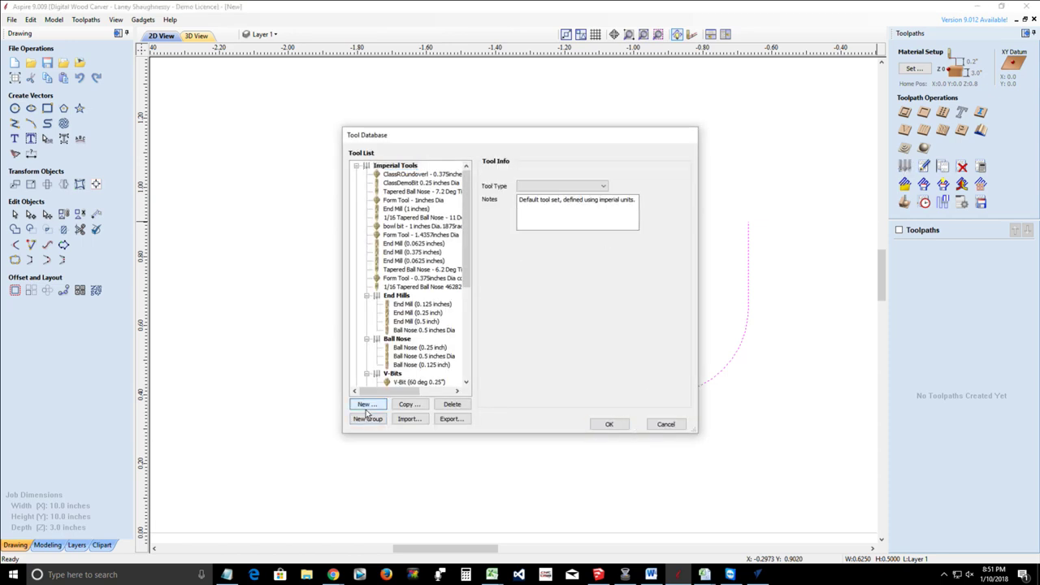
pyautogui.click(603, 187)
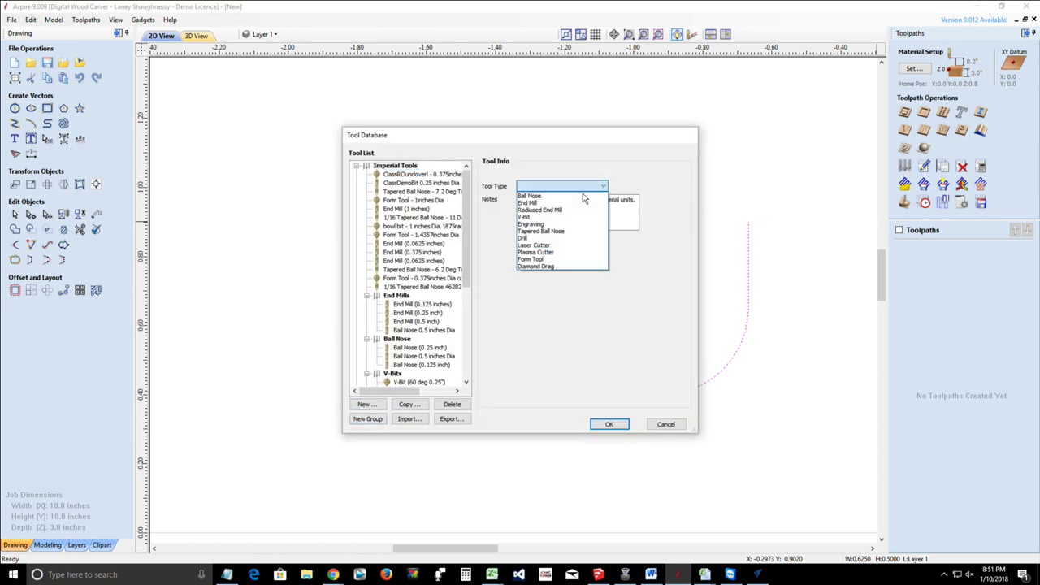
pyautogui.click(551, 263)
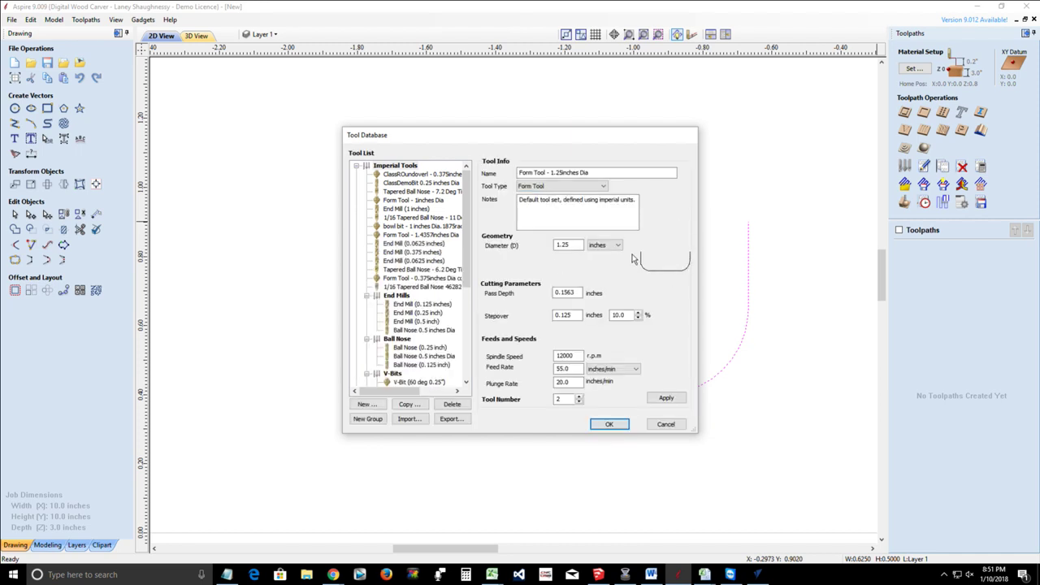
# Step: Edit the new tool's values: stepover 33%, feed rate 50, spindle speed around 18000
pyautogui.doubleClick(564, 246)
pyautogui.click(573, 295)
pyautogui.doubleClick(572, 292)
pyautogui.doubleClick(619, 316)
pyautogui.write('33.3')
pyautogui.doubleClick(576, 367)
pyautogui.write('50')
pyautogui.doubleClick(580, 356)
pyautogui.write('18000')
pyautogui.moveTo(577, 356); pyautogui.dragTo(540, 357)
pyautogui.write('1')
pyautogui.doubleClick(578, 355)
# Step: Discard the new tool settings and quit Aspire without saving the drawing
pyautogui.click(665, 424)
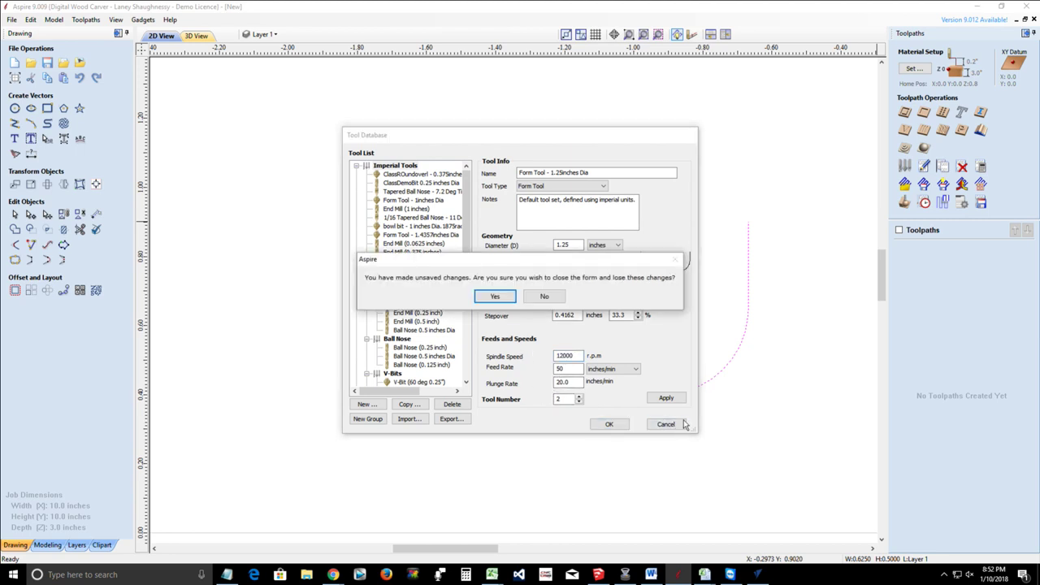
pyautogui.click(535, 301)
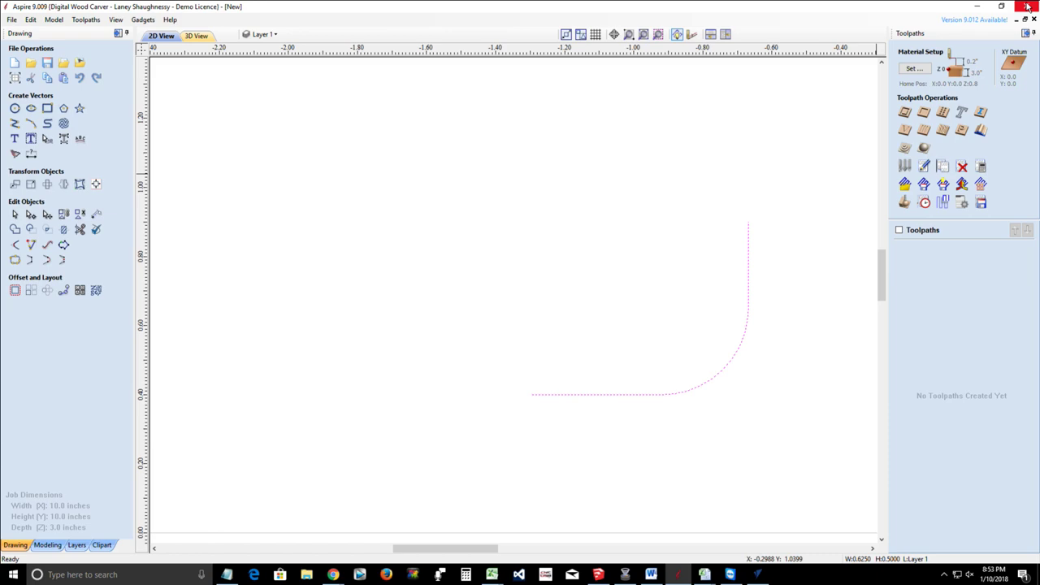
pyautogui.click(1027, 7)
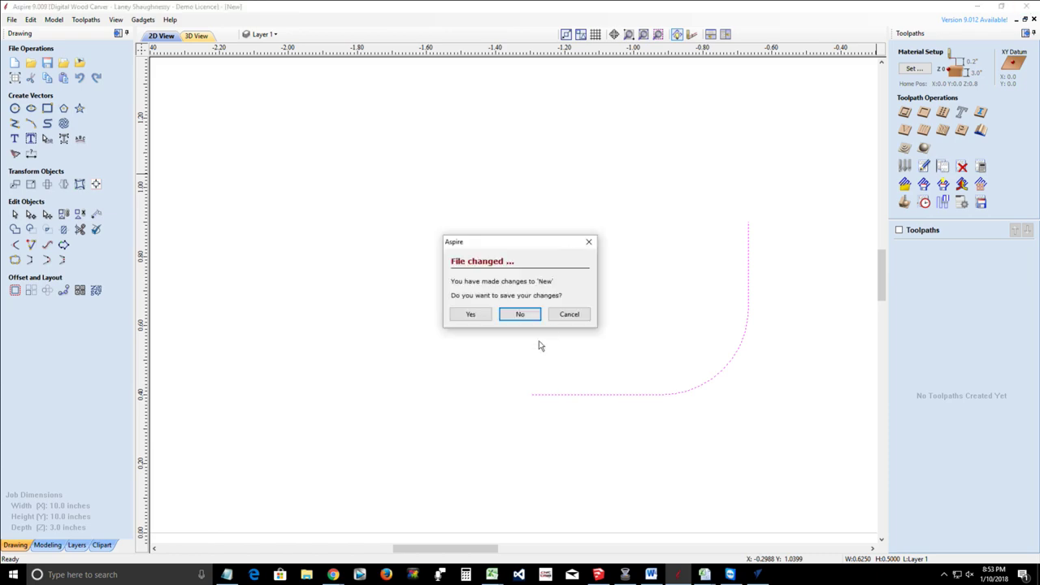
pyautogui.click(529, 318)
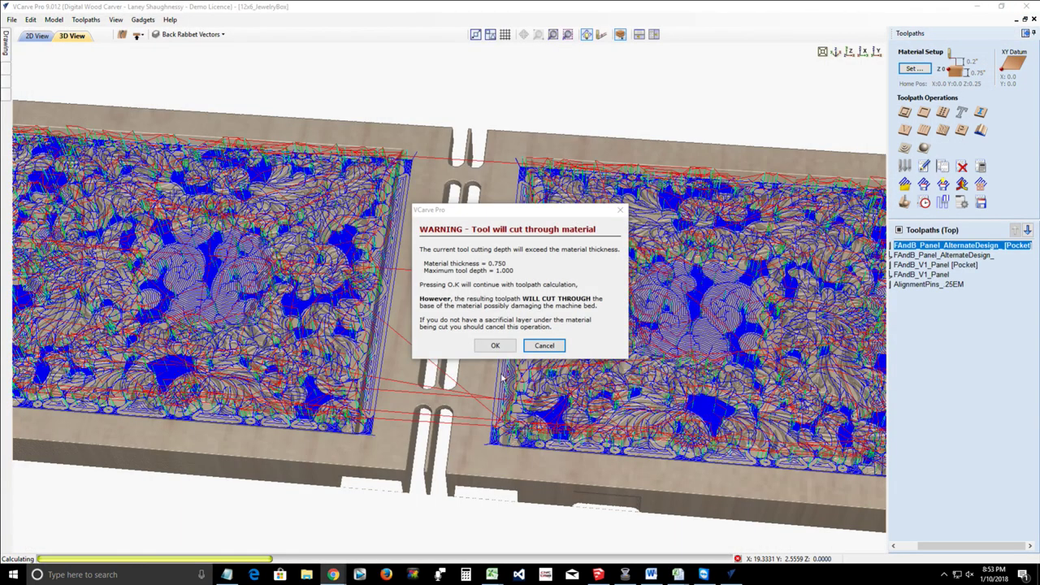
# Step: Clear the cut-through, AlignmentPins_.25EM and recalculation messages, then bring up Preview Toolpaths
pyautogui.click(493, 346)
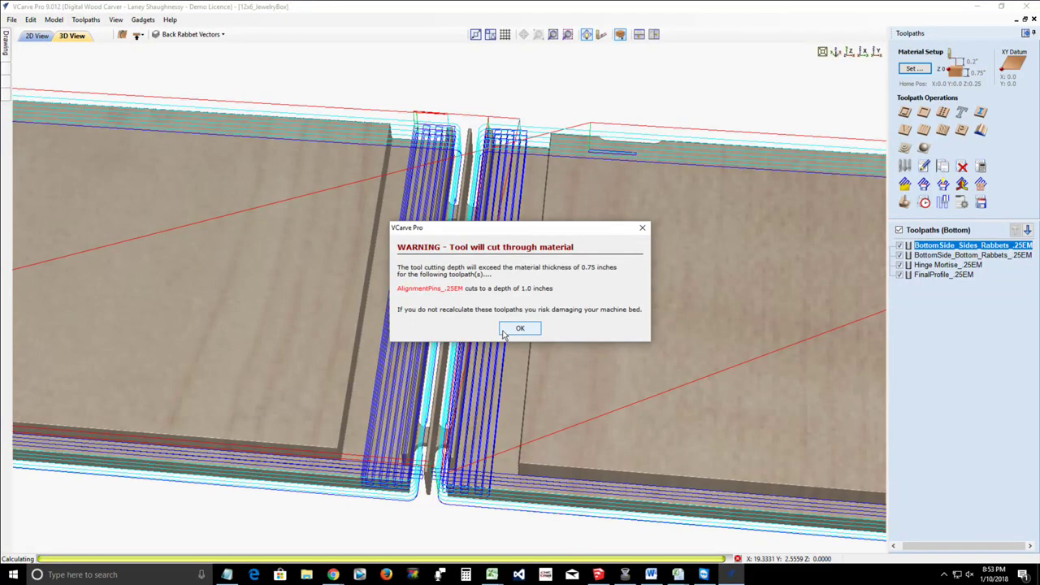
pyautogui.click(510, 333)
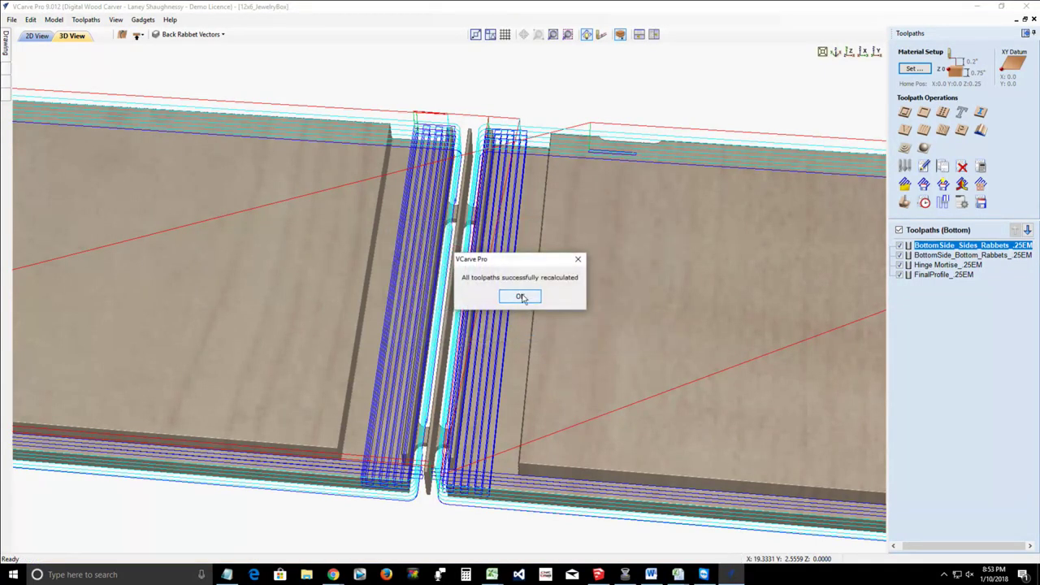
pyautogui.click(524, 296)
pyautogui.click(906, 212)
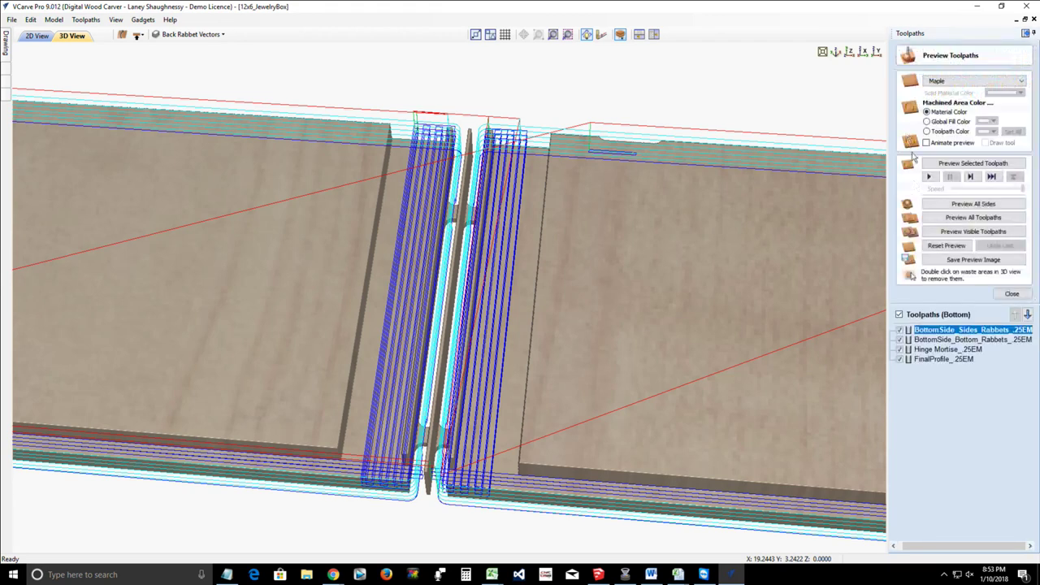
# Step: Simulate all sides from uncut material, then reset the preview to bare wood
pyautogui.click(944, 246)
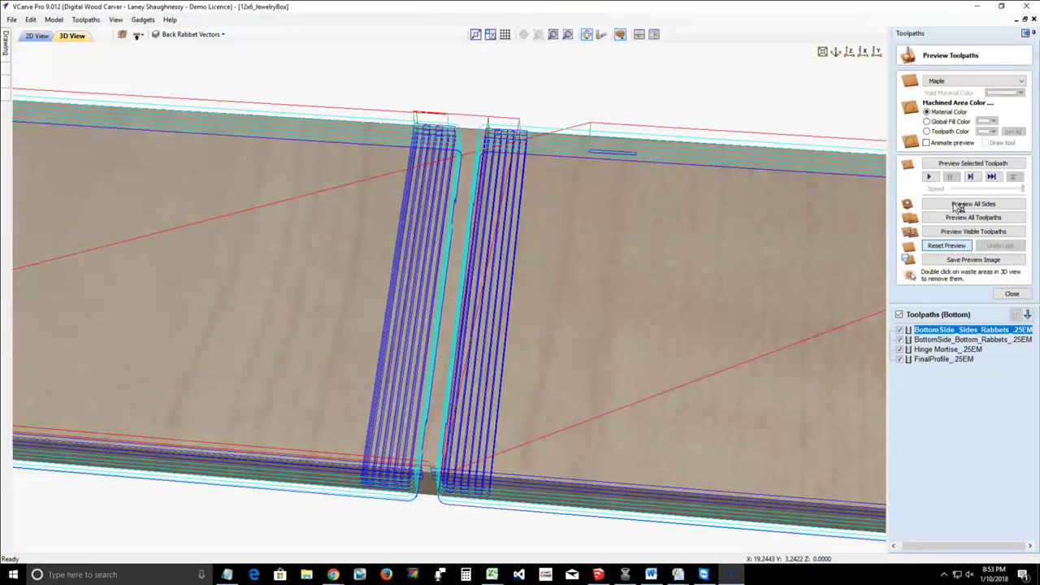
pyautogui.click(955, 204)
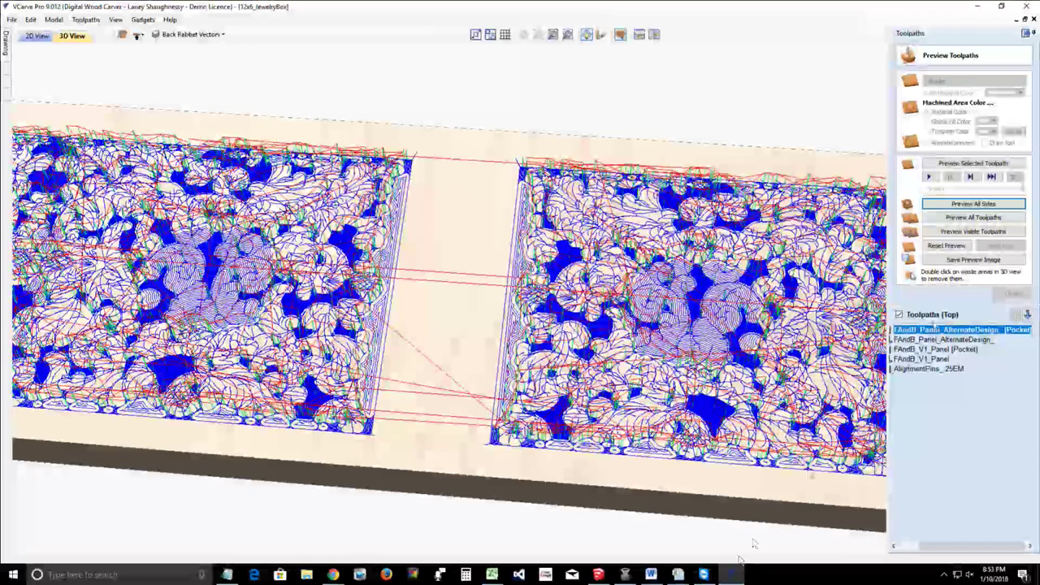
pyautogui.click(934, 248)
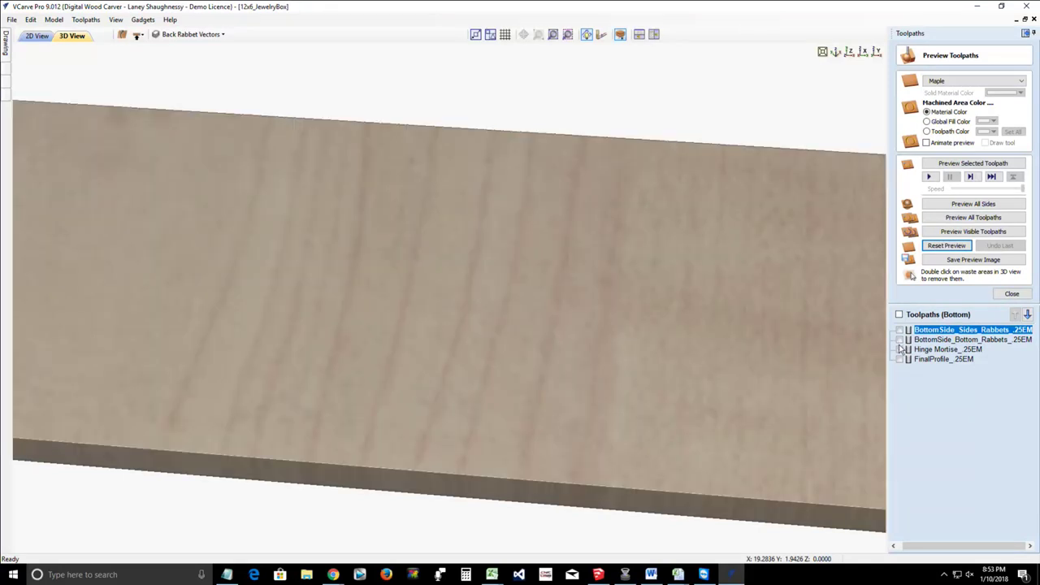
# Step: Show the Bottom rabbet, Hinge Mortise and FinalProfile toolpaths and simulate only those
pyautogui.click(900, 350)
pyautogui.click(901, 359)
pyautogui.click(901, 359)
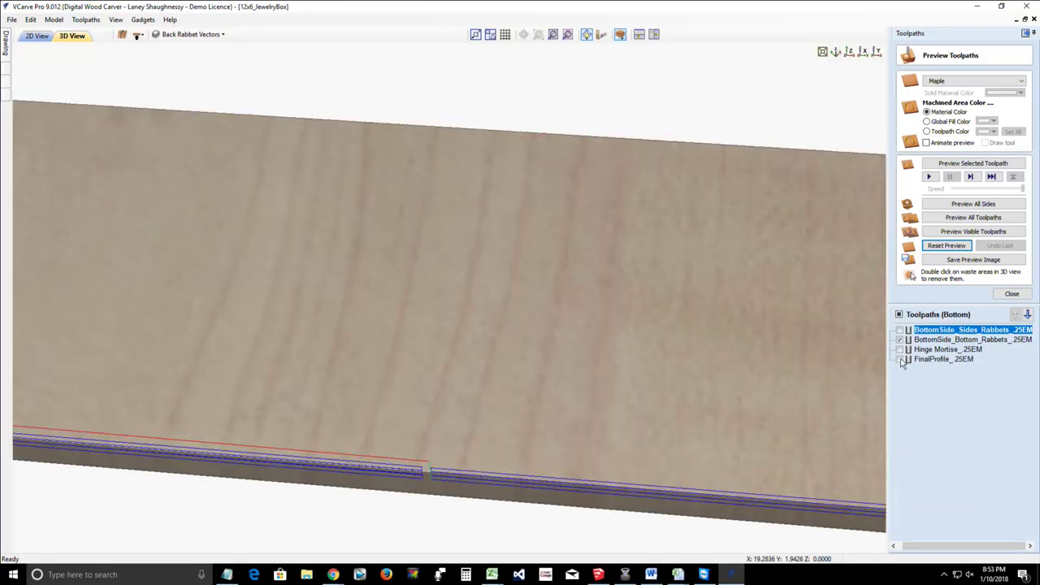
pyautogui.click(900, 359)
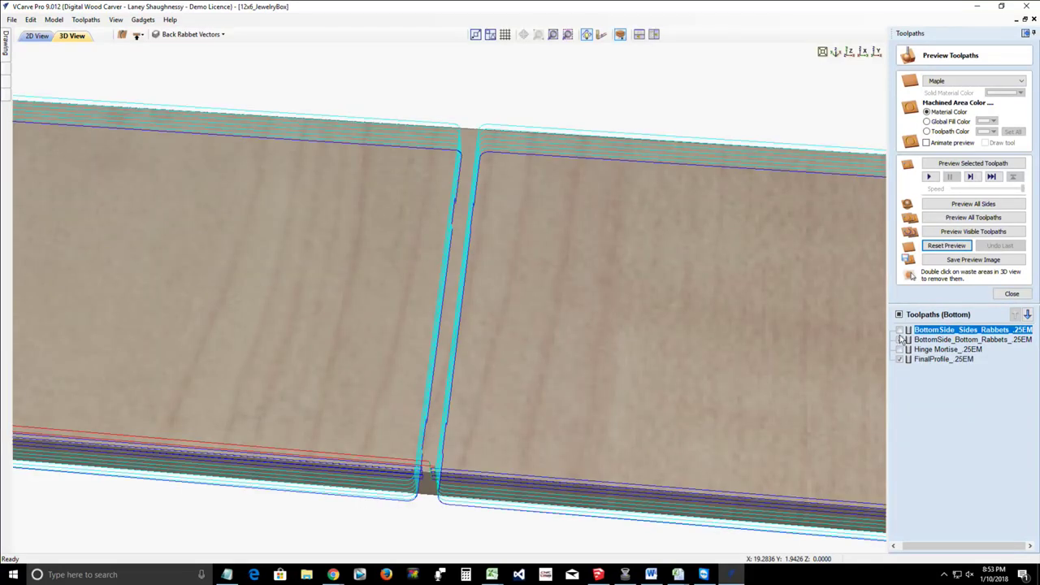
pyautogui.click(900, 349)
pyautogui.click(900, 329)
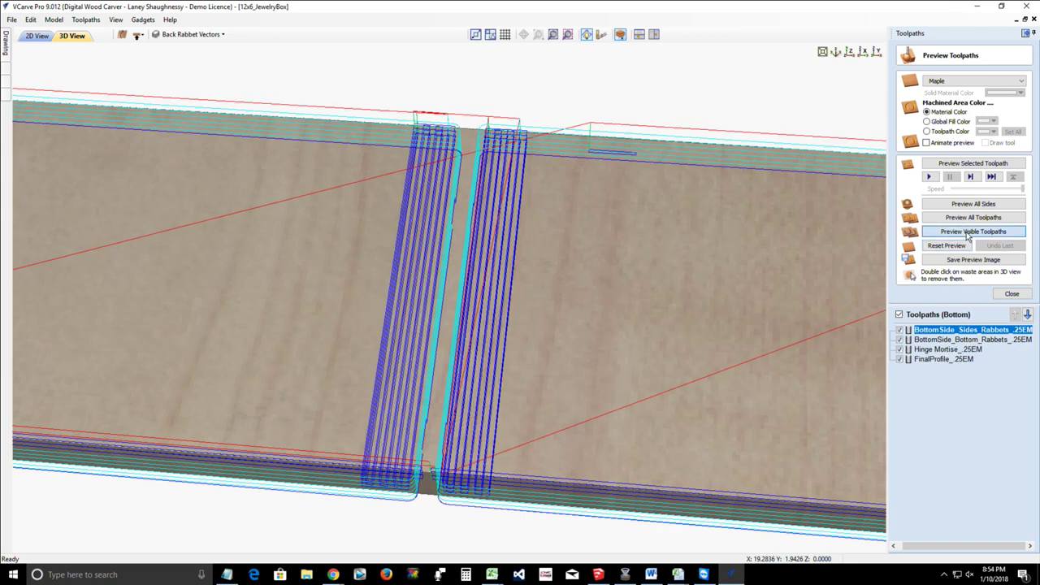
pyautogui.click(966, 232)
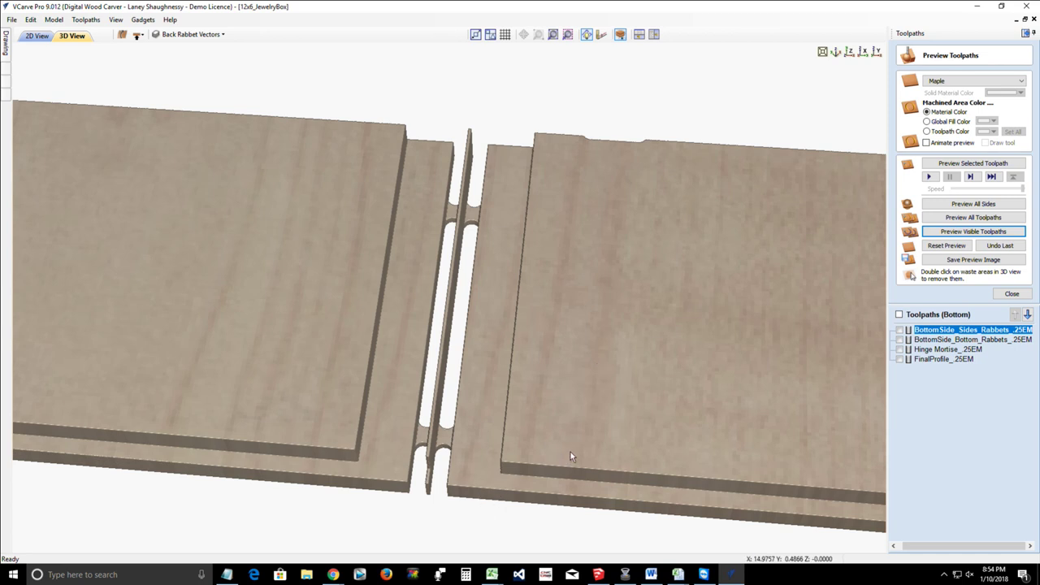
# Step: Orbit to inspect the slots and switch the job to its top side
pyautogui.moveTo(578, 505); pyautogui.dragTo(516, 71)
pyautogui.scroll(3, 204, 87)
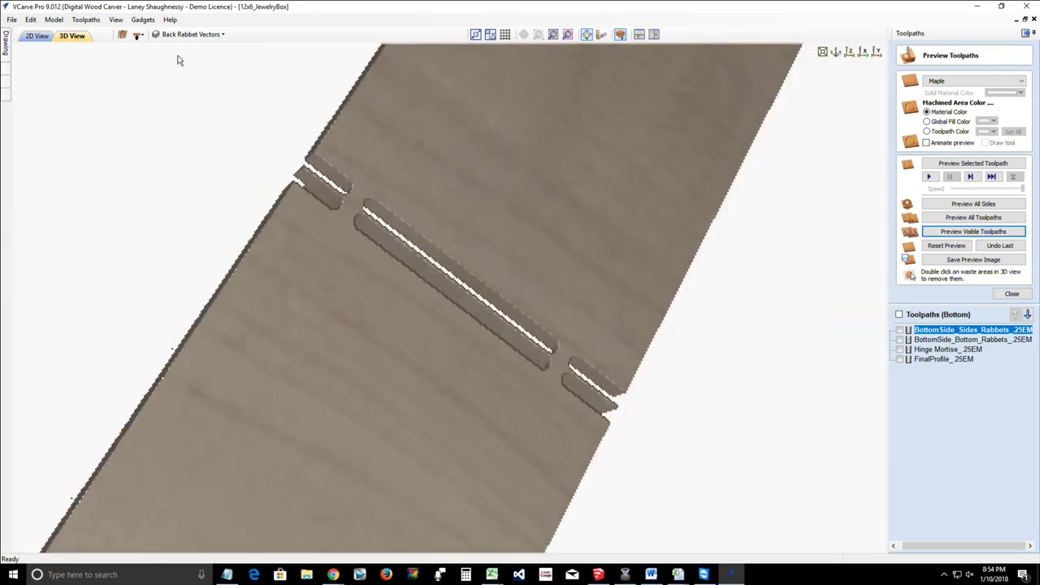
pyautogui.hotkey('ctrl', 'Tab')
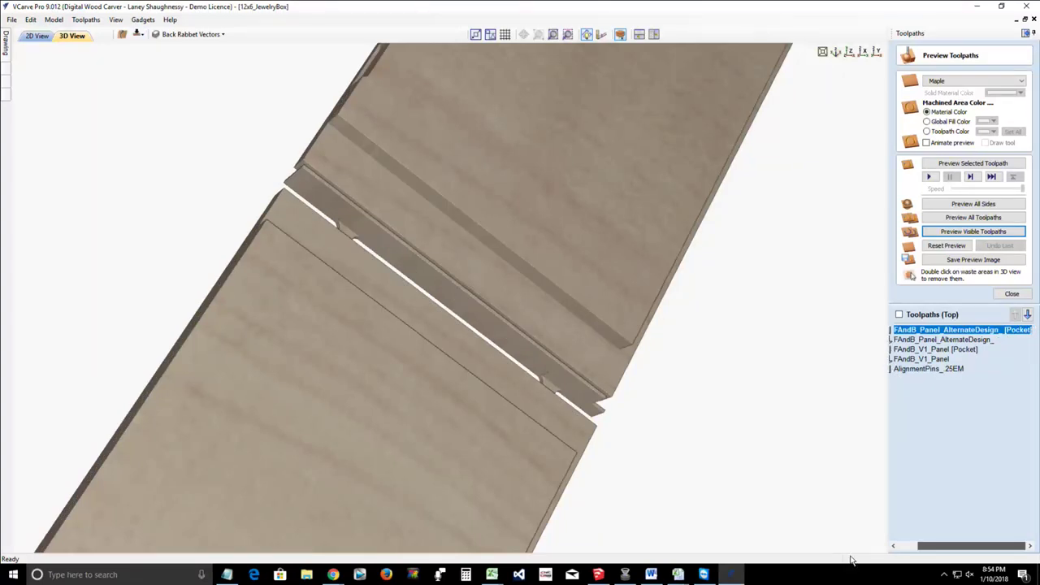
# Step: Toggle the top-side toolpath checkboxes so the top toolpaths are hidden
pyautogui.click(893, 546)
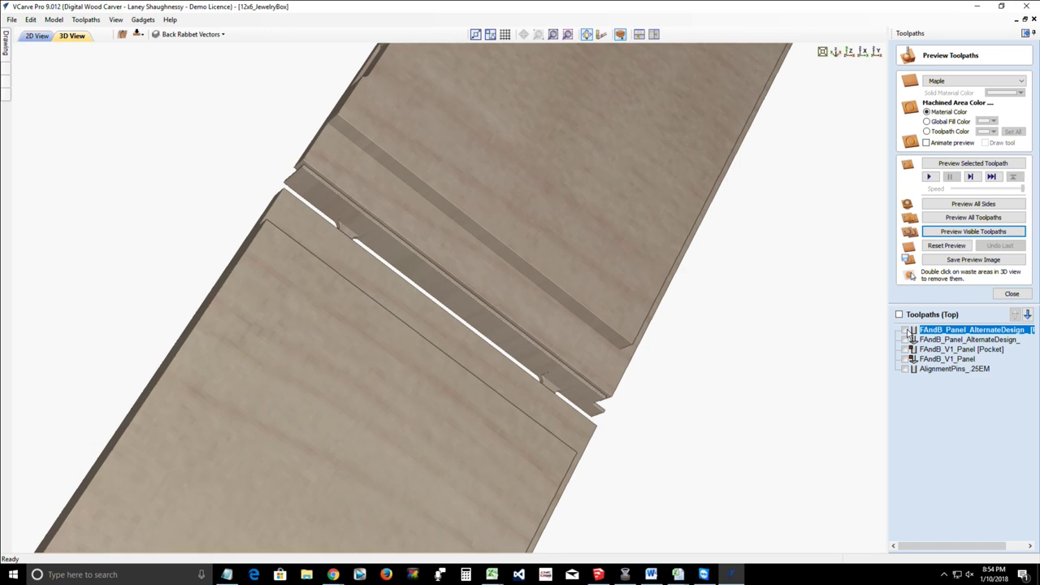
pyautogui.click(906, 330)
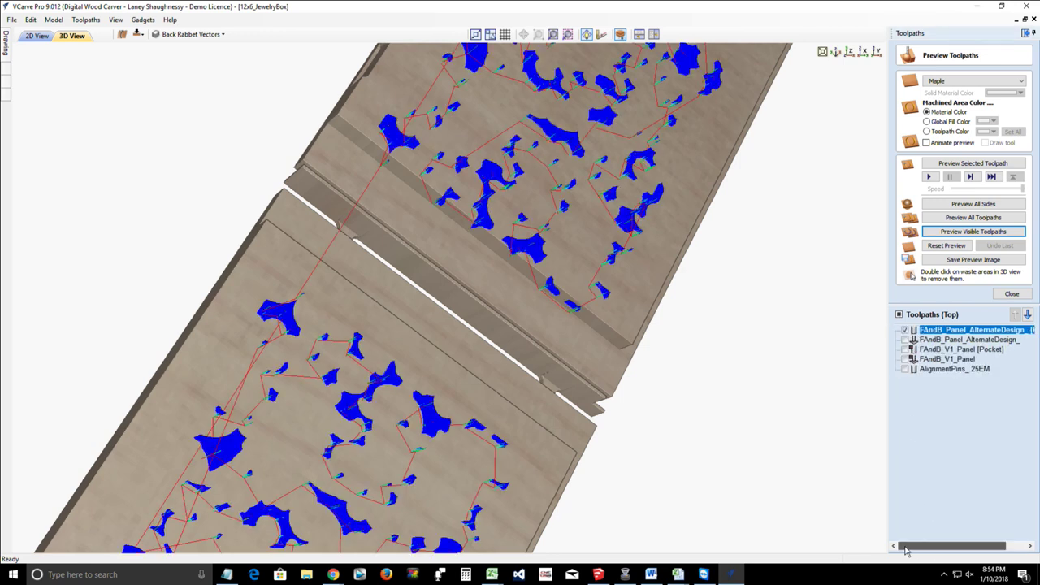
pyautogui.click(906, 340)
pyautogui.click(906, 340)
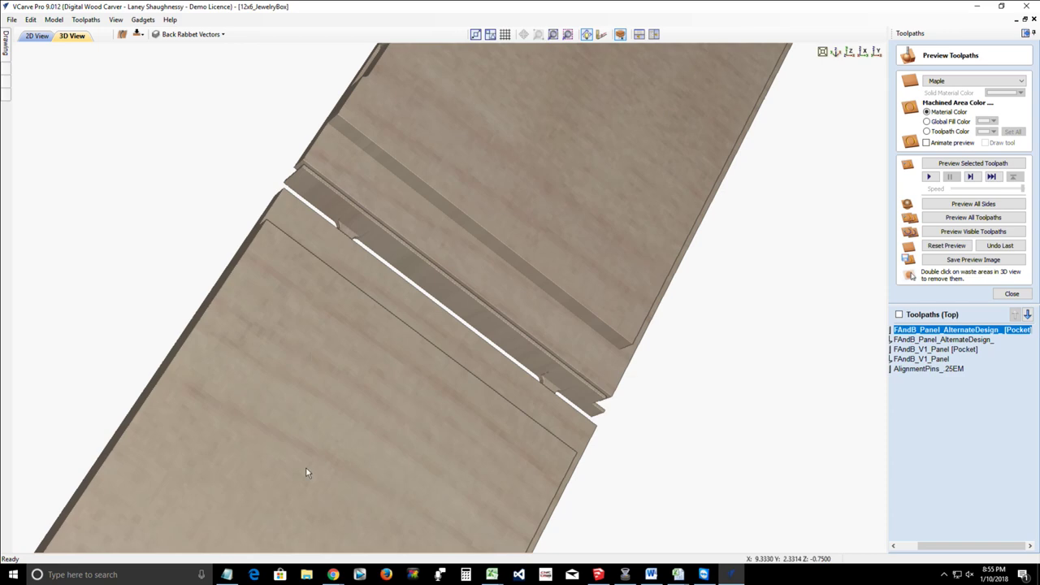
# Step: Orbit the carved panels from several angles, then flip the job to its bottom side
pyautogui.moveTo(248, 427); pyautogui.dragTo(326, 147)
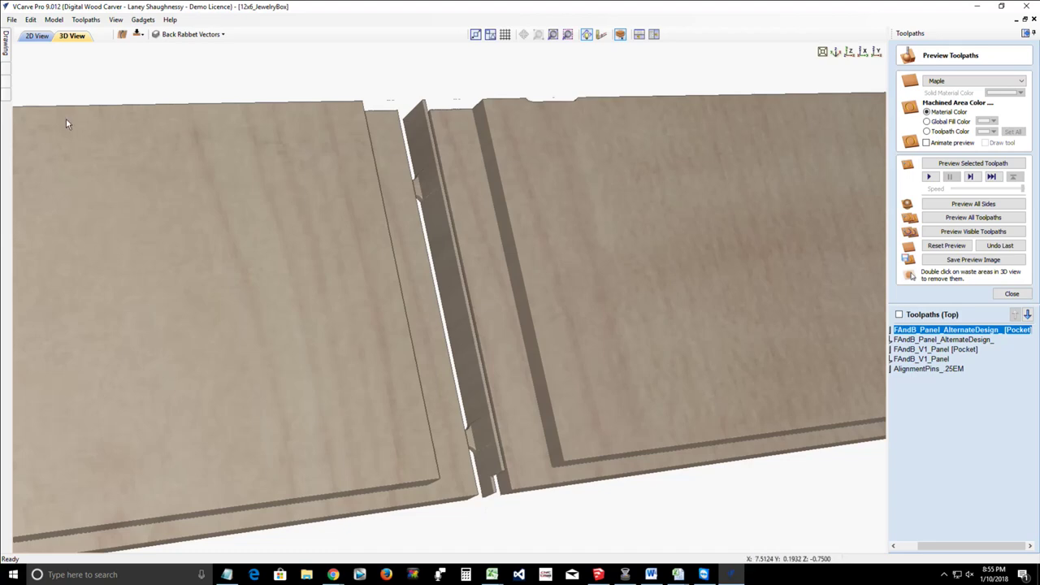
pyautogui.moveTo(151, 476); pyautogui.dragTo(233, 203)
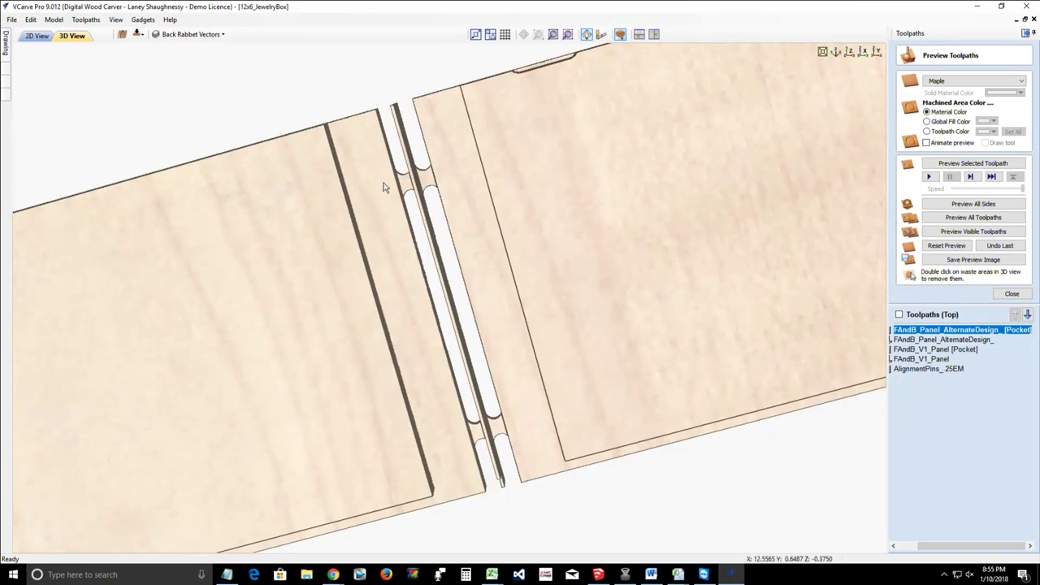
pyautogui.moveTo(298, 195); pyautogui.dragTo(304, 476)
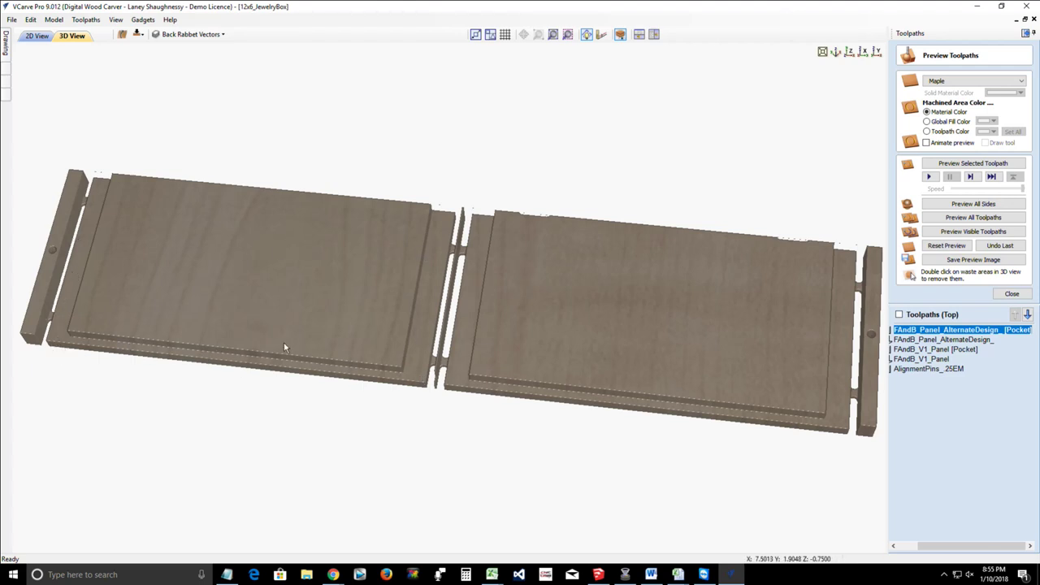
pyautogui.moveTo(275, 390); pyautogui.dragTo(471, 208)
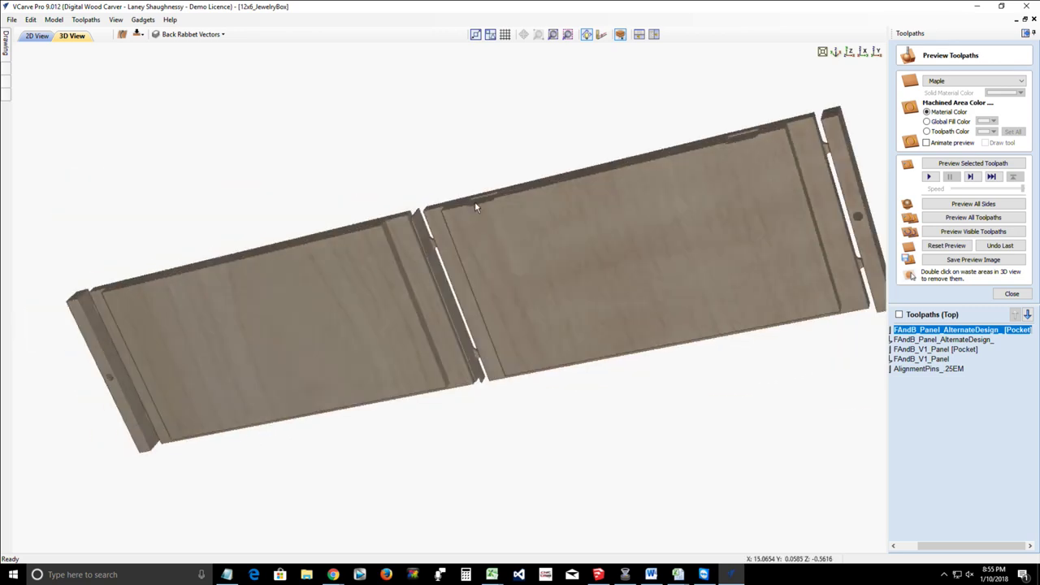
pyautogui.moveTo(588, 237); pyautogui.dragTo(469, 211)
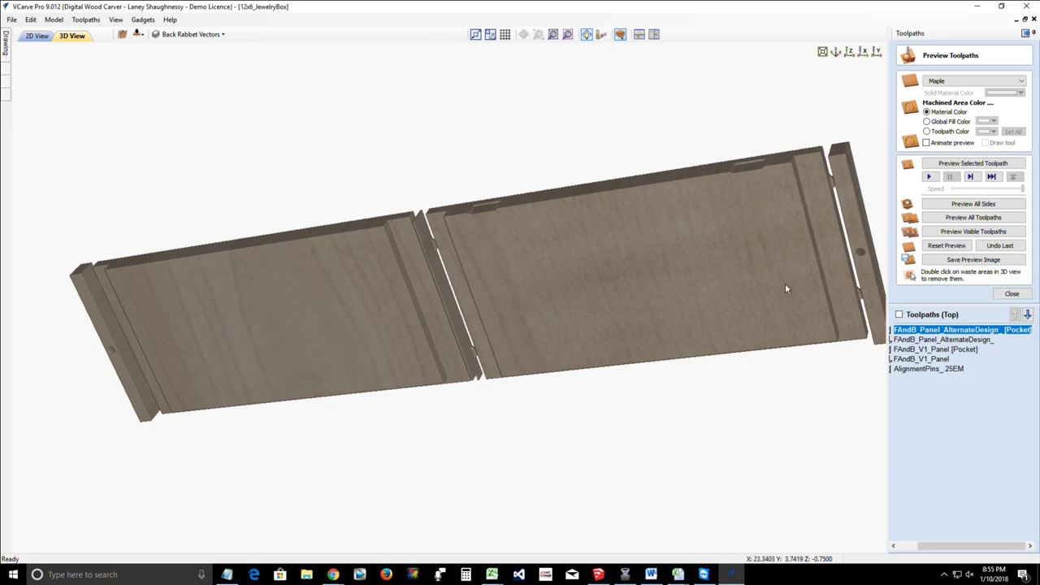
pyautogui.moveTo(807, 233); pyautogui.dragTo(523, 347)
pyautogui.moveTo(501, 388); pyautogui.dragTo(503, 393)
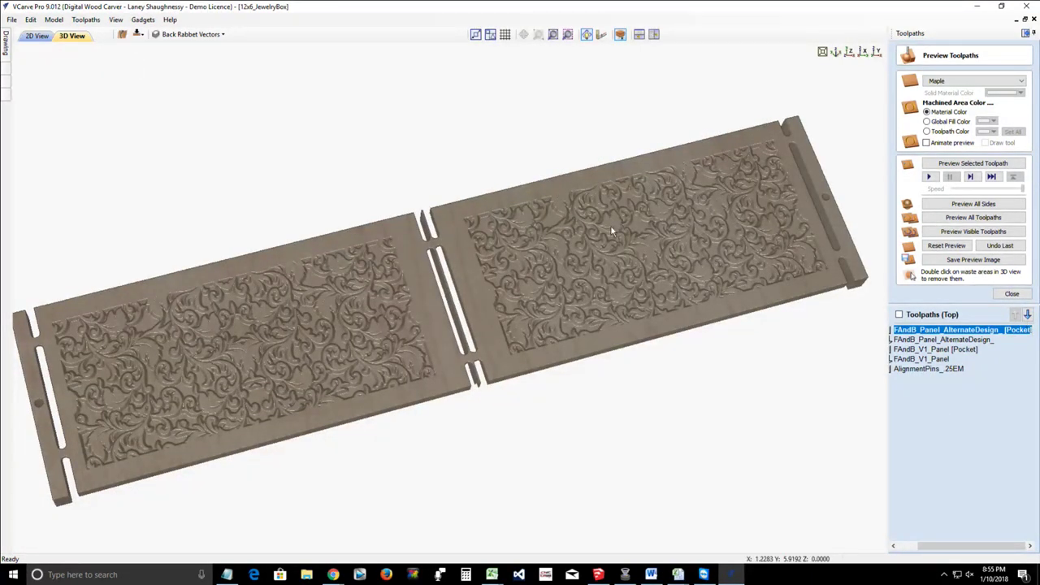
pyautogui.click(138, 34)
# Step: In 2D view, hide Front & Back Panels and Back Rabbet Vectors, show Side Panels
pyautogui.click(37, 35)
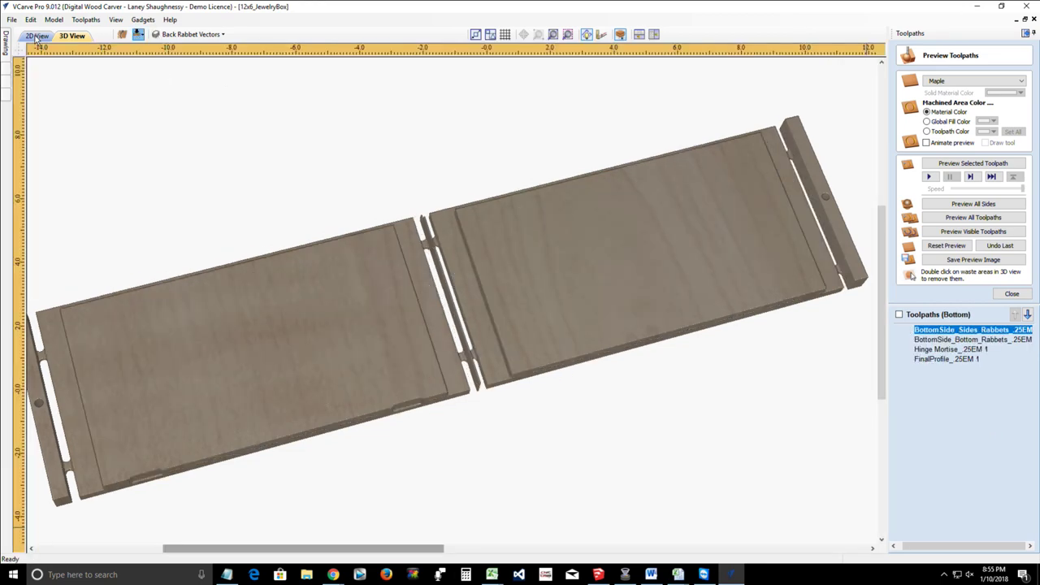
pyautogui.click(1025, 33)
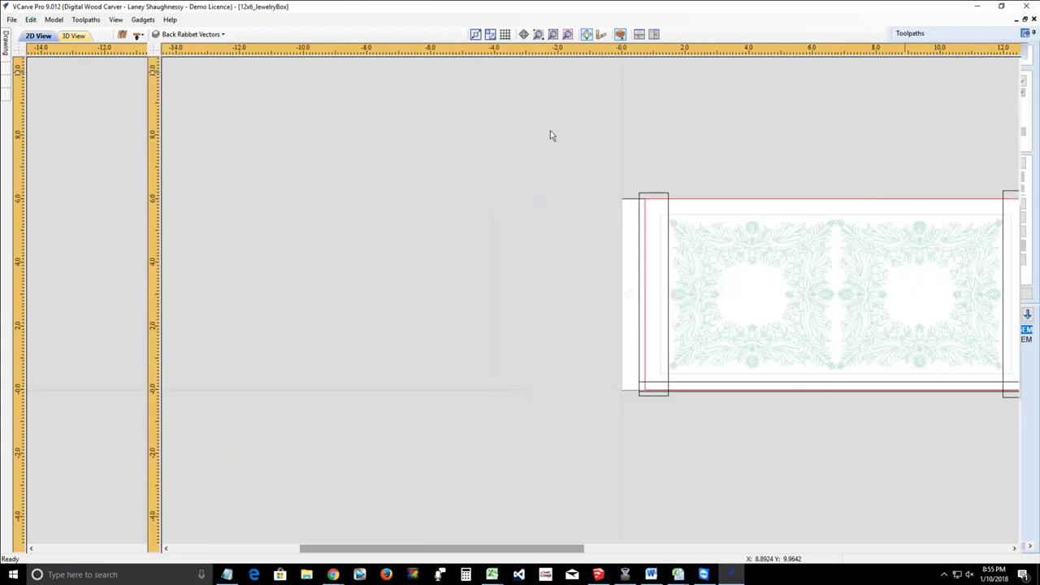
pyautogui.click(317, 36)
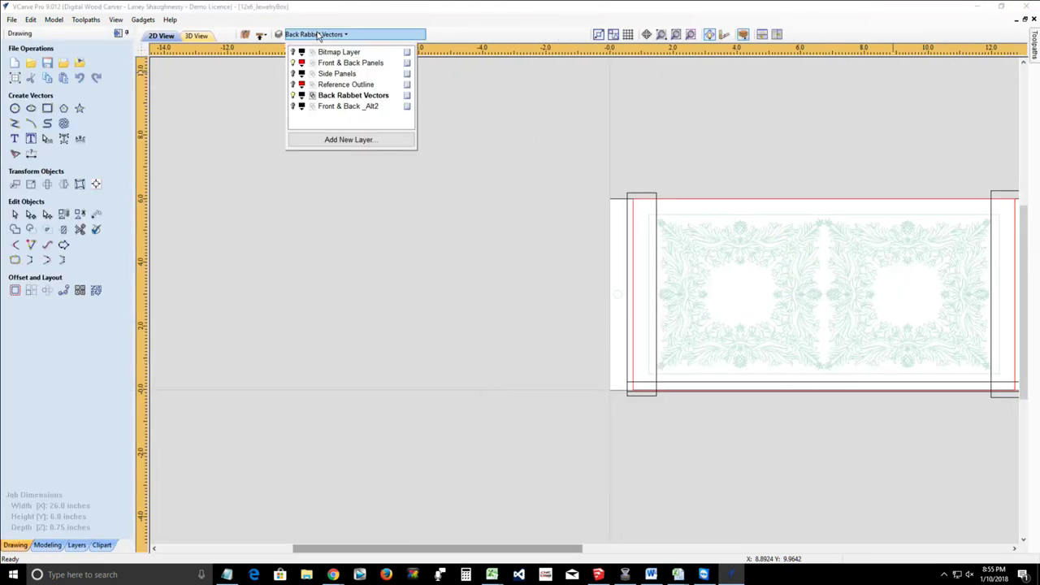
pyautogui.click(260, 38)
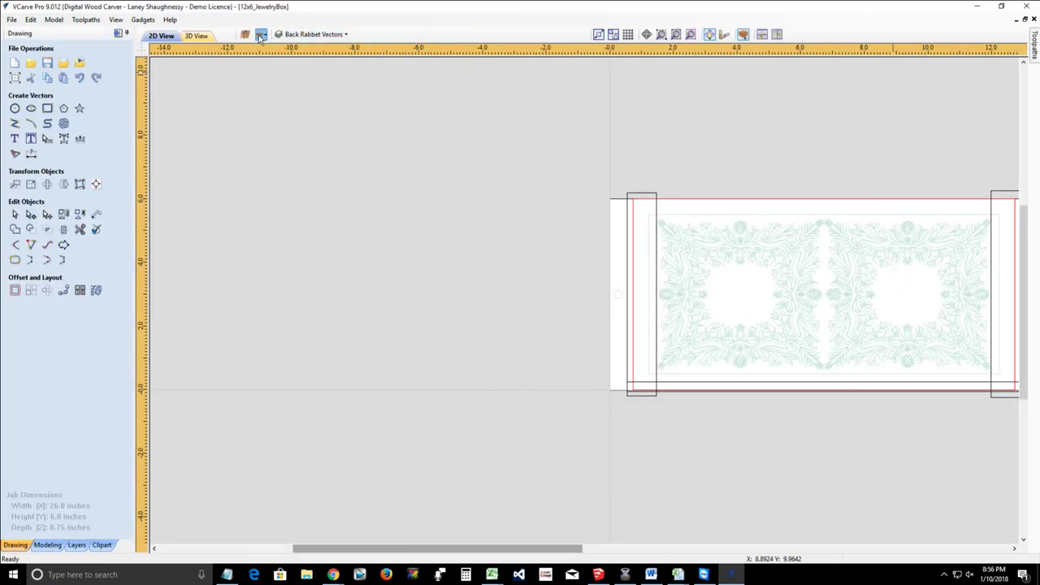
pyautogui.click(308, 36)
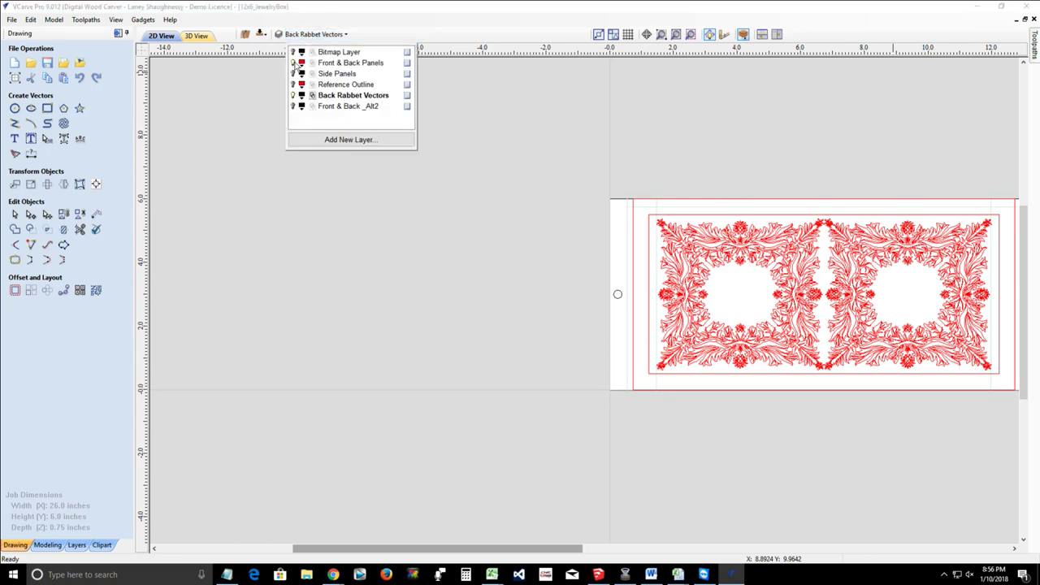
pyautogui.click(293, 64)
pyautogui.click(294, 96)
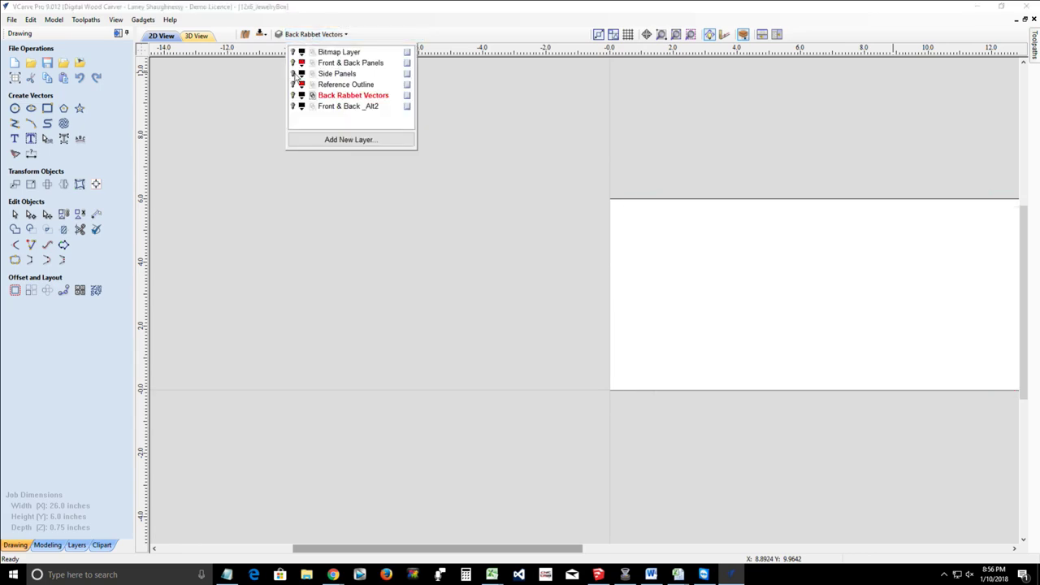
pyautogui.click(294, 74)
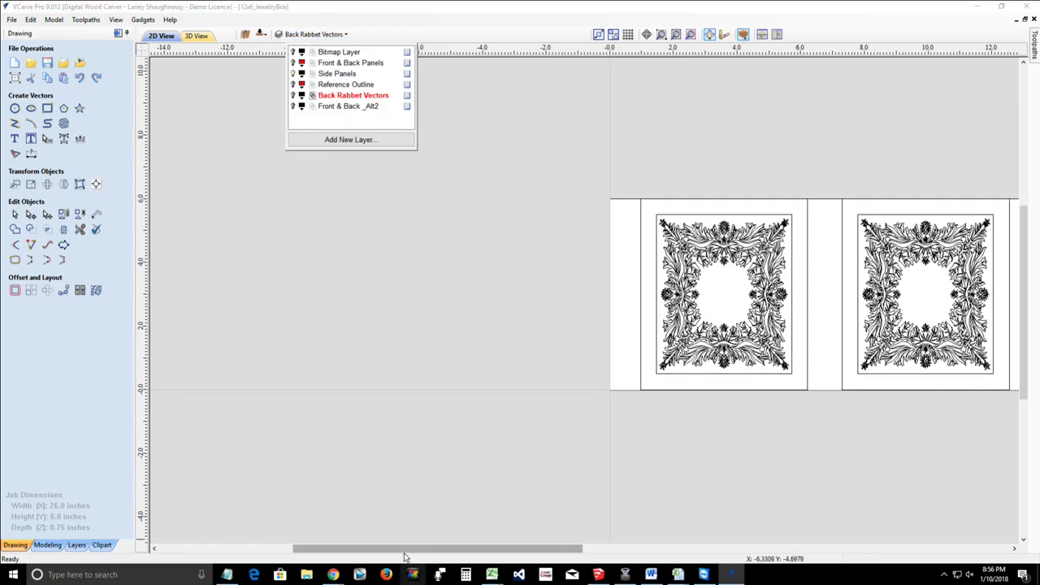
# Step: Show the Front & Back _Alt2 layer and copy its scroll vectors to Side Panels
pyautogui.moveTo(402, 549); pyautogui.dragTo(515, 552)
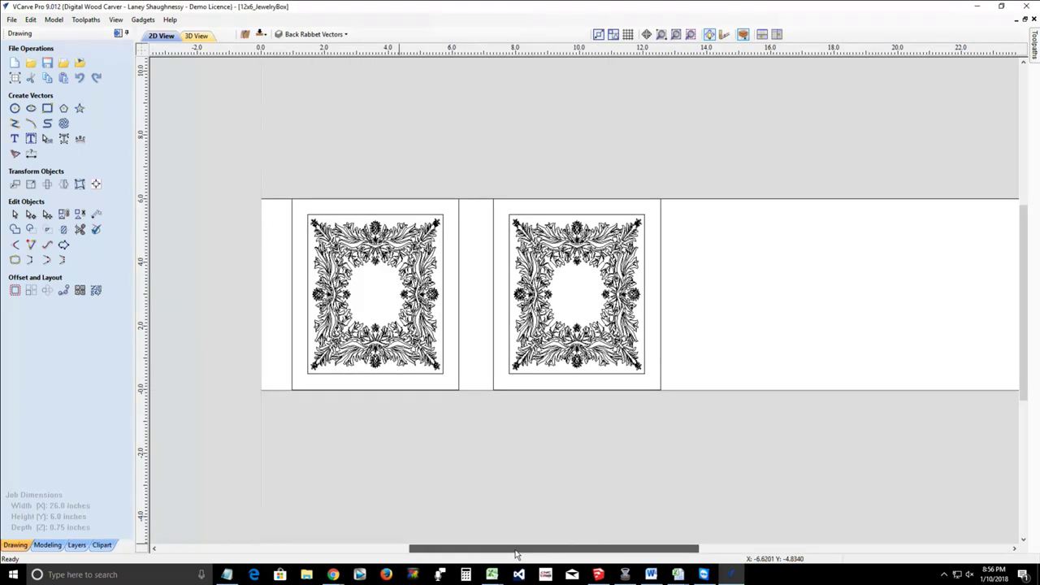
pyautogui.click(299, 34)
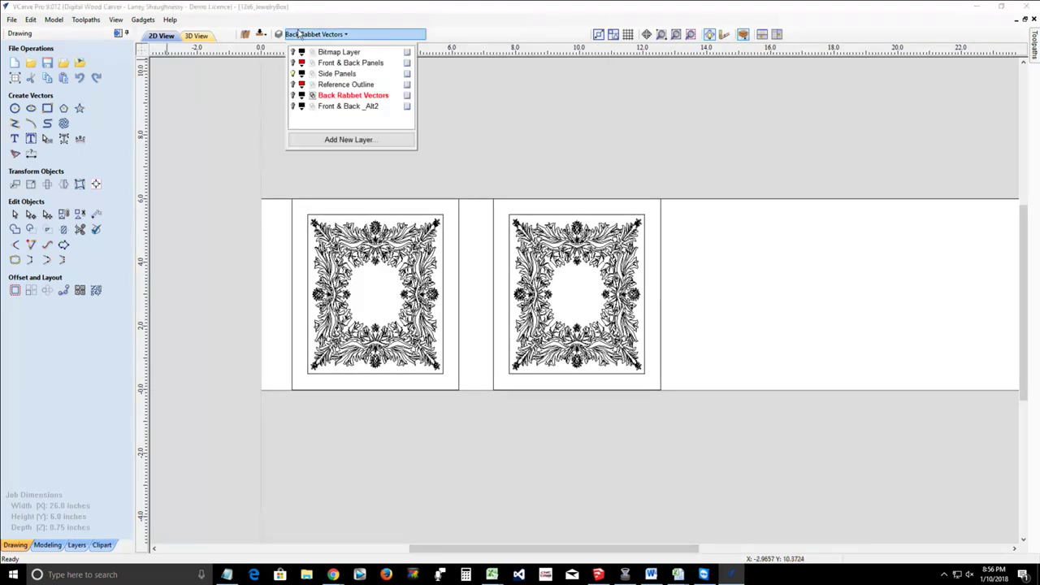
pyautogui.click(293, 107)
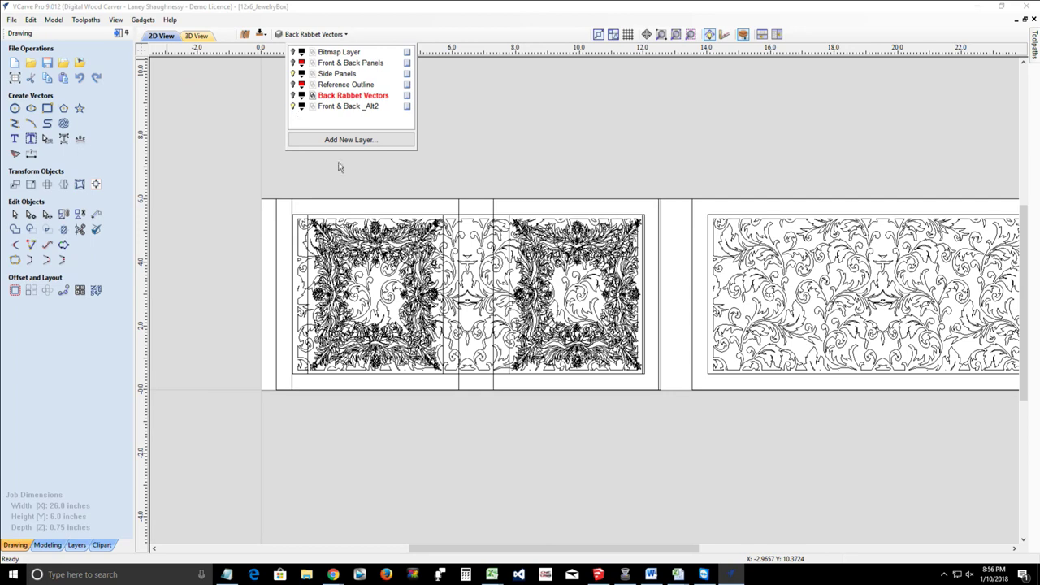
pyautogui.click(481, 288)
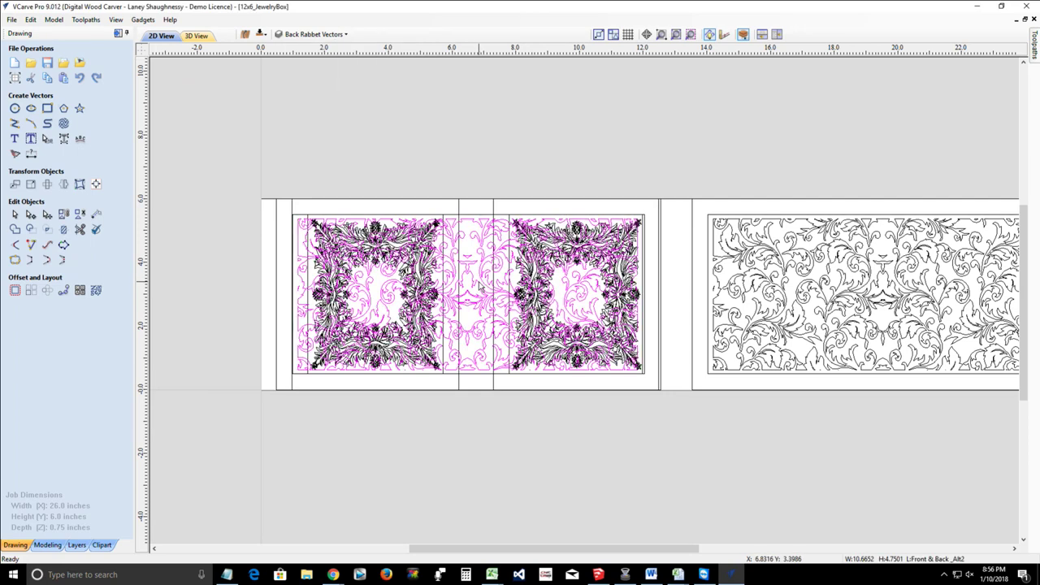
pyautogui.rightClick(479, 286)
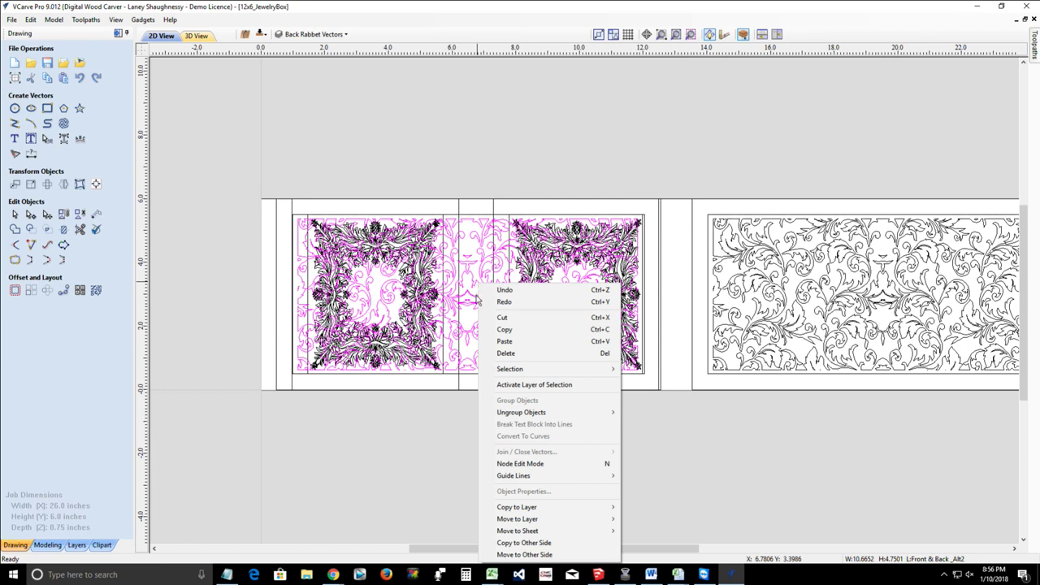
pyautogui.moveTo(494, 508)
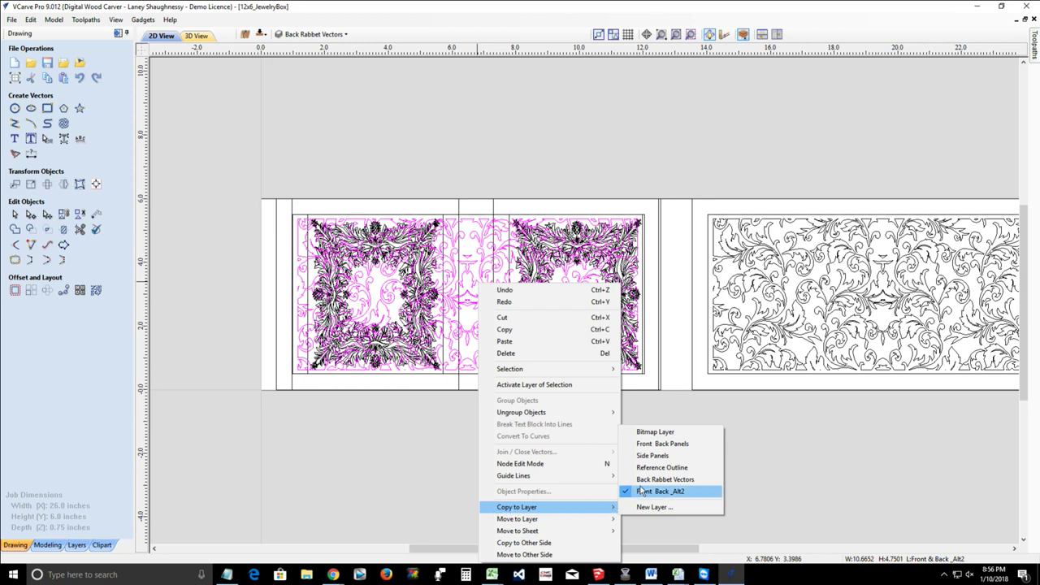
pyautogui.click(653, 455)
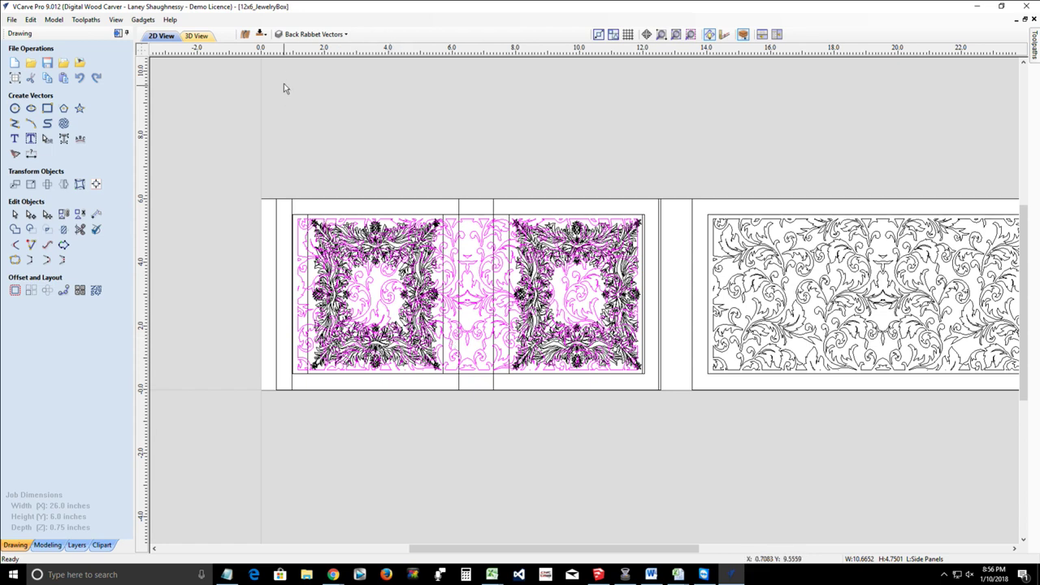
# Step: Hide the Front & Back _Alt2 layer and deselect the vectors
pyautogui.click(342, 36)
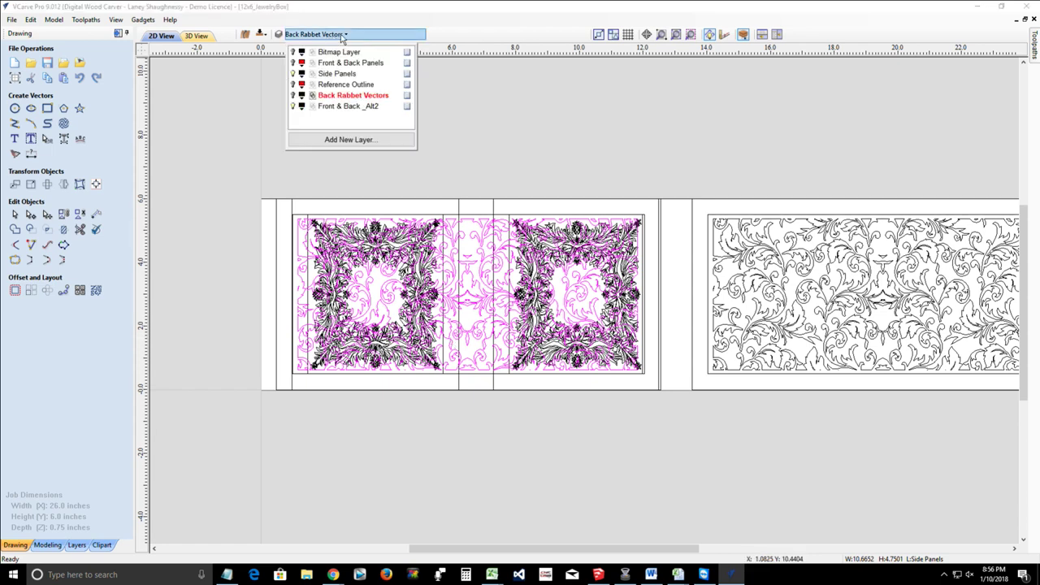
pyautogui.click(294, 106)
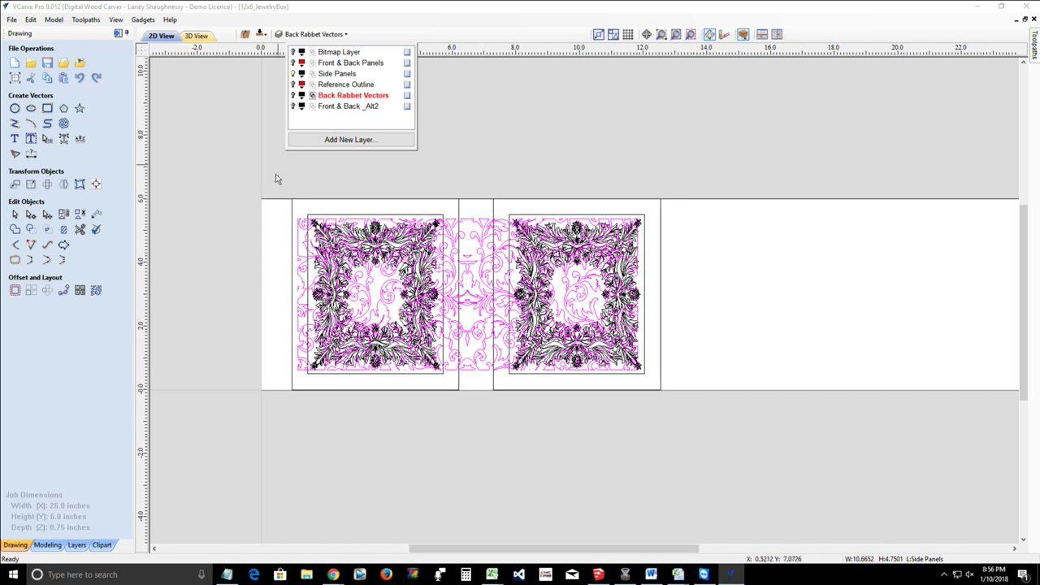
pyautogui.click(478, 266)
# Step: Move the copied scroll pattern down below the board
pyautogui.click(469, 261)
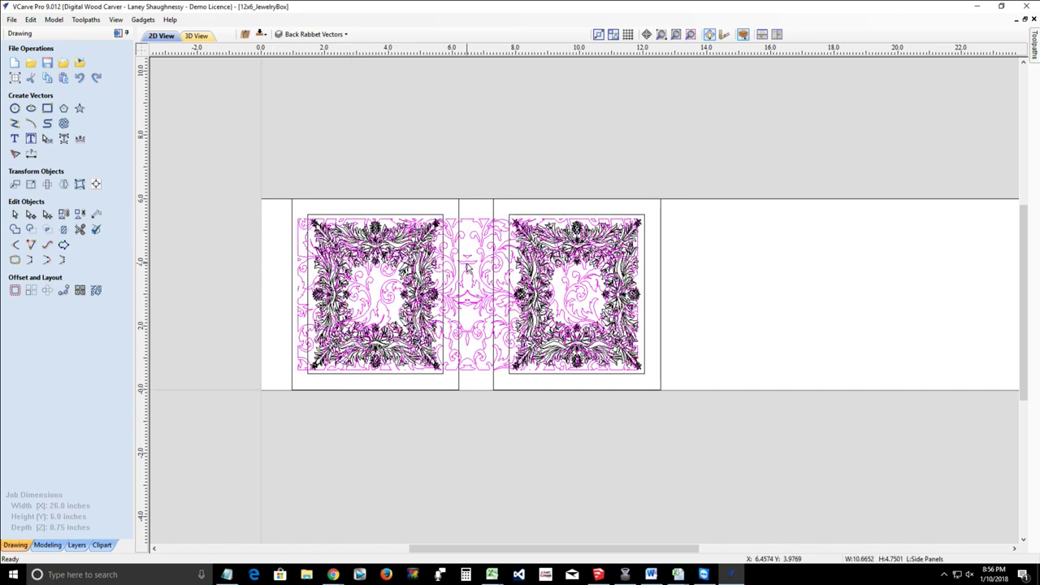
pyautogui.moveTo(469, 262); pyautogui.dragTo(472, 458)
pyautogui.scroll(-2, 480, 453)
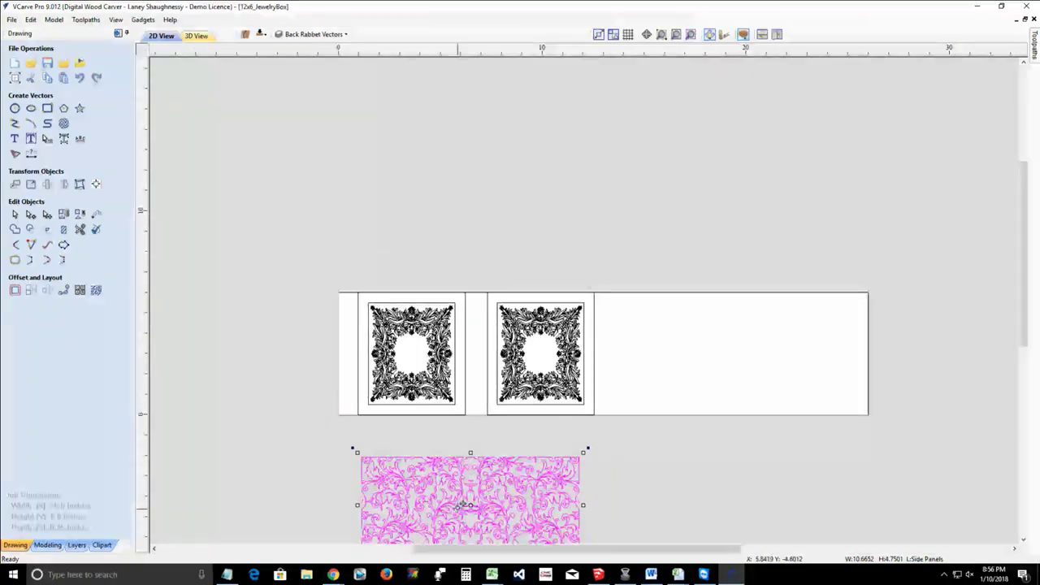
pyautogui.scroll(3, 471, 480)
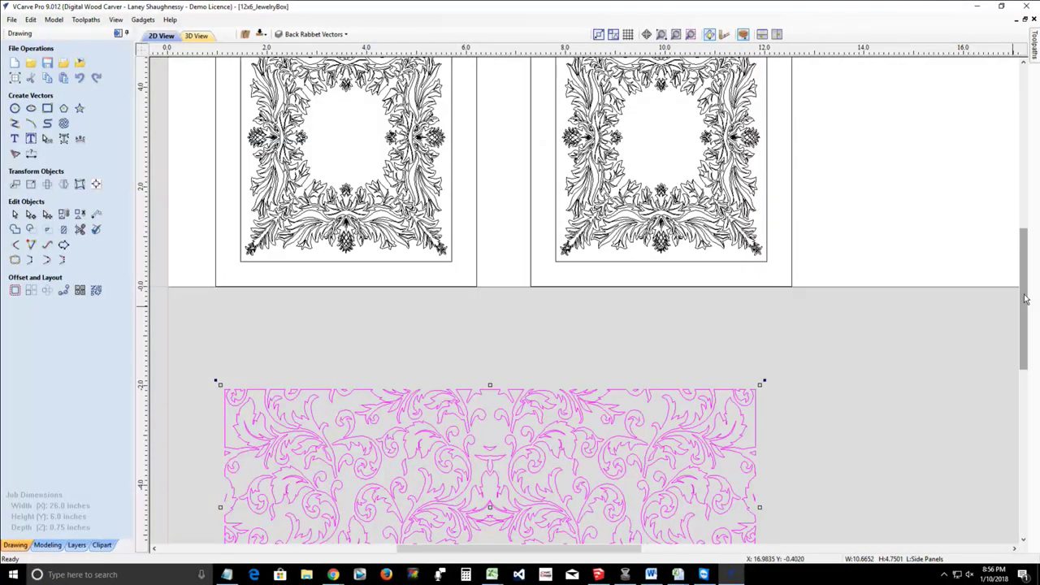
pyautogui.moveTo(1024, 302); pyautogui.dragTo(1023, 329)
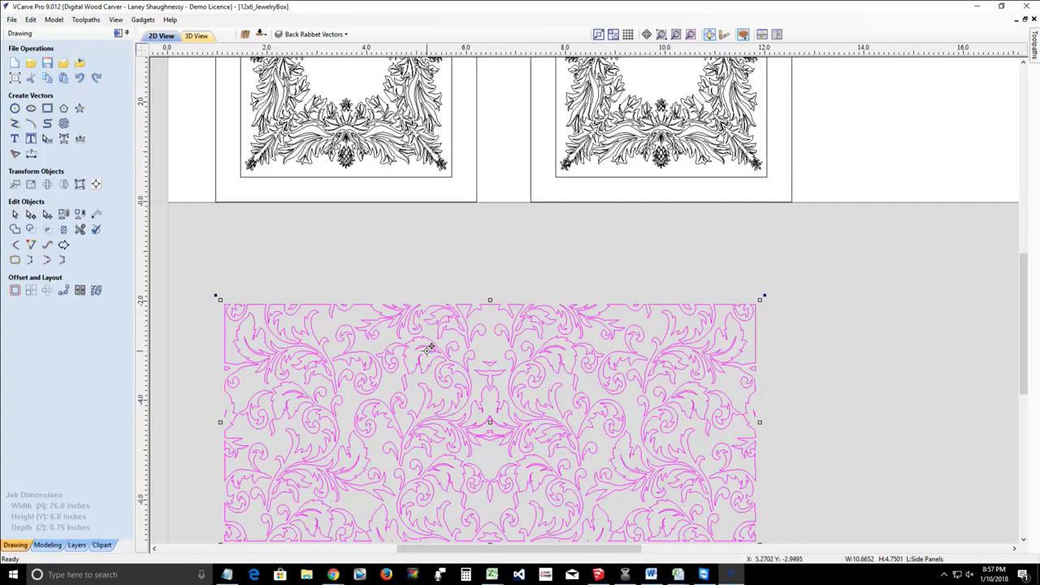
pyautogui.scroll(-1, 428, 348)
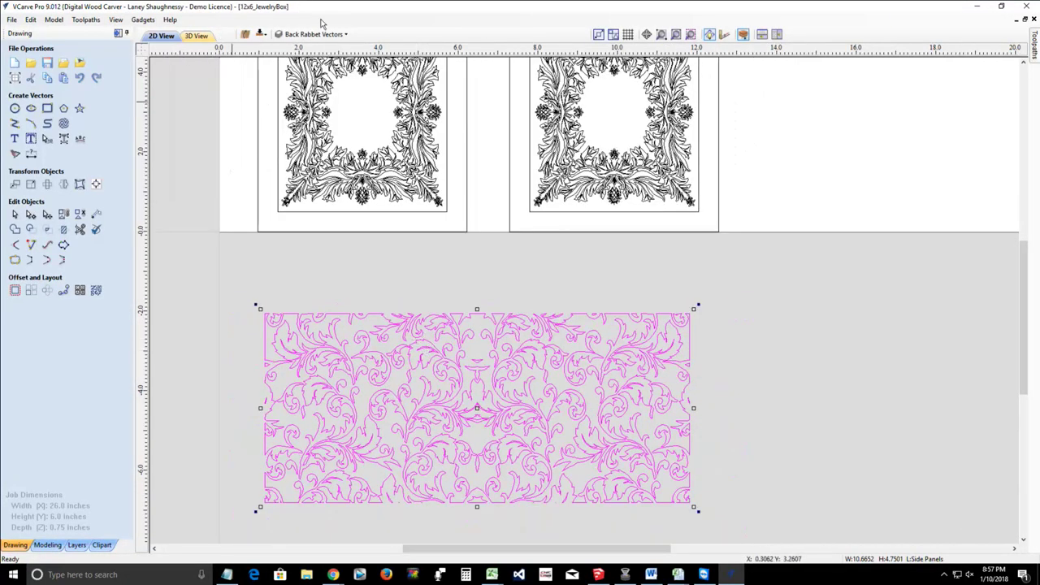
# Step: Cancel the vector import, turn on the Bitmap Layer, and select the mandala image
pyautogui.click(79, 63)
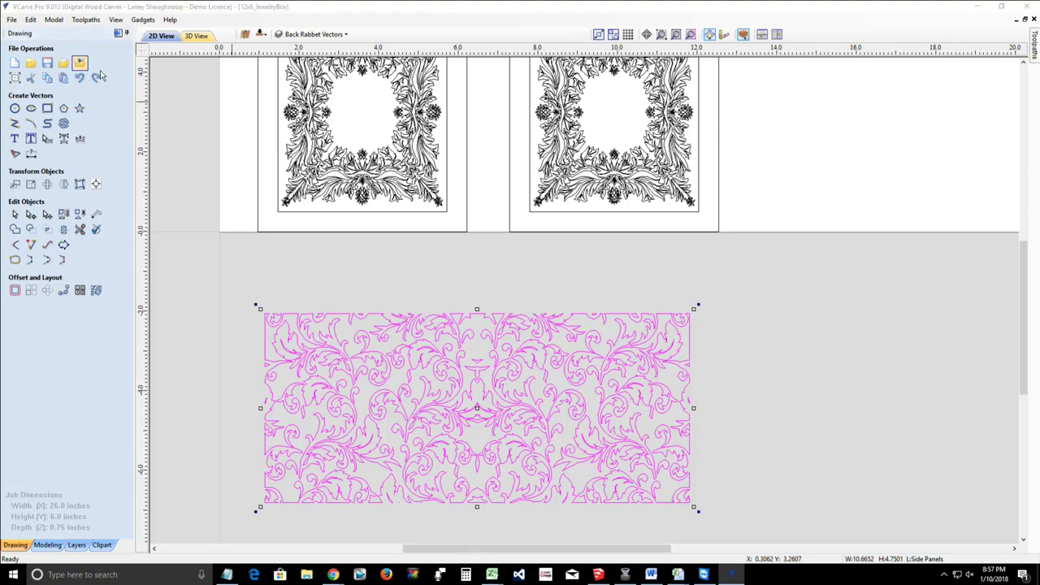
pyautogui.click(481, 287)
pyautogui.click(331, 36)
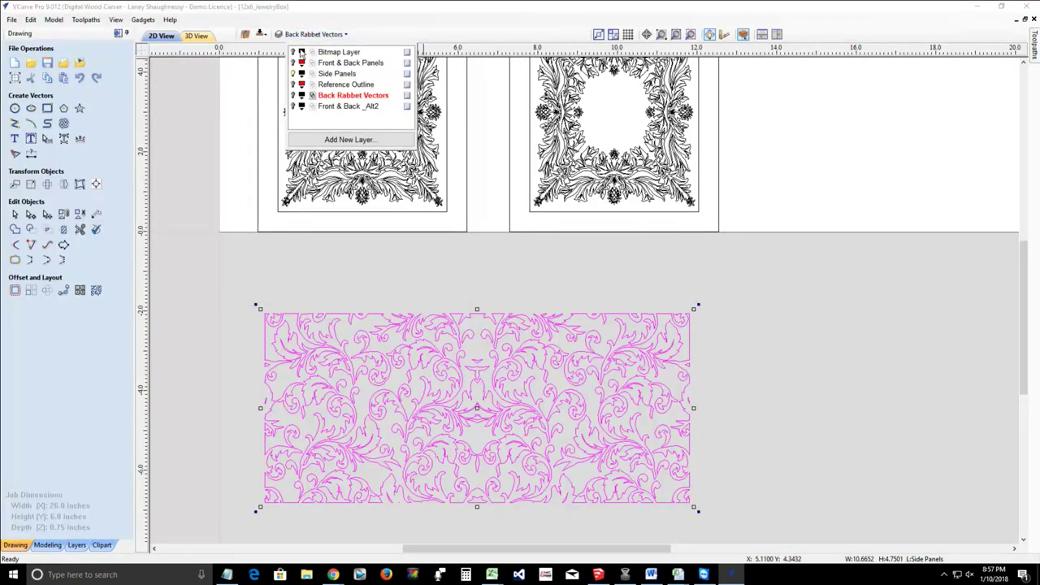
pyautogui.click(293, 52)
pyautogui.click(294, 53)
pyautogui.click(294, 53)
pyautogui.click(369, 272)
pyautogui.click(394, 268)
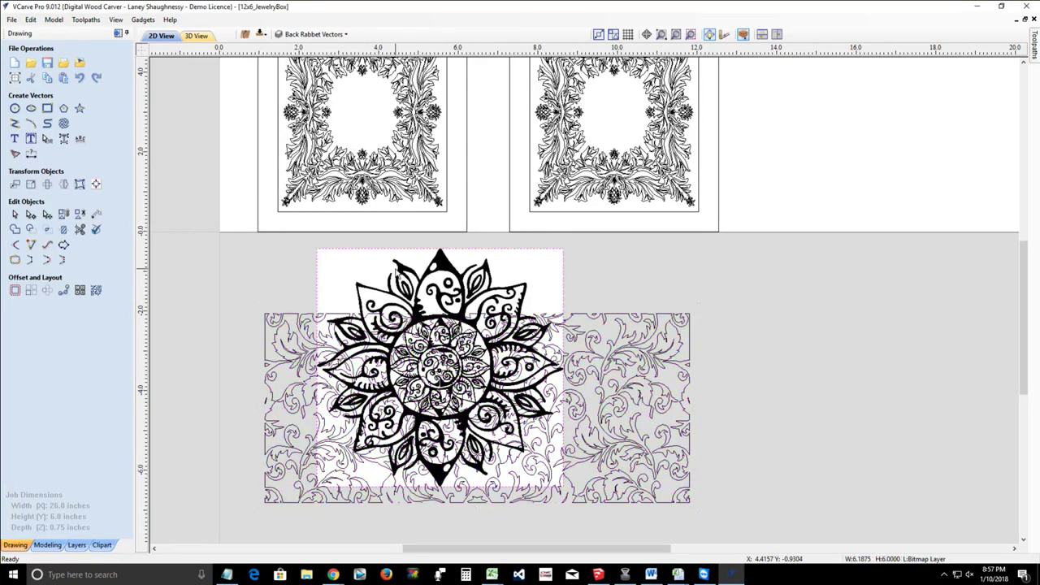
# Step: Delete the mandala bitmap and import the black-and-white floral pattern image
pyautogui.press('Delete')
pyautogui.click(80, 63)
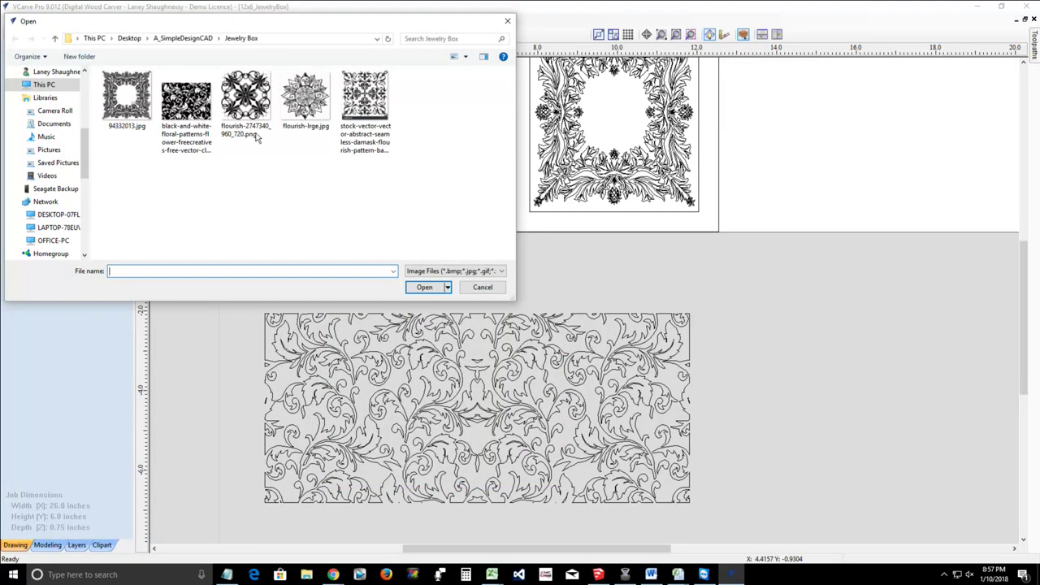
pyautogui.doubleClick(188, 91)
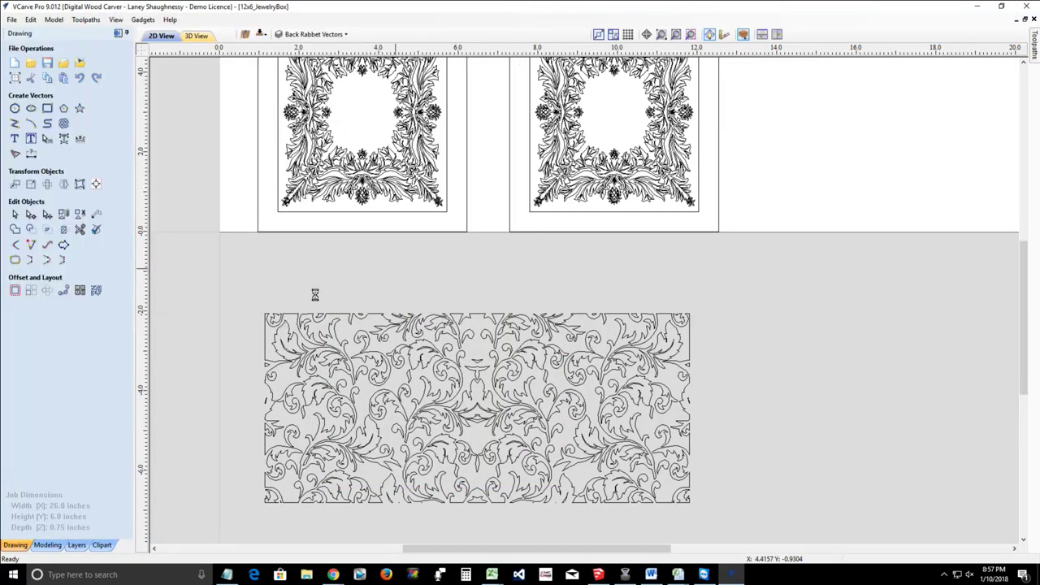
# Step: Reposition the floral bitmap and zoom the 2D view to it
pyautogui.click(837, 132)
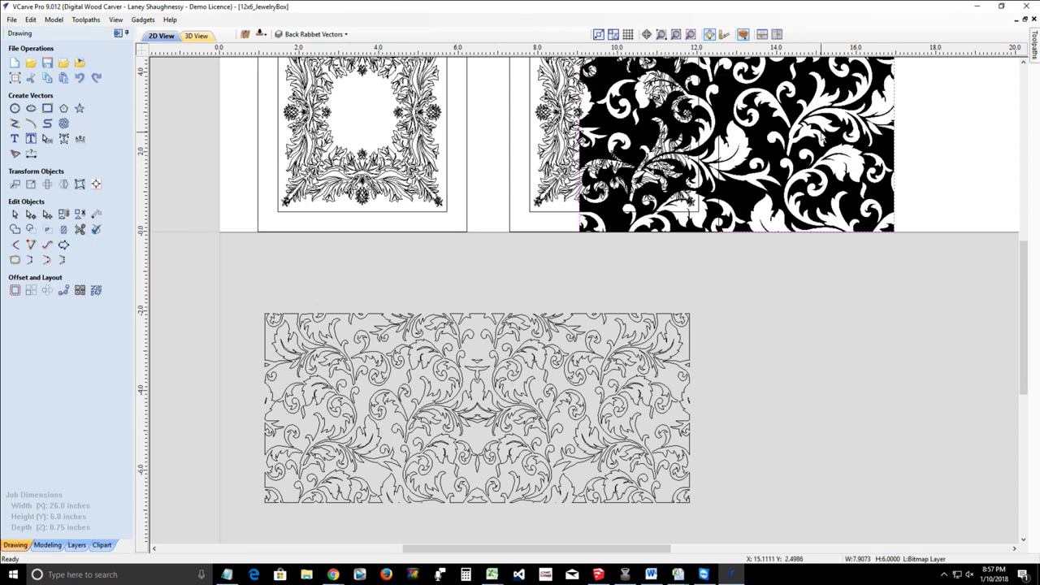
pyautogui.moveTo(787, 130); pyautogui.dragTo(912, 427)
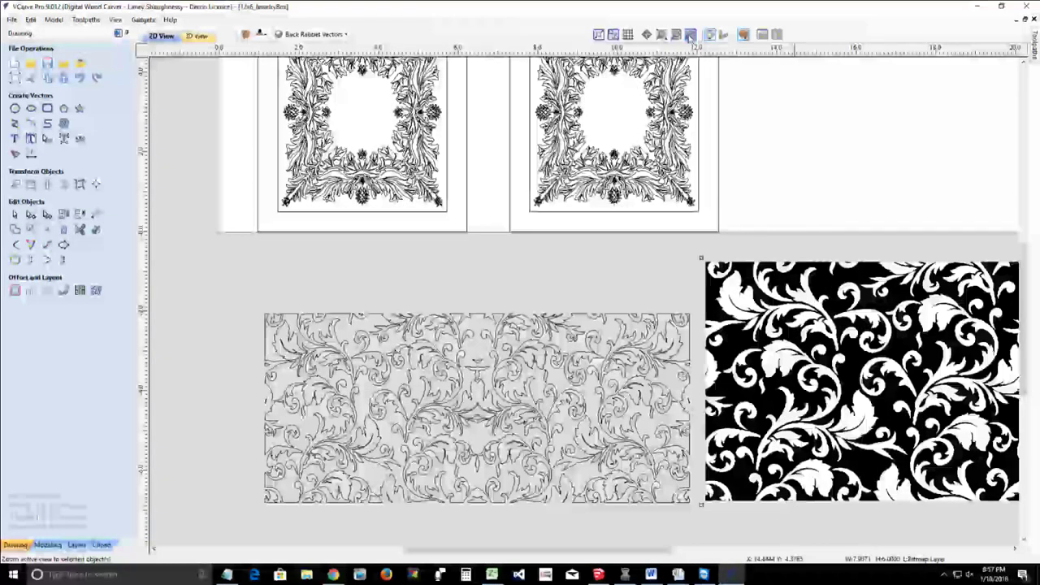
pyautogui.click(689, 34)
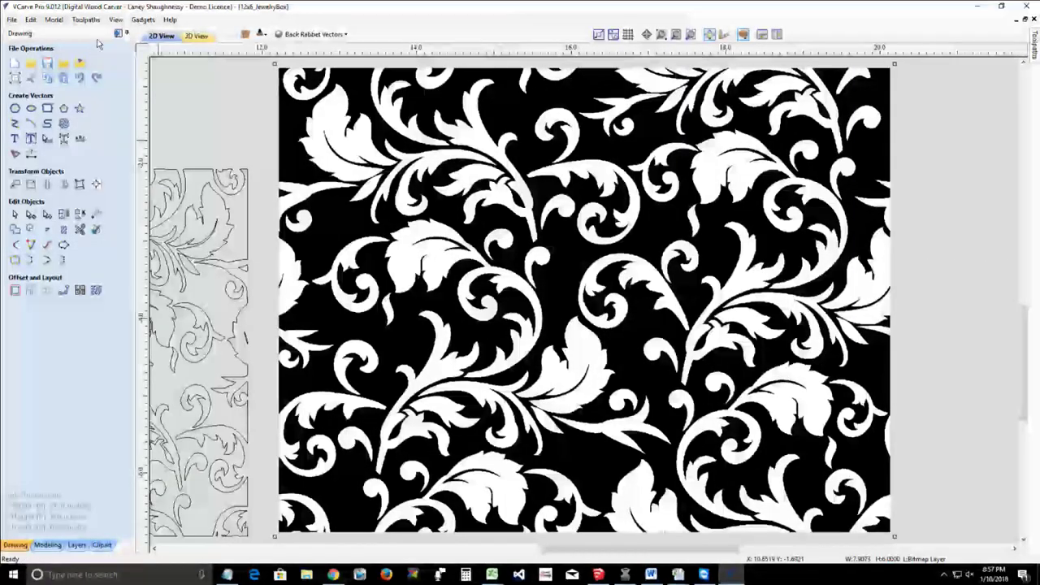
# Step: Trace the bitmap's two dark shades into vector outlines, preview them and apply the trace
pyautogui.click(14, 154)
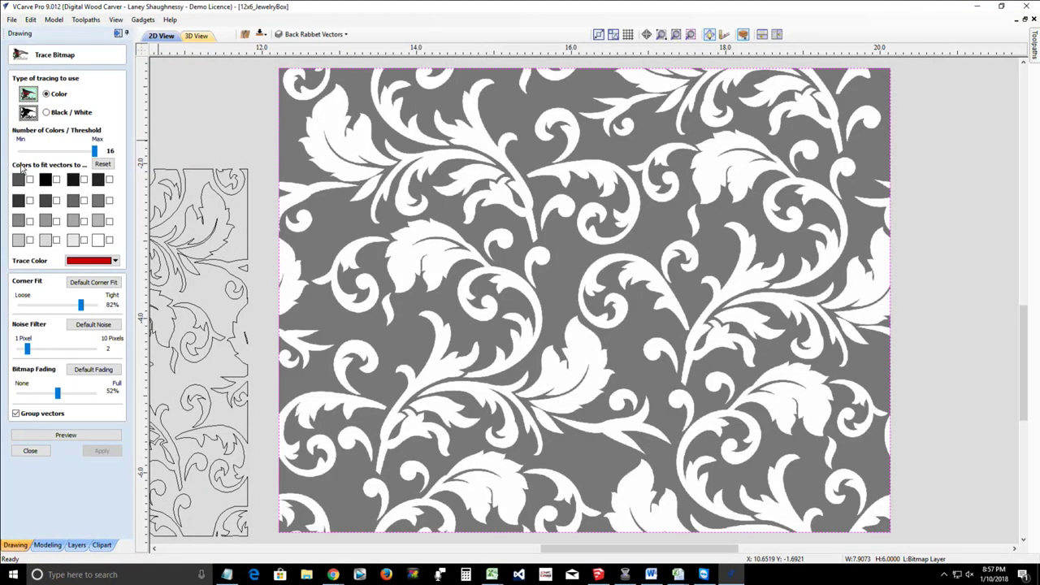
pyautogui.click(30, 181)
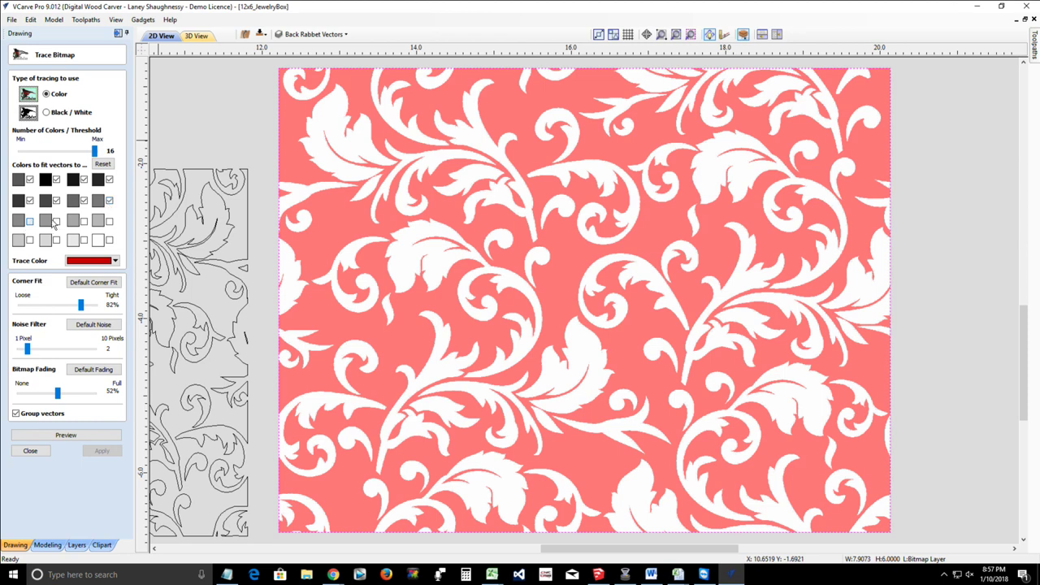
pyautogui.click(109, 222)
pyautogui.click(85, 435)
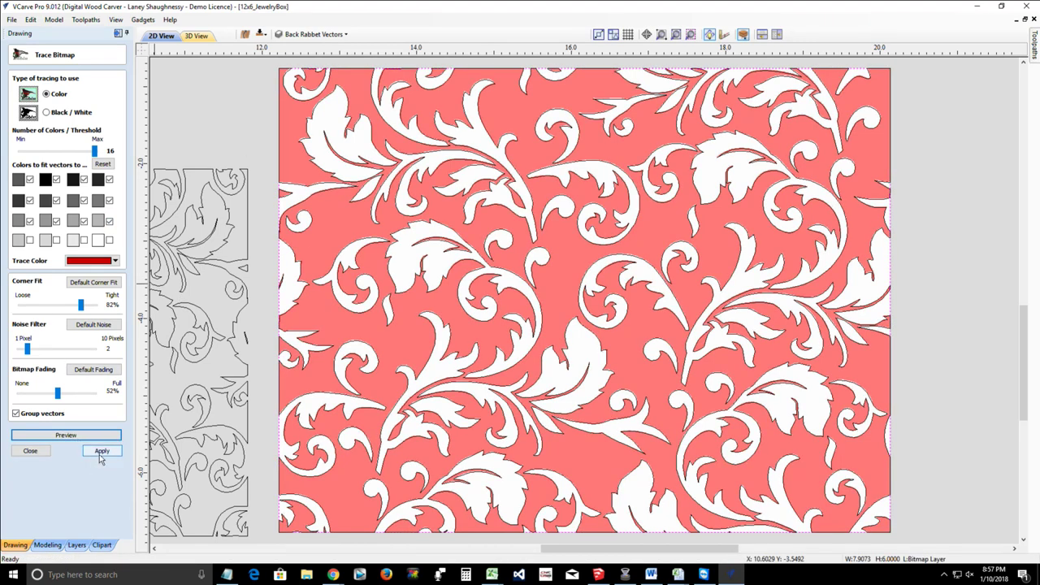
pyautogui.click(100, 451)
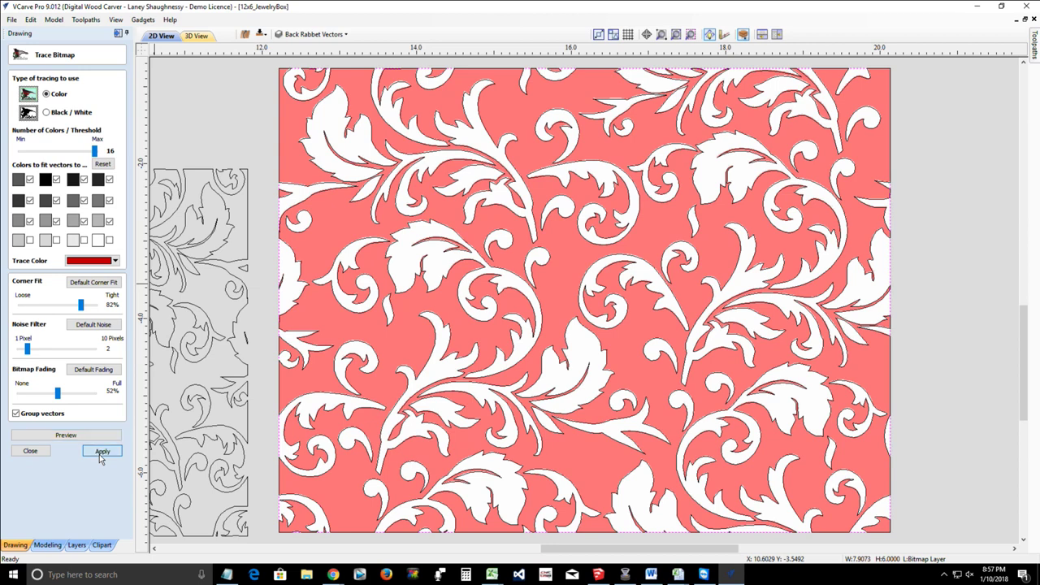
pyautogui.click(30, 451)
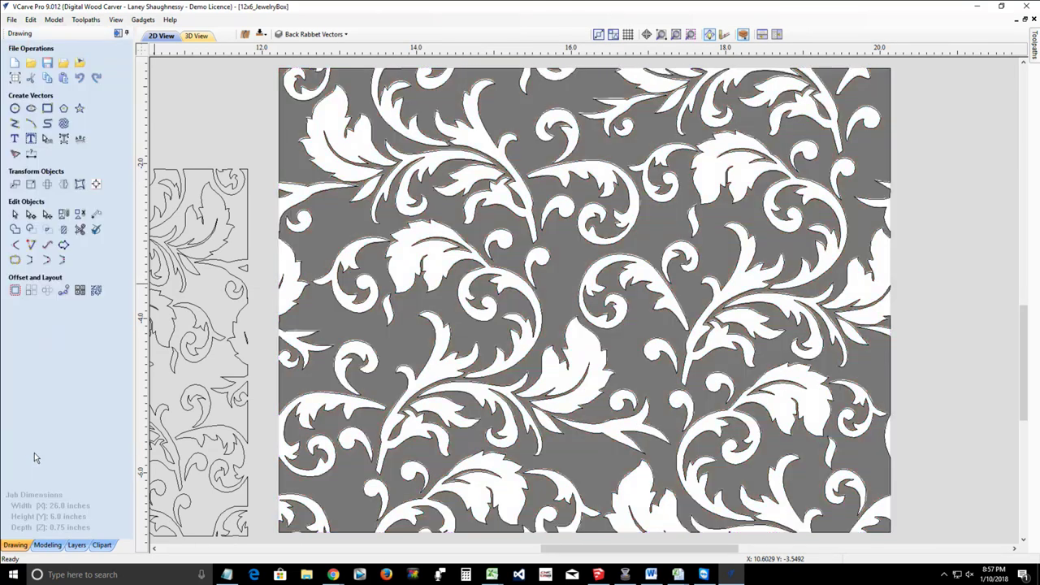
# Step: Hide the Bitmap Layer and zoom out to see the whole board
pyautogui.click(301, 35)
pyautogui.click(294, 52)
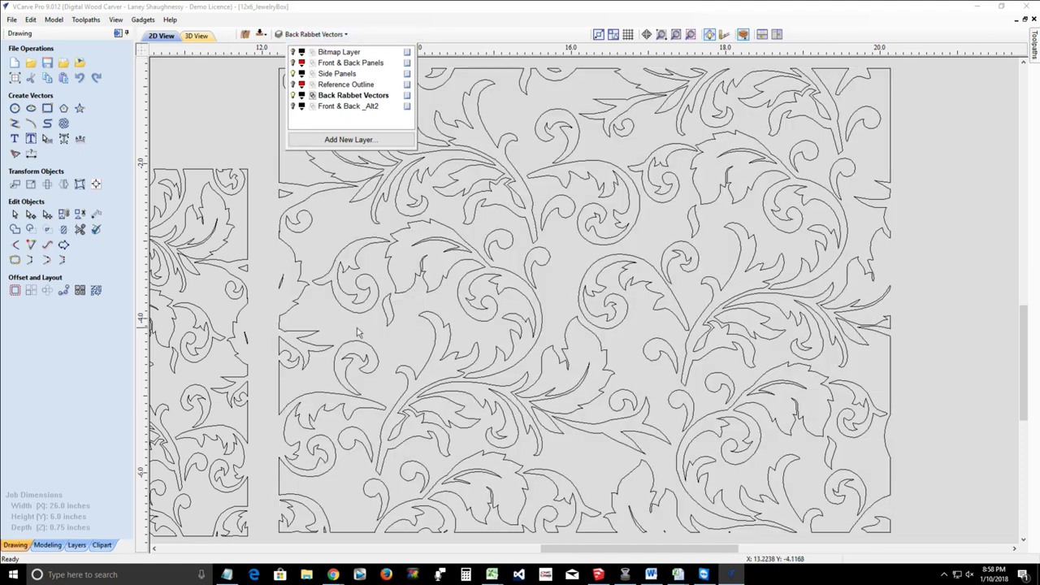
pyautogui.scroll(-3, 358, 329)
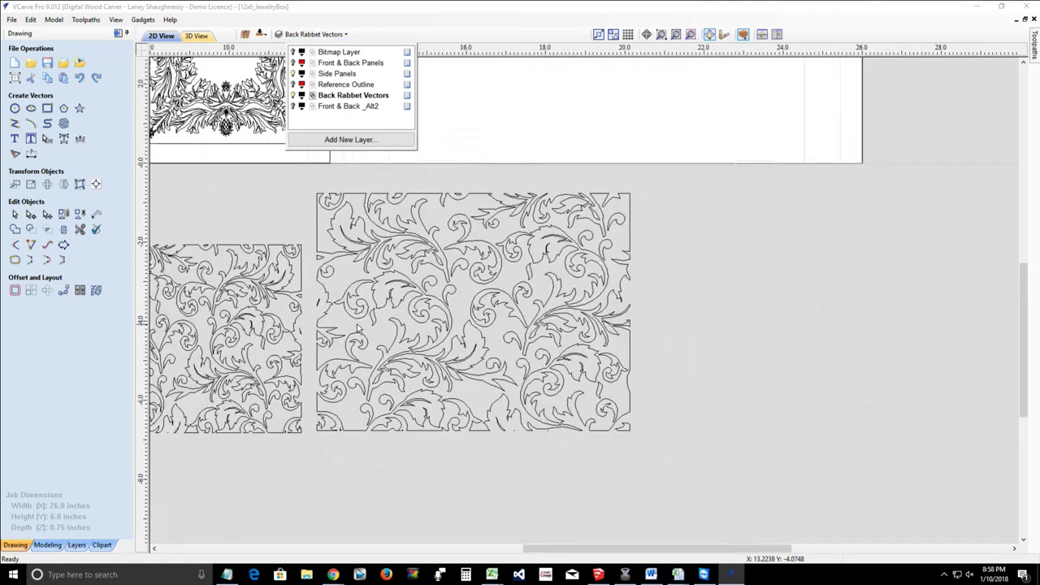
pyautogui.scroll(-3, 358, 327)
pyautogui.scroll(-1, 366, 328)
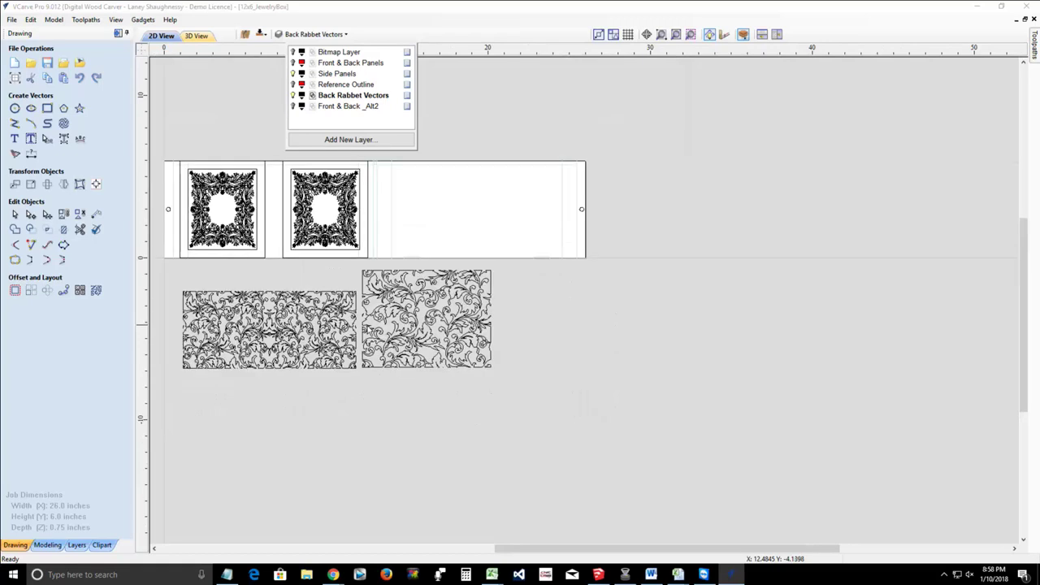
# Step: Move the side-panel scroll pattern far off to the right
pyautogui.moveTo(349, 261); pyautogui.dragTo(528, 399)
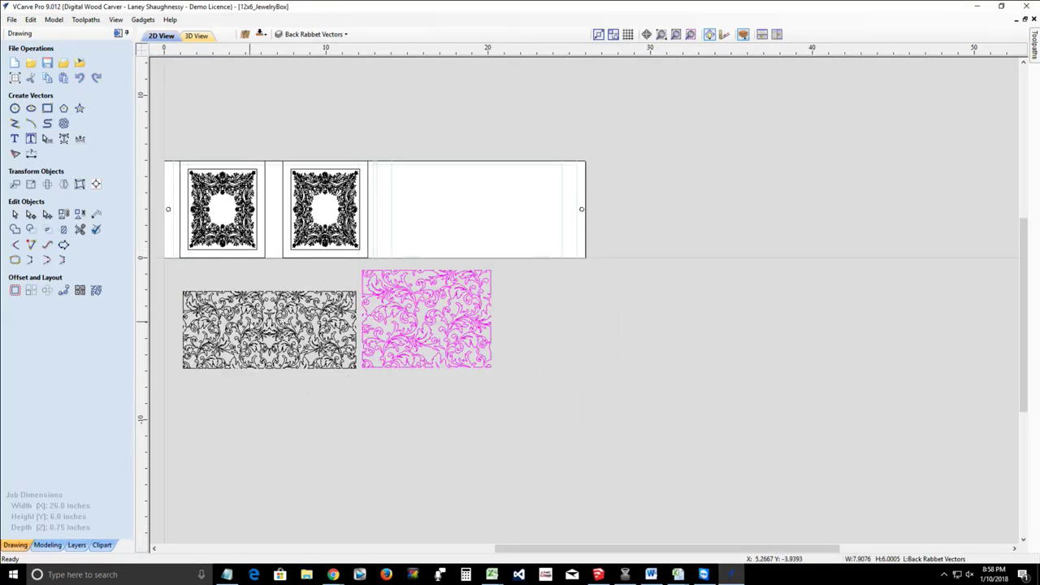
pyautogui.click(268, 325)
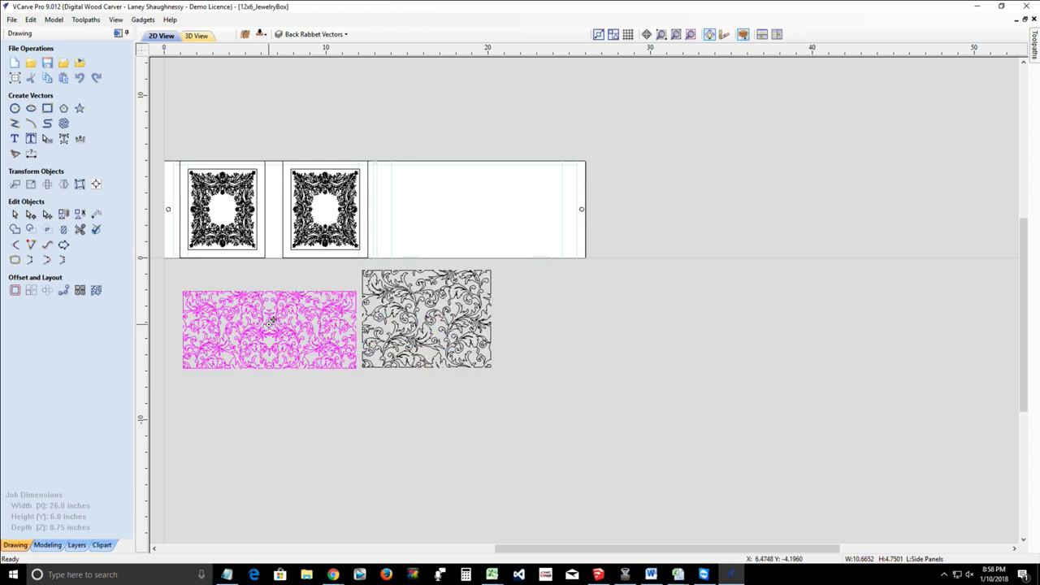
pyautogui.moveTo(268, 325); pyautogui.dragTo(759, 298)
pyautogui.press('Escape')
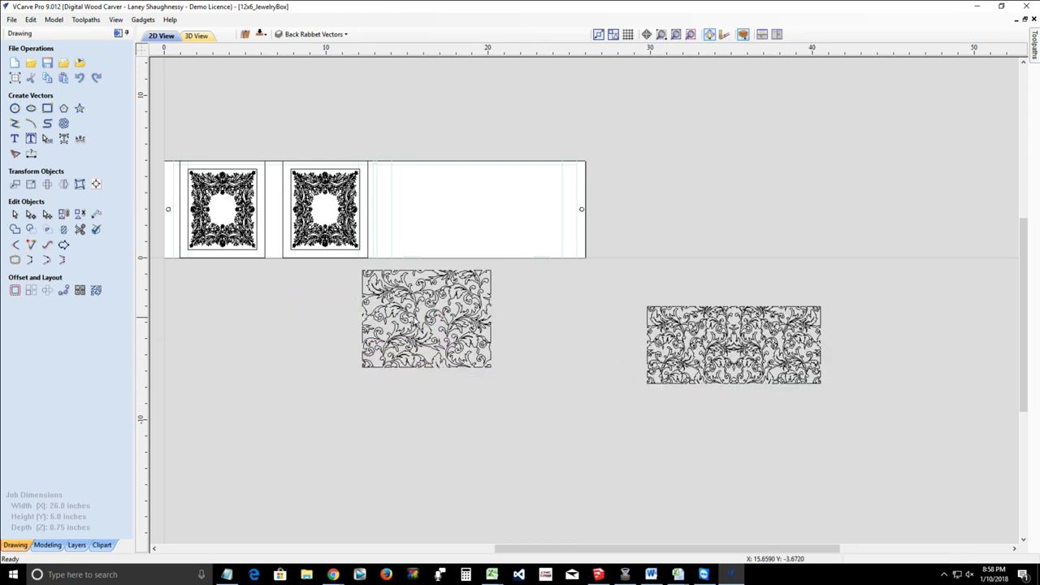
# Step: Move the traced leaf pattern left, beneath the front/back panel frames
pyautogui.click(397, 306)
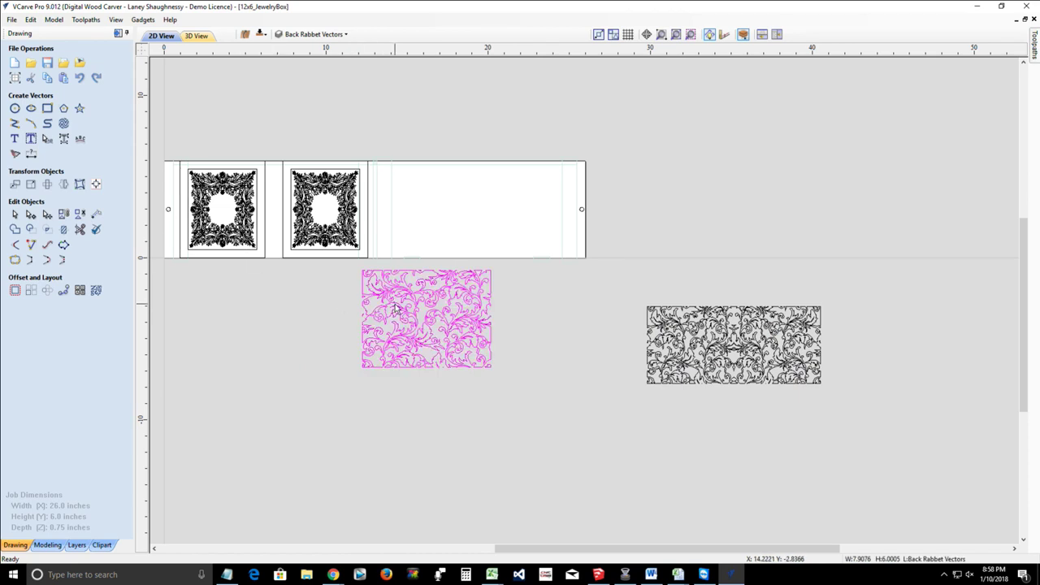
pyautogui.click(401, 303)
pyautogui.moveTo(427, 319); pyautogui.dragTo(236, 313)
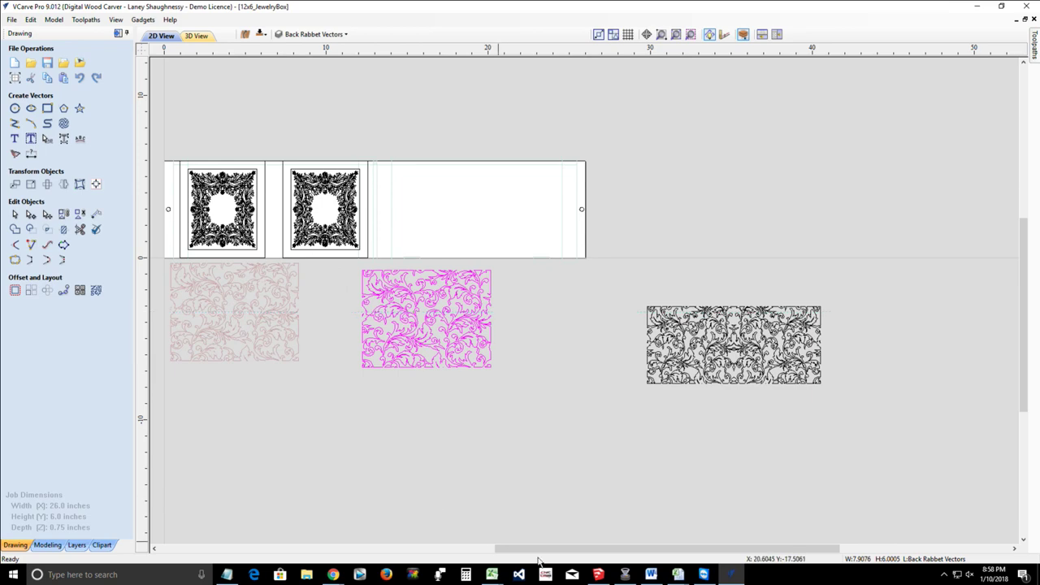
pyautogui.moveTo(527, 550); pyautogui.dragTo(451, 550)
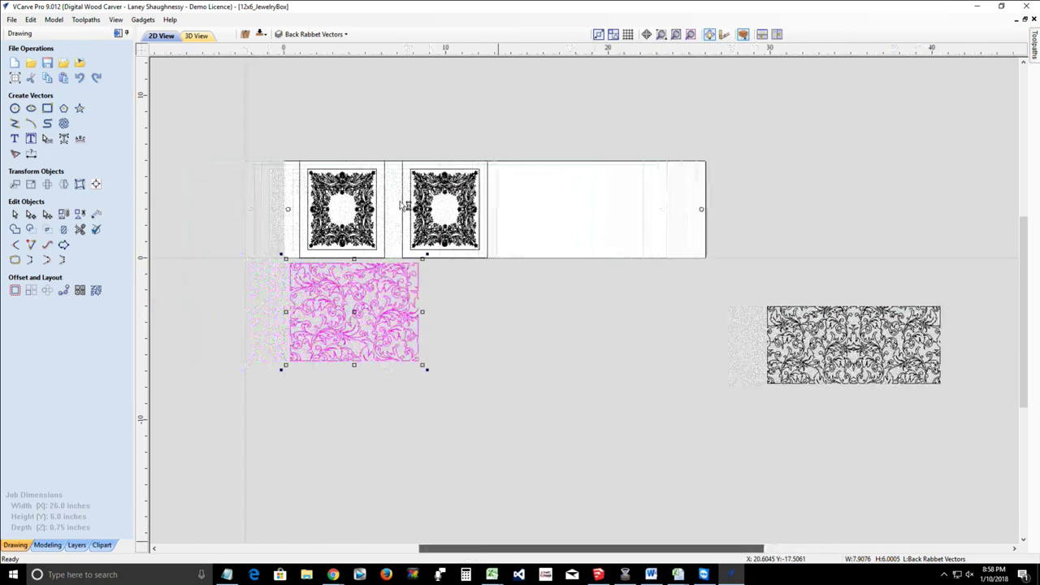
# Step: Delete the left frame's ornament, undo the deletion, and reselect the left ornament
pyautogui.scroll(3, 341, 208)
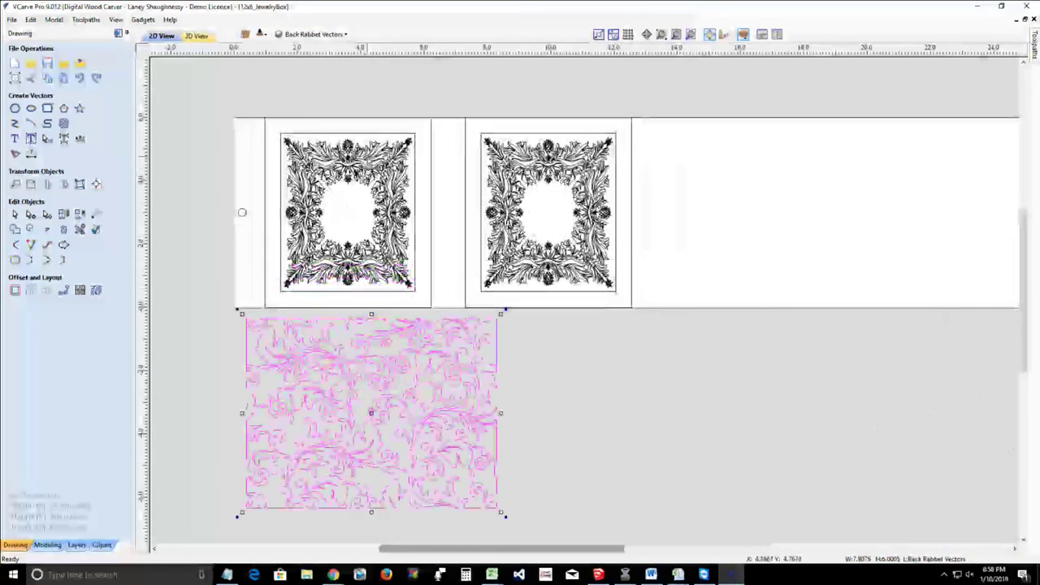
pyautogui.click(374, 164)
pyautogui.press('Delete')
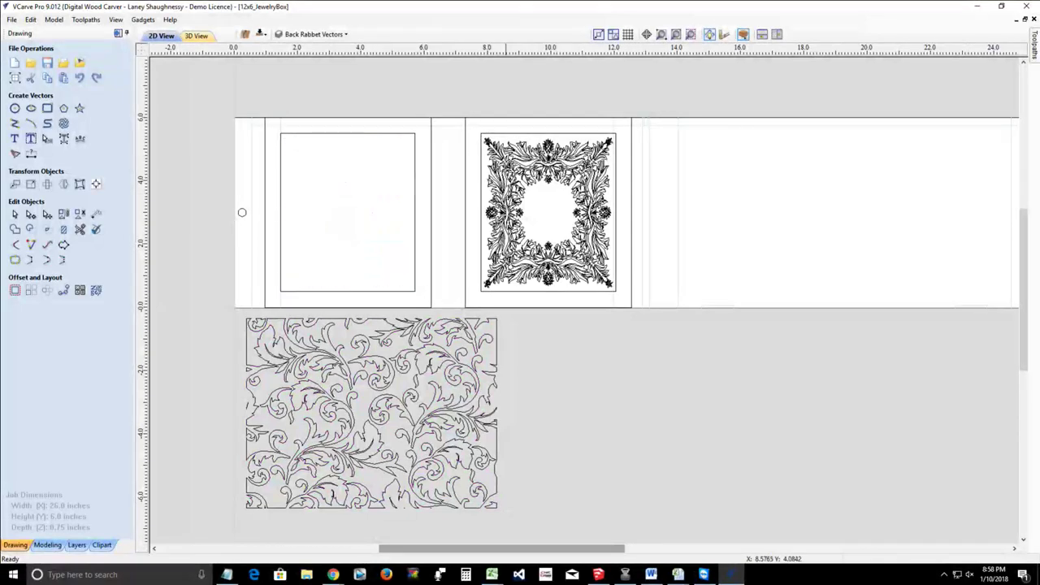
pyautogui.click(509, 182)
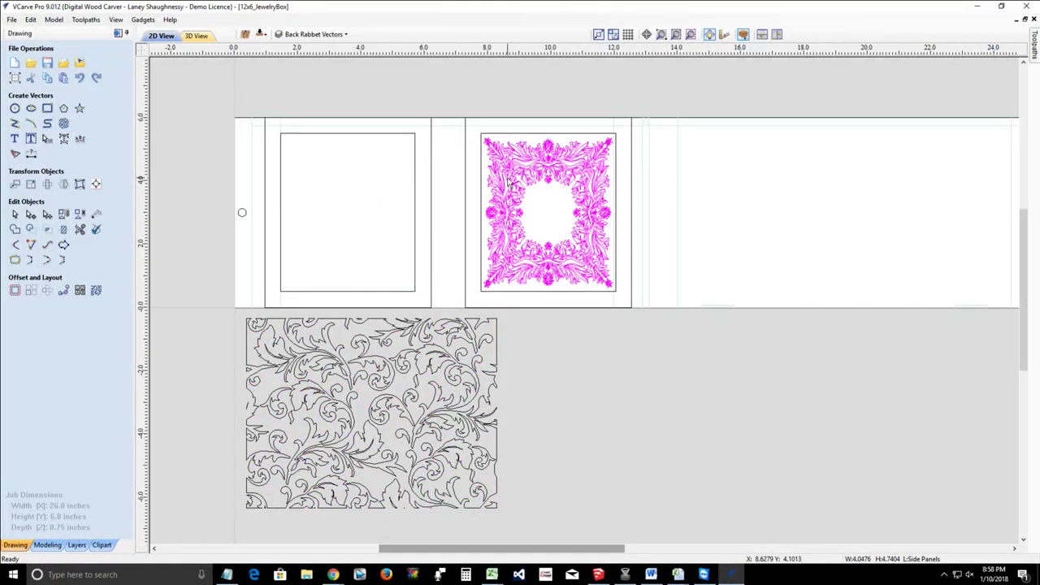
pyautogui.hotkey('ctrl', 'z')
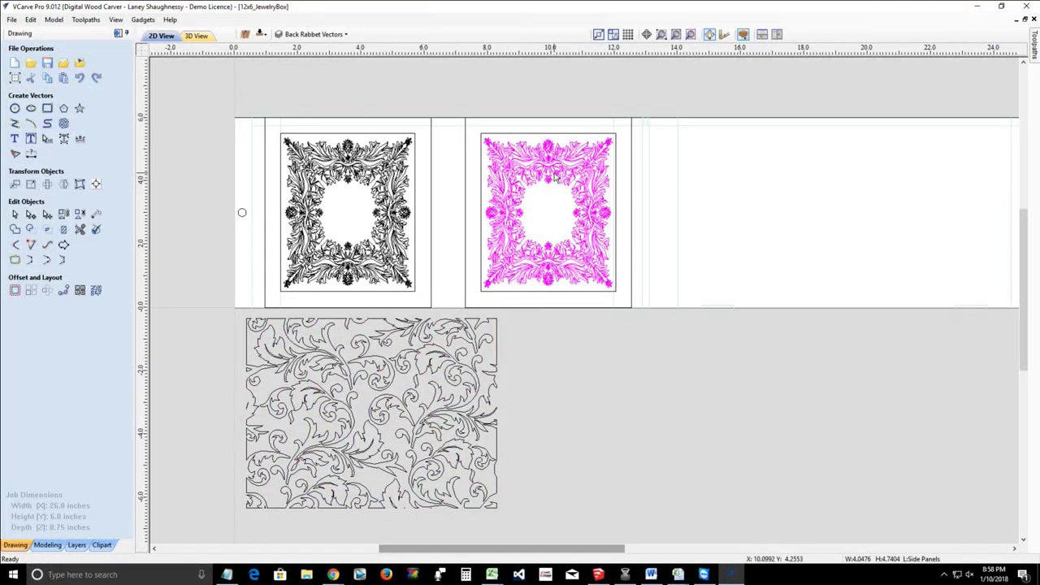
pyautogui.click(395, 167)
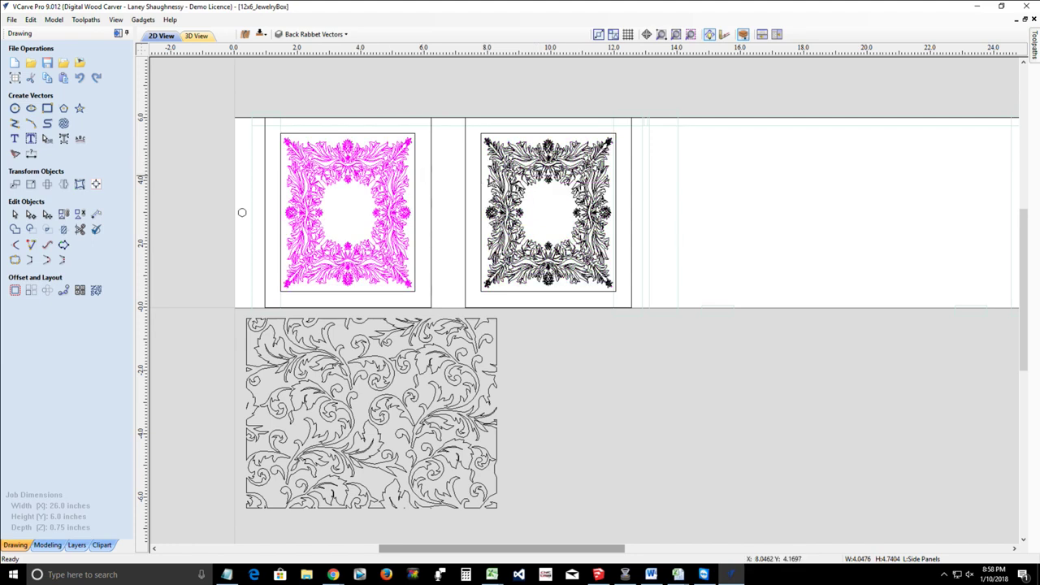
# Step: Add the right ornament to the selection, drag both ornaments to the lower right, then select the traced pattern
pyautogui.keyDown('shift'); pyautogui.click(504, 169); pyautogui.keyUp('shift')
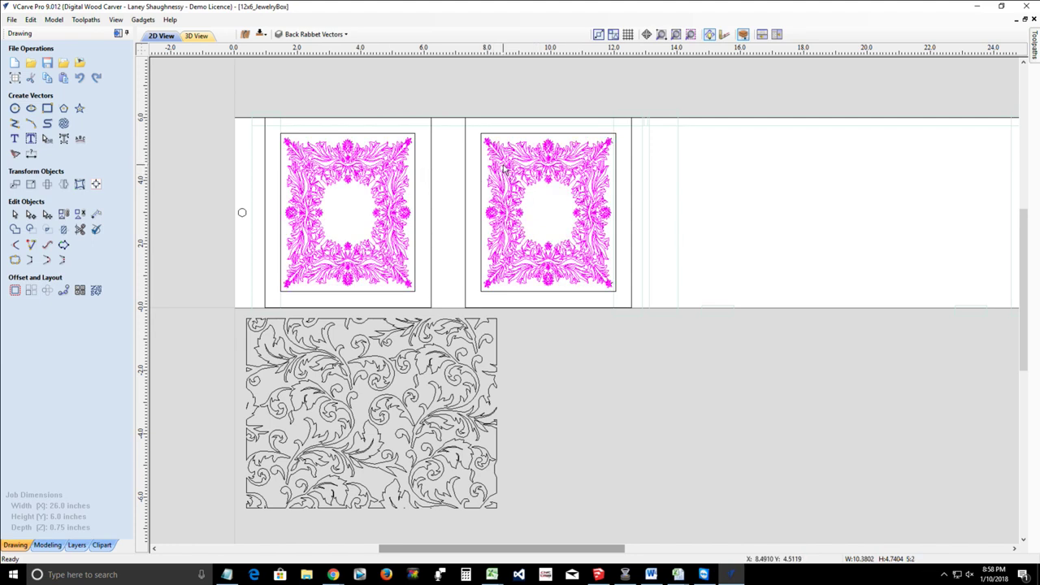
pyautogui.rightClick(504, 168)
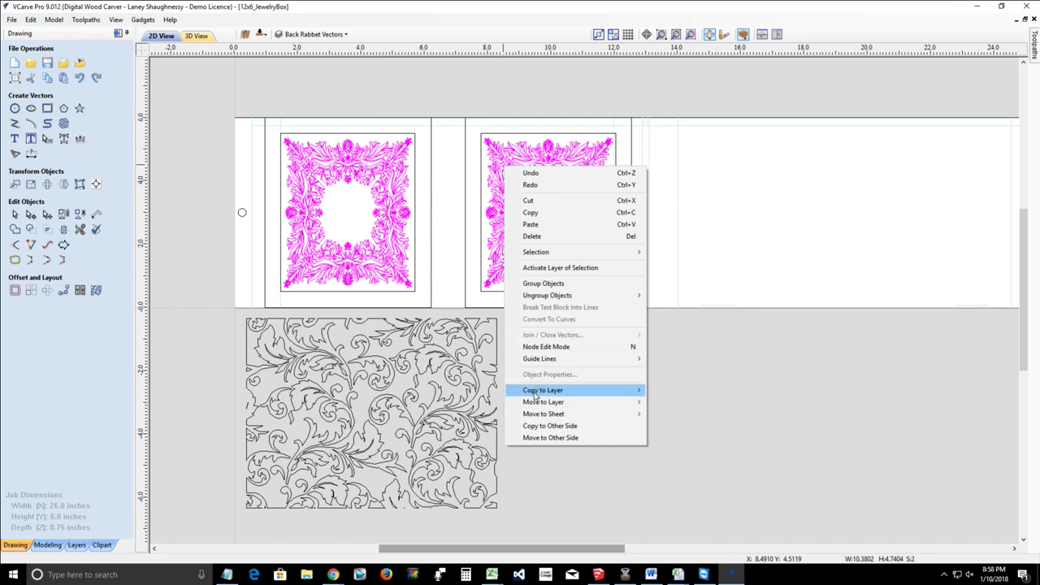
pyautogui.moveTo(536, 405)
pyautogui.click(488, 164)
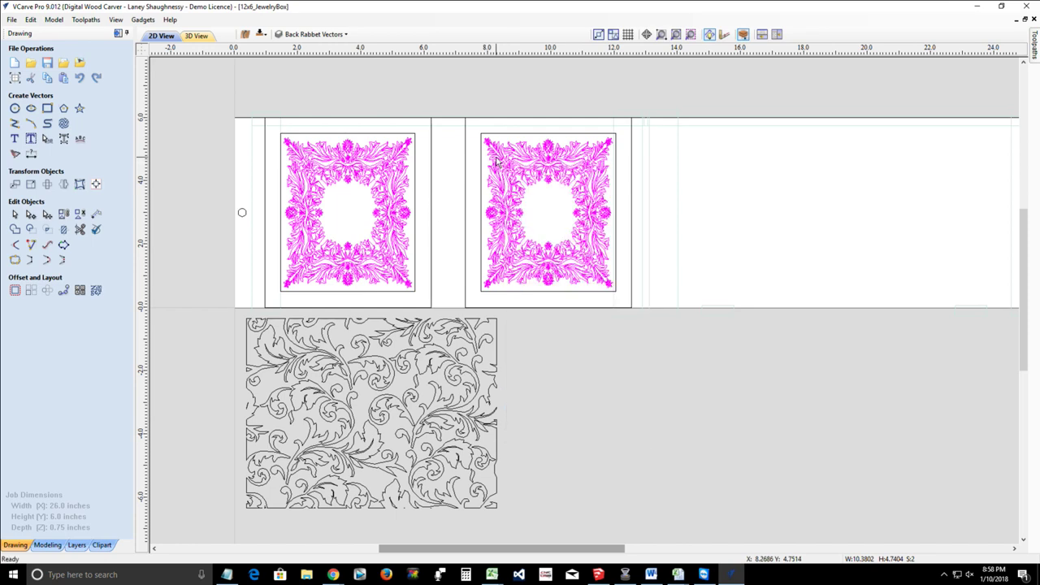
pyautogui.moveTo(502, 151); pyautogui.dragTo(853, 381)
pyautogui.moveTo(854, 430); pyautogui.dragTo(471, 368)
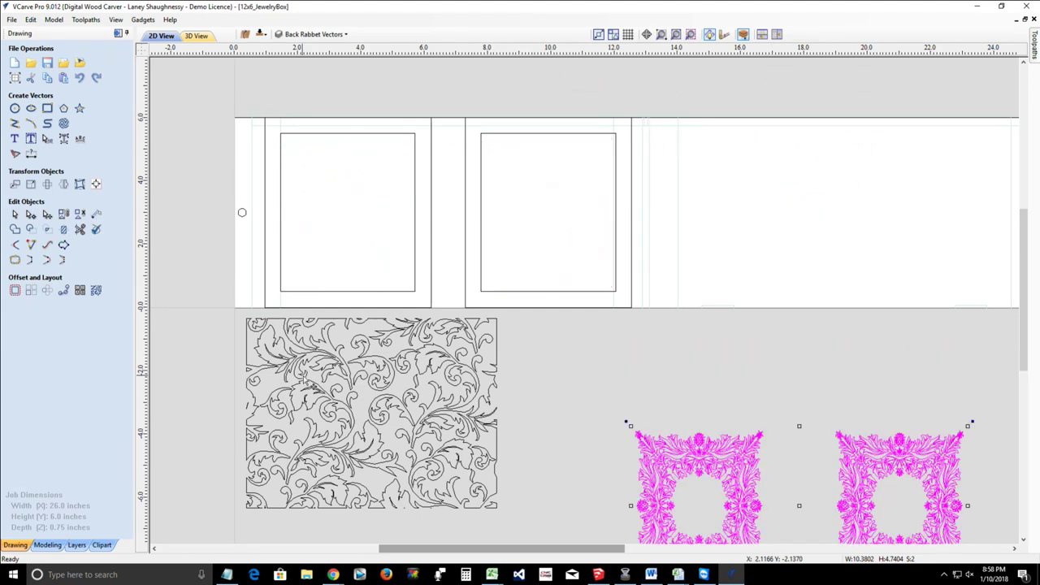
pyautogui.click(305, 378)
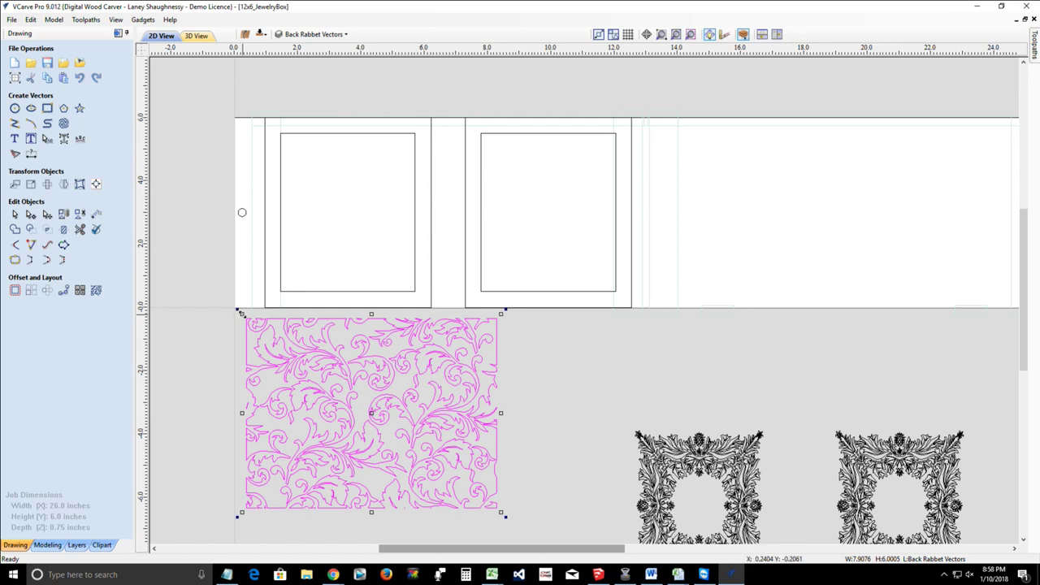
pyautogui.click(241, 313)
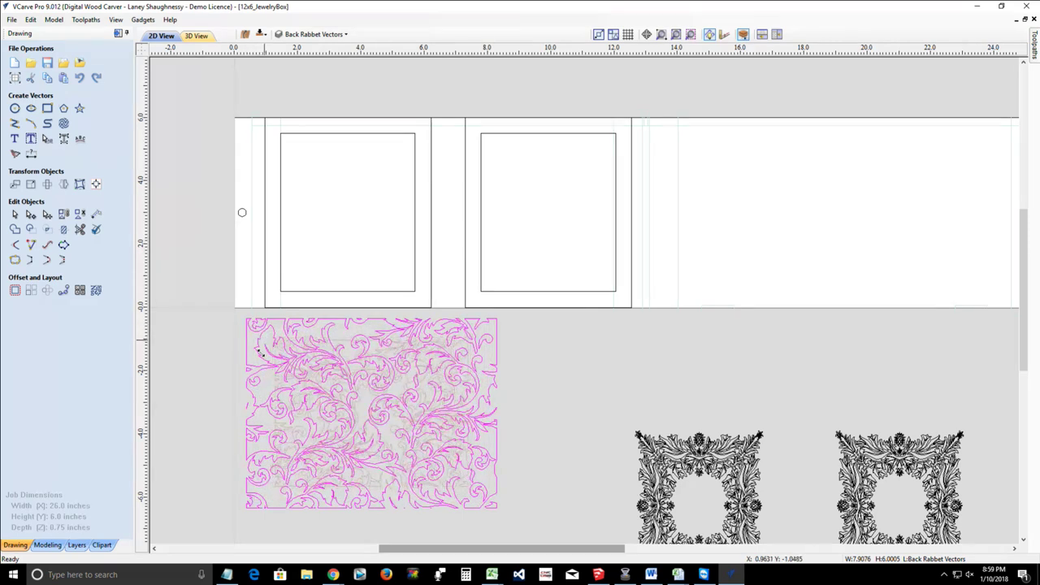
# Step: Resize the traced leaf pattern to about 3.85 x 4.67 inches inside the left frame, and add the panel outline to the selection
pyautogui.click(362, 445)
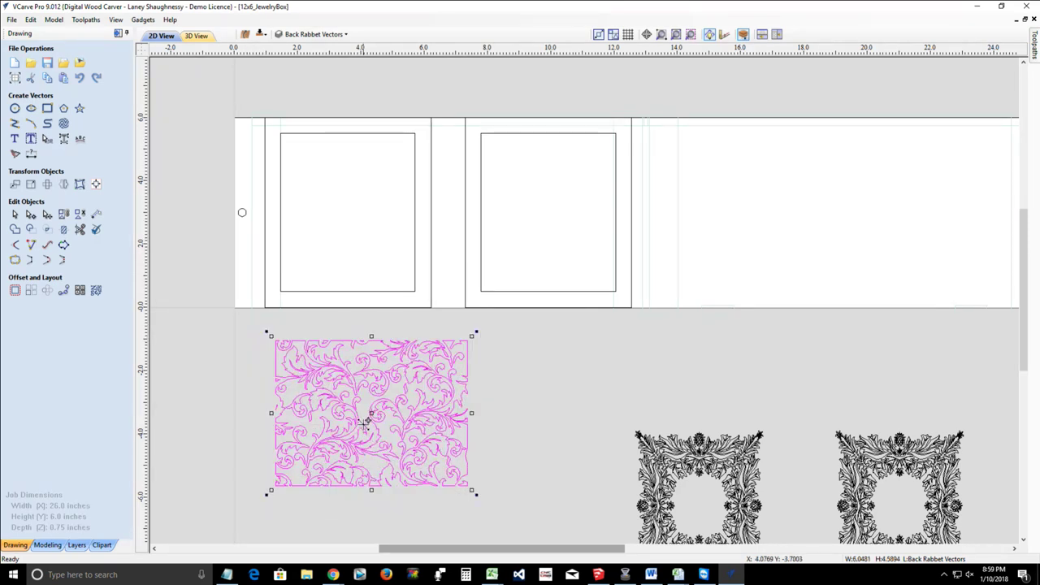
pyautogui.moveTo(374, 412); pyautogui.dragTo(345, 212)
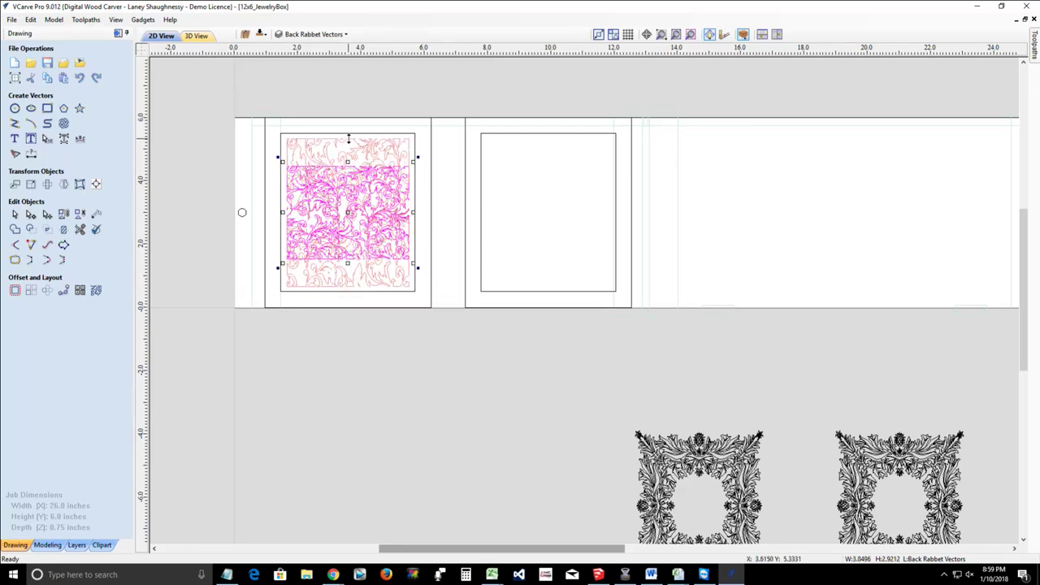
pyautogui.hotkey('ctrl', 'z')
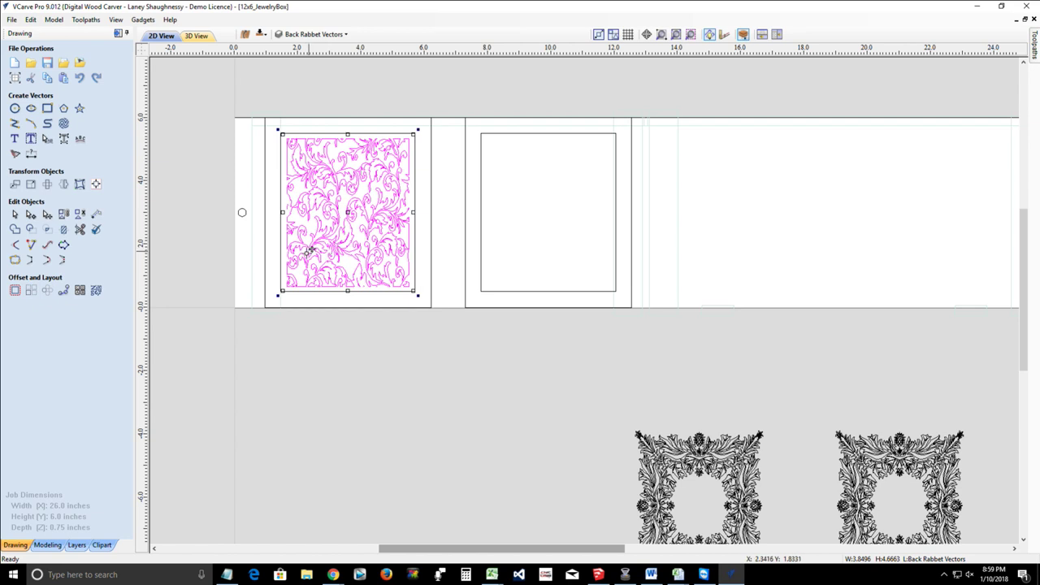
pyautogui.click(284, 234)
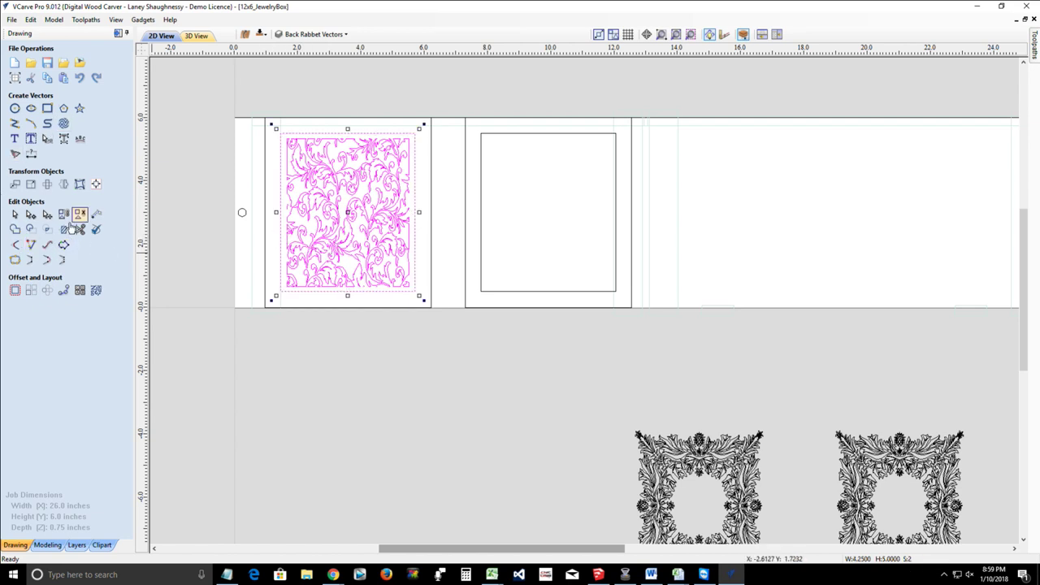
# Step: Center the leaf pattern in the left frame, then place copies in the right and left frames
pyautogui.click(97, 185)
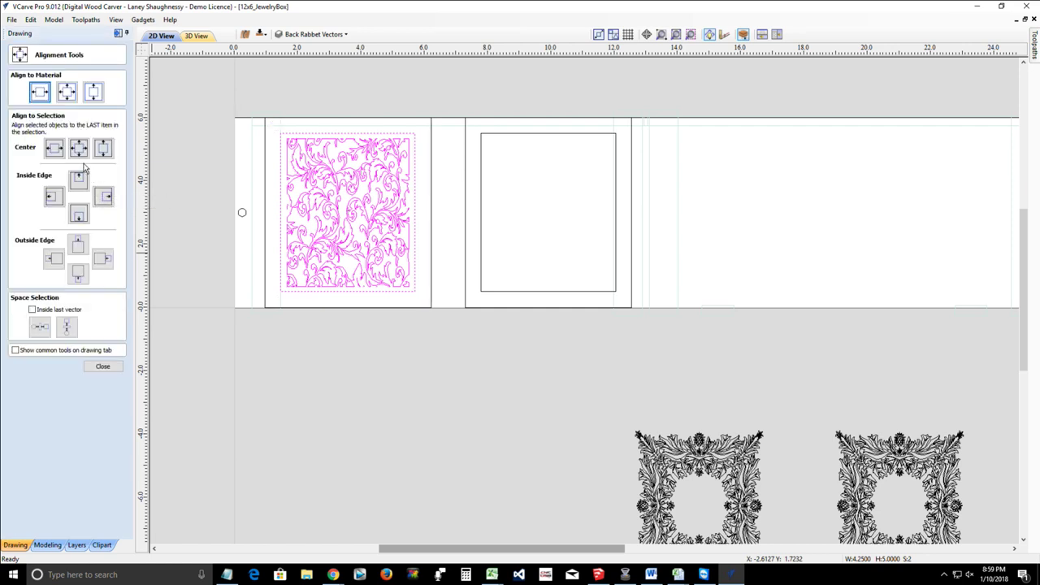
pyautogui.click(78, 153)
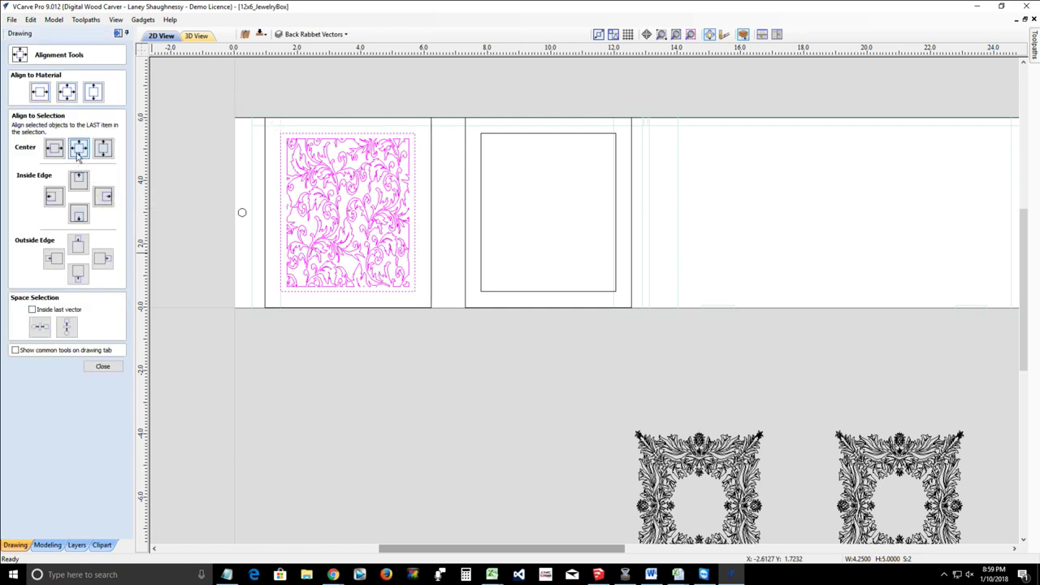
pyautogui.click(356, 235)
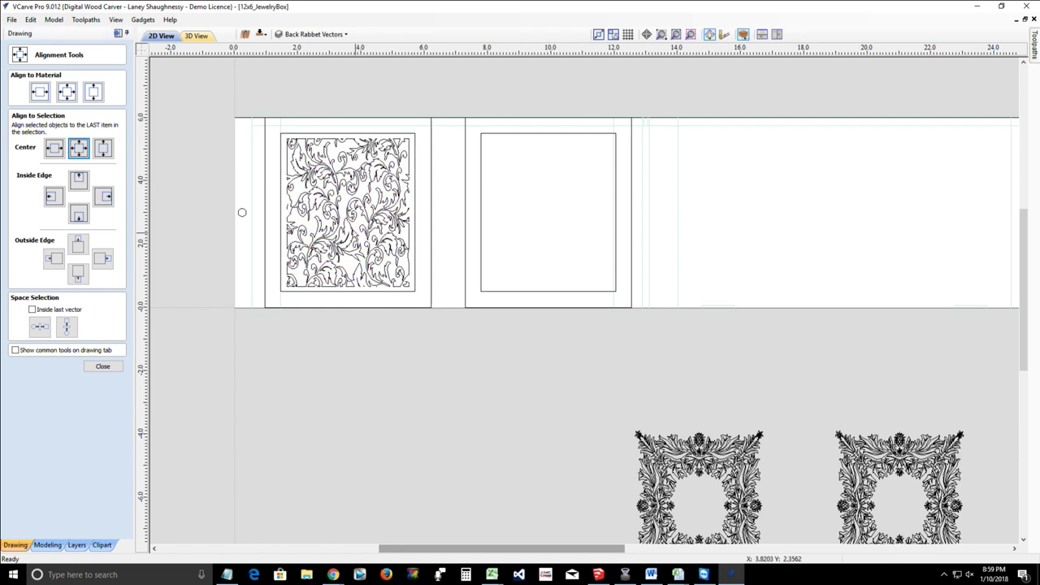
pyautogui.click(341, 211)
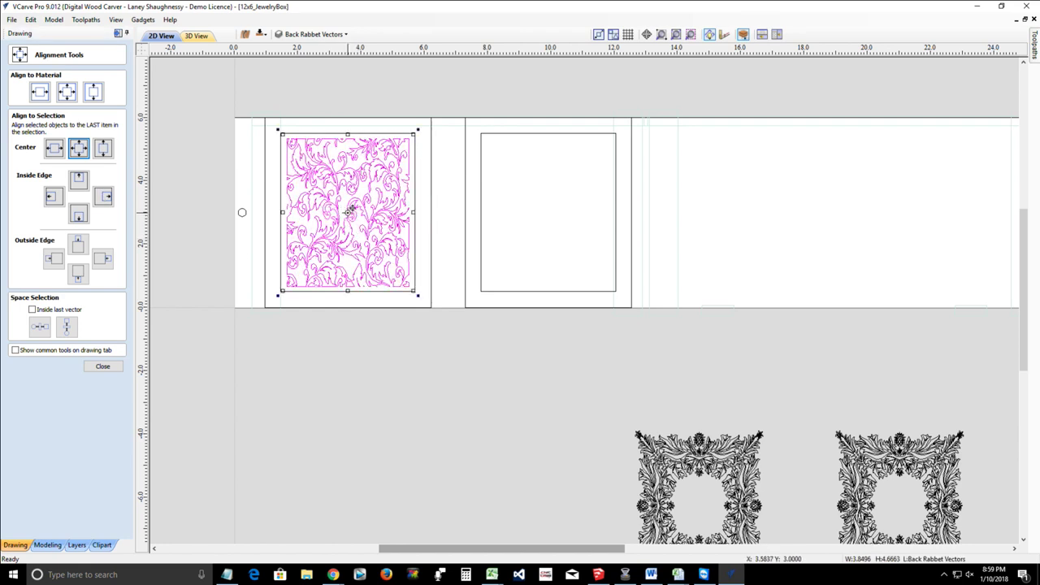
pyautogui.moveTo(349, 211); pyautogui.dragTo(546, 214)
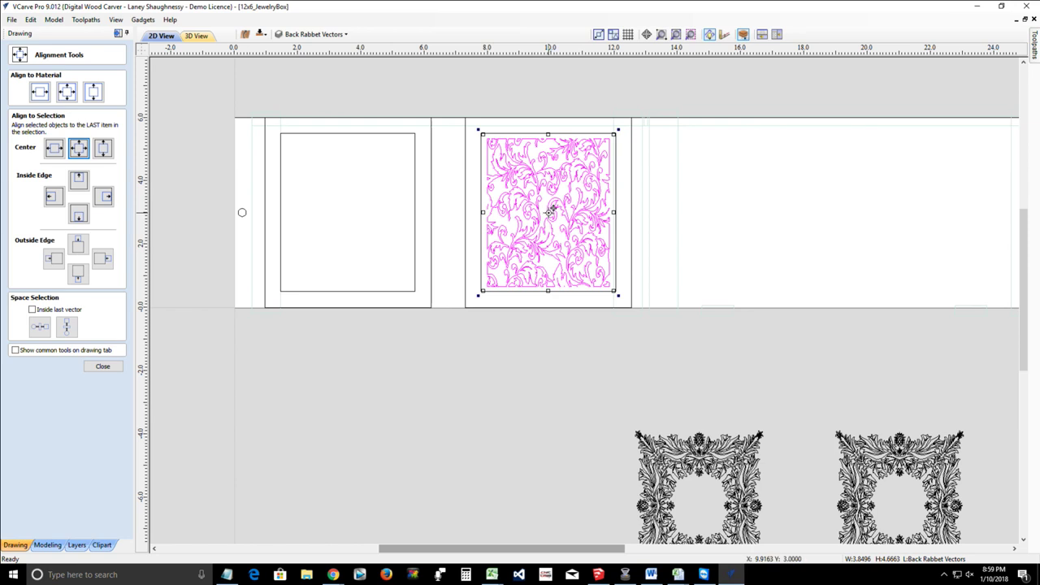
pyautogui.moveTo(551, 210); pyautogui.dragTo(349, 214)
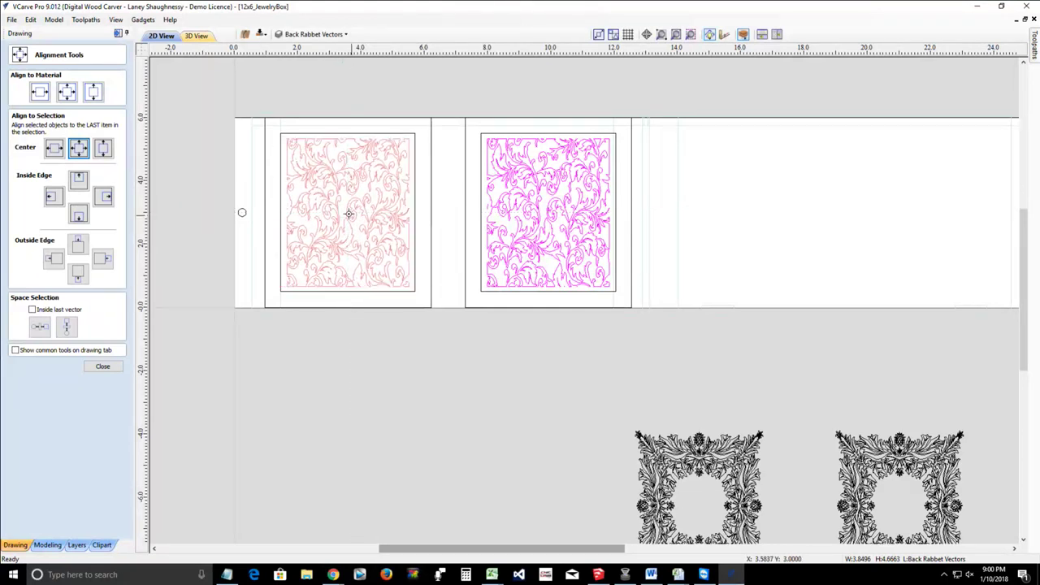
pyautogui.click(351, 211)
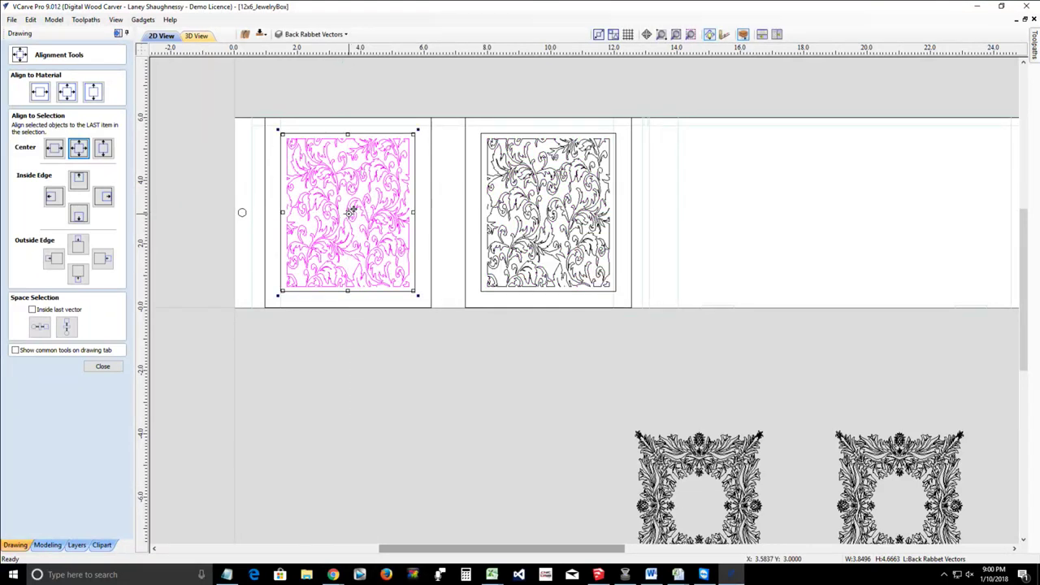
# Step: Close the alignment tools and select the floral patterns in both panels
pyautogui.click(104, 368)
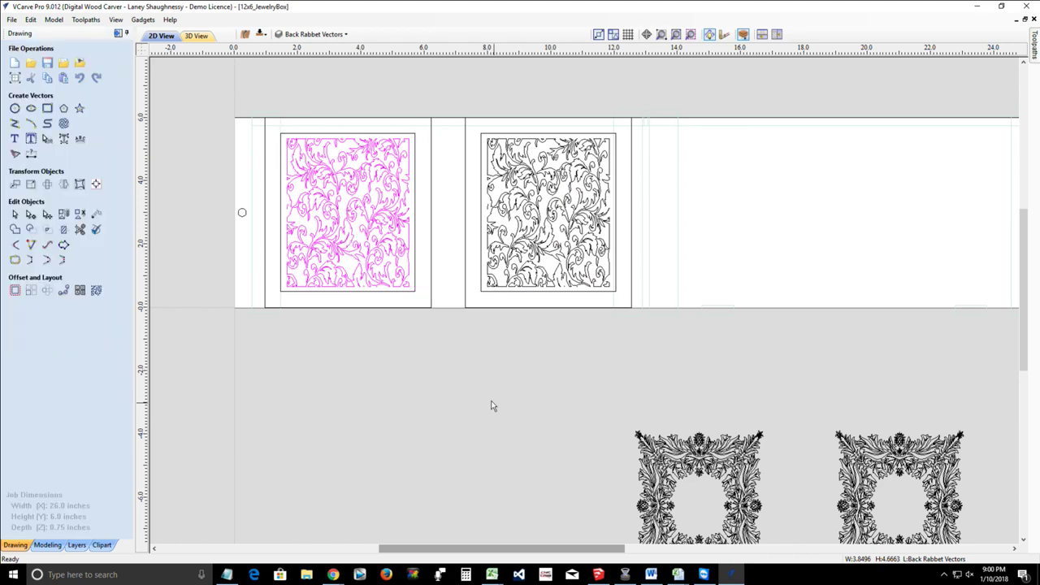
pyautogui.click(468, 375)
pyautogui.scroll(-2, 367, 322)
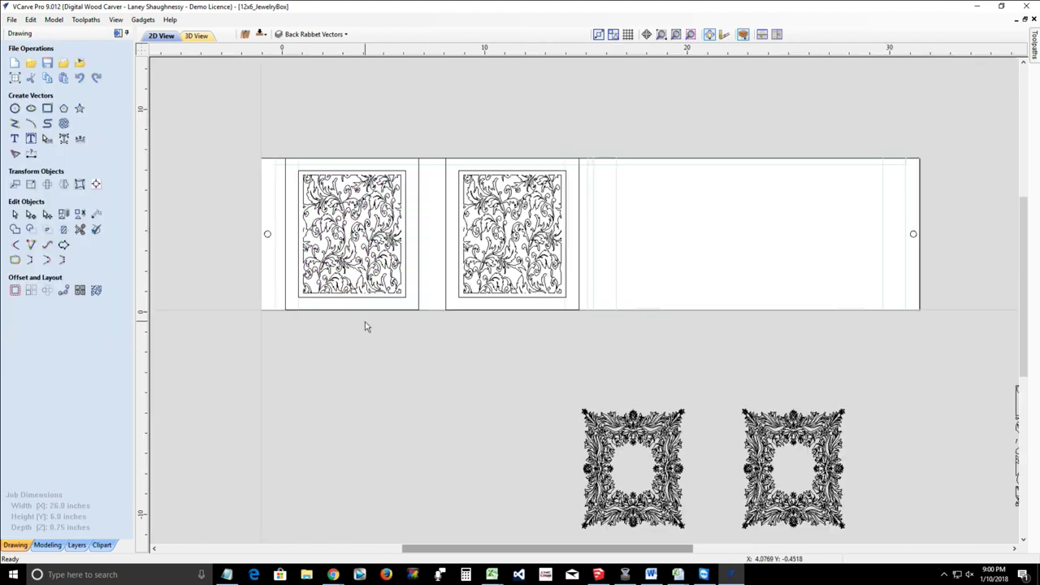
pyautogui.scroll(1, 325, 243)
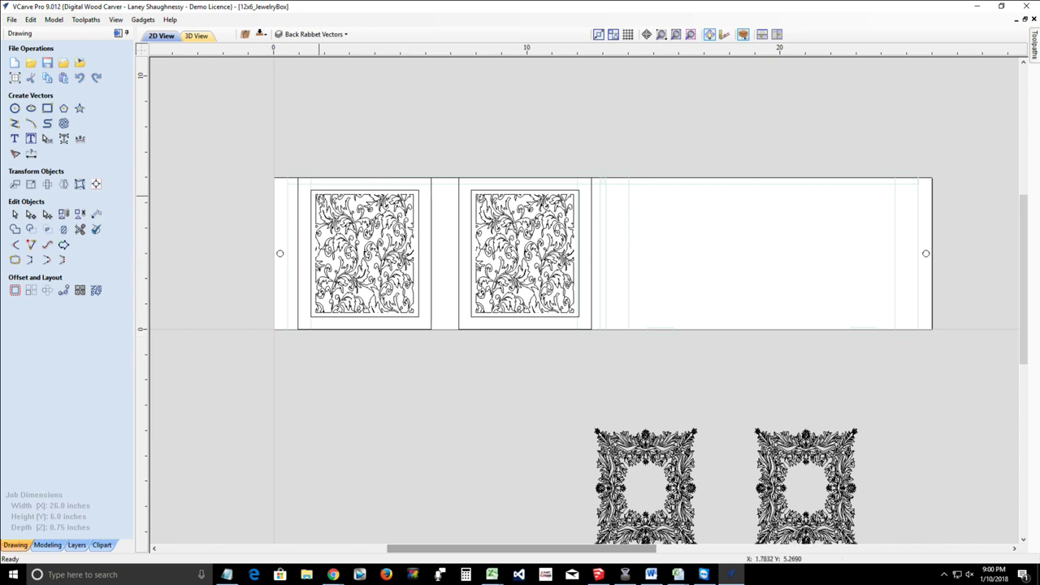
pyautogui.click(318, 196)
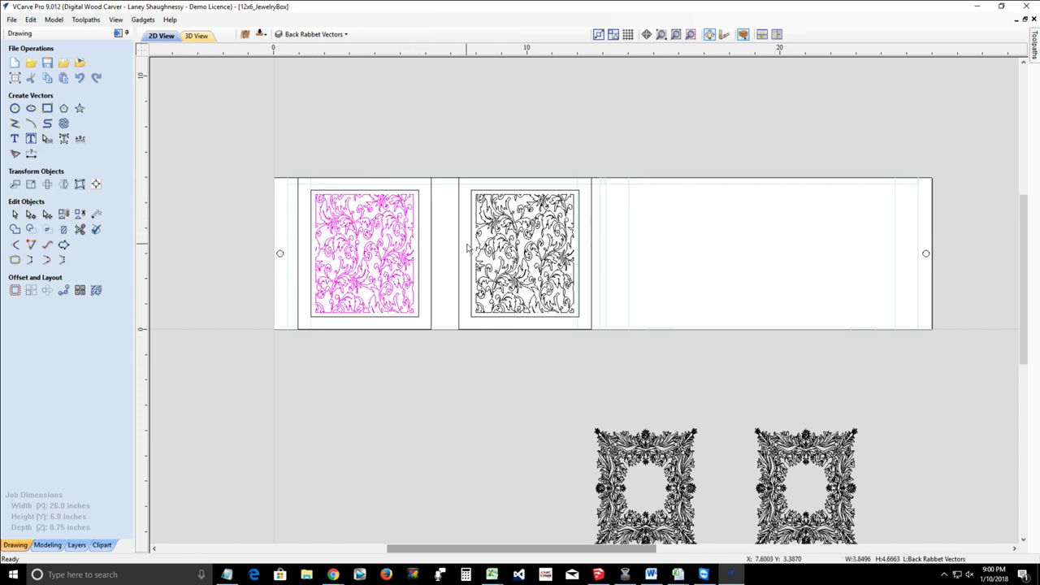
pyautogui.keyDown('shift'); pyautogui.click(501, 252); pyautogui.keyUp('shift')
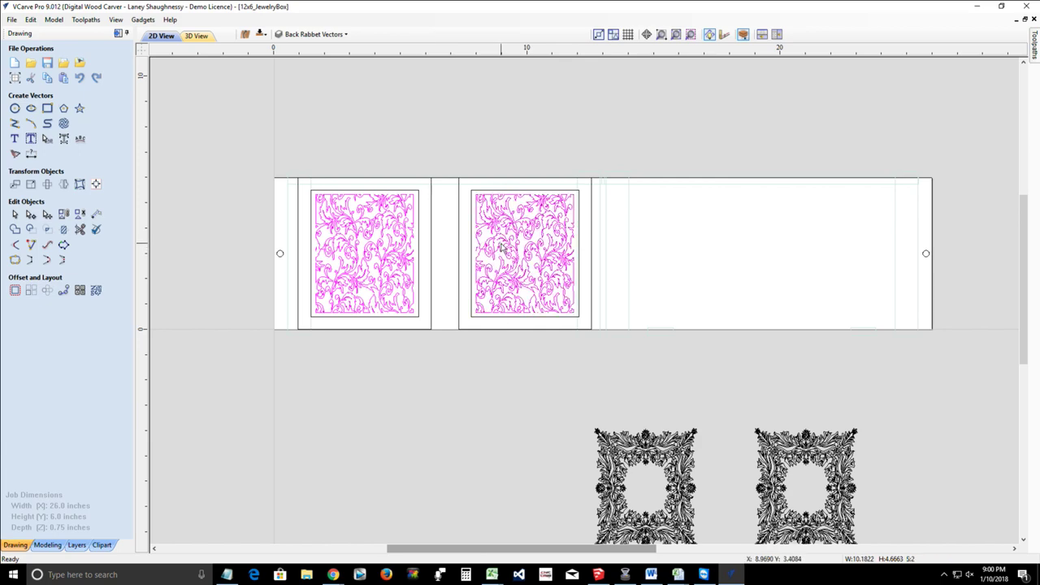
# Step: Switch to the Toolpaths panel and close the Preview Toolpaths form
pyautogui.scroll(-1, 501, 252)
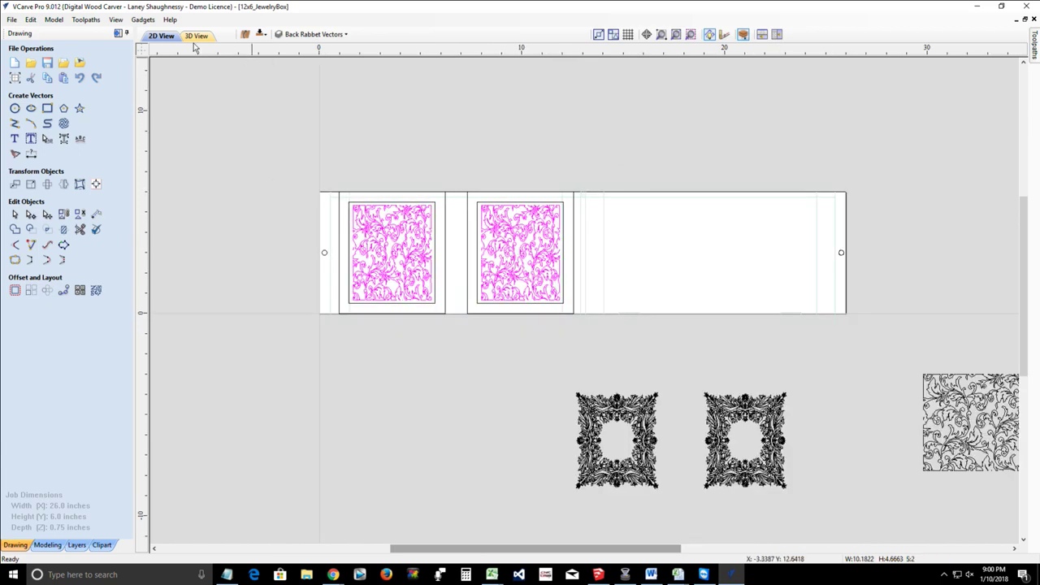
pyautogui.click(126, 36)
pyautogui.moveTo(1034, 48)
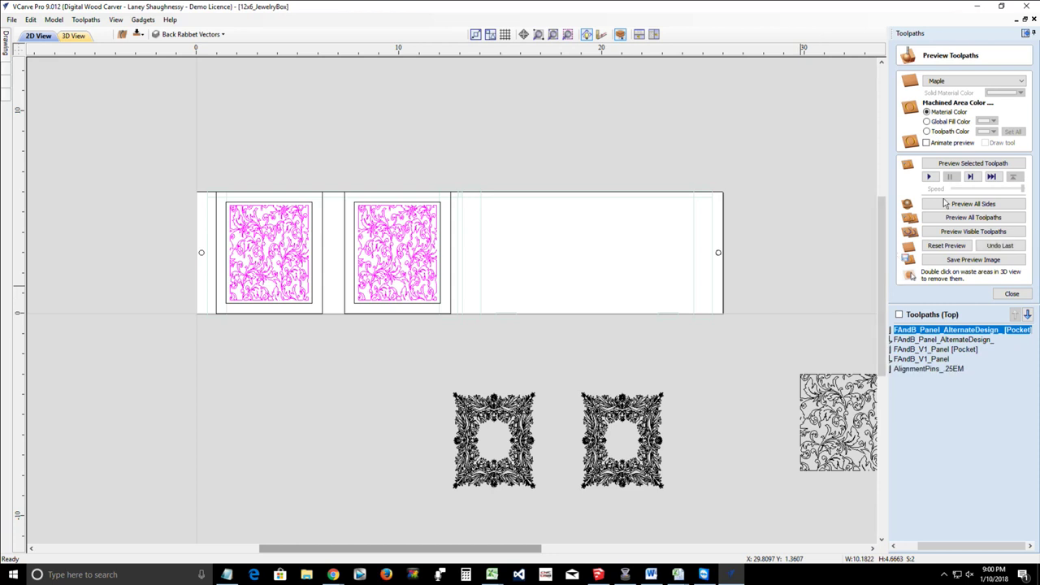
pyautogui.click(1002, 294)
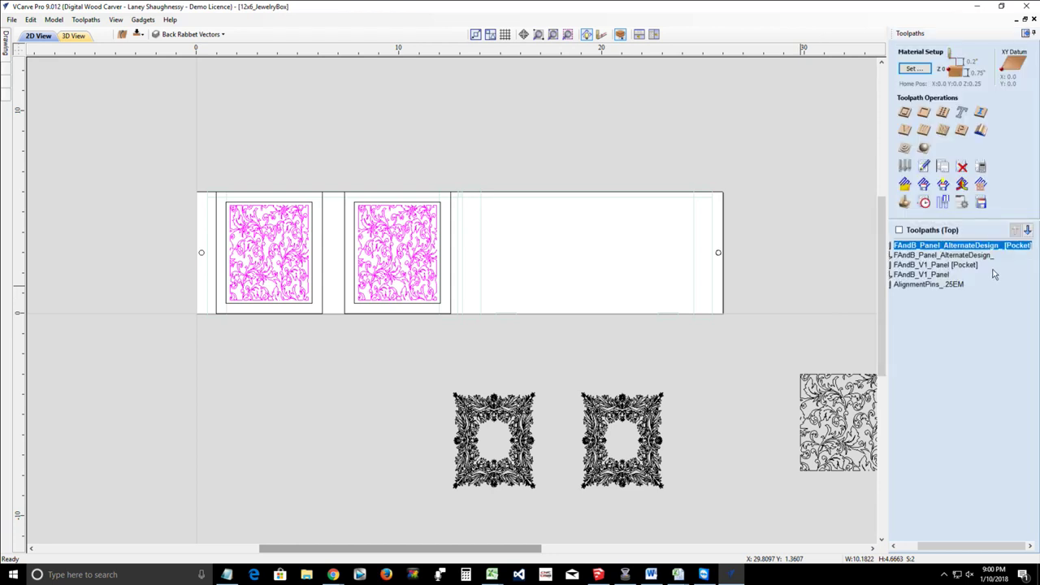
# Step: Create a V-carve toolpath named SidePanel_AlternateDesign_60DegVBit and calculate it
pyautogui.click(905, 130)
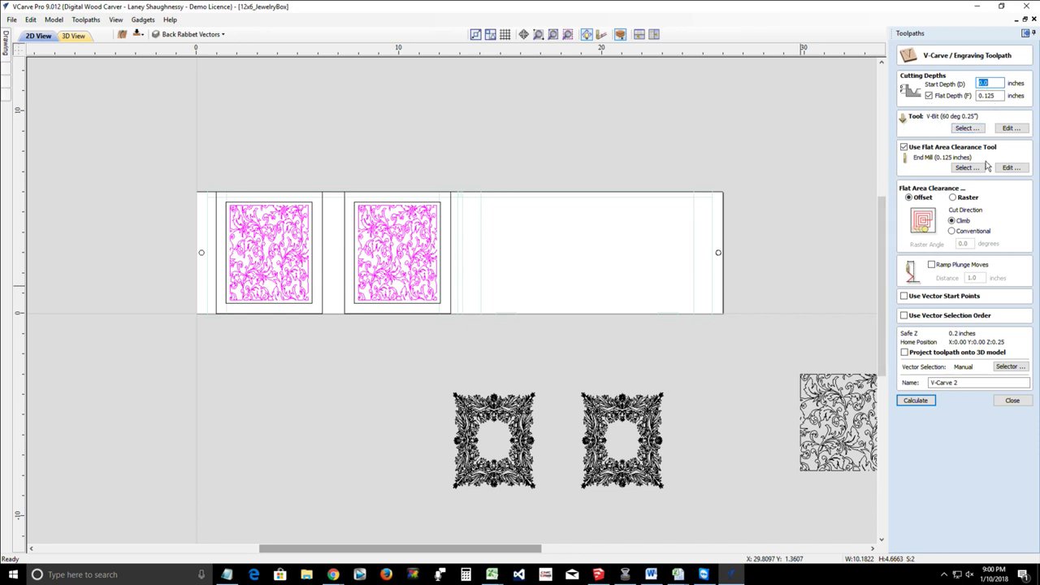
pyautogui.tripleClick(981, 383)
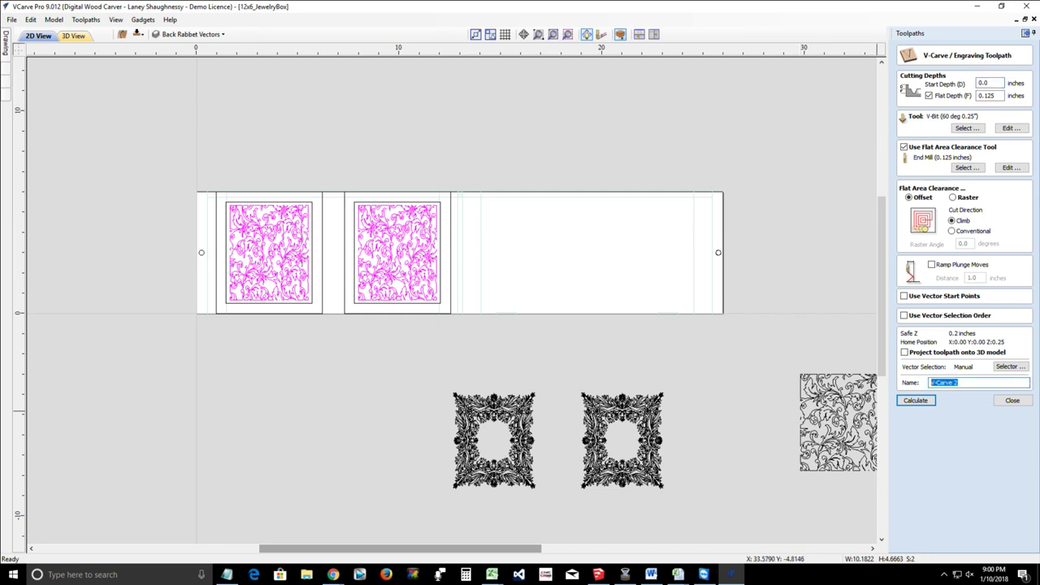
pyautogui.write('S')
pyautogui.write('Bit')
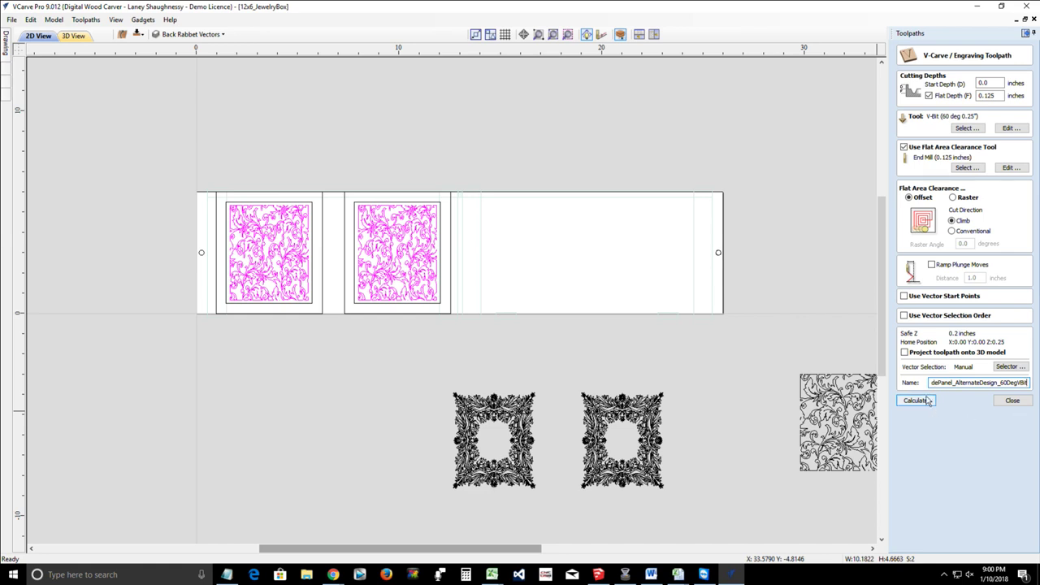
pyautogui.click(919, 401)
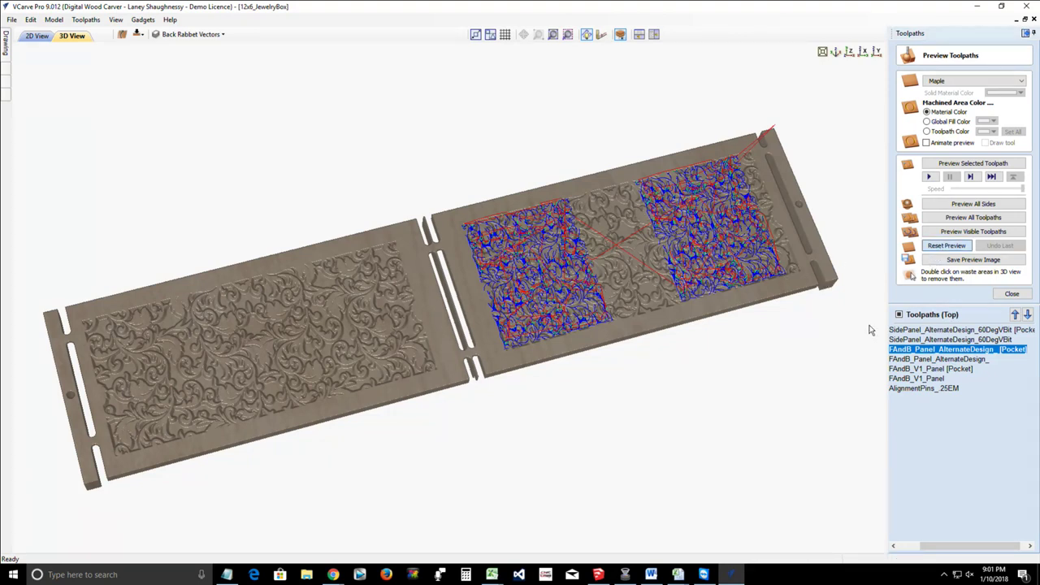
# Step: Reset the preview, switch to top view, and start then stop a toolpath simulation
pyautogui.click(946, 245)
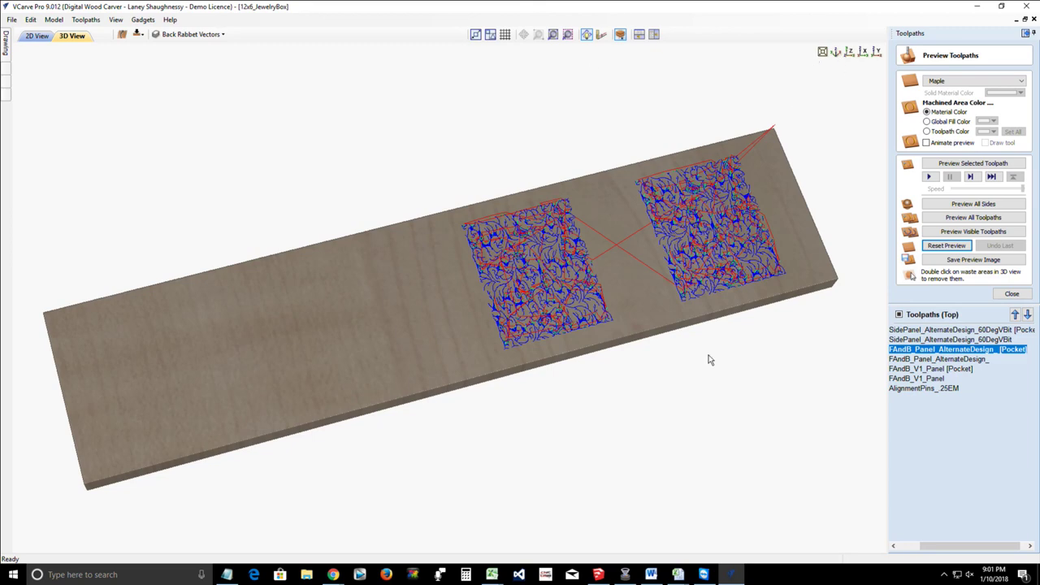
pyautogui.press('1')
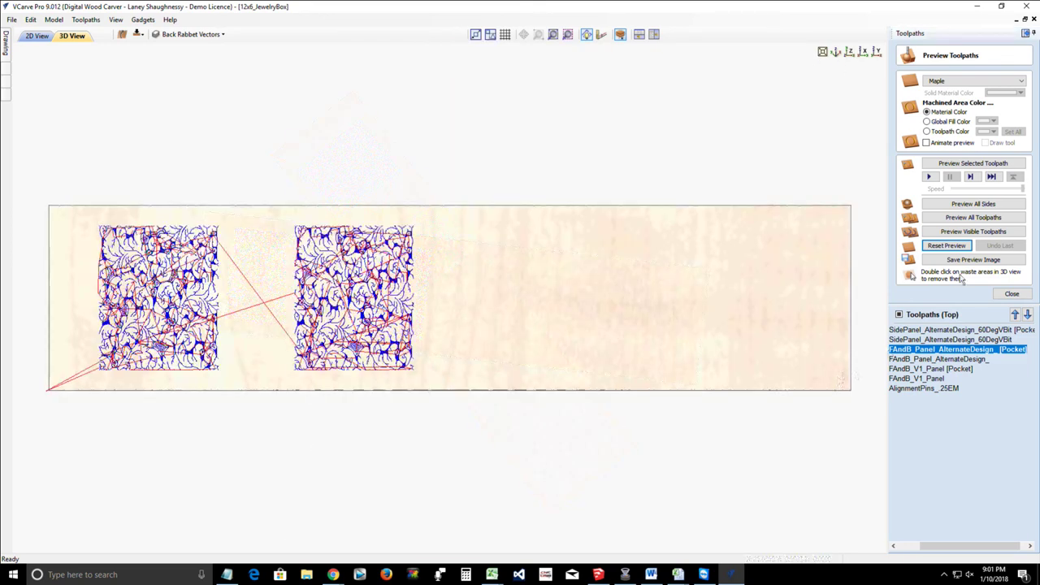
pyautogui.click(950, 163)
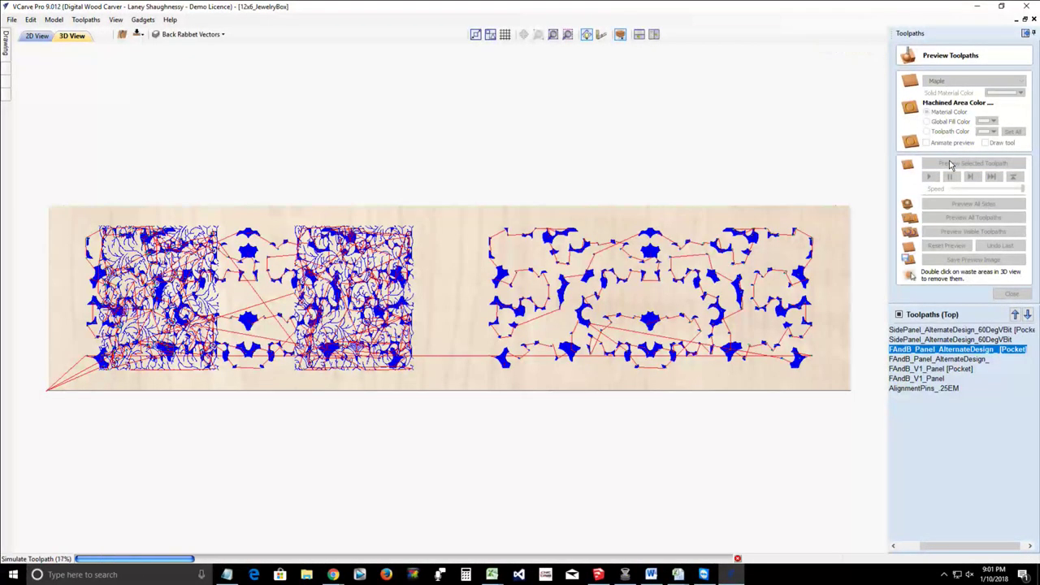
pyautogui.click(737, 560)
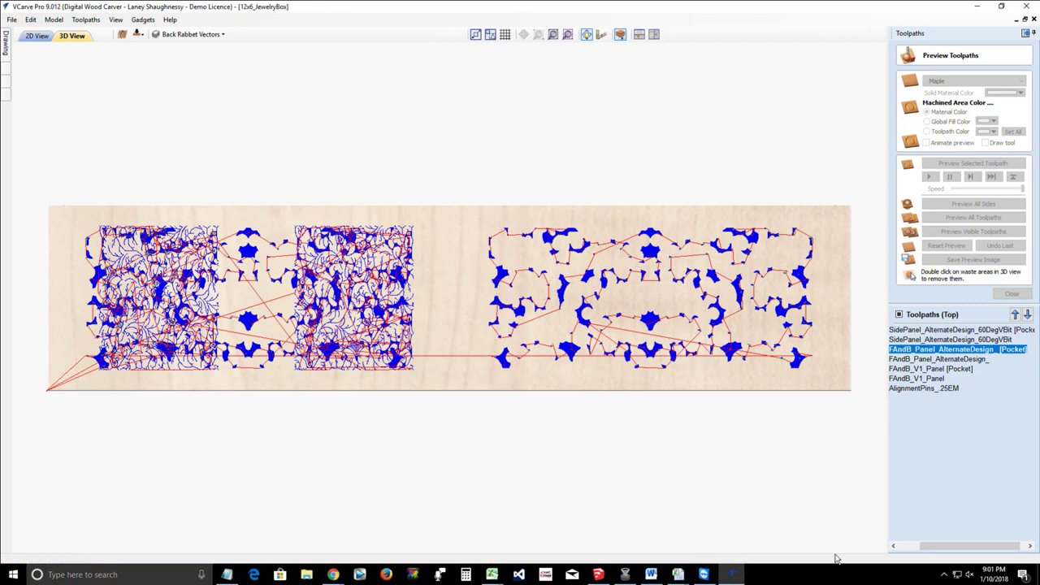
pyautogui.click(893, 546)
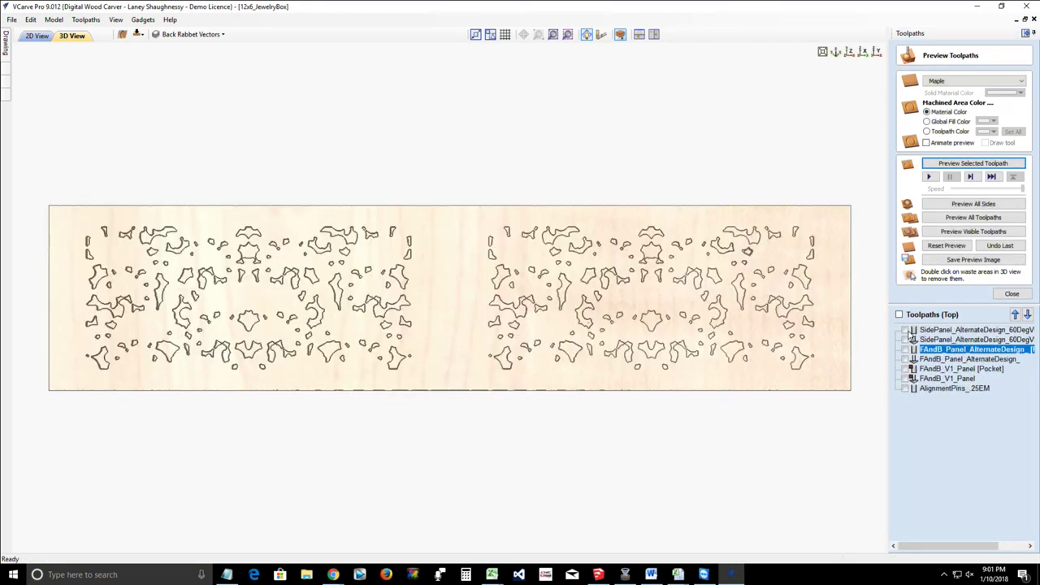
# Step: Make only the two side-panel toolpaths visible, render them on fresh stock, and zoom in
pyautogui.click(909, 336)
pyautogui.click(908, 334)
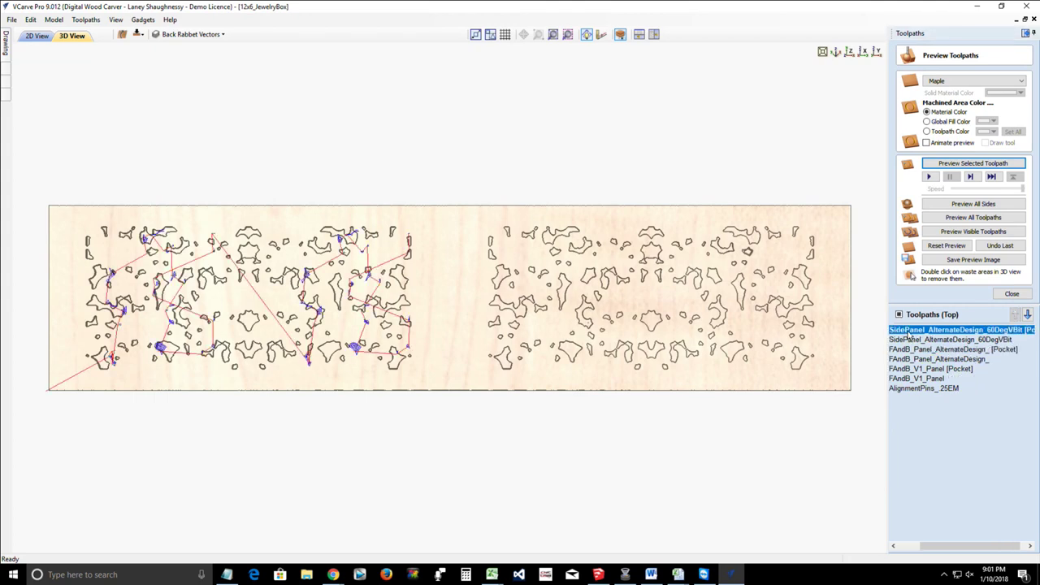
pyautogui.moveTo(923, 545); pyautogui.dragTo(897, 545)
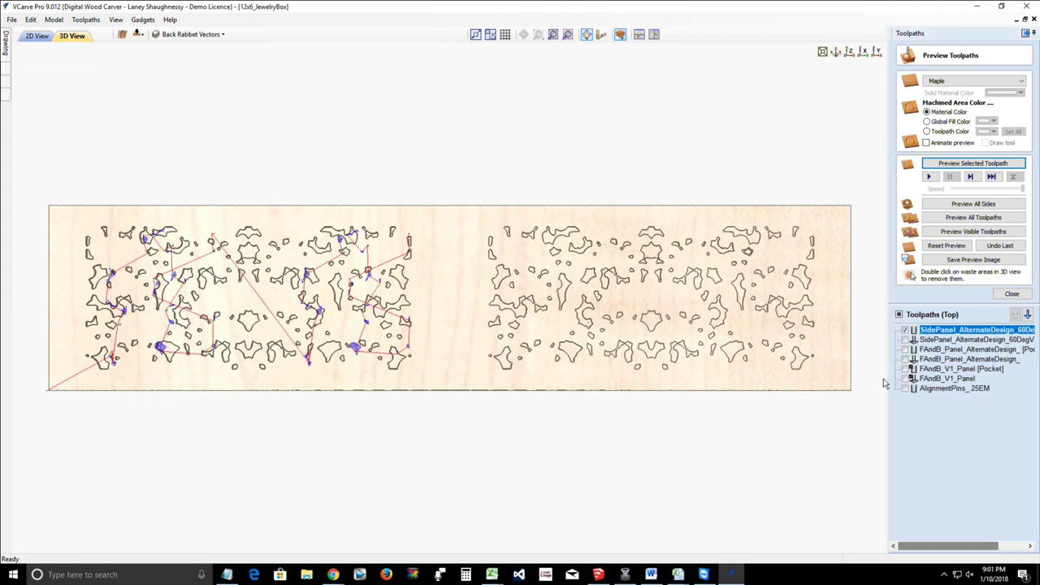
pyautogui.click(906, 341)
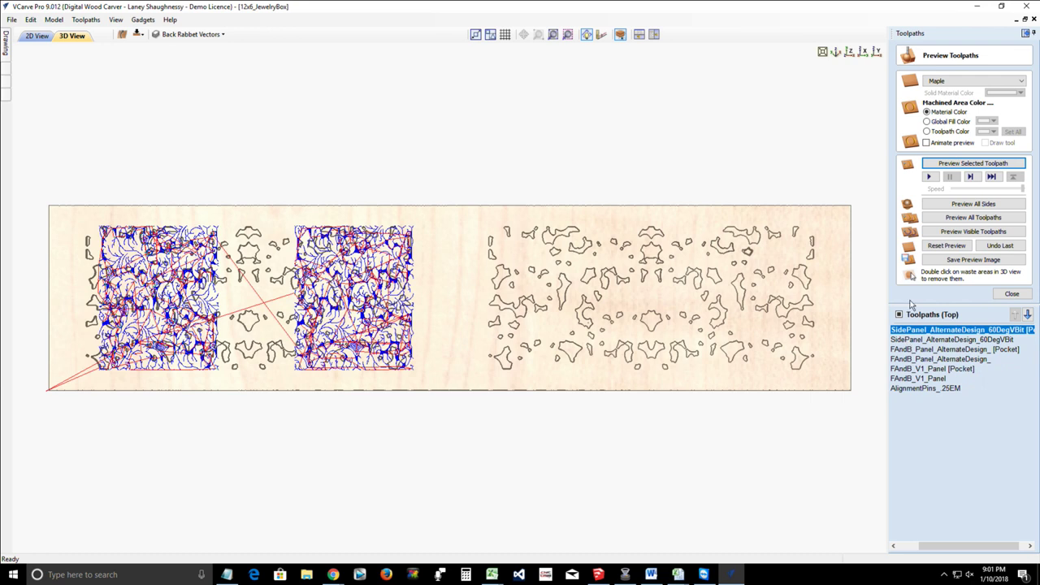
pyautogui.click(947, 247)
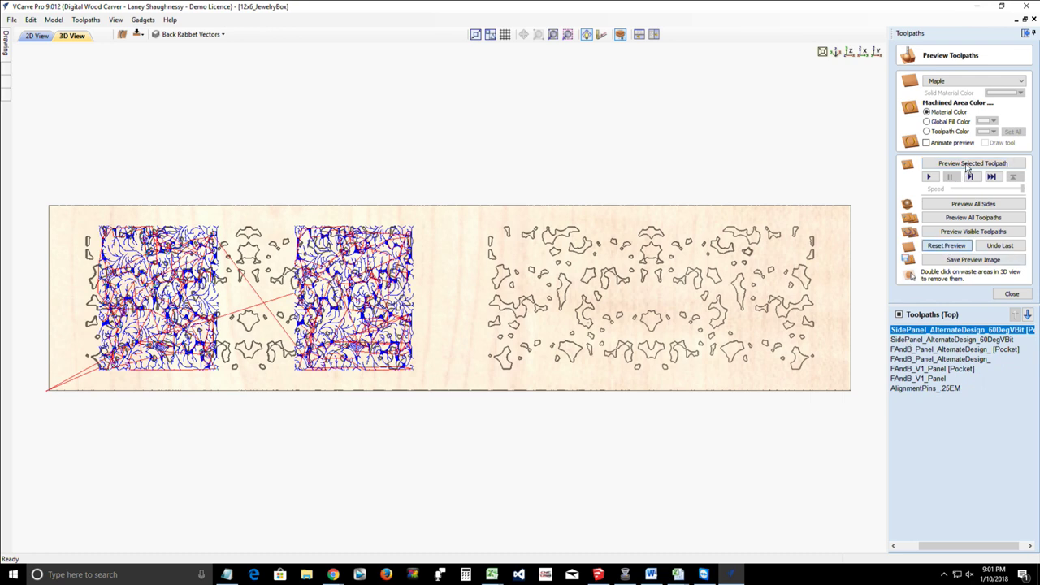
pyautogui.click(958, 232)
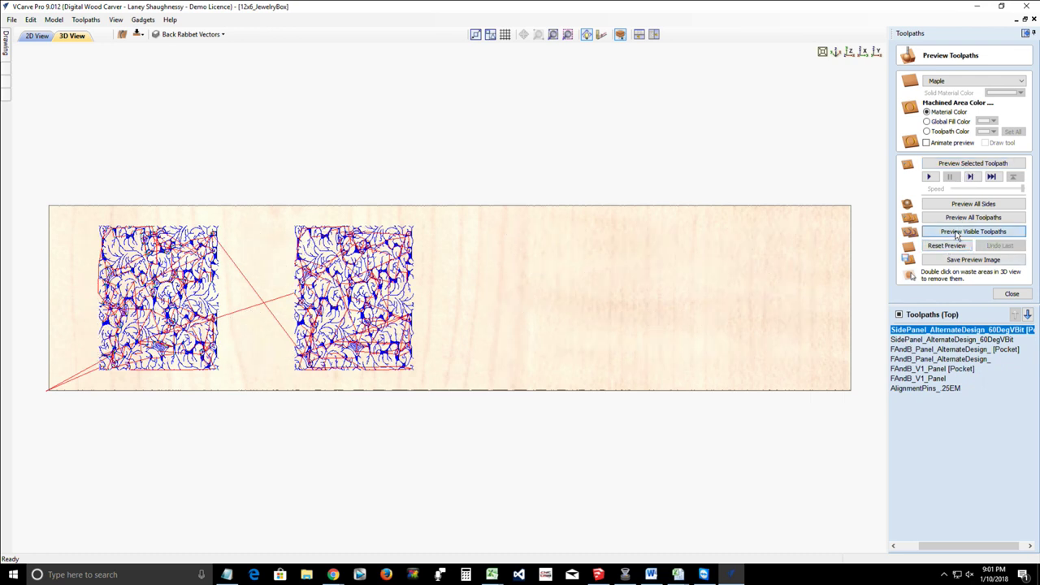
pyautogui.click(958, 233)
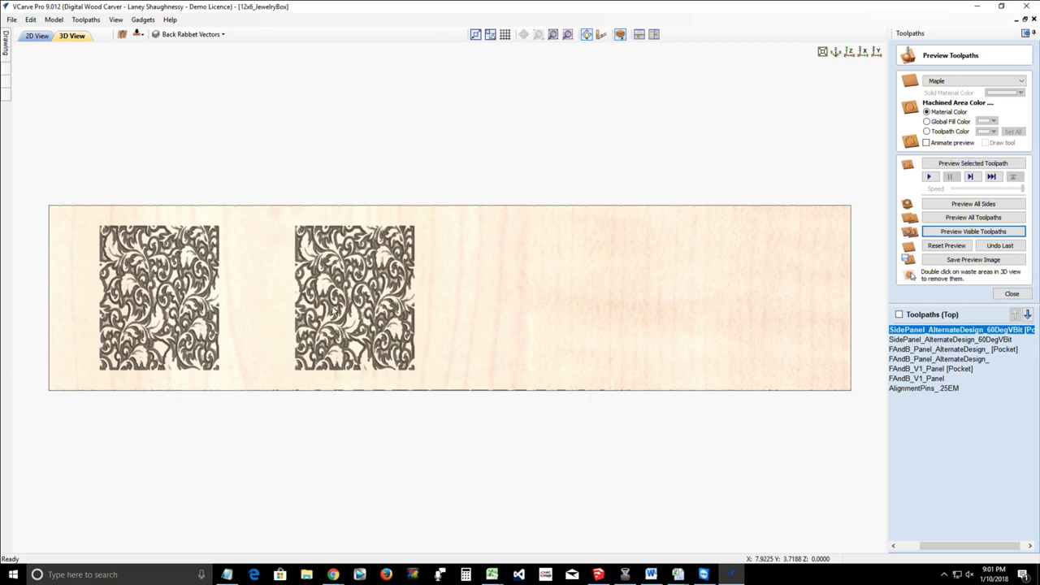
pyautogui.scroll(5, 309, 315)
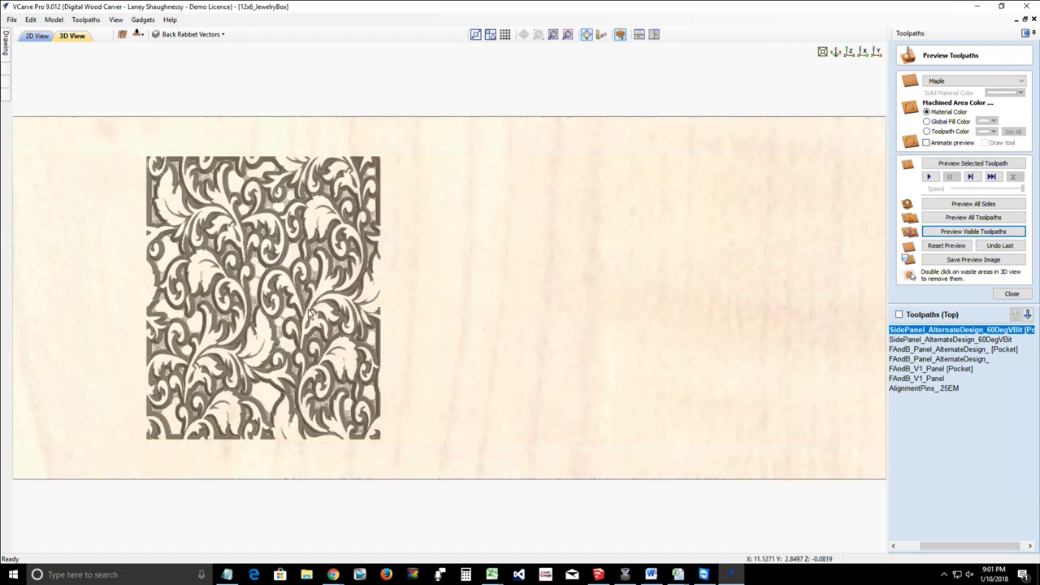
pyautogui.scroll(2, 309, 316)
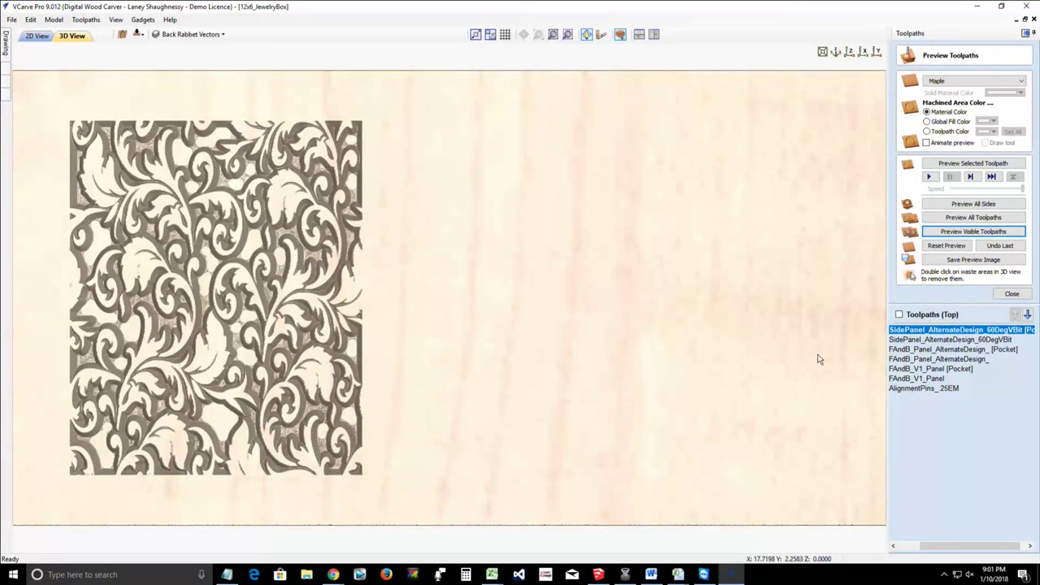
# Step: Set the side-panel V-carve's flat clearance tool to the 0.0625-inch end mill and recalculate
pyautogui.doubleClick(937, 331)
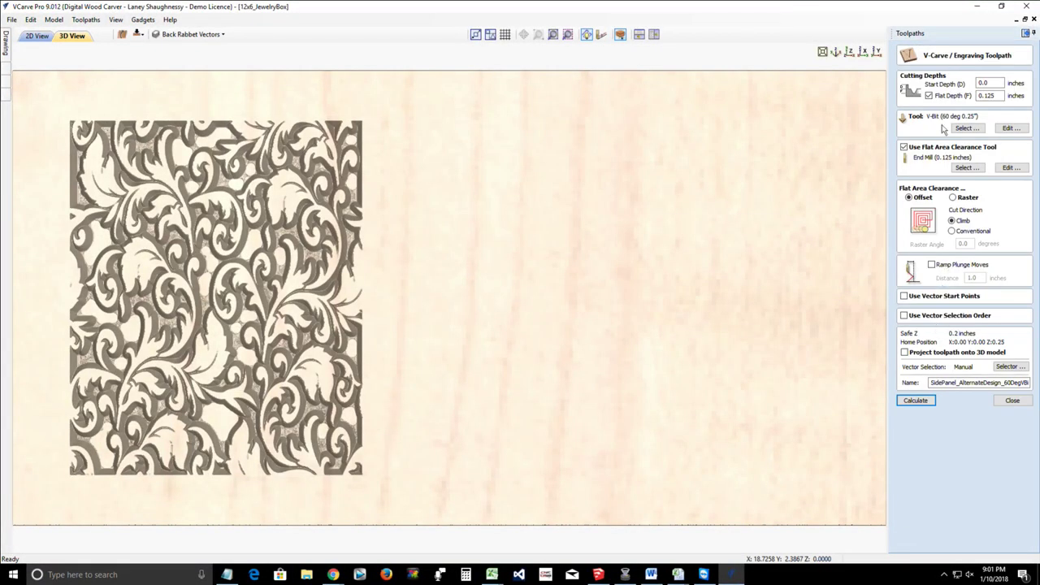
pyautogui.click(964, 169)
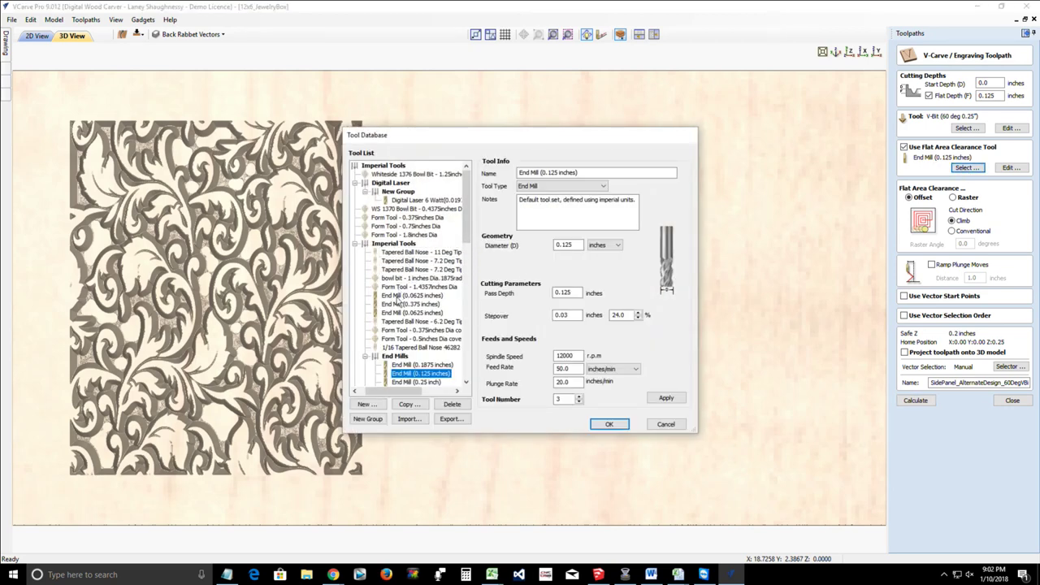
pyautogui.click(406, 295)
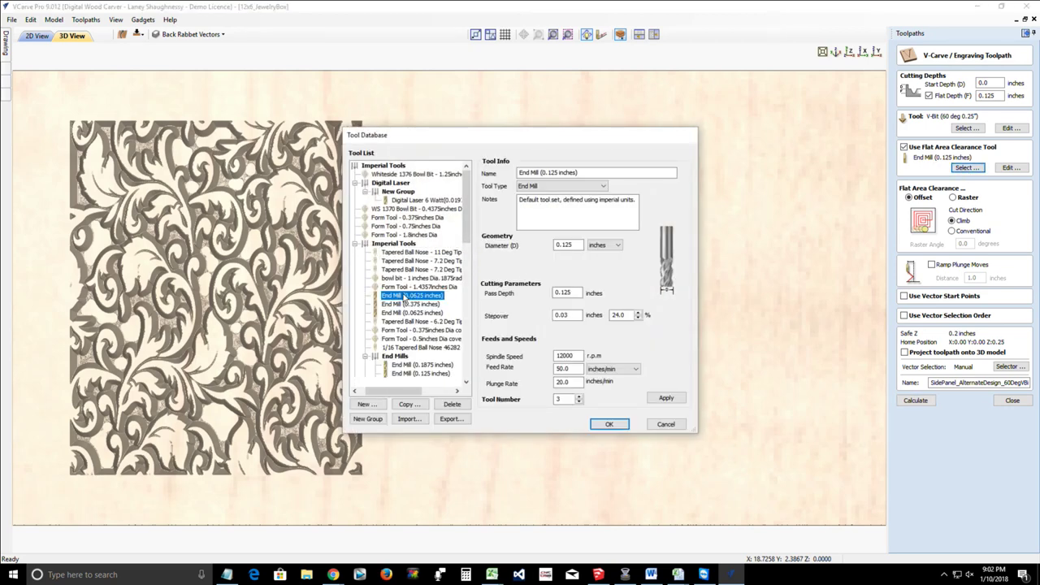
pyautogui.click(604, 428)
pyautogui.click(915, 402)
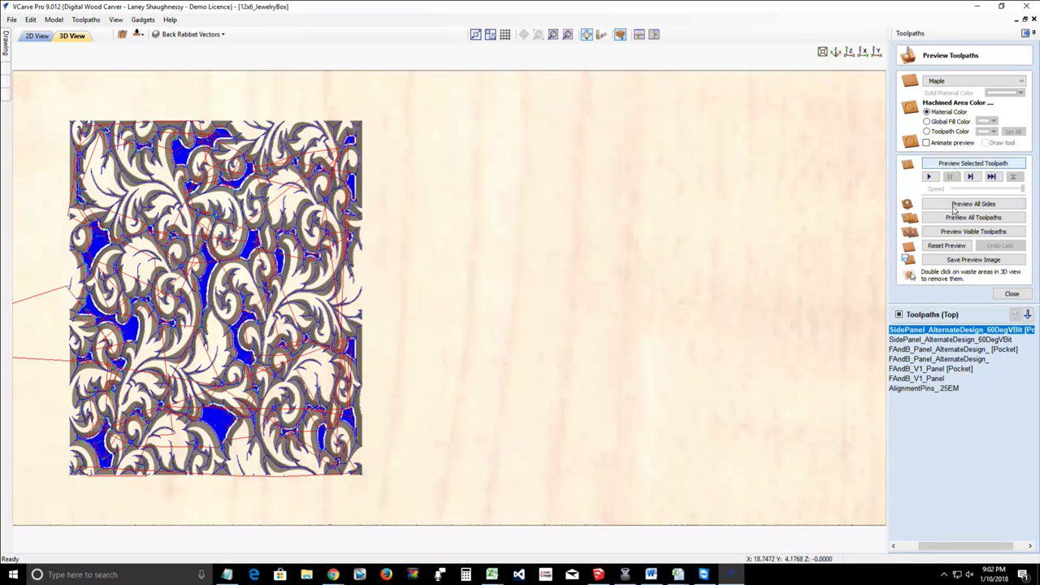
# Step: Simulate the visible toolpaths on the maple board
pyautogui.click(956, 220)
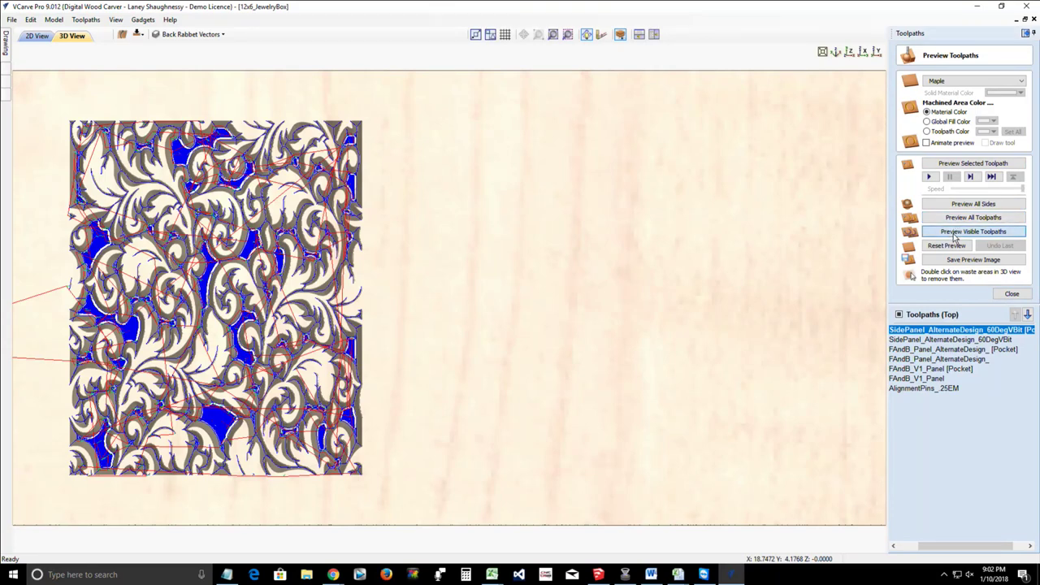
pyautogui.click(955, 236)
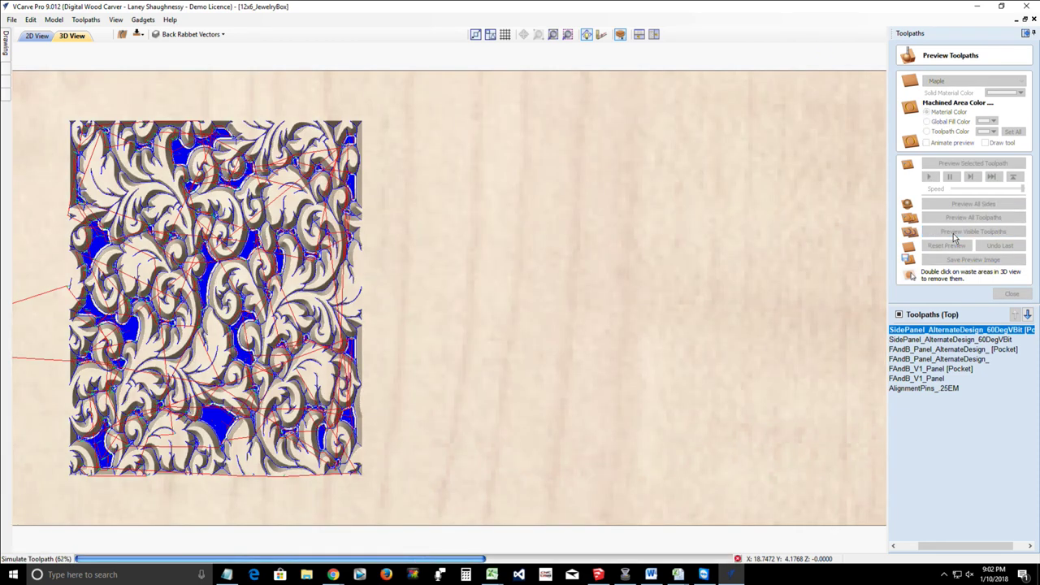
pyautogui.click(956, 235)
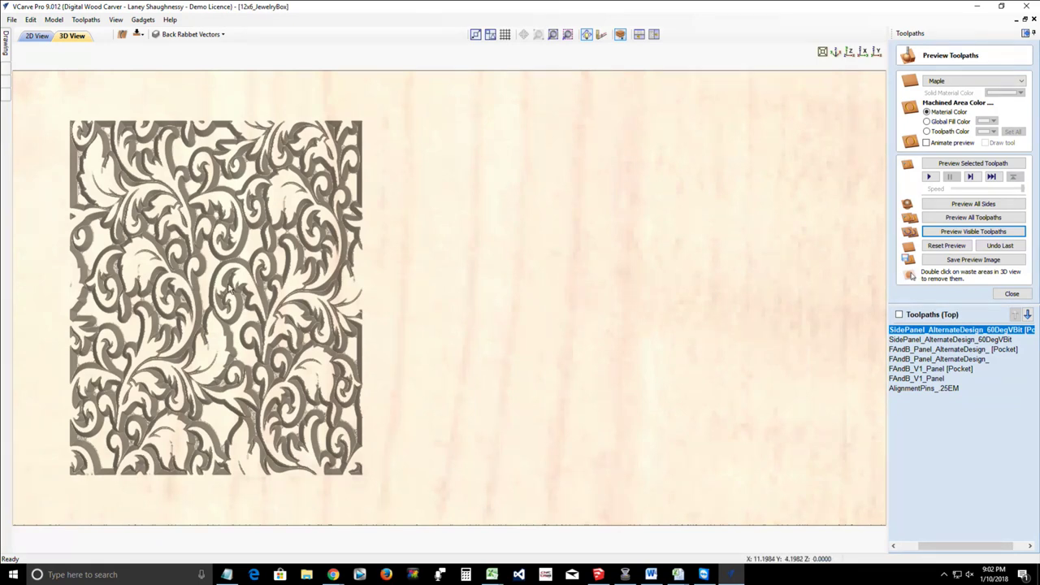
# Step: Orbit the 3D preview to inspect the carved side panels, then return to the 2D view
pyautogui.moveTo(148, 335)
pyautogui.mouseDown()
pyautogui.moveTo(439, 341)
pyautogui.moveTo(332, 324)
pyautogui.moveTo(506, 323)
pyautogui.moveTo(507, 214)
pyautogui.mouseUp()
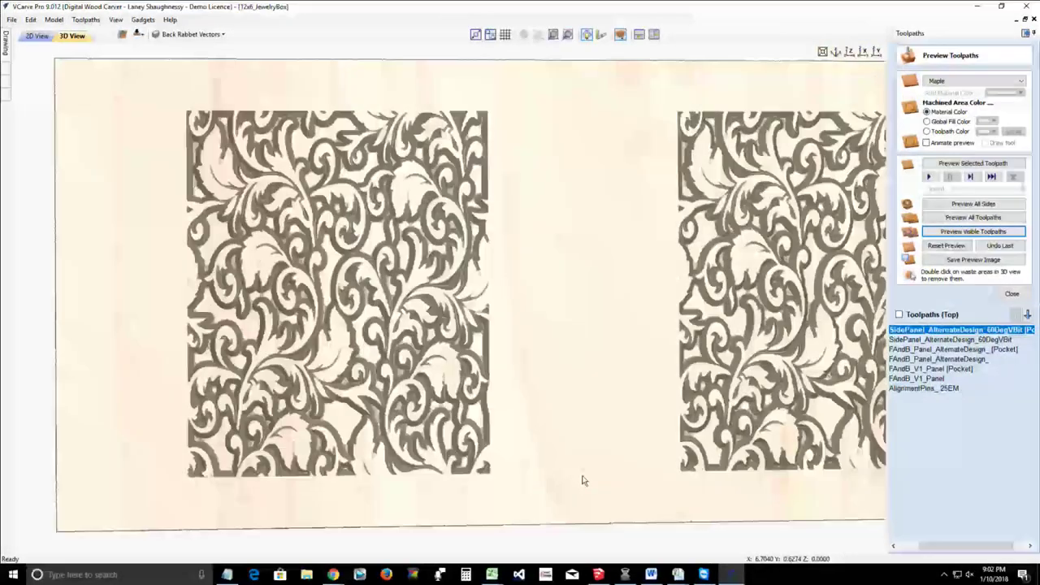
pyautogui.moveTo(561, 434); pyautogui.dragTo(554, 403)
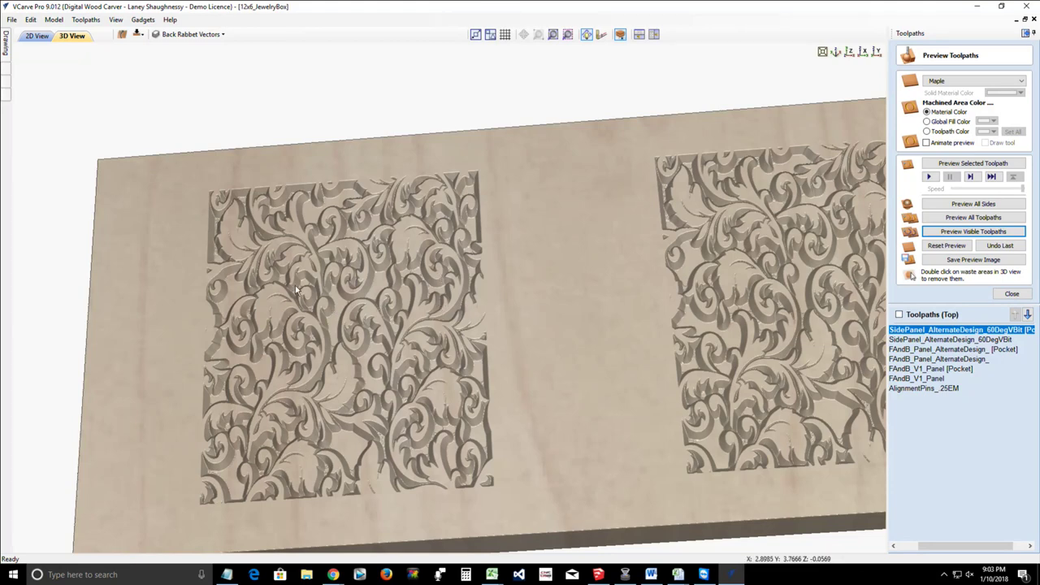
pyautogui.scroll(-3, 298, 294)
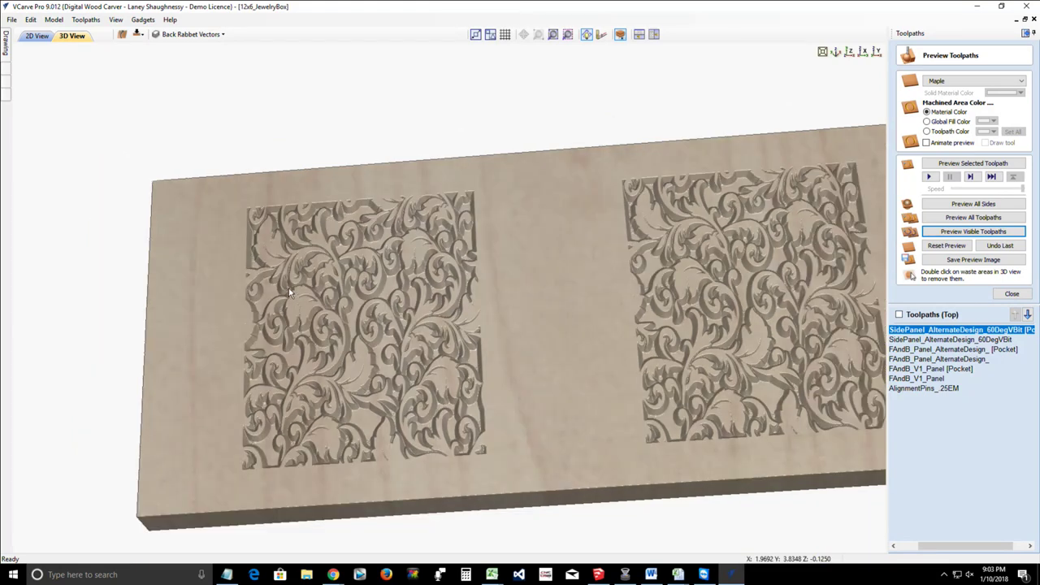
pyautogui.click(44, 39)
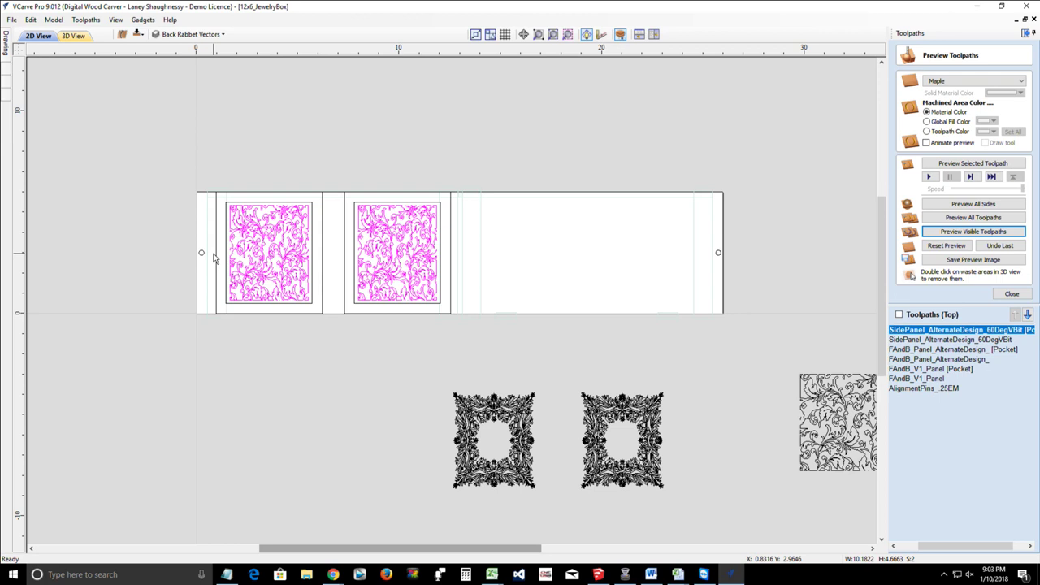
# Step: Move the right alignment-pin circle left to the second side panel's end
pyautogui.click(718, 256)
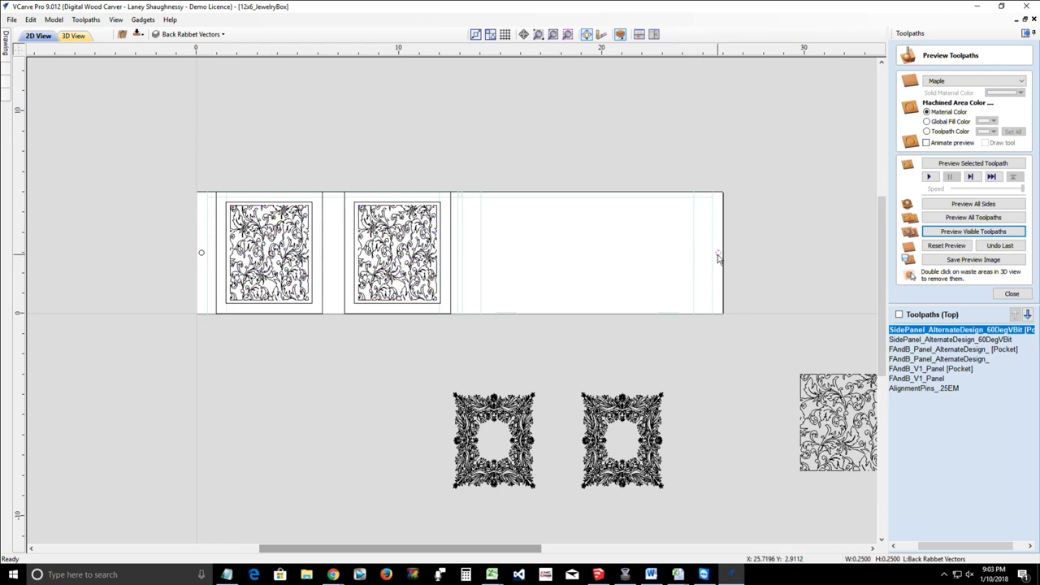
pyautogui.scroll(6, 719, 252)
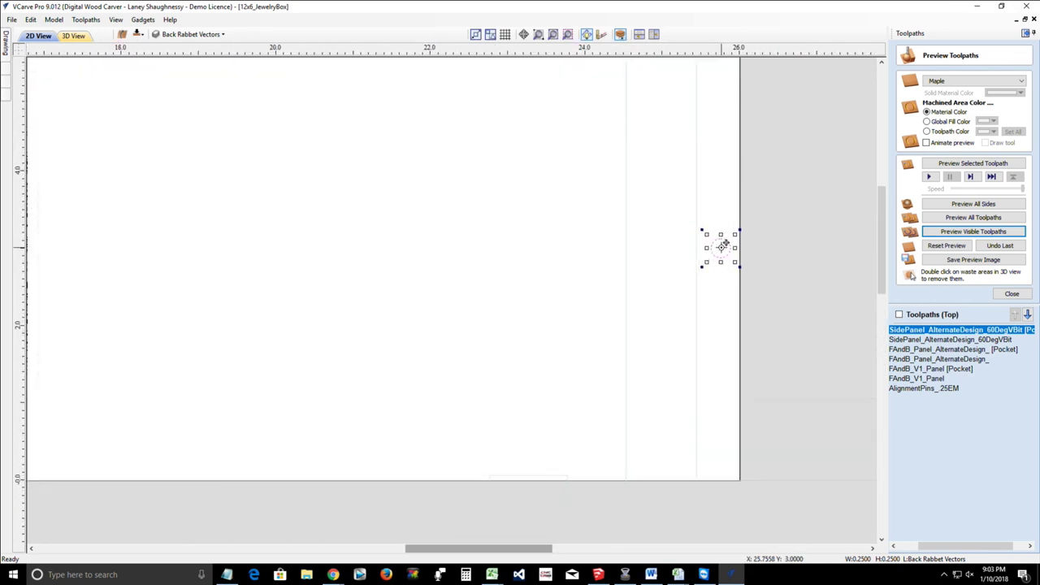
pyautogui.moveTo(720, 247); pyautogui.dragTo(56, 198)
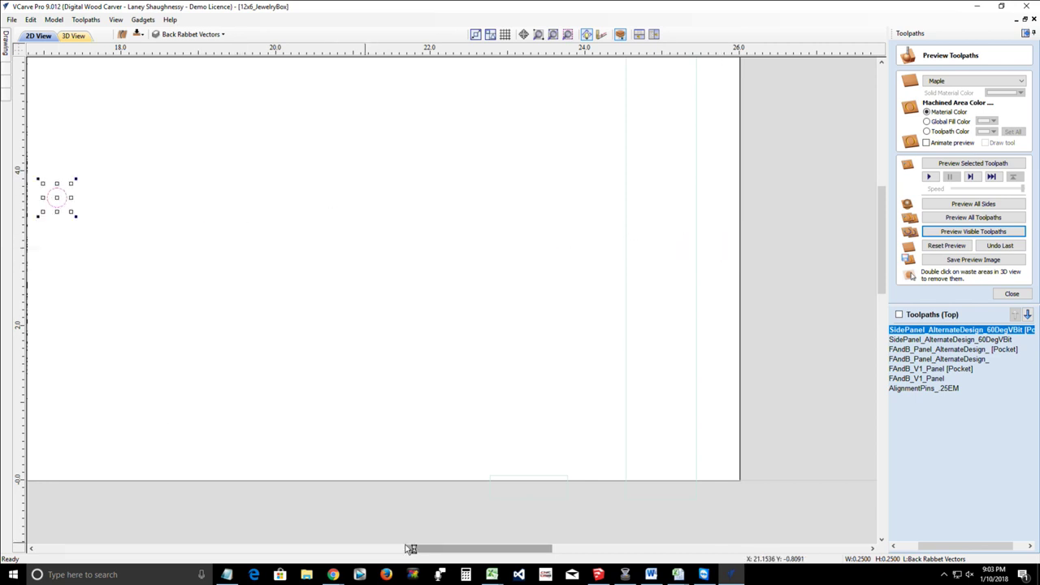
pyautogui.moveTo(431, 550); pyautogui.dragTo(304, 549)
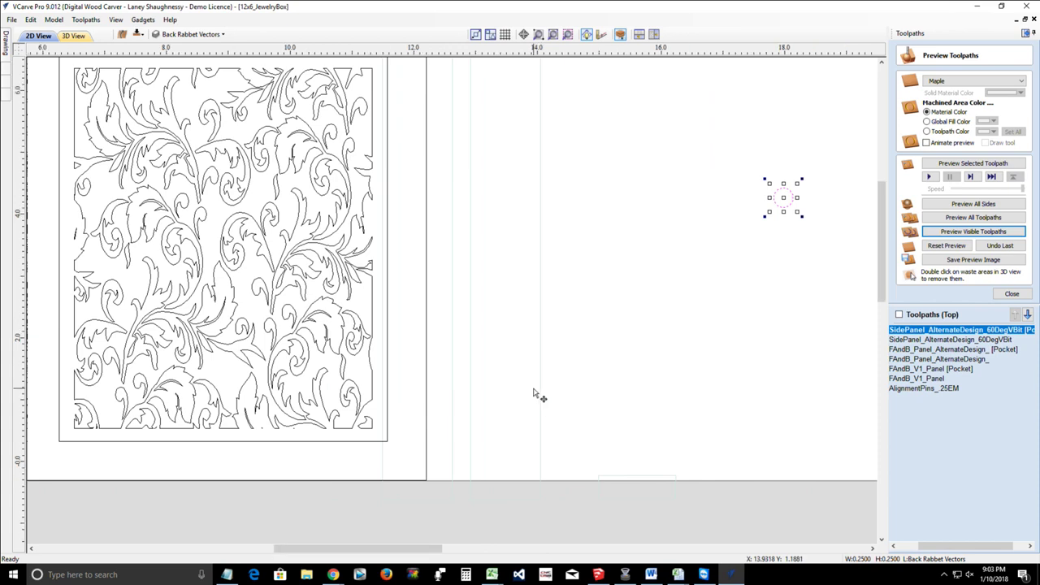
pyautogui.scroll(-3, 532, 395)
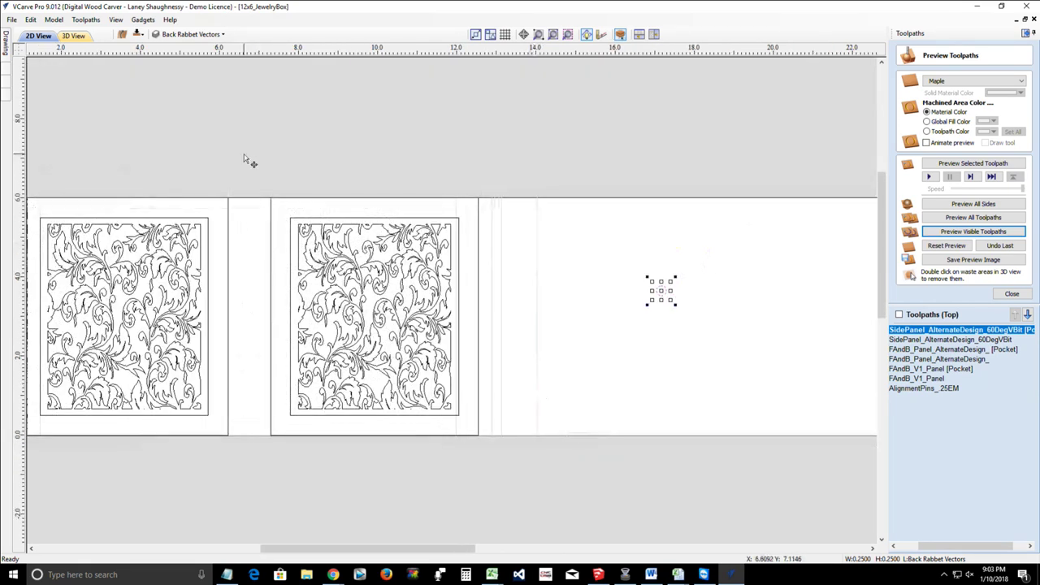
# Step: Turn on the Reference Outline layer
pyautogui.click(180, 36)
pyautogui.click(169, 85)
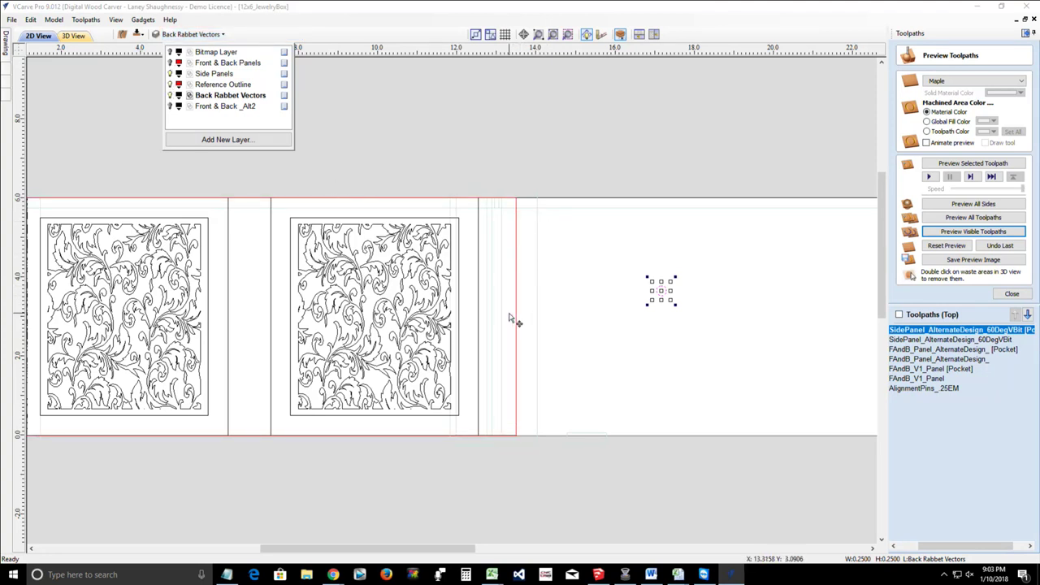
pyautogui.click(599, 287)
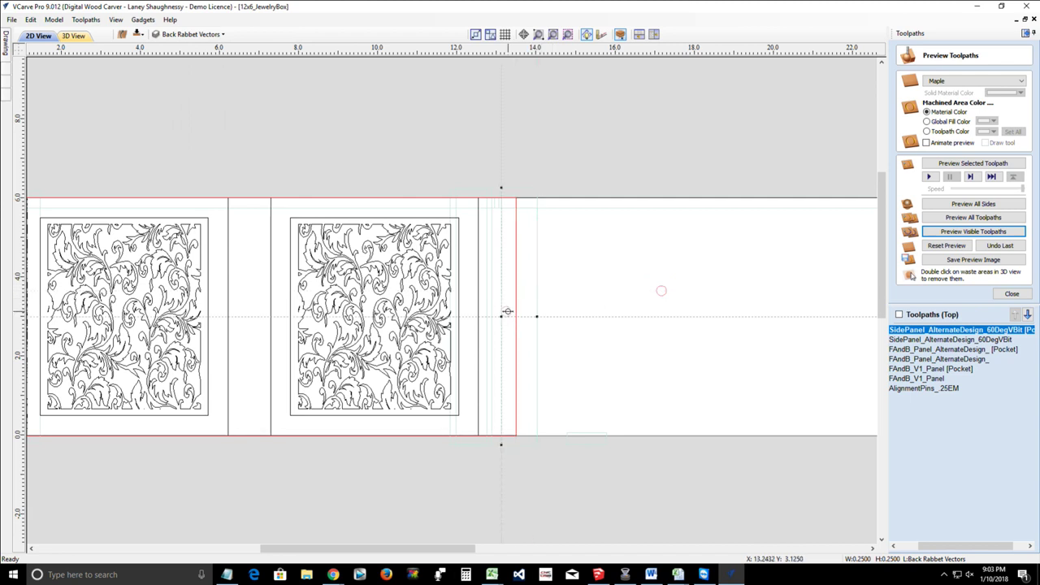
# Step: Select the pin circle at the second panel's end and open, then close, Alignment Tools
pyautogui.click(508, 316)
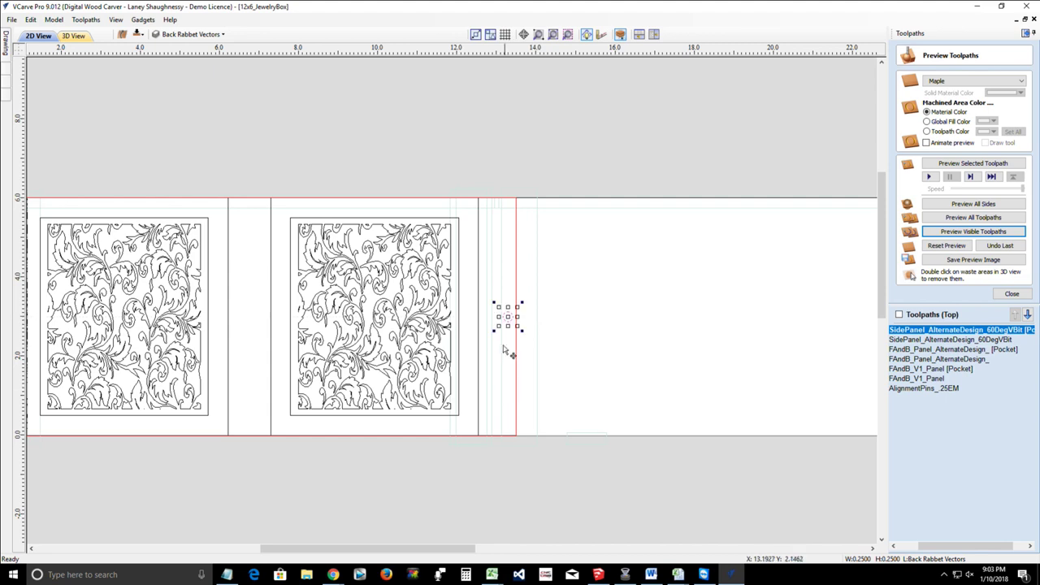
pyautogui.scroll(4, 510, 313)
pyautogui.scroll(2, 517, 309)
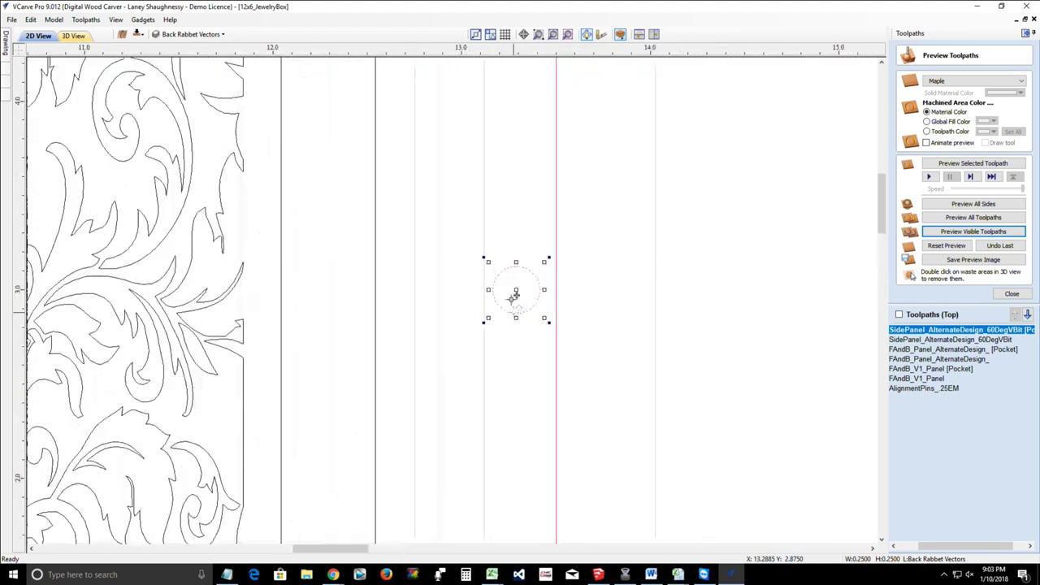
pyautogui.scroll(-6, 517, 306)
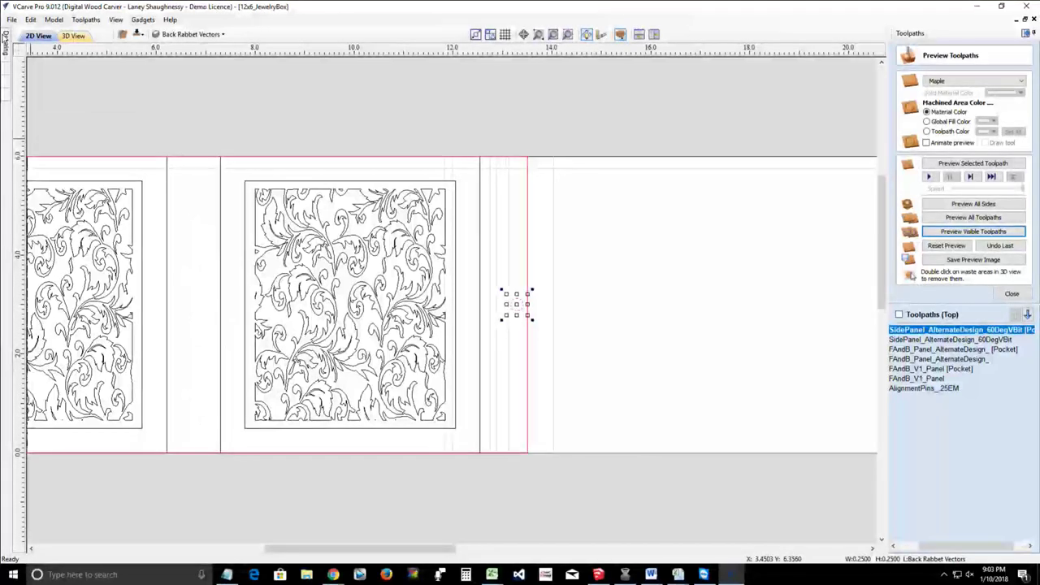
pyautogui.moveTo(6, 41)
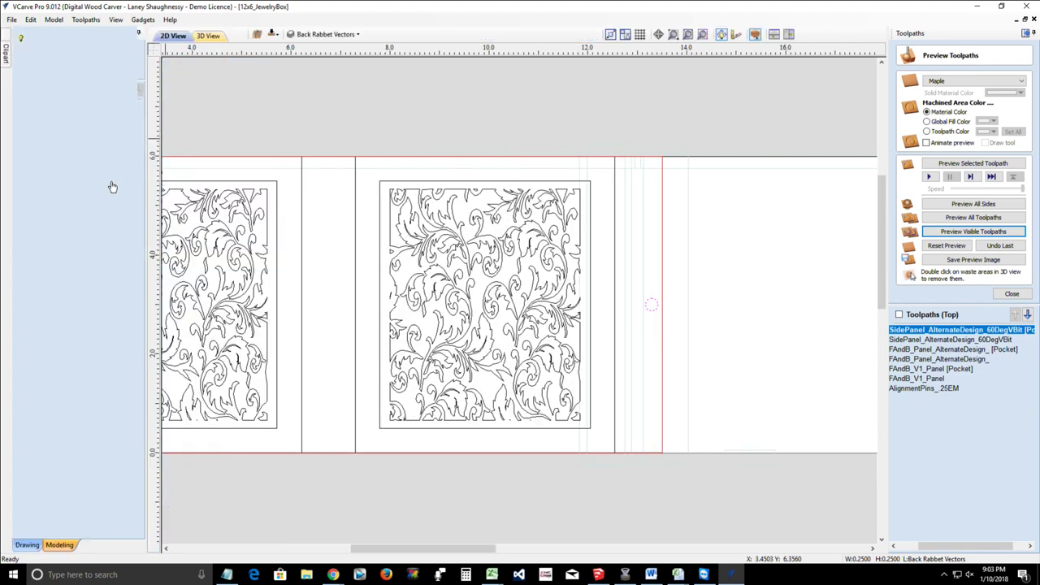
pyautogui.press('F9')
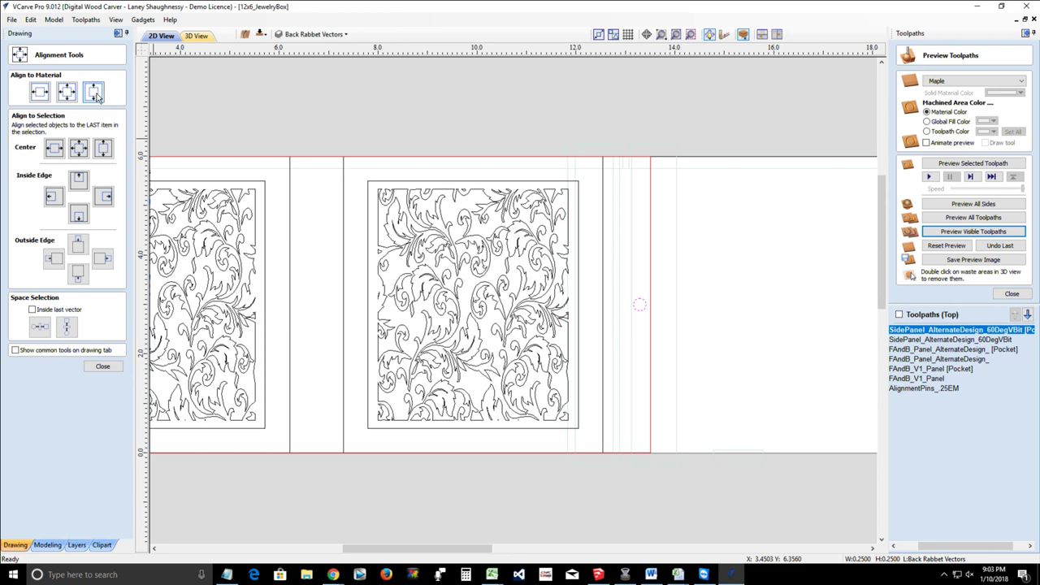
pyautogui.click(104, 367)
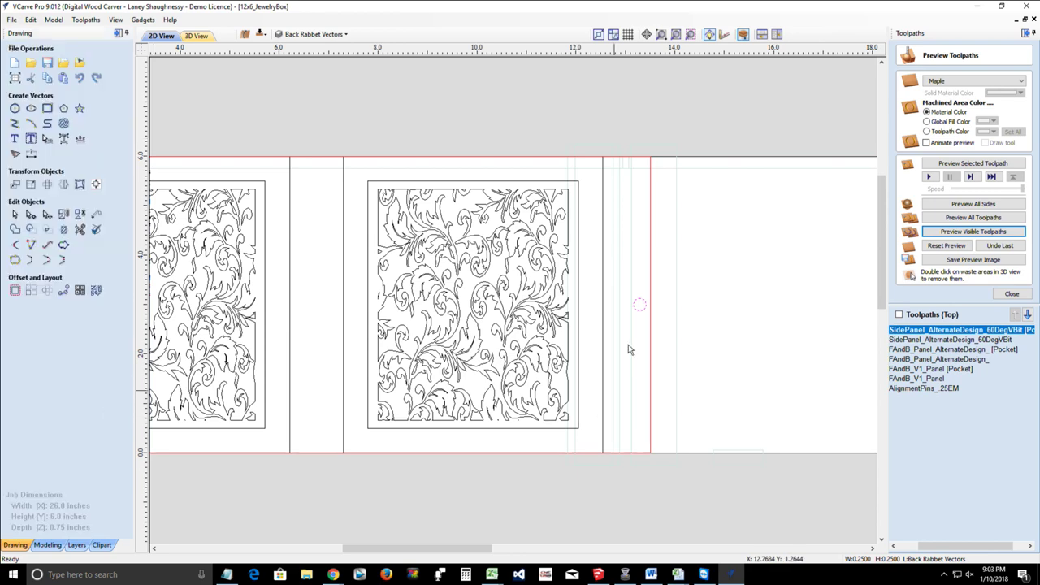
pyautogui.scroll(-2, 643, 333)
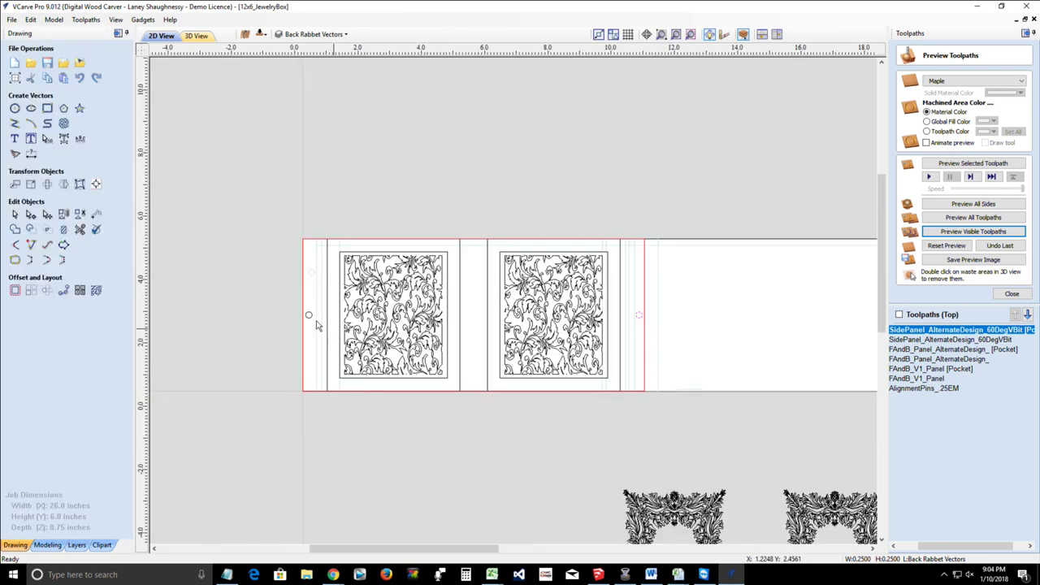
pyautogui.scroll(2, 317, 322)
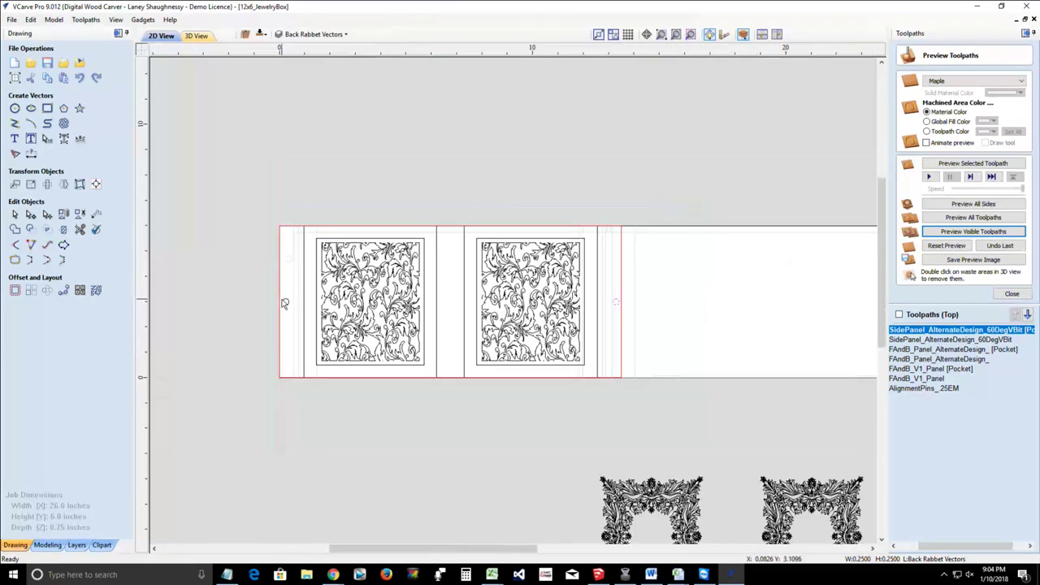
pyautogui.scroll(-2, 288, 303)
pyautogui.scroll(2, 631, 304)
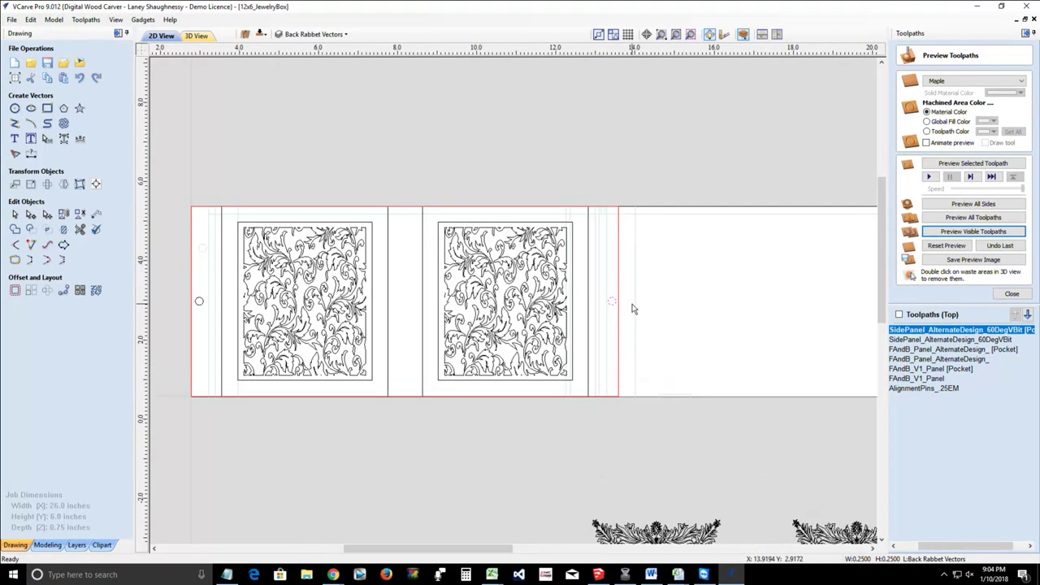
pyautogui.scroll(-3, 604, 304)
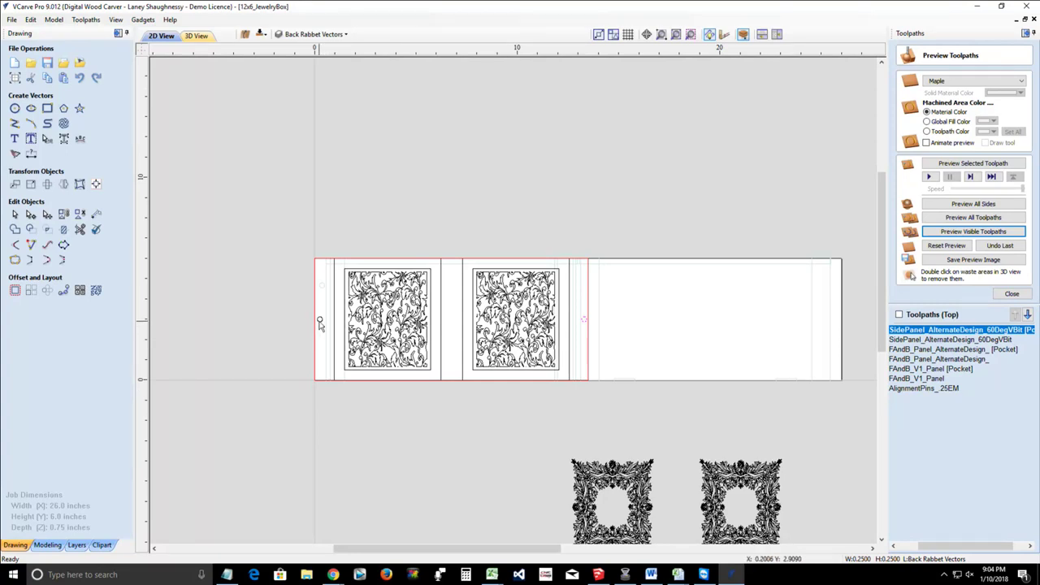
# Step: Create and calculate the AlignmentPins_SidePanels_.25EM drilling toolpath, accepting the cut-through warning
pyautogui.click(1011, 293)
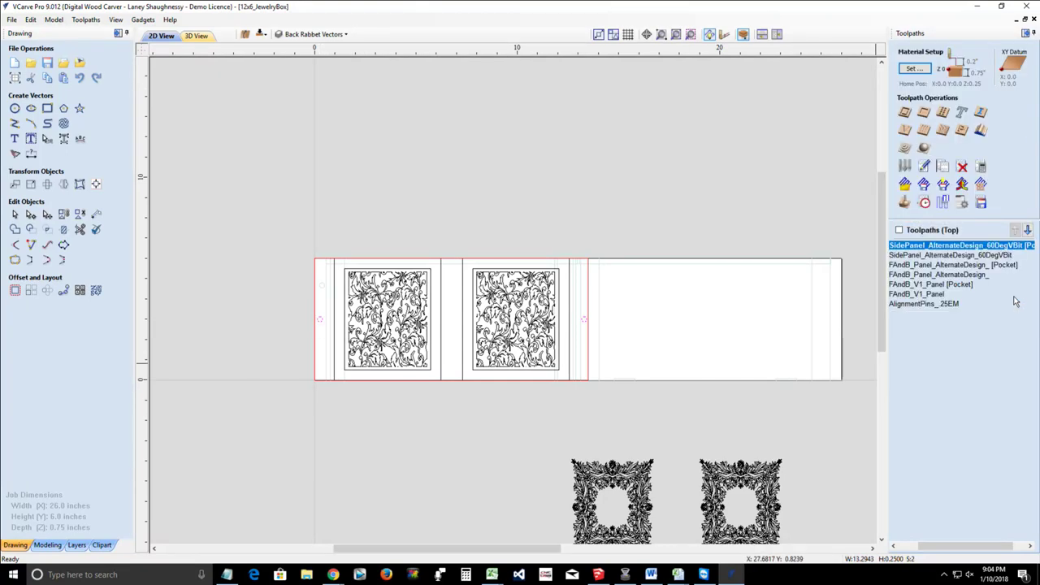
pyautogui.click(943, 112)
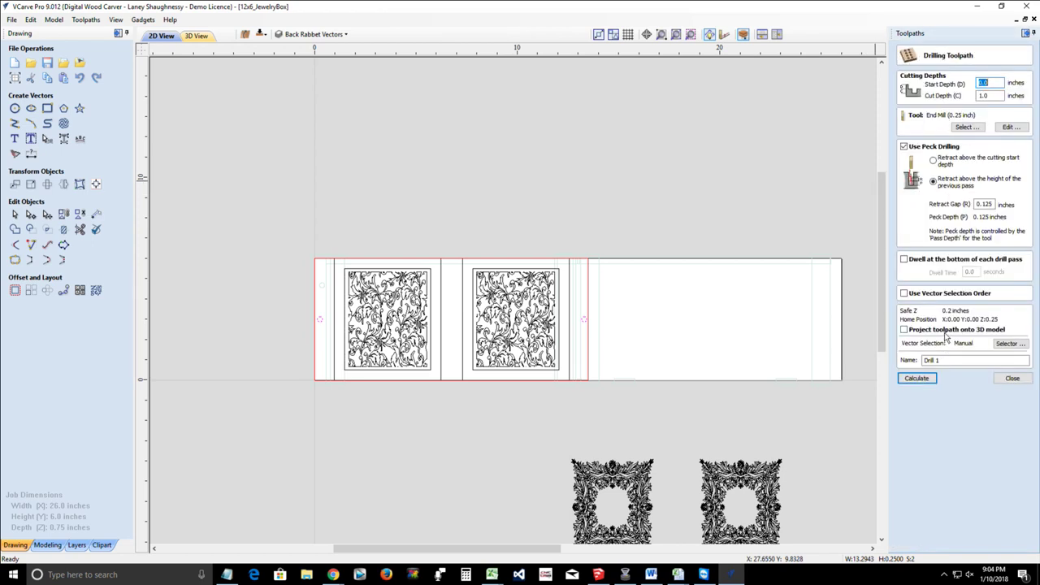
pyautogui.moveTo(953, 360); pyautogui.dragTo(923, 360)
pyautogui.write('Drill')
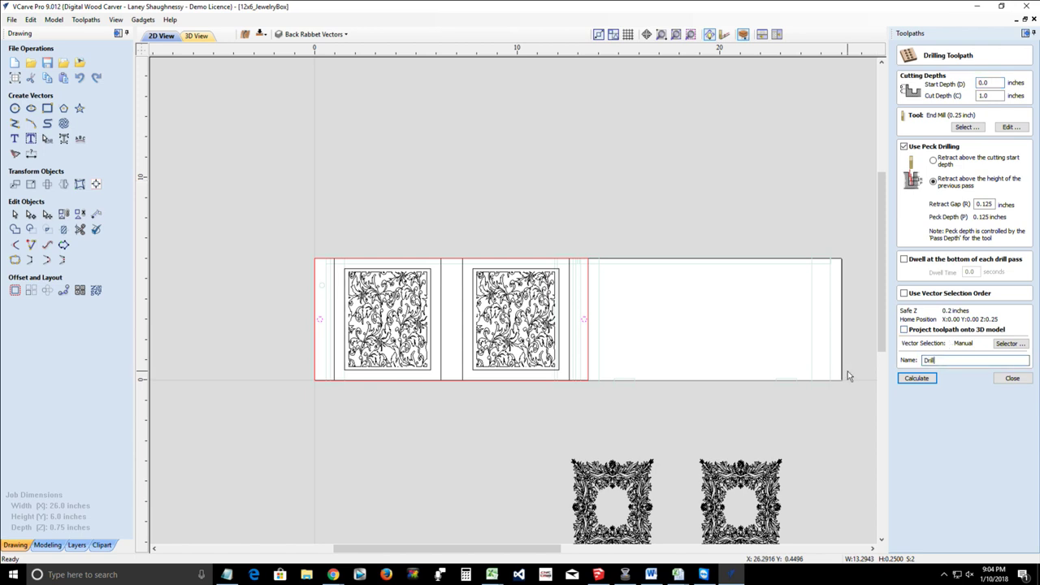
pyautogui.press('BackSpace')
pyautogui.press('BackSpace')
pyautogui.press('BackSpace')
pyautogui.press('BackSpace')
pyautogui.press('BackSpace')
pyautogui.write('AlignmentPins_SidePanels_.25EM')
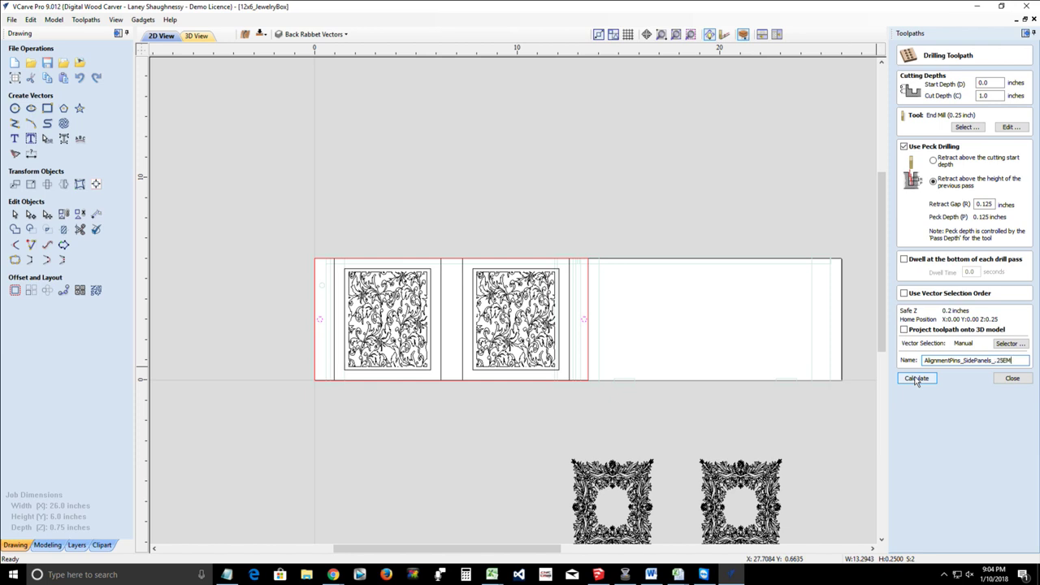
pyautogui.click(916, 379)
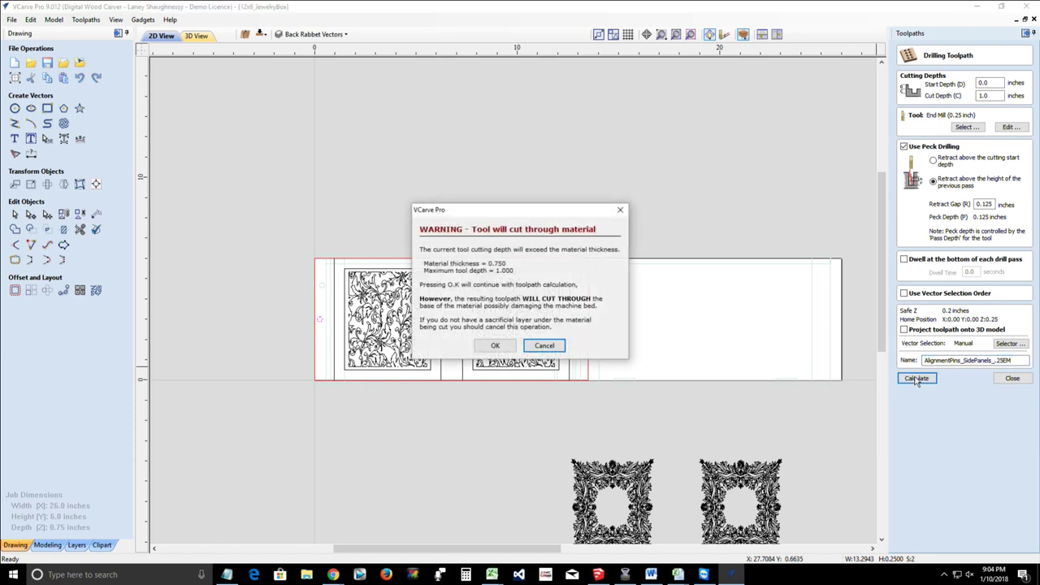
pyautogui.click(495, 346)
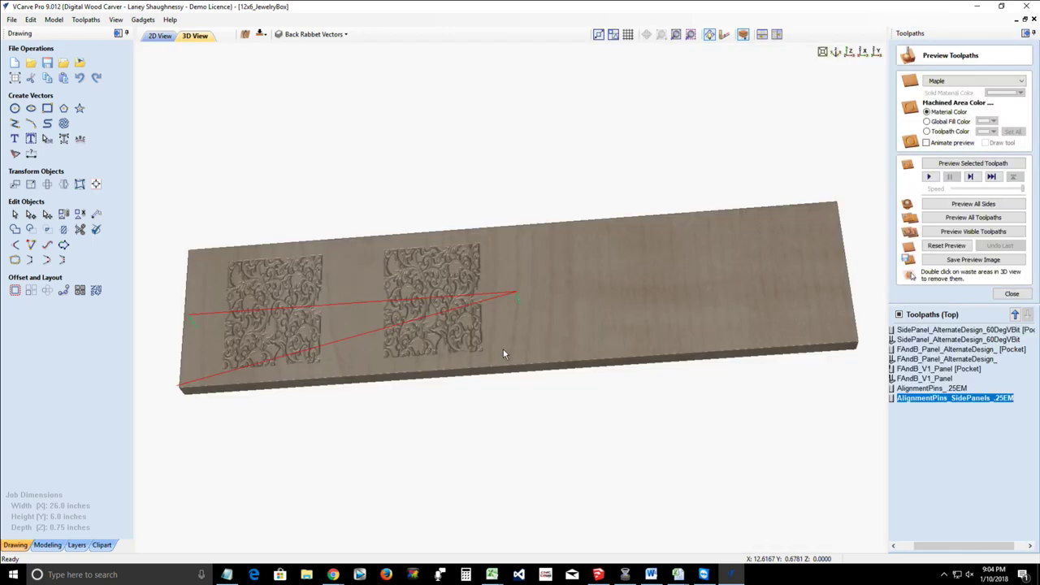
# Step: Preview the alignment-pin drilling toolpath, then go back to the 2D drawing
pyautogui.click(960, 165)
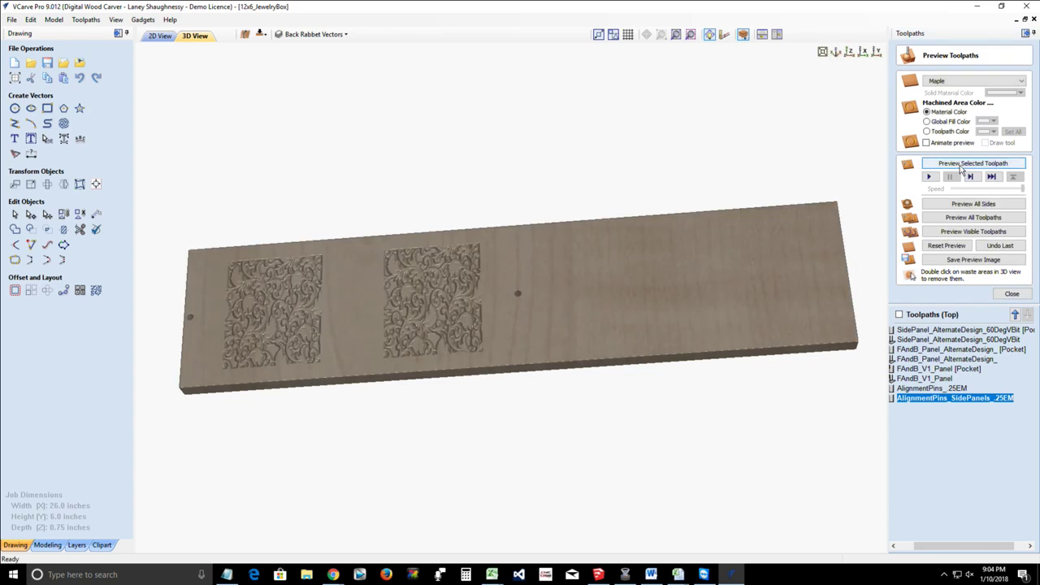
pyautogui.click(162, 37)
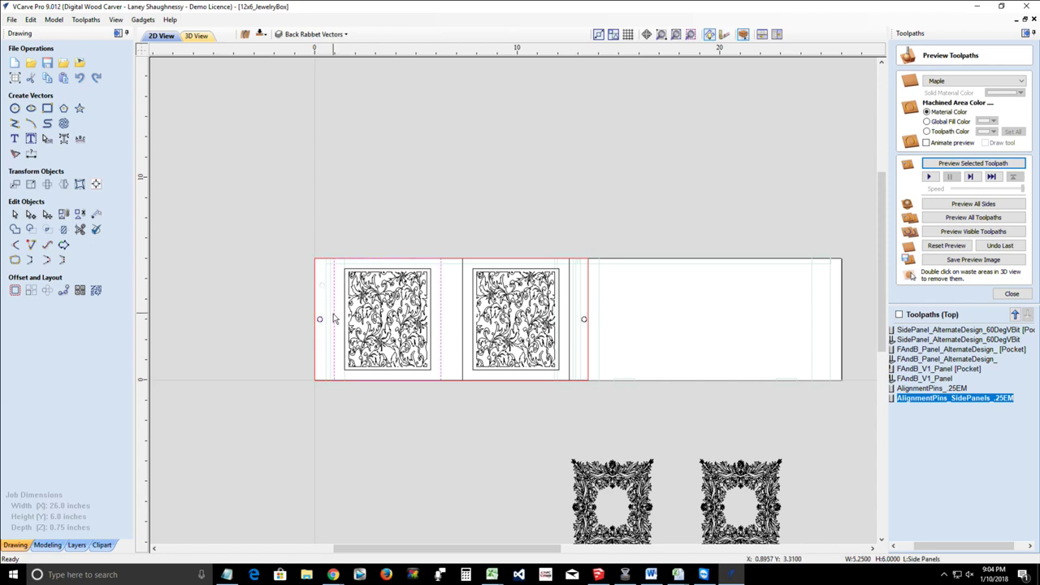
# Step: Copy both side-panel outlines to the other side and toggle to the bottom side
pyautogui.scroll(3, 336, 309)
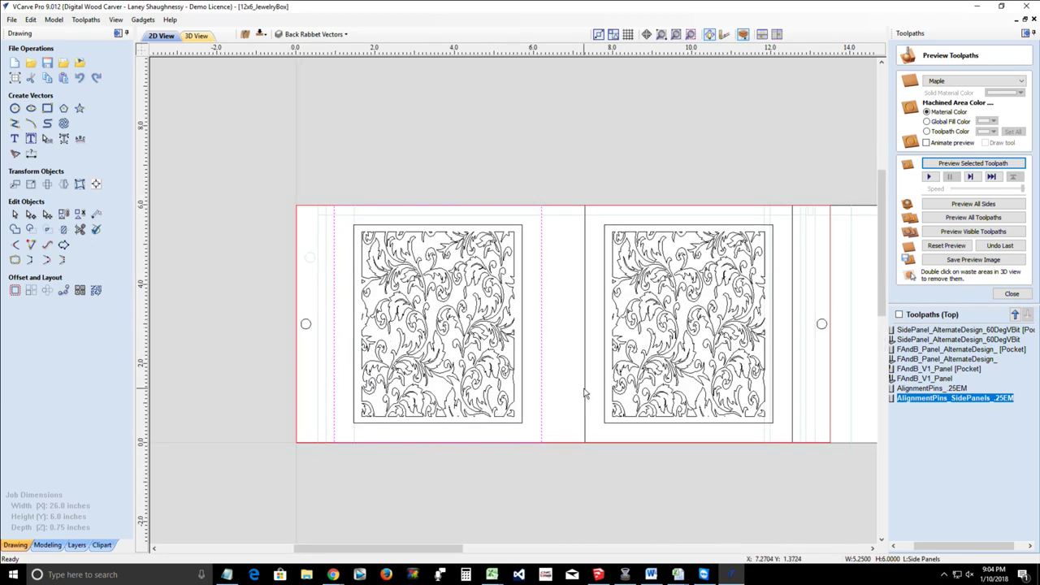
pyautogui.keyDown('shift'); pyautogui.click(586, 391); pyautogui.keyUp('shift')
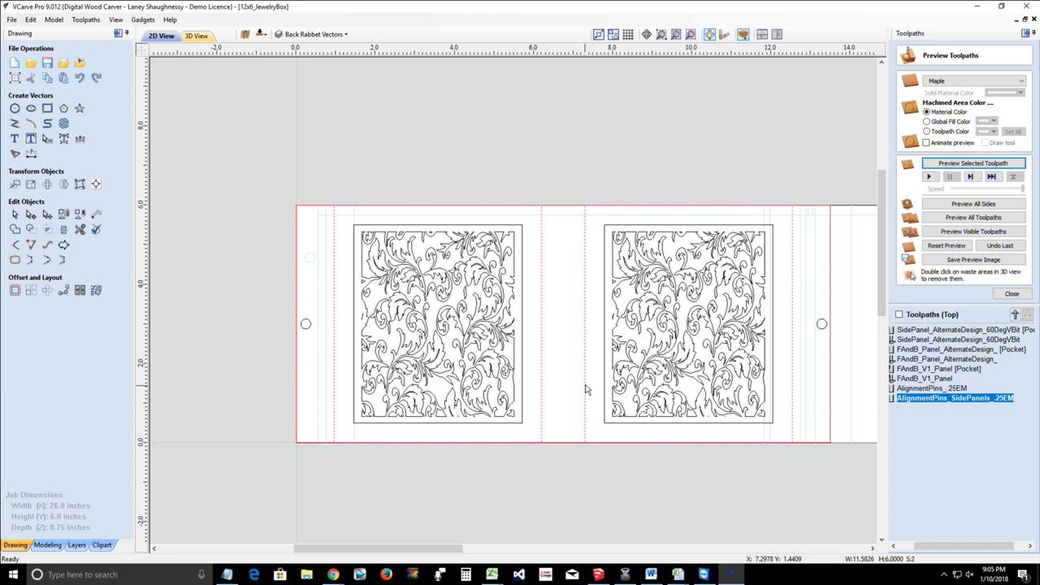
pyautogui.rightClick(584, 386)
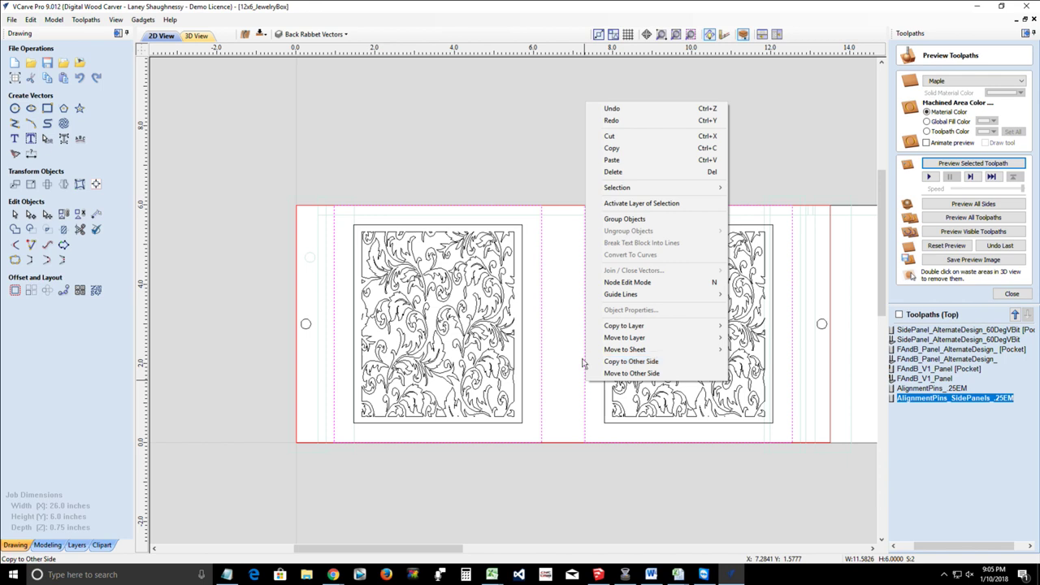
pyautogui.click(606, 364)
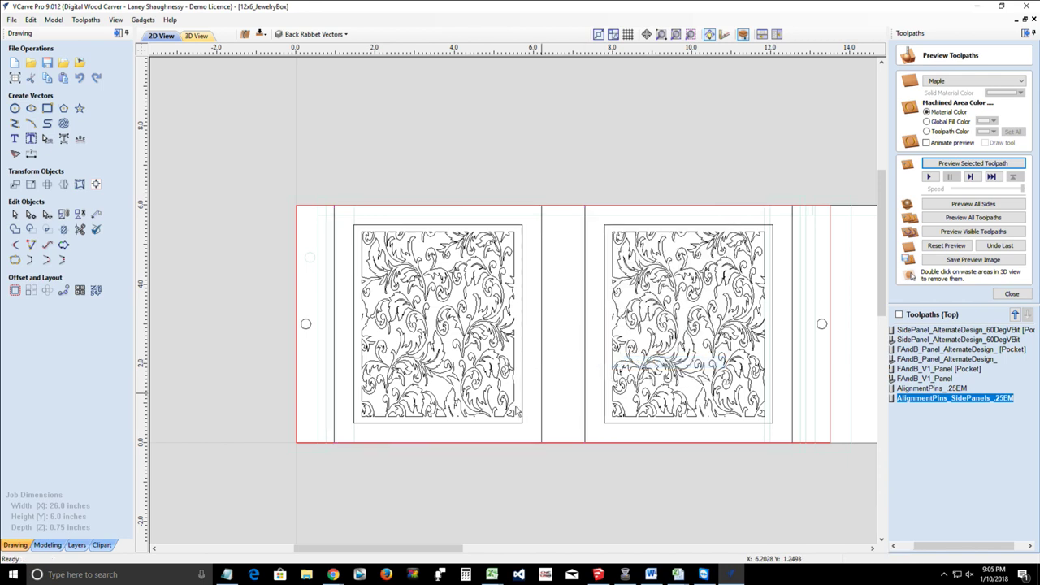
pyautogui.click(261, 36)
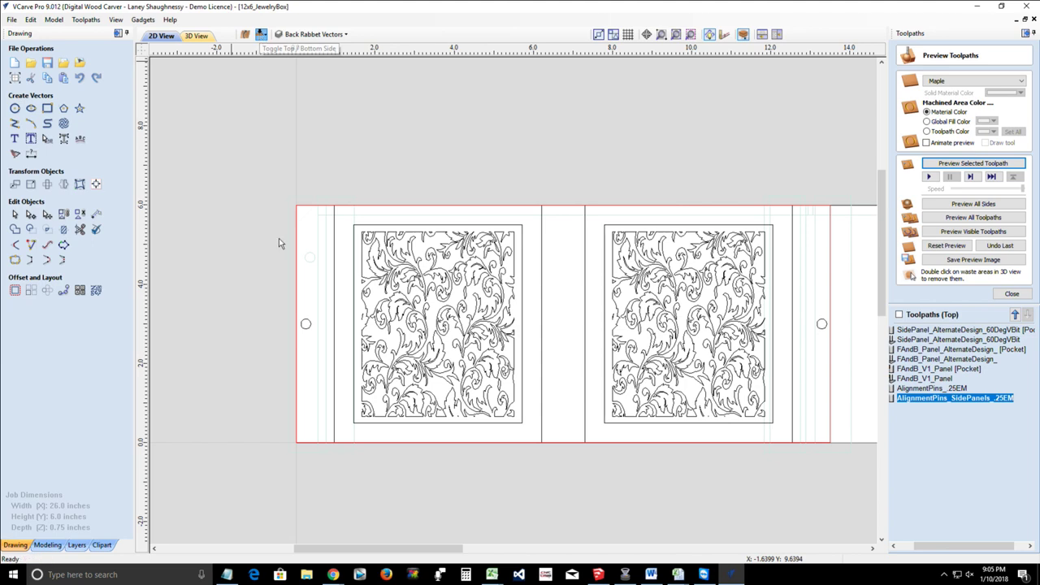
# Step: Turn off the Reference Outline and Back Rabbet Vectors layers, leaving two empty panel frames
pyautogui.scroll(-2, 365, 378)
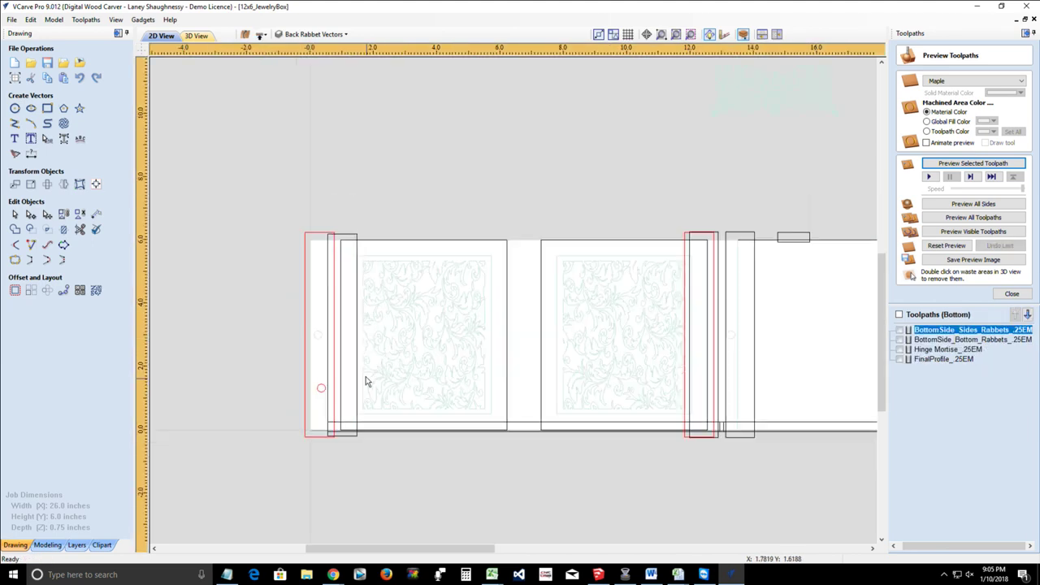
pyautogui.scroll(-2, 512, 420)
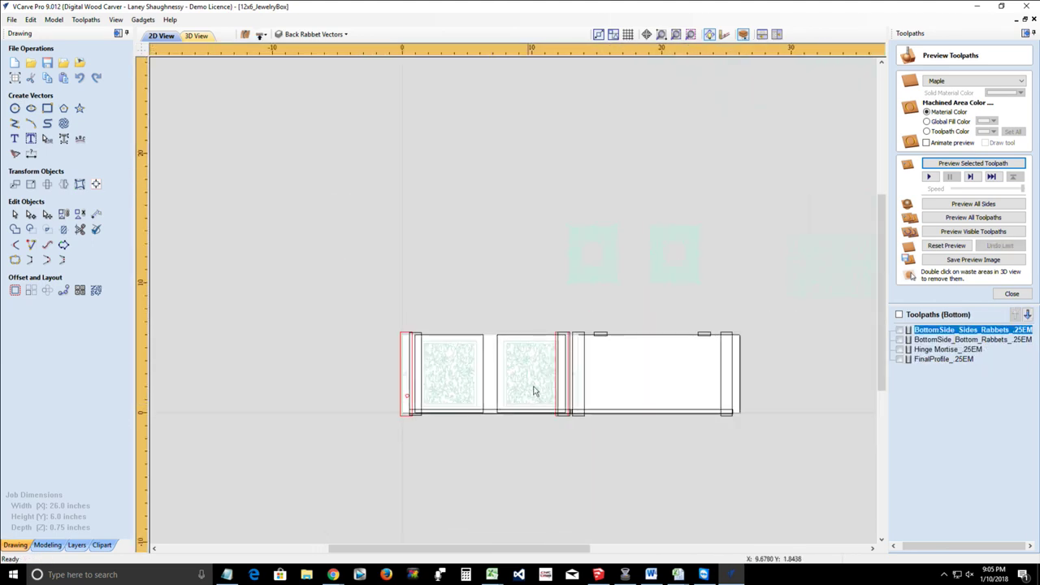
pyautogui.scroll(2, 538, 407)
pyautogui.scroll(1, 539, 407)
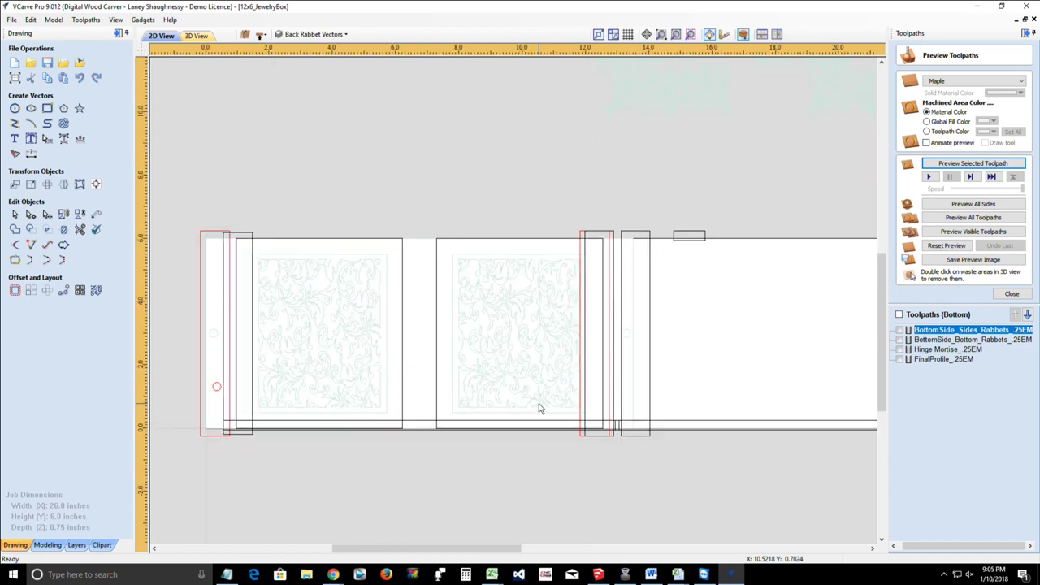
pyautogui.click(598, 235)
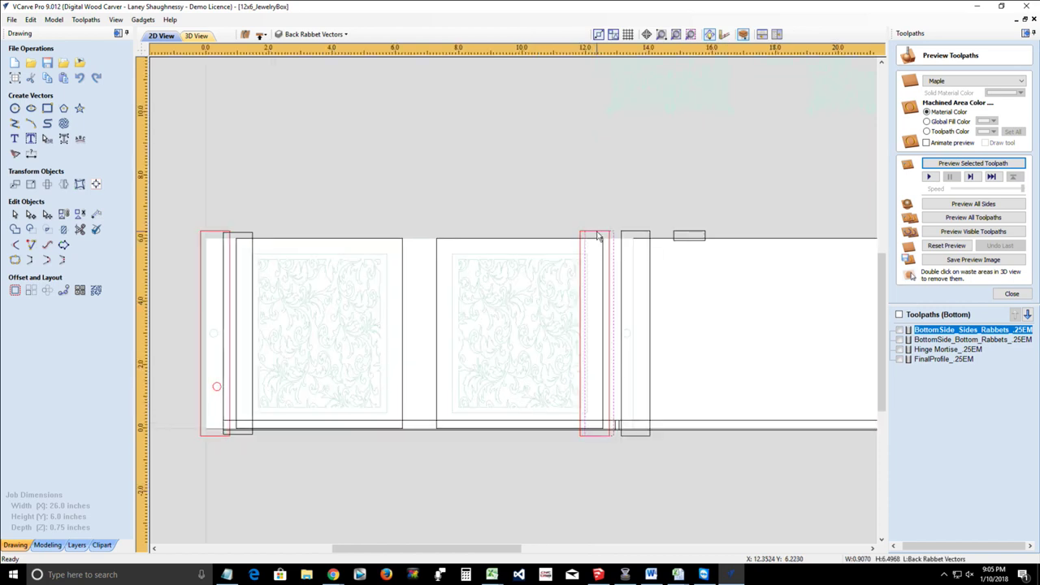
pyautogui.click(313, 34)
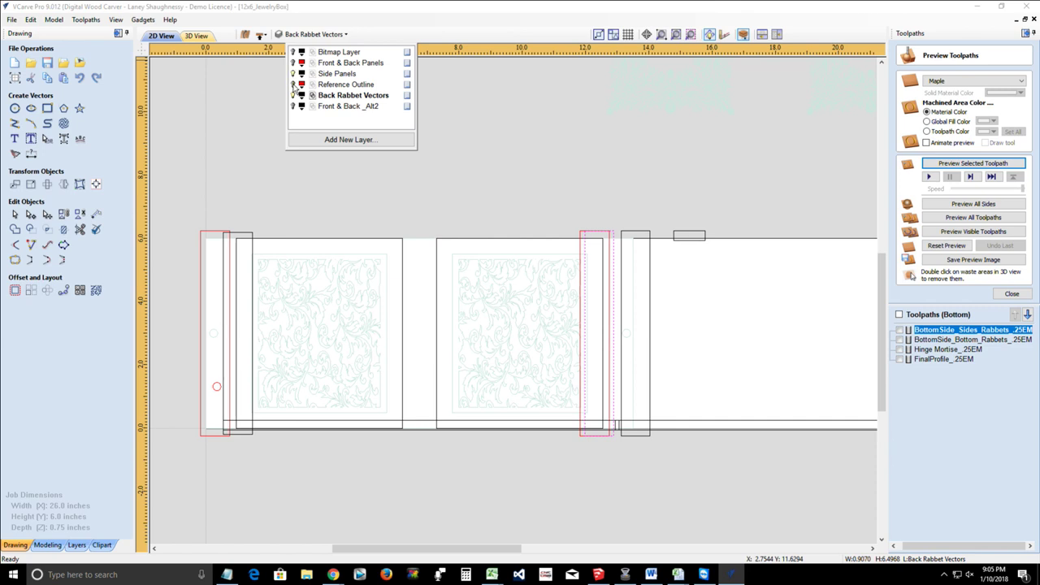
pyautogui.click(294, 85)
pyautogui.click(293, 95)
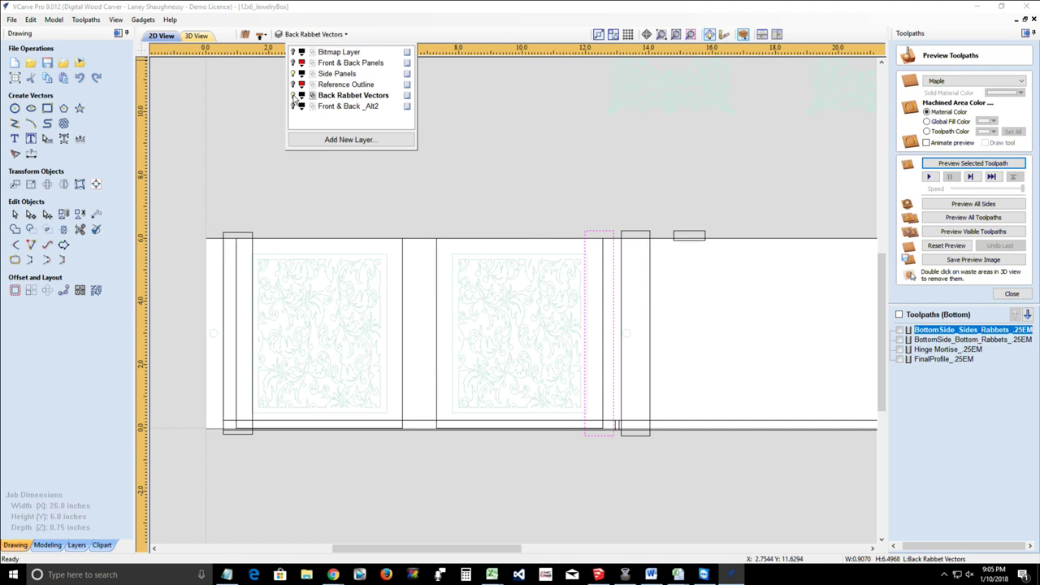
pyautogui.click(293, 95)
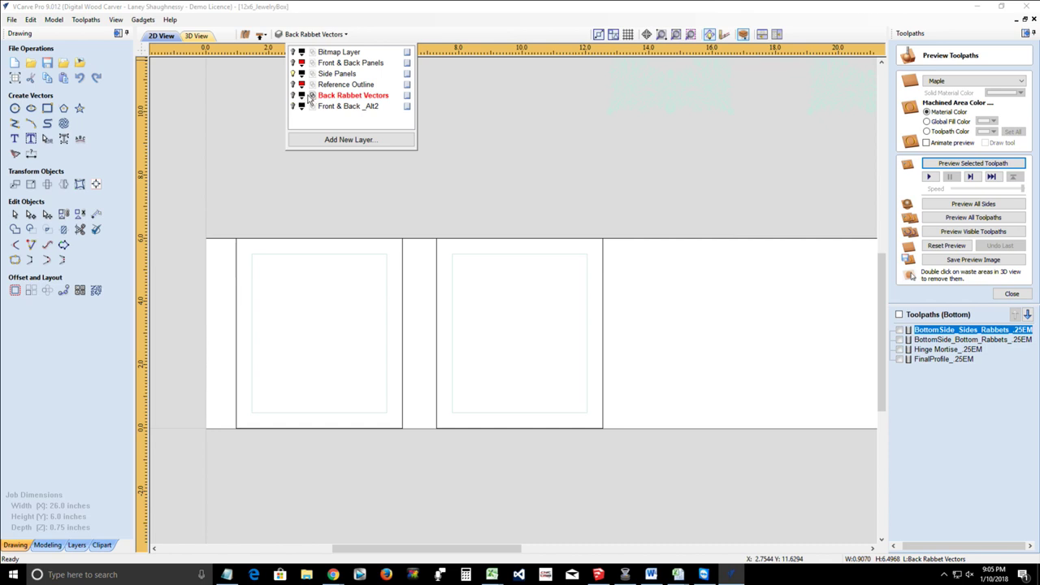
# Step: Add a new layer named Rabbets_SidePanel
pyautogui.click(323, 142)
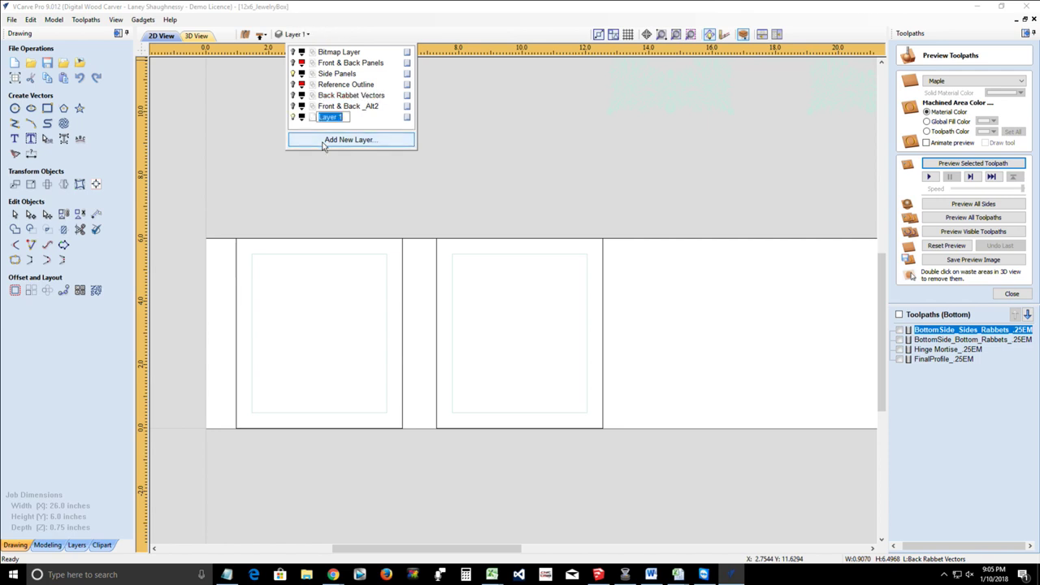
pyautogui.write('Rabeets')
pyautogui.press('BackSpace')
pyautogui.press('BackSpace')
pyautogui.press('BackSpace')
pyautogui.press('BackSpace')
pyautogui.write('bets_SidePanel')
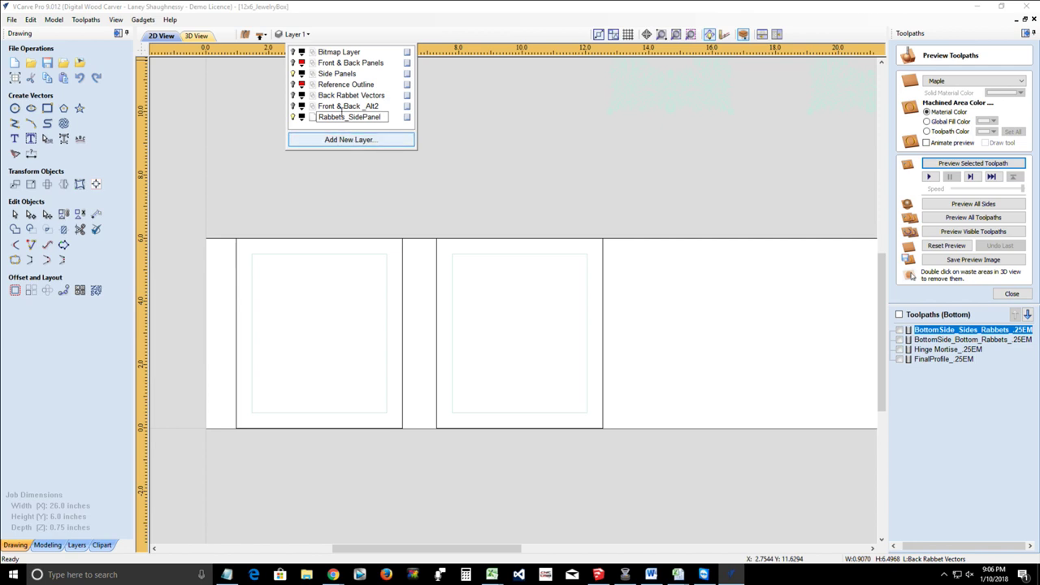
pyautogui.press('Return')
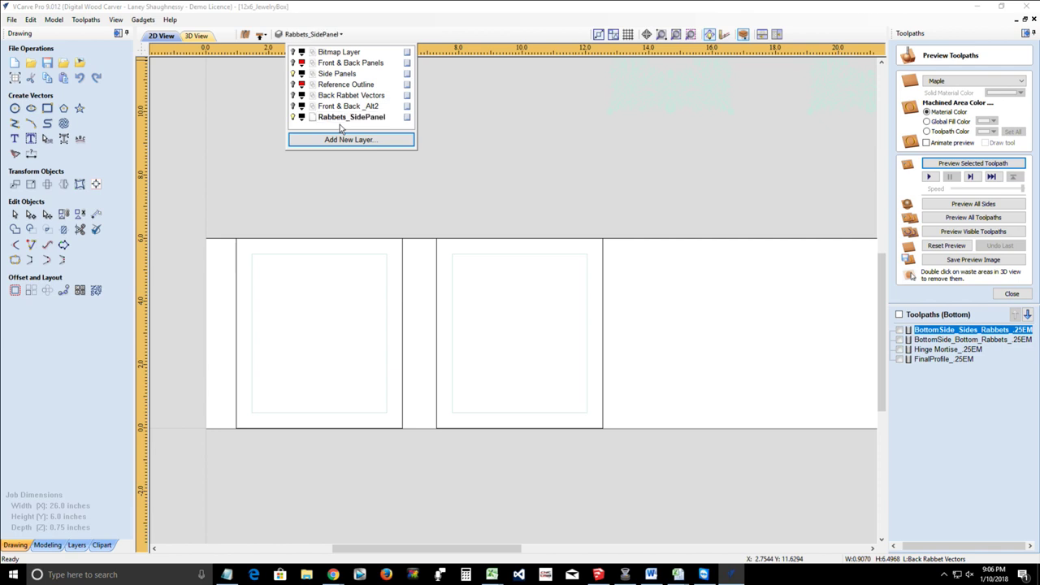
pyautogui.doubleClick(341, 118)
pyautogui.press('Return')
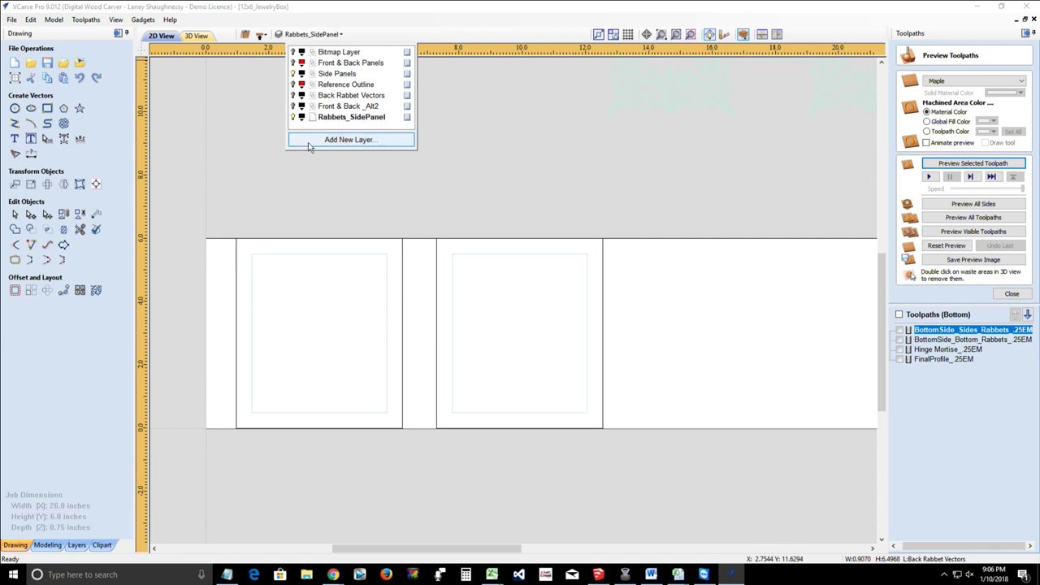
pyautogui.click(228, 158)
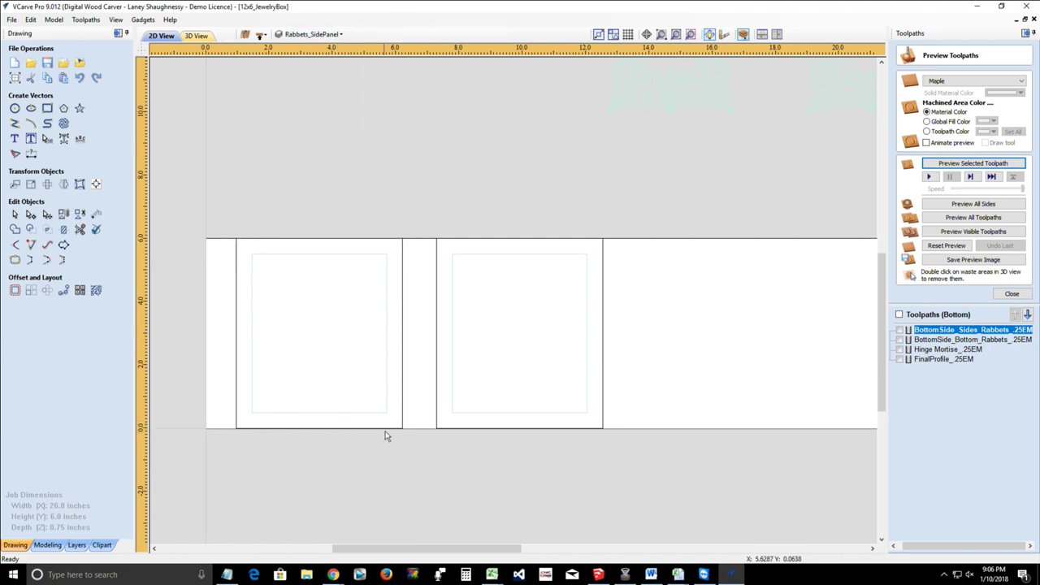
# Step: Draw a 5.25 by 0.25 inch rectangle along the left side panel's bottom edge
pyautogui.click(46, 110)
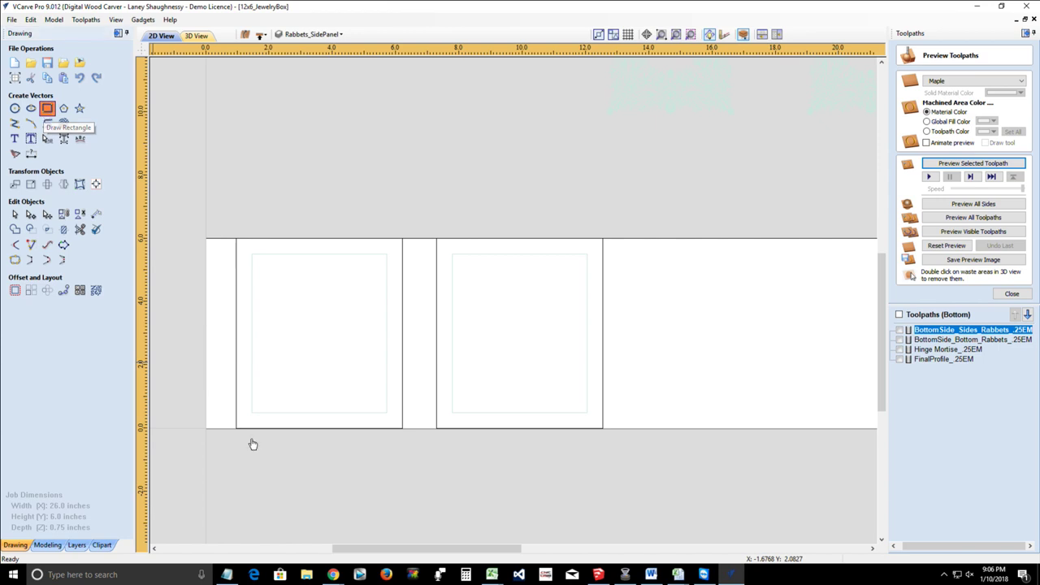
pyautogui.moveTo(235, 428); pyautogui.dragTo(402, 420)
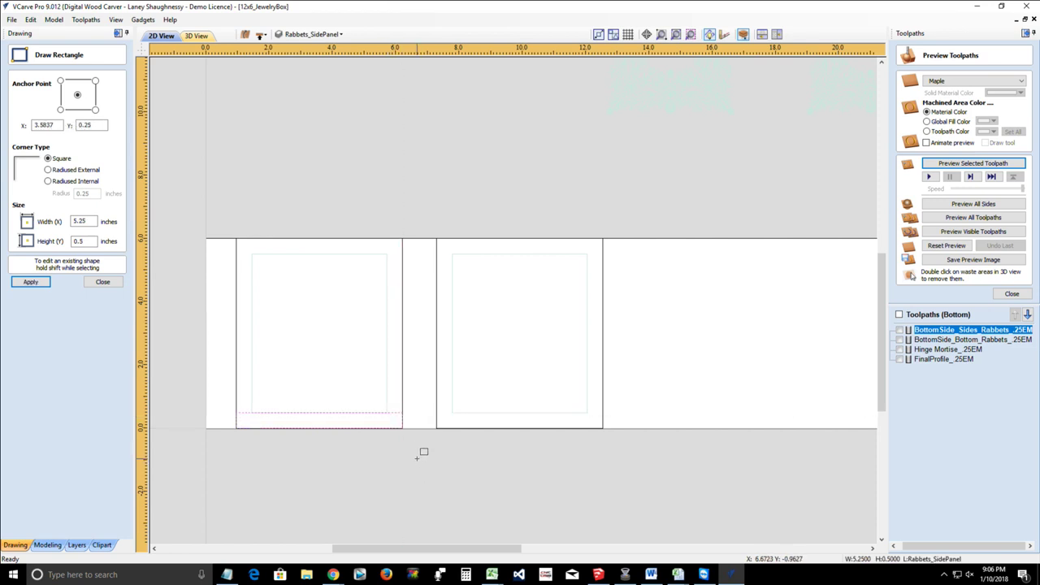
pyautogui.doubleClick(81, 241)
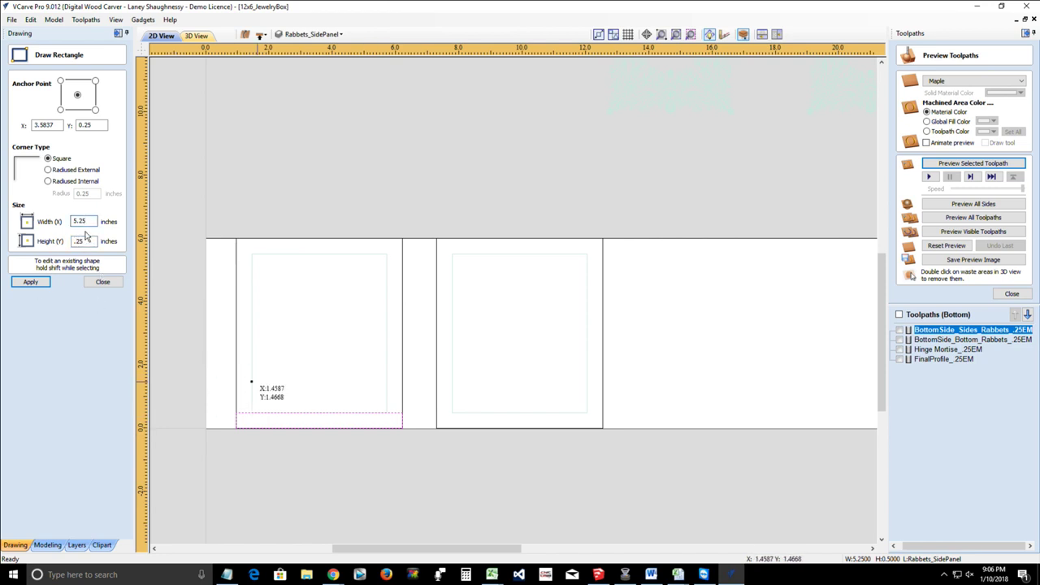
pyautogui.click(30, 282)
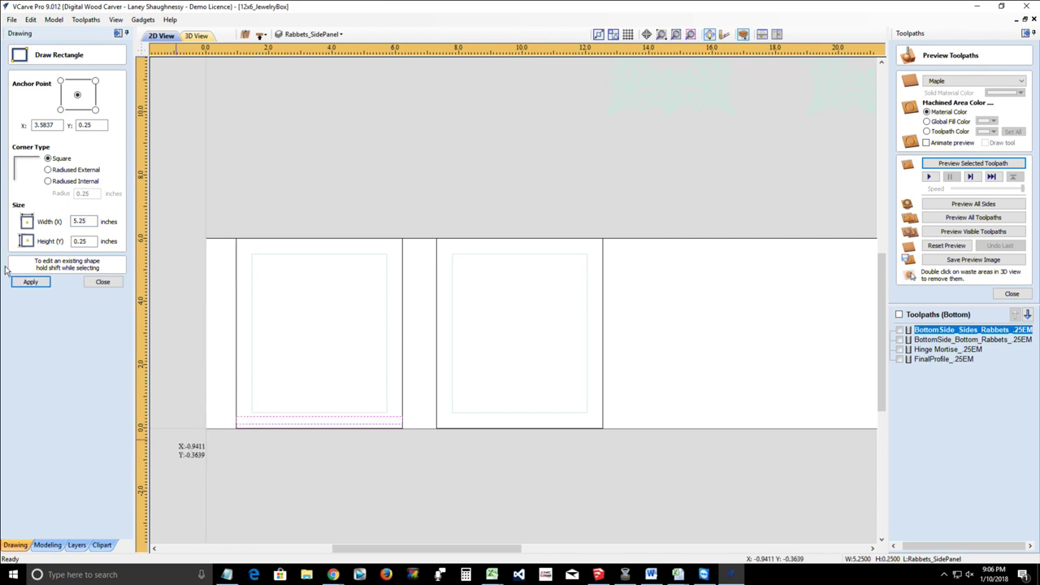
pyautogui.scroll(4, 239, 415)
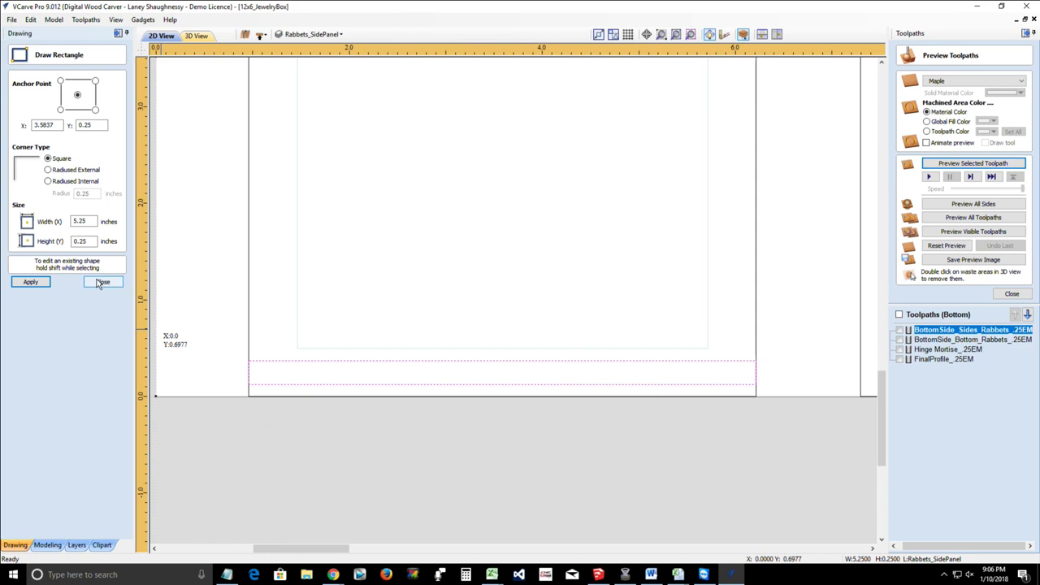
pyautogui.press('Escape')
# Step: Snap the rabbet rectangle to the left panel's bottom-left corner
pyautogui.click(257, 382)
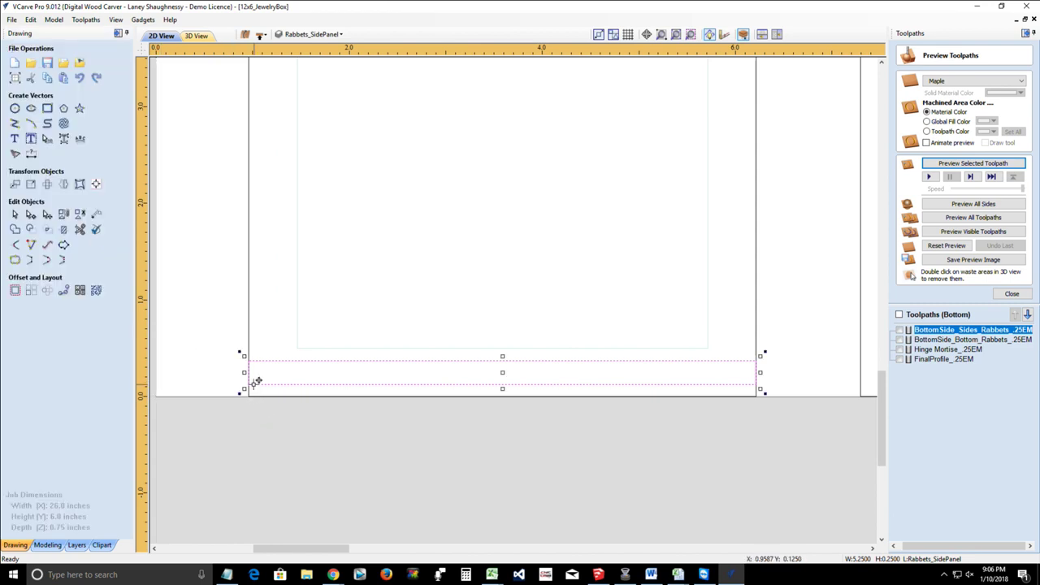
pyautogui.scroll(3, 251, 377)
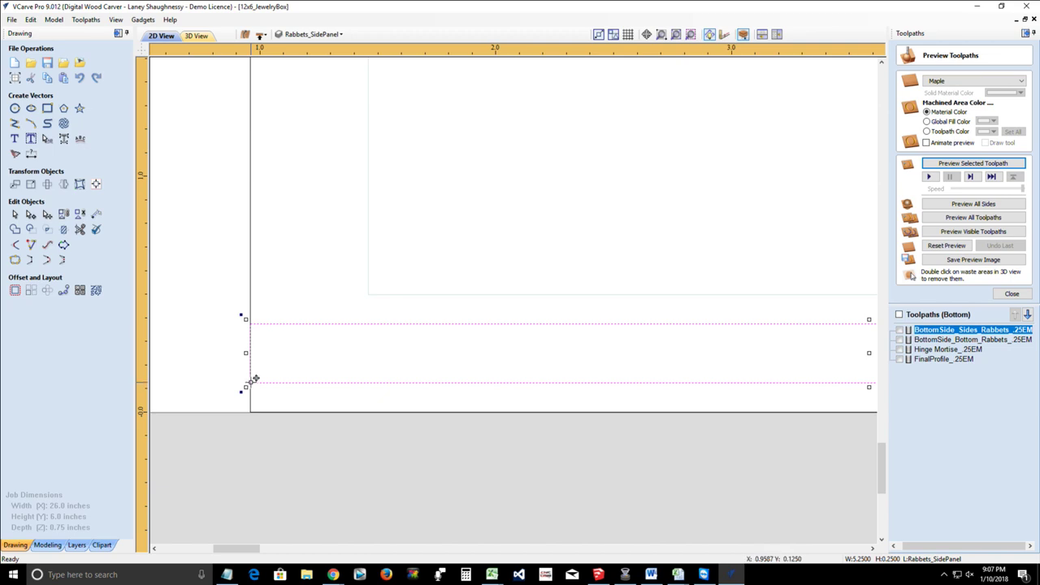
pyautogui.moveTo(253, 379); pyautogui.dragTo(250, 413)
pyautogui.scroll(-5, 244, 474)
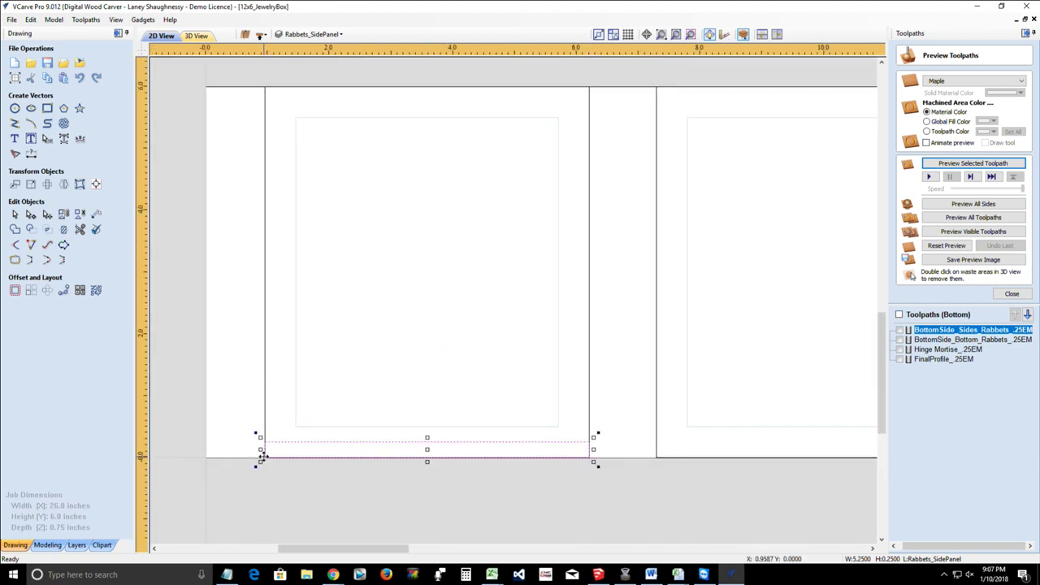
# Step: Copy the rabbet rectangle to the second side panel's bottom edge
pyautogui.scroll(3, 262, 457)
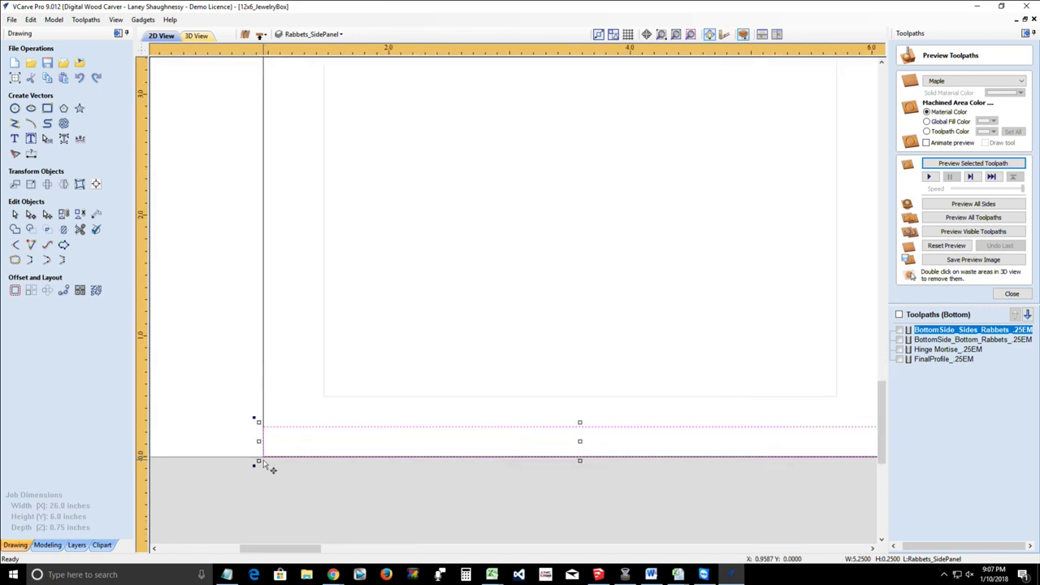
pyautogui.scroll(-1, 262, 469)
pyautogui.scroll(-1, 261, 463)
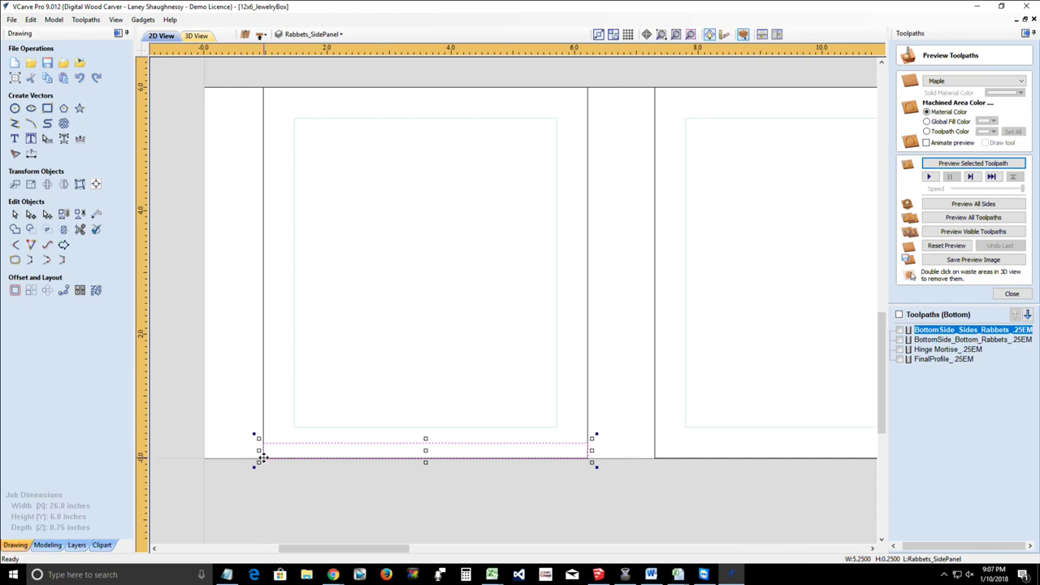
pyautogui.moveTo(265, 457); pyautogui.dragTo(656, 453)
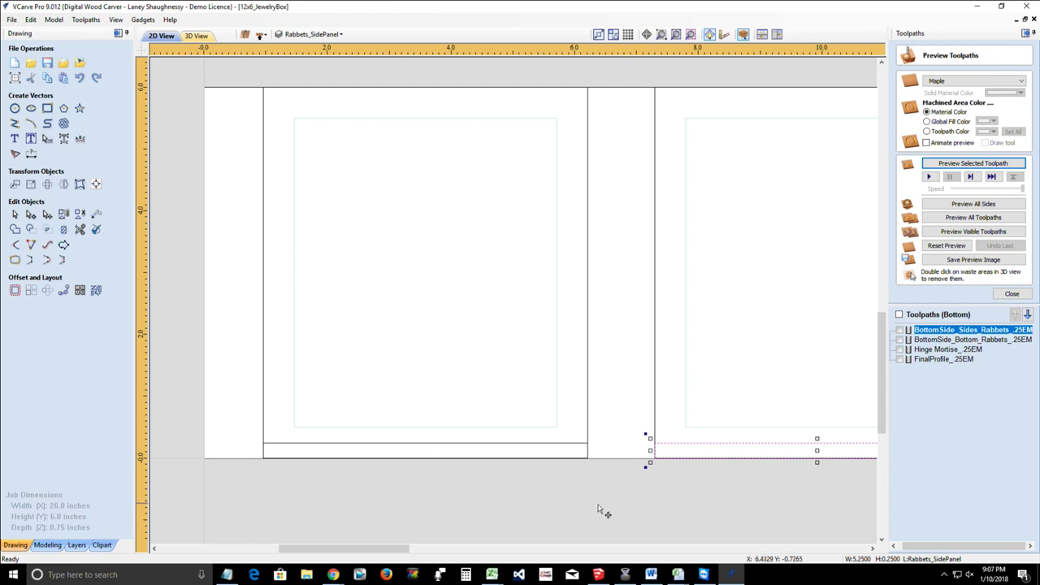
pyautogui.click(479, 496)
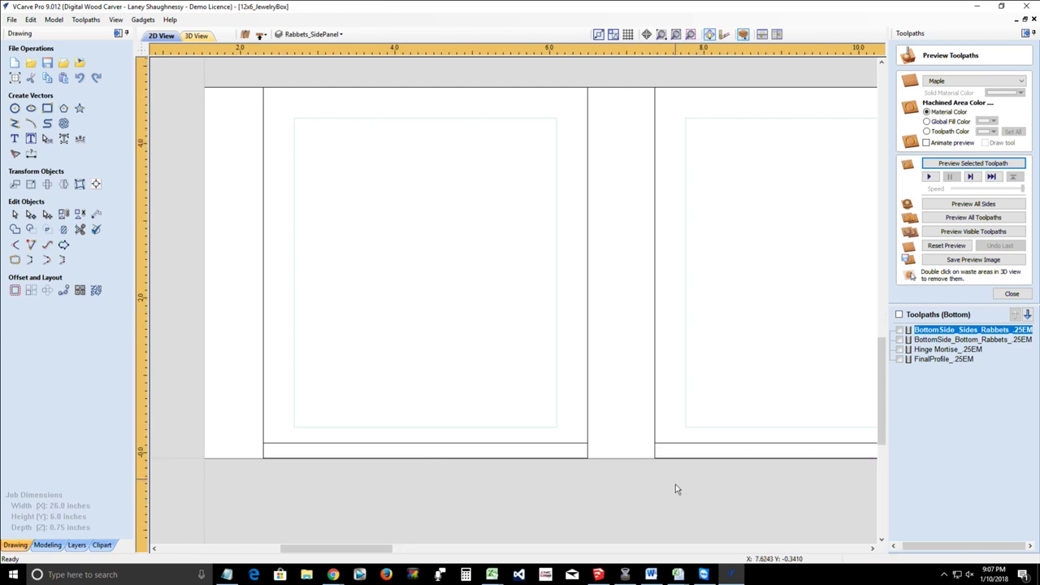
# Step: Stretch the left rabbet rectangle to about 5.51 inches so it overhangs the panel ends
pyautogui.scroll(2, 675, 484)
pyautogui.scroll(-3, 455, 444)
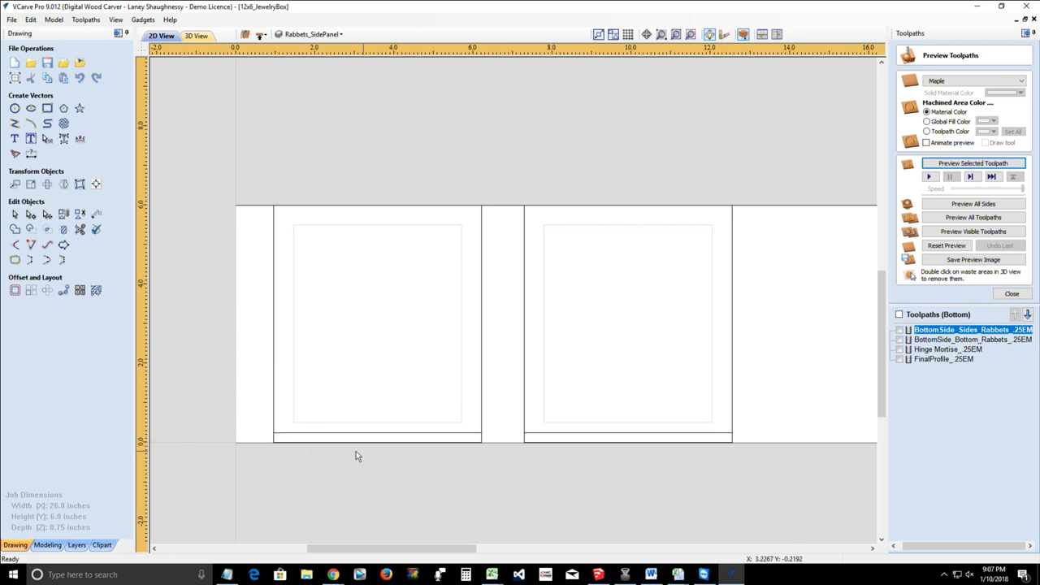
pyautogui.scroll(3, 291, 448)
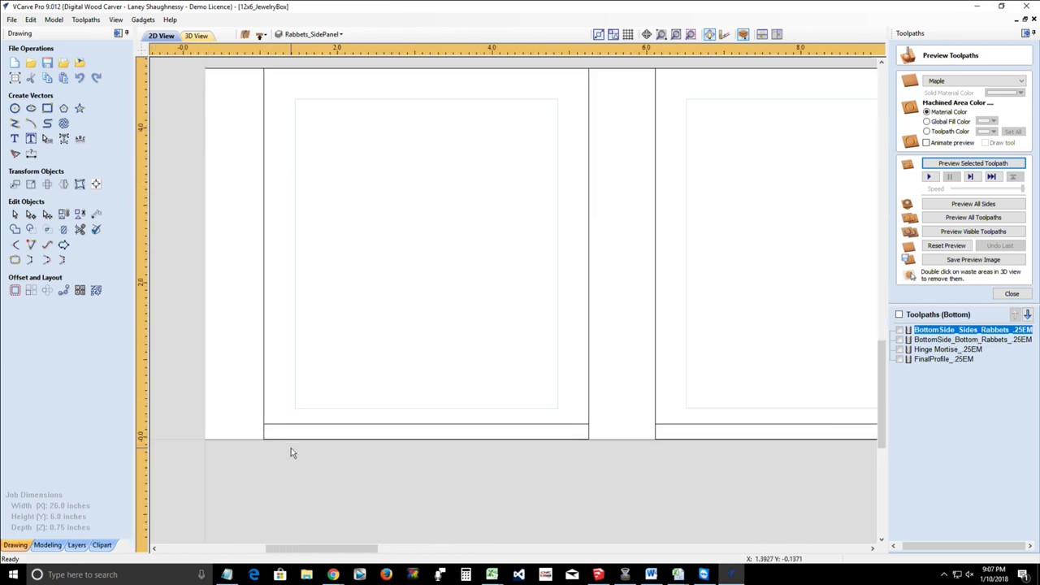
pyautogui.click(258, 433)
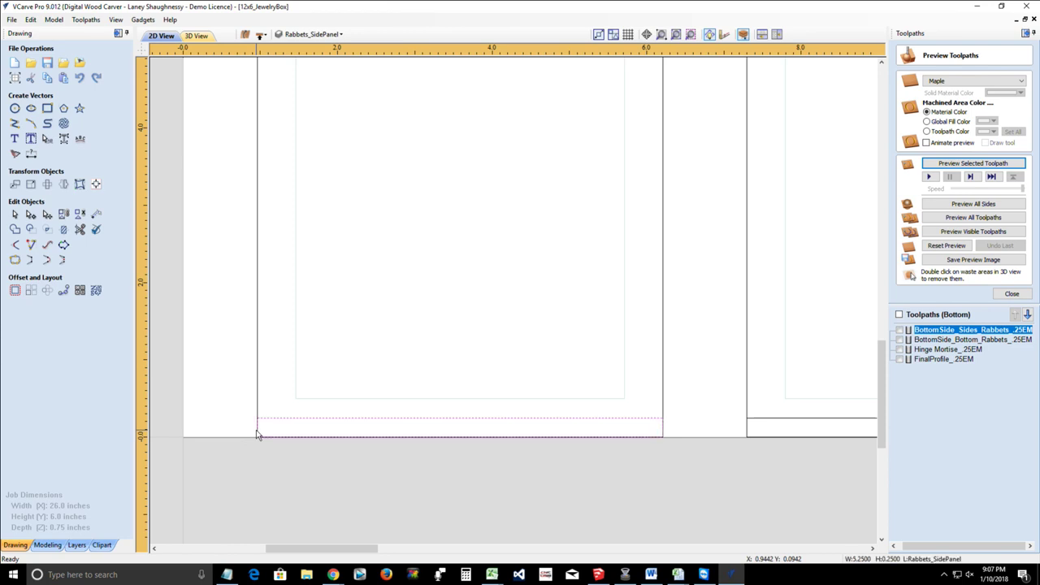
pyautogui.click(258, 431)
pyautogui.scroll(4, 252, 427)
pyautogui.scroll(1, 268, 428)
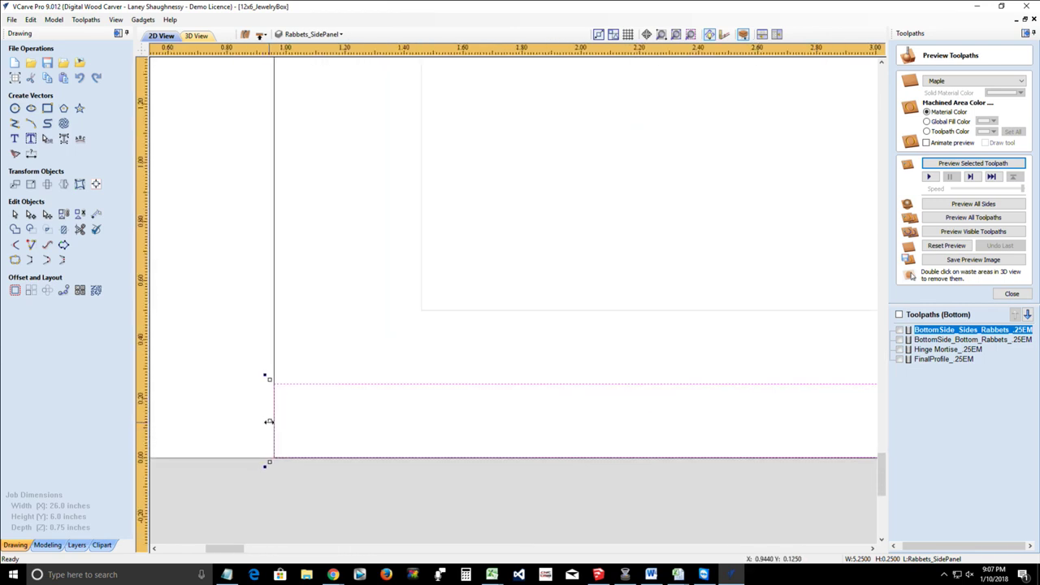
pyautogui.moveTo(269, 420); pyautogui.dragTo(236, 420)
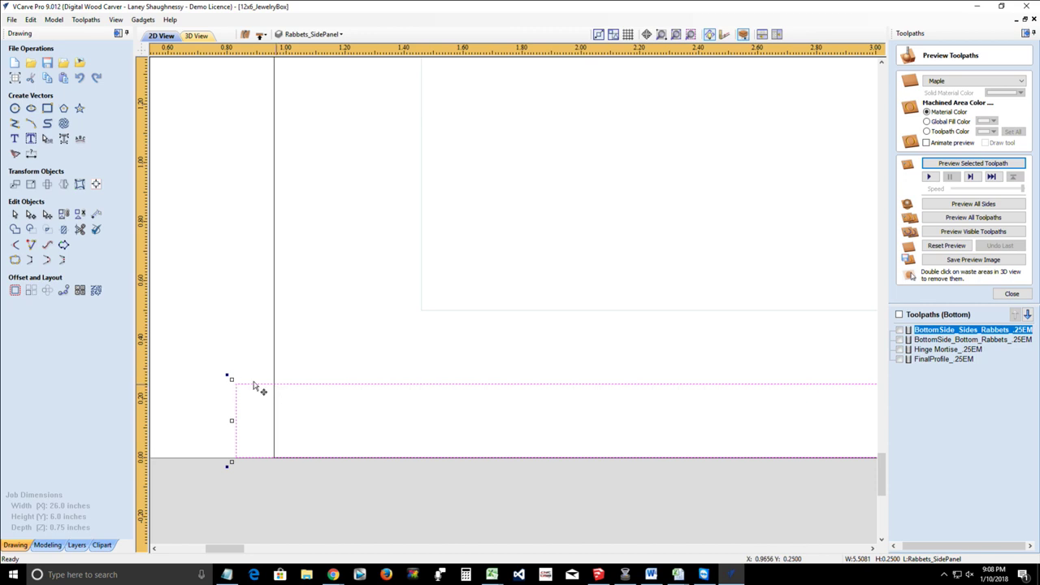
pyautogui.scroll(-6, 262, 414)
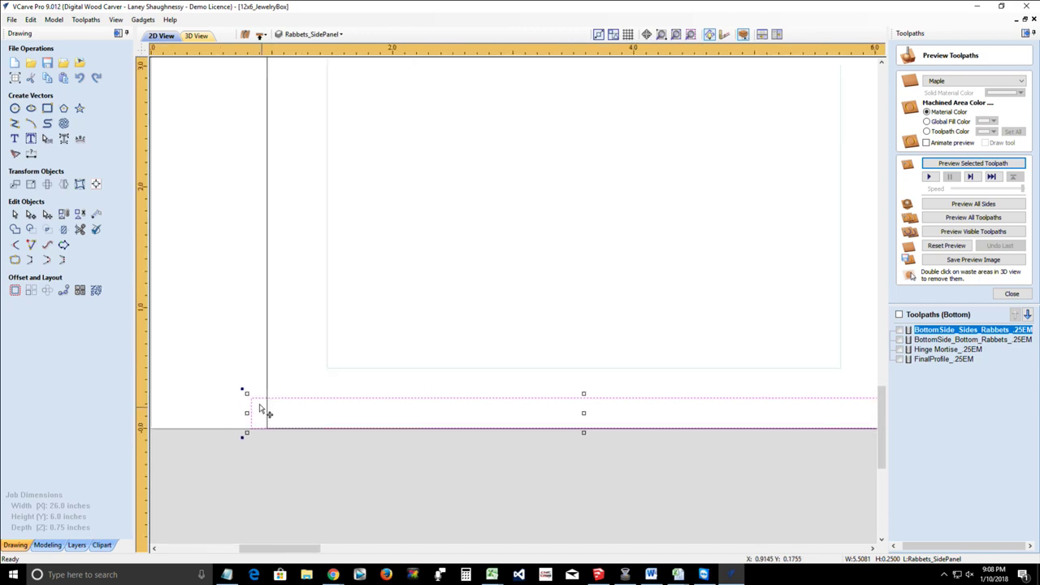
pyautogui.scroll(8, 599, 424)
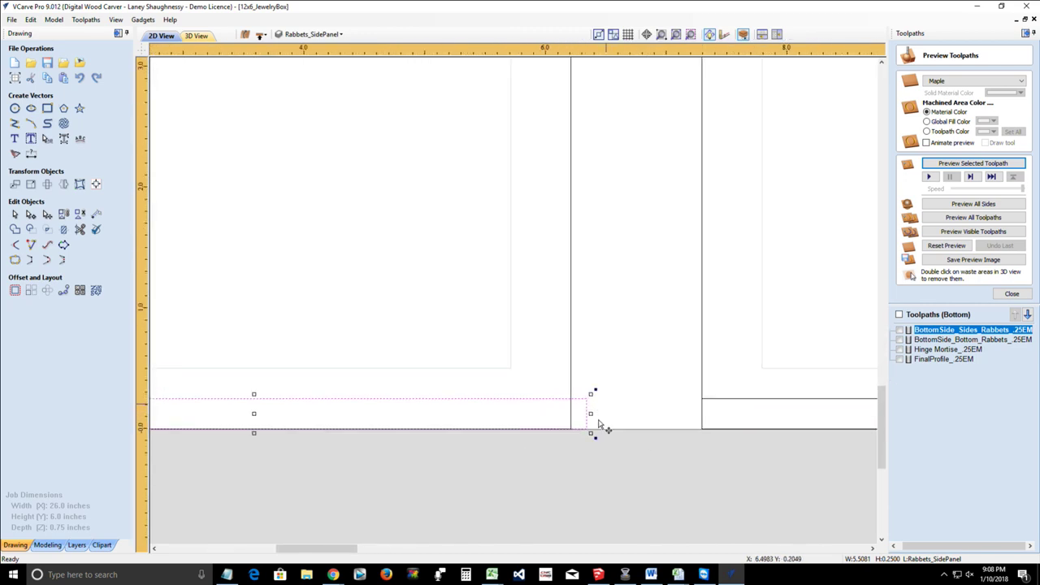
pyautogui.scroll(-1, 598, 424)
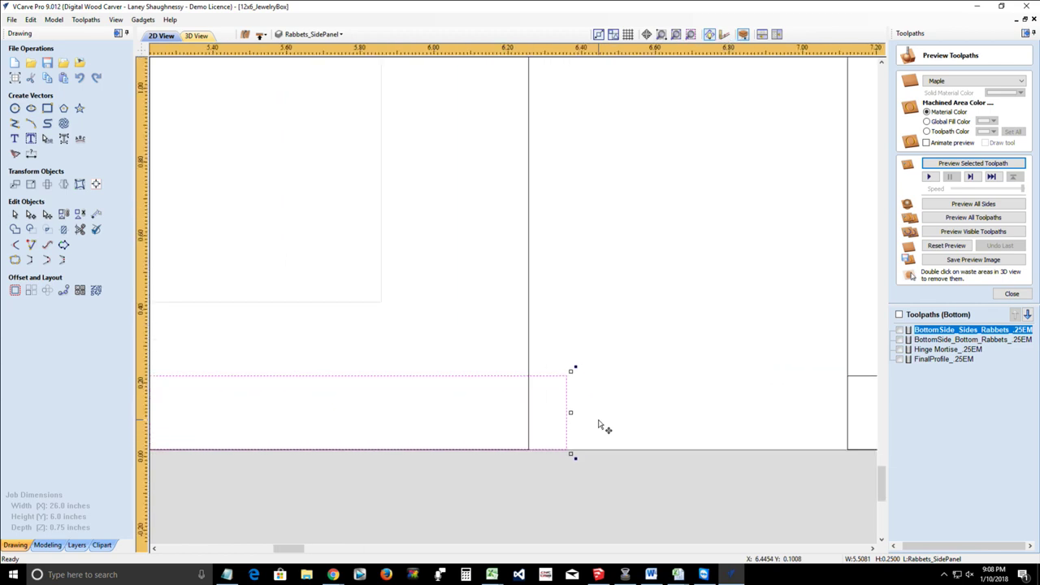
pyautogui.scroll(-2, 598, 424)
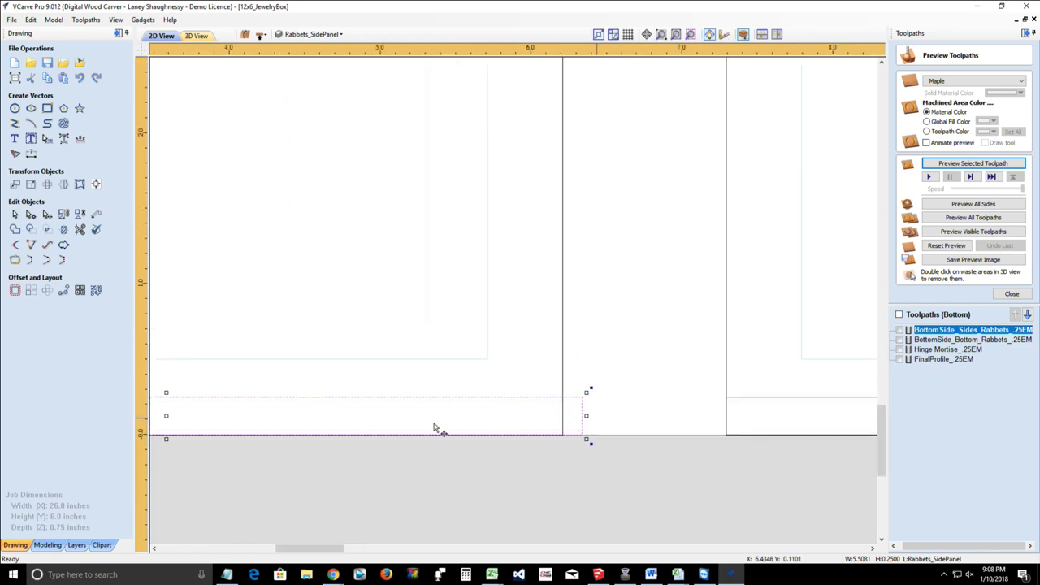
pyautogui.scroll(-3, 166, 434)
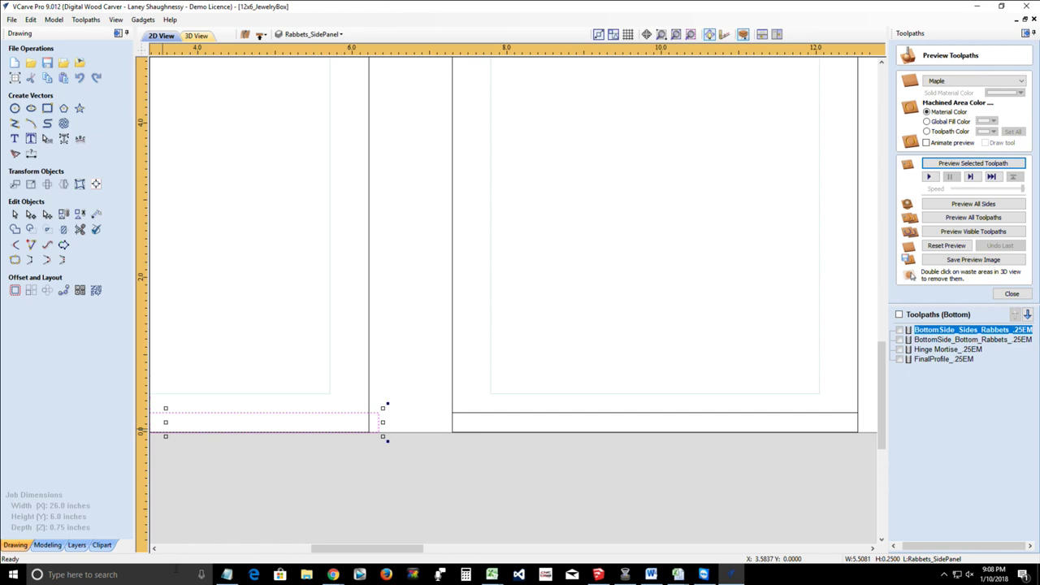
pyautogui.hscroll(-3, 333, 550)
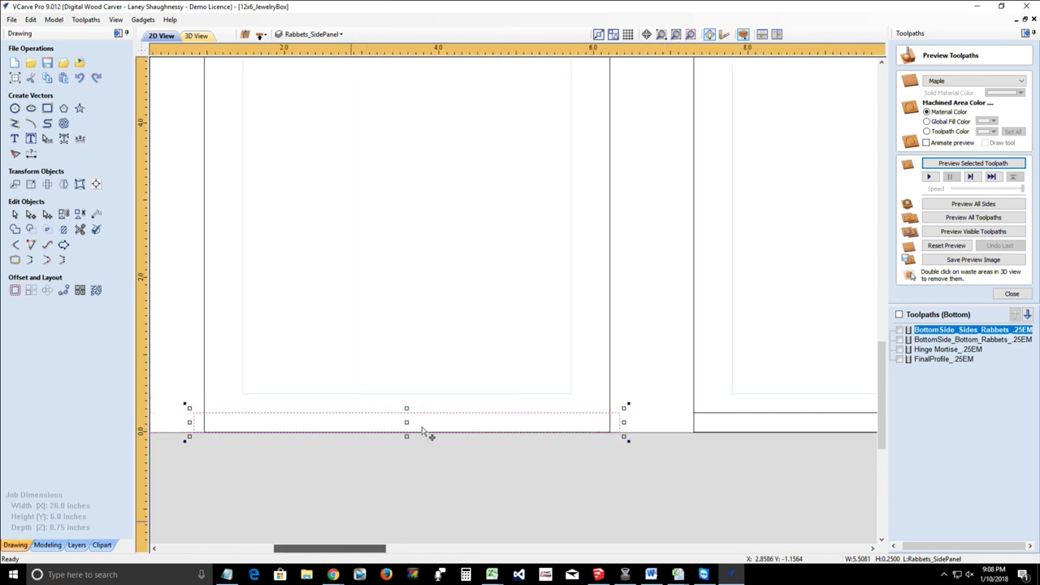
pyautogui.scroll(3, 422, 432)
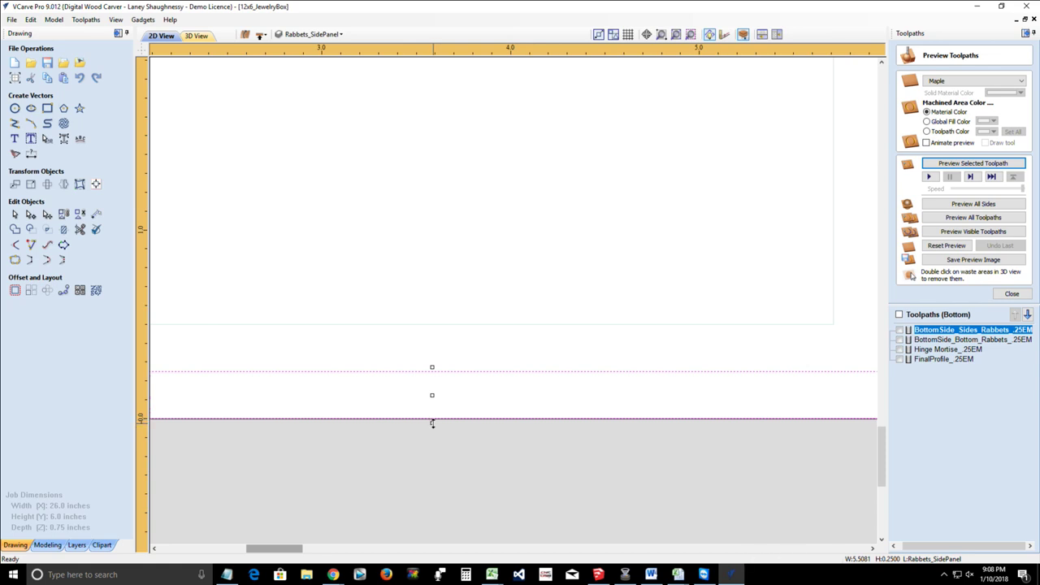
# Step: Lower the left rabbet rectangle's bottom edge below the panel
pyautogui.moveTo(432, 423); pyautogui.dragTo(406, 430)
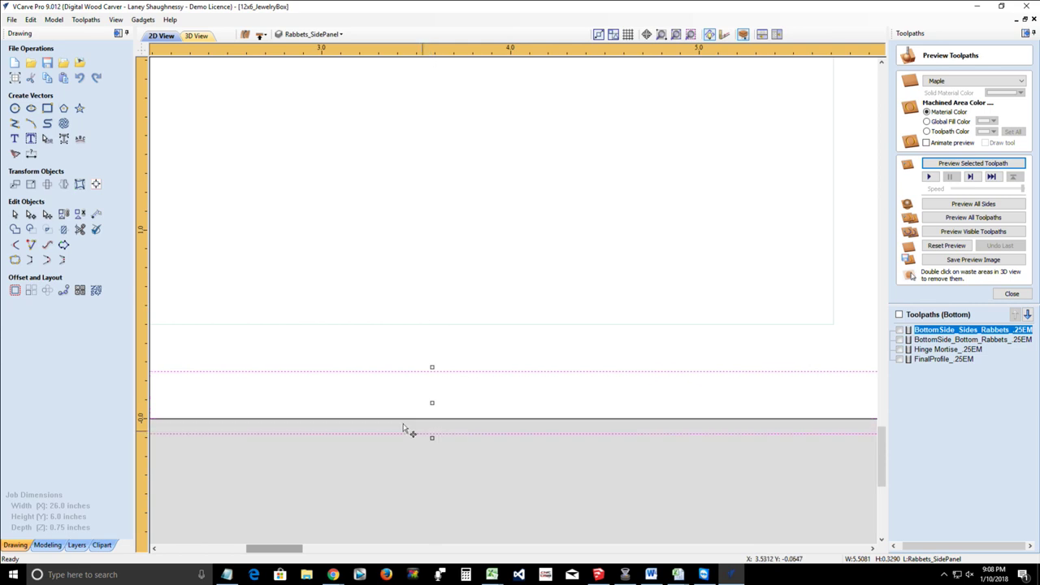
pyautogui.scroll(-3, 476, 485)
pyautogui.scroll(-4, 468, 479)
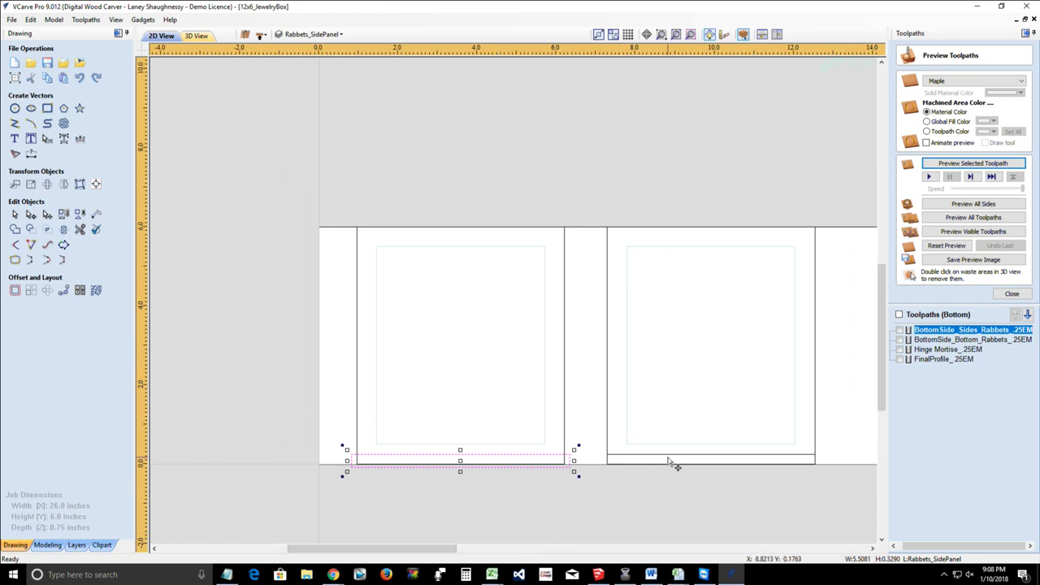
# Step: Extend the right rabbet rectangle below its panel and widen it to about 5.56 inches
pyautogui.click(669, 460)
pyautogui.scroll(2, 675, 473)
pyautogui.scroll(2, 675, 475)
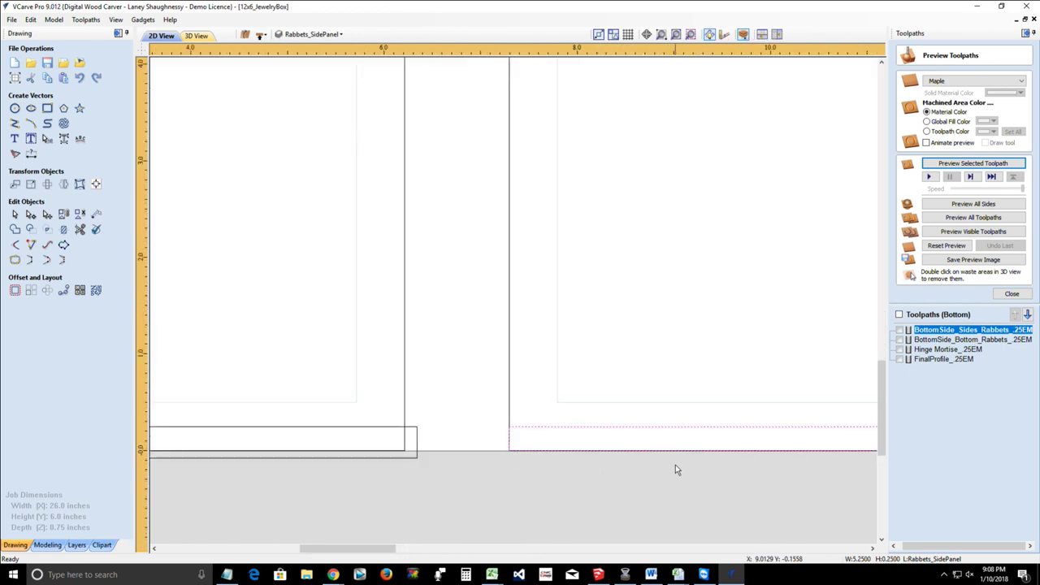
pyautogui.click(670, 450)
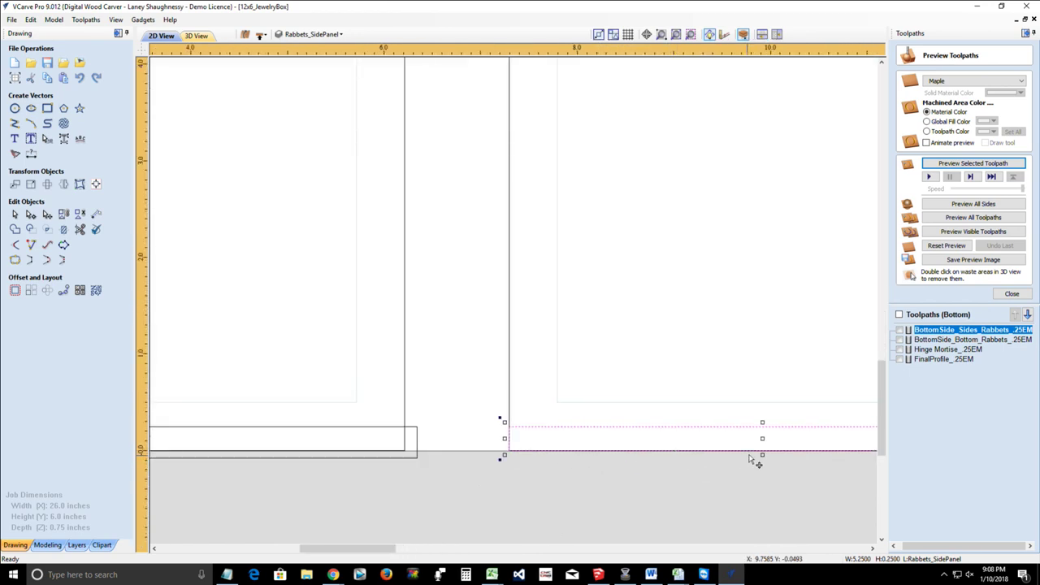
pyautogui.moveTo(762, 455); pyautogui.dragTo(762, 459)
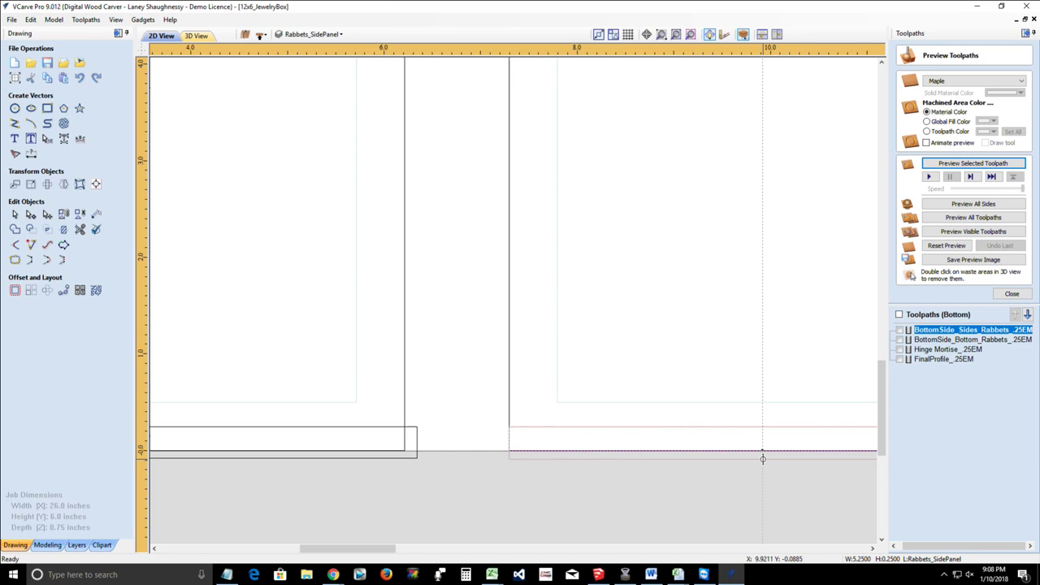
pyautogui.moveTo(763, 456); pyautogui.dragTo(764, 460)
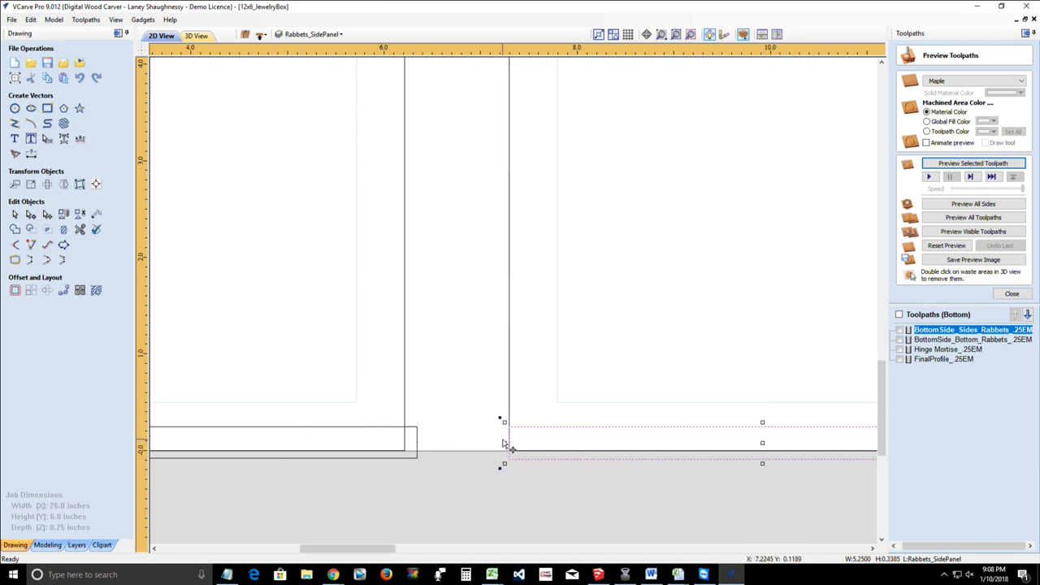
pyautogui.moveTo(504, 443); pyautogui.dragTo(488, 443)
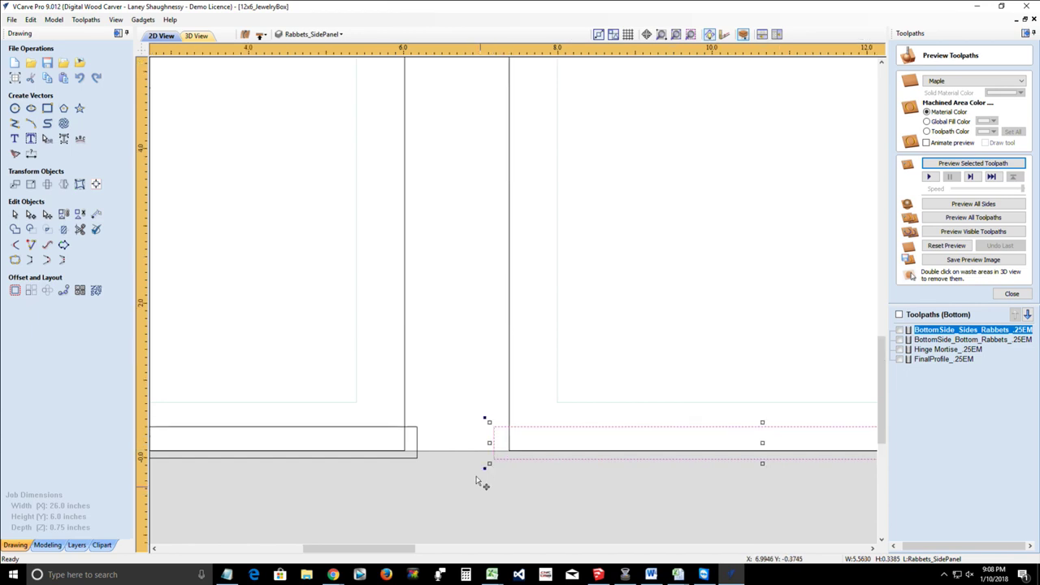
pyautogui.scroll(-4, 481, 476)
pyautogui.scroll(-3, 472, 471)
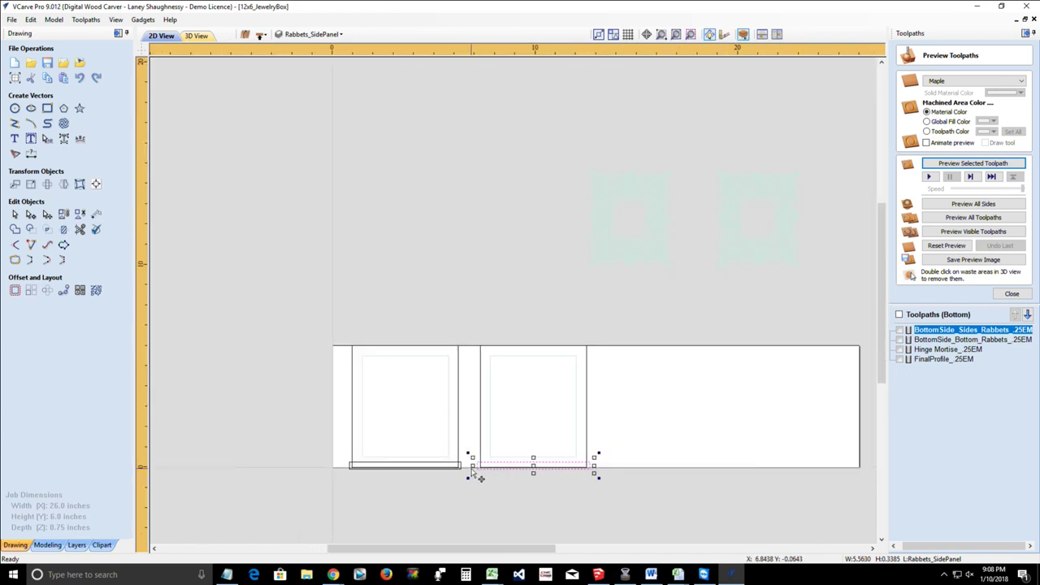
# Step: Check the layer list, then select both the left and right side panel outlines
pyautogui.click(317, 34)
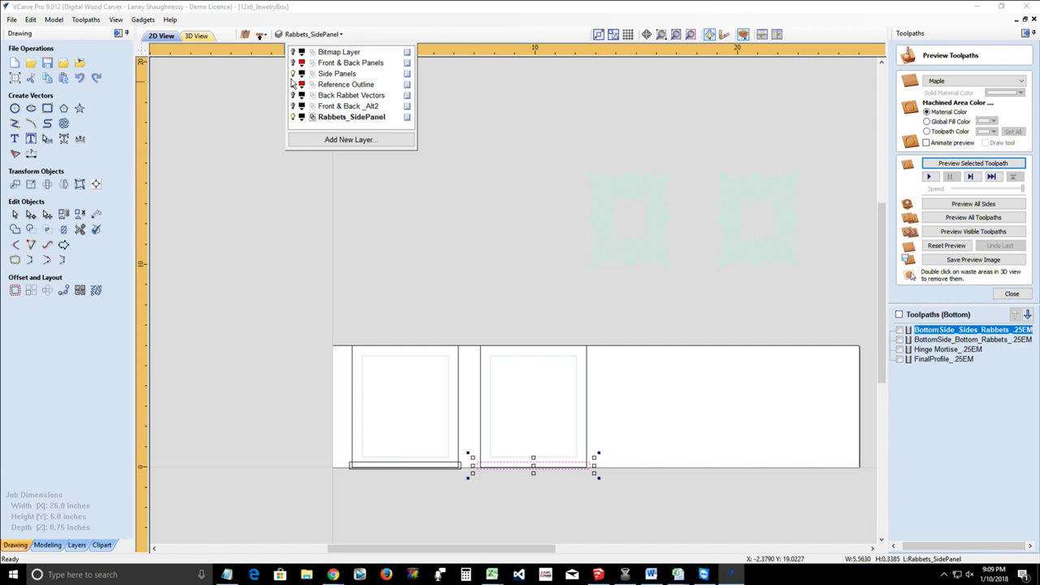
pyautogui.click(356, 399)
pyautogui.click(352, 392)
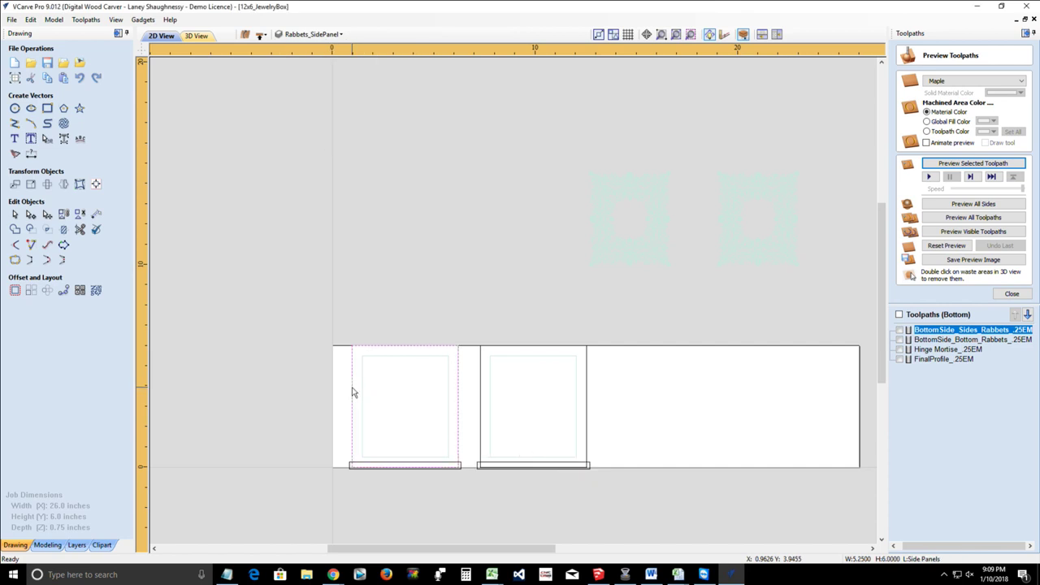
pyautogui.keyDown('shift'); pyautogui.click(480, 433); pyautogui.keyUp('shift')
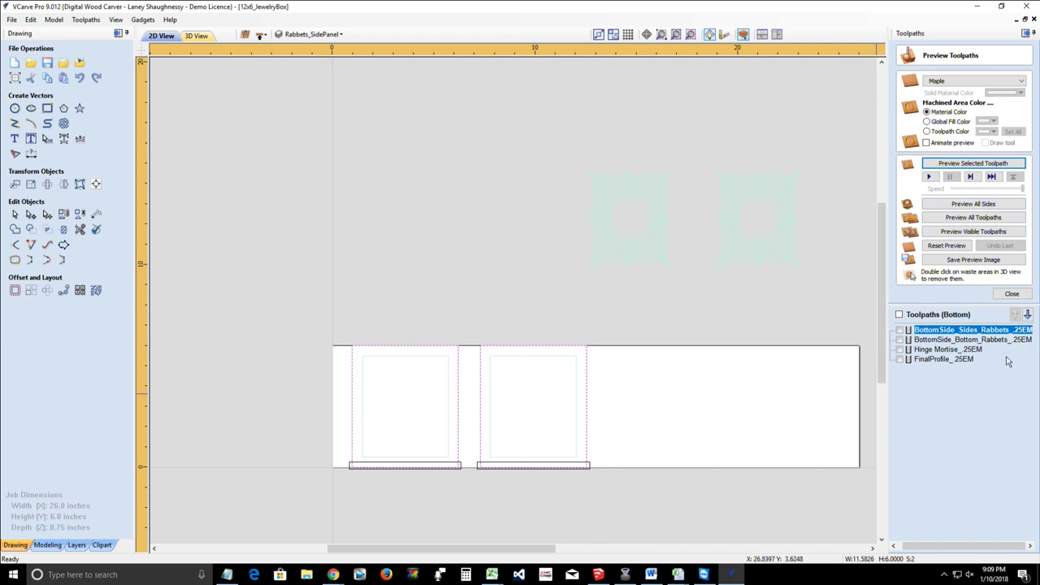
# Step: Close the toolpath preview and select the right and left bottom rabbet rectangles
pyautogui.click(1014, 293)
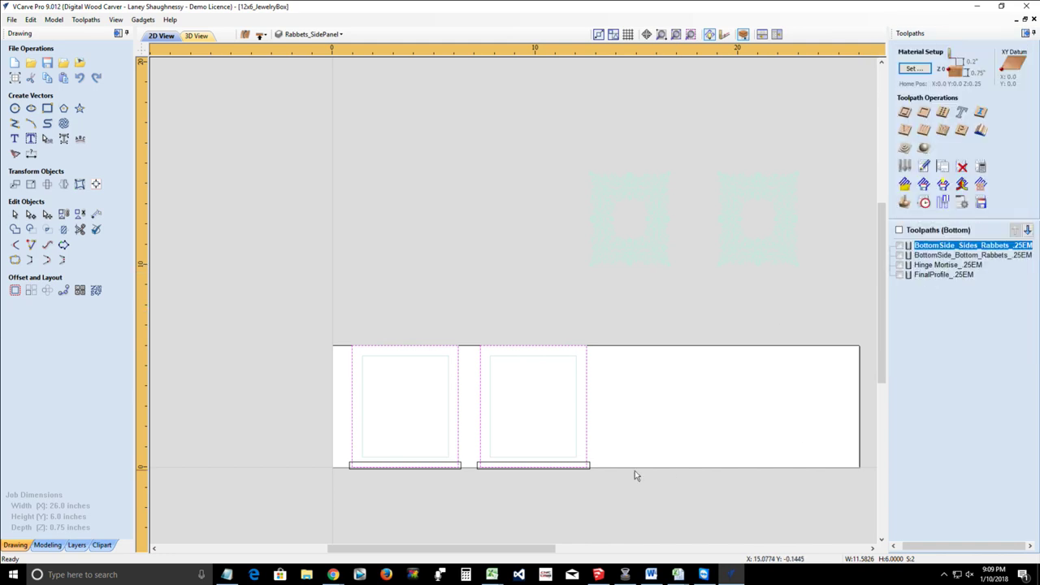
pyautogui.click(547, 465)
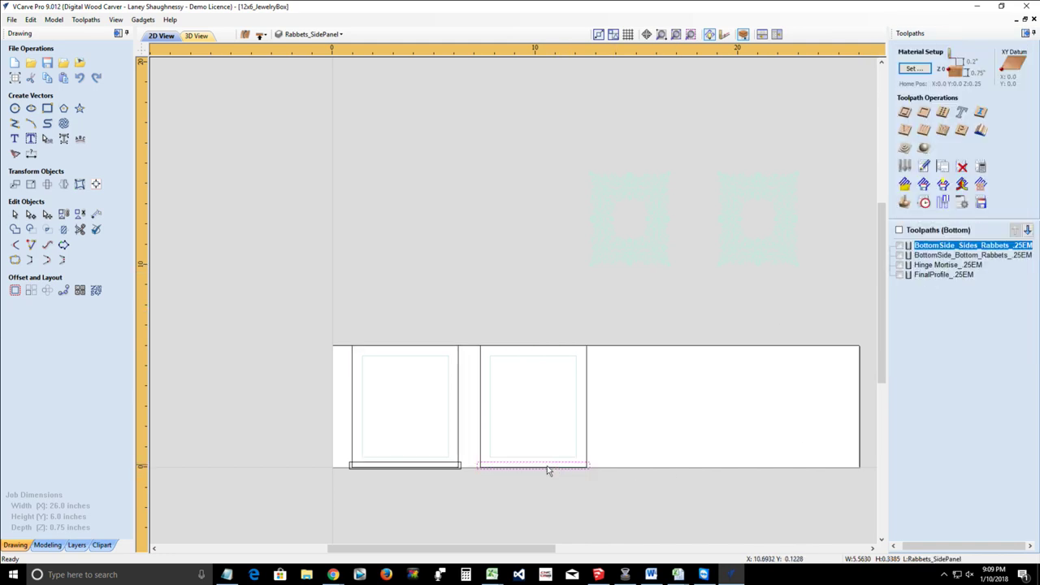
pyautogui.keyDown('shift'); pyautogui.click(387, 466); pyautogui.keyUp('shift')
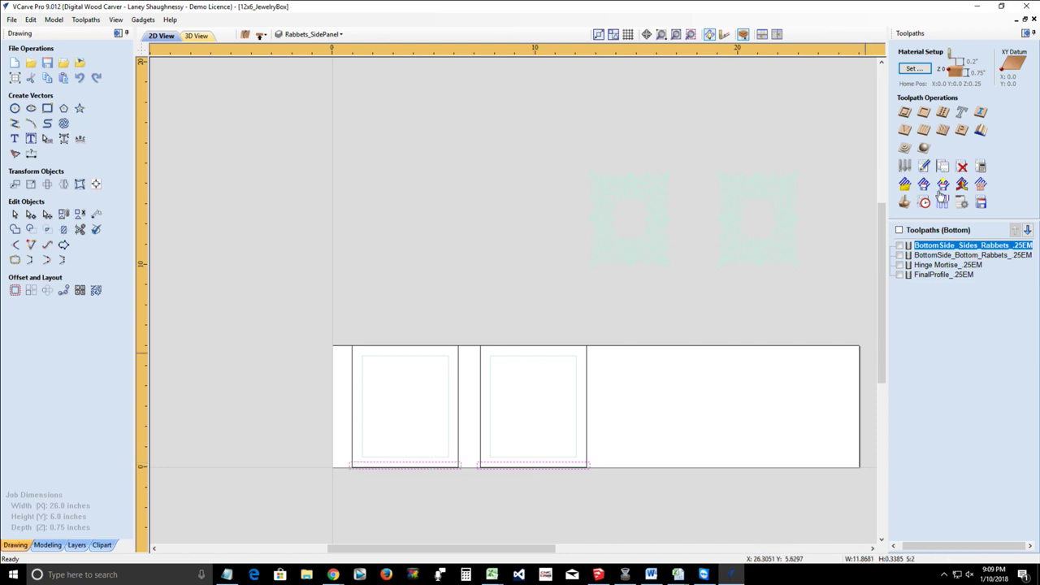
# Step: Calculate a 0.375-inch-deep pocket toolpath named 'BottomRabbet_SidePanel_.25EM' for both rabbets
pyautogui.click(924, 113)
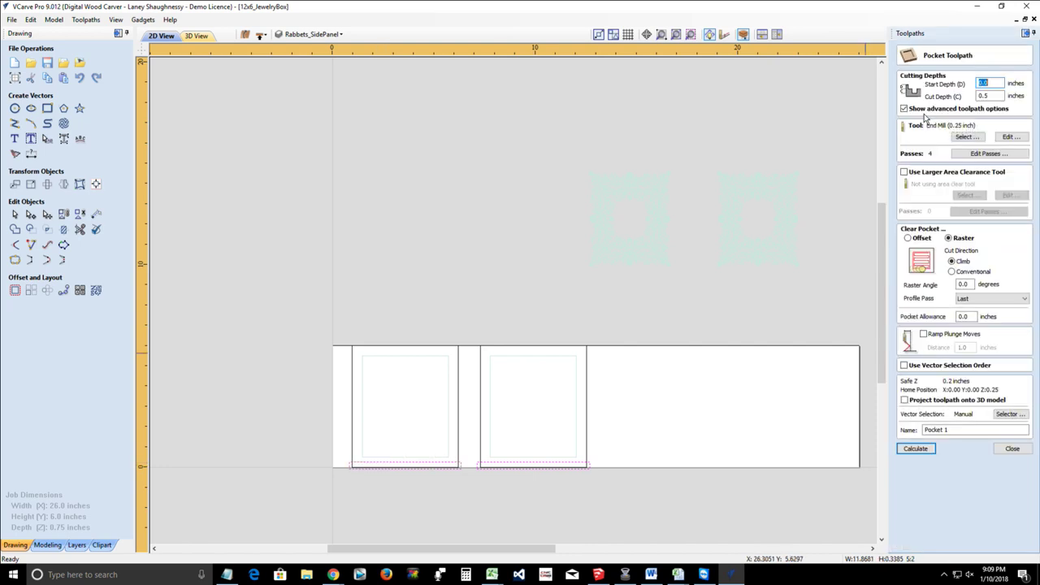
pyautogui.press('Tab')
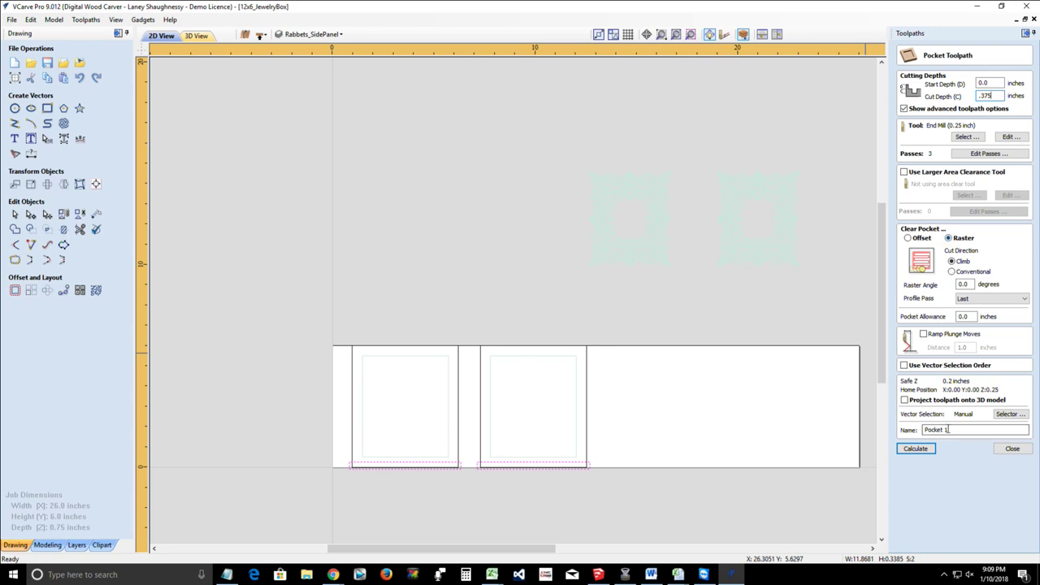
pyautogui.moveTo(951, 429); pyautogui.dragTo(924, 430)
pyautogui.write('BottomRabbet_SidePanel_.25')
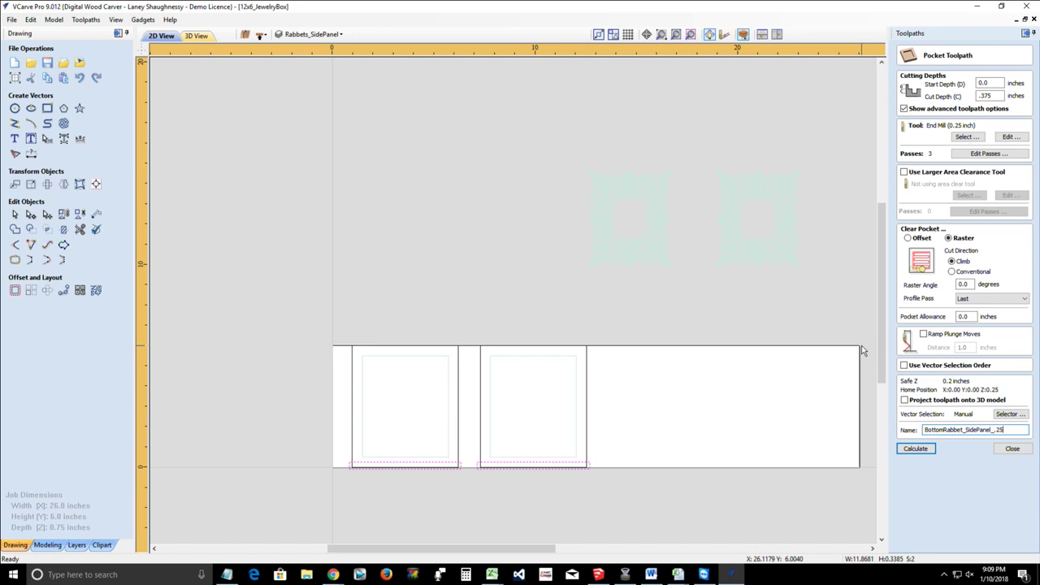
pyautogui.write('EM')
pyautogui.click(909, 451)
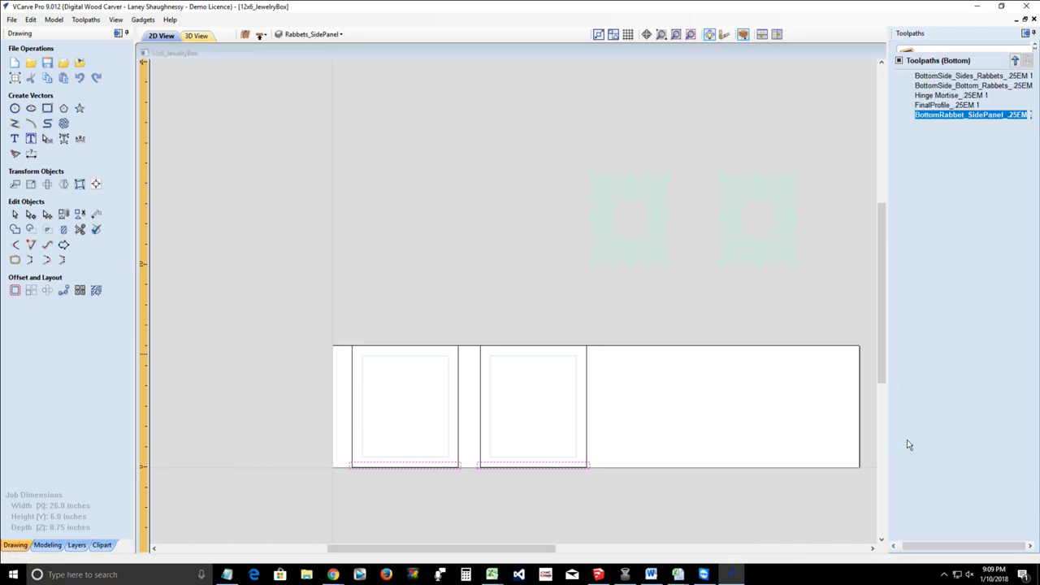
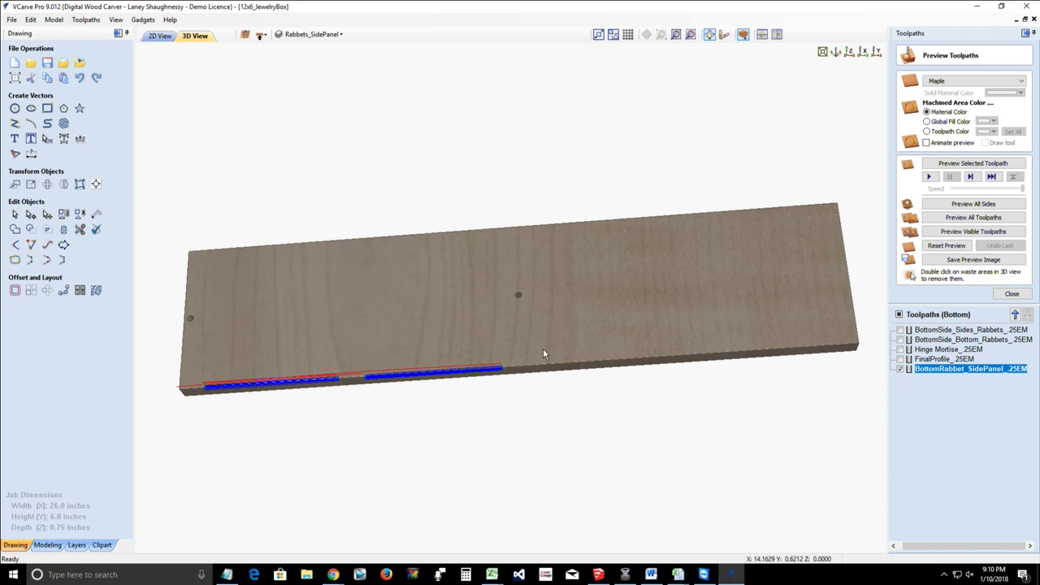
# Step: Replay the bottom rabbet preview, select both side-panel outlines in 2D, and close the preview
pyautogui.click(974, 164)
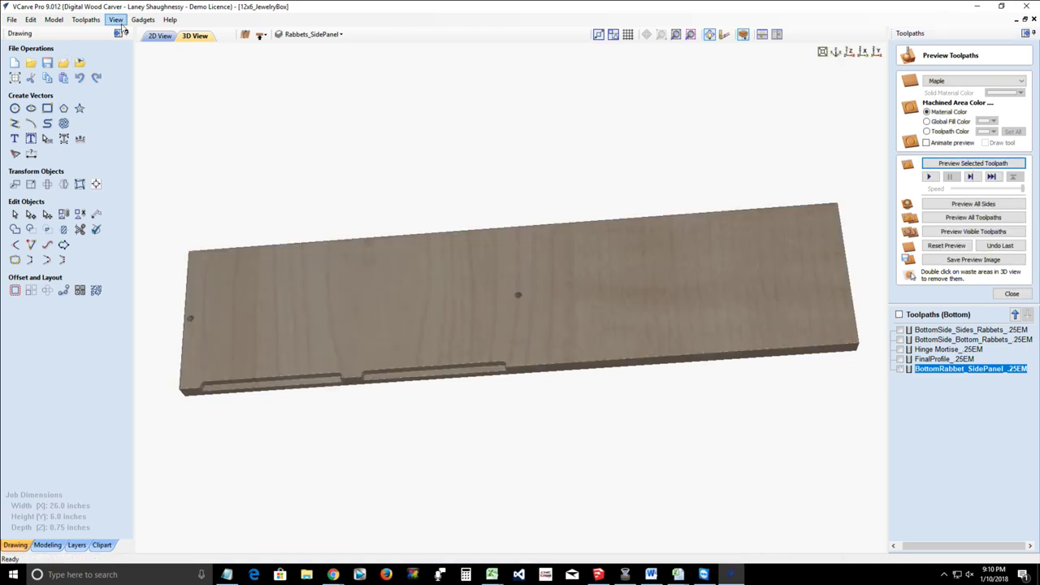
pyautogui.click(155, 36)
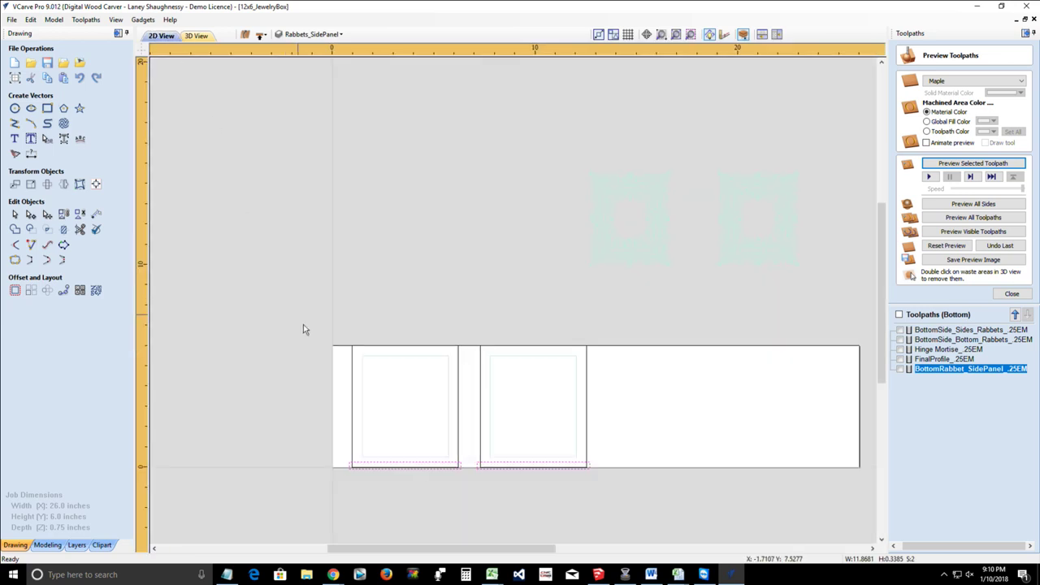
pyautogui.click(351, 411)
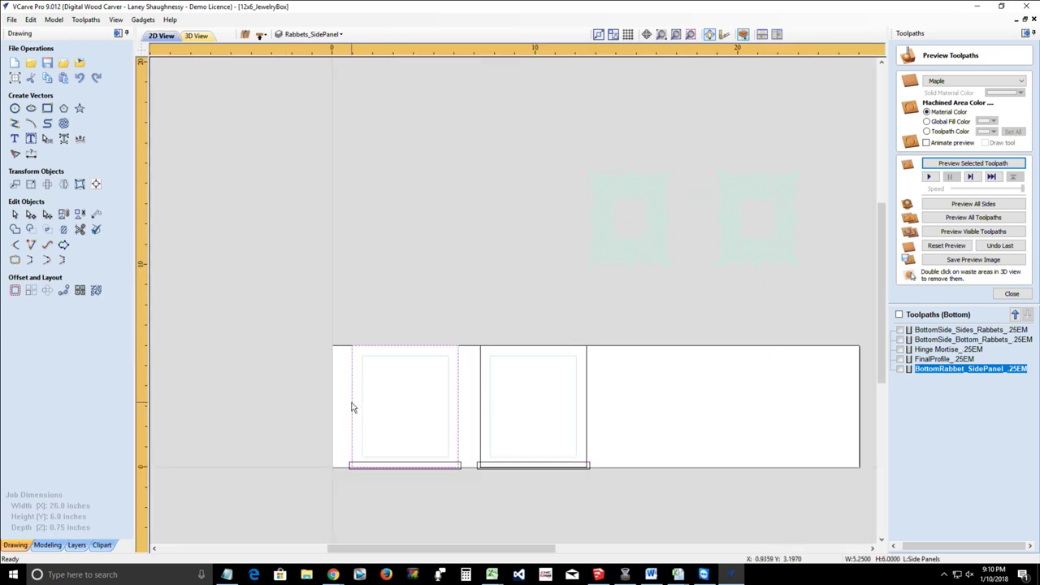
pyautogui.keyDown('shift'); pyautogui.click(481, 420); pyautogui.keyUp('shift')
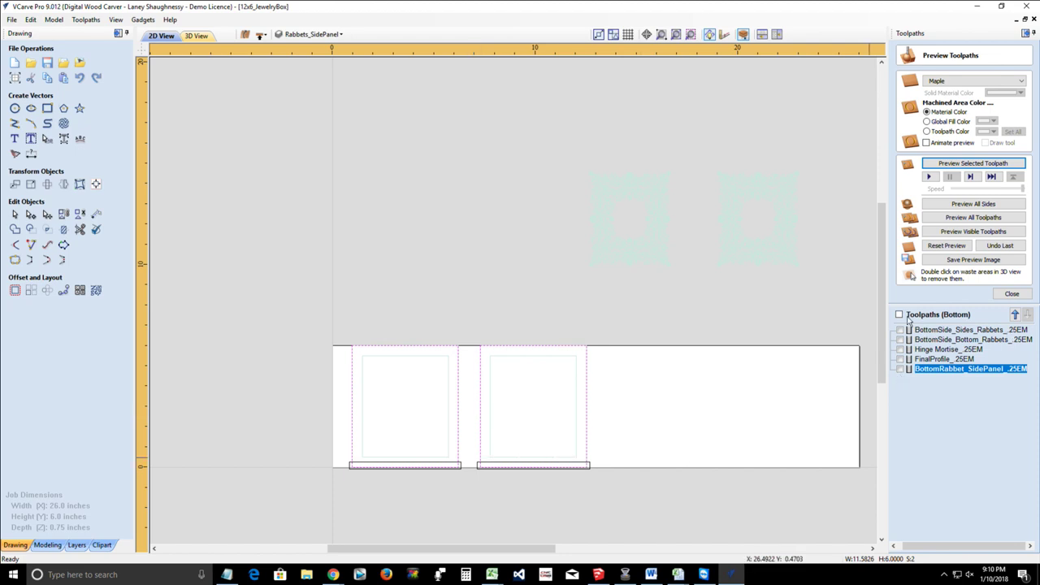
pyautogui.click(1012, 294)
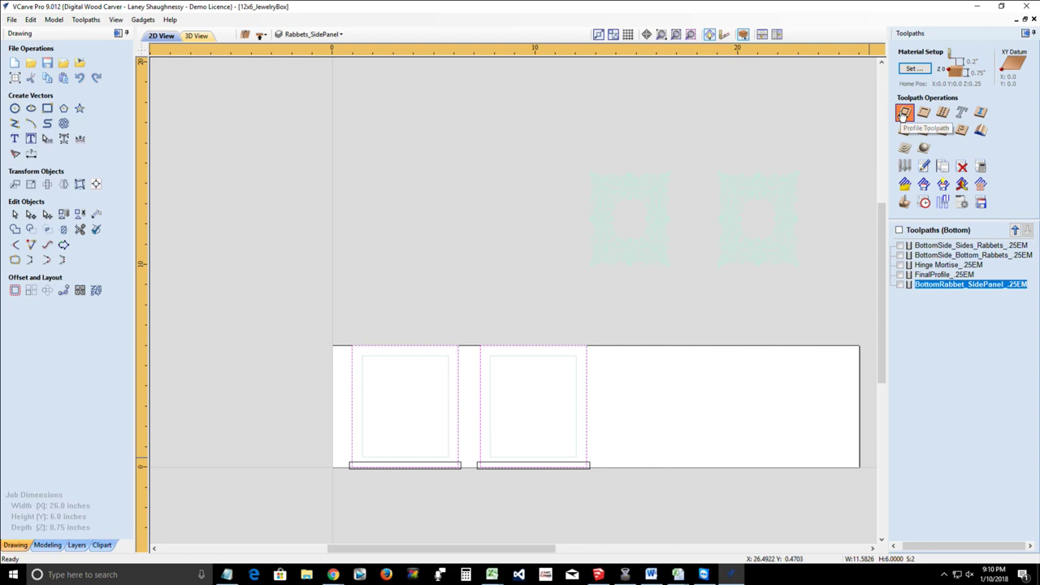
# Step: Start a profile toolpath with ramps enabled, keeping the end mill settings unchanged
pyautogui.click(904, 114)
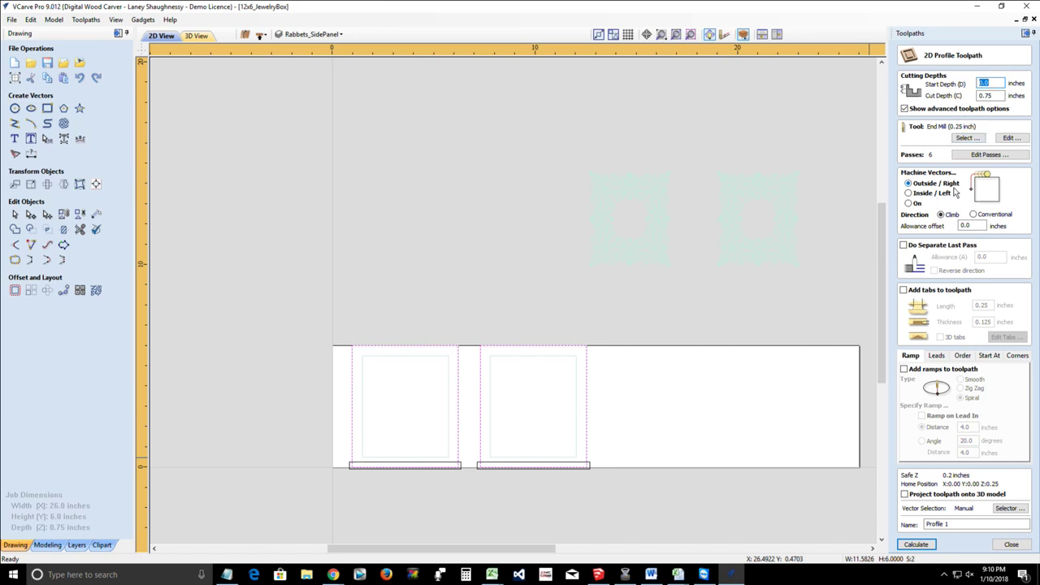
pyautogui.click(904, 369)
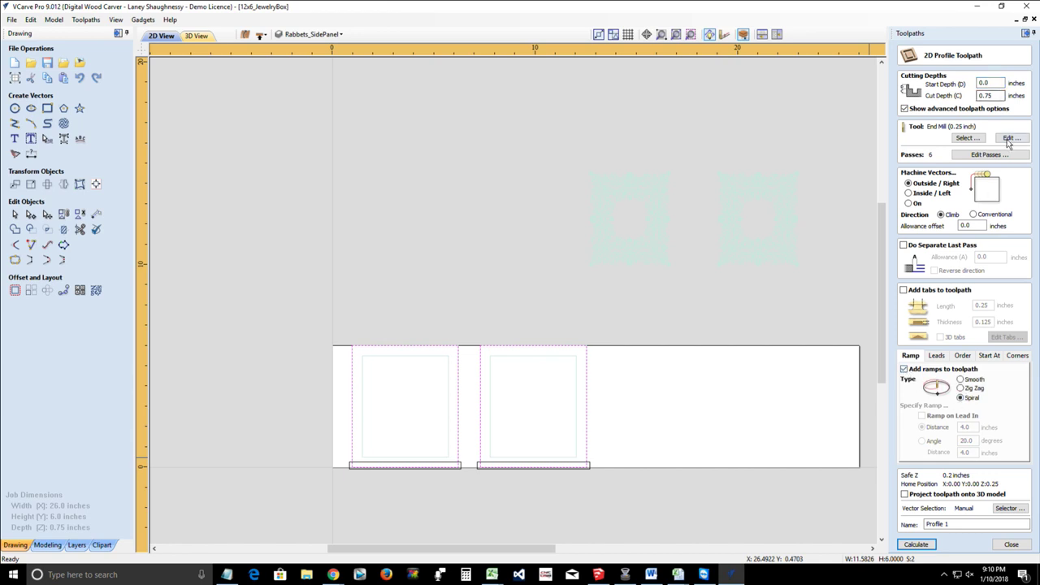
pyautogui.click(1009, 139)
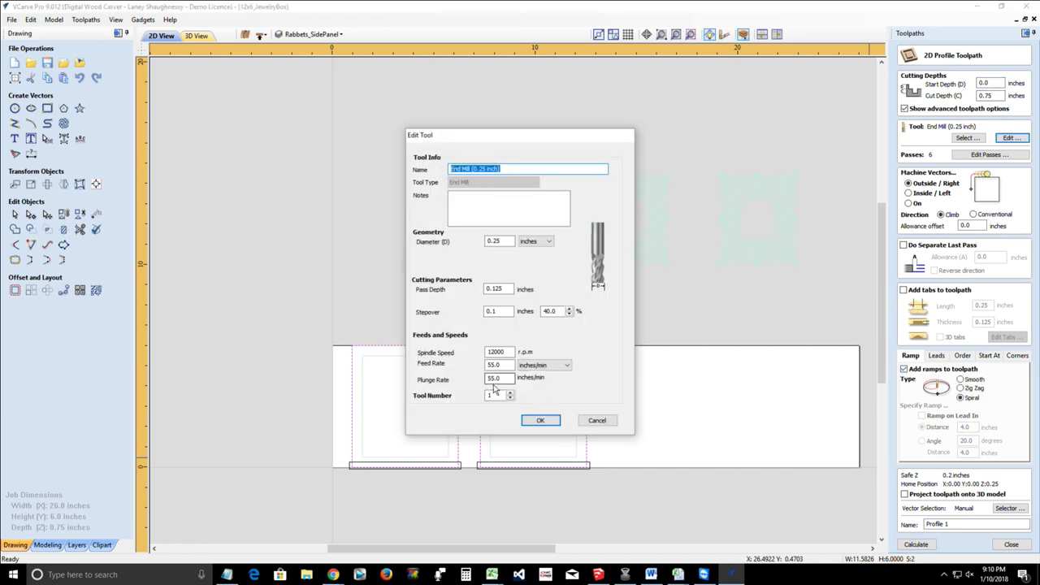
pyautogui.click(529, 424)
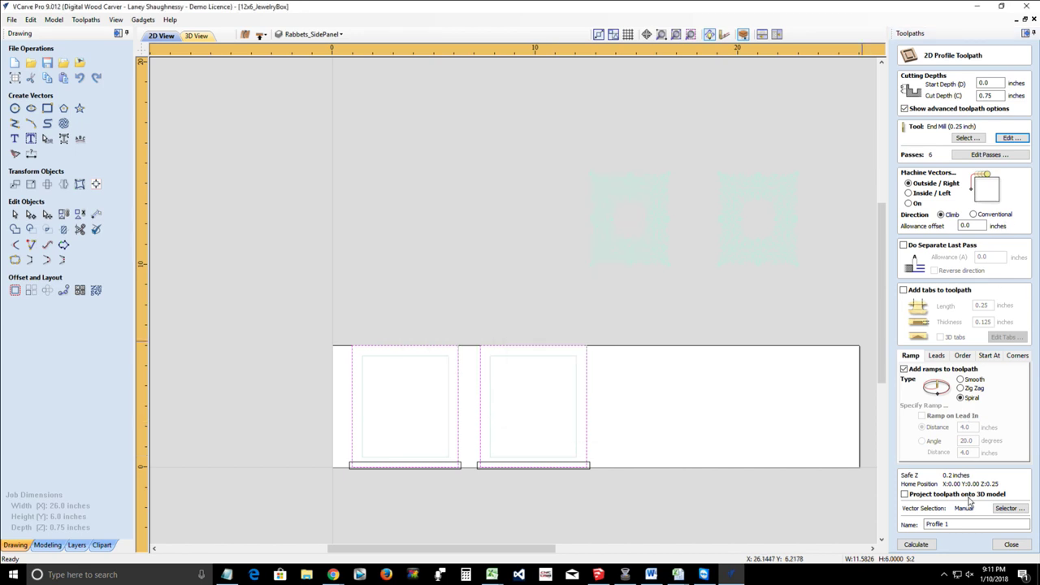
# Step: Name the toolpath FinalProfile_SidePanel_.25, enable tabs, and begin editing tabs
pyautogui.moveTo(1015, 524); pyautogui.dragTo(822, 508)
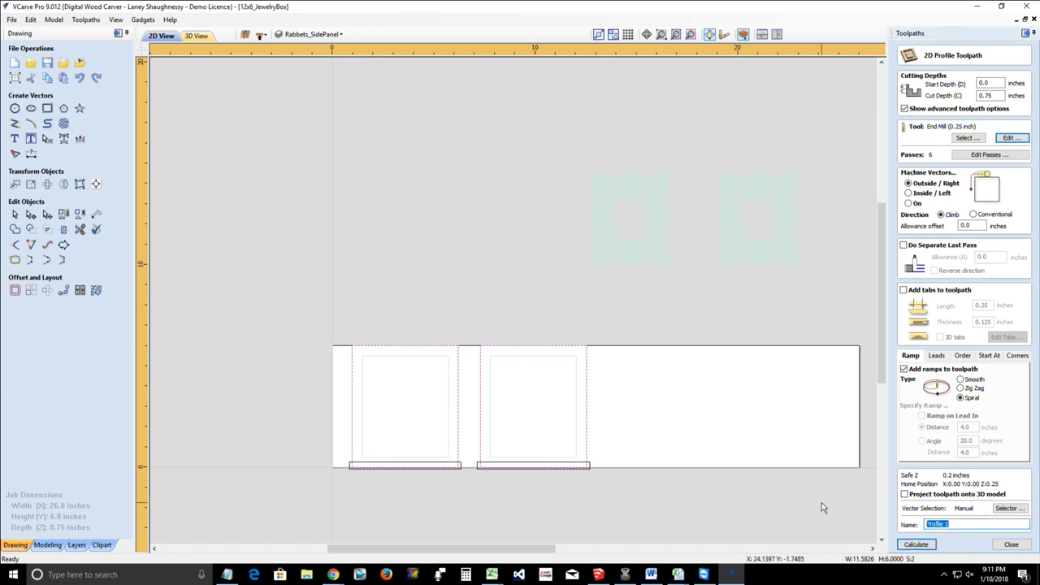
pyautogui.write('FinalProfile_SidePanel_.25')
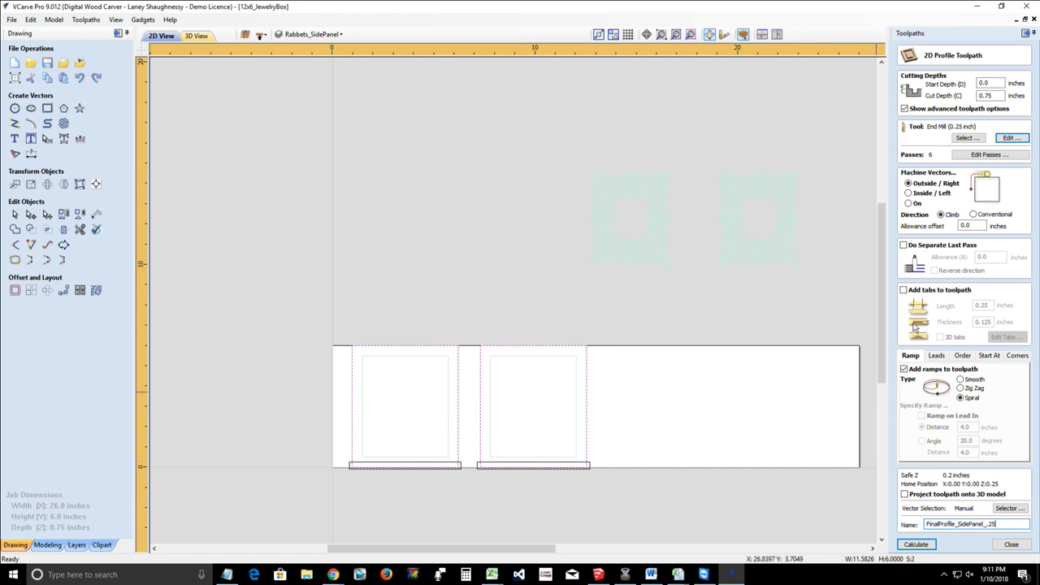
pyautogui.click(903, 290)
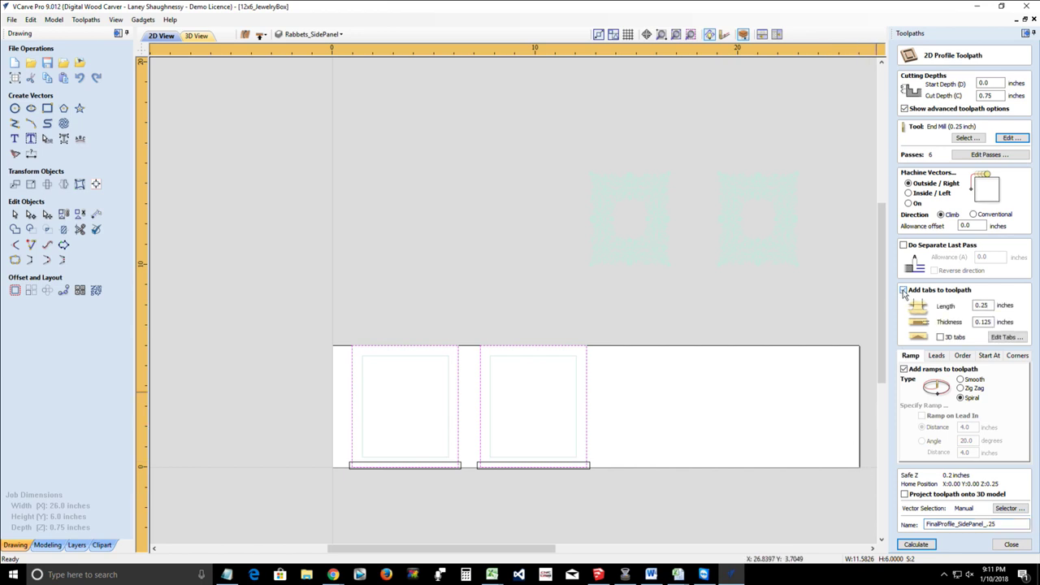
pyautogui.click(1006, 336)
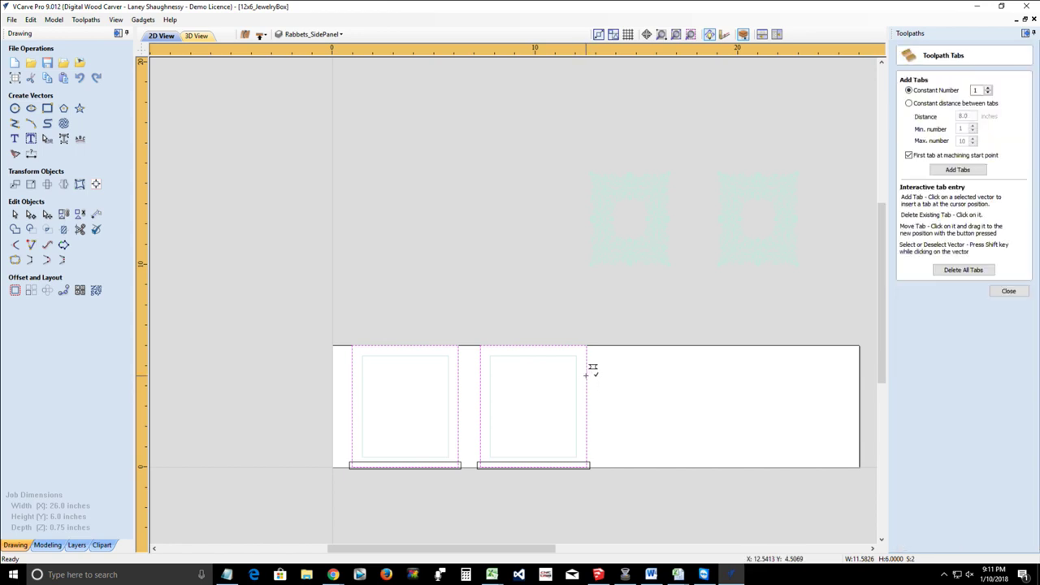
# Step: Add two tabs on each left and right edge of both side-panel outlines, eight tabs total
pyautogui.click(587, 374)
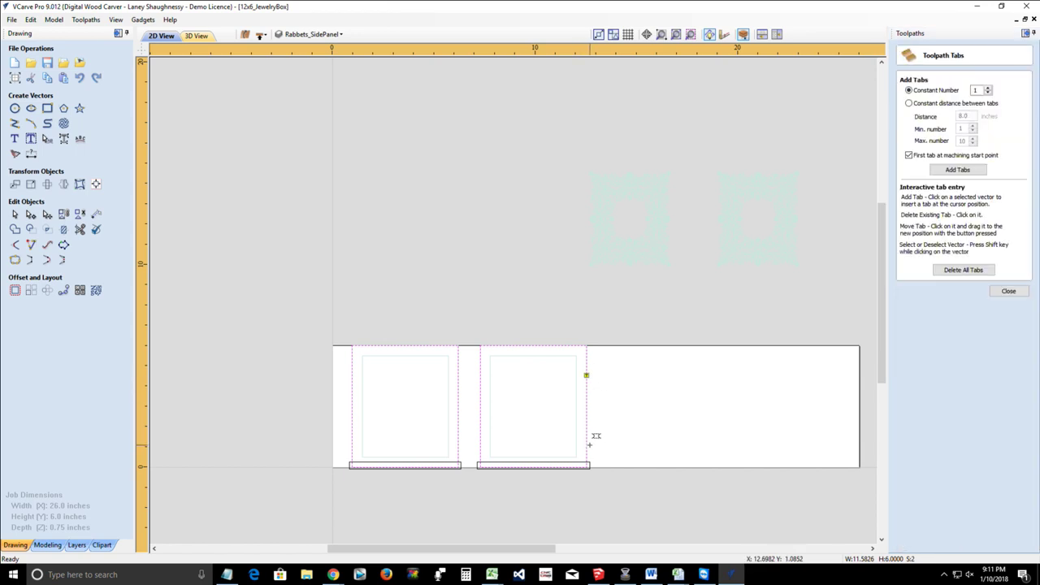
pyautogui.click(586, 445)
pyautogui.click(480, 373)
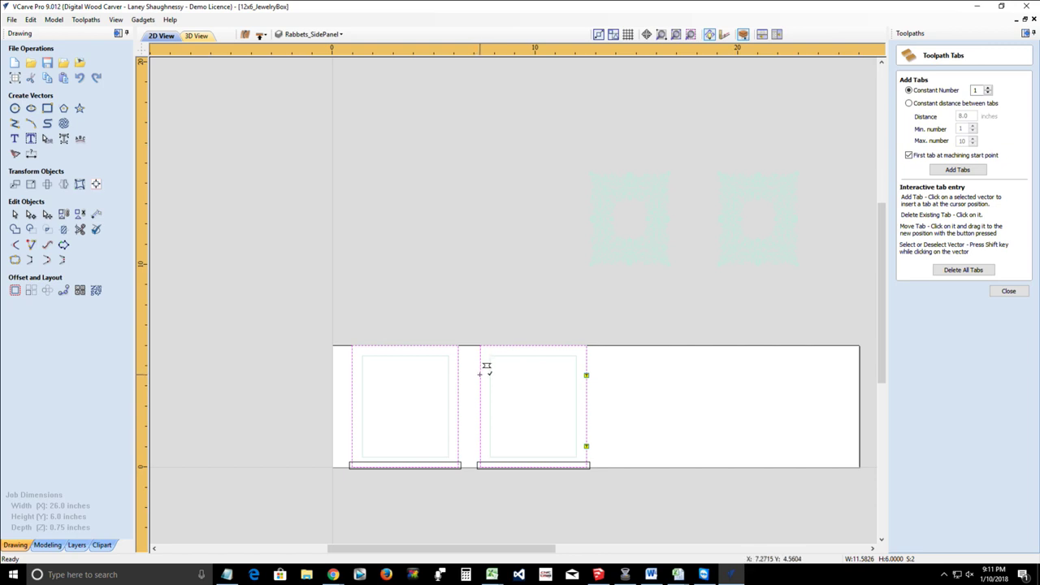
pyautogui.click(480, 442)
pyautogui.click(458, 375)
pyautogui.click(458, 441)
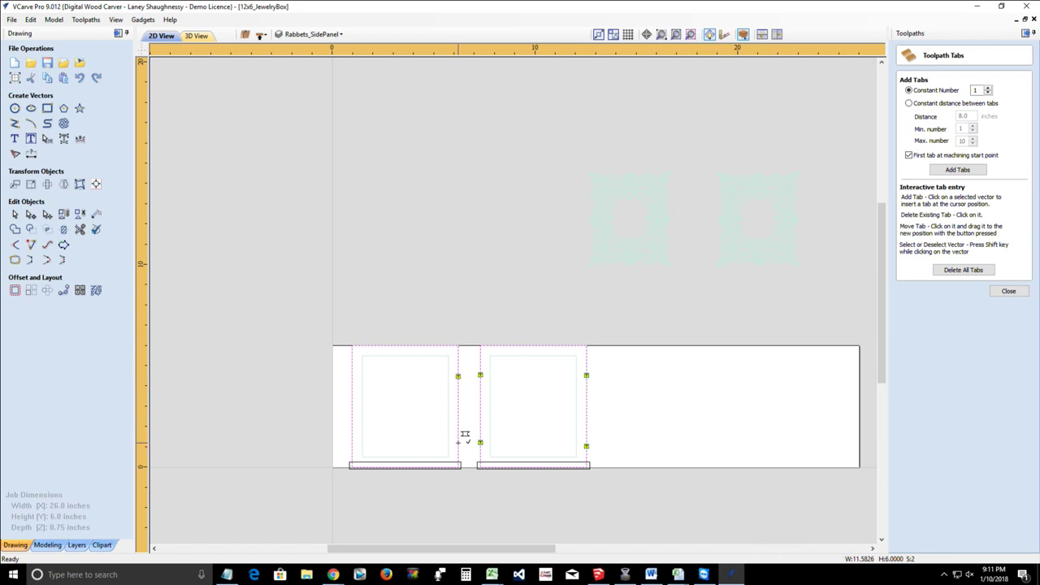
pyautogui.click(352, 370)
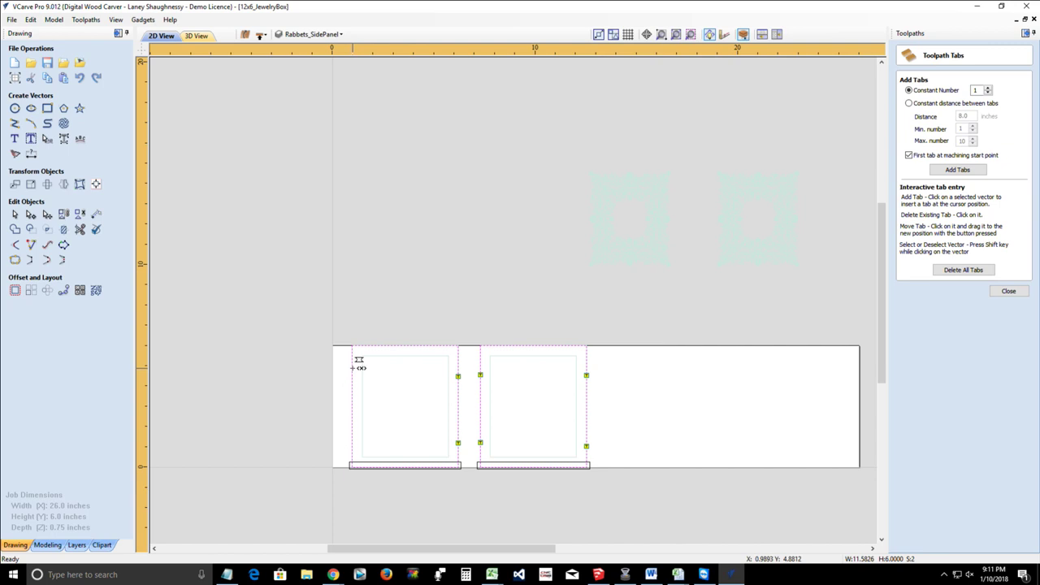
pyautogui.click(352, 446)
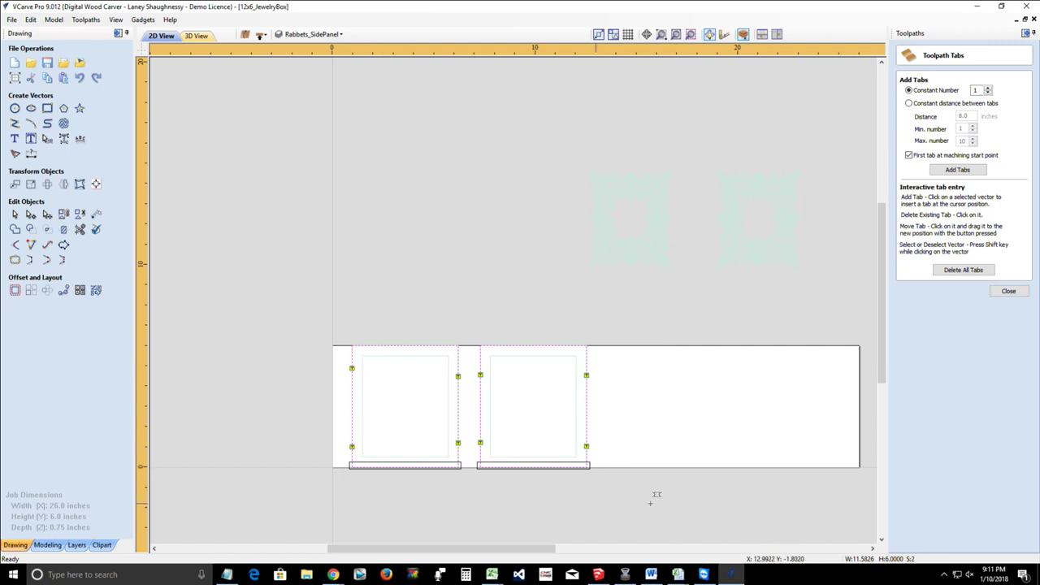
pyautogui.click(1007, 292)
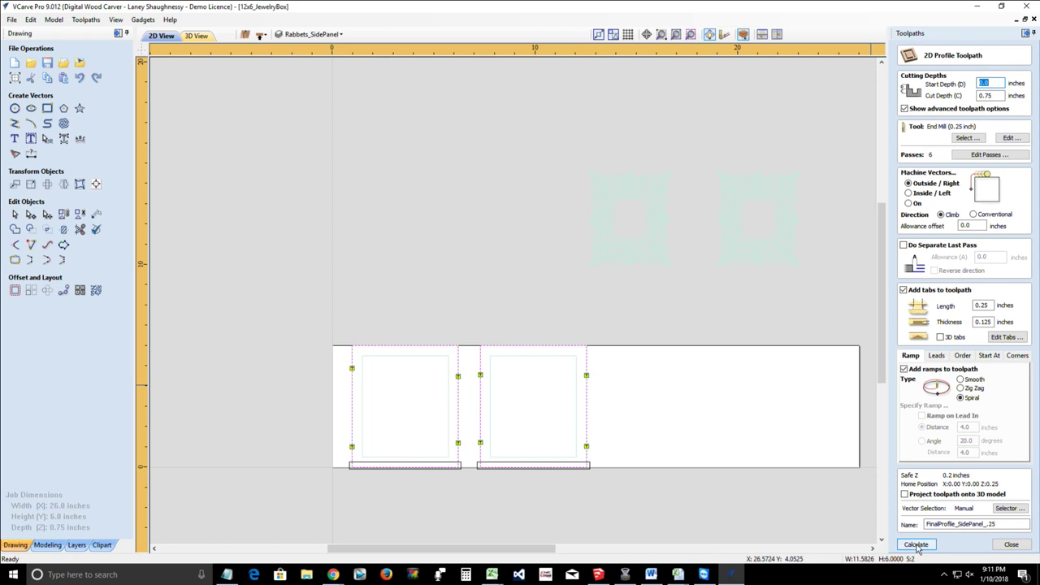
# Step: Calculate FinalProfile_SidePanel_.25, inspect the freed, tabbed side panels in 3D, then return to 2D
pyautogui.click(917, 545)
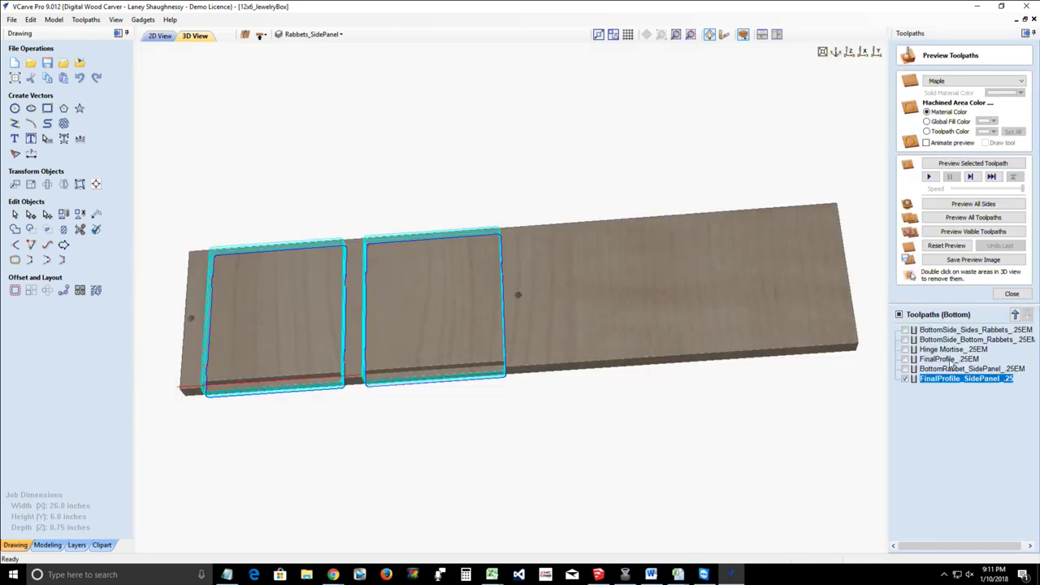
pyautogui.click(962, 165)
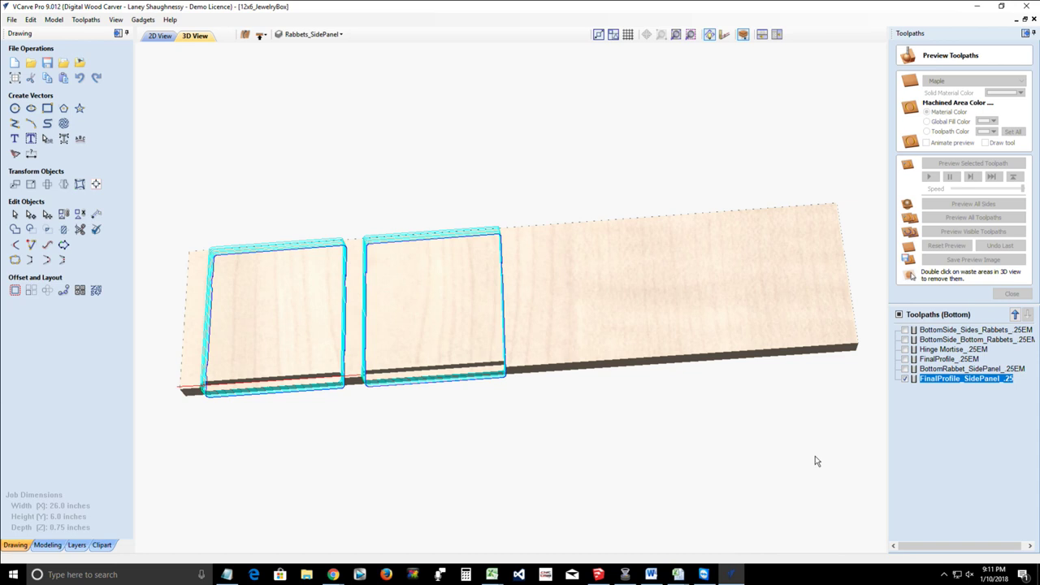
pyautogui.moveTo(735, 411); pyautogui.dragTo(589, 195)
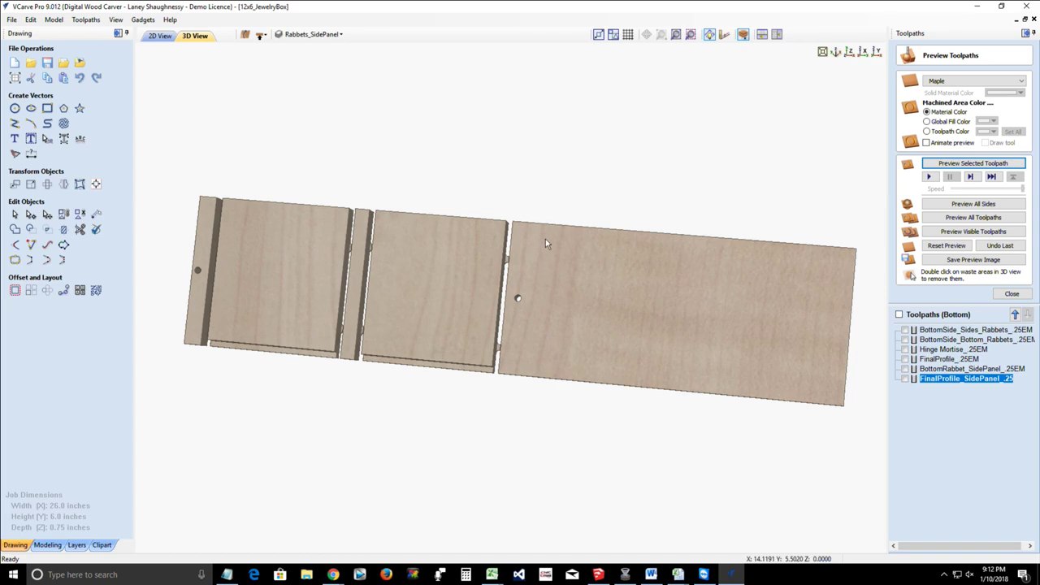
pyautogui.moveTo(599, 355); pyautogui.dragTo(283, 410)
pyautogui.moveTo(546, 295); pyautogui.dragTo(679, 179)
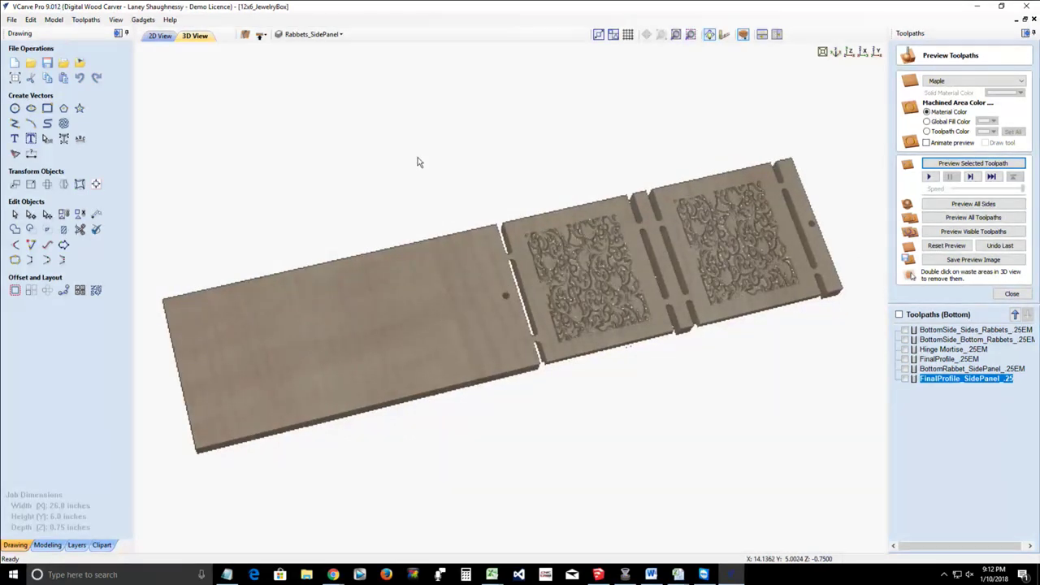
pyautogui.moveTo(417, 162); pyautogui.dragTo(424, 276)
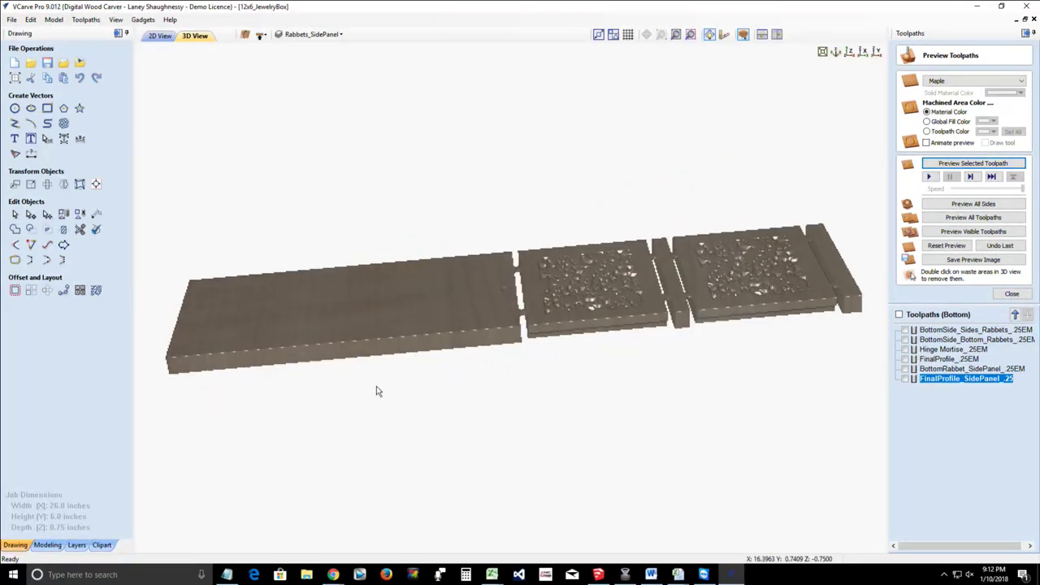
pyautogui.moveTo(376, 390); pyautogui.dragTo(365, 402)
pyautogui.moveTo(770, 247); pyautogui.dragTo(764, 301)
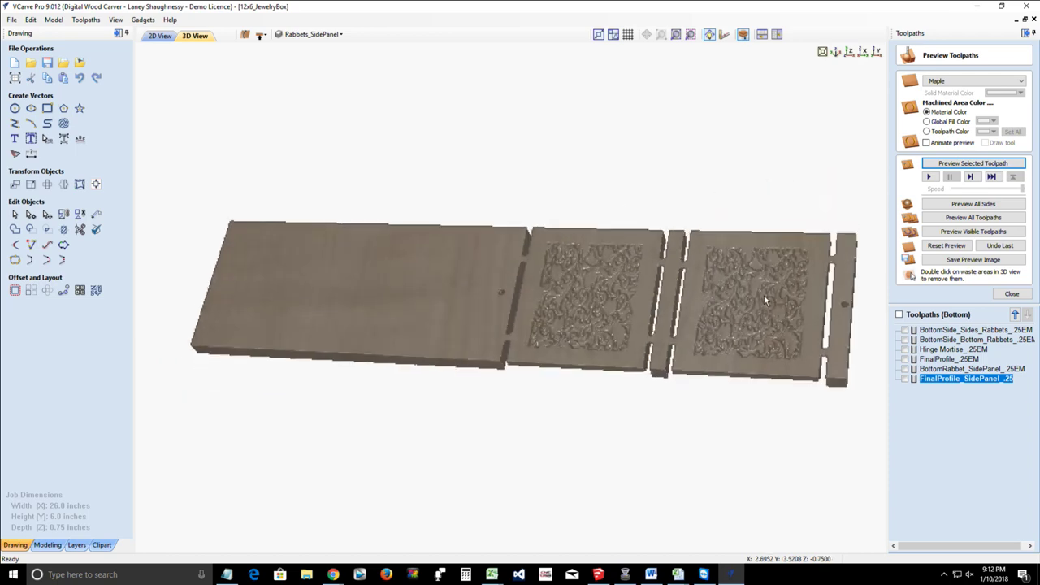
pyautogui.scroll(4, 761, 307)
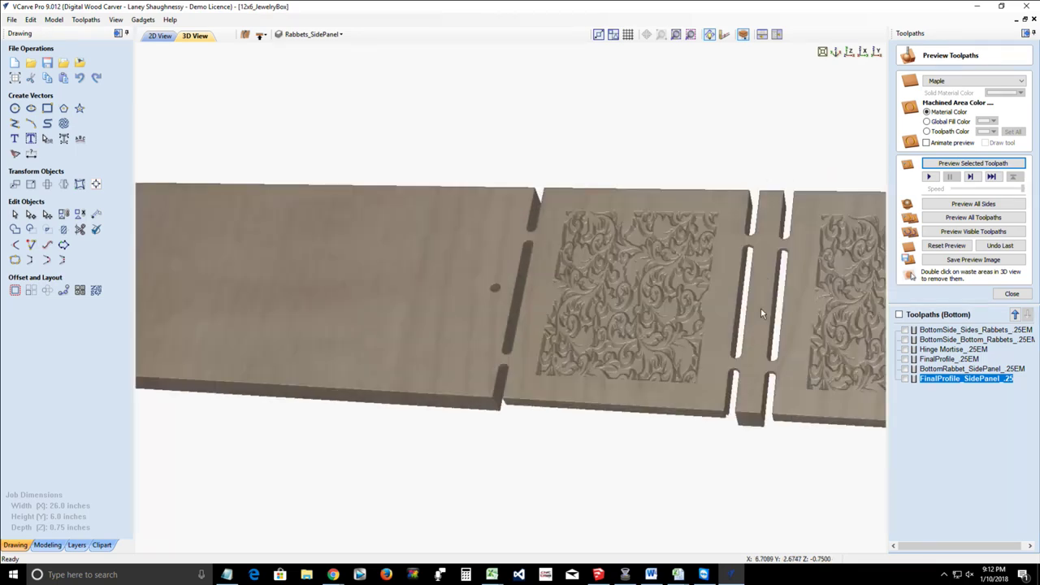
pyautogui.scroll(-4, 760, 307)
pyautogui.moveTo(638, 244); pyautogui.dragTo(640, 188)
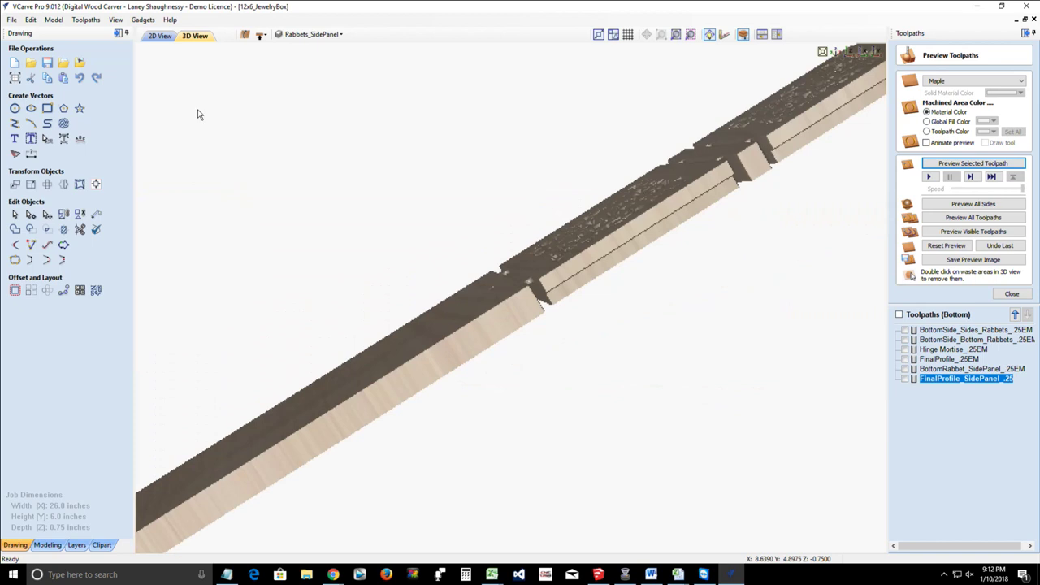
pyautogui.click(160, 36)
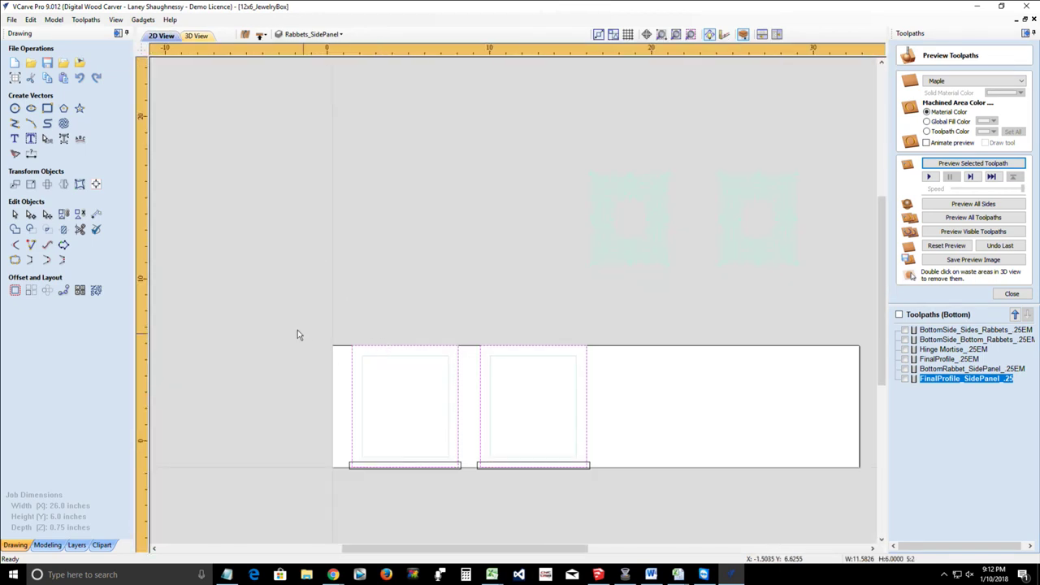
pyautogui.scroll(-2, 297, 333)
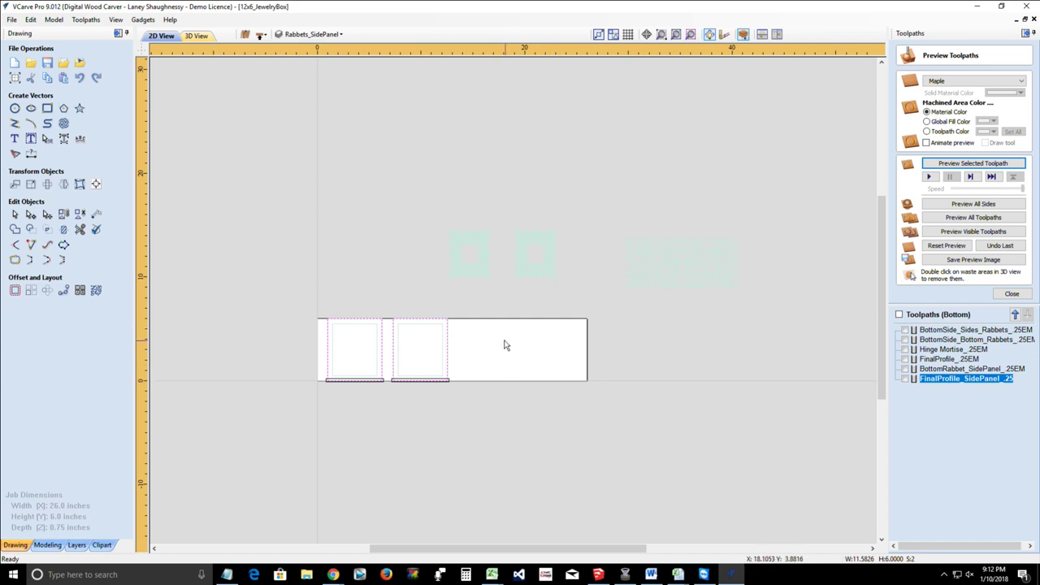
pyautogui.click(14, 79)
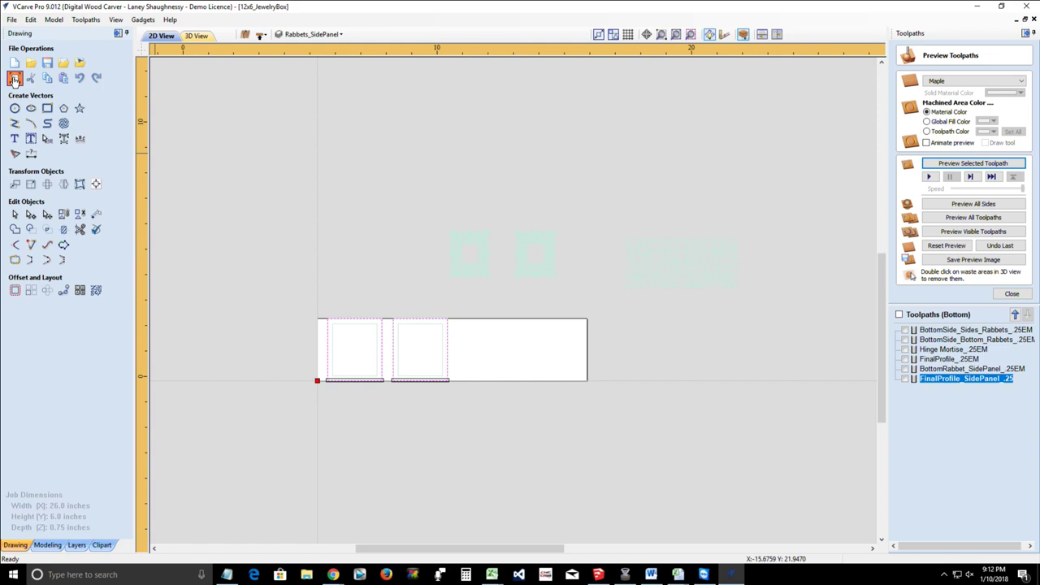
pyautogui.click(14, 78)
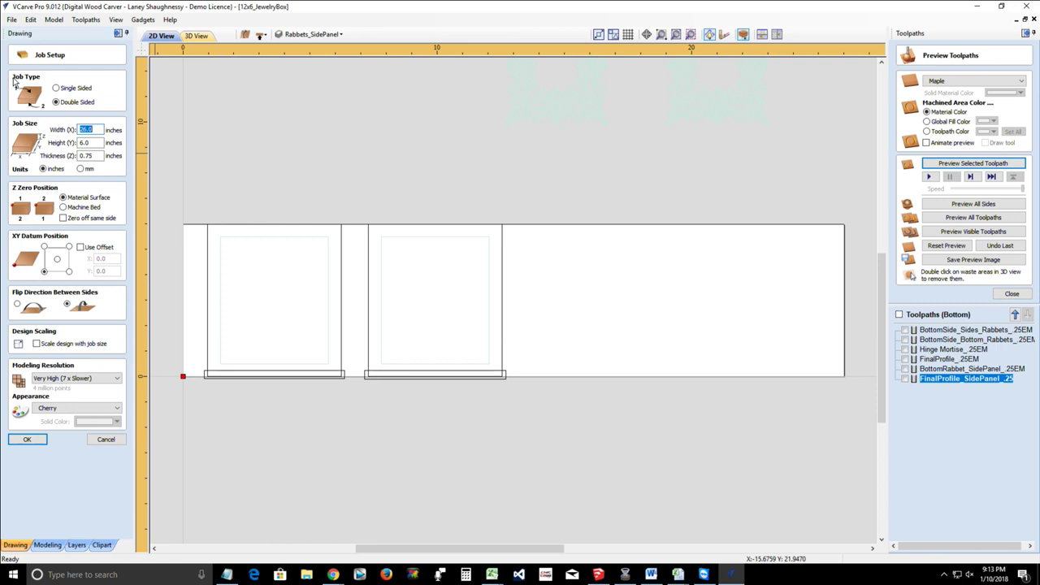
pyautogui.click(96, 442)
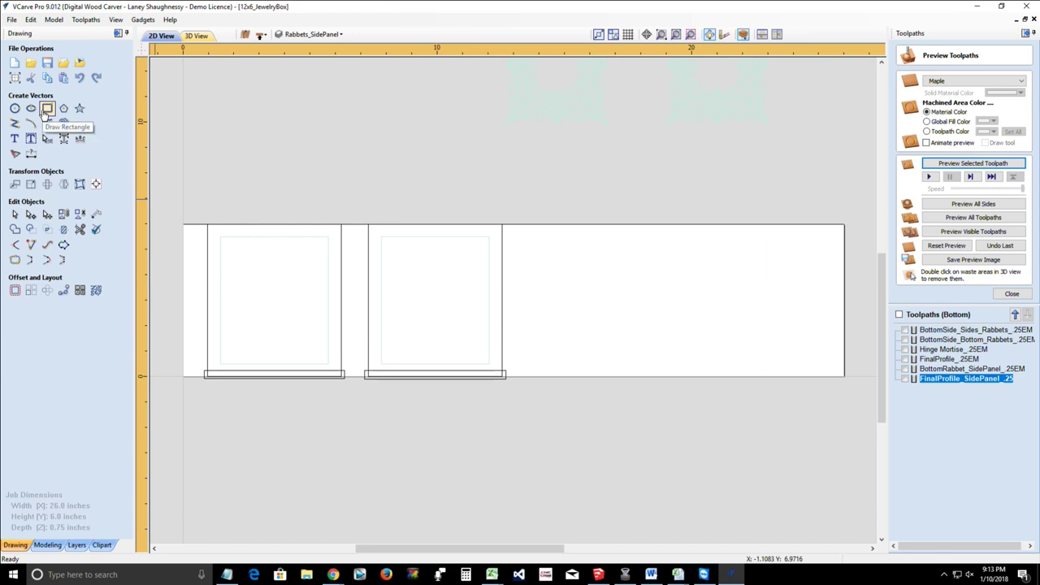
# Step: Draw a 12 × 6 inch rectangle for the third panel and nudge it into place
pyautogui.click(46, 109)
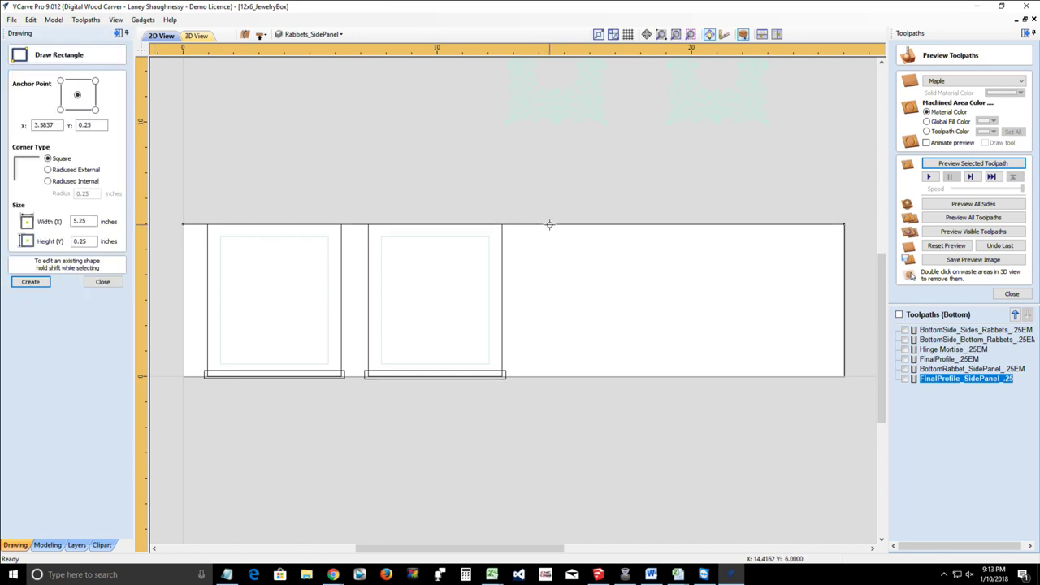
pyautogui.moveTo(550, 225)
pyautogui.mouseDown()
pyautogui.moveTo(817, 353)
pyautogui.moveTo(830, 372)
pyautogui.mouseUp()
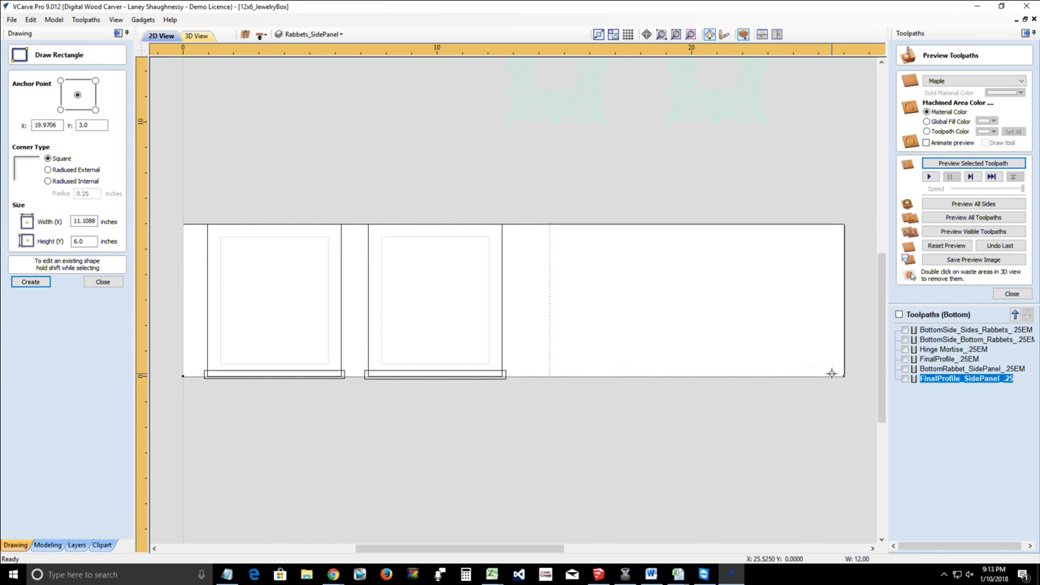
pyautogui.moveTo(831, 374); pyautogui.dragTo(854, 376)
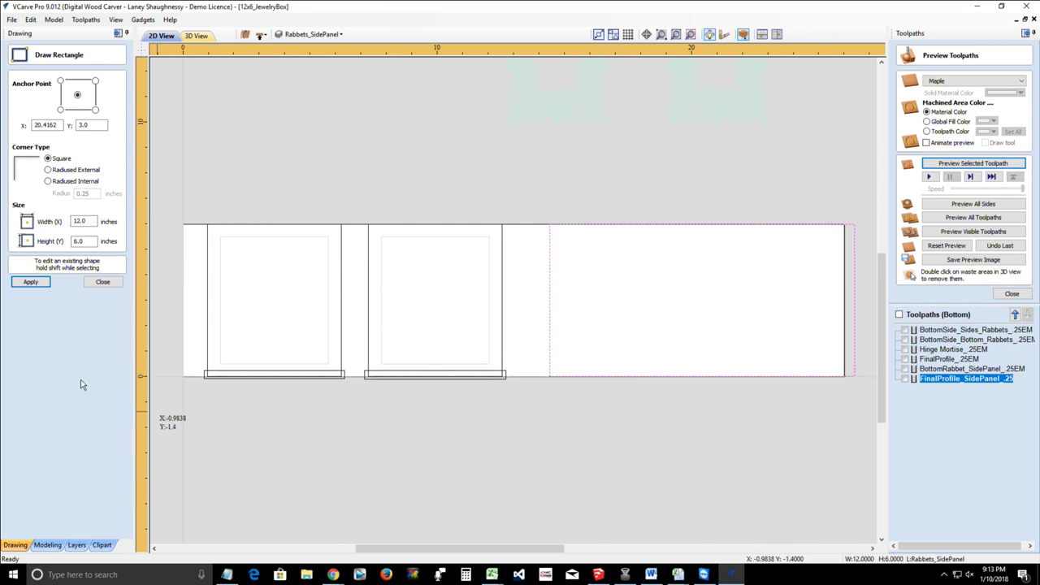
pyautogui.click(99, 284)
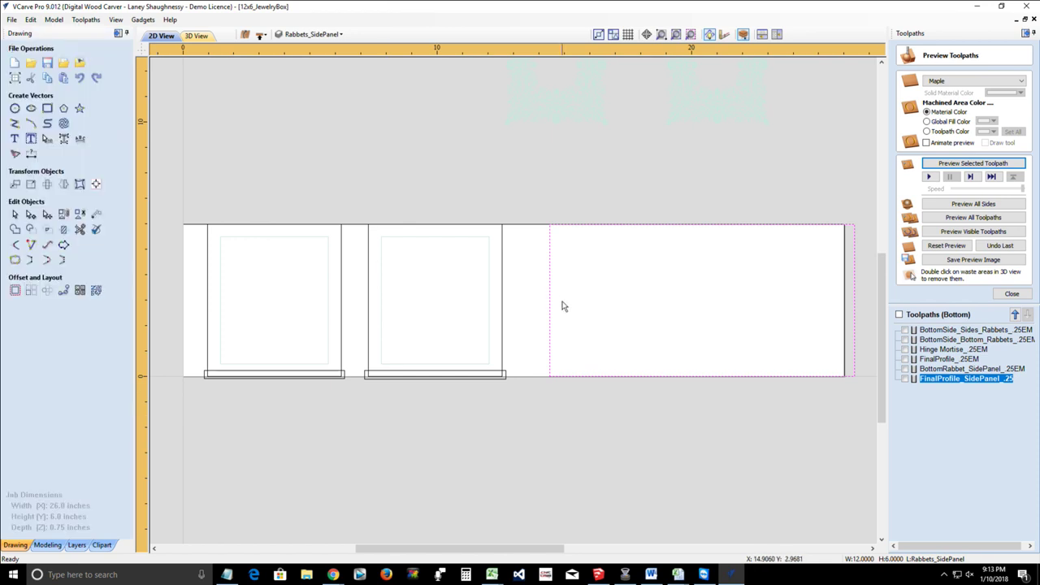
pyautogui.click(95, 184)
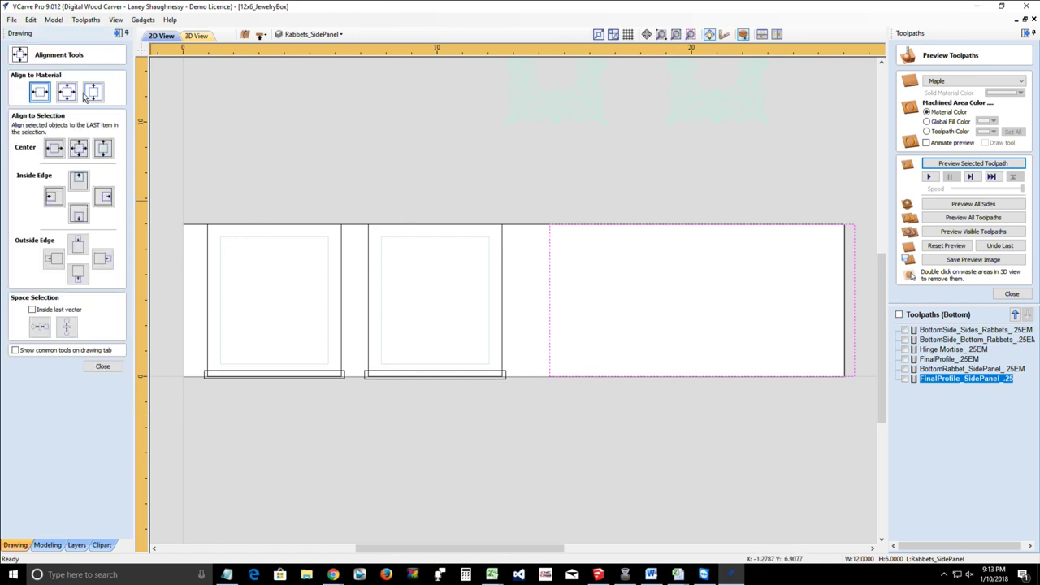
pyautogui.click(101, 366)
pyautogui.click(550, 352)
pyautogui.press('Left')
pyautogui.press('Left')
pyautogui.press('Left')
pyautogui.press('Left')
pyautogui.press('Left')
pyautogui.press('Left')
pyautogui.press('Left')
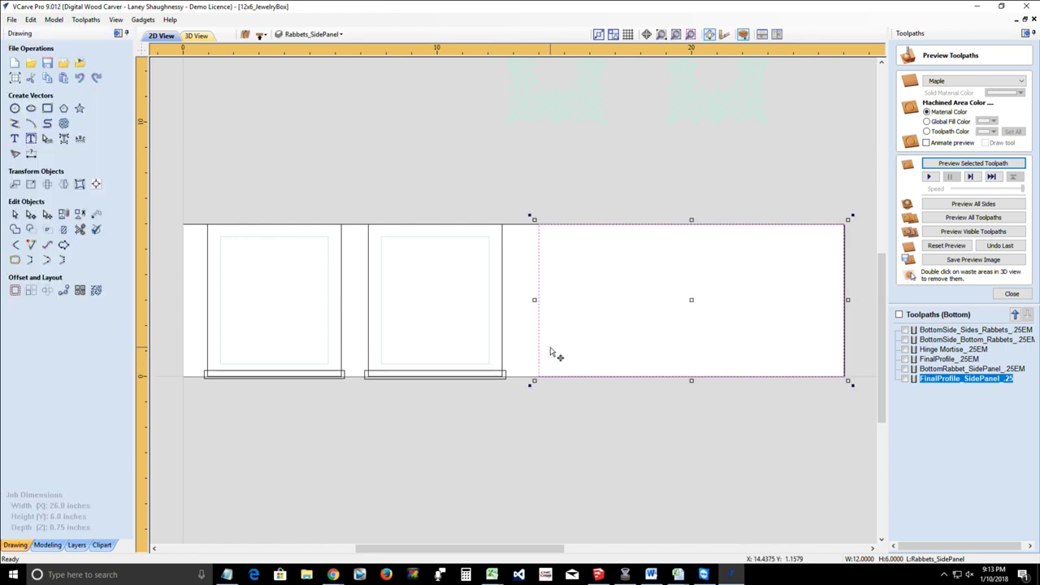
pyautogui.press('Left')
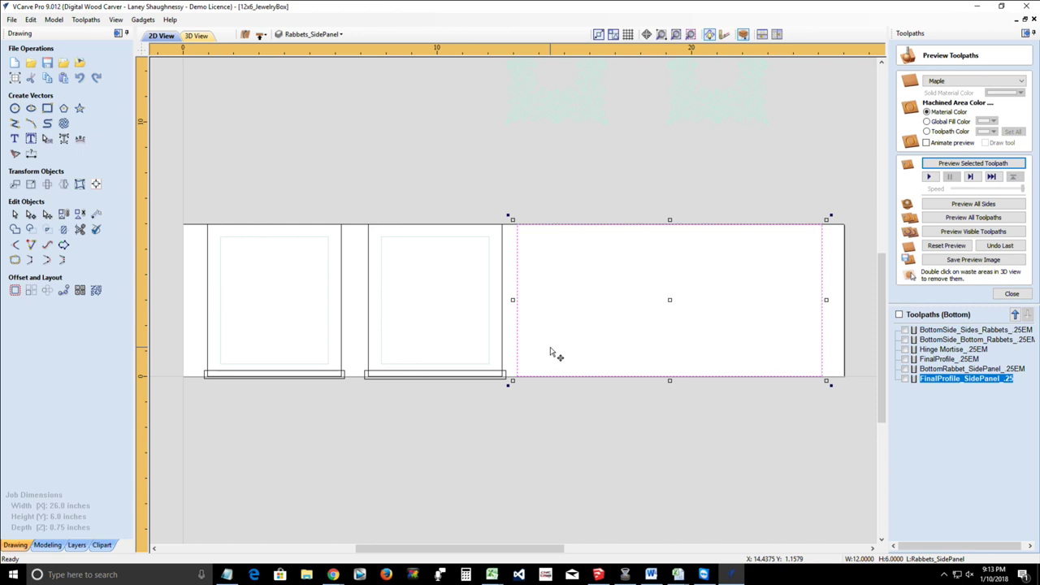
pyautogui.press('Right')
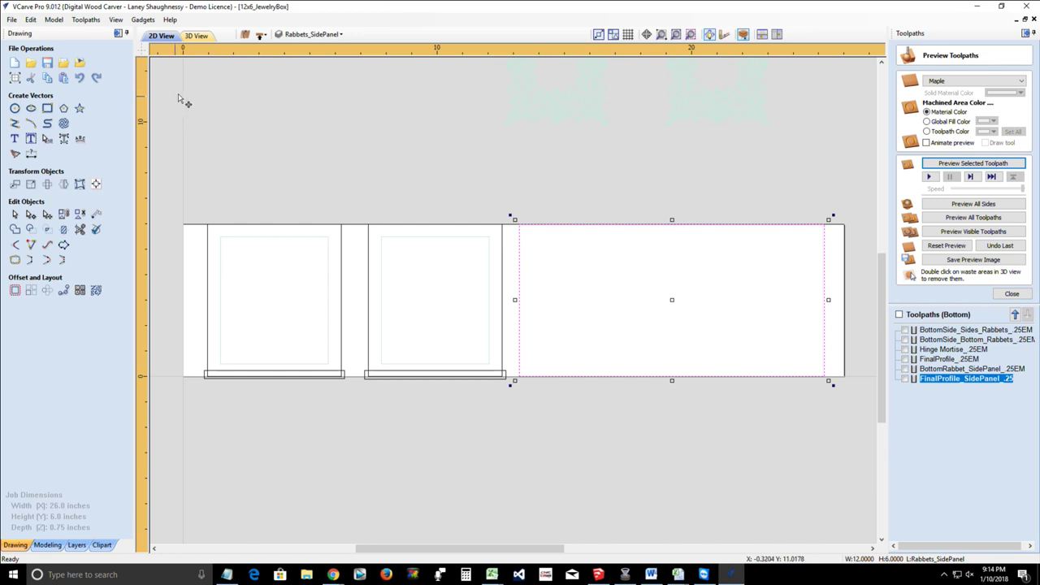
# Step: Copy the third-panel rectangle to the other side and view the job's top side
pyautogui.click(261, 36)
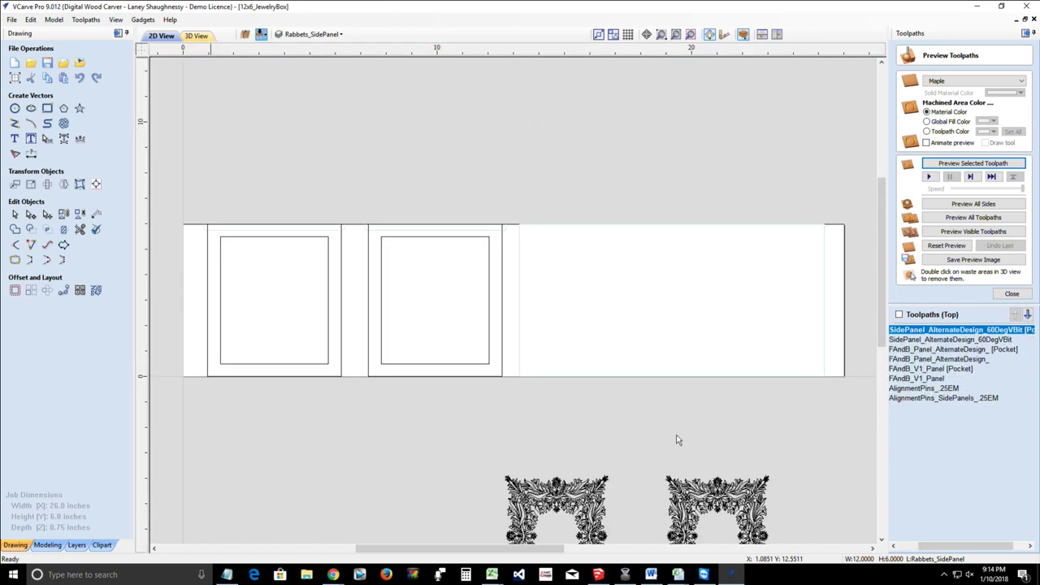
pyautogui.hotkey('ctrl', 't')
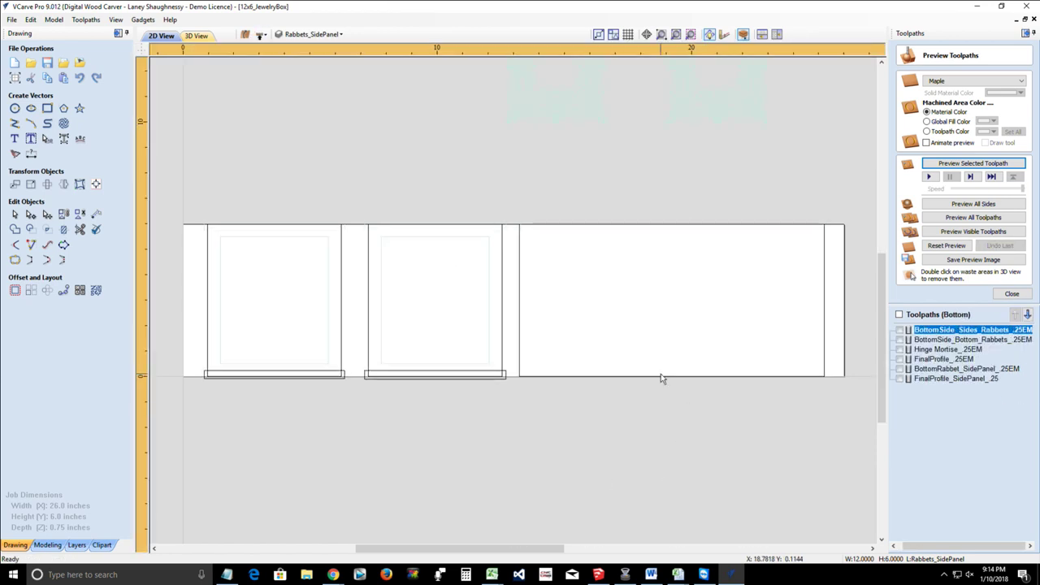
pyautogui.click(520, 297)
pyautogui.rightClick(520, 297)
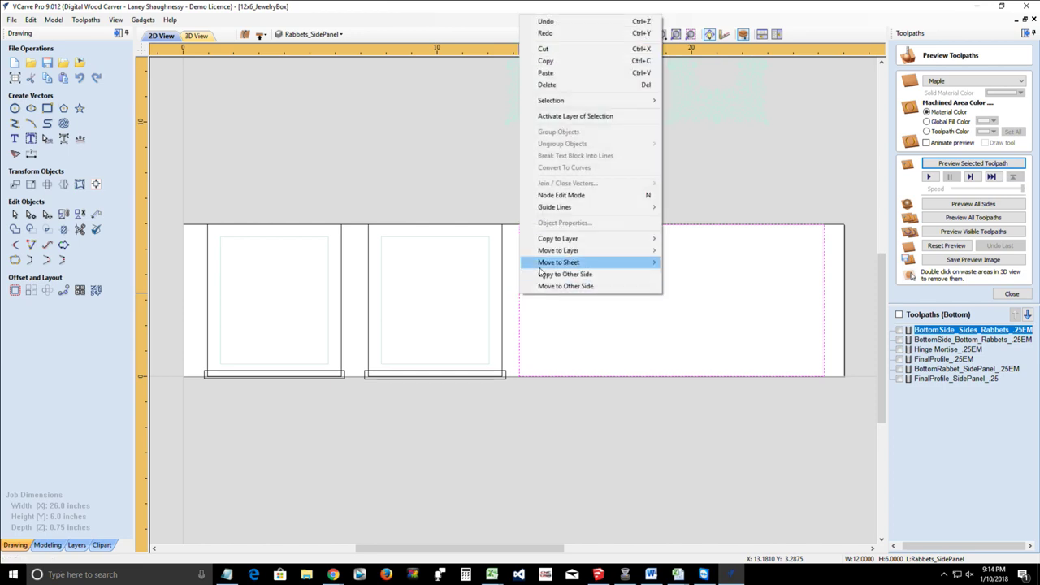
pyautogui.click(564, 274)
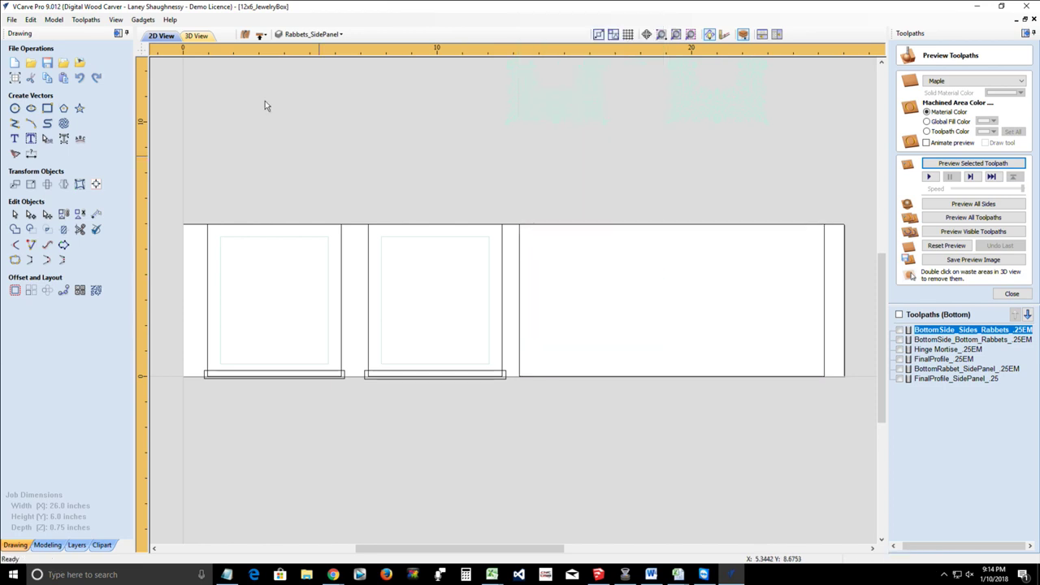
pyautogui.click(260, 35)
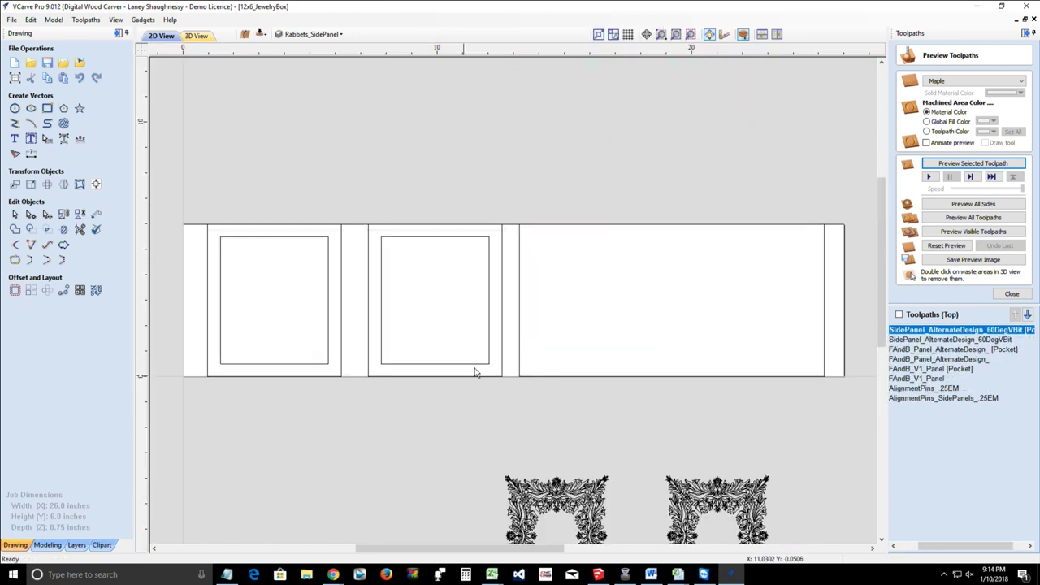
# Step: Offset the third-panel rectangle 0.5 inch inwards to create an inner outline
pyautogui.click(521, 314)
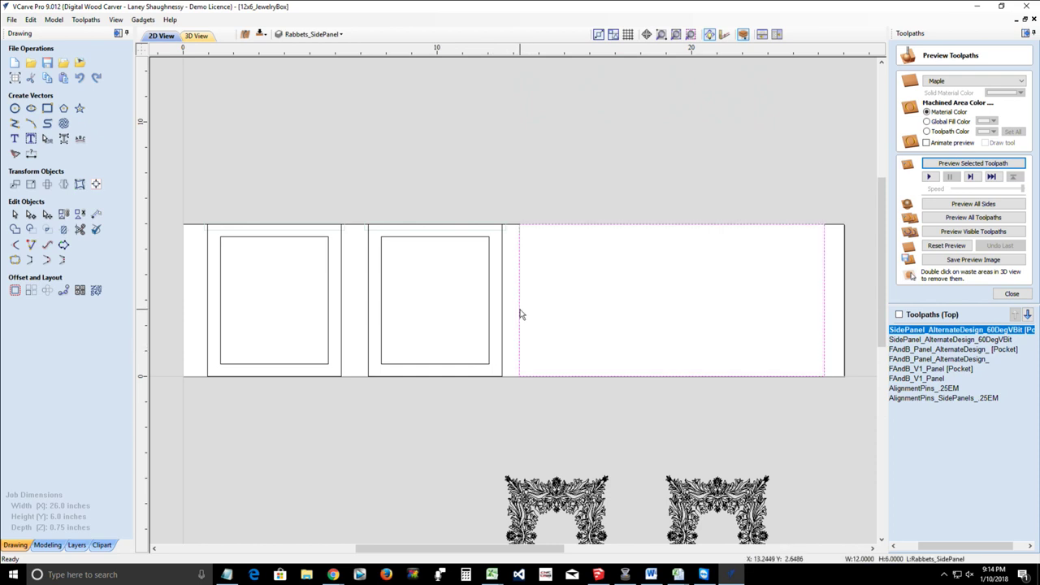
pyautogui.click(14, 290)
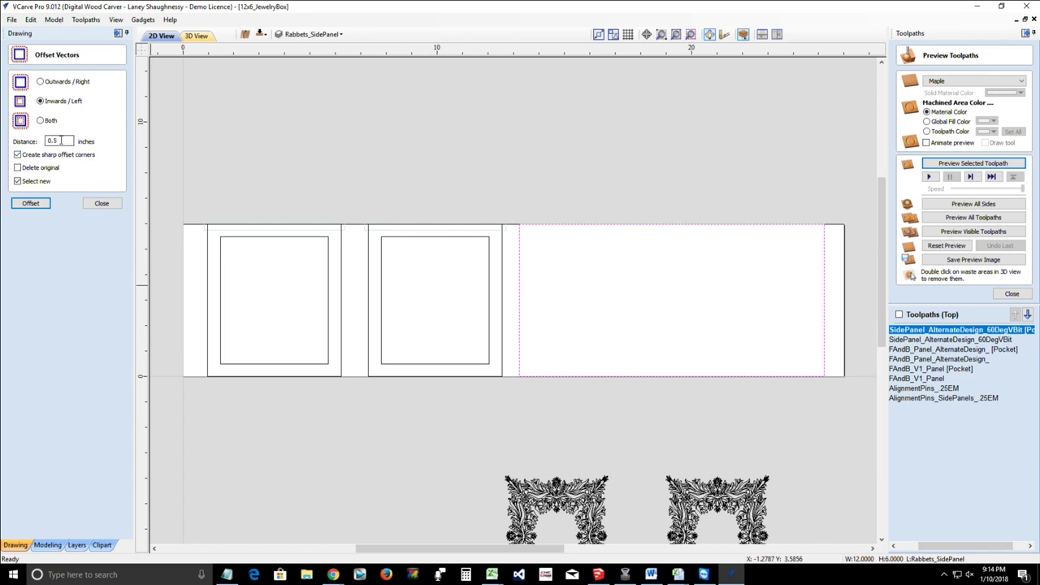
pyautogui.click(29, 205)
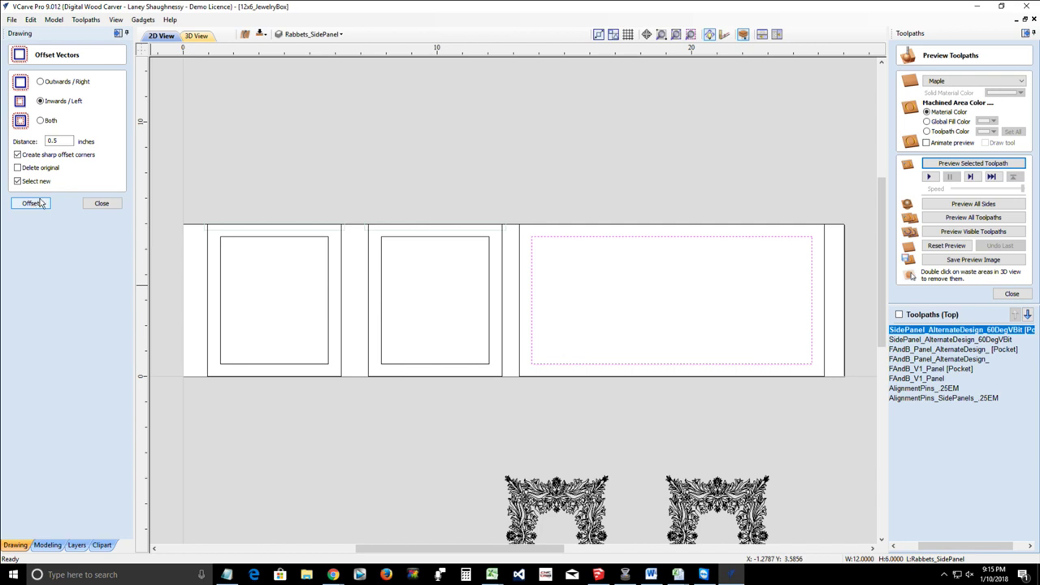
pyautogui.click(99, 211)
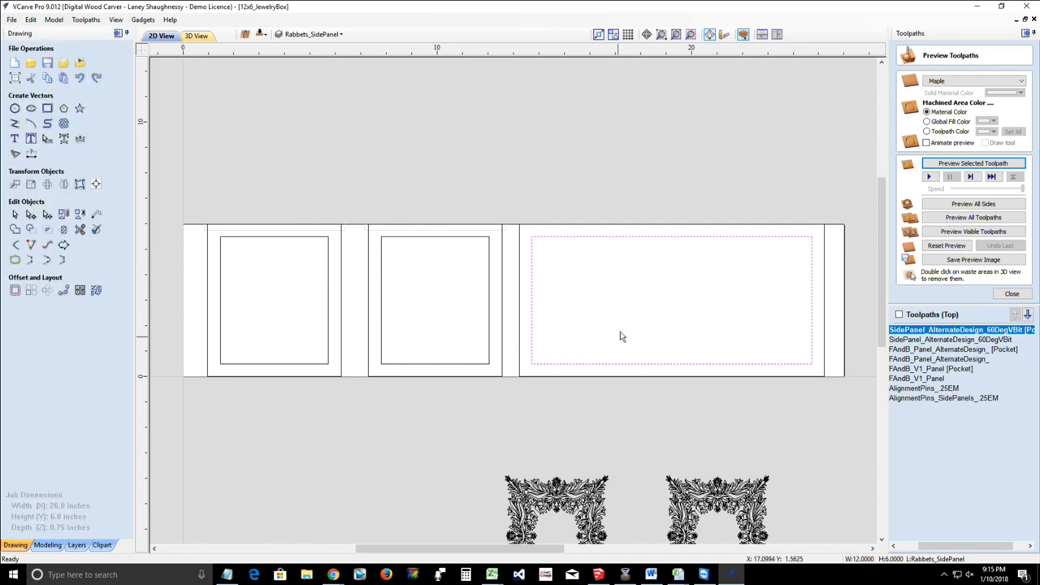
# Step: Draw a 5.5 × 1.5 inch rectangle and move it to the inner outline's centre
pyautogui.click(48, 108)
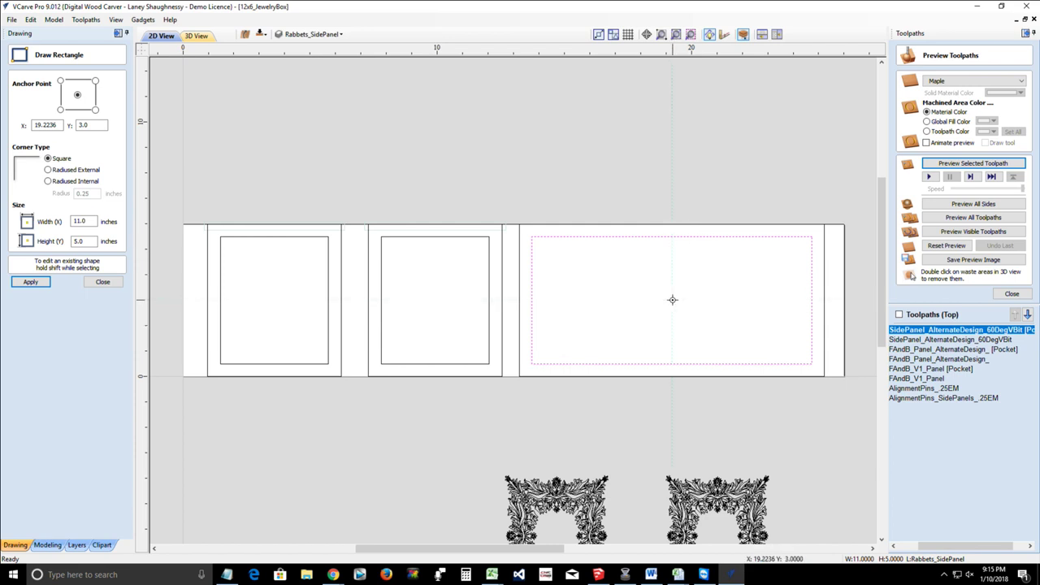
pyautogui.moveTo(672, 299)
pyautogui.mouseDown()
pyautogui.moveTo(789, 302)
pyautogui.moveTo(803, 308)
pyautogui.moveTo(804, 331)
pyautogui.mouseUp()
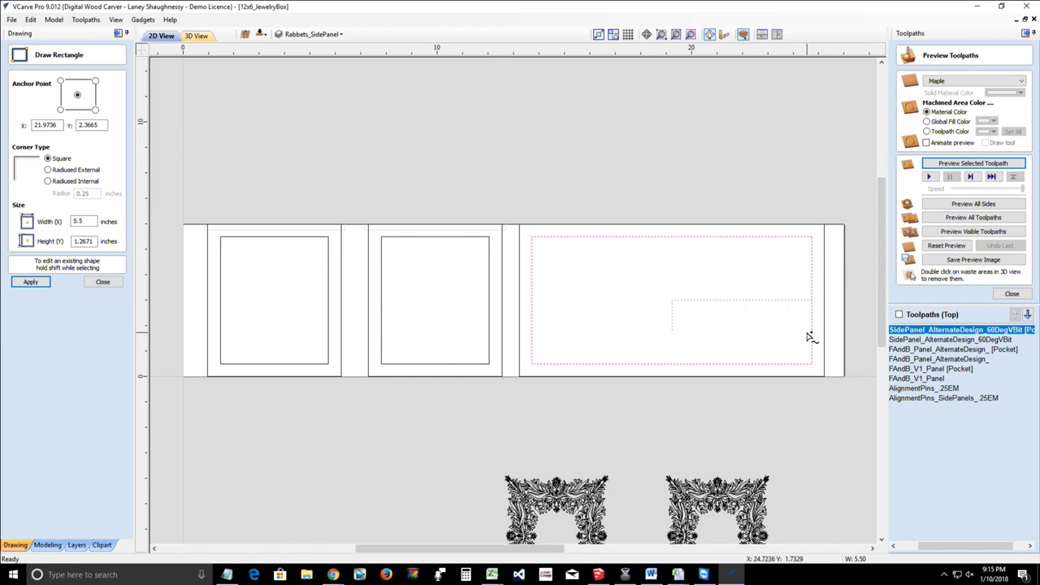
pyautogui.write('1.5')
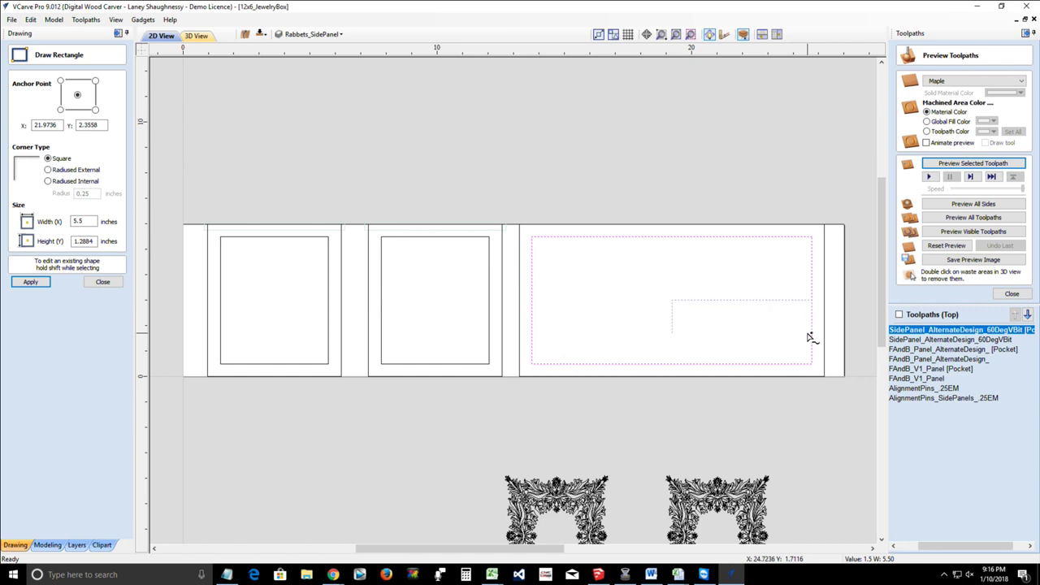
pyautogui.press('Return')
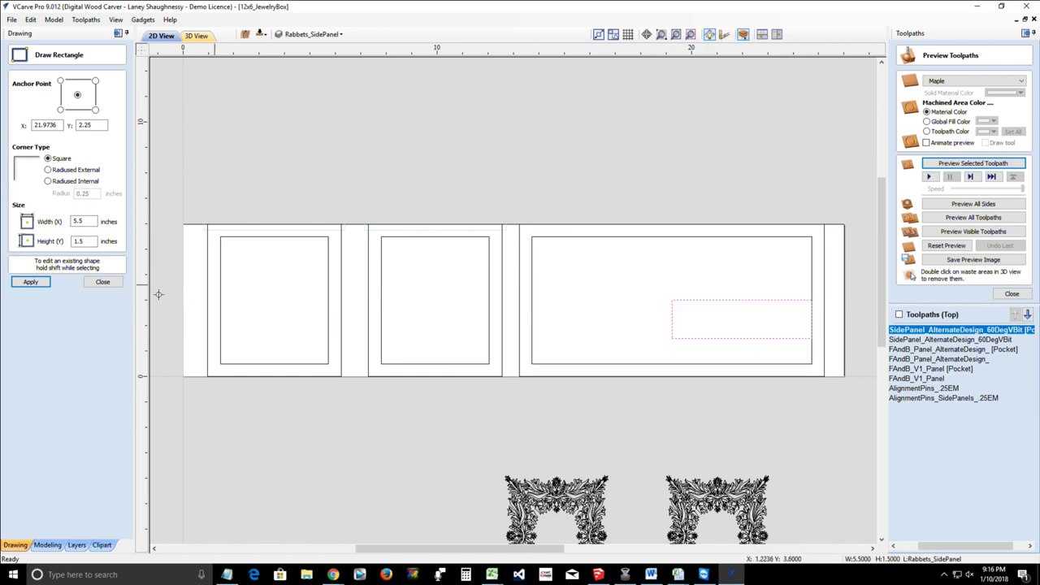
pyautogui.click(103, 283)
pyautogui.click(734, 302)
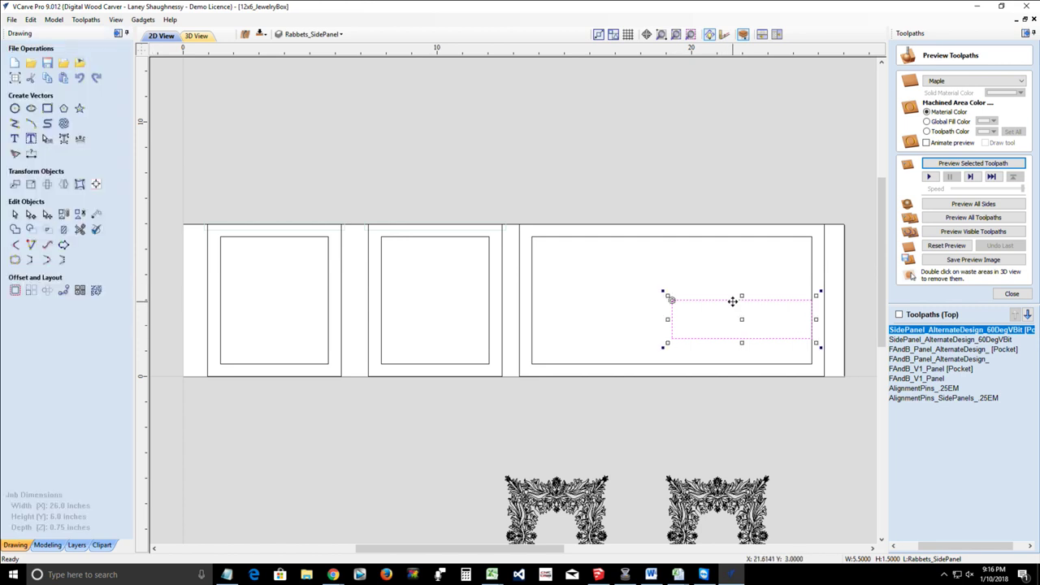
pyautogui.moveTo(745, 317); pyautogui.dragTo(673, 299)
pyautogui.click(638, 356)
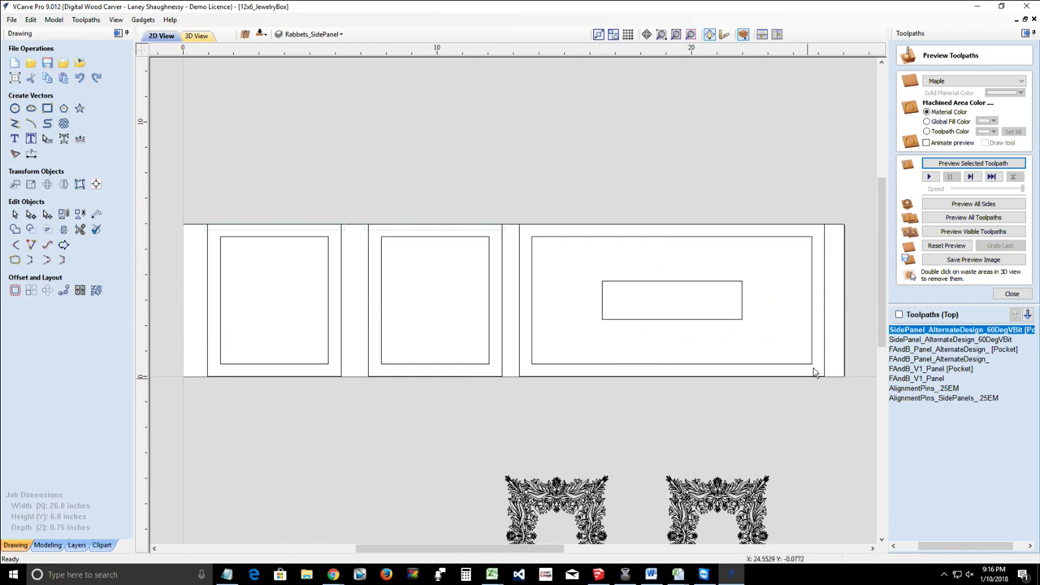
# Step: Draw a line from the inner outline's top-left to bottom-right corner, then select it
pyautogui.click(14, 124)
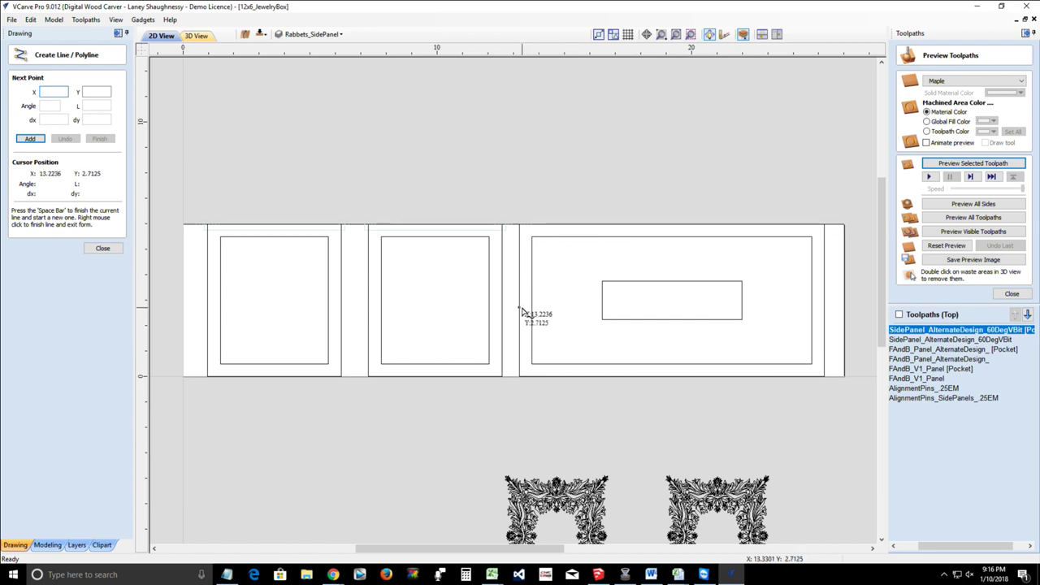
pyautogui.click(532, 236)
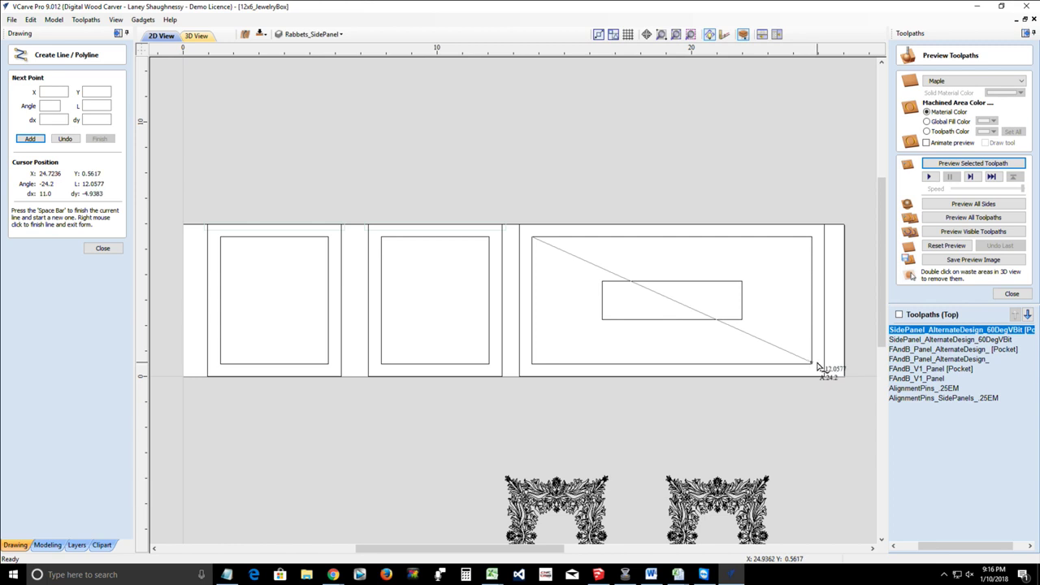
pyautogui.click(812, 364)
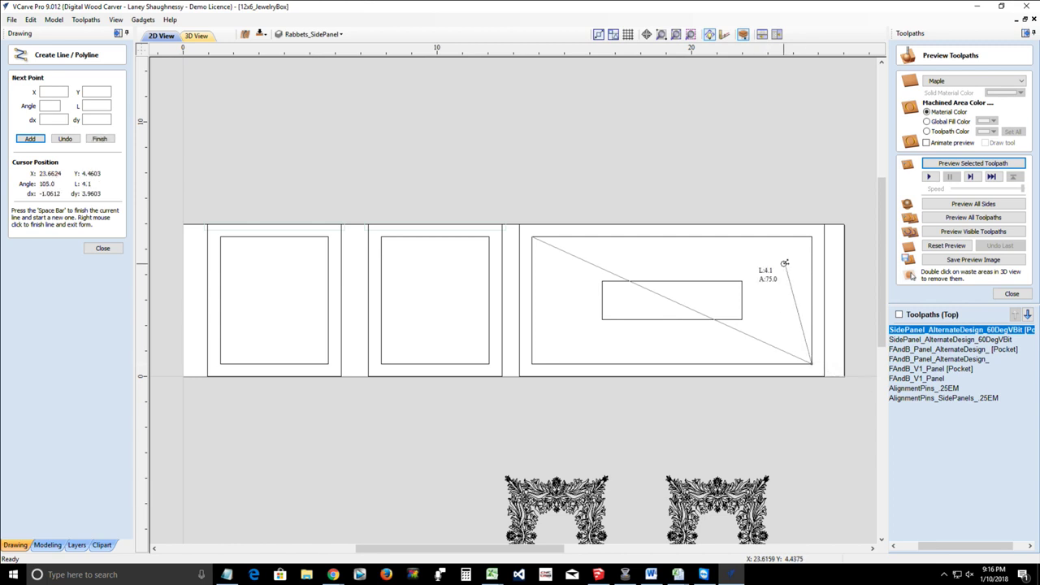
pyautogui.press('space')
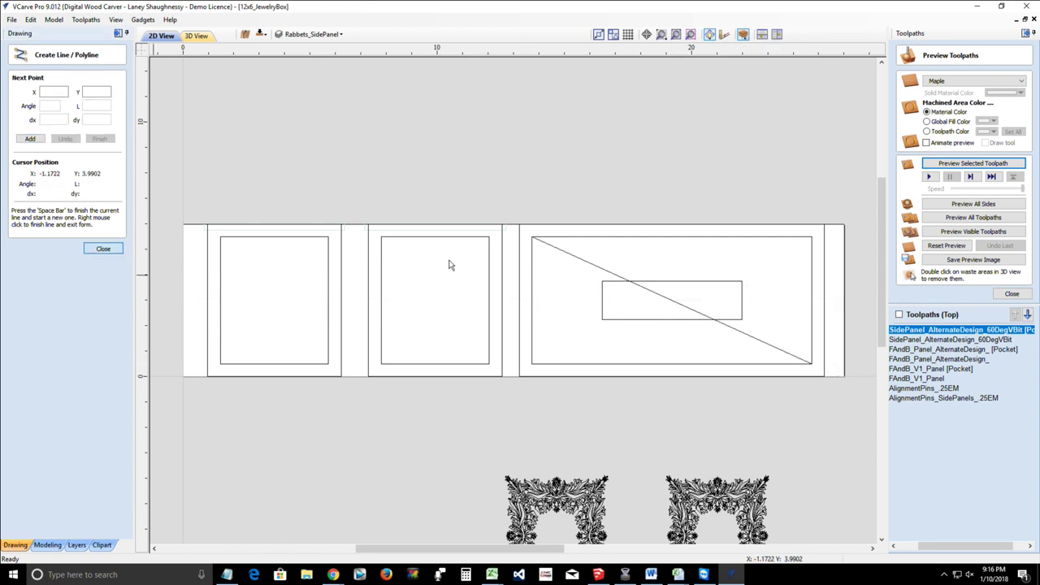
pyautogui.press('Escape')
pyautogui.click(580, 260)
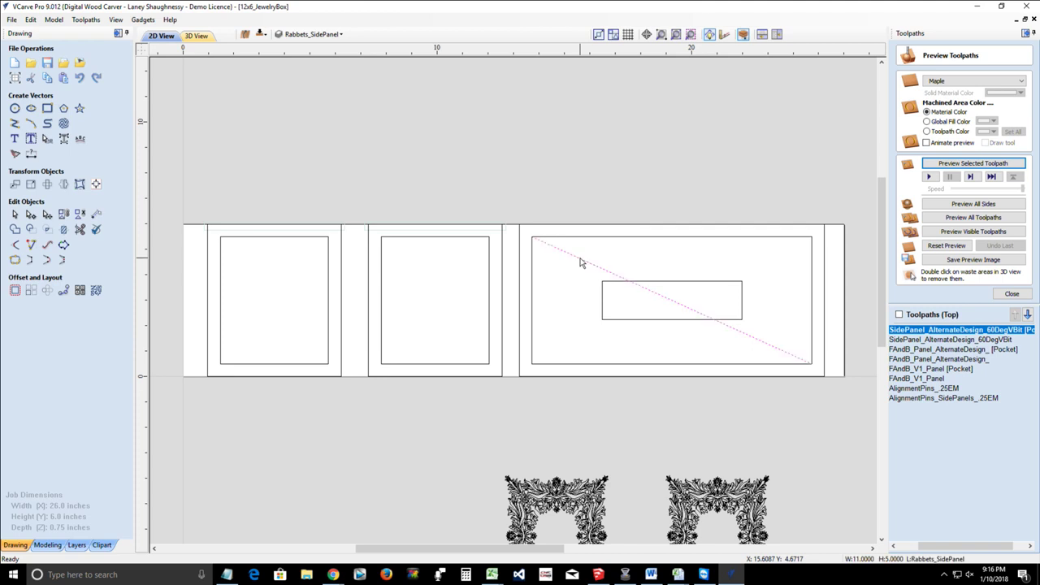
# Step: Offset the diagonal repeatedly at 0.1875 inch to stack parallel lines on one side
pyautogui.click(15, 290)
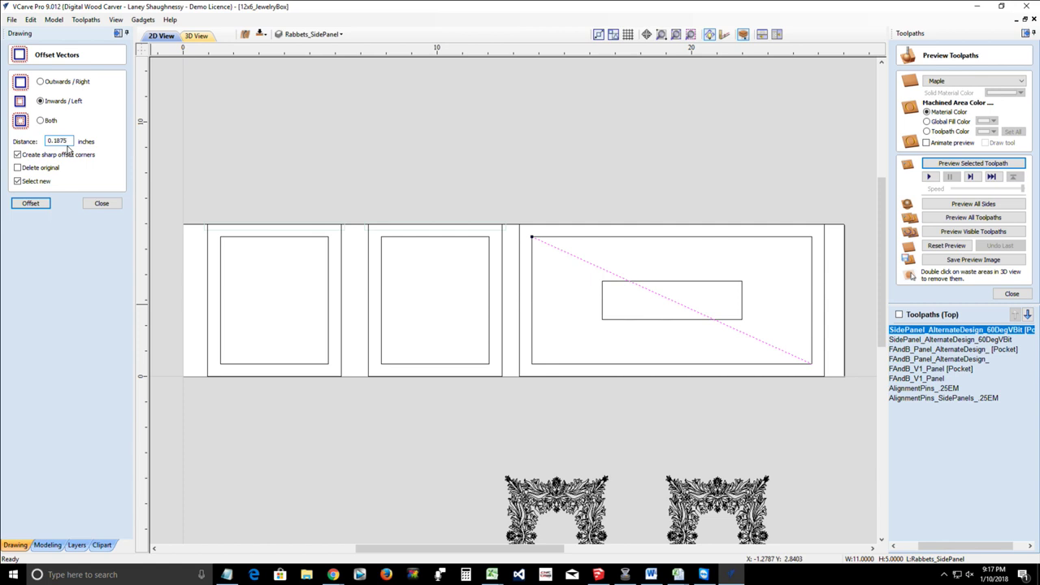
pyautogui.click(30, 203)
pyautogui.click(30, 203)
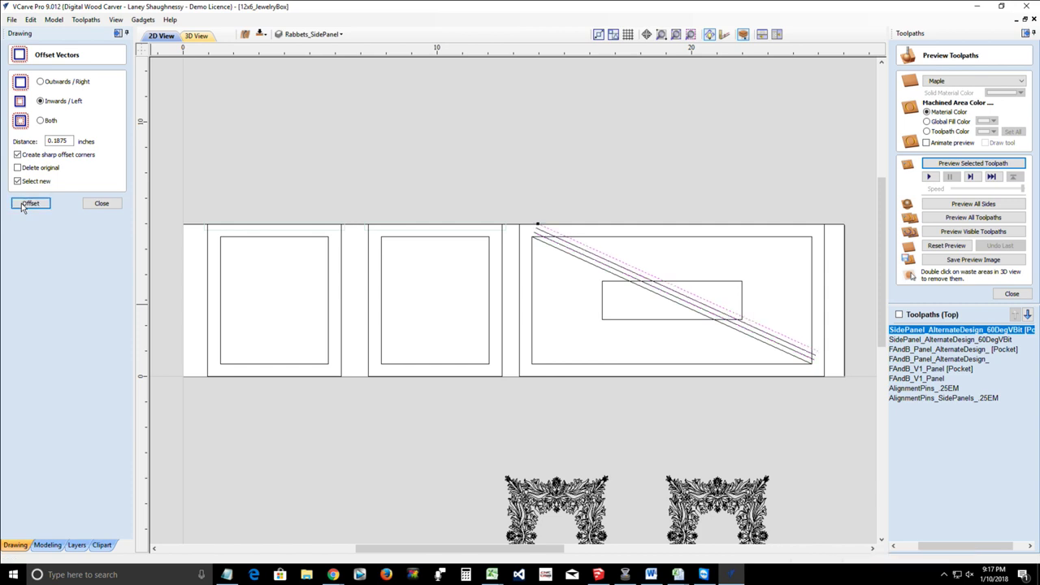
pyautogui.click(30, 203)
pyautogui.click(22, 207)
pyautogui.click(23, 206)
pyautogui.click(23, 206)
pyautogui.click(23, 206)
pyautogui.click(23, 206)
pyautogui.click(23, 206)
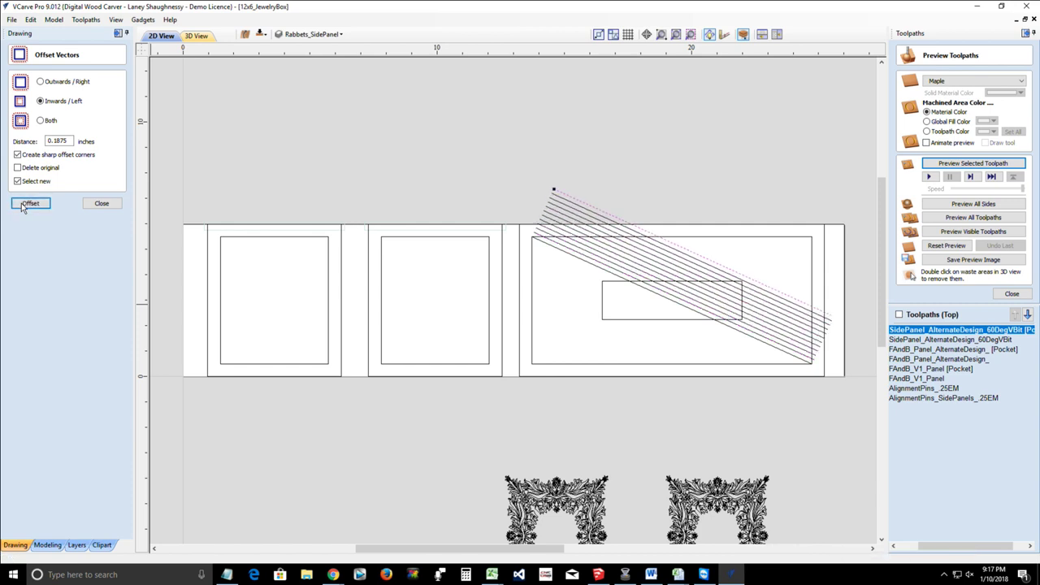
pyautogui.click(23, 206)
pyautogui.click(23, 207)
pyautogui.click(23, 207)
pyautogui.click(22, 207)
pyautogui.click(23, 207)
pyautogui.click(22, 207)
pyautogui.click(23, 206)
pyautogui.click(23, 206)
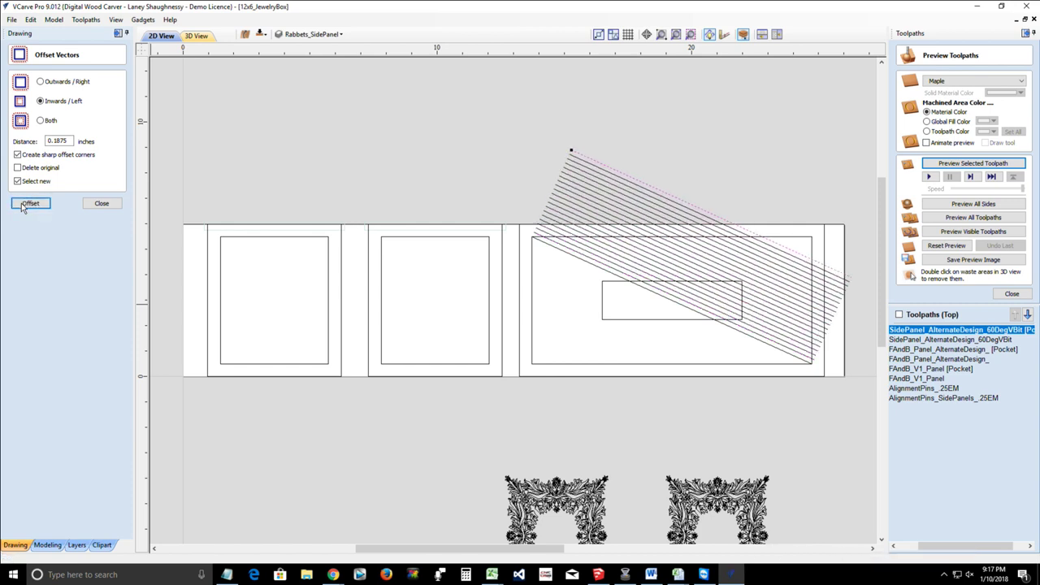
pyautogui.click(23, 206)
pyautogui.click(23, 206)
pyautogui.click(22, 207)
pyautogui.click(23, 206)
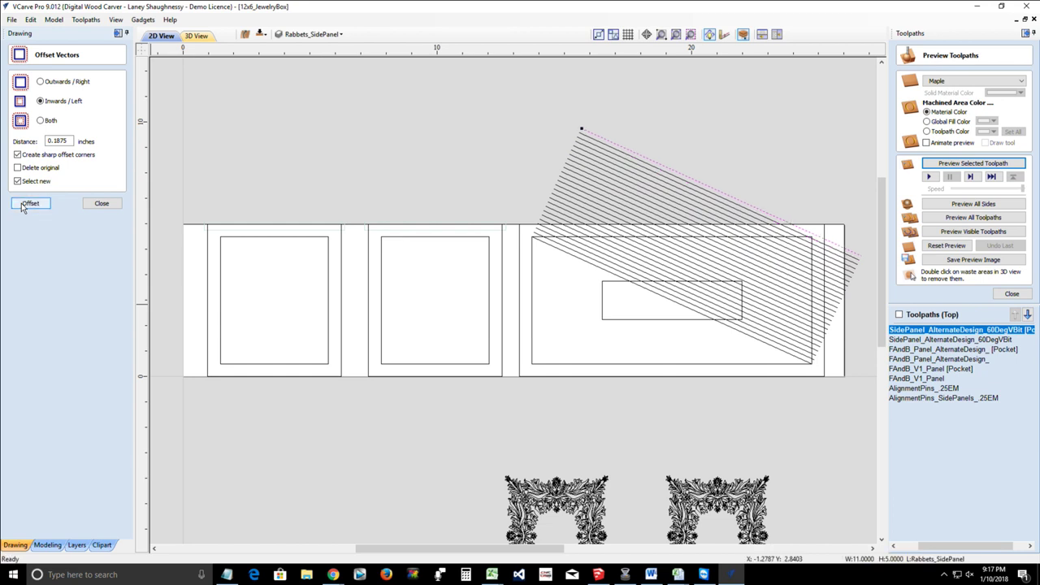
# Step: From the lowest line, offset outwards repeatedly at 0.1875 inch to fill the rest of the panel
pyautogui.click(599, 269)
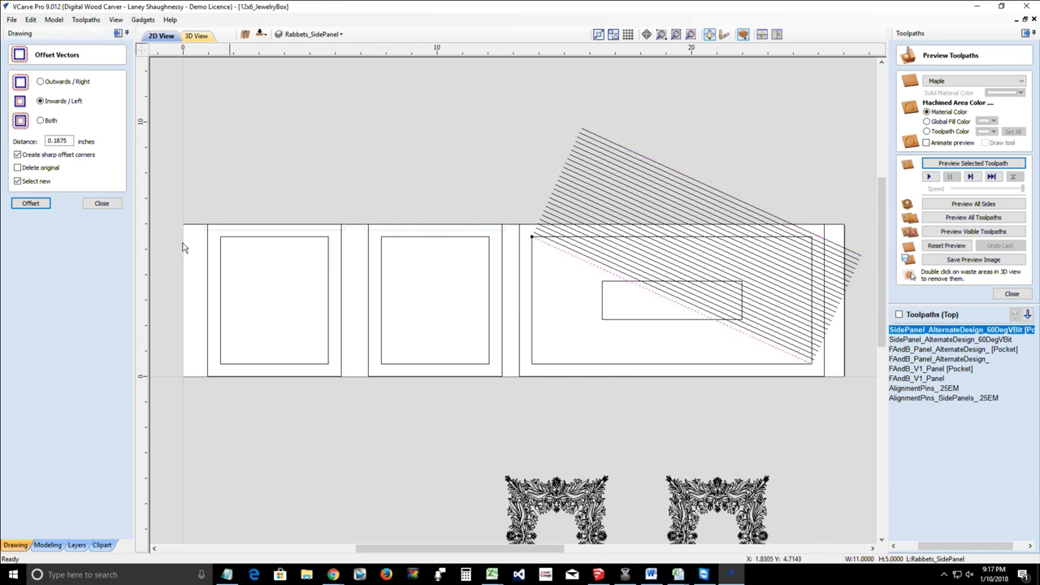
pyautogui.click(40, 82)
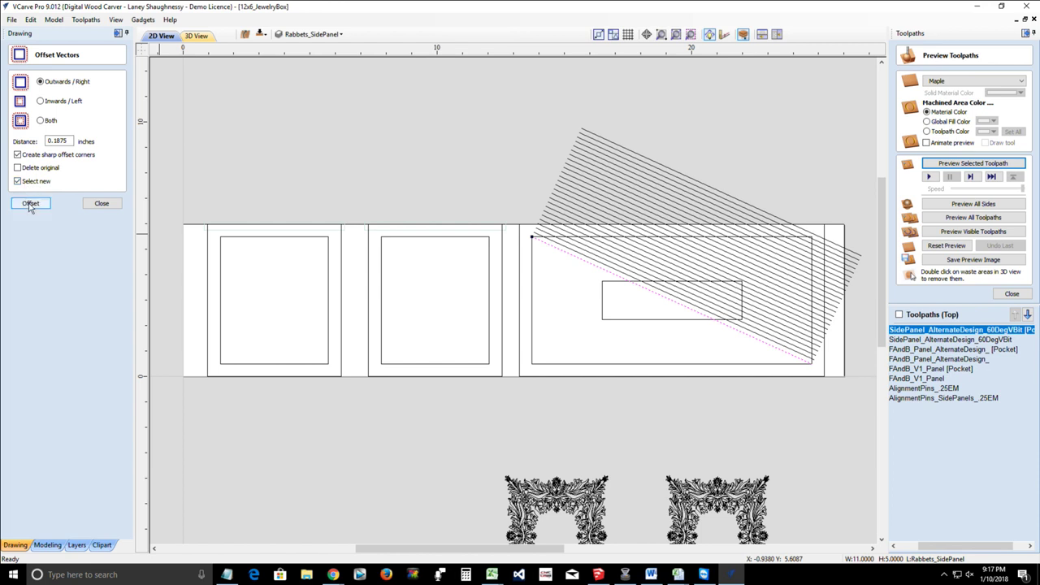
pyautogui.click(30, 204)
pyautogui.click(30, 204)
pyautogui.click(30, 204)
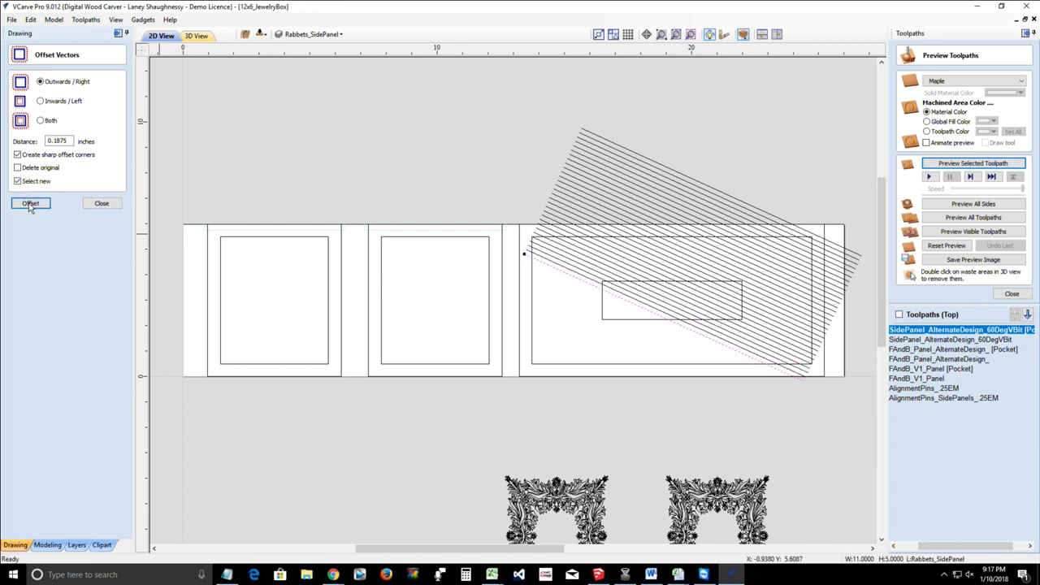
pyautogui.click(30, 204)
pyautogui.click(30, 204)
pyautogui.click(30, 204)
pyautogui.click(30, 204)
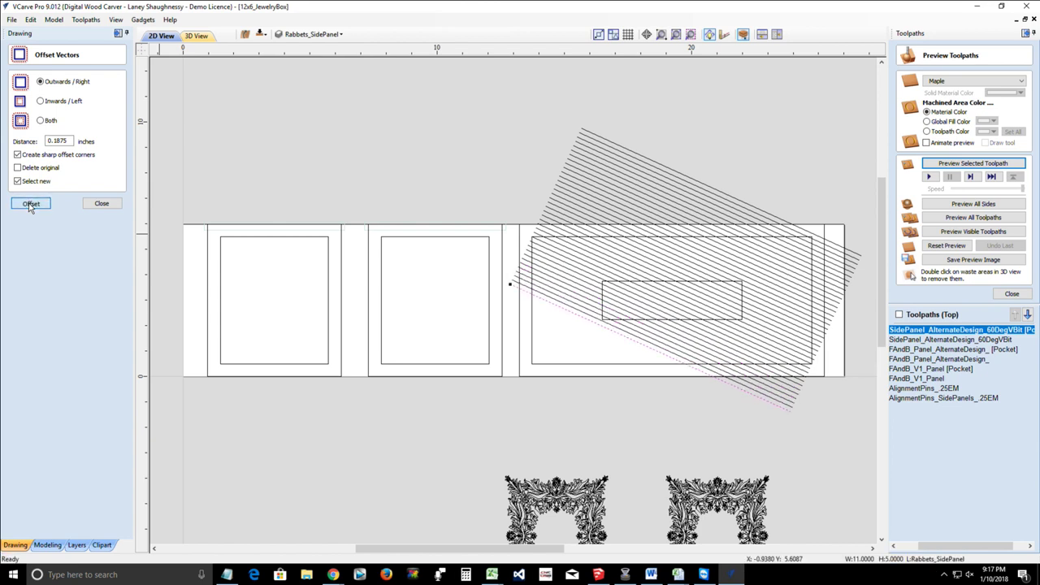
pyautogui.click(30, 204)
pyautogui.click(30, 204)
pyautogui.click(31, 204)
pyautogui.click(30, 204)
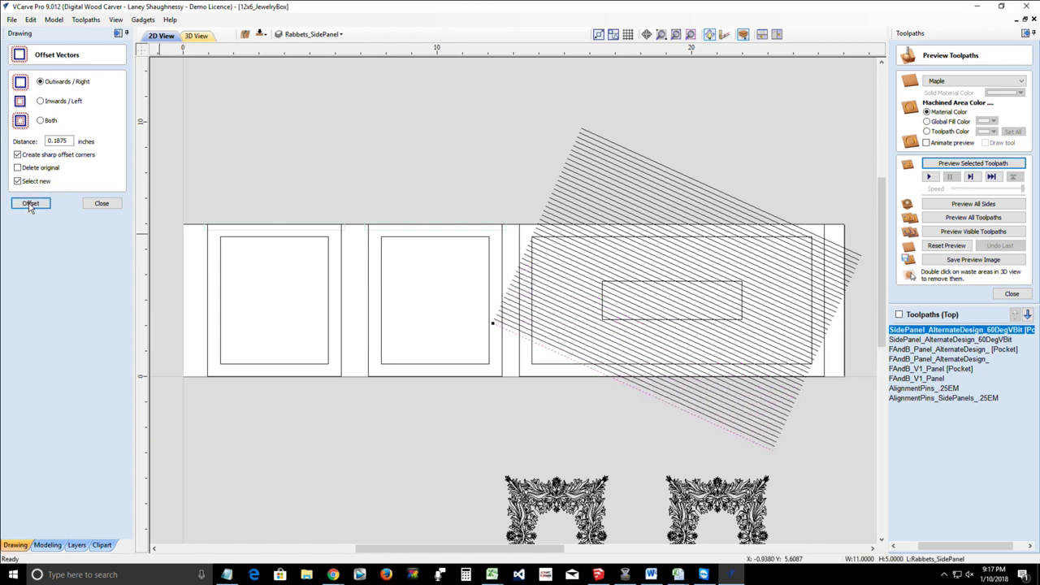
pyautogui.click(30, 204)
pyautogui.click(30, 204)
pyautogui.click(30, 204)
pyautogui.click(30, 204)
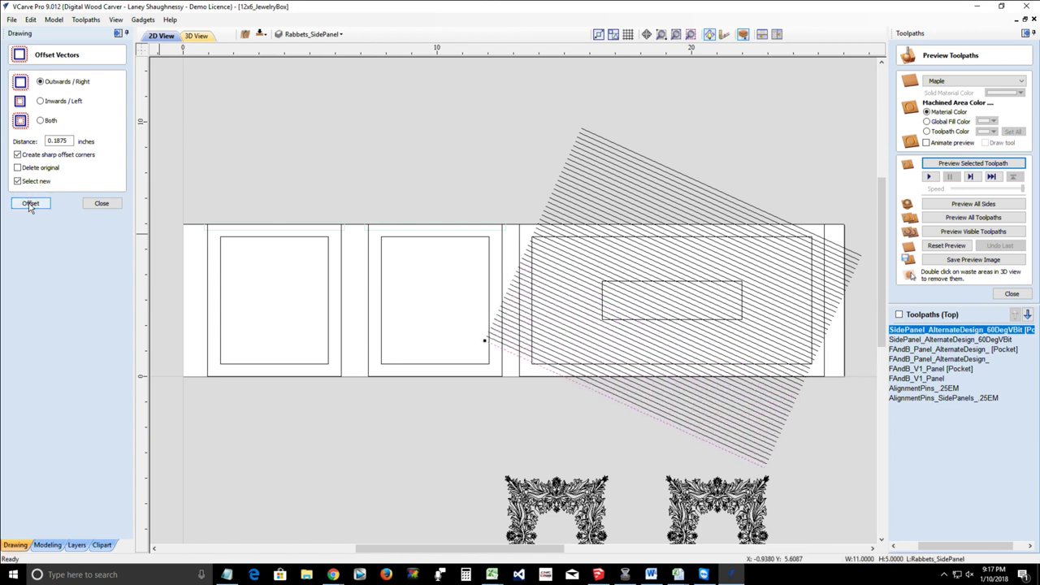
pyautogui.click(100, 203)
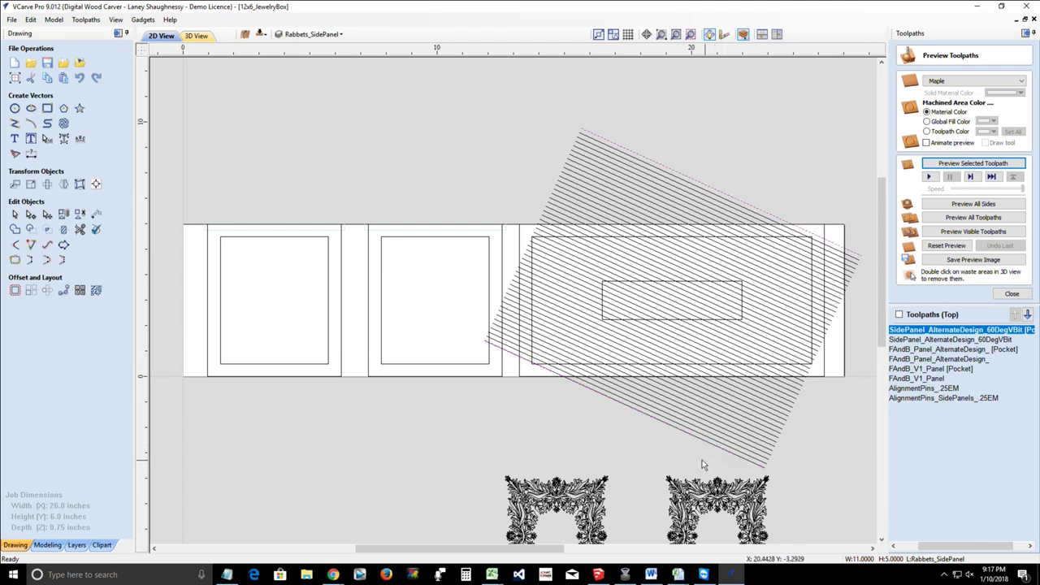
# Step: Select only the diagonal hatch lines, excluding the centre rectangle and panel outlines
pyautogui.click(576, 123)
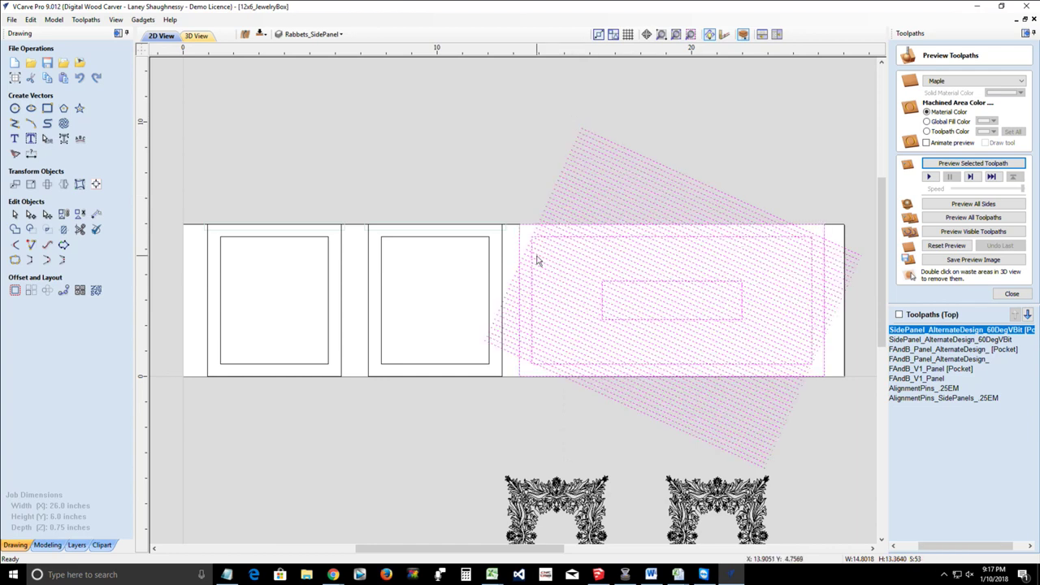
pyautogui.scroll(5, 544, 237)
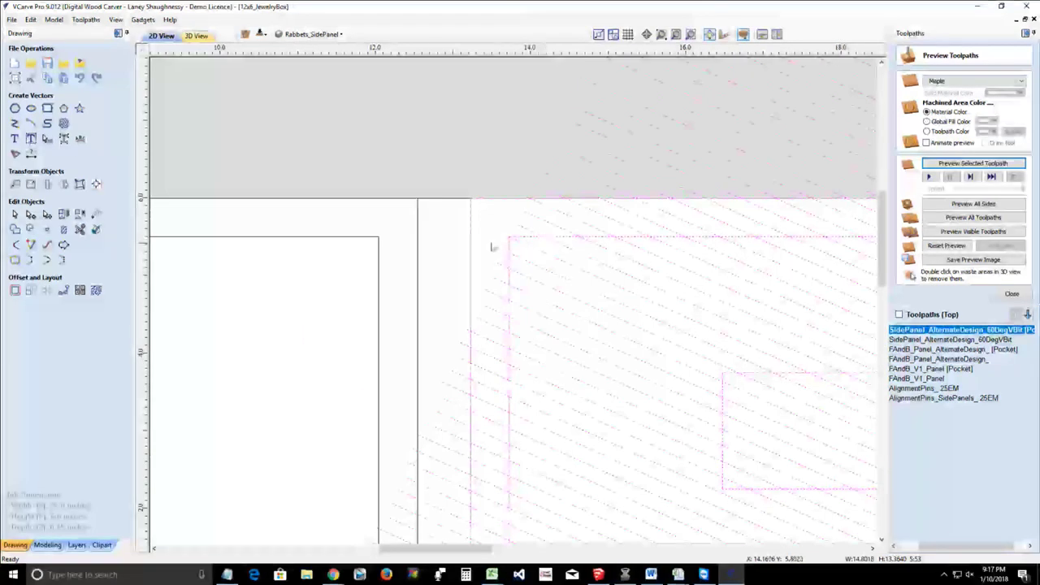
pyautogui.keyDown('shift'); pyautogui.click(724, 376); pyautogui.keyUp('shift')
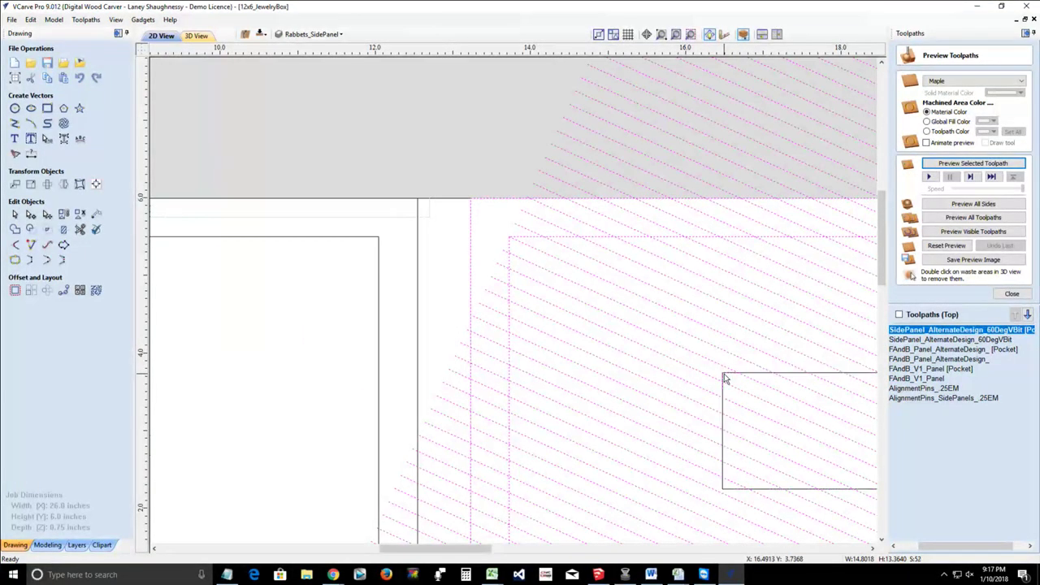
pyautogui.keyDown('shift'); pyautogui.click(509, 247); pyautogui.keyUp('shift')
pyautogui.keyDown('shift'); pyautogui.click(472, 223); pyautogui.keyUp('shift')
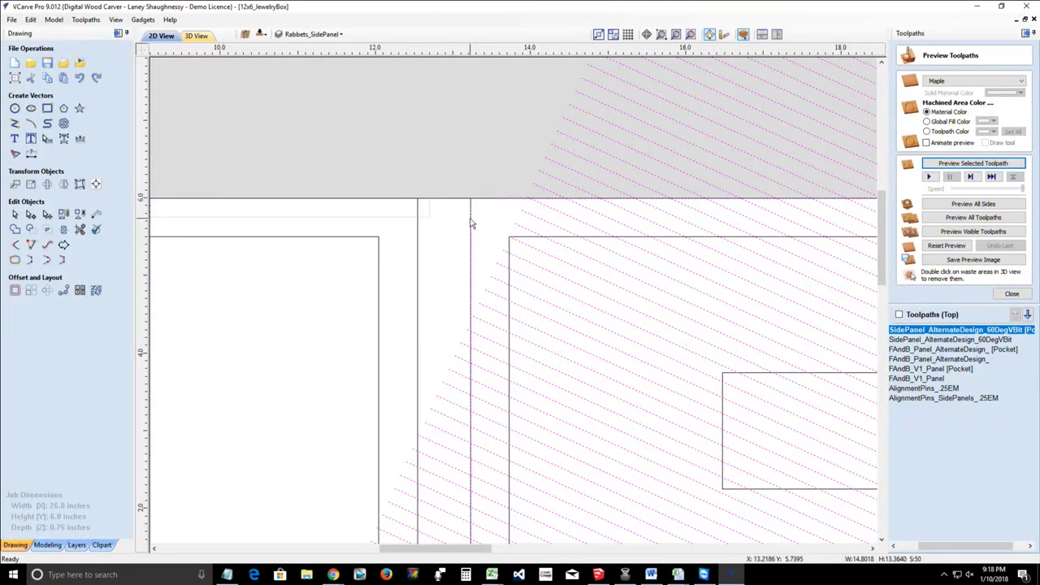
pyautogui.scroll(-5, 470, 227)
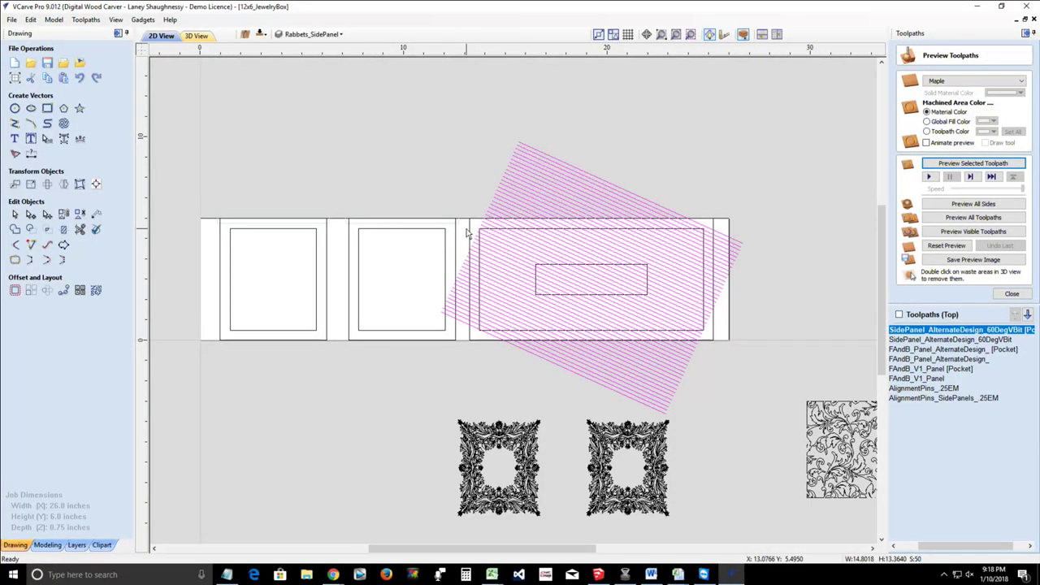
pyautogui.scroll(3, 577, 293)
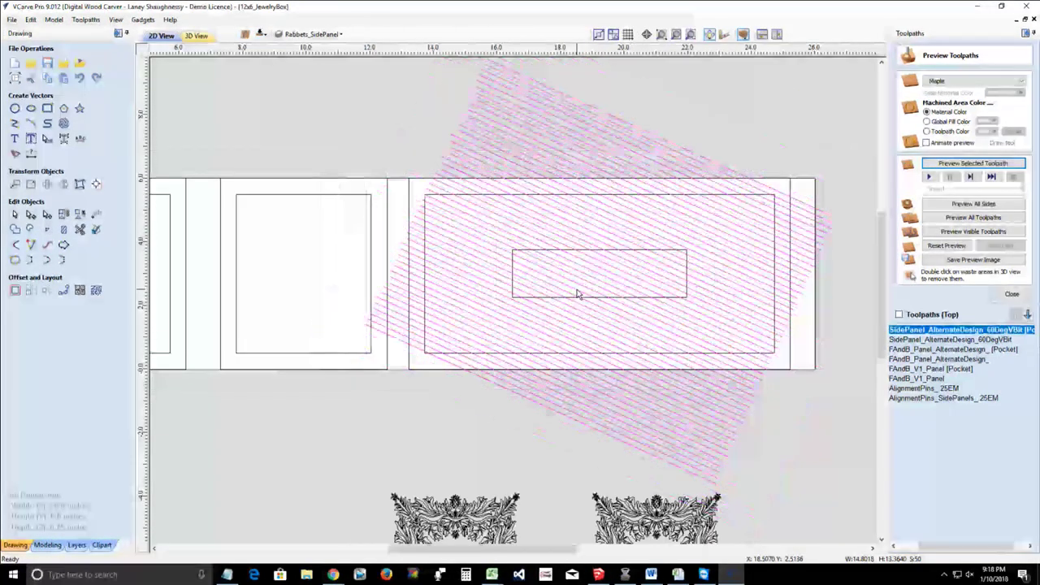
pyautogui.scroll(-1, 577, 293)
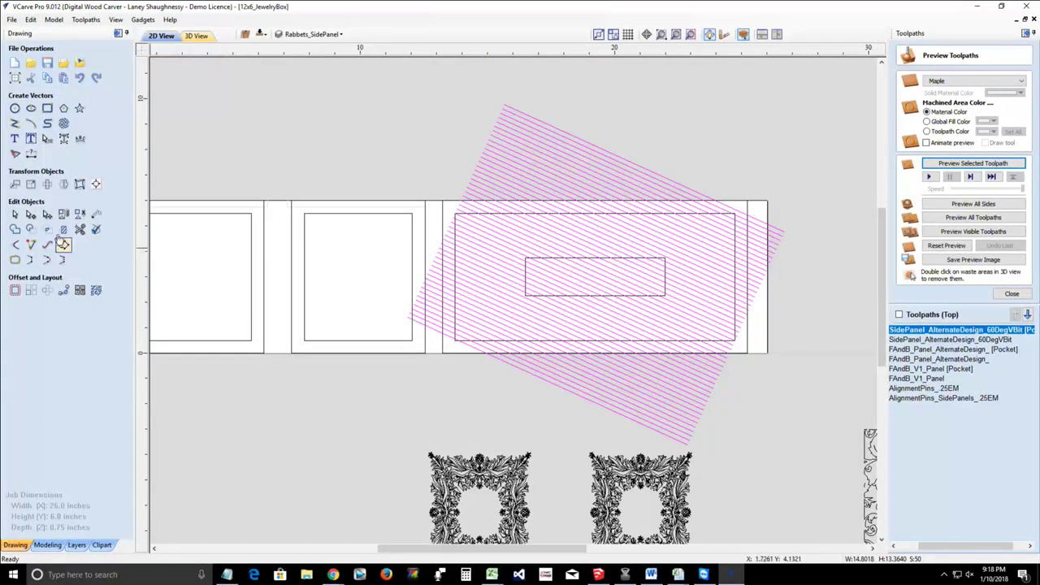
# Step: Create a horizontally flipped copy of the hatch lines about their own centre, then select both sets
pyautogui.click(63, 184)
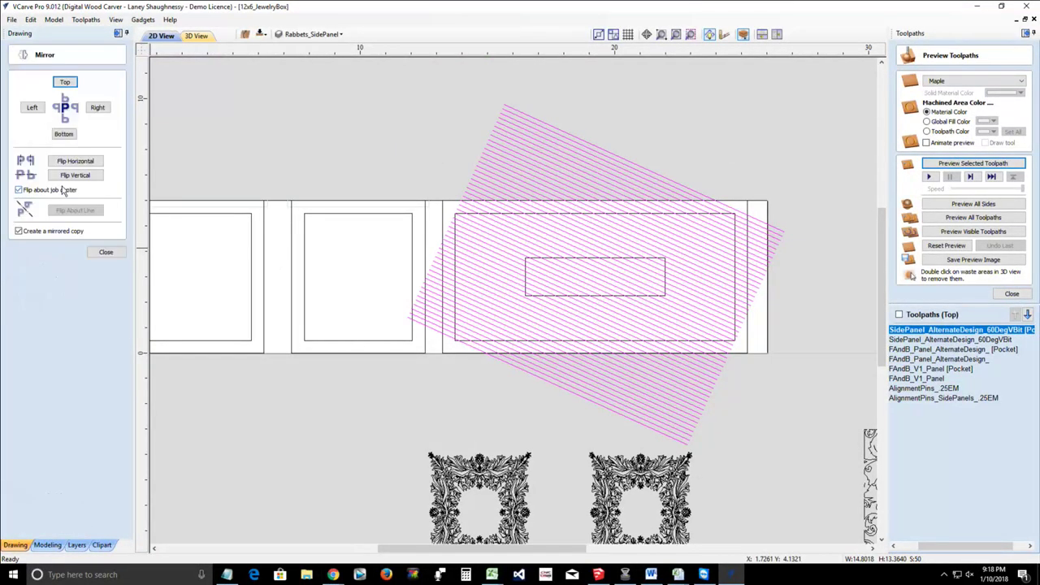
pyautogui.click(18, 191)
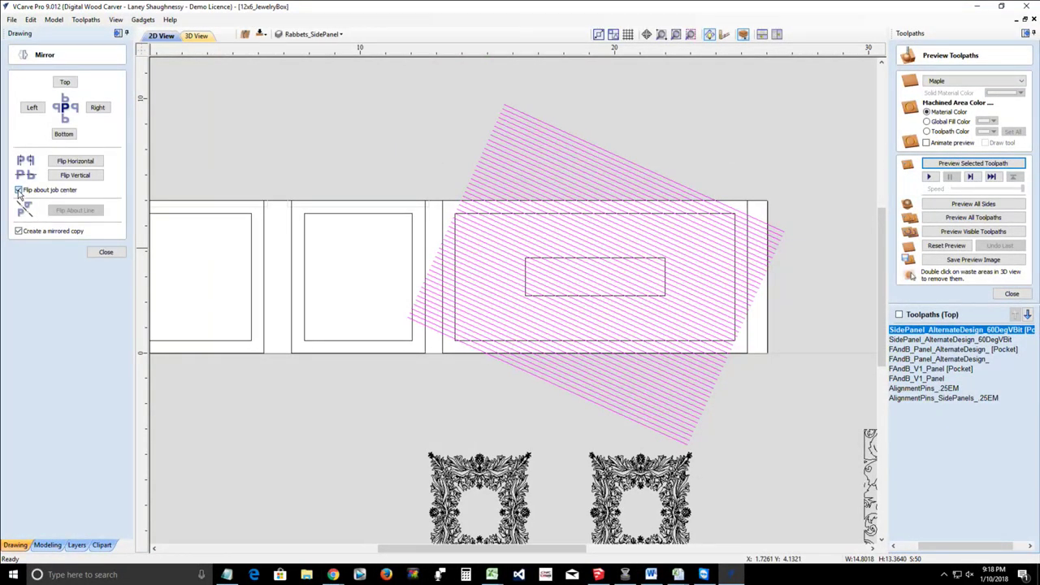
pyautogui.click(73, 163)
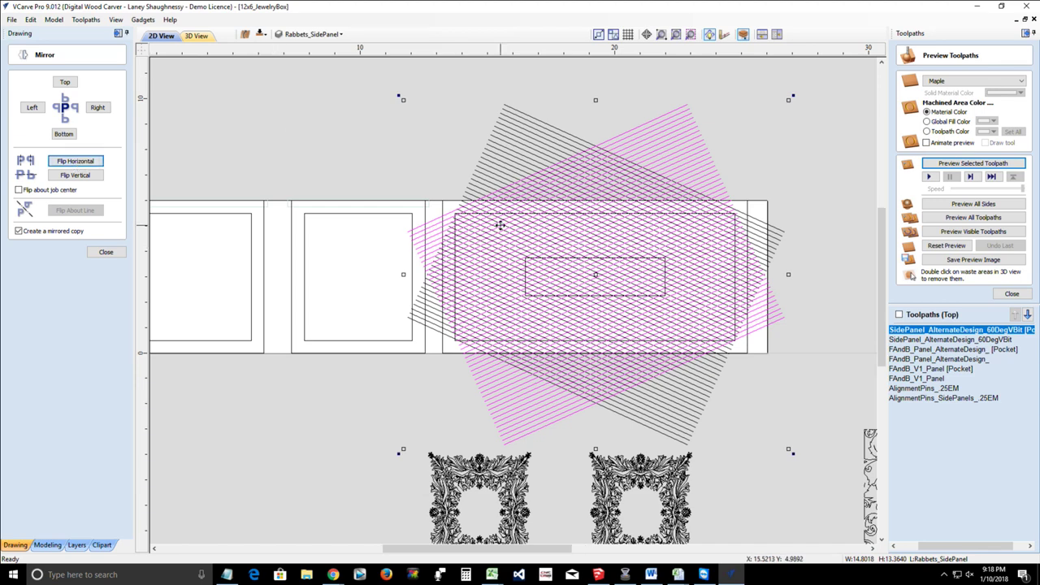
pyautogui.scroll(3, 500, 228)
pyautogui.scroll(3, 504, 231)
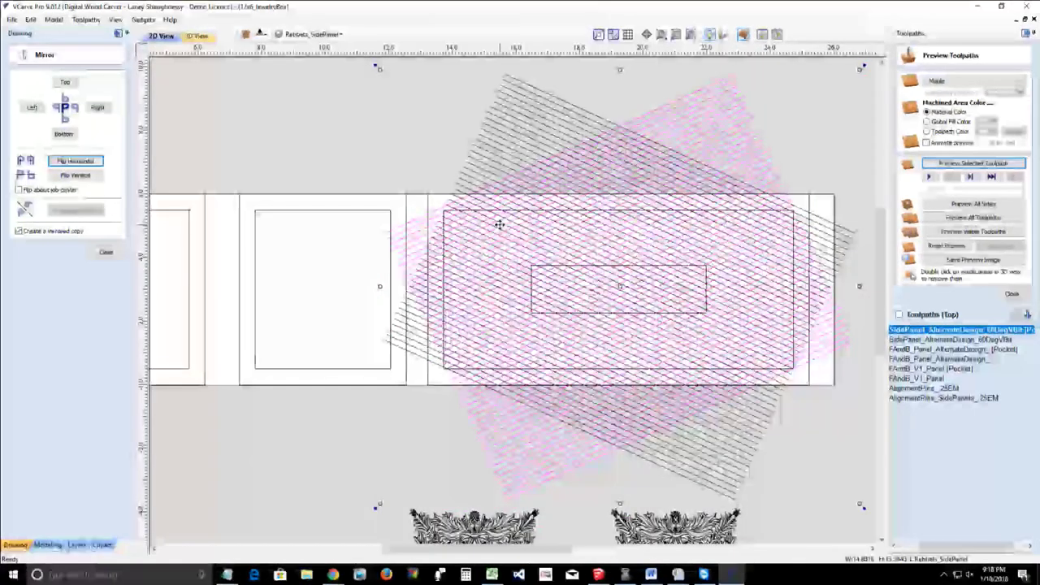
pyautogui.click(106, 252)
pyautogui.scroll(5, 486, 223)
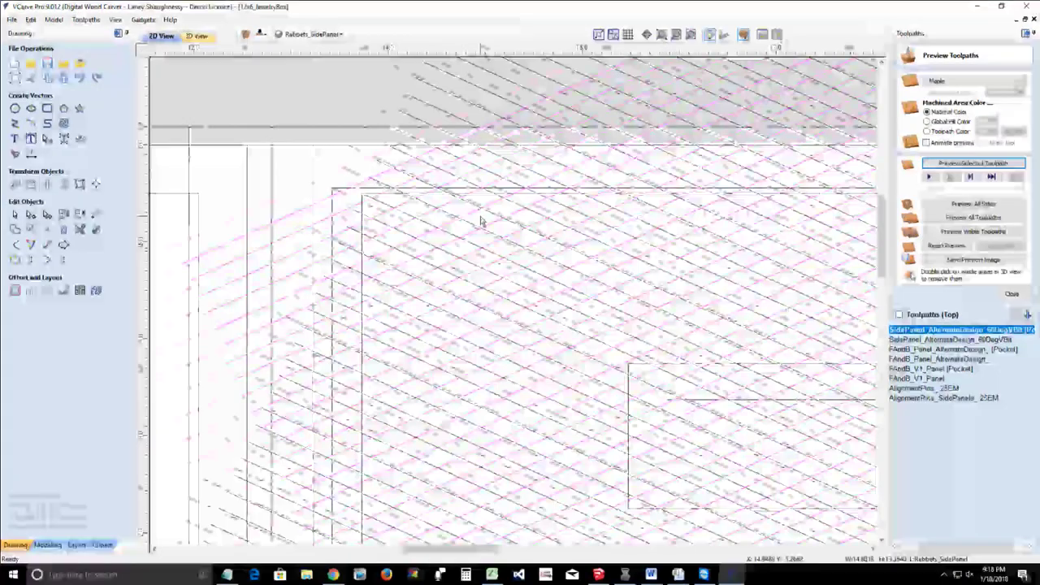
pyautogui.scroll(-3, 480, 220)
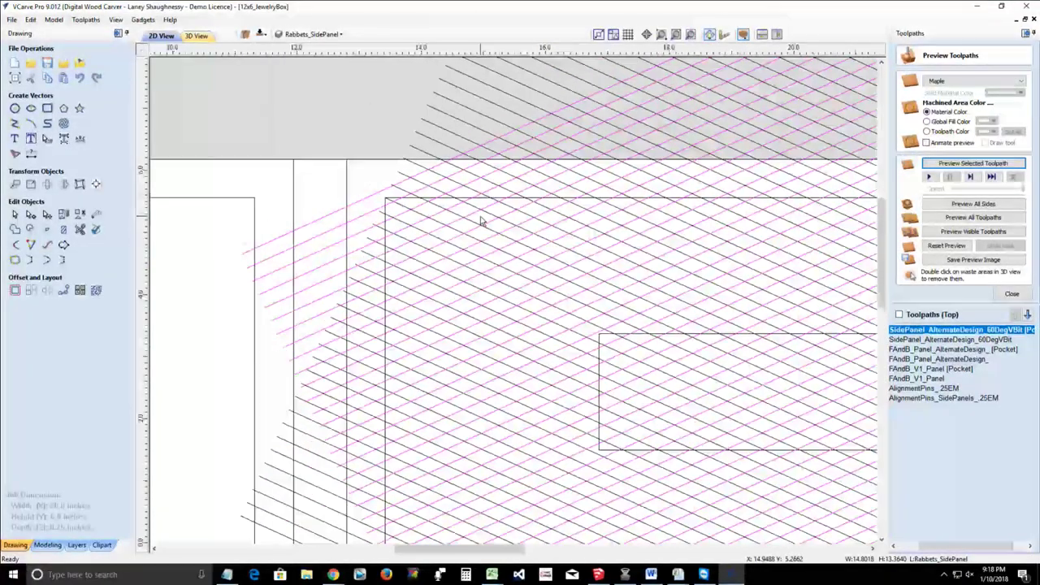
pyautogui.scroll(-3, 481, 220)
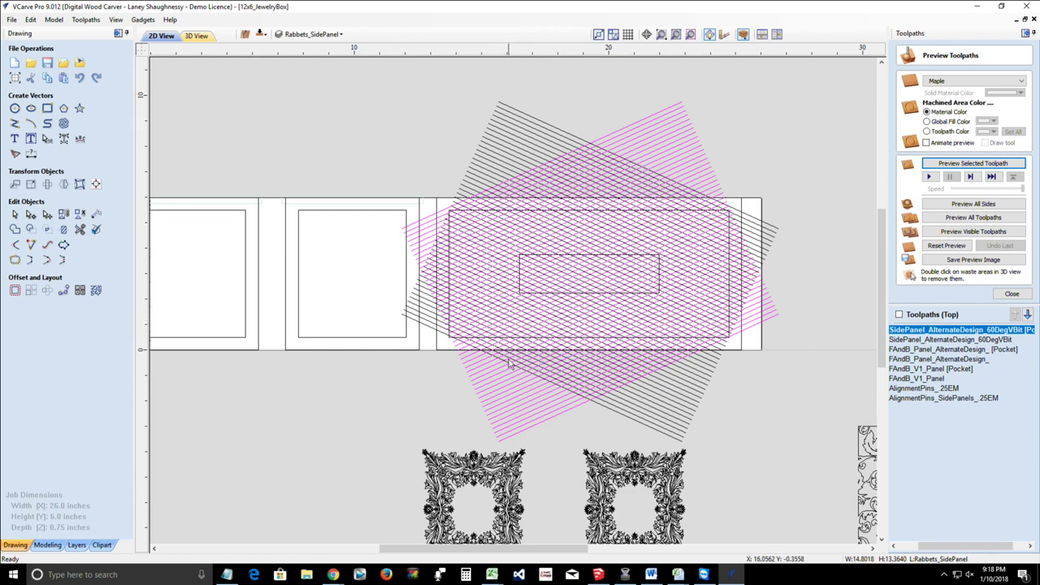
pyautogui.keyDown('shift'); pyautogui.click(647, 410); pyautogui.keyUp('shift')
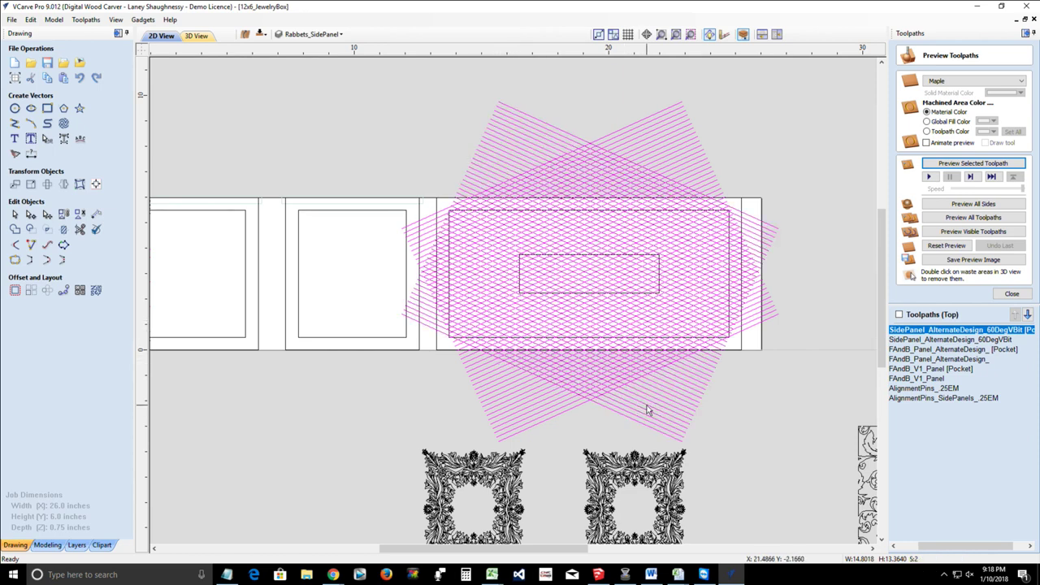
pyautogui.scroll(3, 647, 410)
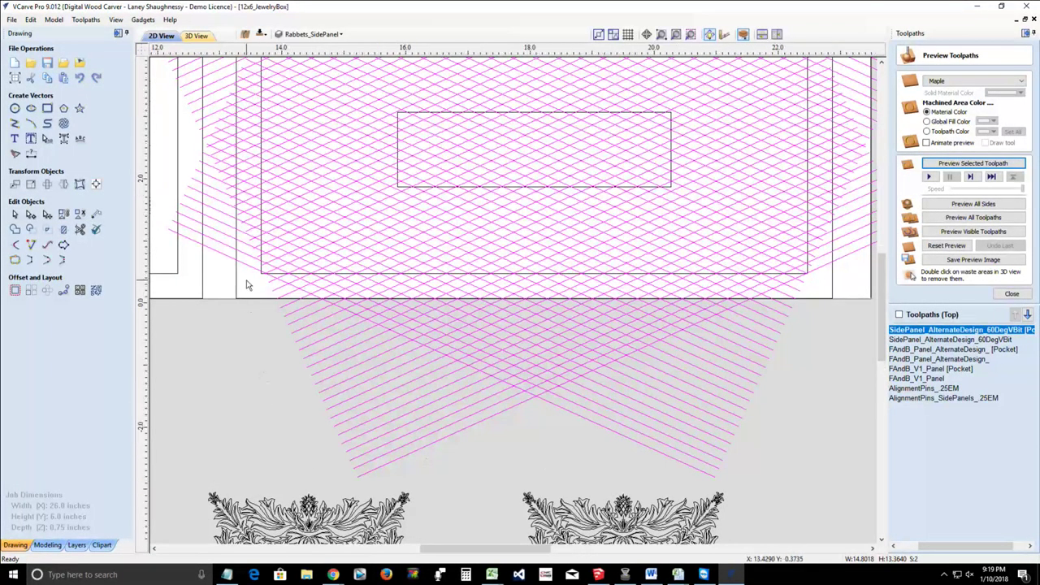
pyautogui.scroll(2, 264, 279)
pyautogui.scroll(2, 263, 278)
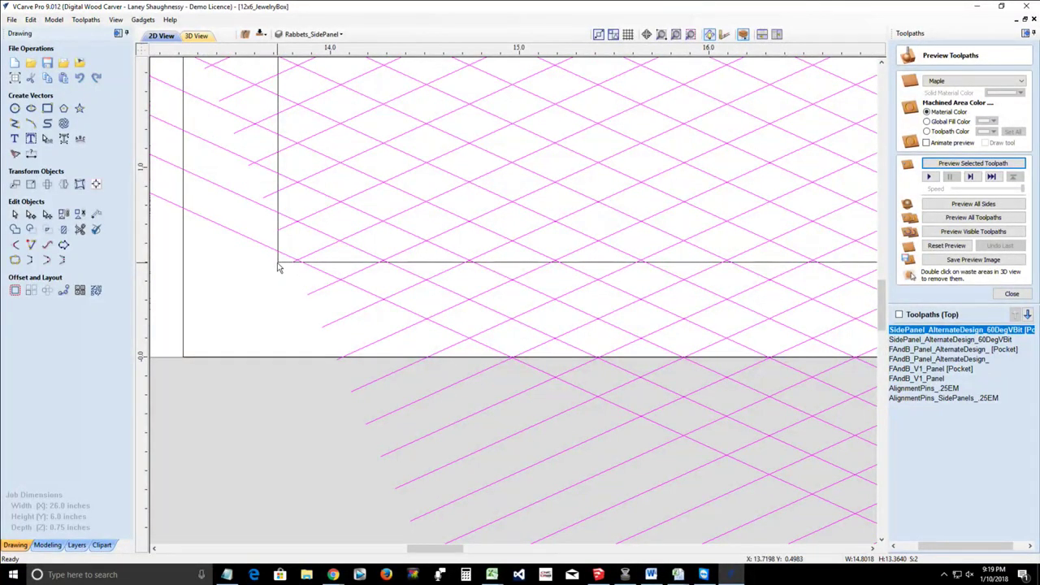
# Step: Trim the diamond lattice to the third panel's inner rectangle, clearing the lines outside it
pyautogui.click(277, 264)
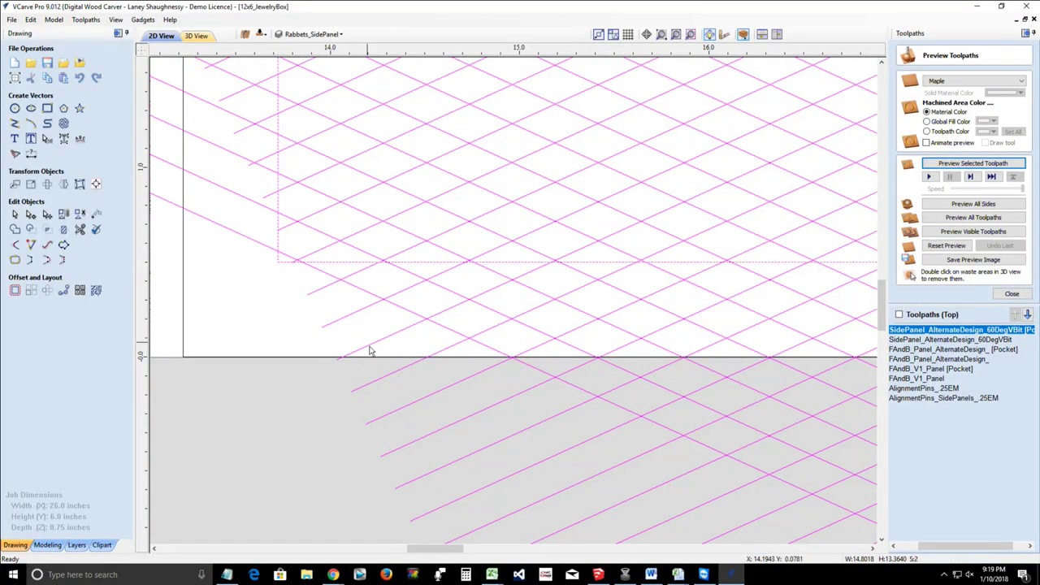
pyautogui.scroll(-1, 451, 345)
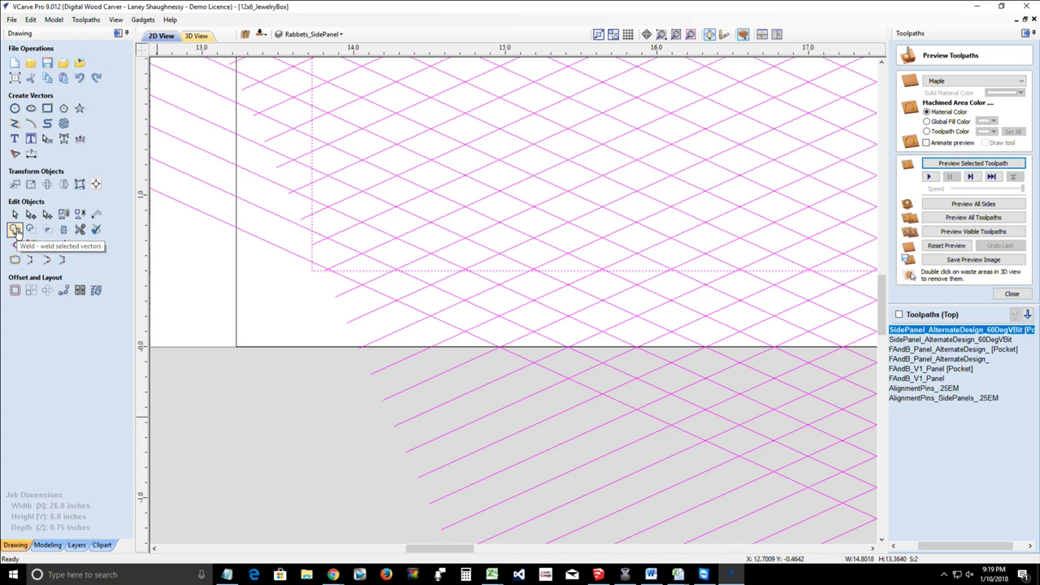
pyautogui.click(65, 233)
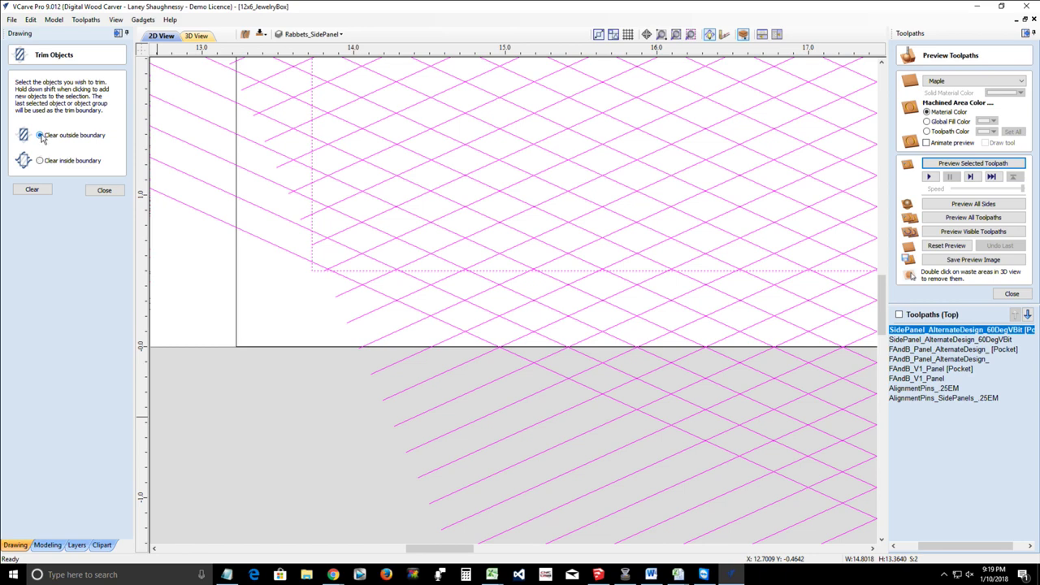
pyautogui.click(32, 189)
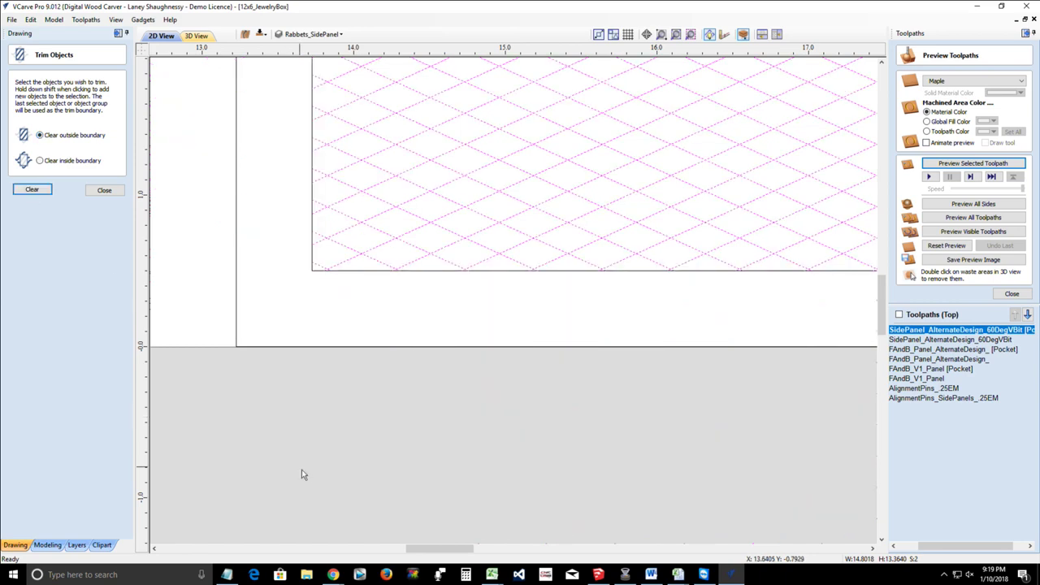
pyautogui.scroll(-4, 311, 427)
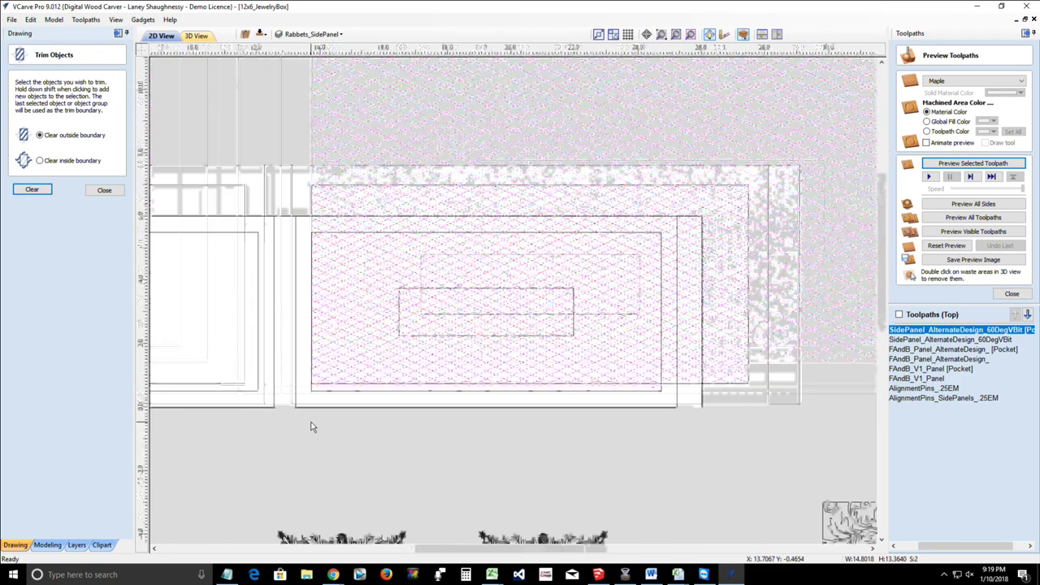
pyautogui.scroll(3, 429, 325)
pyautogui.scroll(2, 453, 341)
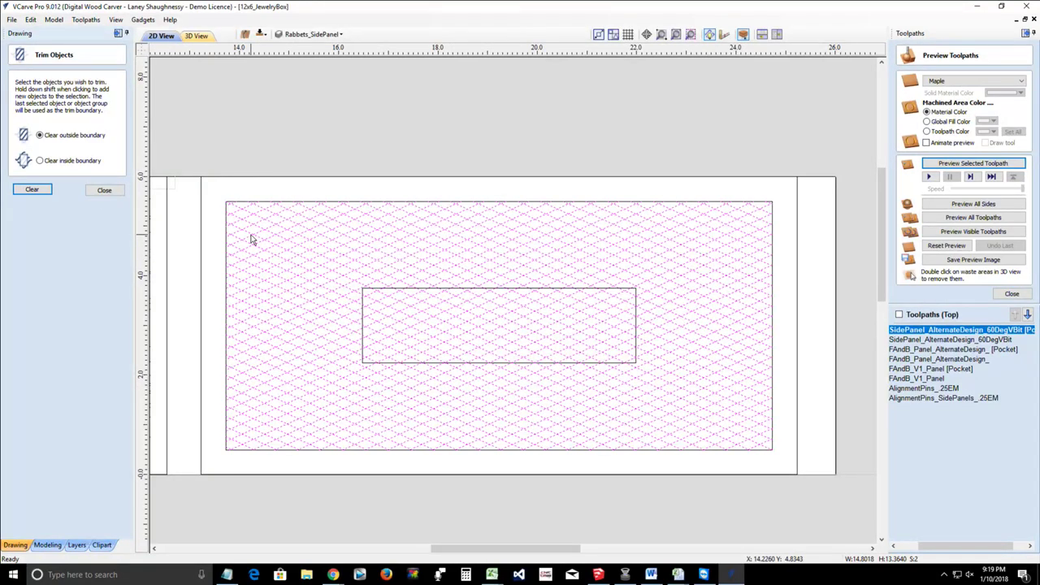
pyautogui.click(104, 189)
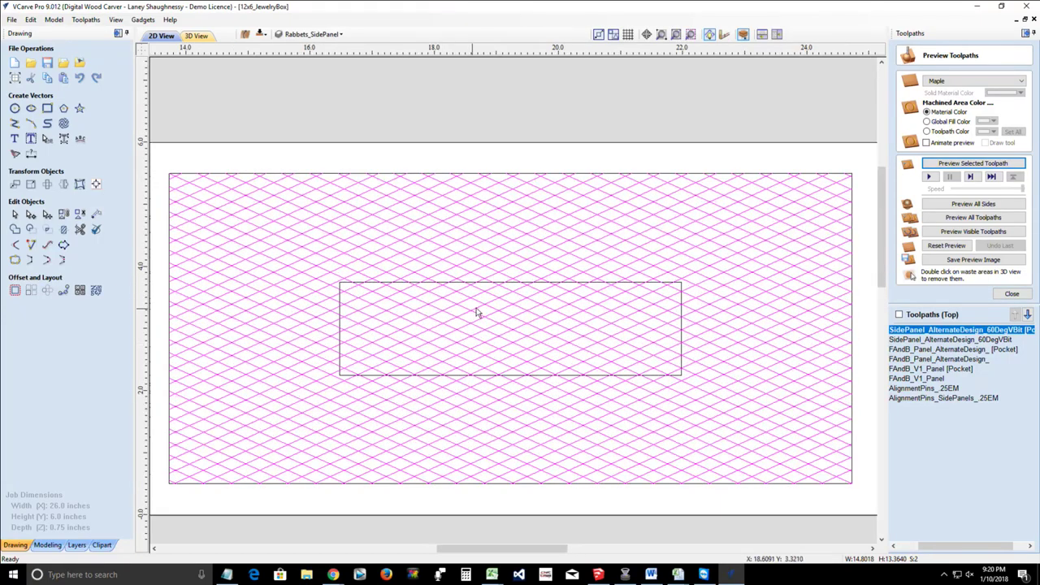
pyautogui.scroll(3, 497, 283)
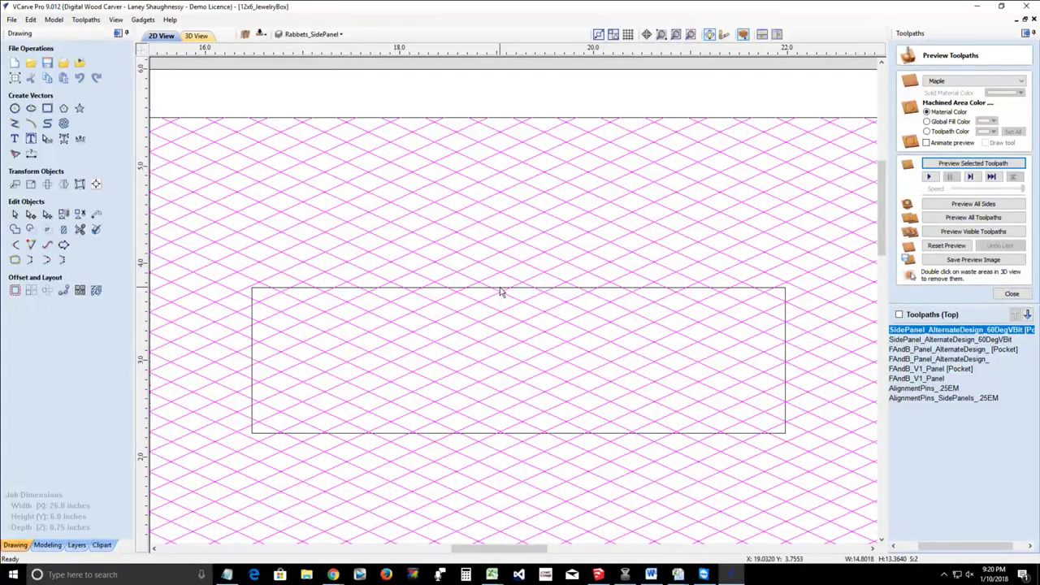
# Step: Clear the lattice lines inside the centred 5.5 × 1.5 inch rectangle
pyautogui.click(500, 288)
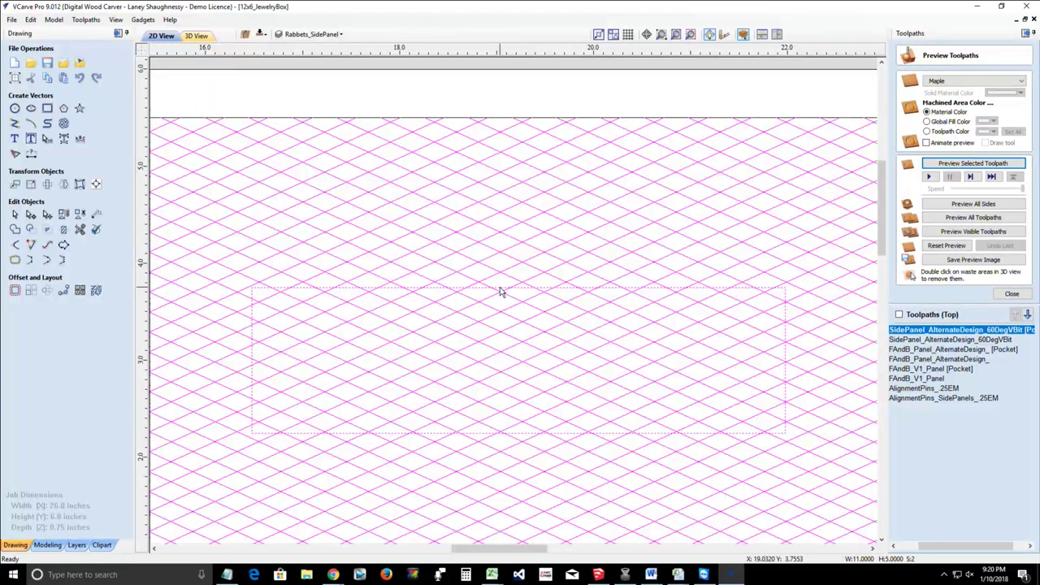
pyautogui.click(63, 229)
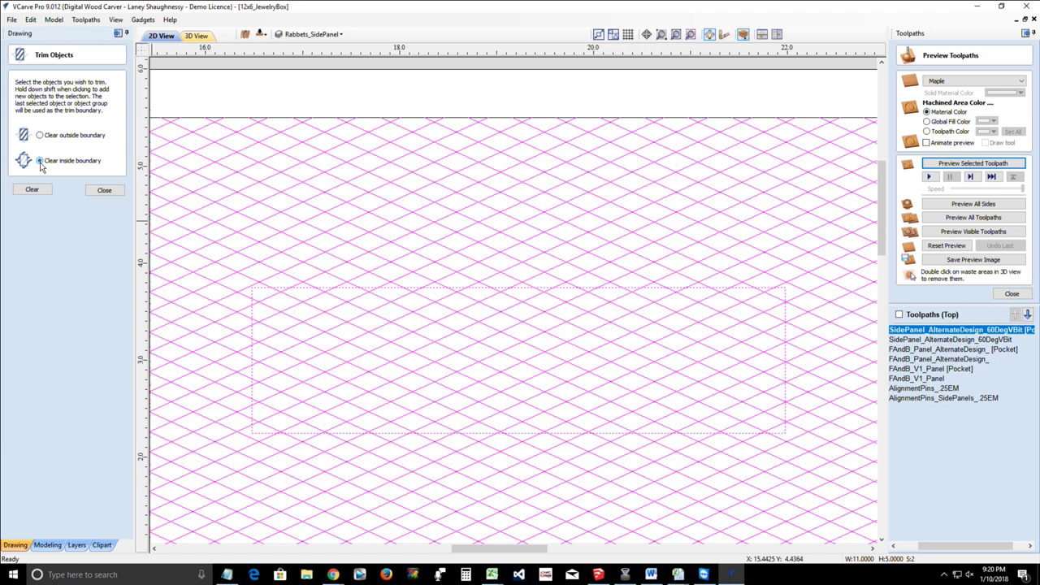
pyautogui.click(40, 161)
pyautogui.click(32, 189)
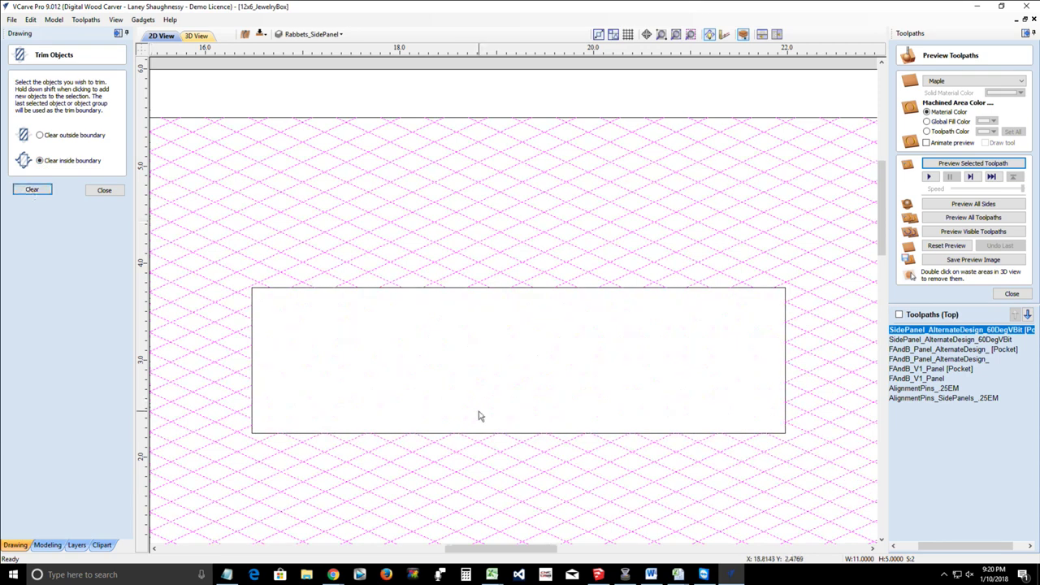
pyautogui.scroll(-5, 479, 414)
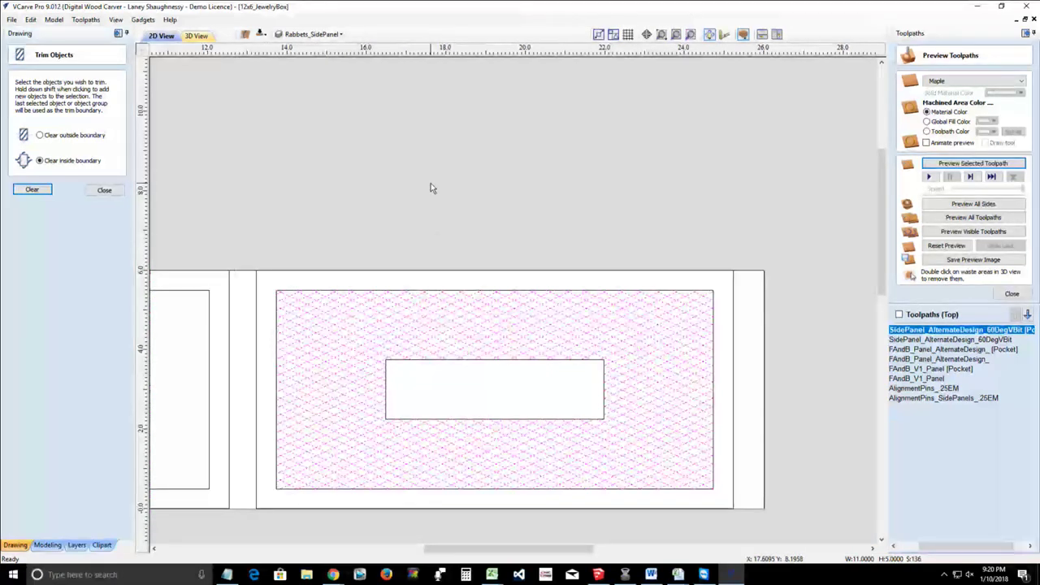
# Step: Reselect the trimmed cross-hatch lattice and zoom in to check the blank centre
pyautogui.click(430, 189)
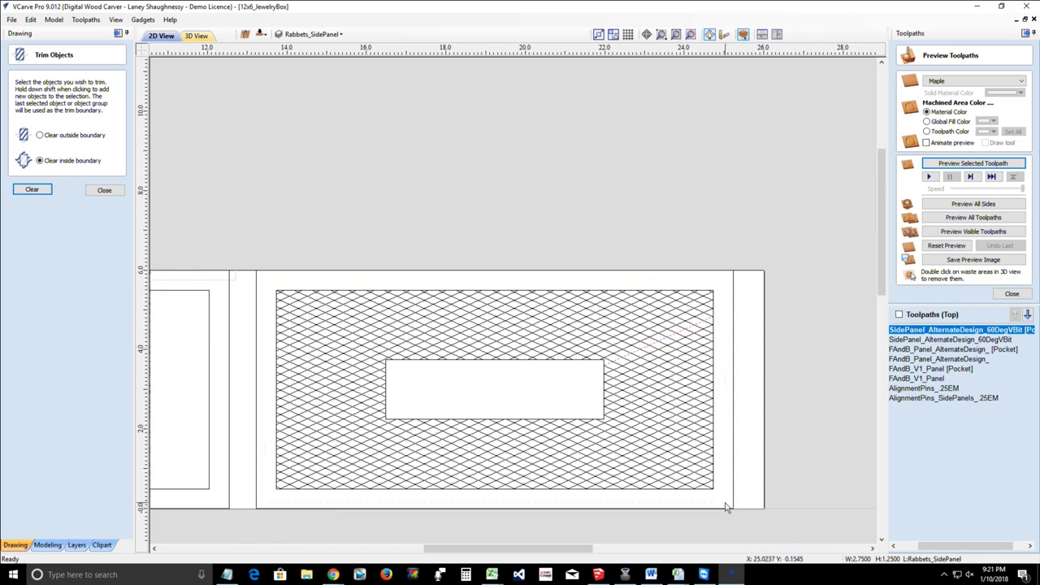
pyautogui.click(694, 471)
pyautogui.scroll(2, 703, 446)
pyautogui.scroll(2, 703, 446)
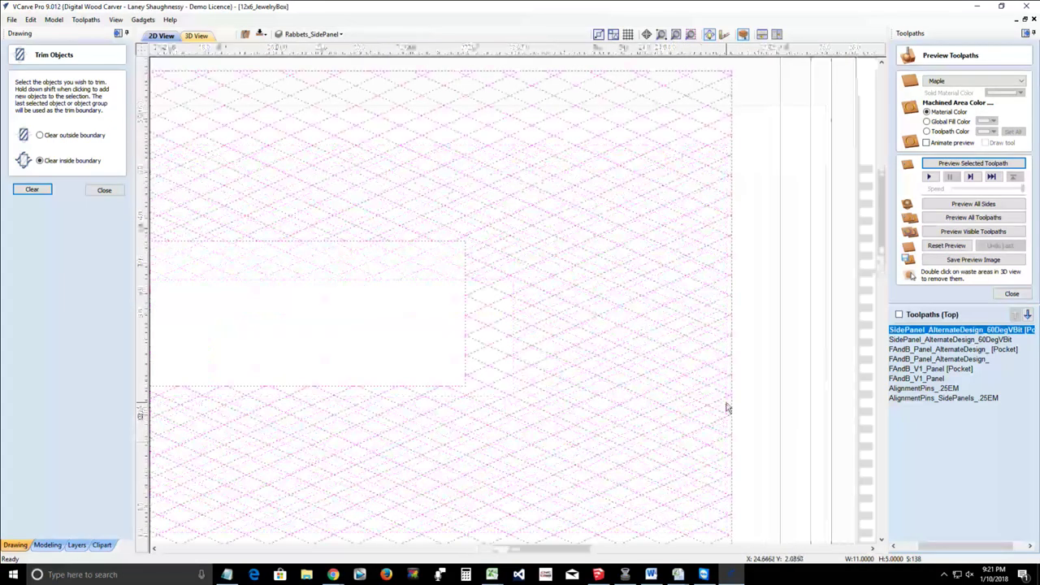
pyautogui.scroll(2, 731, 409)
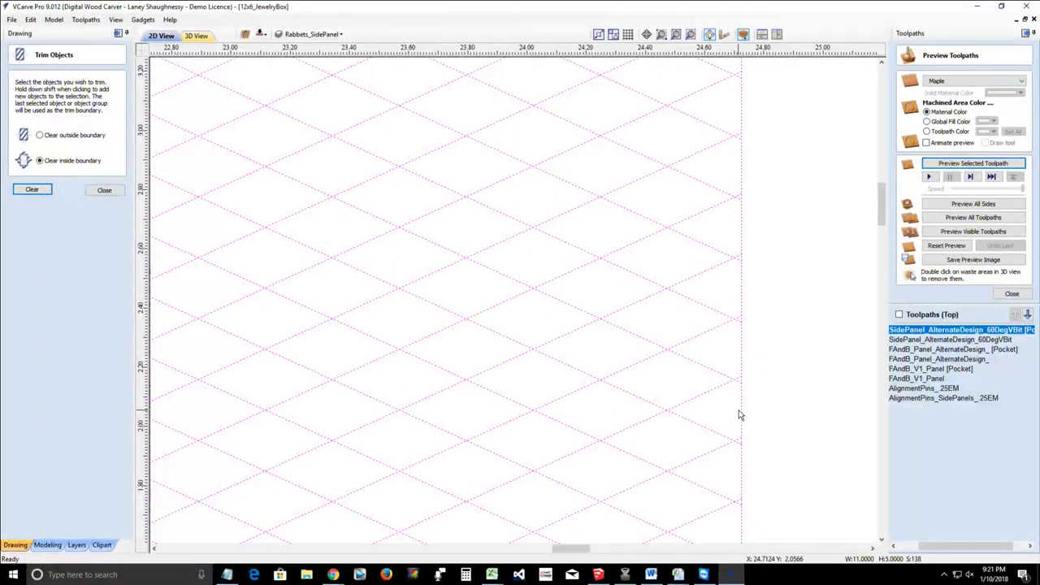
pyautogui.scroll(-5, 701, 415)
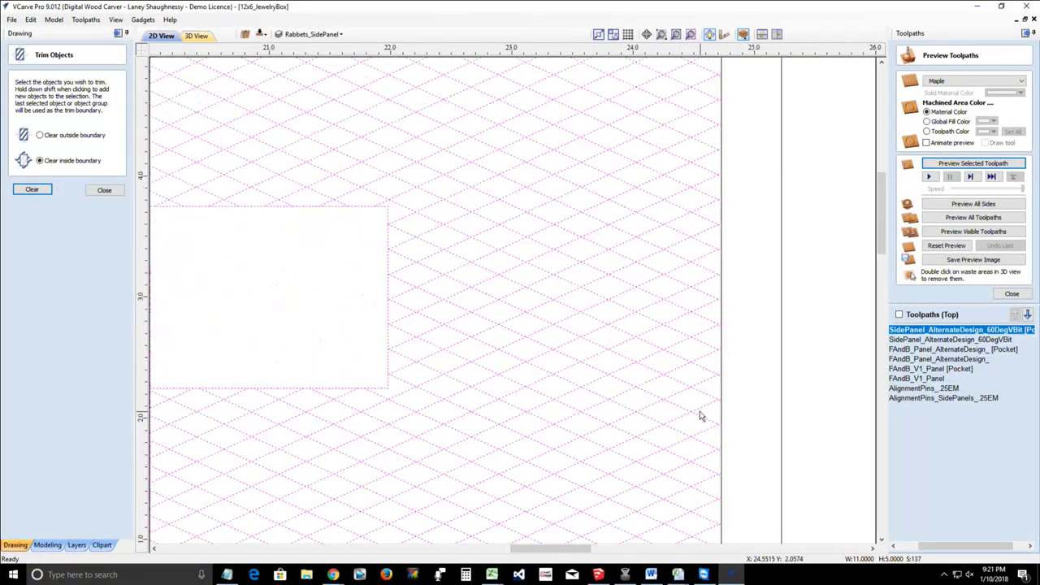
pyautogui.scroll(4, 409, 321)
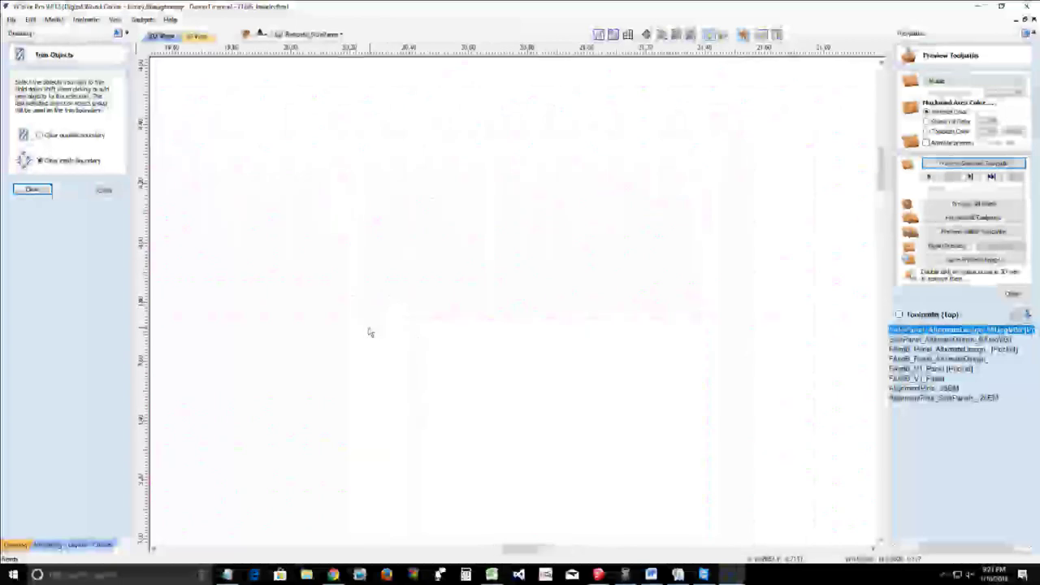
pyautogui.scroll(-5, 352, 331)
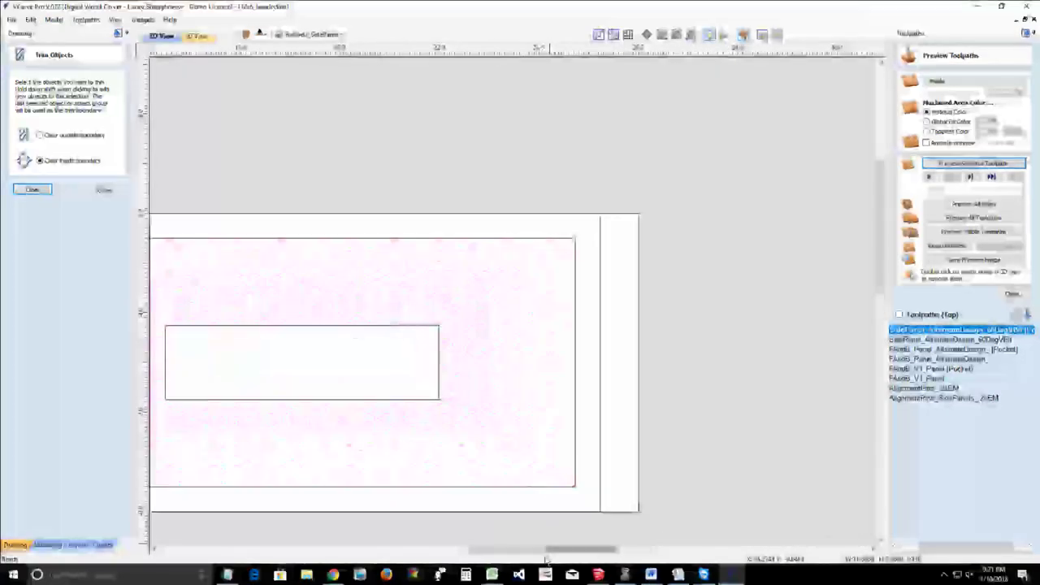
pyautogui.moveTo(538, 546); pyautogui.dragTo(486, 545)
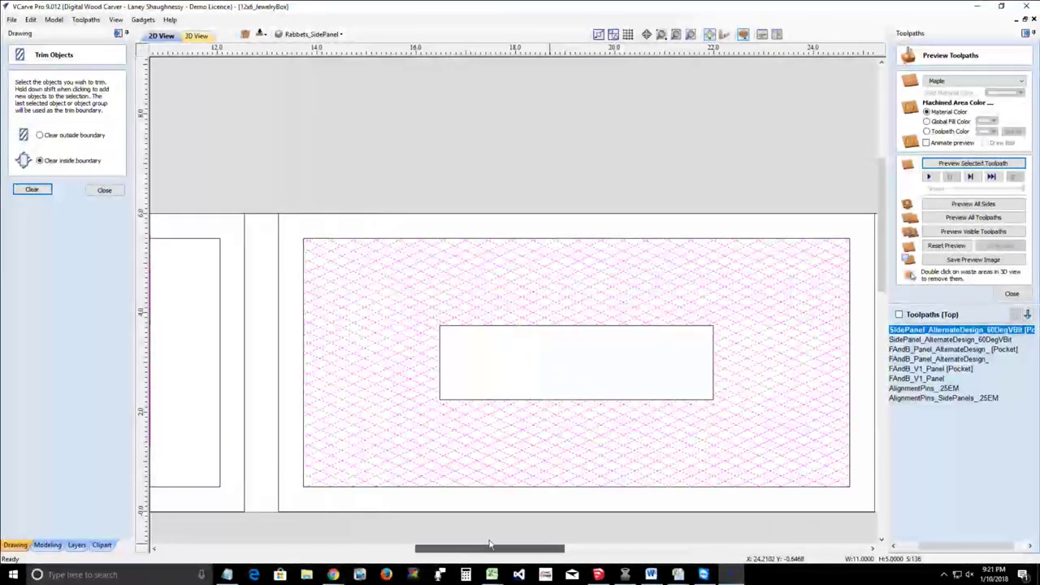
# Step: Start a 2D profile toolpath using the V-Bit (60 deg 0.25") from the tool database
pyautogui.click(1011, 293)
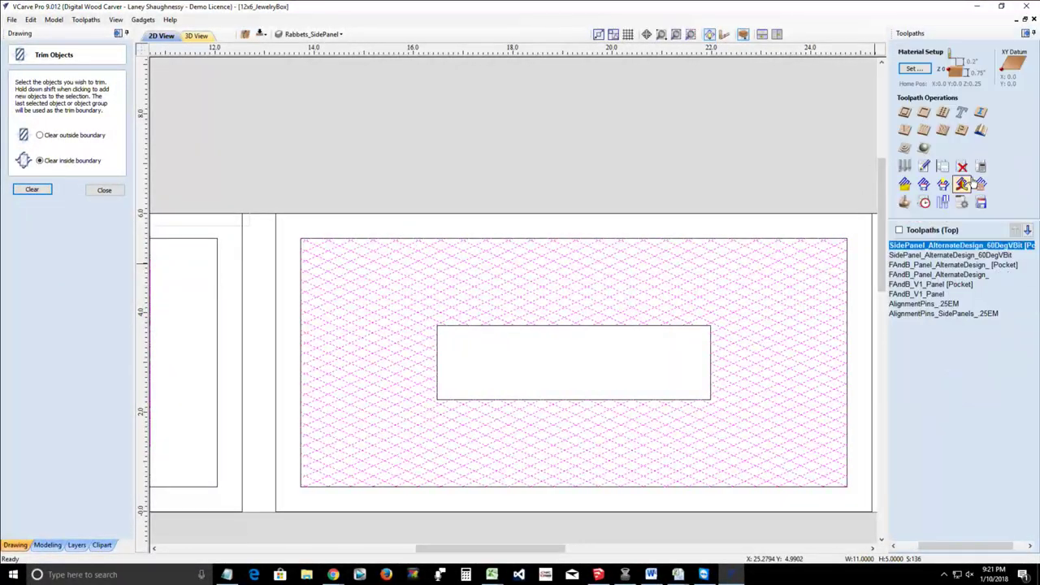
pyautogui.click(904, 113)
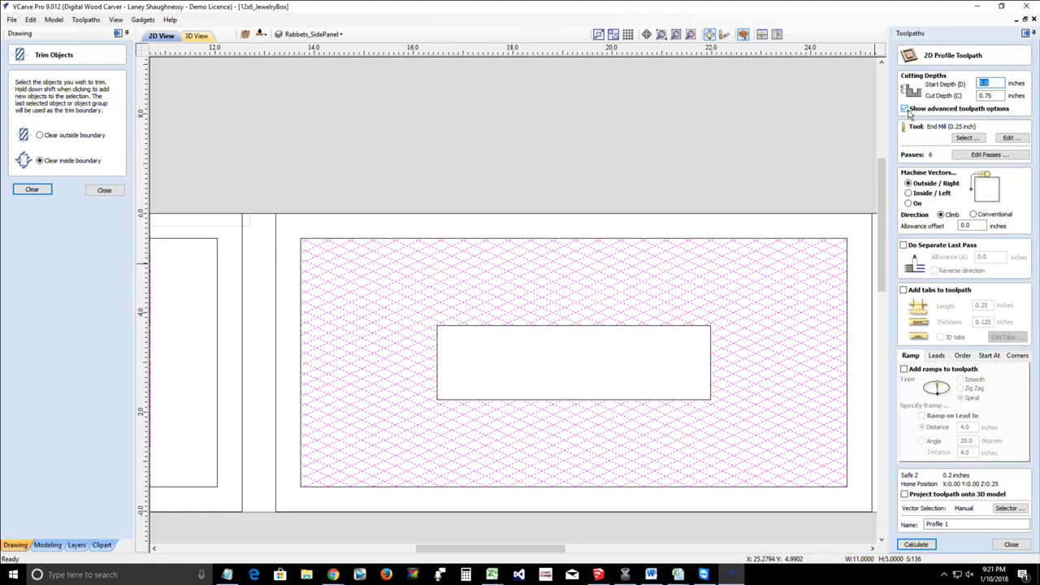
pyautogui.click(969, 139)
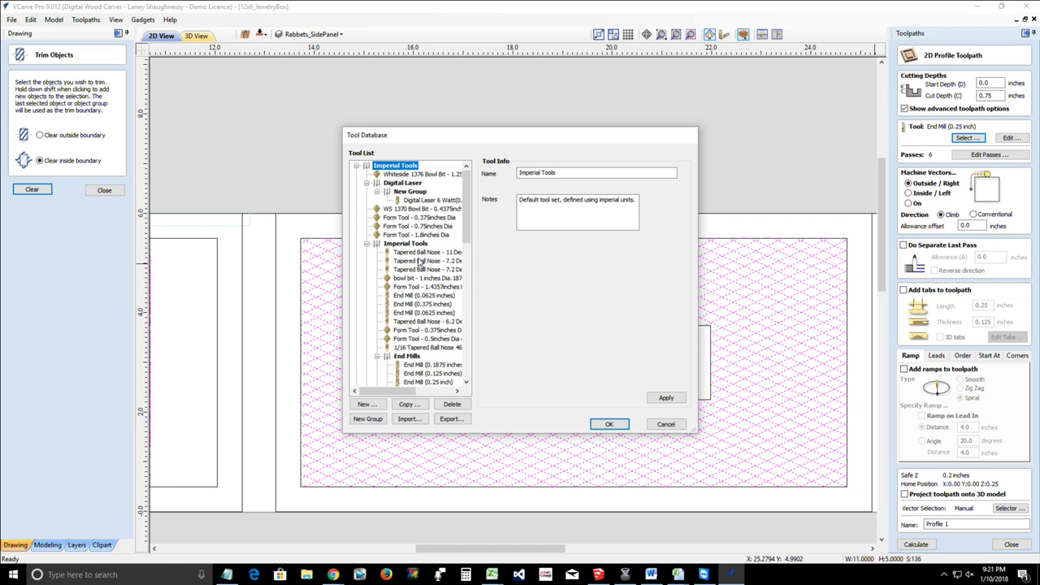
pyautogui.moveTo(424, 321); pyautogui.dragTo(469, 284)
pyautogui.click(469, 284)
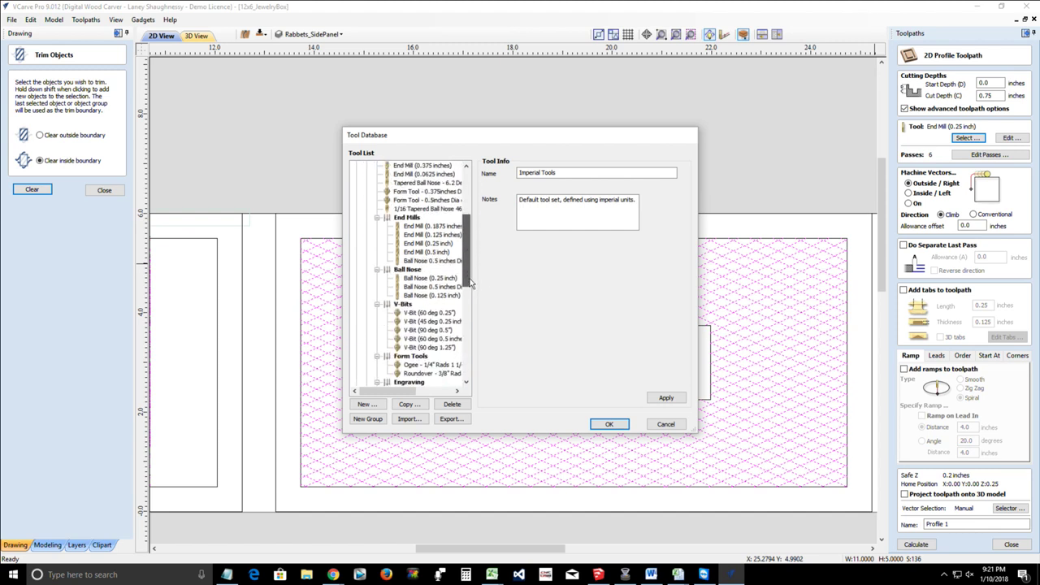
pyautogui.click(428, 317)
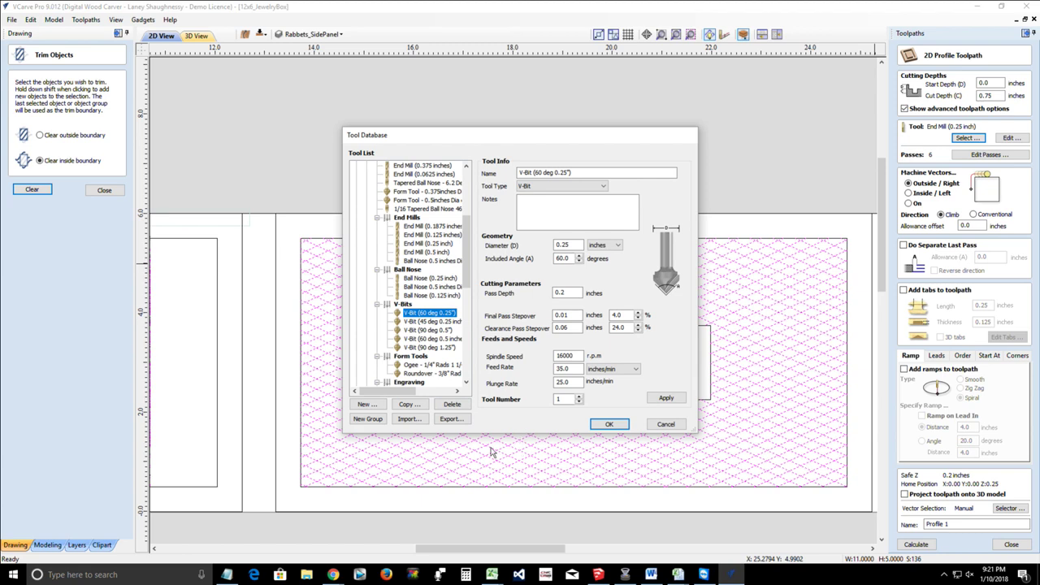
pyautogui.click(608, 425)
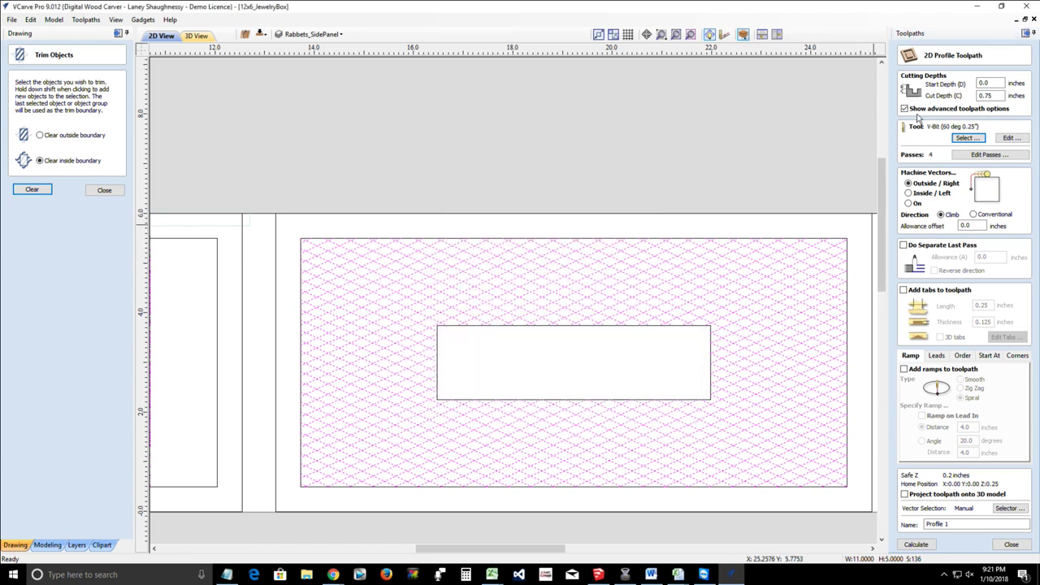
# Step: Set the profile to cut on the vectors, 0.0625 inch deep, named Crosshatch
pyautogui.click(909, 204)
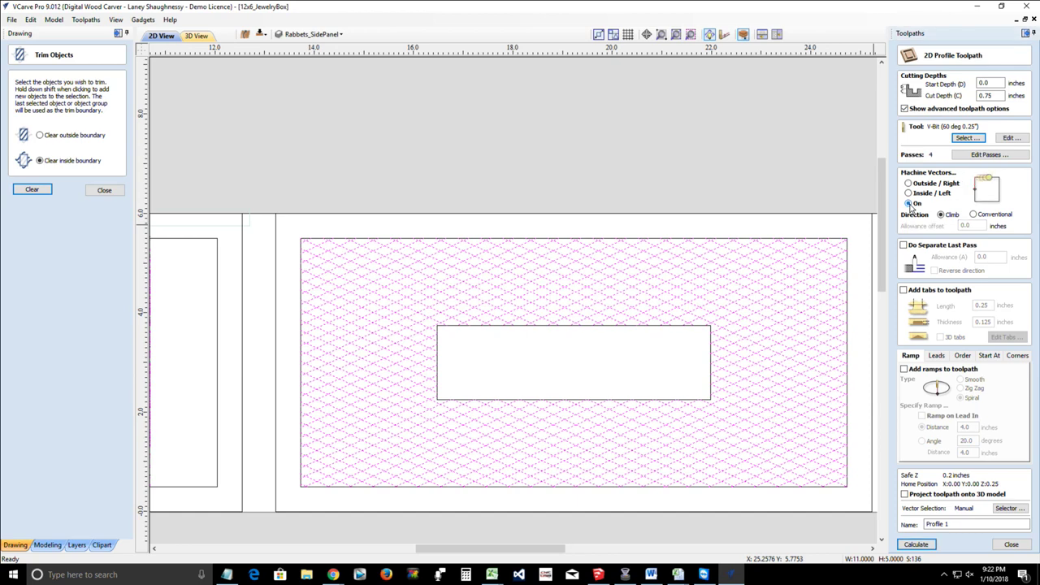
pyautogui.doubleClick(987, 95)
pyautogui.write('.0625')
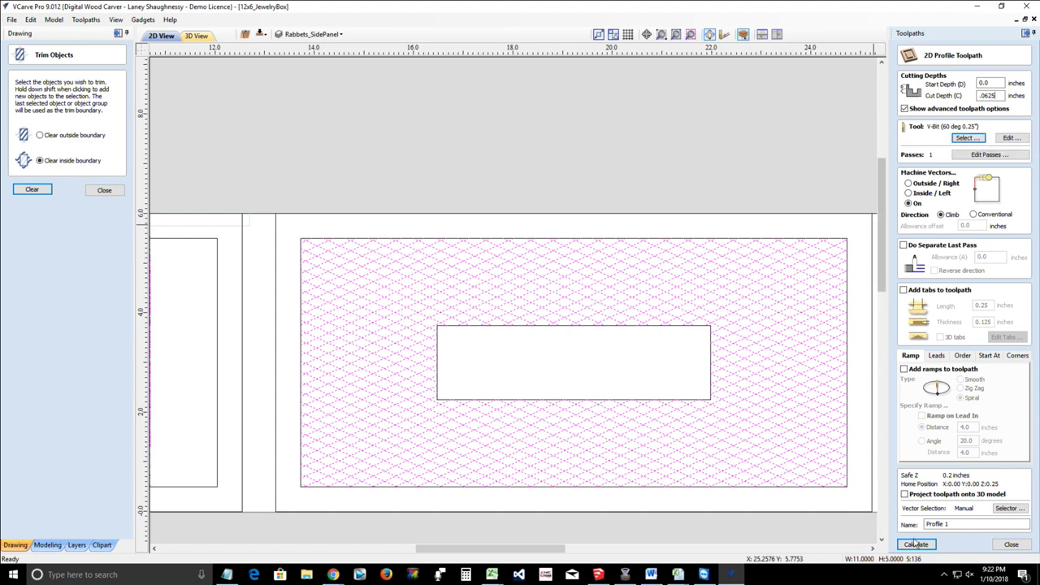
pyautogui.moveTo(948, 525); pyautogui.dragTo(826, 520)
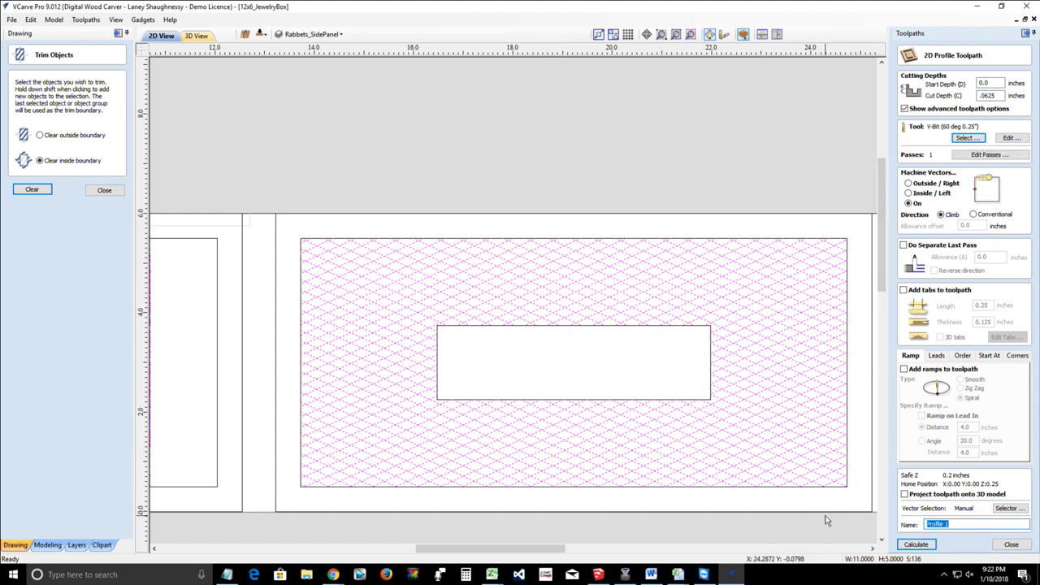
pyautogui.write('Crosshatch')
# Step: Review the profile form settings and close the Trim Objects panel
pyautogui.scroll(3, 840, 250)
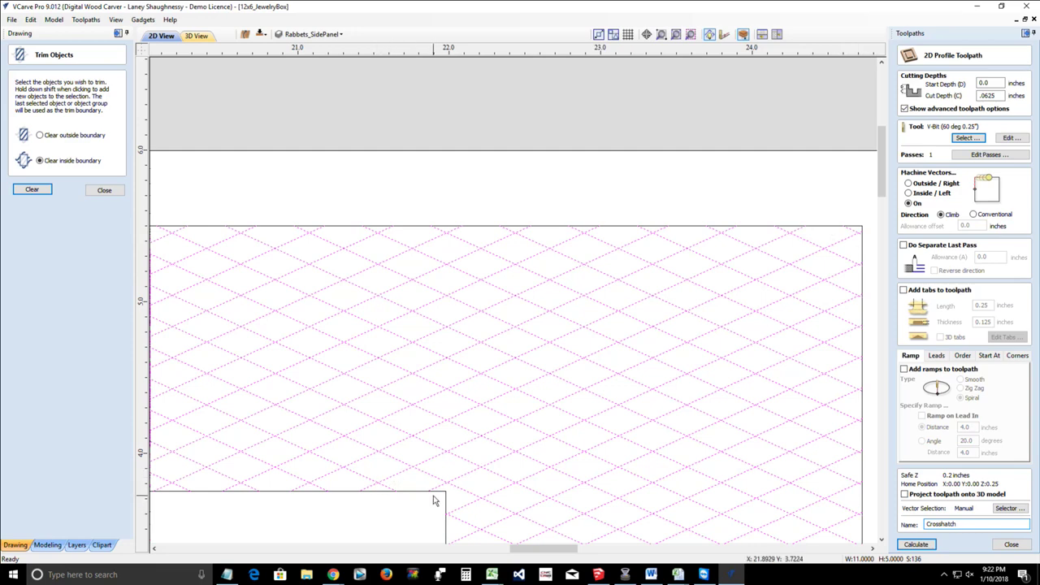
pyautogui.scroll(-1, 433, 500)
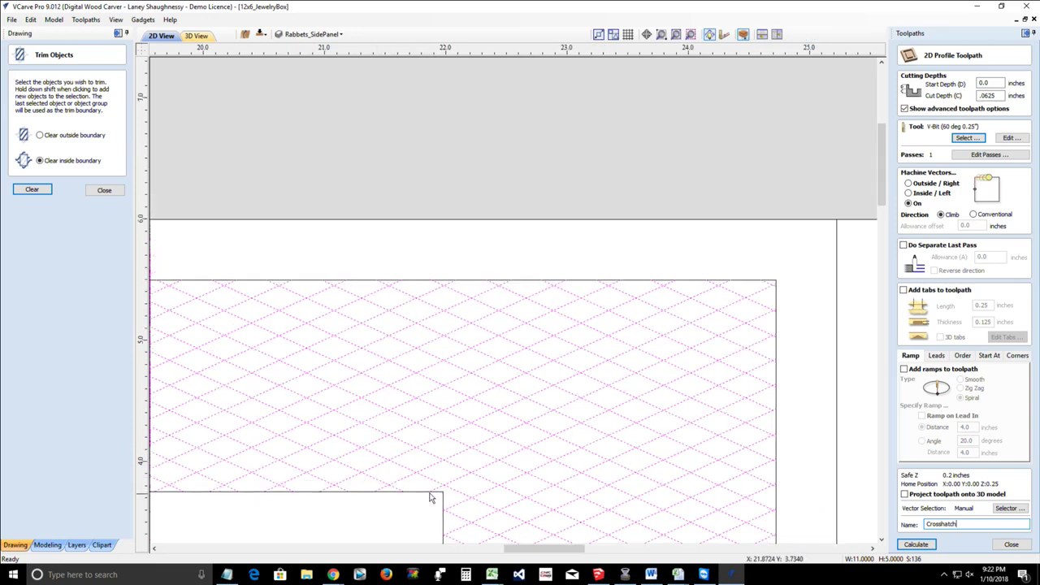
pyautogui.scroll(3, 433, 501)
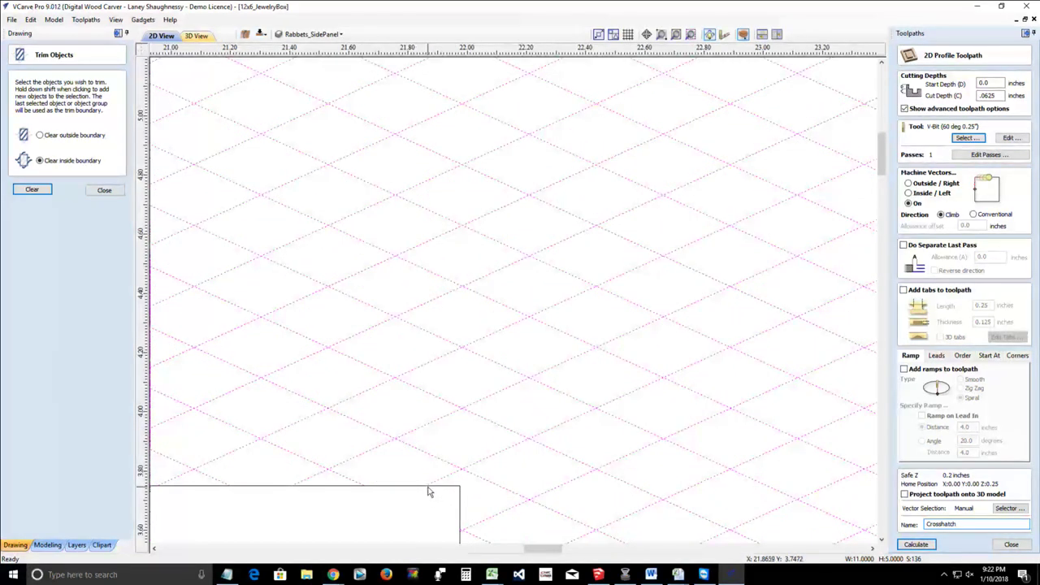
pyautogui.scroll(-2, 435, 490)
pyautogui.scroll(-5, 435, 487)
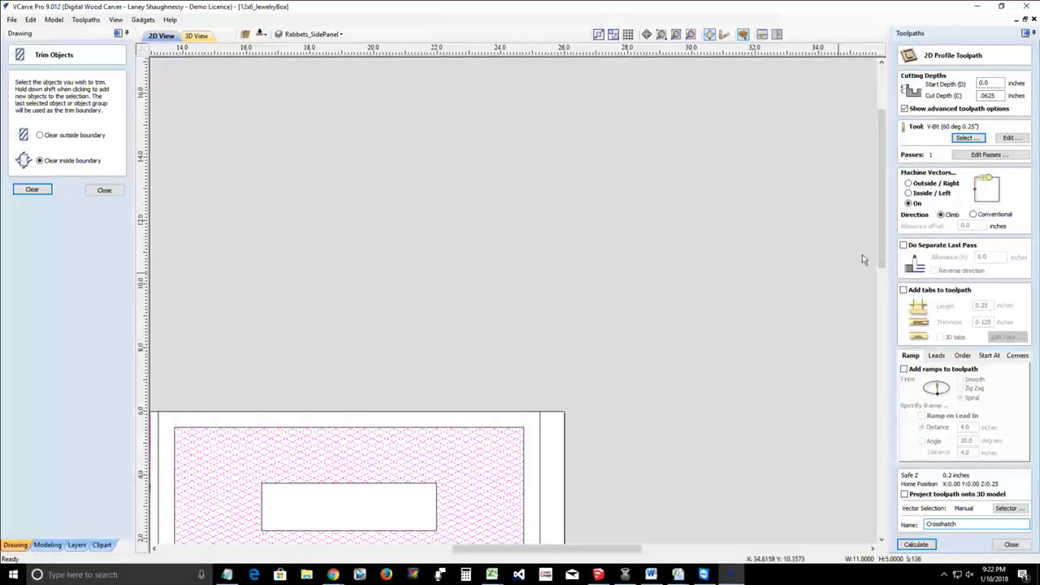
pyautogui.moveTo(883, 248); pyautogui.dragTo(890, 301)
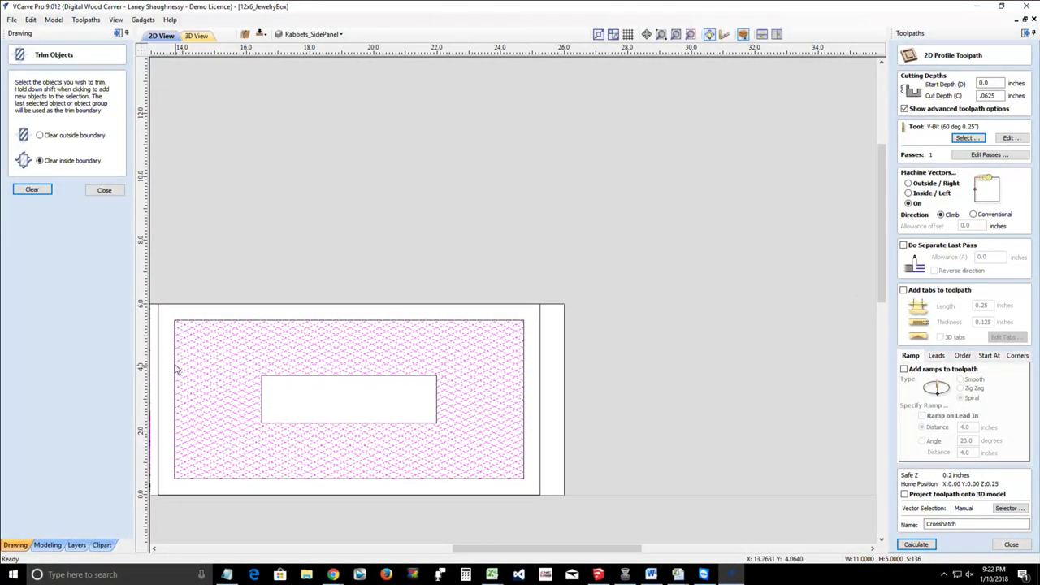
pyautogui.scroll(2, 172, 359)
pyautogui.scroll(1, 171, 358)
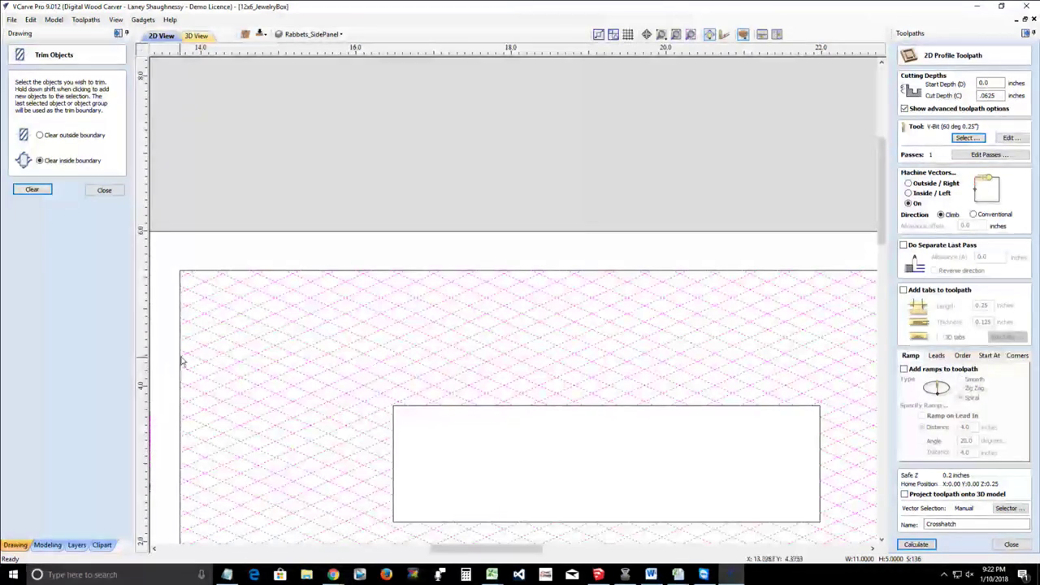
pyautogui.scroll(2, 182, 347)
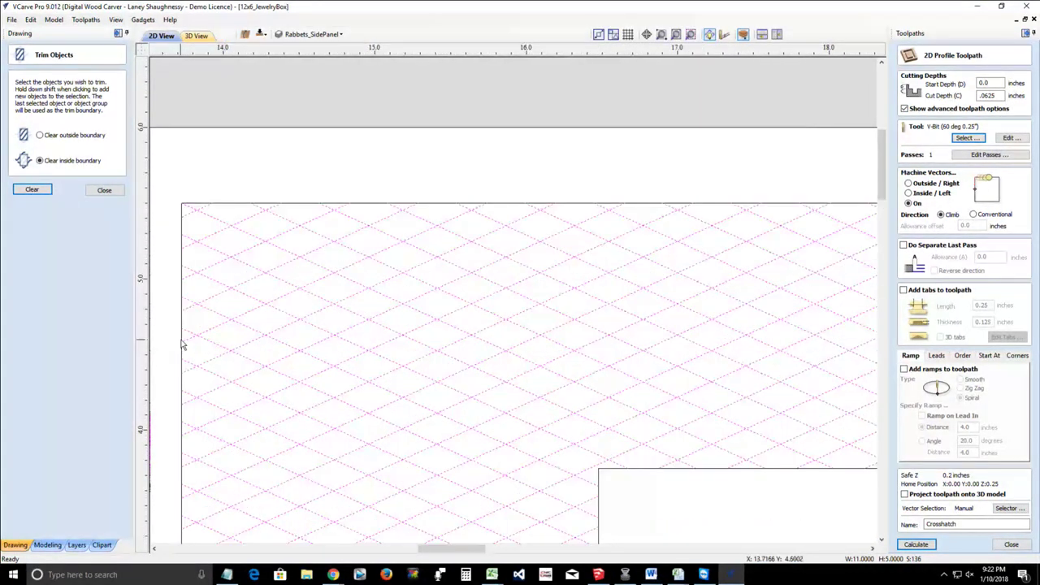
pyautogui.click(104, 191)
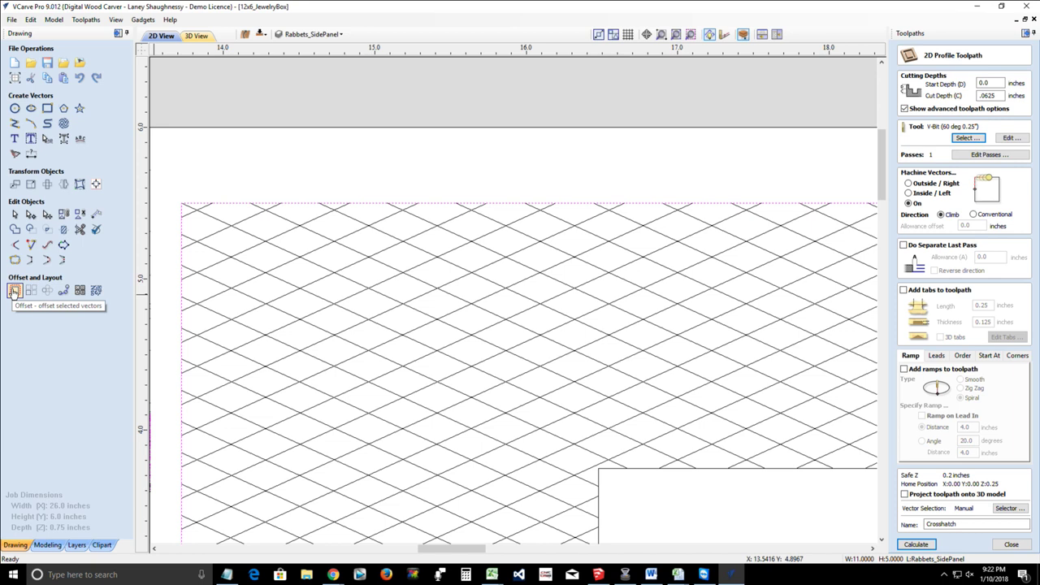
# Step: Offset the lattice boundary 0.125 inch inwards, then undo it as too wide
pyautogui.click(14, 292)
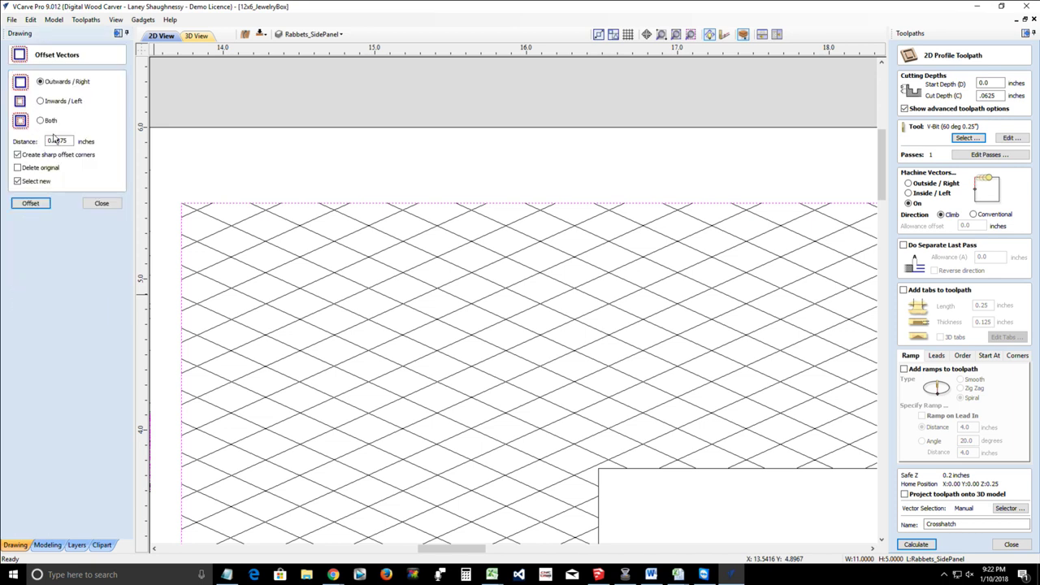
pyautogui.doubleClick(55, 141)
pyautogui.press('BackSpace')
pyautogui.write('0')
pyautogui.write('125')
pyautogui.click(40, 101)
pyautogui.click(31, 205)
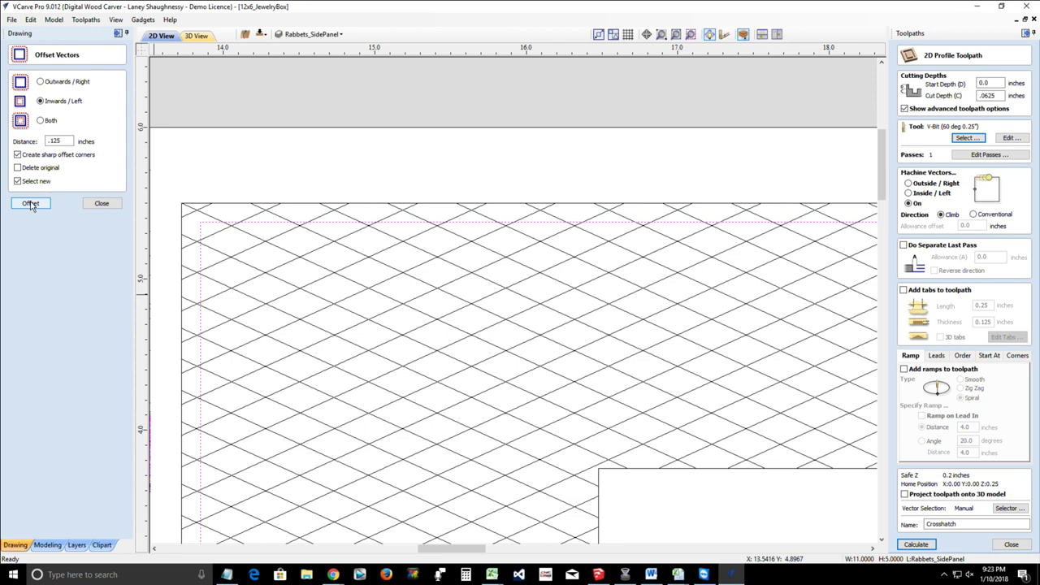
pyautogui.hotkey('ctrl', 'z')
# Step: Offset the lattice boundary 0.0625 inch inwards to create the inset border
pyautogui.doubleClick(57, 141)
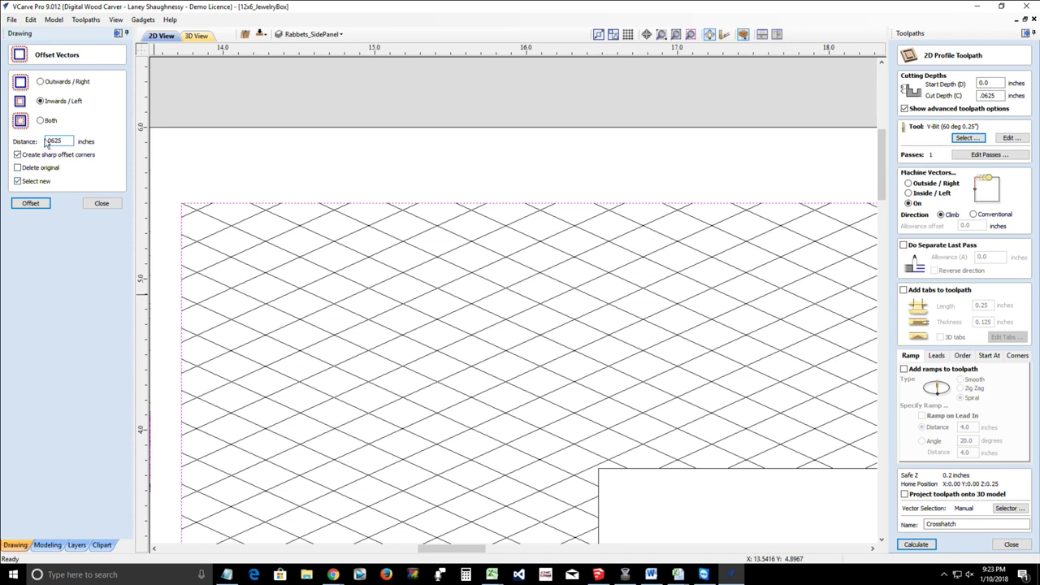
pyautogui.click(30, 204)
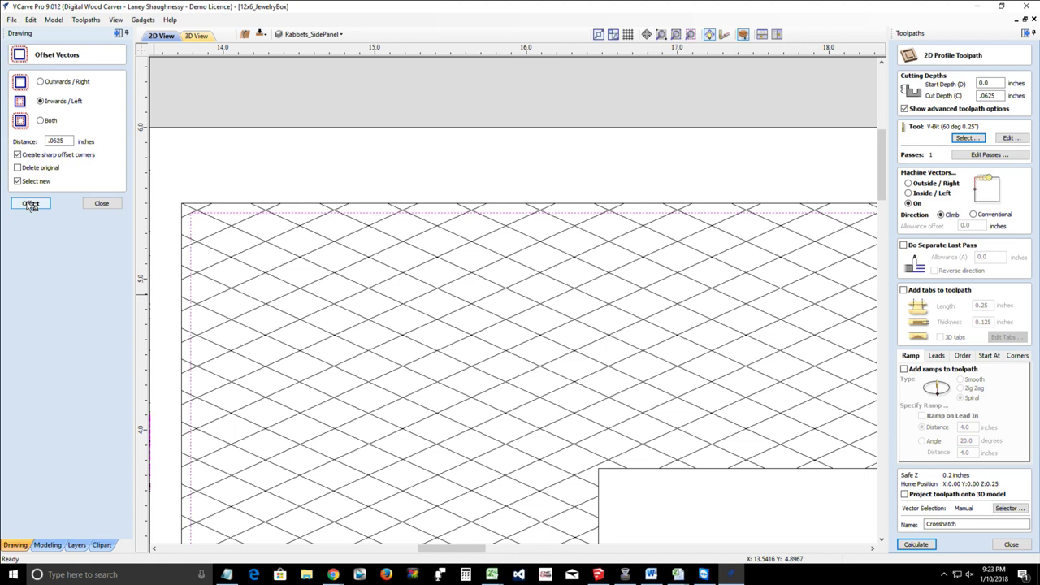
pyautogui.scroll(-3, 265, 338)
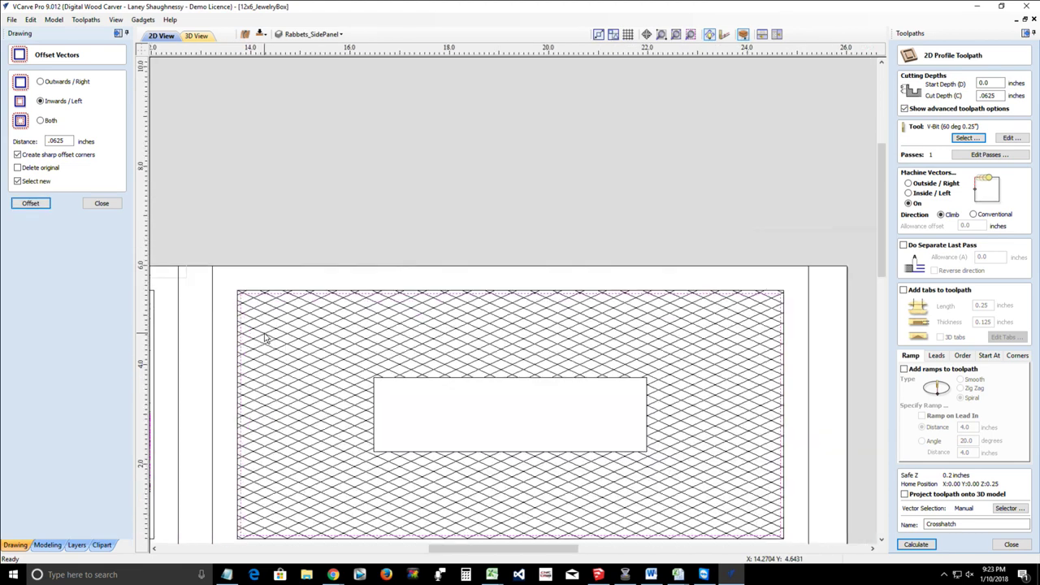
pyautogui.scroll(-1, 266, 337)
pyautogui.scroll(5, 317, 471)
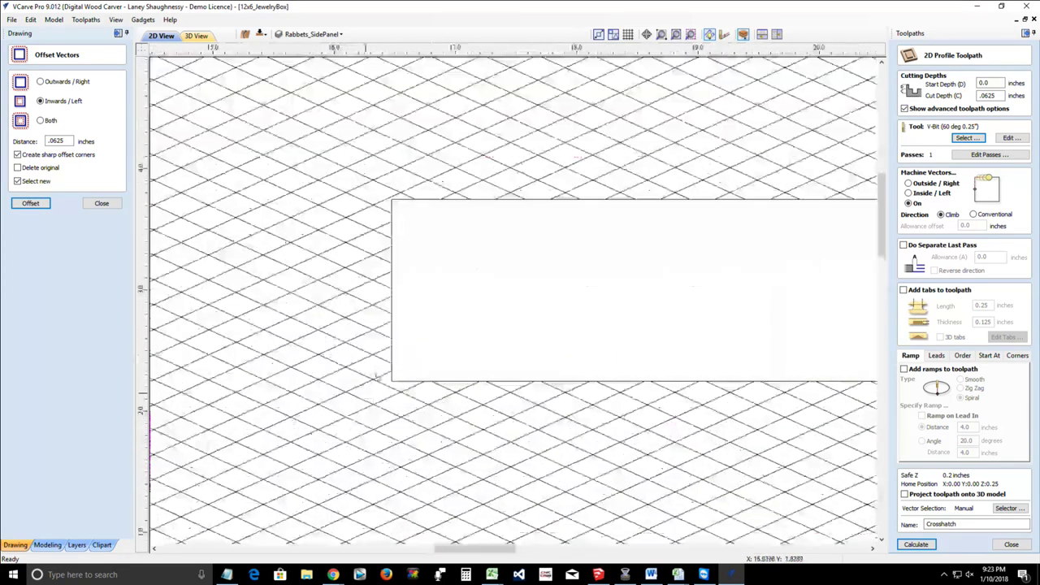
# Step: Offset the central cutout rectangle 0.0625 inch outwards
pyautogui.click(391, 355)
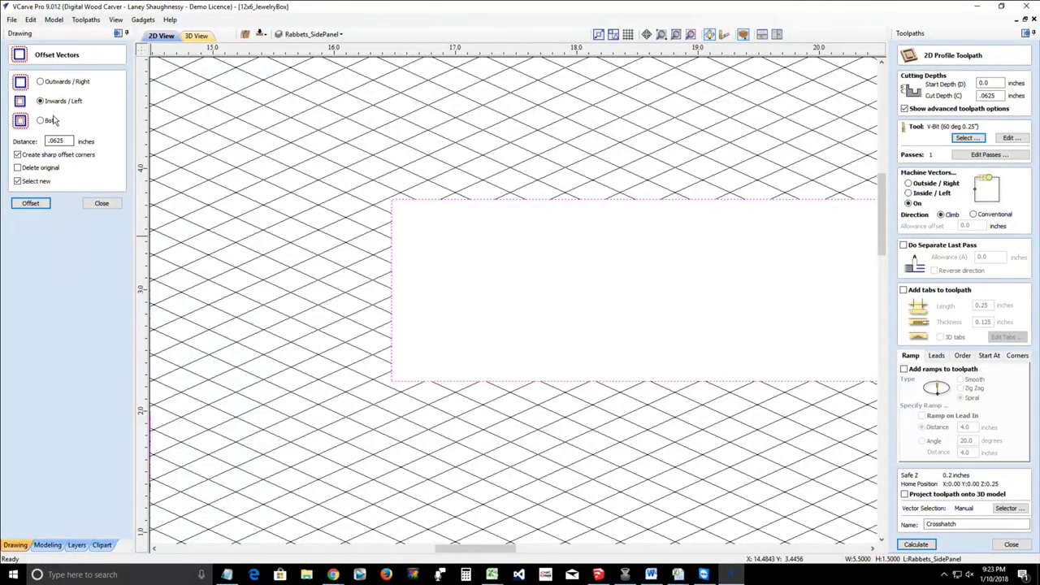
pyautogui.click(42, 82)
pyautogui.click(31, 204)
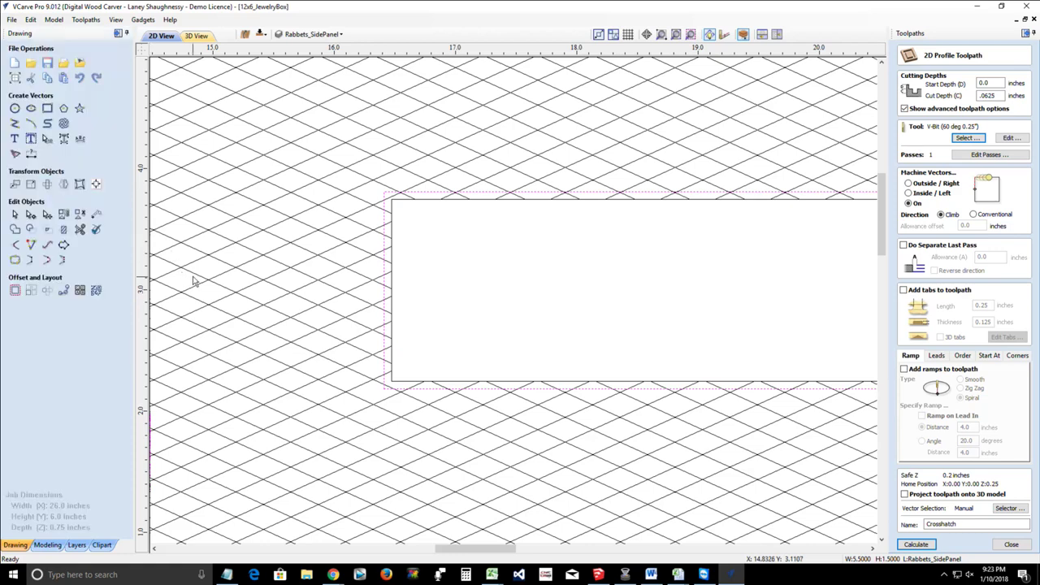
pyautogui.scroll(-2, 195, 284)
pyautogui.scroll(1, 232, 341)
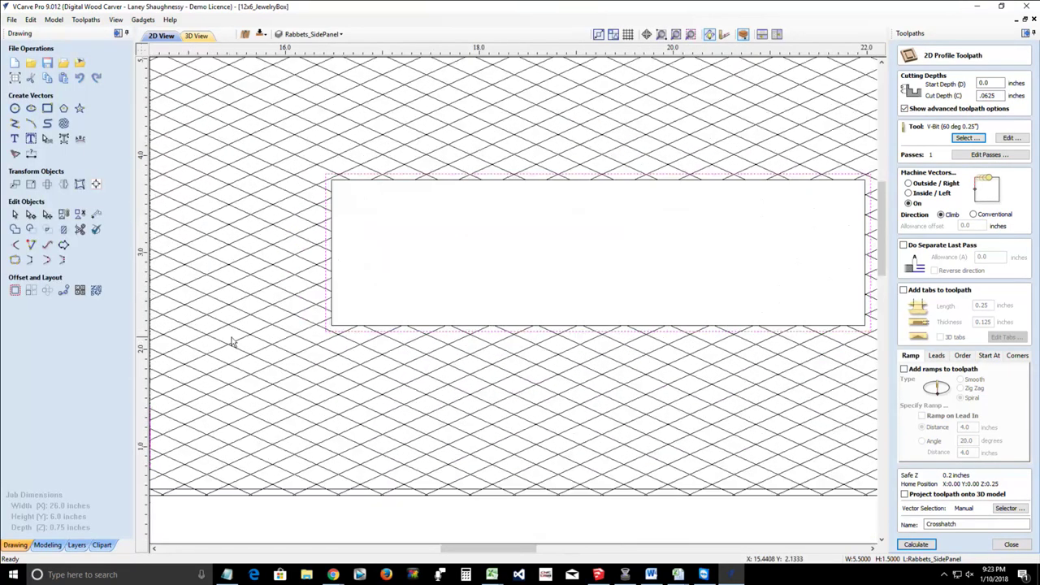
pyautogui.scroll(-3, 236, 347)
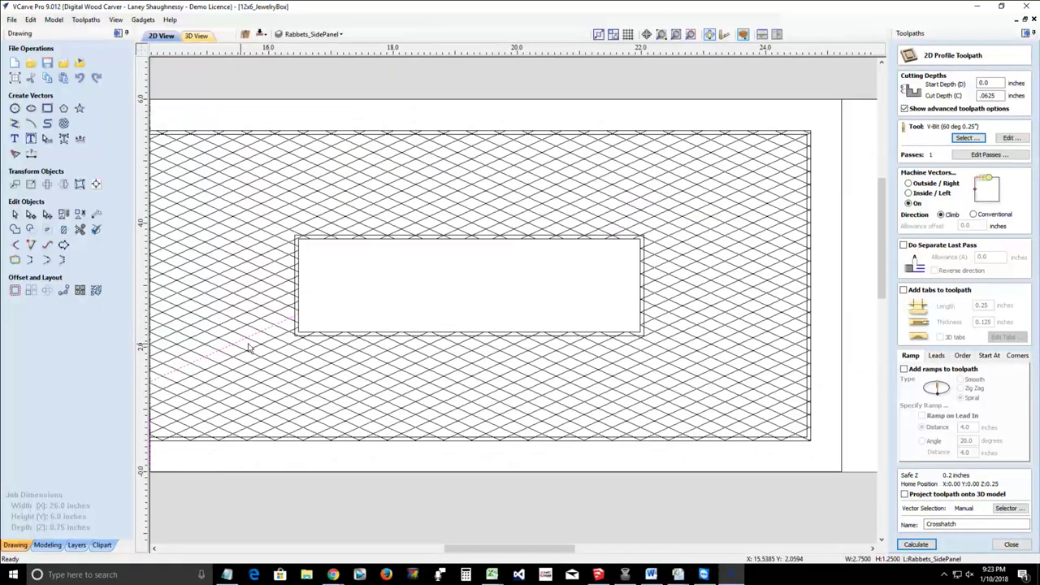
# Step: Select the crosshatch with the rectangle around the cutout as the trim boundary
pyautogui.moveTo(162, 200); pyautogui.dragTo(583, 431)
pyautogui.scroll(2, 392, 383)
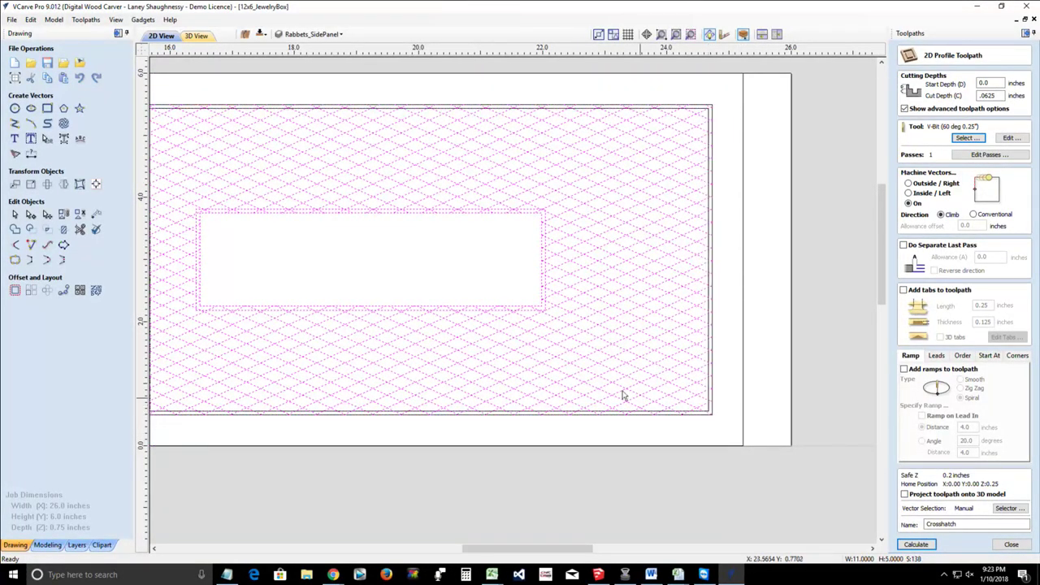
pyautogui.click(545, 313)
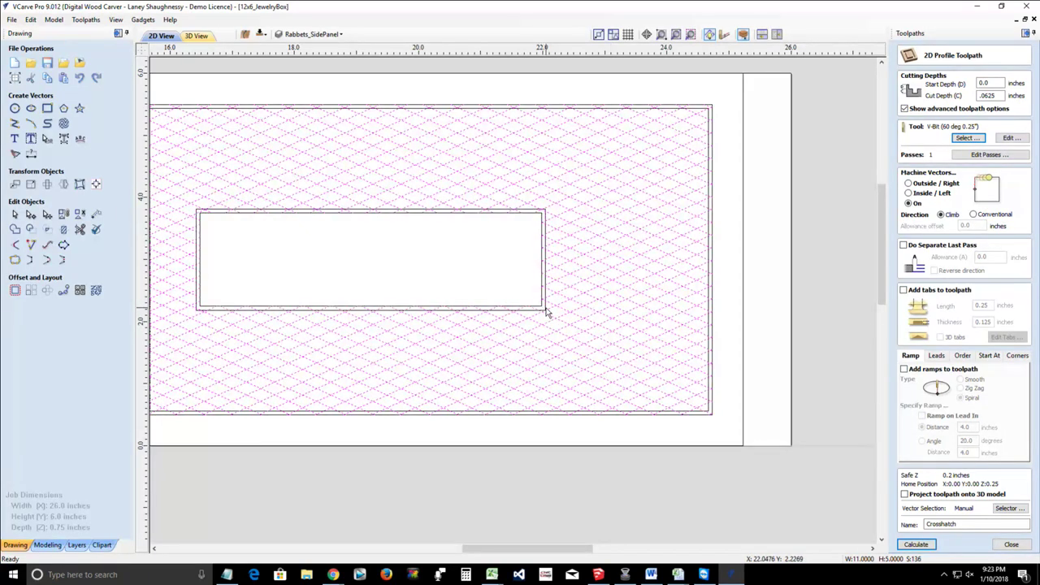
pyautogui.scroll(-2, 237, 330)
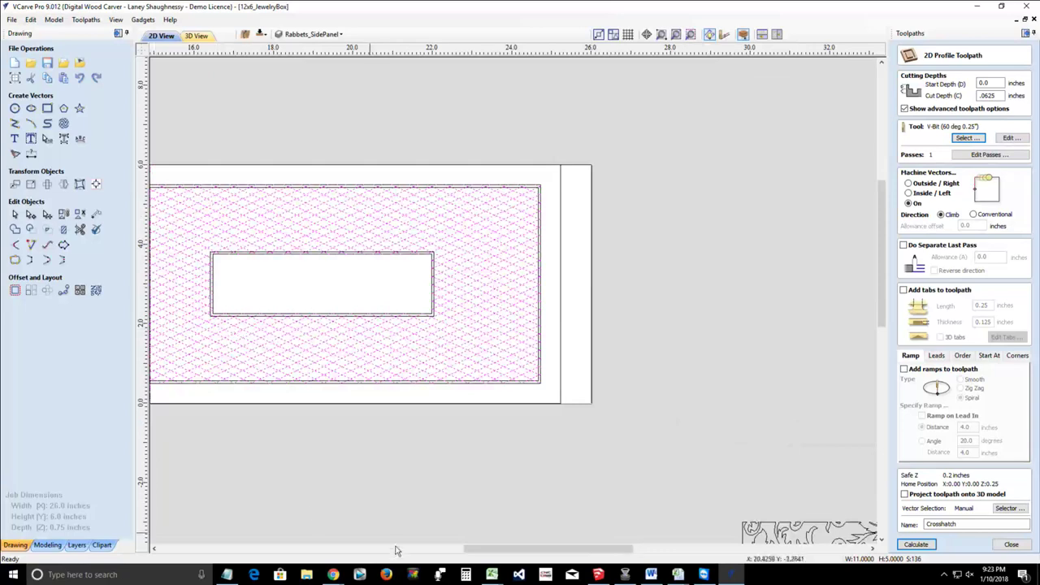
pyautogui.moveTo(512, 549); pyautogui.dragTo(473, 550)
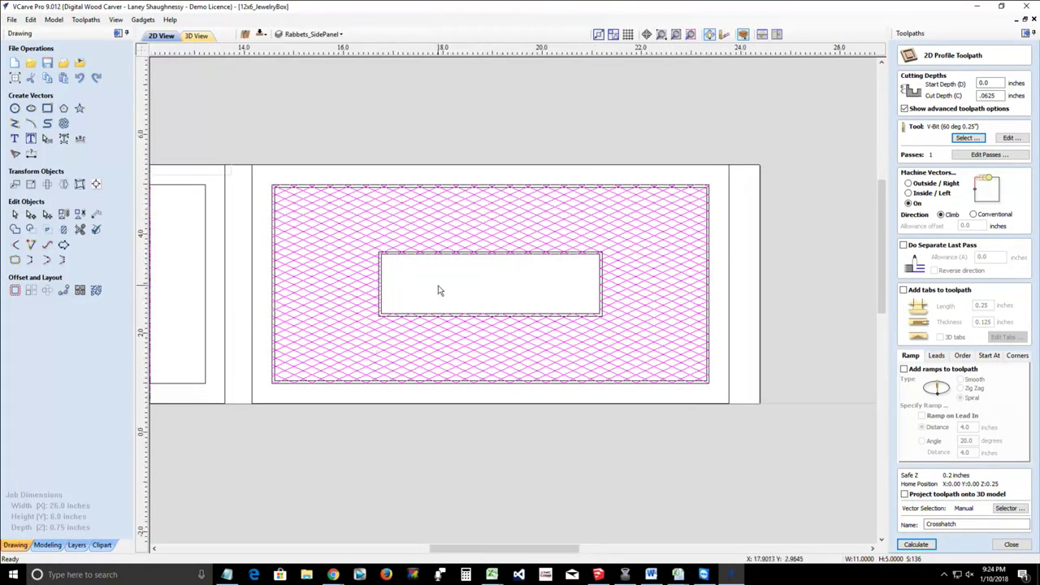
pyautogui.scroll(3, 441, 290)
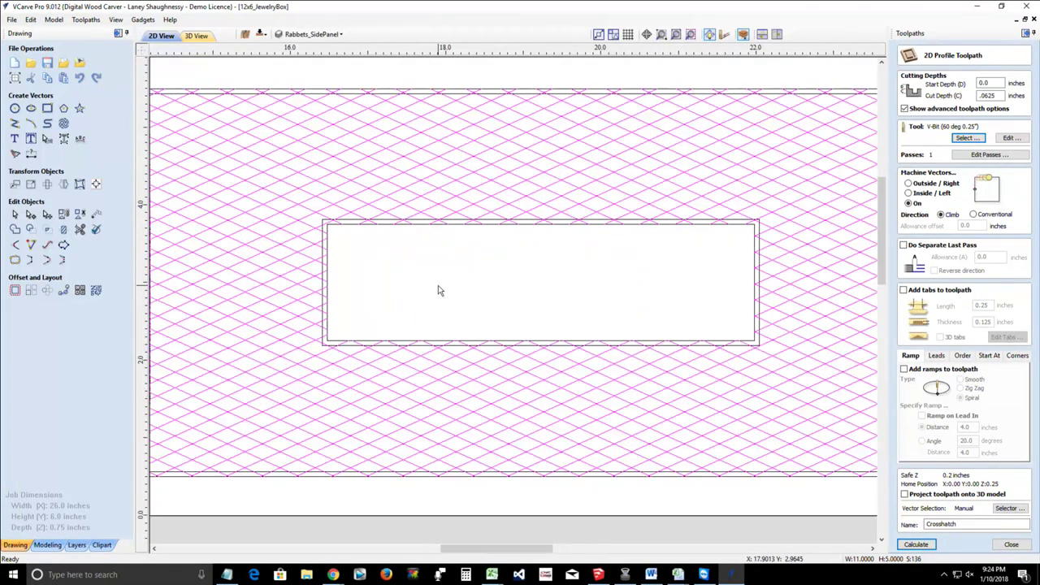
pyautogui.click(455, 349)
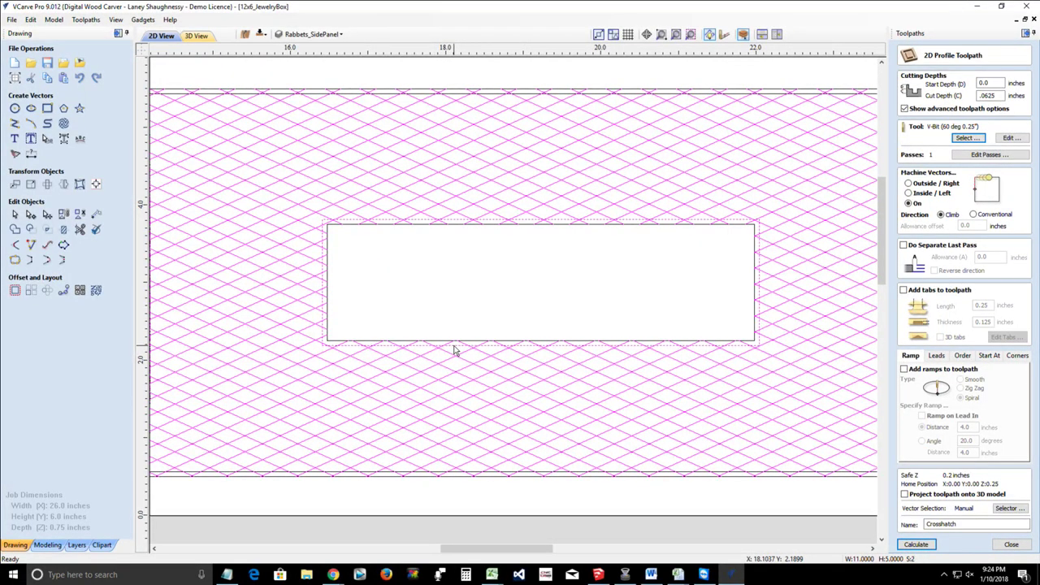
# Step: Clear the crosshatch lines inside the rectangle around the cutout
pyautogui.click(64, 229)
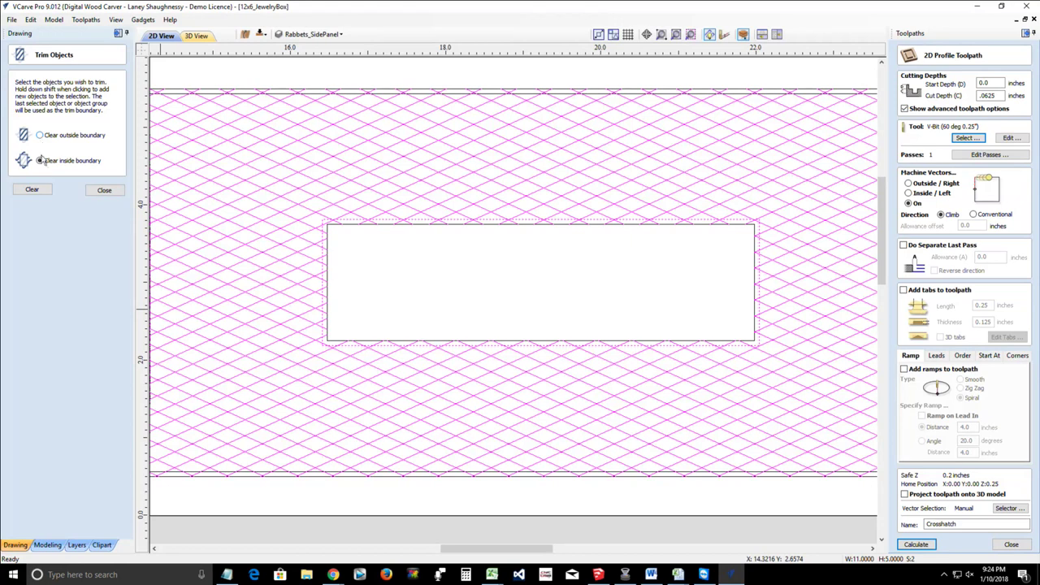
pyautogui.click(33, 190)
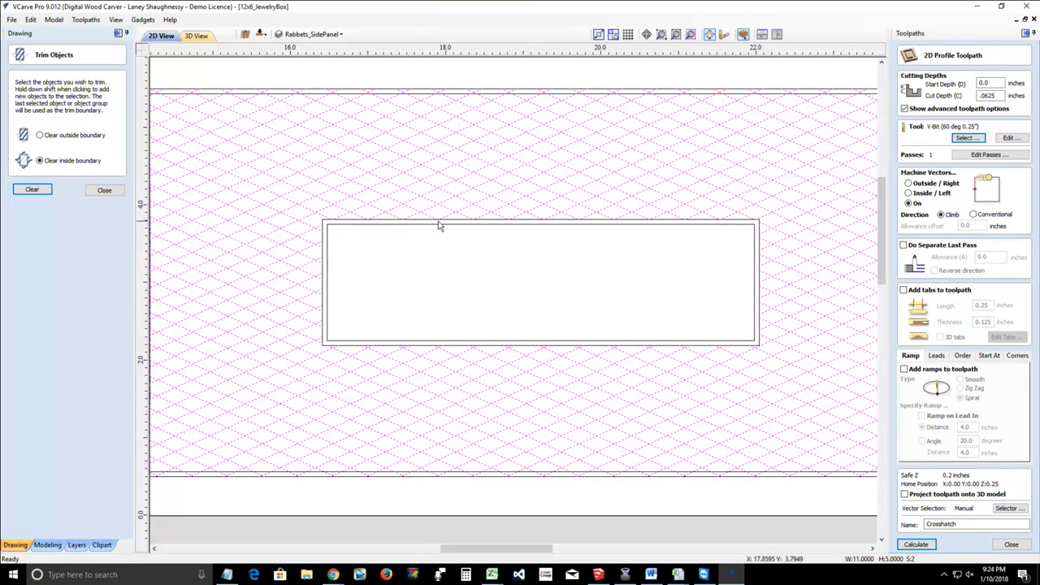
pyautogui.click(536, 229)
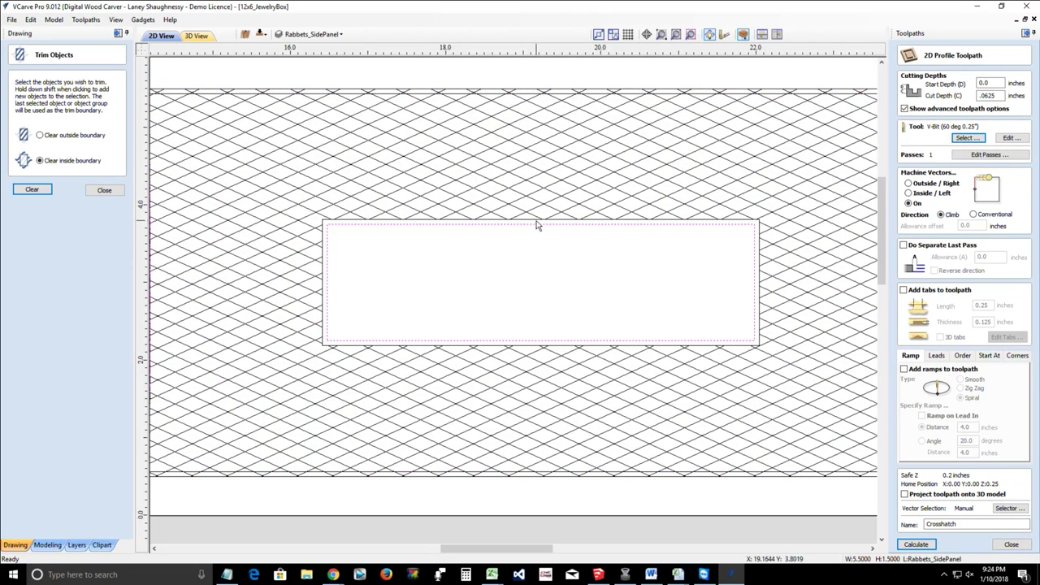
pyautogui.click(569, 223)
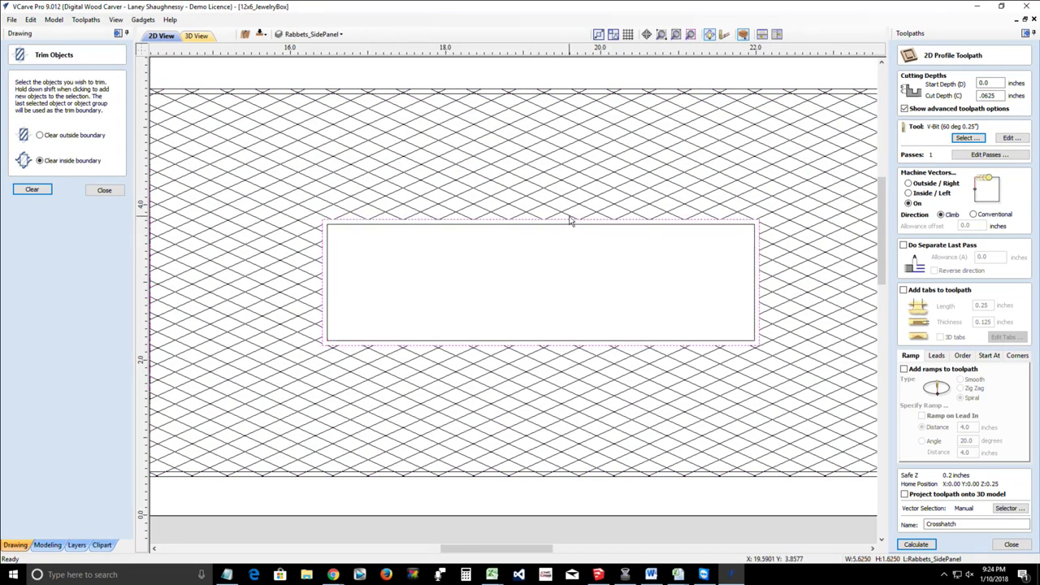
pyautogui.click(570, 221)
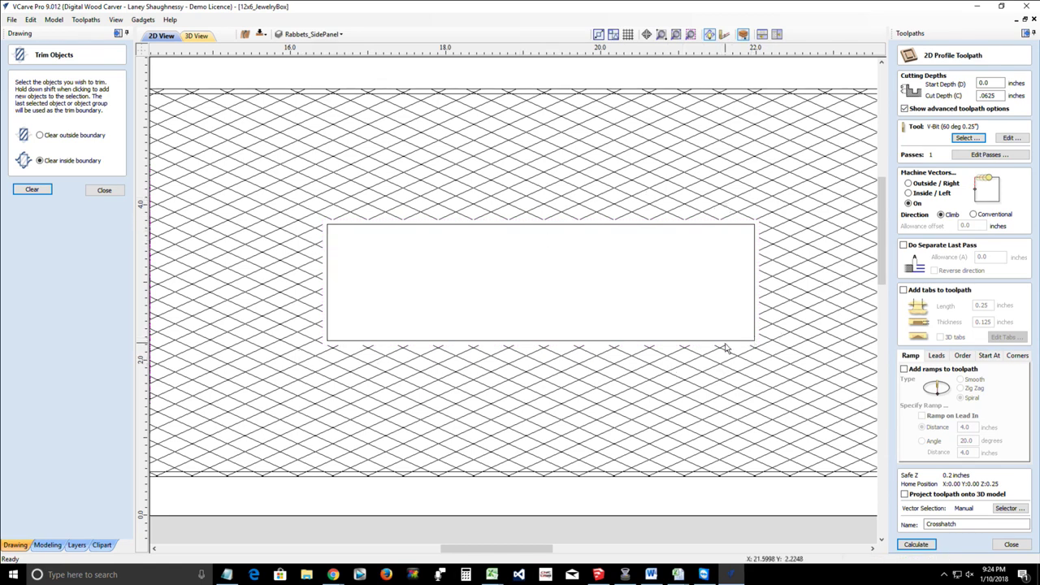
pyautogui.scroll(-4, 727, 348)
pyautogui.scroll(5, 420, 265)
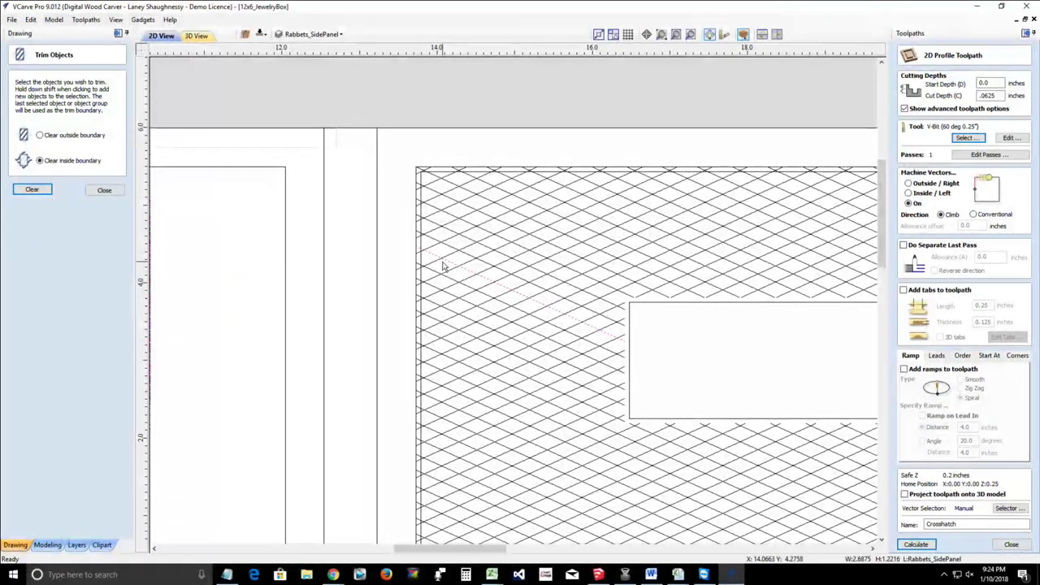
pyautogui.scroll(-3, 443, 266)
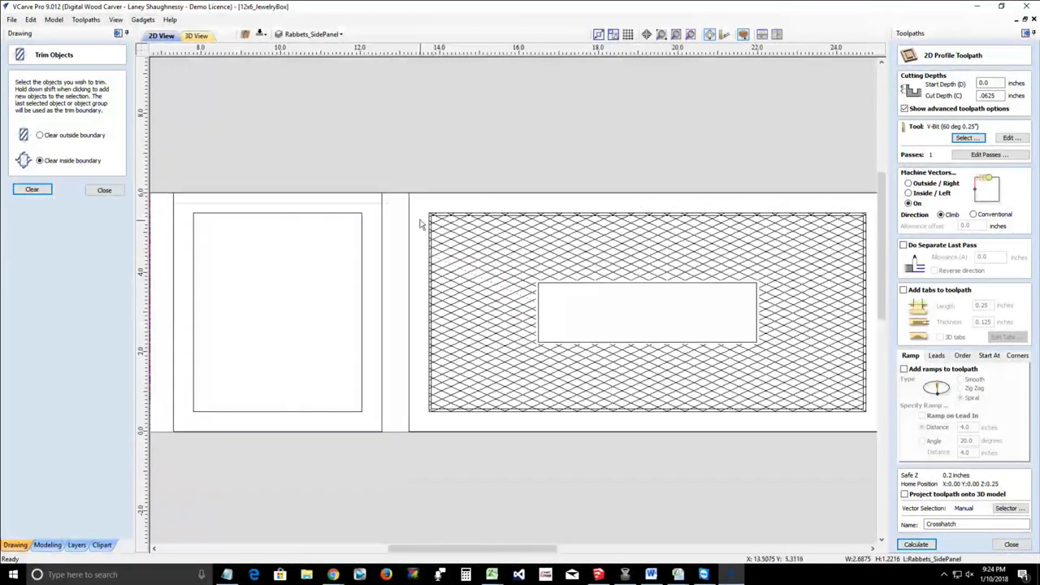
# Step: Clear the crosshatch lines outside the 0.0625-inch inset border
pyautogui.click(871, 438)
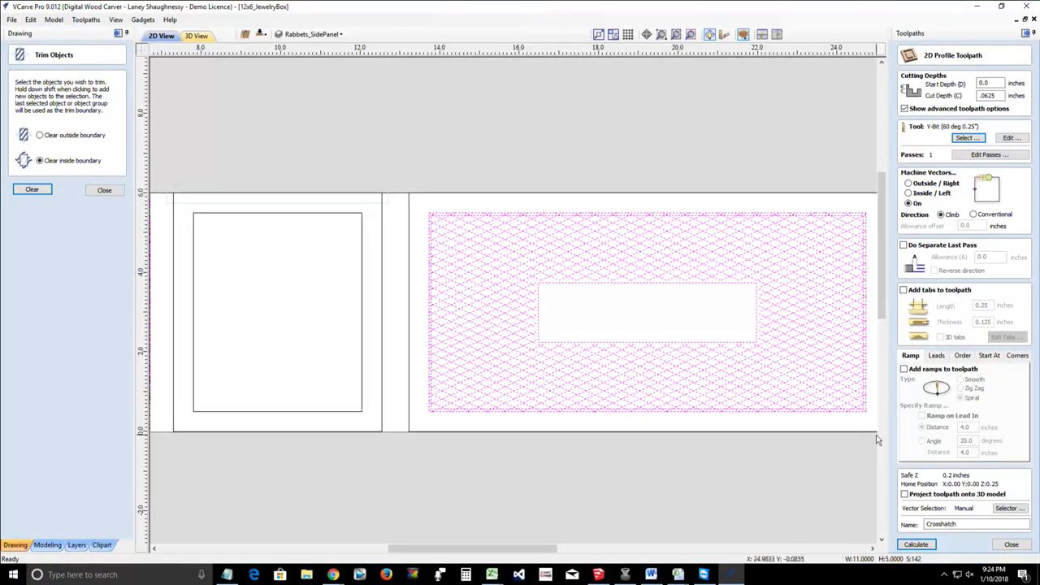
pyautogui.scroll(3, 441, 211)
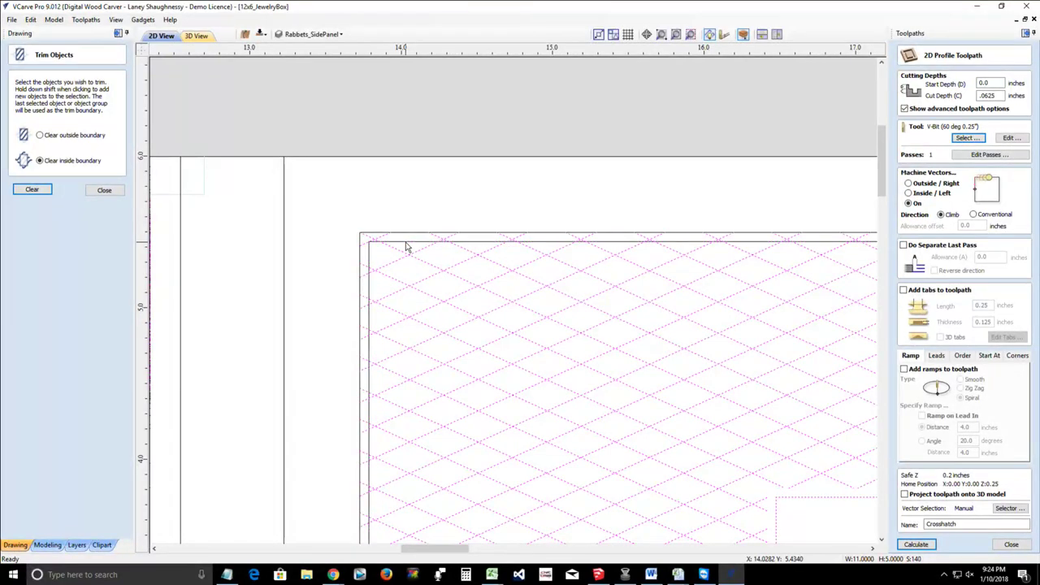
pyautogui.click(411, 242)
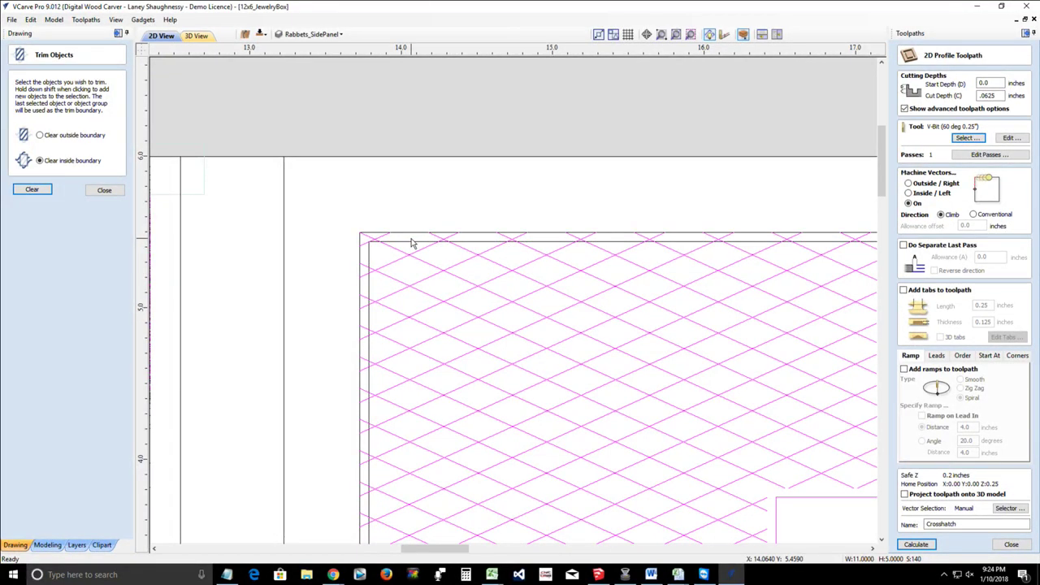
pyautogui.click(412, 242)
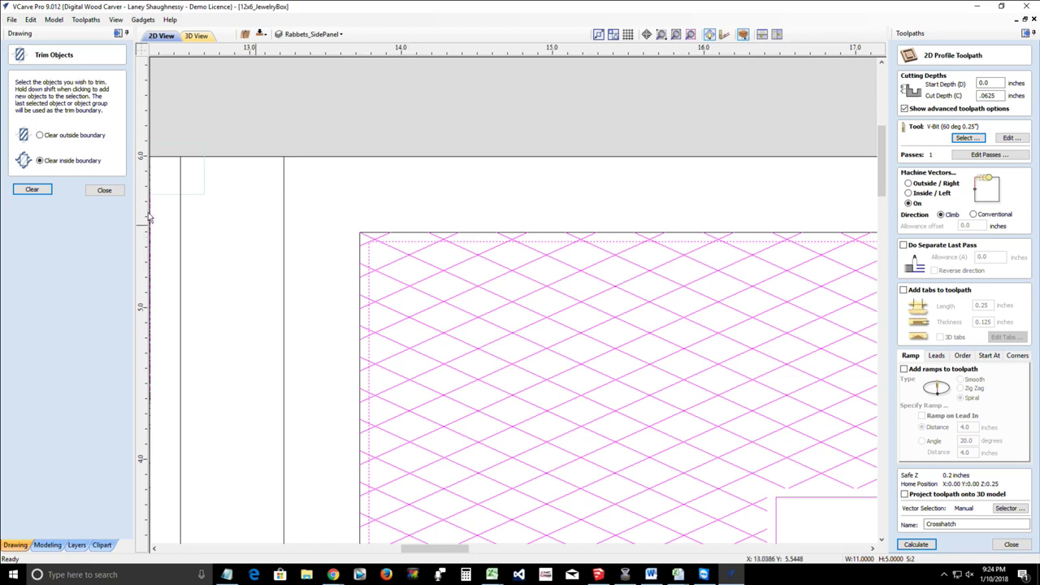
pyautogui.click(39, 136)
pyautogui.click(31, 189)
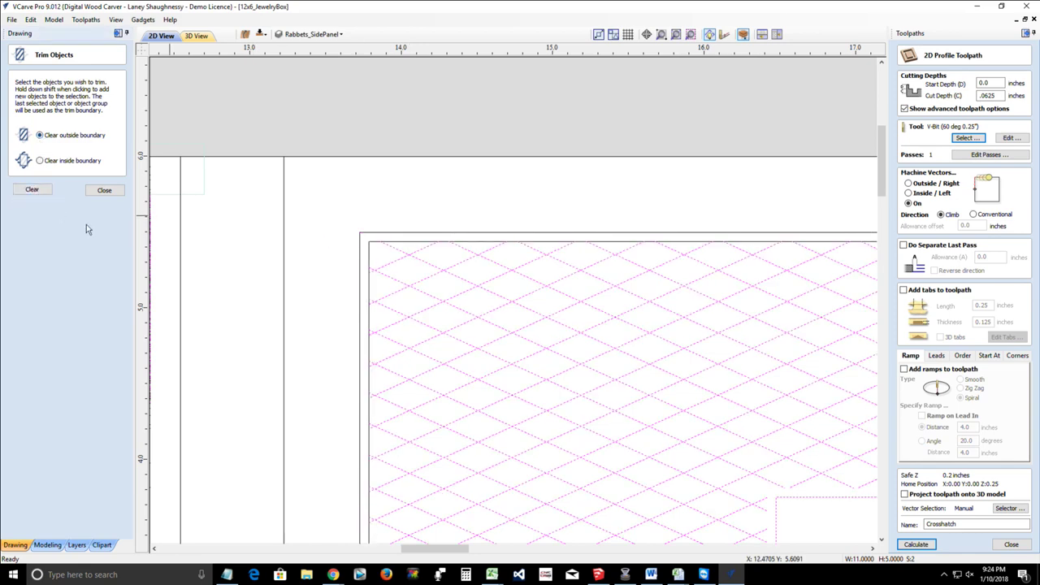
pyautogui.click(104, 190)
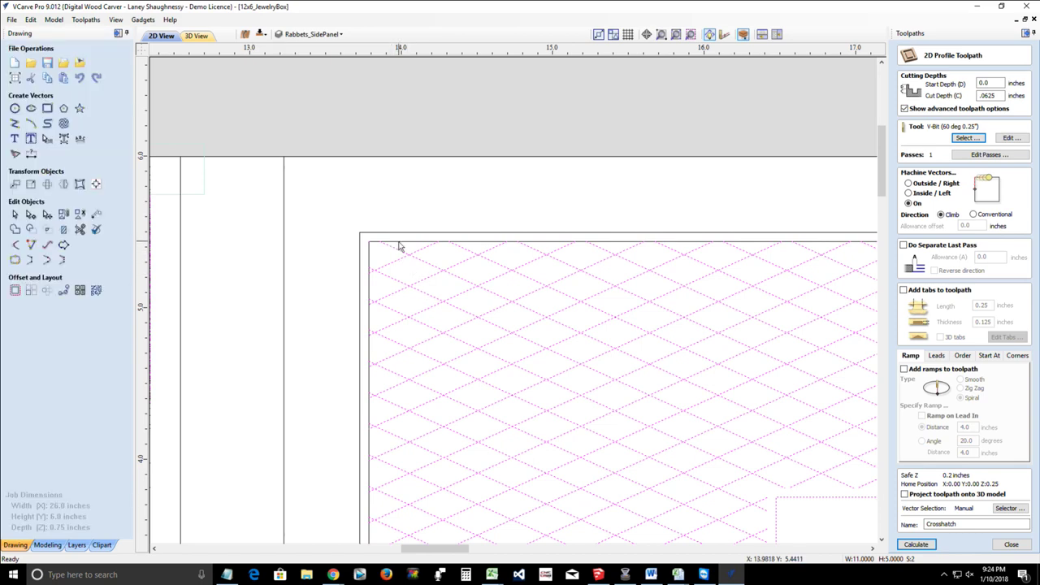
# Step: Check the inset border selection and review the 2D profile form
pyautogui.click(399, 245)
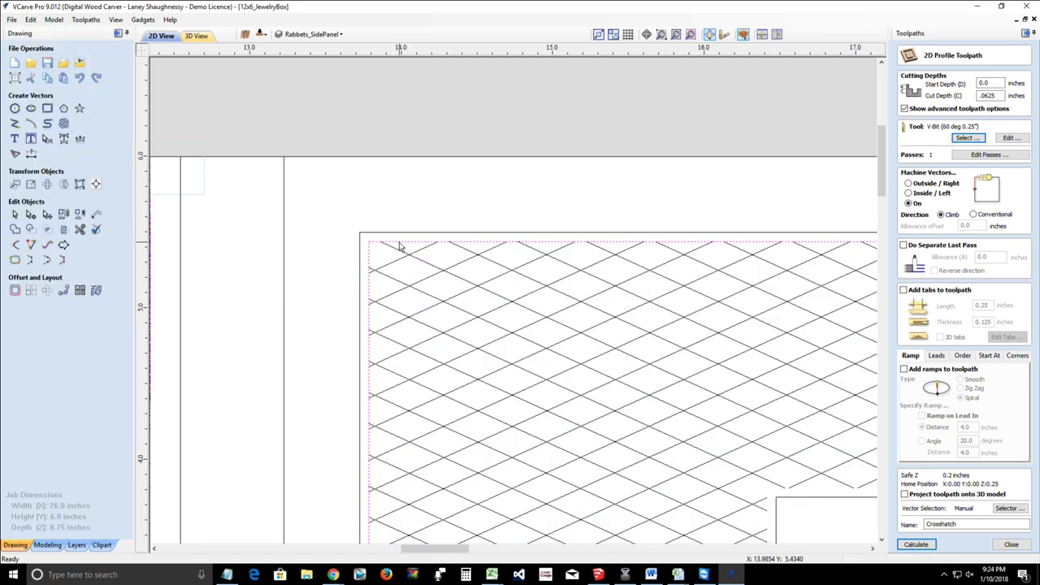
pyautogui.click(353, 337)
pyautogui.scroll(-2, 378, 281)
pyautogui.scroll(5, 372, 270)
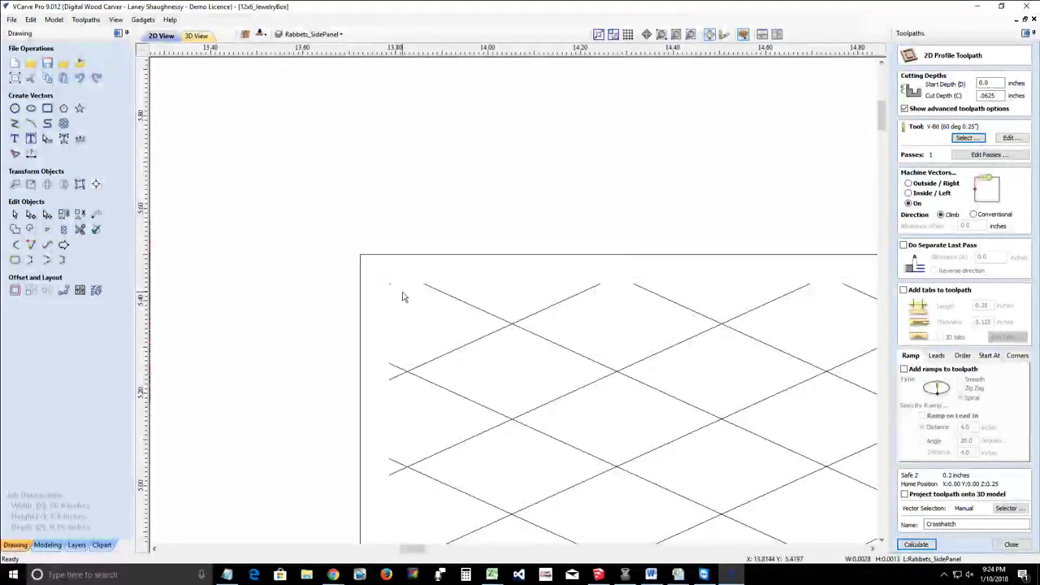
pyautogui.scroll(-6, 387, 306)
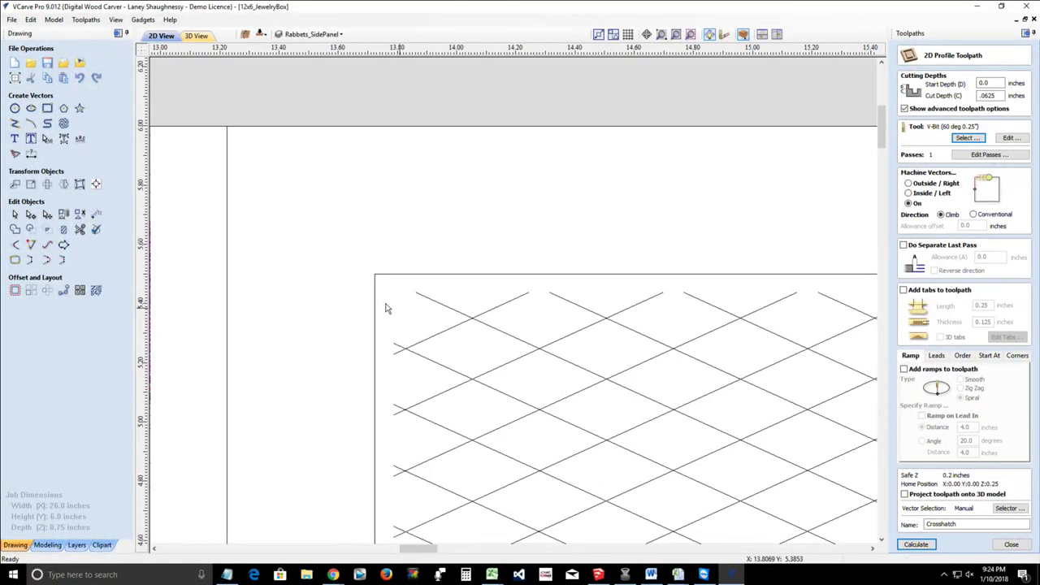
pyautogui.scroll(-1, 386, 305)
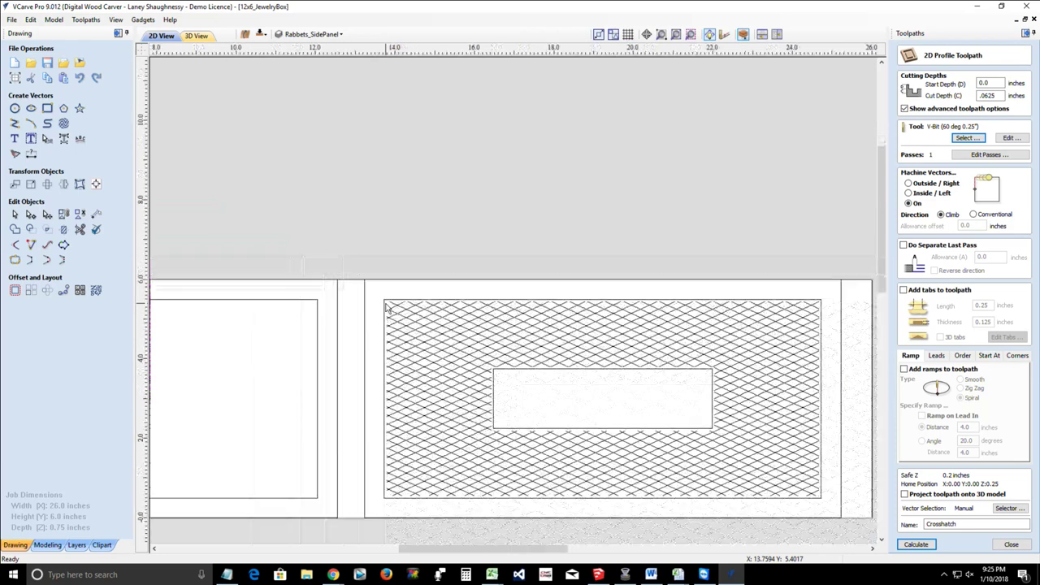
pyautogui.scroll(4, 843, 319)
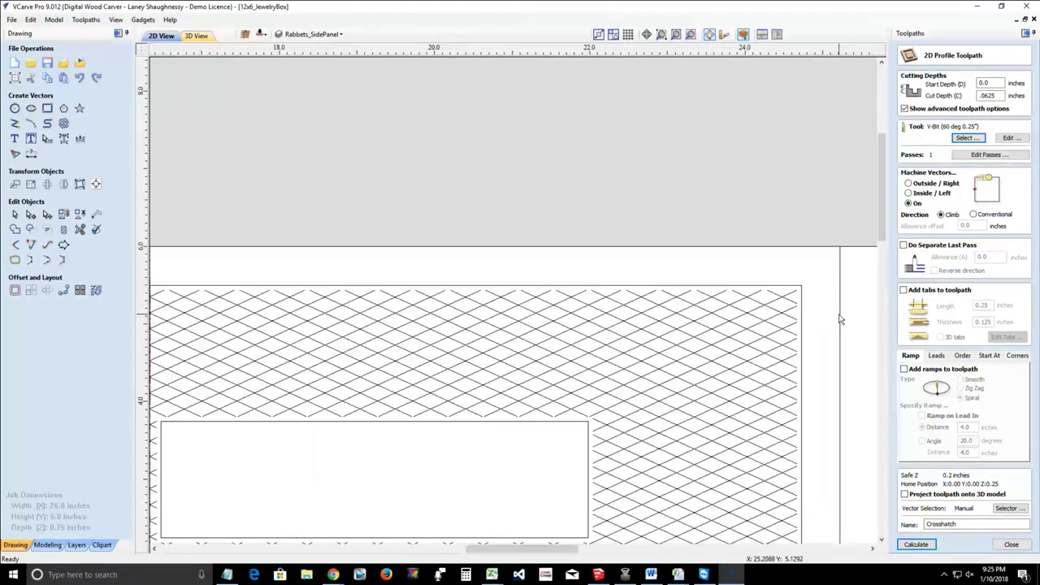
pyautogui.scroll(-4, 828, 320)
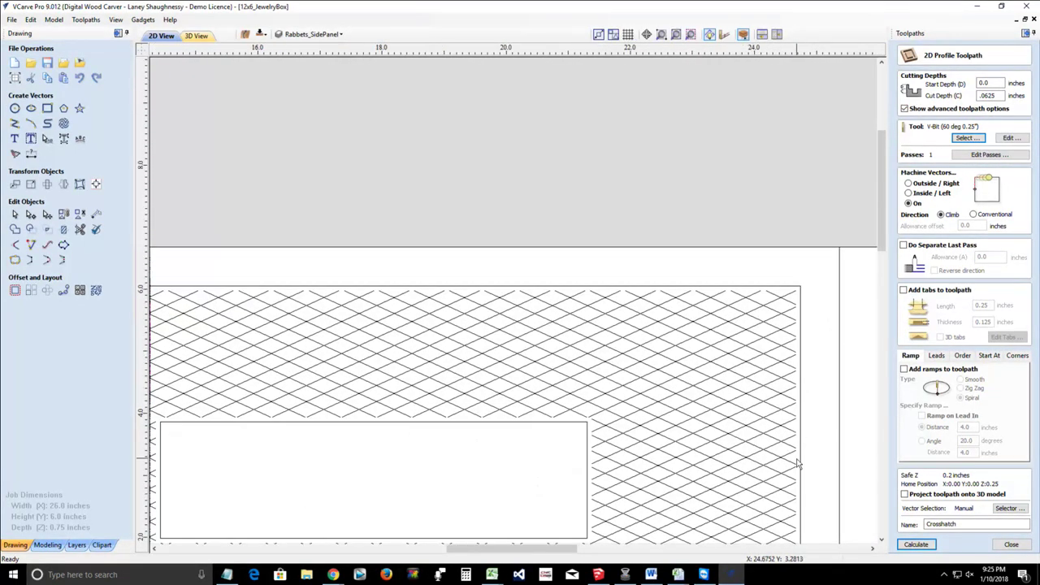
pyautogui.moveTo(878, 266); pyautogui.dragTo(878, 294)
pyautogui.scroll(3, 785, 471)
pyautogui.scroll(2, 786, 471)
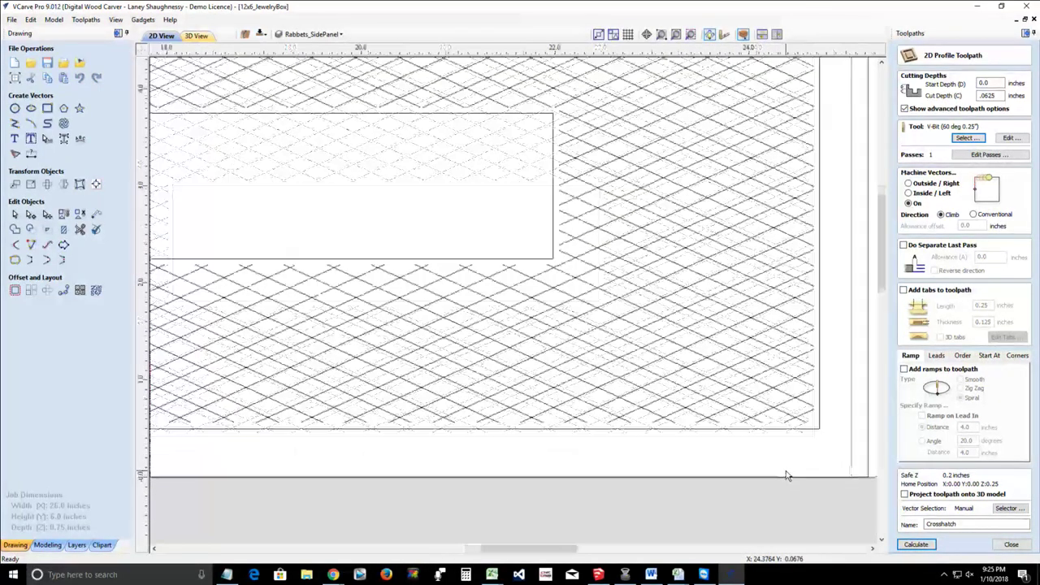
pyautogui.scroll(-4, 786, 471)
# Step: Select only the crosshatch lines, excluding outer outline and centre rectangle, and calculate Crosshatch
pyautogui.moveTo(244, 192); pyautogui.dragTo(808, 460)
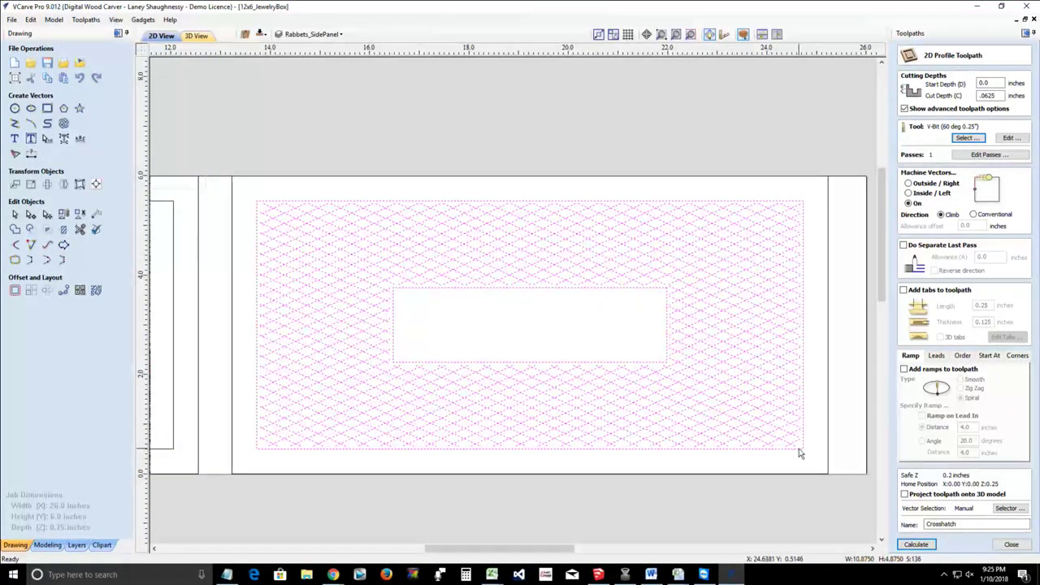
pyautogui.keyDown('shift'); pyautogui.click(802, 450); pyautogui.keyUp('shift')
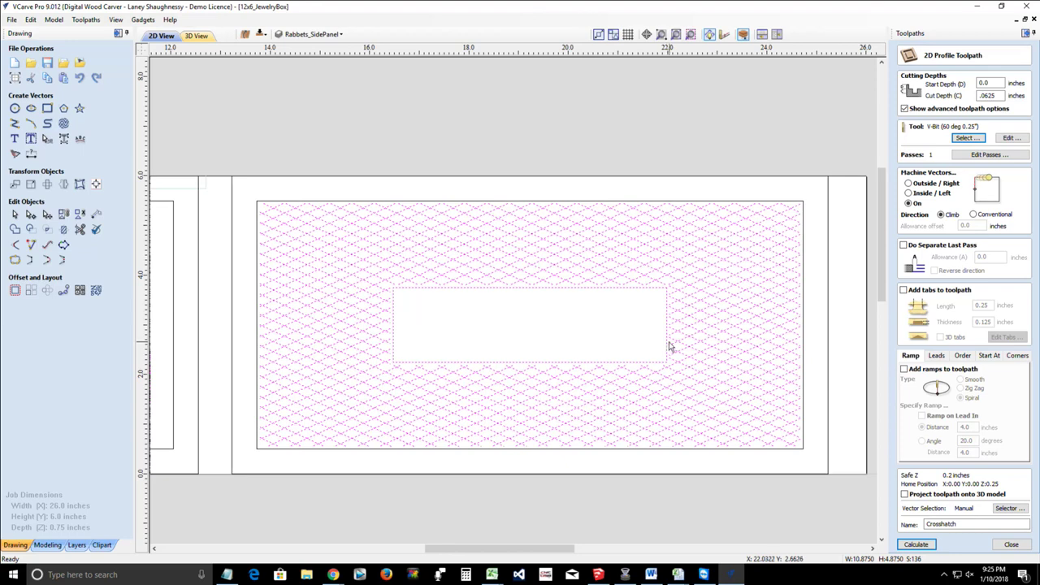
pyautogui.keyDown('shift'); pyautogui.click(667, 351); pyautogui.keyUp('shift')
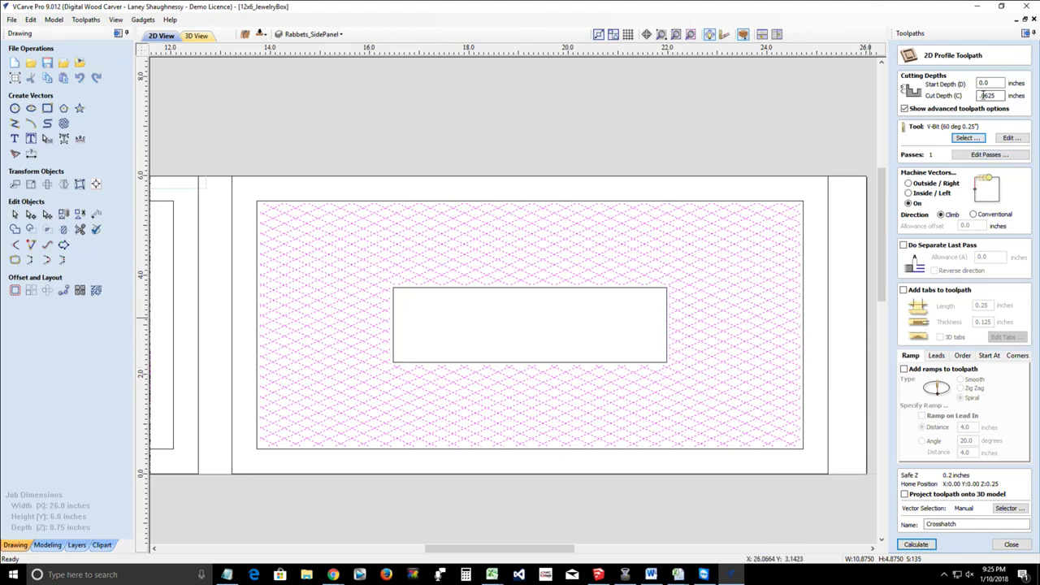
pyautogui.click(918, 545)
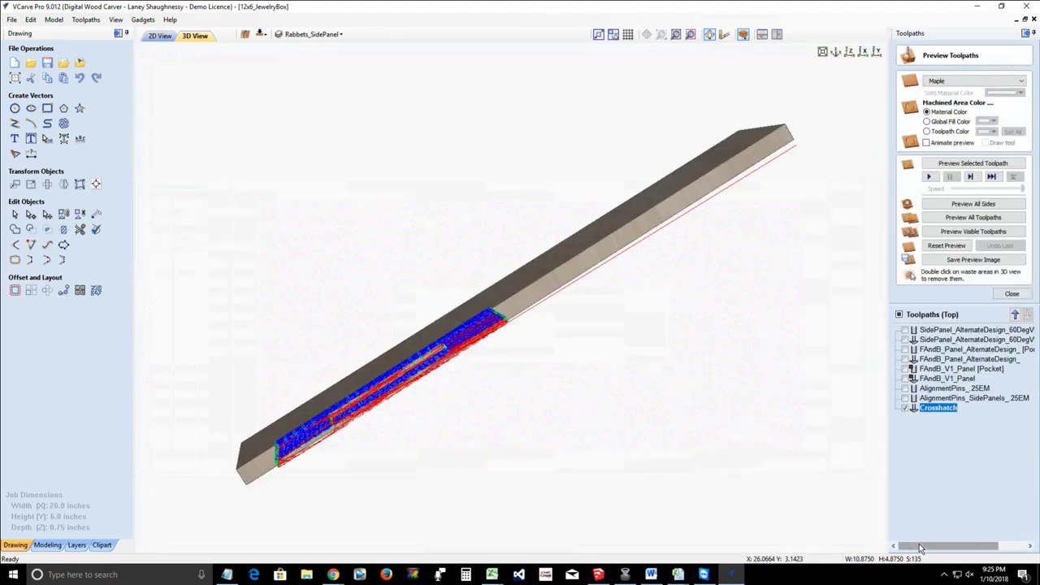
# Step: Simulate the Crosshatch carving on the maple, inspect it from above and at angles, then return to 2D
pyautogui.click(849, 53)
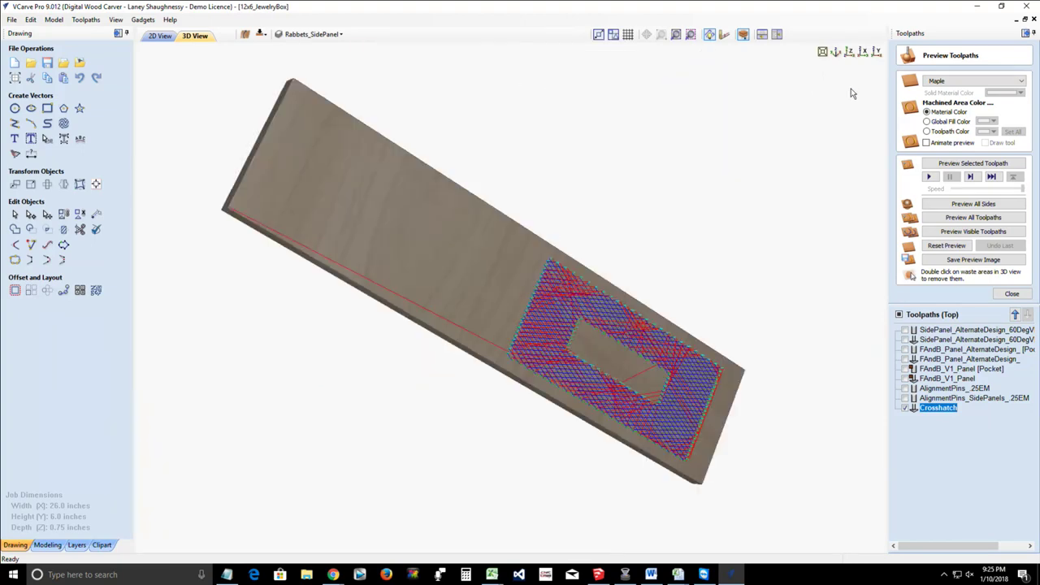
pyautogui.click(959, 165)
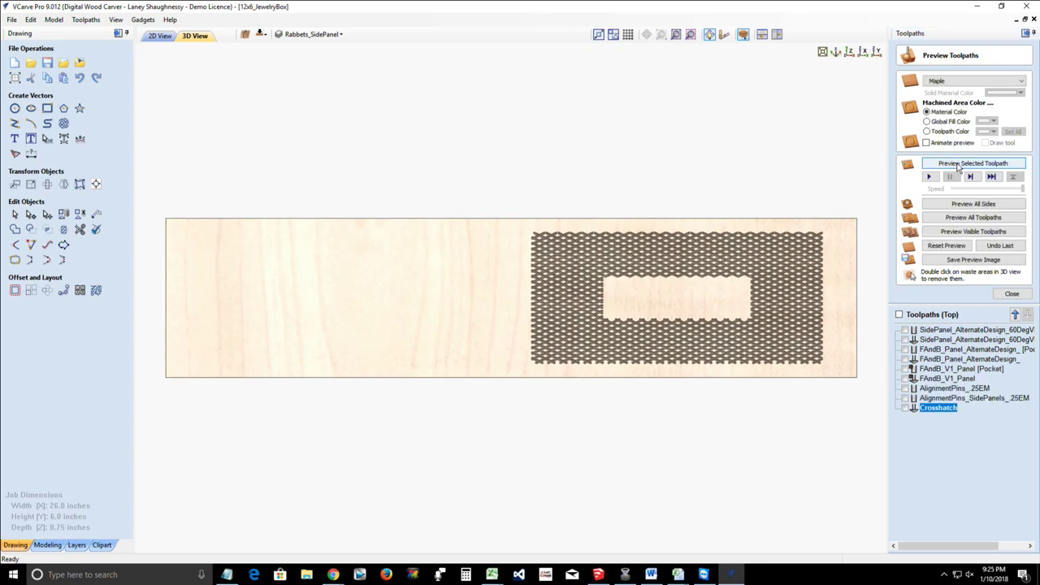
pyautogui.scroll(5, 688, 319)
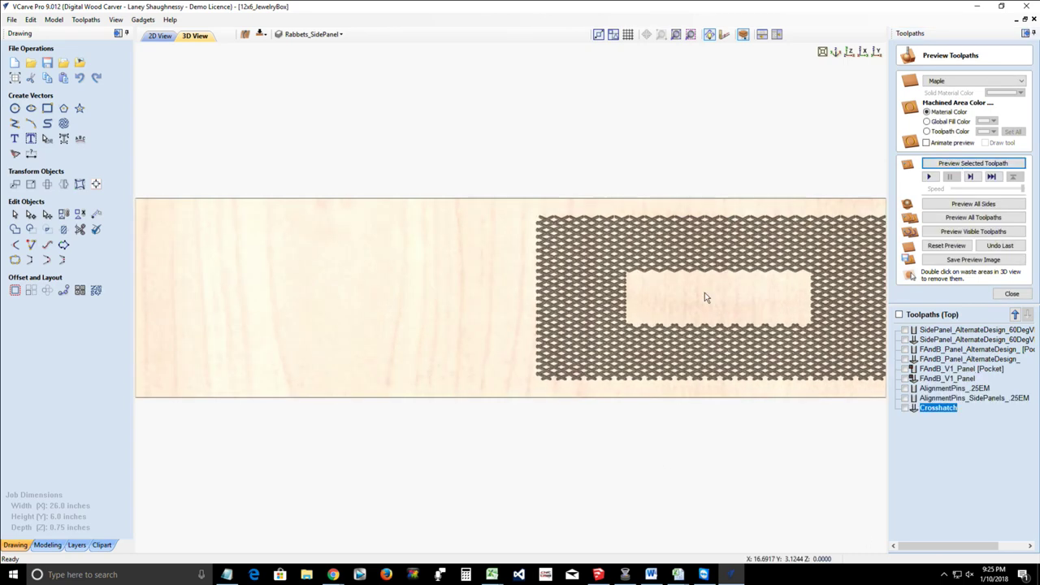
pyautogui.moveTo(657, 261); pyautogui.dragTo(577, 400)
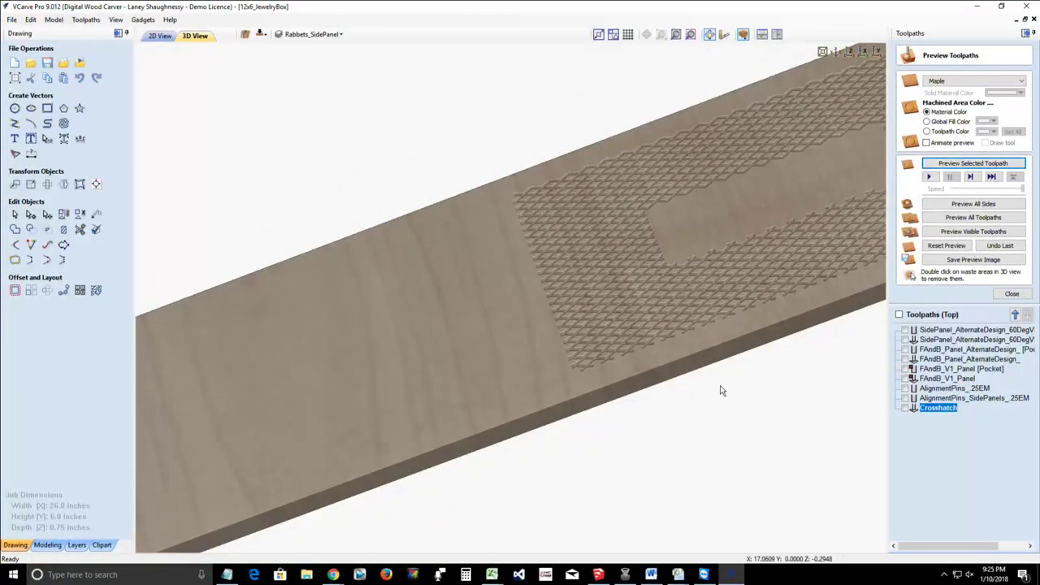
pyautogui.moveTo(723, 390); pyautogui.dragTo(707, 424)
pyautogui.moveTo(563, 411); pyautogui.dragTo(547, 414)
pyautogui.scroll(2, 537, 369)
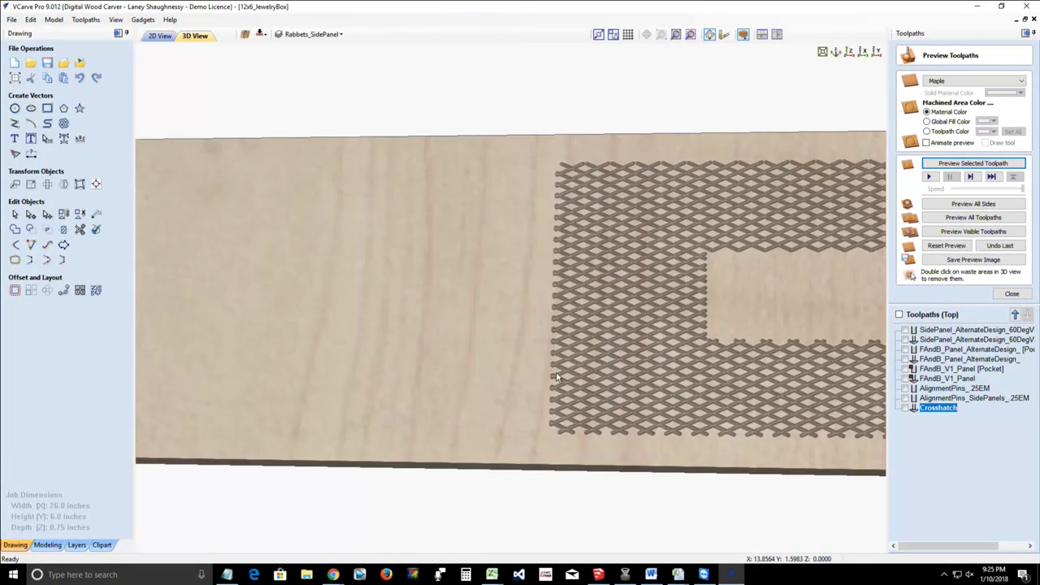
pyautogui.scroll(2, 558, 387)
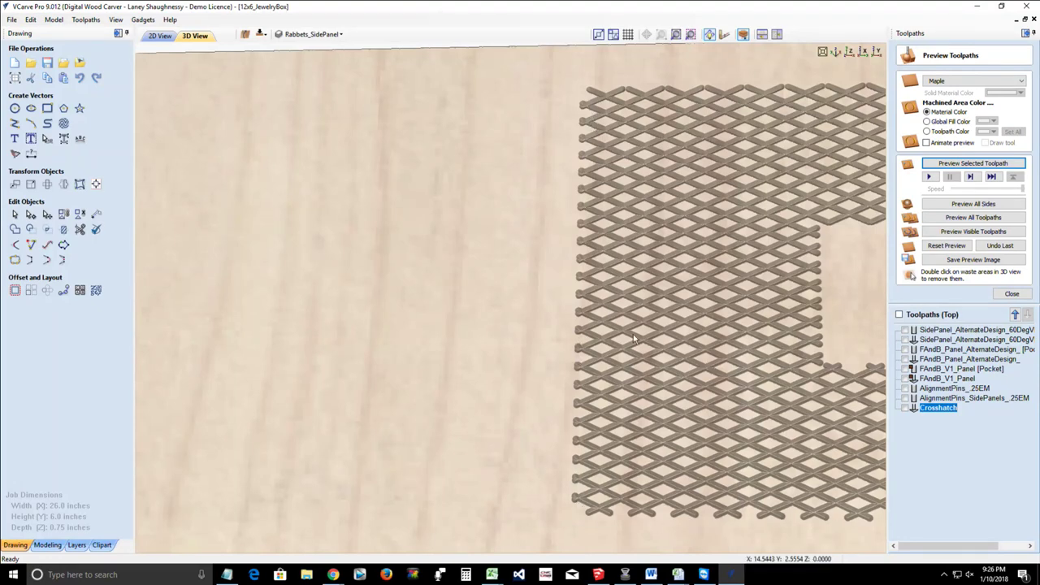
pyautogui.scroll(-3, 633, 340)
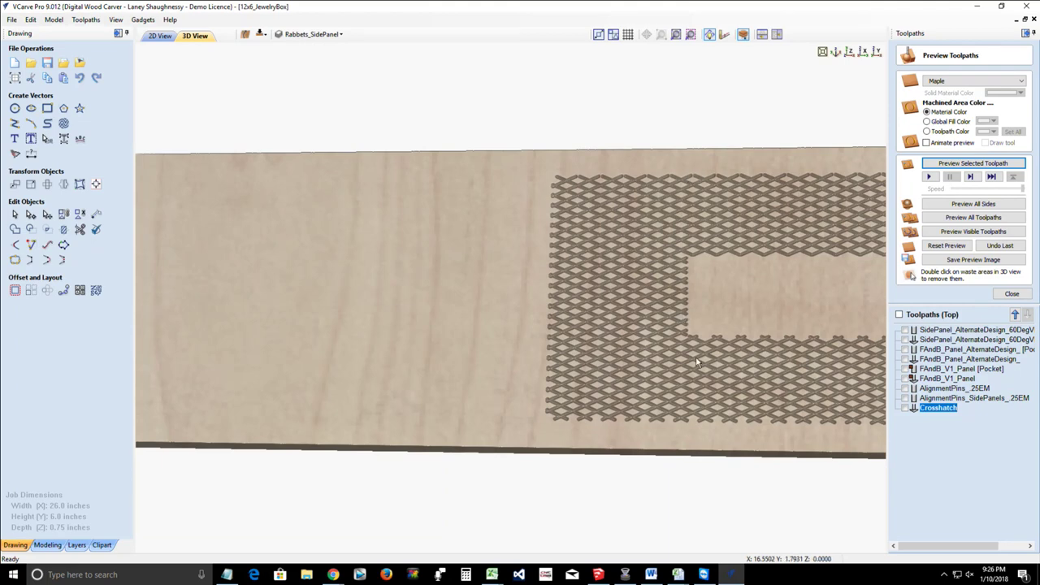
pyautogui.moveTo(732, 365); pyautogui.dragTo(724, 345)
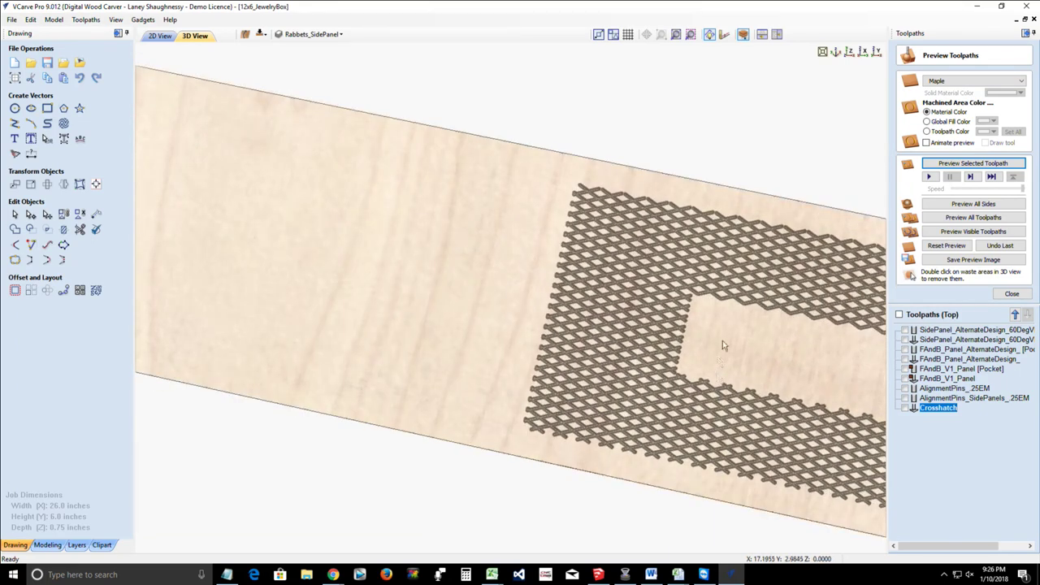
pyautogui.scroll(-2, 726, 323)
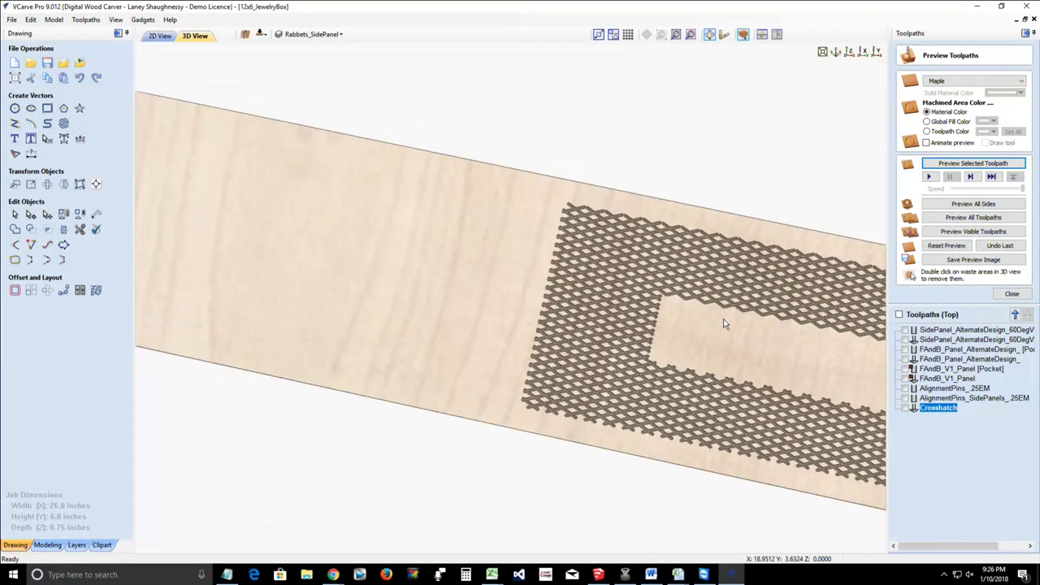
pyautogui.click(160, 36)
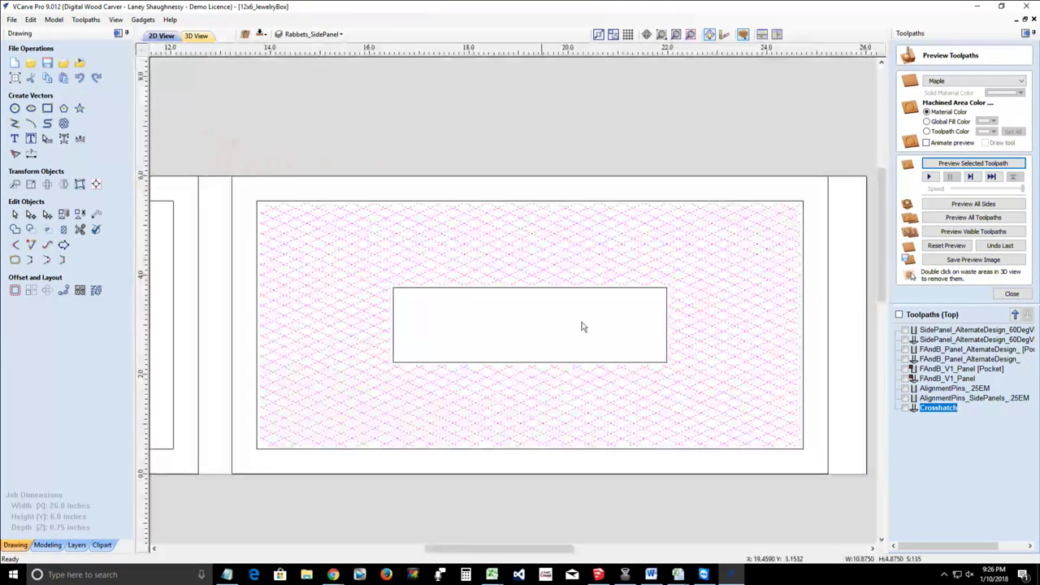
pyautogui.scroll(2, 615, 309)
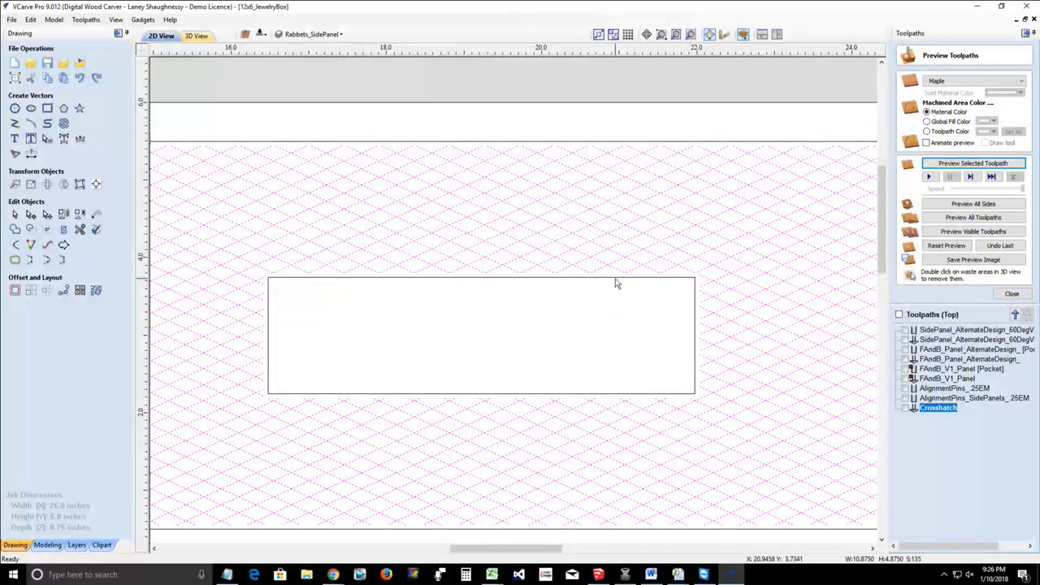
pyautogui.click(616, 279)
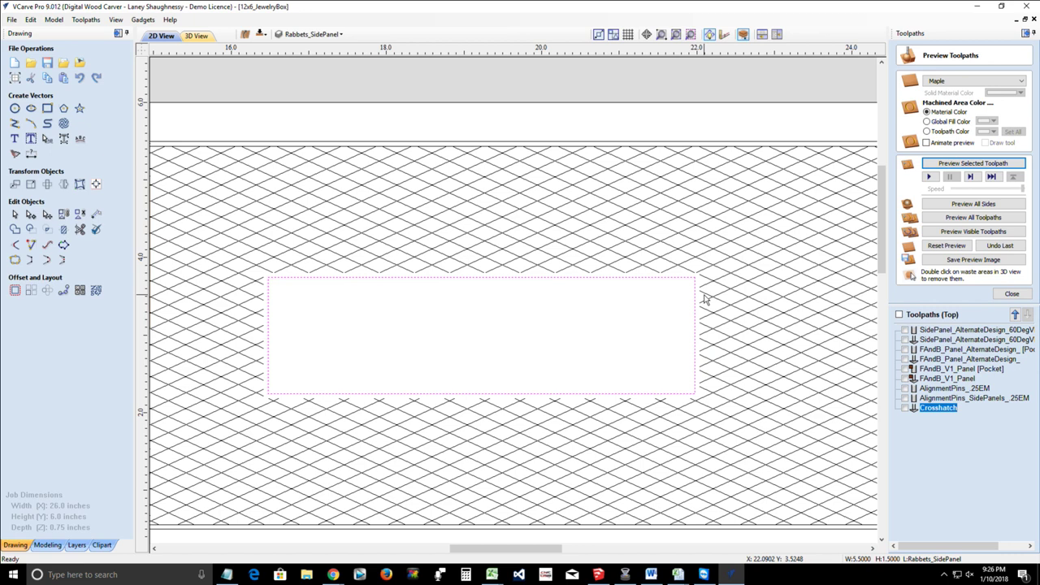
pyautogui.keyDown('shift'); pyautogui.click(705, 299); pyautogui.keyUp('shift')
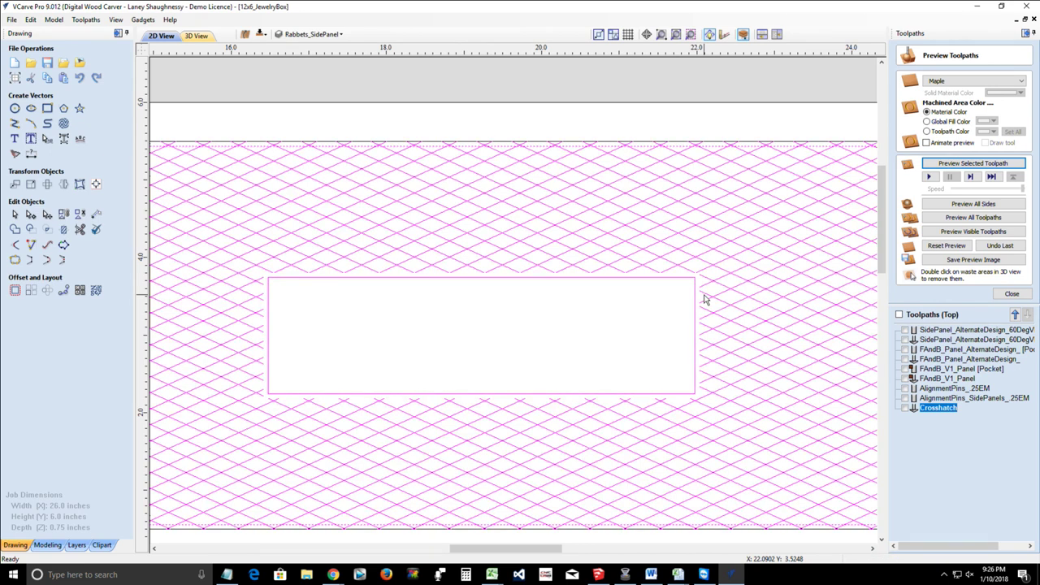
pyautogui.press('Escape')
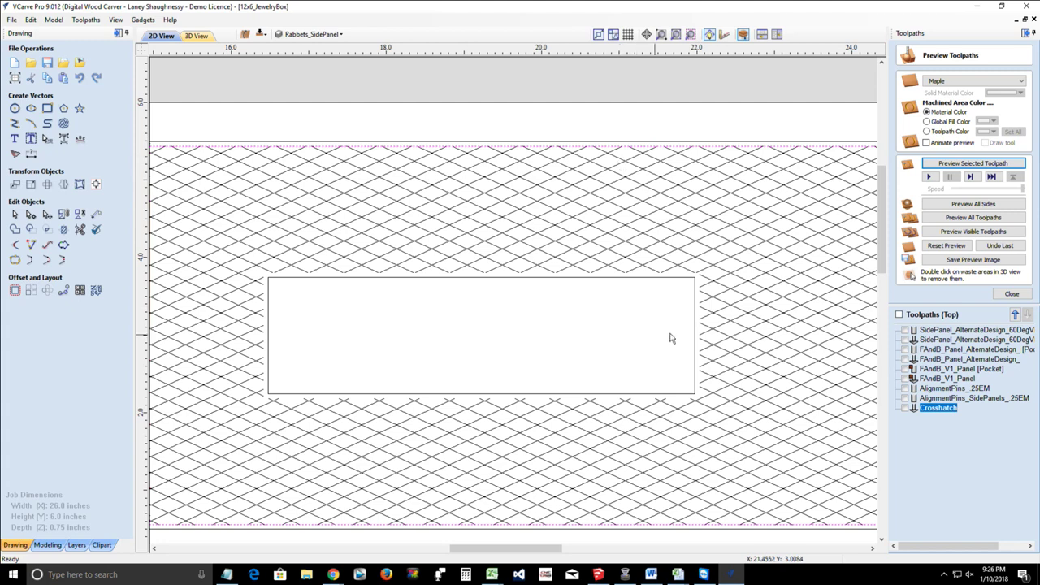
# Step: Offset the centre rectangle 0.0625 inch outwards
pyautogui.click(677, 278)
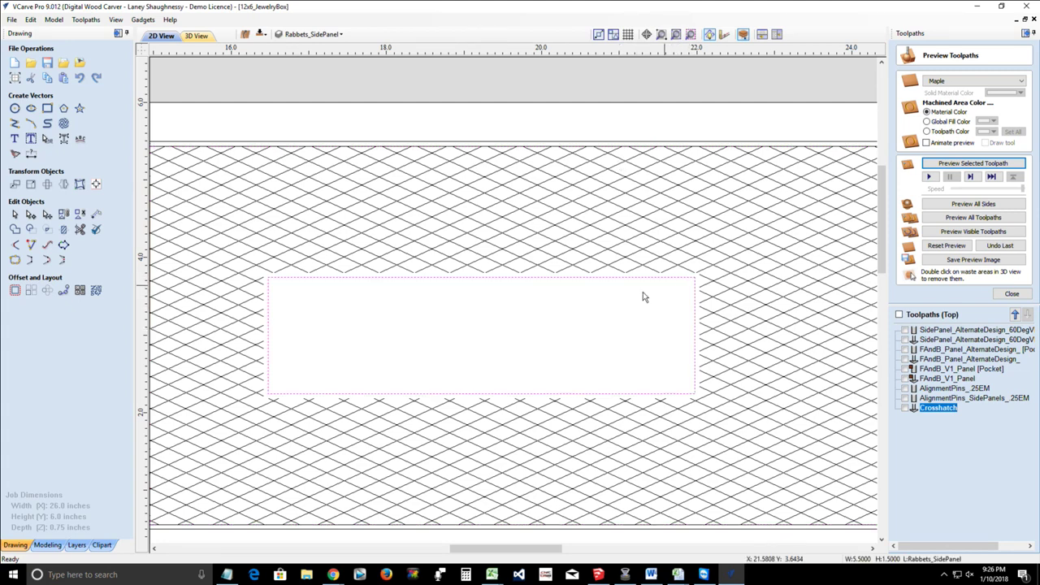
pyautogui.click(15, 291)
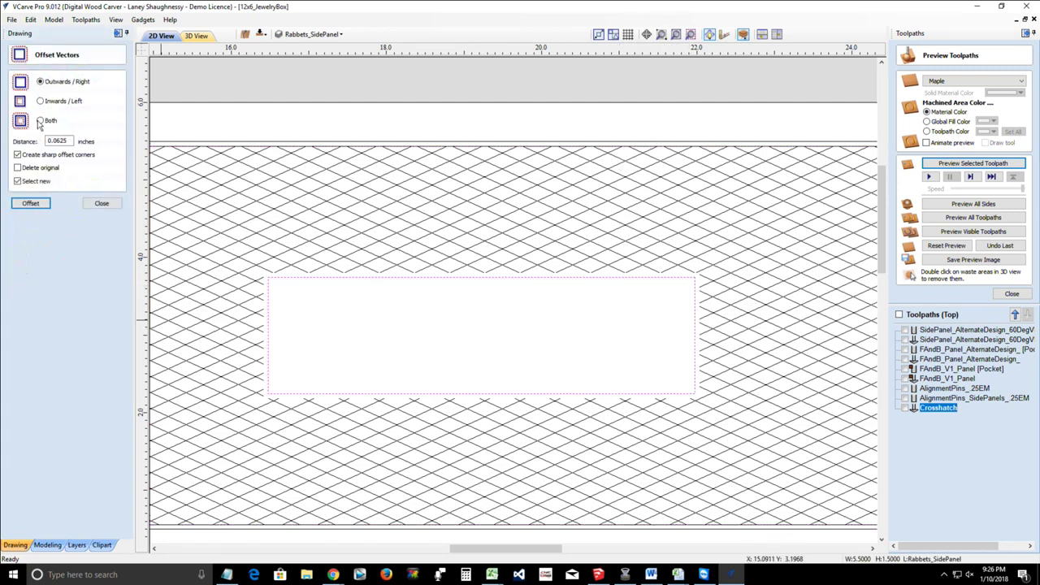
pyautogui.click(32, 203)
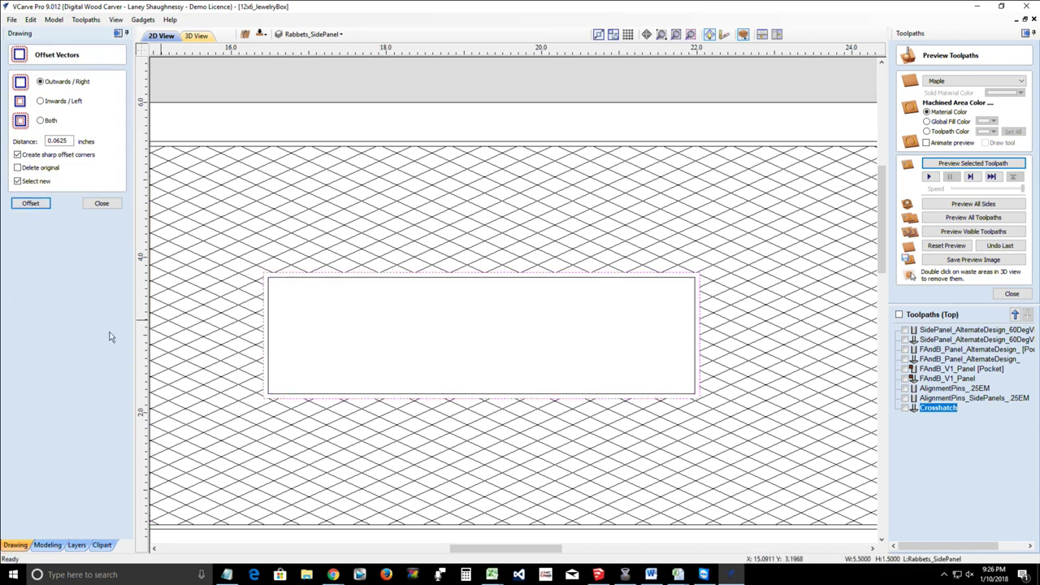
pyautogui.click(100, 204)
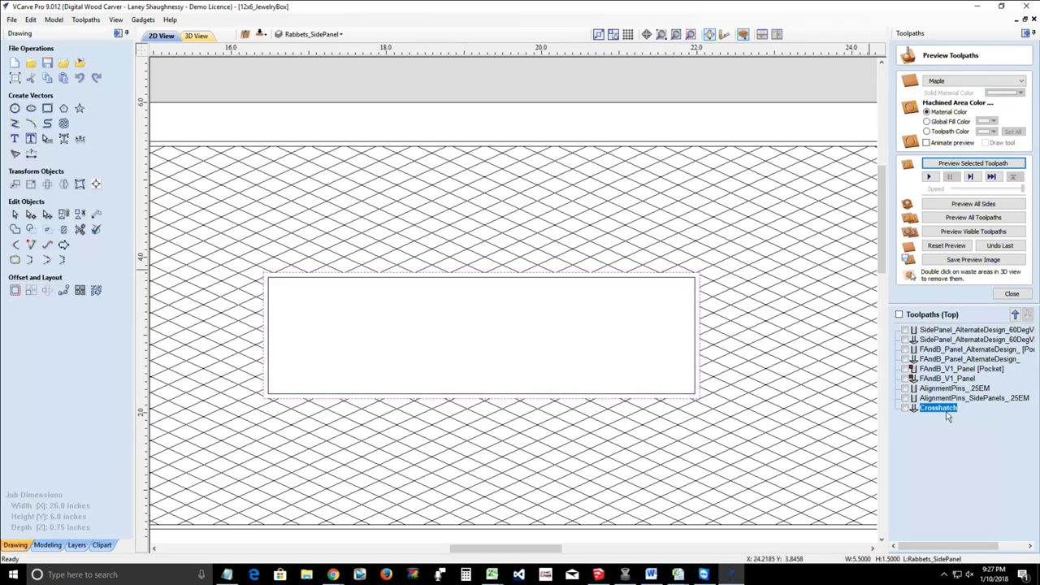
# Step: Recalculate the Crosshatch toolpath with the new border
pyautogui.click(947, 414)
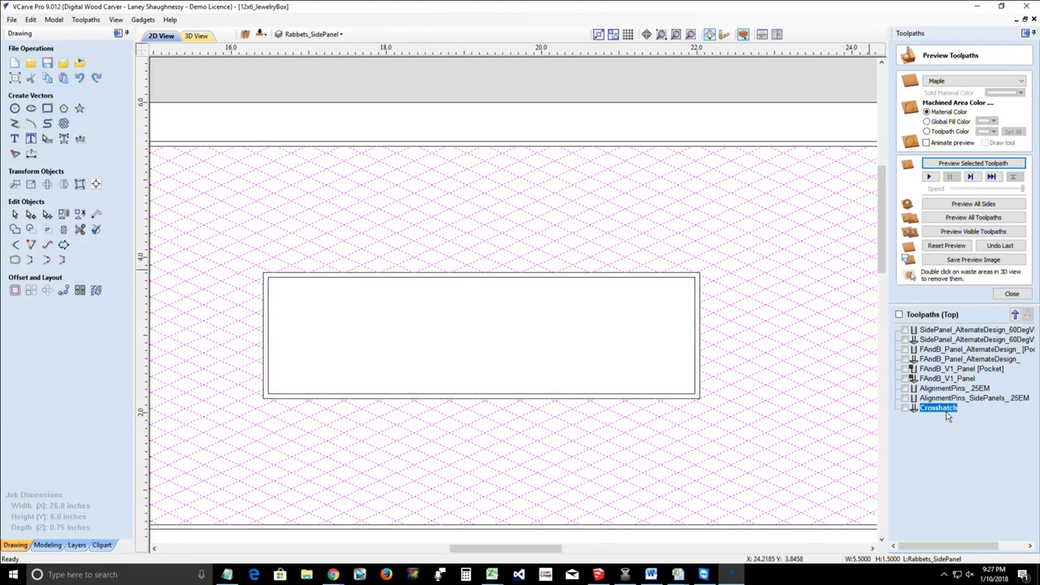
pyautogui.doubleClick(945, 412)
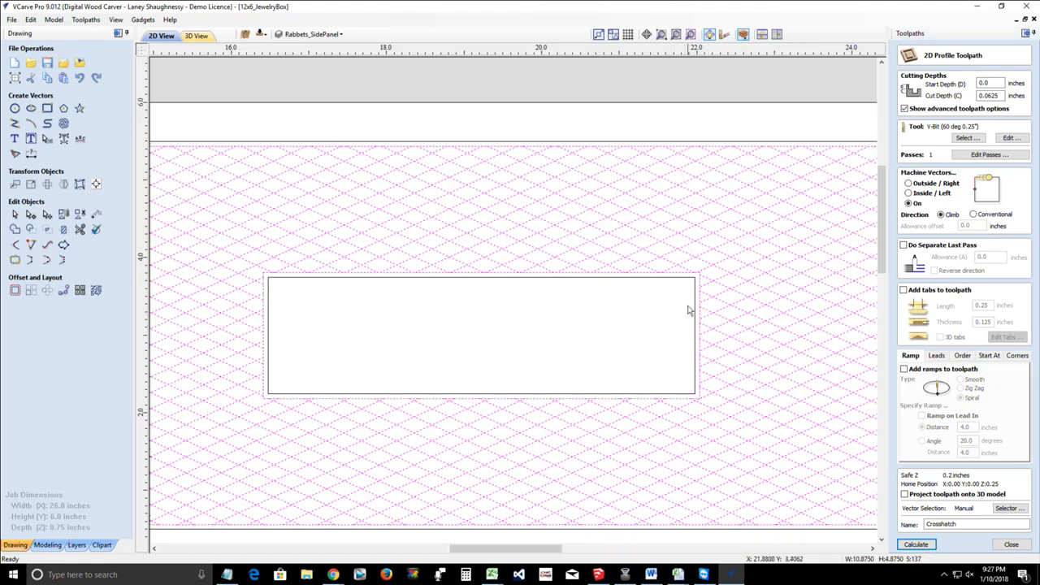
pyautogui.click(916, 544)
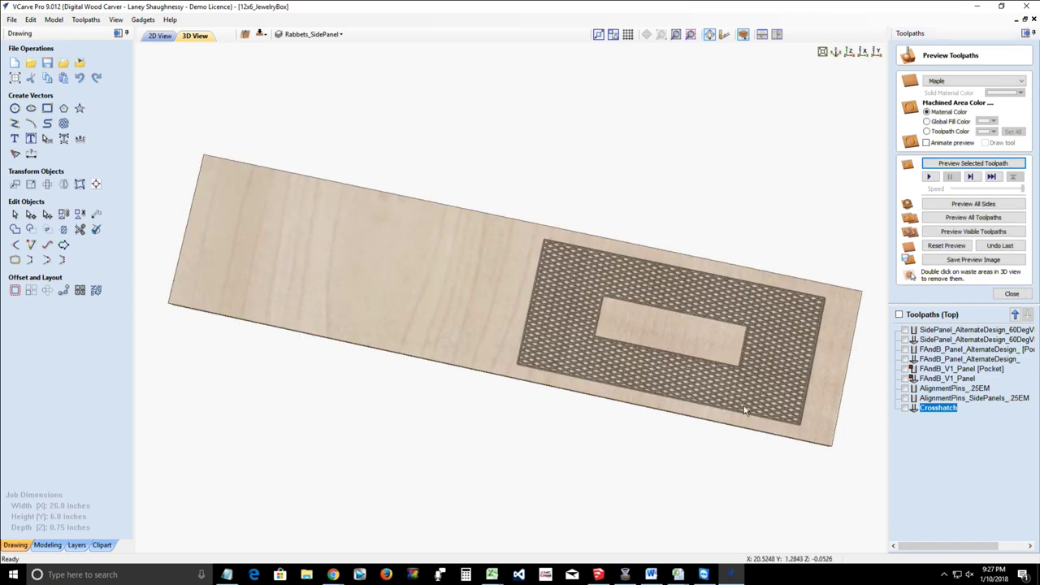
pyautogui.scroll(5, 746, 410)
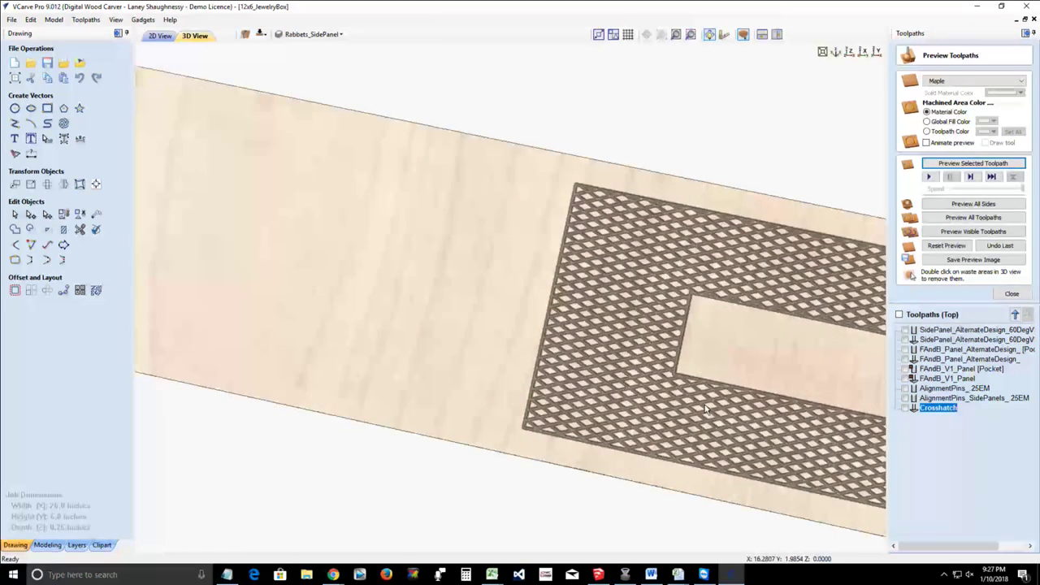
pyautogui.moveTo(511, 350); pyautogui.dragTo(472, 340)
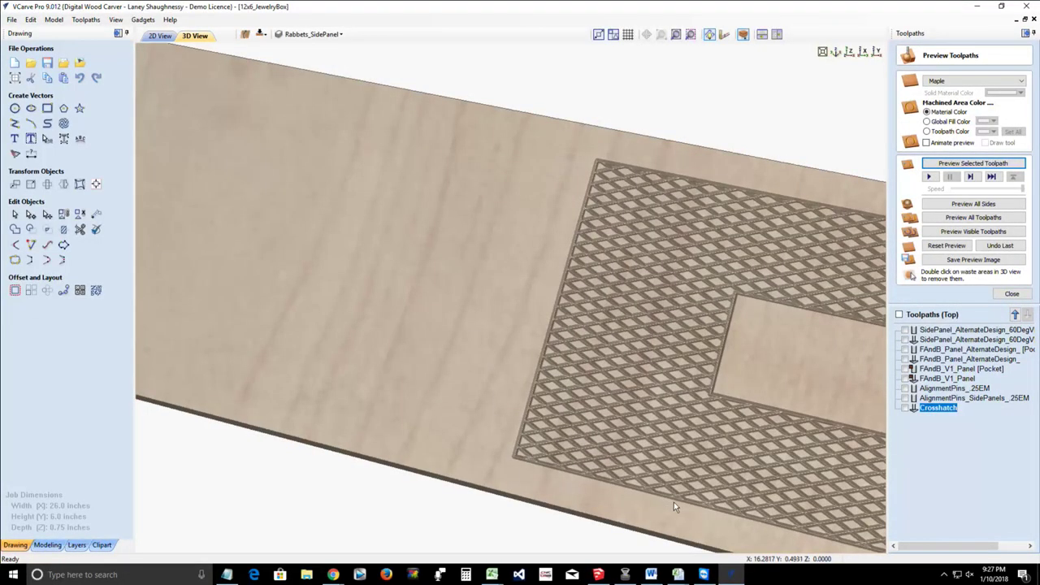
pyautogui.moveTo(706, 508); pyautogui.dragTo(673, 396)
pyautogui.scroll(-3, 820, 375)
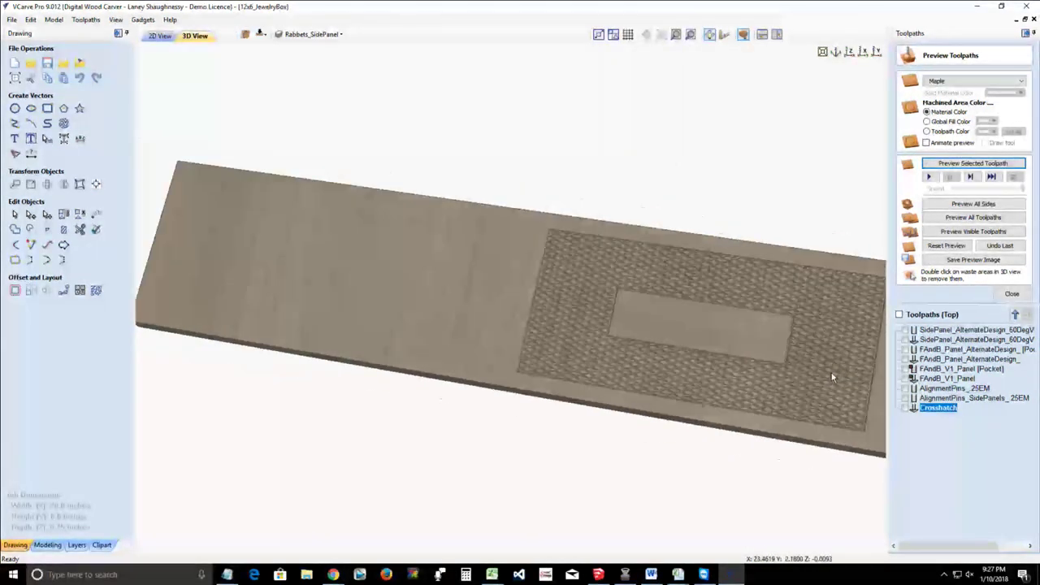
pyautogui.scroll(3, 720, 360)
pyautogui.scroll(2, 738, 395)
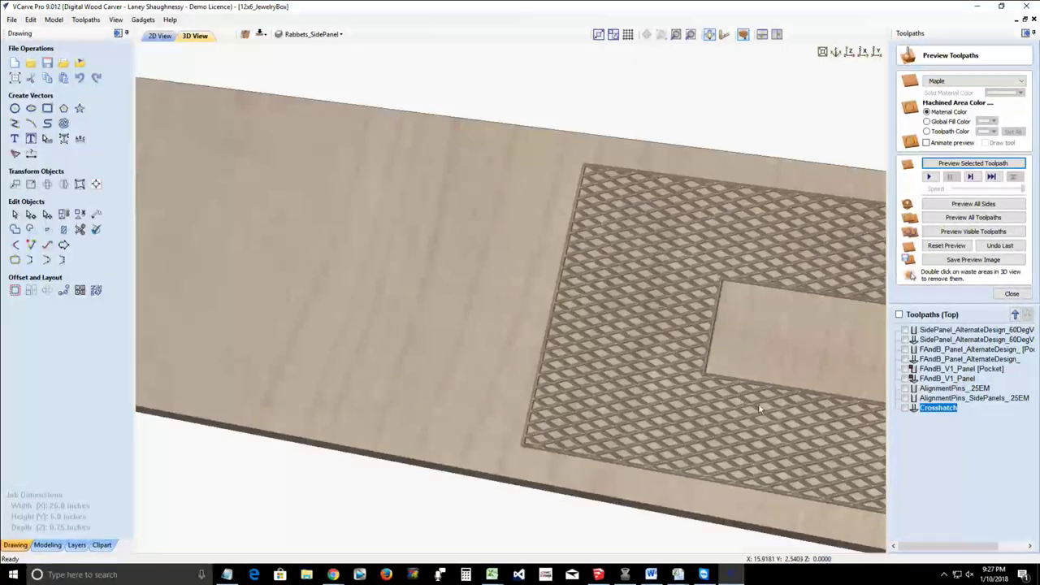
pyautogui.scroll(-3, 760, 392)
pyautogui.scroll(2, 758, 392)
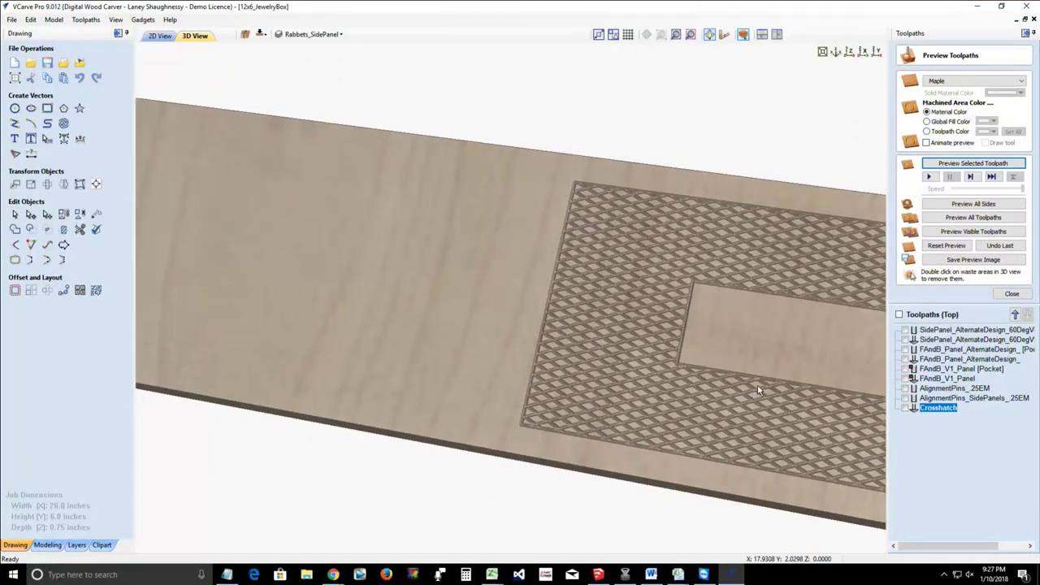
pyautogui.moveTo(677, 390); pyautogui.dragTo(445, 364, button='middle')
pyautogui.scroll(-3, 582, 436)
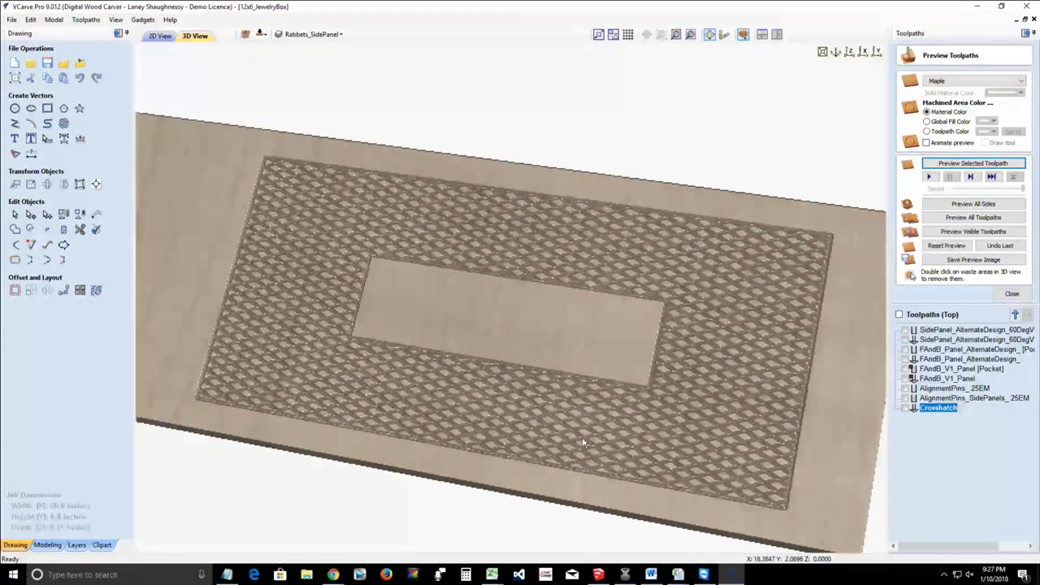
pyautogui.scroll(5, 580, 436)
pyautogui.scroll(2, 580, 430)
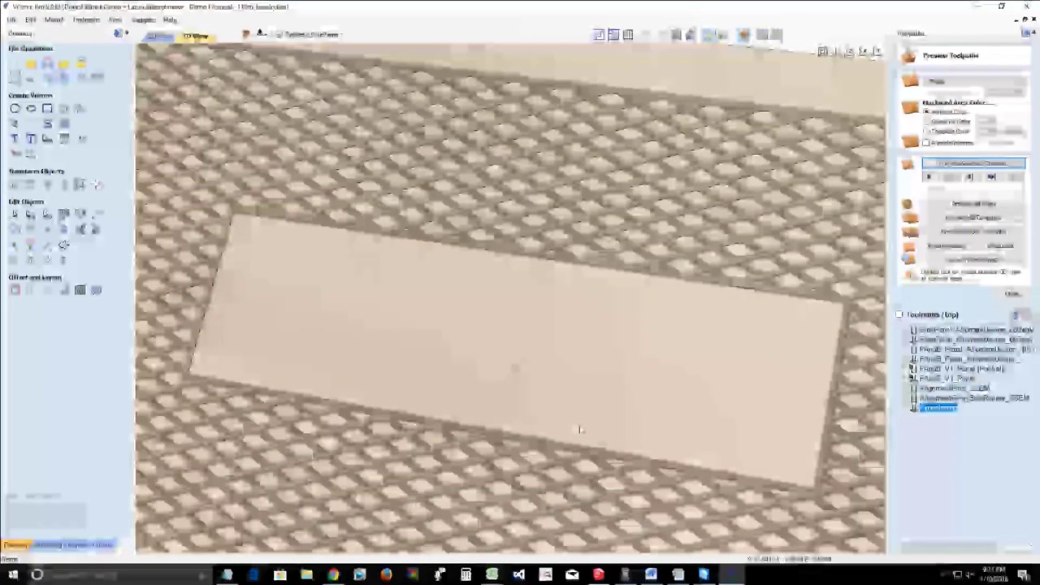
pyautogui.scroll(-1, 580, 429)
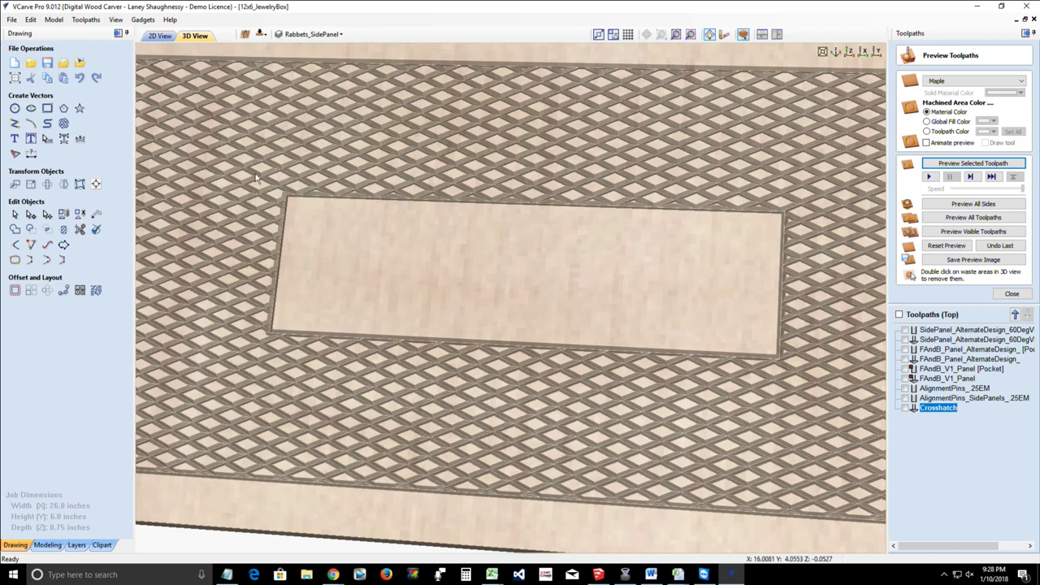
pyautogui.scroll(-3, 255, 177)
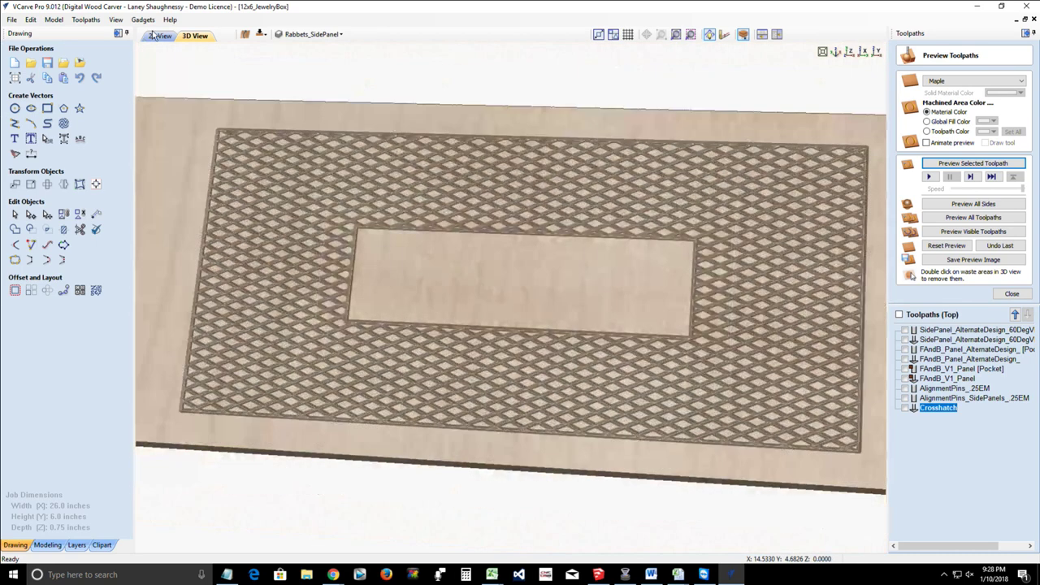
# Step: Move the crosshatch vectors onto a new layer named Top_Crosshatch
pyautogui.click(155, 36)
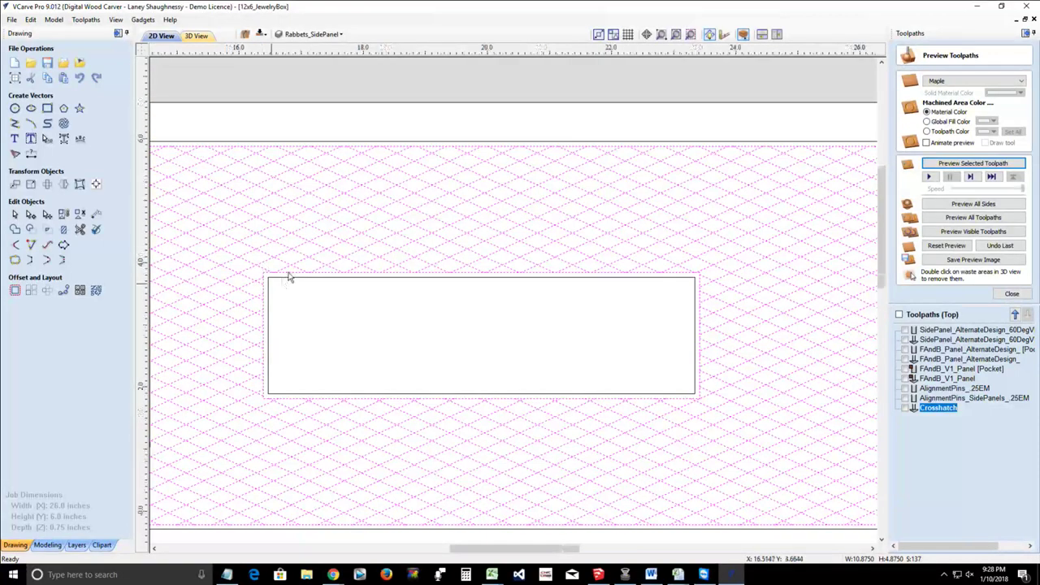
pyautogui.scroll(-3, 288, 277)
pyautogui.scroll(1, 186, 220)
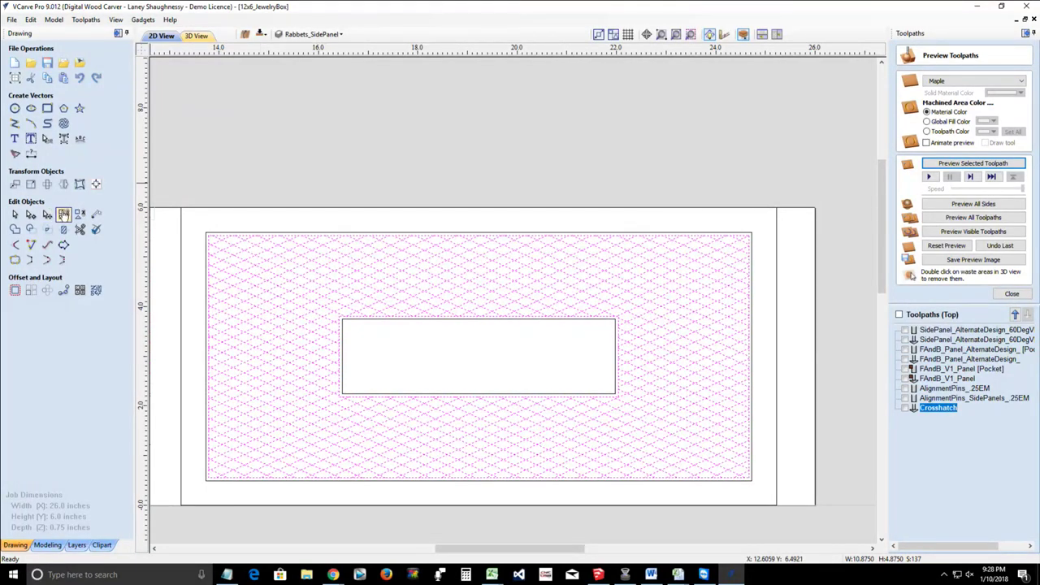
pyautogui.rightClick(255, 262)
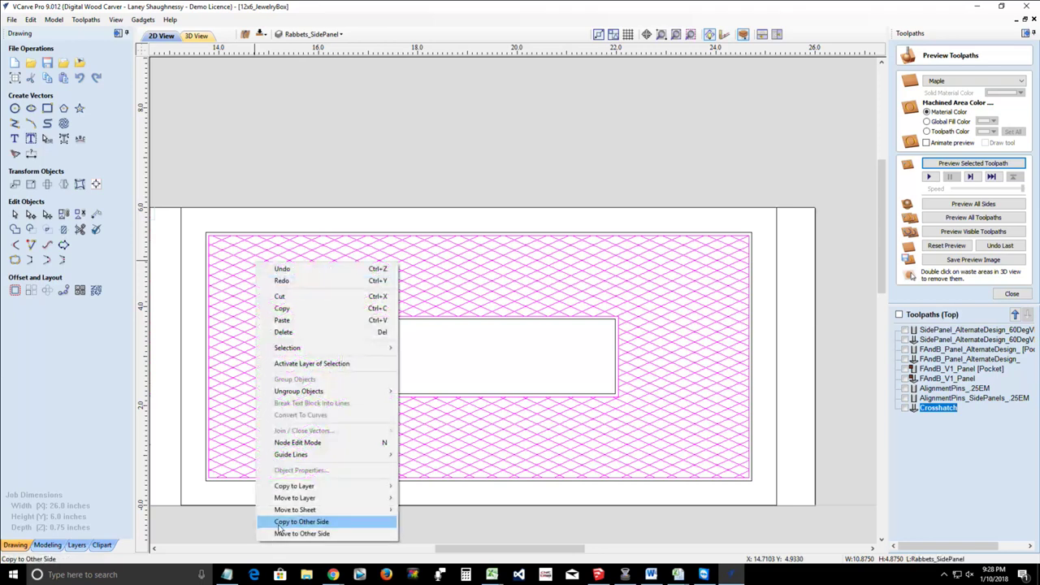
pyautogui.moveTo(290, 498)
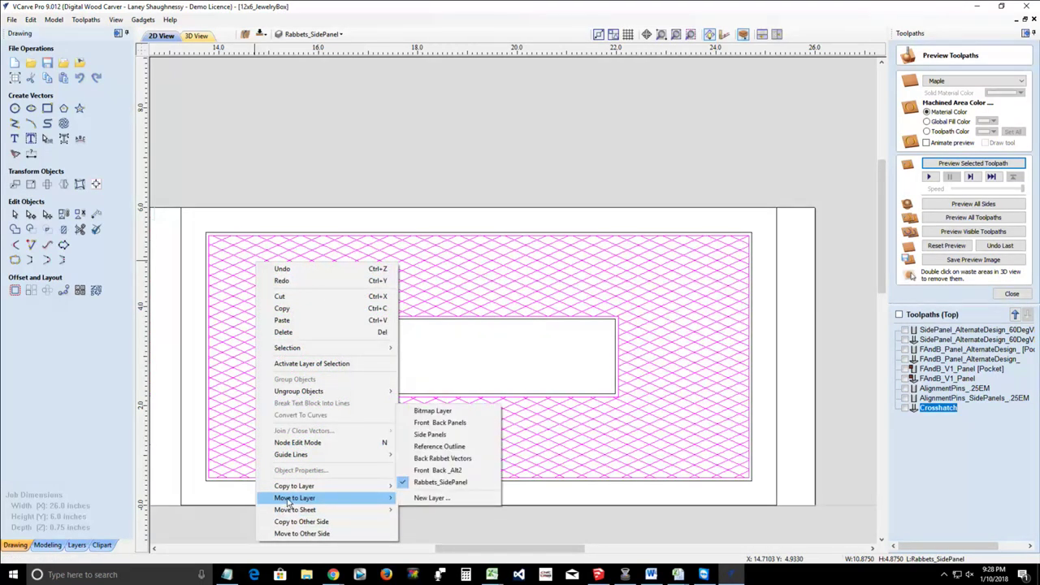
pyautogui.click(437, 498)
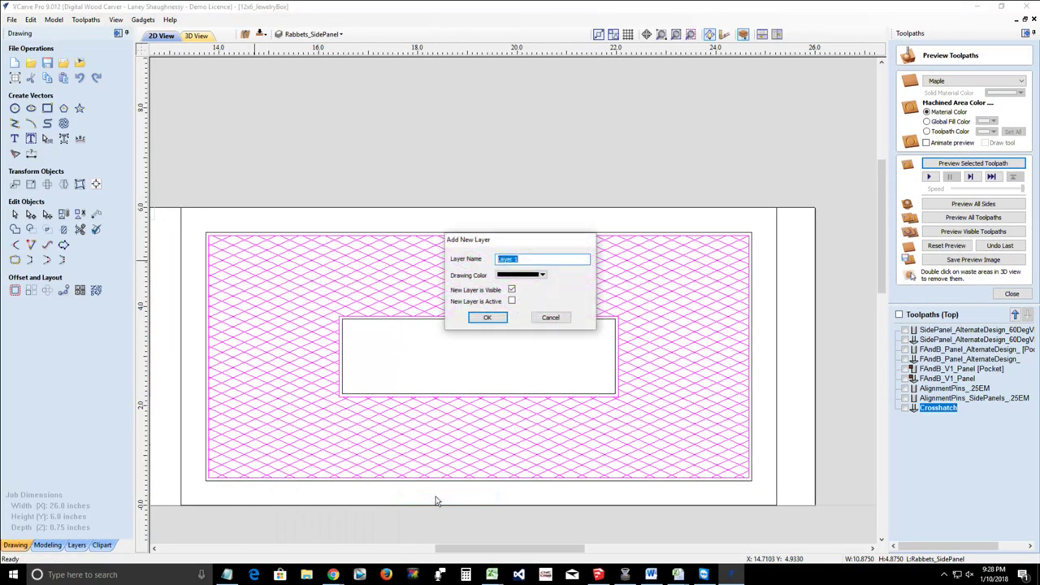
pyautogui.write('Top_Crosshatch')
pyautogui.click(492, 320)
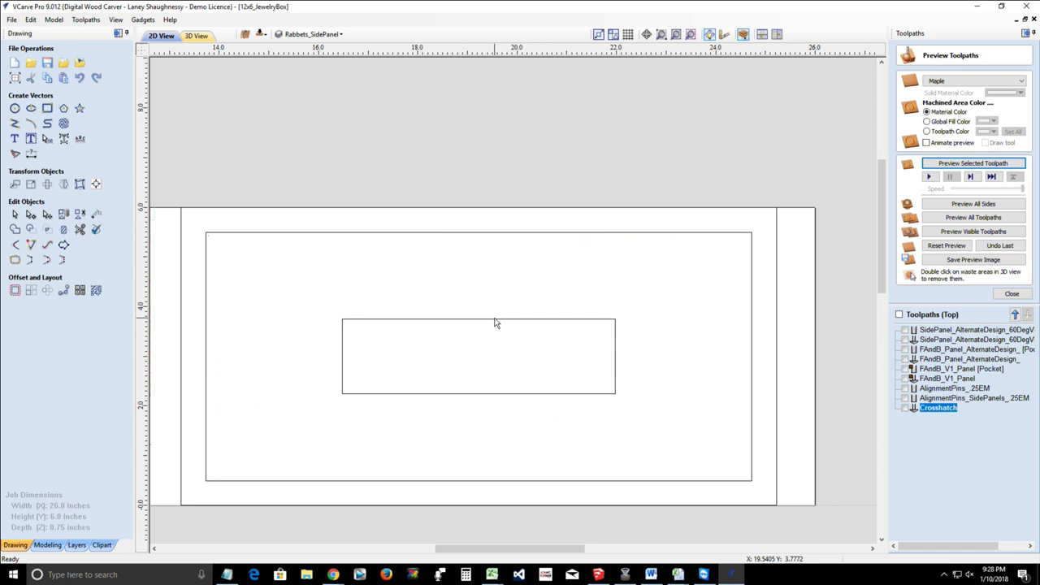
# Step: Select the outer and inner panel rectangles together as the boundary, then close the toolpath preview
pyautogui.click(731, 234)
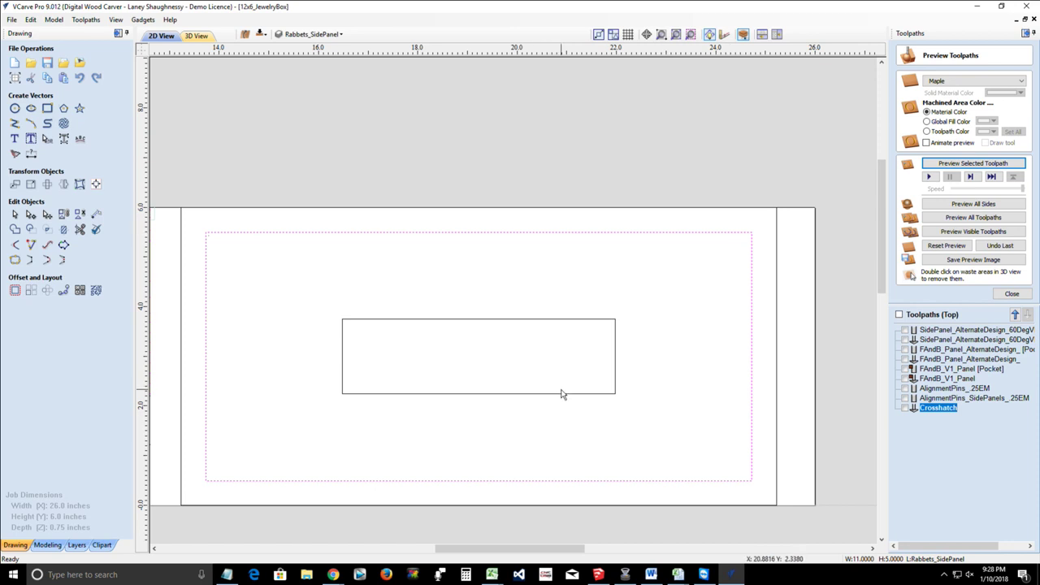
pyautogui.keyDown('shift'); pyautogui.click(561, 320); pyautogui.keyUp('shift')
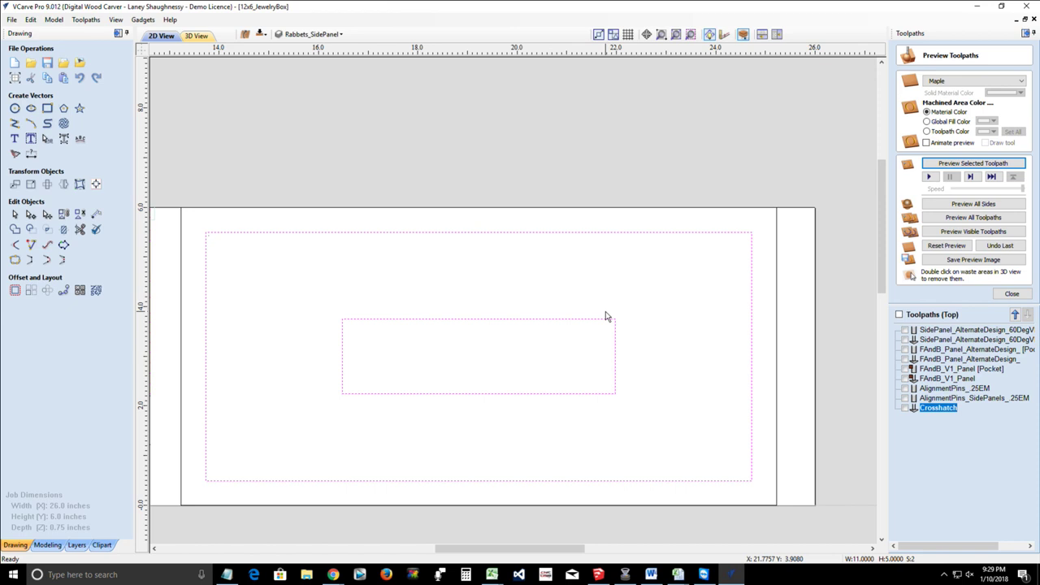
pyautogui.click(1006, 296)
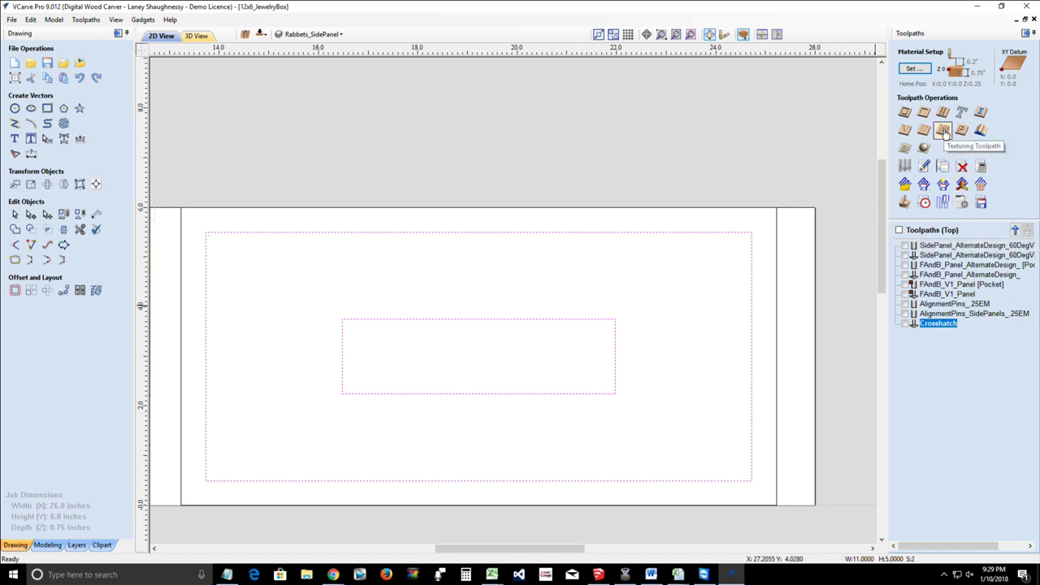
# Step: Create a texturing toolpath using the Ball Nose (0.25 inch) bit with start depth 0
pyautogui.click(943, 132)
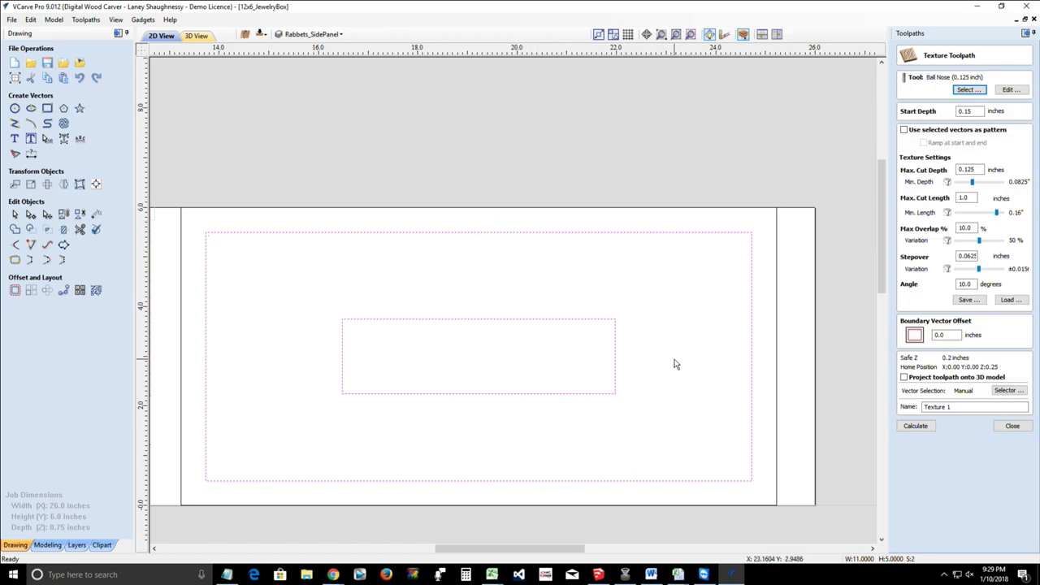
pyautogui.click(967, 90)
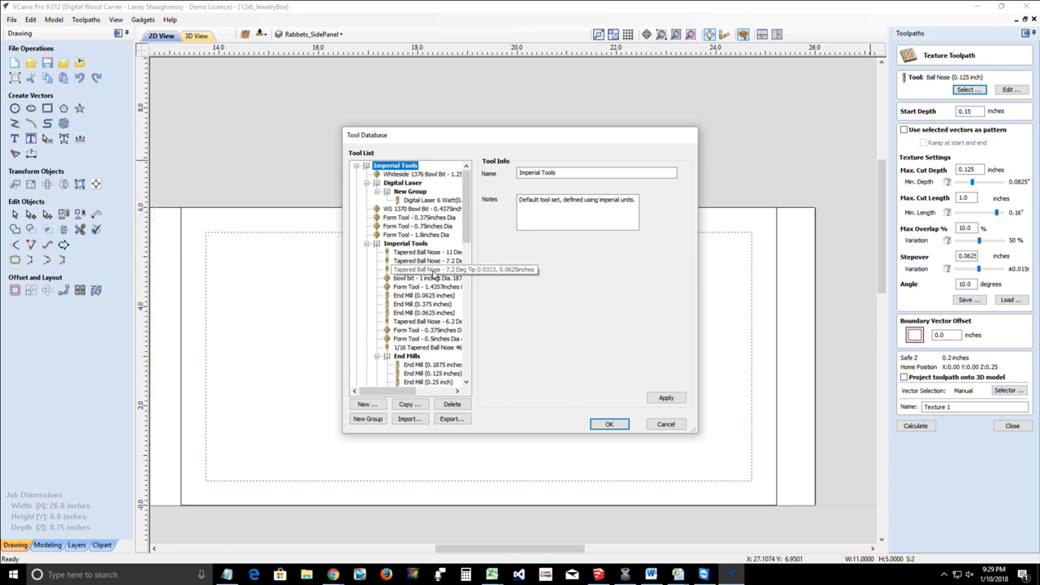
pyautogui.scroll(-4, 434, 276)
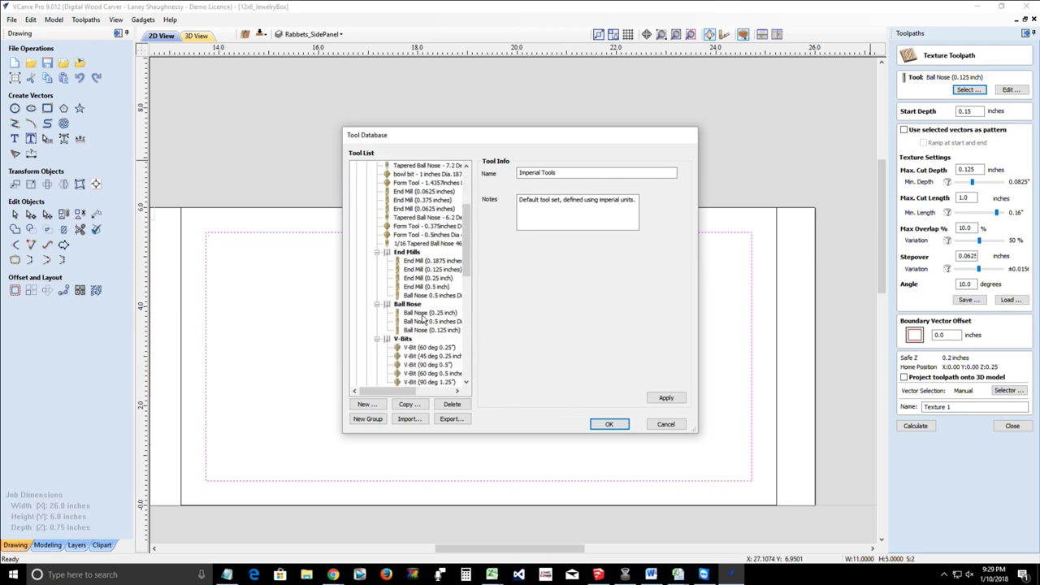
pyautogui.click(425, 314)
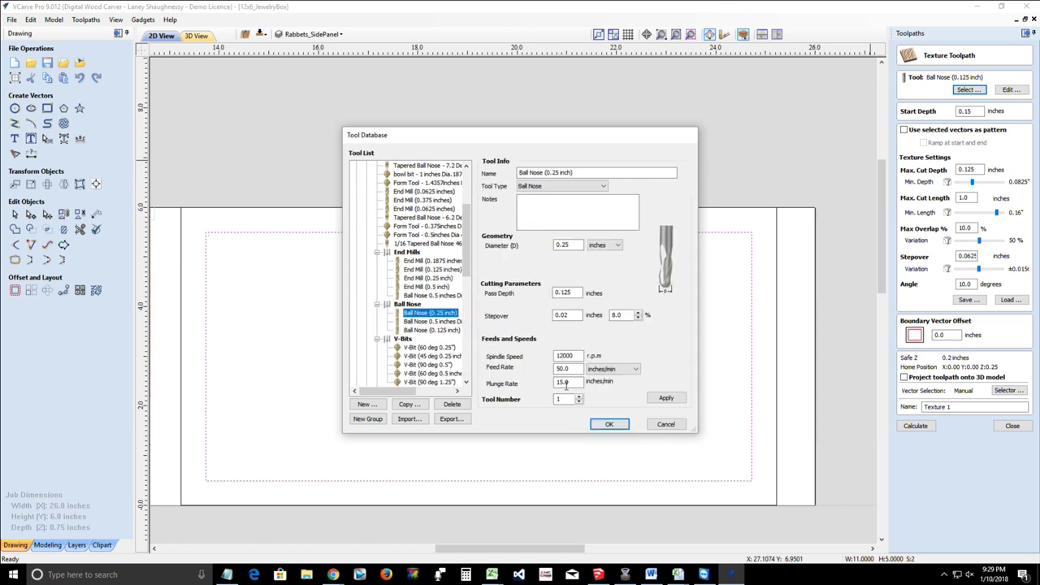
pyautogui.click(601, 426)
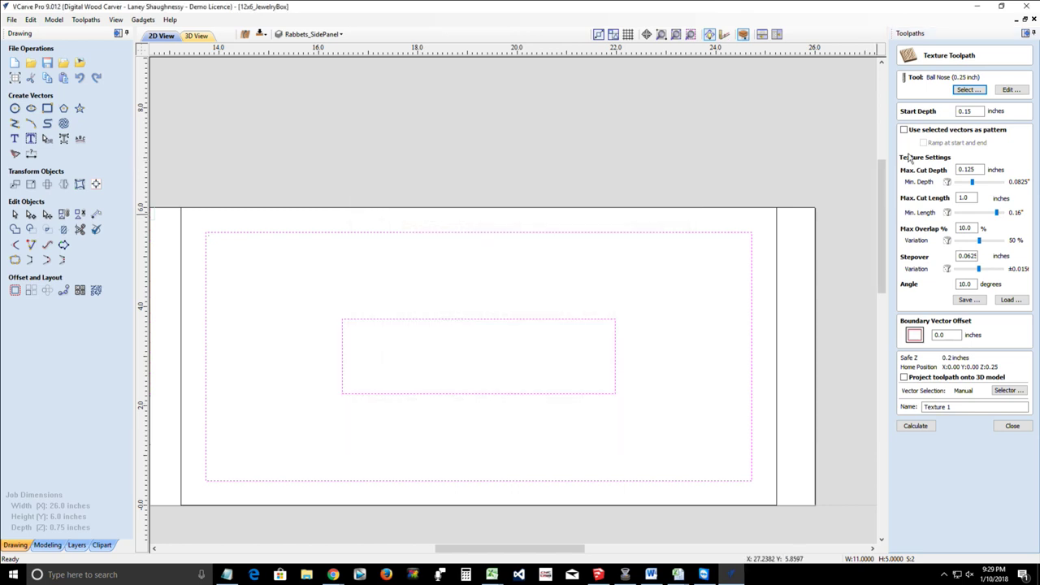
pyautogui.click(973, 111)
pyautogui.doubleClick(964, 112)
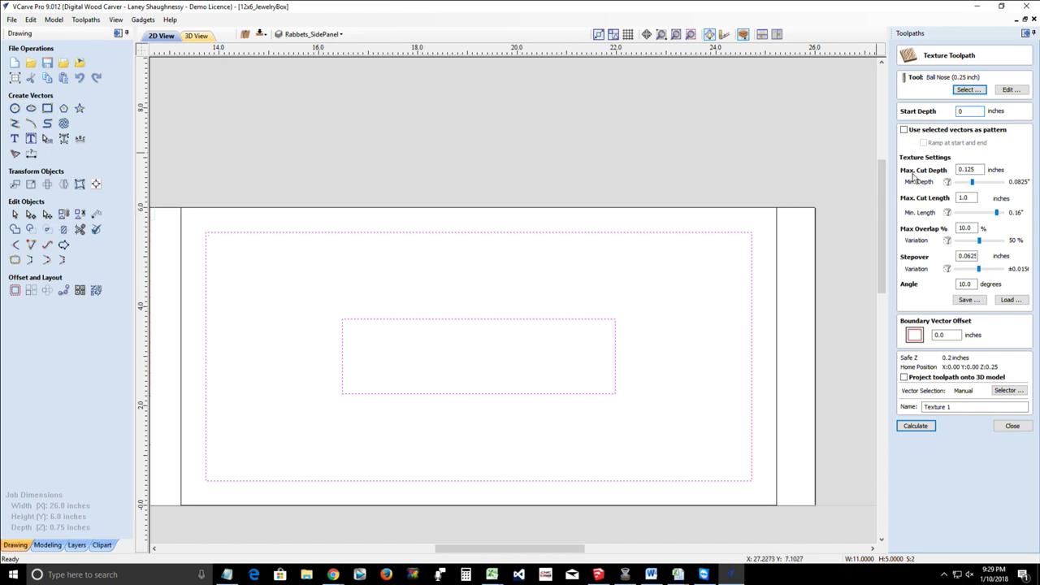
# Step: Set the texture's Min. Depth to 0.0625", Stepover to .125 and Boundary Vector Offset to .125 inches
pyautogui.click(973, 169)
pyautogui.moveTo(973, 183); pyautogui.dragTo(979, 185)
pyautogui.click(972, 228)
pyautogui.moveTo(963, 258); pyautogui.dragTo(1029, 262)
pyautogui.write('.125')
pyautogui.doubleClick(964, 283)
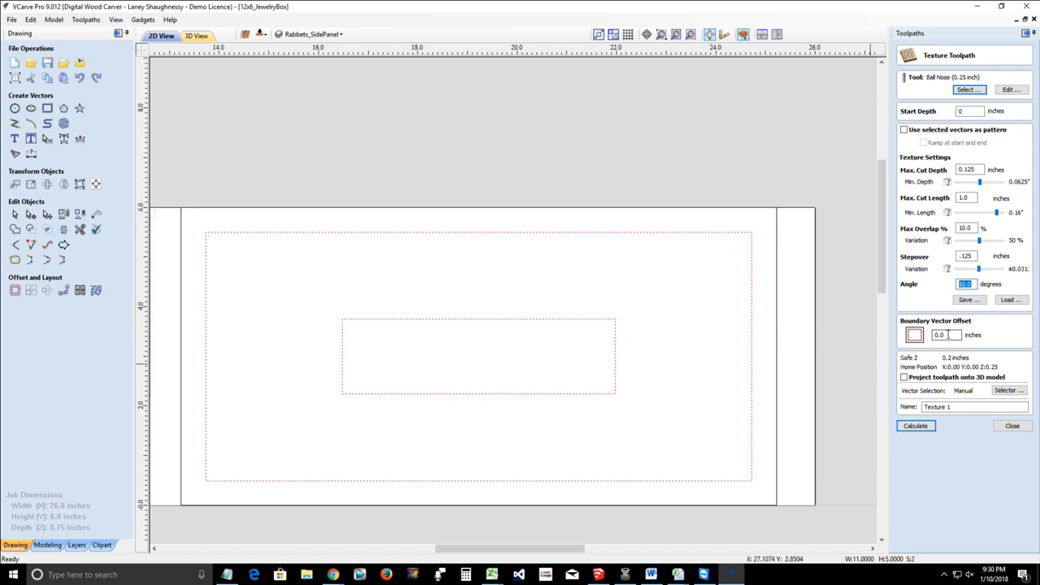
pyautogui.click(943, 335)
pyautogui.write('.125')
# Step: Calculate Texture 1, reset the material preview and simulate only that toolpath on the maple panel
pyautogui.click(916, 426)
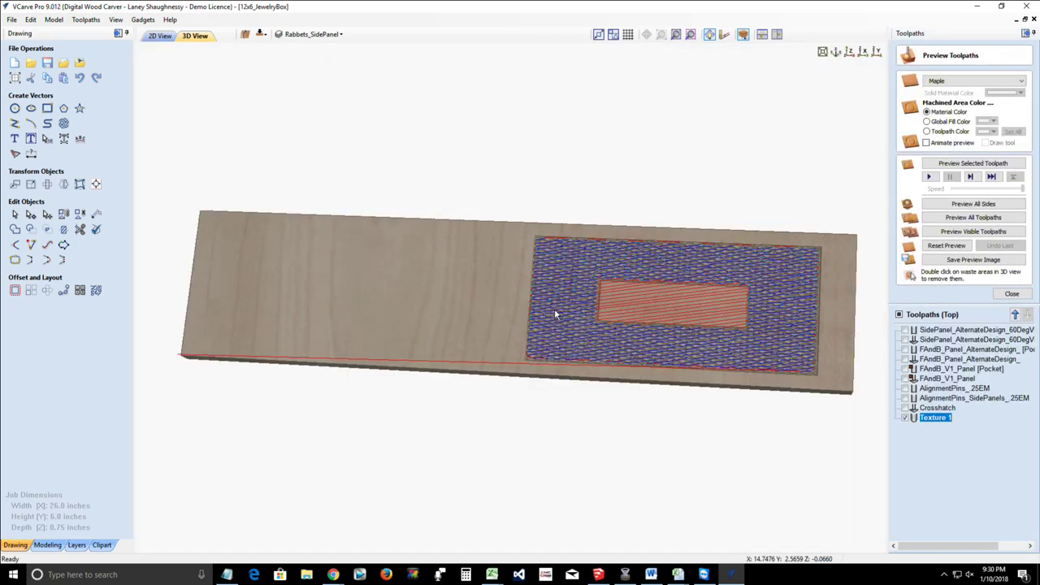
pyautogui.click(938, 247)
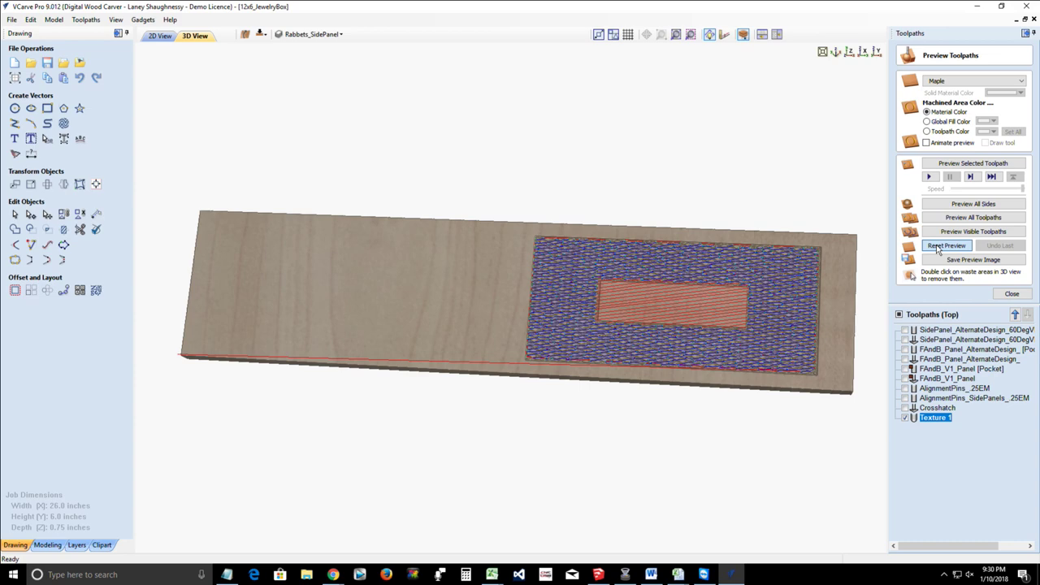
pyautogui.click(943, 246)
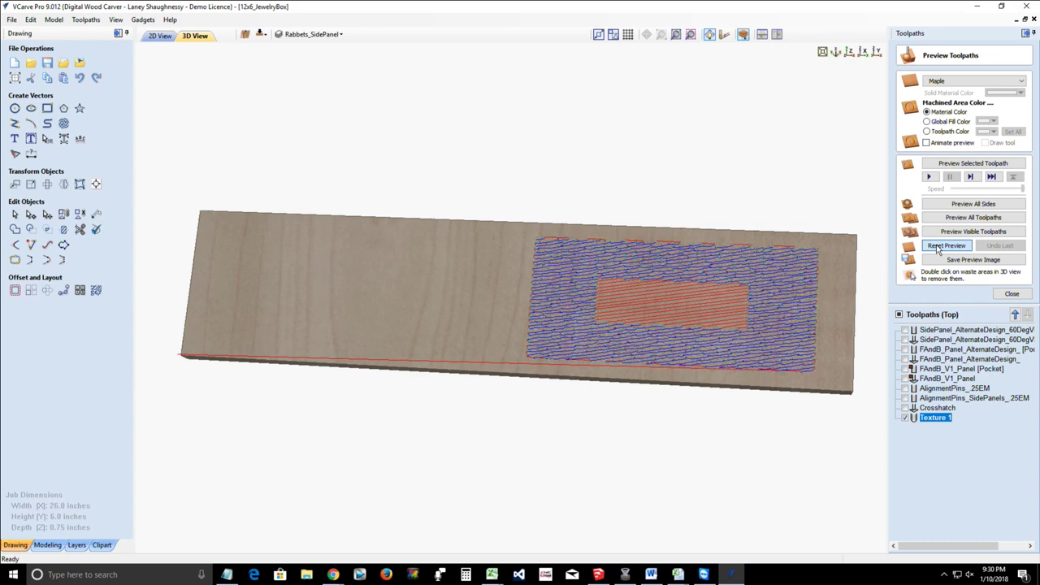
pyautogui.click(954, 165)
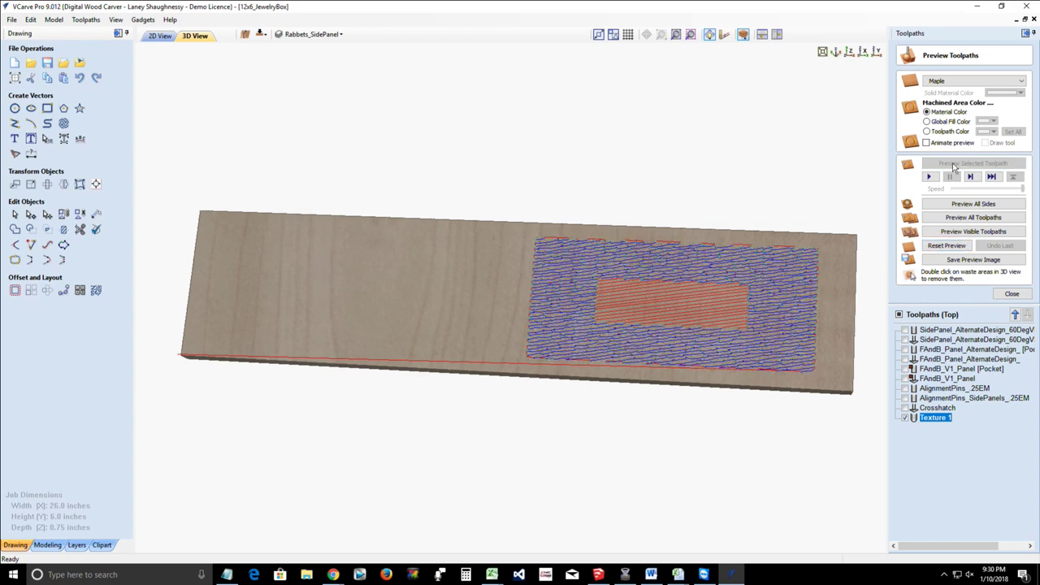
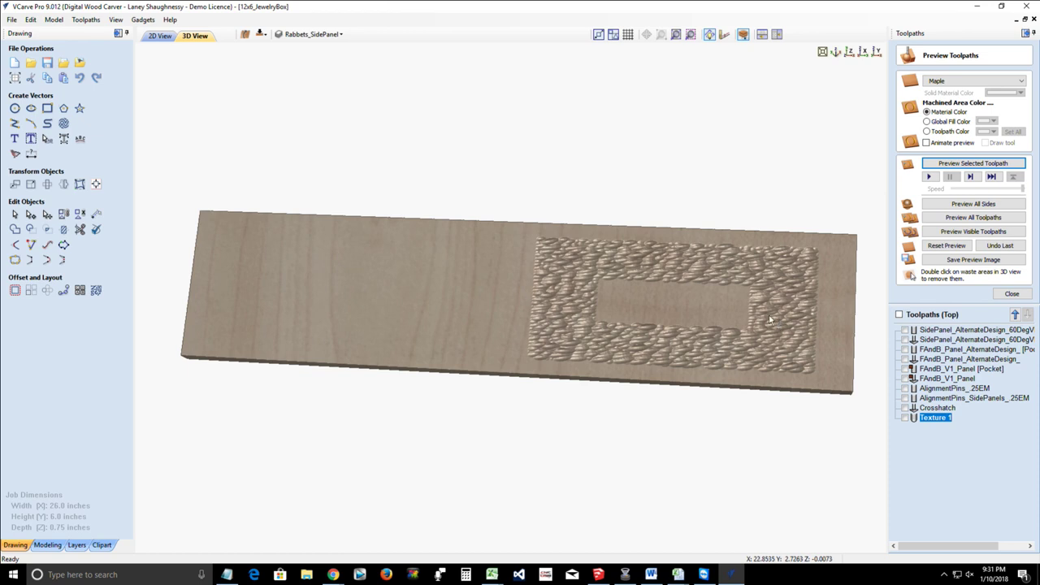
# Step: Switch the Texture 1 toolpath's tool to the 0.125 inch Ball Nose bit
pyautogui.scroll(2, 759, 350)
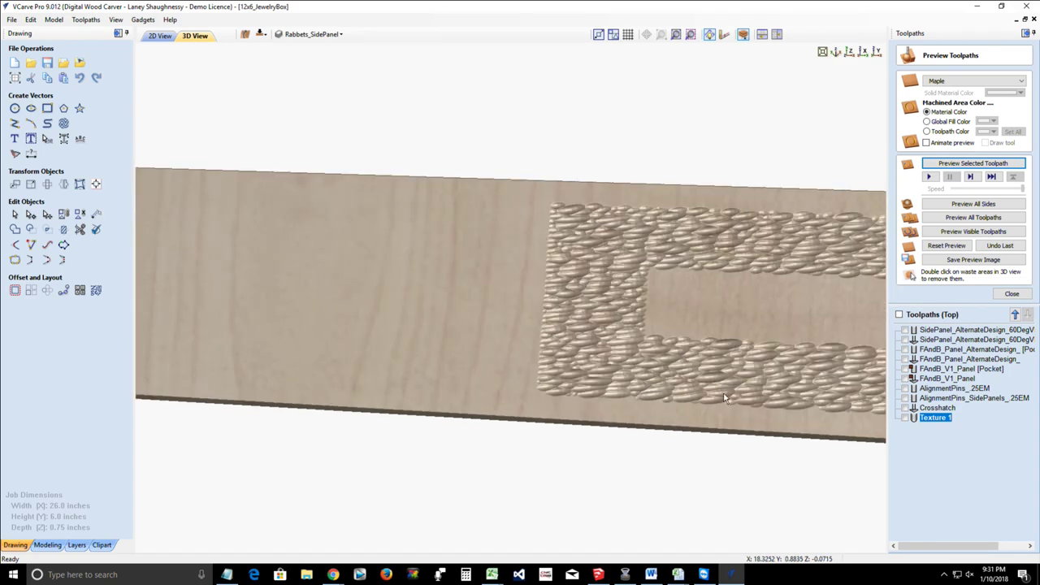
pyautogui.scroll(3, 664, 373)
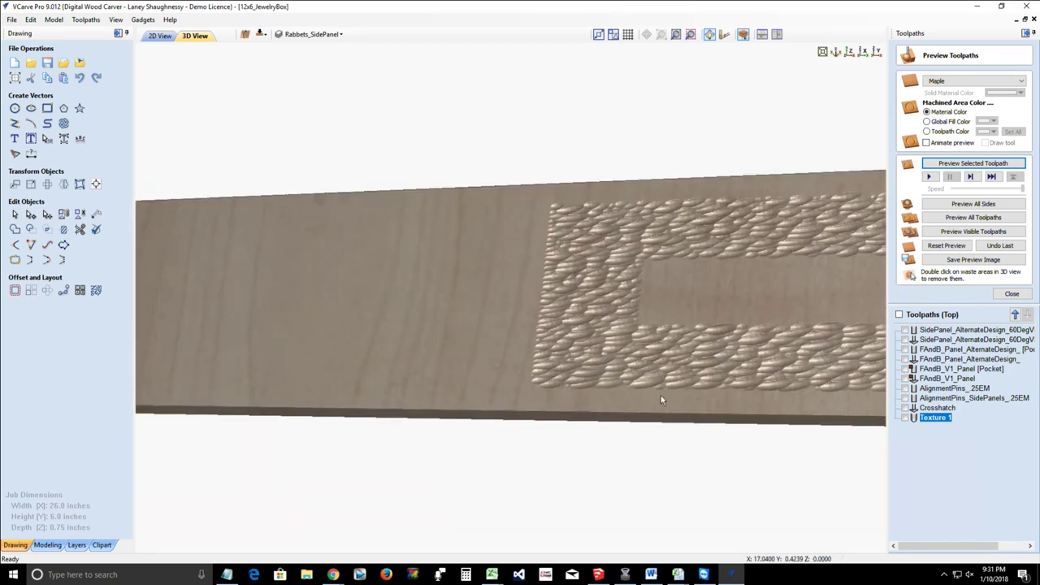
pyautogui.moveTo(660, 395); pyautogui.dragTo(657, 371)
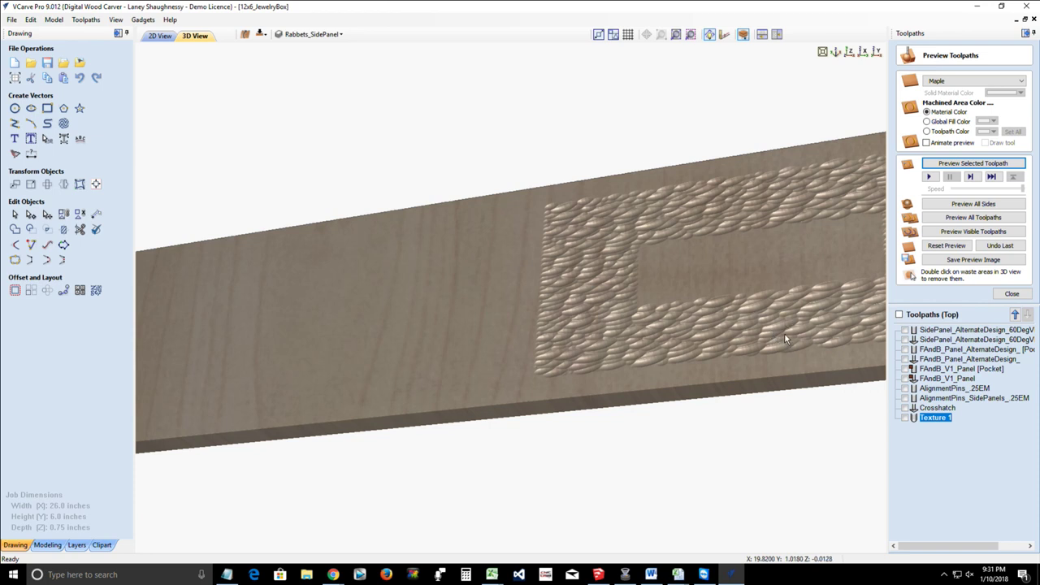
pyautogui.doubleClick(937, 418)
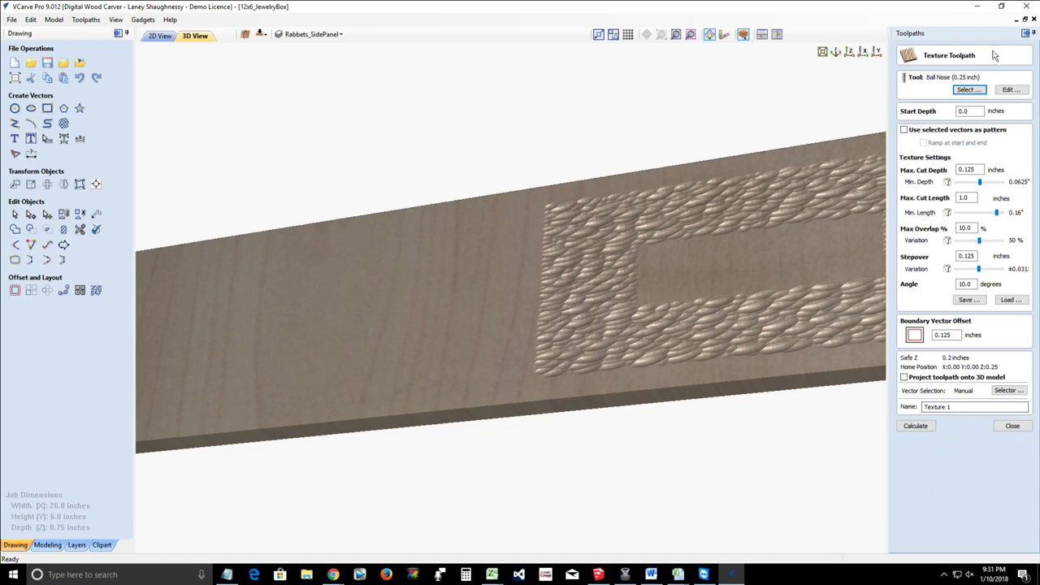
pyautogui.click(967, 90)
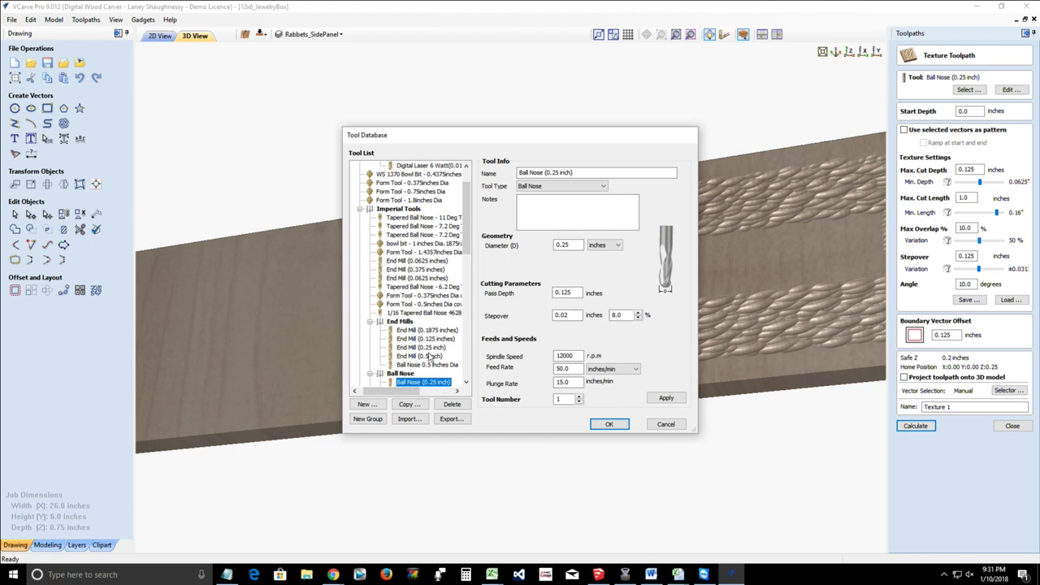
pyautogui.scroll(-2, 468, 264)
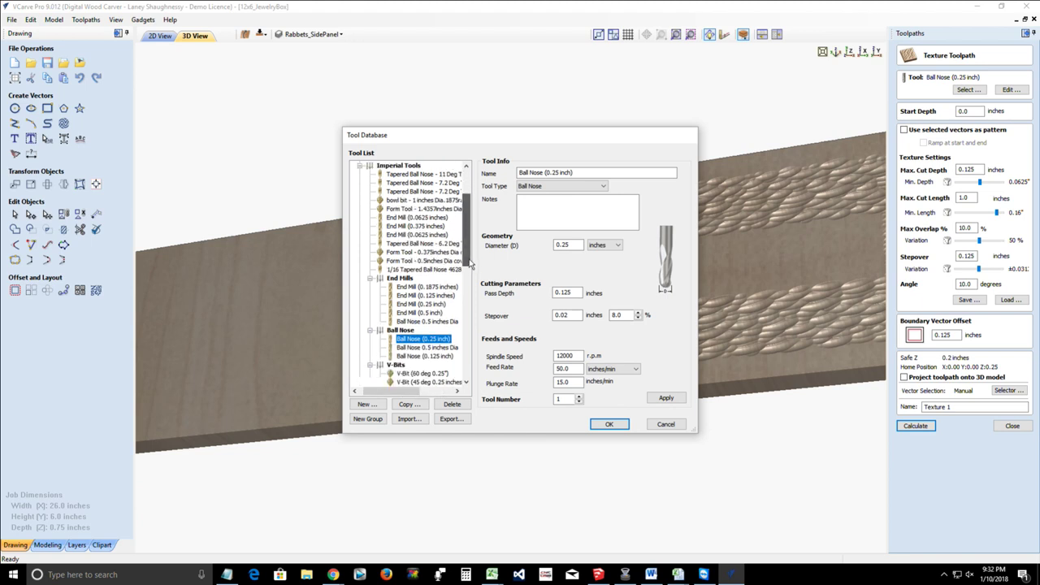
pyautogui.click(424, 356)
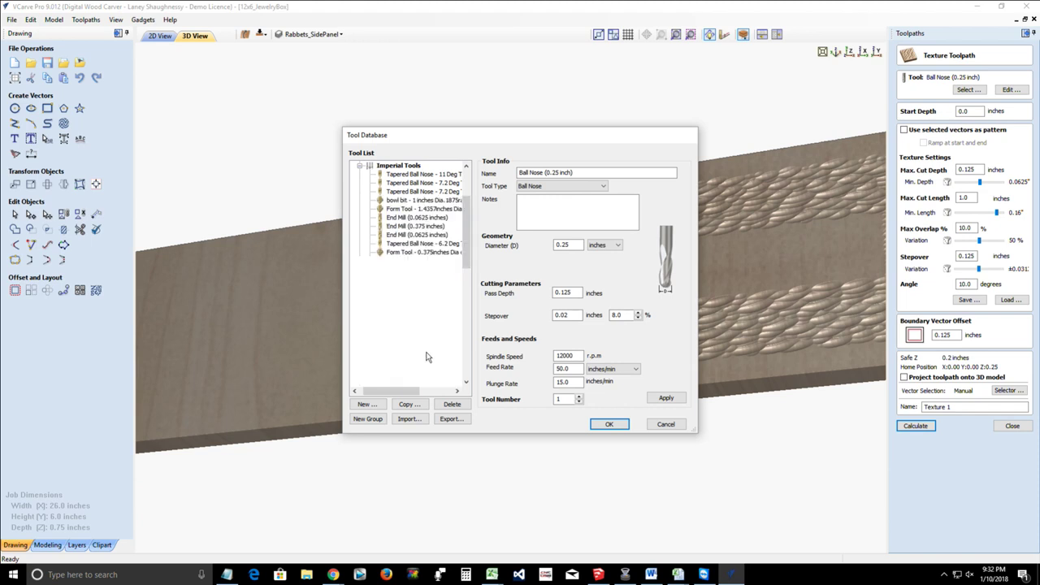
pyautogui.click(609, 425)
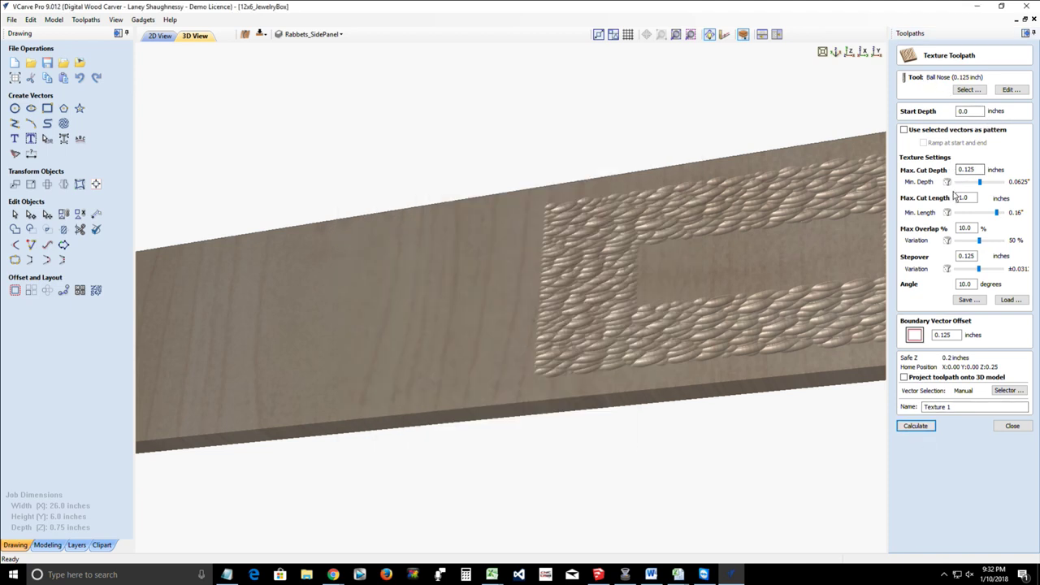
# Step: Set stepover and boundary vector offset to 0.0625, then recalculate Texture 1
pyautogui.doubleClick(965, 256)
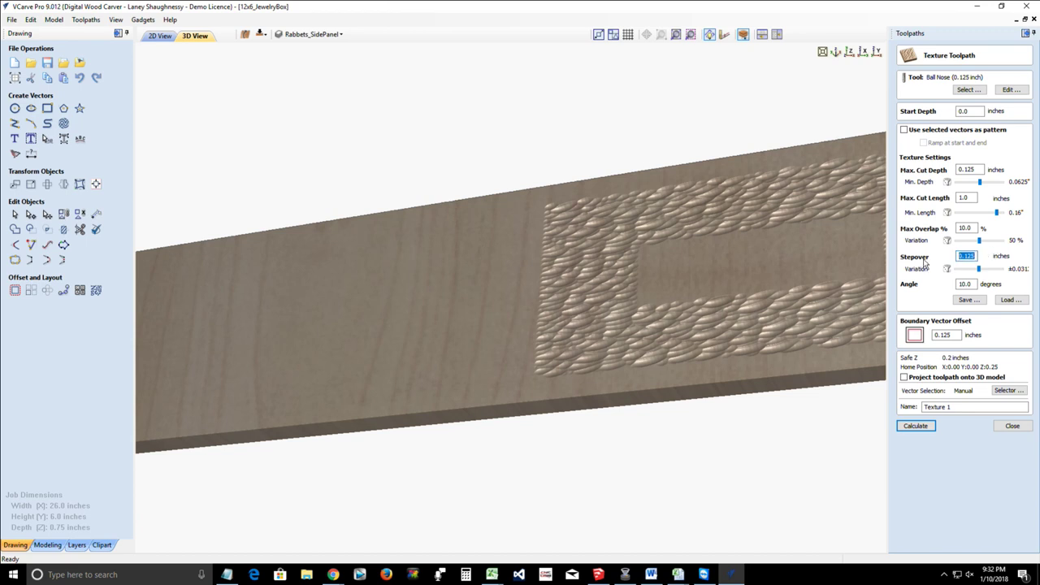
pyautogui.write('.0625')
pyautogui.doubleClick(943, 335)
pyautogui.write('.0625')
pyautogui.click(943, 335)
pyautogui.press('BackSpace')
pyautogui.click(915, 426)
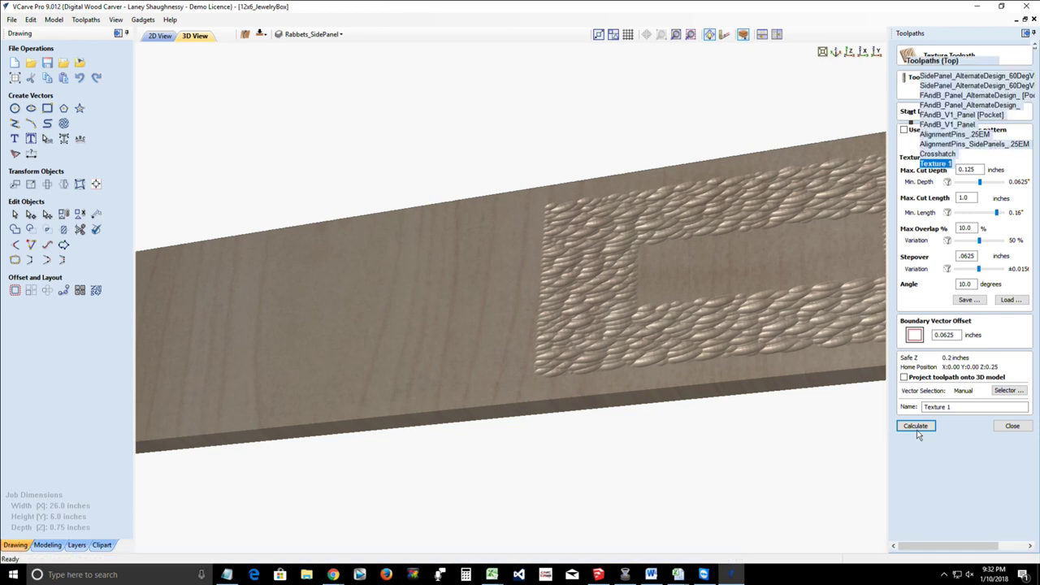
# Step: Reset the preview, simulate Texture 1, and rotate to a top-down view to inspect it
pyautogui.click(947, 246)
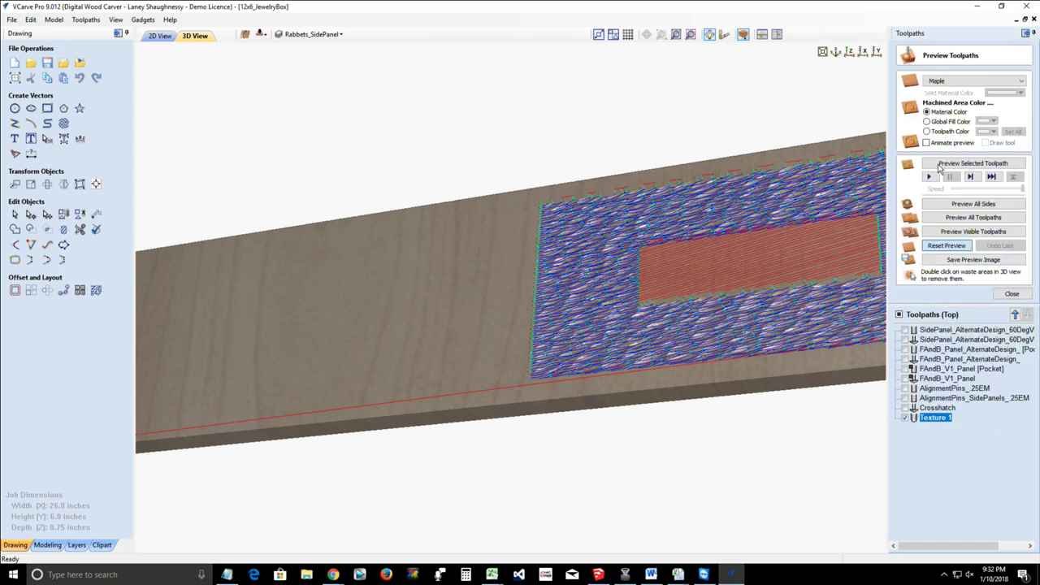
pyautogui.click(939, 165)
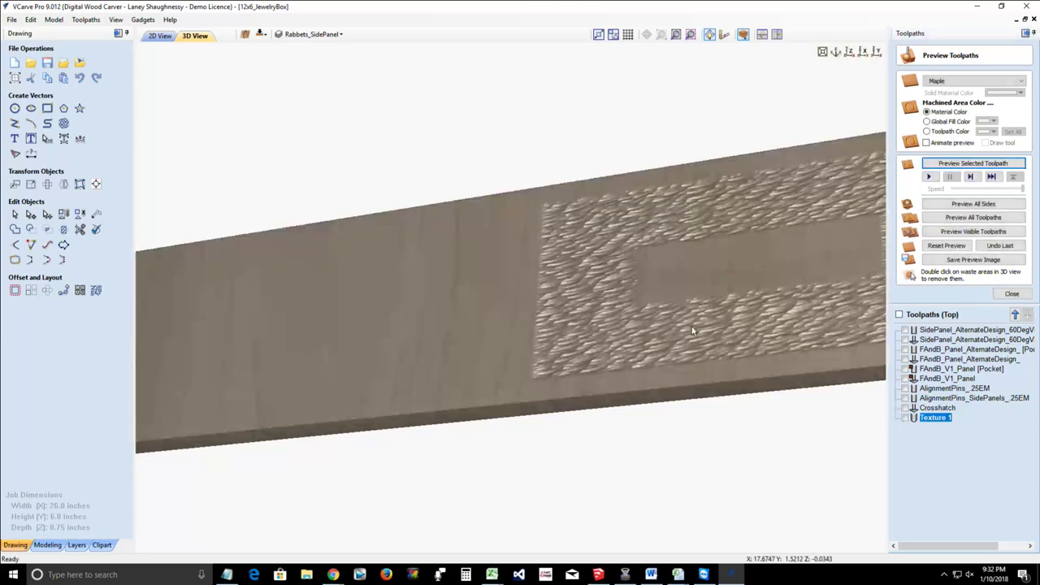
pyautogui.scroll(1, 692, 336)
pyautogui.scroll(-2, 691, 336)
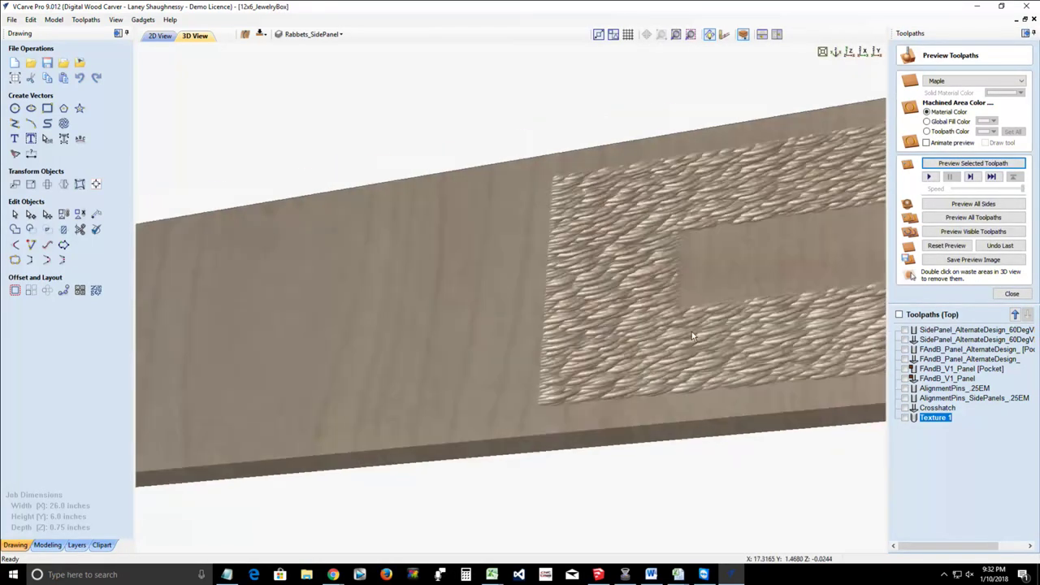
pyautogui.scroll(-1, 691, 337)
pyautogui.moveTo(690, 337); pyautogui.dragTo(707, 365)
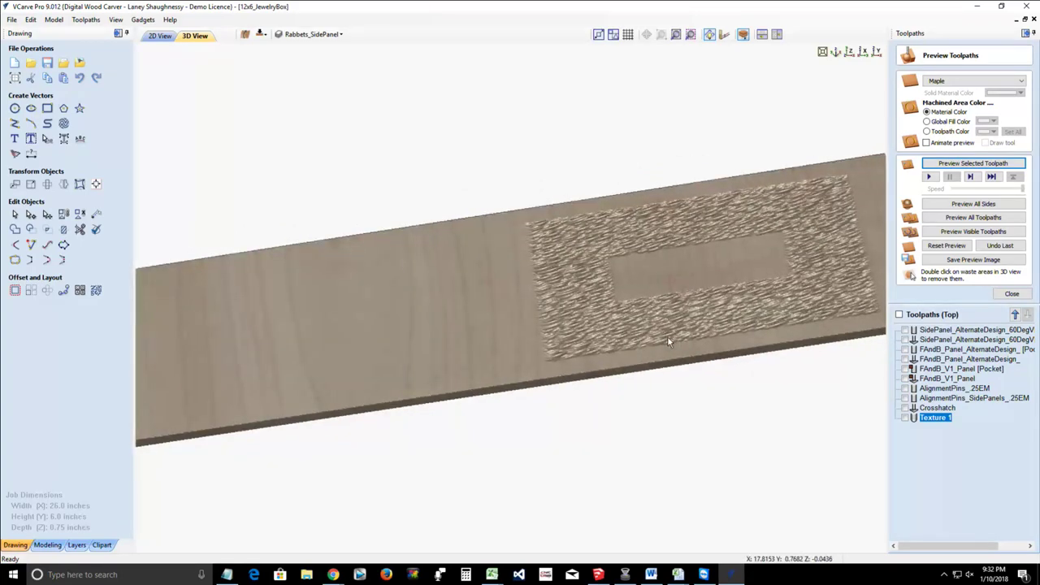
pyautogui.scroll(2, 667, 338)
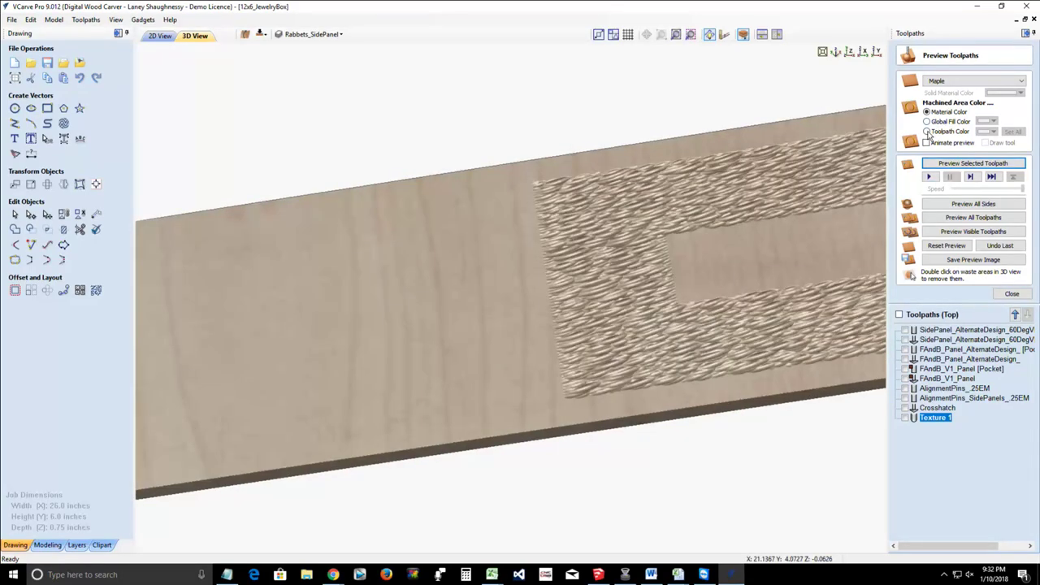
# Step: Colour the machined area with a black toolpath colour, changing it from dark red
pyautogui.click(993, 134)
pyautogui.click(993, 133)
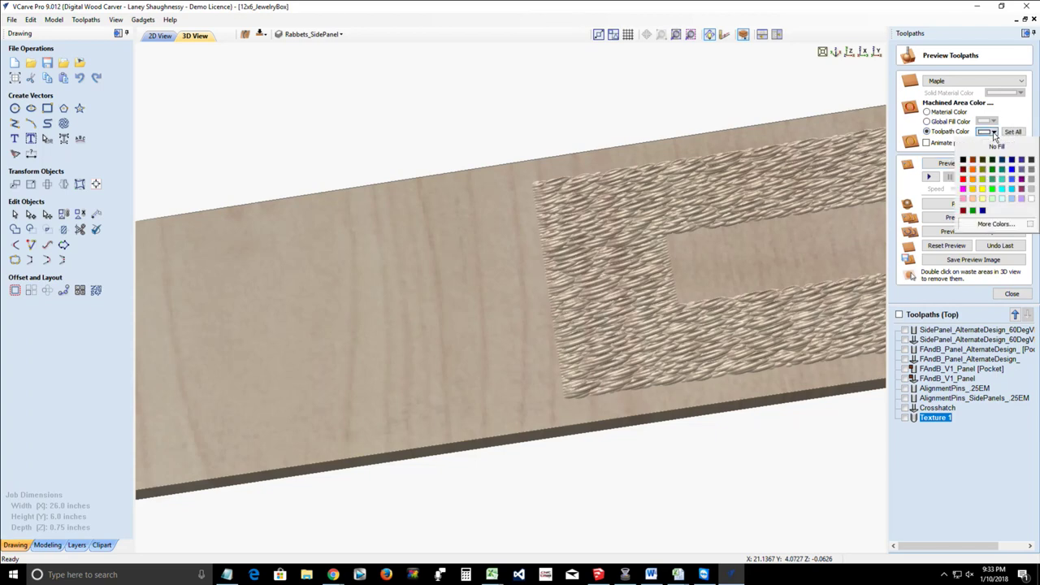
pyautogui.click(964, 169)
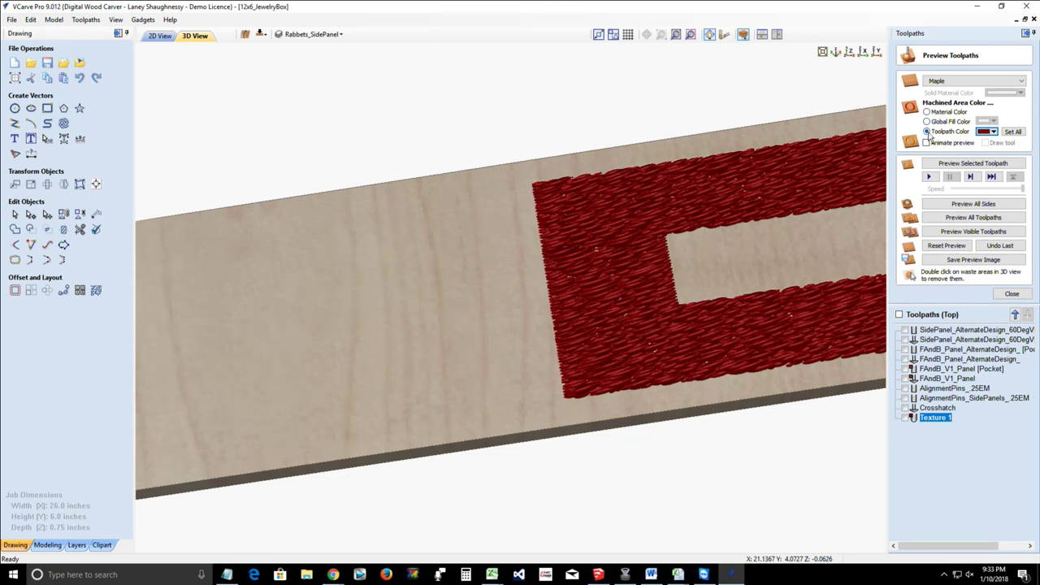
pyautogui.click(987, 132)
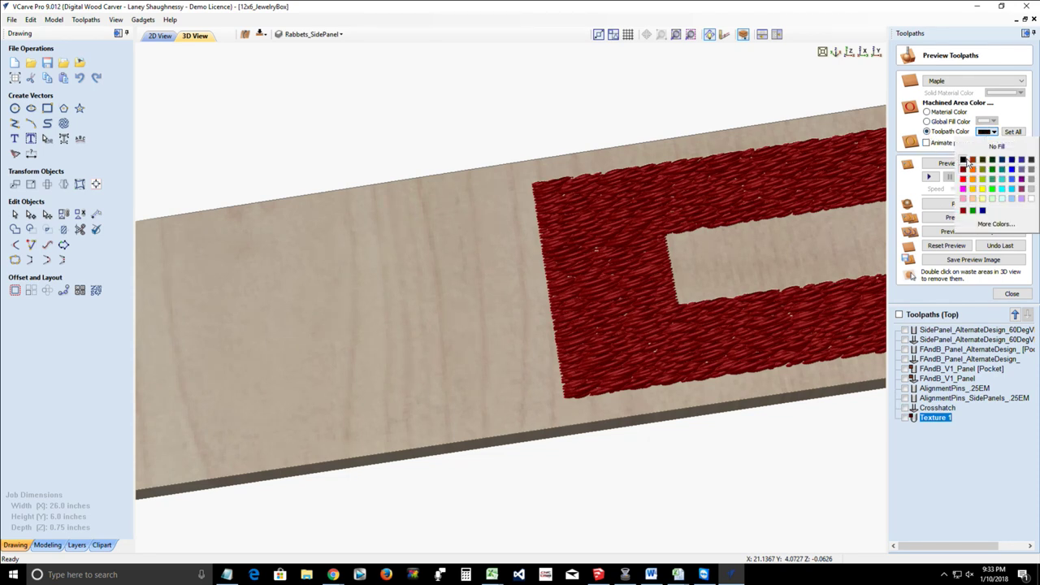
pyautogui.click(965, 160)
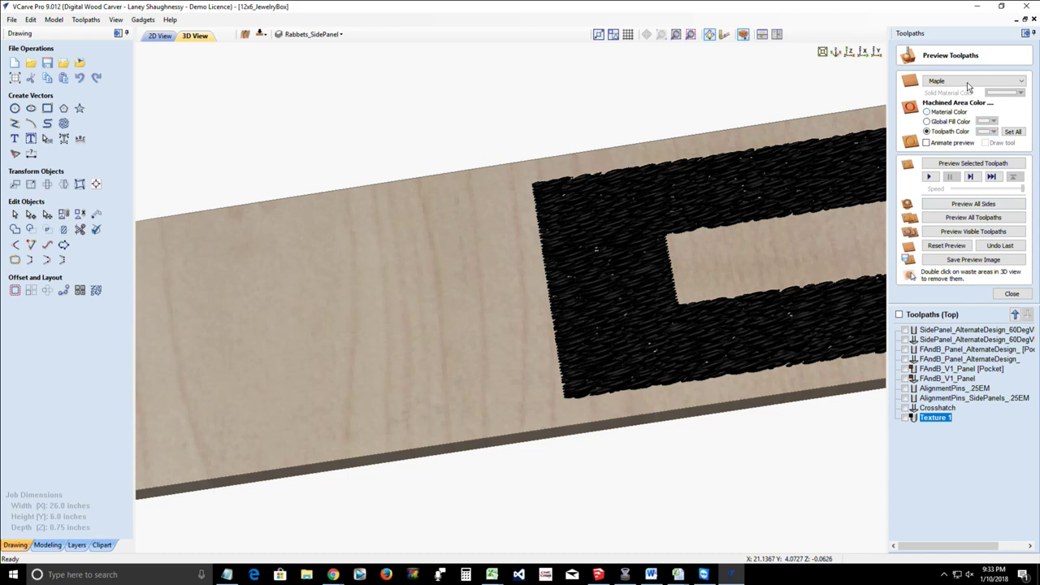
# Step: Preview the board in Walnut, then walnut2, and rotate to show its left end
pyautogui.click(967, 83)
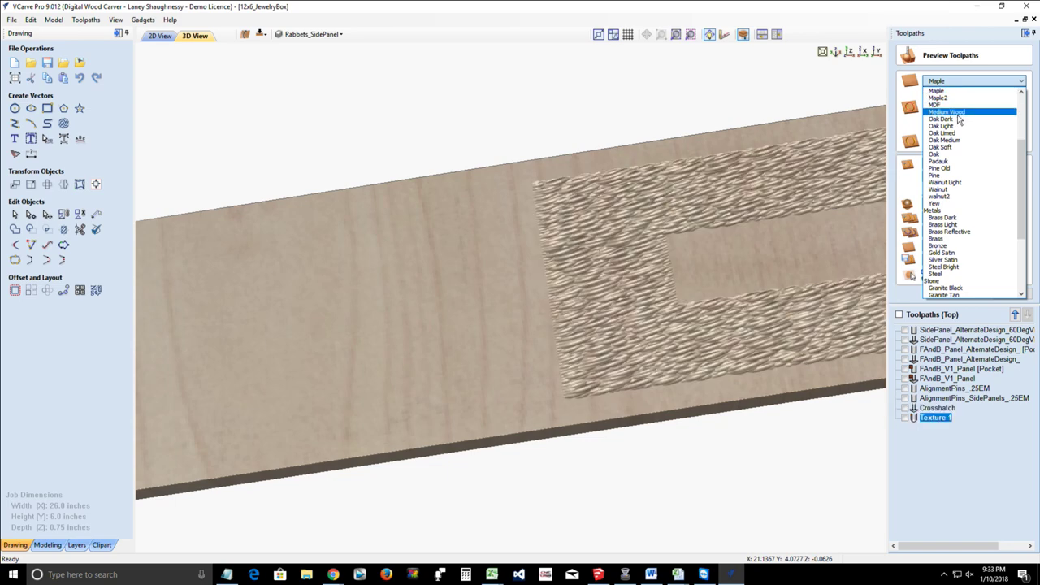
pyautogui.click(958, 190)
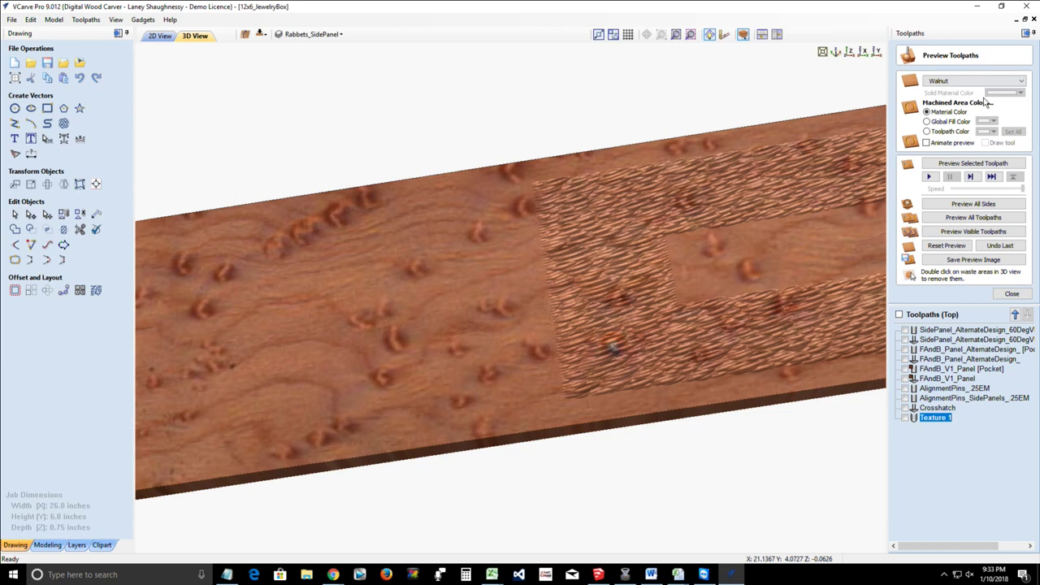
pyautogui.click(975, 80)
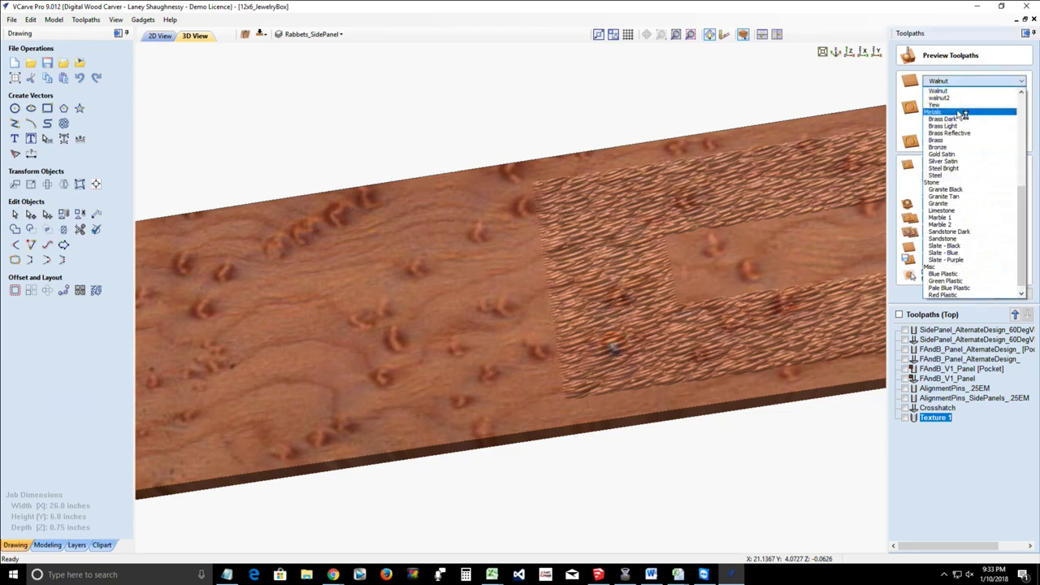
pyautogui.click(952, 99)
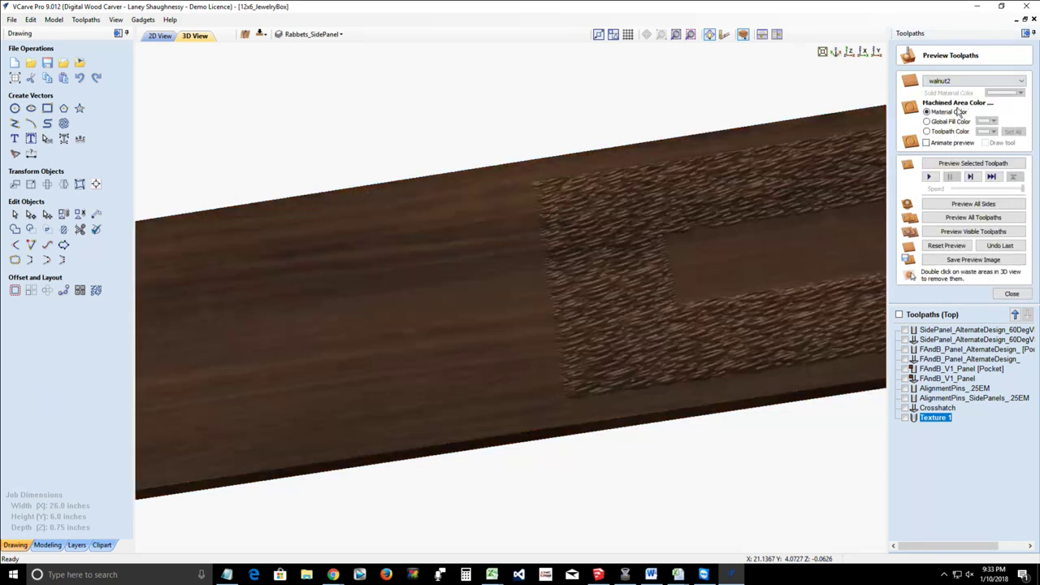
pyautogui.moveTo(657, 344); pyautogui.dragTo(656, 353)
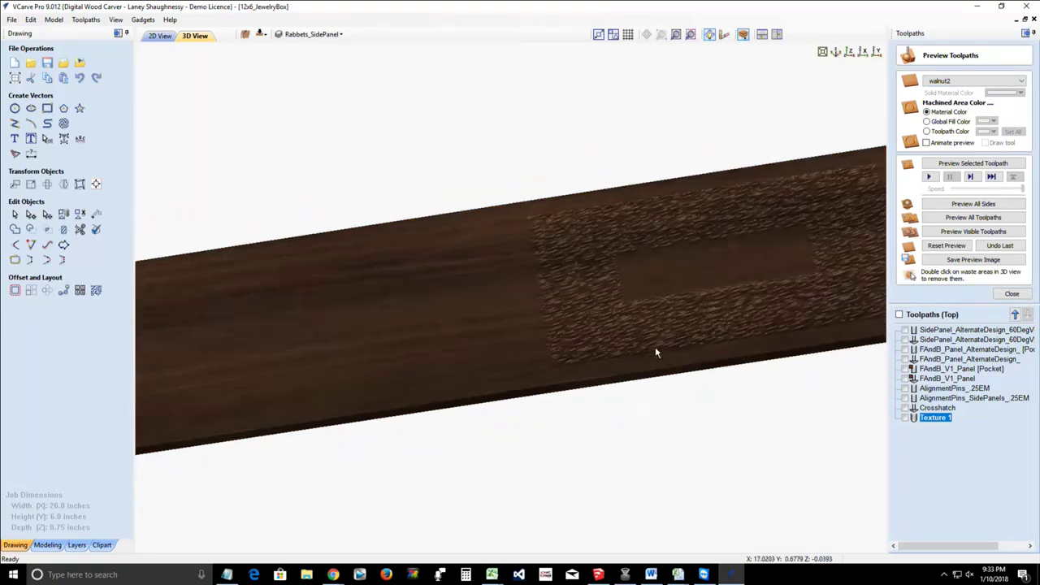
pyautogui.moveTo(736, 332); pyautogui.dragTo(861, 187)
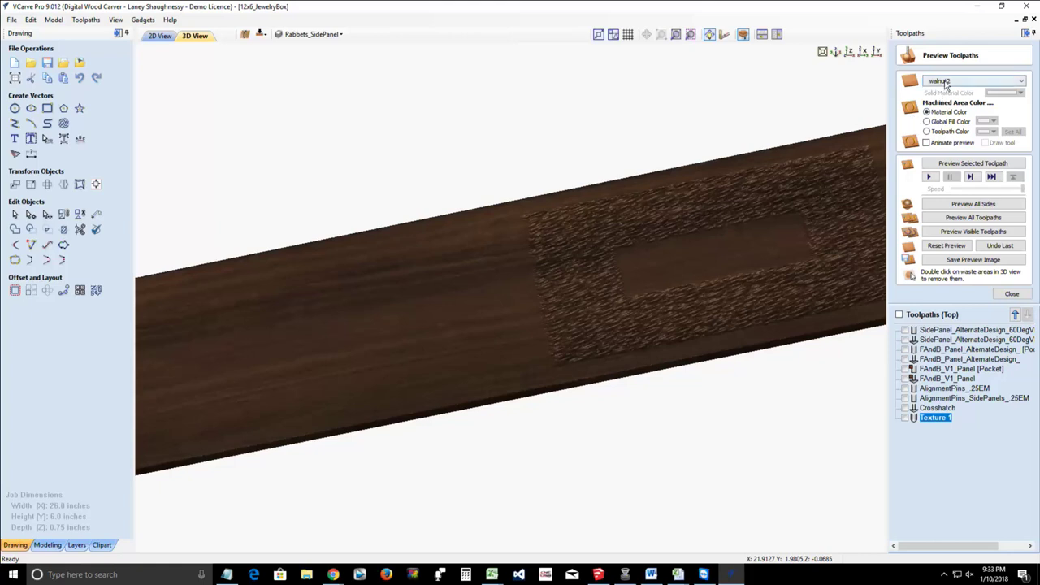
# Step: Switch the preview material to Cherry and rotate the board to inspect the texture
pyautogui.click(945, 84)
pyautogui.scroll(5, 950, 134)
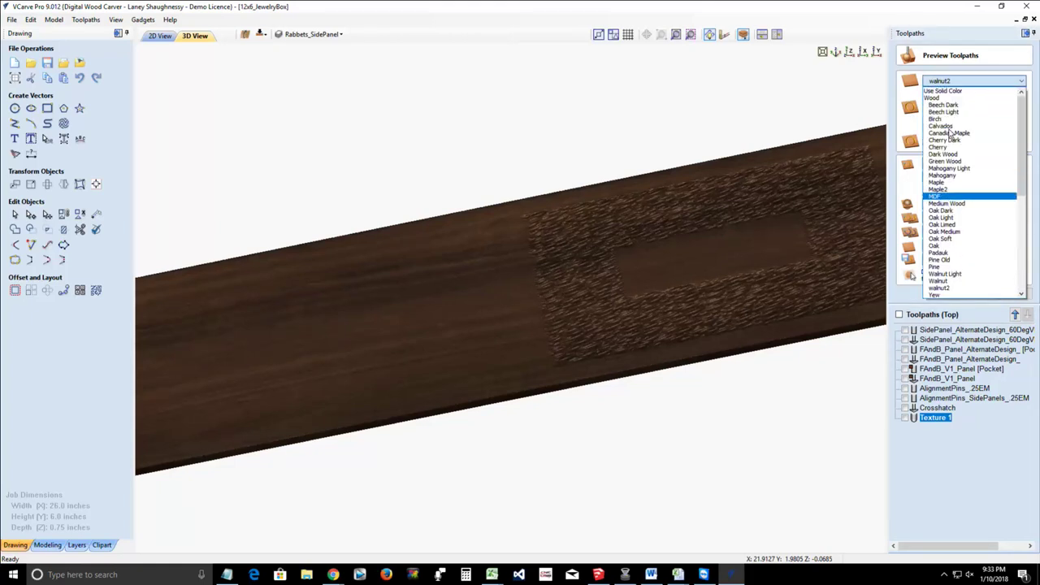
pyautogui.click(940, 147)
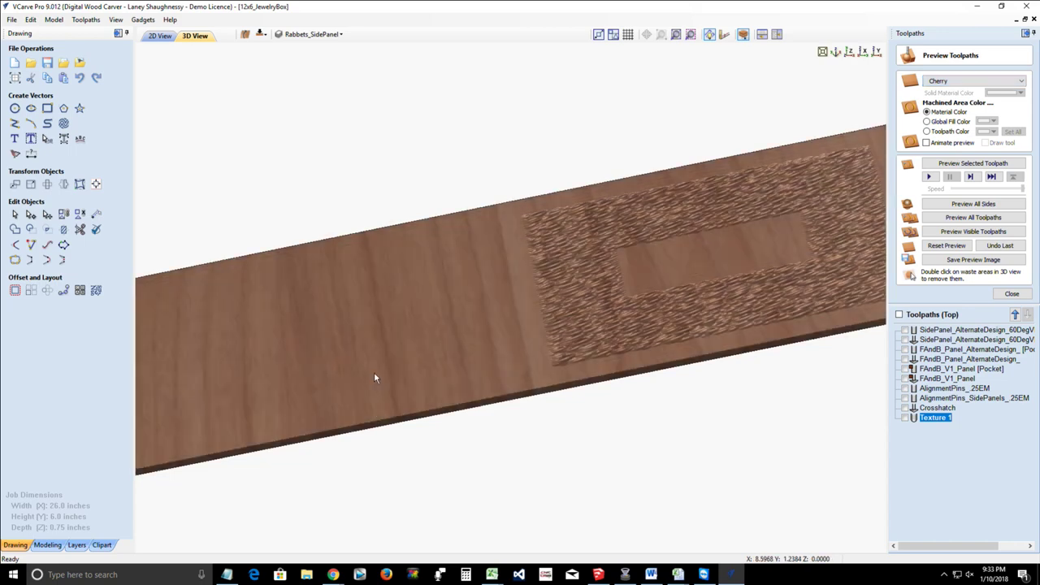
pyautogui.moveTo(372, 385); pyautogui.dragTo(625, 319)
pyautogui.scroll(3, 625, 319)
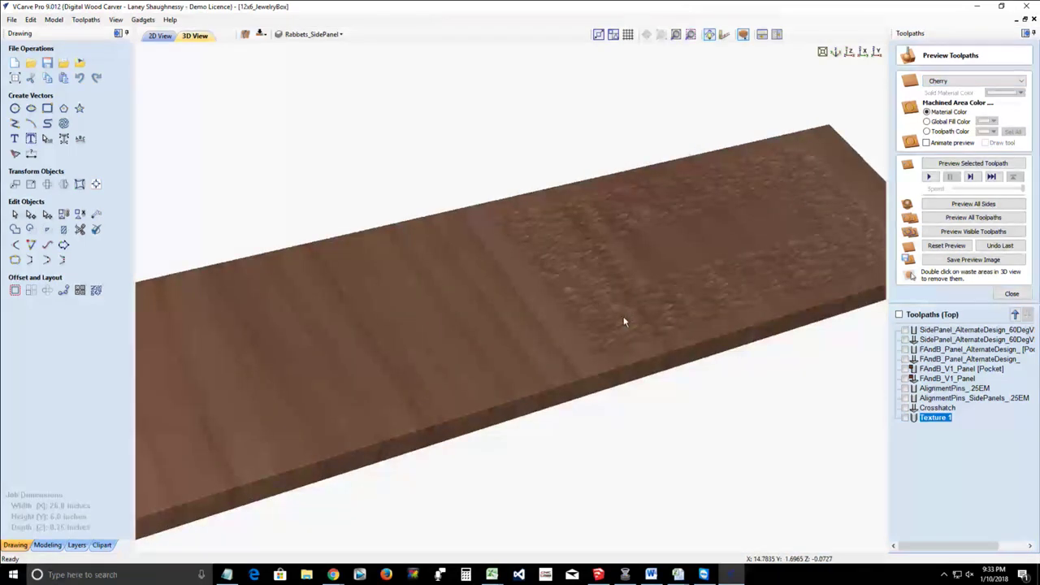
pyautogui.moveTo(492, 317); pyautogui.dragTo(235, 366)
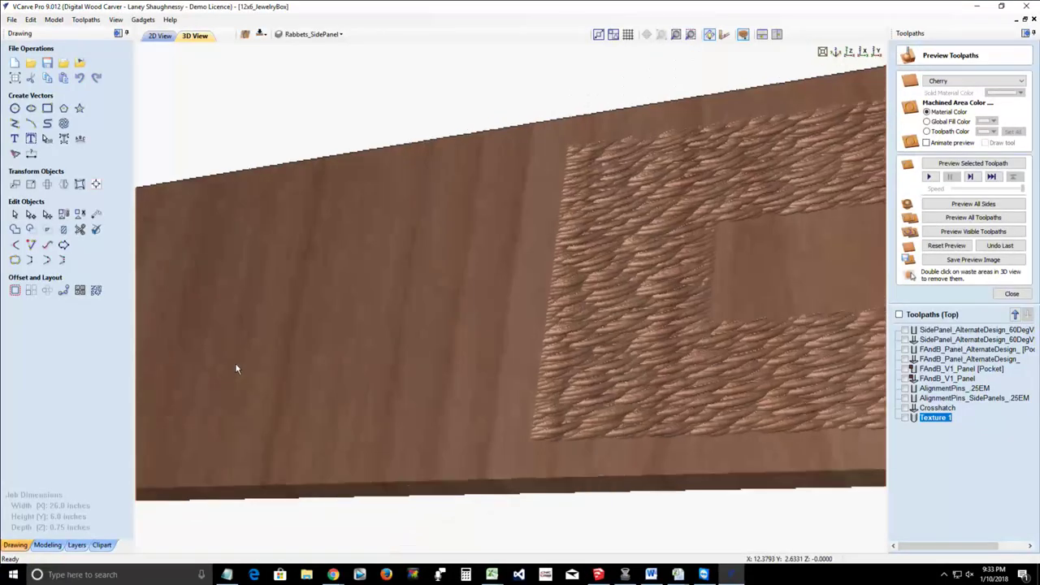
pyautogui.scroll(-2, 673, 422)
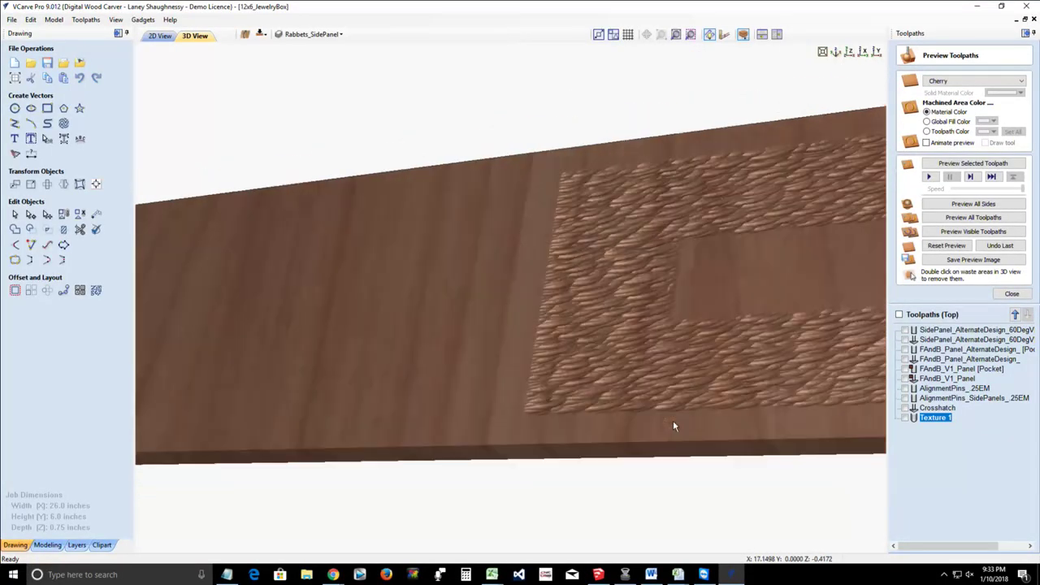
pyautogui.moveTo(673, 425); pyautogui.dragTo(587, 251)
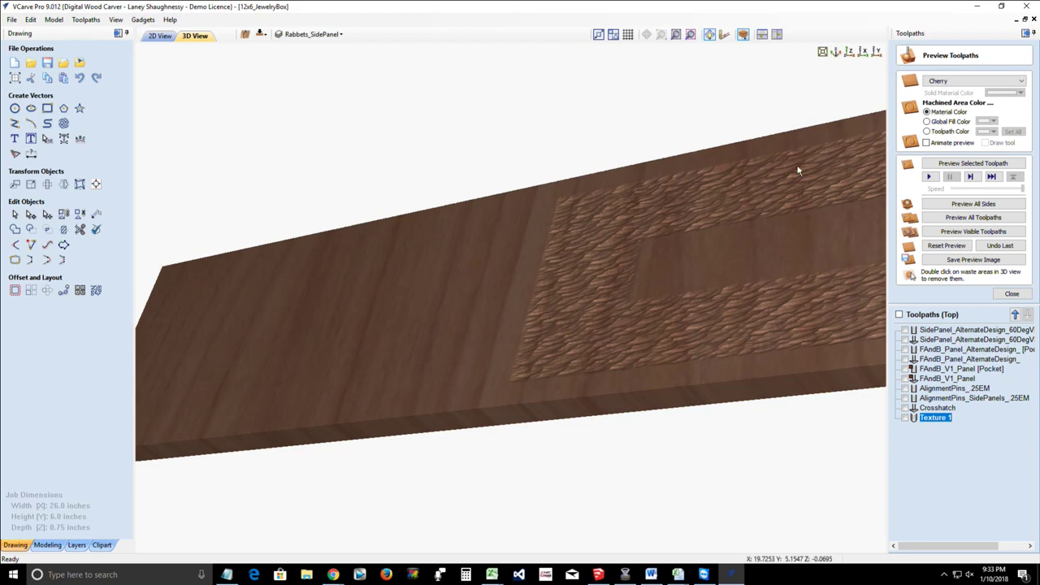
# Step: Return to the 2D view and select the scrollwork pattern below the layout
pyautogui.click(161, 37)
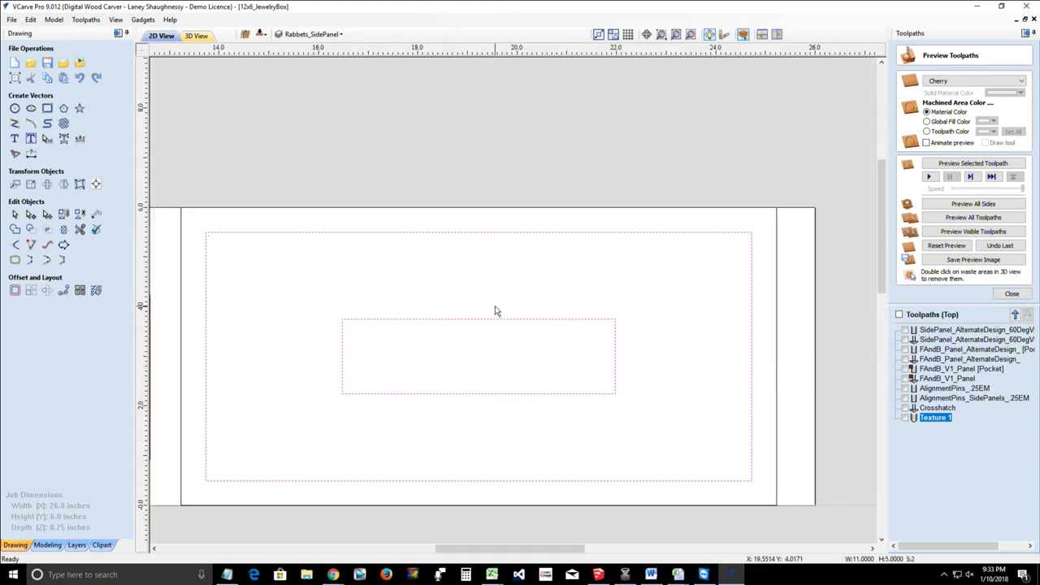
pyautogui.scroll(-2, 497, 307)
pyautogui.scroll(-3, 356, 399)
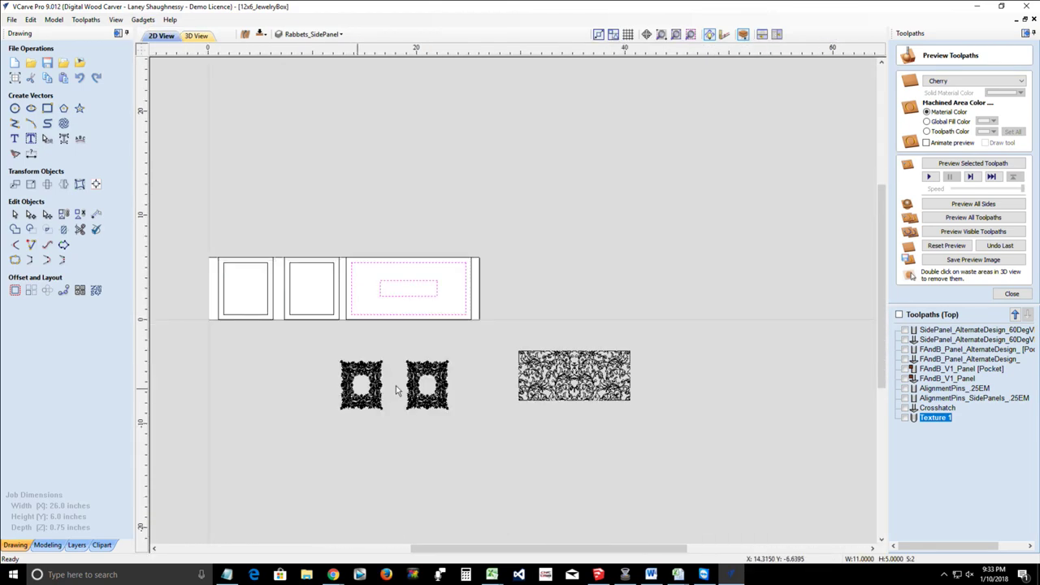
pyautogui.scroll(3, 591, 415)
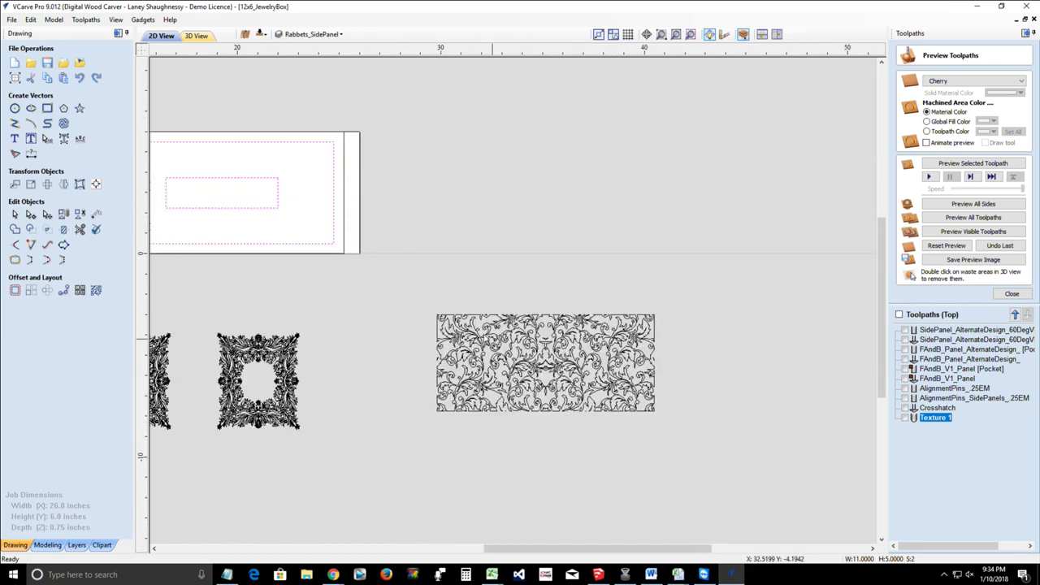
pyautogui.click(533, 391)
pyautogui.scroll(-1, 501, 453)
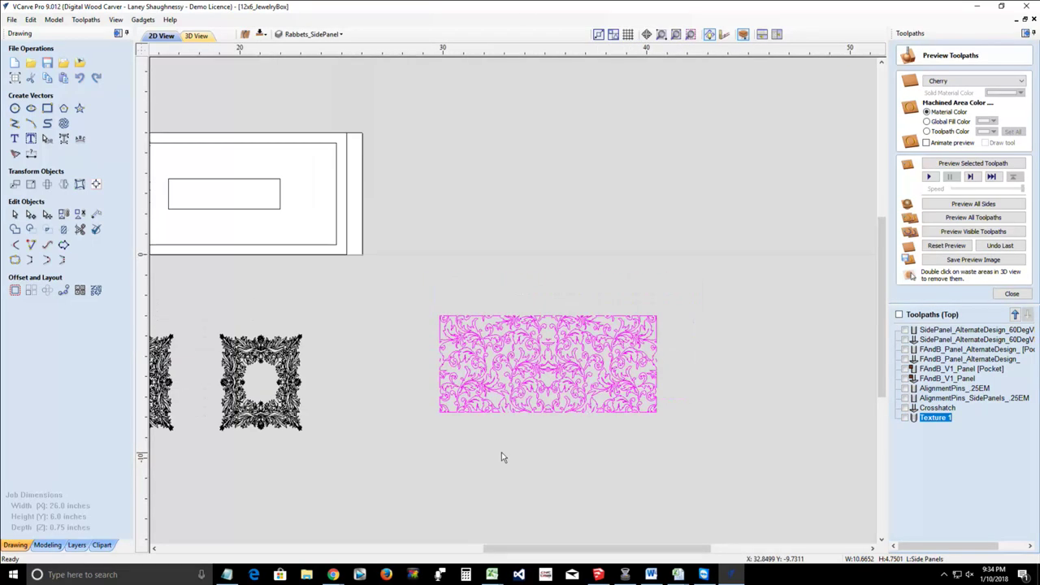
pyautogui.scroll(-1, 524, 410)
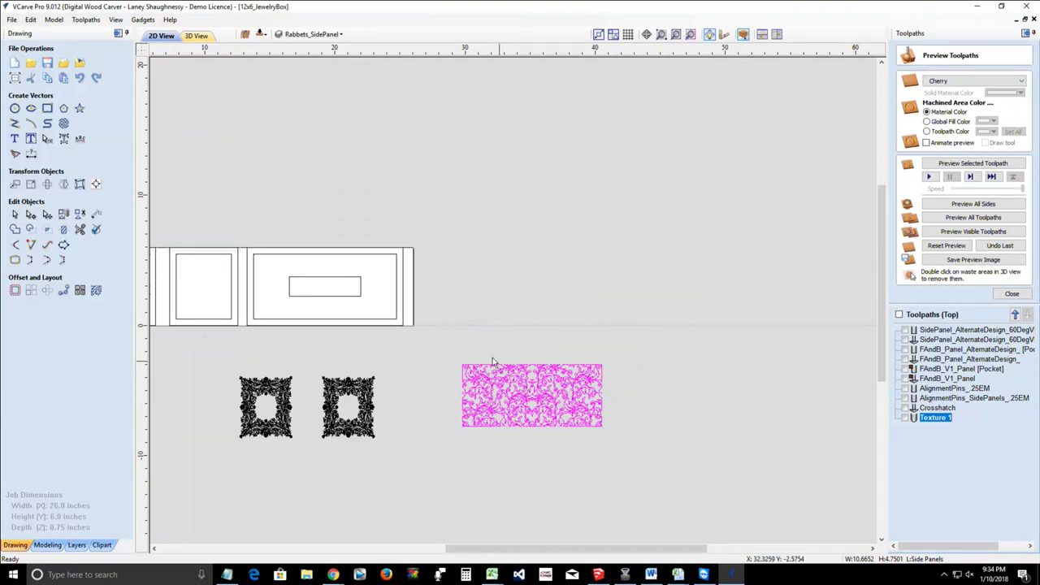
# Step: Drag the scrollwork pattern onto the side panel and nudge it slightly lower
pyautogui.click(531, 384)
pyautogui.moveTo(532, 395); pyautogui.dragTo(292, 264)
pyautogui.scroll(2, 294, 264)
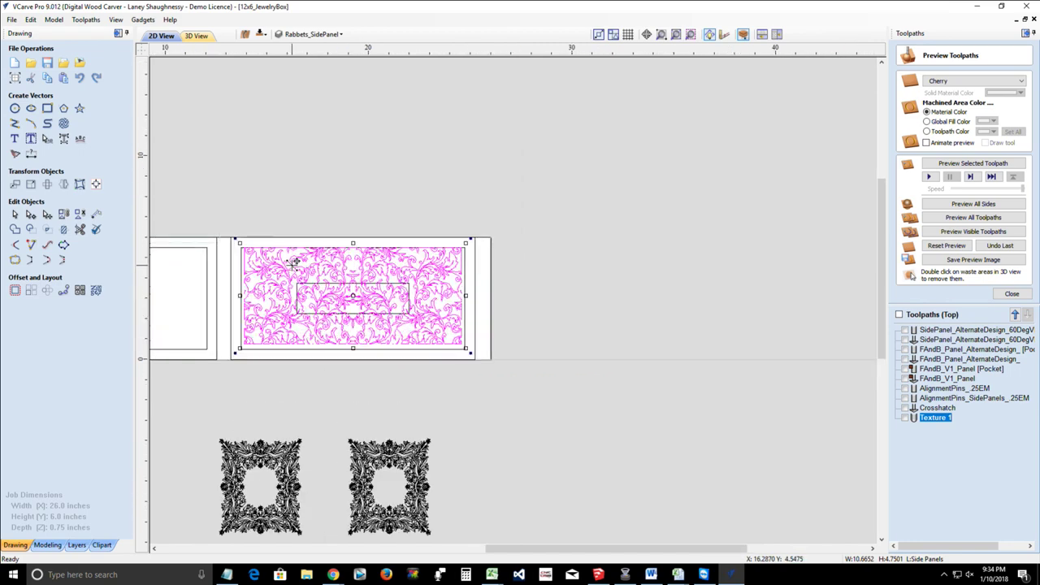
pyautogui.scroll(2, 294, 262)
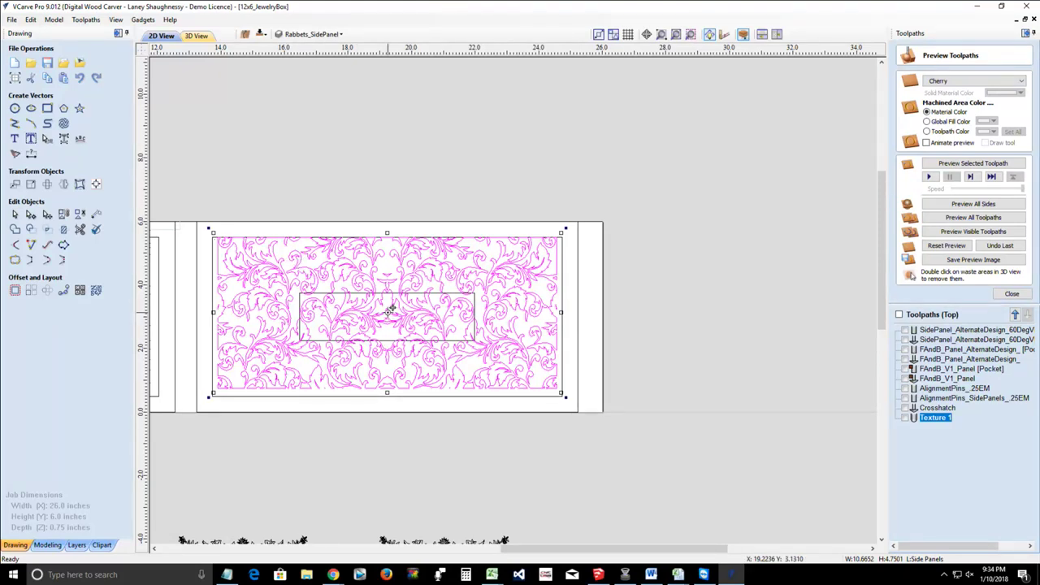
pyautogui.moveTo(389, 309); pyautogui.dragTo(386, 318)
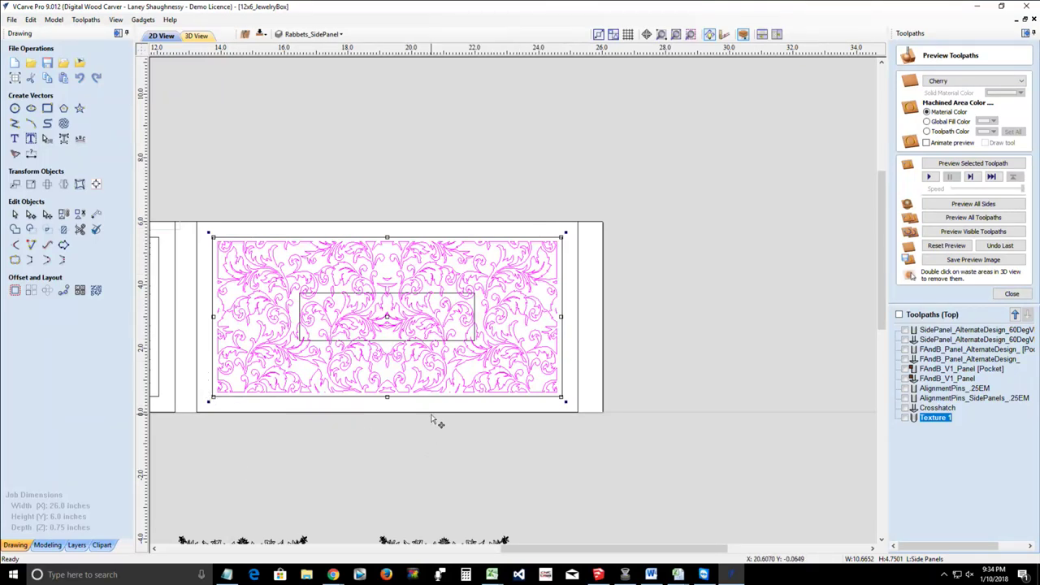
pyautogui.scroll(1, 328, 318)
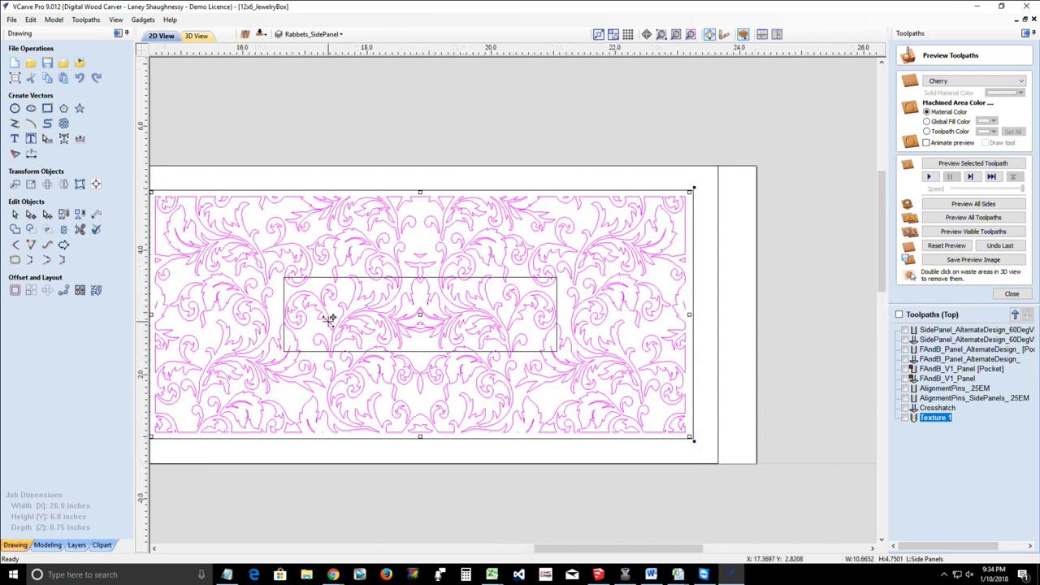
pyautogui.scroll(1, 328, 319)
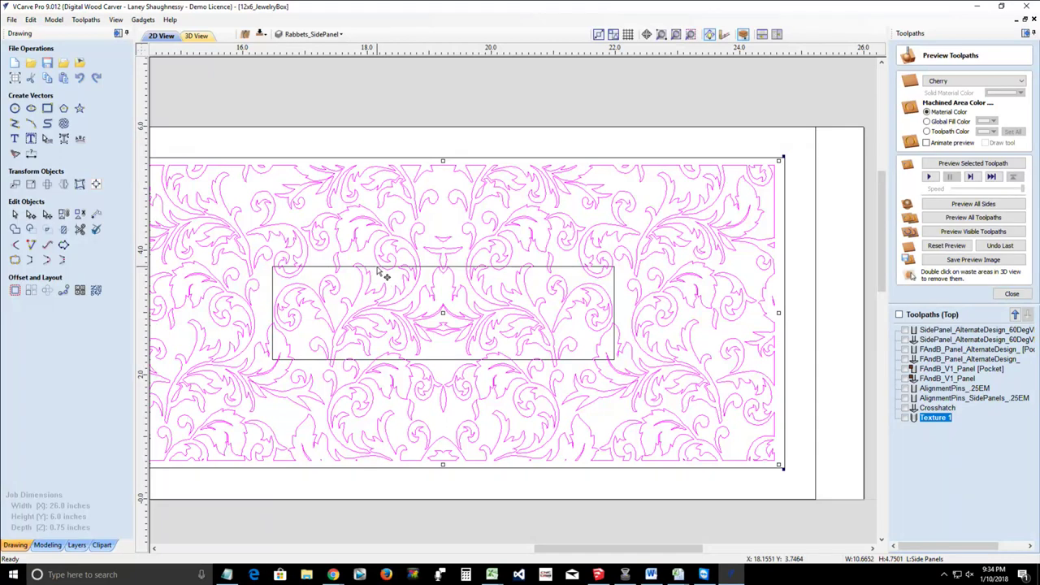
# Step: Offset the inner rectangle outwards by 0.0625 in after the pattern offset fails
pyautogui.click(15, 294)
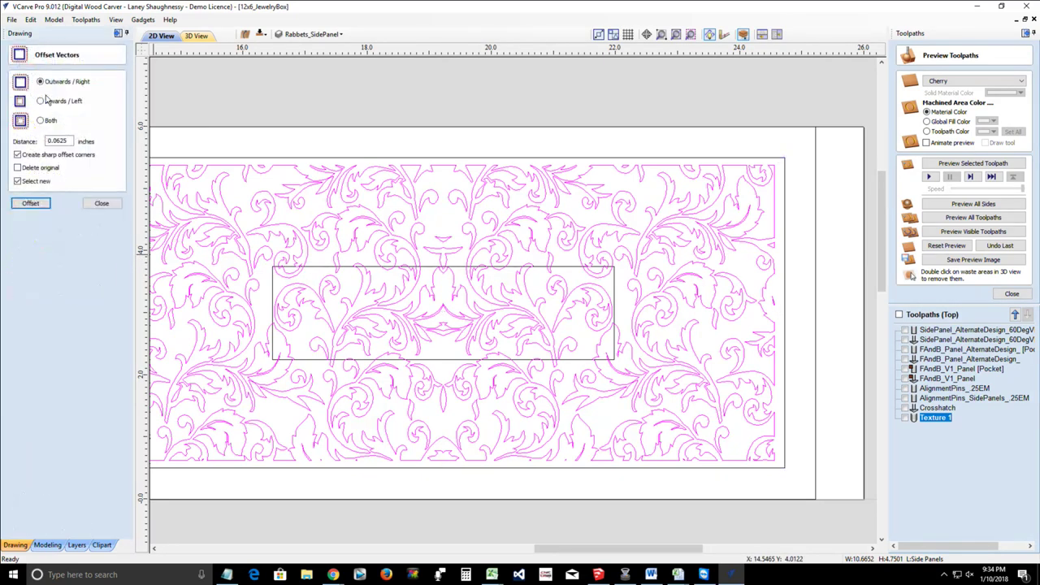
pyautogui.click(30, 204)
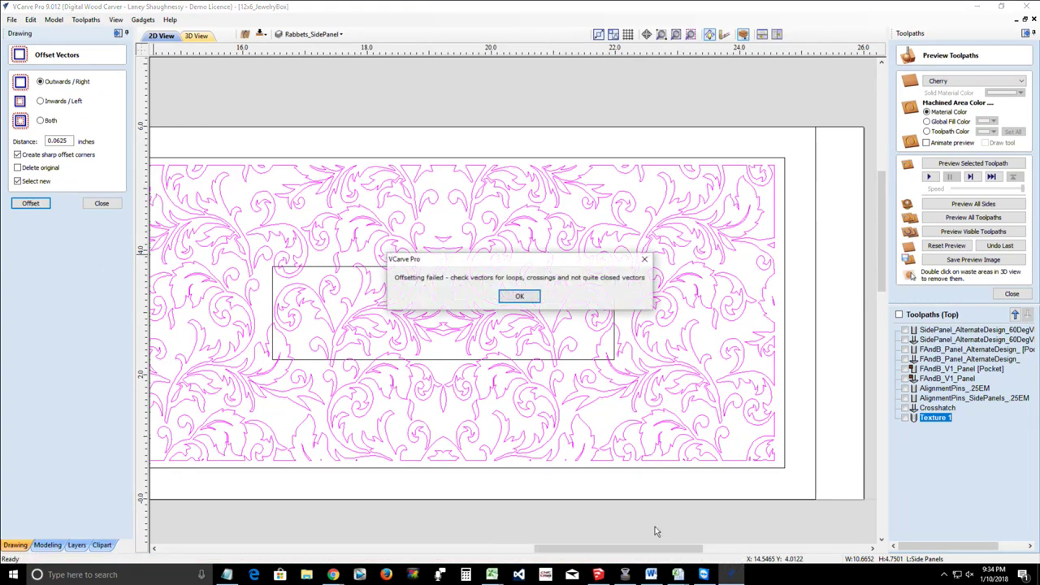
pyautogui.click(521, 297)
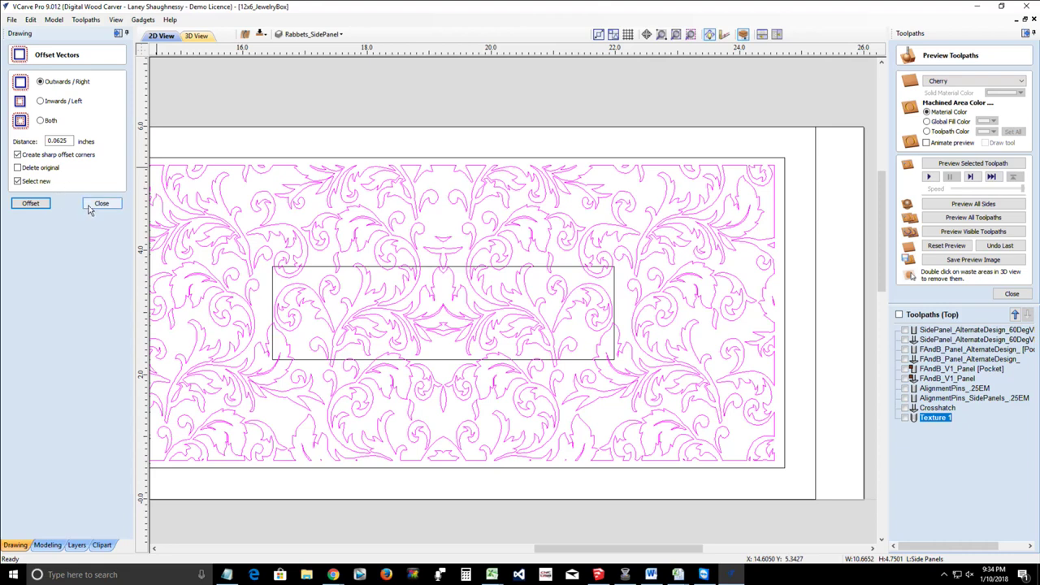
pyautogui.click(313, 269)
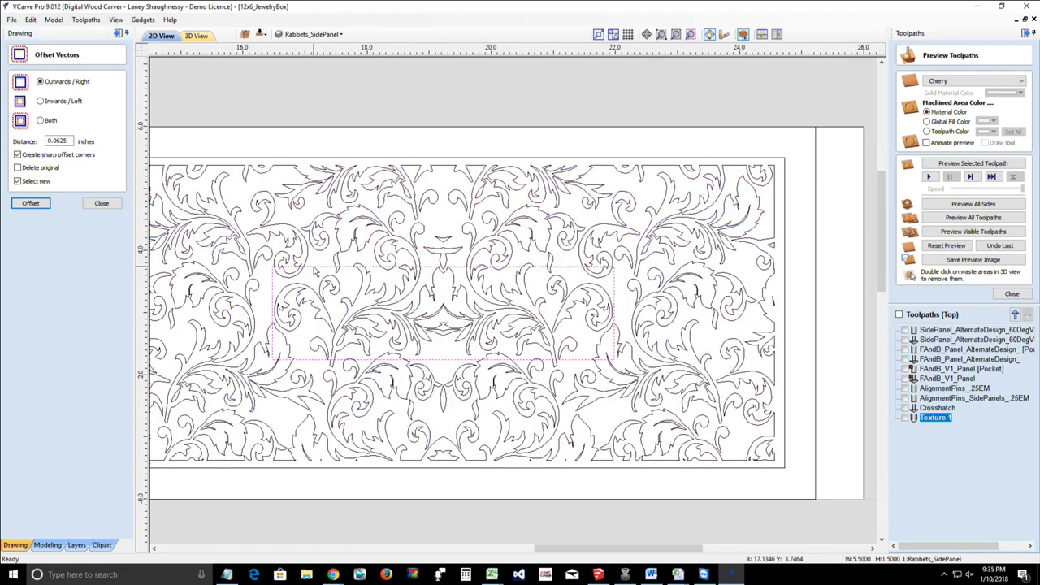
pyautogui.click(28, 205)
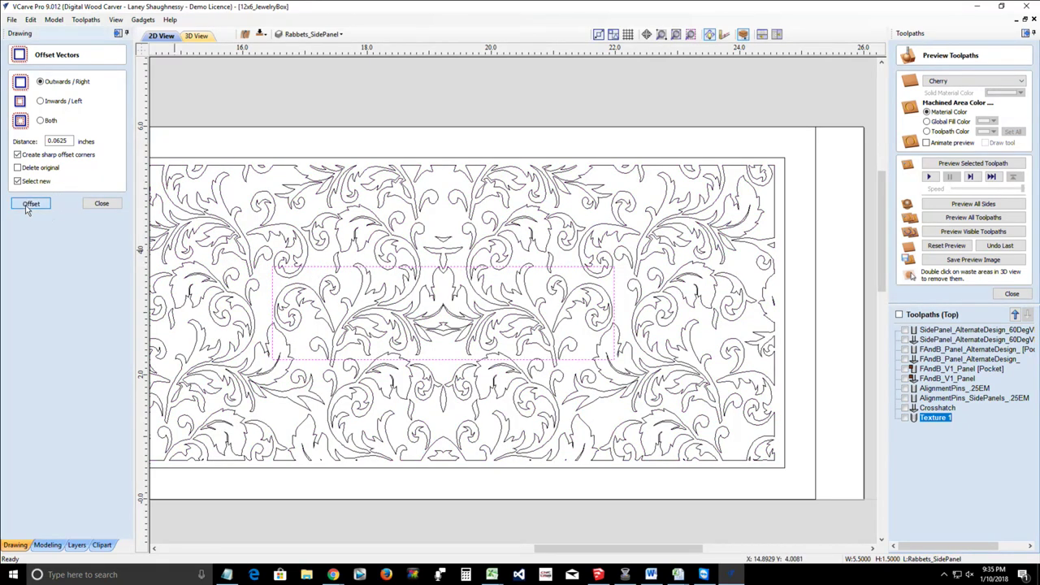
pyautogui.click(101, 203)
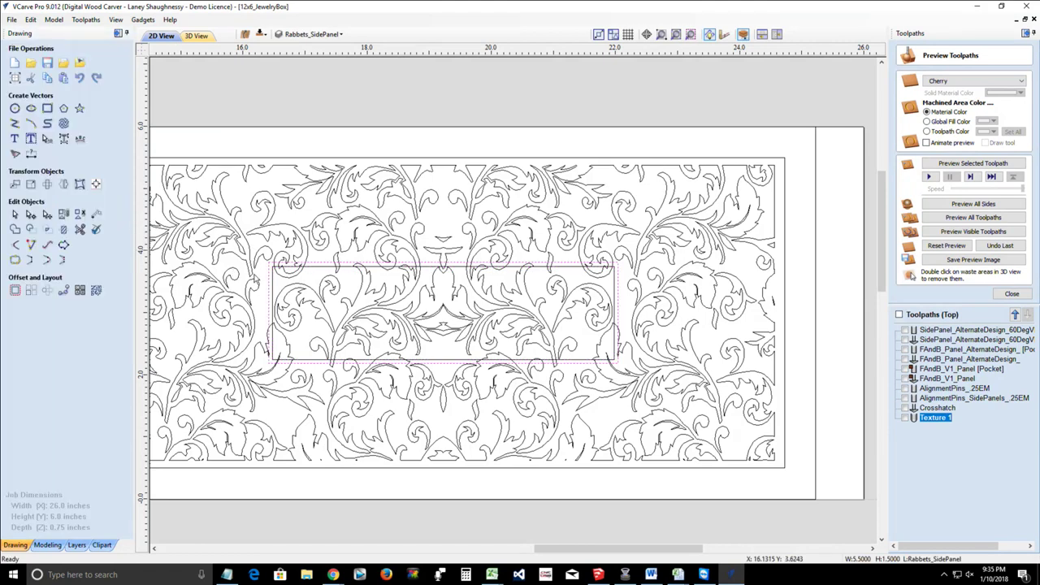
# Step: Select the scroll pattern together with the offset rectangle as the trim boundary
pyautogui.click(283, 244)
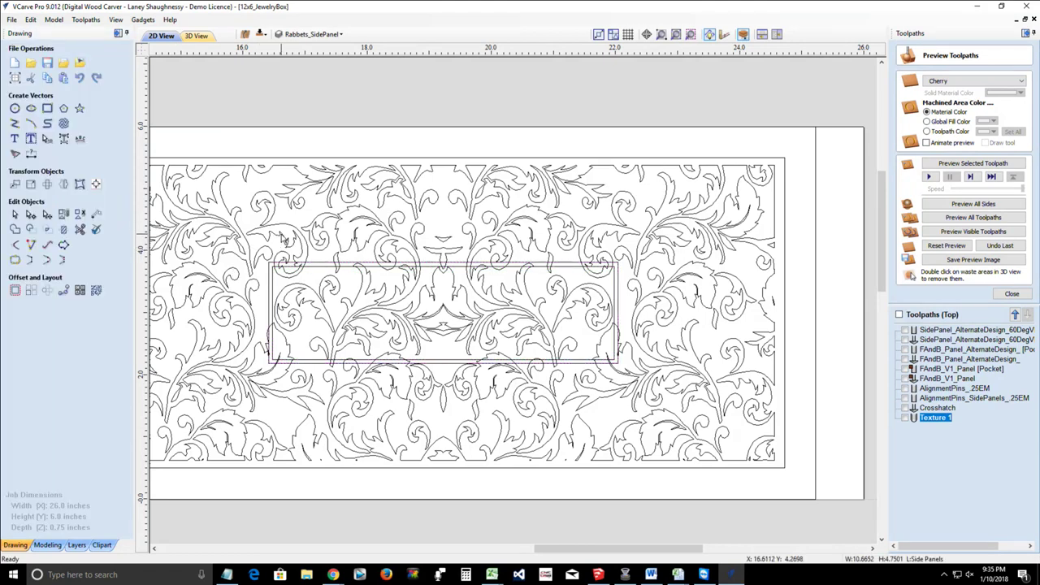
pyautogui.click(281, 244)
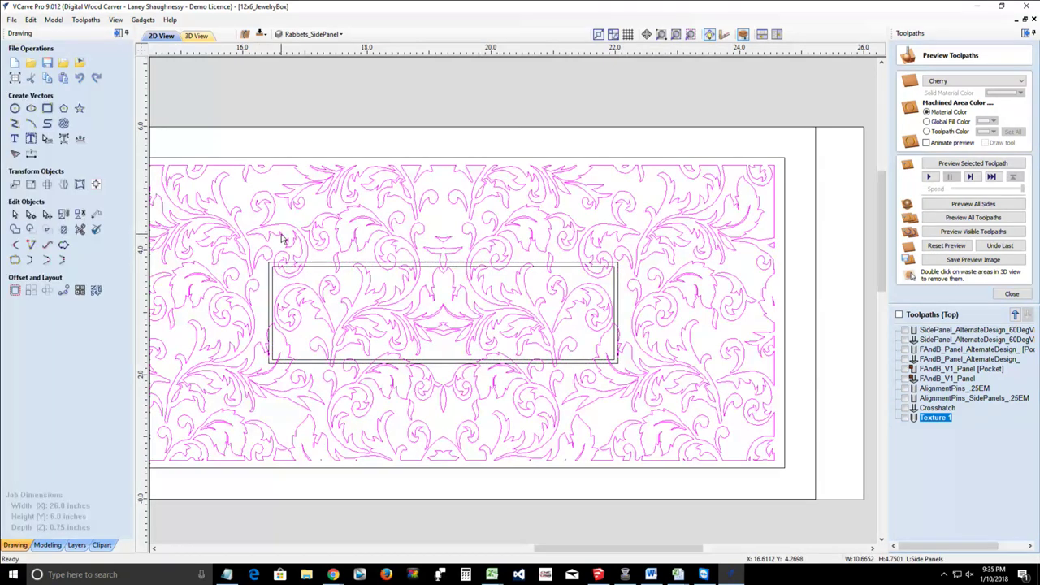
pyautogui.keyDown('shift'); pyautogui.click(270, 280); pyautogui.keyUp('shift')
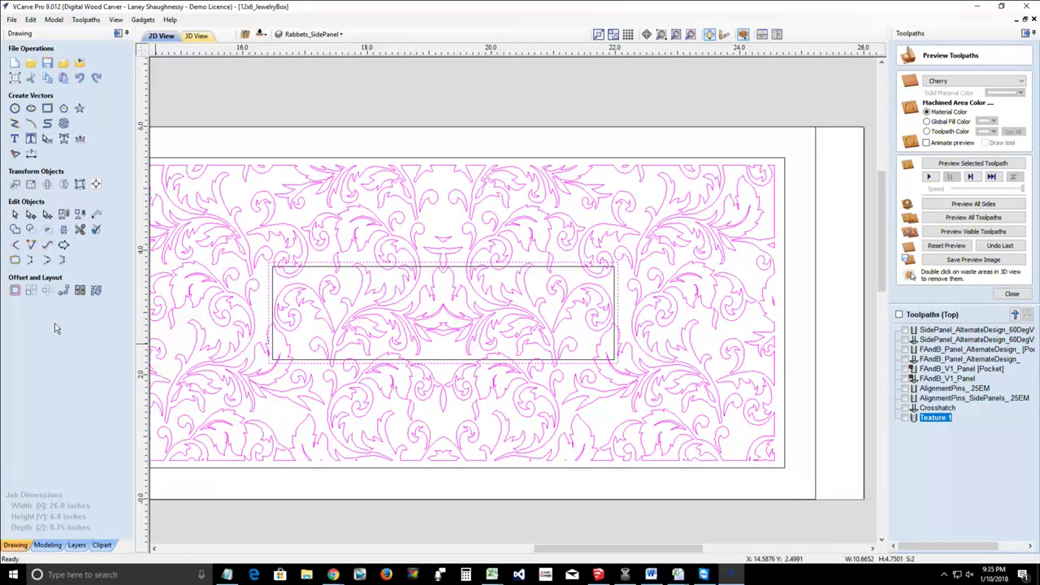
# Step: Trim the scrollwork with Clear inside boundary, after undoing an outside-boundary trim
pyautogui.click(65, 231)
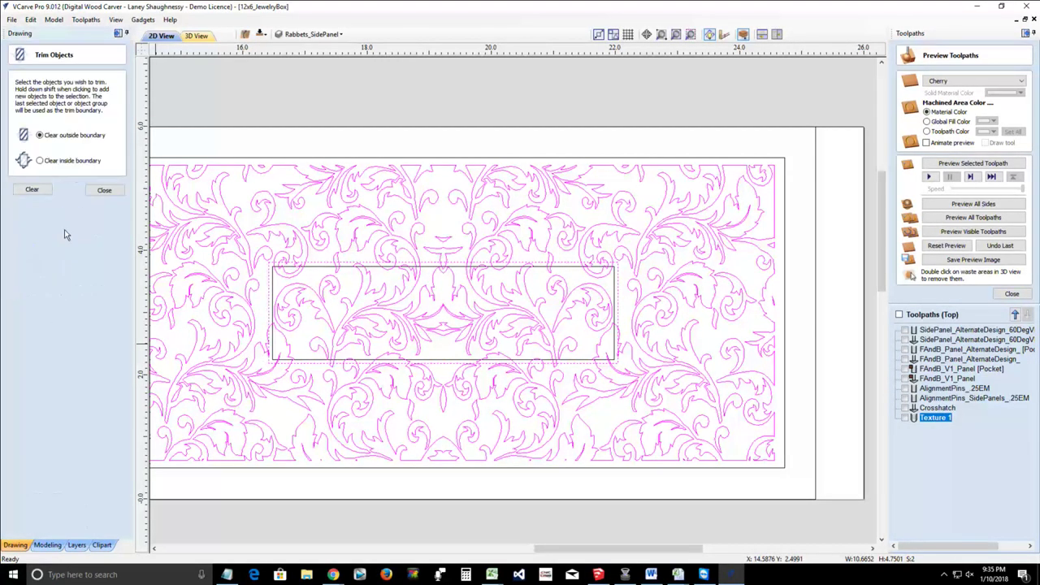
pyautogui.click(31, 189)
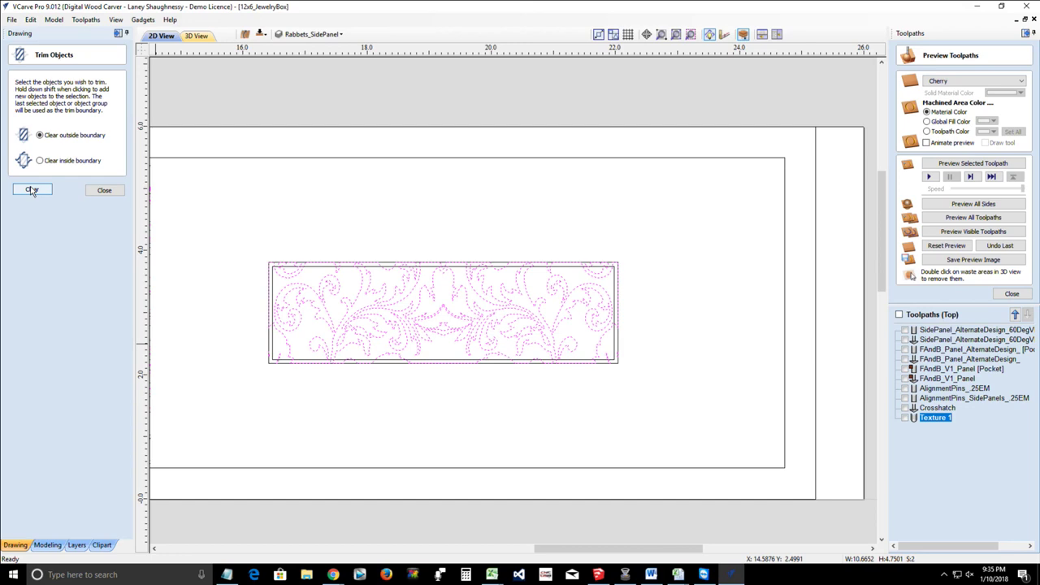
pyautogui.hotkey('ctrl', 'z')
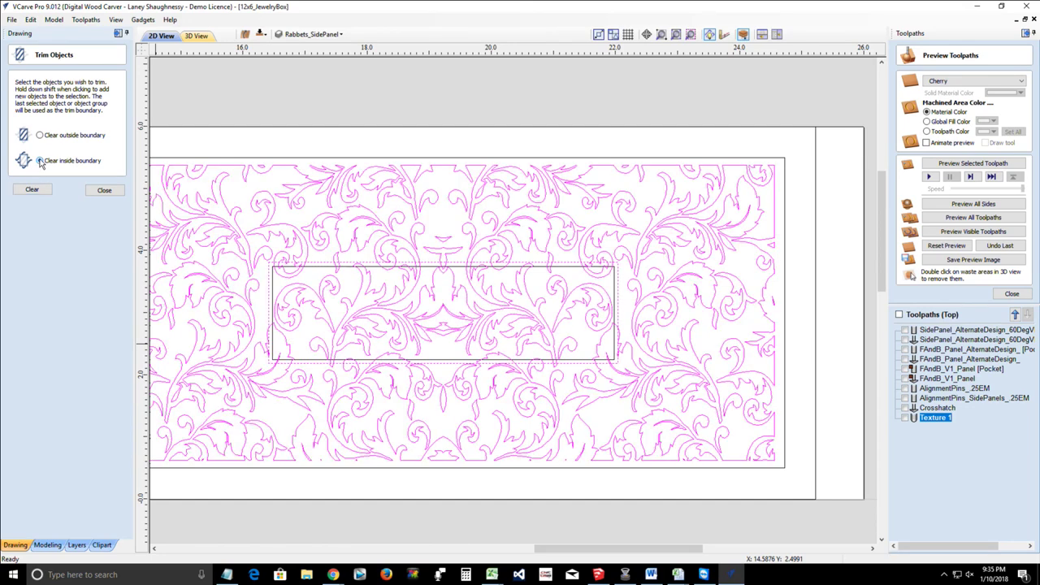
pyautogui.click(41, 161)
pyautogui.click(32, 189)
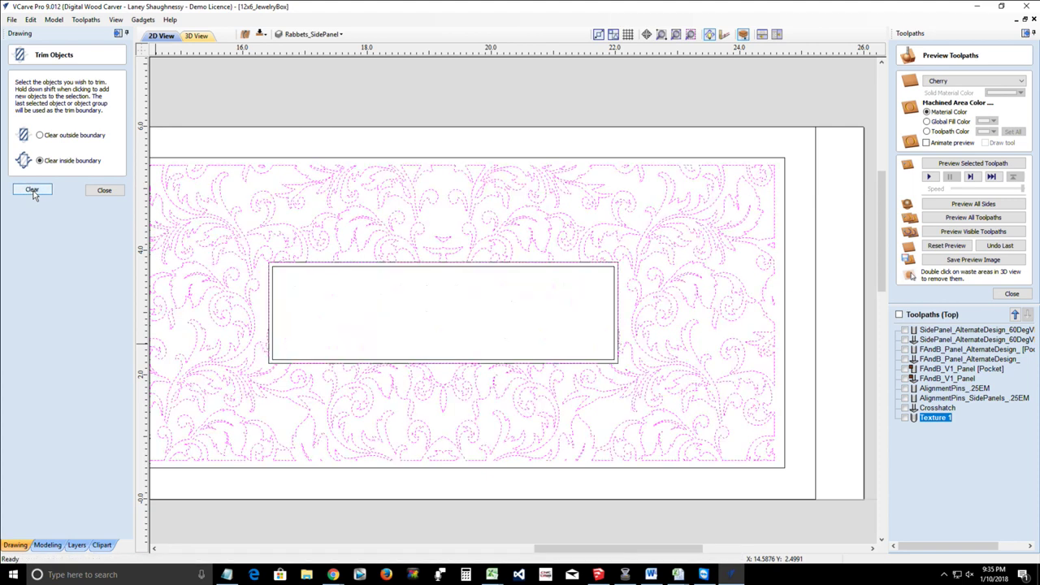
pyautogui.click(426, 280)
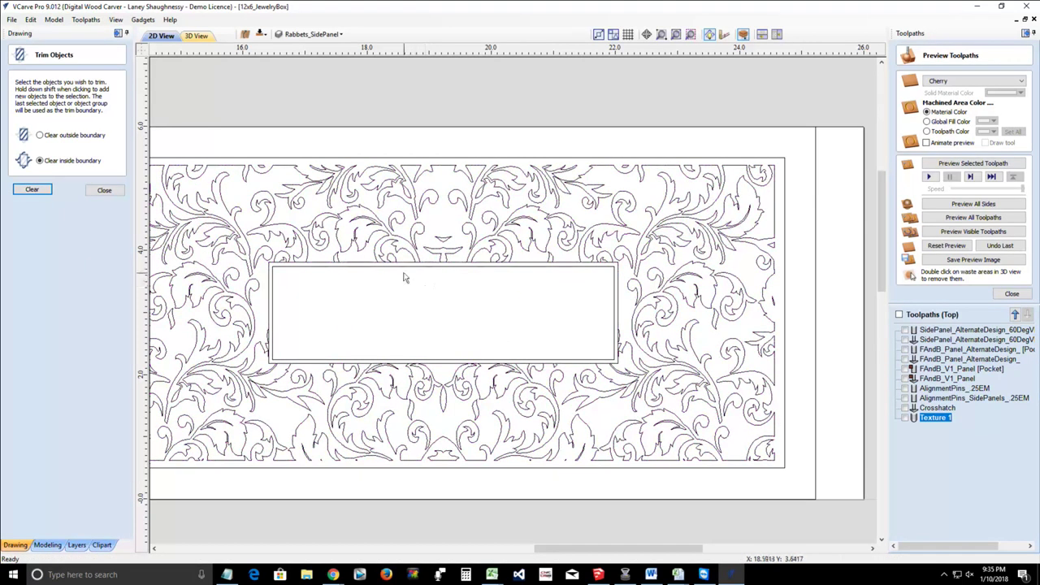
pyautogui.click(318, 266)
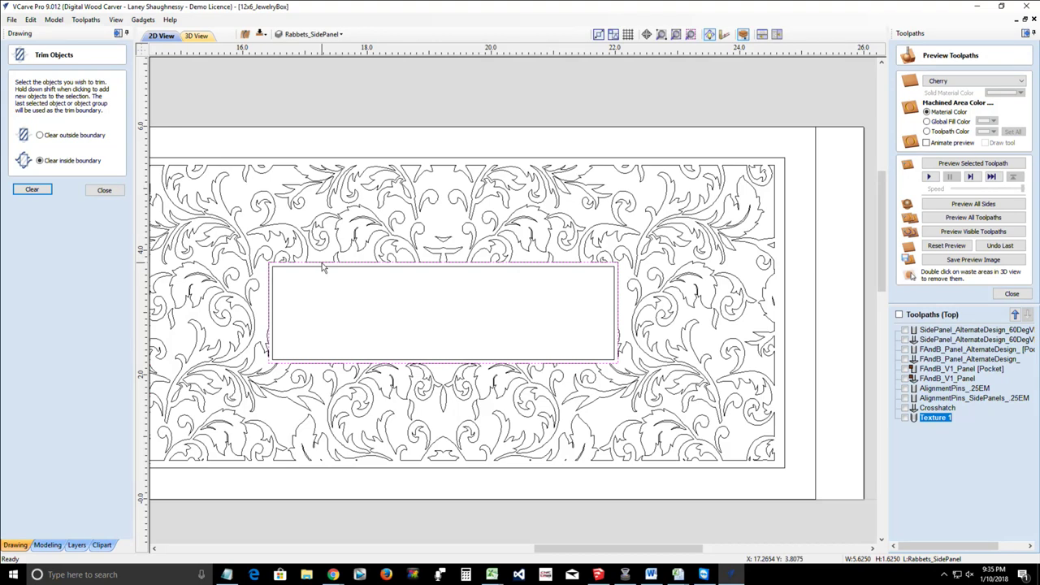
pyautogui.press('Escape')
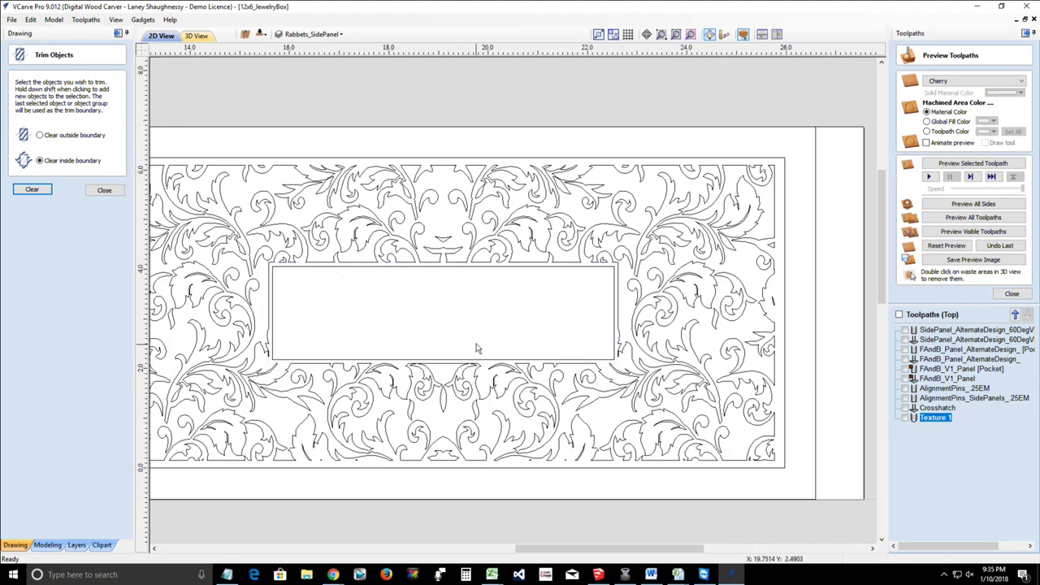
pyautogui.scroll(-3, 476, 356)
pyautogui.scroll(2, 476, 349)
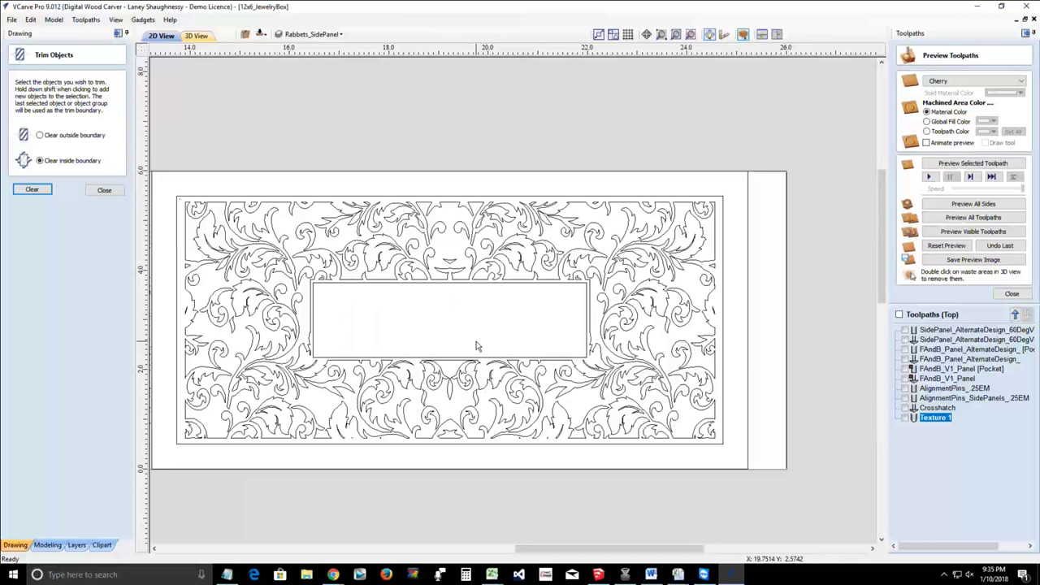
pyautogui.click(105, 189)
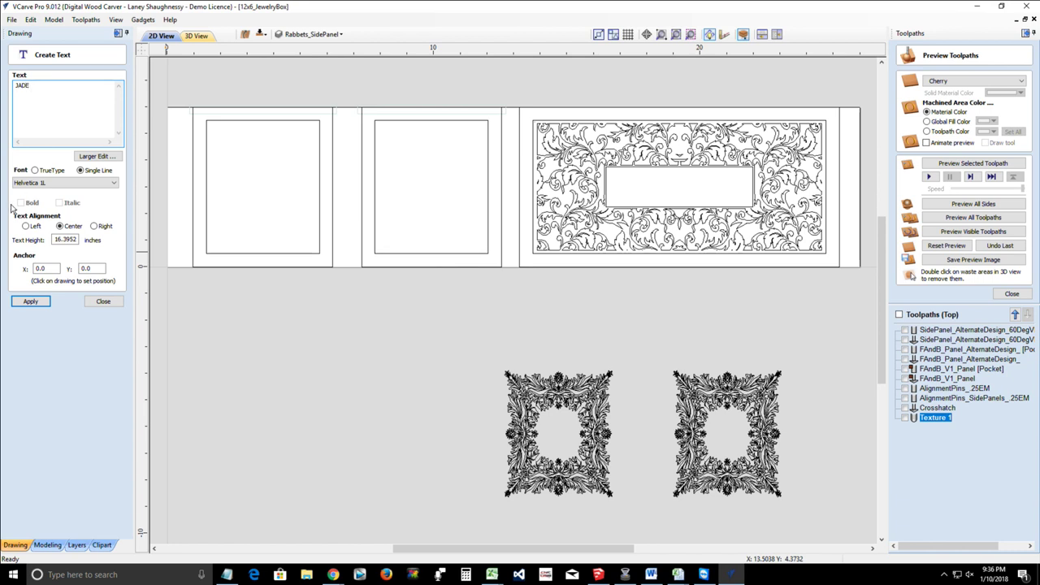
# Step: Switch the JADE text to the TrueType font News701 BT
pyautogui.click(34, 170)
pyautogui.moveTo(39, 86); pyautogui.dragTo(2, 95)
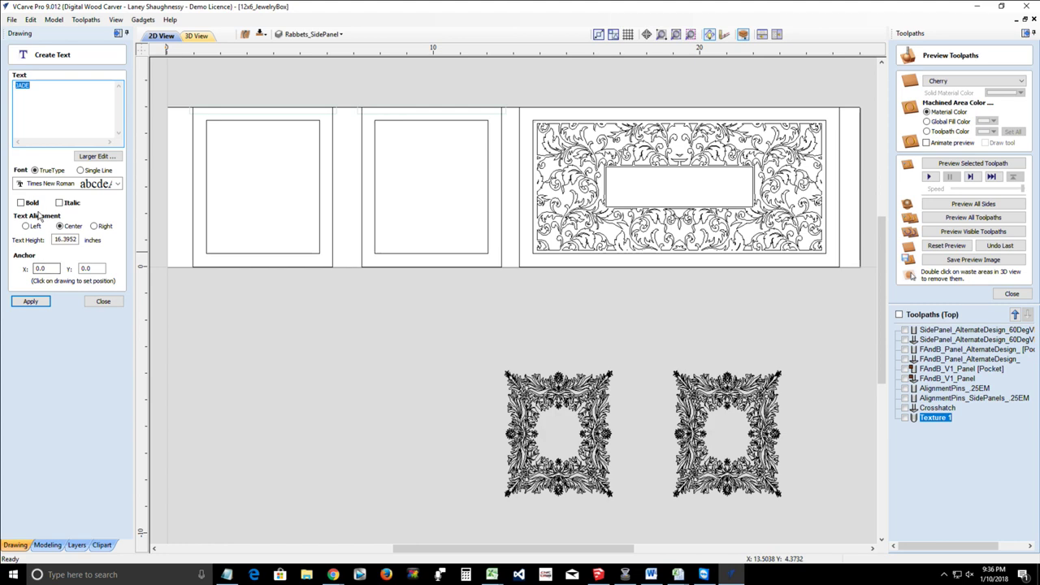
pyautogui.click(117, 184)
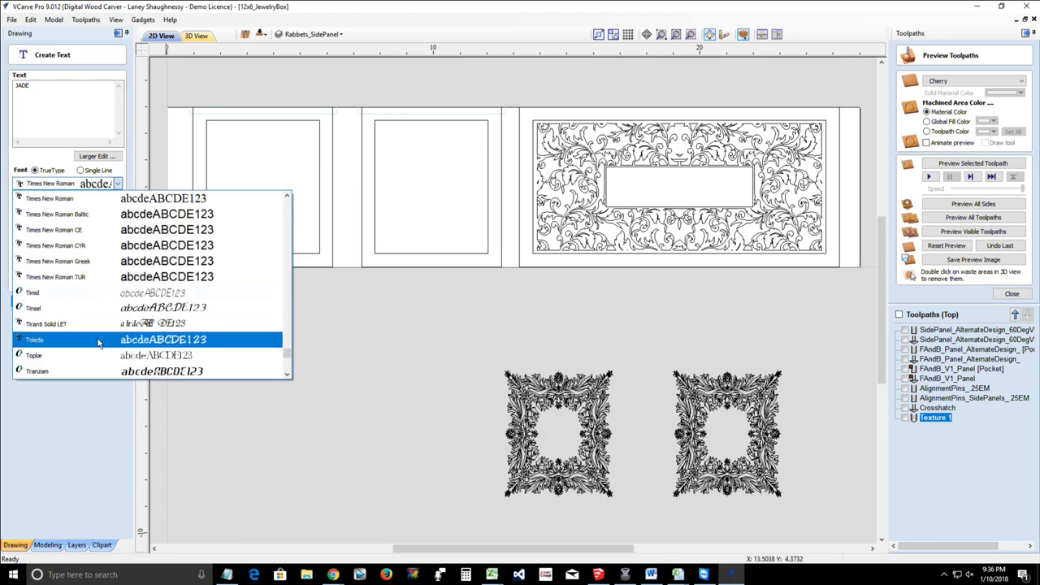
pyautogui.scroll(8, 98, 341)
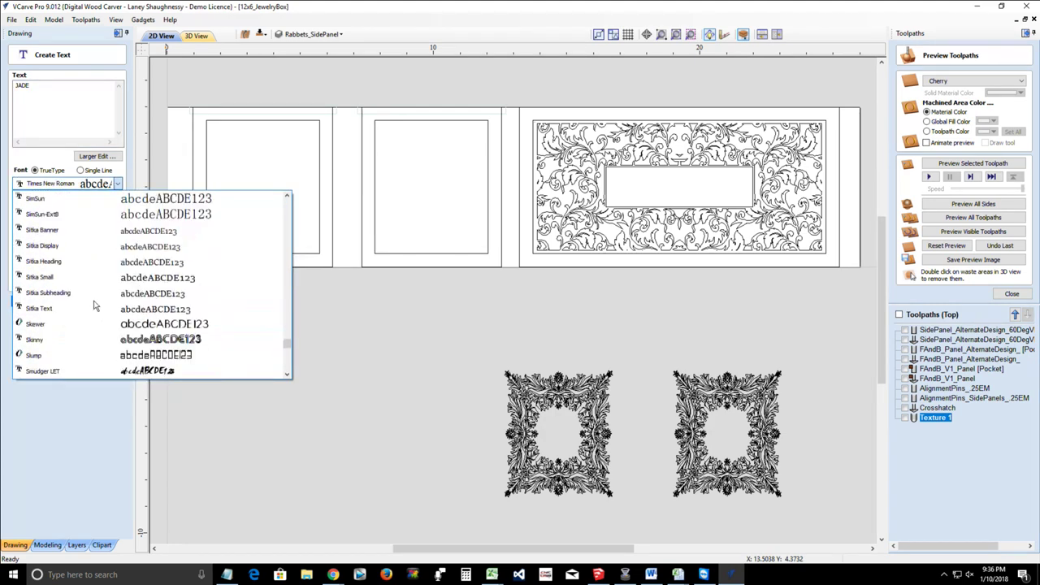
pyautogui.scroll(6, 93, 305)
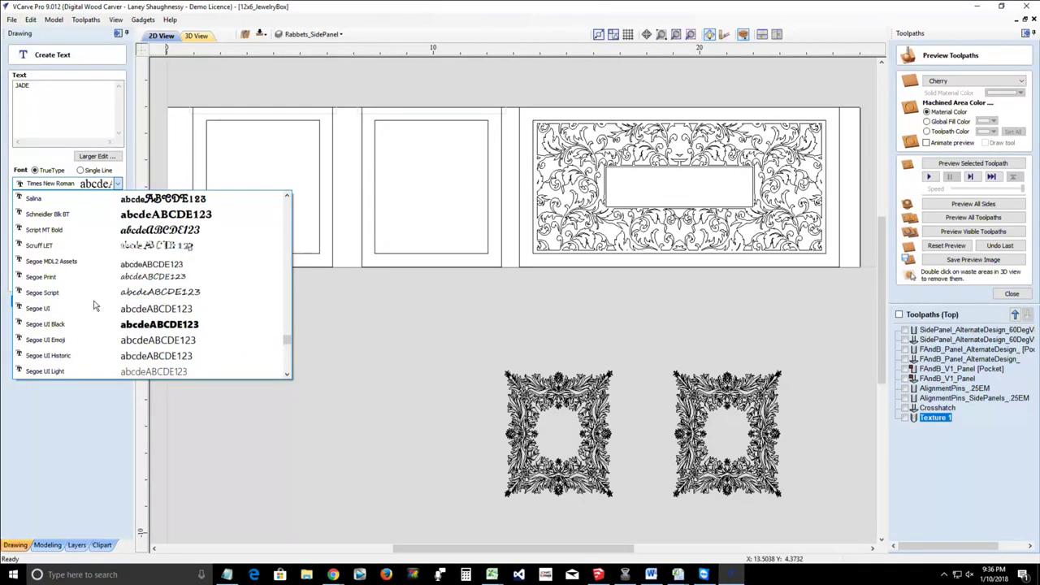
pyautogui.scroll(1, 94, 305)
pyautogui.scroll(4, 94, 304)
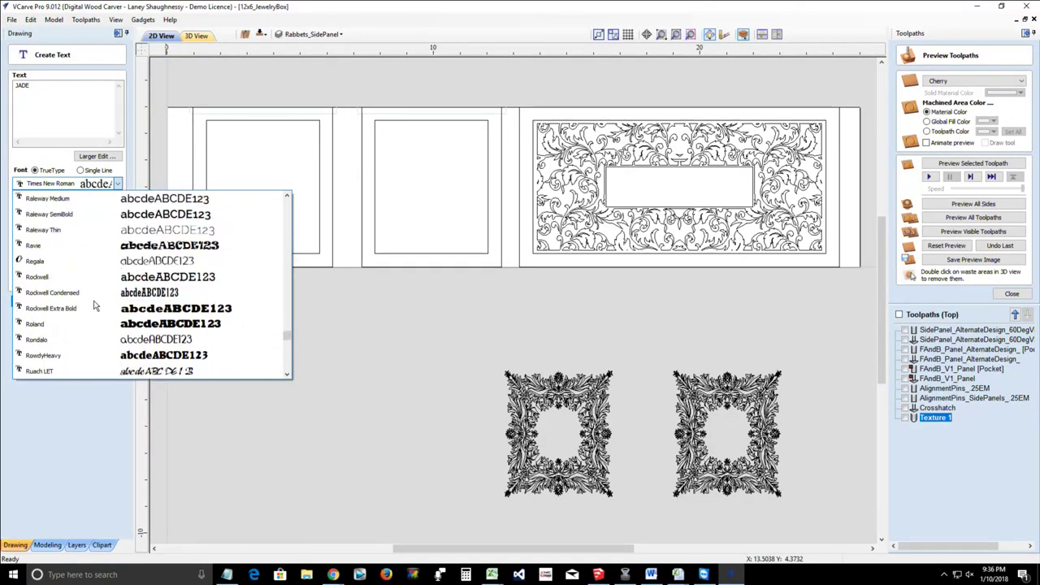
pyautogui.scroll(4, 94, 304)
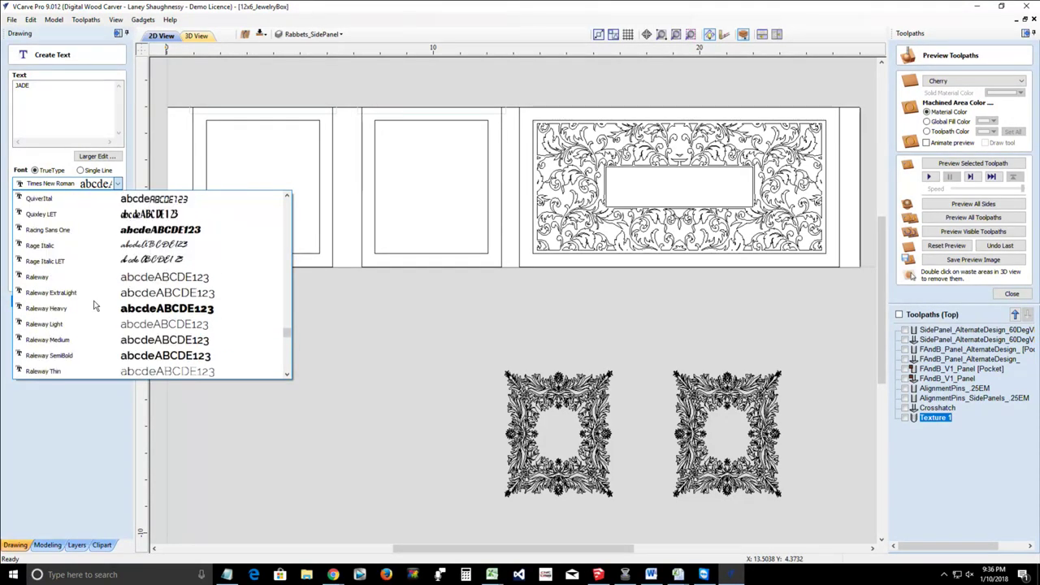
pyautogui.scroll(9, 94, 305)
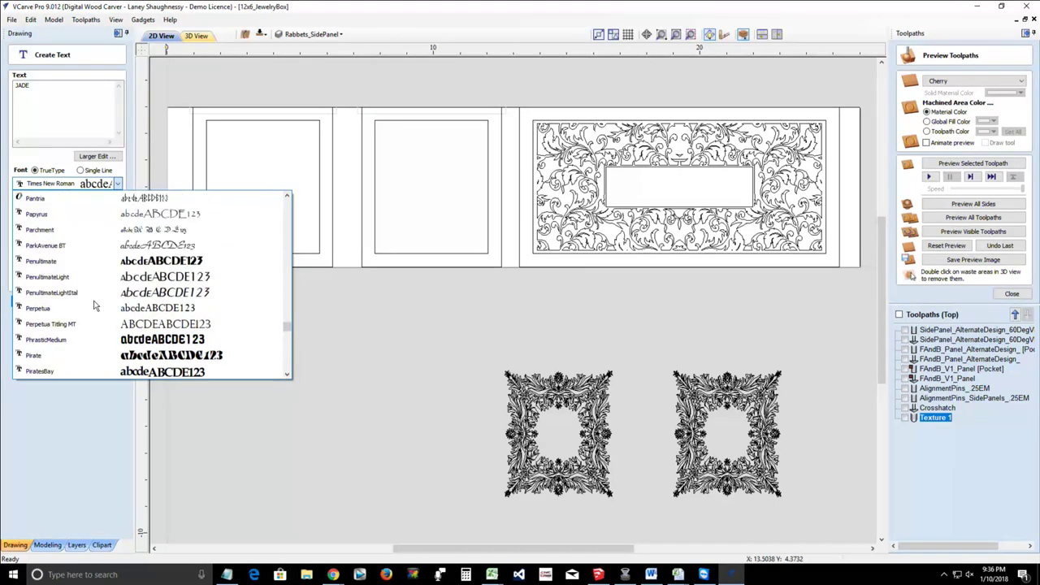
pyautogui.scroll(3, 94, 305)
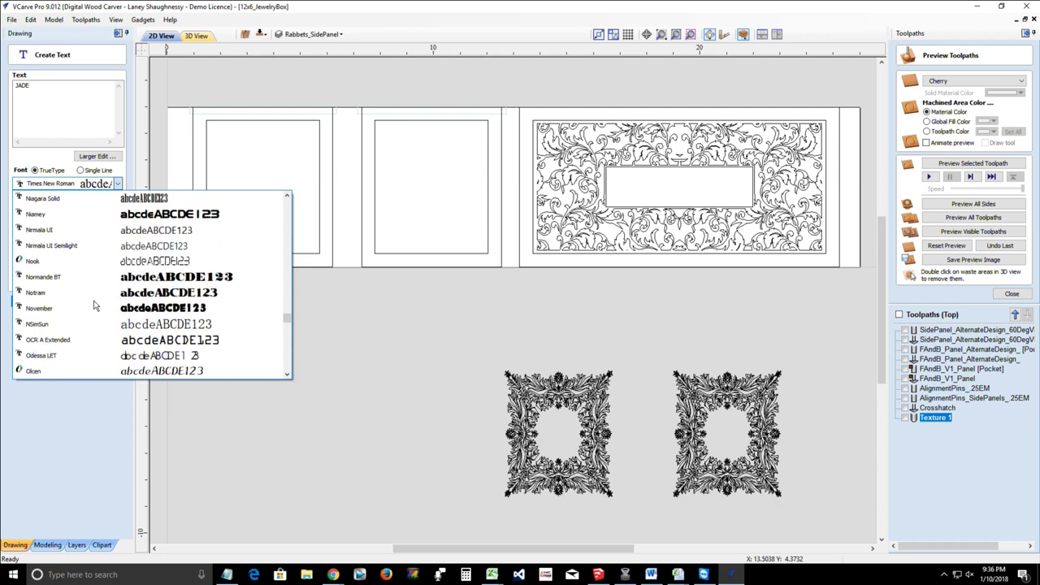
pyautogui.scroll(8, 94, 304)
pyautogui.scroll(-1, 94, 304)
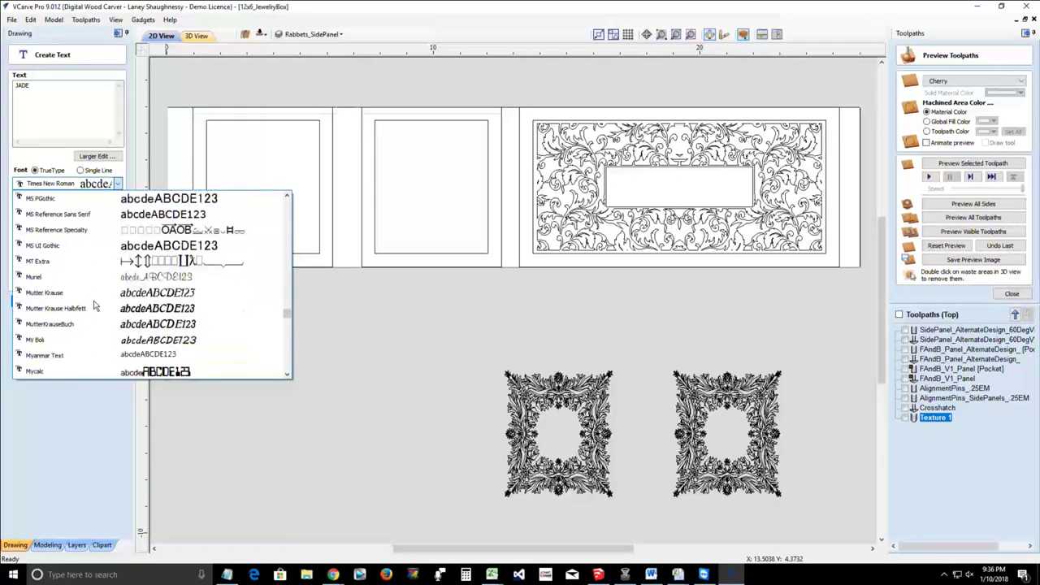
pyautogui.scroll(-3, 95, 305)
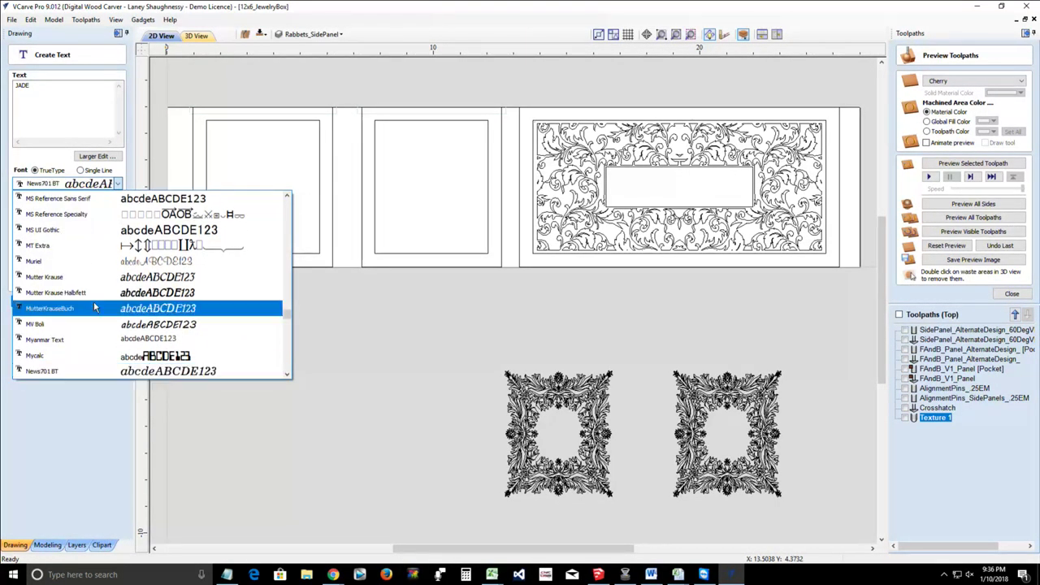
pyautogui.click(93, 371)
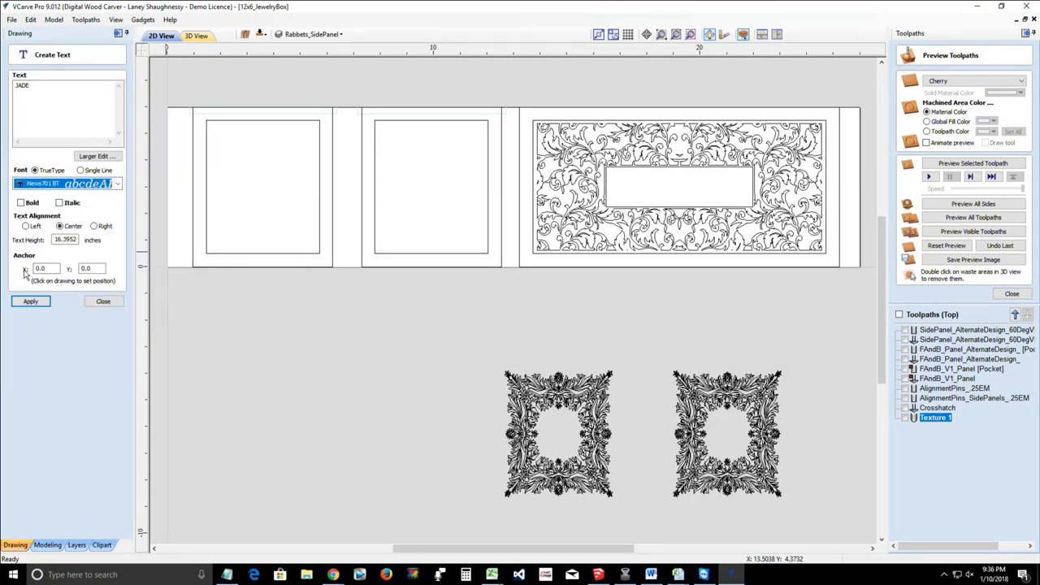
# Step: Set text height to 1.0, create JADE, and move it into the top panel's rectangle
pyautogui.doubleClick(65, 239)
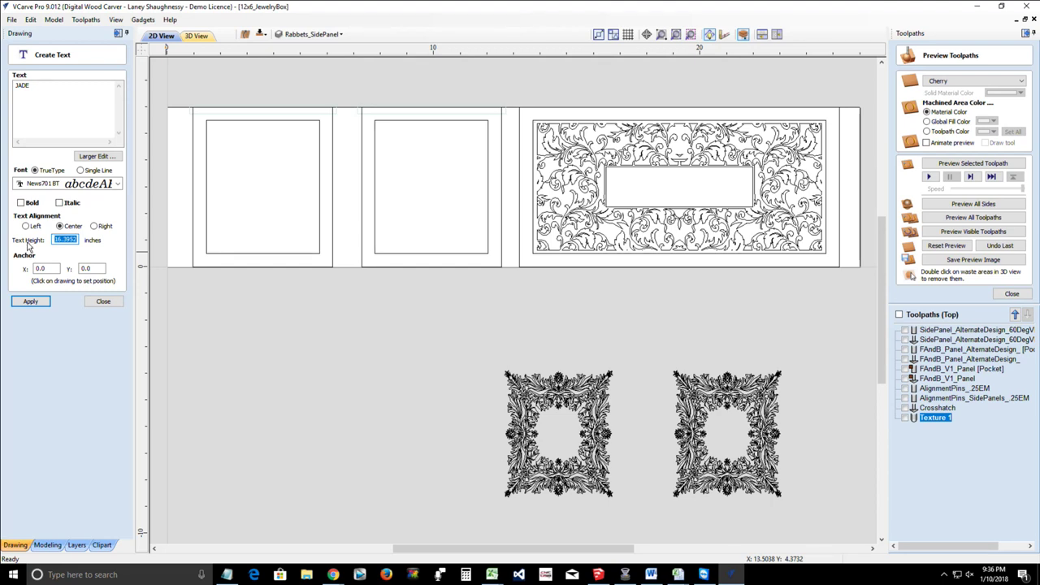
pyautogui.write('1.0')
pyautogui.click(32, 301)
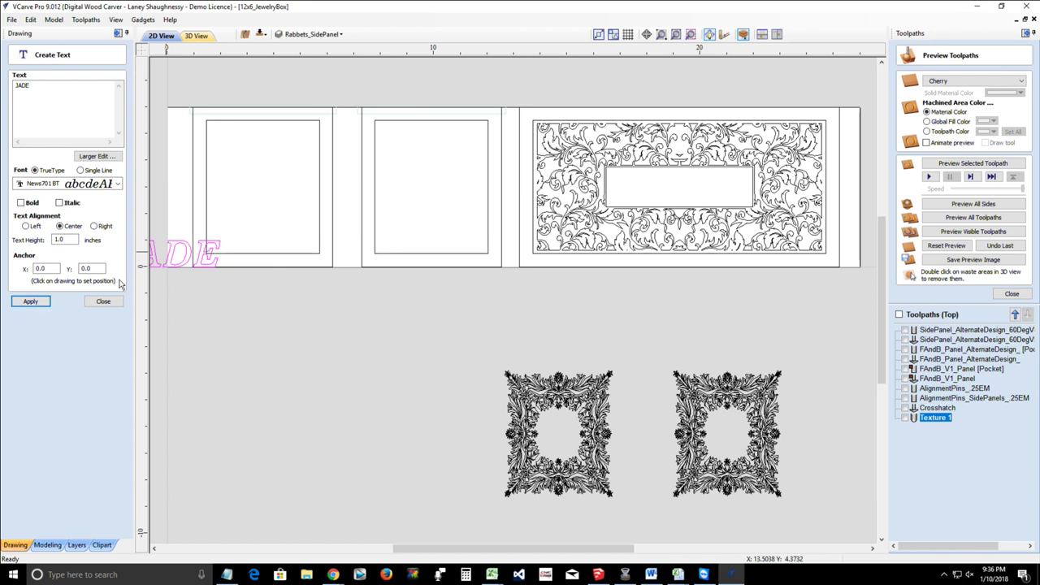
pyautogui.click(195, 251)
pyautogui.moveTo(195, 252); pyautogui.dragTo(678, 188)
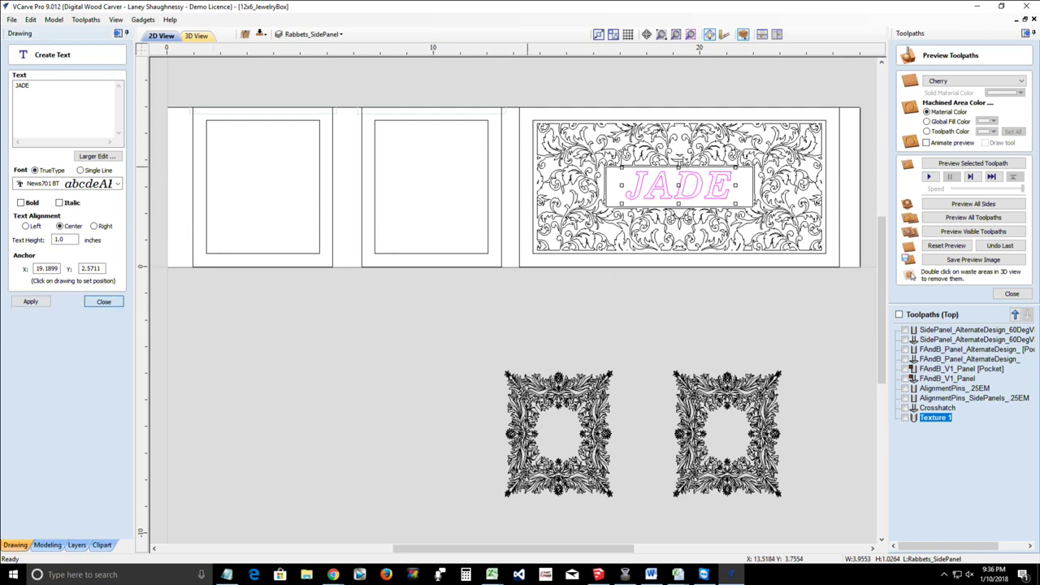
pyautogui.click(103, 302)
pyautogui.scroll(5, 691, 163)
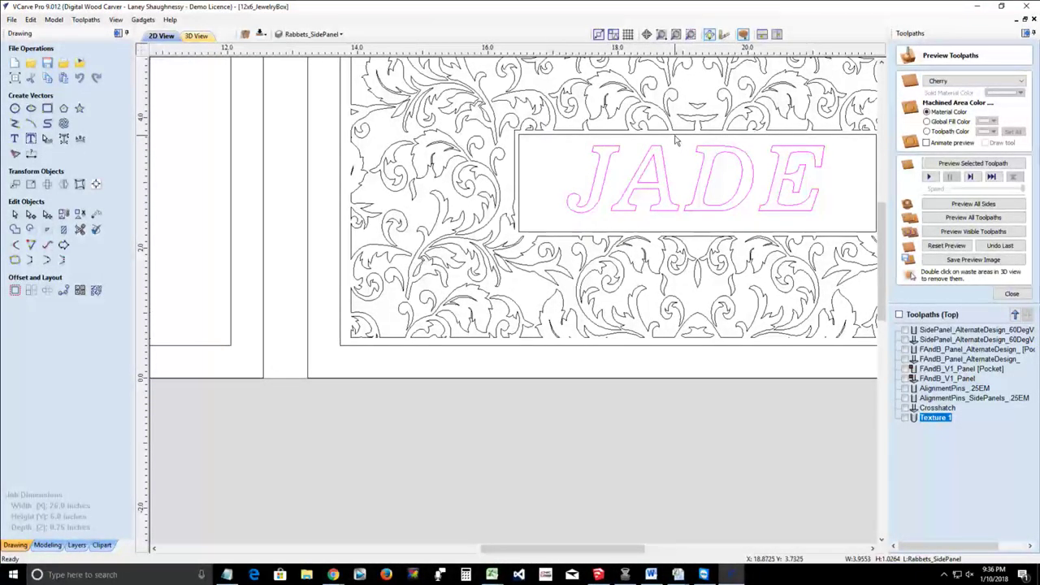
# Step: Centre JADE on its rectangle using Align to Selection Center, then deselect
pyautogui.click(674, 138)
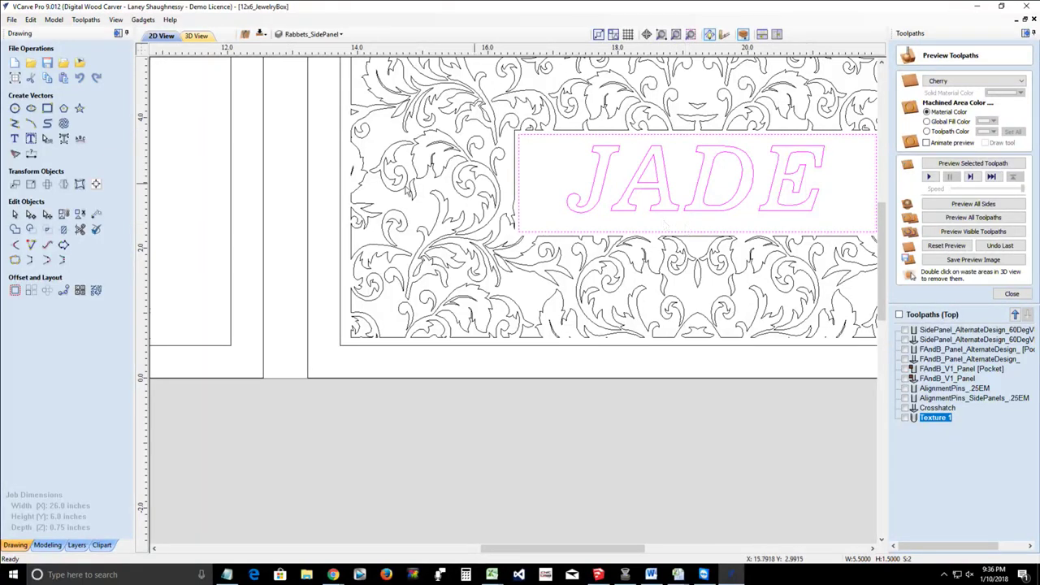
pyautogui.click(96, 183)
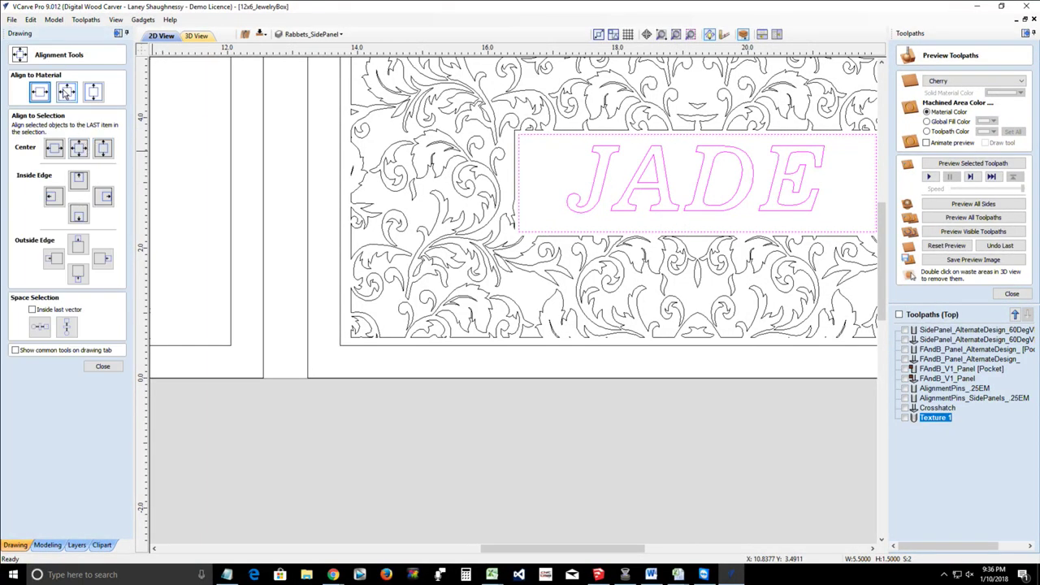
pyautogui.click(78, 149)
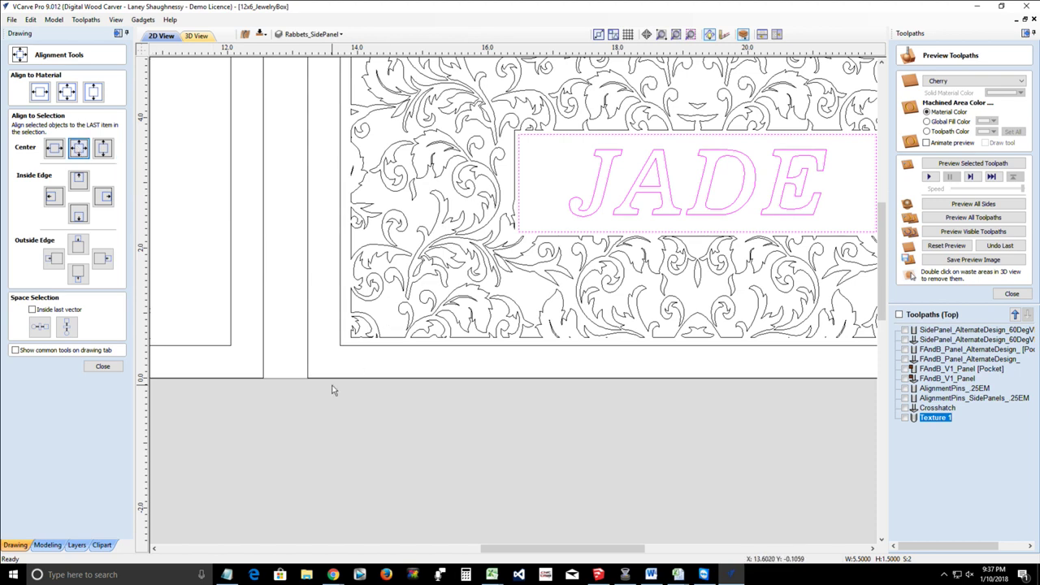
pyautogui.click(327, 424)
pyautogui.scroll(-2, 481, 293)
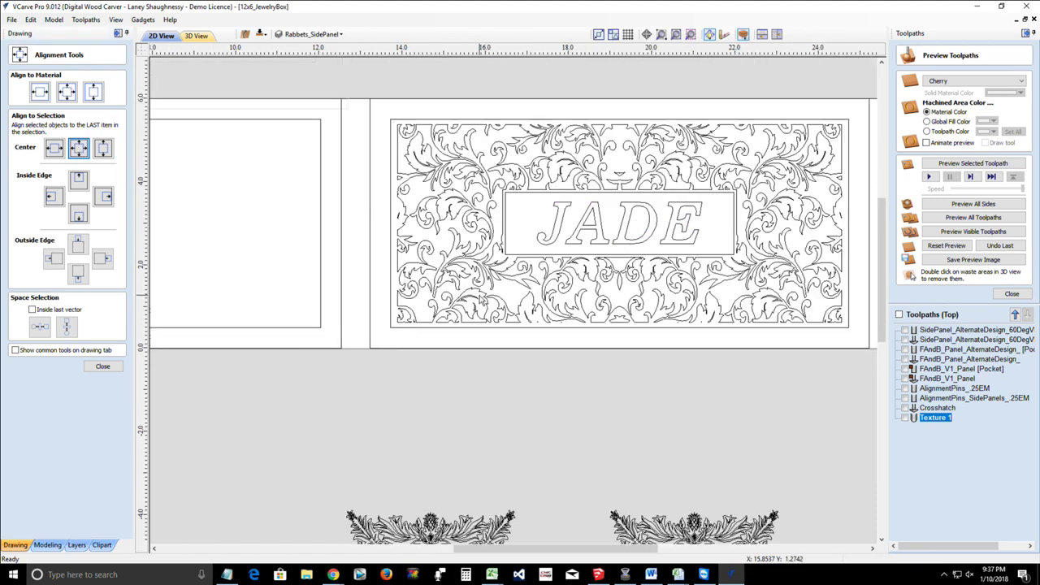
pyautogui.click(96, 368)
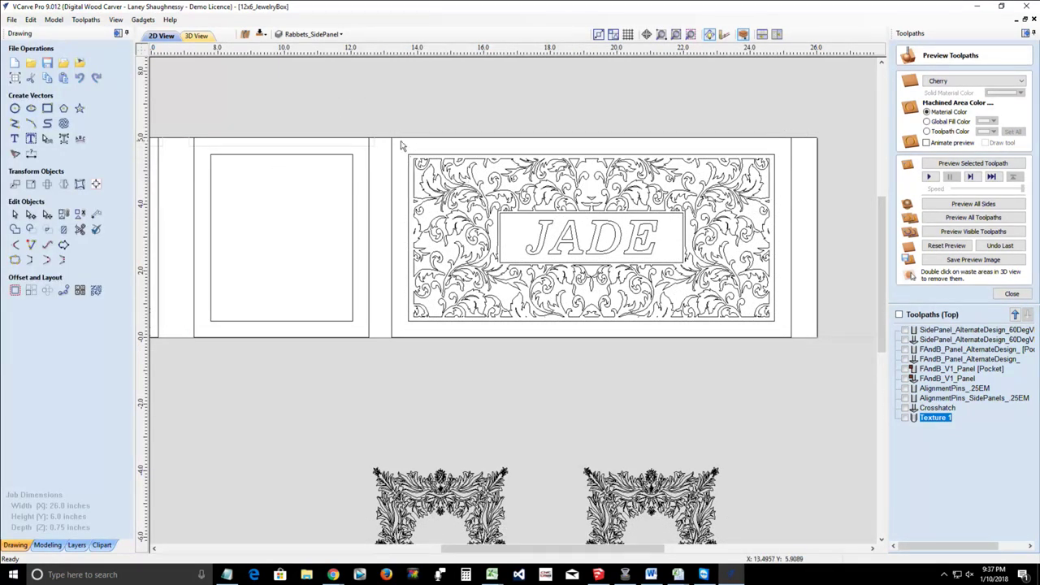
# Step: Select the top panel's scrollwork and JADE, excluding the name rectangle and outer border
pyautogui.moveTo(401, 140); pyautogui.dragTo(782, 334)
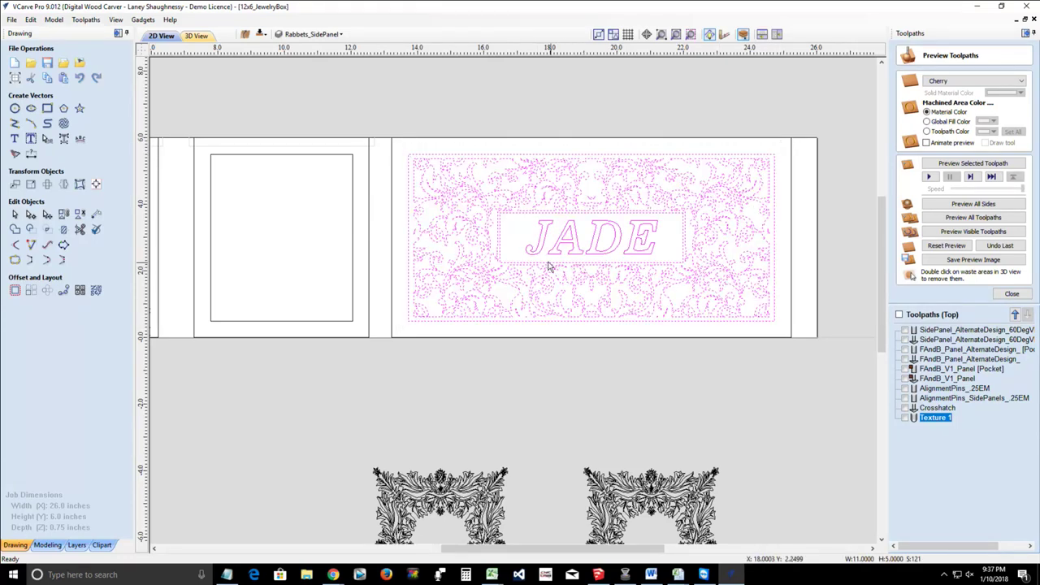
pyautogui.keyDown('ctrl'); pyautogui.click(527, 214); pyautogui.keyUp('ctrl')
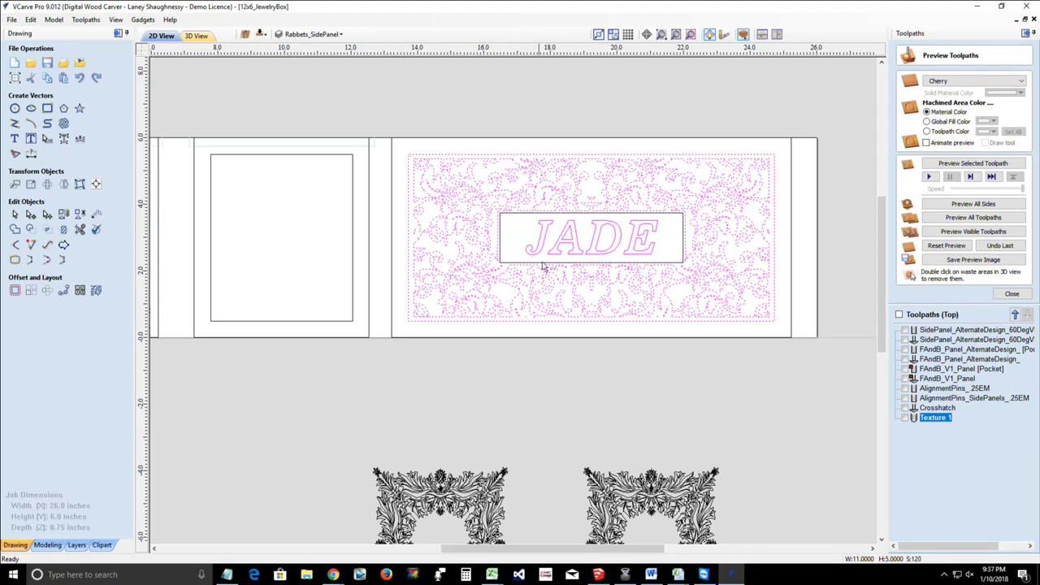
pyautogui.keyDown('ctrl'); pyautogui.click(612, 321); pyautogui.keyUp('ctrl')
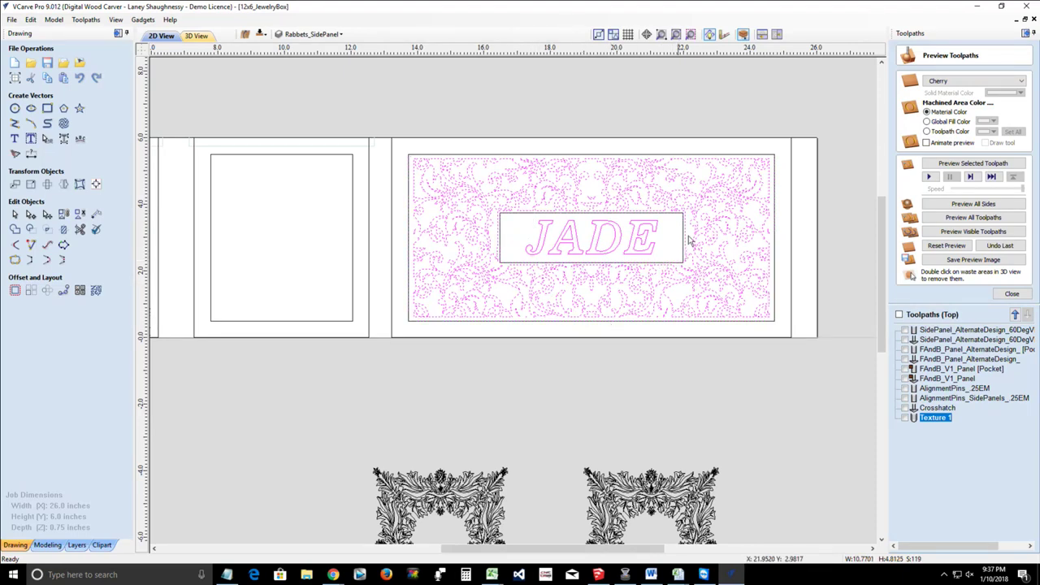
pyautogui.scroll(3, 695, 238)
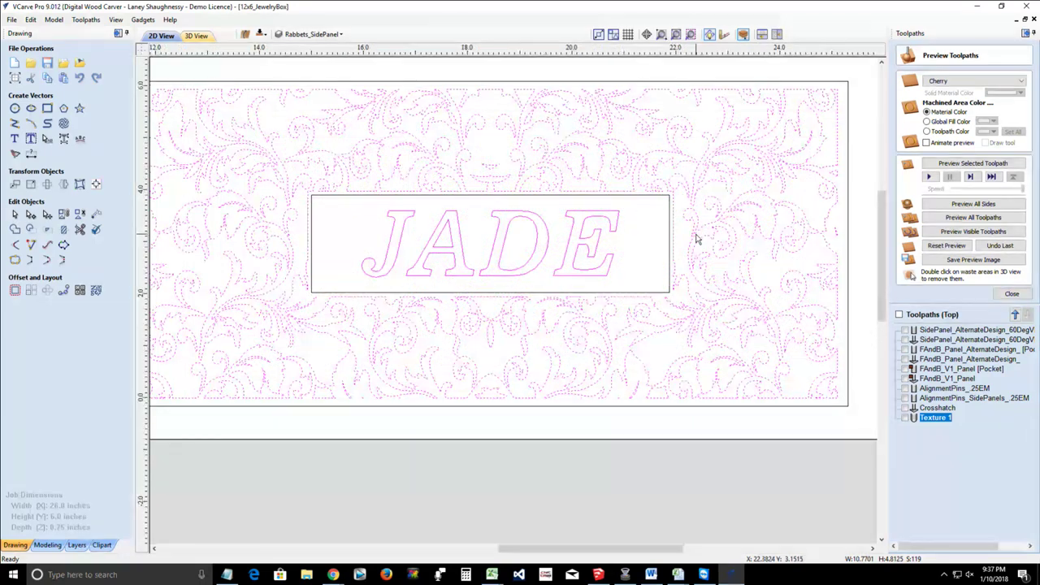
pyautogui.scroll(-3, 697, 235)
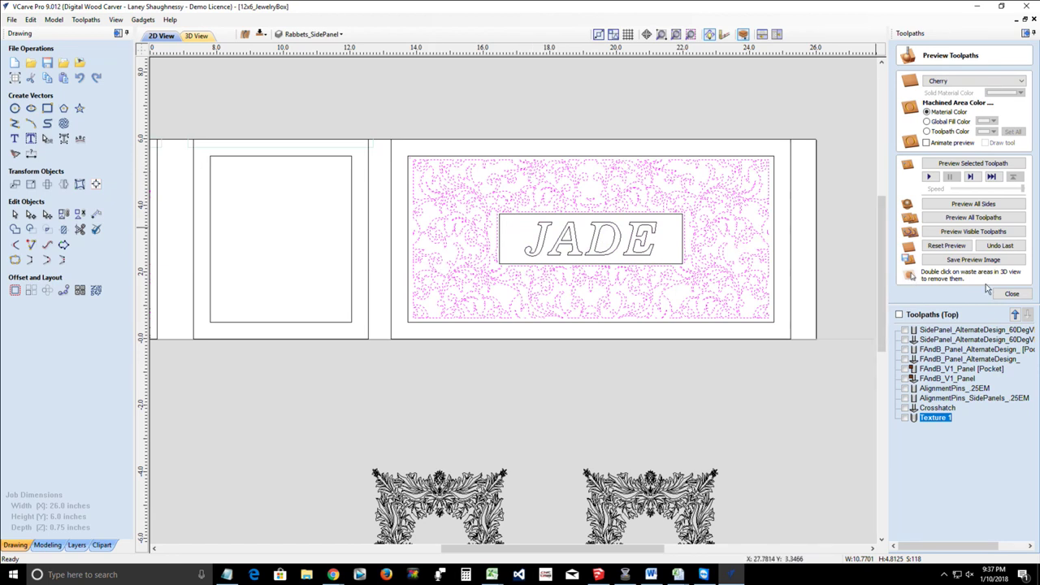
pyautogui.click(1011, 294)
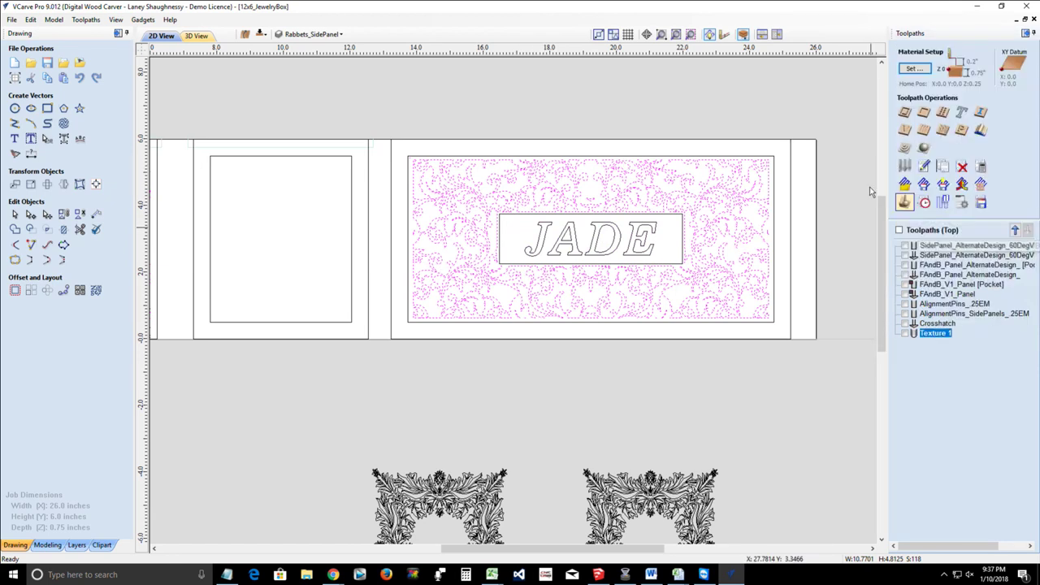
# Step: Create a V-carve toolpath named TopPanel_, then cancel its calculation at the open-vectors warning
pyautogui.click(902, 135)
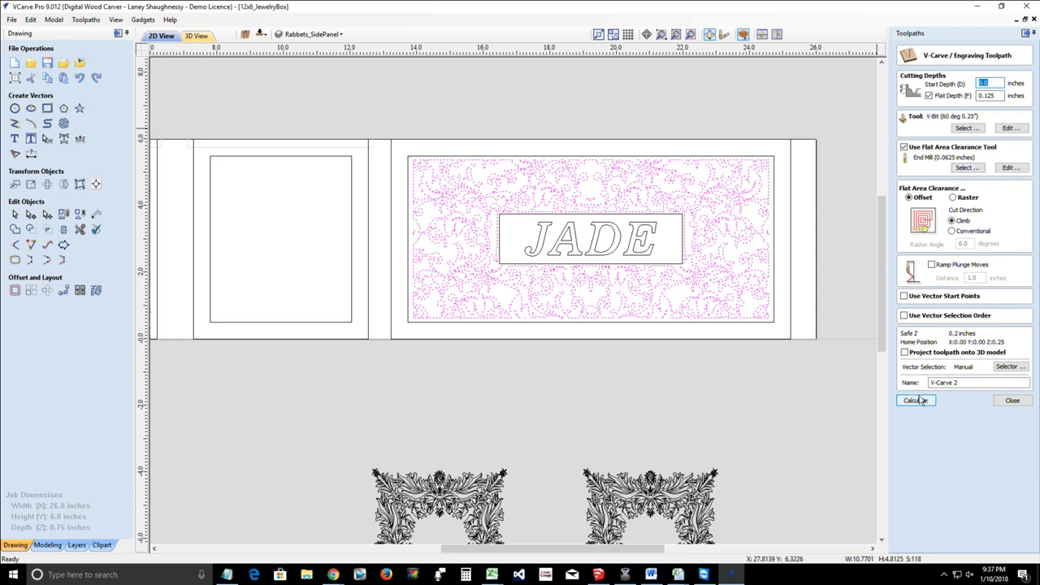
pyautogui.doubleClick(943, 382)
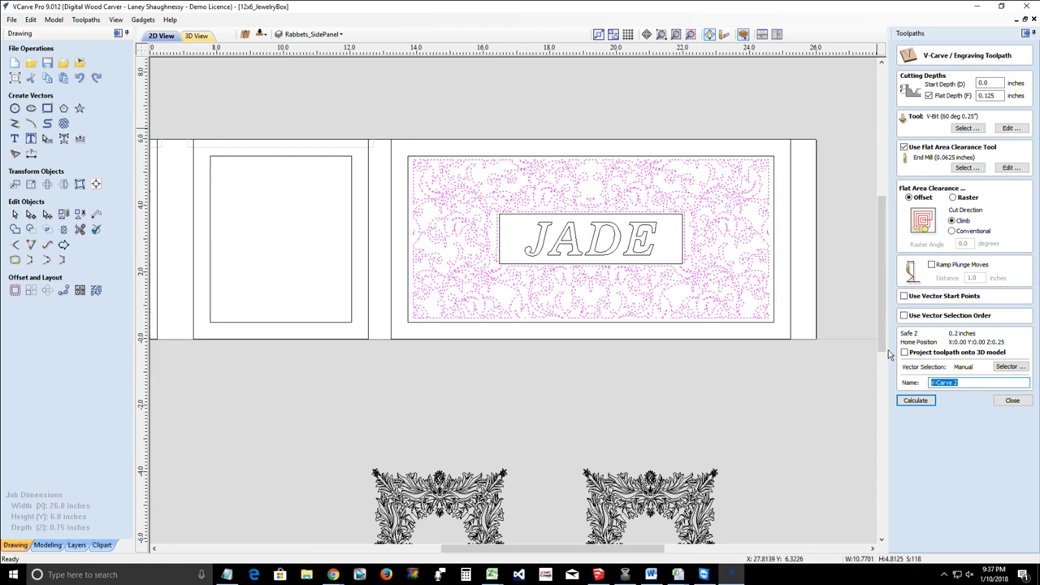
pyautogui.write('TopPanel_')
pyautogui.click(916, 401)
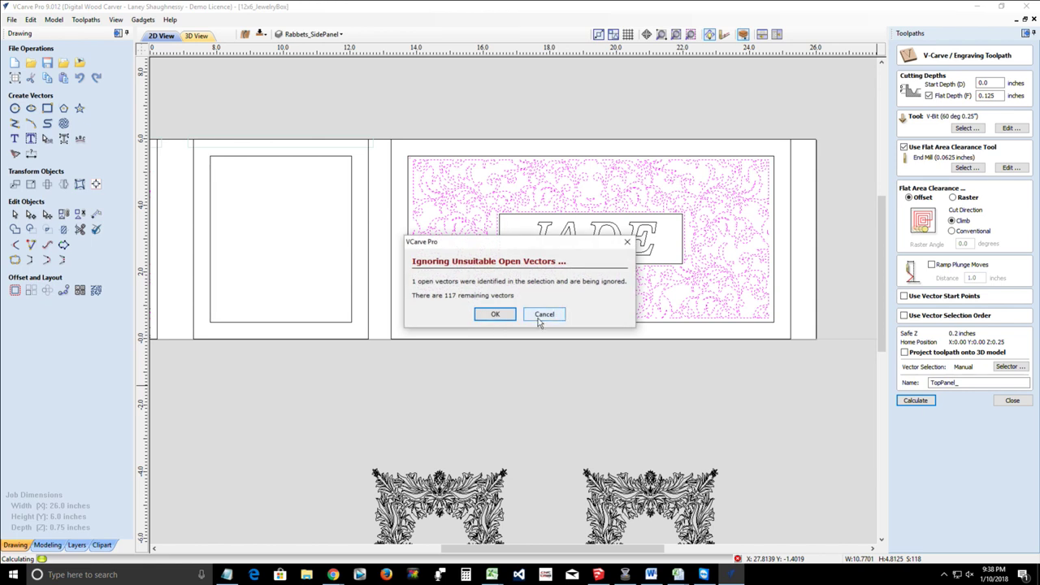
pyautogui.click(541, 315)
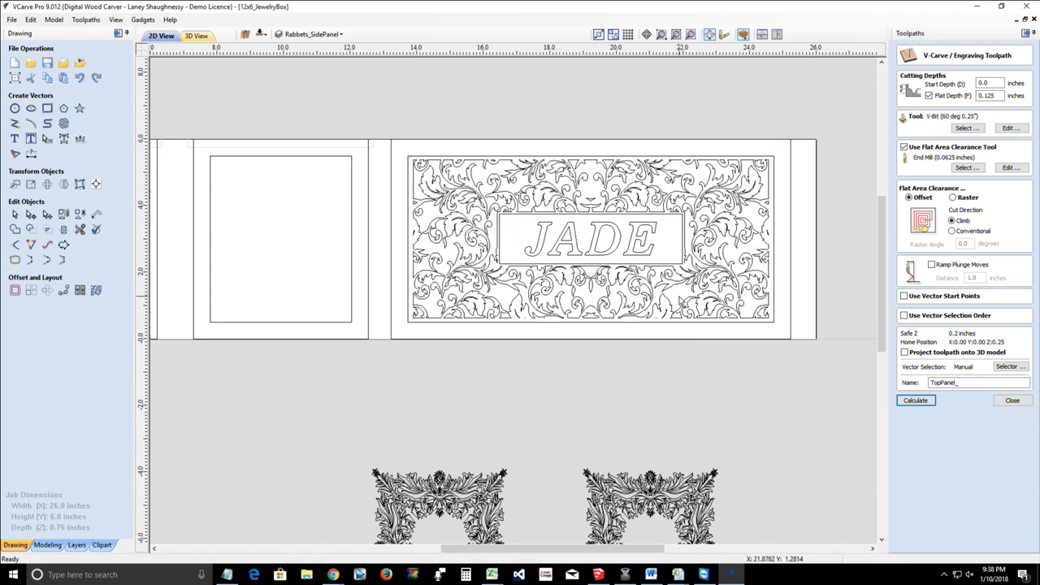
pyautogui.scroll(6, 655, 353)
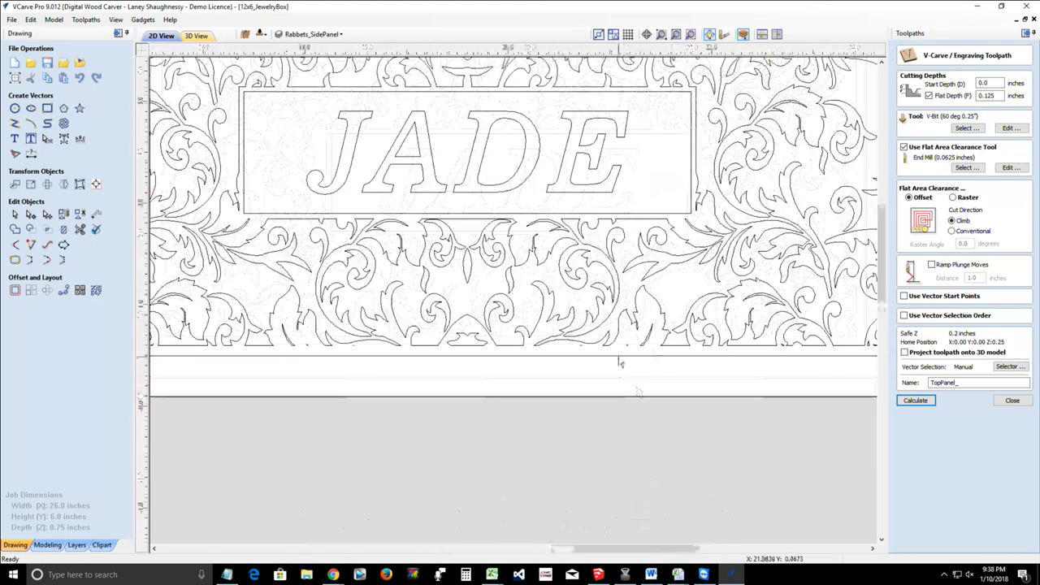
pyautogui.scroll(6, 567, 349)
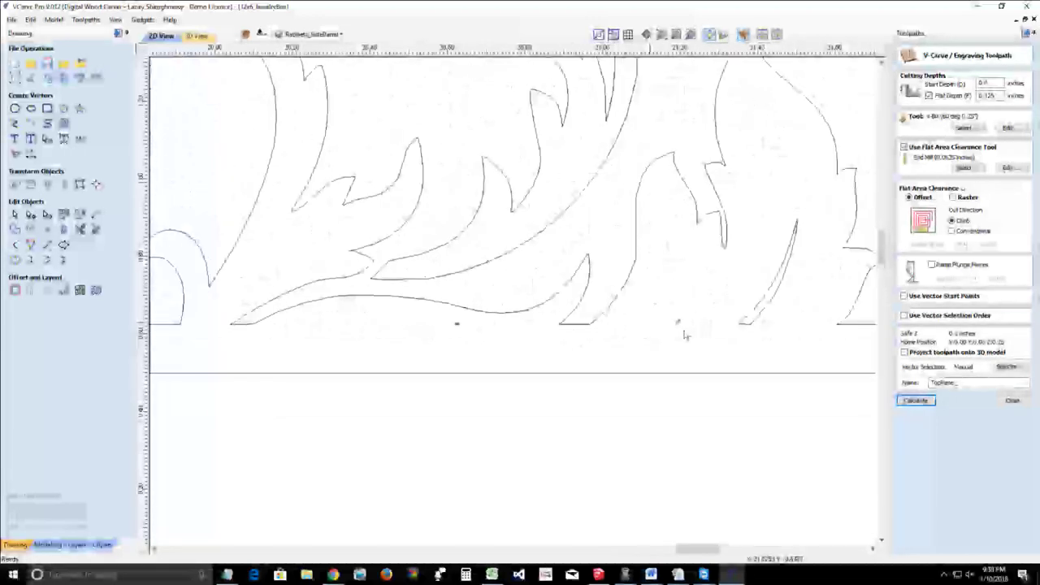
# Step: Select all open vectors in the drawing
pyautogui.scroll(-6, 681, 330)
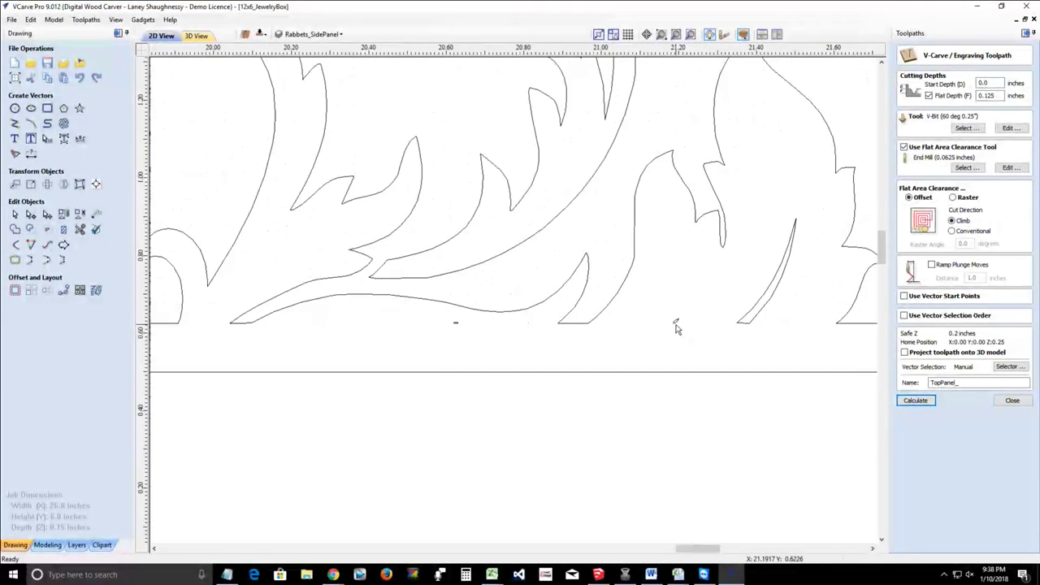
pyautogui.scroll(-6, 674, 328)
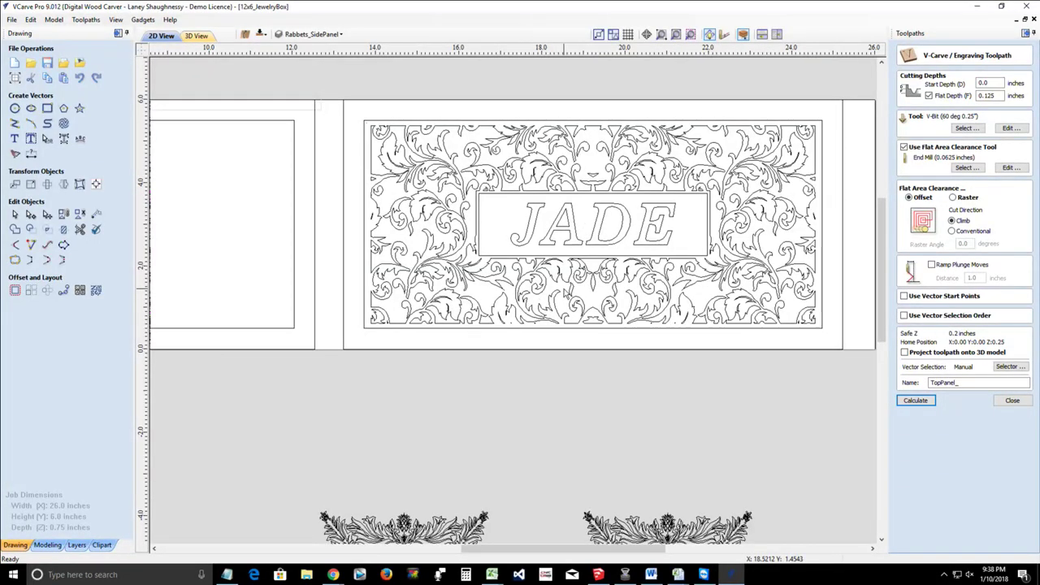
pyautogui.rightClick(567, 291)
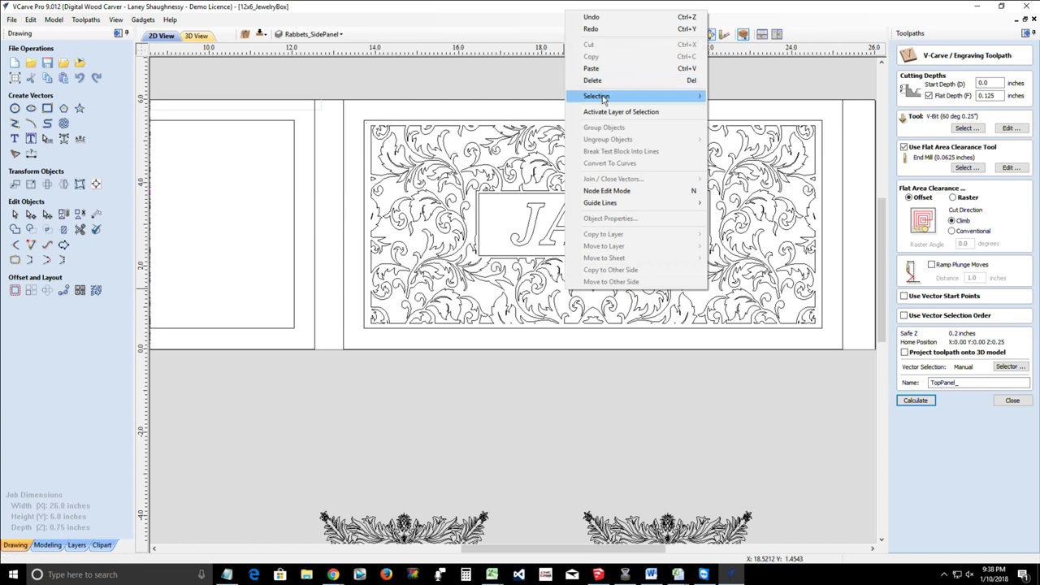
pyautogui.moveTo(604, 98)
pyautogui.click(728, 112)
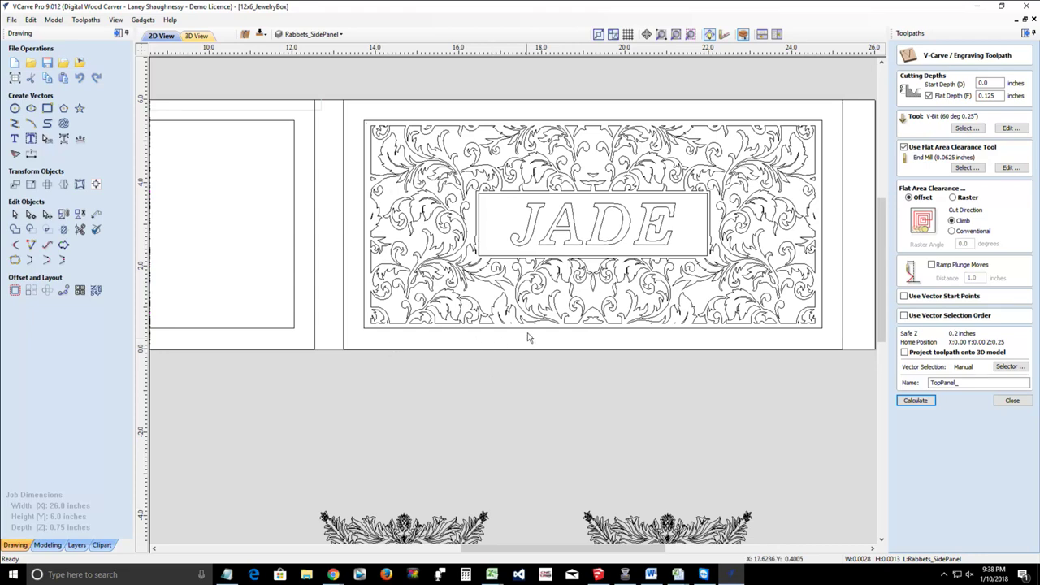
# Step: Zoom to the tiny stray open vector, delete it, and zoom back out
pyautogui.scroll(6, 535, 330)
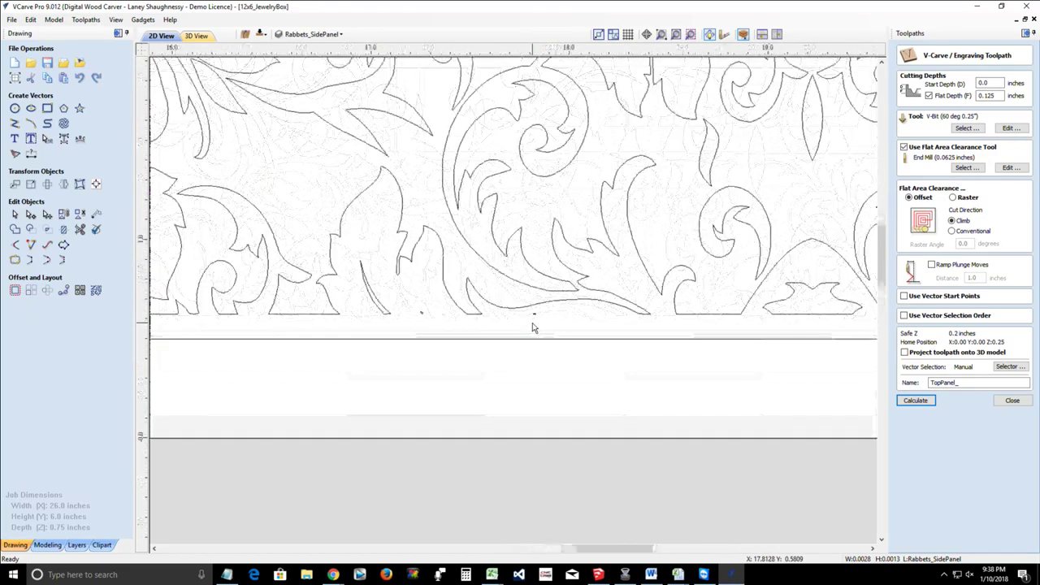
pyautogui.scroll(5, 532, 328)
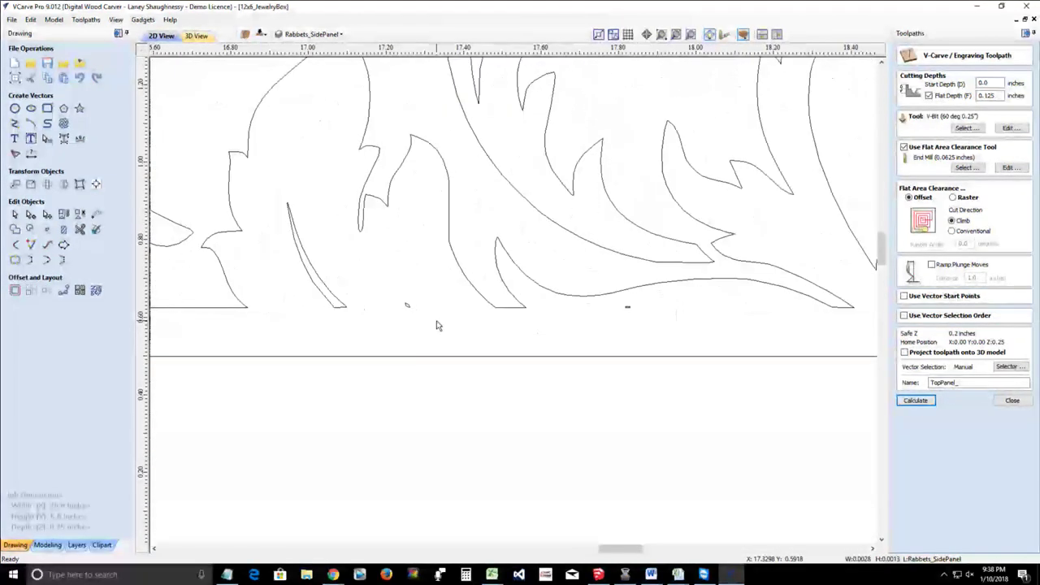
pyautogui.scroll(-5, 437, 326)
pyautogui.scroll(-8, 439, 325)
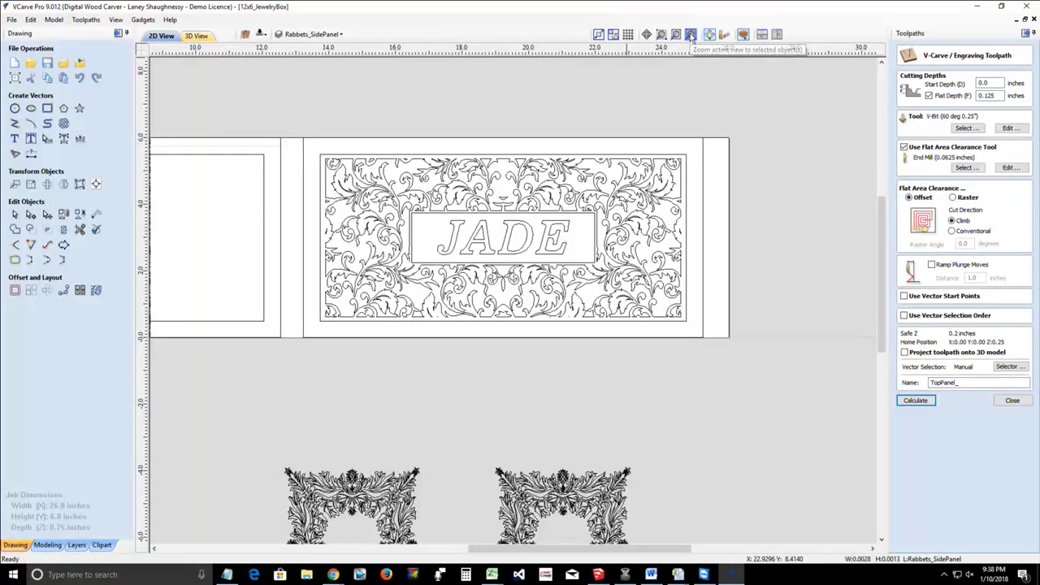
pyautogui.click(690, 35)
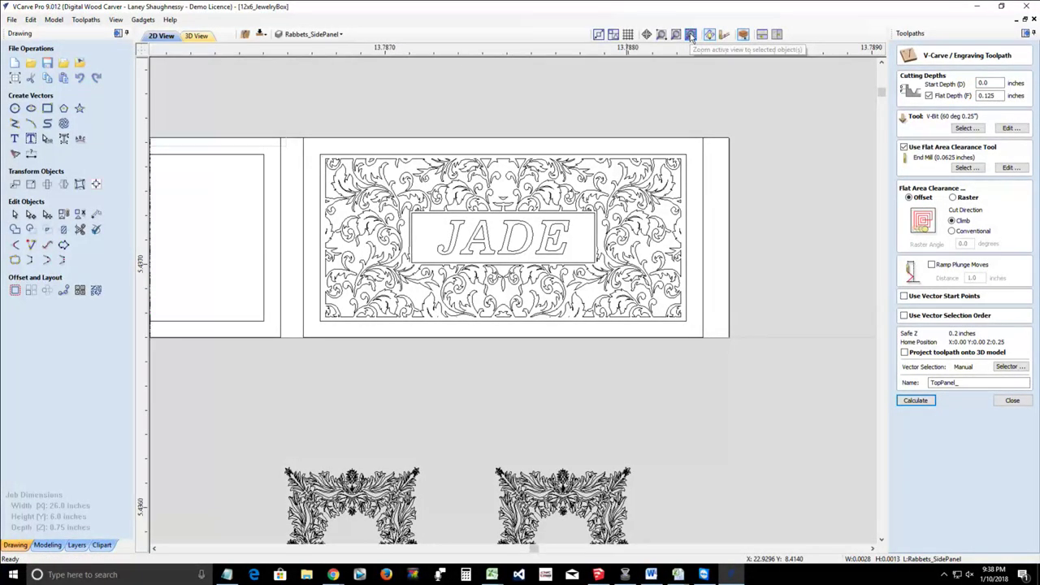
pyautogui.click(691, 35)
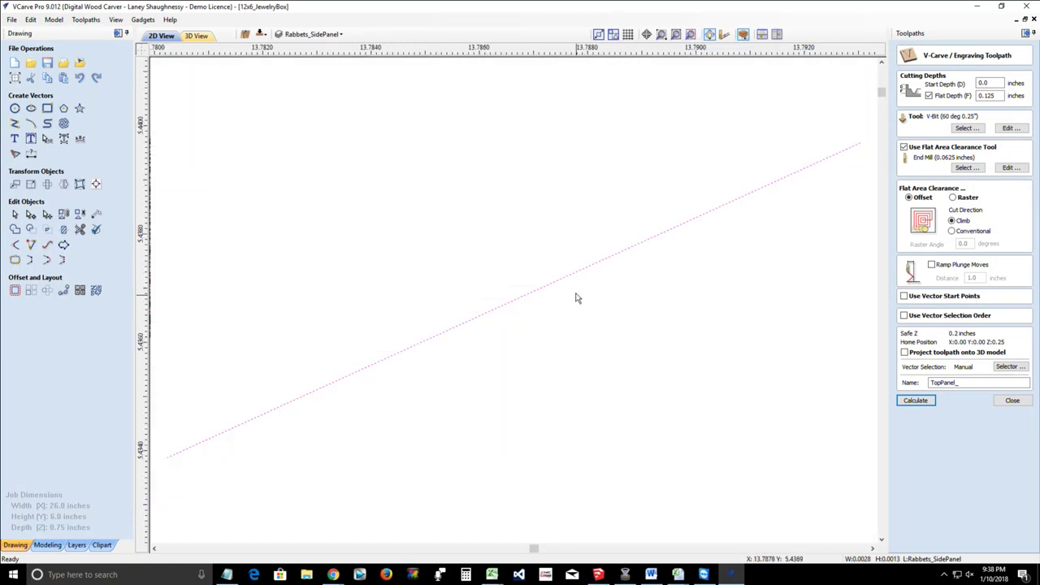
pyautogui.scroll(-1, 572, 280)
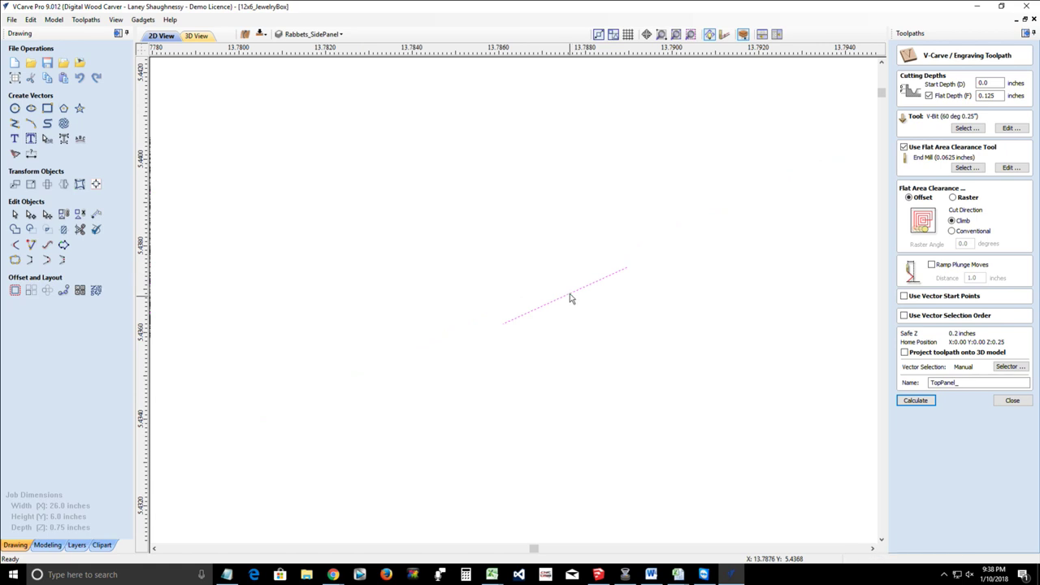
pyautogui.click(571, 294)
pyautogui.press('Delete')
pyautogui.scroll(-1, 571, 294)
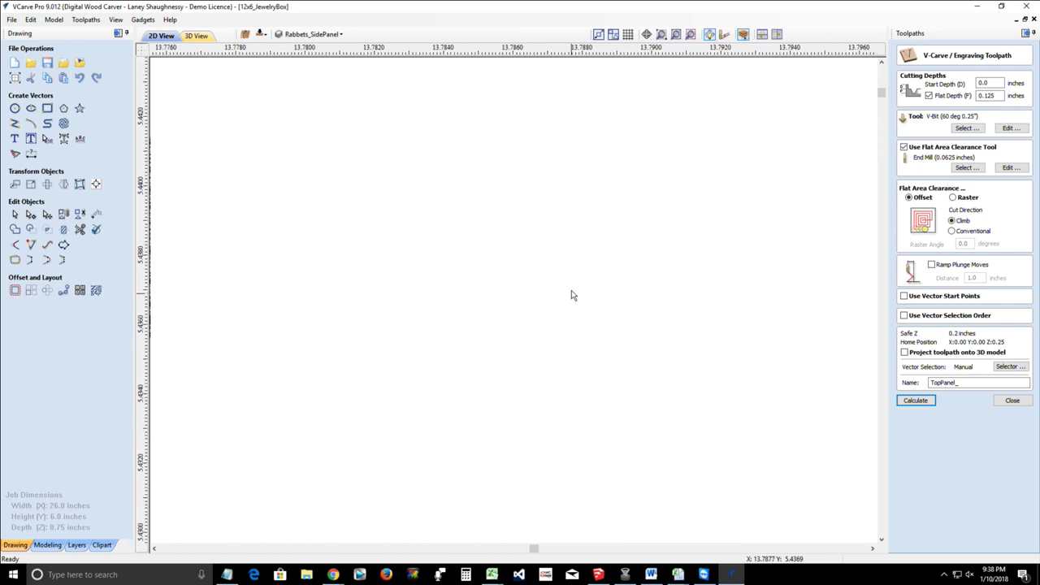
pyautogui.scroll(-1, 571, 294)
pyautogui.scroll(-1, 571, 294)
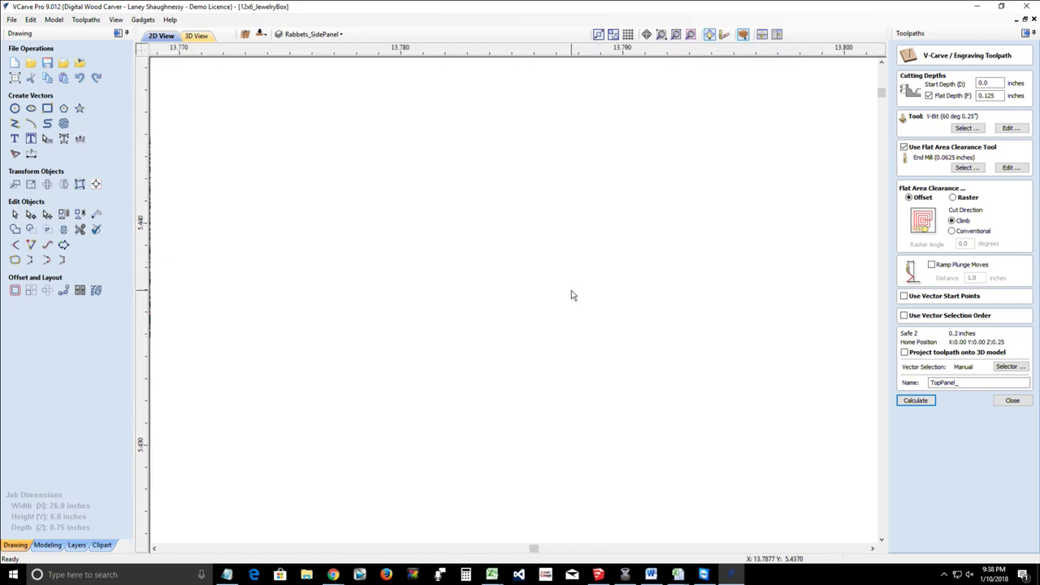
pyautogui.scroll(-1, 571, 294)
pyautogui.scroll(-2, 567, 295)
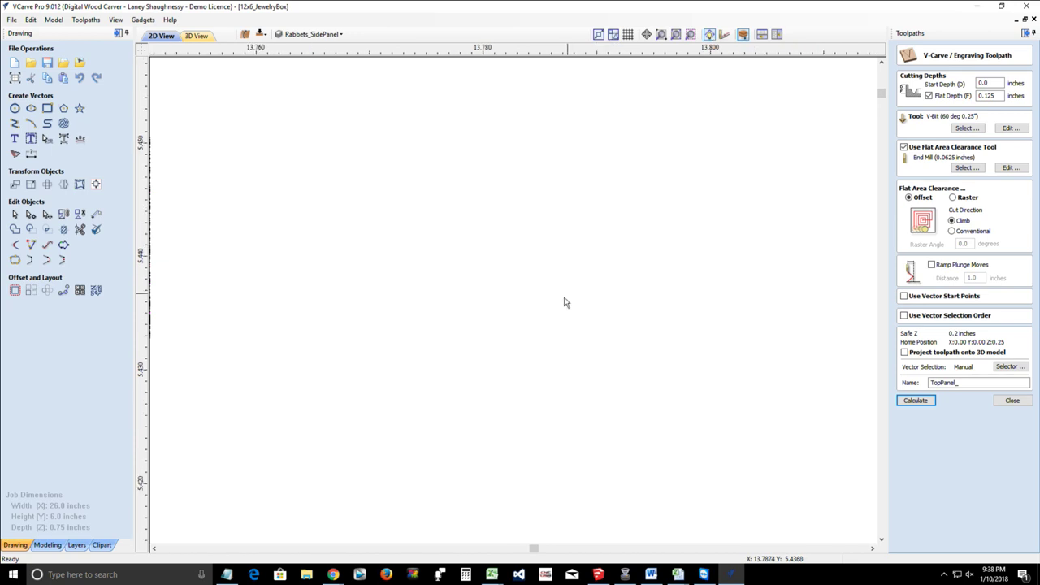
pyautogui.scroll(-4, 565, 299)
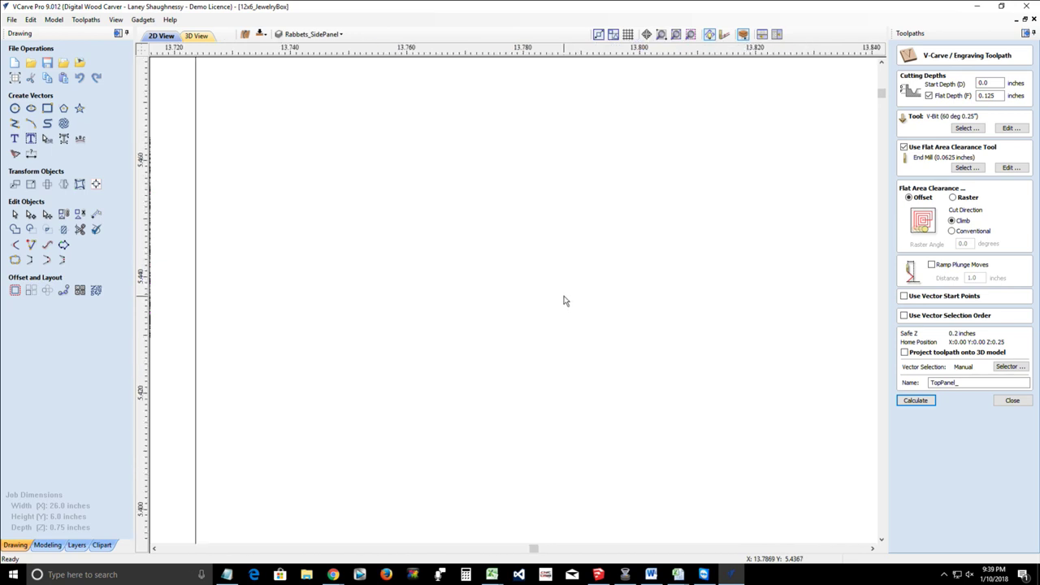
pyautogui.scroll(-5, 565, 301)
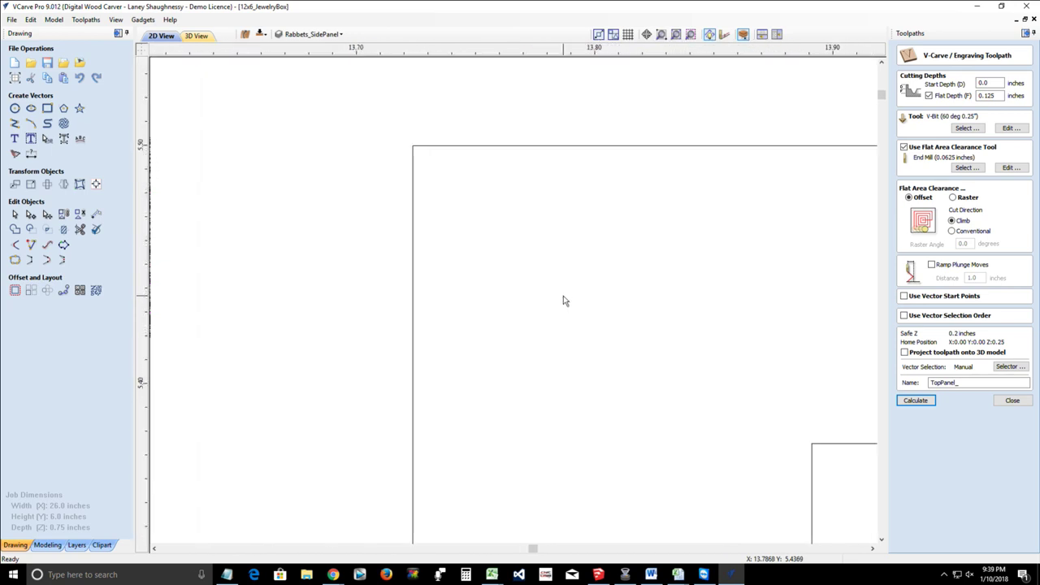
pyautogui.scroll(-4, 565, 301)
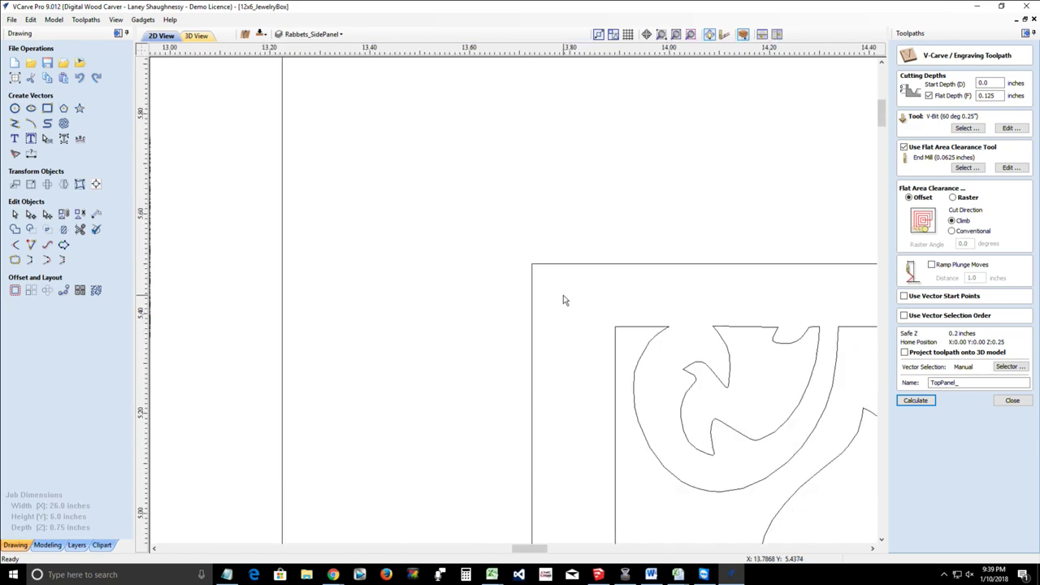
pyautogui.scroll(-2, 565, 300)
pyautogui.scroll(-5, 563, 299)
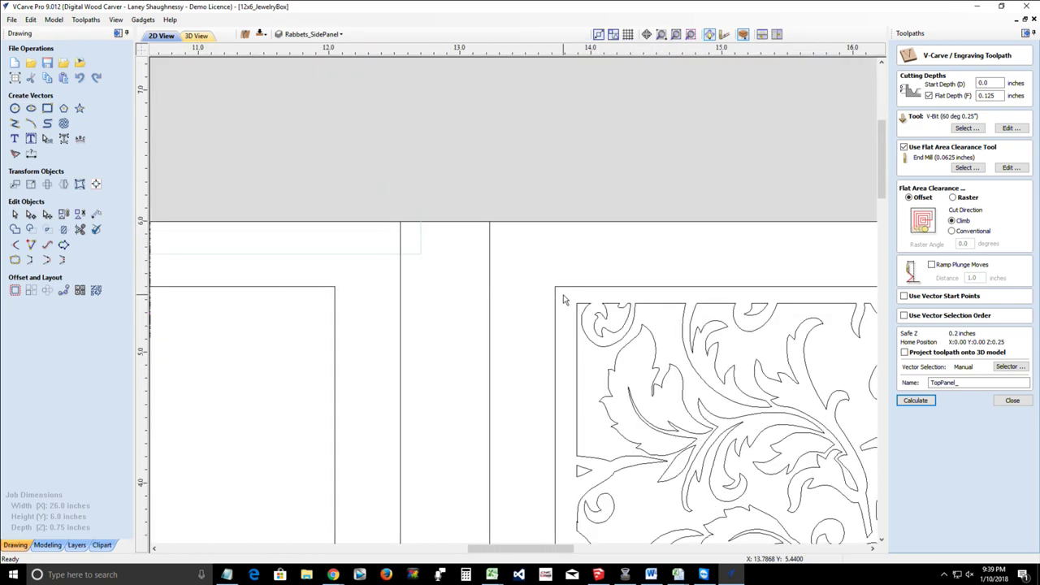
pyautogui.scroll(-5, 565, 300)
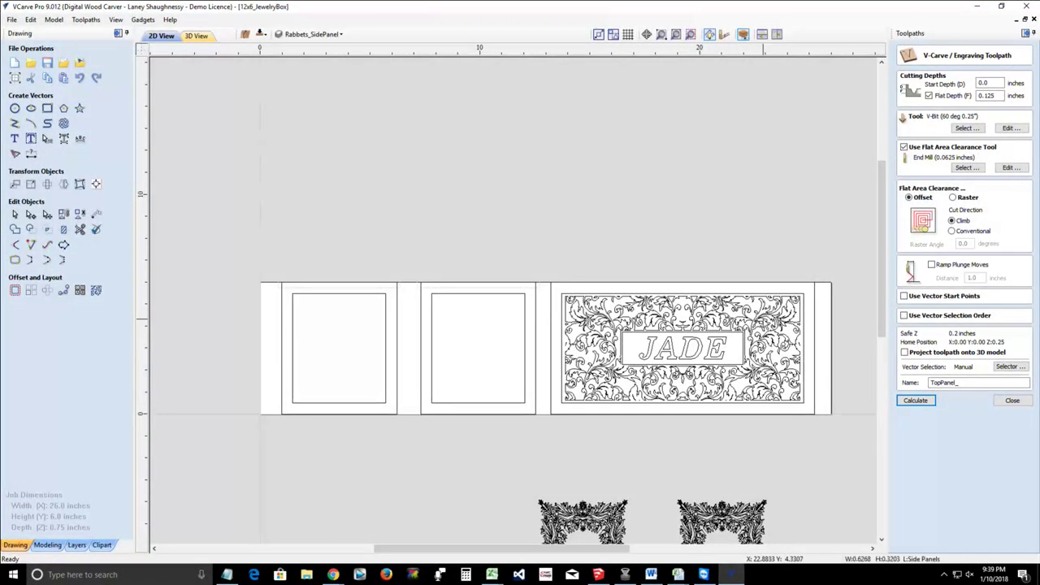
# Step: Select the JADE panel except its frame and lettering, then calculate TopPanel_ for the scrollwork
pyautogui.moveTo(547, 282); pyautogui.dragTo(806, 420)
pyautogui.scroll(2, 806, 420)
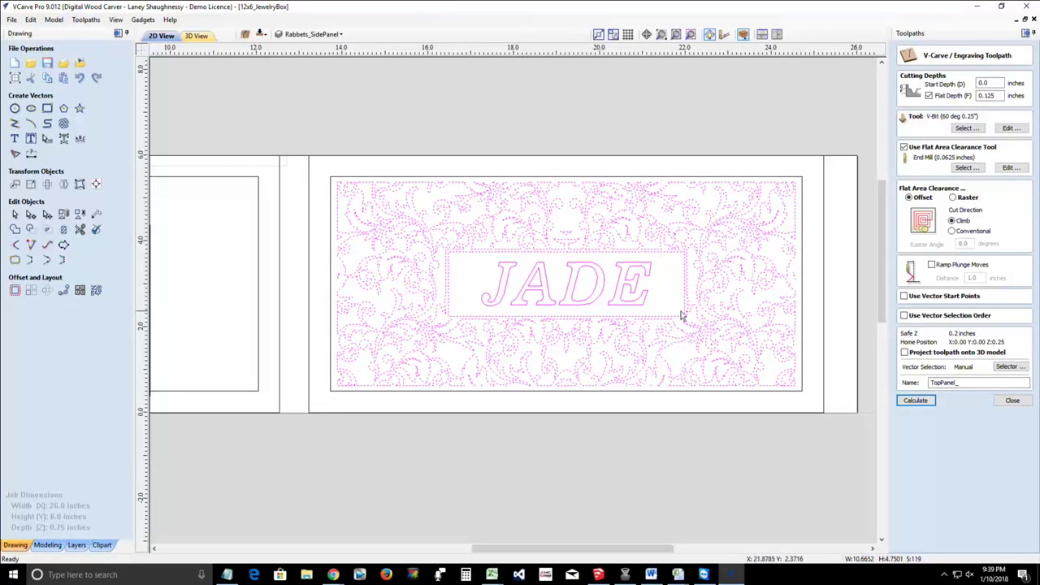
pyautogui.keyDown('shift'); pyautogui.click(652, 314); pyautogui.keyUp('shift')
pyautogui.keyDown('shift'); pyautogui.click(639, 307); pyautogui.keyUp('shift')
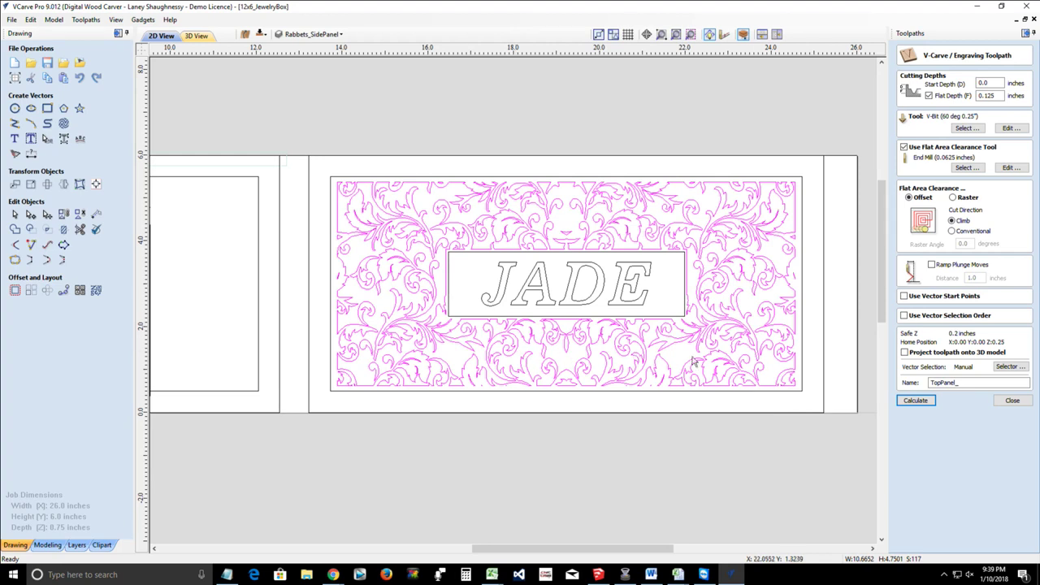
pyautogui.click(969, 382)
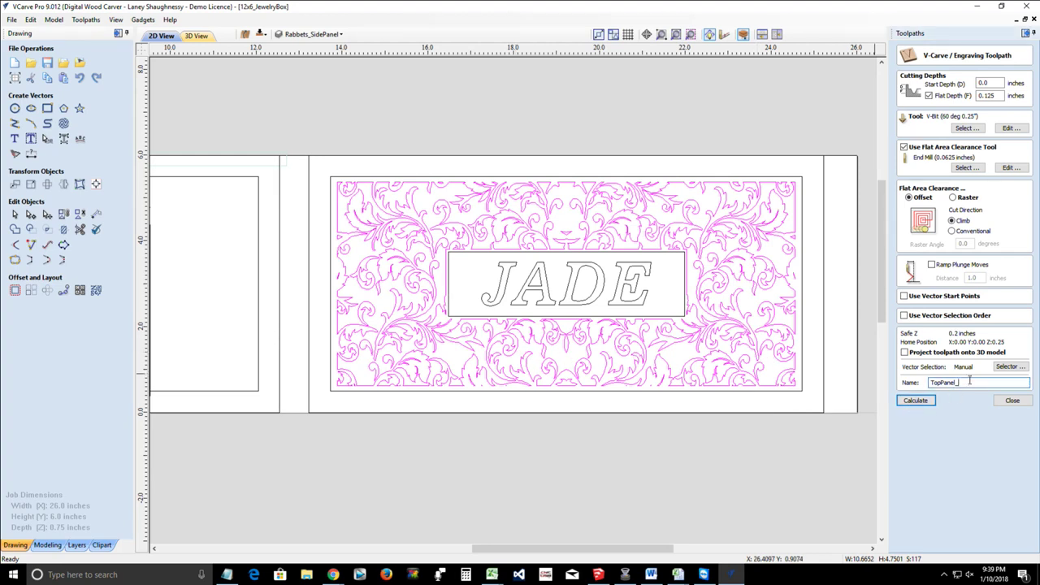
pyautogui.click(915, 401)
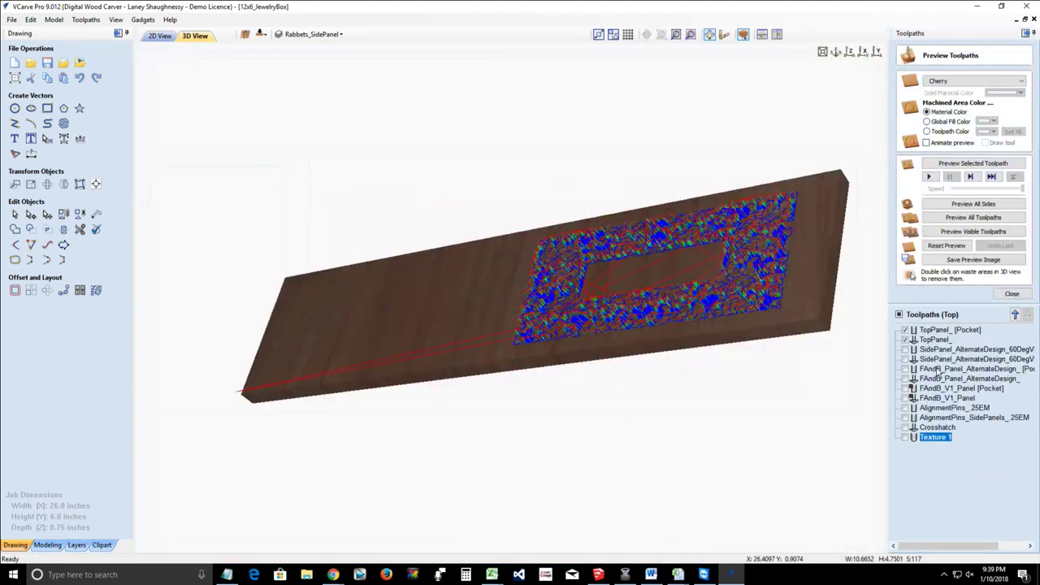
# Step: Reset the preview and preview the new TopPanel_ toolpath with toolpath lines hidden
pyautogui.click(946, 246)
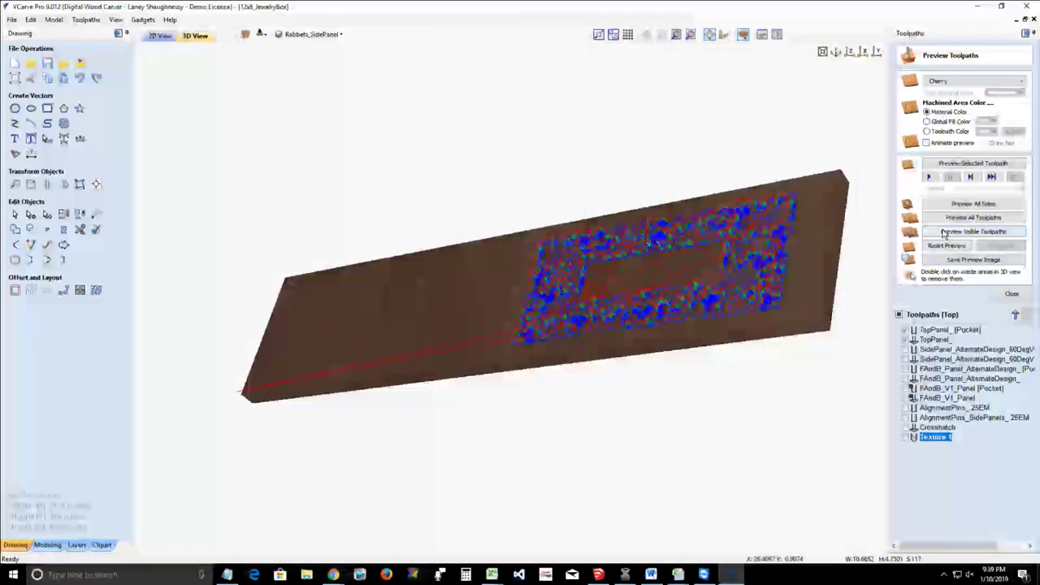
pyautogui.click(966, 166)
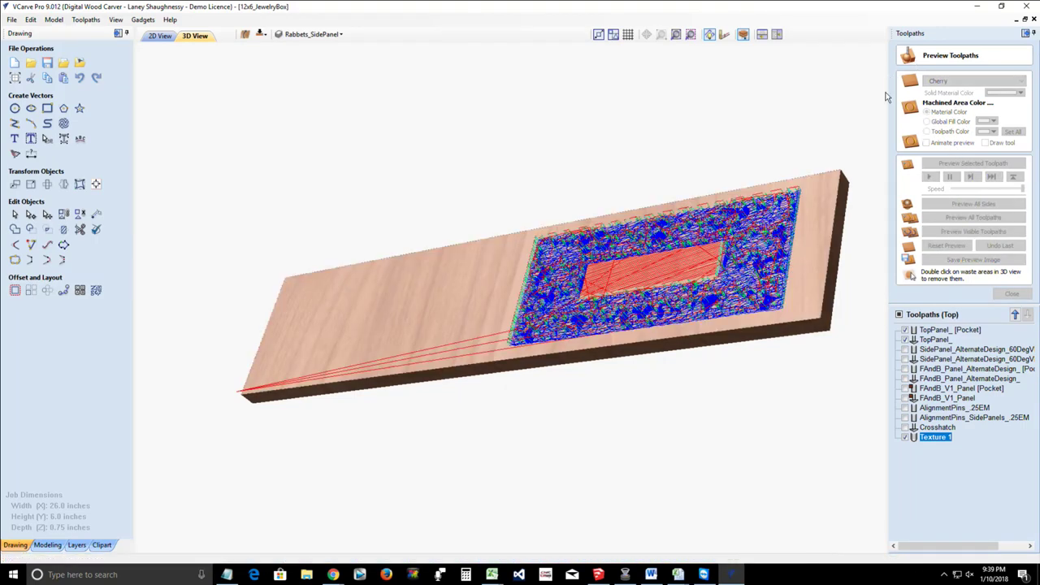
pyautogui.click(899, 315)
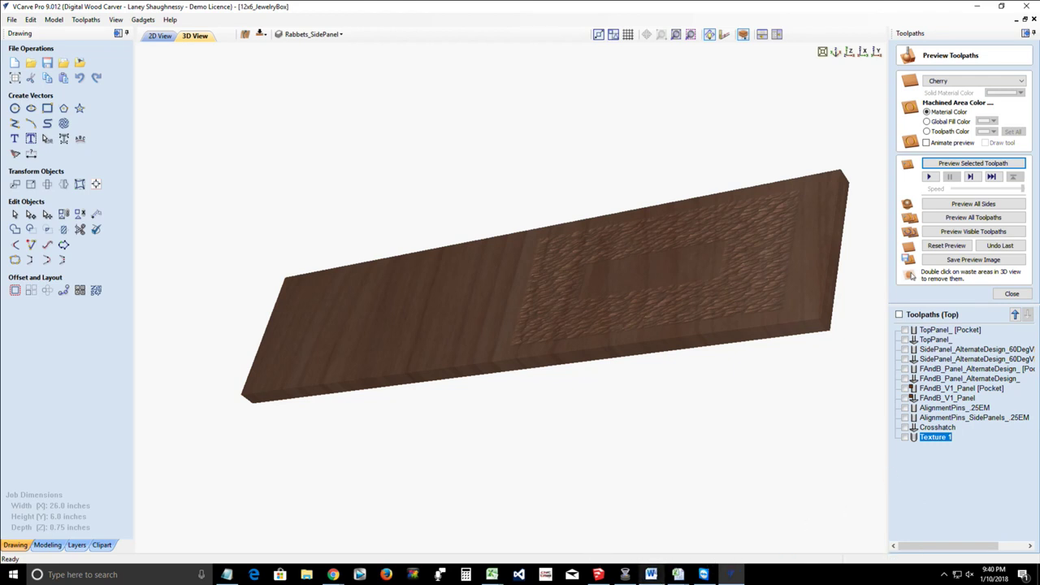
# Step: Preview TopPanel_ and TopPanel_ [Pocket] together on cherry, tilt the board, then return to 2D
pyautogui.click(942, 245)
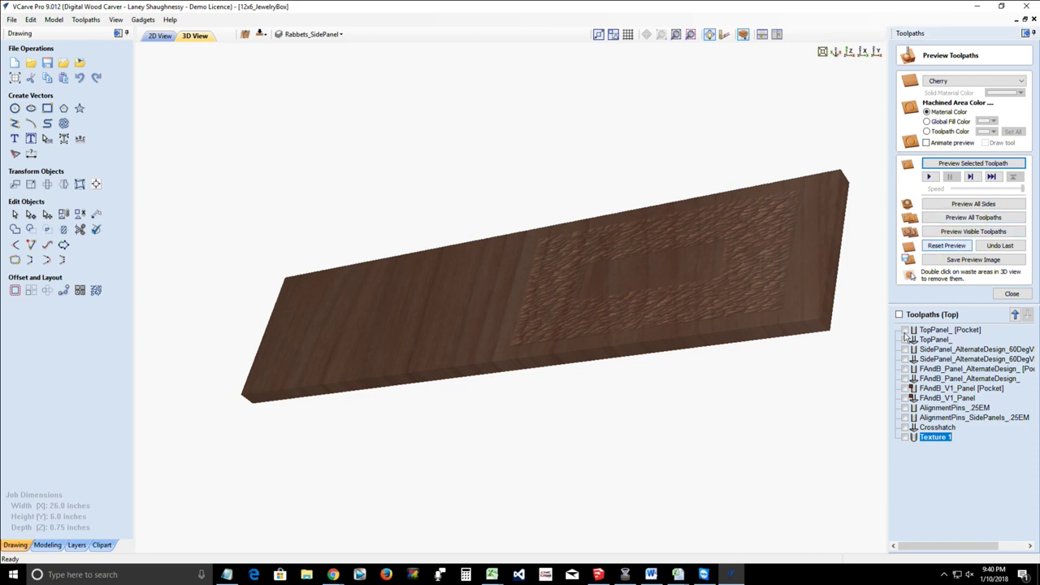
pyautogui.click(905, 339)
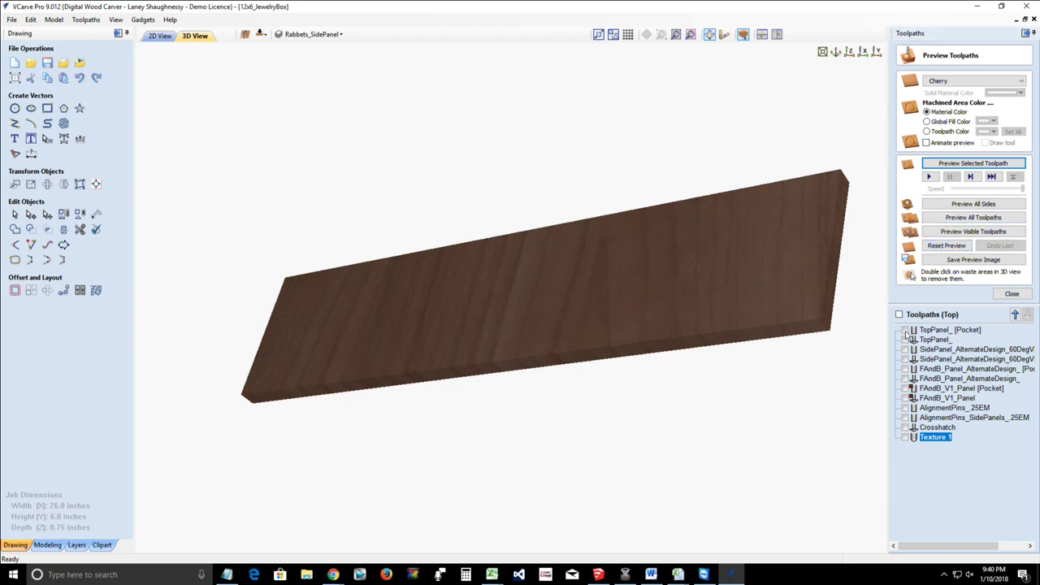
pyautogui.click(904, 329)
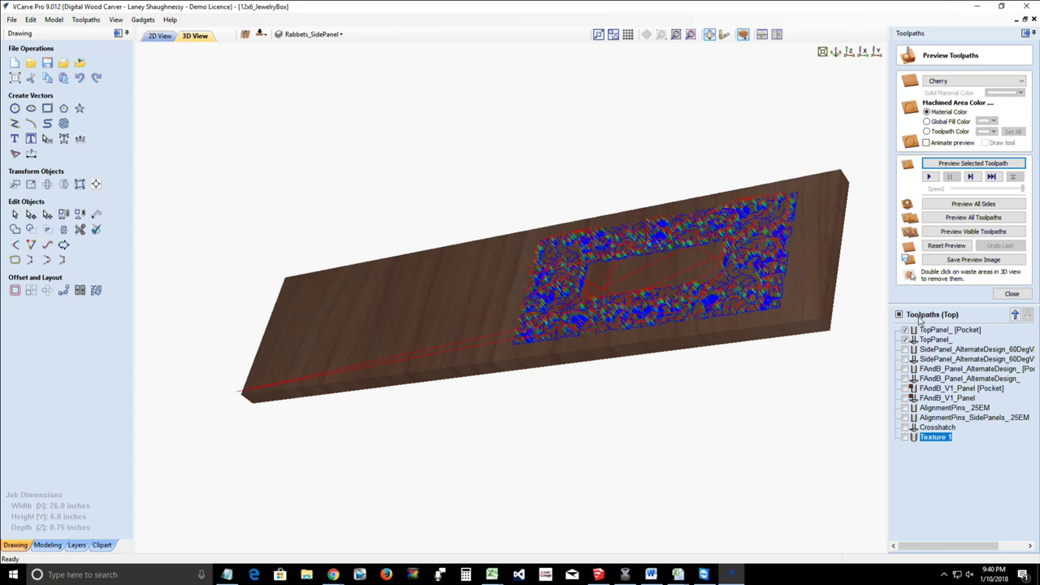
pyautogui.click(959, 233)
pyautogui.click(959, 233)
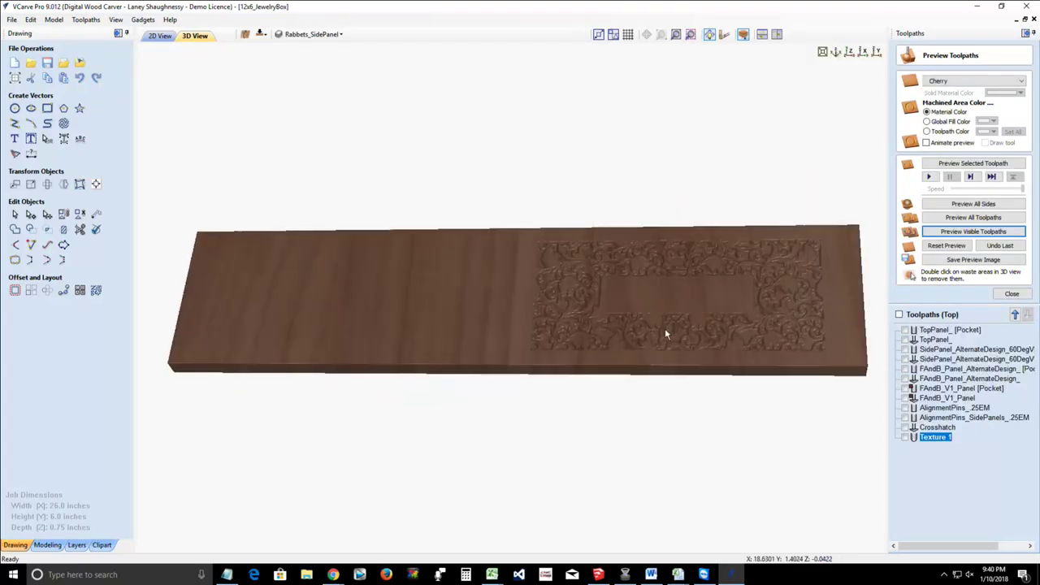
pyautogui.scroll(2, 667, 325)
pyautogui.moveTo(314, 331); pyautogui.dragTo(425, 441)
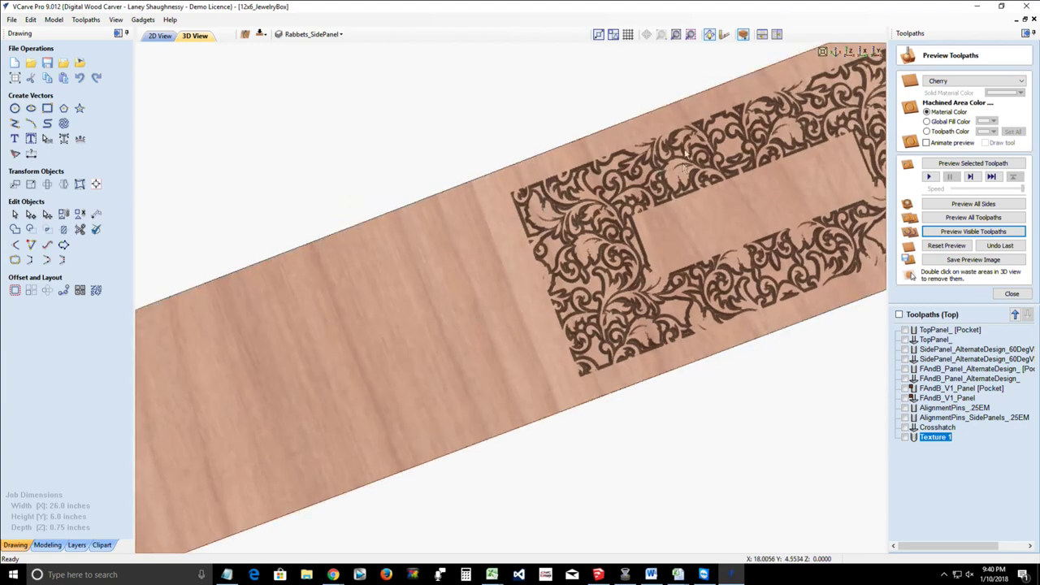
pyautogui.moveTo(683, 165); pyautogui.dragTo(685, 143)
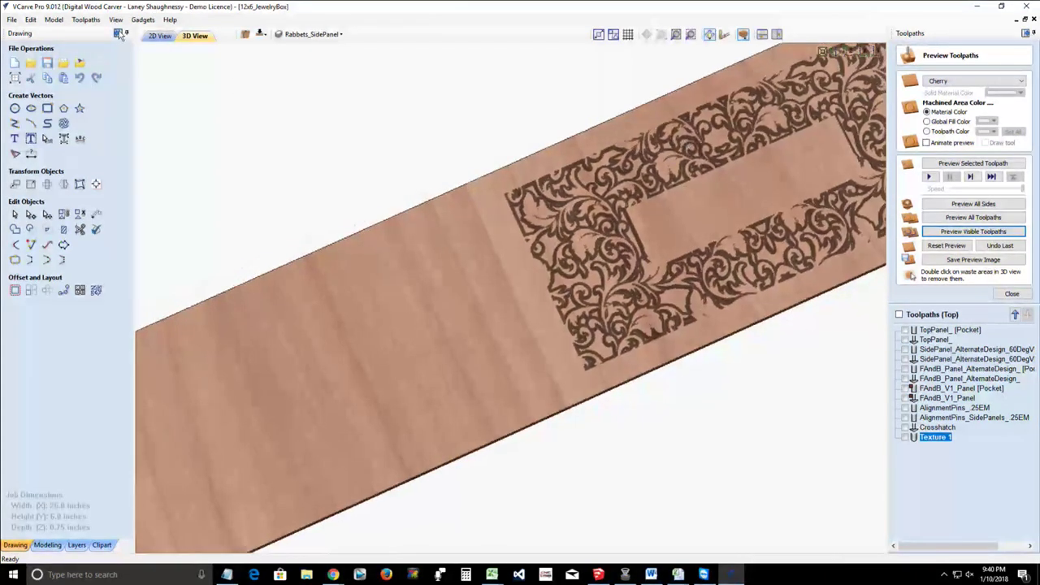
pyautogui.click(160, 36)
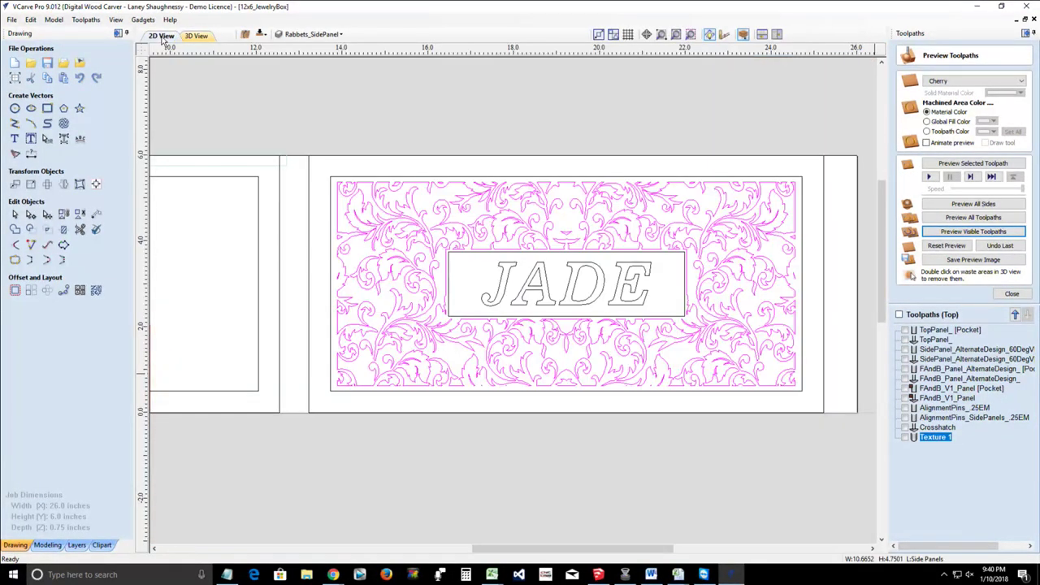
# Step: Calculate a 60° V-bit toolpath named Name_60DegVBit for the JADE lettering
pyautogui.click(512, 281)
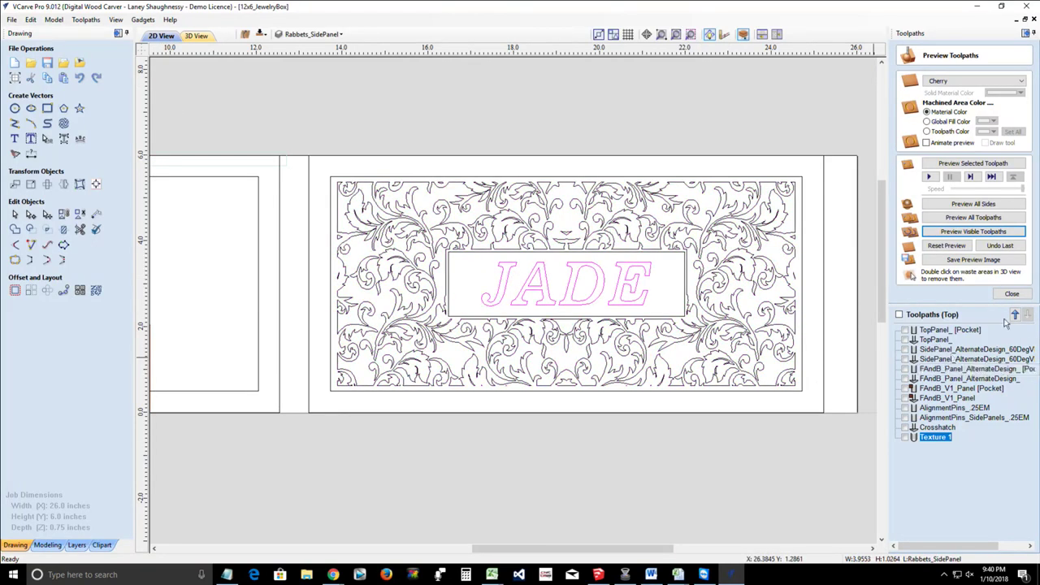
pyautogui.click(1012, 293)
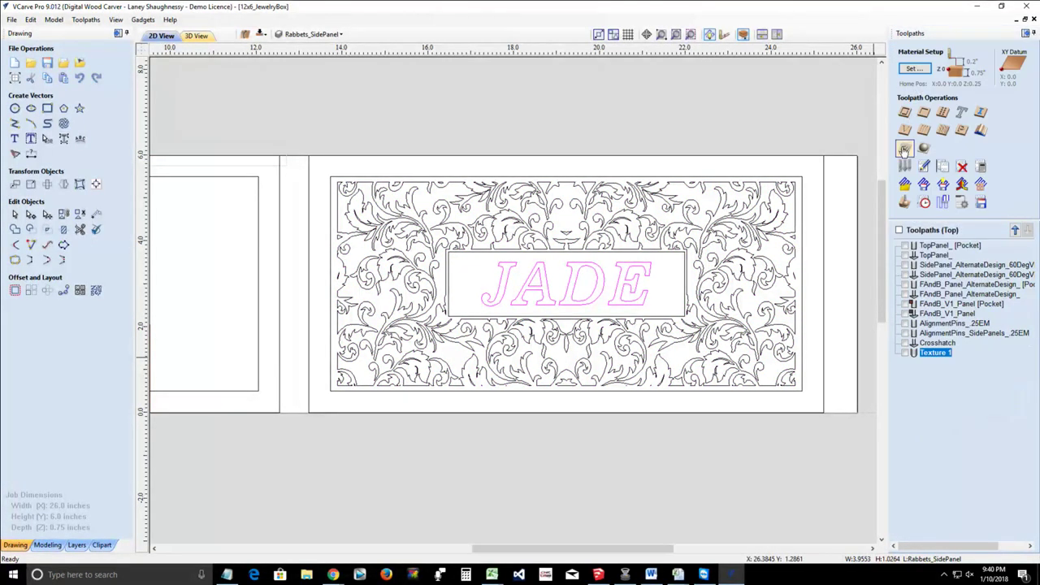
pyautogui.click(924, 135)
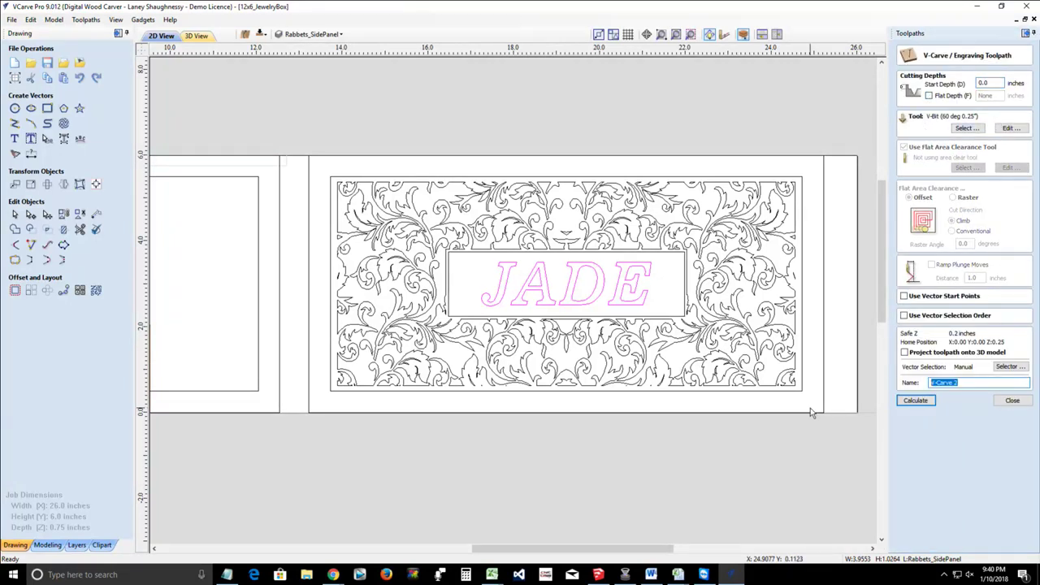
pyautogui.write('Name_60DegVBit')
pyautogui.click(910, 401)
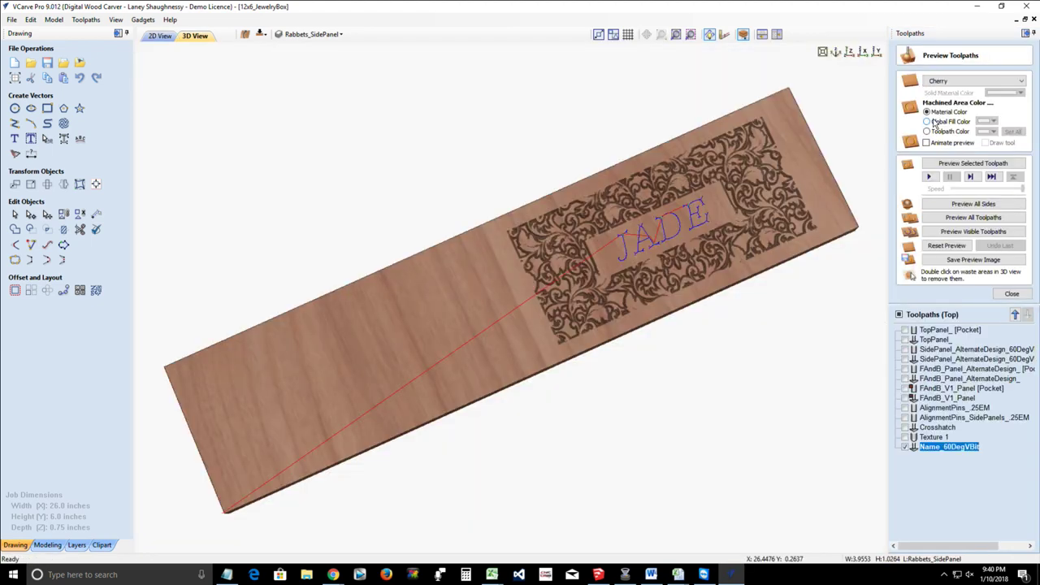
# Step: Preview the Name_60DegVBit JADE carving on cherry in 3D, then return to the 2D view
pyautogui.click(955, 164)
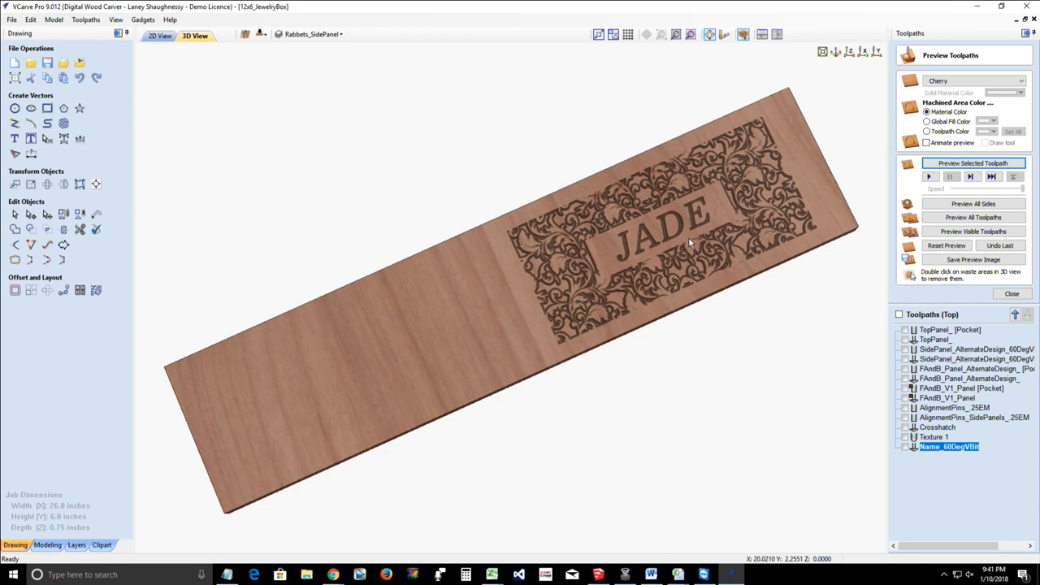
pyautogui.scroll(1, 685, 220)
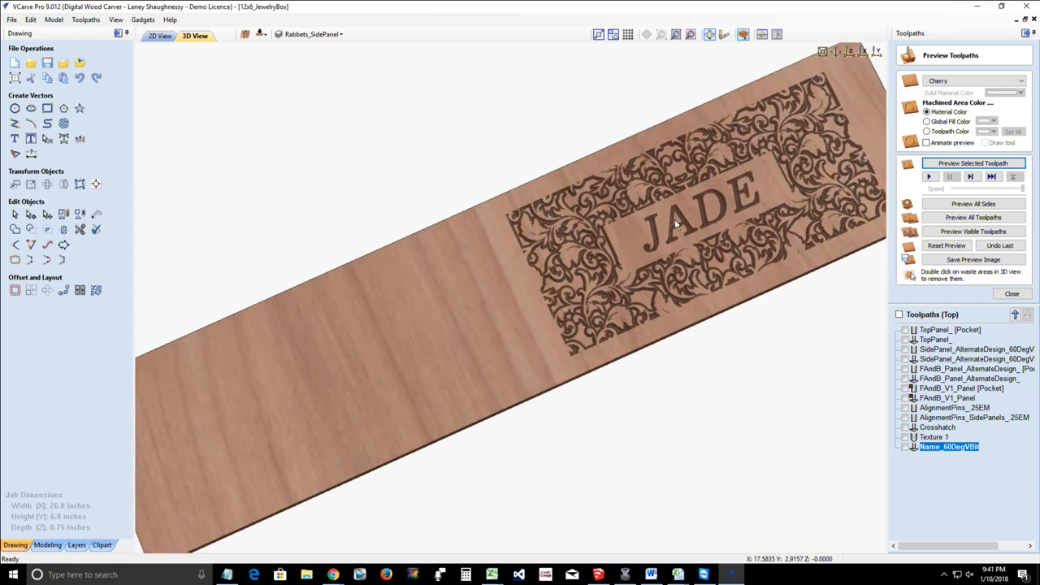
pyautogui.scroll(2, 674, 225)
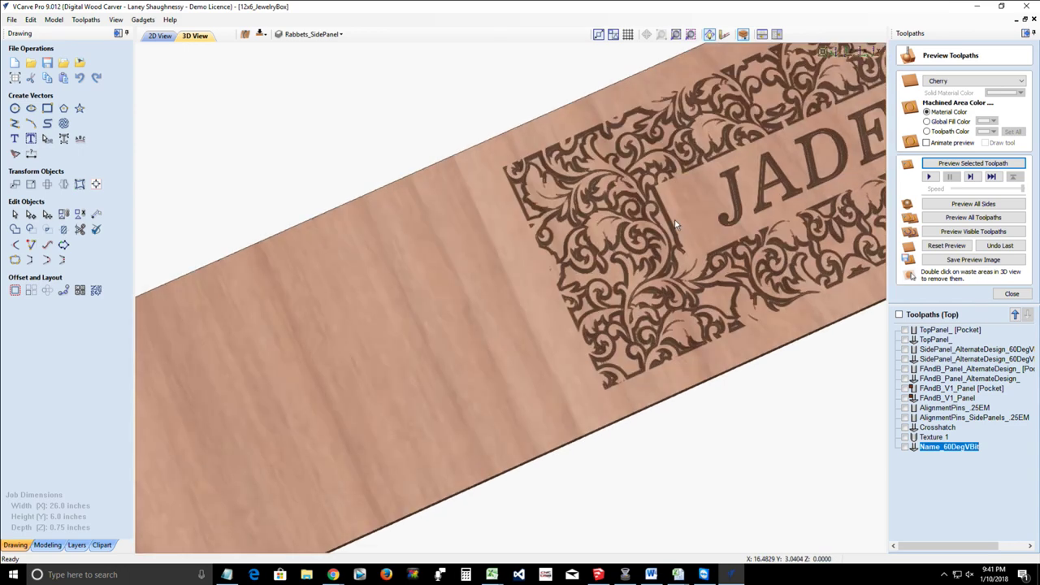
pyautogui.scroll(-2, 674, 221)
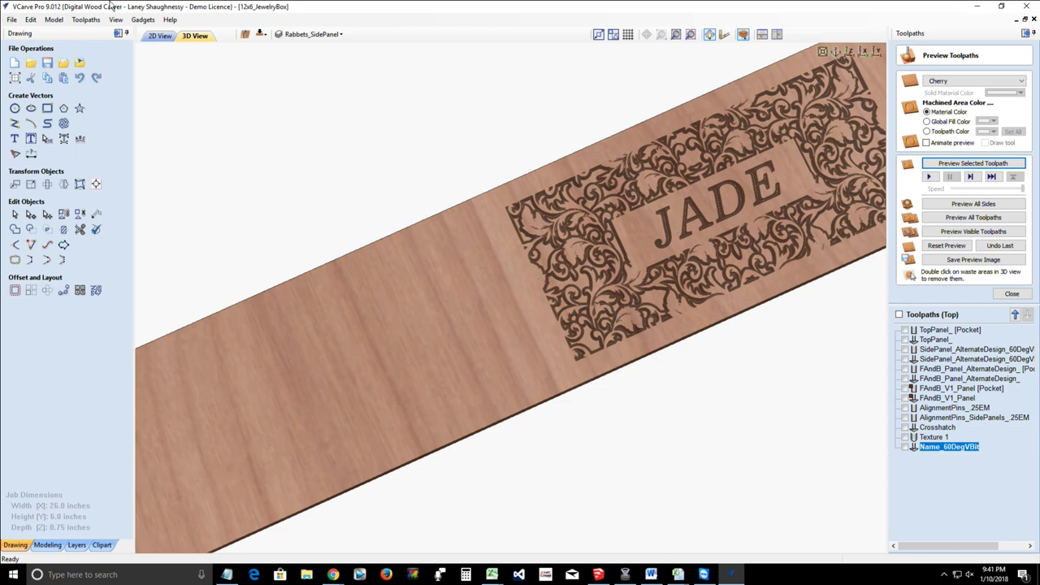
pyautogui.click(160, 37)
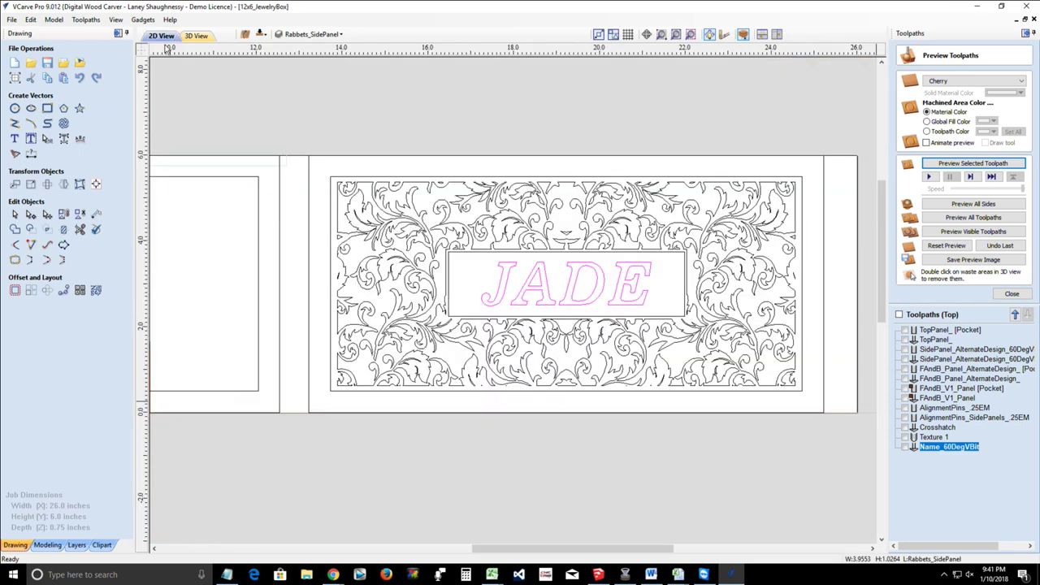
# Step: Offset the rectangle framing JADE 0.125 inches inwards
pyautogui.click(486, 253)
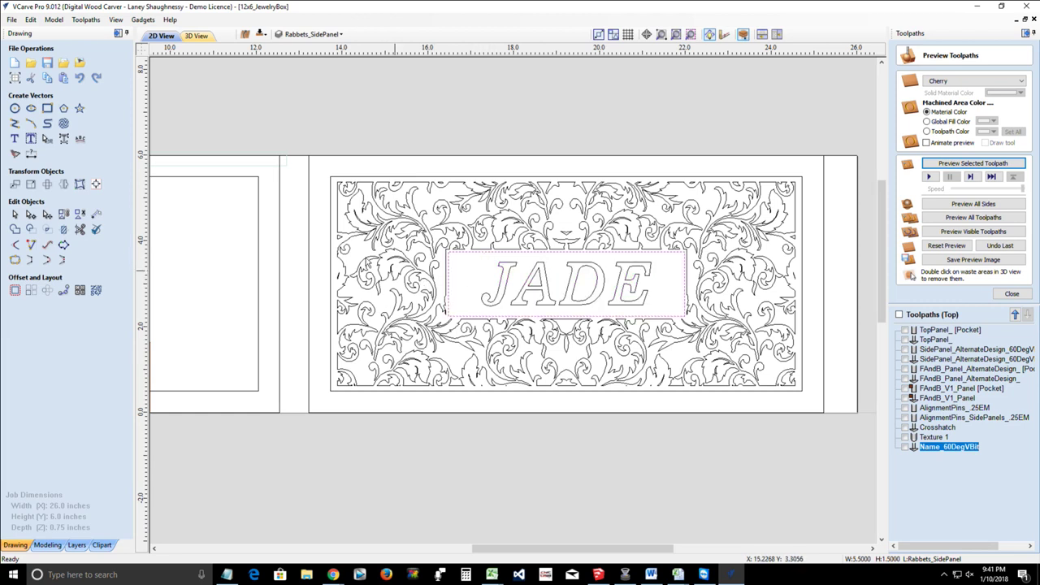
pyautogui.click(14, 290)
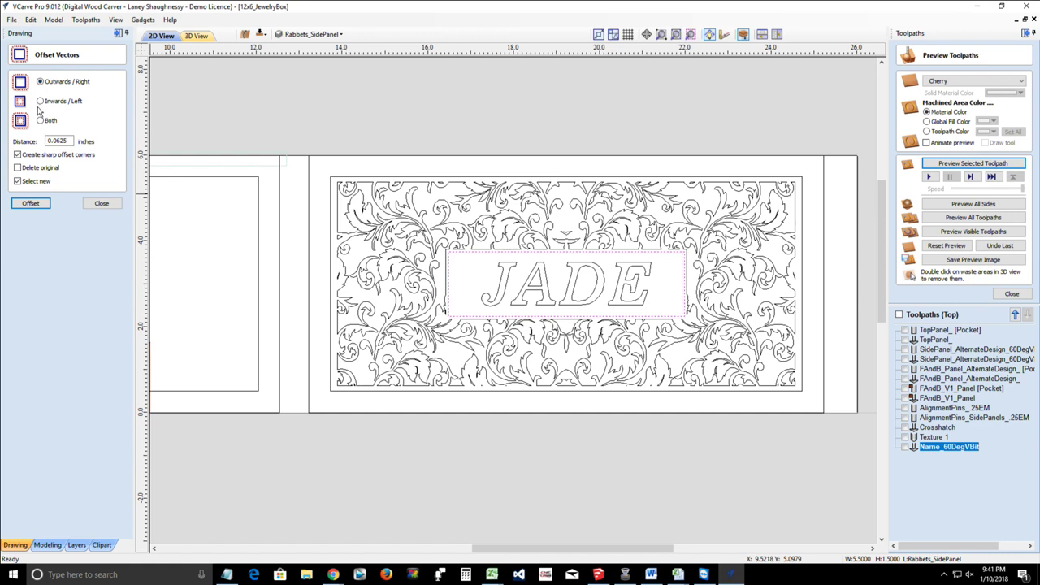
pyautogui.click(40, 101)
pyautogui.moveTo(74, 139); pyautogui.dragTo(27, 145)
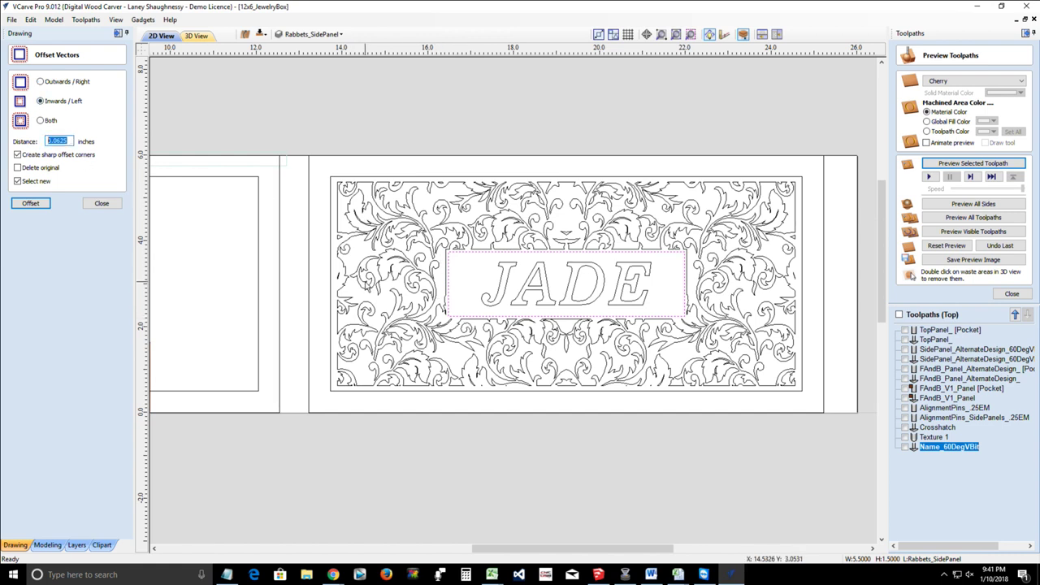
pyautogui.write('.125')
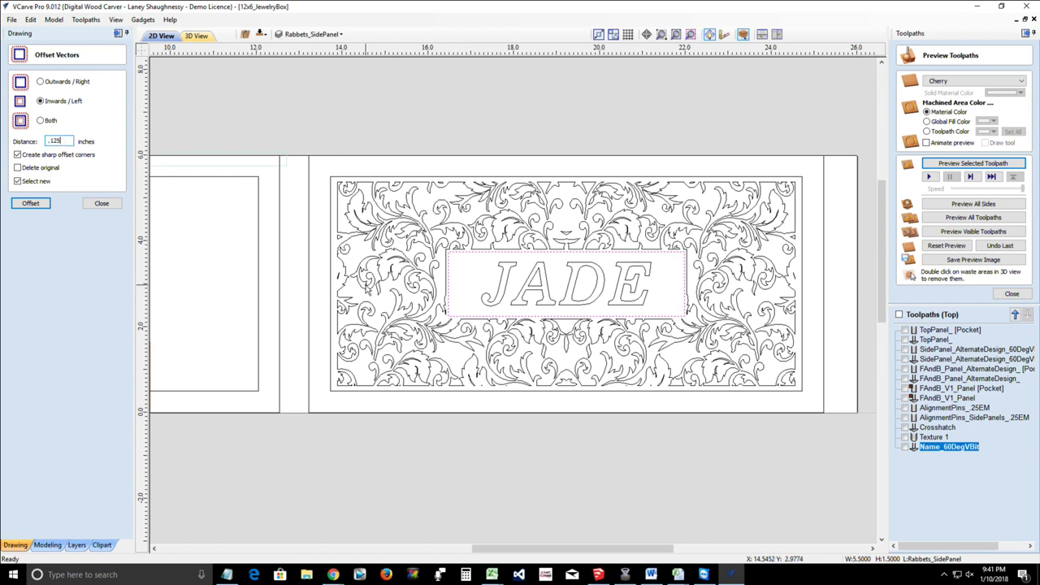
pyautogui.click(30, 203)
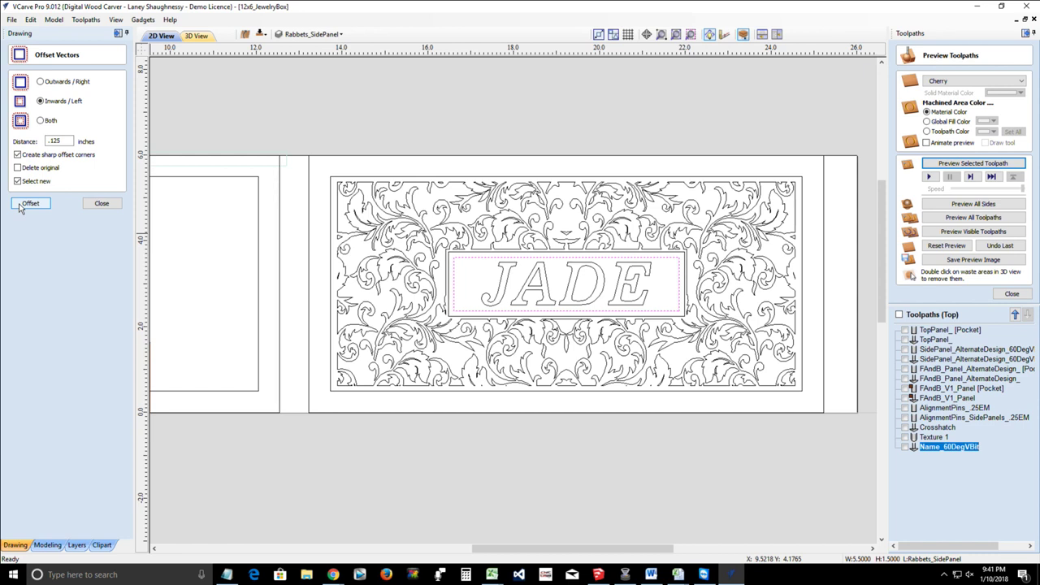
pyautogui.click(99, 203)
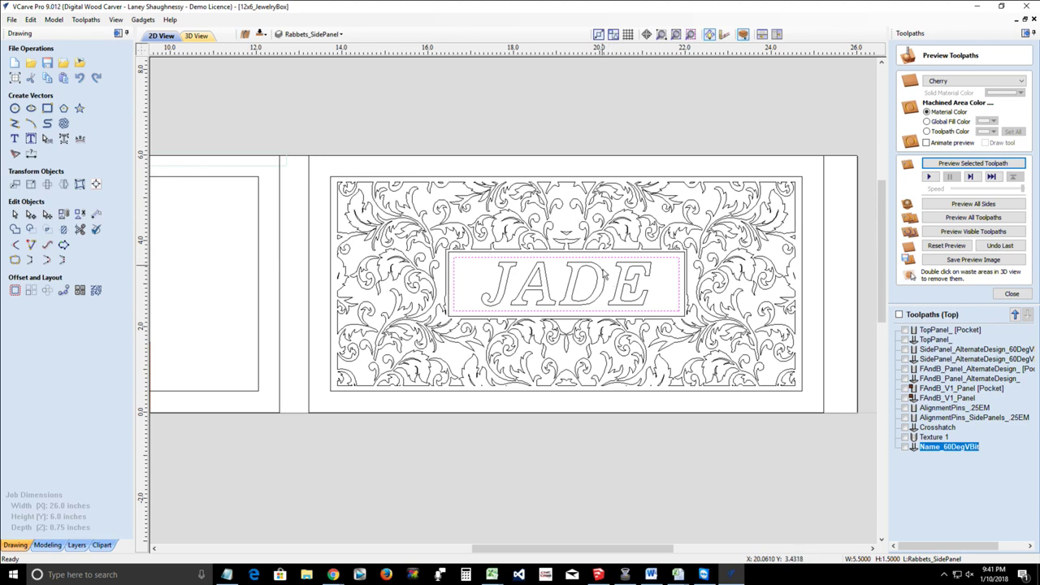
# Step: Edit Name_60DegVBit with Flat Depth 0.125 enabled and the outer JADE rectangle selected
pyautogui.doubleClick(934, 451)
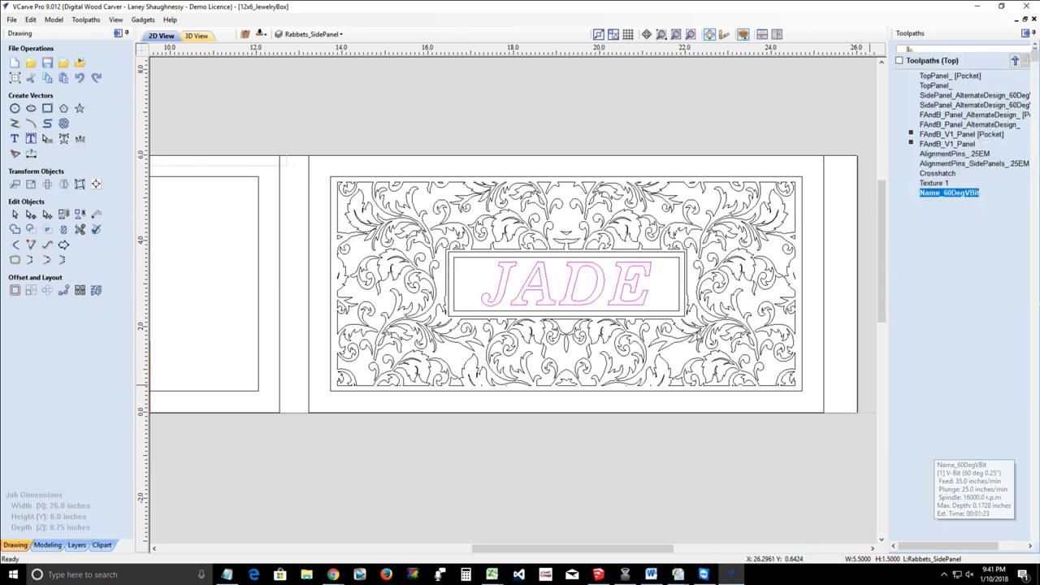
pyautogui.keyDown('shift'); pyautogui.click(681, 295); pyautogui.keyUp('shift')
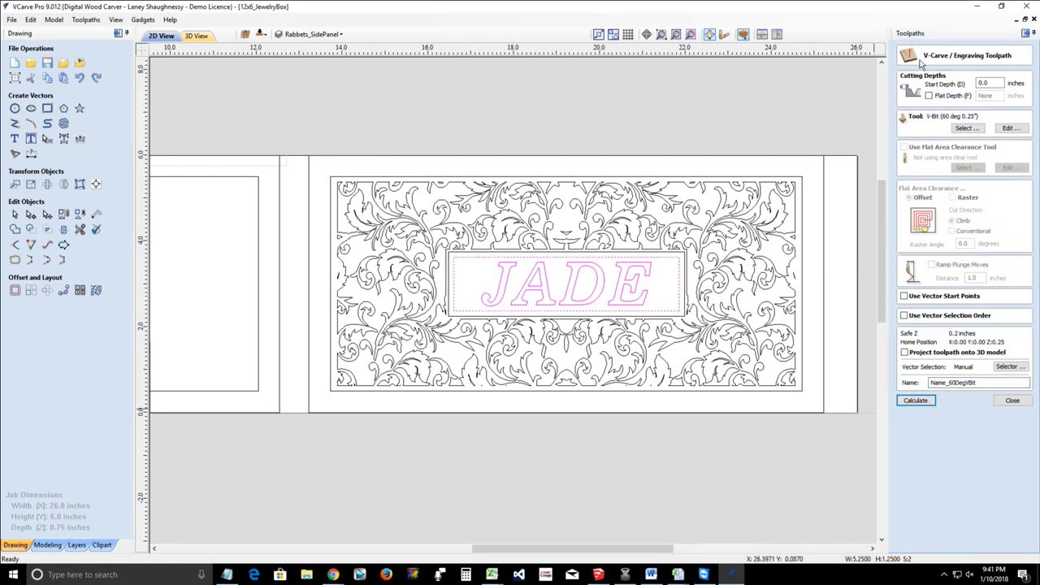
pyautogui.click(930, 96)
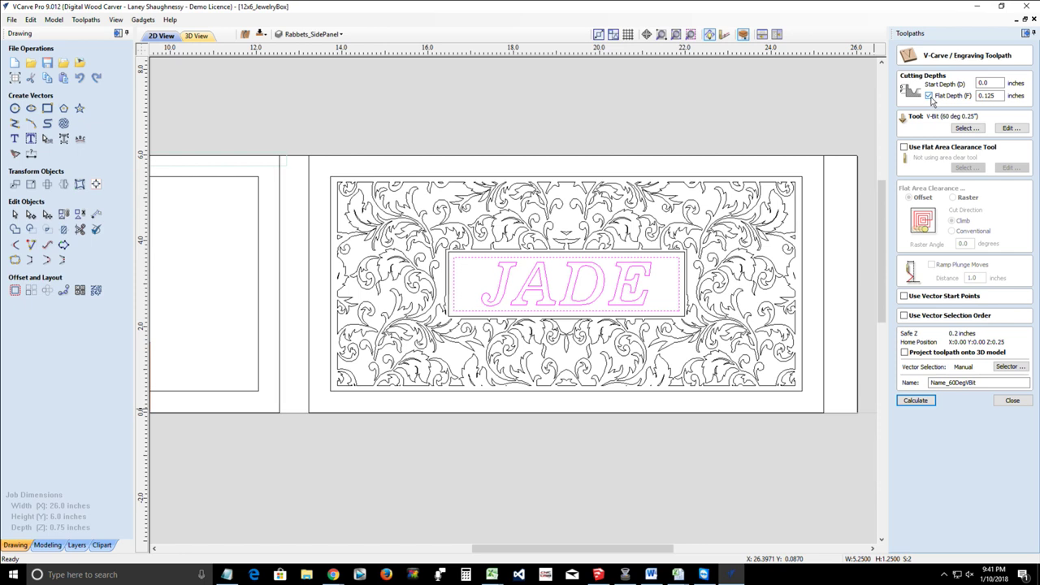
pyautogui.click(674, 297)
pyautogui.click(681, 290)
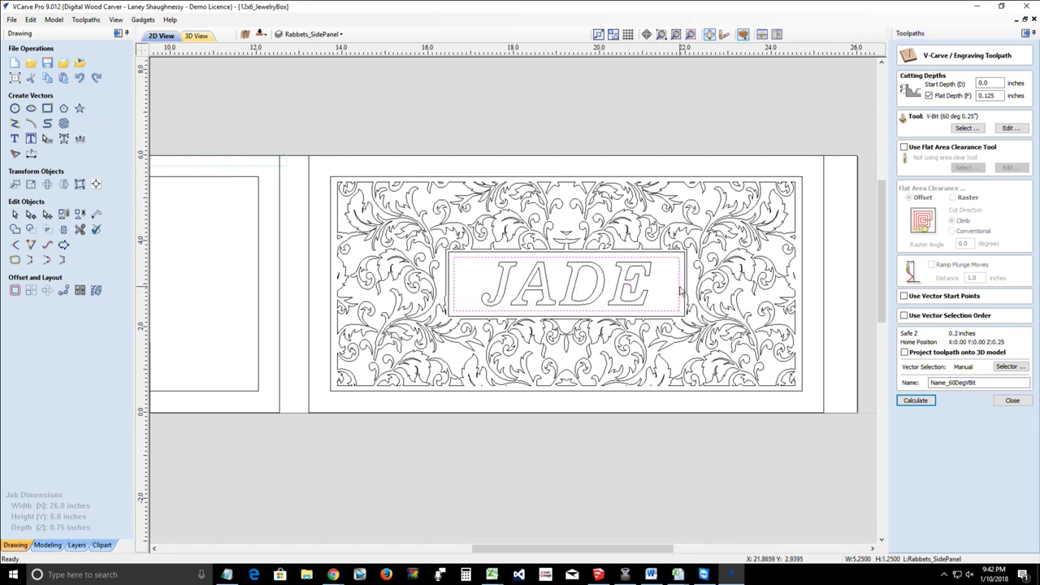
pyautogui.click(681, 290)
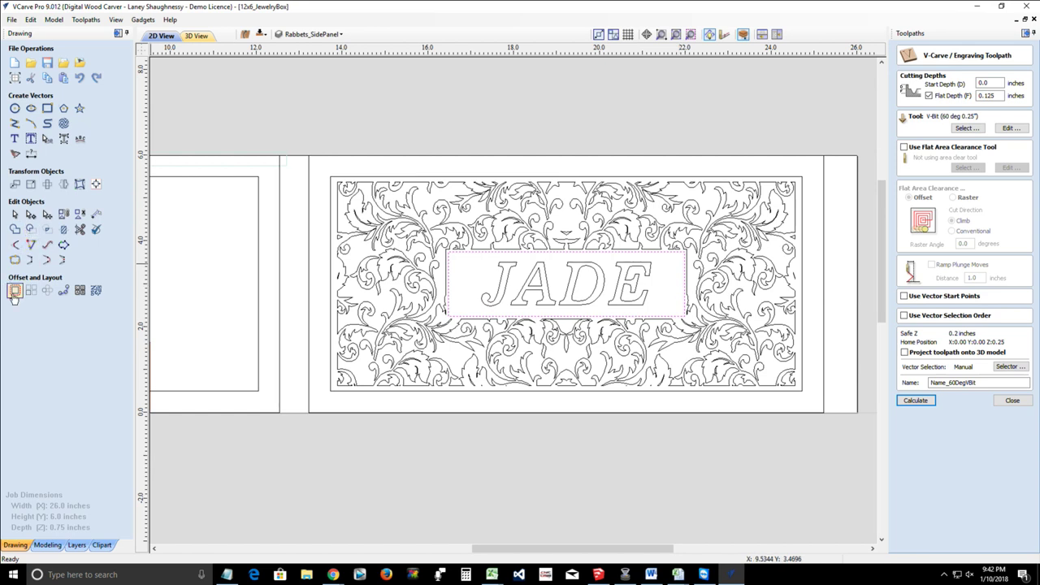
# Step: Offset the outer JADE frame 0.0625 inches inwards, undoing a mistaken first offset
pyautogui.click(15, 293)
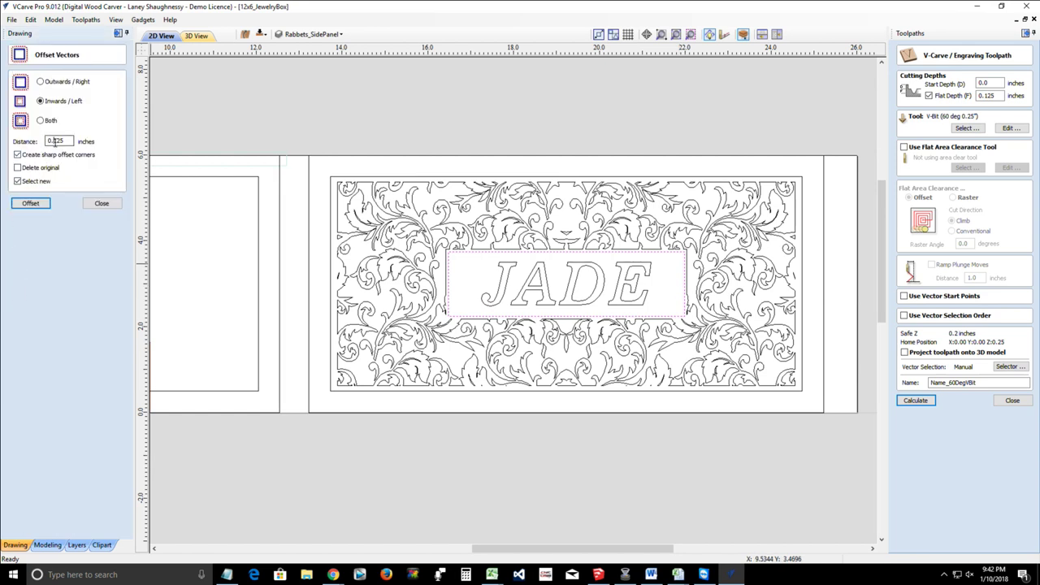
pyautogui.moveTo(55, 141); pyautogui.dragTo(103, 148)
pyautogui.write('06025')
pyautogui.click(25, 207)
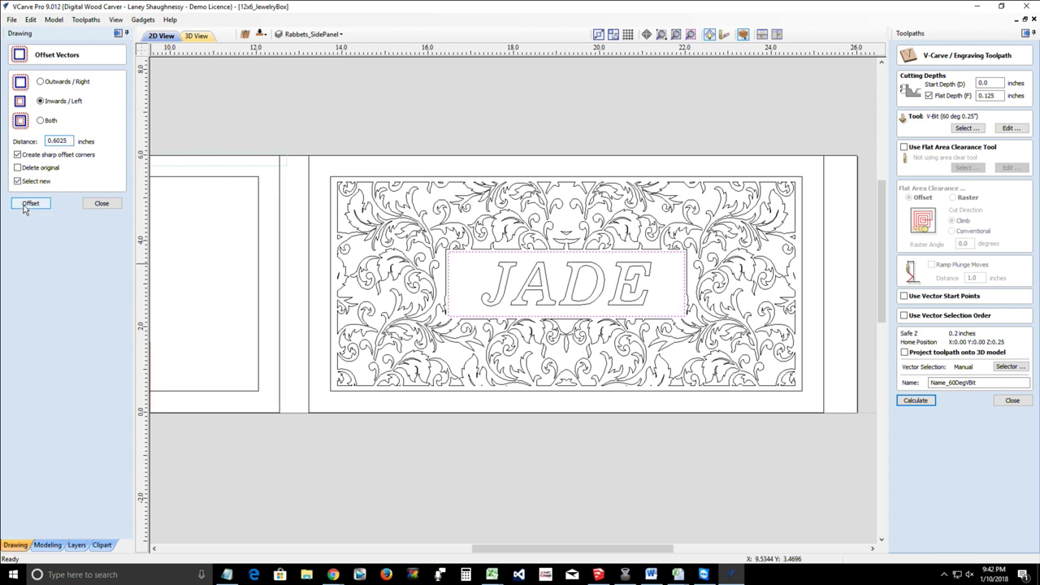
pyautogui.click(26, 206)
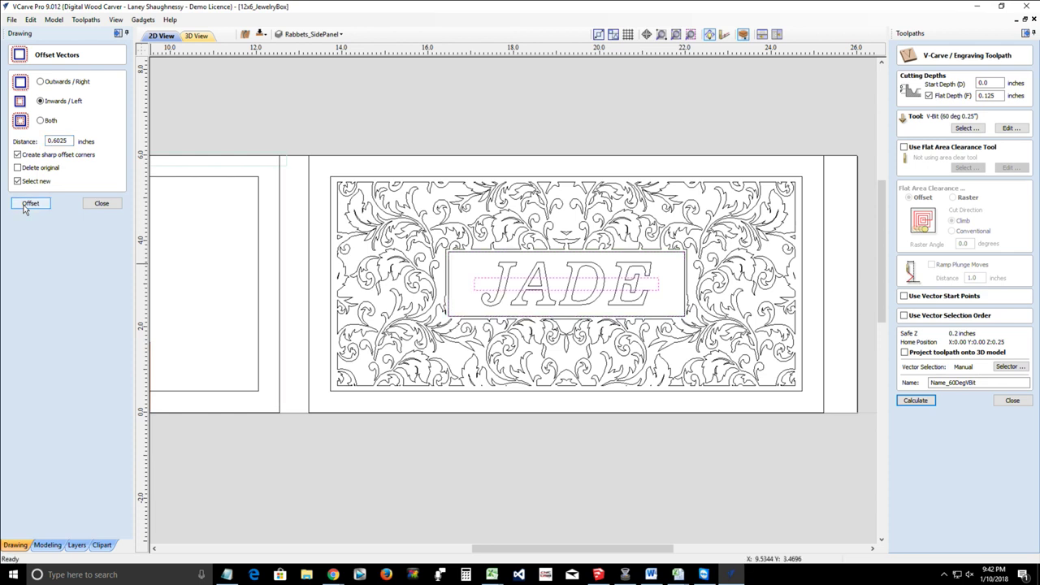
pyautogui.hotkey('ctrl', 'z')
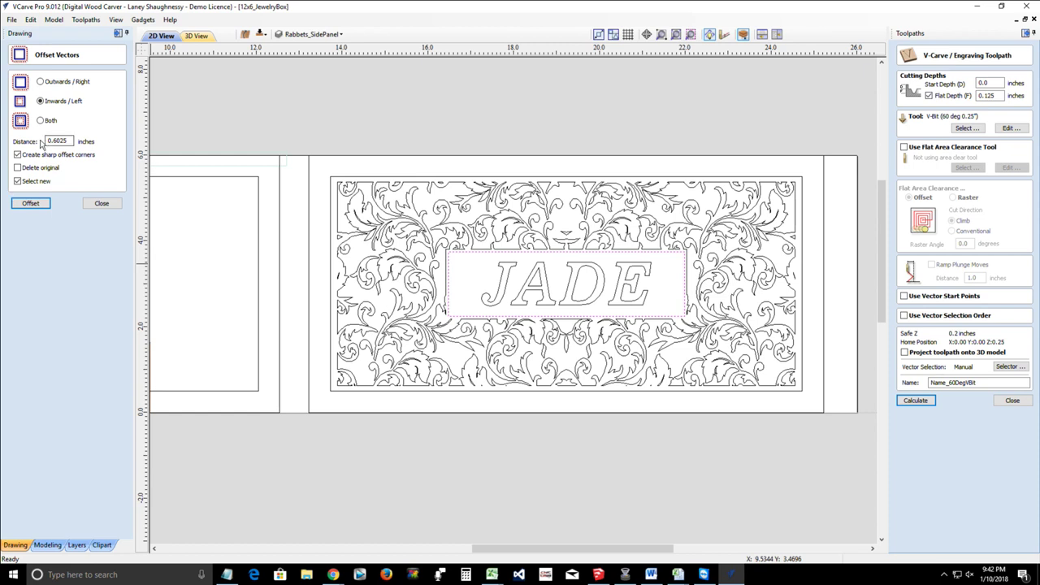
pyautogui.moveTo(54, 141); pyautogui.dragTo(121, 152)
pyautogui.write('0')
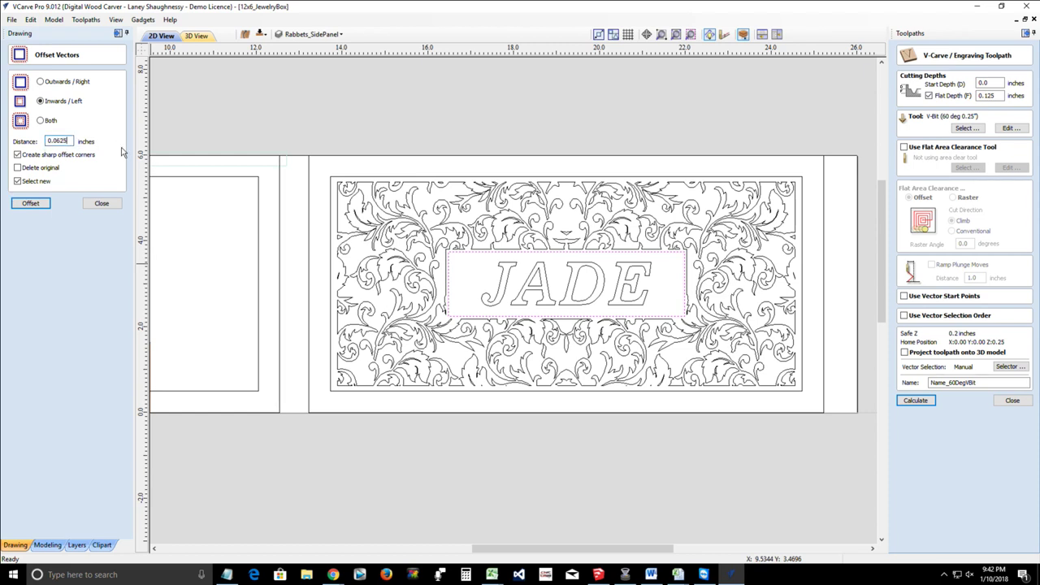
pyautogui.click(30, 203)
pyautogui.click(94, 205)
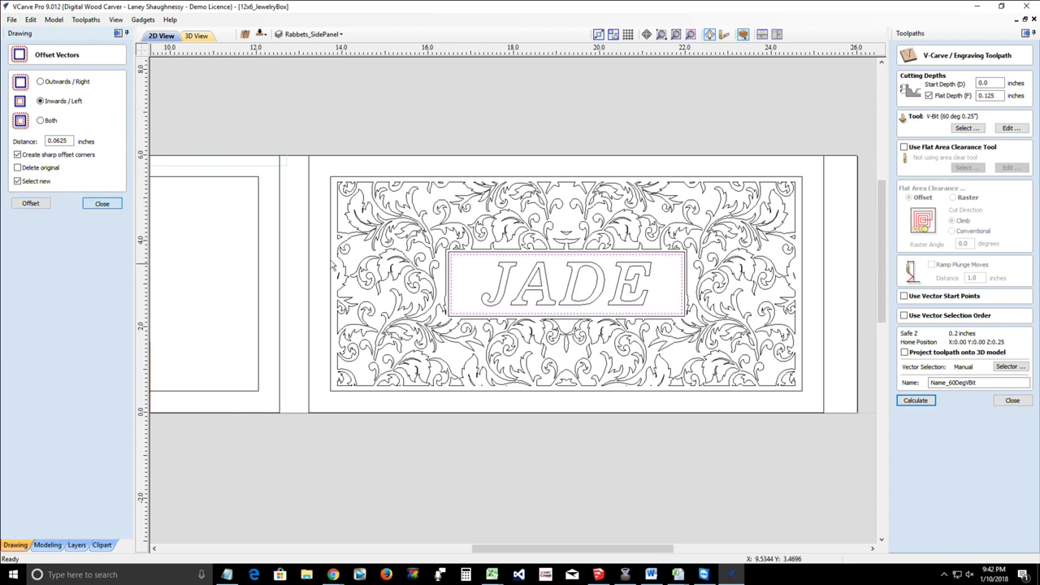
# Step: For the JADE lettering, set the flat depth and a 0.0625-inch End Mill for flat clearance
pyautogui.click(567, 294)
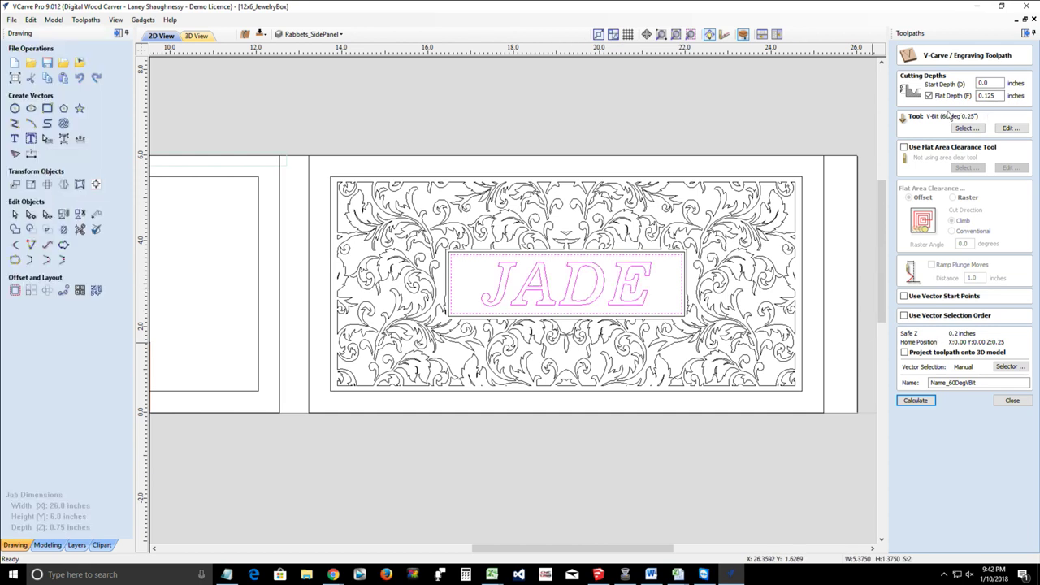
pyautogui.click(1000, 95)
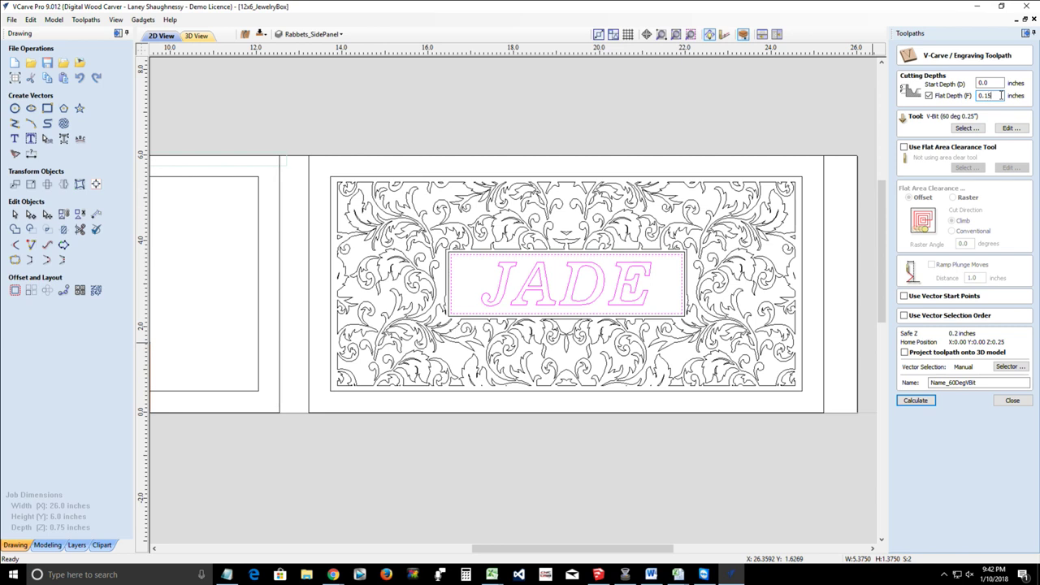
pyautogui.click(905, 148)
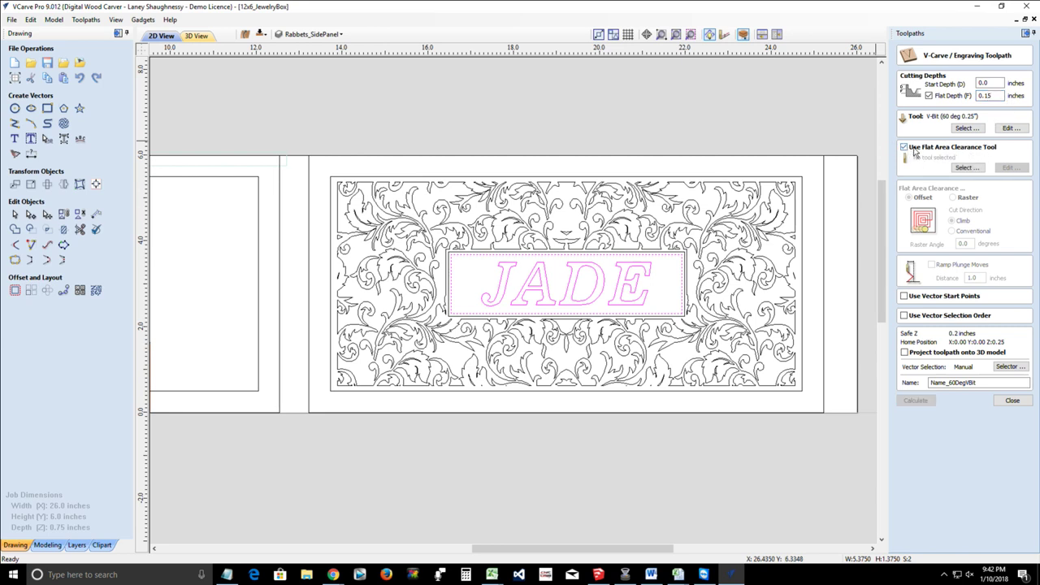
pyautogui.click(966, 169)
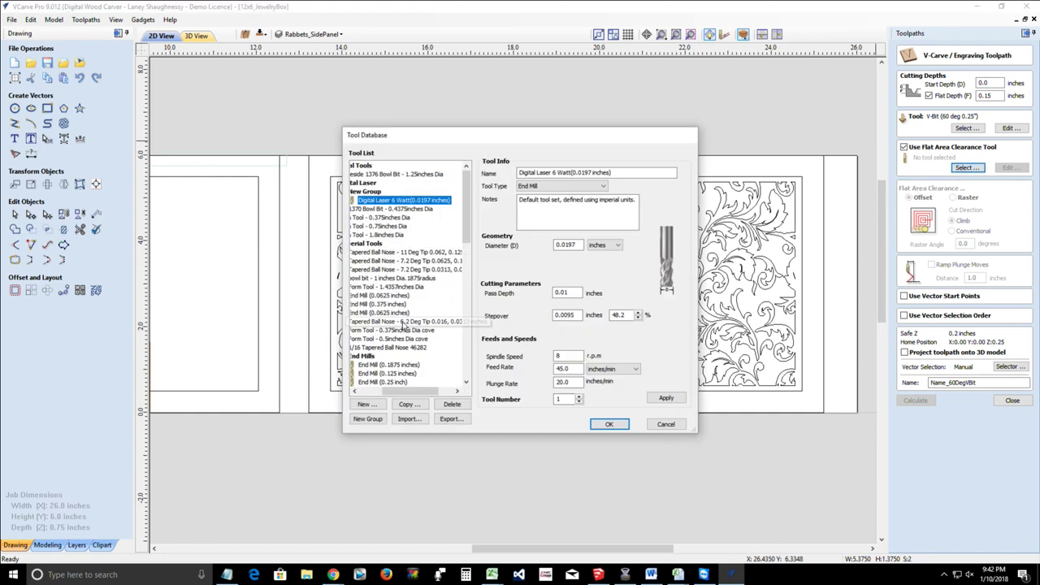
pyautogui.click(379, 296)
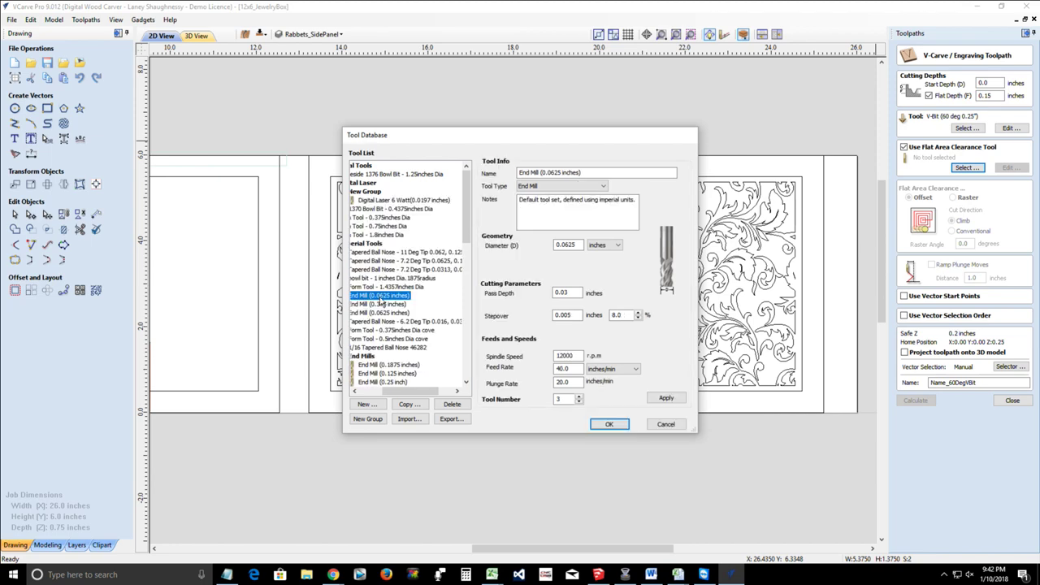
pyautogui.click(608, 426)
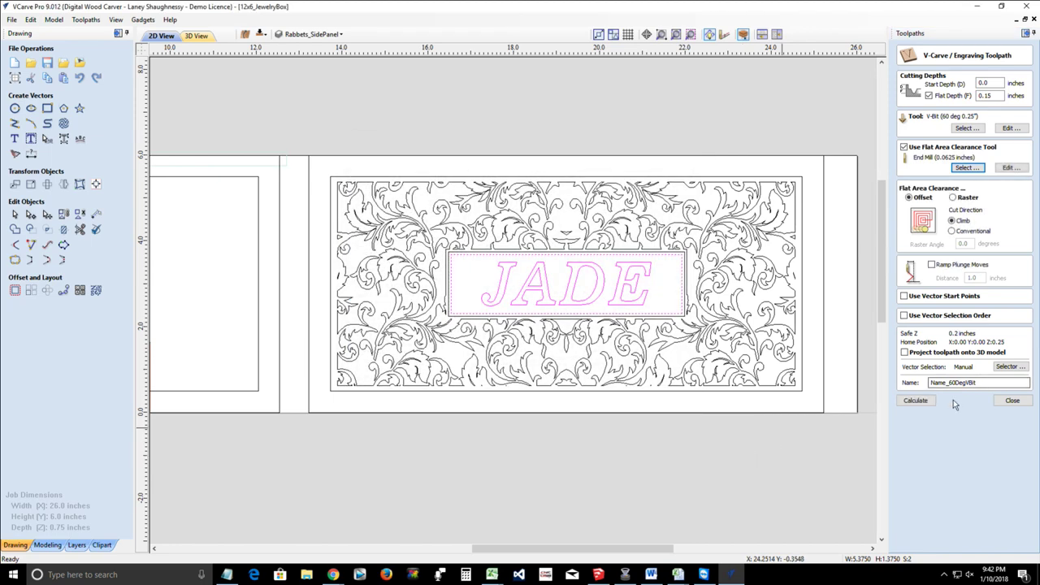
# Step: Shorten the toolpath name to Name_ and calculate it
pyautogui.moveTo(949, 383); pyautogui.dragTo(1000, 384)
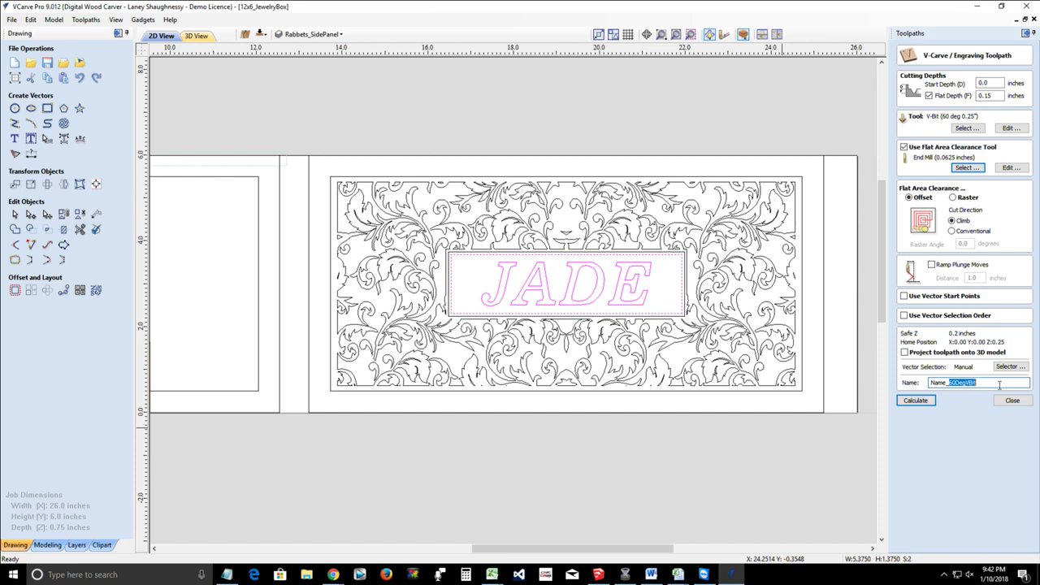
pyautogui.press('BackSpace')
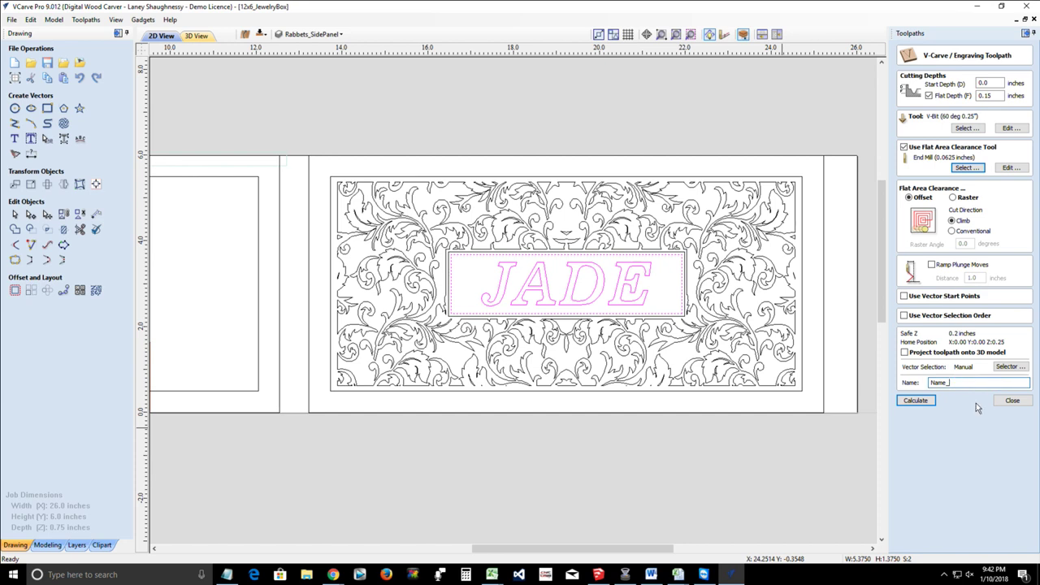
pyautogui.click(914, 402)
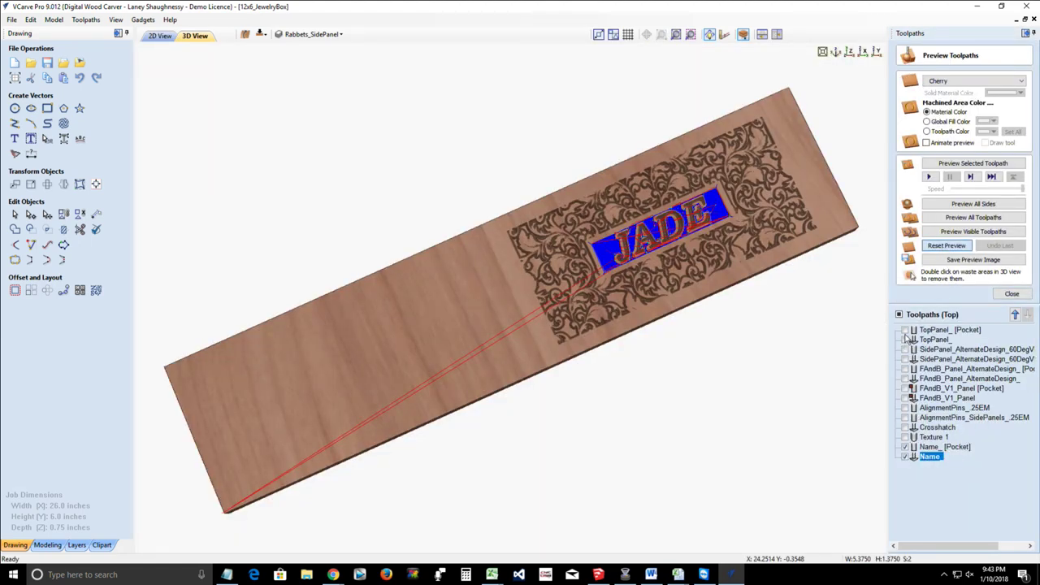
# Step: Reset the preview and simulate the TopPanel_ scrollwork with JADE on cherry, then return to 2D
pyautogui.click(946, 246)
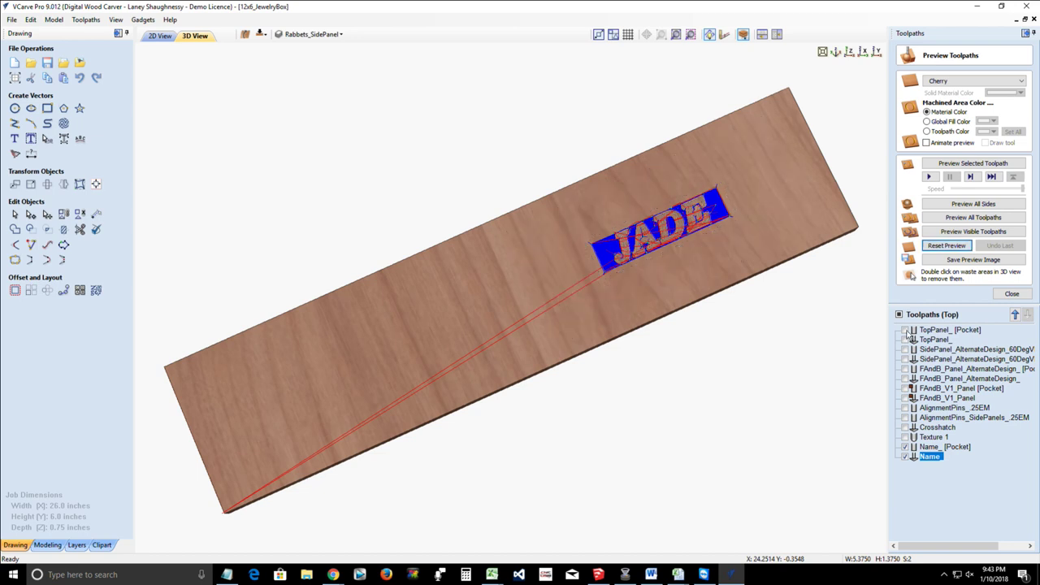
pyautogui.click(905, 333)
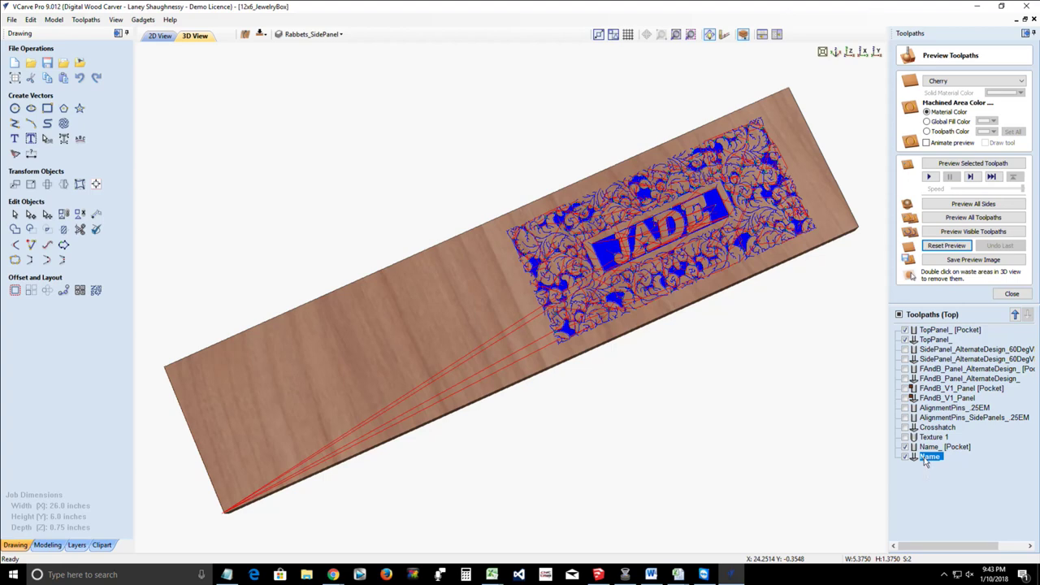
pyautogui.click(969, 233)
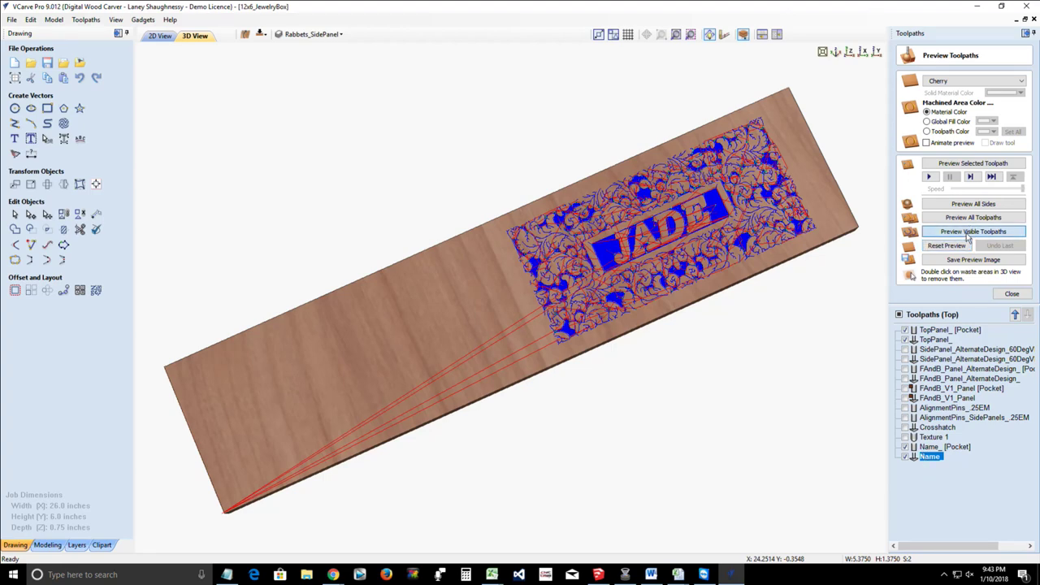
pyautogui.click(968, 234)
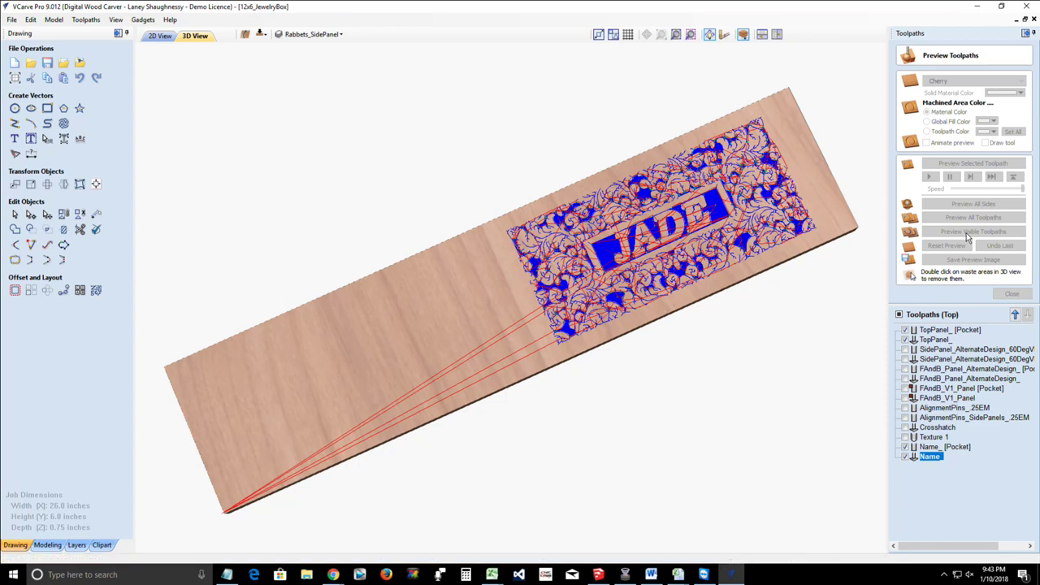
pyautogui.click(968, 234)
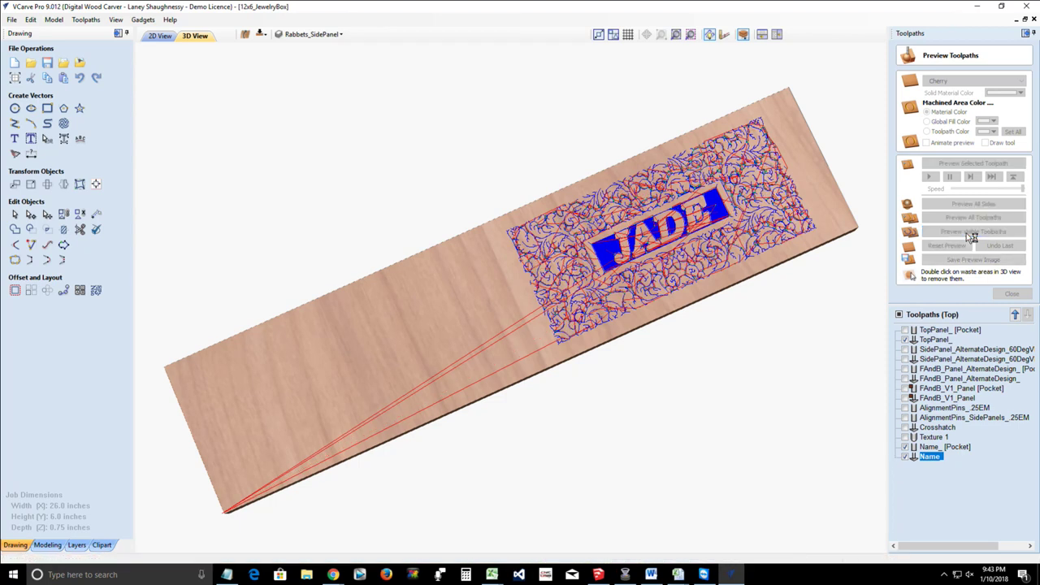
pyautogui.click(968, 233)
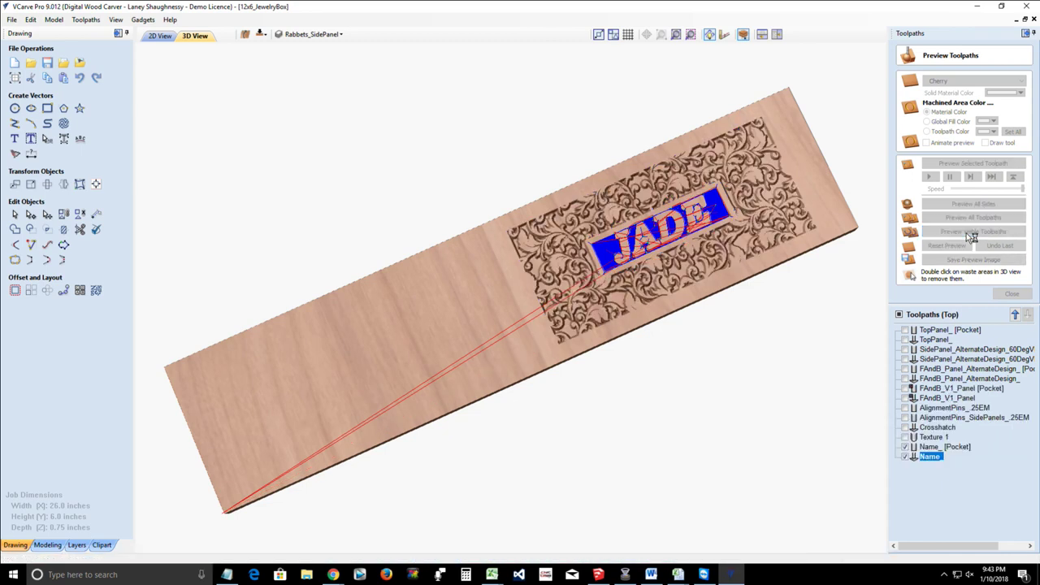
pyautogui.click(971, 233)
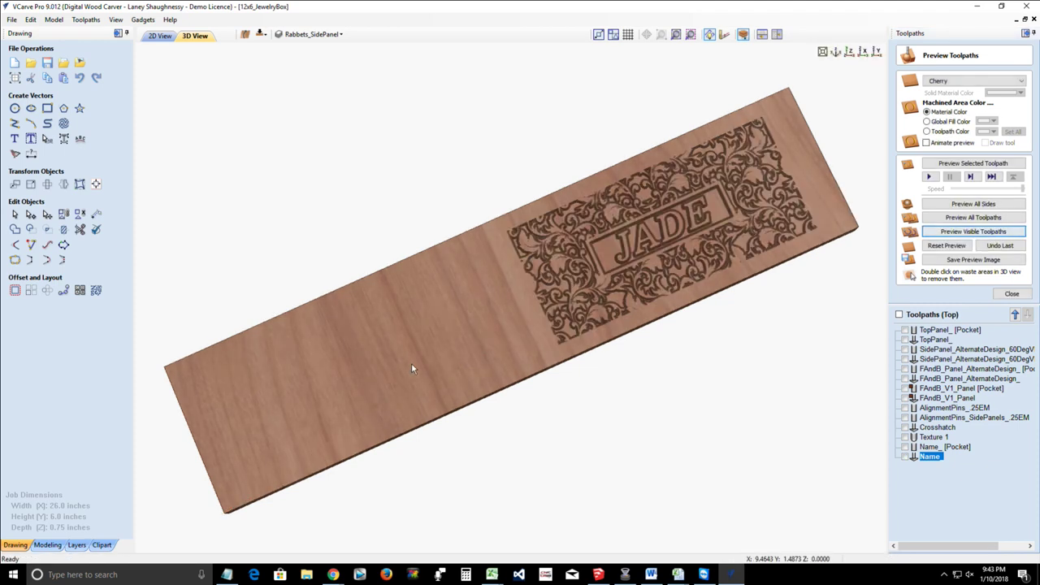
pyautogui.scroll(3, 655, 252)
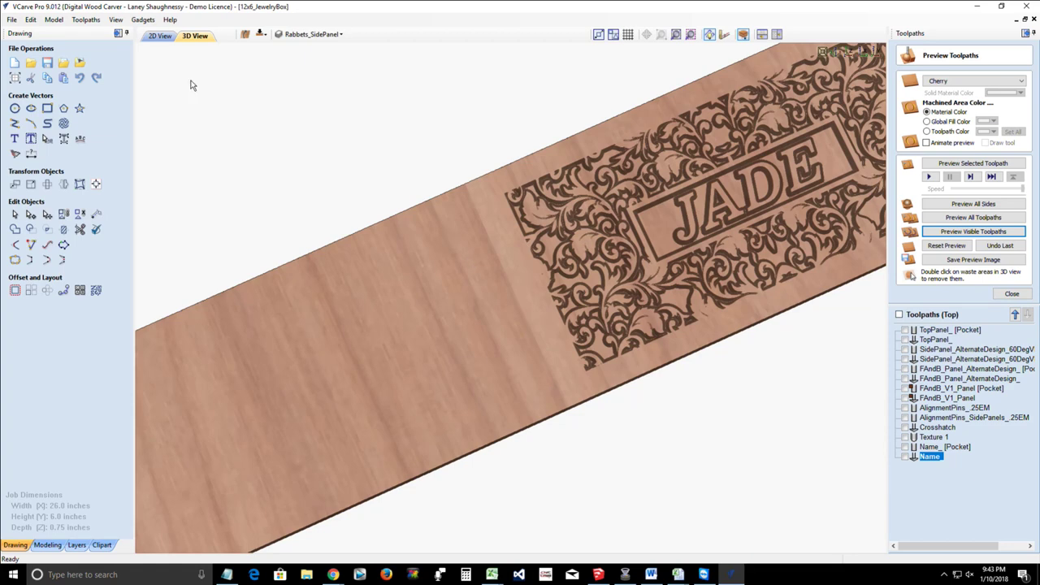
pyautogui.click(159, 36)
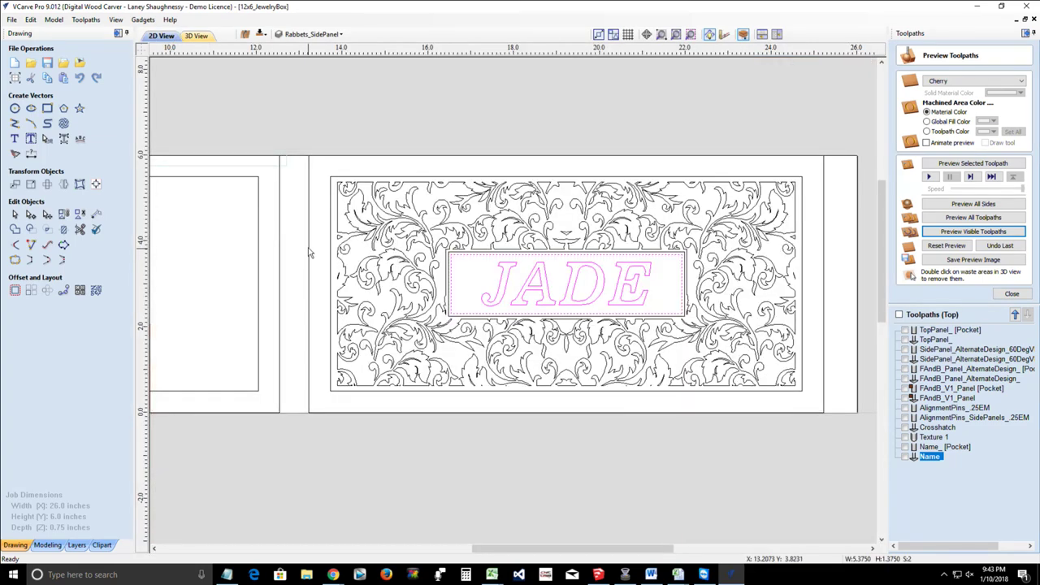
# Step: Switch to the job's bottom side, where the JADE lettering appears mirrored
pyautogui.click(260, 37)
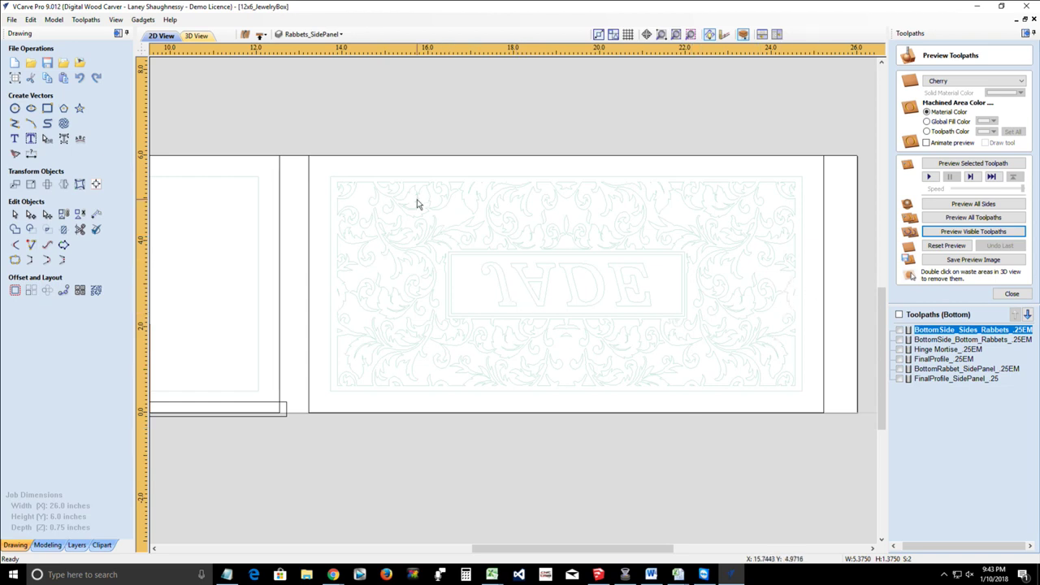
pyautogui.scroll(-2, 417, 204)
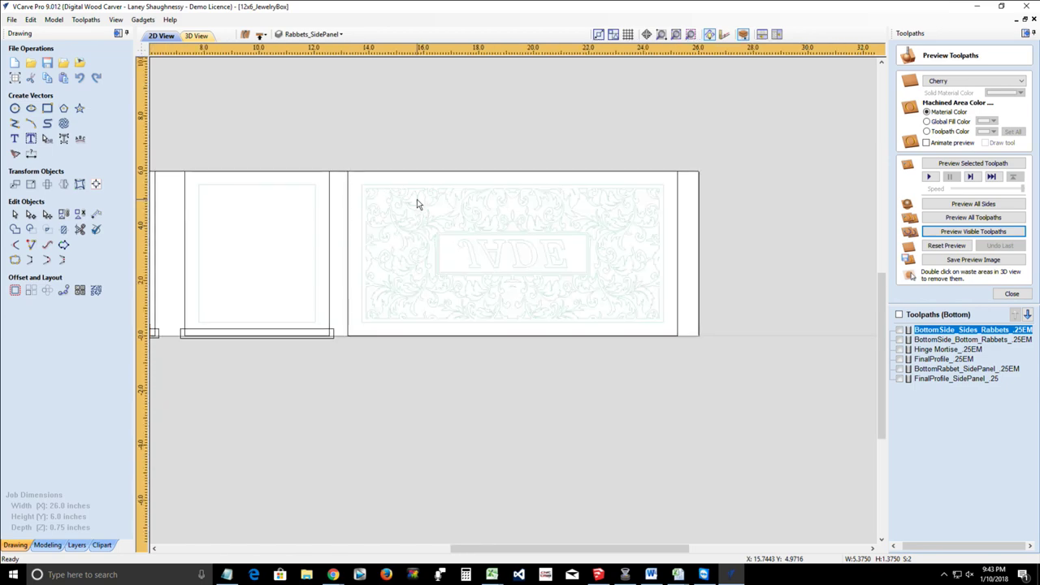
pyautogui.scroll(-1, 416, 204)
pyautogui.scroll(-2, 416, 204)
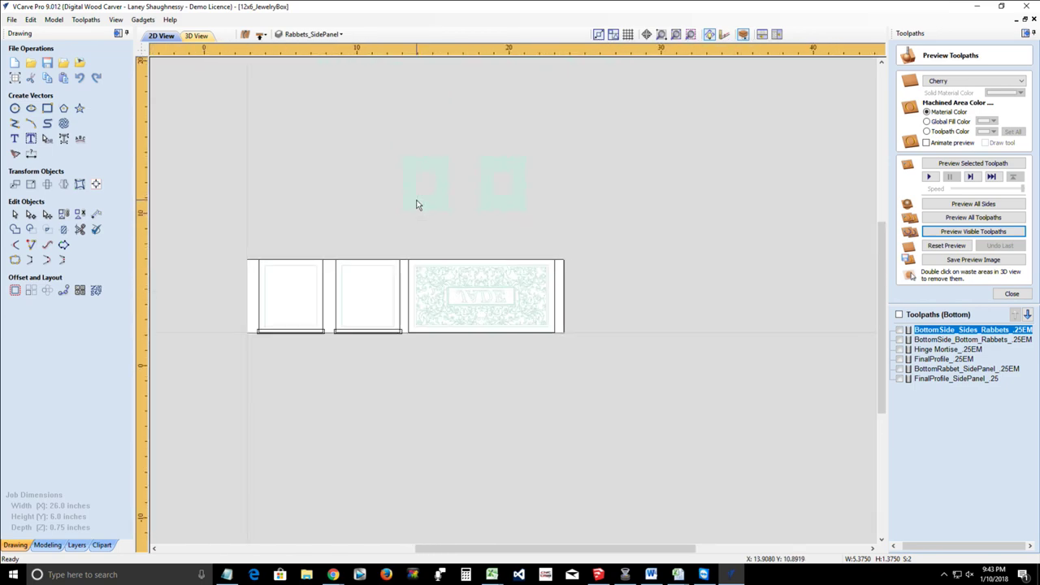
pyautogui.scroll(3, 439, 390)
pyautogui.scroll(3, 453, 434)
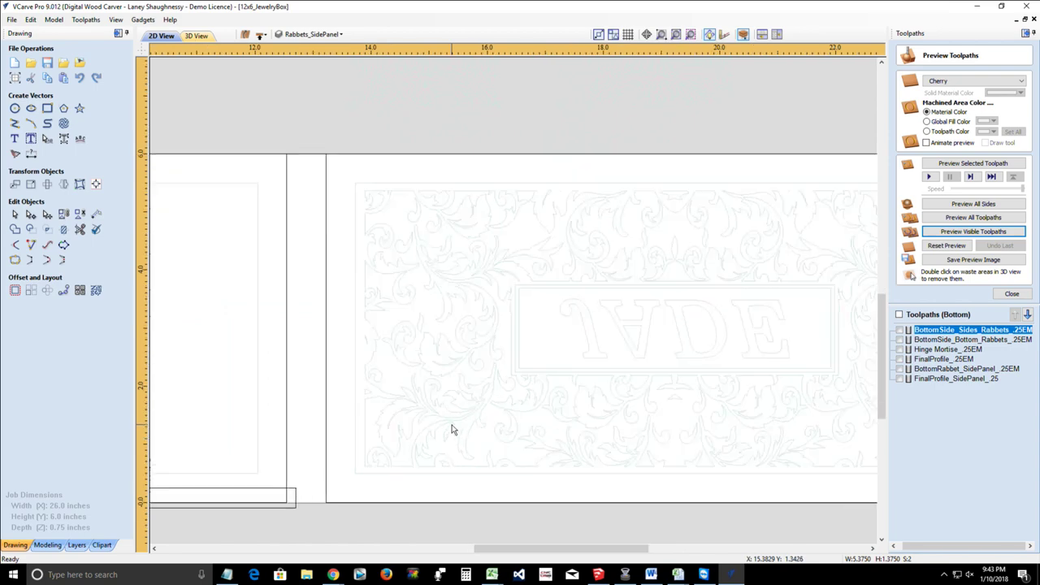
pyautogui.scroll(-1, 453, 432)
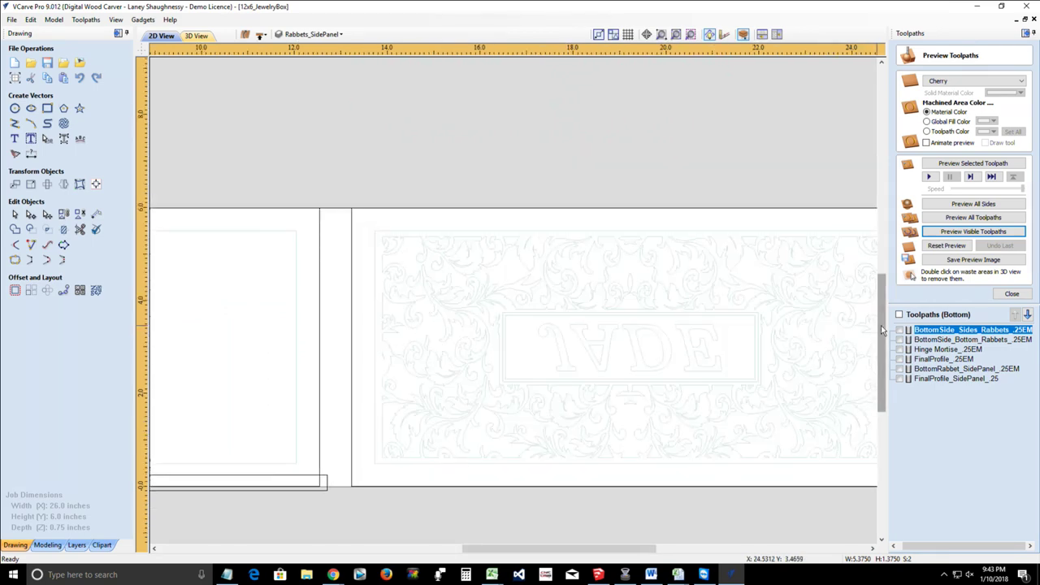
# Step: Pull a new vertical guide from the left ruler near the panel's left edge
pyautogui.moveTo(879, 330); pyautogui.dragTo(880, 360)
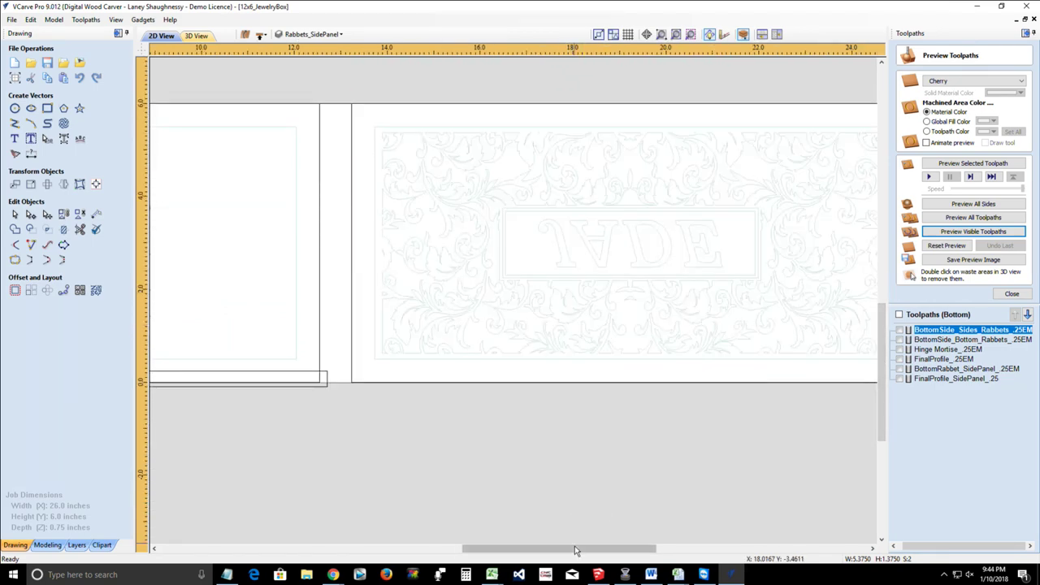
pyautogui.moveTo(574, 550); pyautogui.dragTo(598, 553)
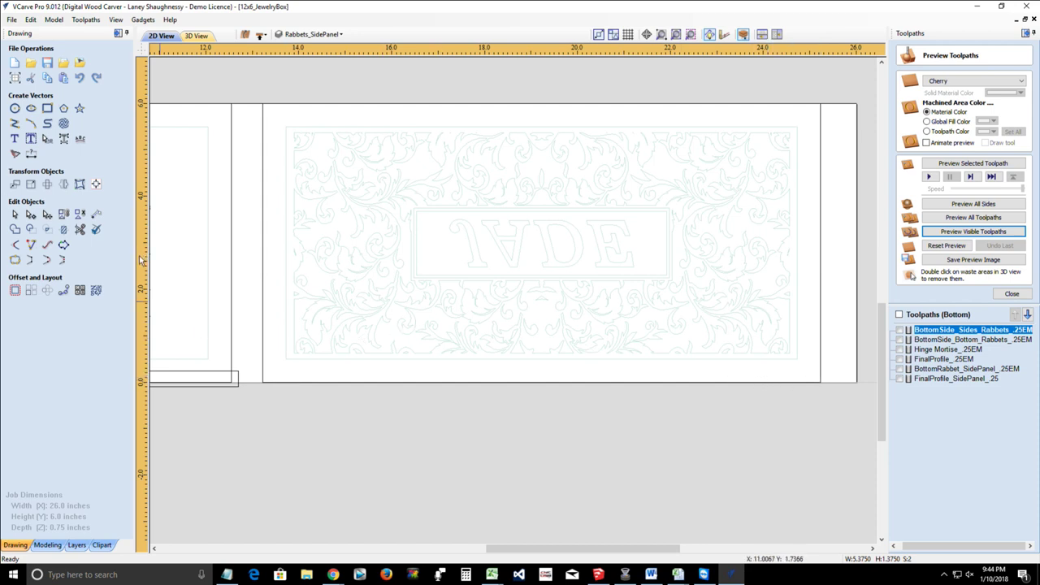
pyautogui.moveTo(140, 260)
pyautogui.mouseDown()
pyautogui.moveTo(274, 272)
pyautogui.moveTo(262, 267)
pyautogui.moveTo(255, 365)
pyautogui.moveTo(270, 395)
pyautogui.mouseUp()
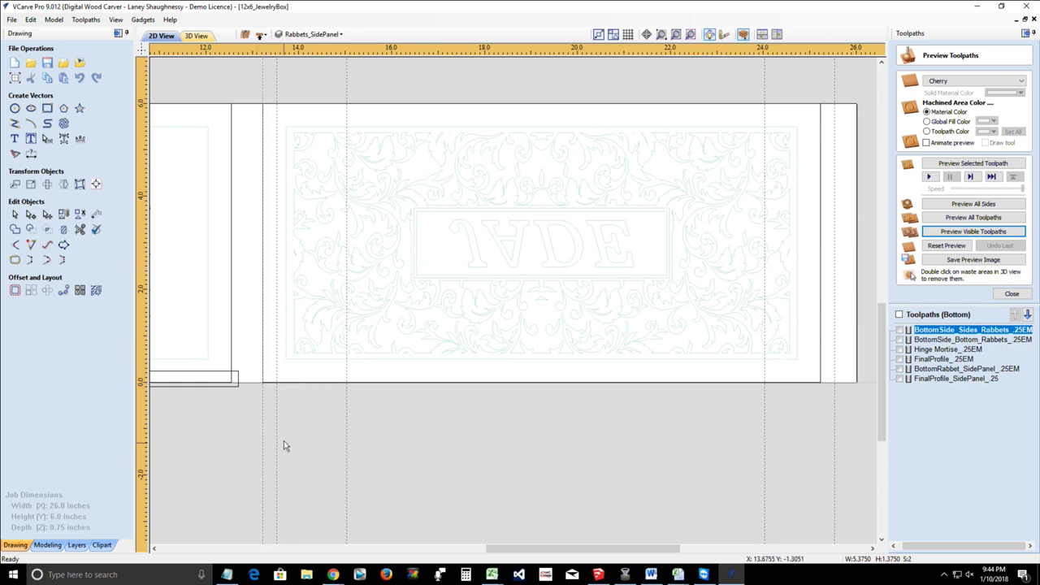
# Step: Delete the guides at 13.525, 15.025 and 24.025, and nudge the rightmost guide left
pyautogui.doubleClick(278, 432)
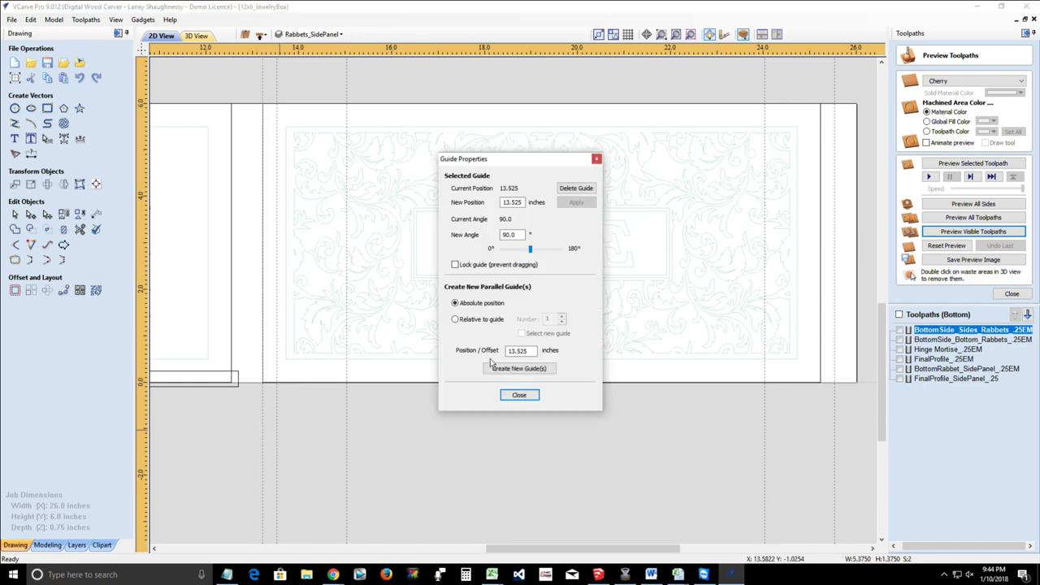
pyautogui.click(577, 187)
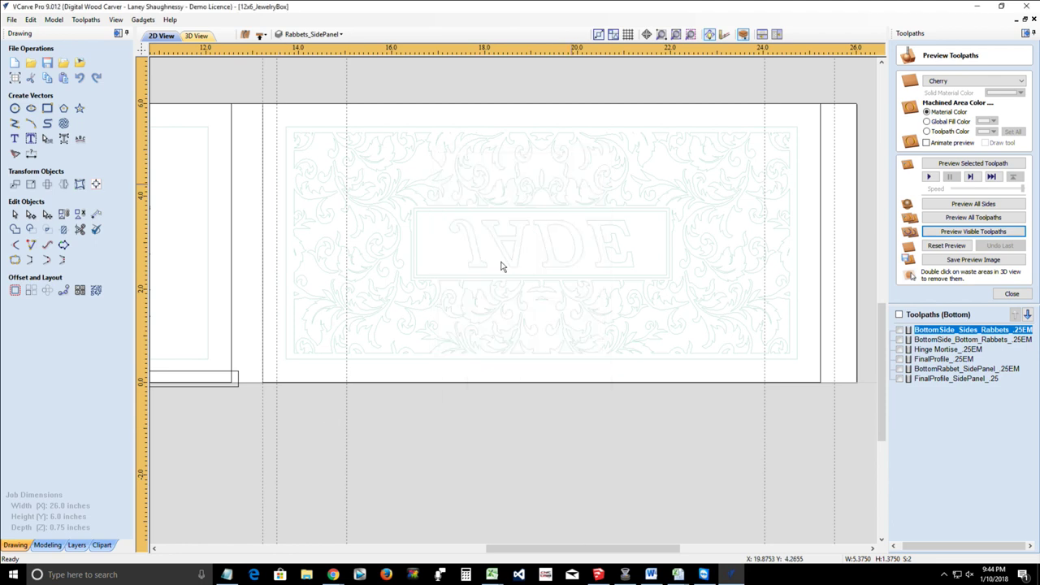
pyautogui.doubleClick(347, 435)
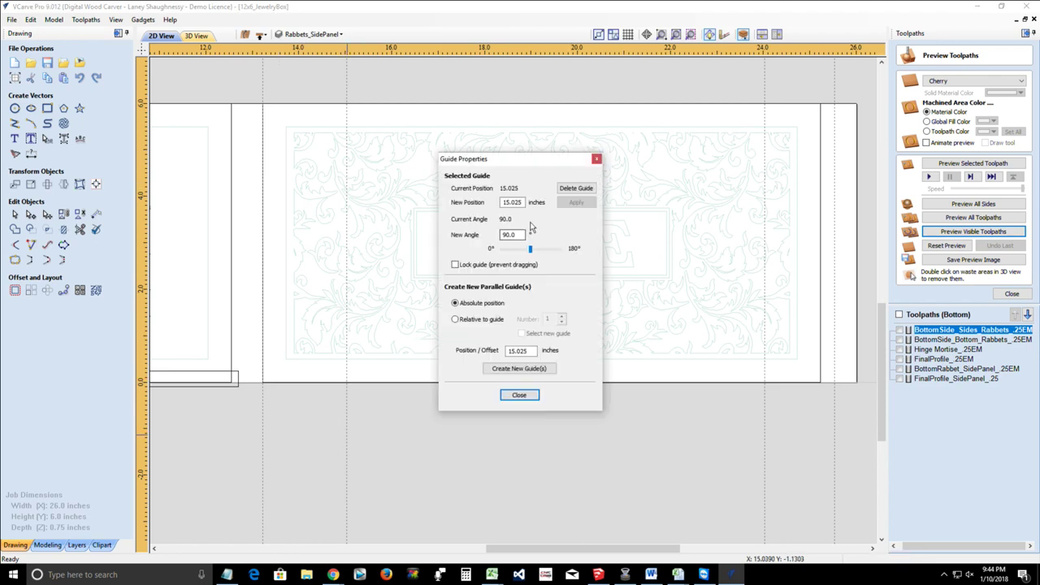
pyautogui.click(576, 188)
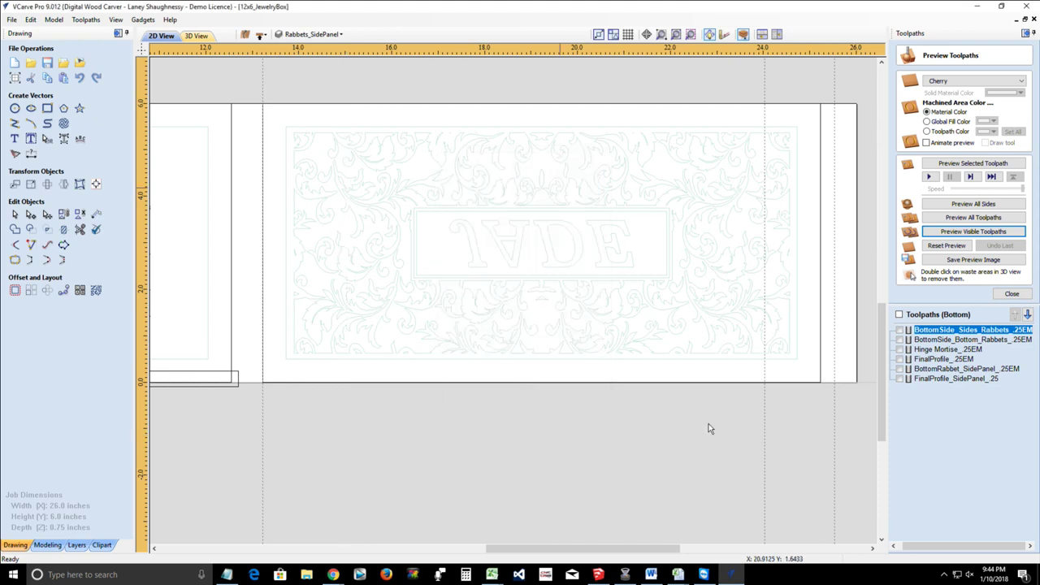
pyautogui.doubleClick(766, 457)
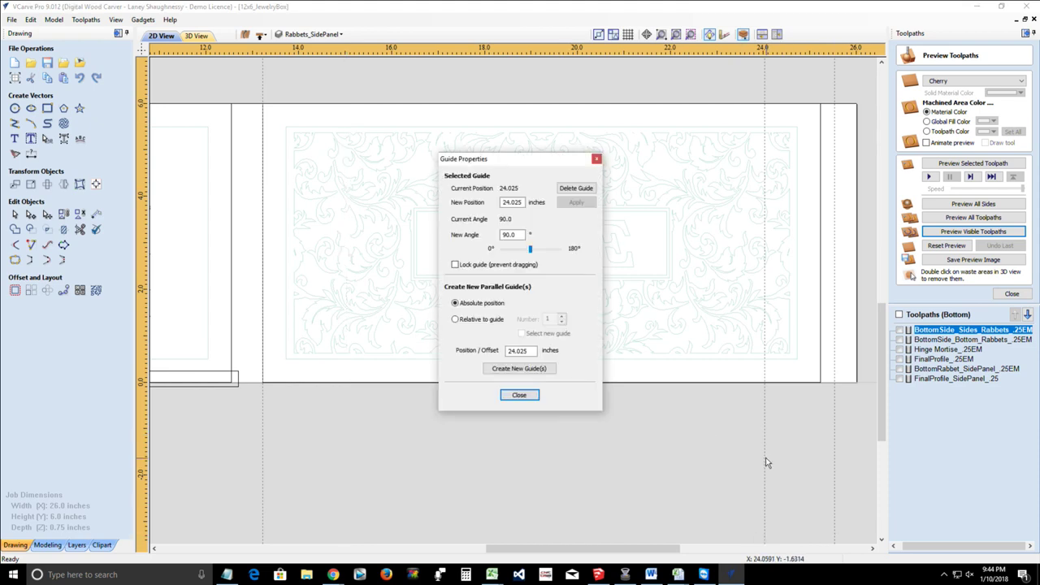
pyautogui.click(576, 188)
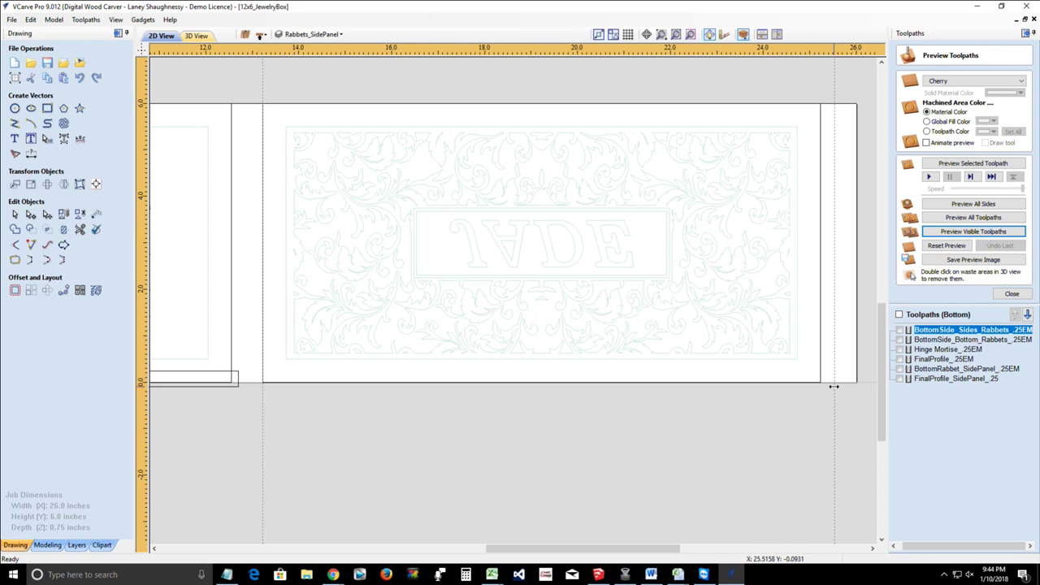
pyautogui.moveTo(834, 387); pyautogui.dragTo(820, 382)
# Step: Add a guide 1.5 inches inward from the 13.2236 guide
pyautogui.doubleClick(262, 404)
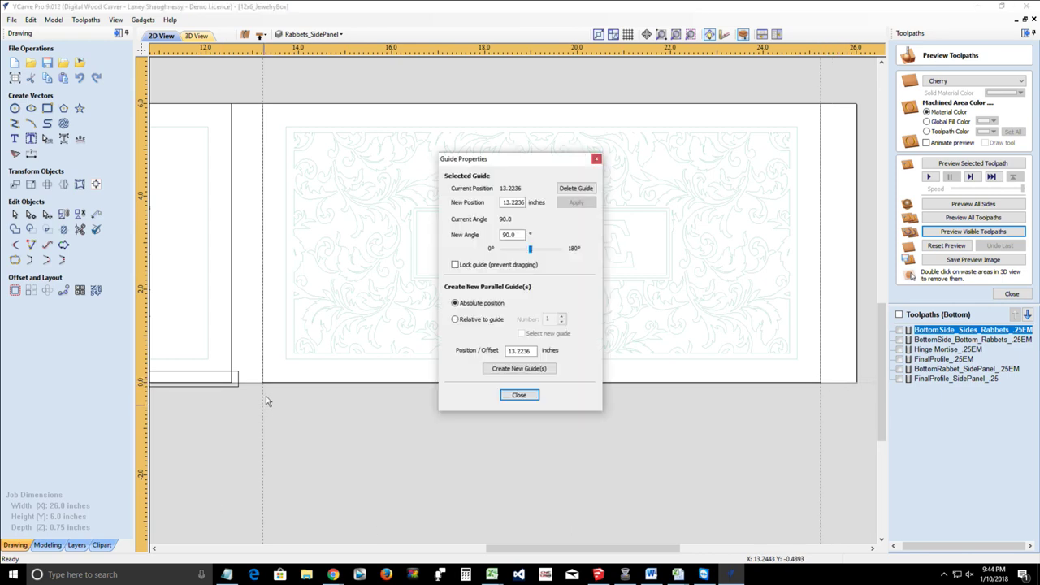
pyautogui.doubleClick(512, 355)
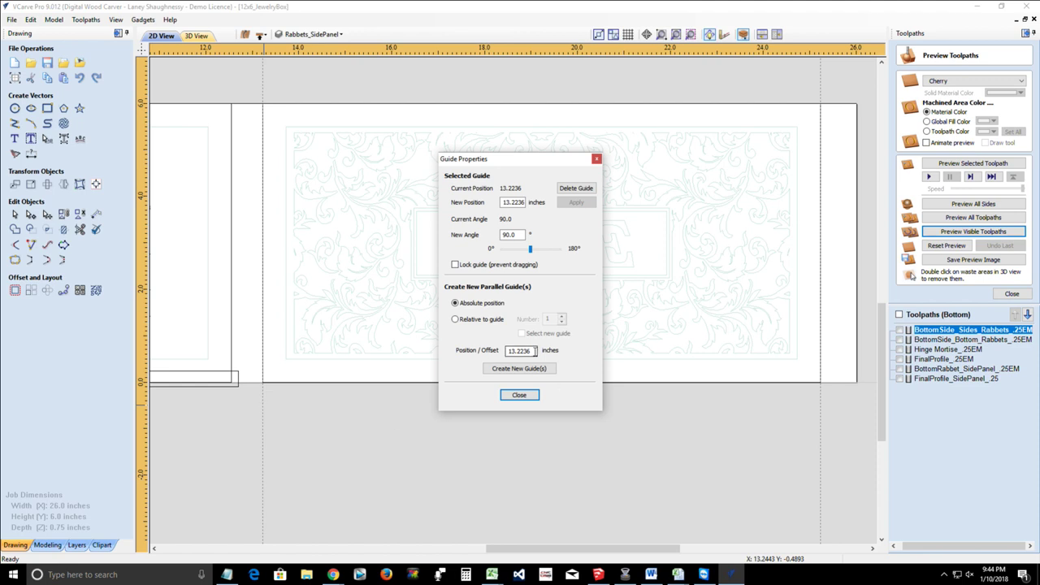
pyautogui.click(455, 319)
pyautogui.doubleClick(513, 351)
pyautogui.write('1.5')
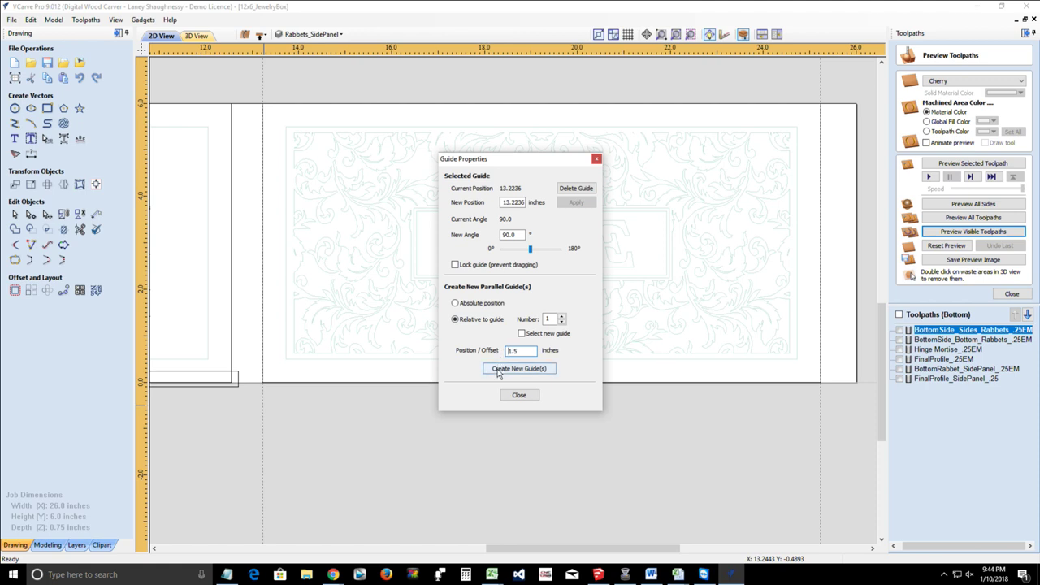
pyautogui.click(521, 334)
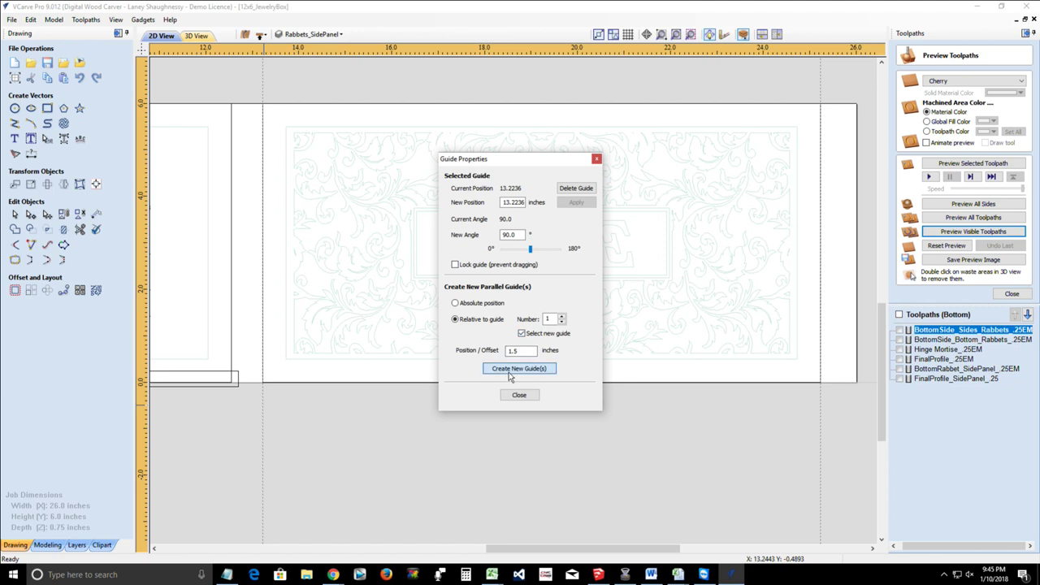
pyautogui.click(511, 370)
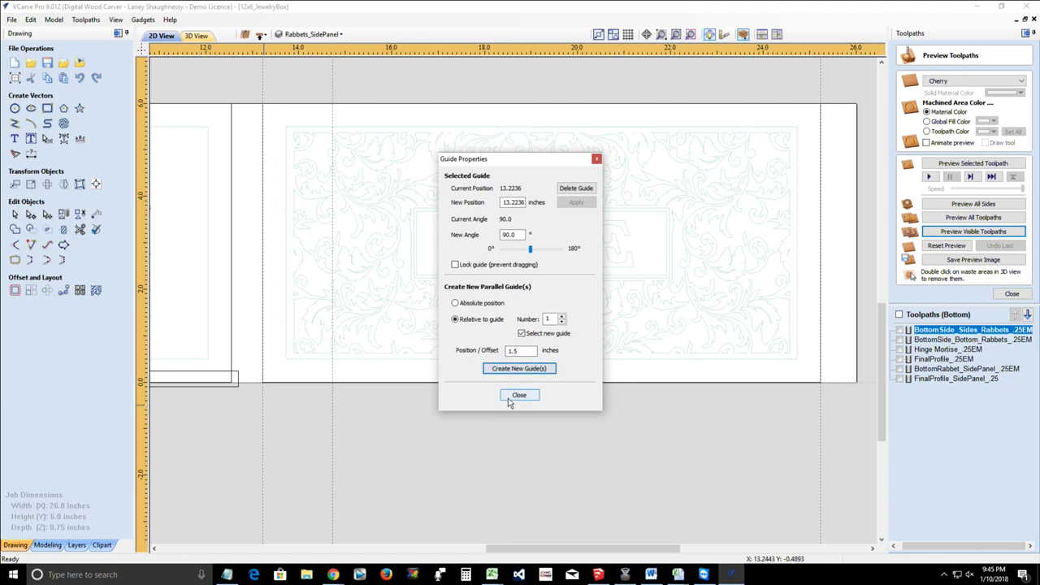
pyautogui.click(510, 398)
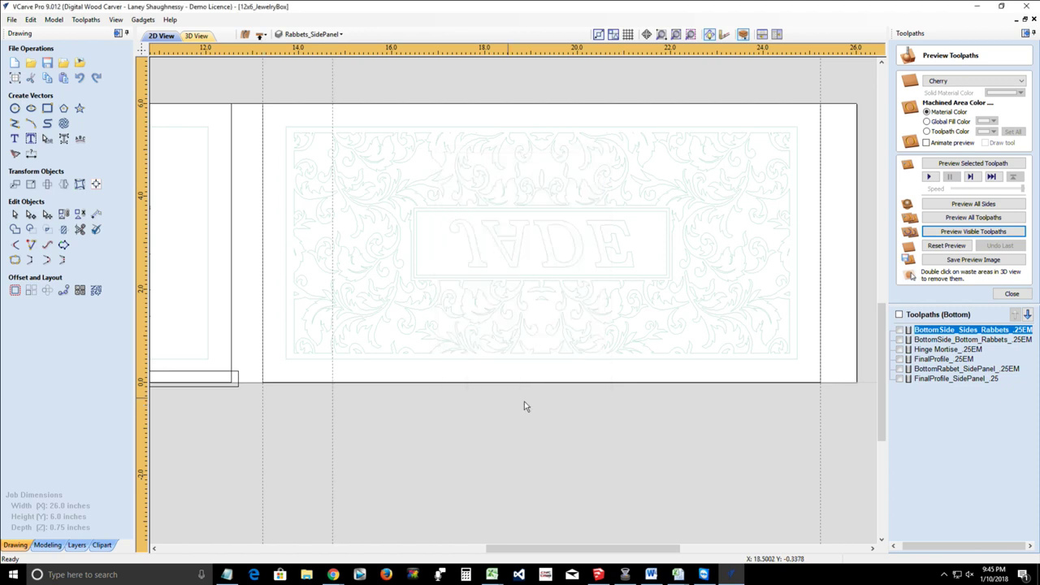
# Step: Add a guide -1.5 inches from the 25.2236 guide, placing it inward
pyautogui.doubleClick(820, 396)
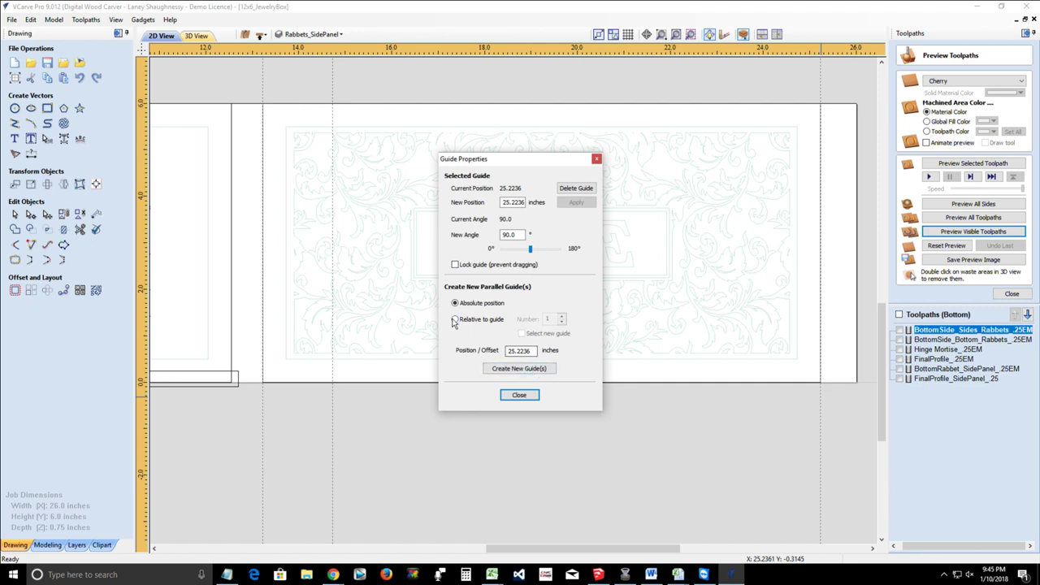
pyautogui.click(508, 351)
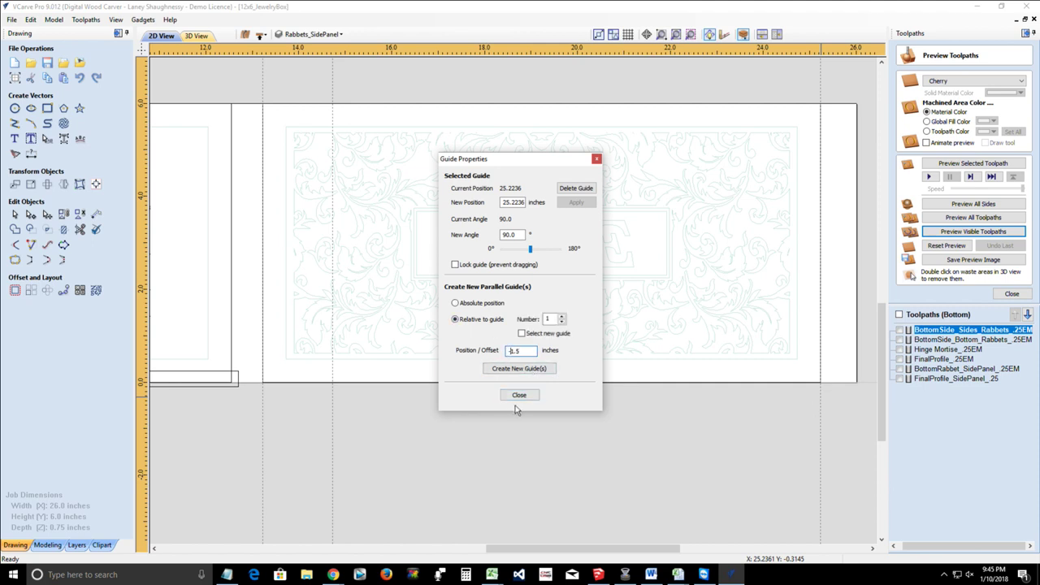
pyautogui.write('-')
pyautogui.click(521, 370)
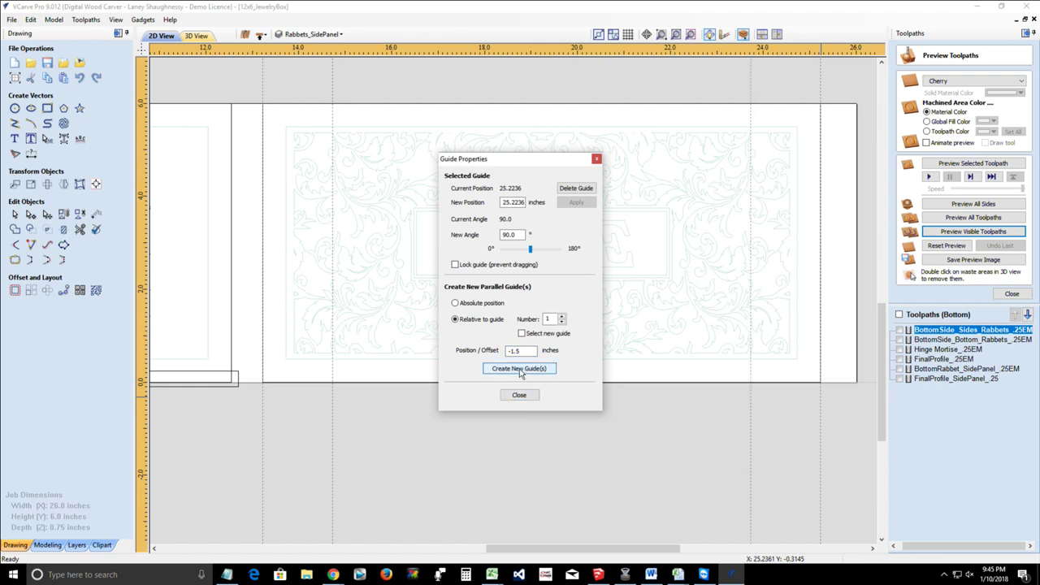
pyautogui.click(520, 395)
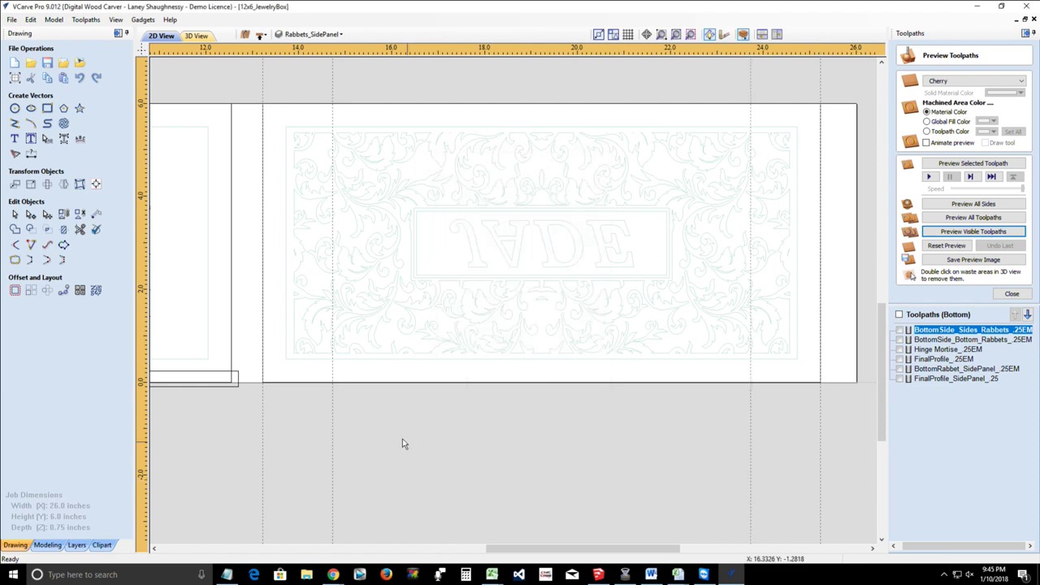
# Step: Draw a rectangle on the side panel's bottom edge, sized 1.0 inch wide by 0.5 inch high
pyautogui.click(47, 108)
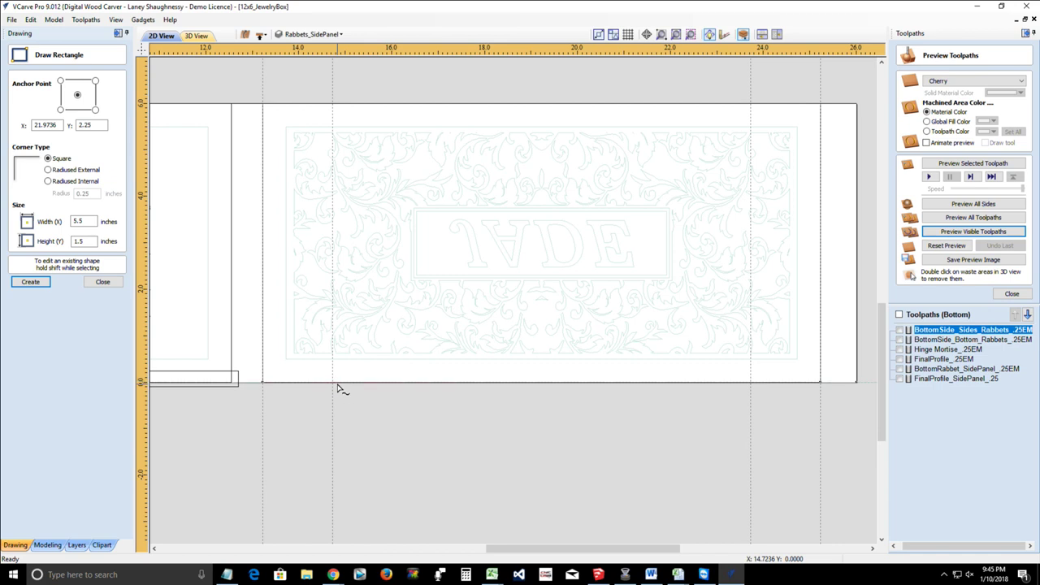
pyautogui.moveTo(333, 384); pyautogui.dragTo(409, 365)
pyautogui.press('Return')
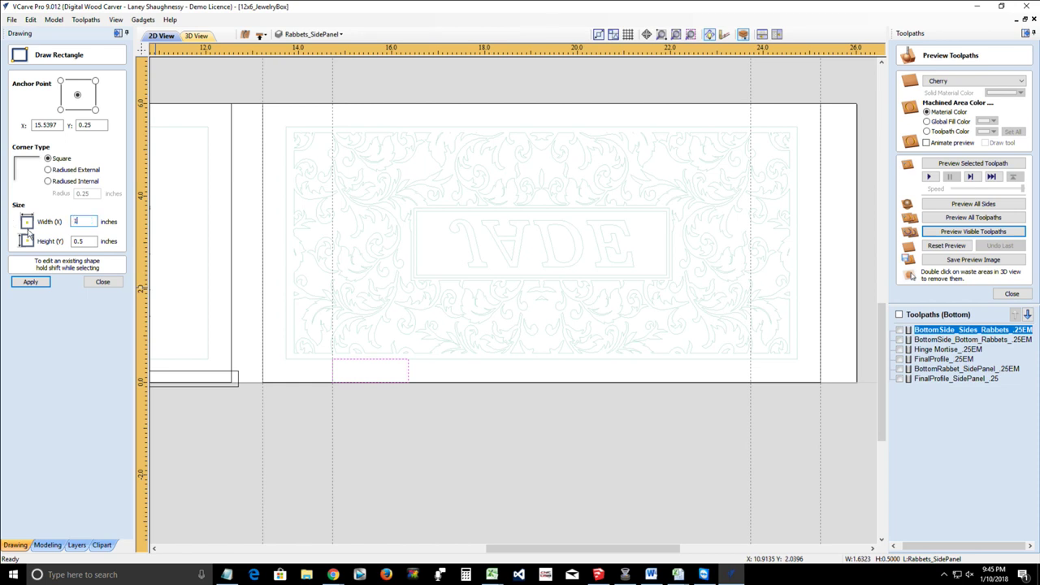
pyautogui.write('1')
pyautogui.click(32, 286)
pyautogui.click(32, 286)
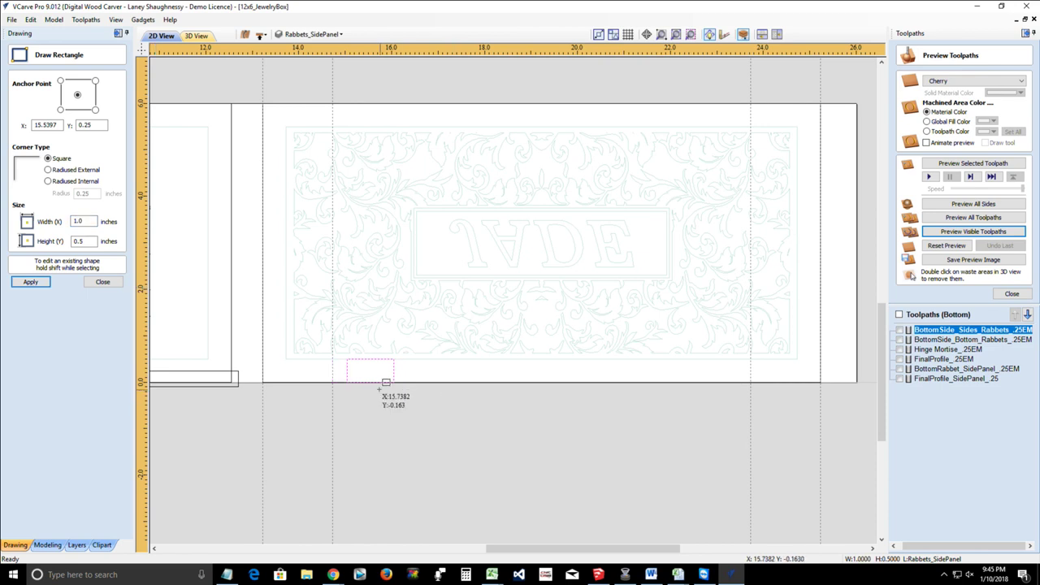
pyautogui.click(102, 282)
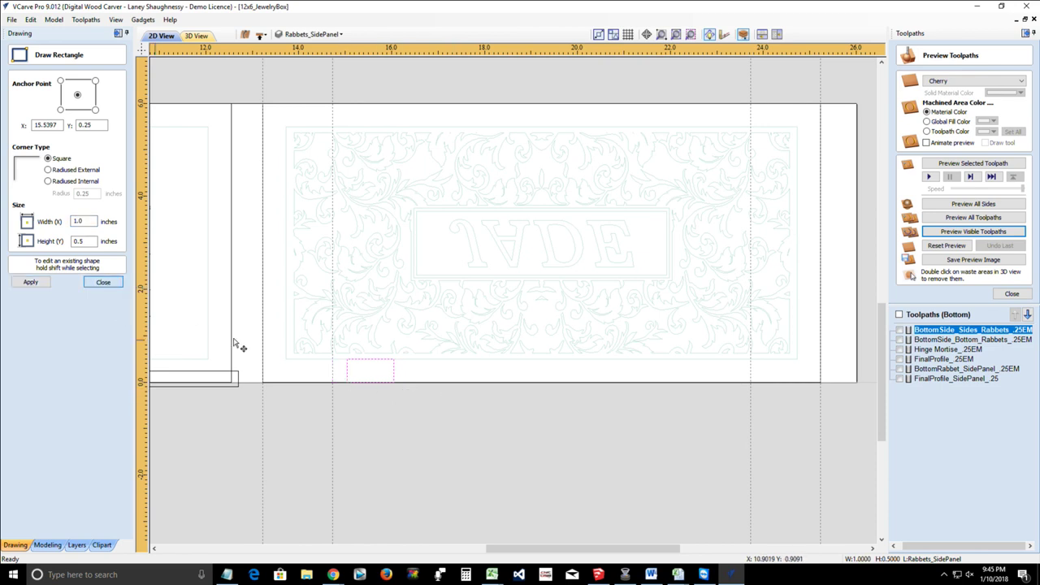
# Step: Move the small rectangle onto the left inner guide and stretch it just below the bottom edge
pyautogui.click(348, 369)
pyautogui.scroll(3, 348, 370)
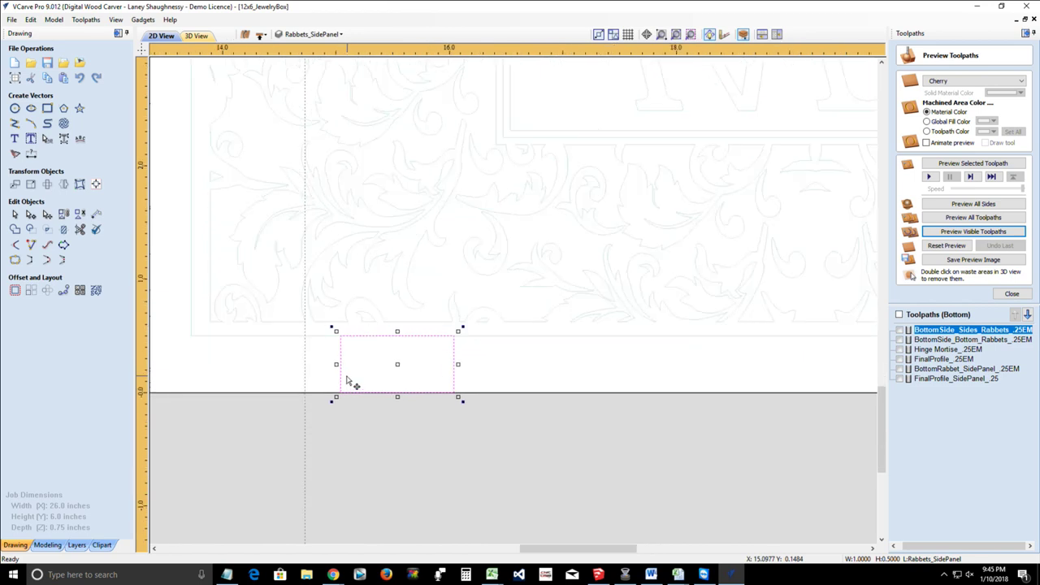
pyautogui.moveTo(338, 368); pyautogui.dragTo(307, 370)
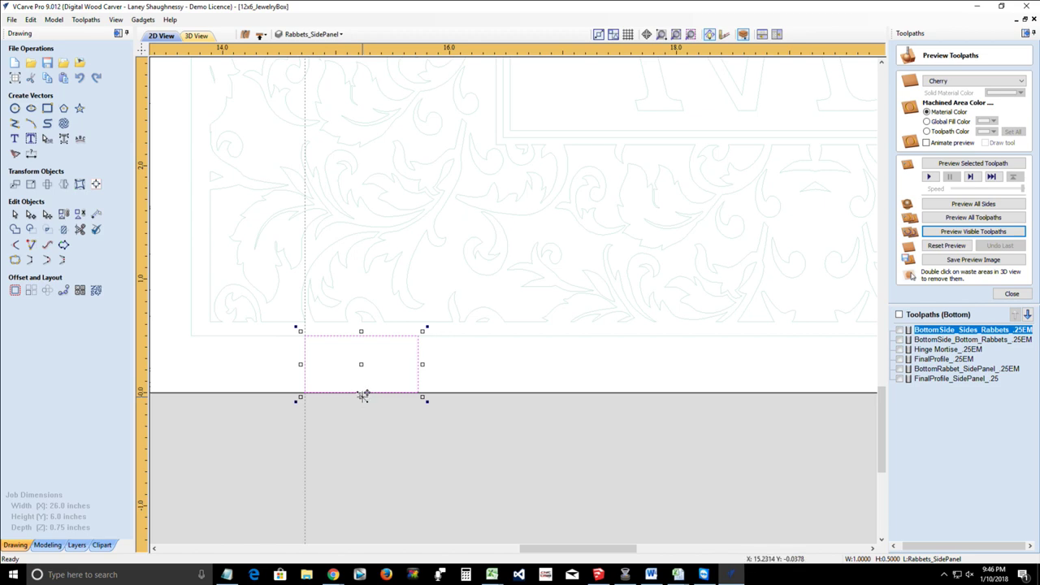
pyautogui.moveTo(362, 395); pyautogui.dragTo(363, 398)
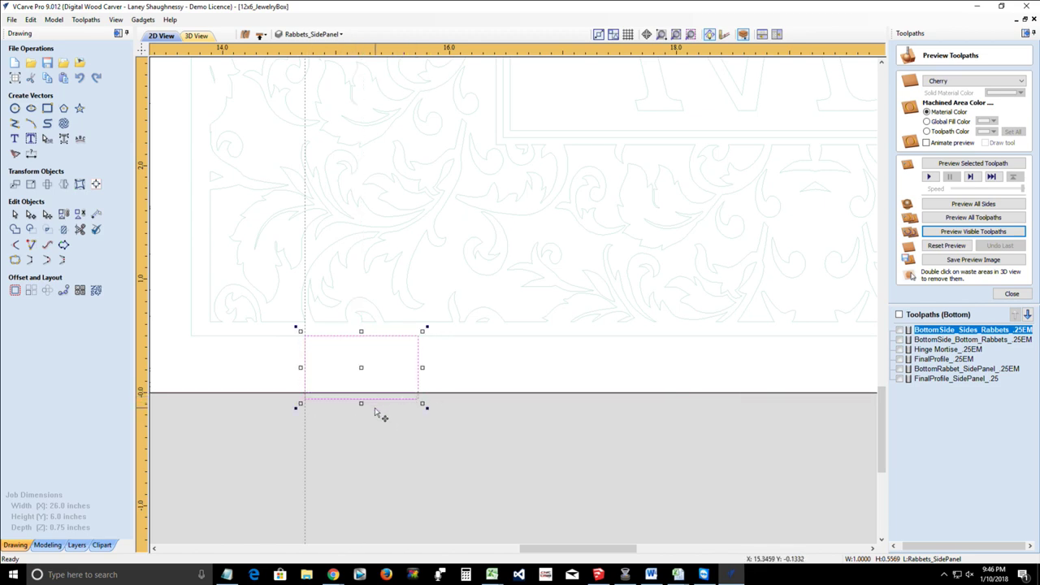
# Step: Copy the rectangle to the right inner guide on the panel's bottom edge
pyautogui.scroll(2, 376, 411)
pyautogui.scroll(1, 375, 410)
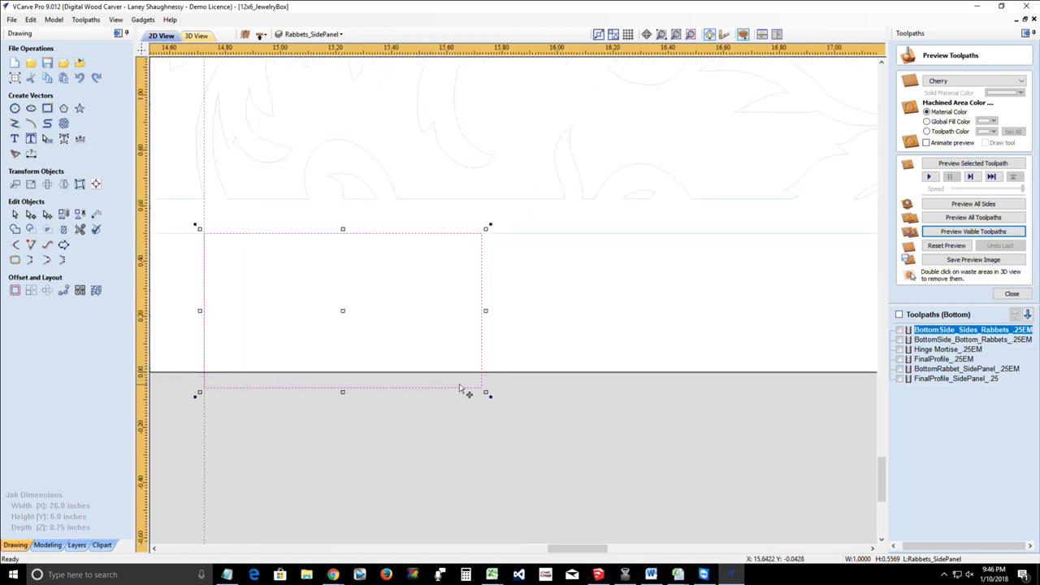
pyautogui.scroll(-3, 278, 388)
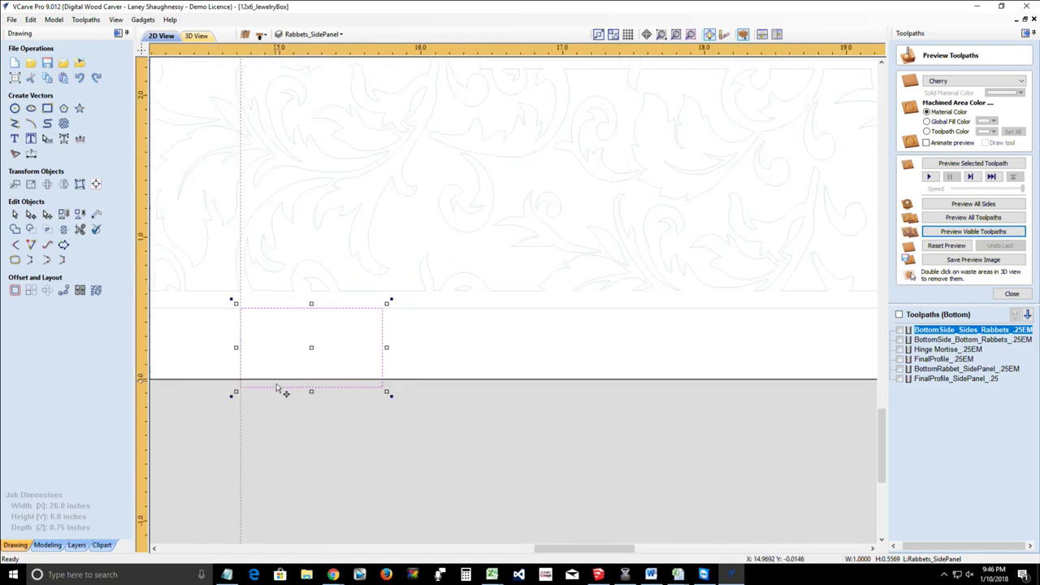
pyautogui.scroll(-1, 279, 389)
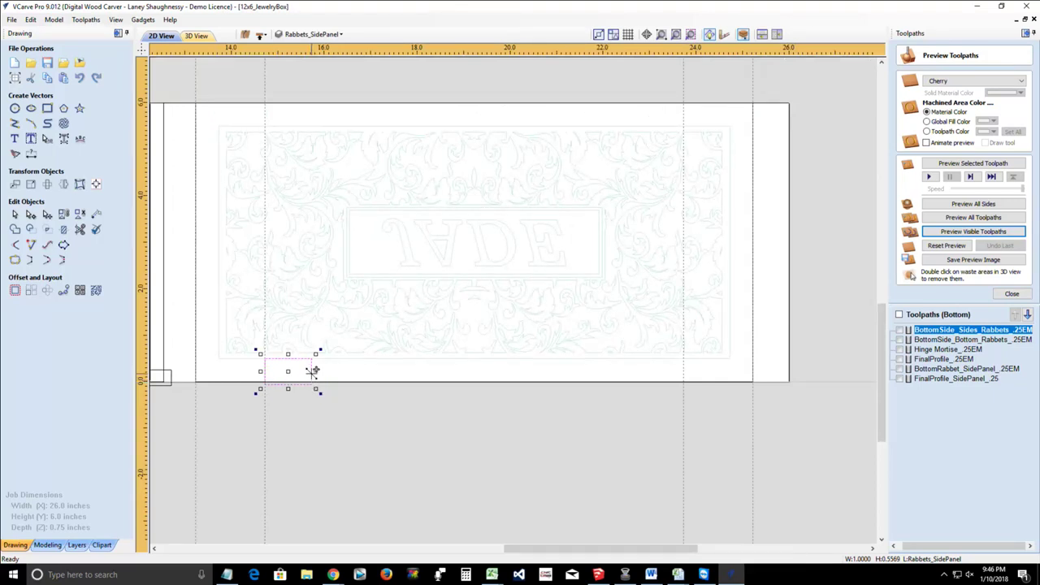
pyautogui.moveTo(313, 371); pyautogui.dragTo(683, 383)
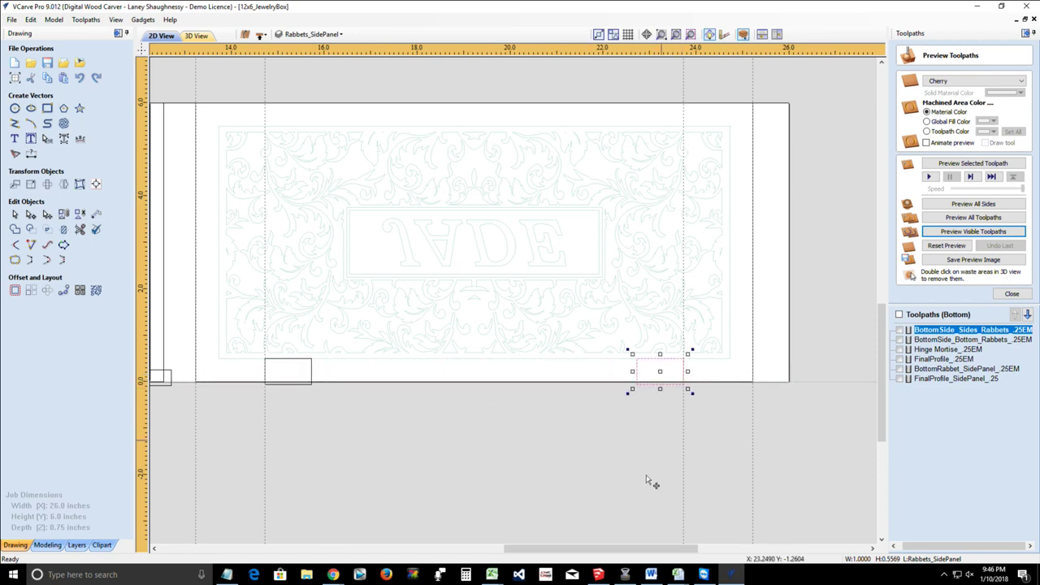
pyautogui.click(642, 425)
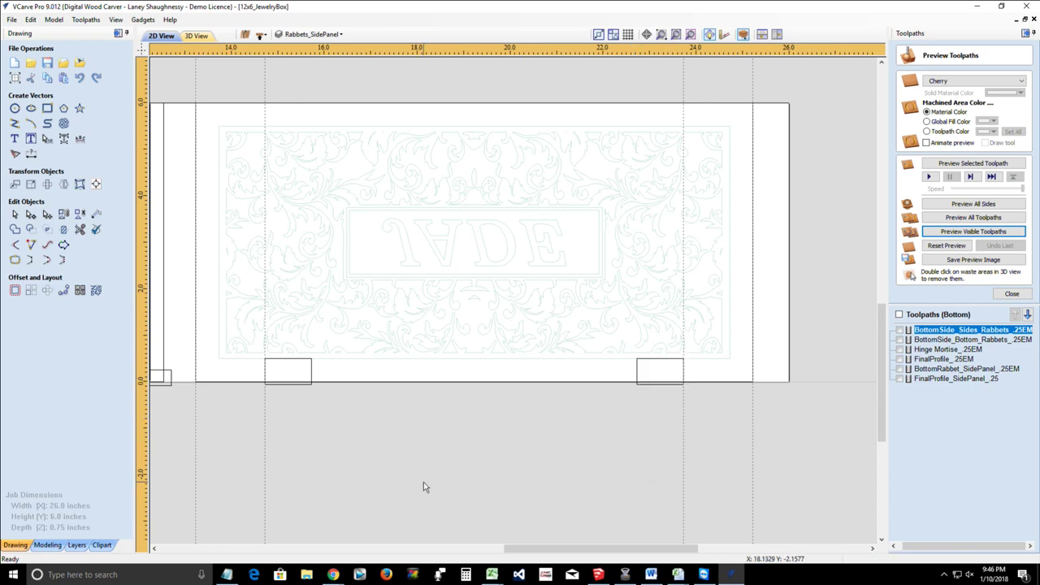
# Step: Select both edge rectangles and calculate Pocket 1: 0.0625 inch deep, Raster clearing, 0.25-inch end mill
pyautogui.click(654, 383)
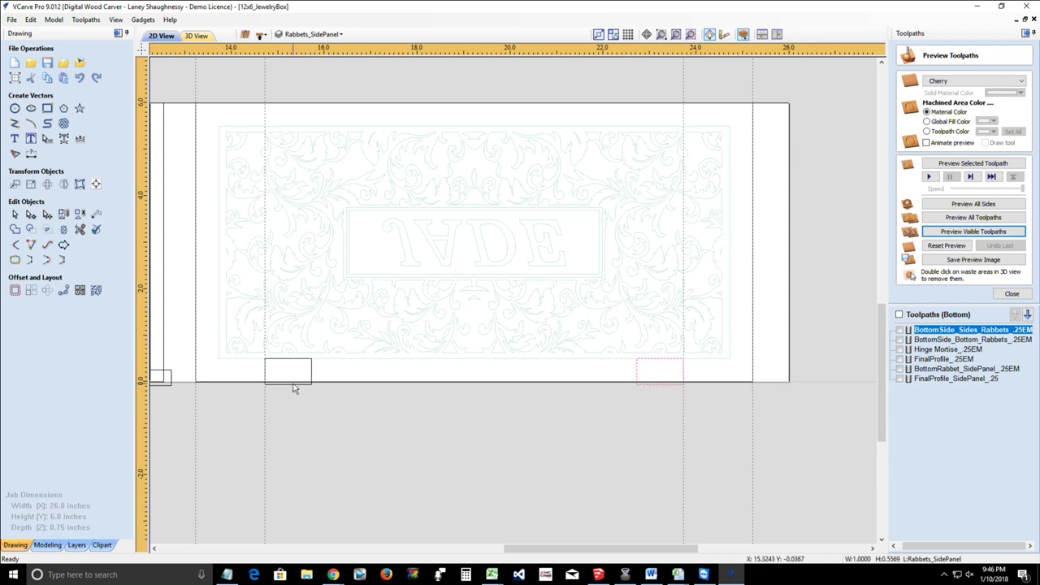
pyautogui.keyDown('shift'); pyautogui.click(294, 383); pyautogui.keyUp('shift')
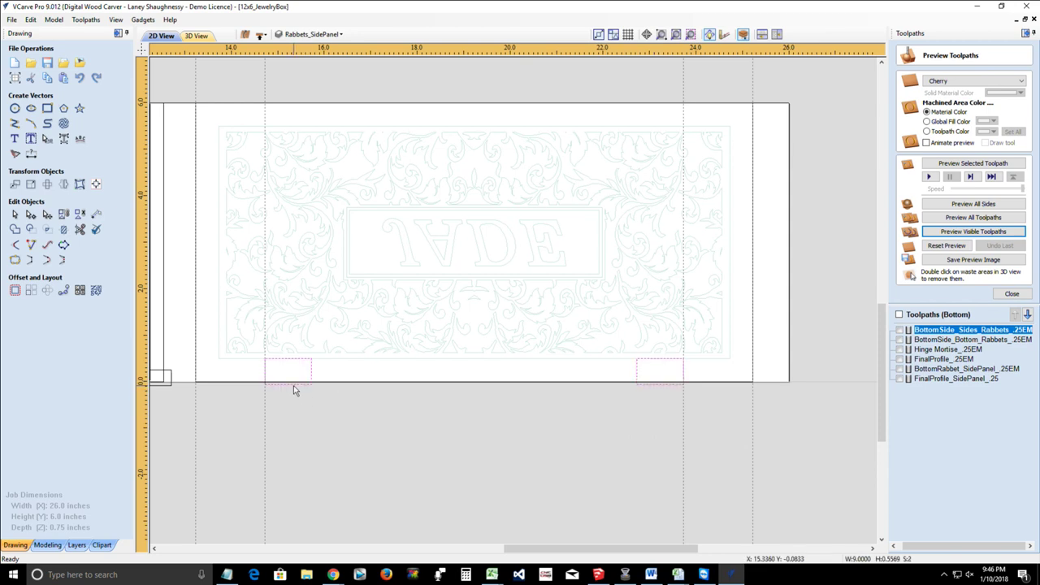
pyautogui.click(1022, 298)
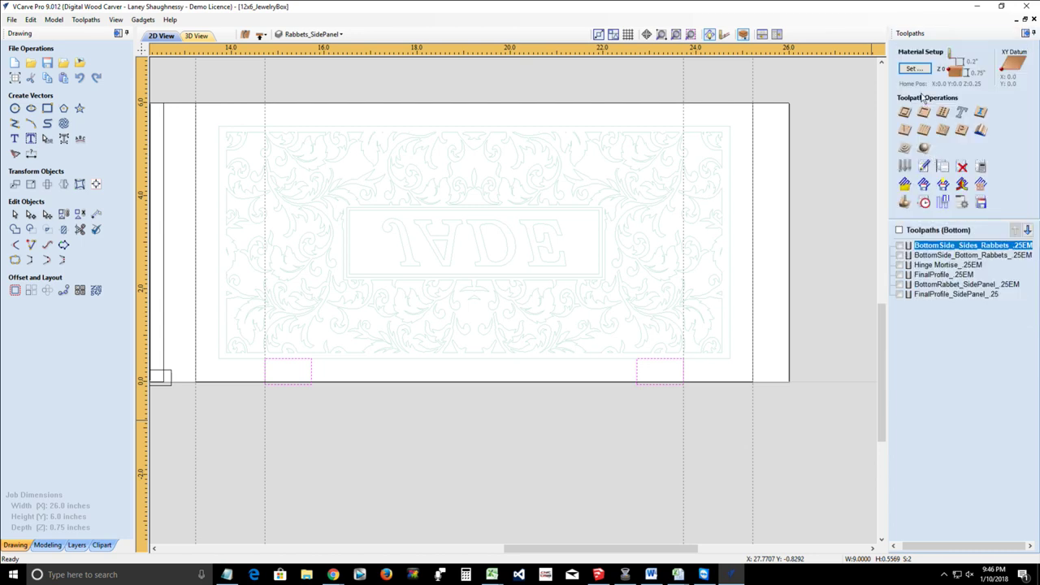
pyautogui.click(923, 117)
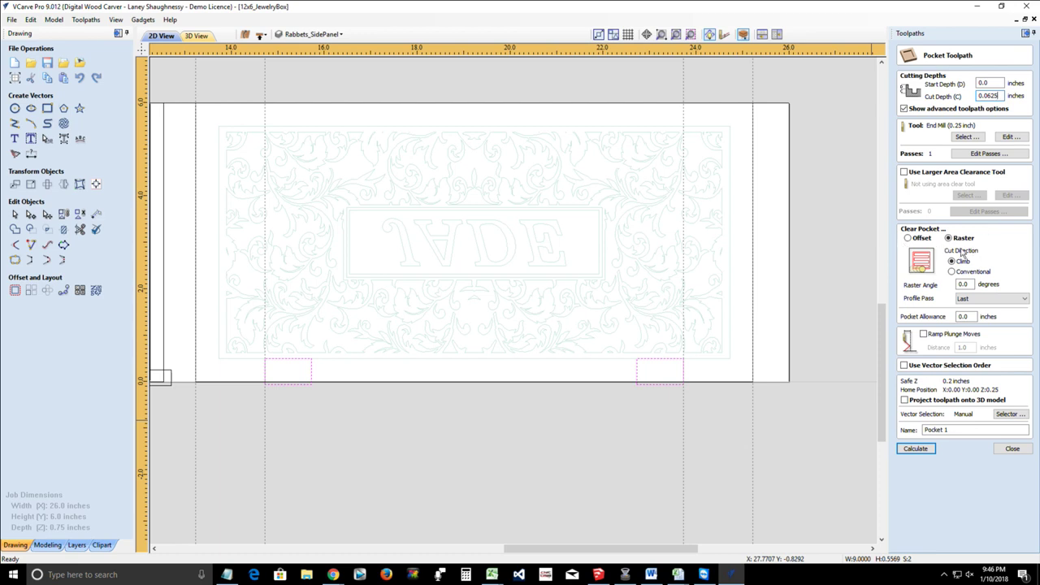
pyautogui.click(916, 450)
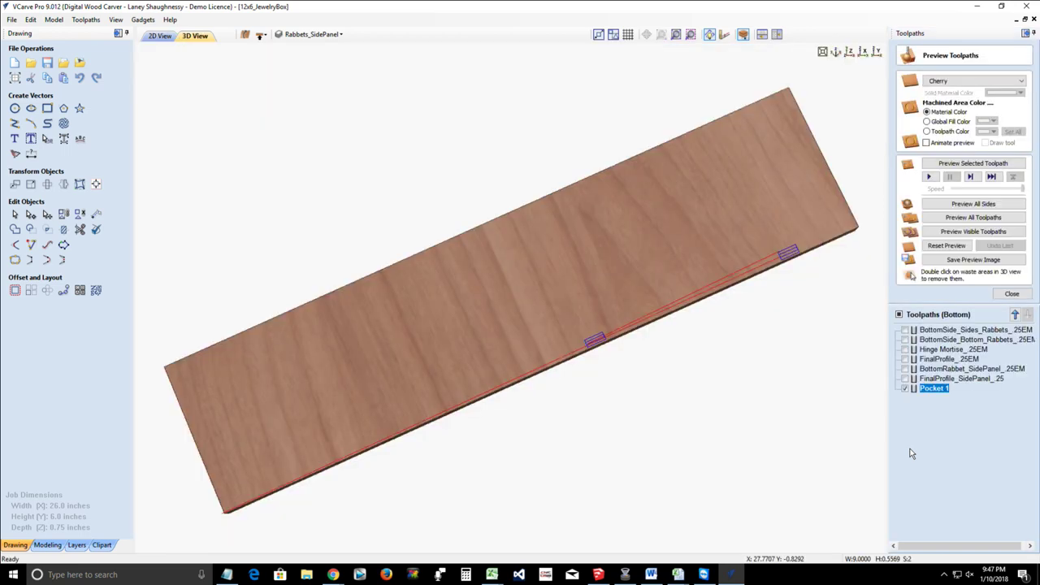
# Step: Preview Pocket 1's two shallow notches on the cherry panel's bottom edge, then return to 2D
pyautogui.click(963, 163)
pyautogui.click(964, 163)
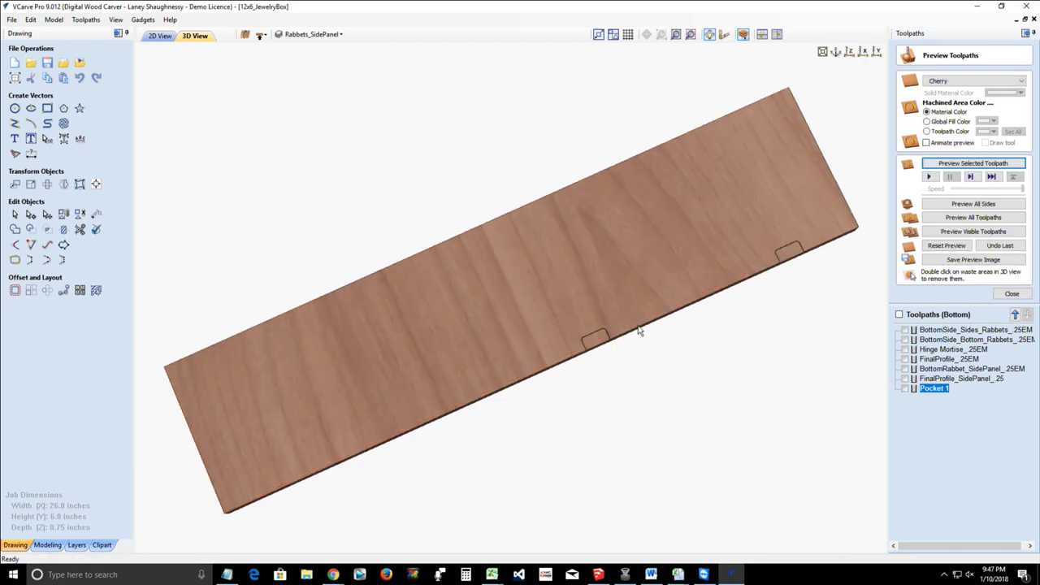
pyautogui.scroll(3, 604, 347)
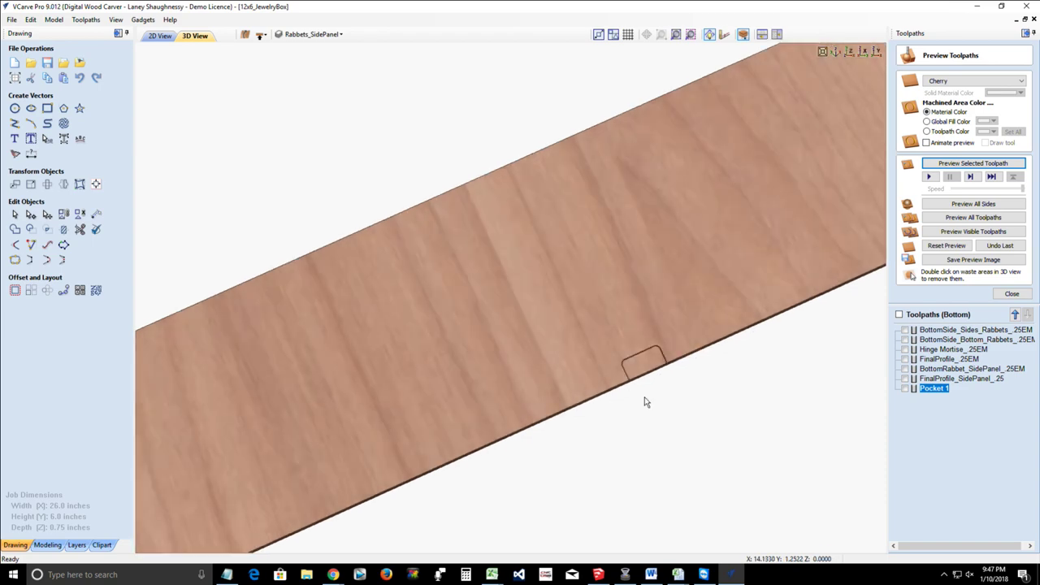
pyautogui.scroll(1, 650, 403)
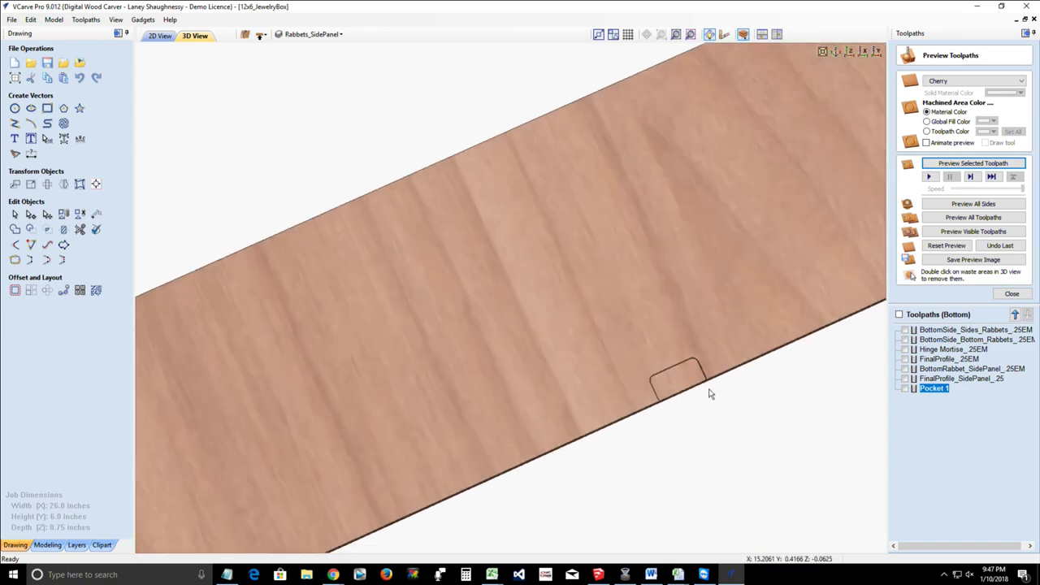
pyautogui.scroll(2, 724, 400)
pyautogui.scroll(1, 777, 462)
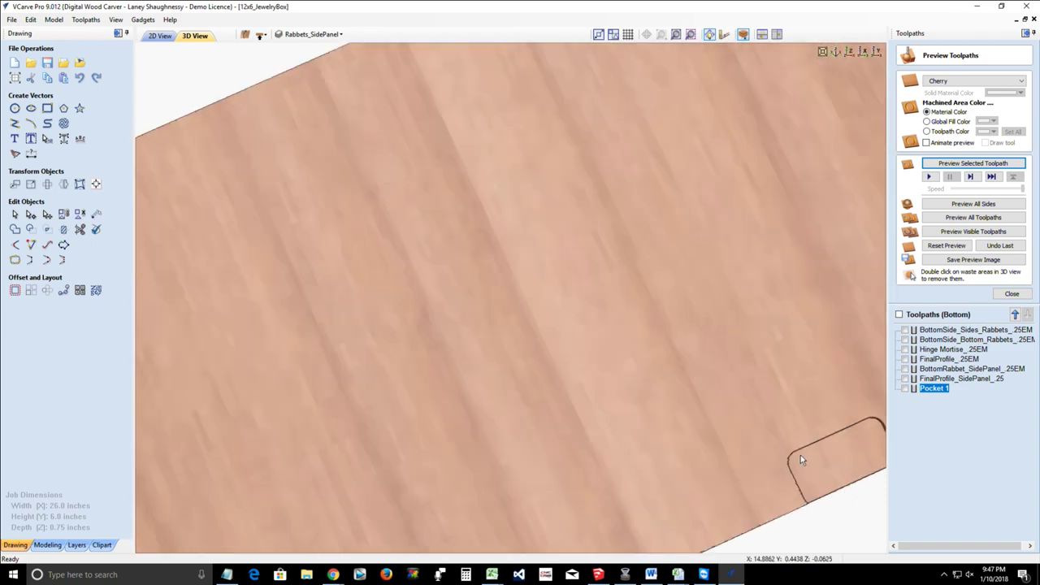
pyautogui.moveTo(740, 465); pyautogui.dragTo(511, 366, button='middle')
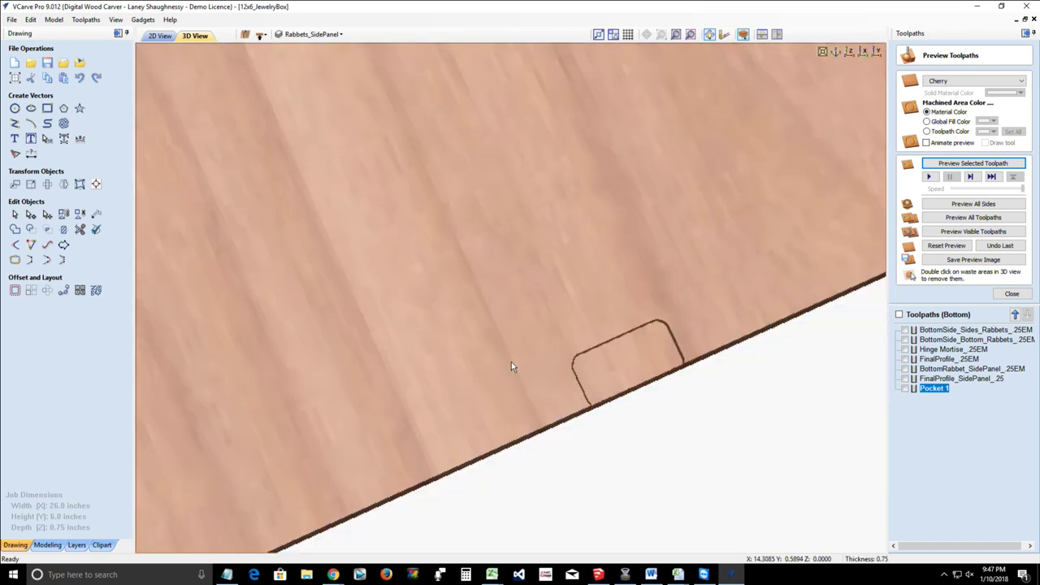
pyautogui.scroll(1, 706, 383)
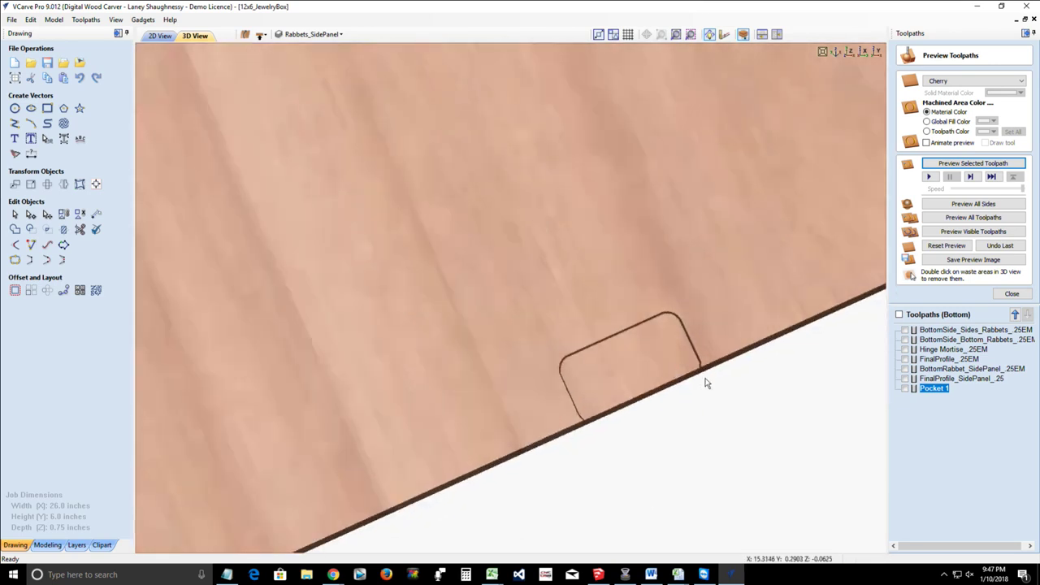
pyautogui.scroll(1, 710, 376)
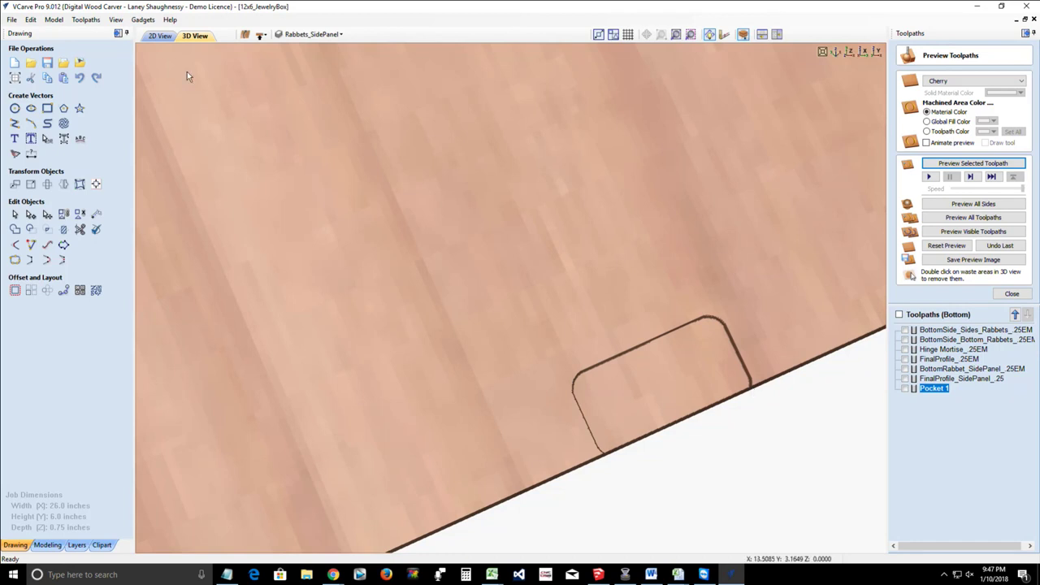
pyautogui.click(159, 36)
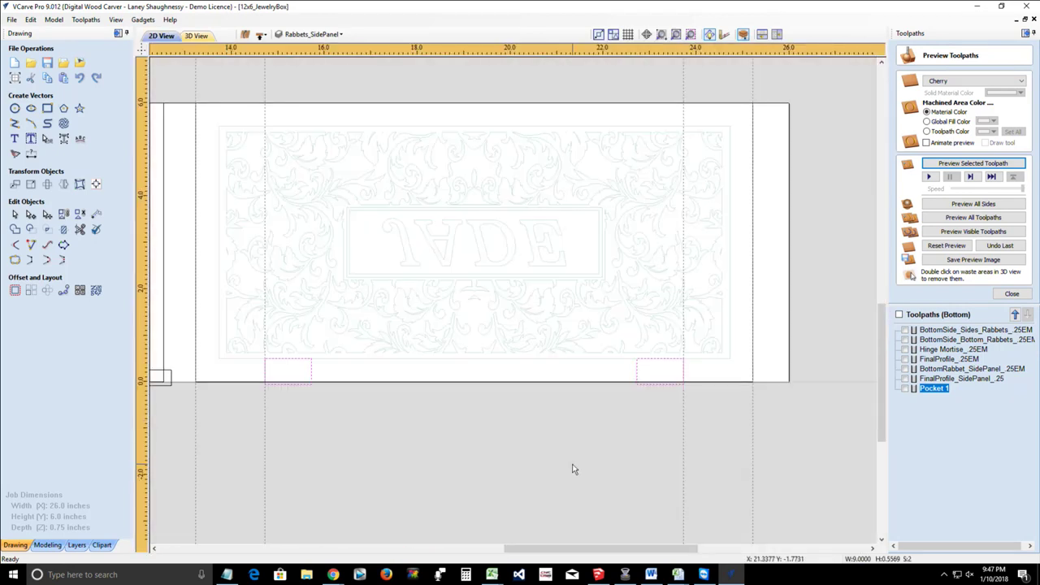
# Step: Select both mortise rectangles, reopen Pocket 1, and start renaming it LidMortise_.25EM
pyautogui.click(288, 382)
pyautogui.moveTo(475, 388); pyautogui.dragTo(480, 396)
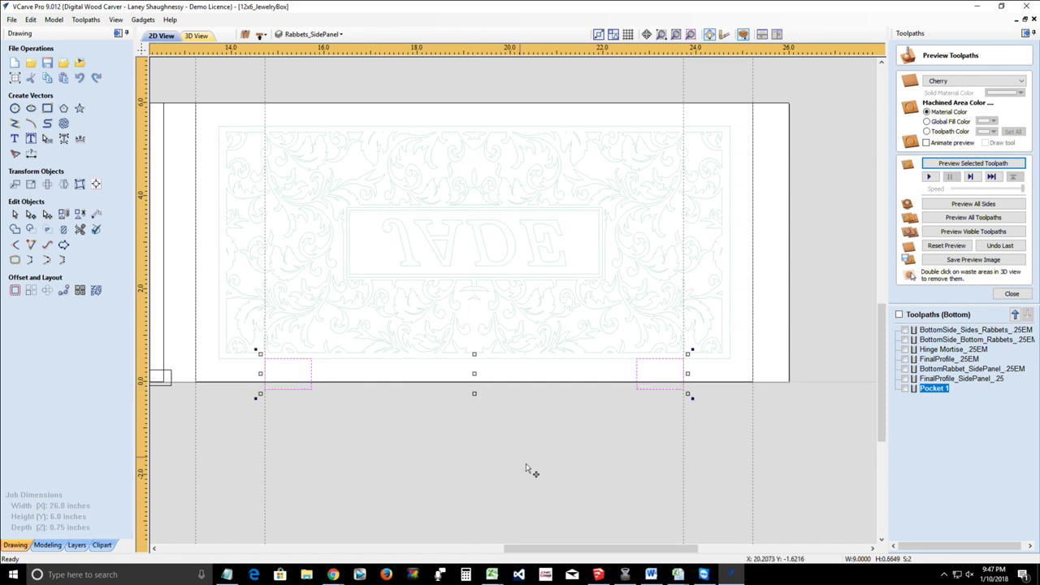
pyautogui.doubleClick(936, 390)
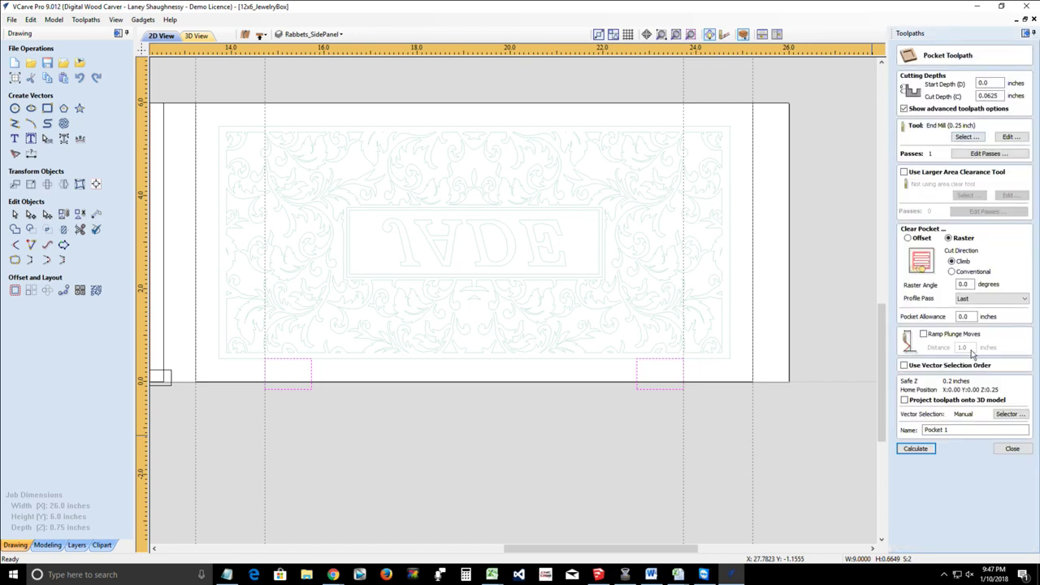
pyautogui.moveTo(951, 429); pyautogui.dragTo(923, 429)
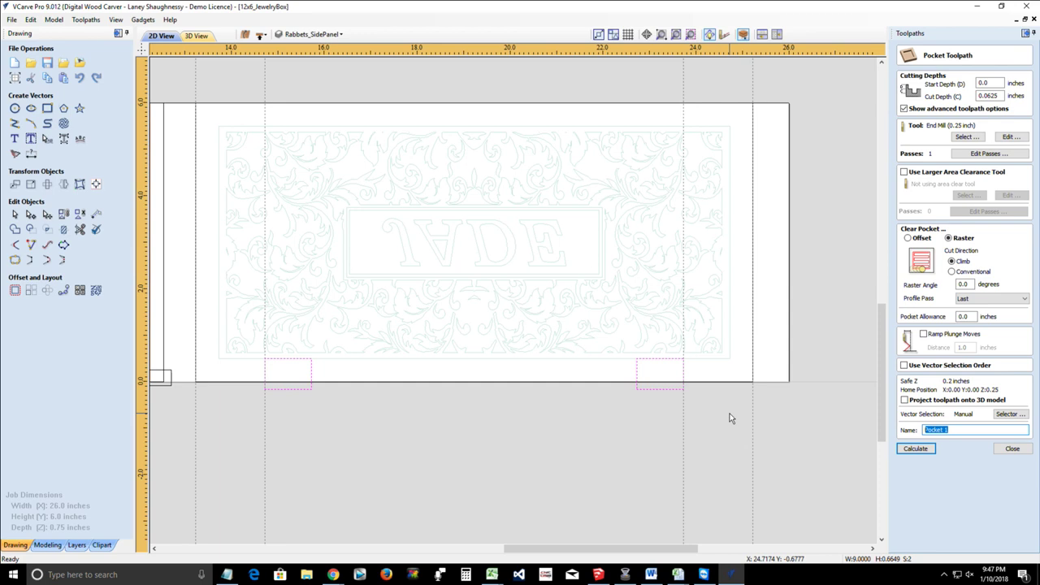
pyautogui.write('LidMortise_.25EM')
# Step: Recalculate LidMortise_.25EM and inspect the mortise cuts up close in the cherry preview
pyautogui.click(921, 452)
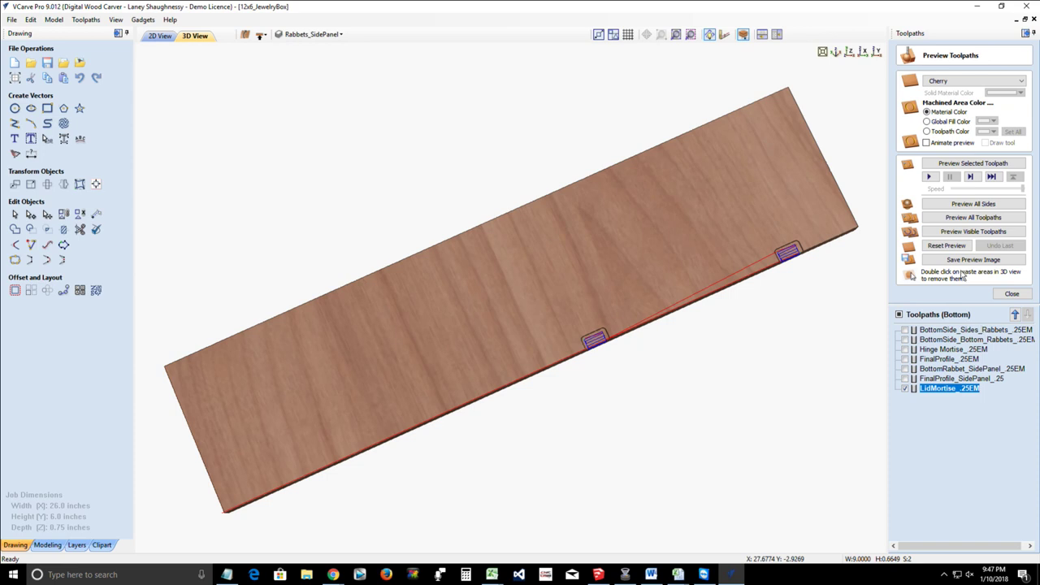
pyautogui.click(969, 166)
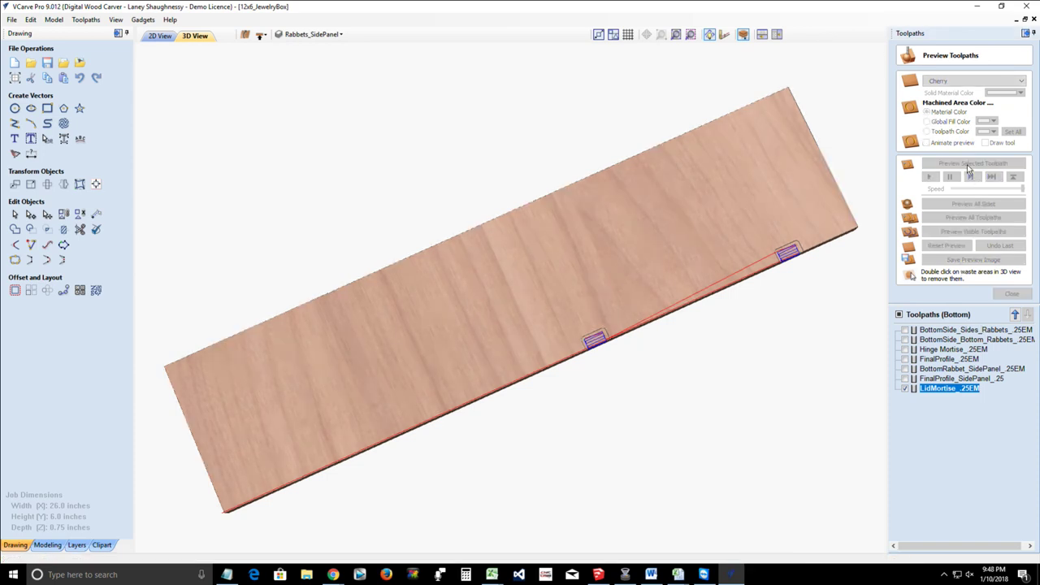
pyautogui.scroll(2, 646, 399)
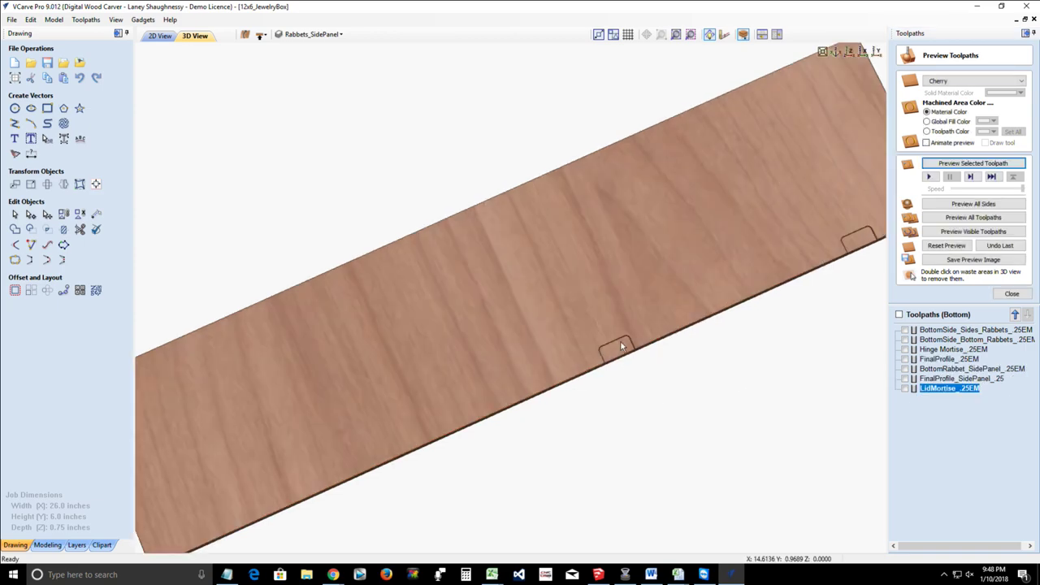
pyautogui.scroll(3, 711, 420)
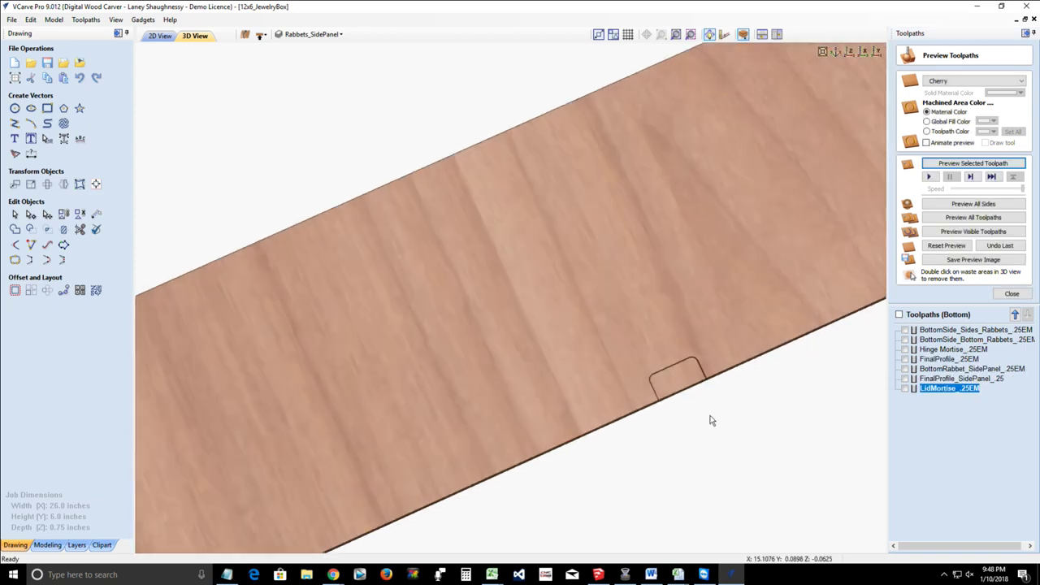
pyautogui.scroll(2, 731, 403)
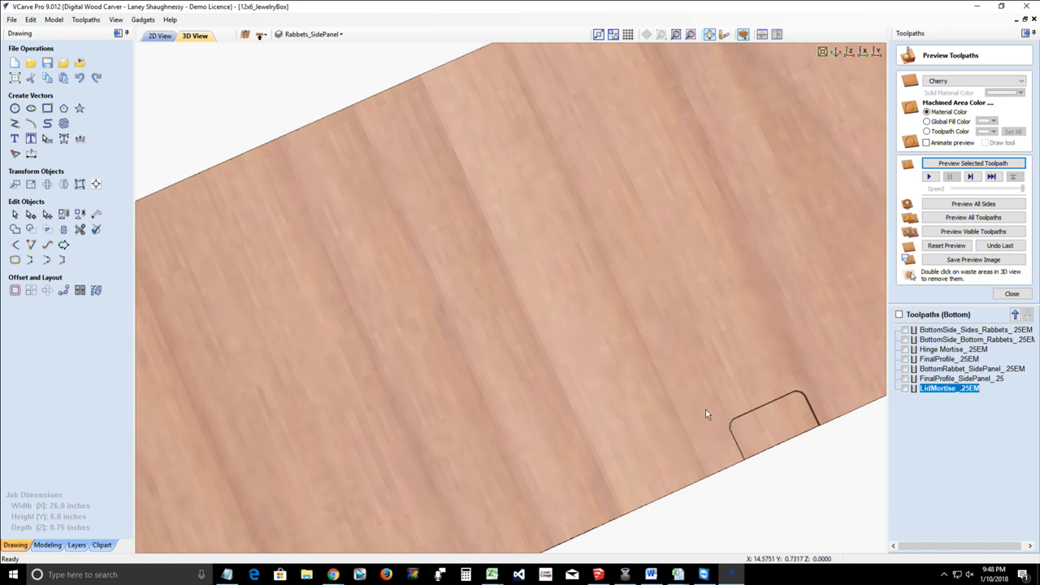
pyautogui.scroll(-2, 567, 398)
pyautogui.scroll(-3, 434, 287)
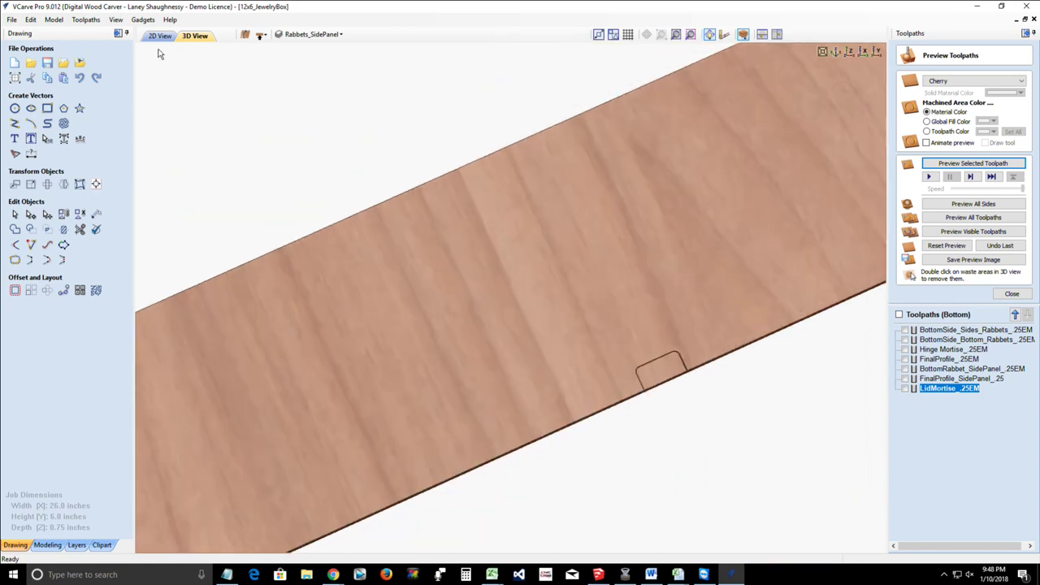
# Step: Back in 2D, select the side panel's outer outline and close the preview panel
pyautogui.click(161, 36)
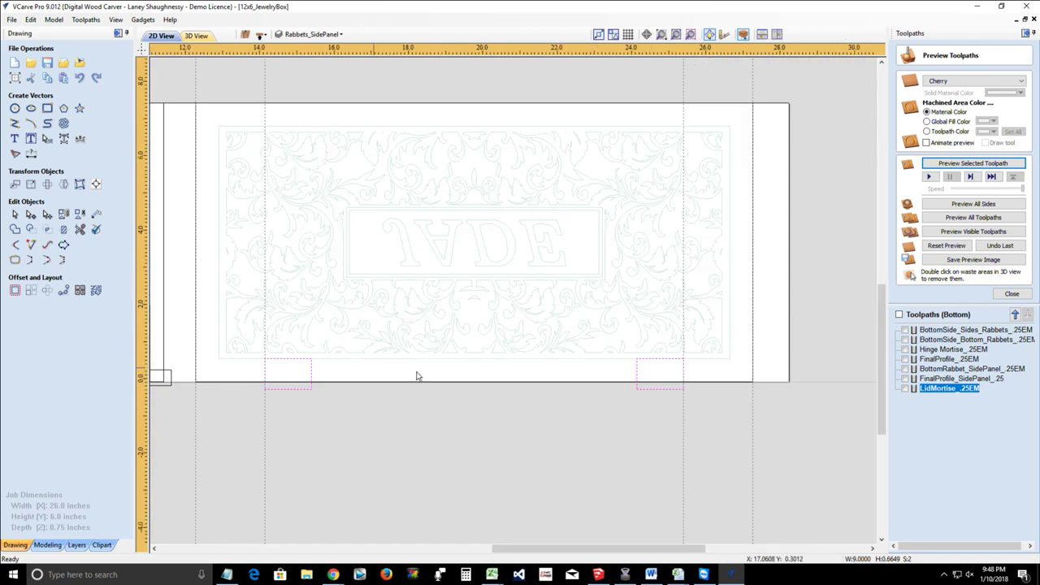
pyautogui.scroll(-3, 418, 374)
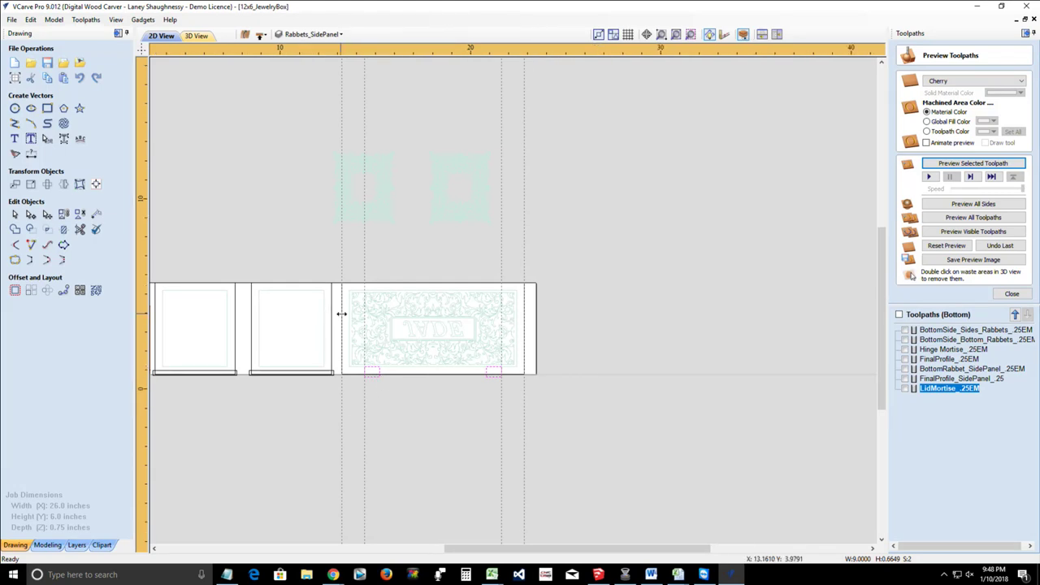
pyautogui.scroll(4, 341, 313)
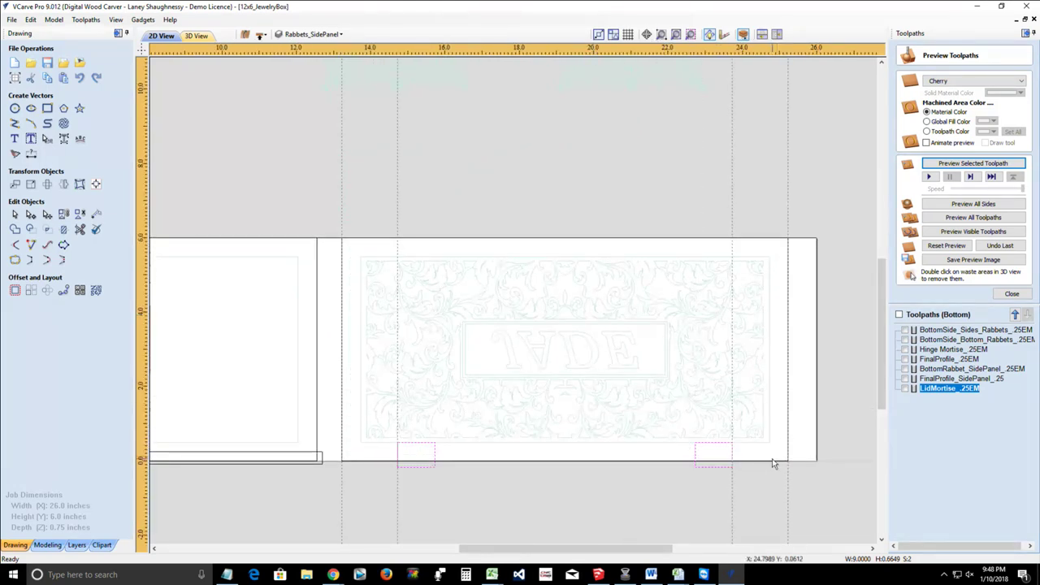
pyautogui.click(770, 461)
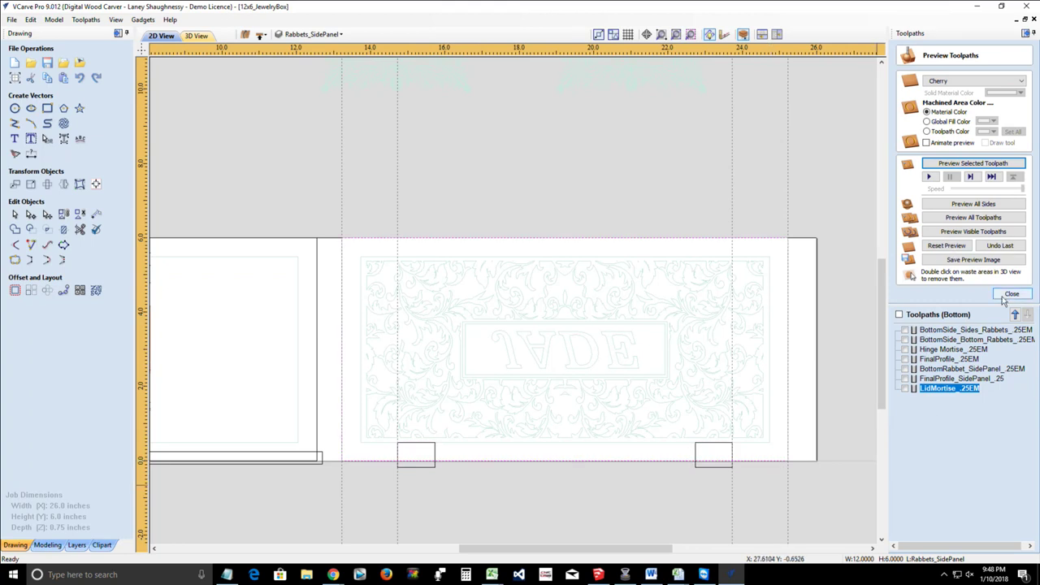
pyautogui.click(1010, 294)
# Step: Set up an Outside profile 0.75 inch deep with the 0.25-inch end mill and 2D tabs
pyautogui.click(905, 113)
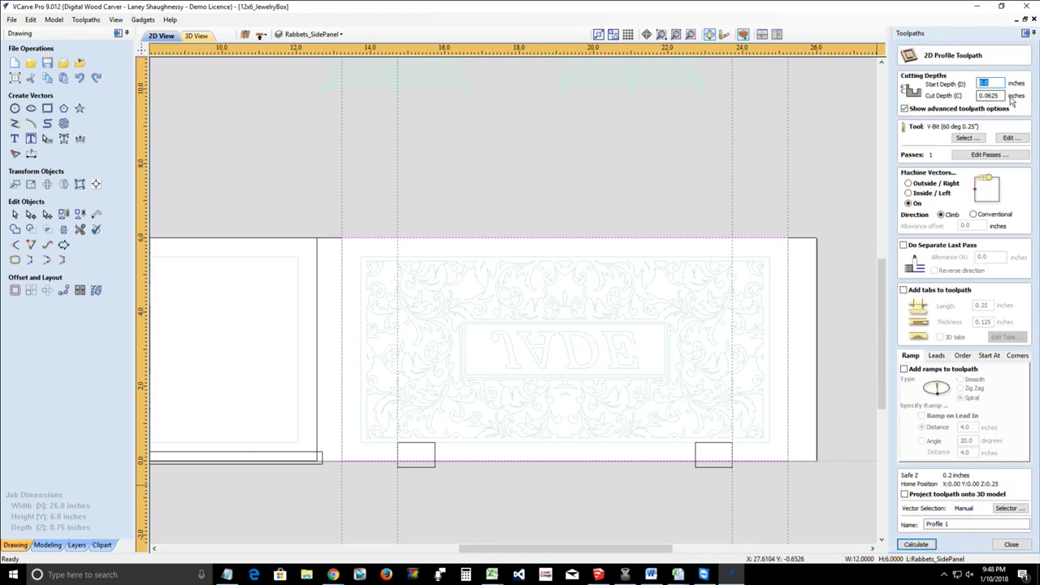
pyautogui.doubleClick(1002, 95)
pyautogui.write('.75')
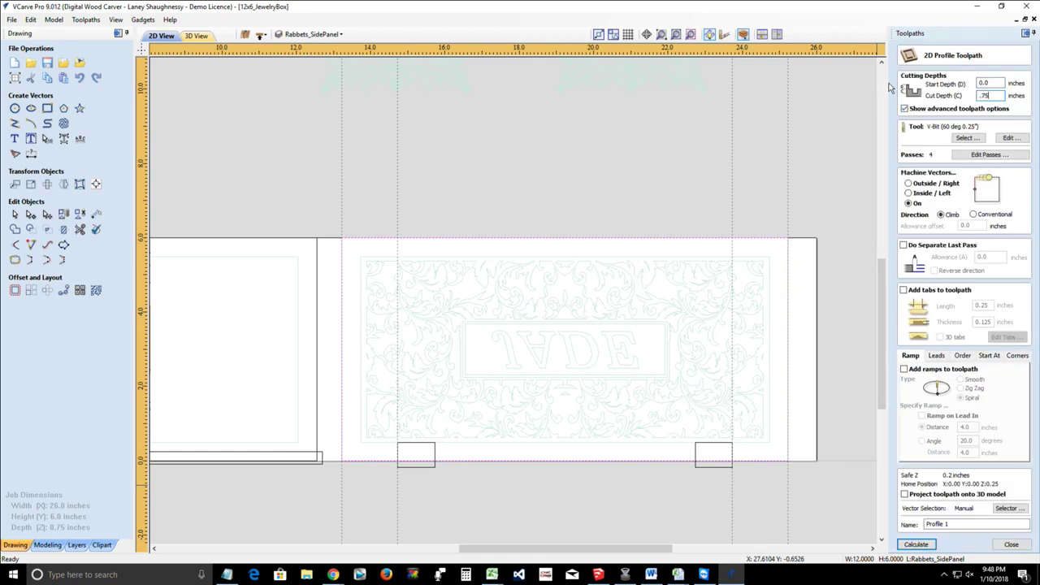
pyautogui.click(963, 139)
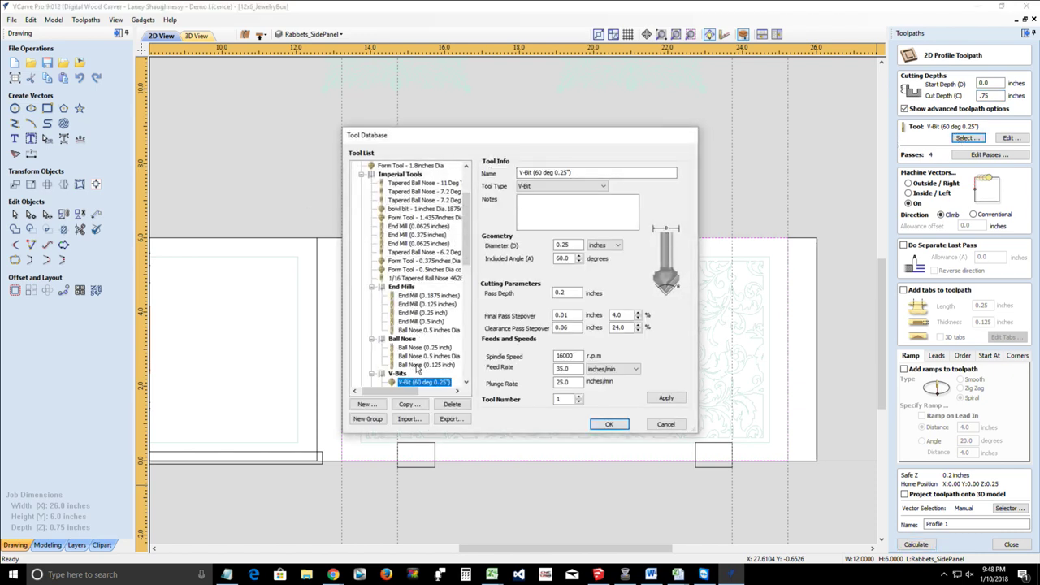
pyautogui.click(418, 313)
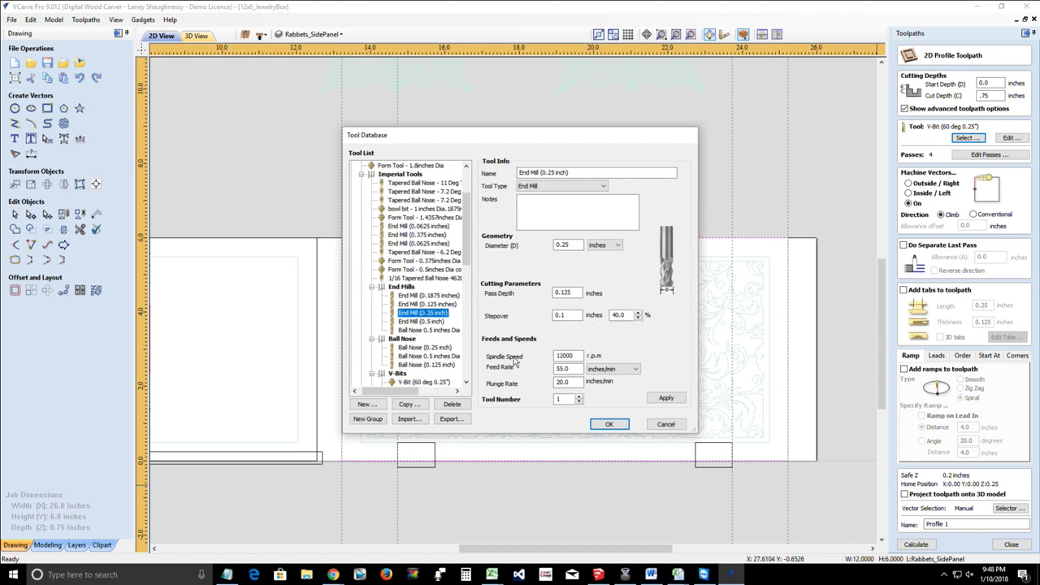
pyautogui.click(603, 424)
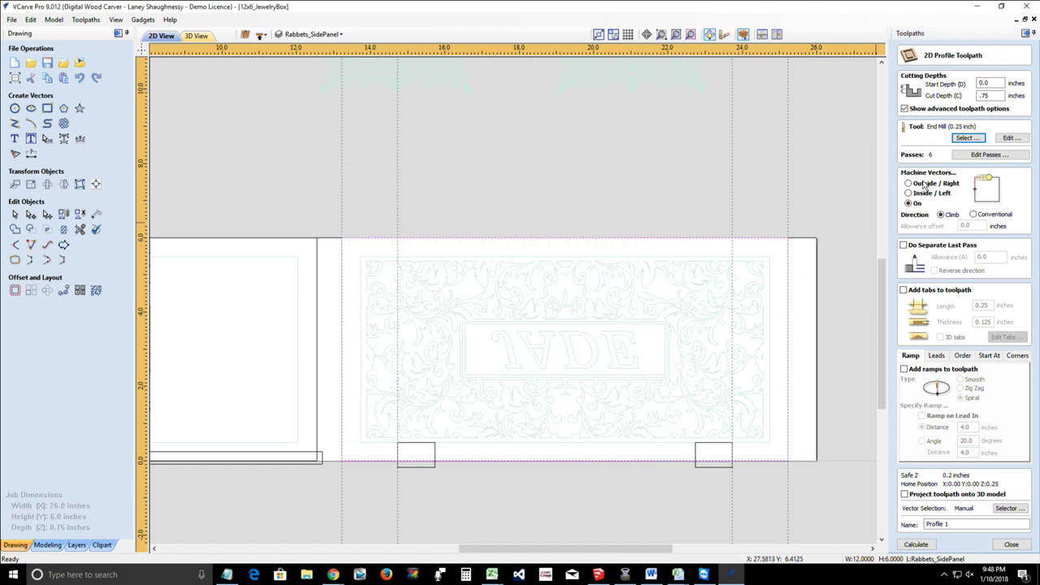
pyautogui.click(908, 184)
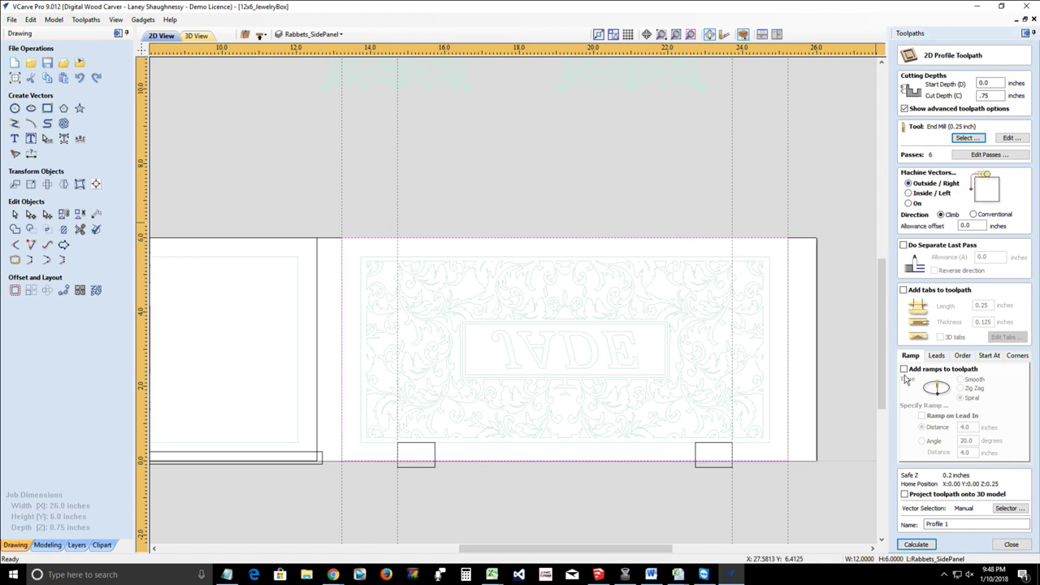
pyautogui.click(903, 291)
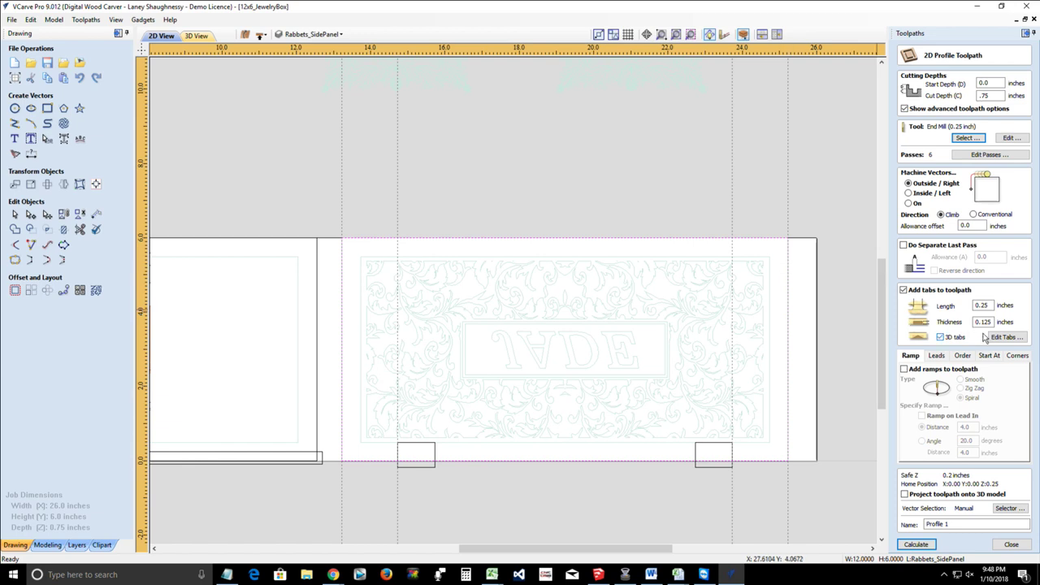
pyautogui.click(941, 337)
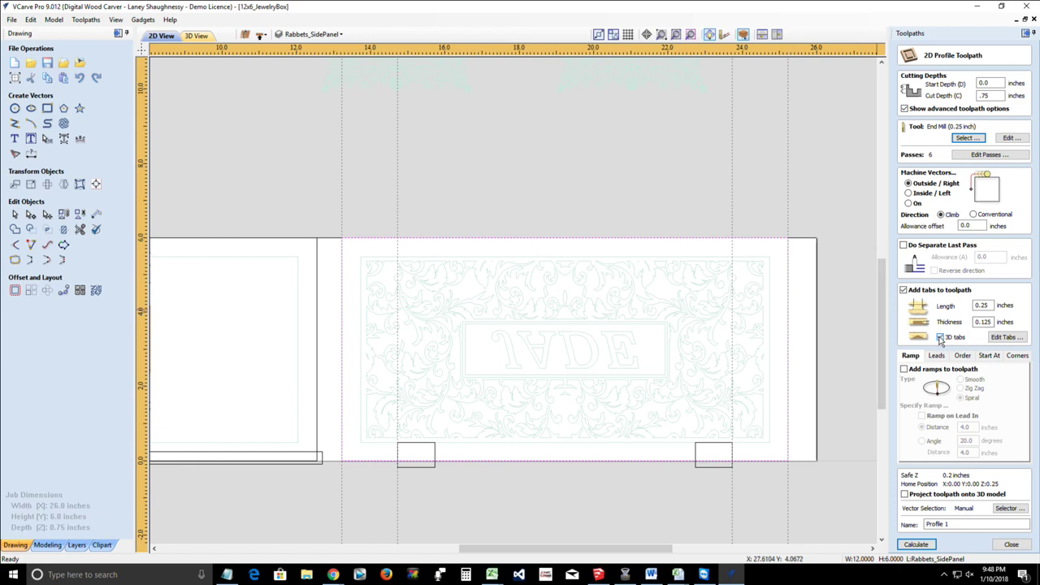
pyautogui.click(1004, 337)
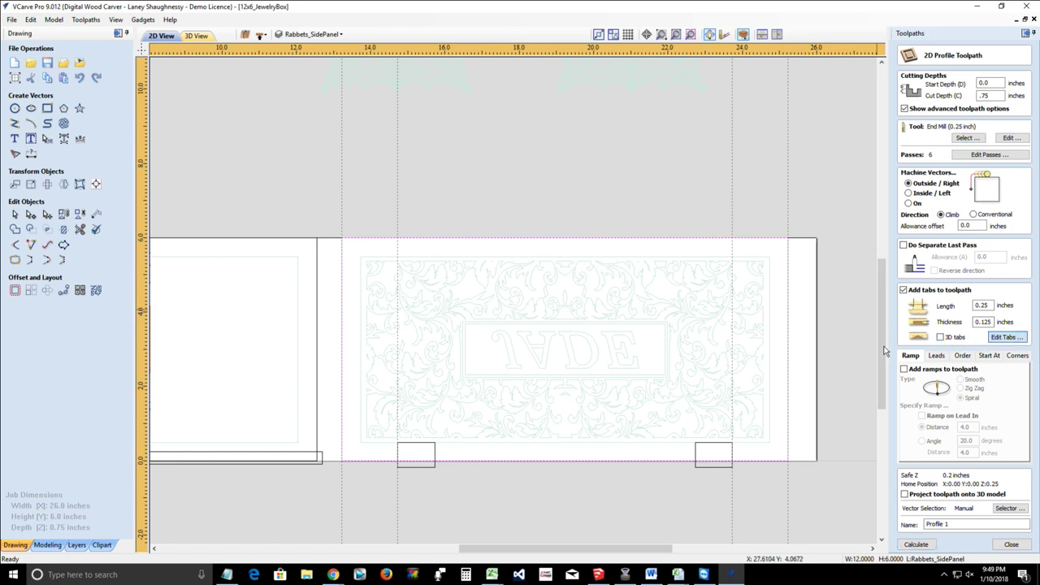
# Step: Place two tabs near the top and bottom of each vertical edge of the panel outline
pyautogui.click(787, 263)
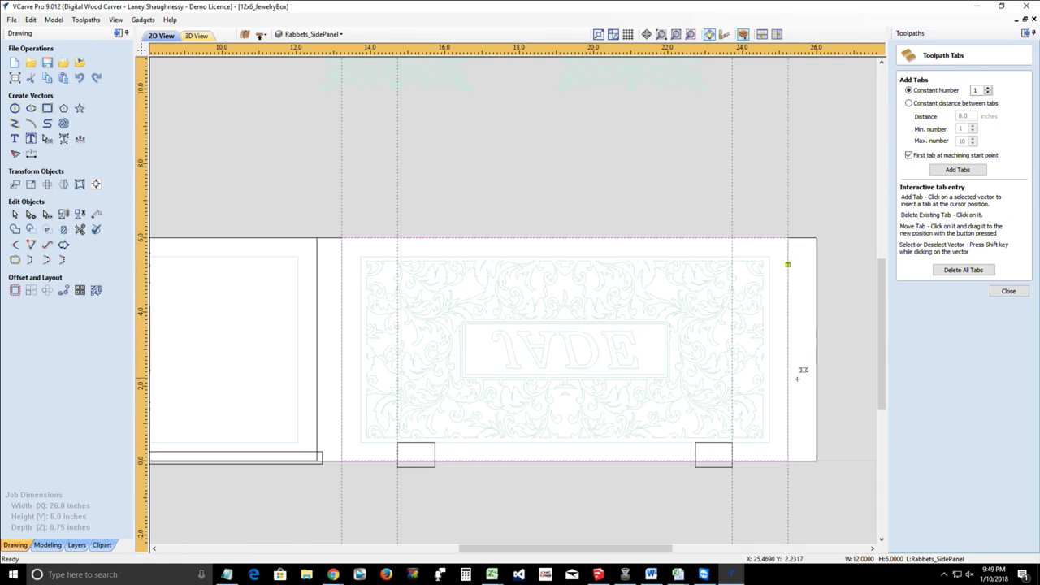
pyautogui.click(787, 434)
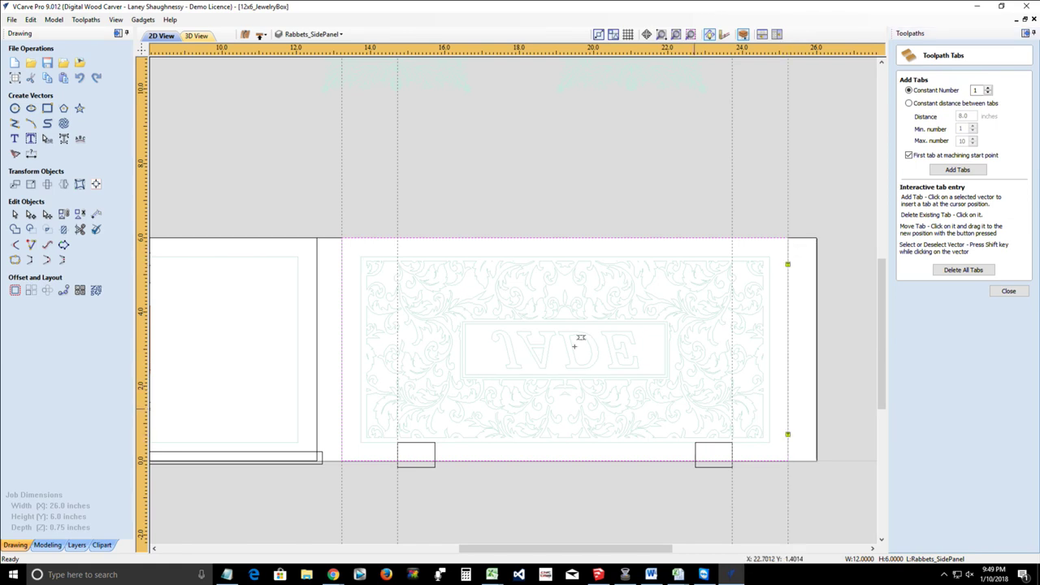
pyautogui.click(343, 252)
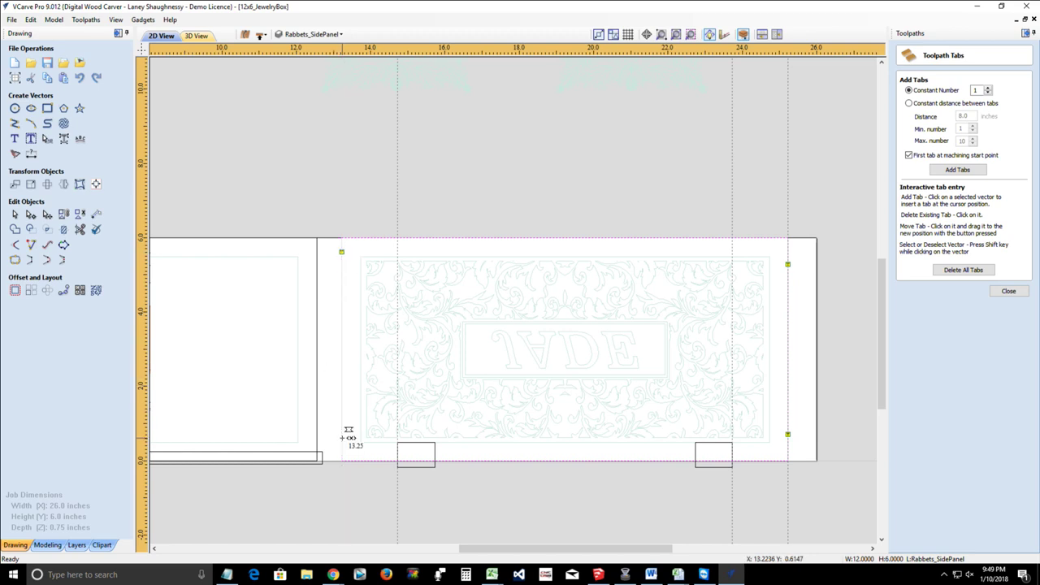
pyautogui.click(342, 437)
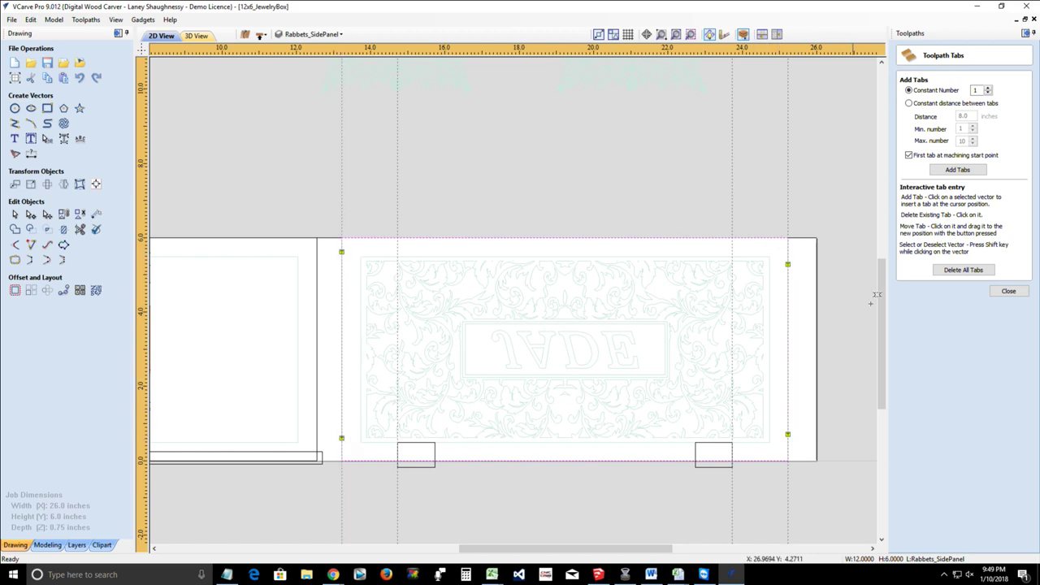
pyautogui.click(1007, 292)
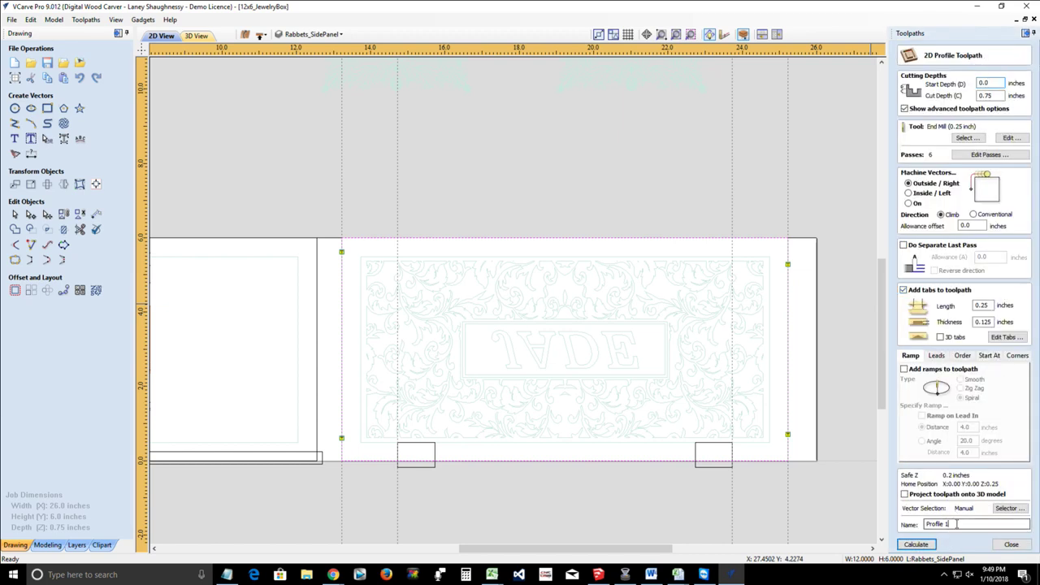
# Step: Add ramps to the profile and set the end mill's plunge rate to 55
pyautogui.click(904, 369)
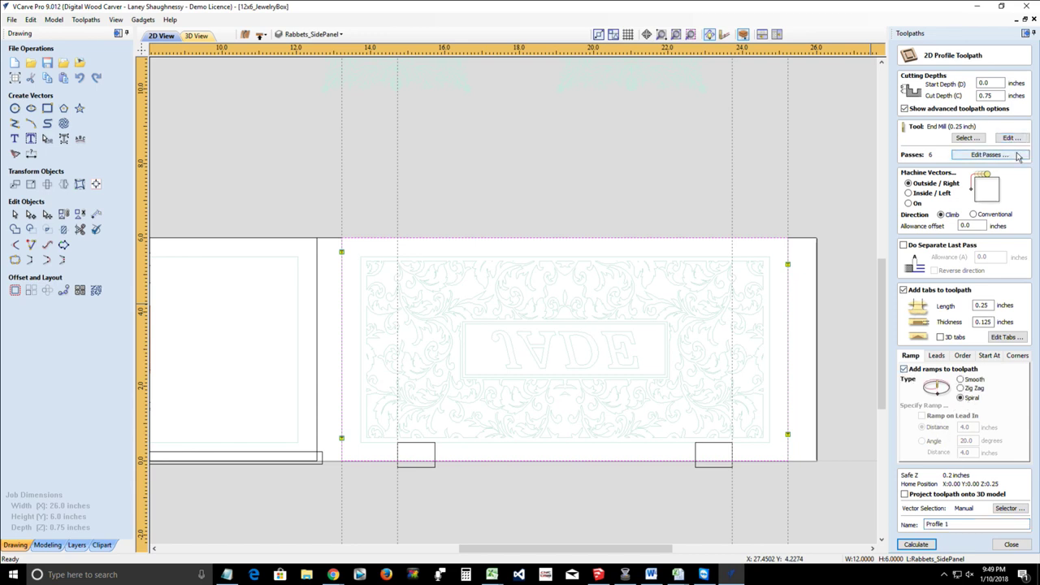
pyautogui.click(1016, 139)
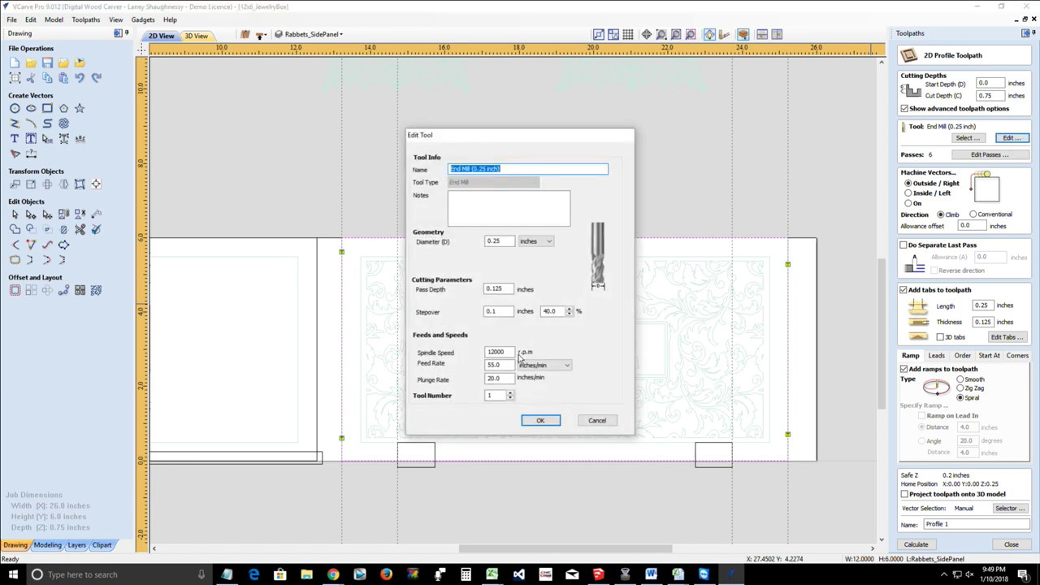
pyautogui.click(496, 378)
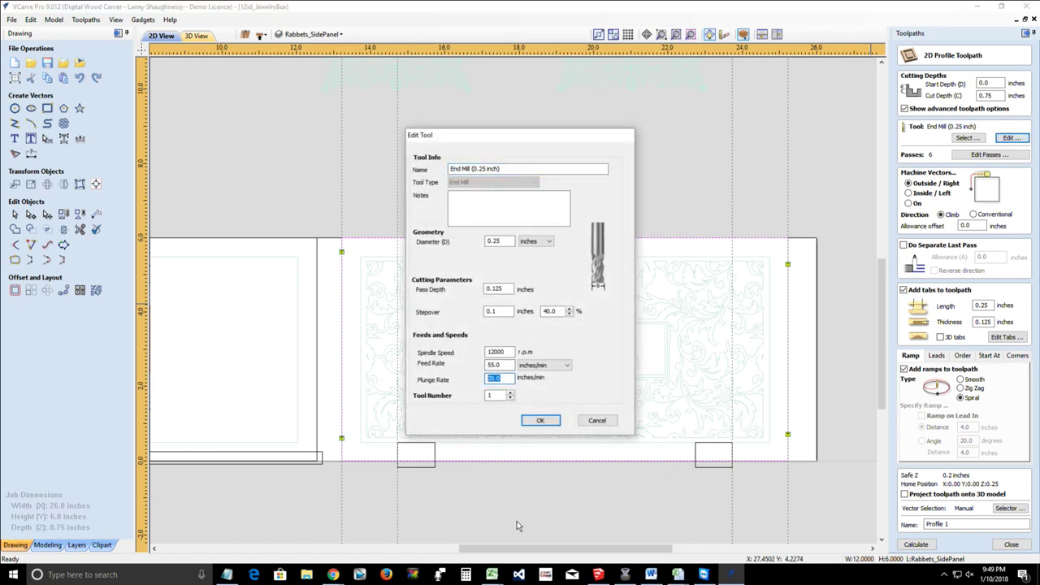
pyautogui.write('55')
pyautogui.click(540, 420)
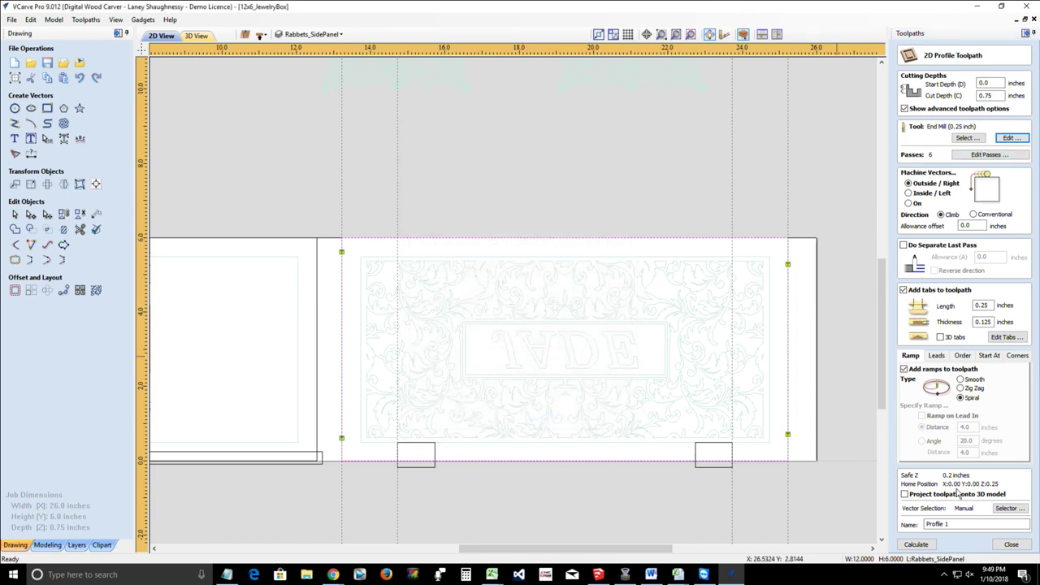
# Step: Name the toolpath LidProfile_.25EM and calculate it
pyautogui.click(957, 524)
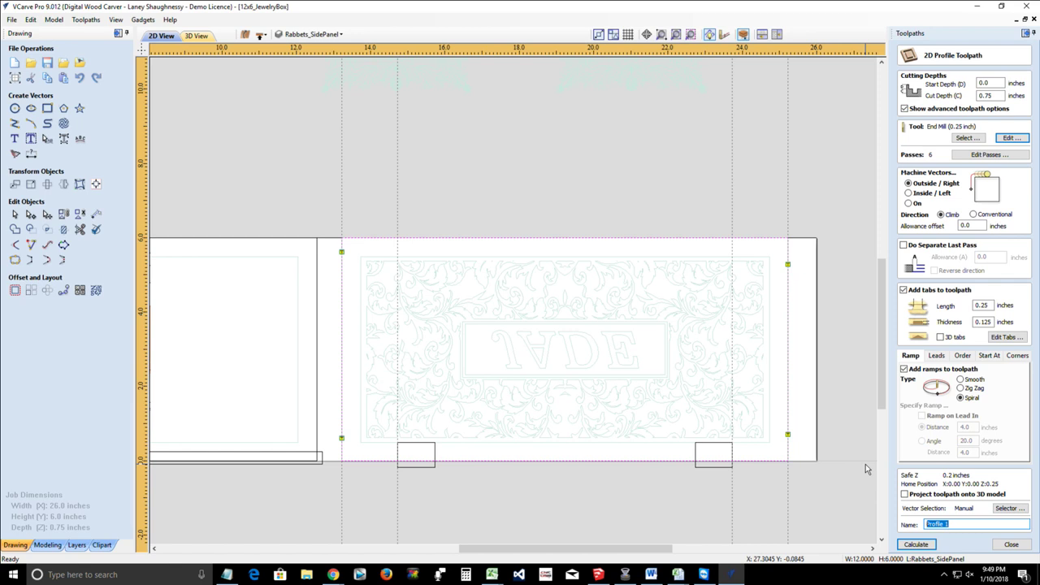
pyautogui.write('LidProfile_>25Em')
pyautogui.press('BackSpace')
pyautogui.press('BackSpace')
pyautogui.press('BackSpace')
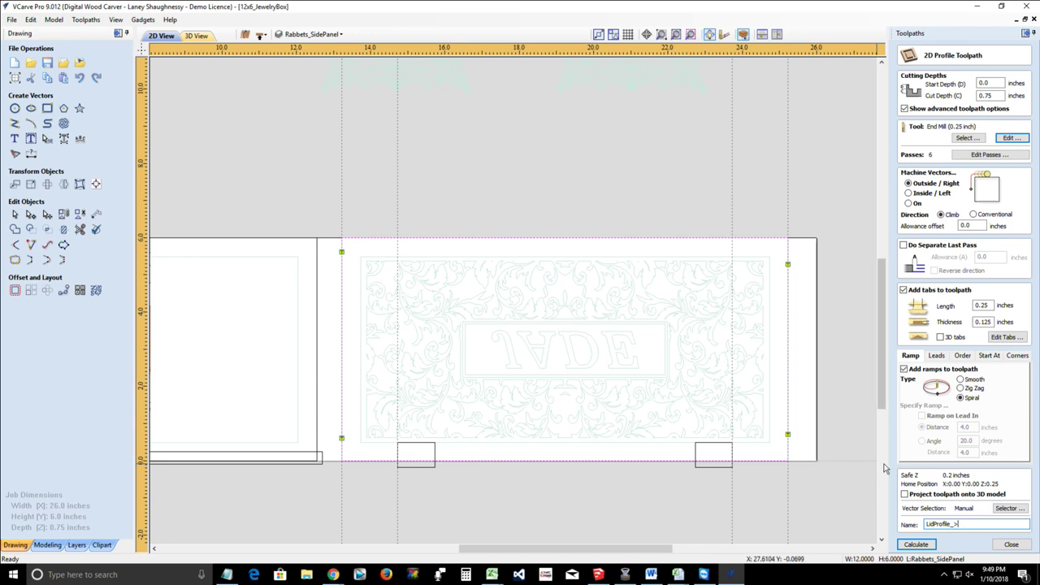
pyautogui.write('.25EM')
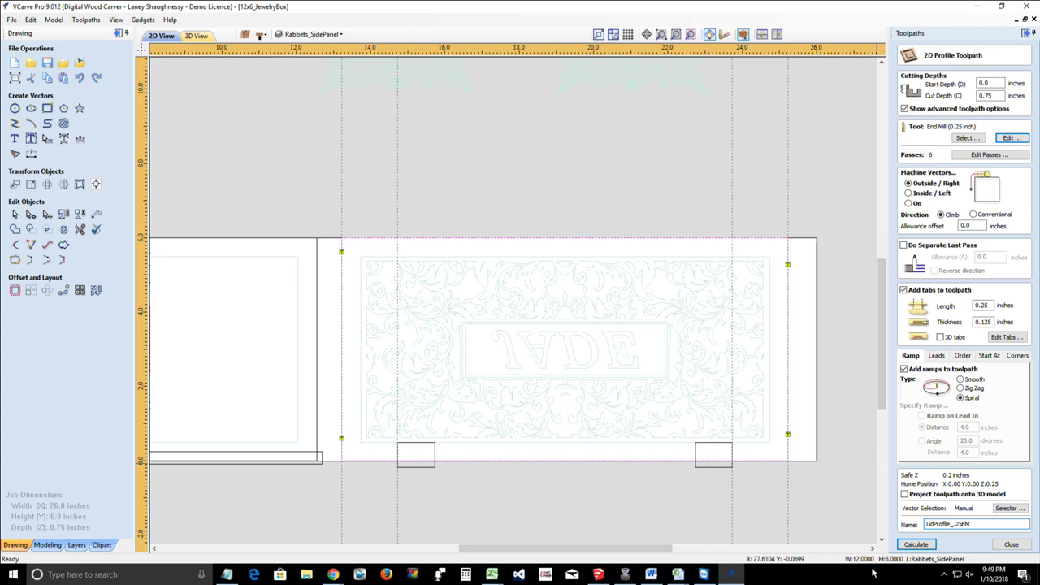
pyautogui.click(914, 543)
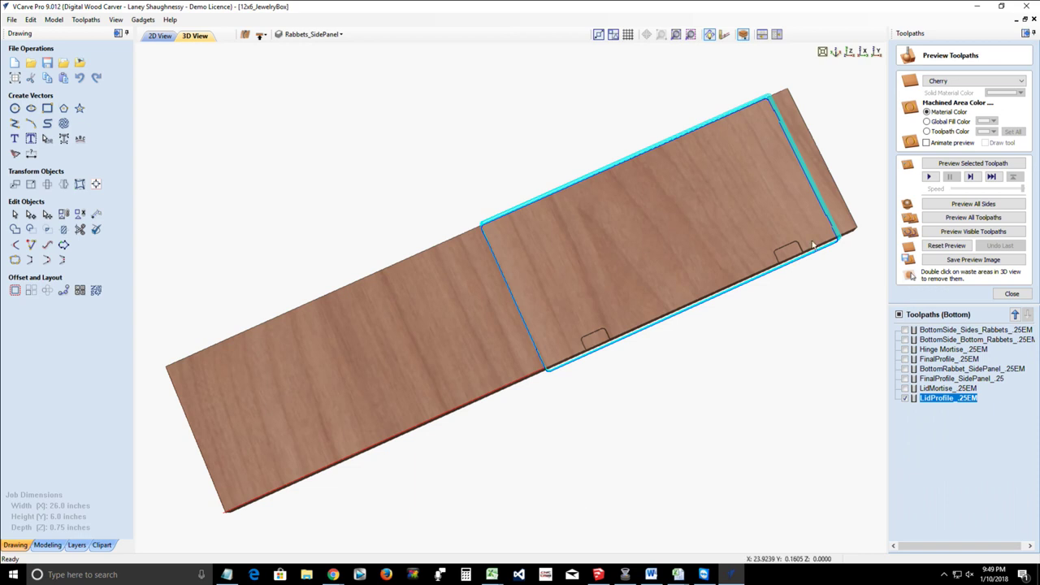
# Step: Preview LidProfile_.25EM in 3D and orbit to inspect the tabbed lid cutout
pyautogui.click(958, 166)
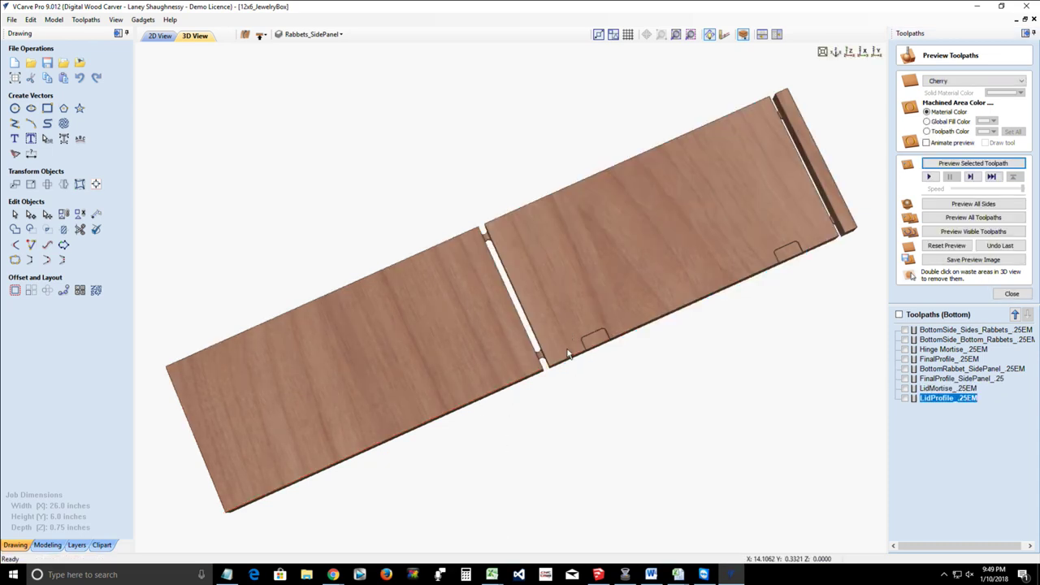
pyautogui.moveTo(570, 348); pyautogui.dragTo(552, 168)
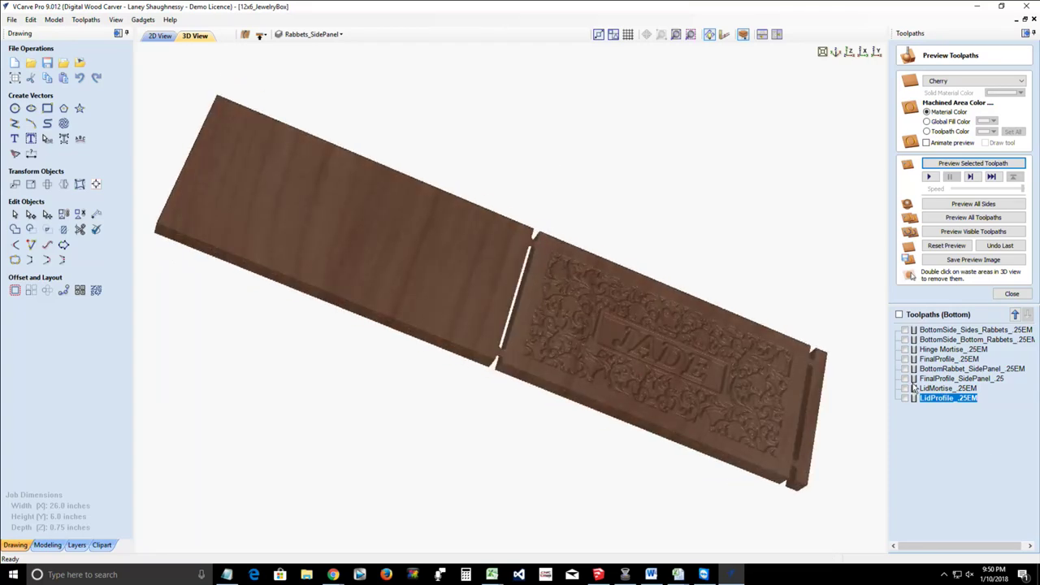
# Step: Preview the FinalProfile_SidePanel cuts and tilt the board to view it edge-on
pyautogui.click(908, 378)
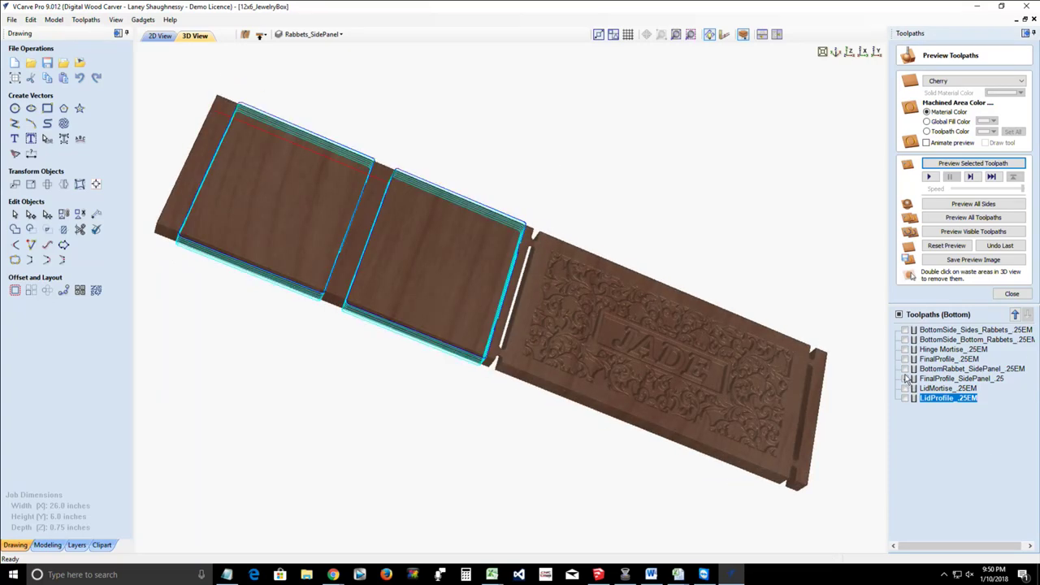
pyautogui.click(908, 369)
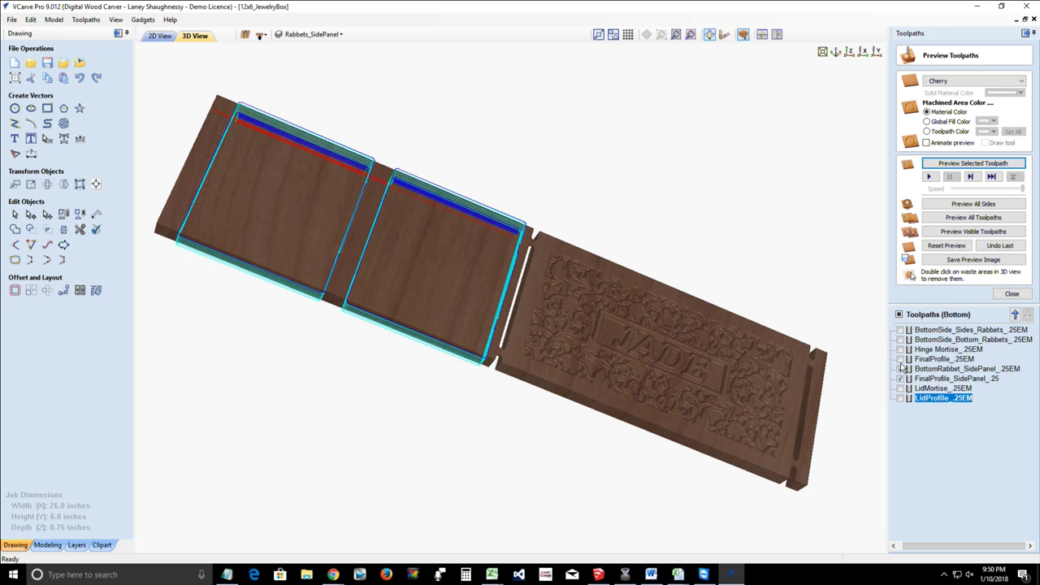
pyautogui.click(901, 368)
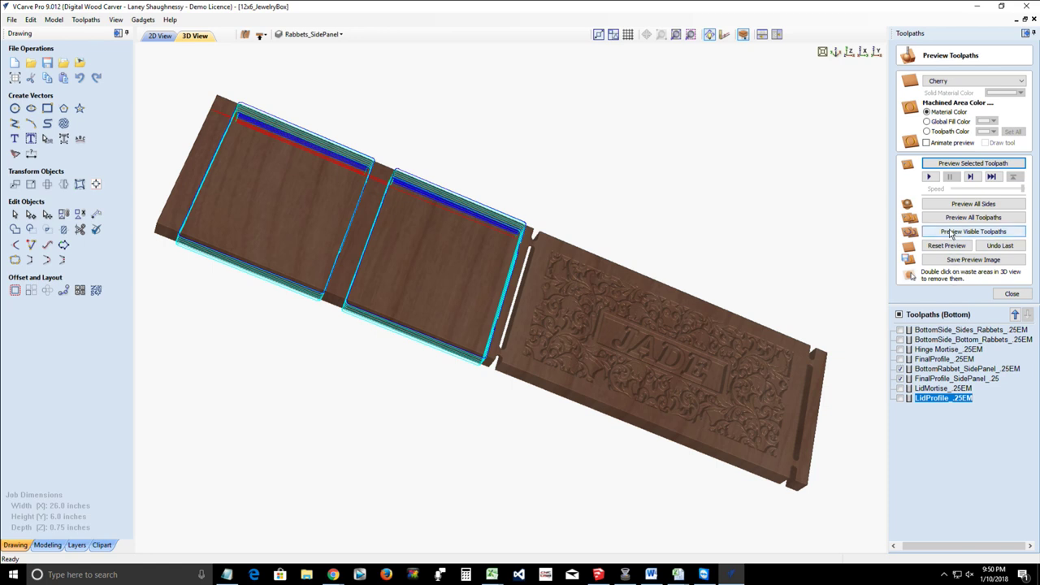
pyautogui.click(952, 234)
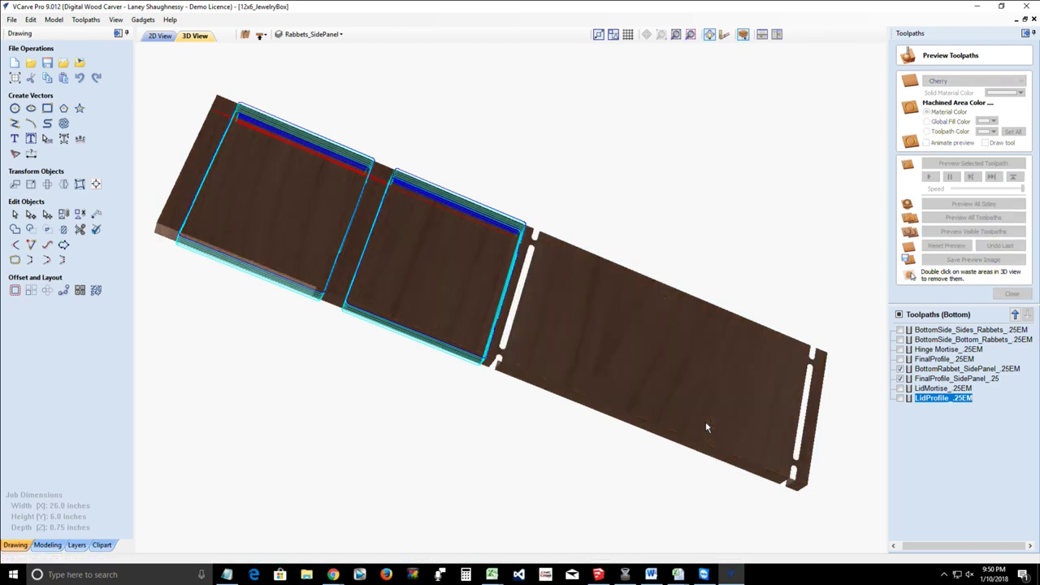
pyautogui.click(899, 368)
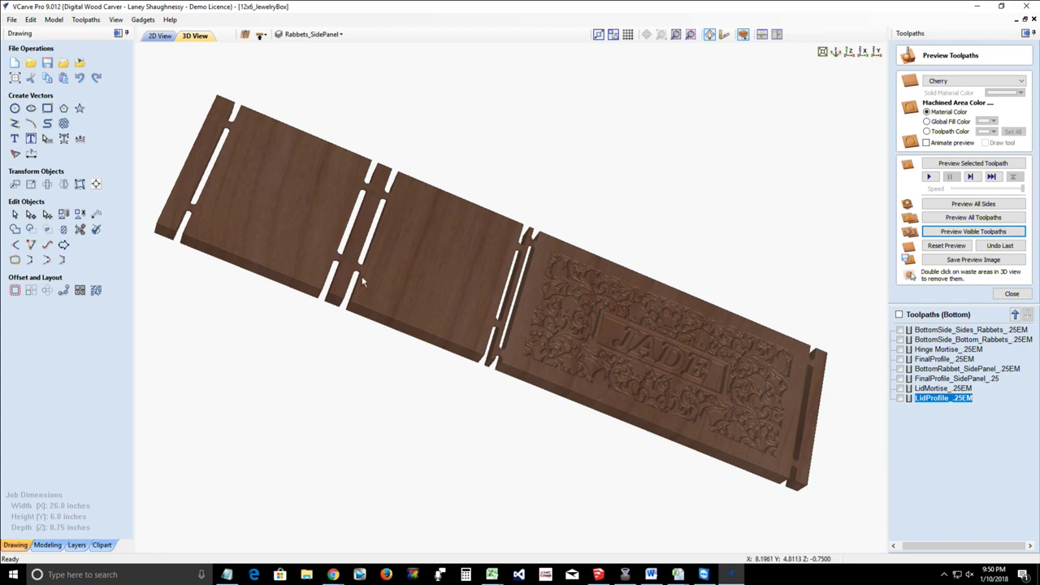
pyautogui.moveTo(394, 304); pyautogui.dragTo(659, 313)
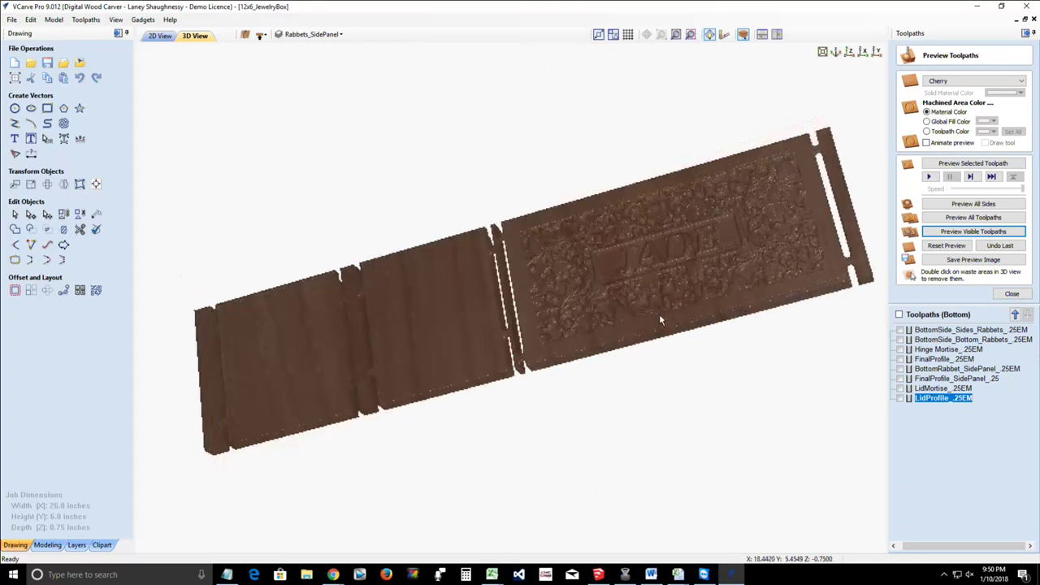
pyautogui.moveTo(673, 254); pyautogui.dragTo(678, 270)
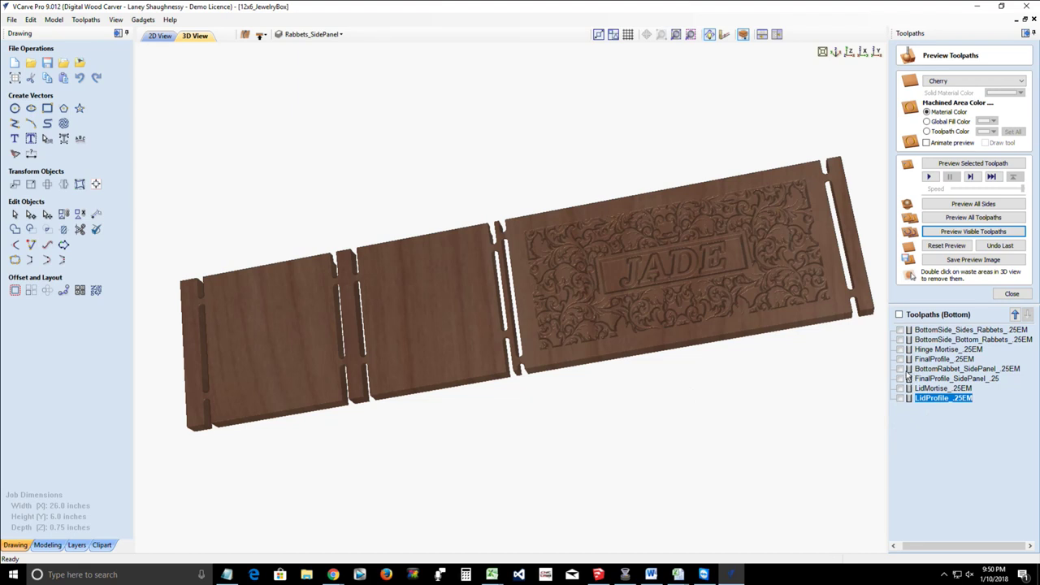
# Step: Preview BottomRabbet_SidePanel and orbit to check the panels' rabbeted undersides
pyautogui.moveTo(915, 356)
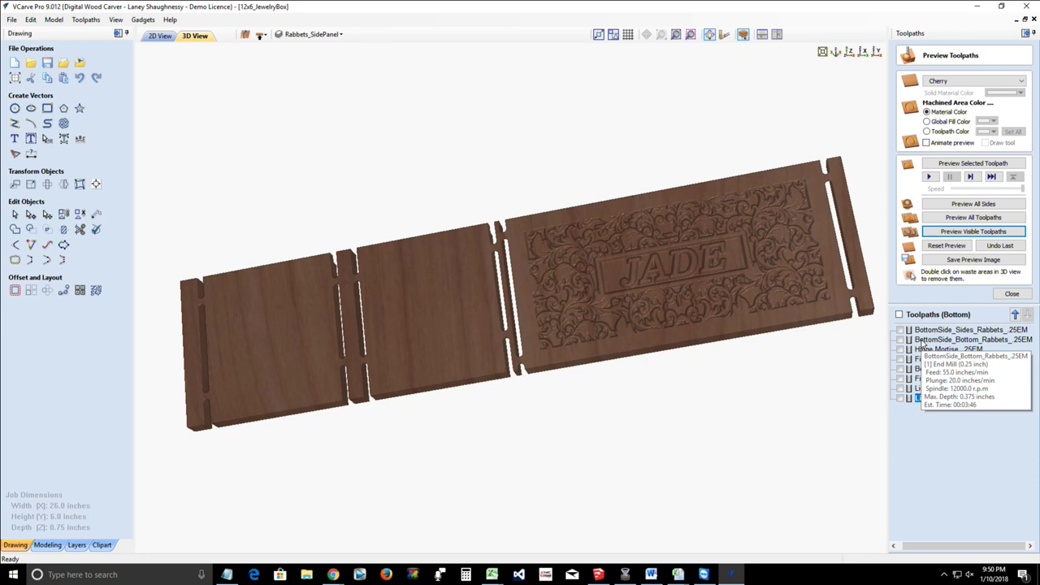
pyautogui.moveTo(924, 391)
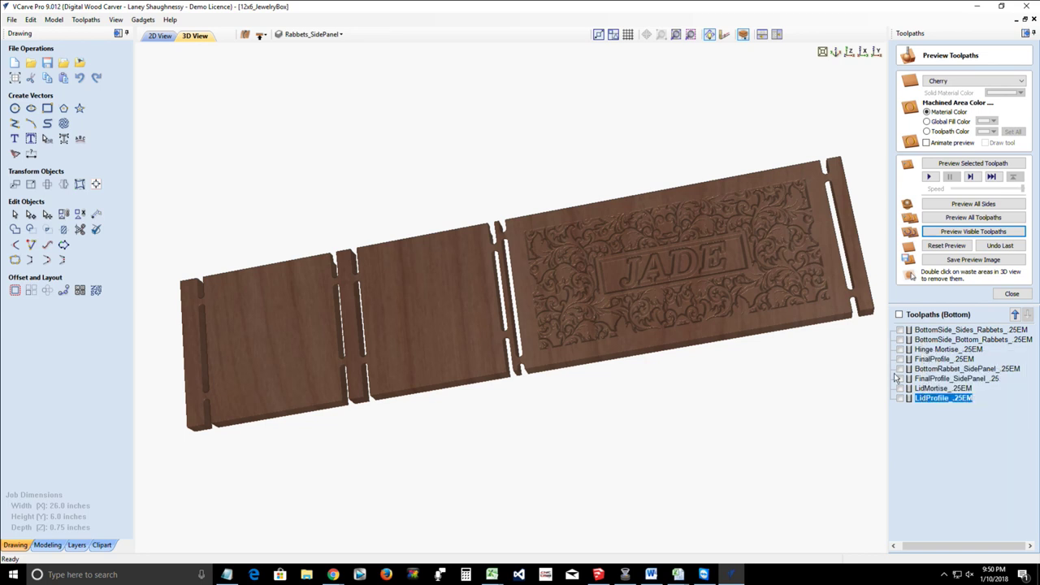
pyautogui.click(900, 369)
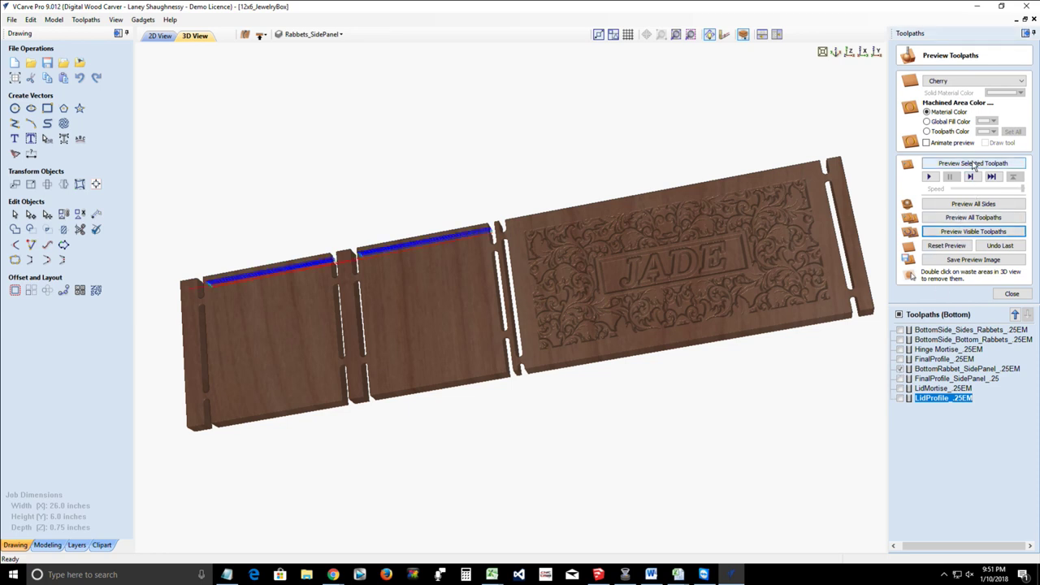
pyautogui.click(933, 248)
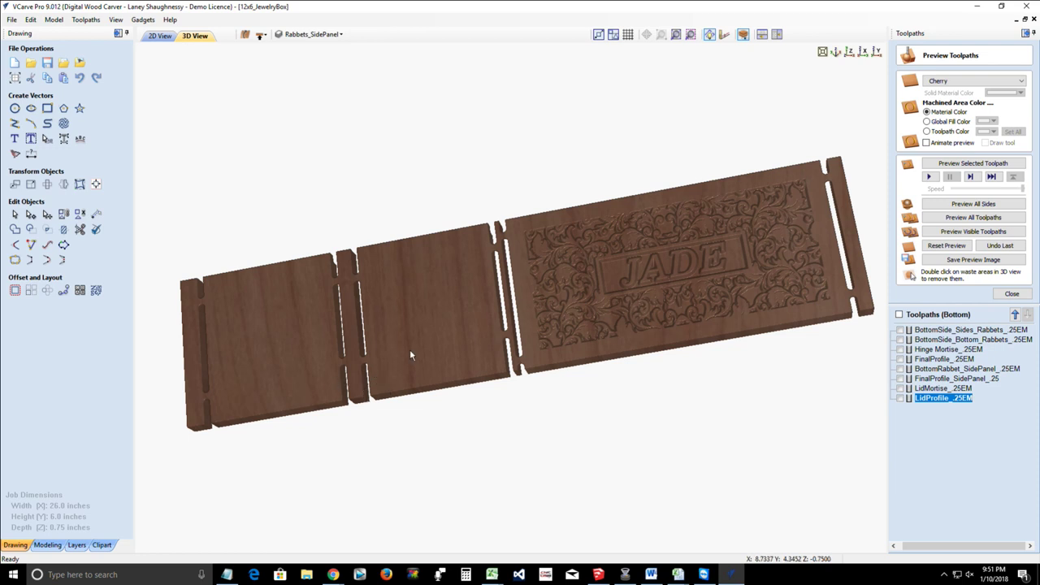
pyautogui.moveTo(504, 152); pyautogui.dragTo(537, 311)
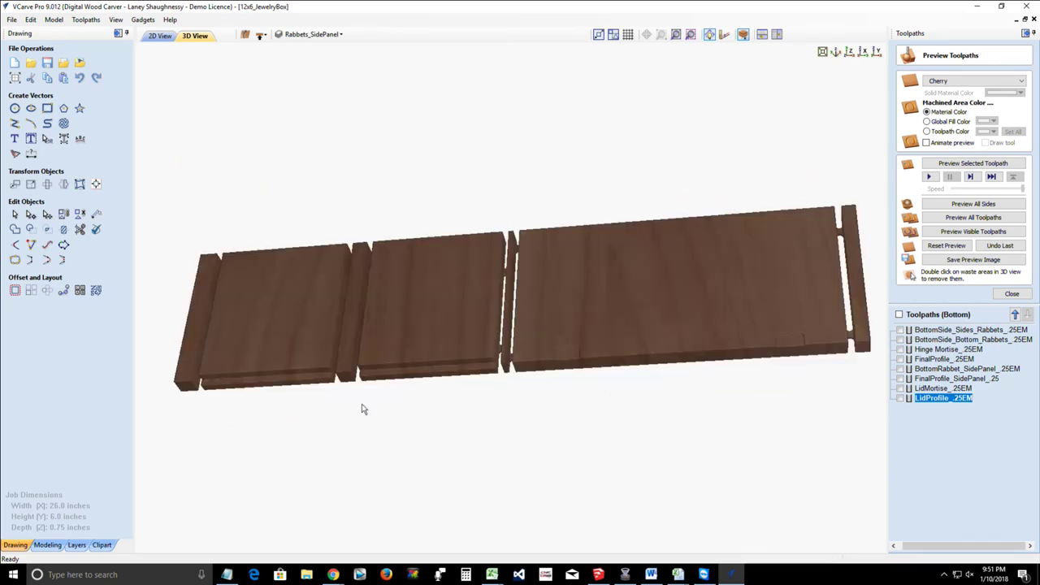
pyautogui.moveTo(274, 376); pyautogui.dragTo(210, 161)
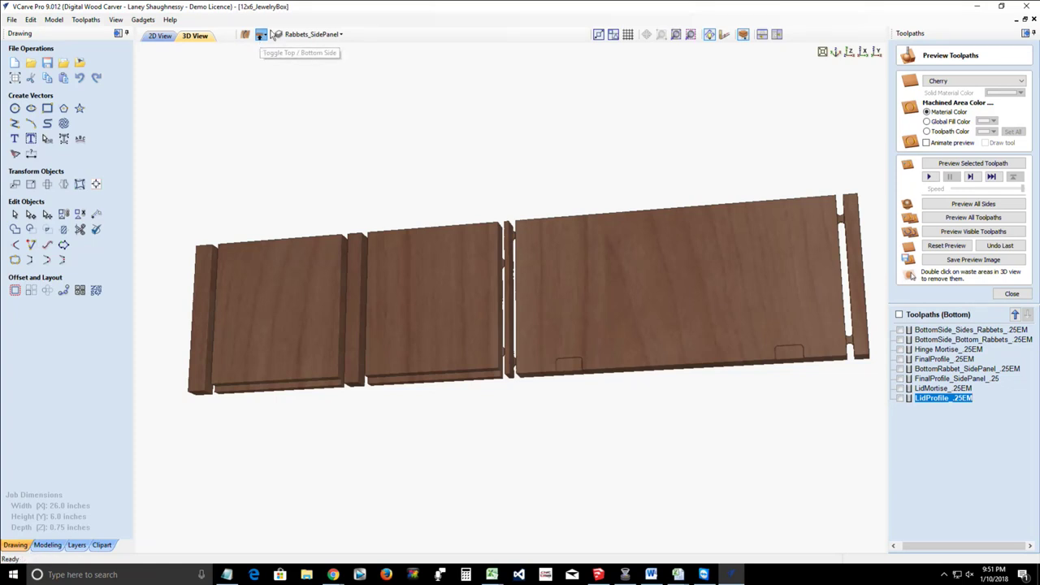
# Step: Switch to the Top side, preview SidePanel_AlternateDesign_60DegVBit, and orbit to view the scrollwork
pyautogui.click(261, 36)
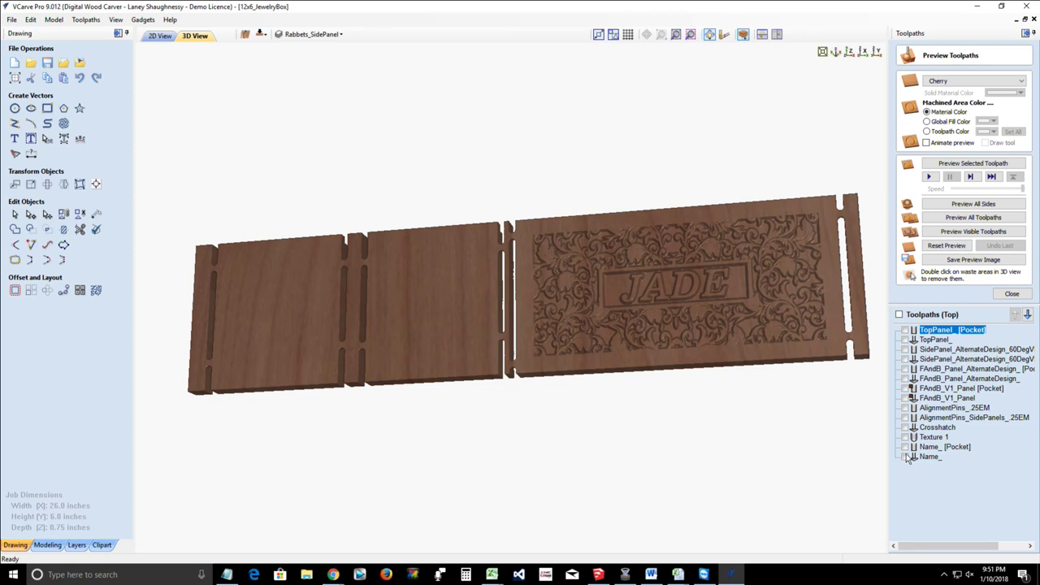
pyautogui.moveTo(914, 408)
pyautogui.click(906, 359)
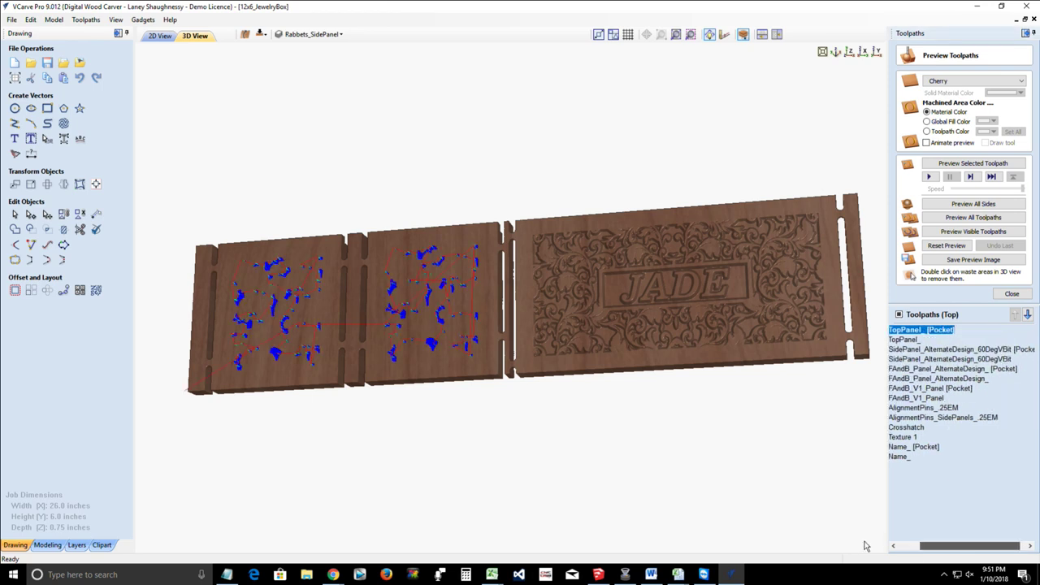
pyautogui.click(895, 547)
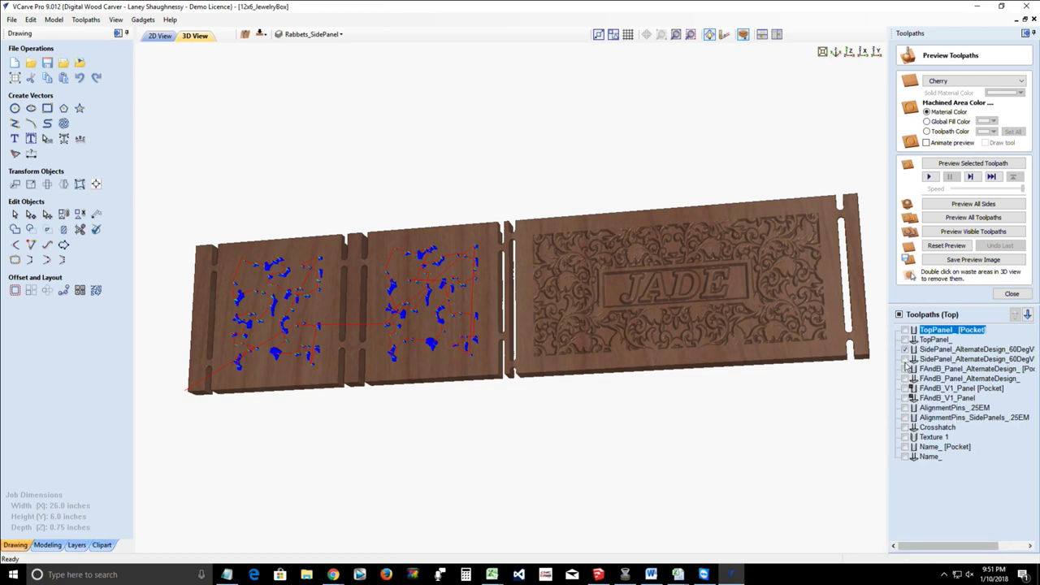
pyautogui.click(905, 360)
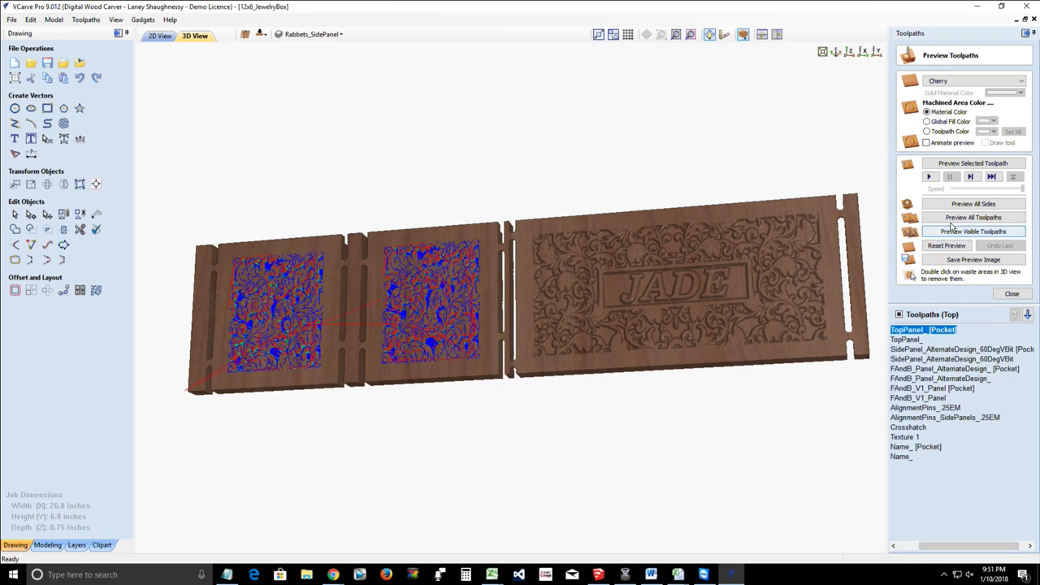
pyautogui.click(958, 233)
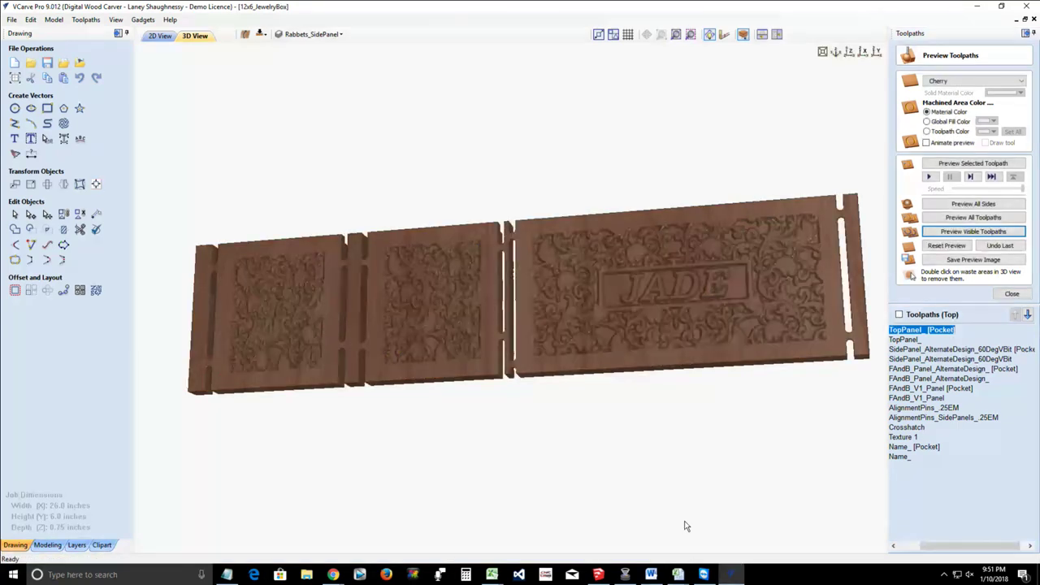
pyautogui.moveTo(395, 295); pyautogui.dragTo(604, 339)
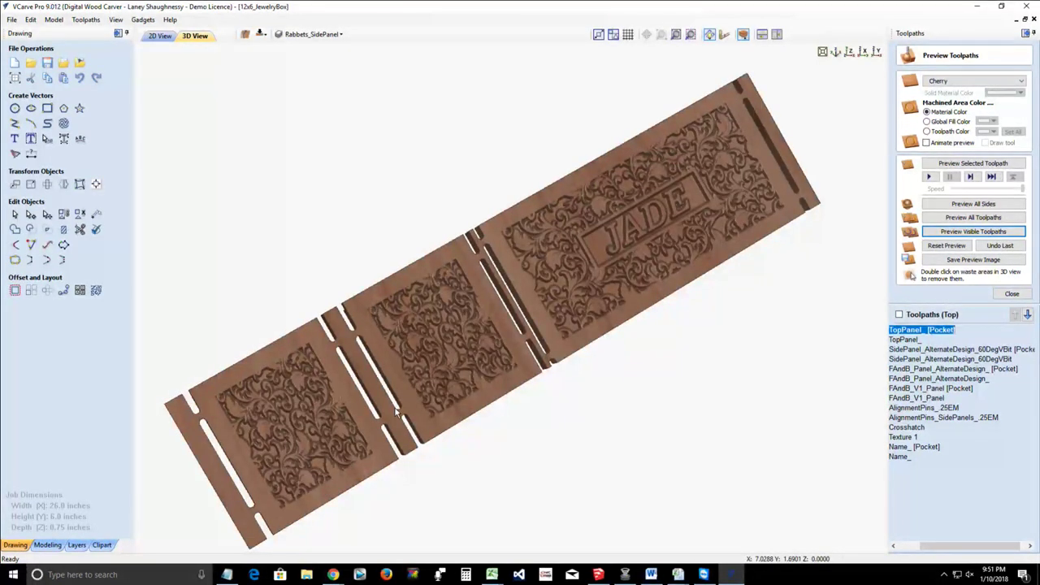
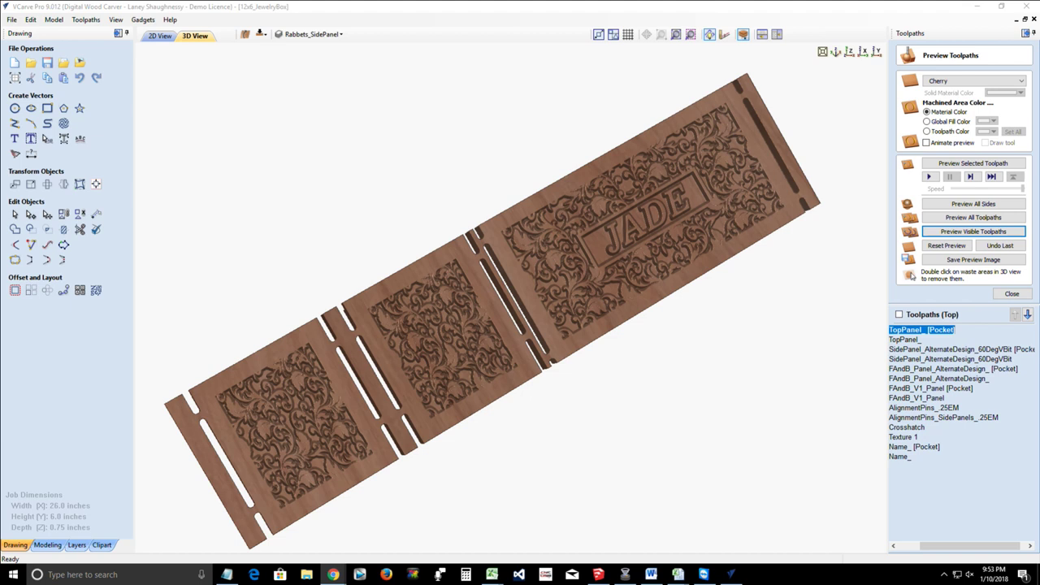
# Step: Orbit the carved panel to inspect it from level, edge-on and back views
pyautogui.moveTo(569, 406); pyautogui.dragTo(641, 437)
pyautogui.moveTo(275, 353)
pyautogui.mouseDown()
pyautogui.moveTo(541, 372)
pyautogui.moveTo(557, 332)
pyautogui.mouseUp()
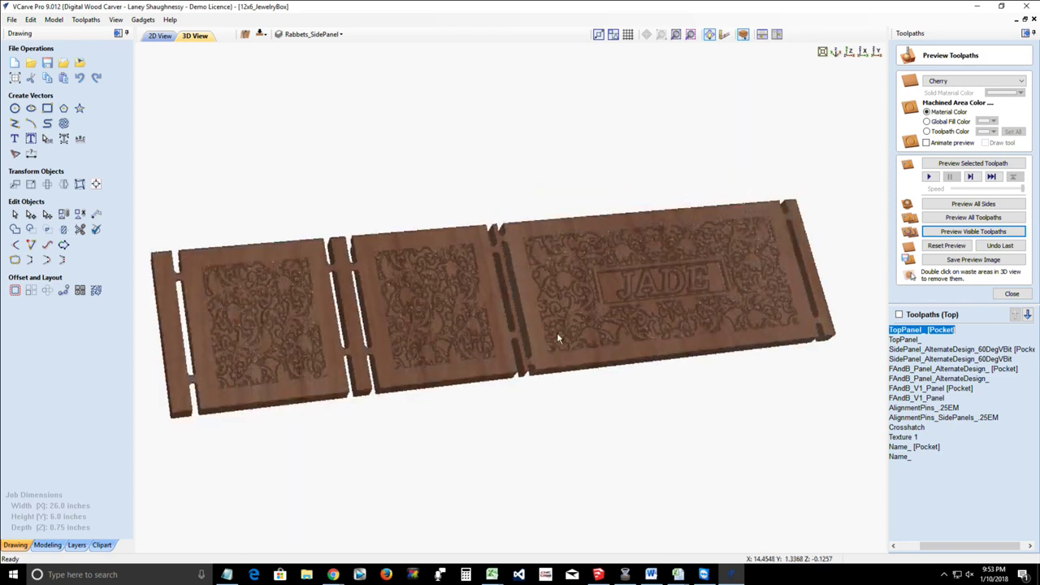
pyautogui.moveTo(563, 390)
pyautogui.mouseDown()
pyautogui.moveTo(588, 399)
pyautogui.moveTo(587, 353)
pyautogui.moveTo(653, 342)
pyautogui.moveTo(592, 311)
pyautogui.moveTo(552, 308)
pyautogui.mouseUp()
pyautogui.moveTo(534, 368); pyautogui.dragTo(654, 275)
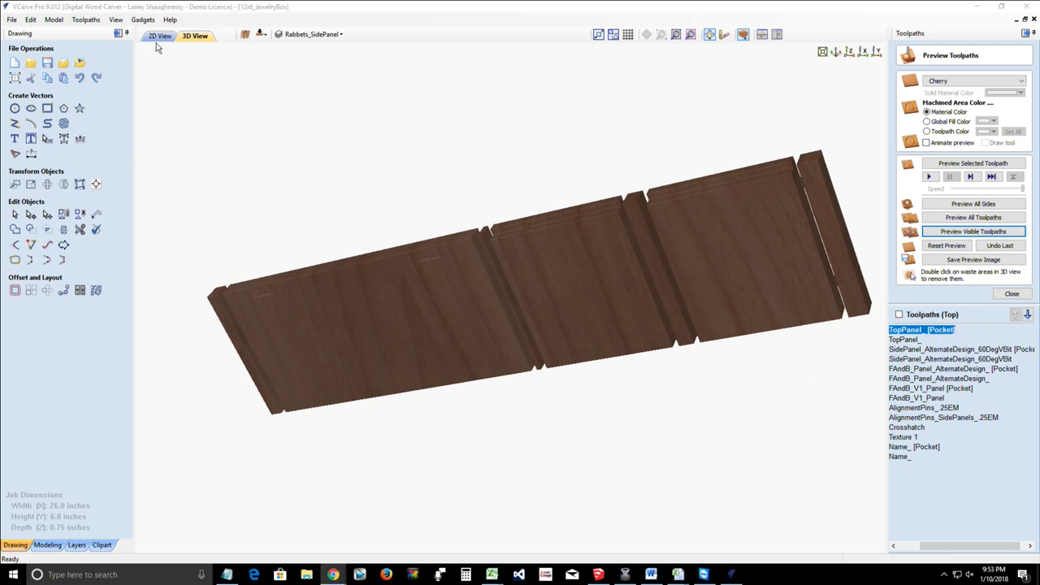
pyautogui.click(855, 60)
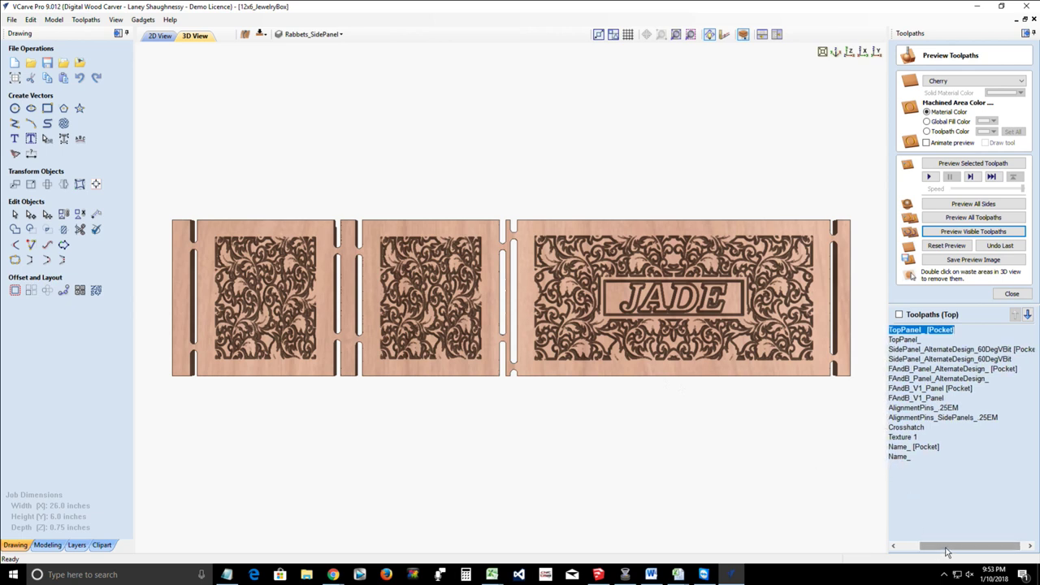
# Step: Reset the preview, tick FAndB_Panel_AlternateDesign, and simulate only the selected toolpath on fresh cherry
pyautogui.moveTo(947, 552); pyautogui.dragTo(924, 552)
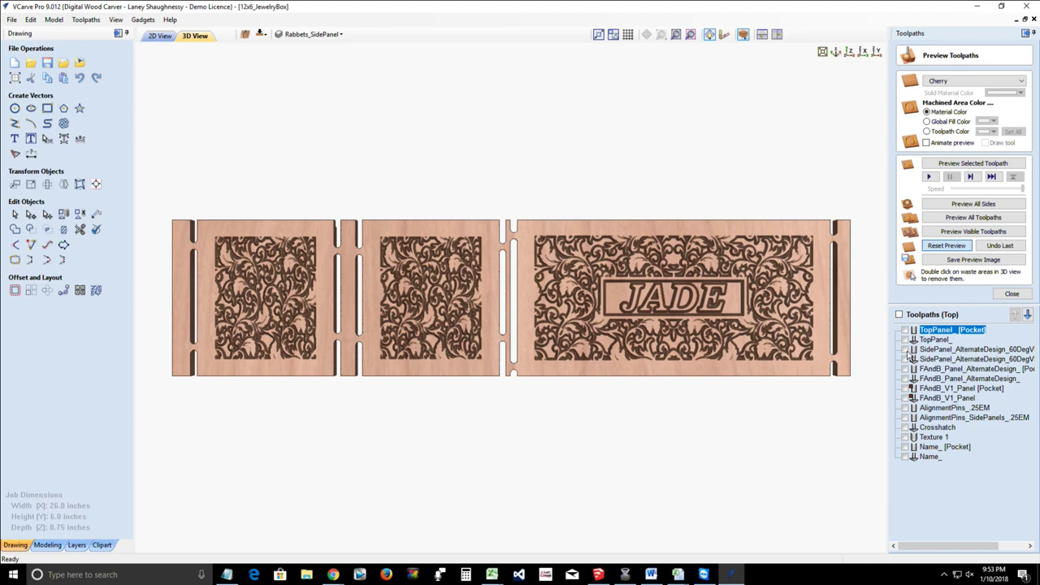
pyautogui.click(909, 355)
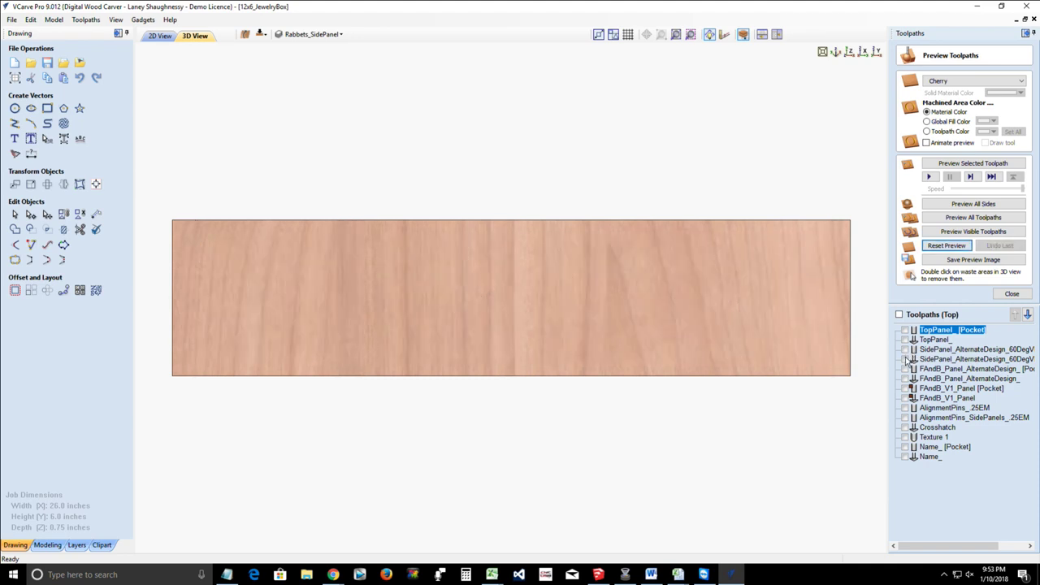
pyautogui.click(905, 369)
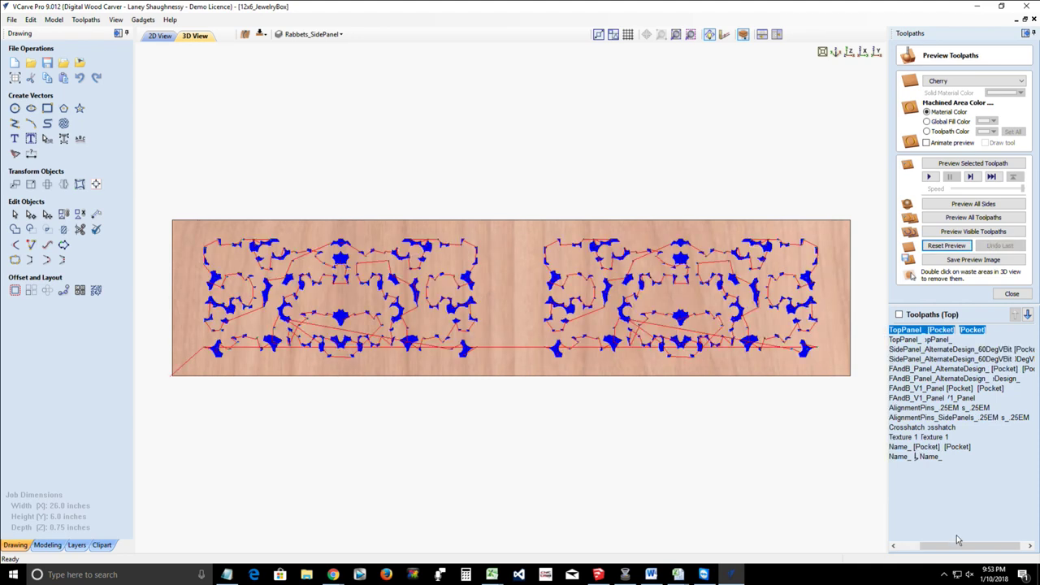
pyautogui.moveTo(920, 547); pyautogui.dragTo(927, 547)
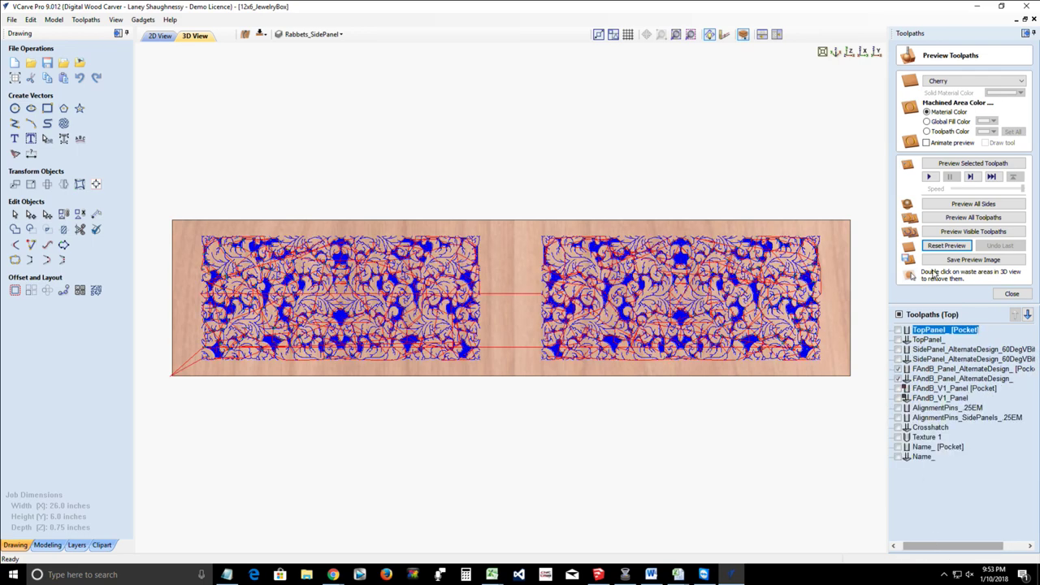
pyautogui.click(947, 163)
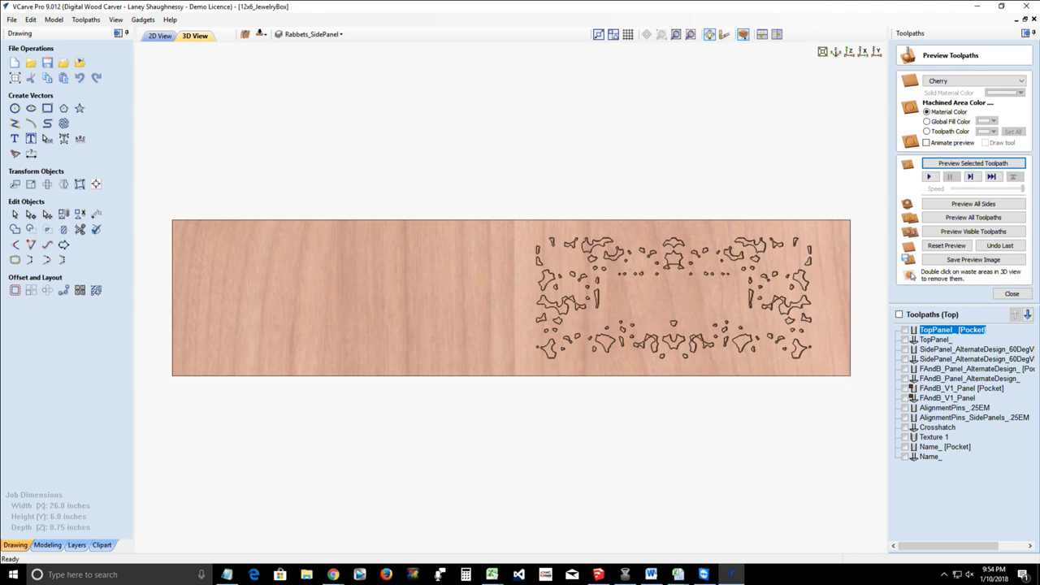
pyautogui.click(731, 573)
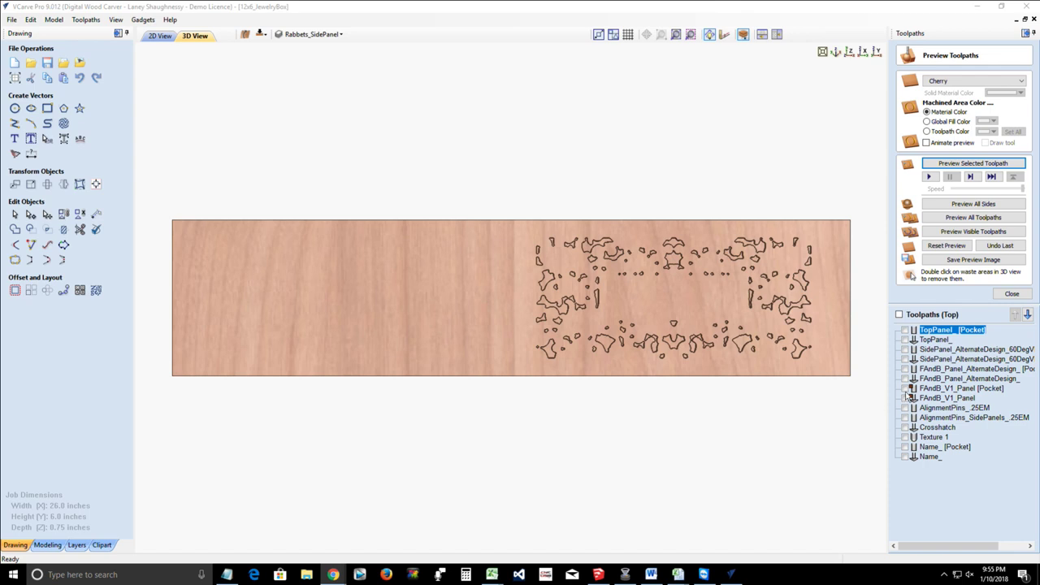
pyautogui.click(936, 351)
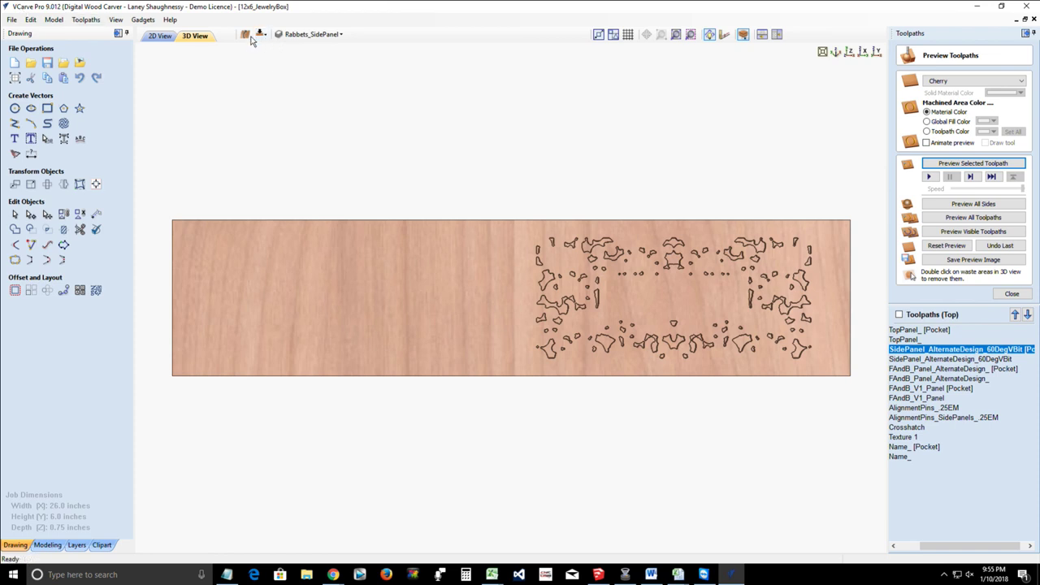
pyautogui.click(31, 19)
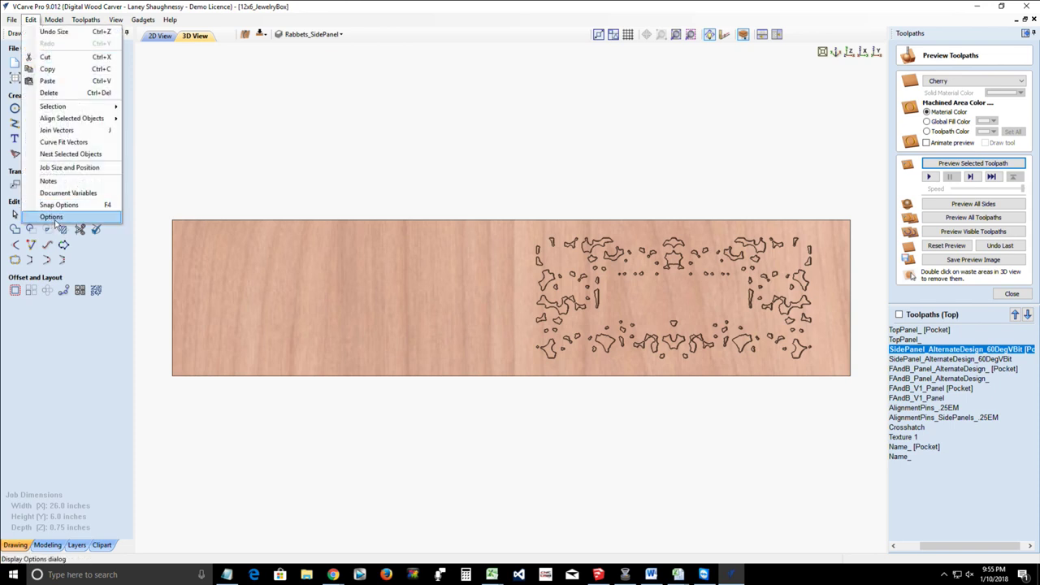
pyautogui.click(52, 217)
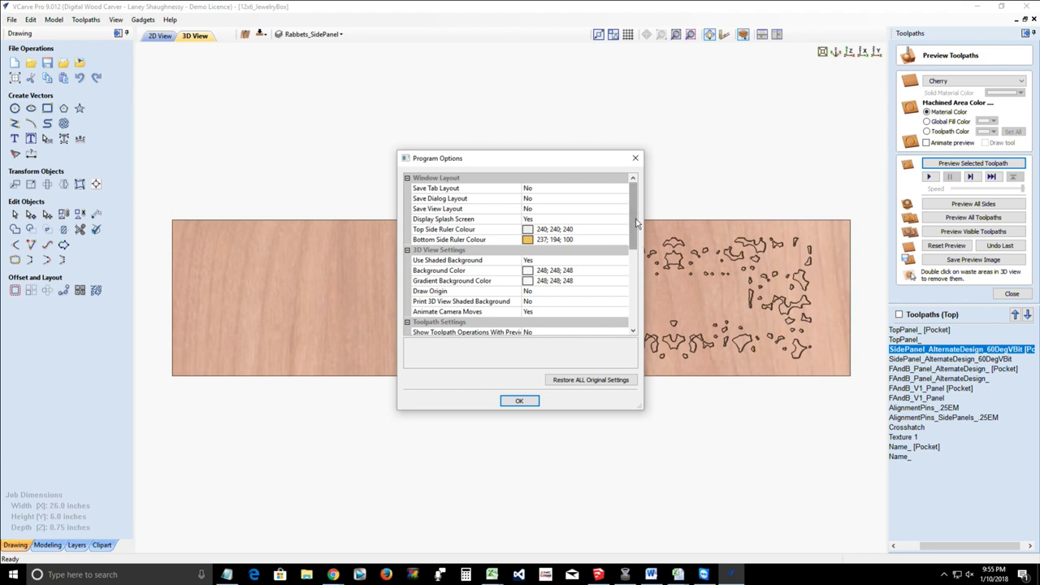
pyautogui.moveTo(638, 223); pyautogui.dragTo(639, 286)
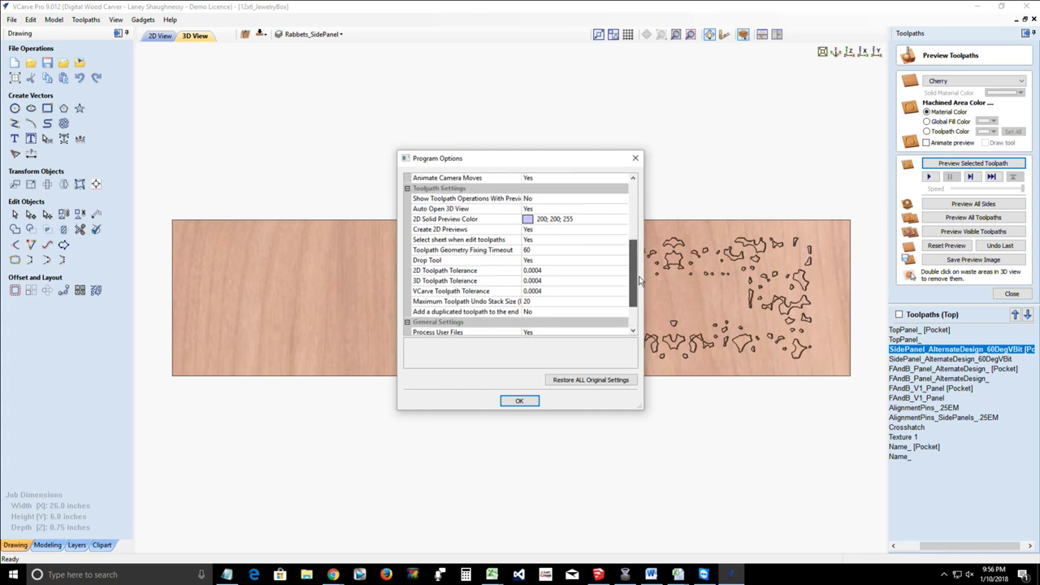
pyautogui.moveTo(639, 280); pyautogui.dragTo(635, 217)
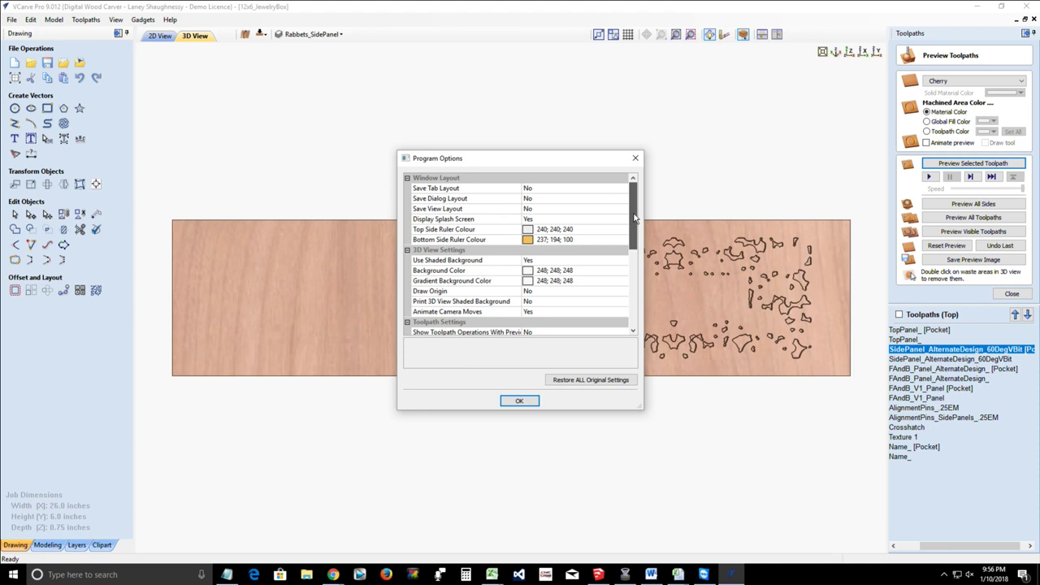
pyautogui.moveTo(634, 217); pyautogui.dragTo(640, 312)
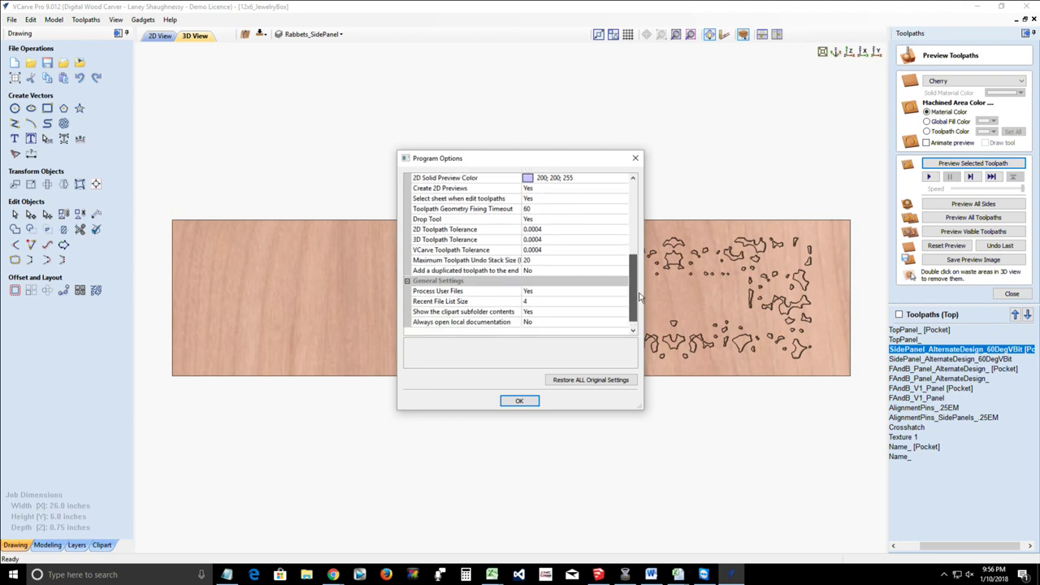
pyautogui.scroll(1, 639, 297)
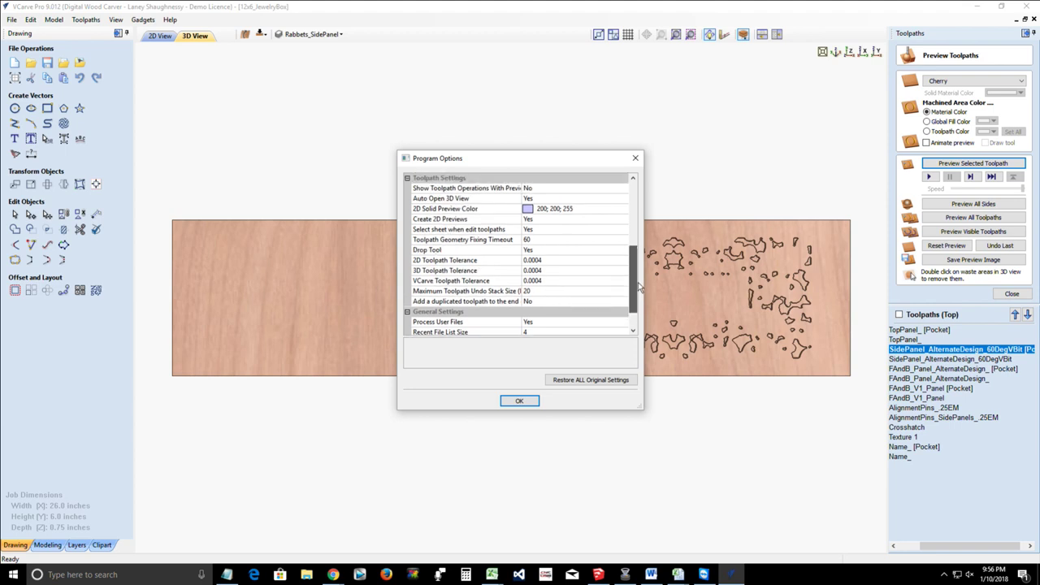
pyautogui.moveTo(637, 286); pyautogui.dragTo(638, 259)
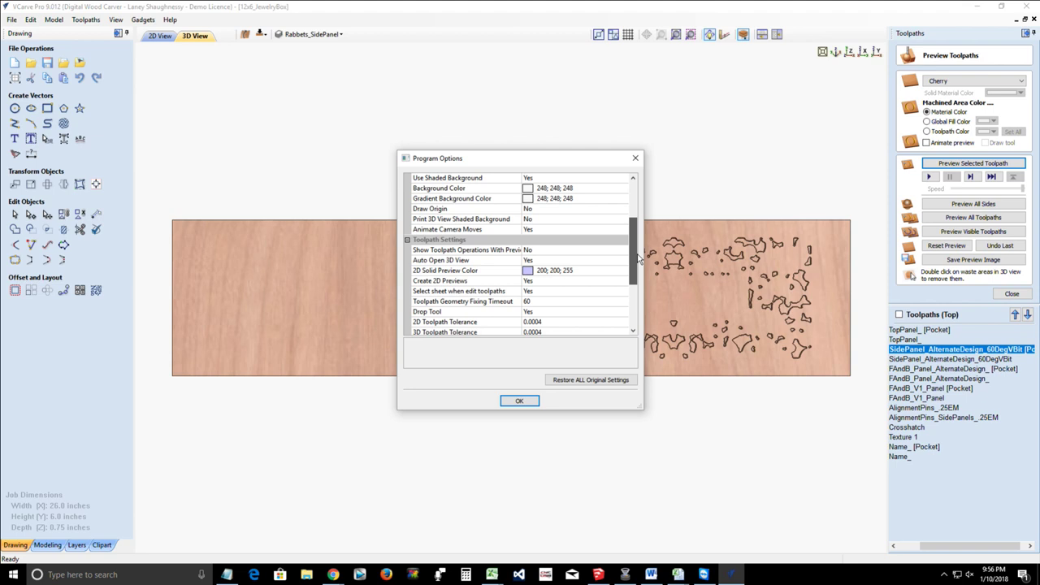
pyautogui.moveTo(640, 259); pyautogui.dragTo(639, 250)
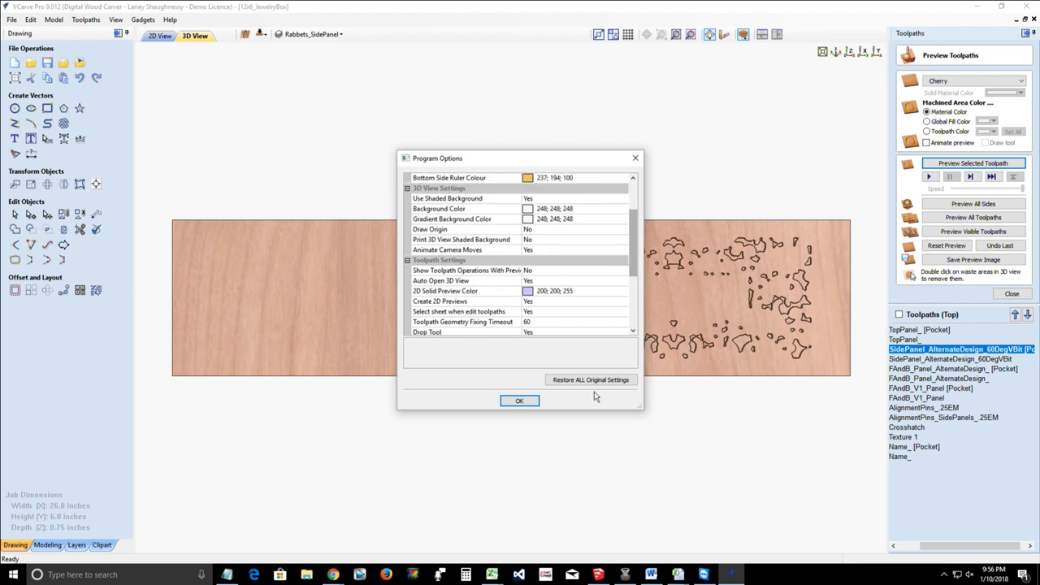
pyautogui.click(516, 401)
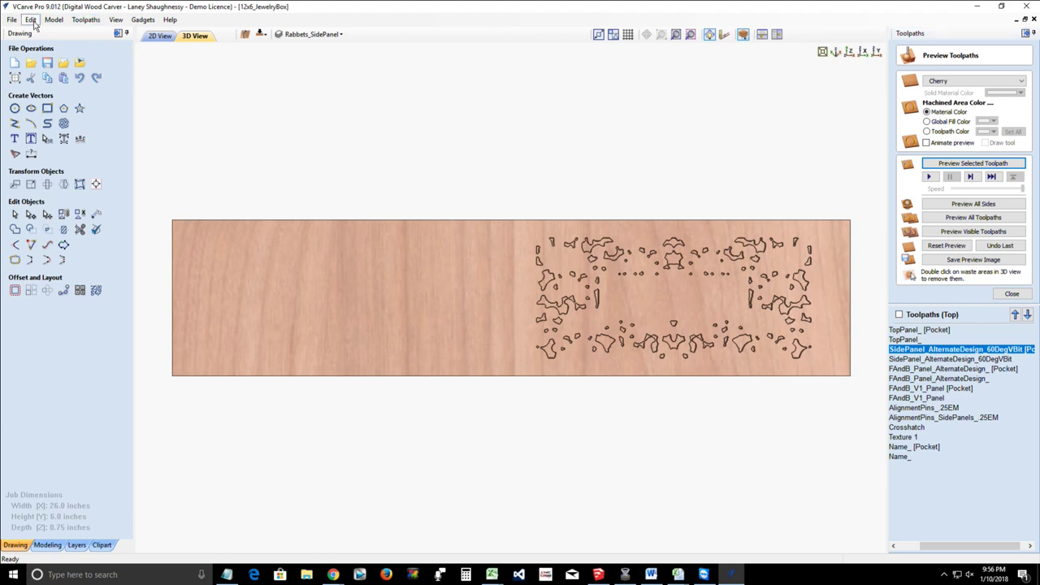
pyautogui.click(33, 23)
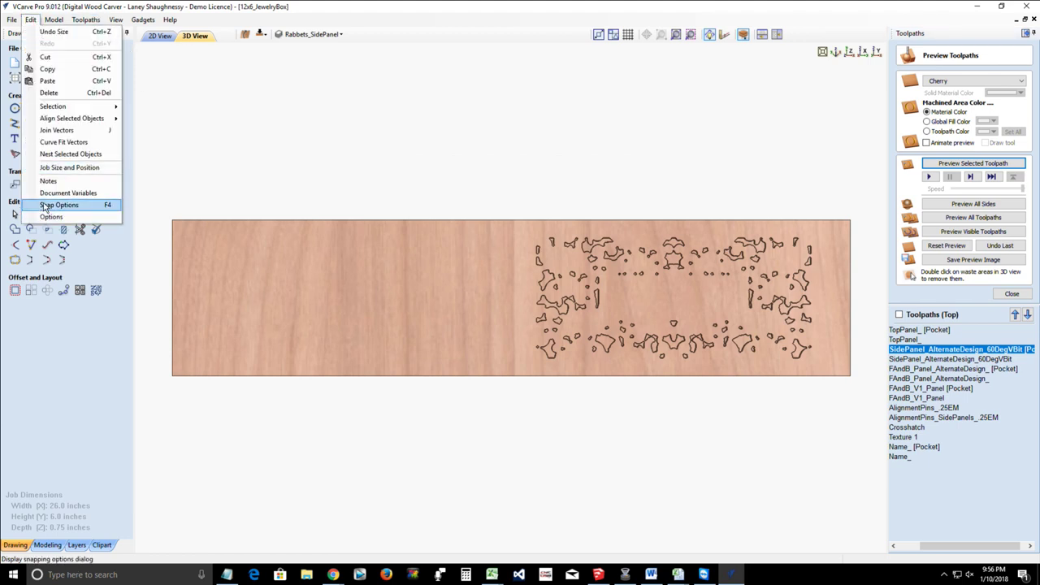
pyautogui.click(47, 205)
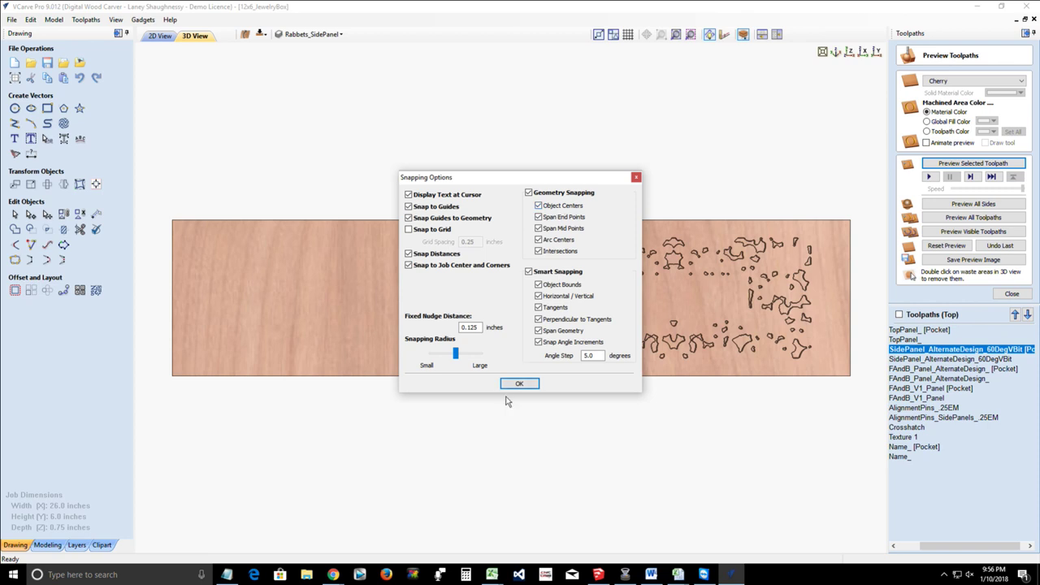
pyautogui.click(637, 178)
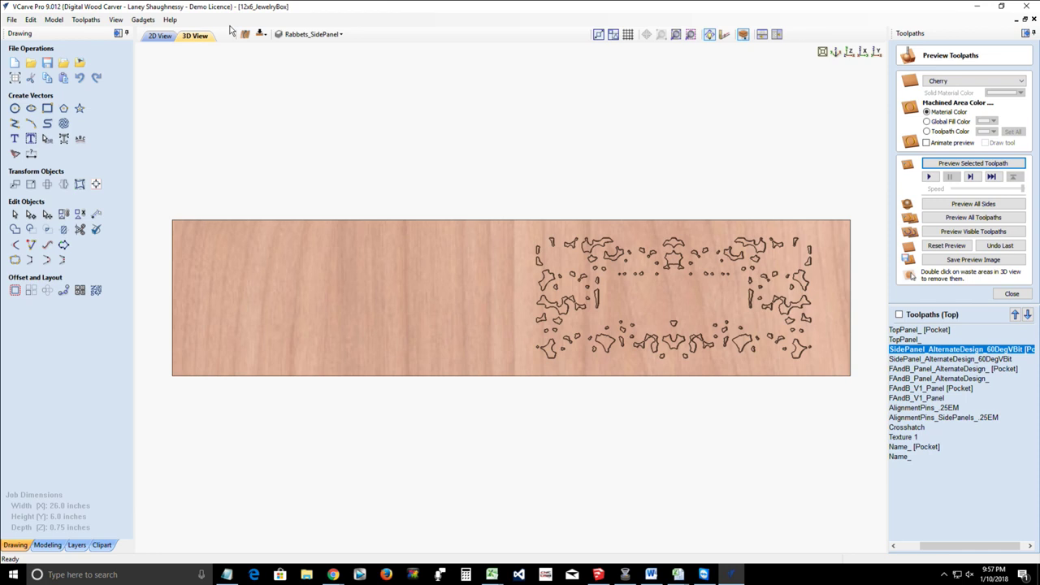
pyautogui.click(143, 20)
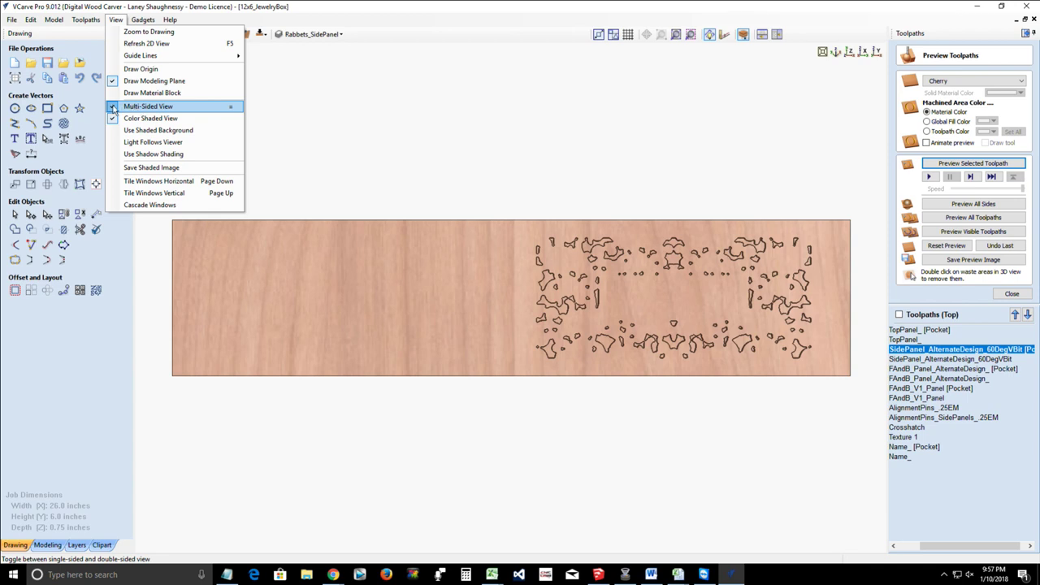
pyautogui.click(113, 108)
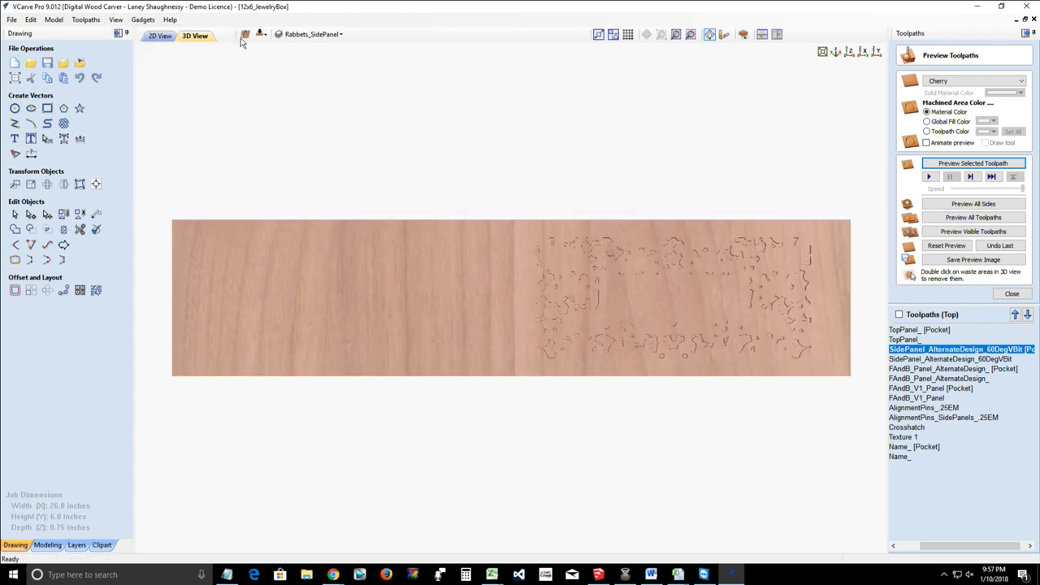
pyautogui.click(116, 20)
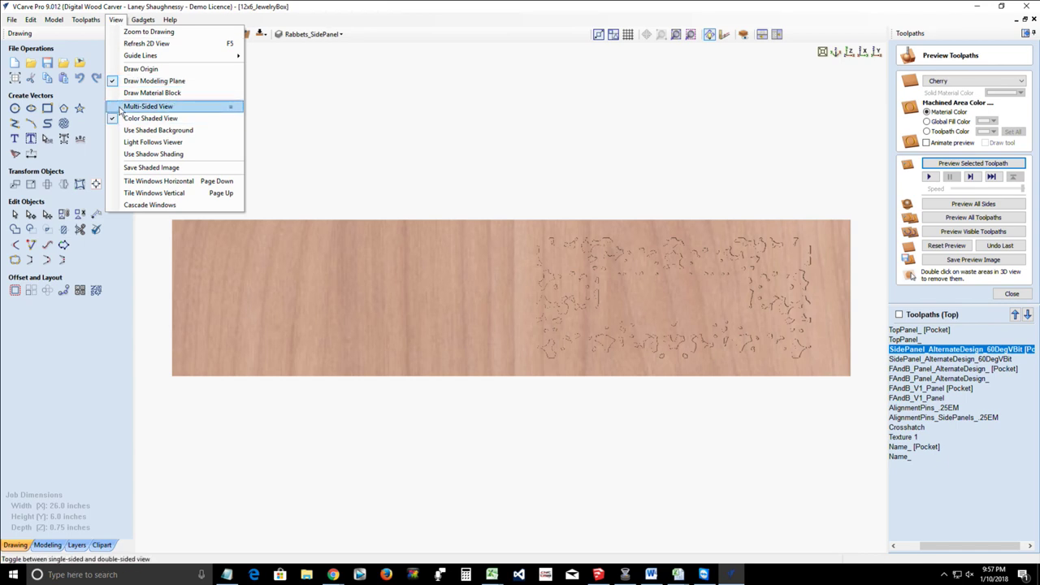
pyautogui.press('Escape')
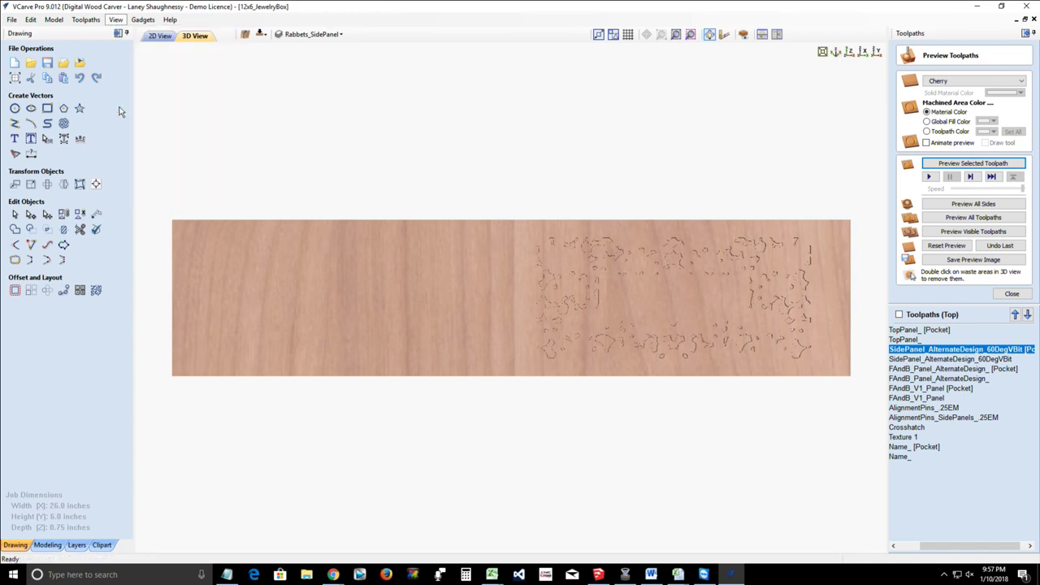
pyautogui.click(116, 20)
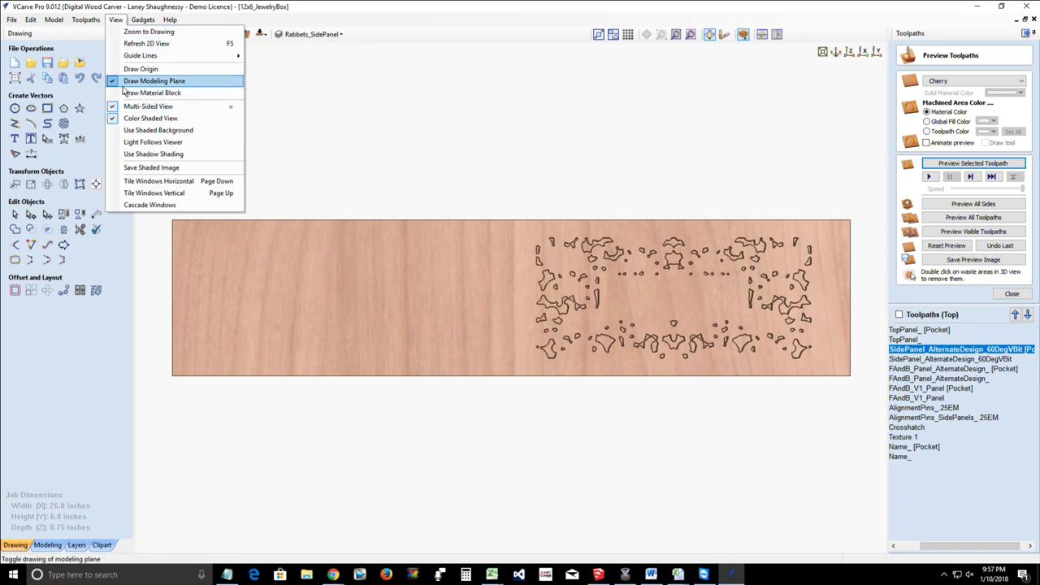
pyautogui.moveTo(133, 59)
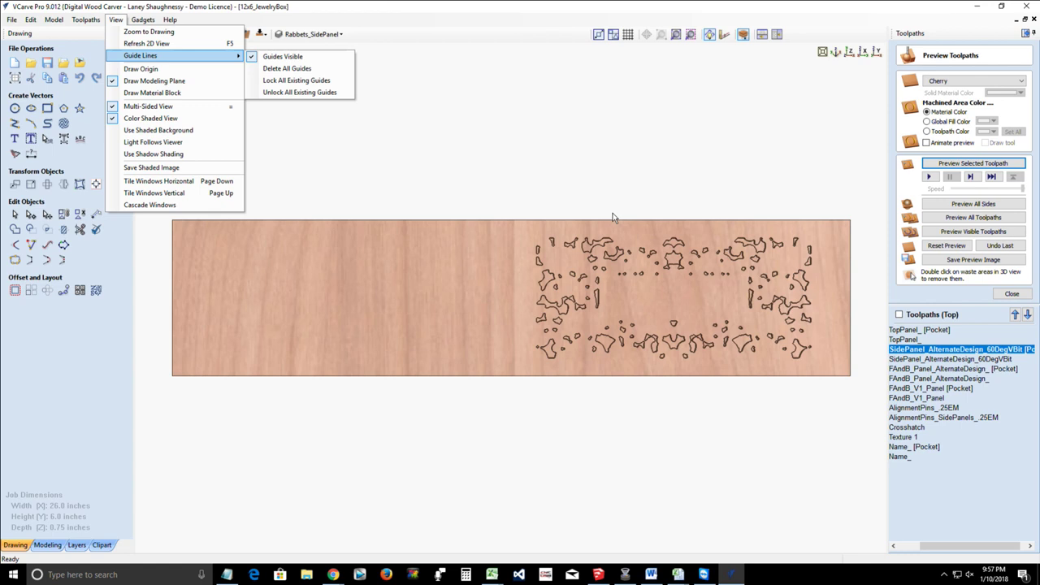
pyautogui.click(388, 137)
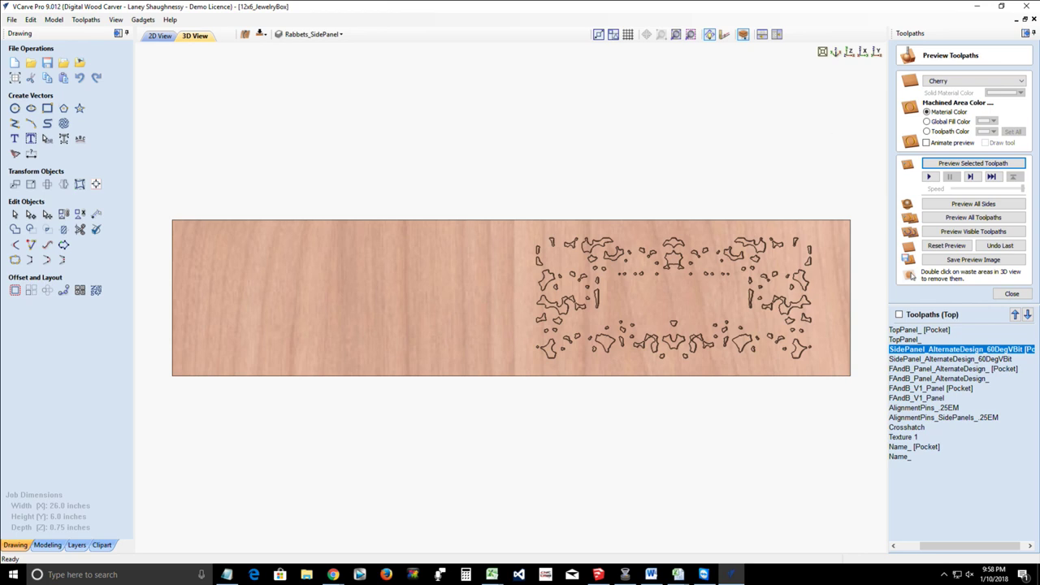
pyautogui.hotkey('alt', 'Tab')
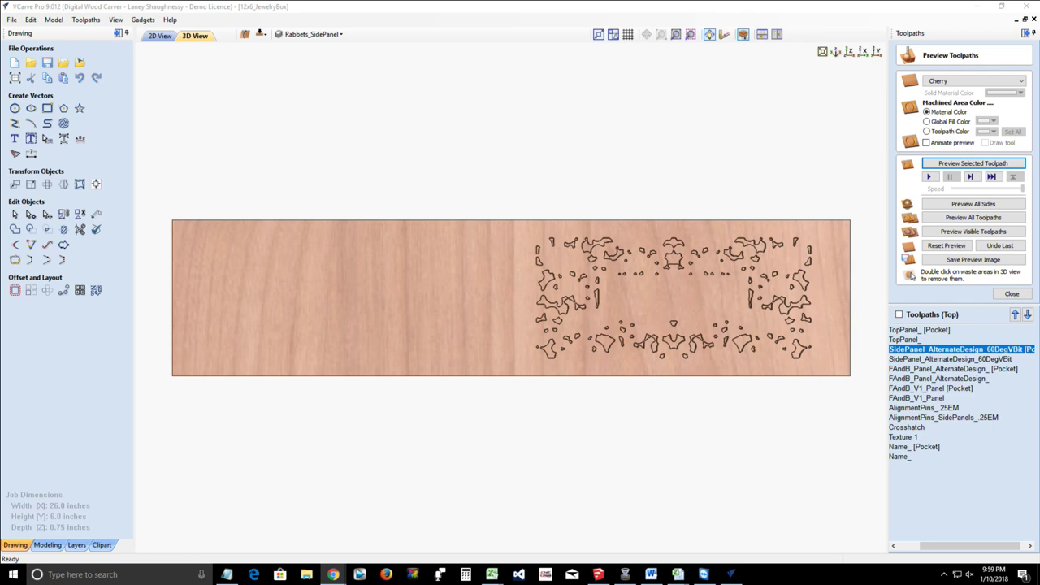
# Step: Preview all toolpaths, then reset the preview and bring up the double-sided Job Setup form
pyautogui.moveTo(951, 543); pyautogui.dragTo(928, 543)
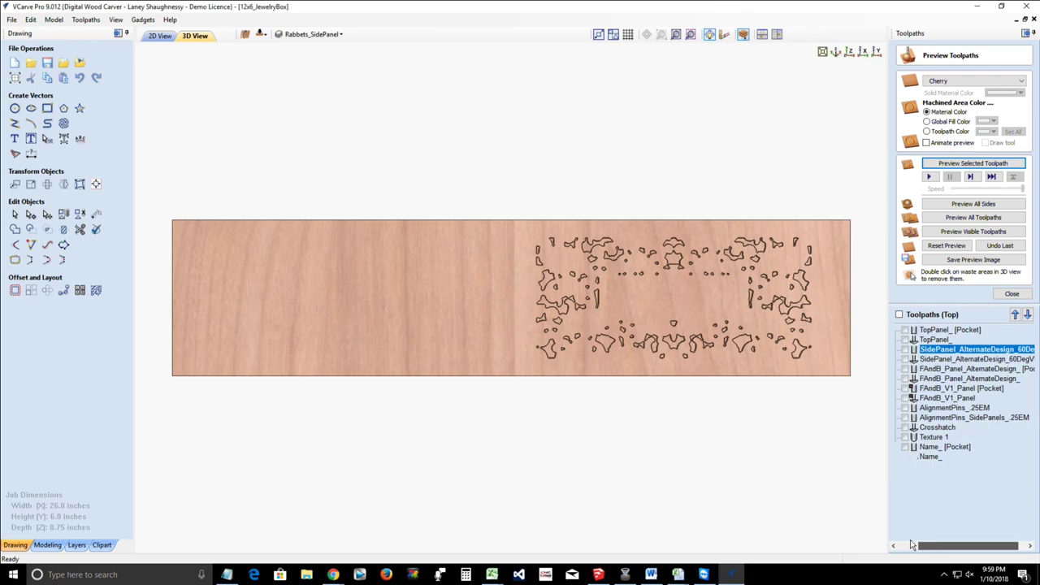
pyautogui.click(947, 218)
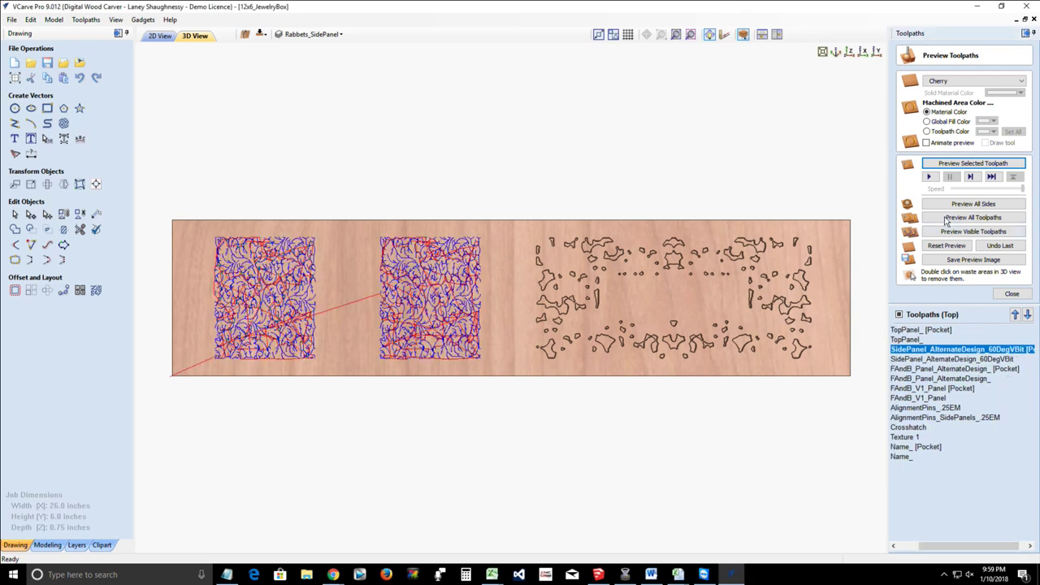
pyautogui.click(944, 247)
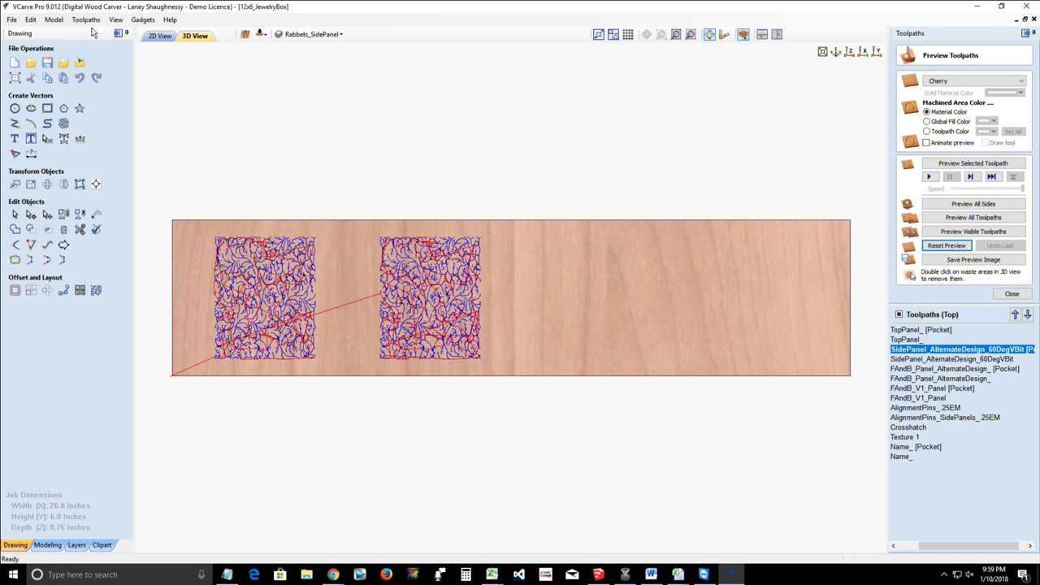
pyautogui.click(14, 79)
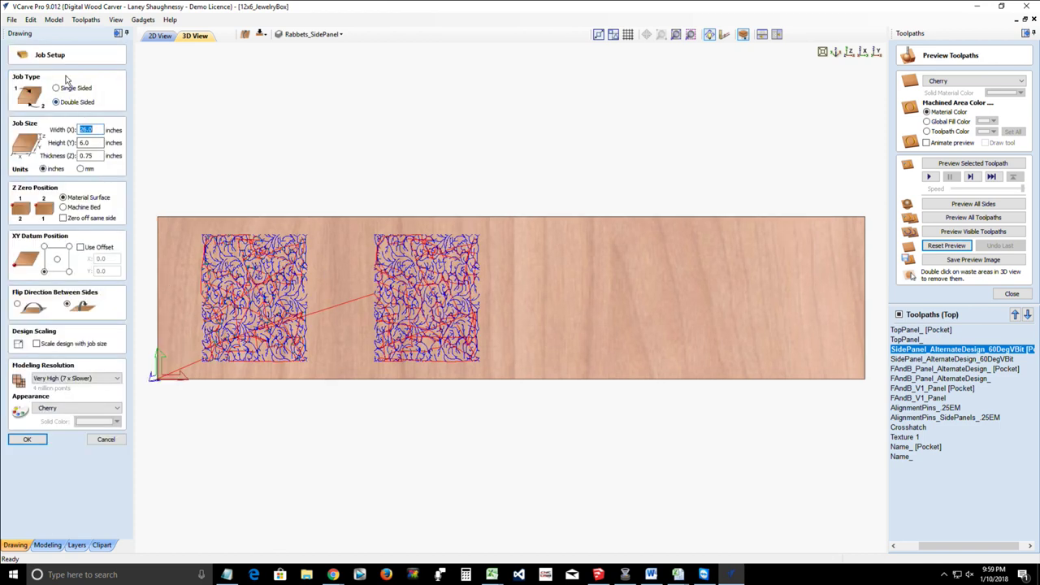
# Step: Cancel Job Setup without changes and save the 12x6_JewelryBox job via File > Save
pyautogui.click(106, 439)
pyautogui.click(12, 20)
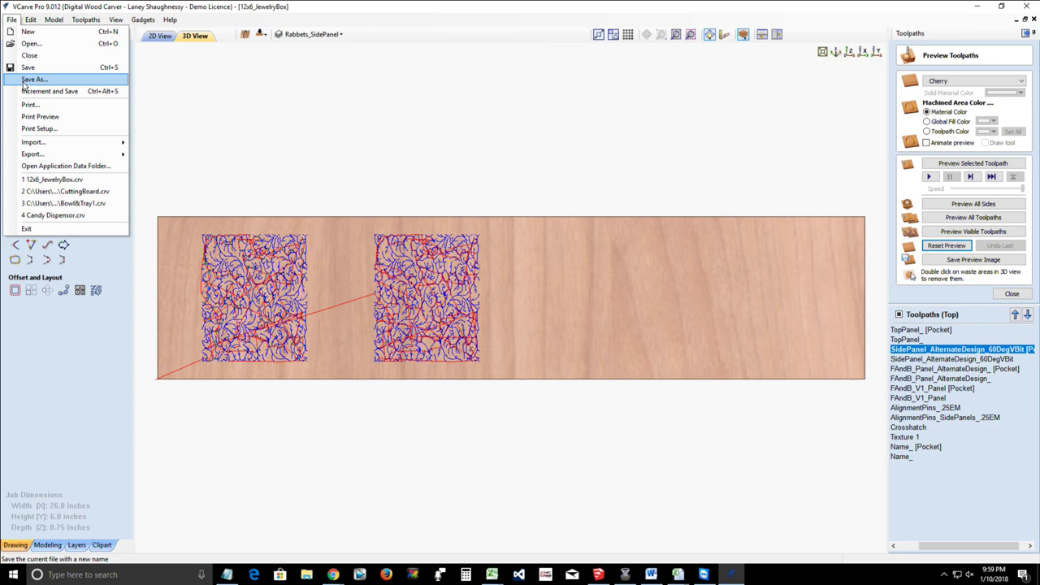
pyautogui.click(27, 68)
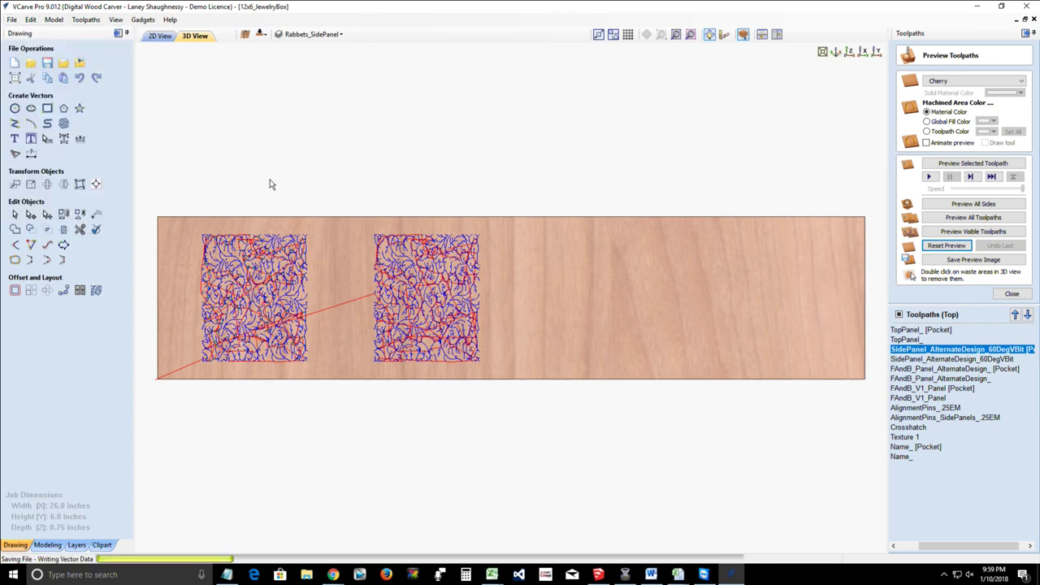